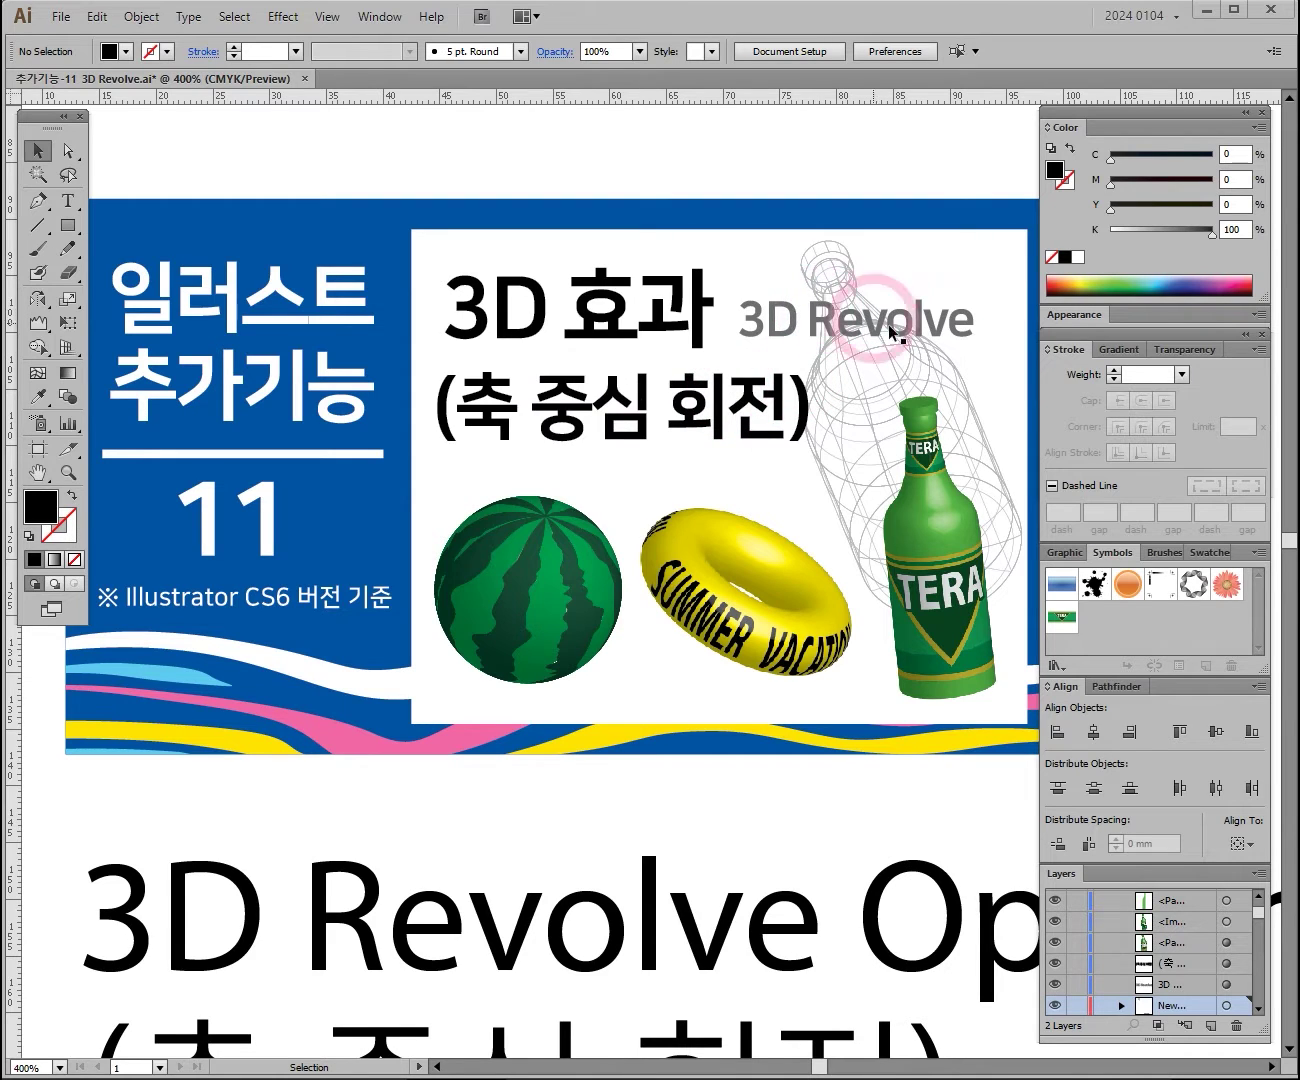
Locate the Revolve effect among the 3D effects without applying it
left_click(283, 19)
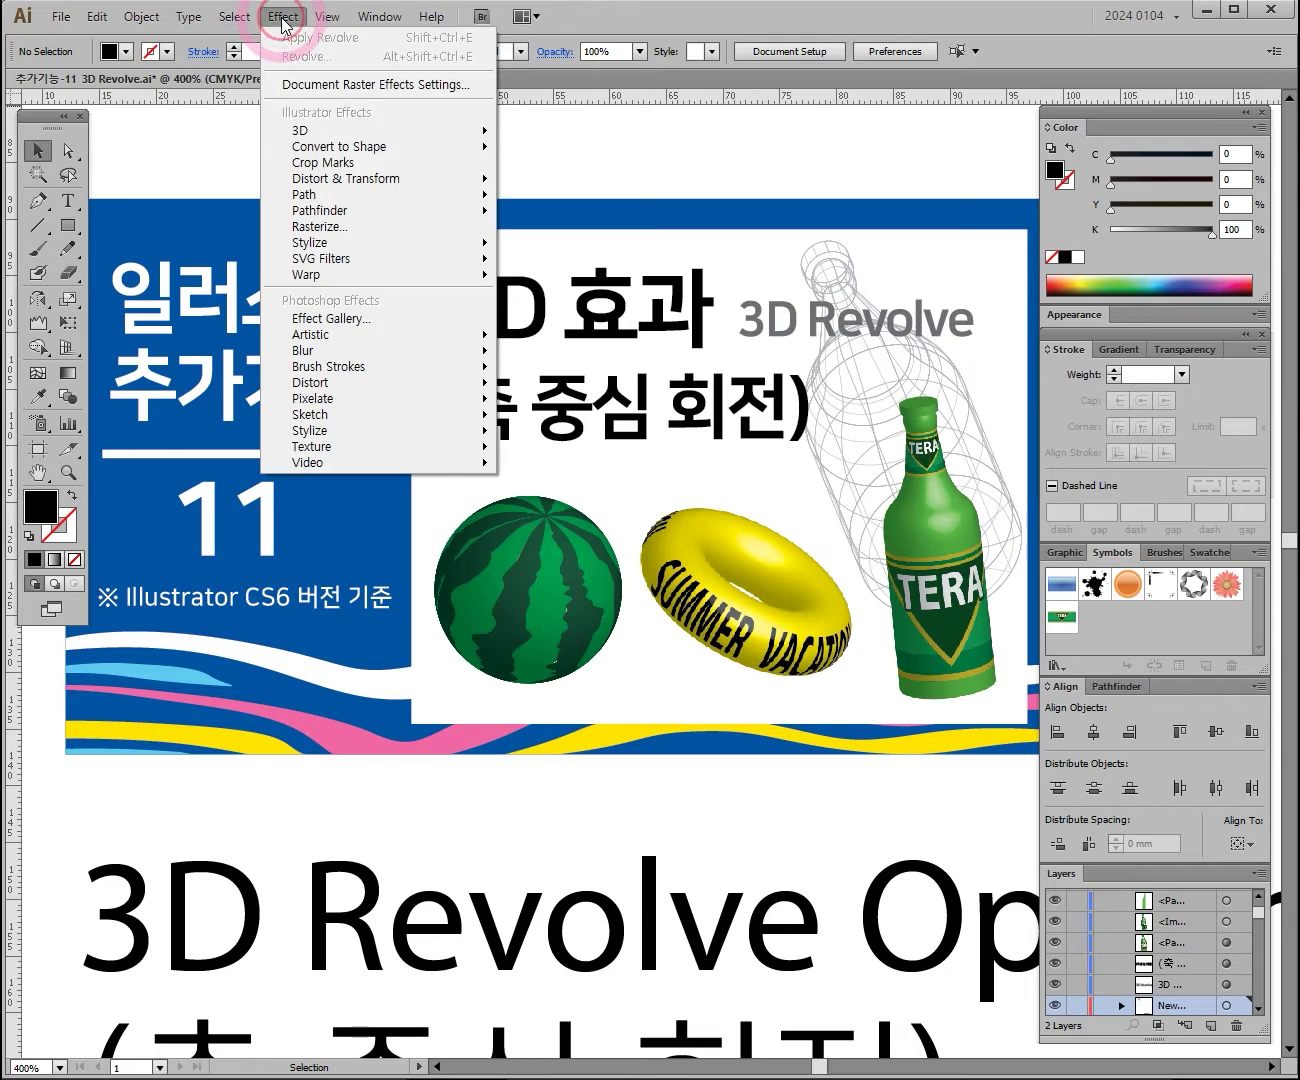
mouse_move(353, 141)
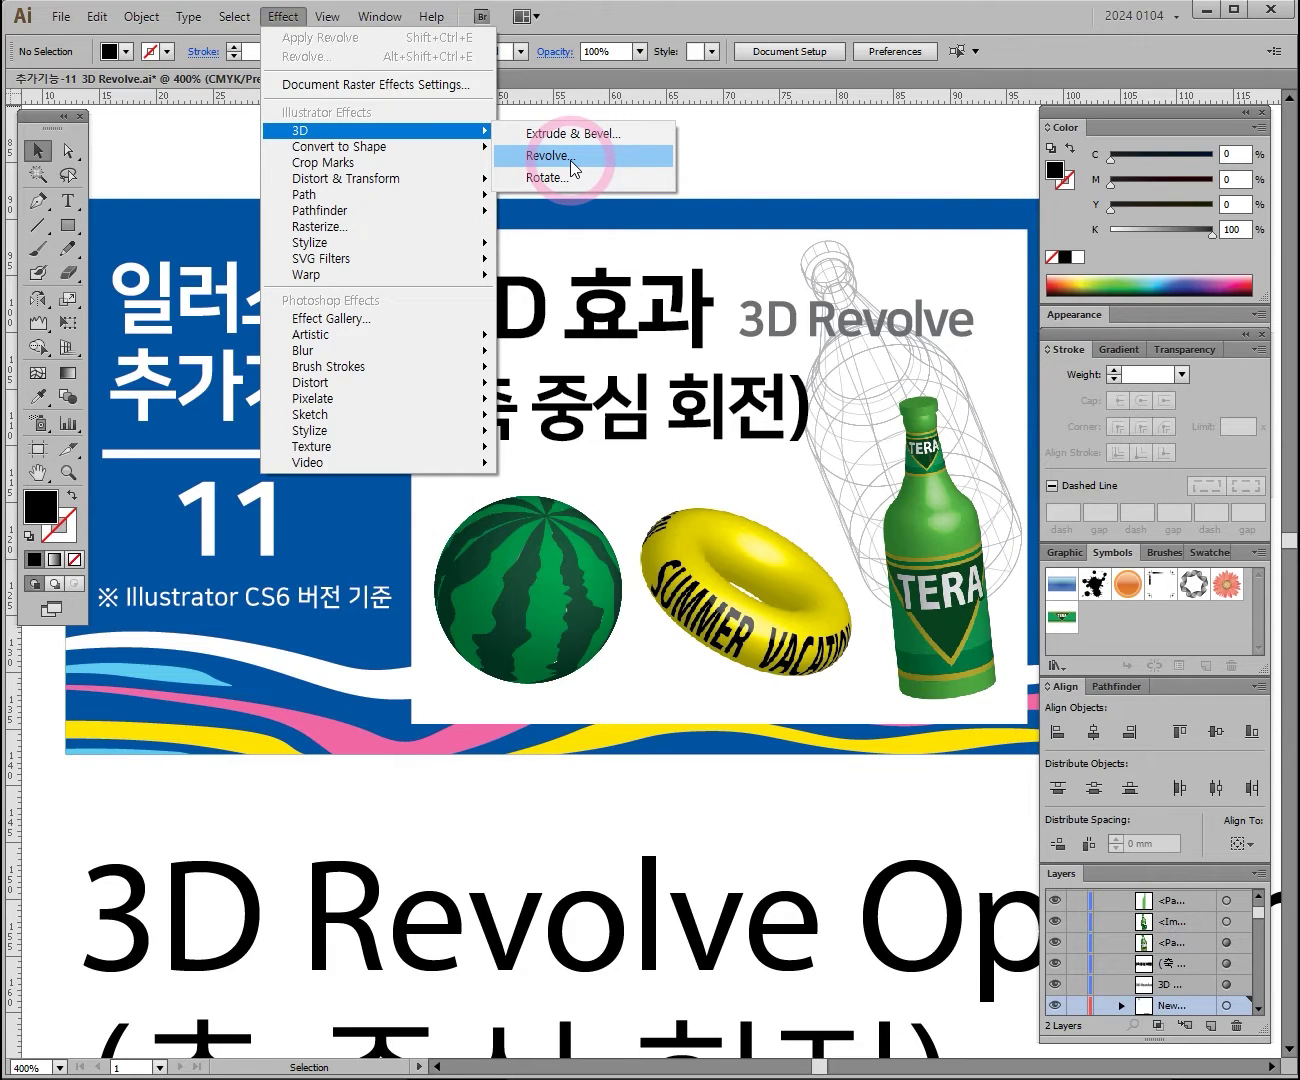
left_click(750, 168)
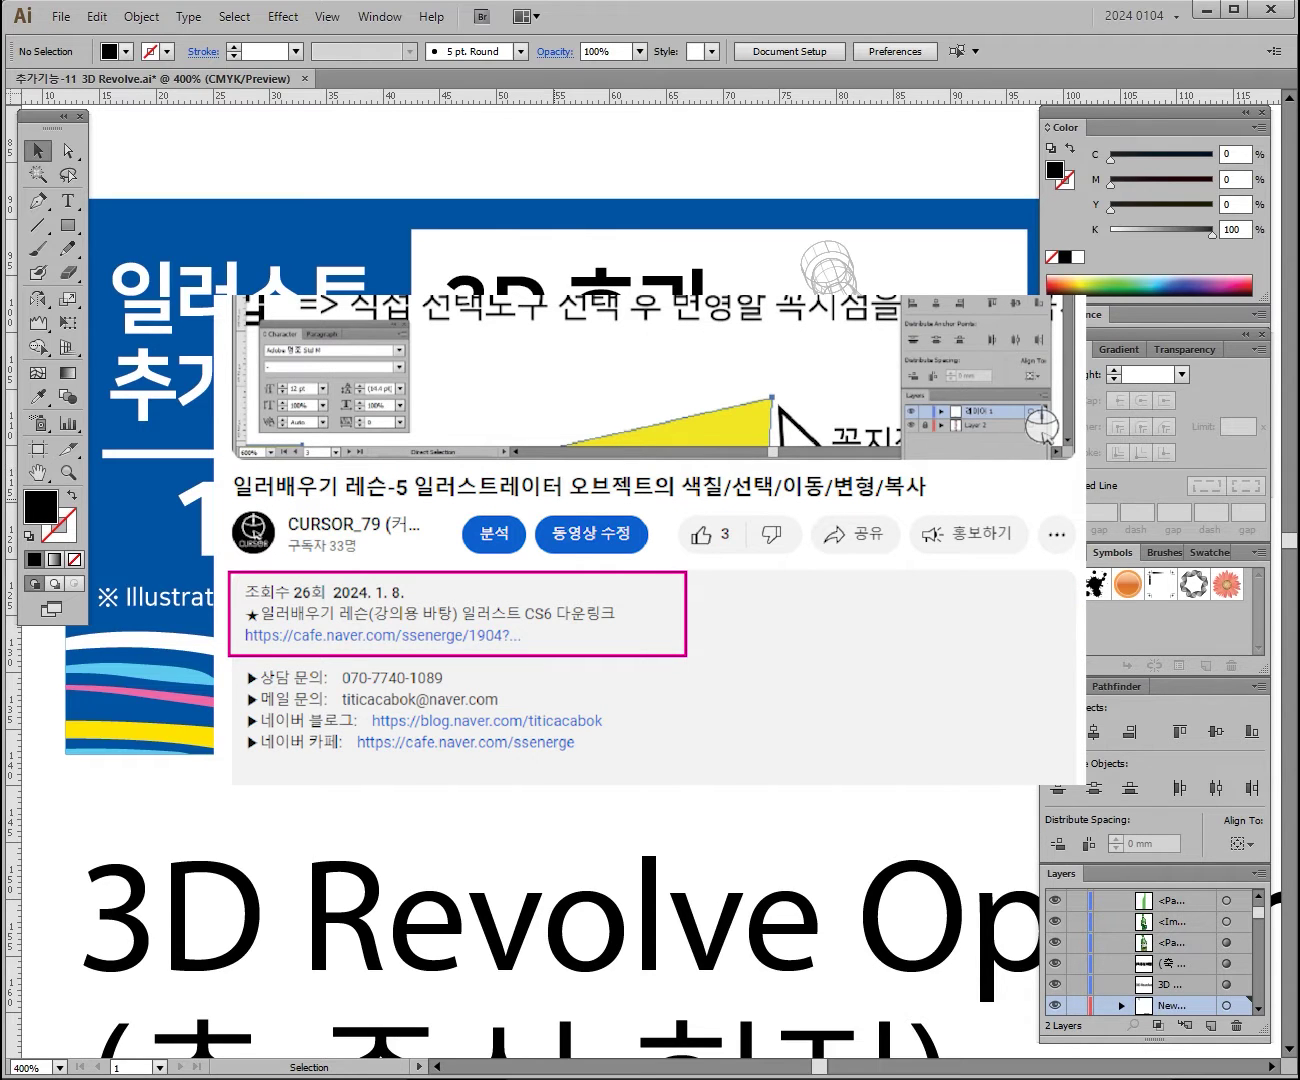
Examine the 3D Revolve lesson banner and the heading beneath it
scroll(559, 580, "down", 2)
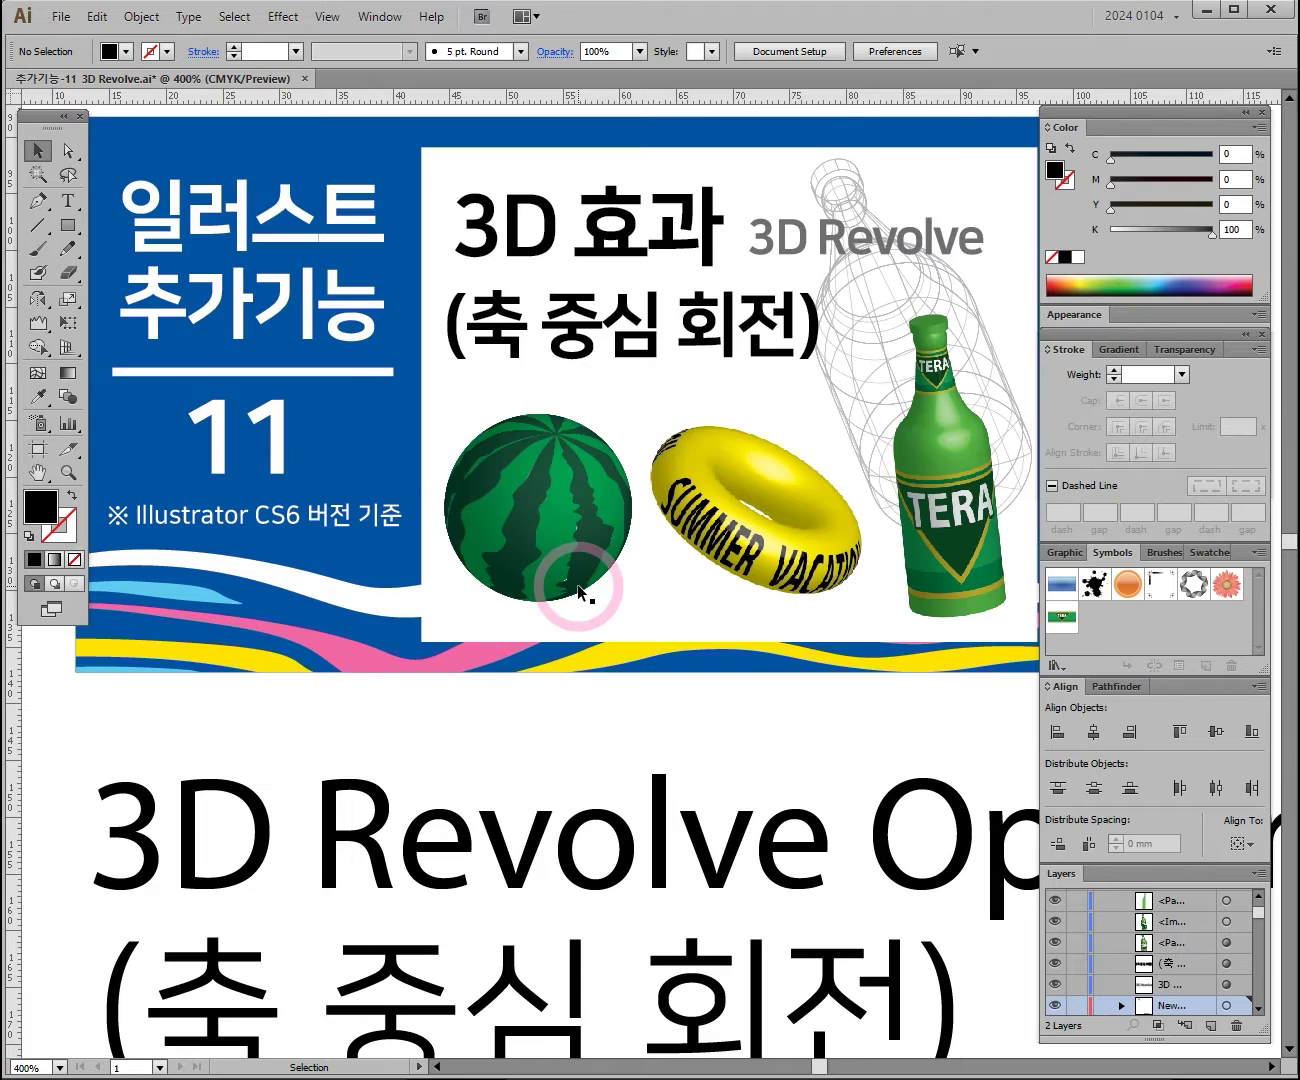
left_click(665, 702, "ctrl+alt")
left_click(661, 679, "ctrl+alt")
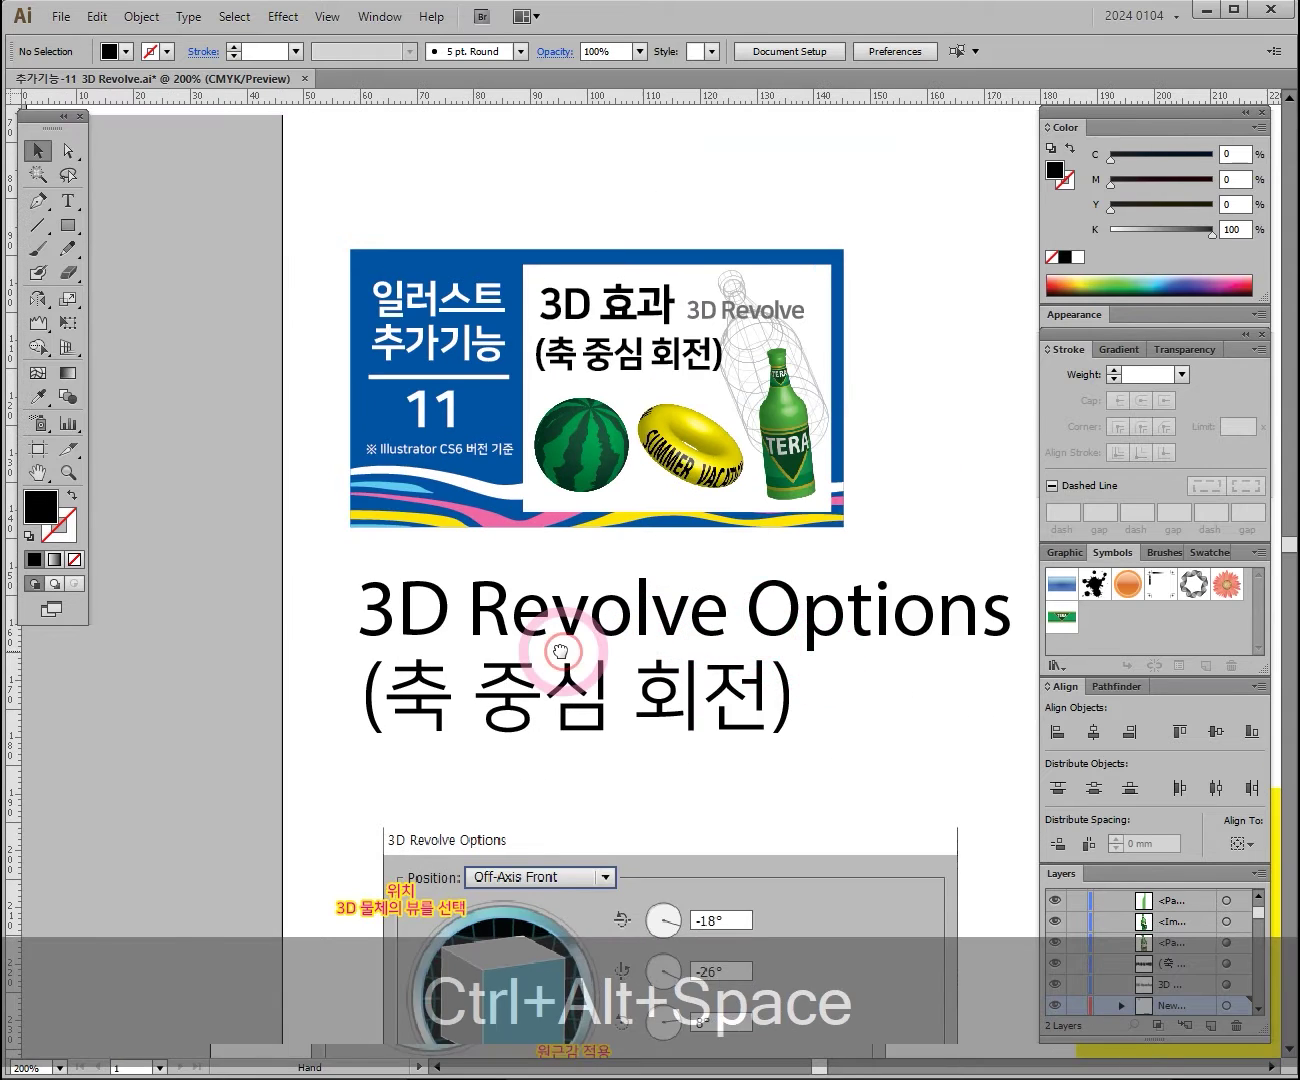
left_click_drag(870, 665, 608, 665)
left_click(662, 595, "ctrl+alt")
left_click_drag(696, 818, 711, 600)
key("ctrl+space")
left_click(447, 640, "ctrl")
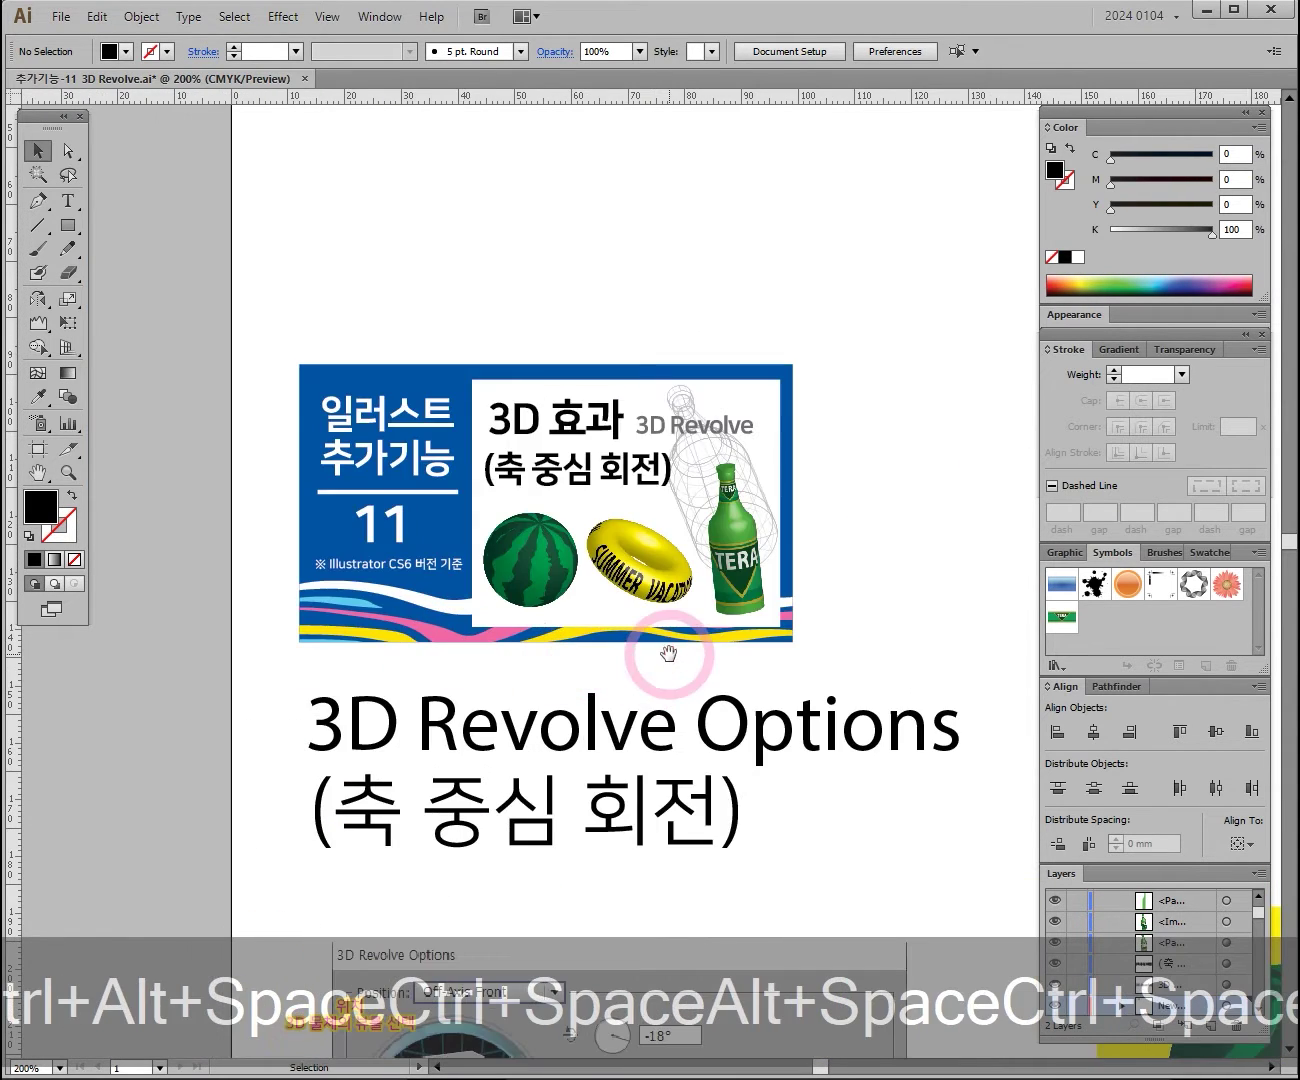
left_click_drag(661, 653, 583, 489)
key("ctrl")
left_click(549, 455, "ctrl")
left_click_drag(667, 615, 697, 580)
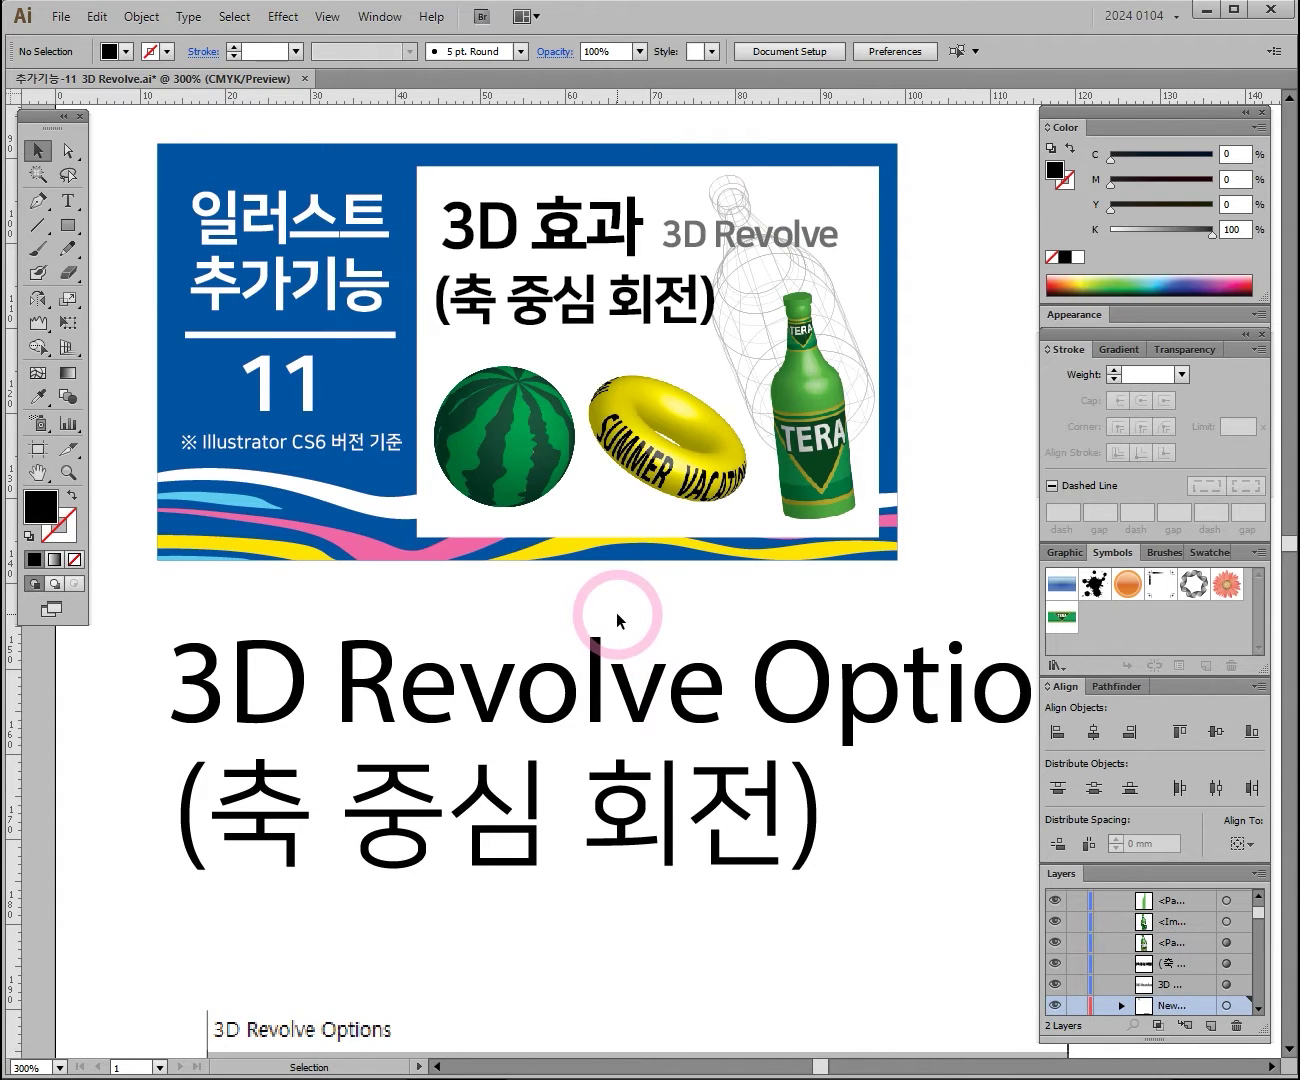
Examine the annotated 3D Revolve Options reference image and its explanations of the surface types
left_click(655, 634, "ctrl+alt")
left_click_drag(748, 600, 737, 511)
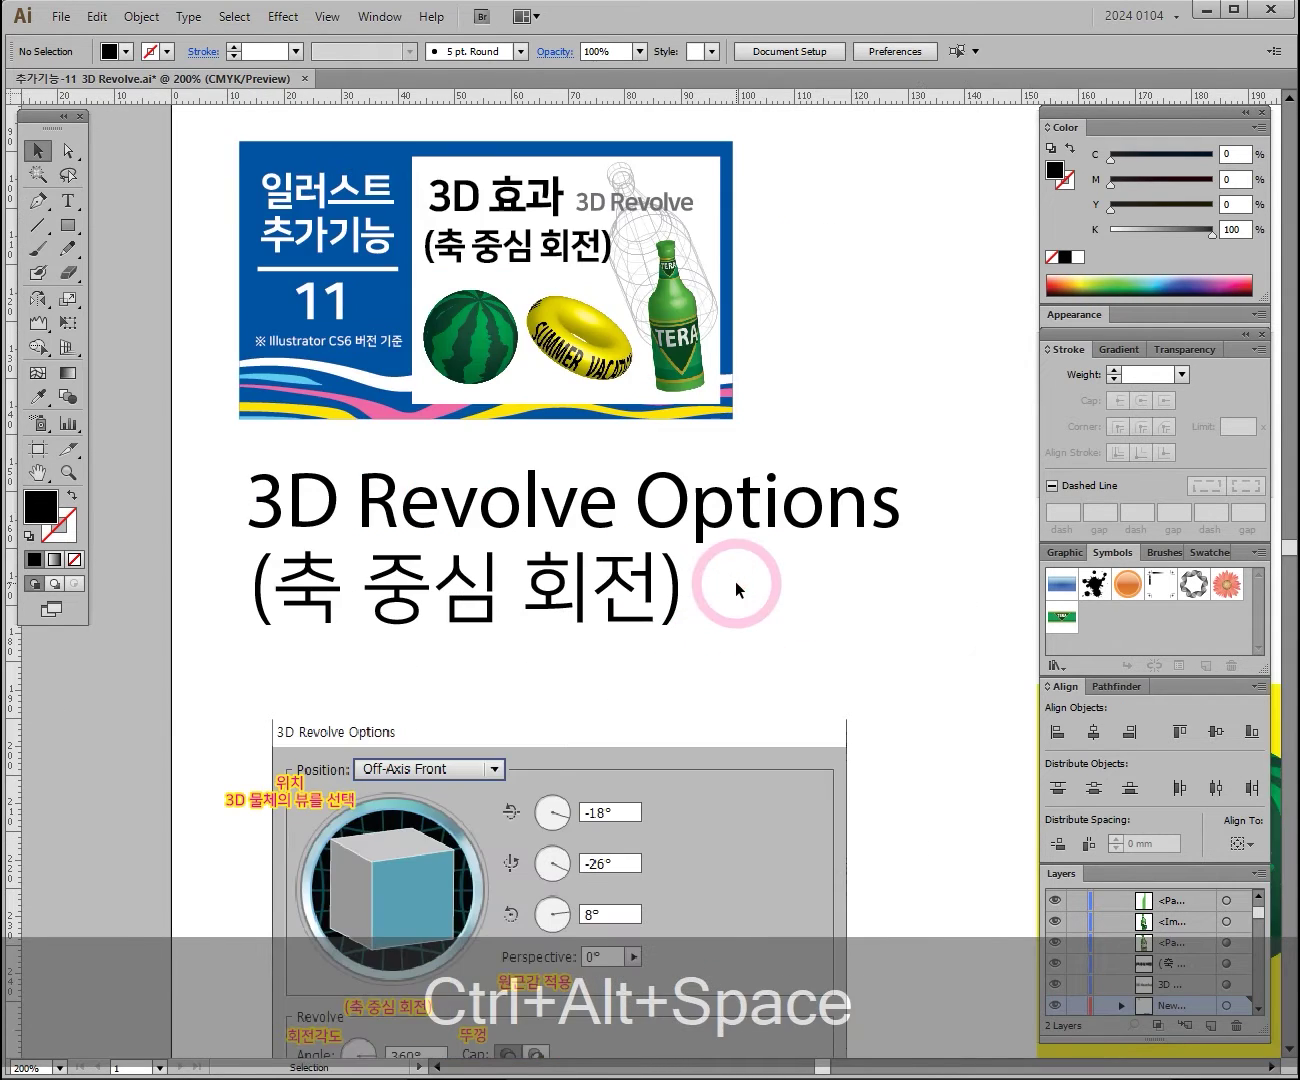
left_click(675, 578, "ctrl+alt")
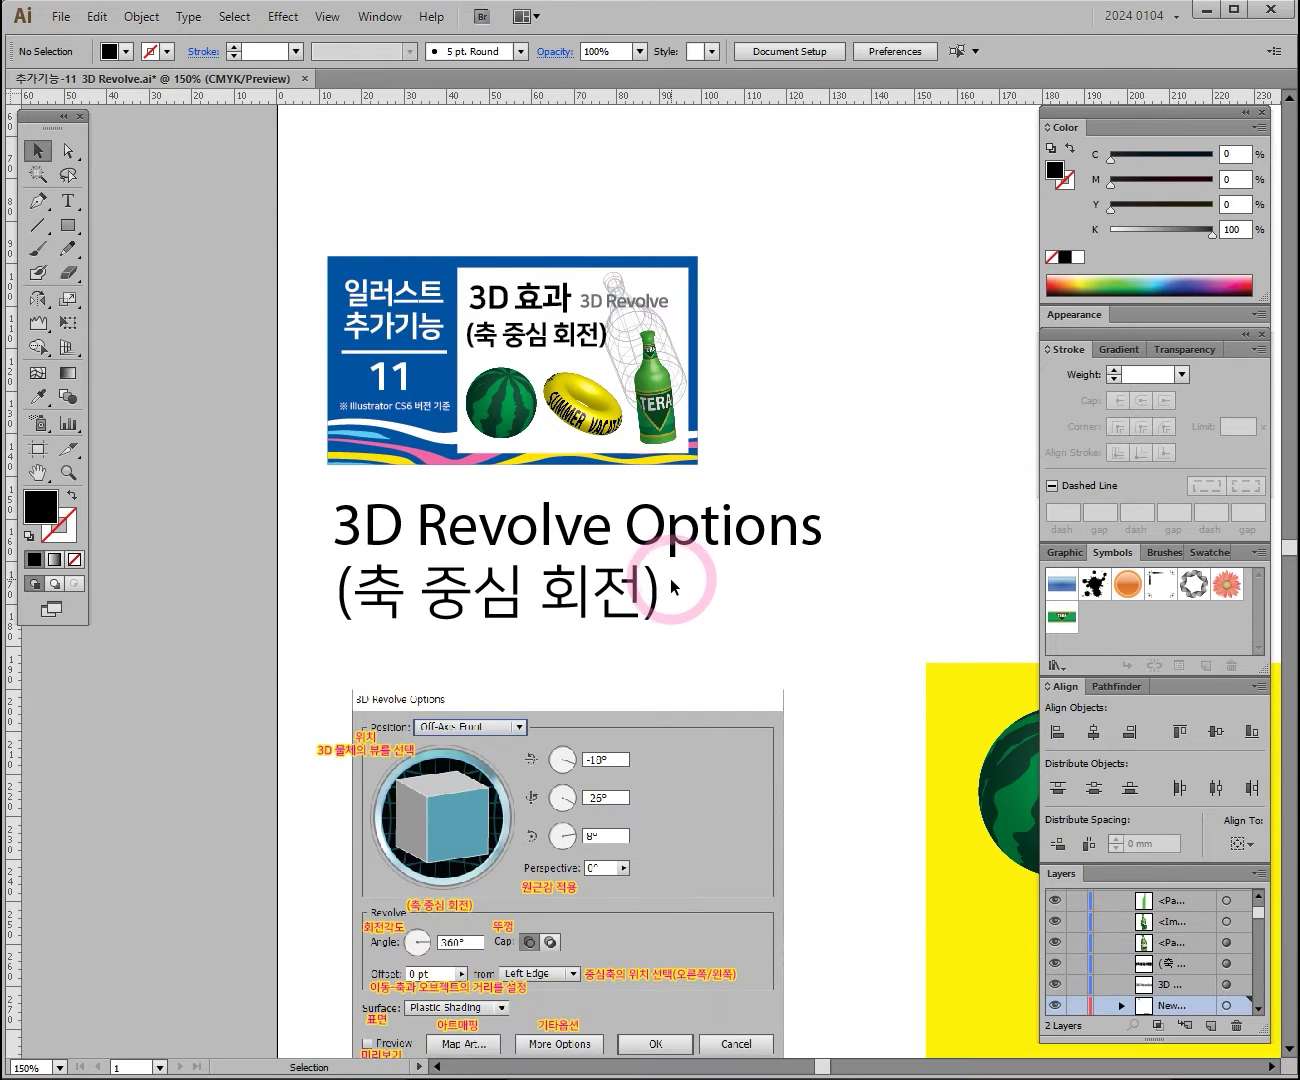
left_click(640, 752, "ctrl")
left_click_drag(741, 540, 669, 400)
left_click_drag(750, 494, 616, 400)
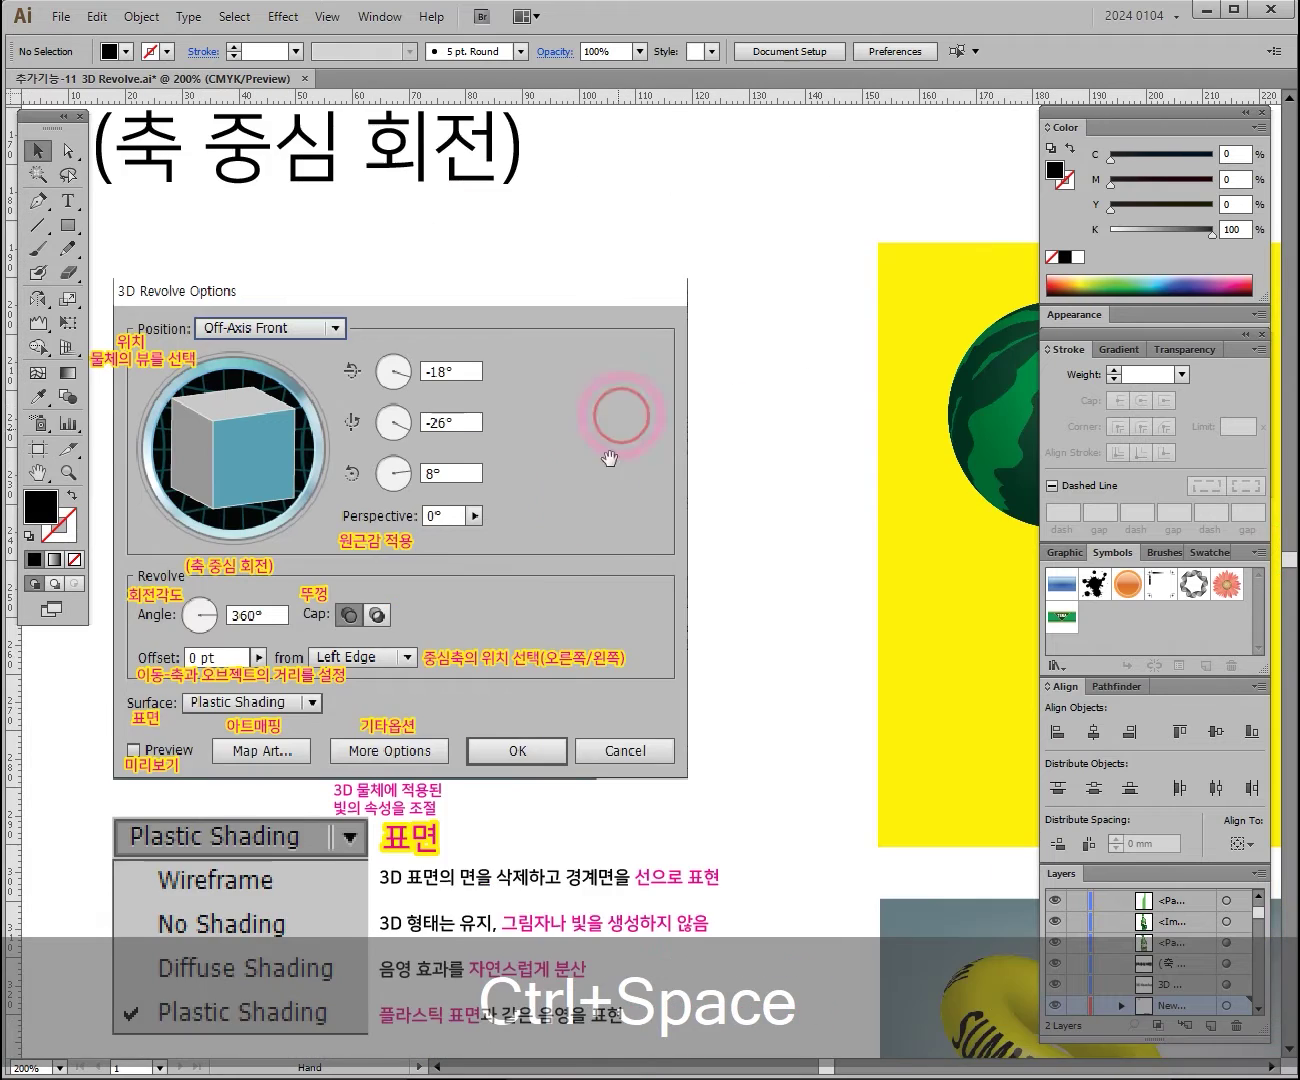
left_click(674, 605, "ctrl")
left_click_drag(700, 595, 314, 608)
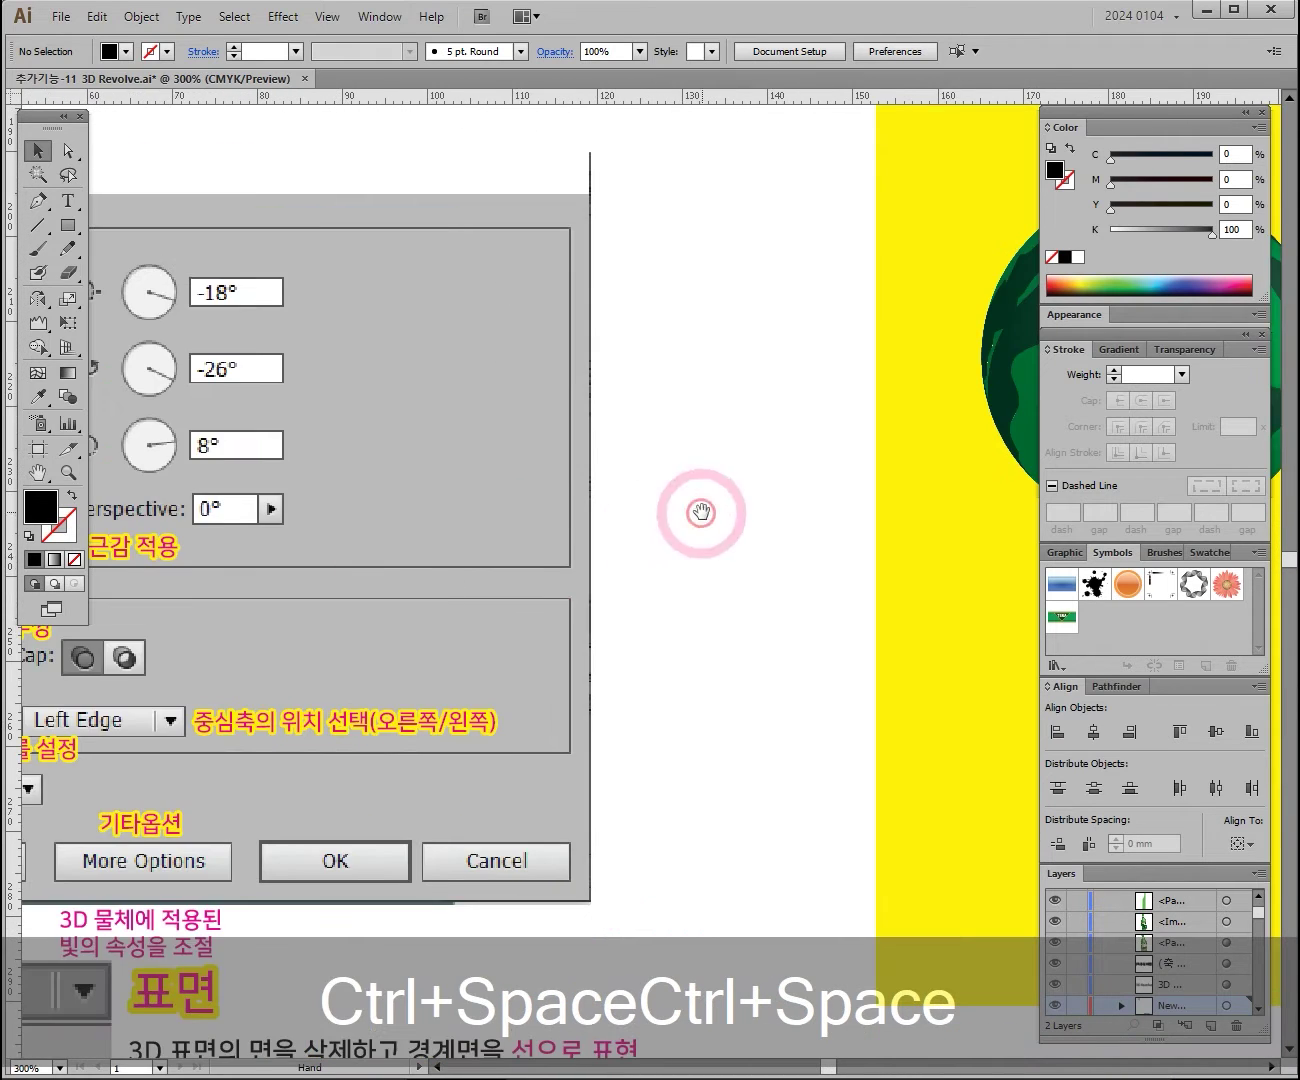
Survey the three finished revolve examples: the watermelon, the SUMMER VACATION swim ring and the TERA bottle
left_click_drag(892, 510, 572, 601)
left_click(725, 592, "ctrl+alt")
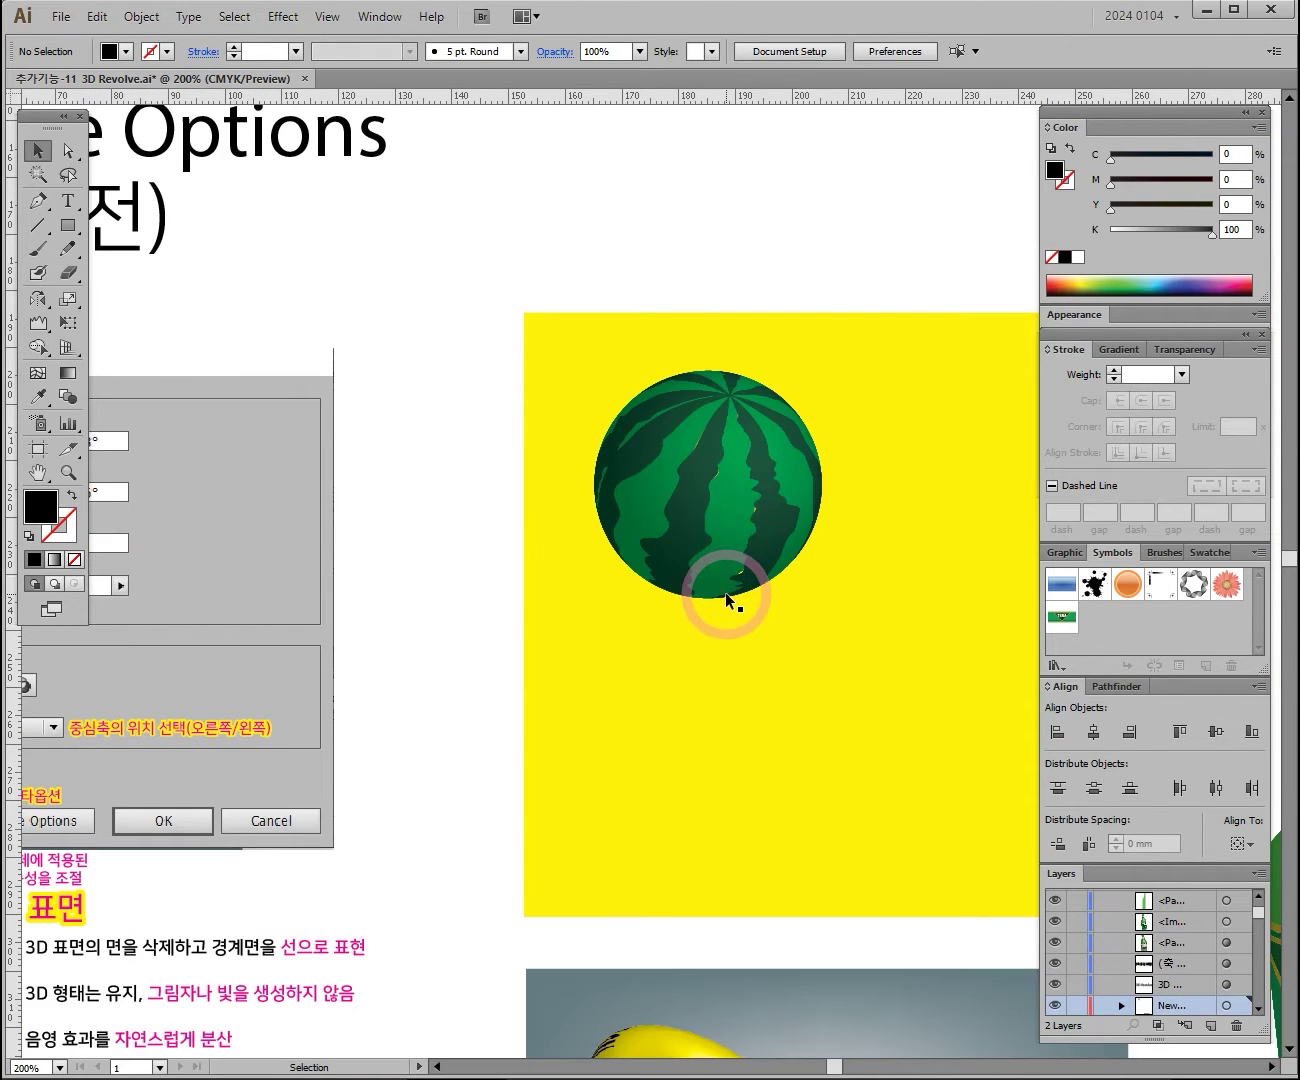
left_click(698, 677, "ctrl+alt")
left_click_drag(463, 557, 179, 422)
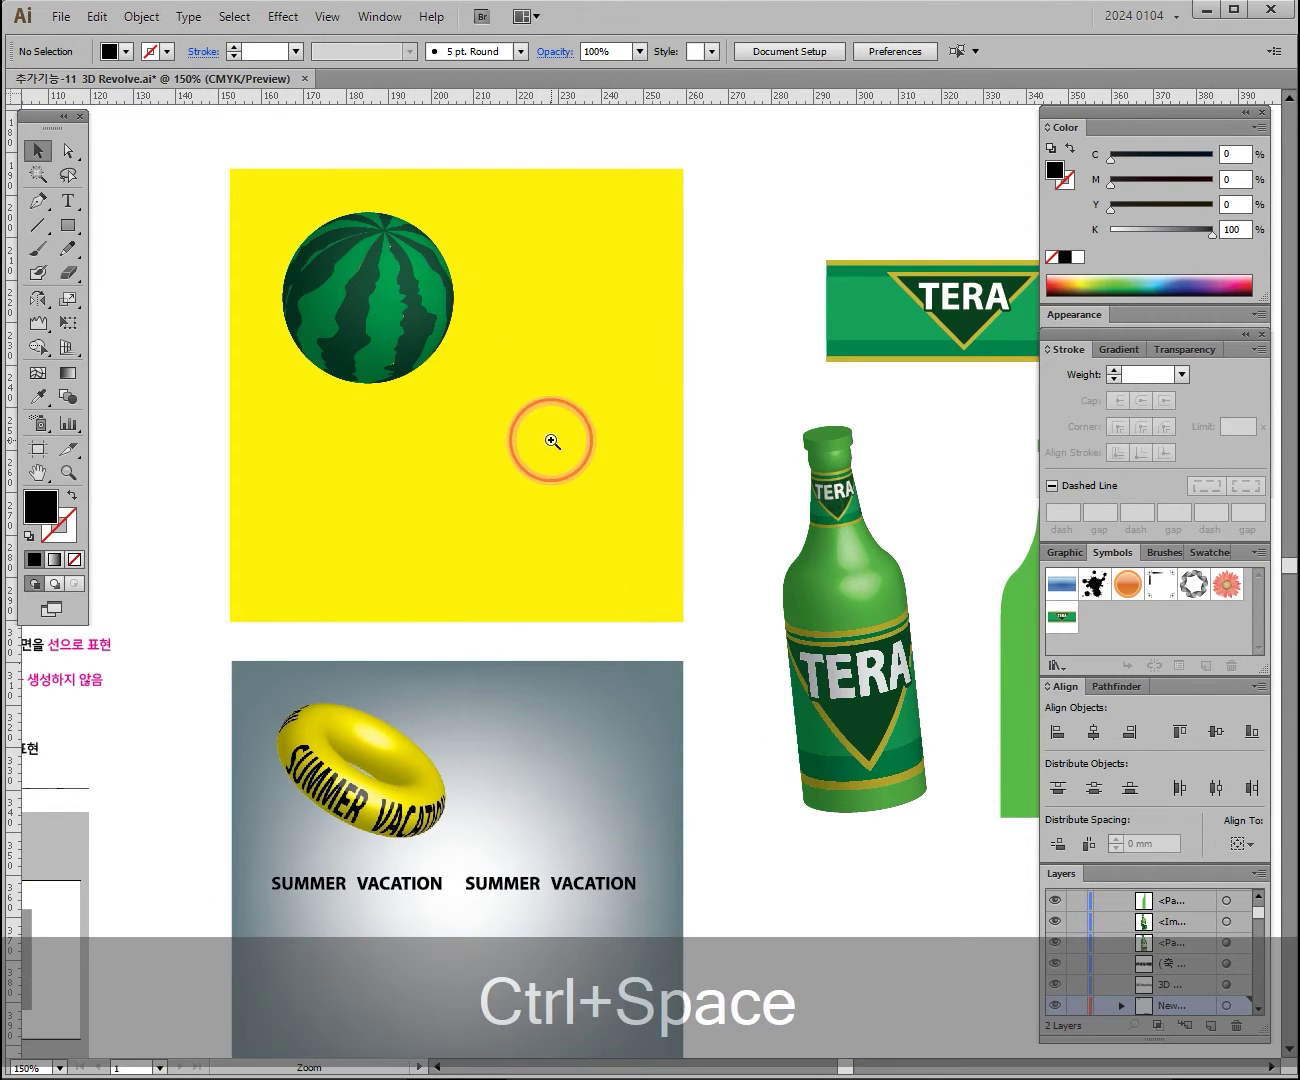
left_click(522, 522, "ctrl")
left_click(525, 517, "ctrl")
scroll(680, 713, "down", 10)
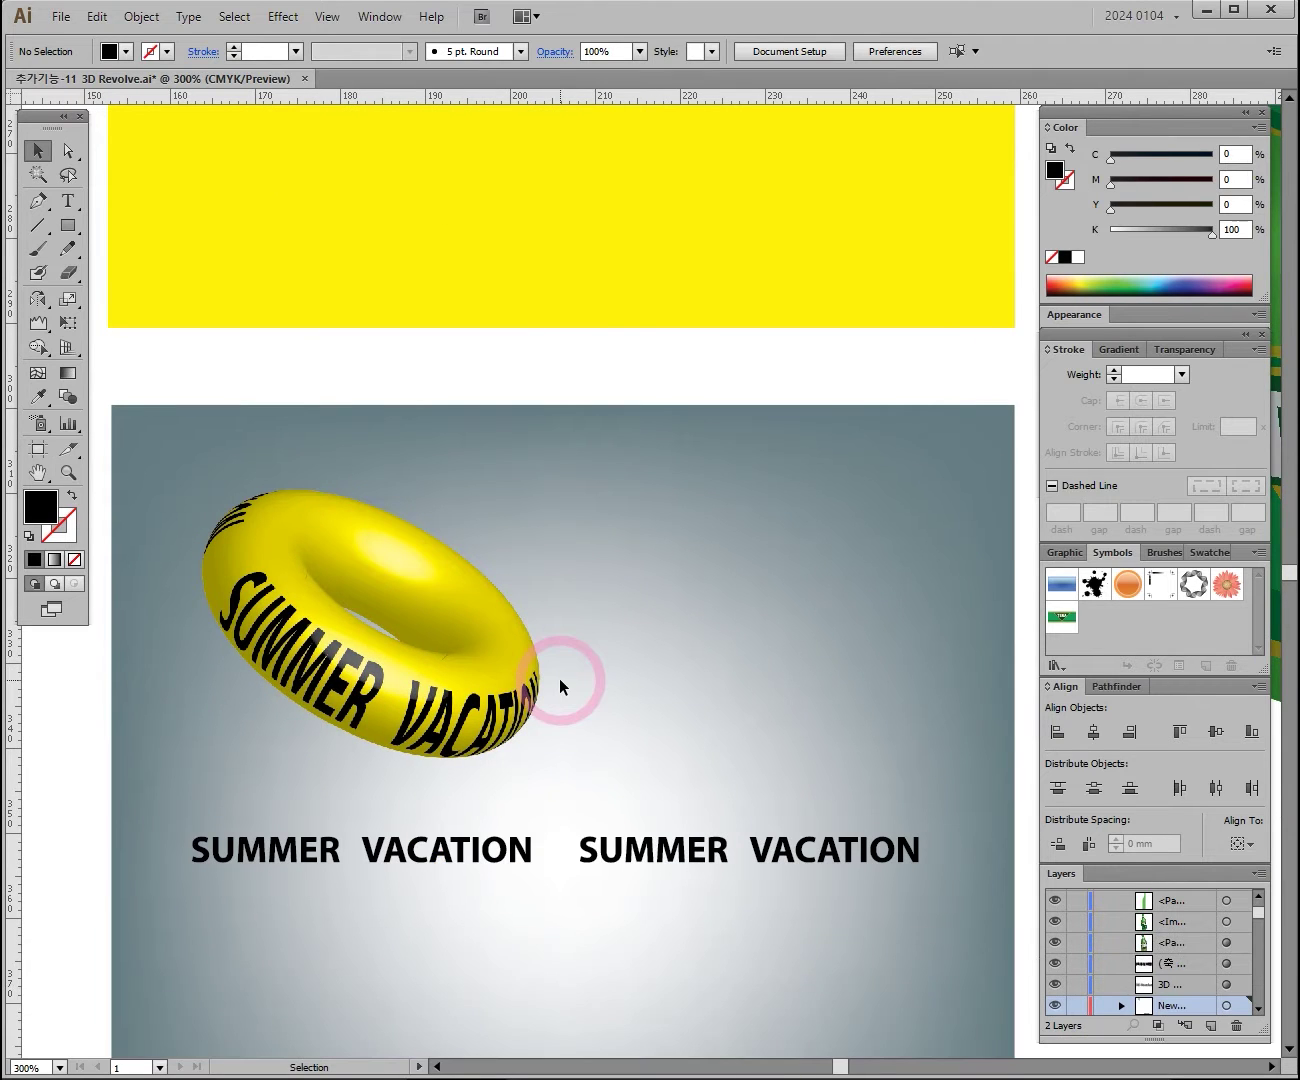
key("space")
left_click_drag(483, 562, 482, 561)
scroll(481, 561, "right", 10)
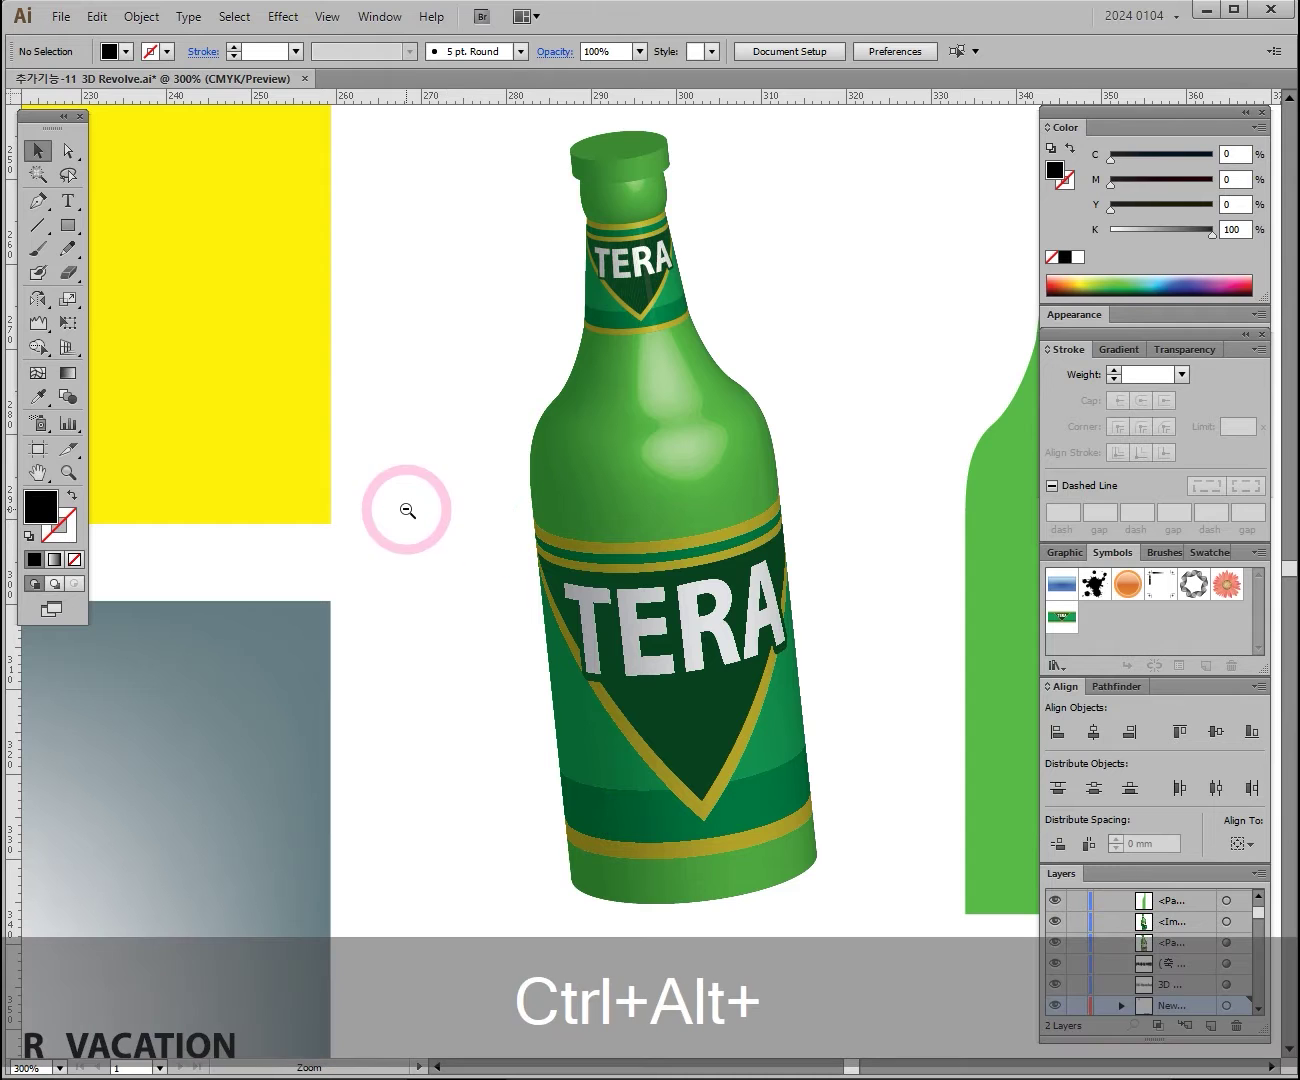
left_click(474, 531, "ctrl+alt")
left_click(506, 522, "ctrl+alt")
left_click_drag(217, 462, 577, 531)
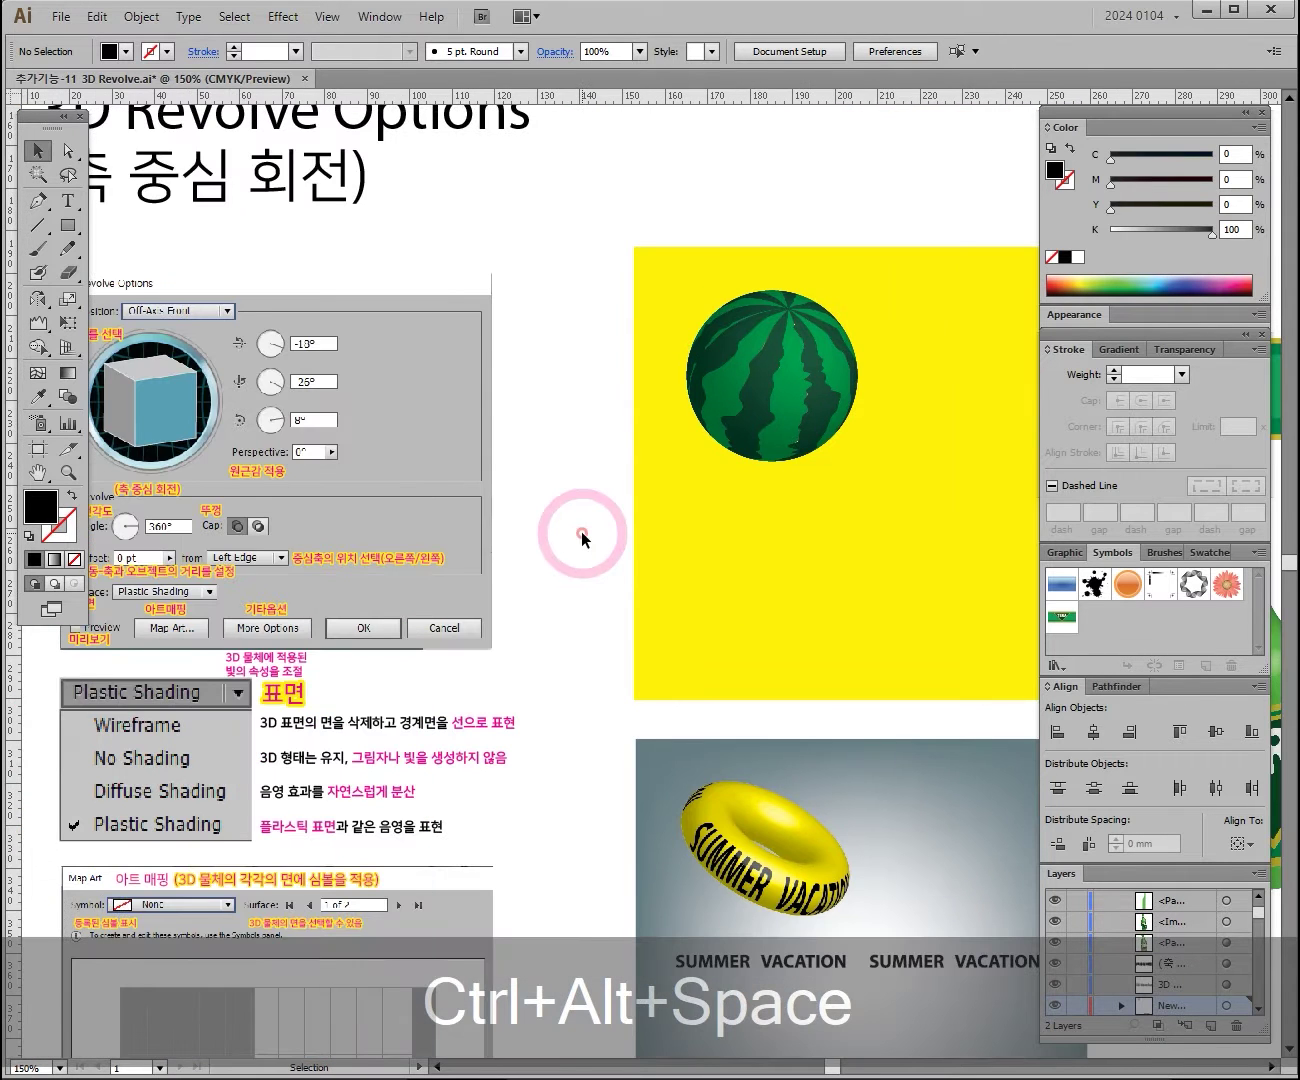
Examine up close how artwork wraps around the watermelon, the swim ring and the bottle
left_click(620, 537, "ctrl+alt")
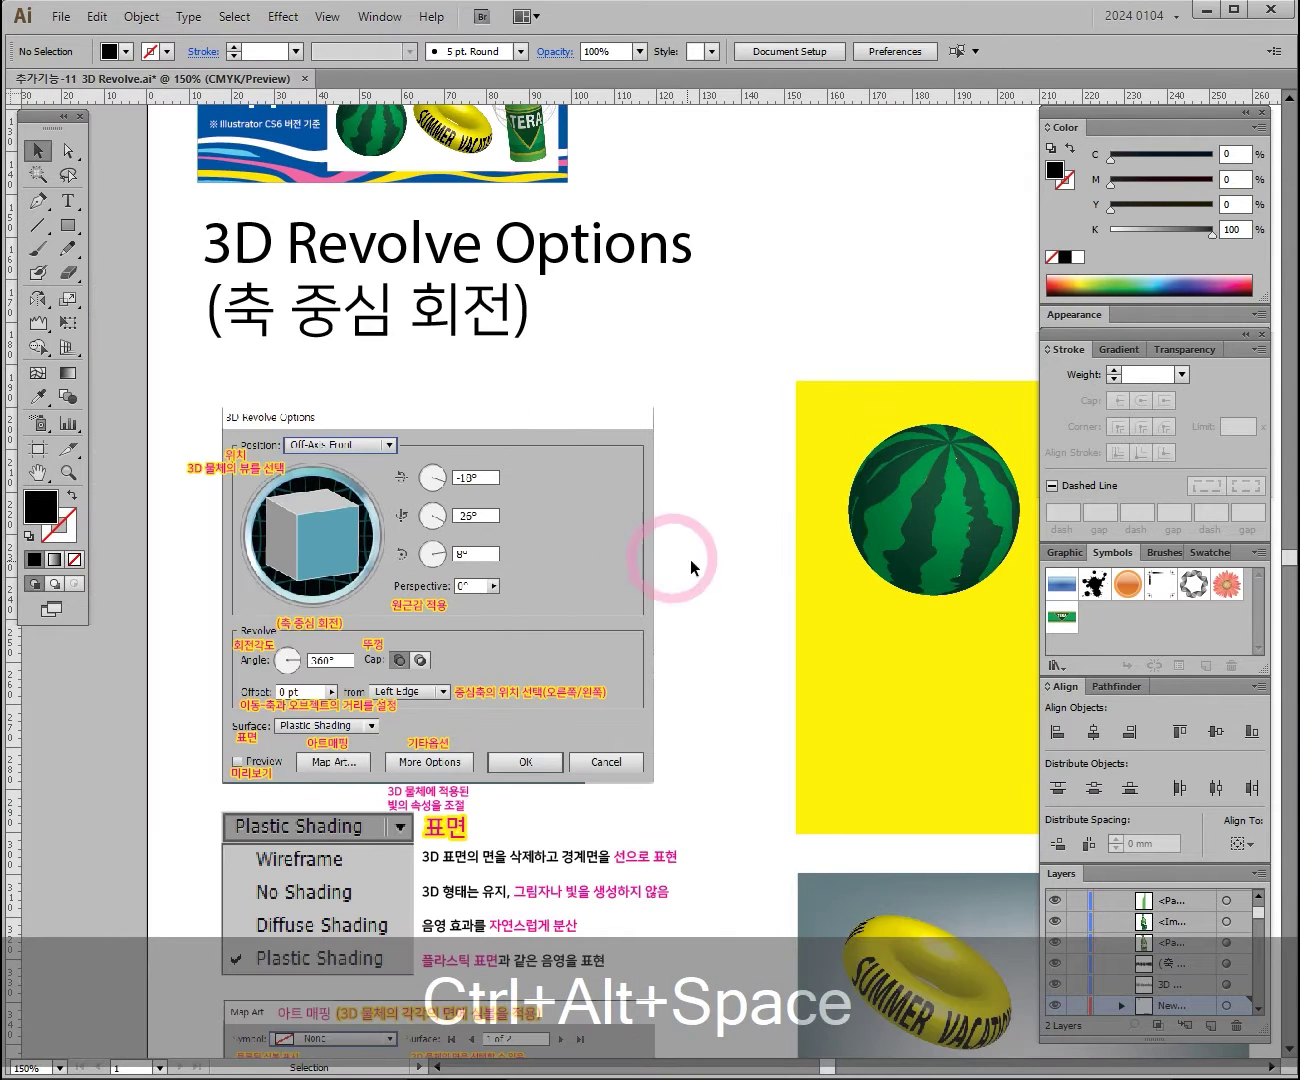
left_click(914, 582, "ctrl")
left_click_drag(832, 562, 652, 537)
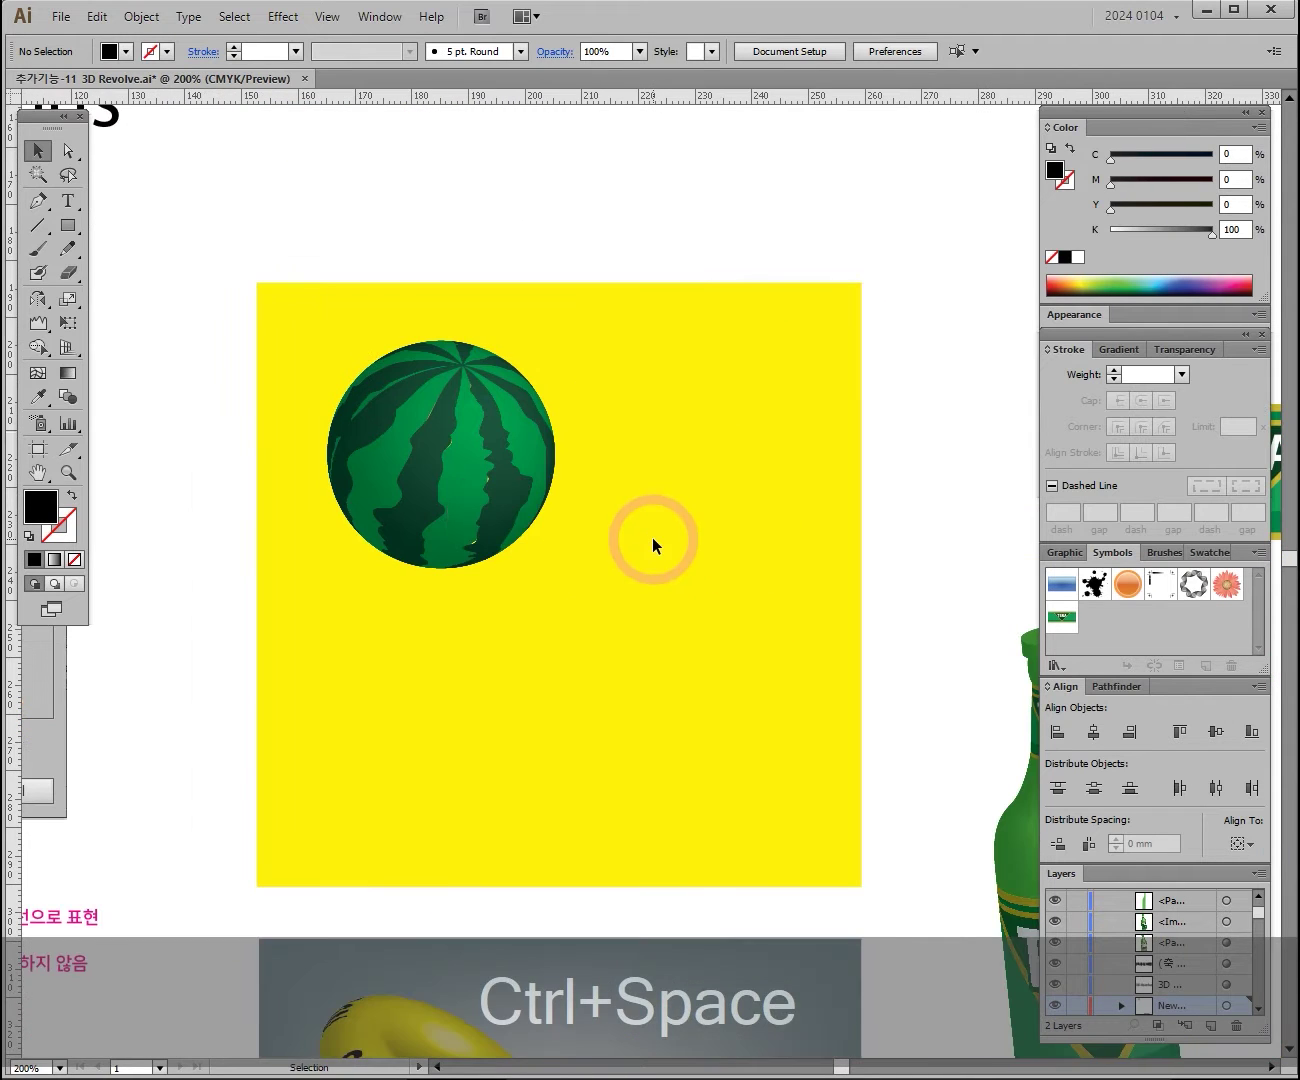
left_click(650, 530, "ctrl")
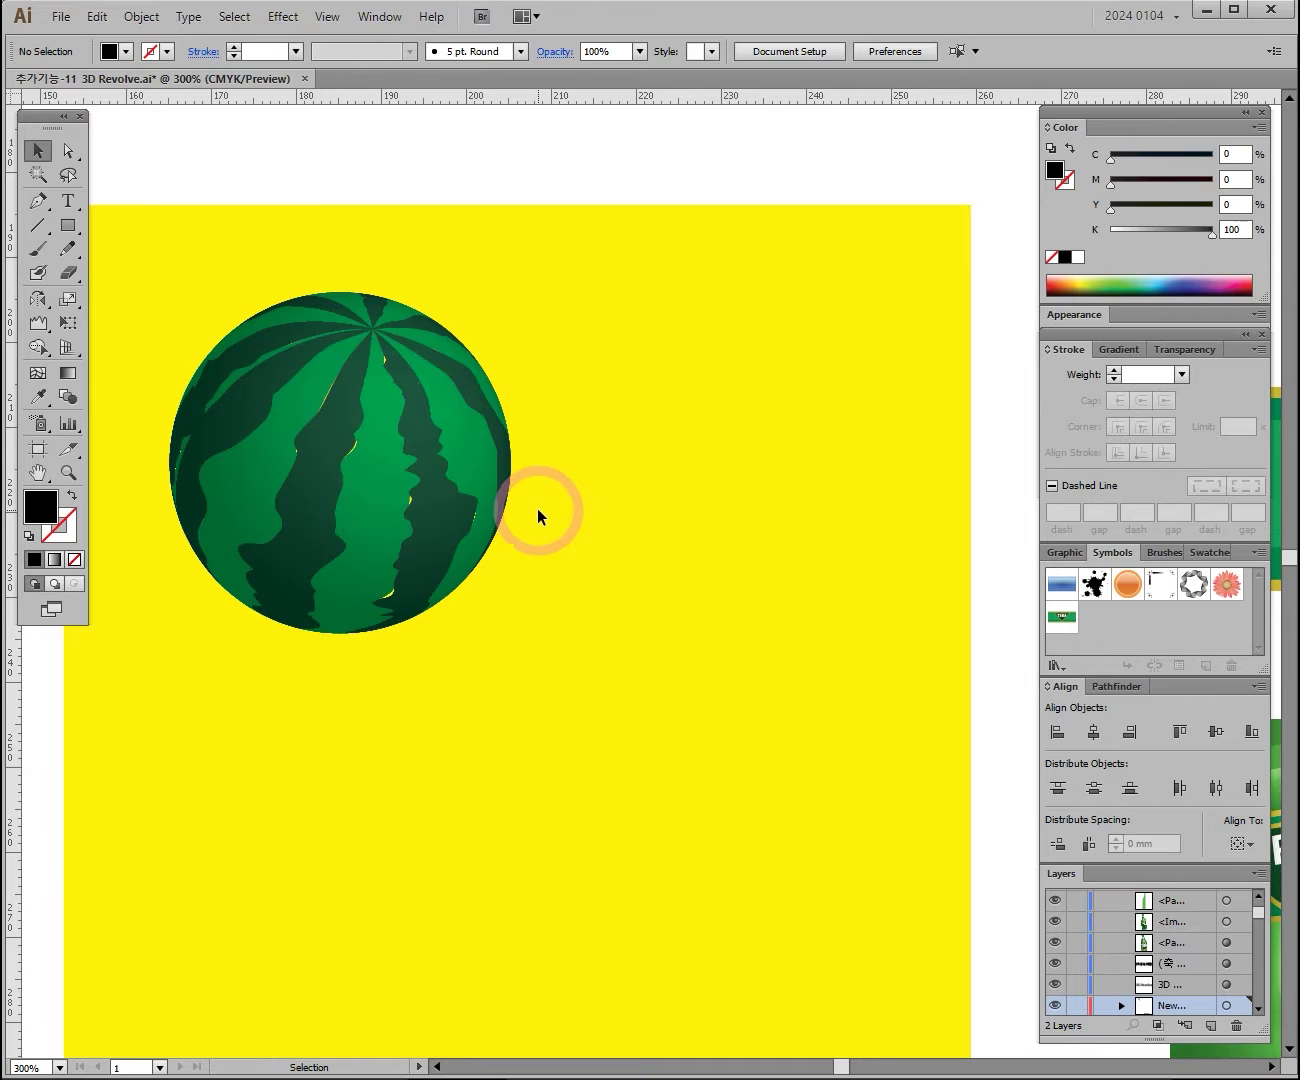
left_click_drag(477, 517, 588, 540)
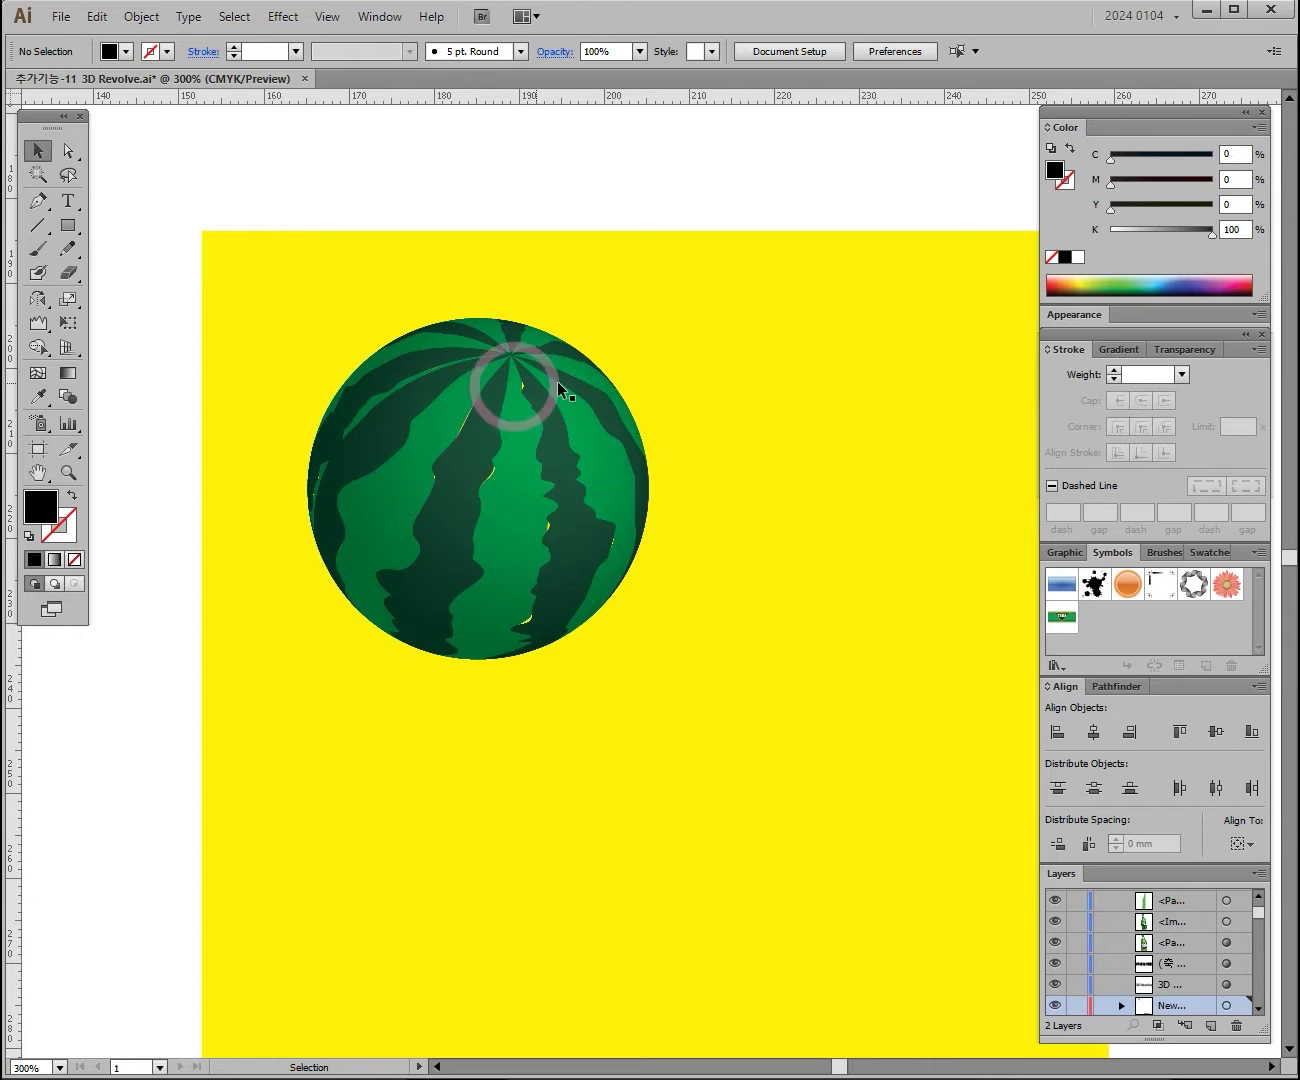
key("space")
left_click_drag(597, 623, 543, 462)
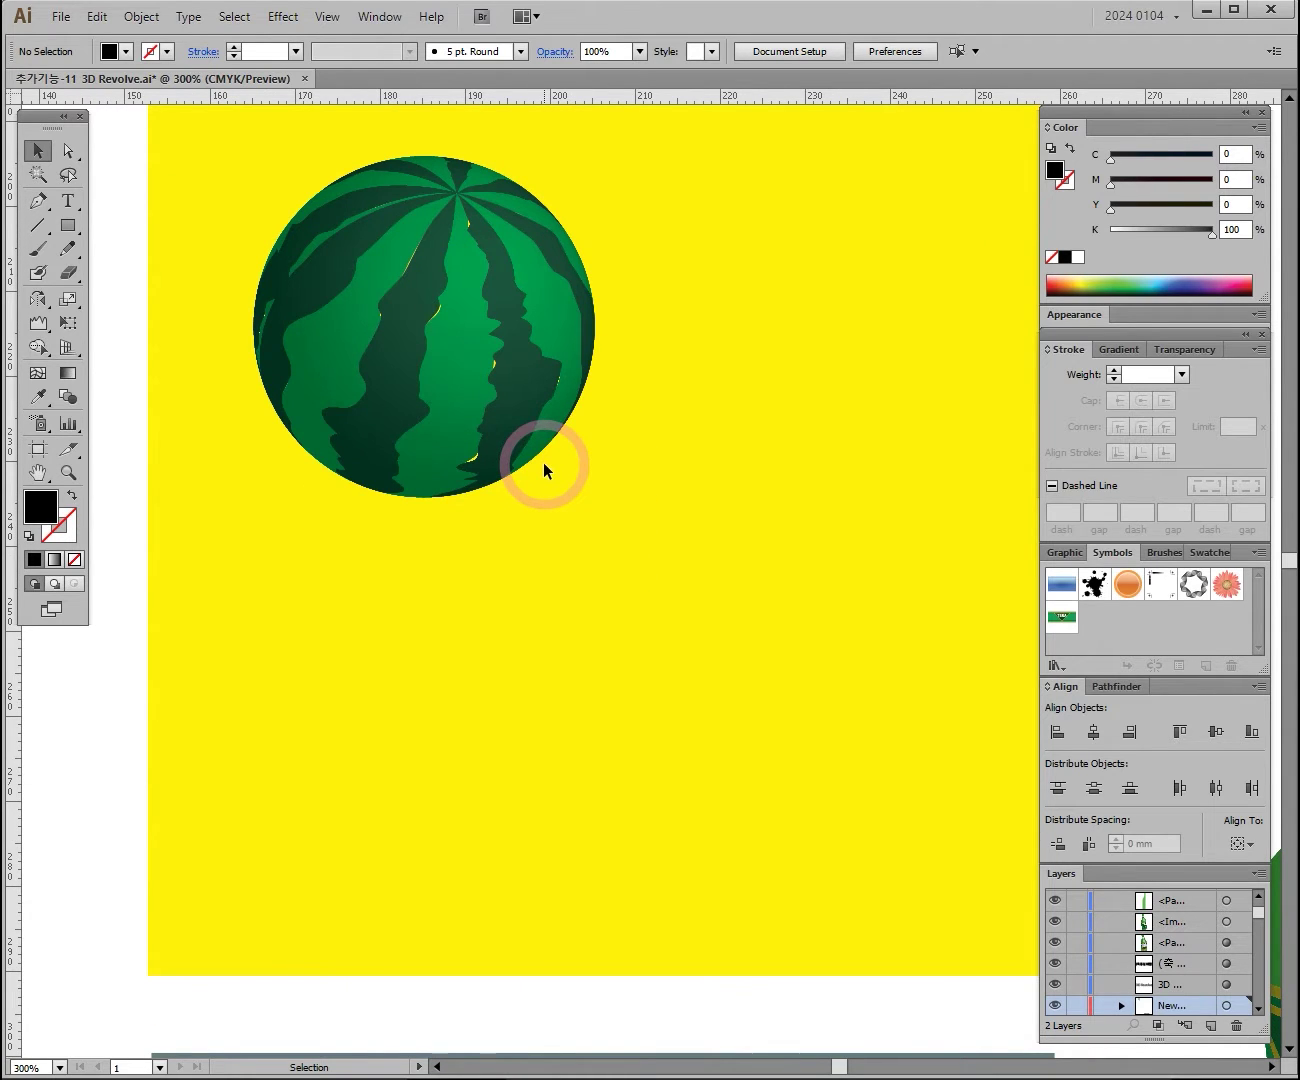
key("space")
scroll(575, 526, "down", 10)
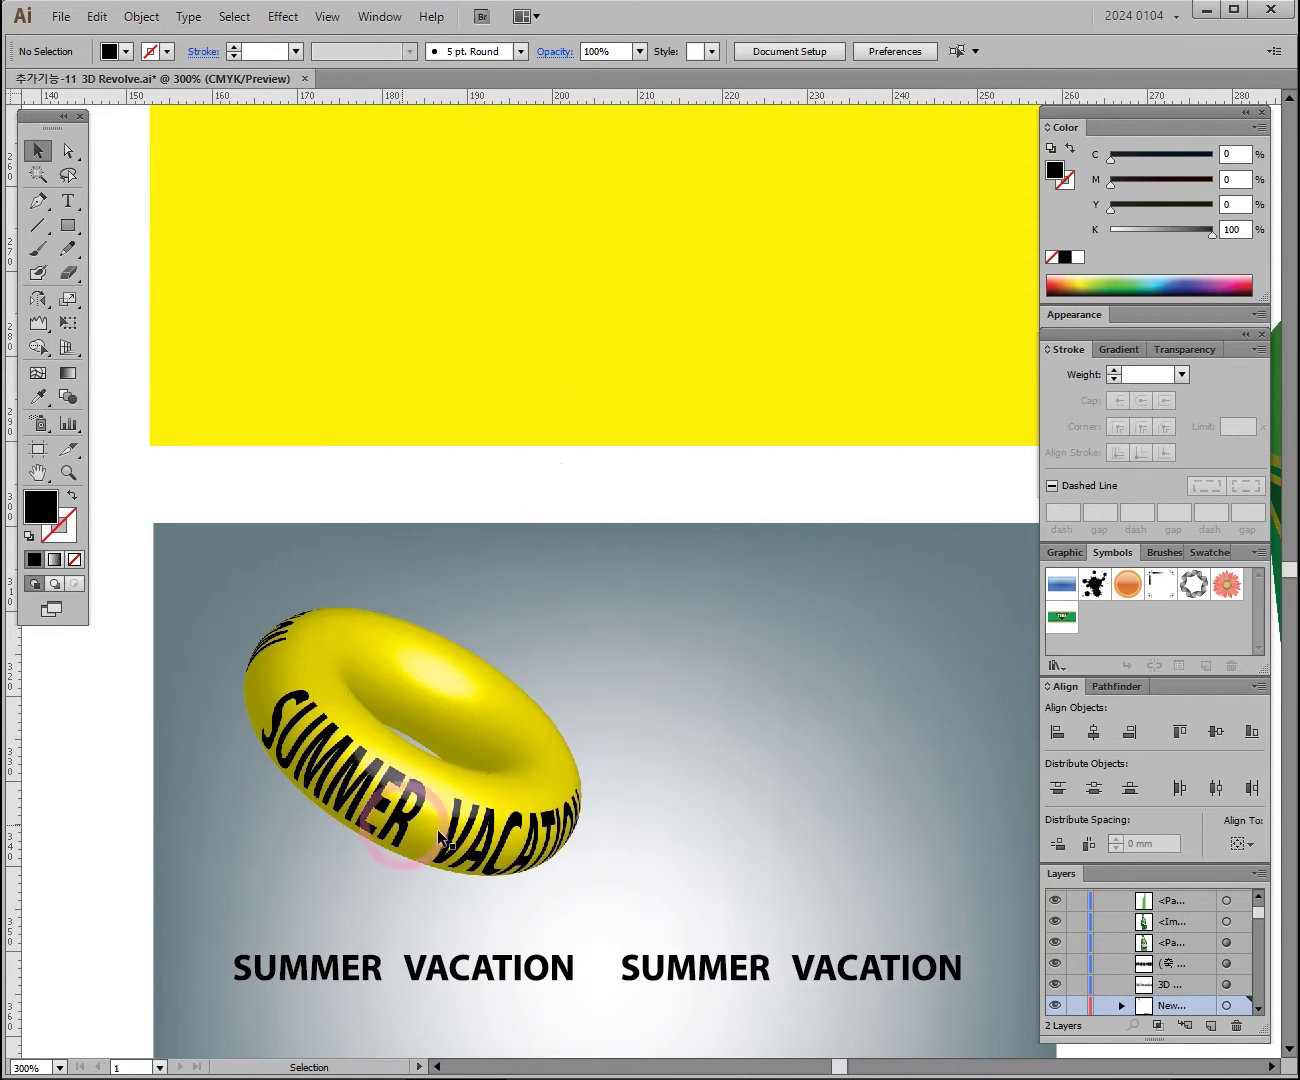
key("space")
left_click_drag(747, 544, 611, 555)
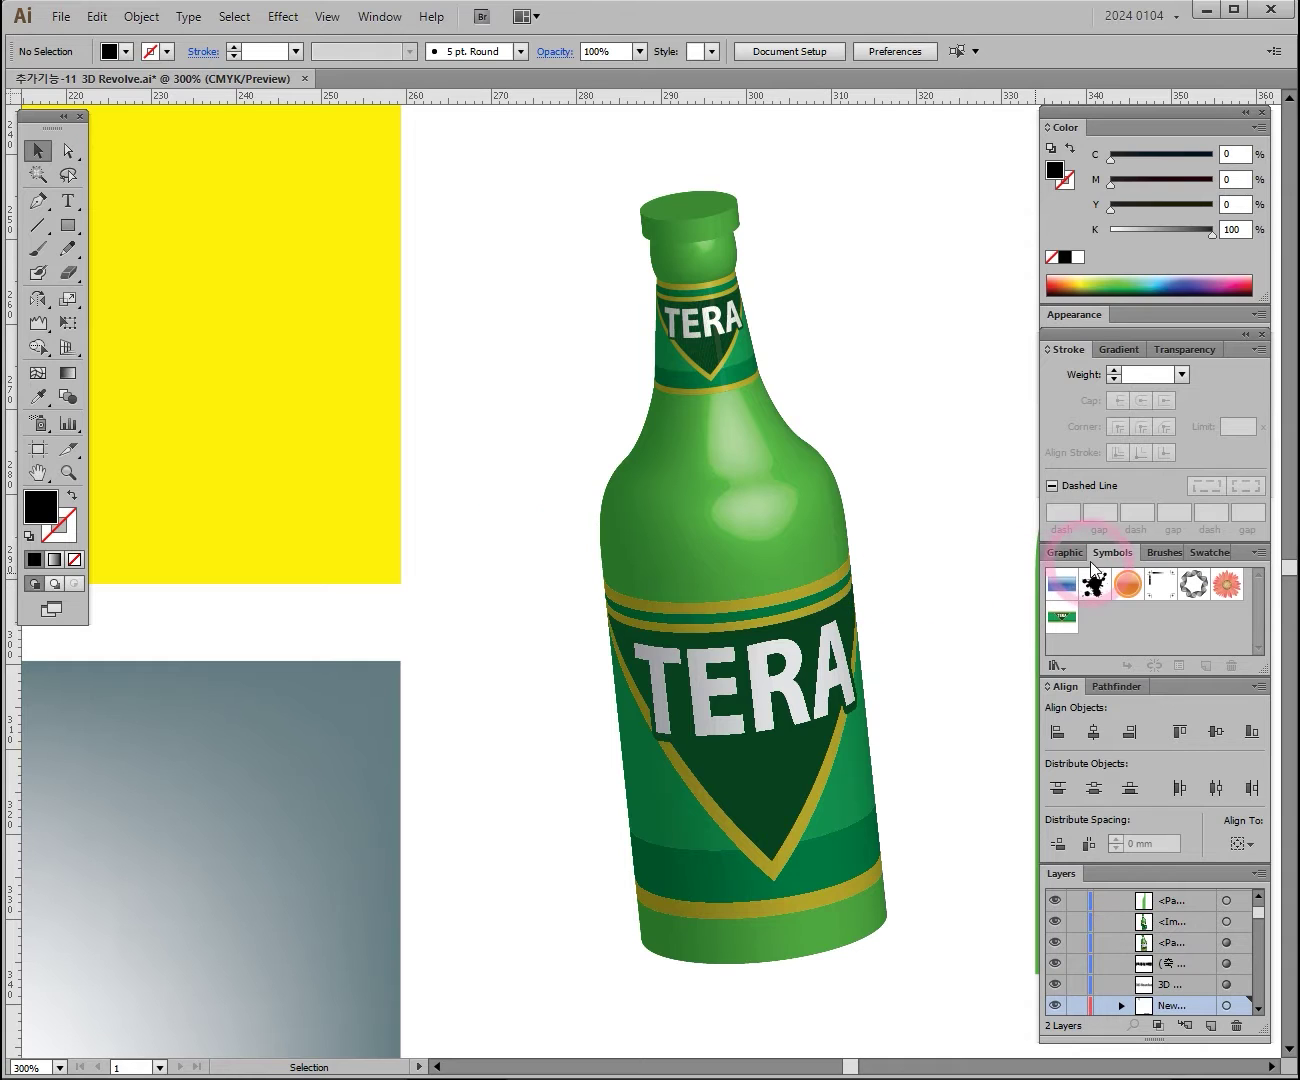
Rearrange the workspace so that only a floating, taller Symbols panel remains beside the artwork
left_click_drag(1112, 552, 546, 261)
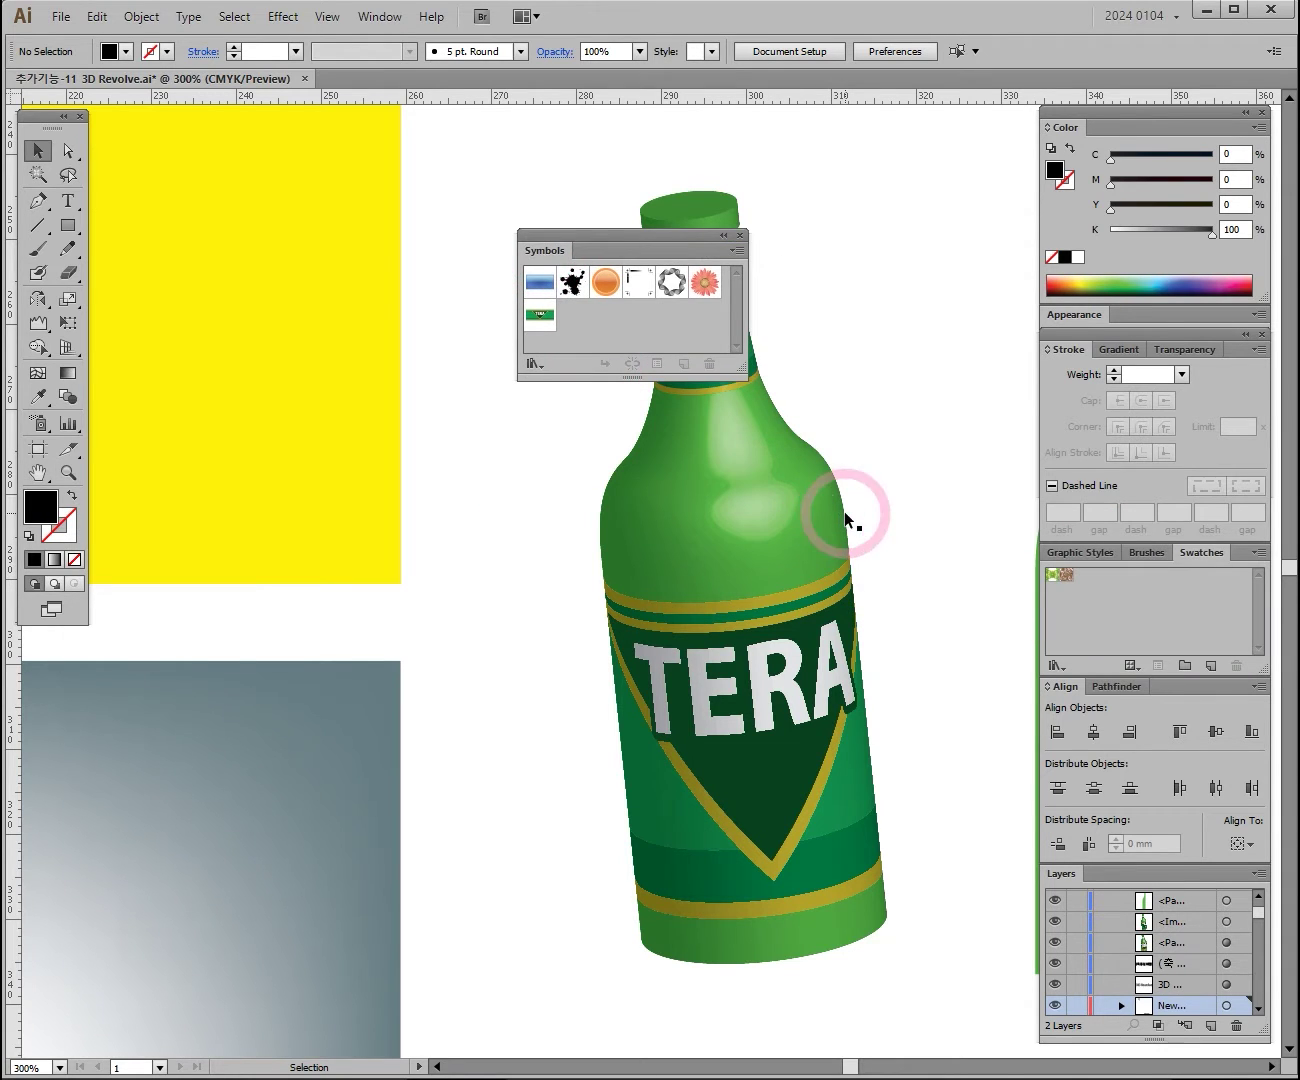
left_click_drag(640, 233, 818, 245)
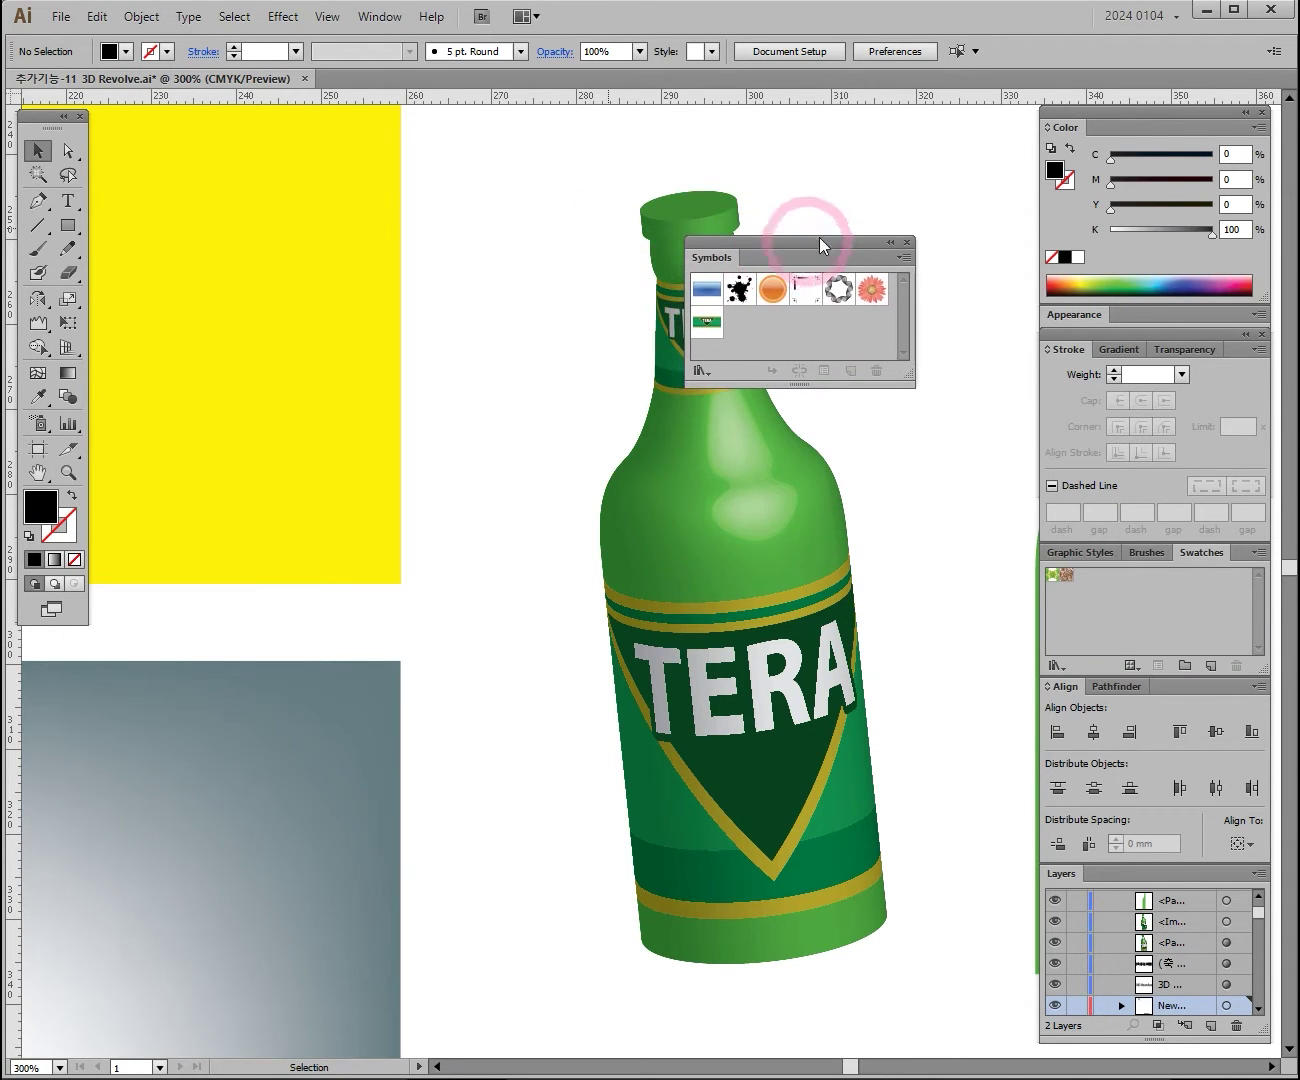
left_click(1263, 111)
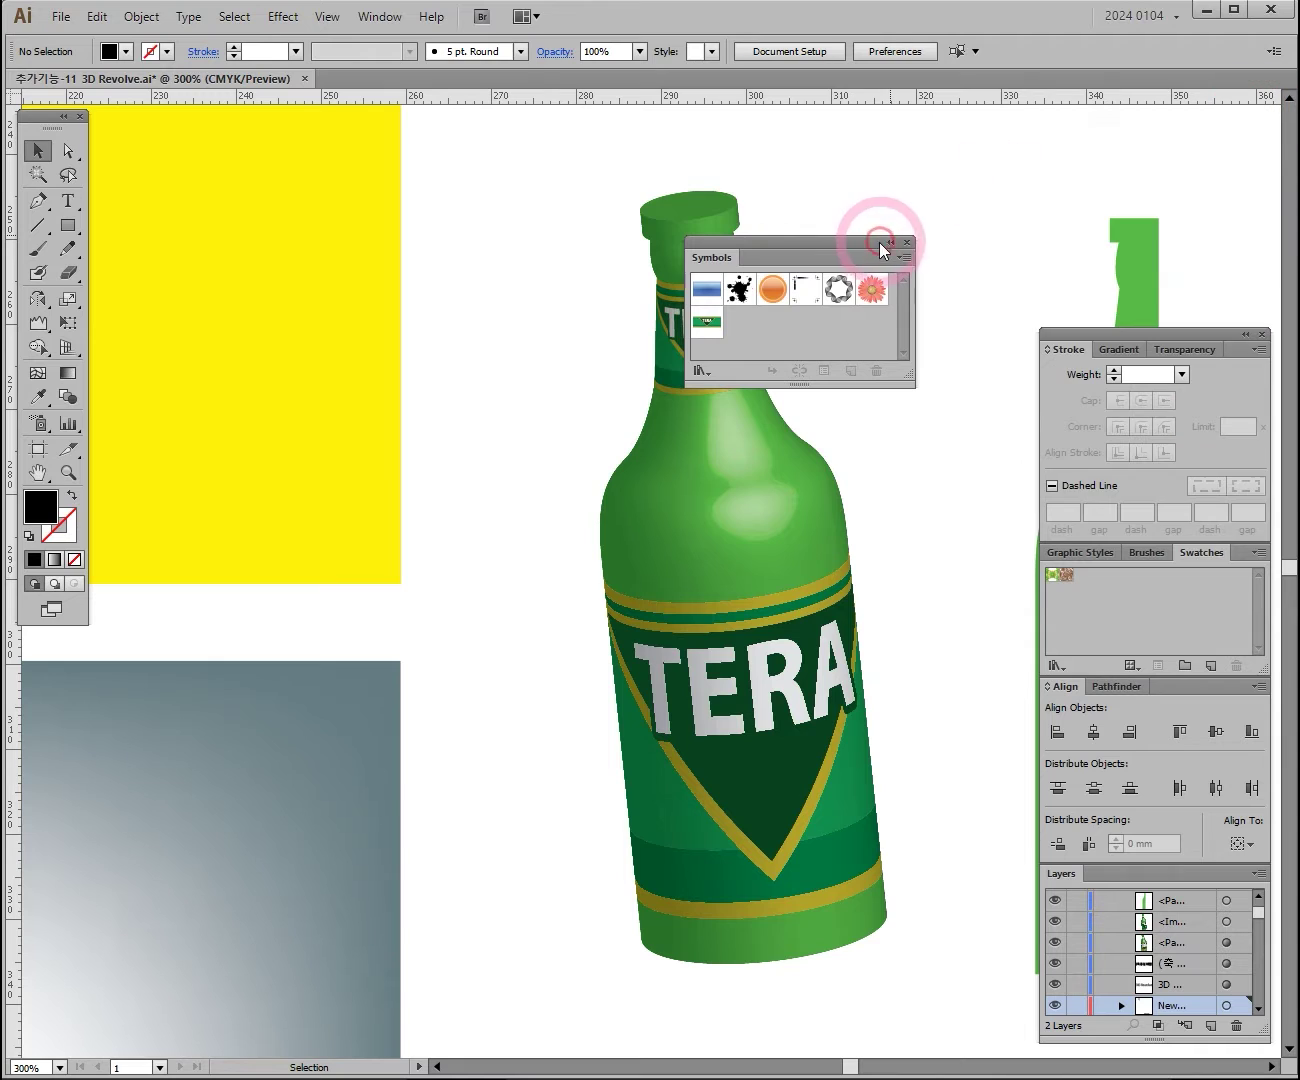
left_click(1263, 336)
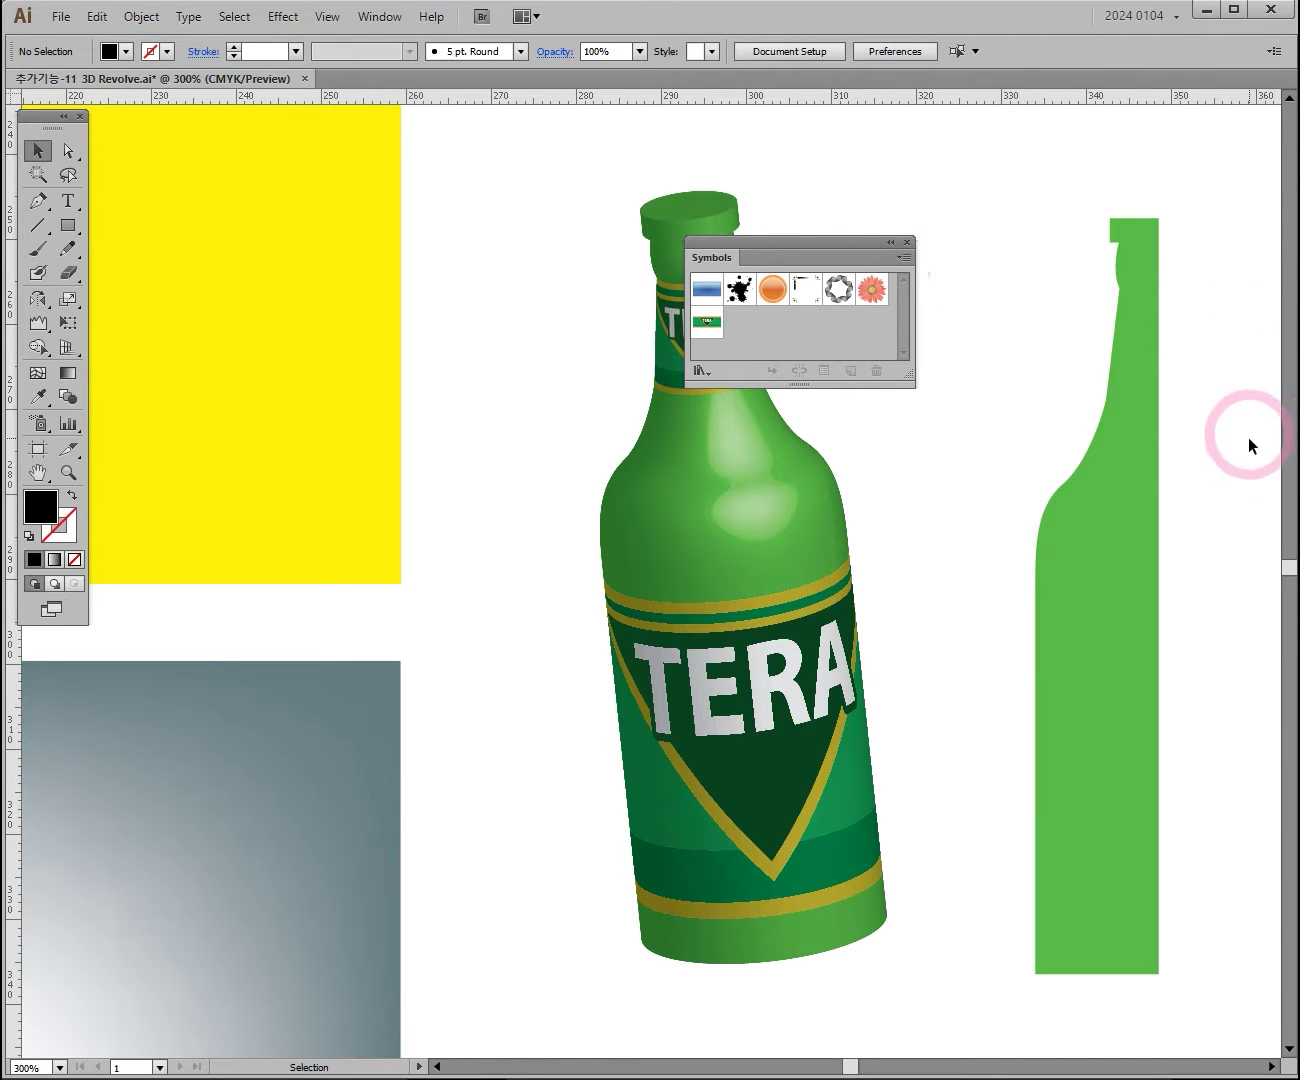
left_click_drag(801, 240, 1182, 135)
left_click_drag(1138, 277, 1137, 425)
Examine the watermelon example together with the TERA label stored as a symbol
left_click(448, 450)
scroll(662, 499, "down", 1)
left_click(597, 507)
left_click(600, 515, "ctrl+alt")
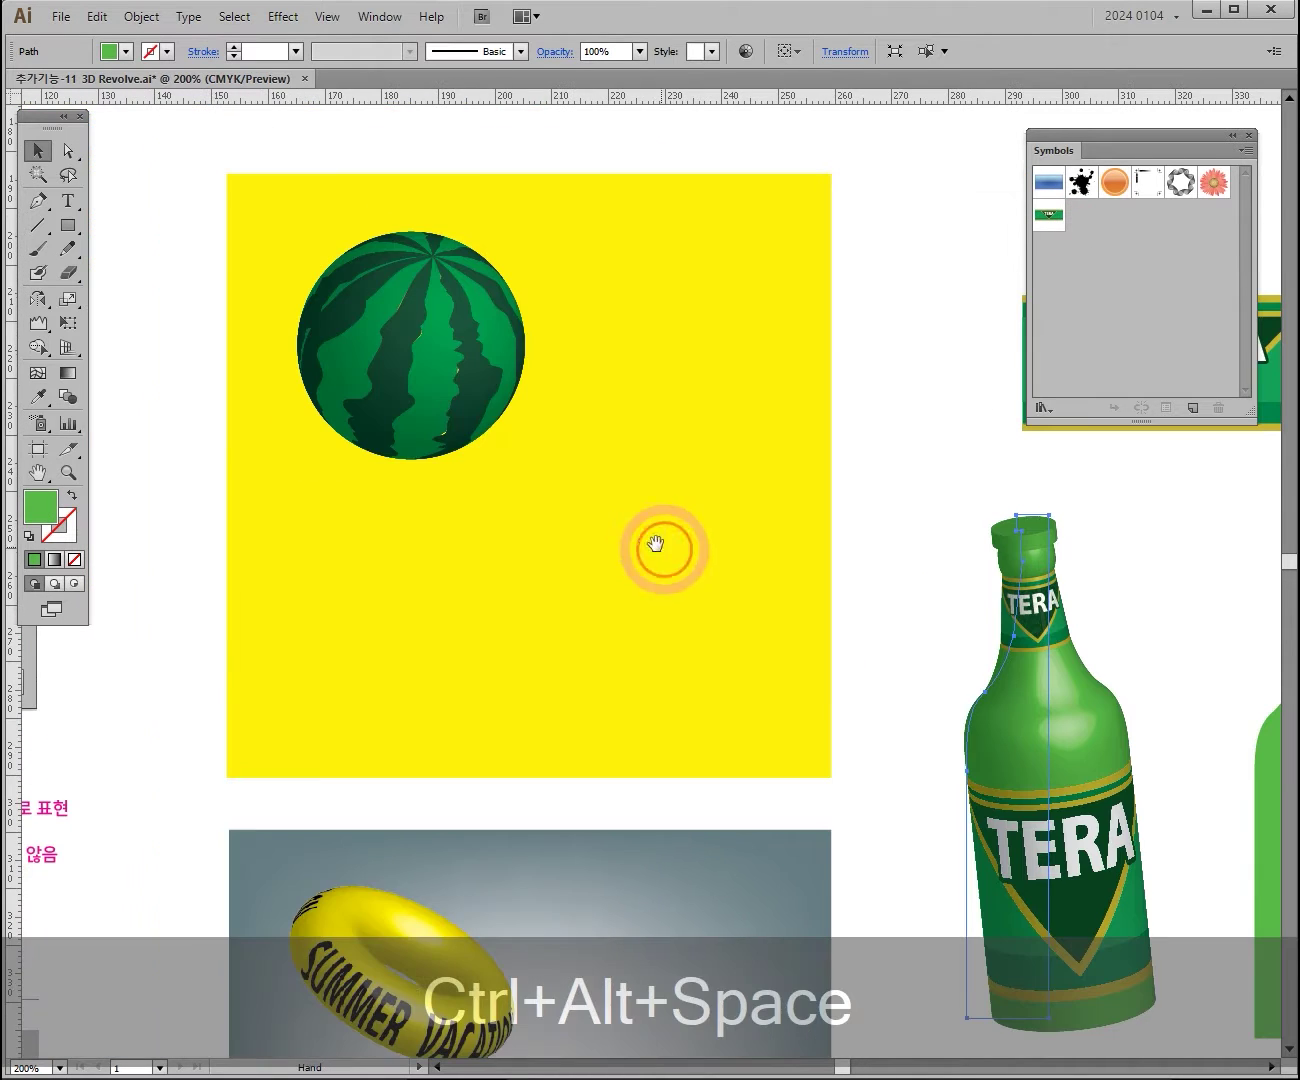
left_click(530, 388, "ctrl")
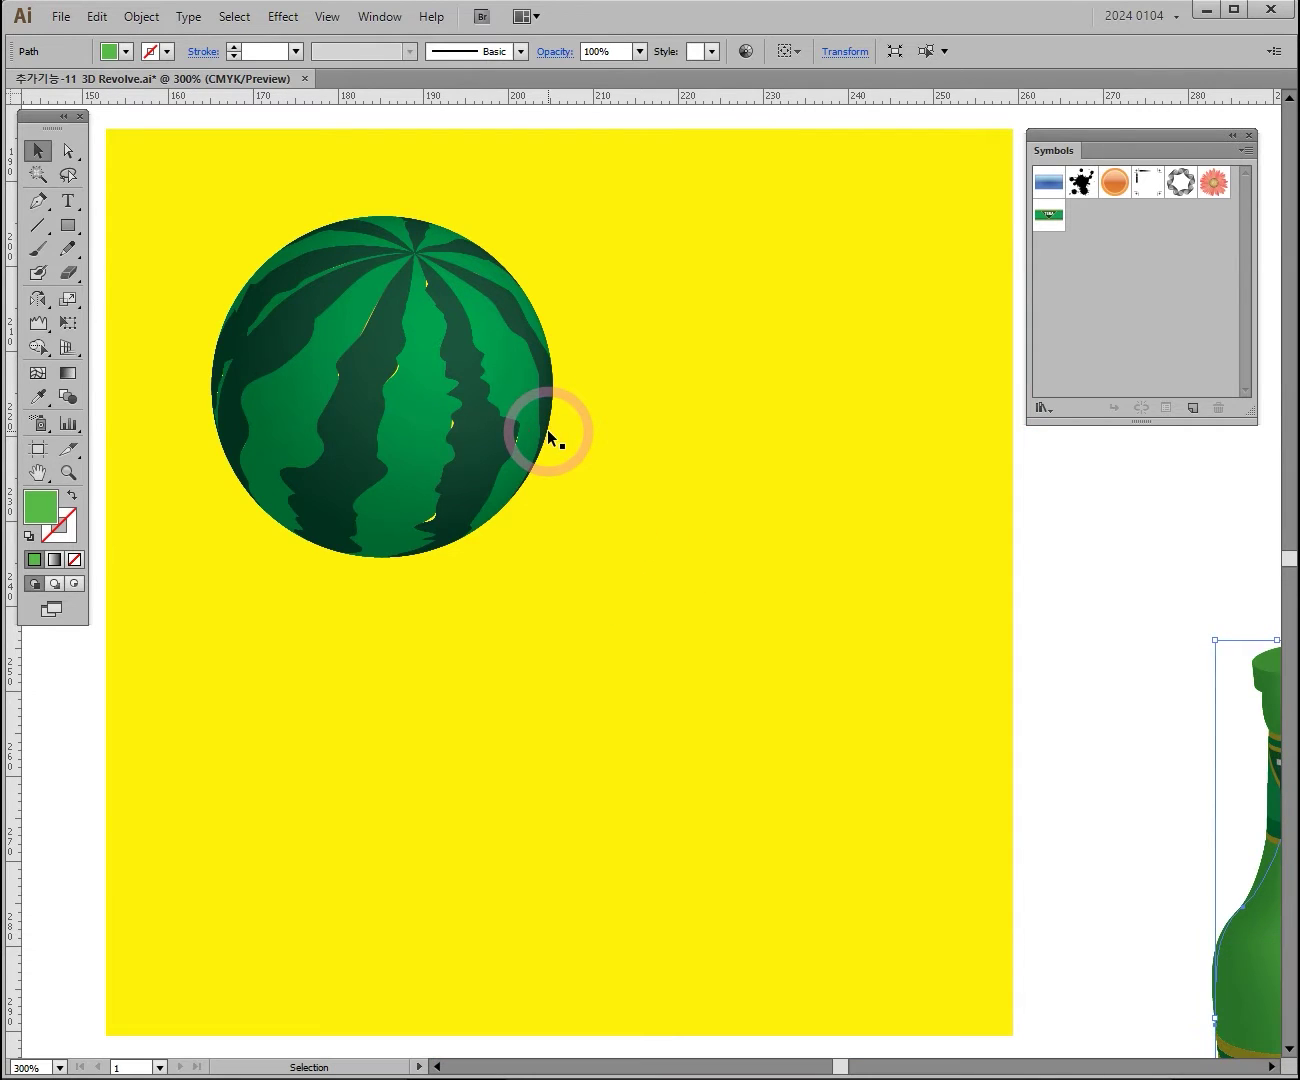
left_click(1050, 220)
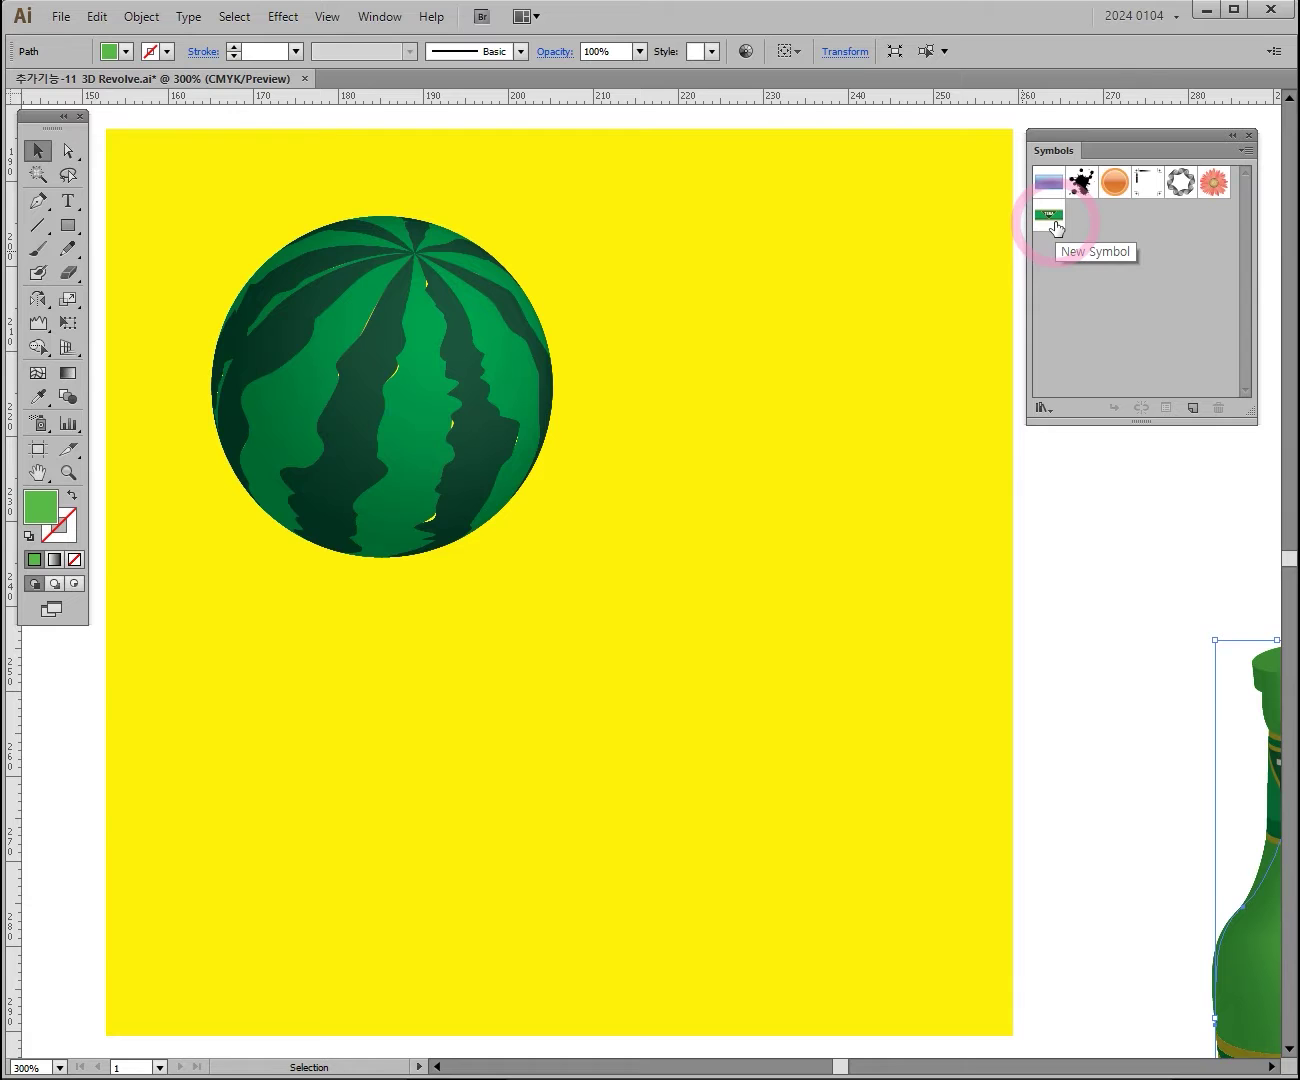
Compare the mapped surfaces of the TERA bottle, watermelon and swim ring, and return to the watermelon's yellow background
left_click_drag(984, 609, 661, 589)
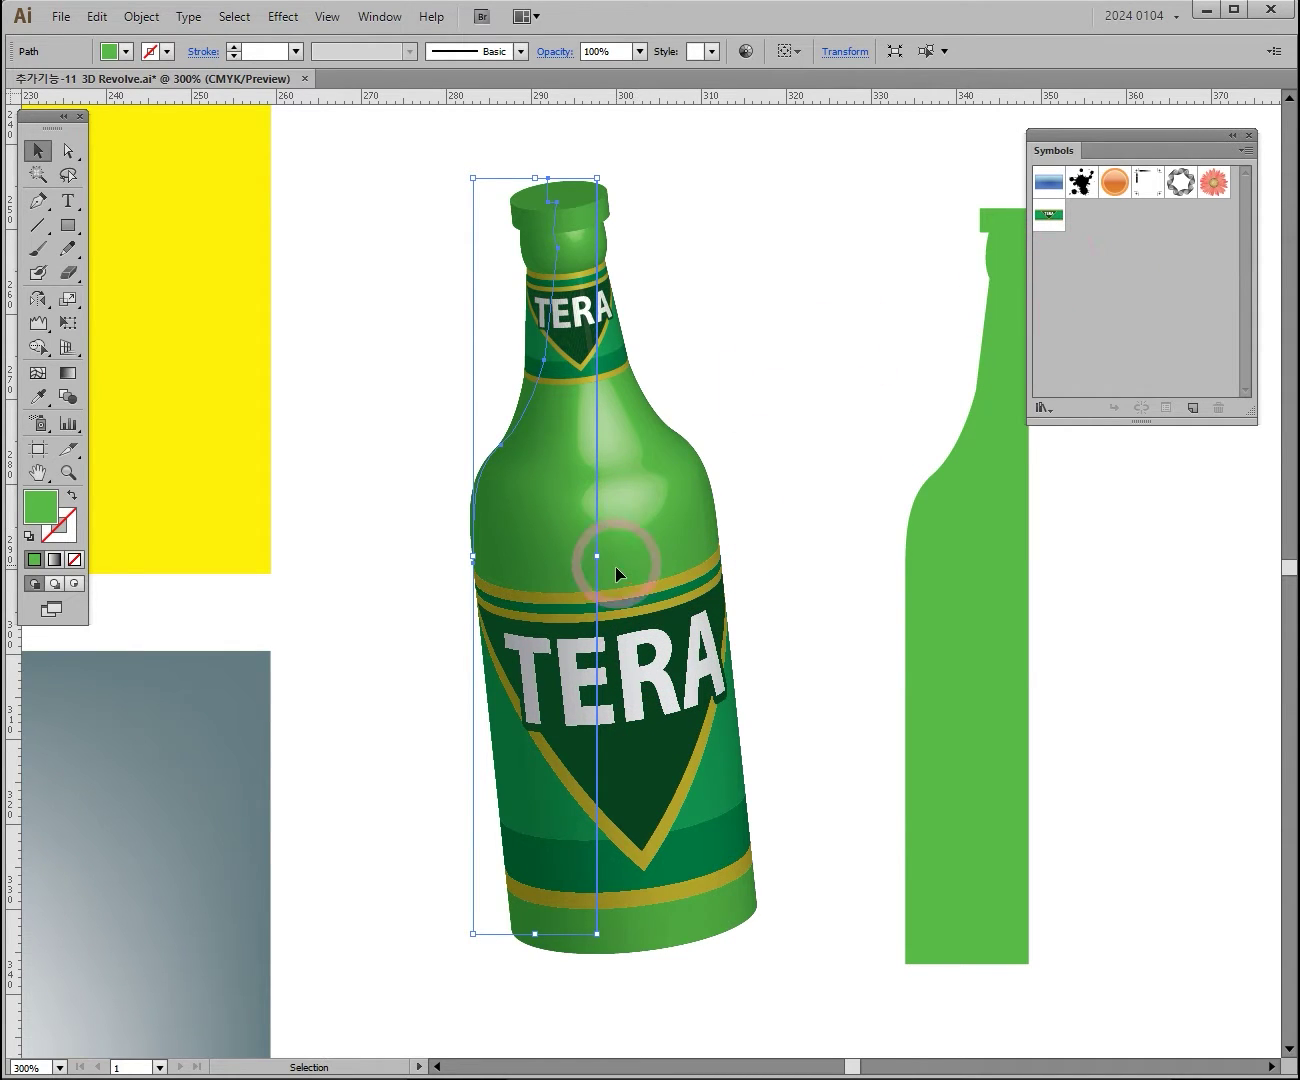
key("space")
left_click_drag(263, 341, 656, 688)
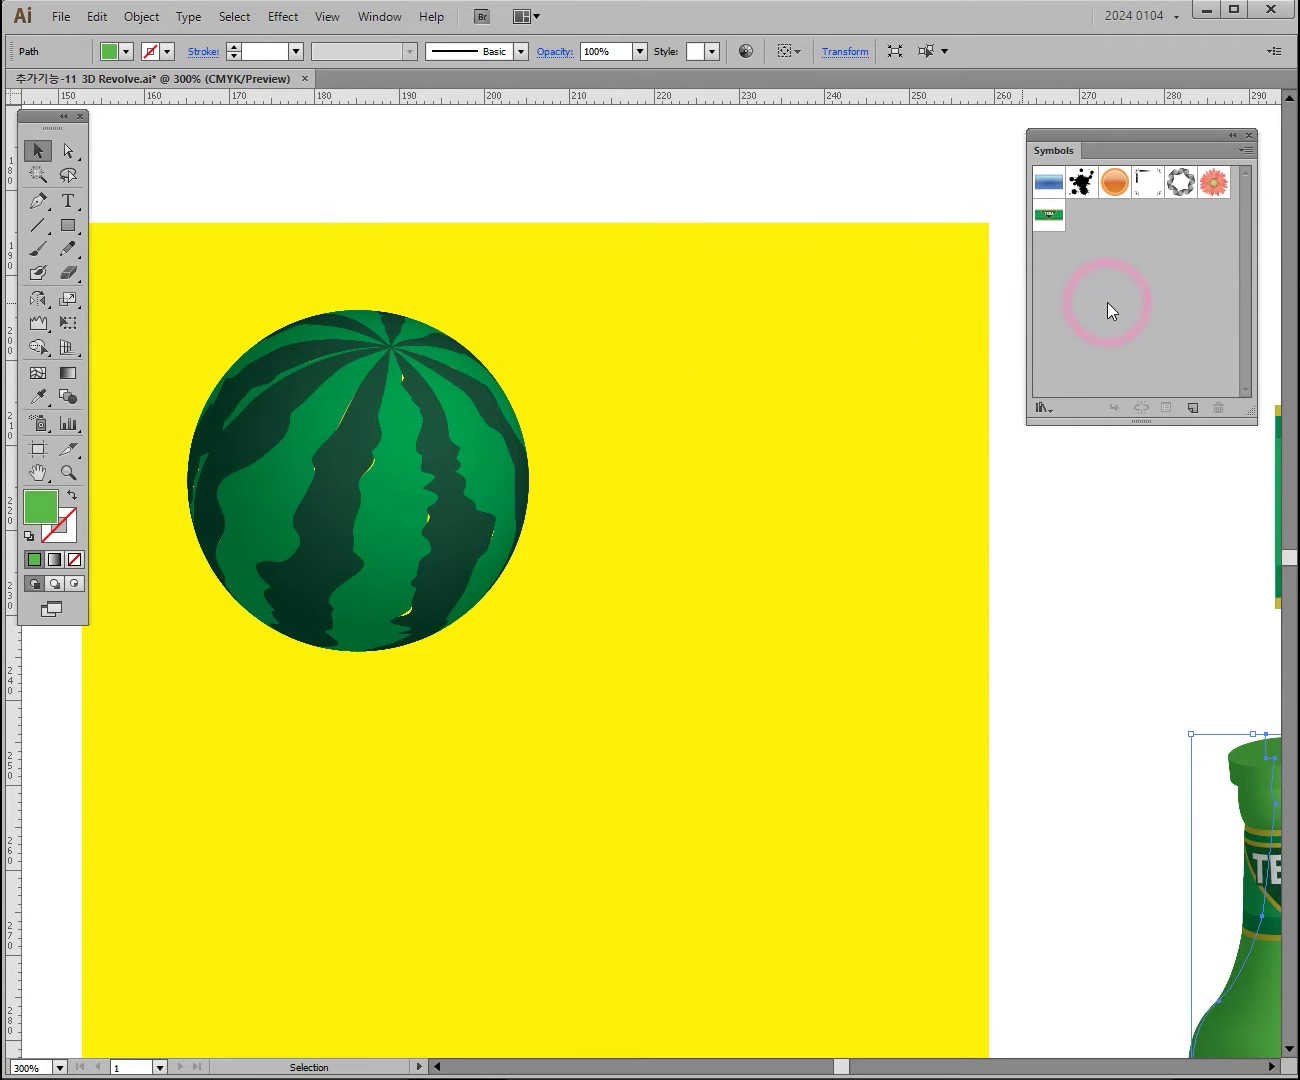
key("space")
left_click_drag(658, 837, 656, 557)
left_click_drag(681, 985, 649, 521)
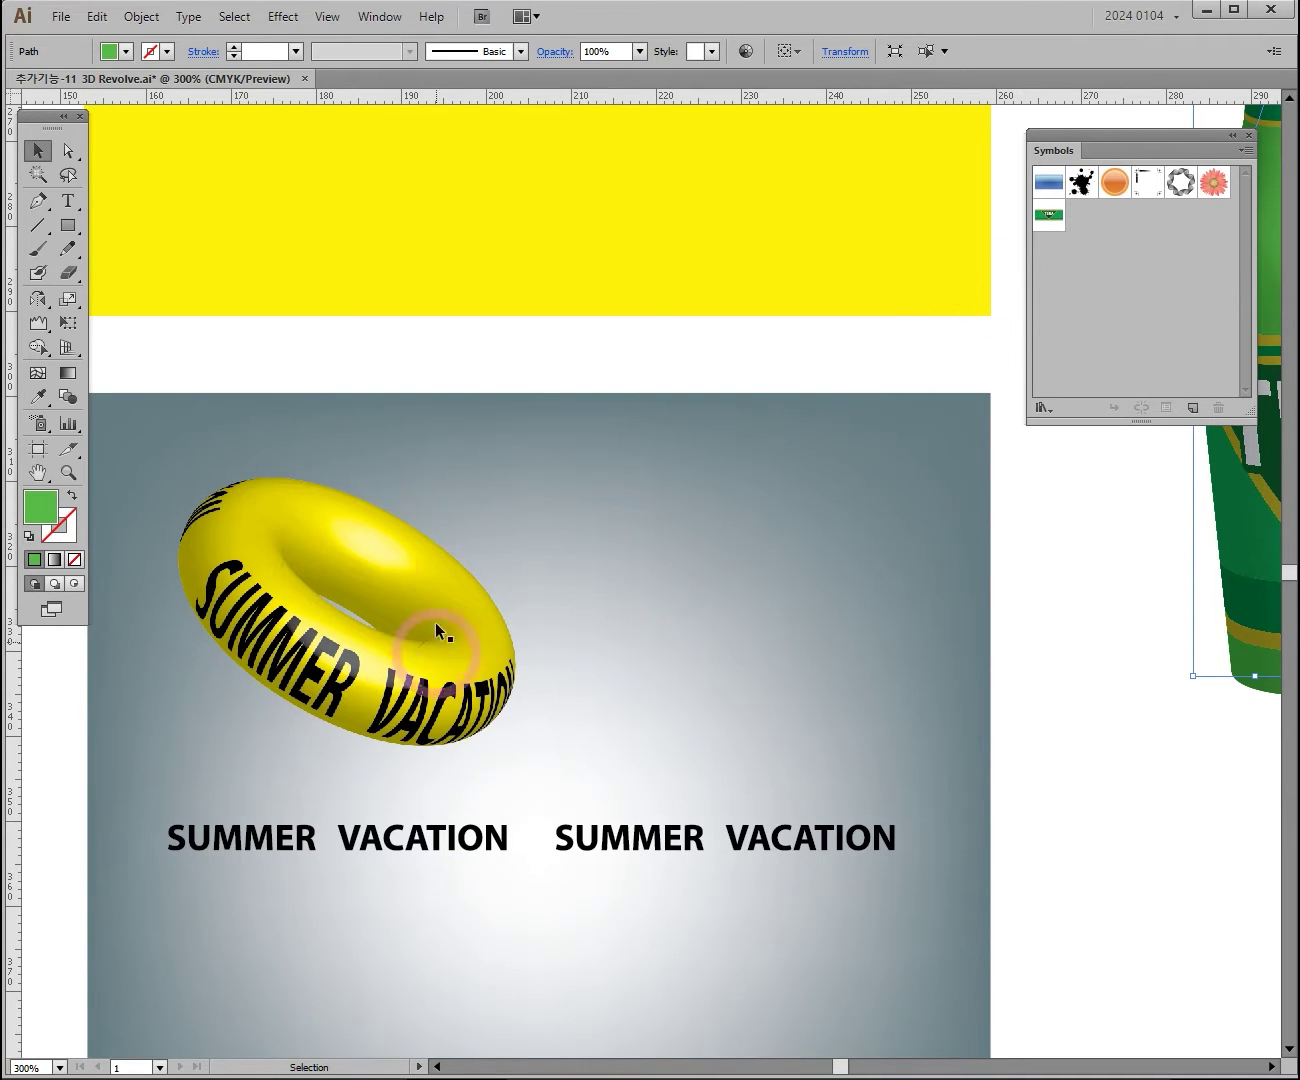
left_click(422, 380, "ctrl+alt")
left_click(603, 434, "ctrl+alt")
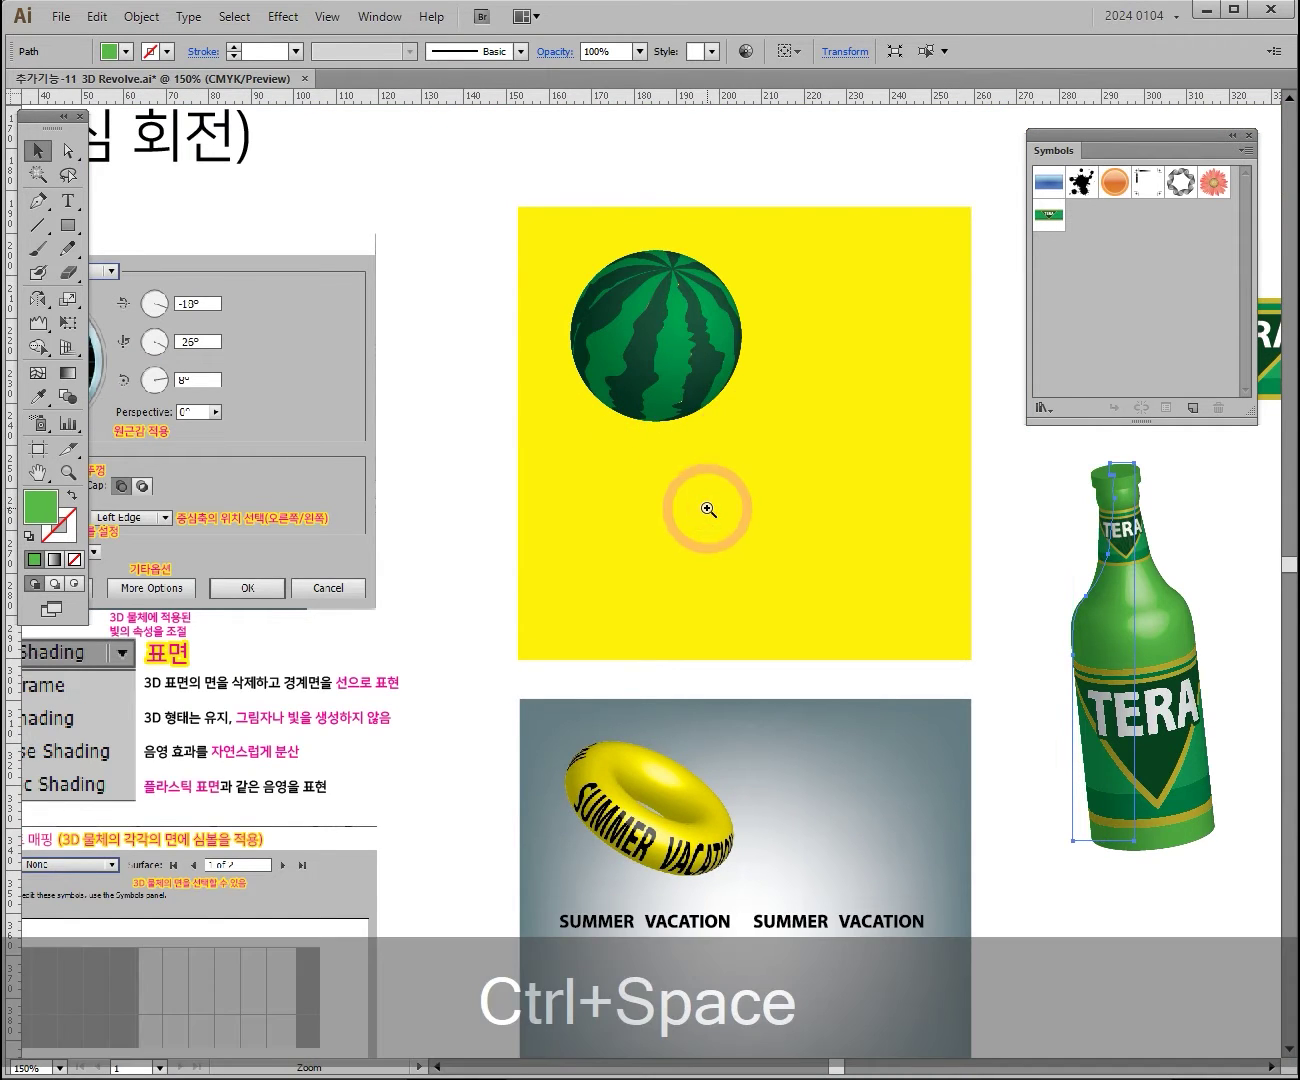
left_click(697, 510, "ctrl")
left_click_drag(747, 409, 578, 494)
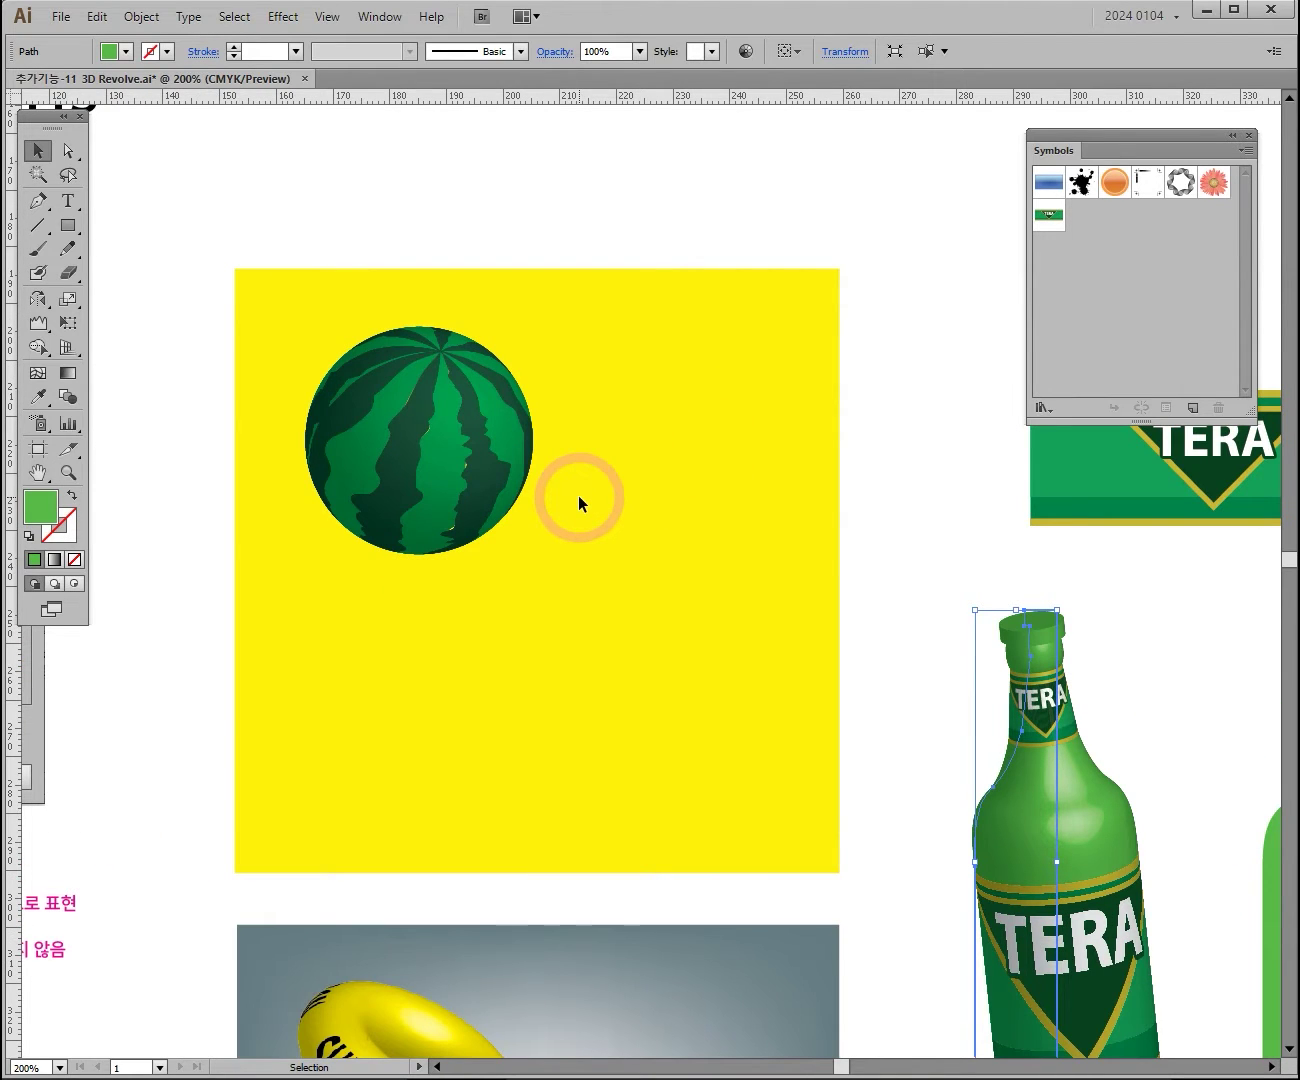
Review the 3D Revolve Options diagram and return to the empty area above the watermelon
key("space")
left_click_drag(435, 362, 303, 466)
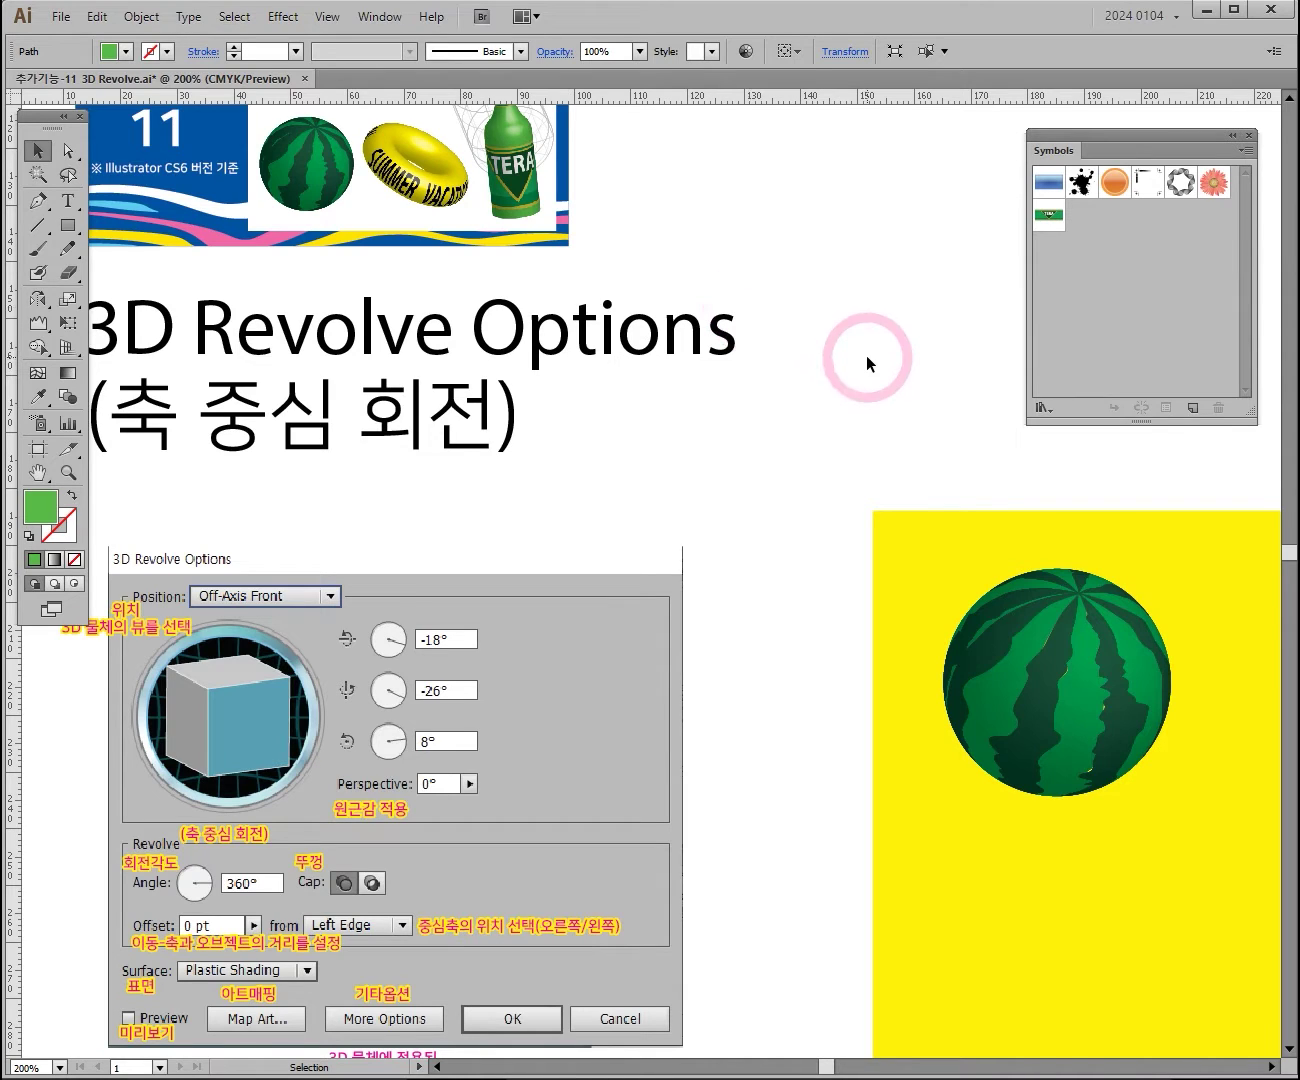
left_click_drag(1050, 715, 571, 542)
left_click(700, 590, "ctrl")
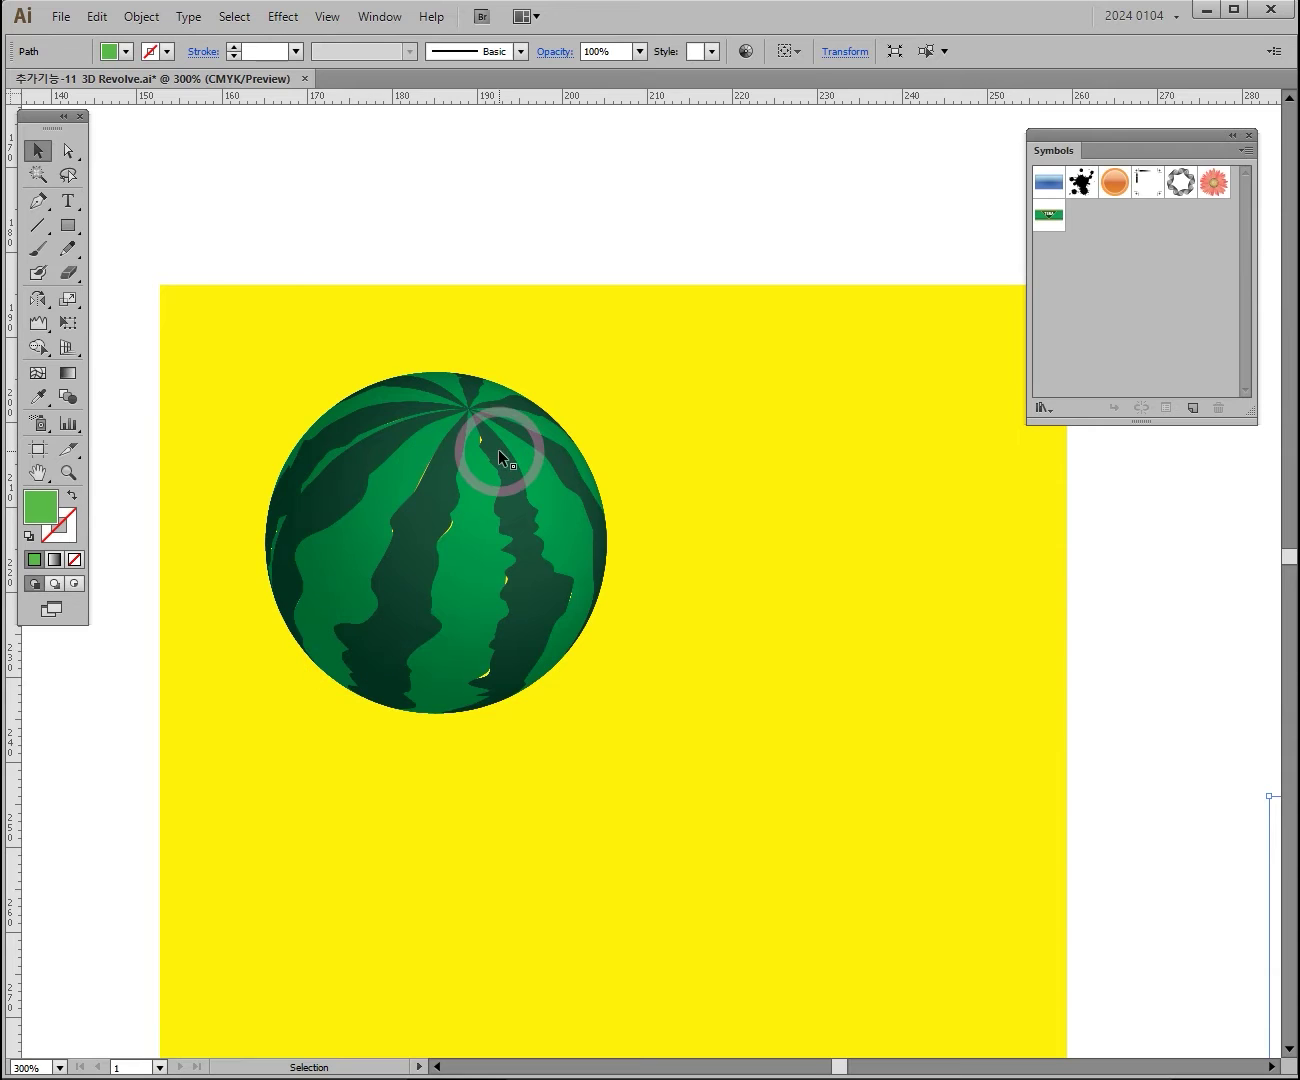
left_click_drag(383, 118, 293, 441)
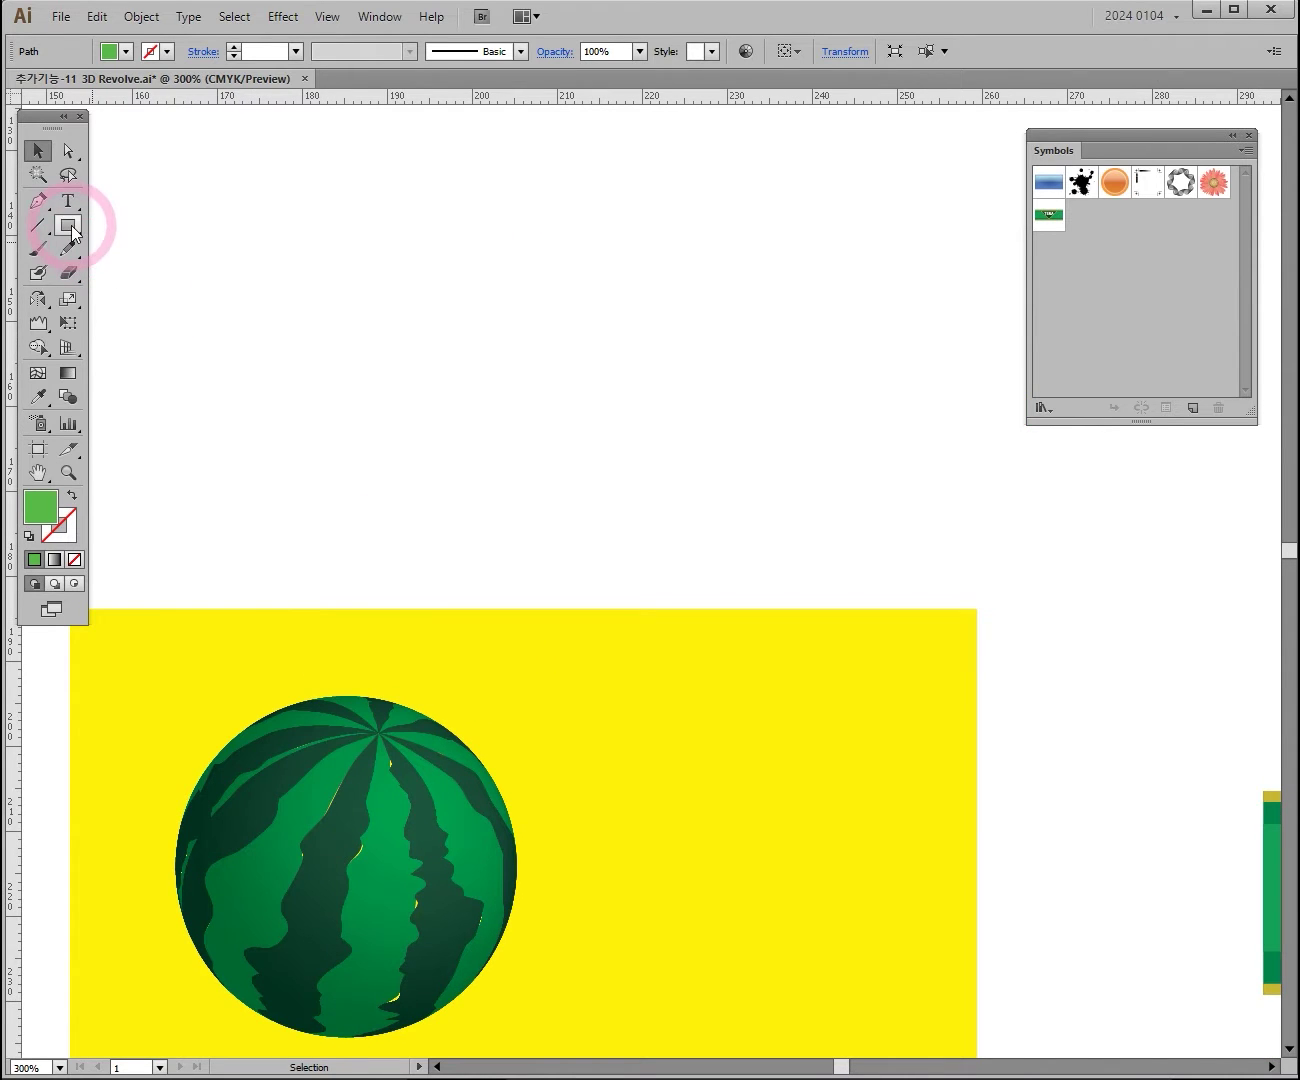
left_click_drag(71, 226, 158, 280)
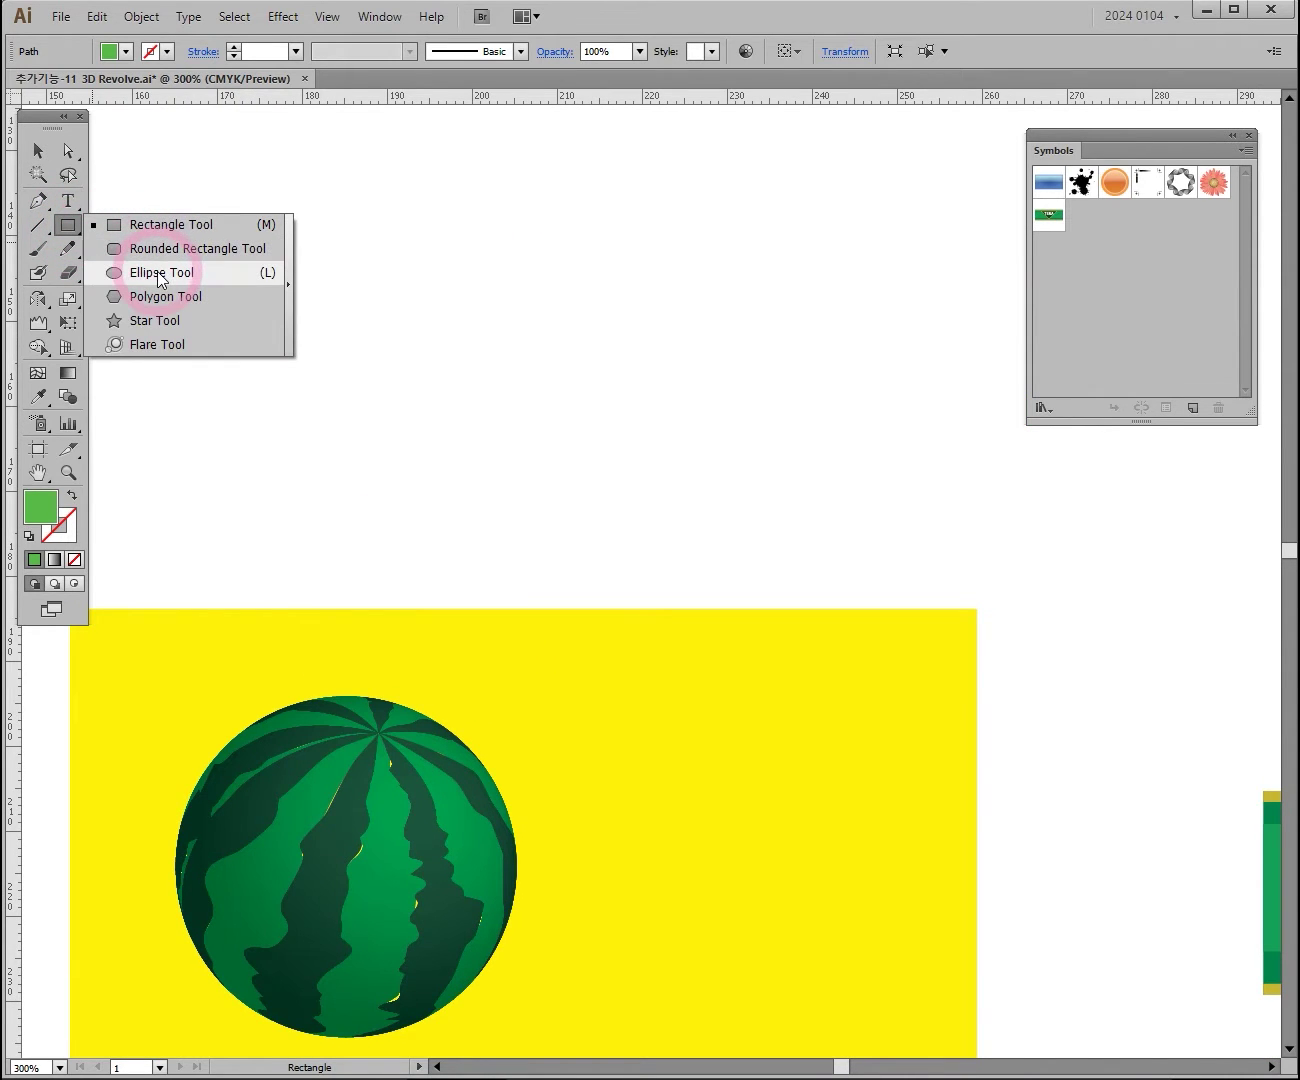
left_click_drag(158, 280, 68, 229)
left_click_drag(68, 230, 203, 283)
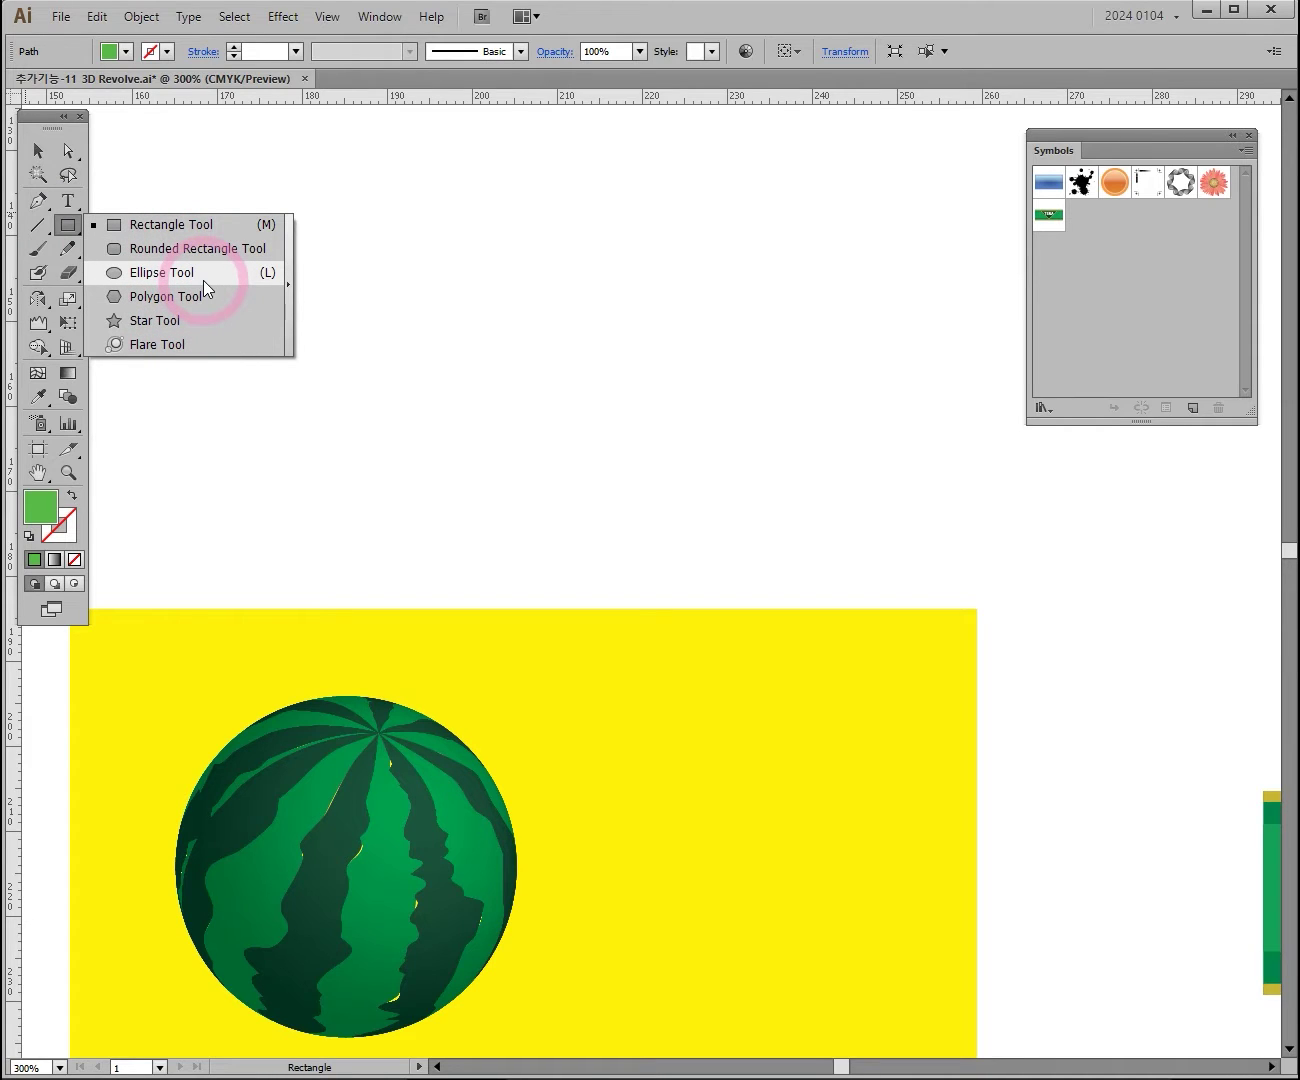
left_click_drag(203, 280, 203, 280)
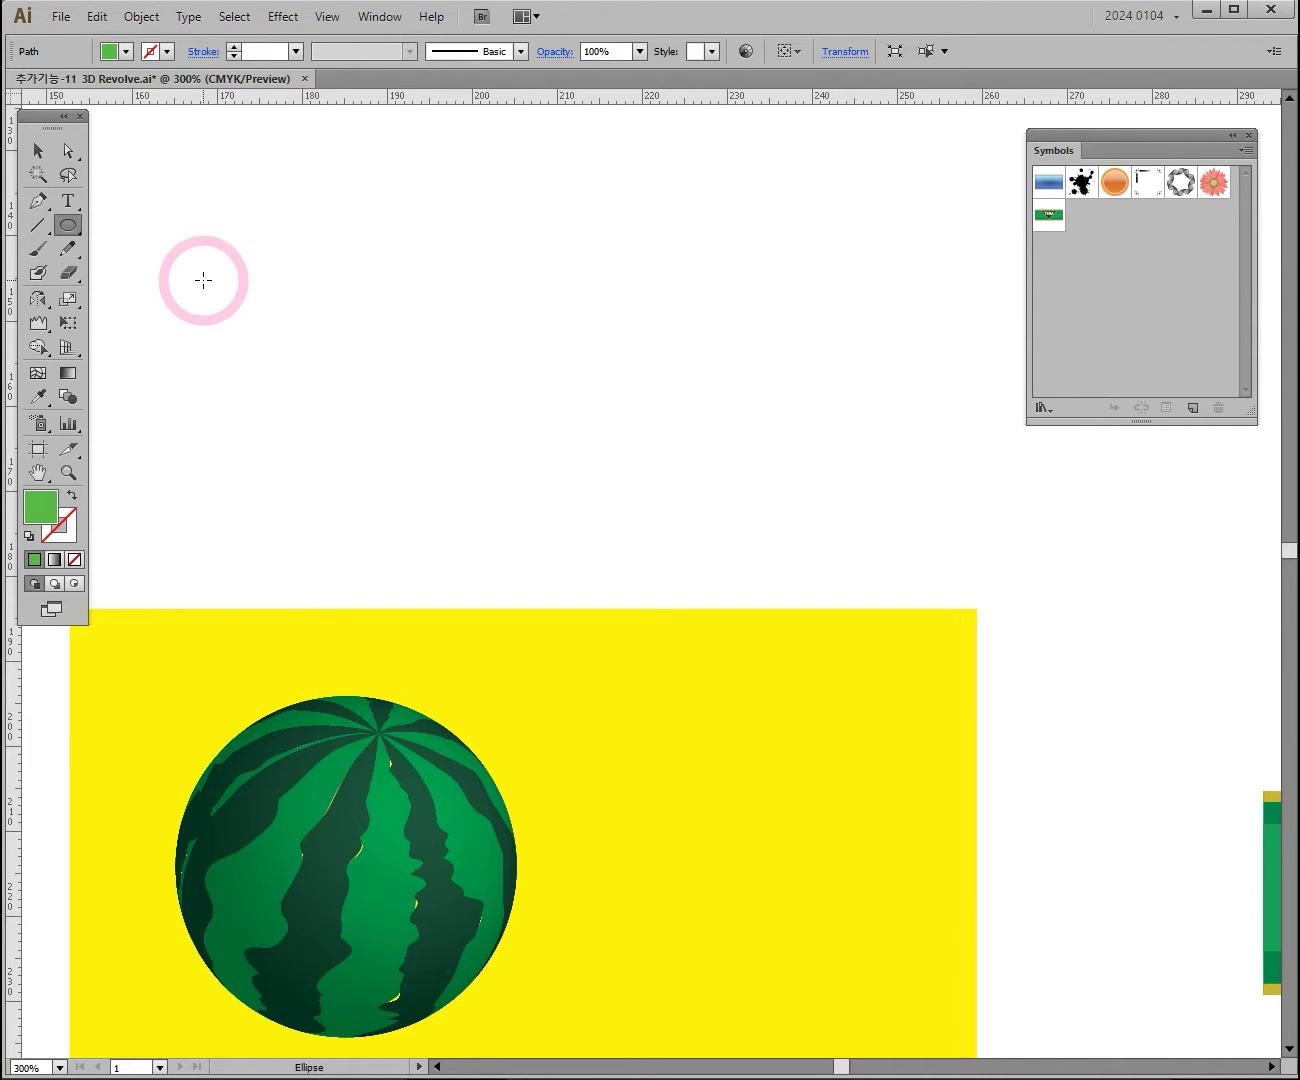
left_click_drag(81, 229, 180, 295)
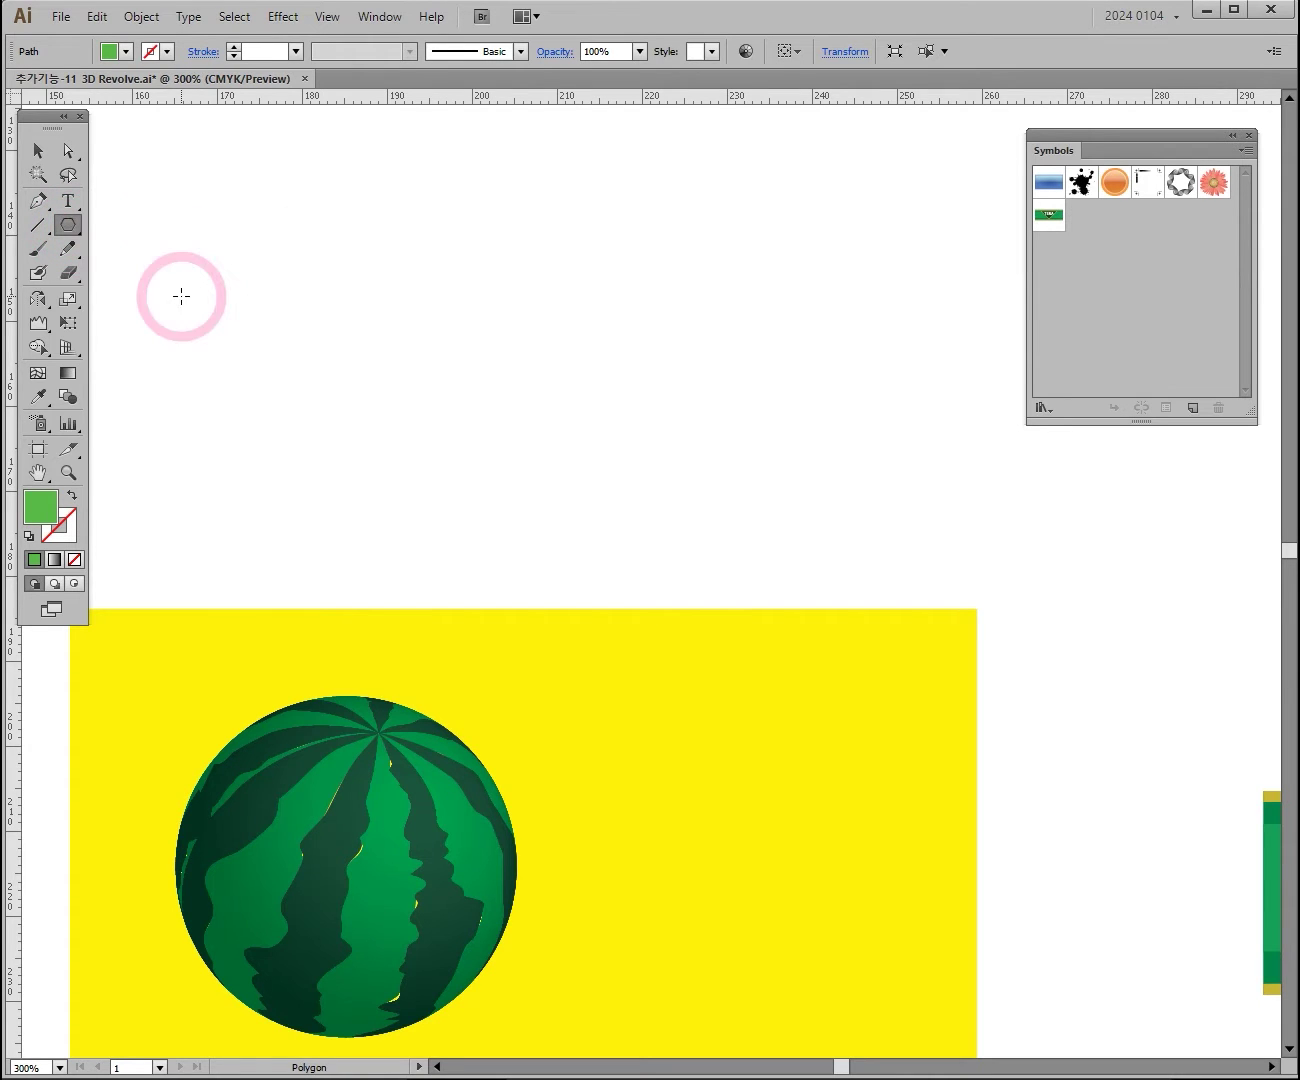
left_click_drag(73, 225, 167, 227)
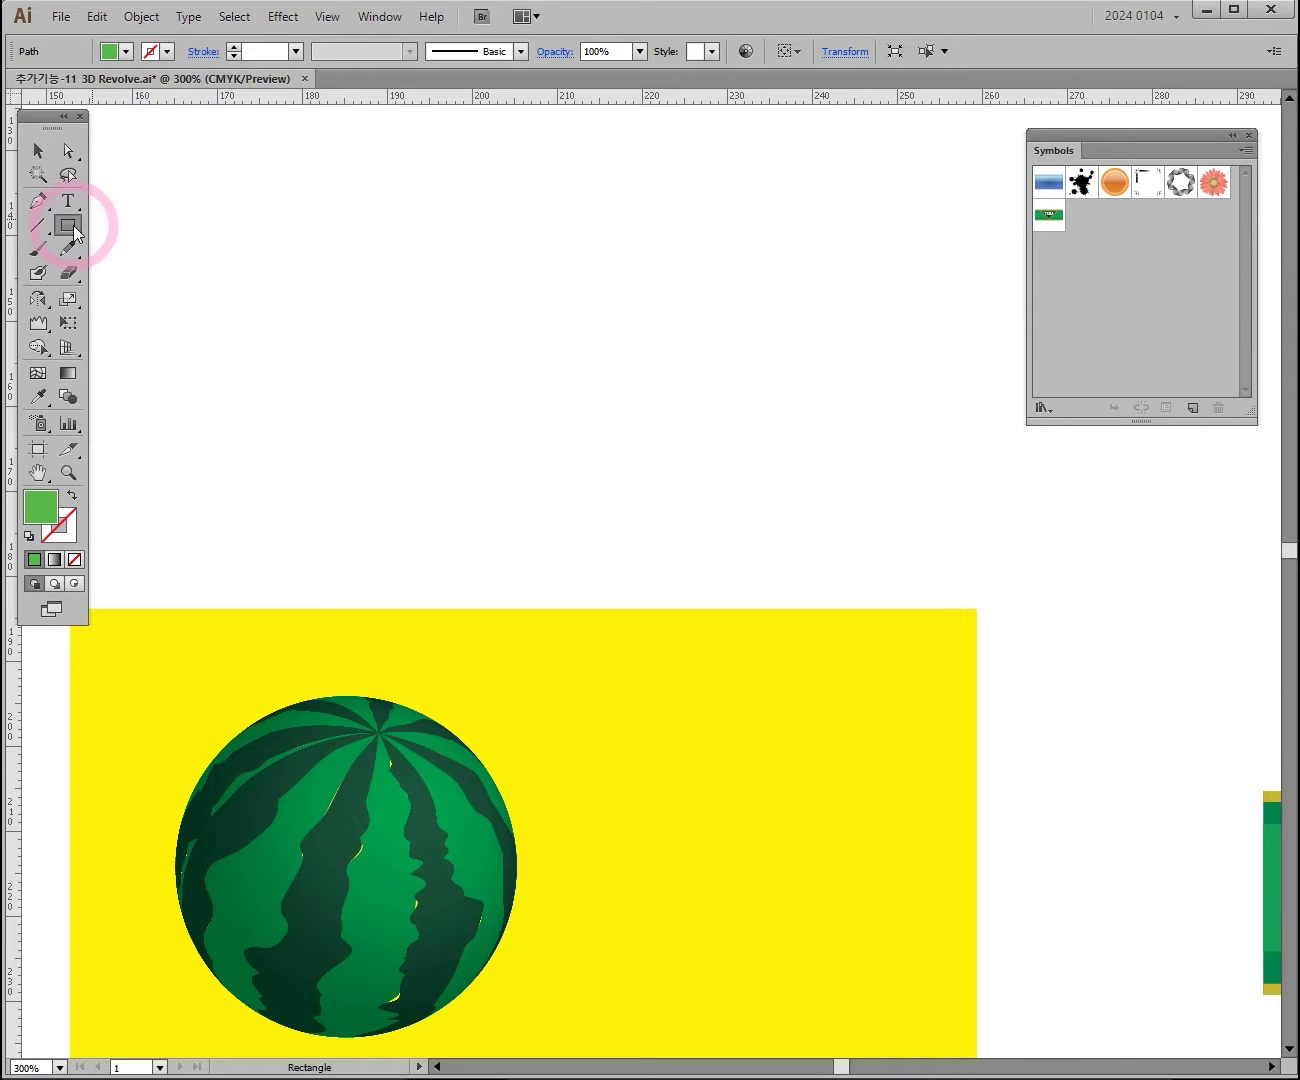
Draw a green, strokeless perfect circle about 38 mm in diameter with the Ellipse tool and position it above the watermelon's yellow background
left_click_drag(75, 232, 200, 271)
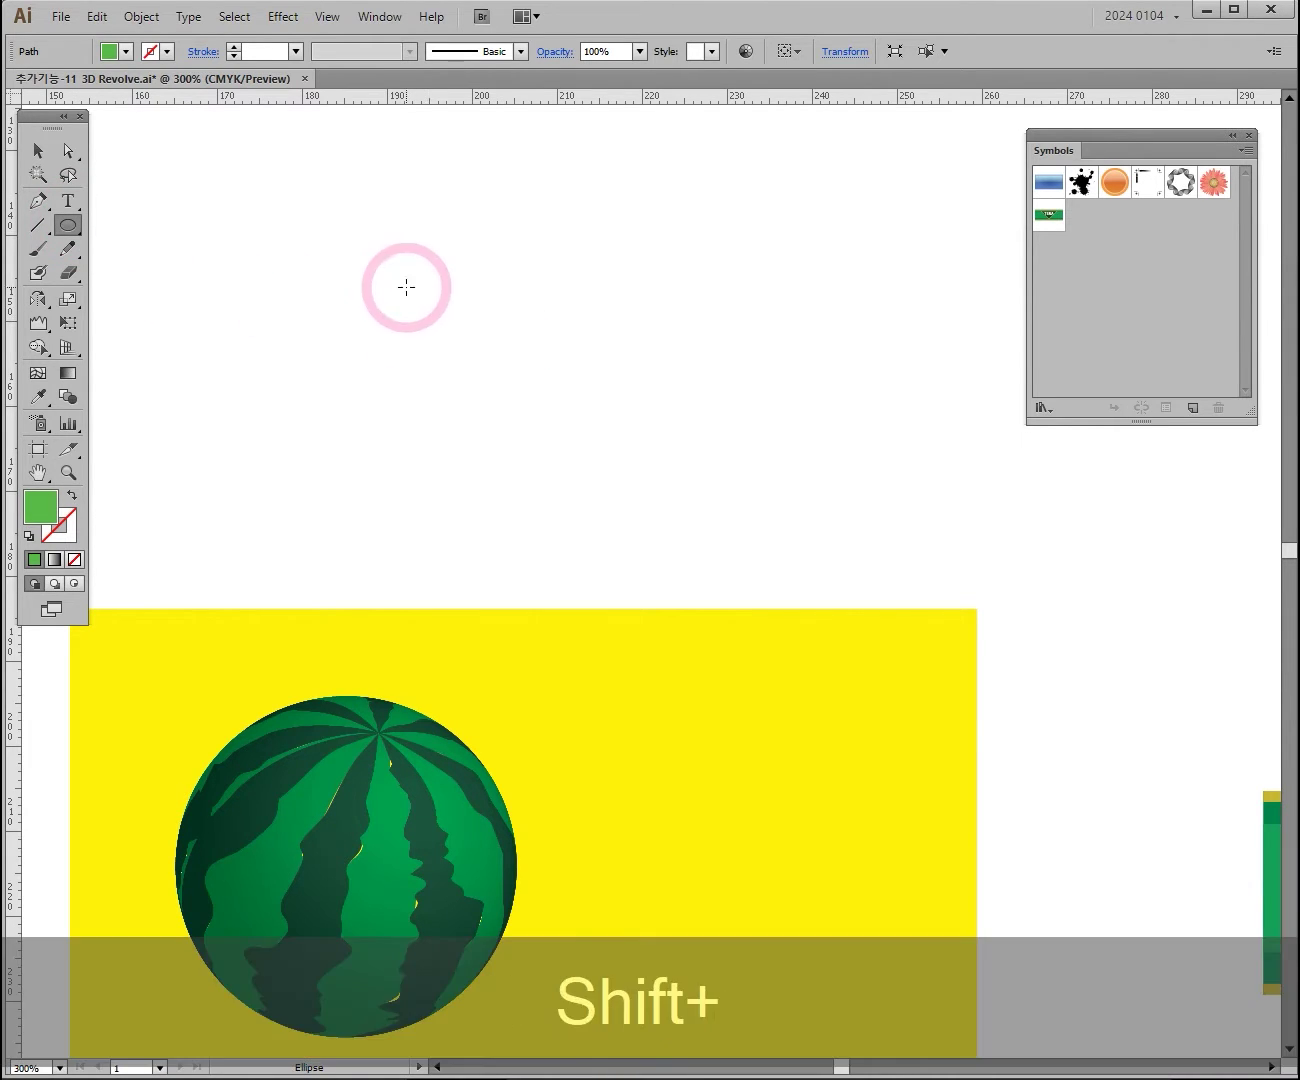
left_click_drag(373, 234, 697, 513)
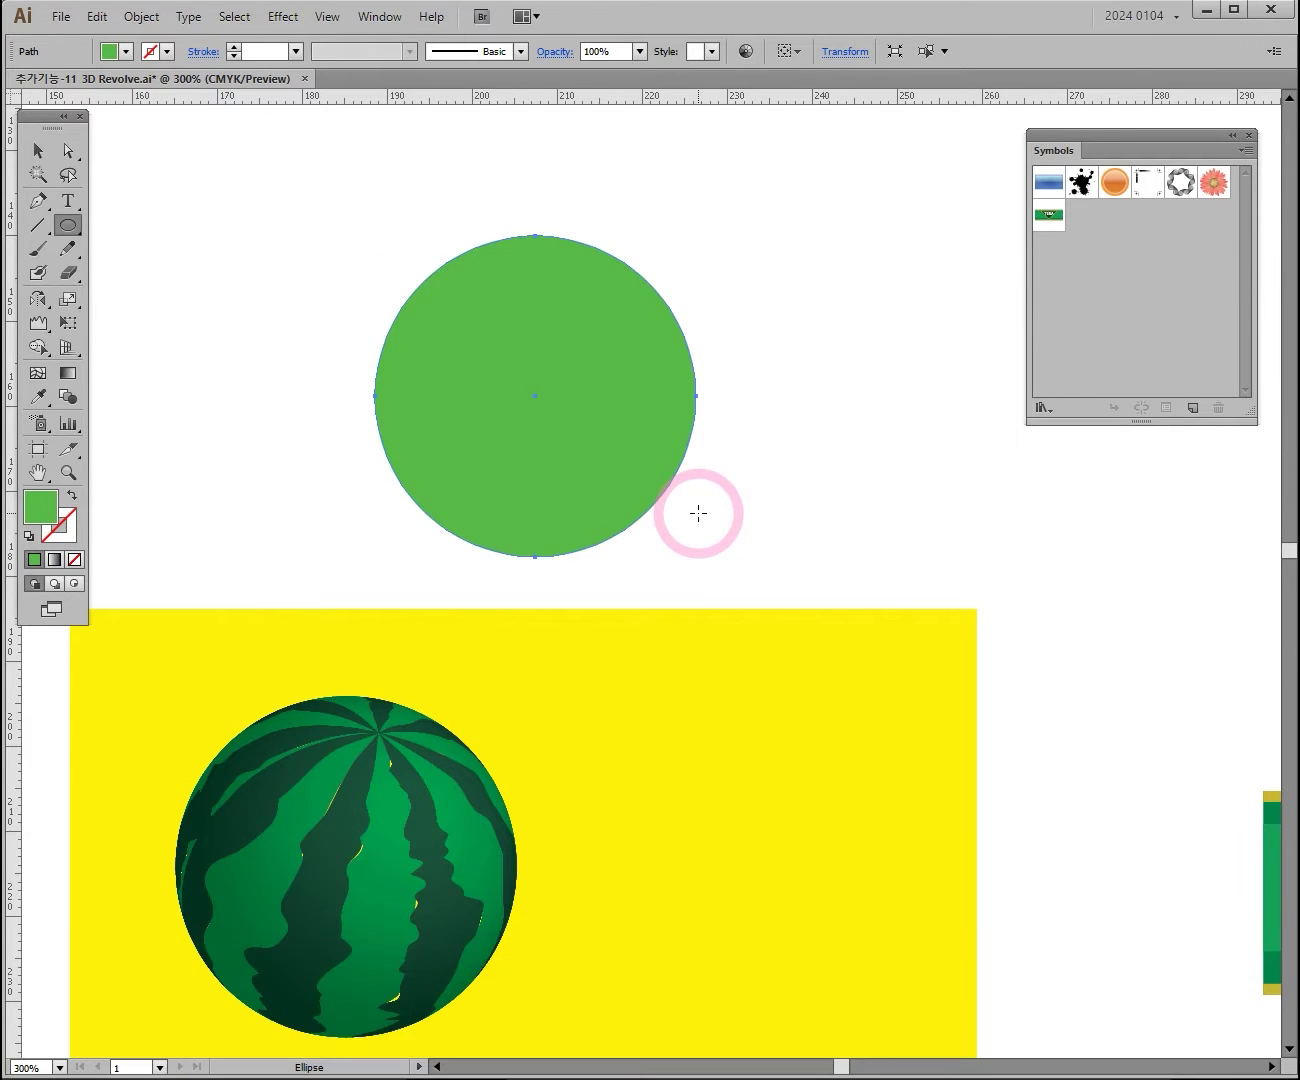
left_click(38, 150)
left_click_drag(586, 374, 544, 389)
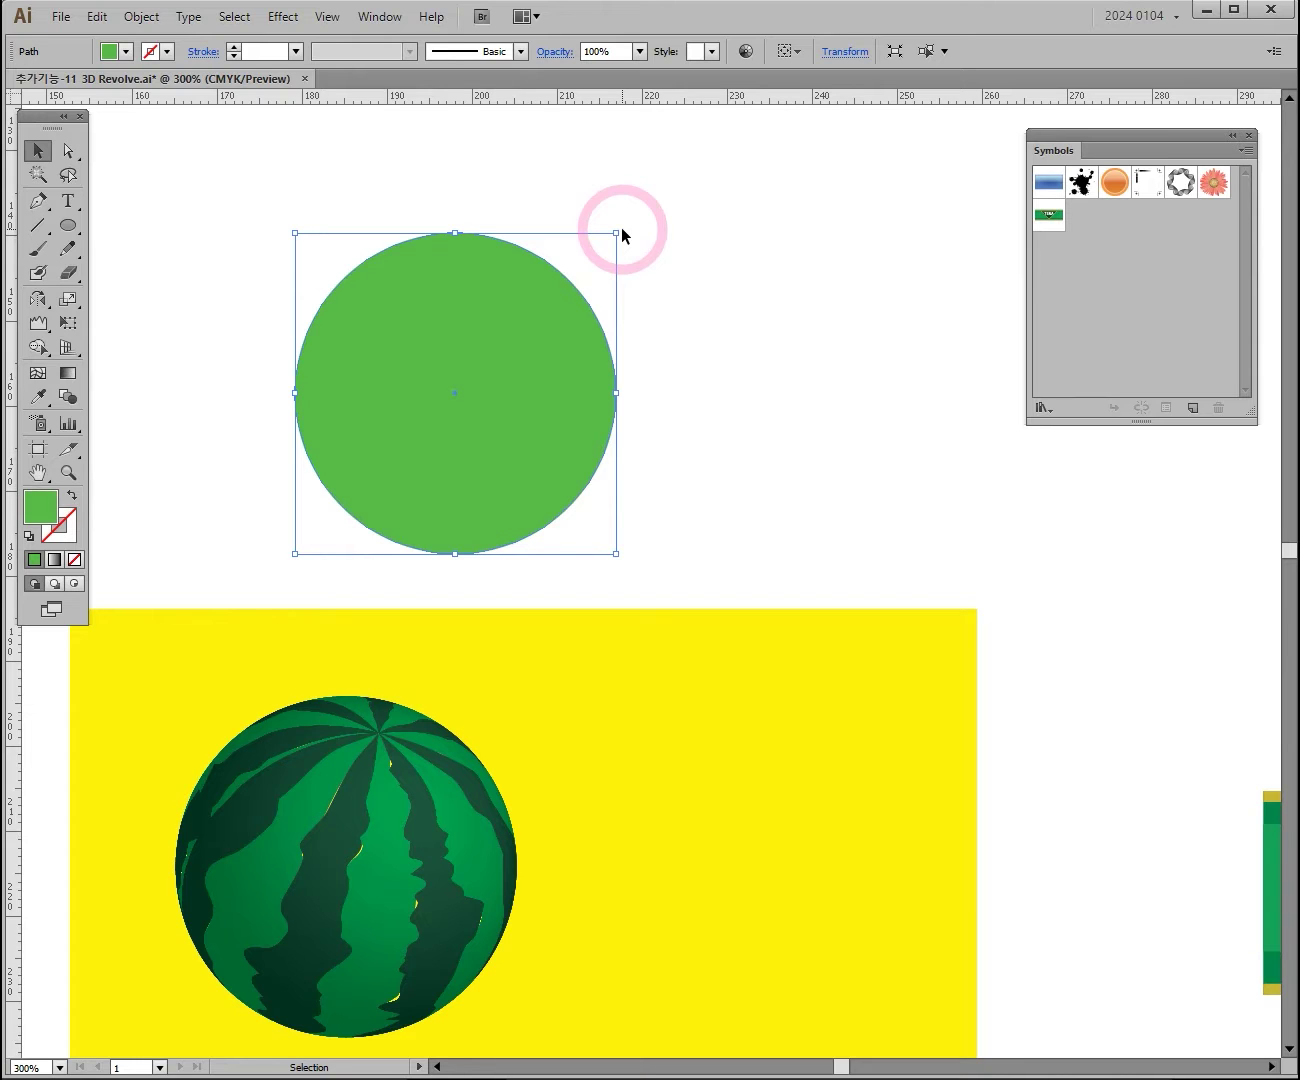
mouse_move(485, 336)
left_mouse_down()
mouse_move(513, 392)
mouse_move(498, 318)
left_mouse_up()
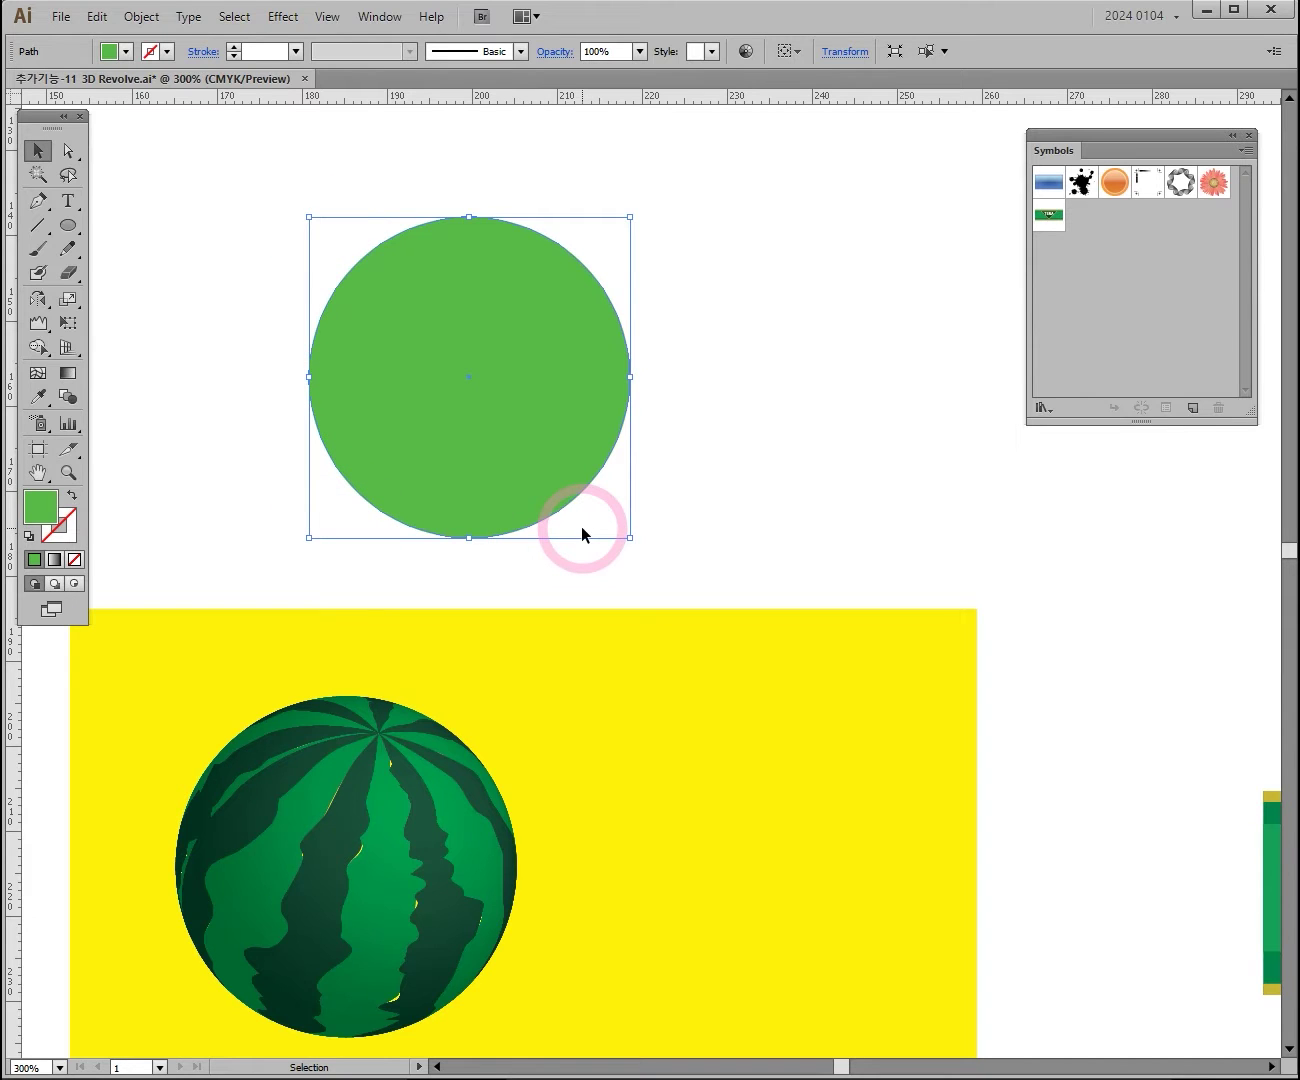
Hide the circle's bounding box, nudge the circle, and show the bounding box again
left_click(322, 17)
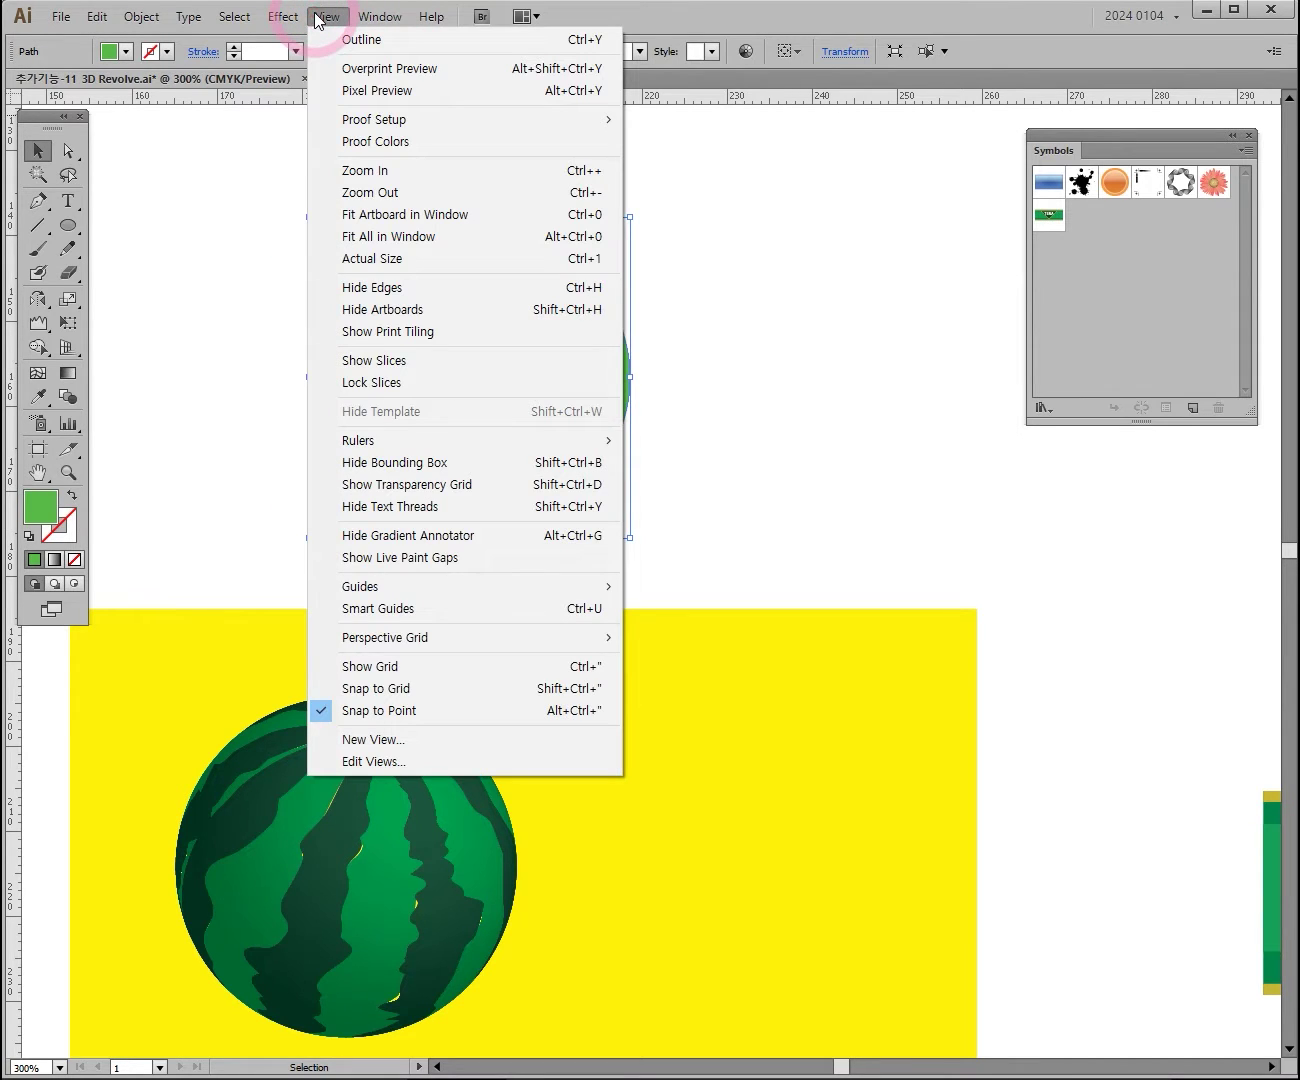
left_click(457, 462)
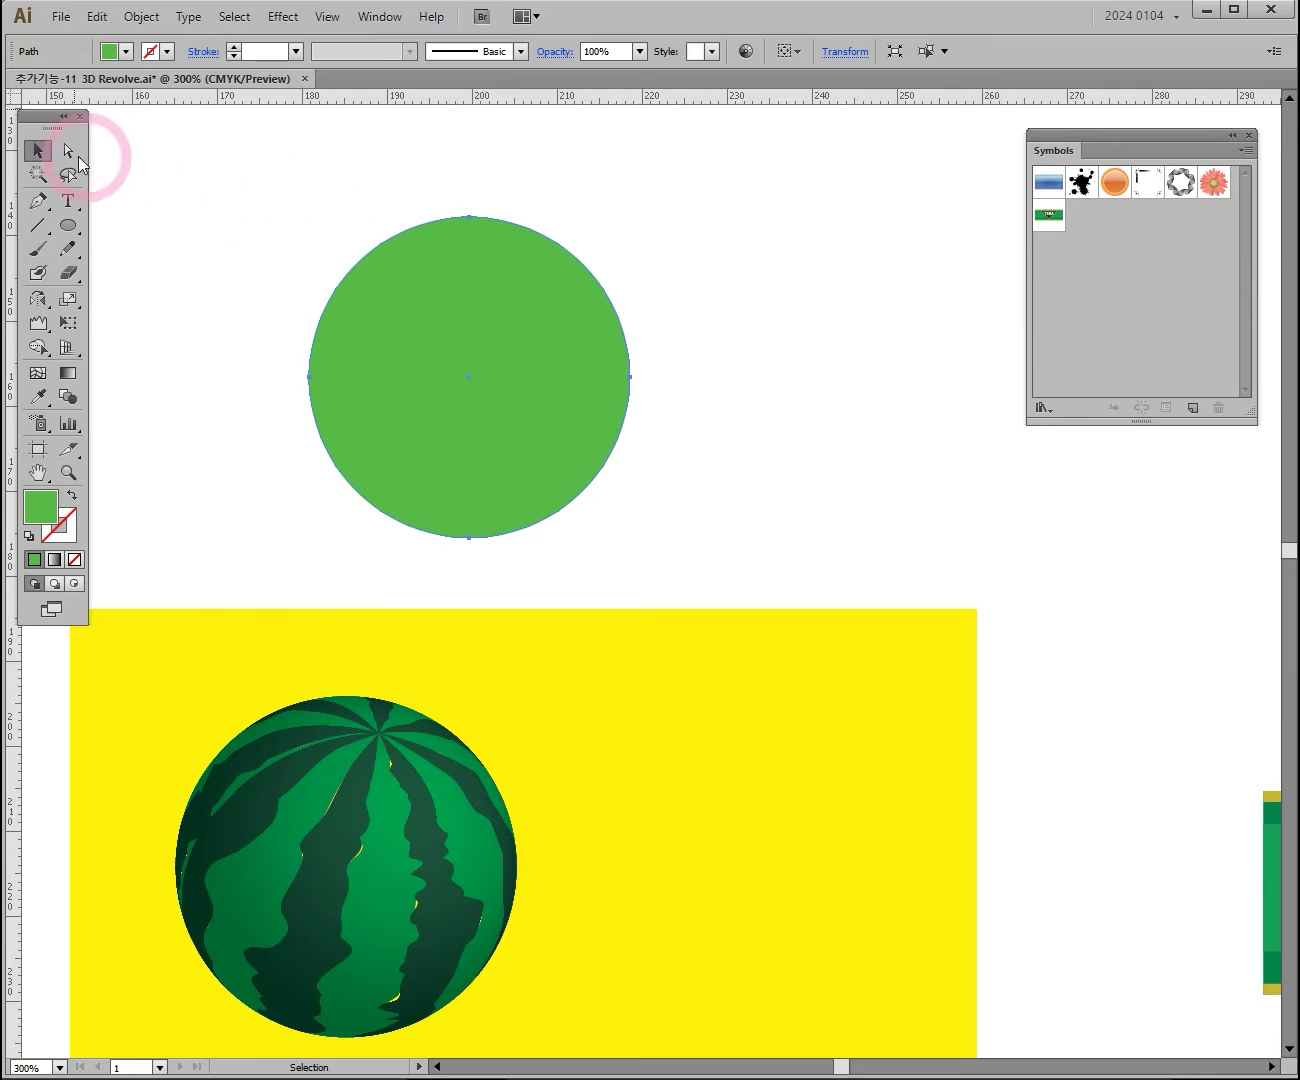
mouse_move(519, 341)
left_mouse_down()
mouse_move(580, 426)
mouse_move(506, 336)
left_mouse_up()
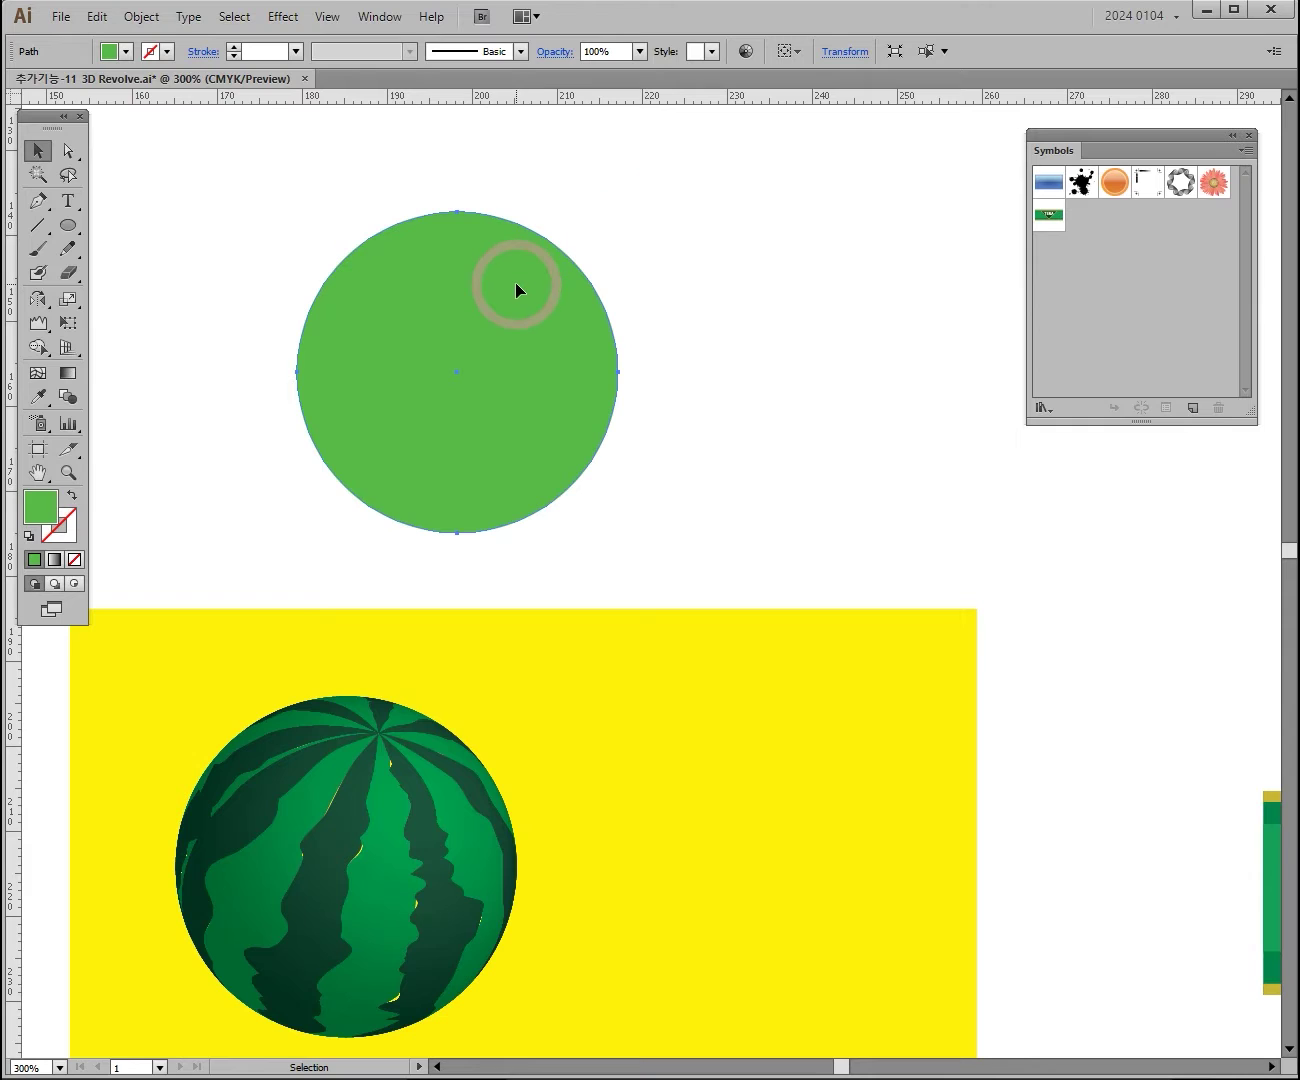
left_click(336, 20)
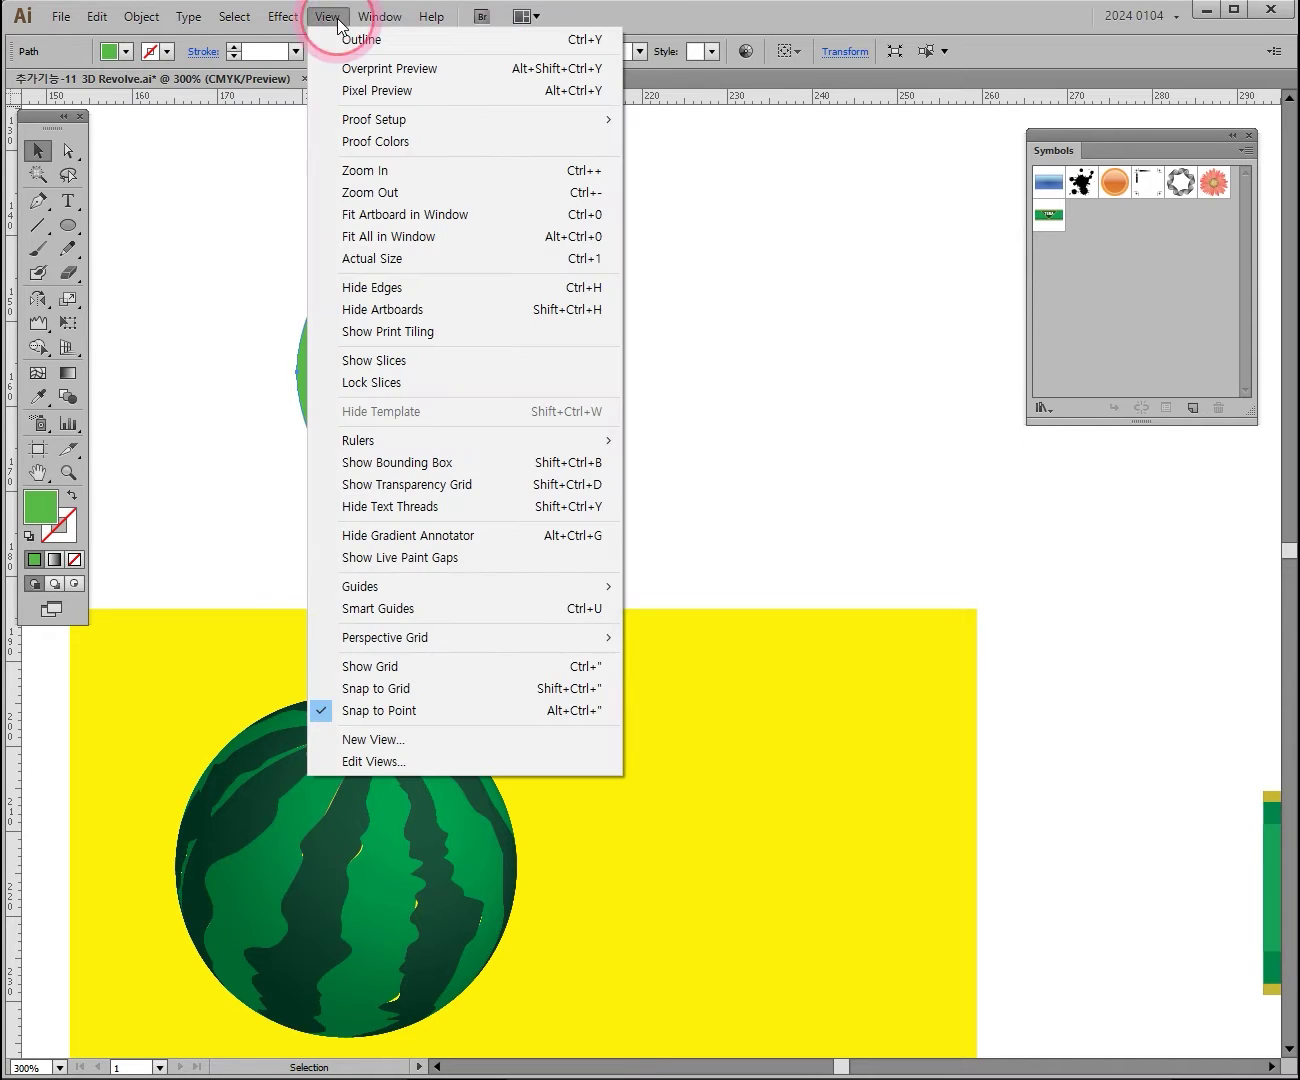
left_click(447, 462)
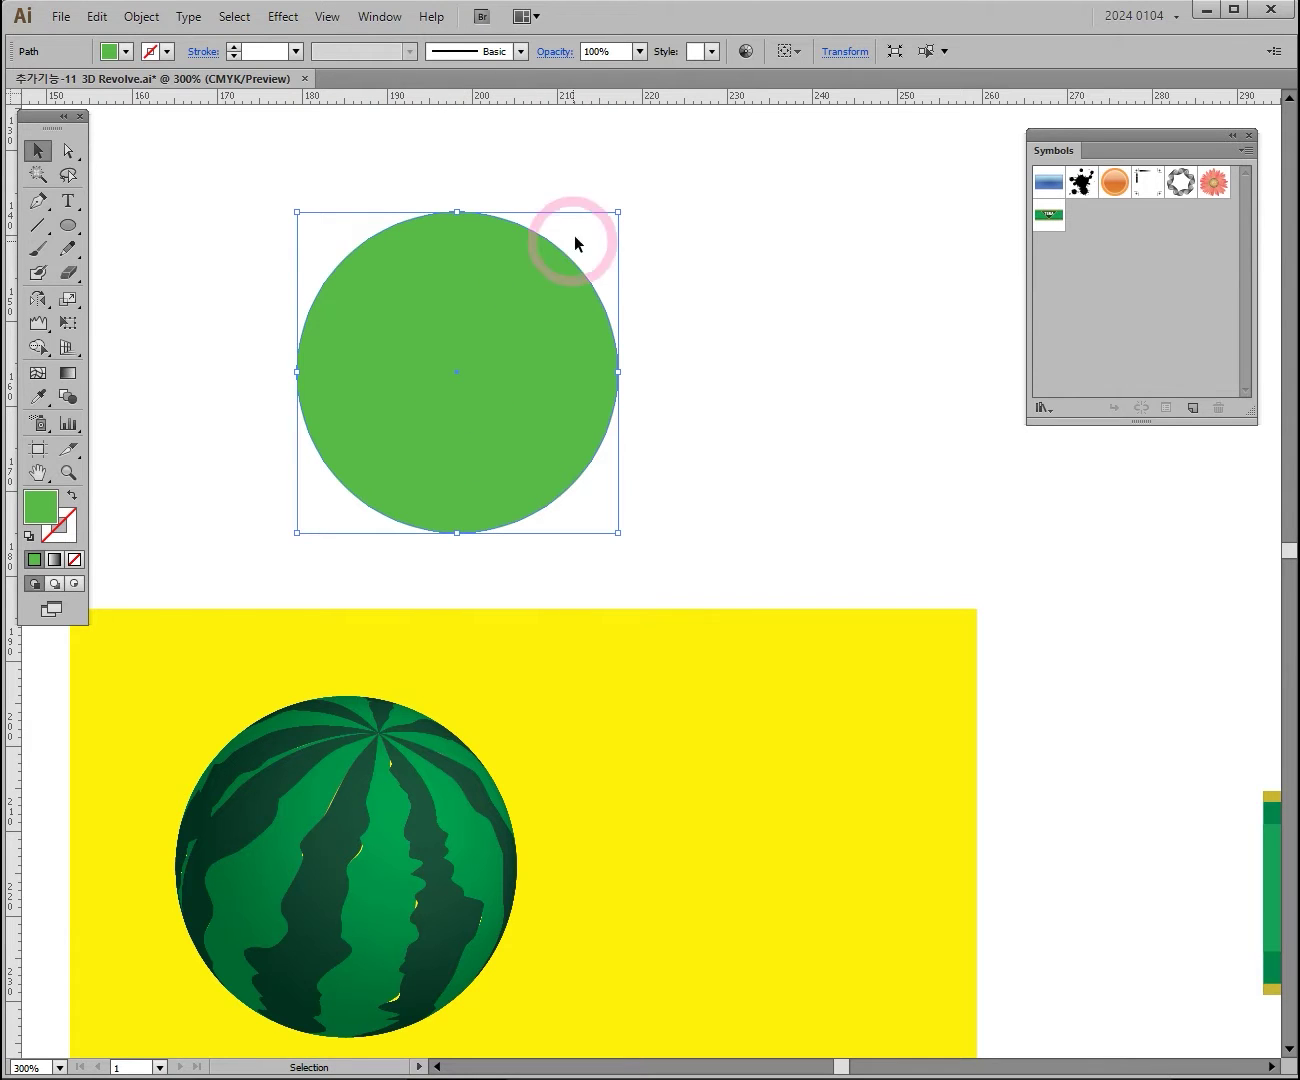
Delete the circle's rightmost anchor point with Direct Selection to leave an open left half-circle
left_click_drag(575, 456, 465, 471)
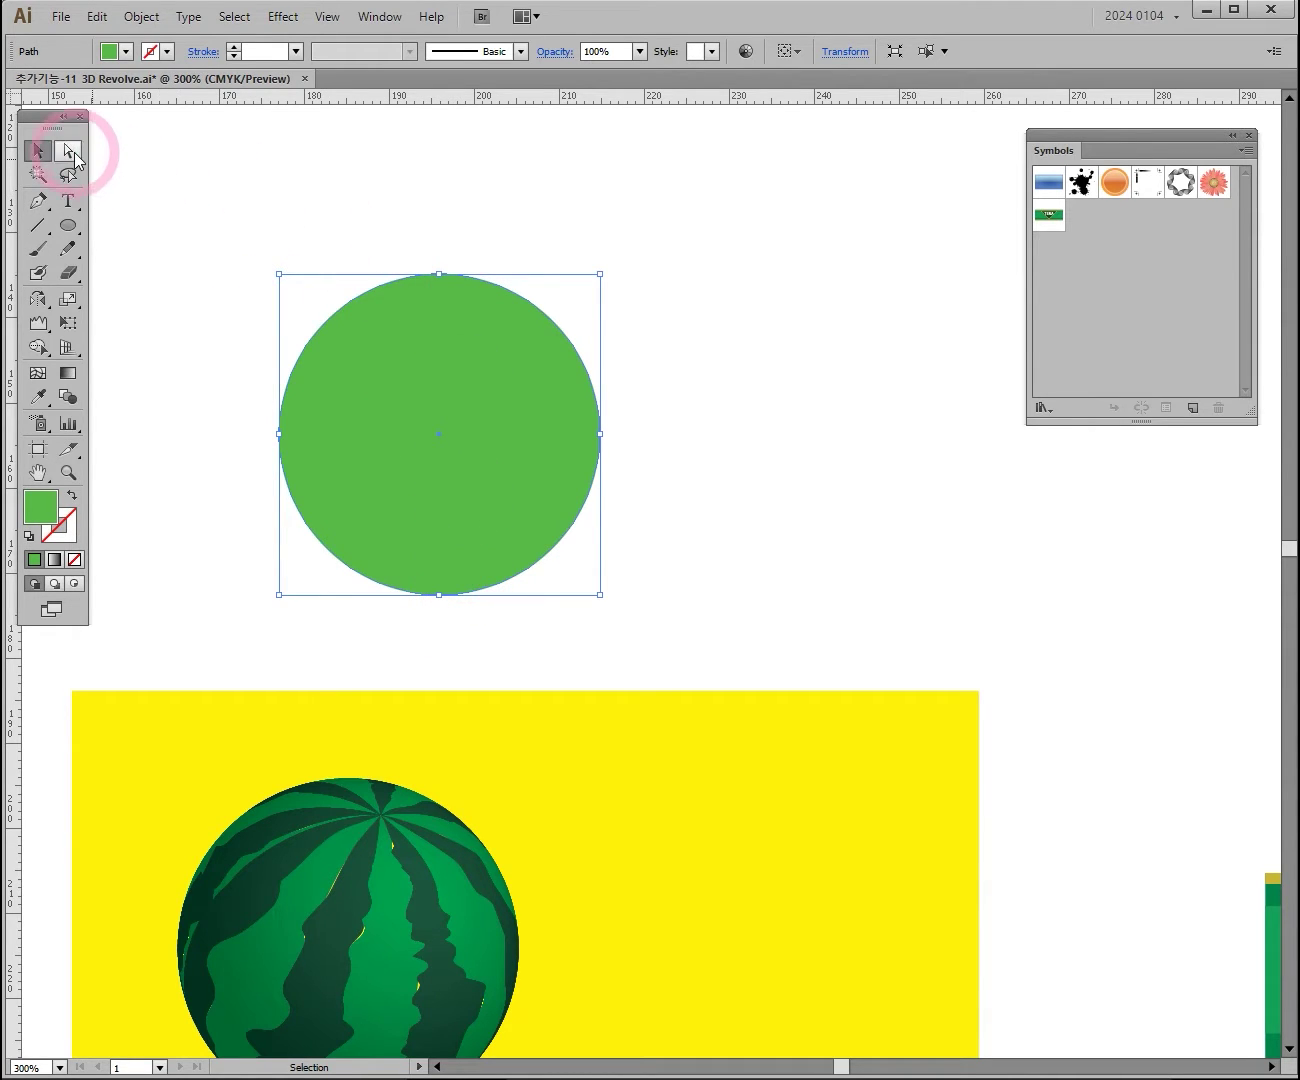
left_click_drag(74, 152, 115, 161)
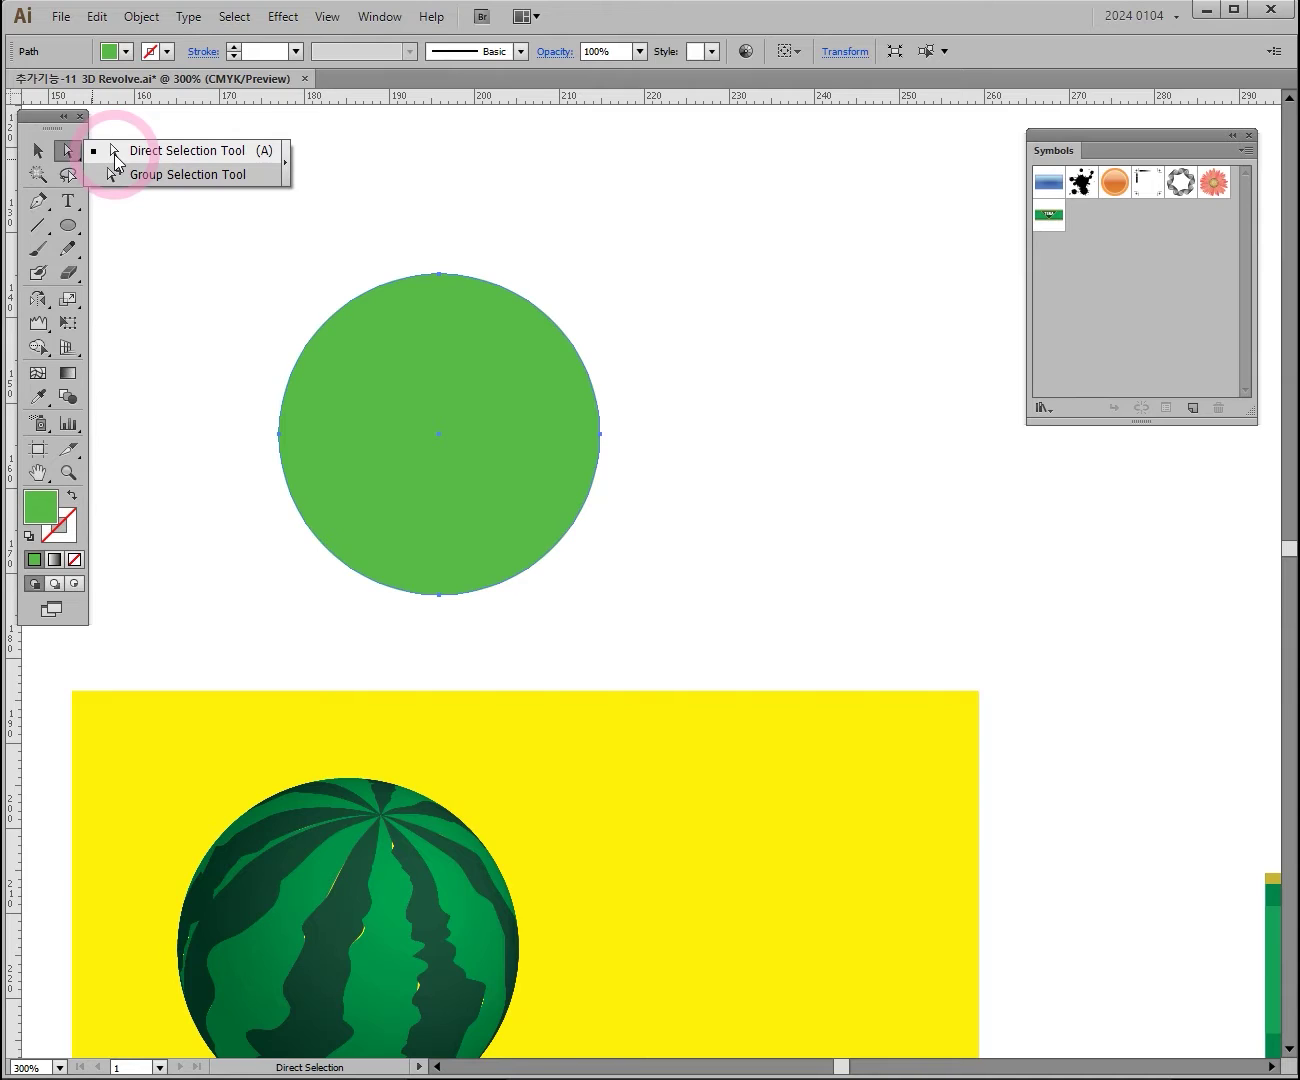
left_click_drag(116, 161, 116, 163)
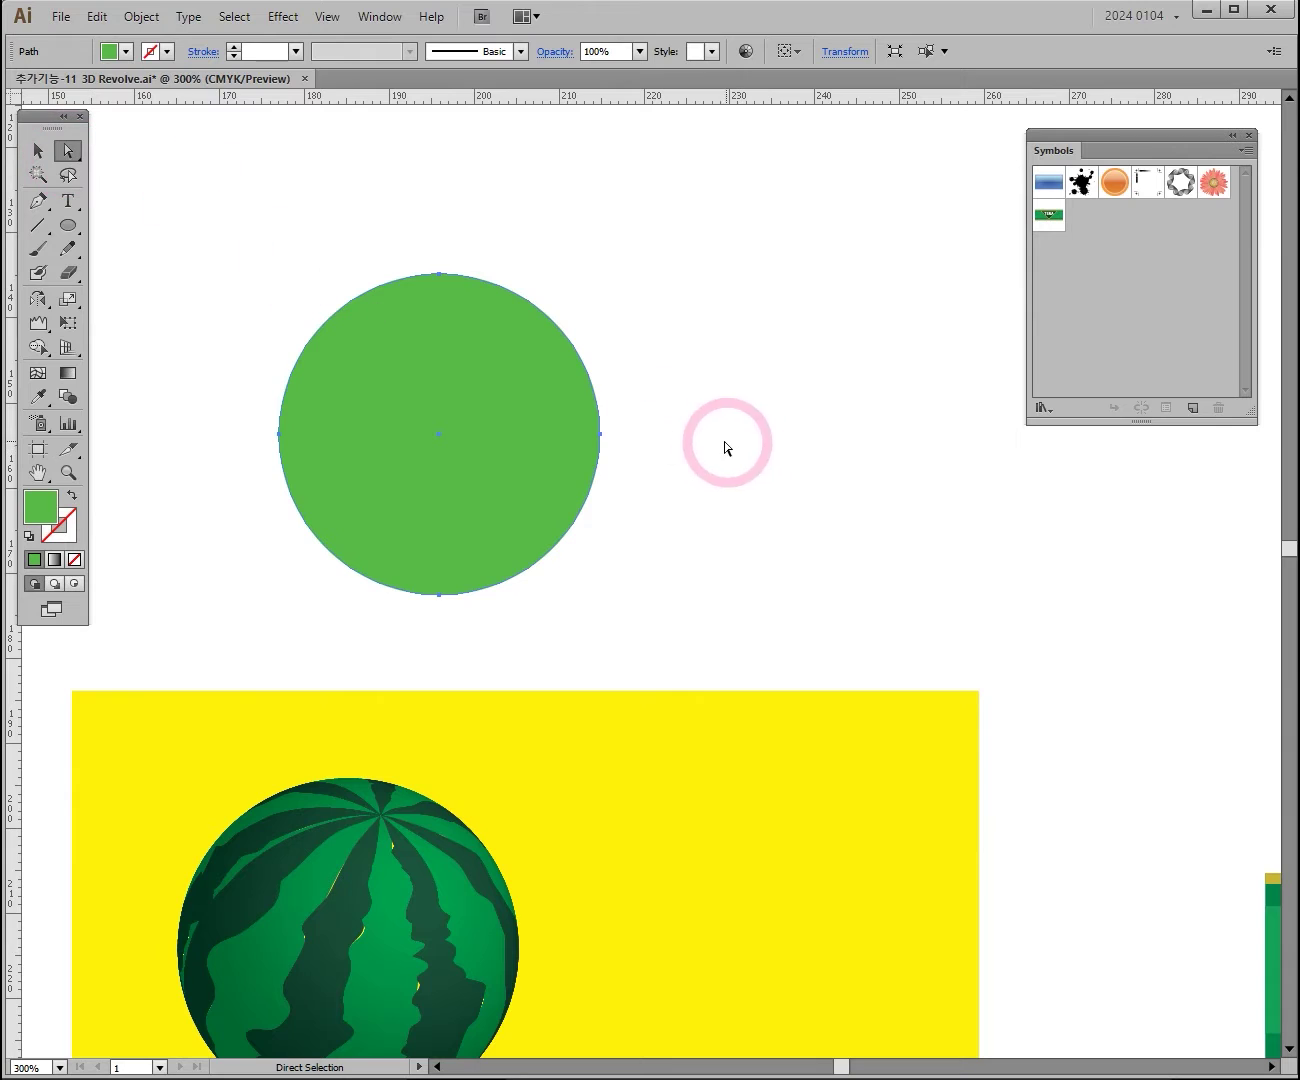
left_click_drag(729, 374, 544, 484)
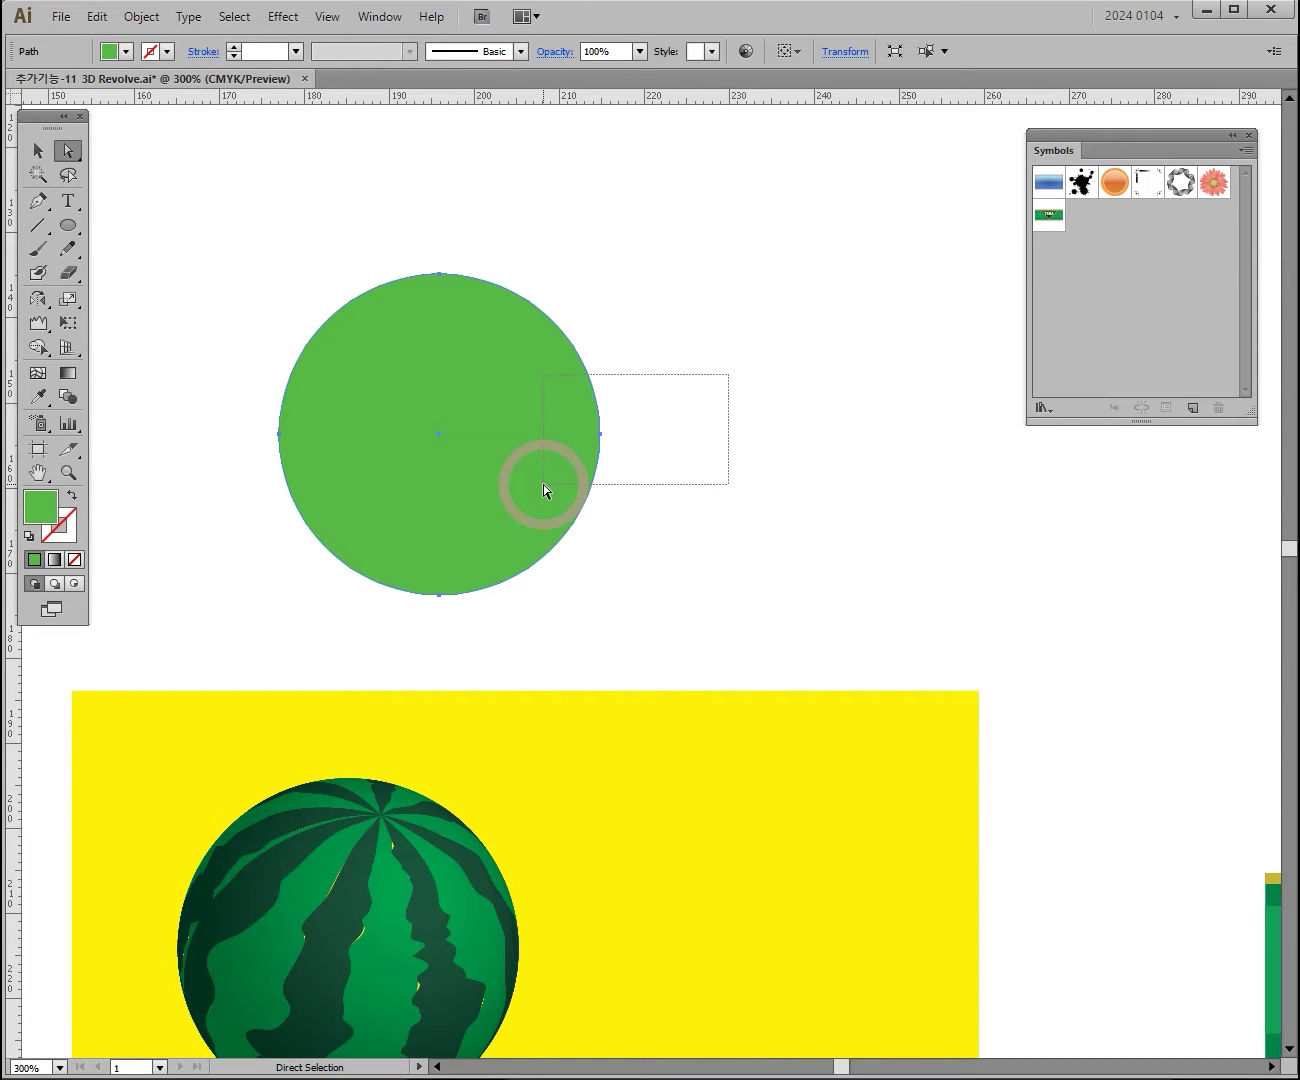
left_click_drag(543, 484, 544, 485)
left_click_drag(690, 399, 547, 493)
left_click_drag(741, 377, 523, 487)
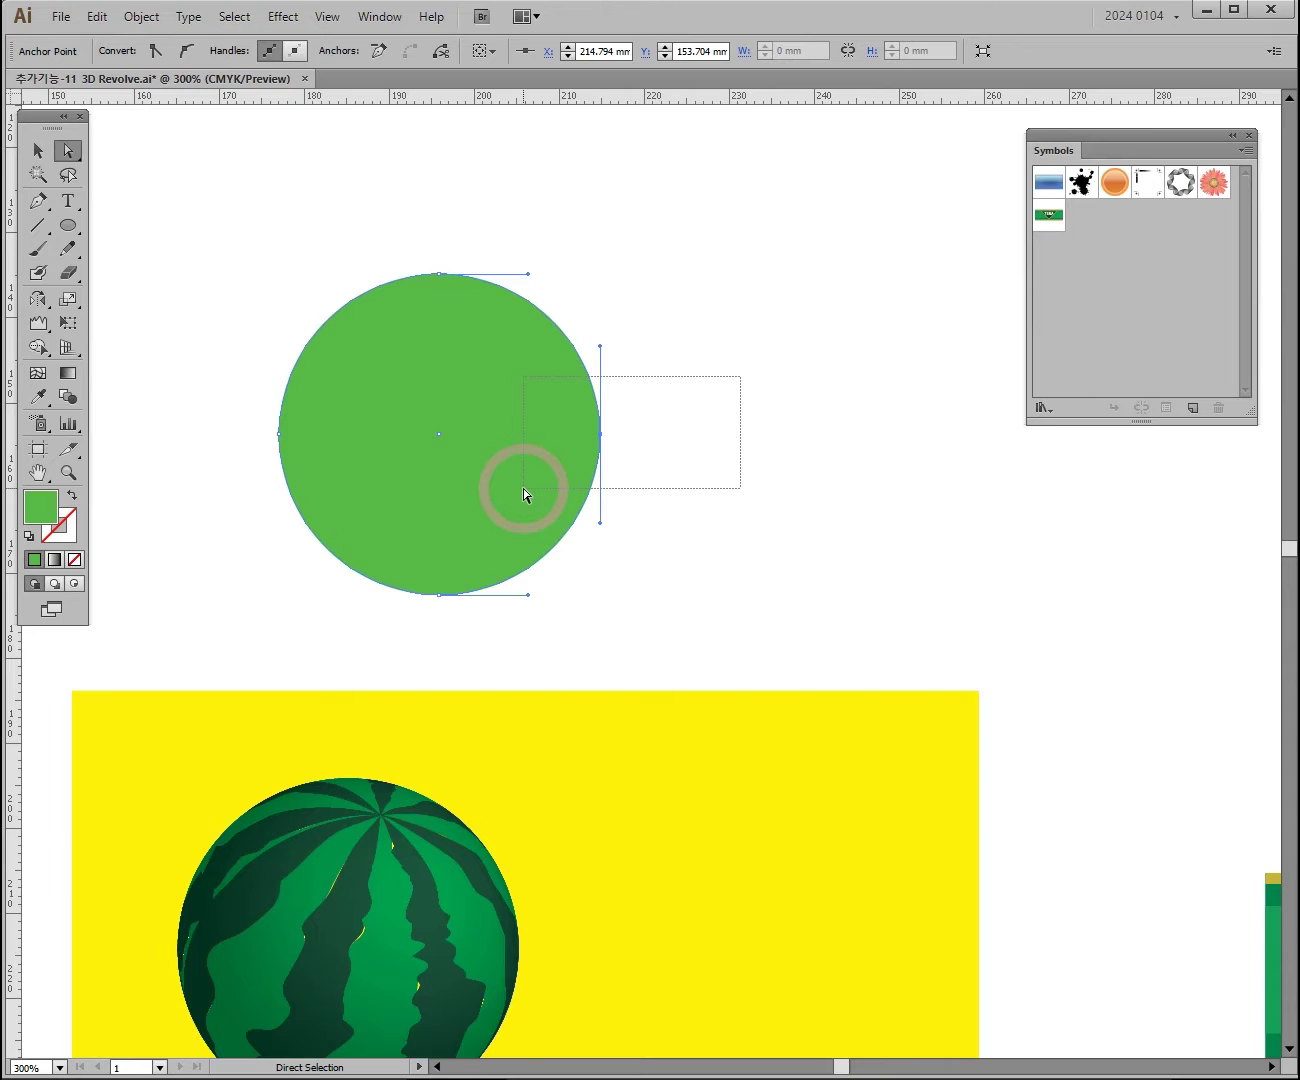
left_click_drag(523, 488, 522, 487)
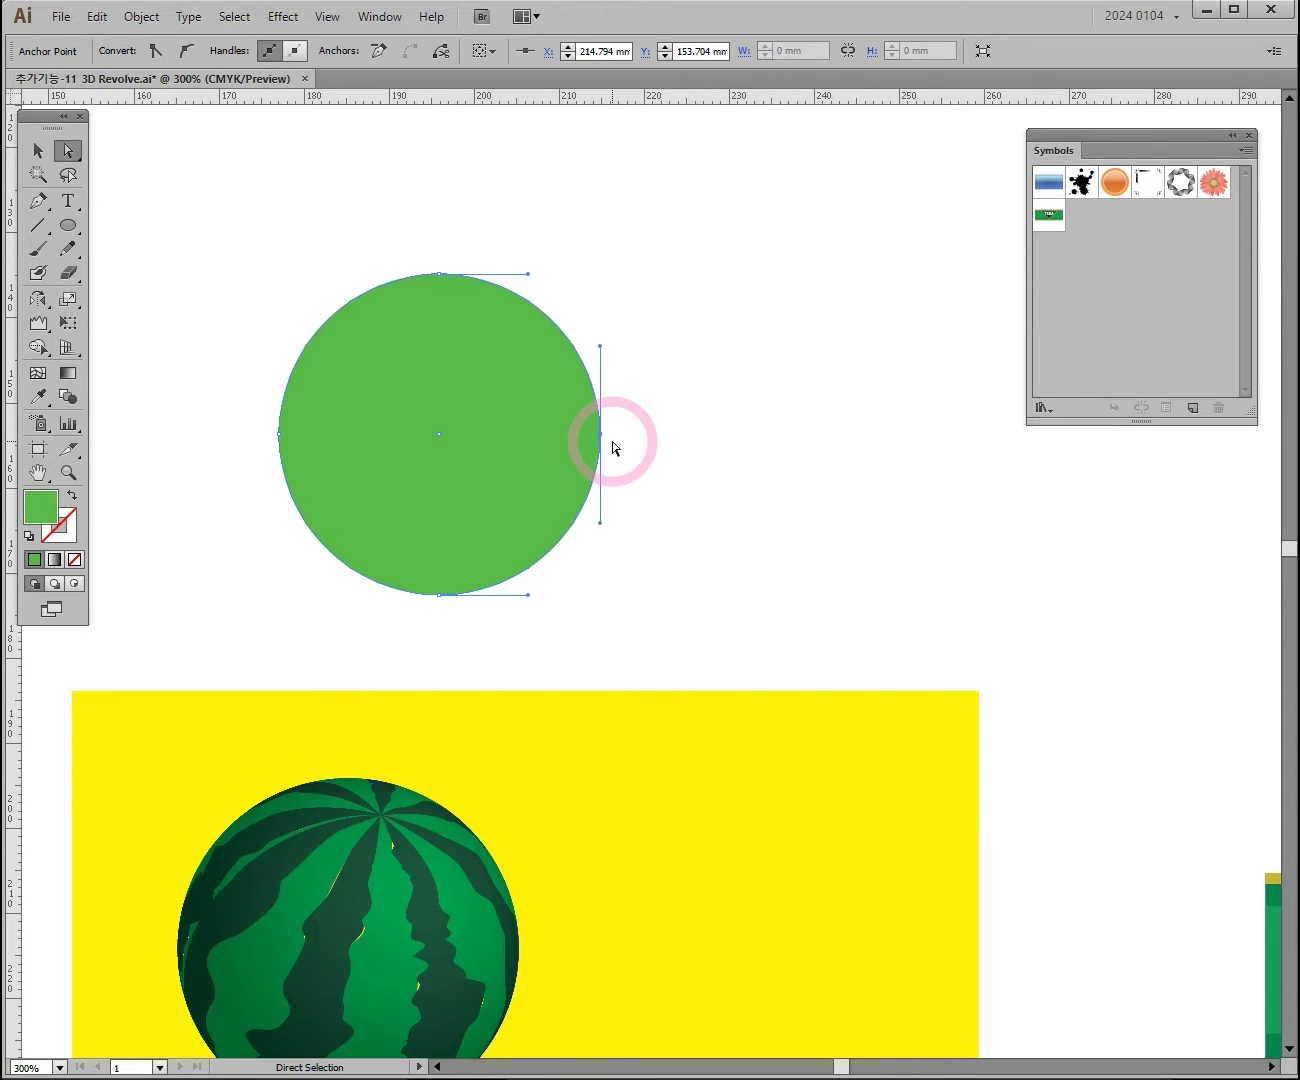
key("Delete")
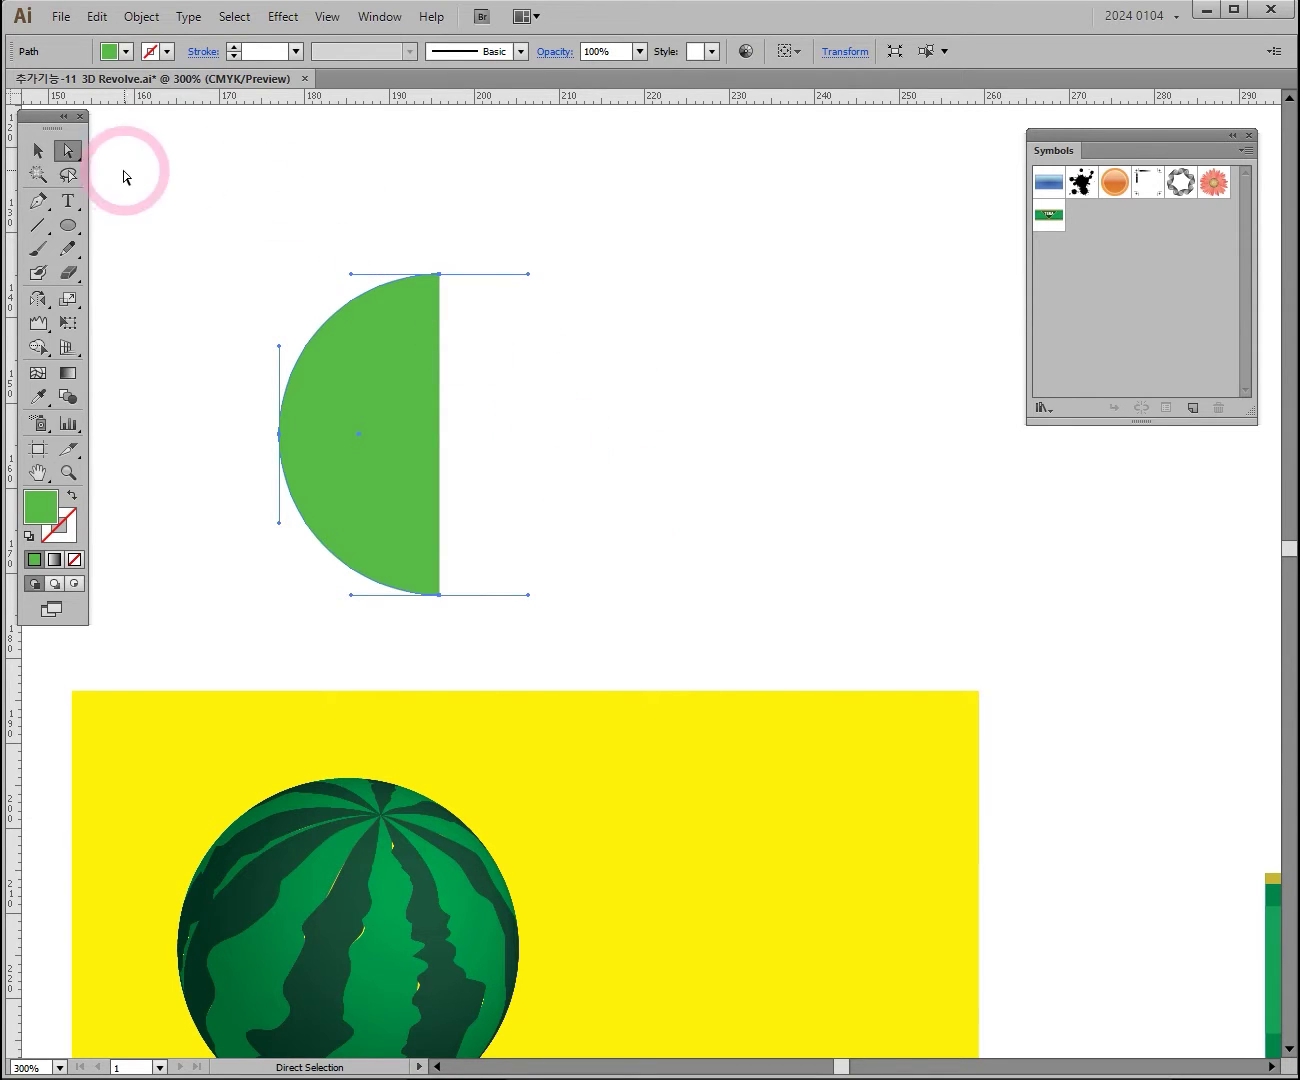
Try a dark green stroke on the half-circle and set the stroke back to none
left_click(40, 153)
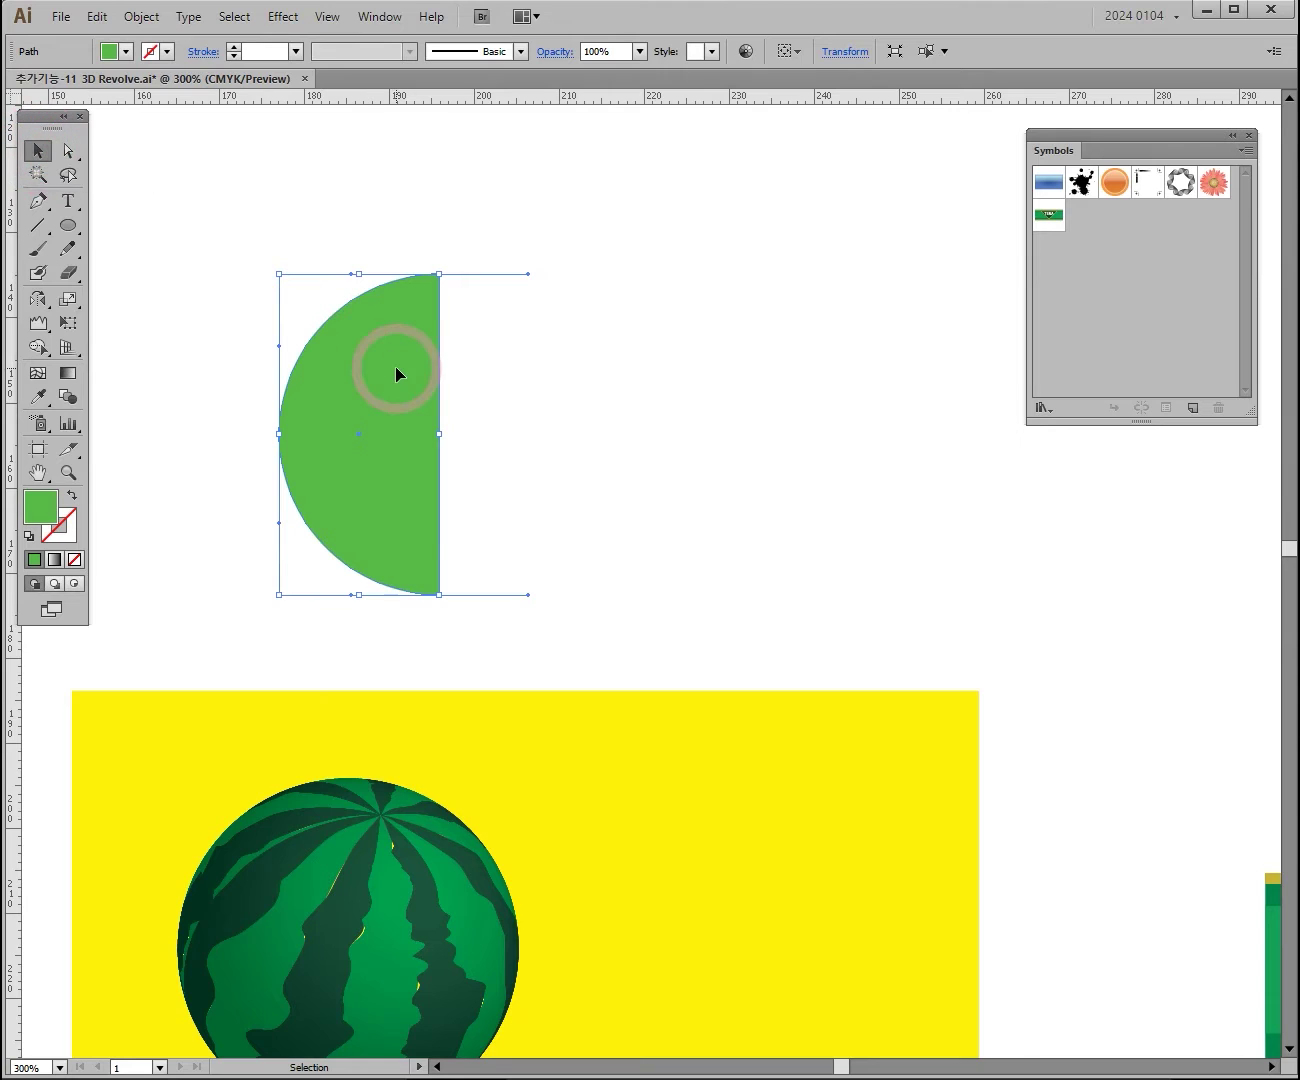
left_click(67, 528)
left_click(1090, 285)
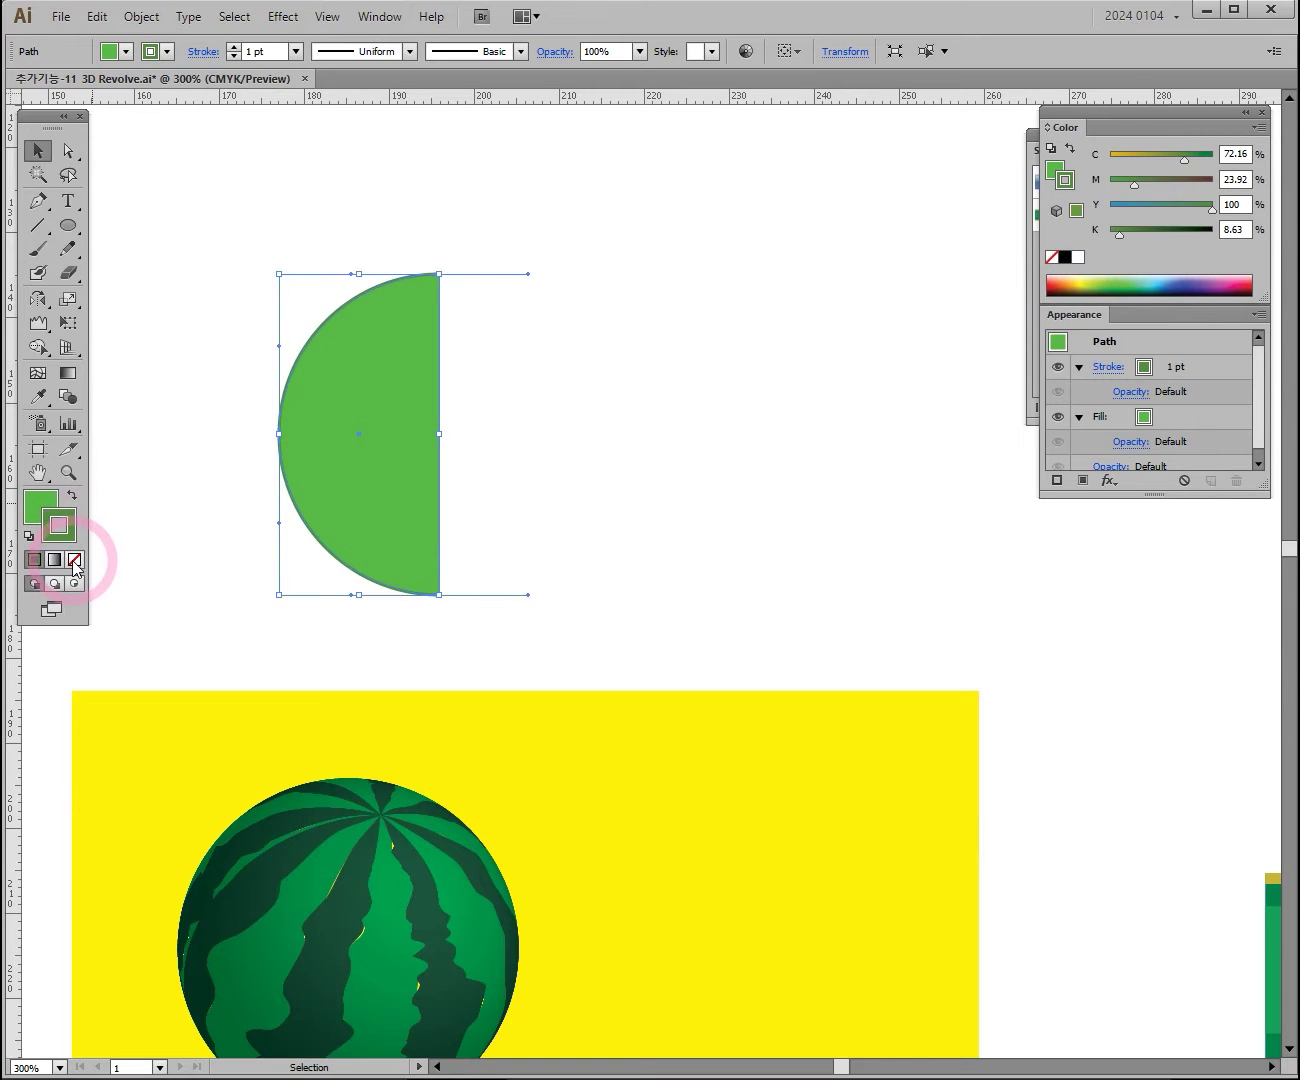
left_click(74, 560)
Fill the half-circle with blue and swap its fill and stroke back and forth
left_click(40, 503)
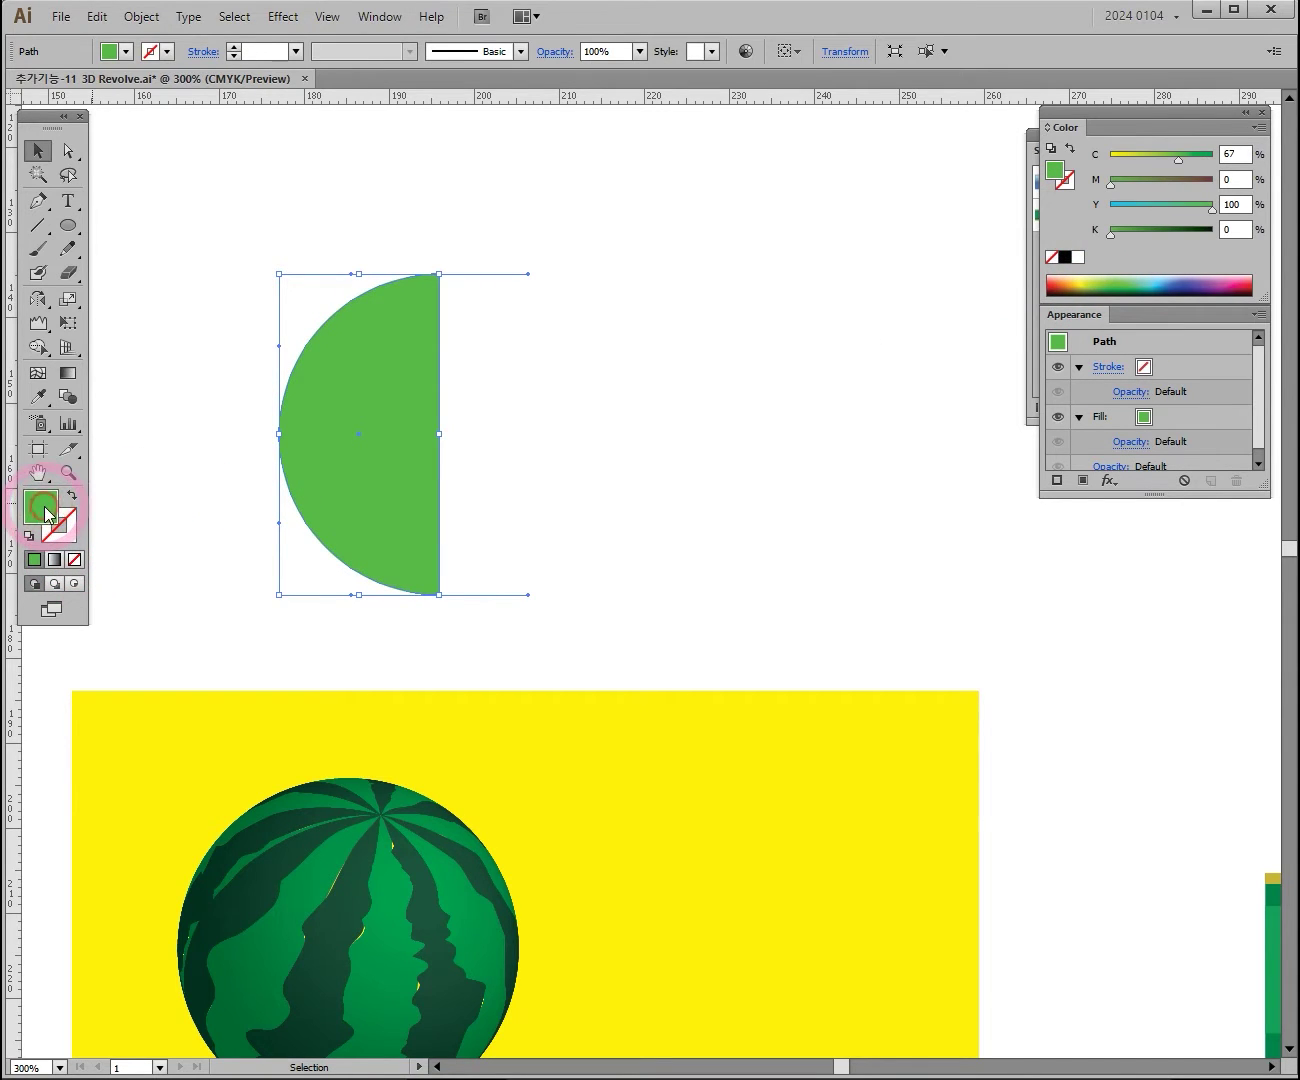
left_click(1153, 284)
left_click(1186, 284)
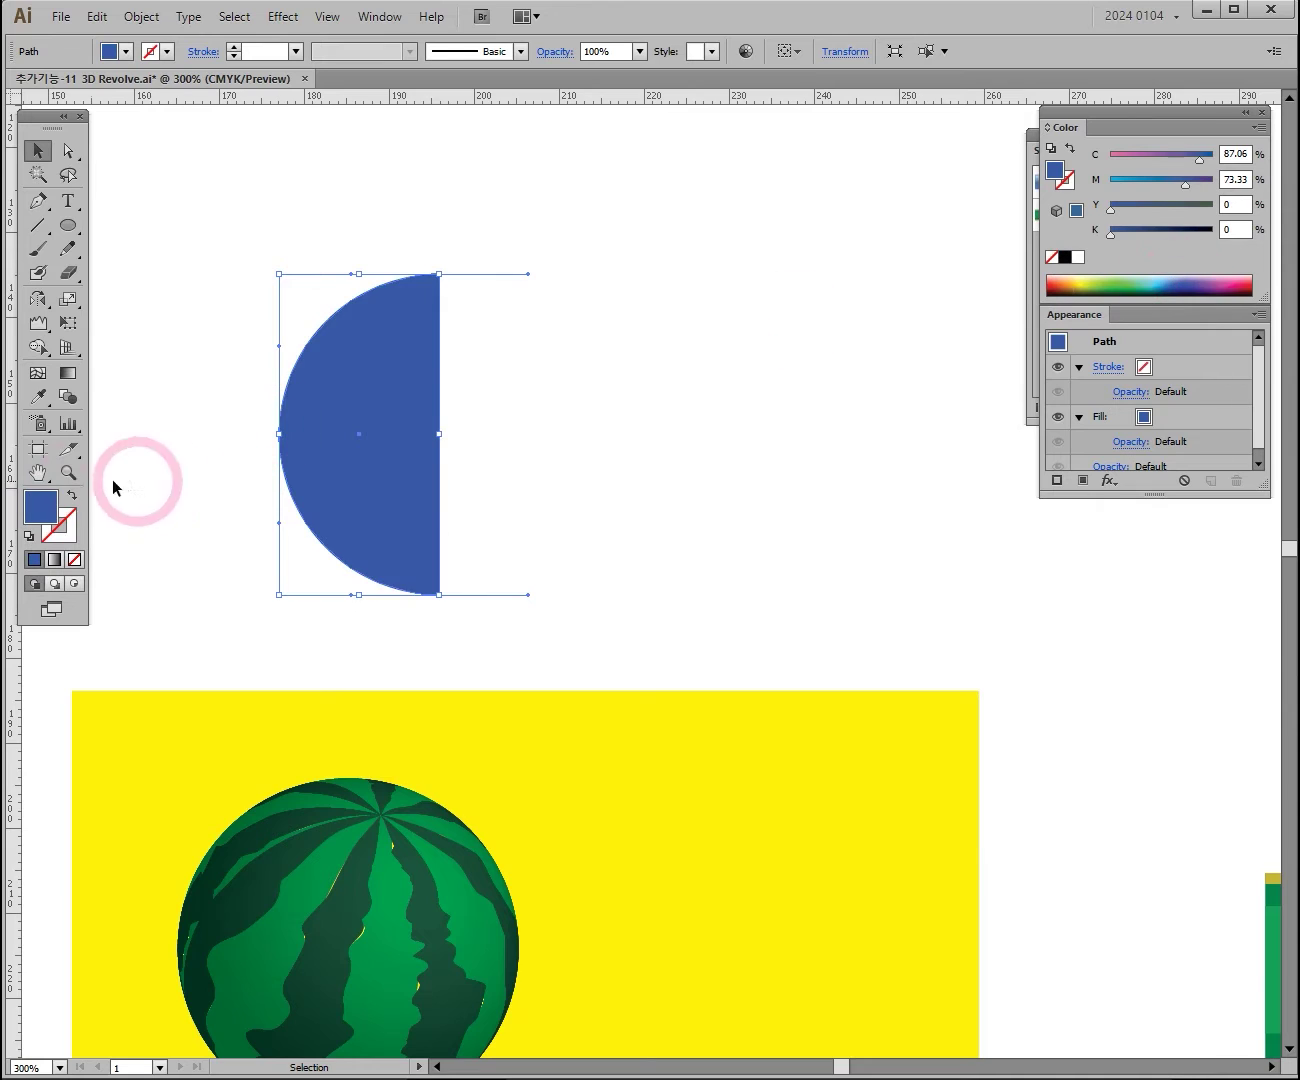
left_click(72, 496)
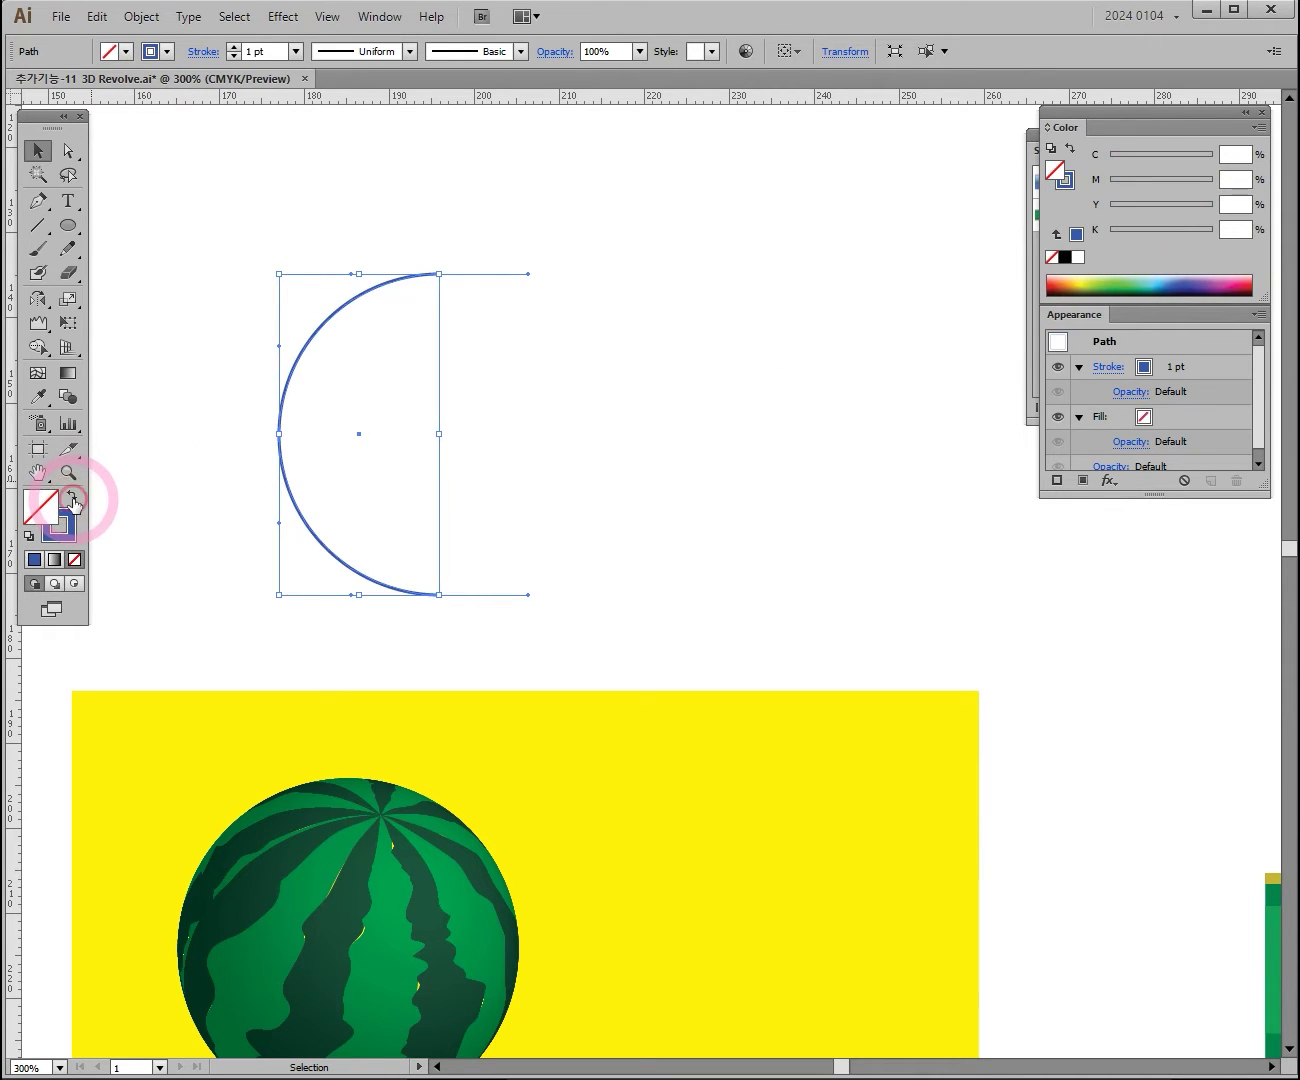
left_click(72, 498)
left_click(72, 497)
left_click(73, 497)
left_click(72, 498)
left_click(72, 498)
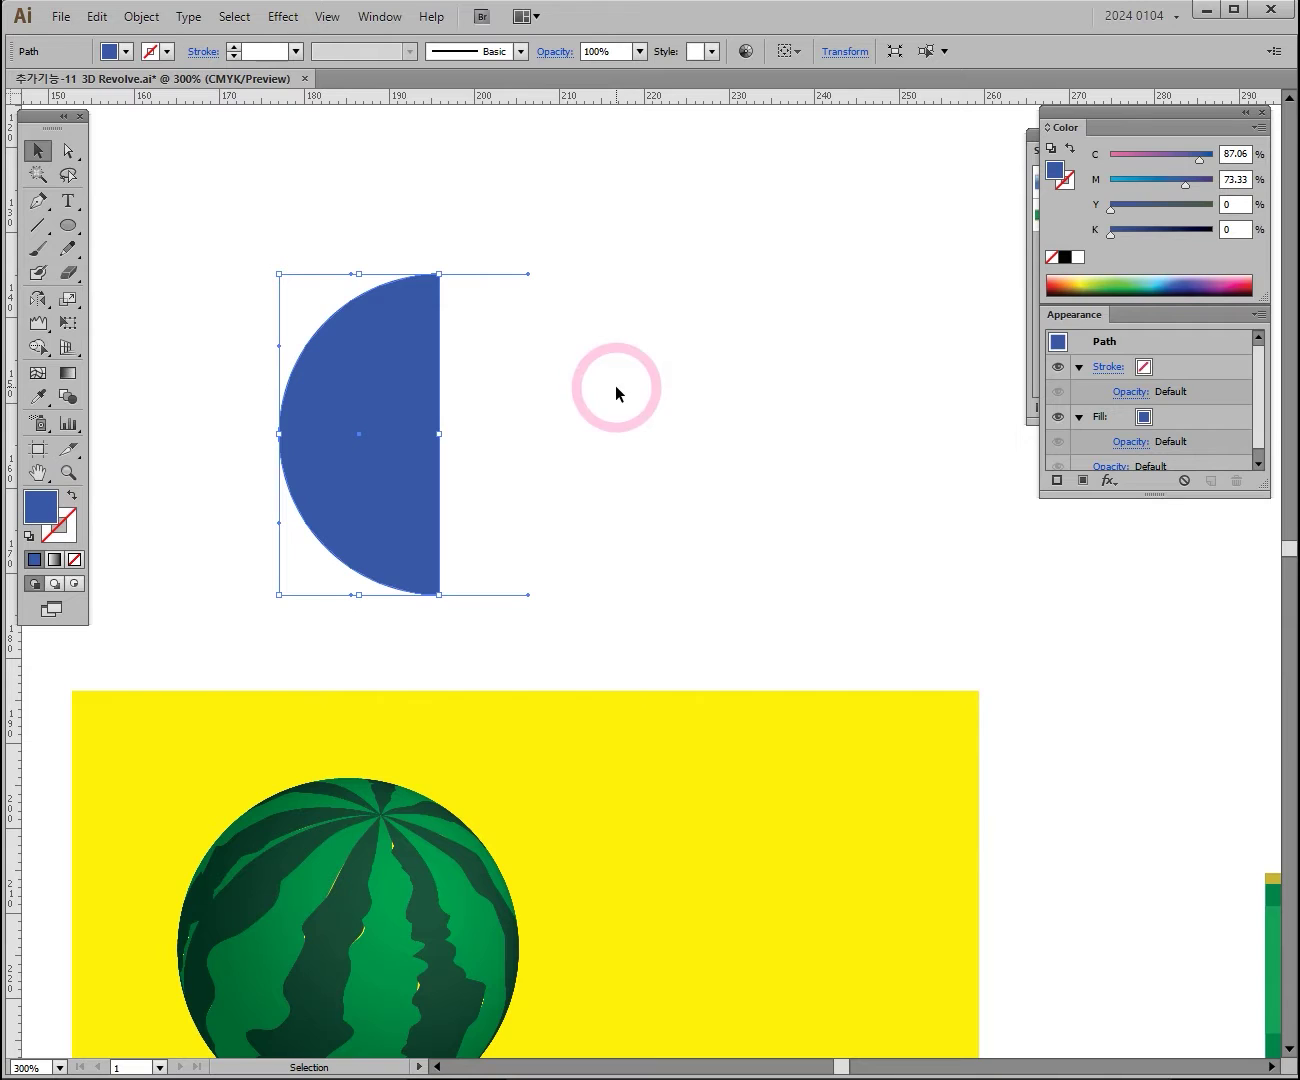
Fill the strokeless half-circle with light green, C 62.35 and Y 100
mouse_move(1100, 284)
left_mouse_down()
mouse_move(1152, 280)
mouse_move(1093, 273)
left_mouse_up()
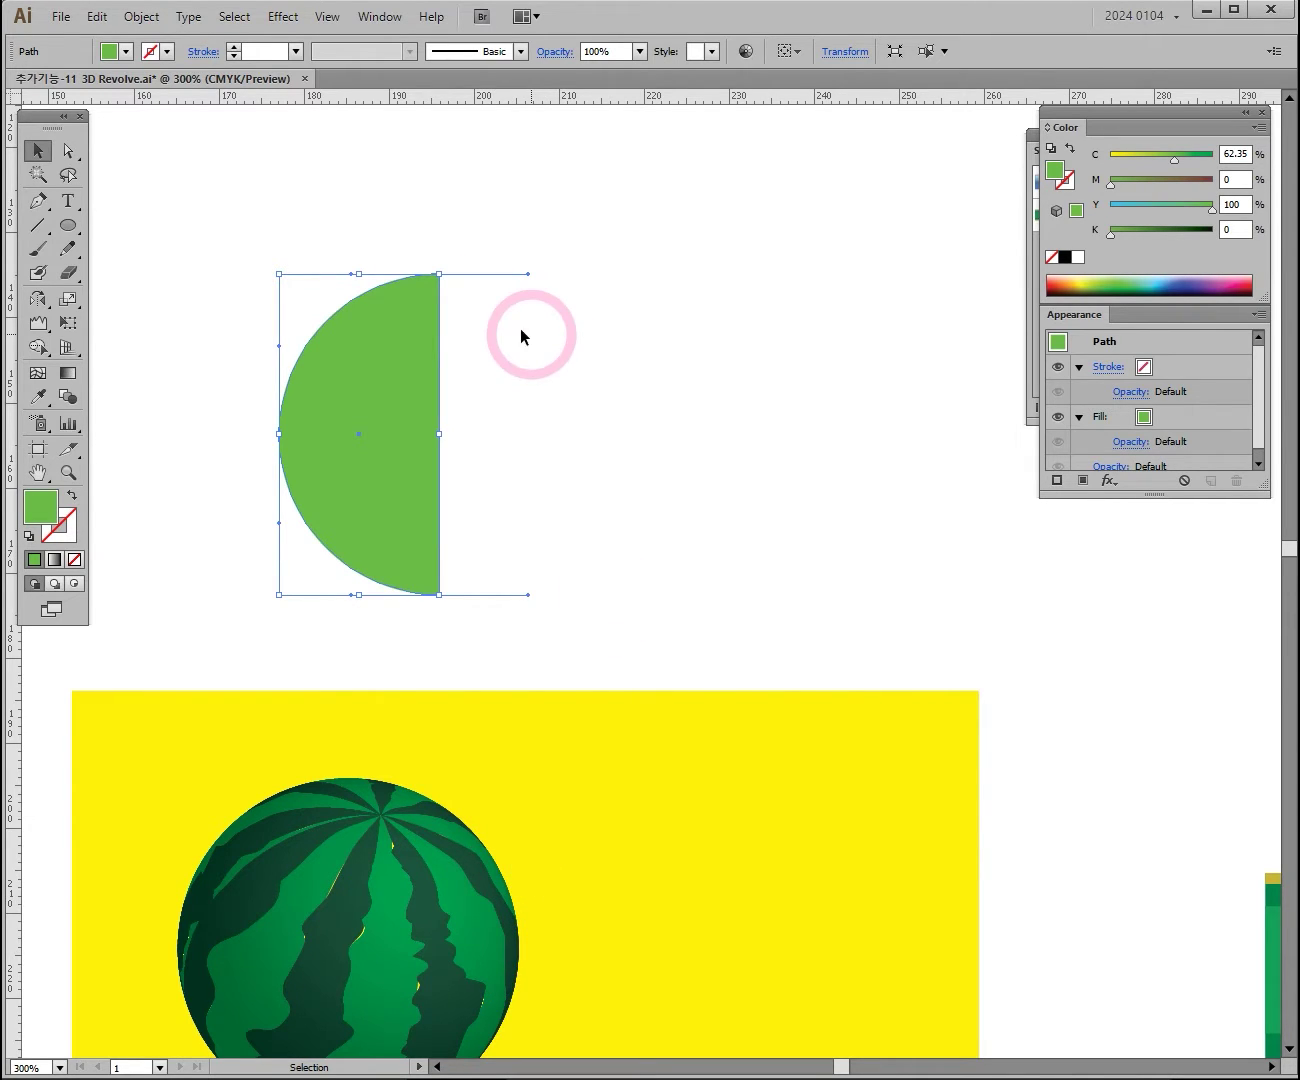
Examine up close the half-circle's anchor points and its open straight side
left_click(68, 151)
left_click_drag(590, 216, 262, 642)
key("ctrl+space")
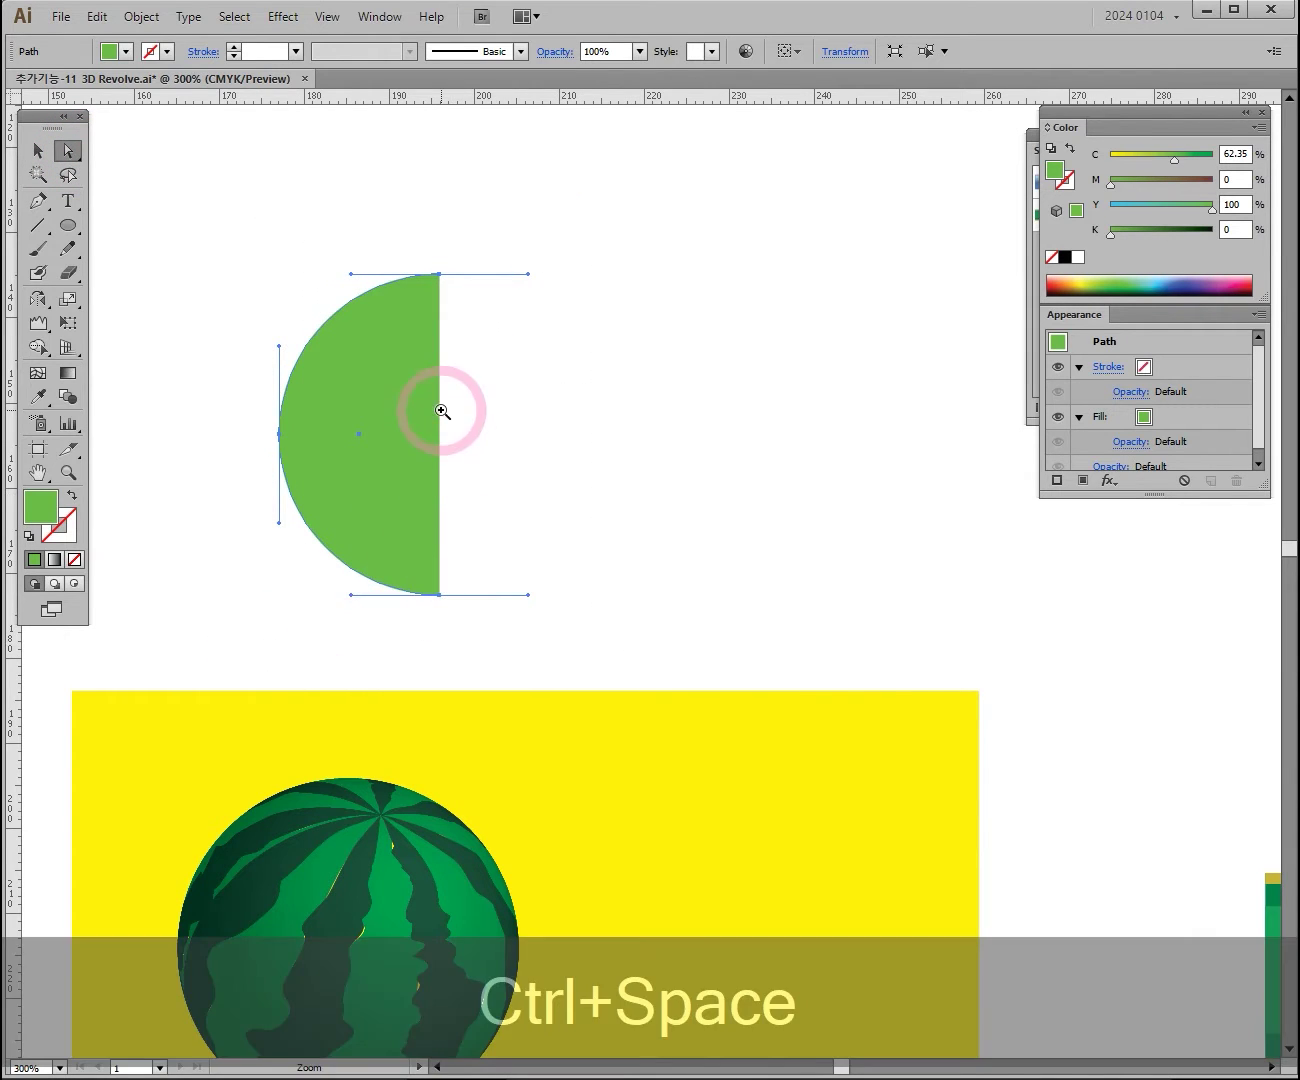
left_click(441, 415, "ctrl")
left_click(731, 595, "ctrl")
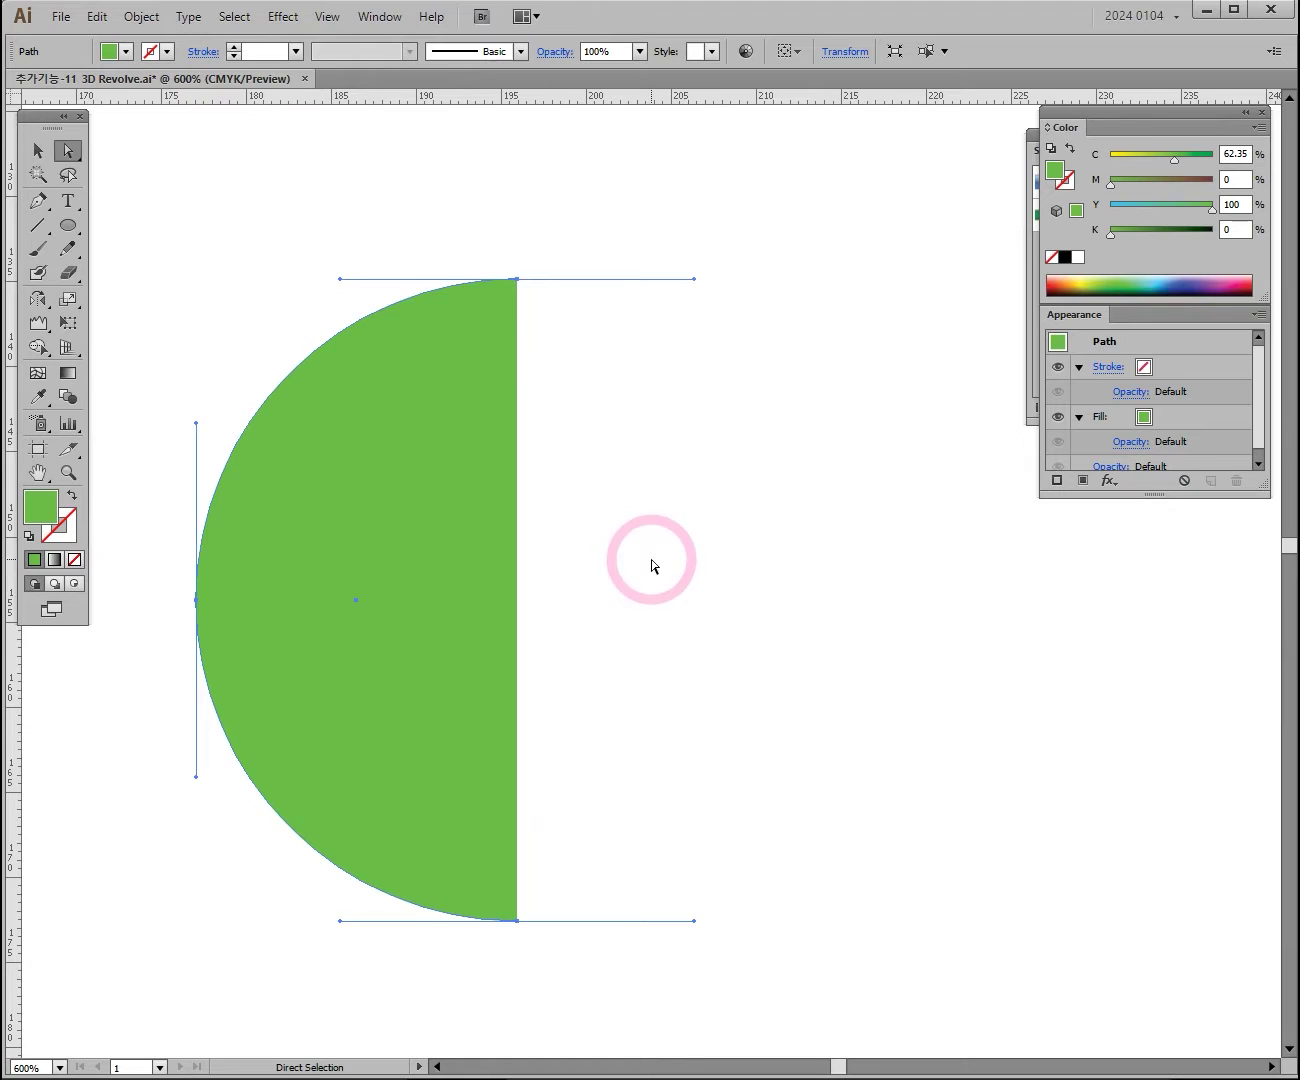
key("space")
left_click_drag(646, 561, 686, 509)
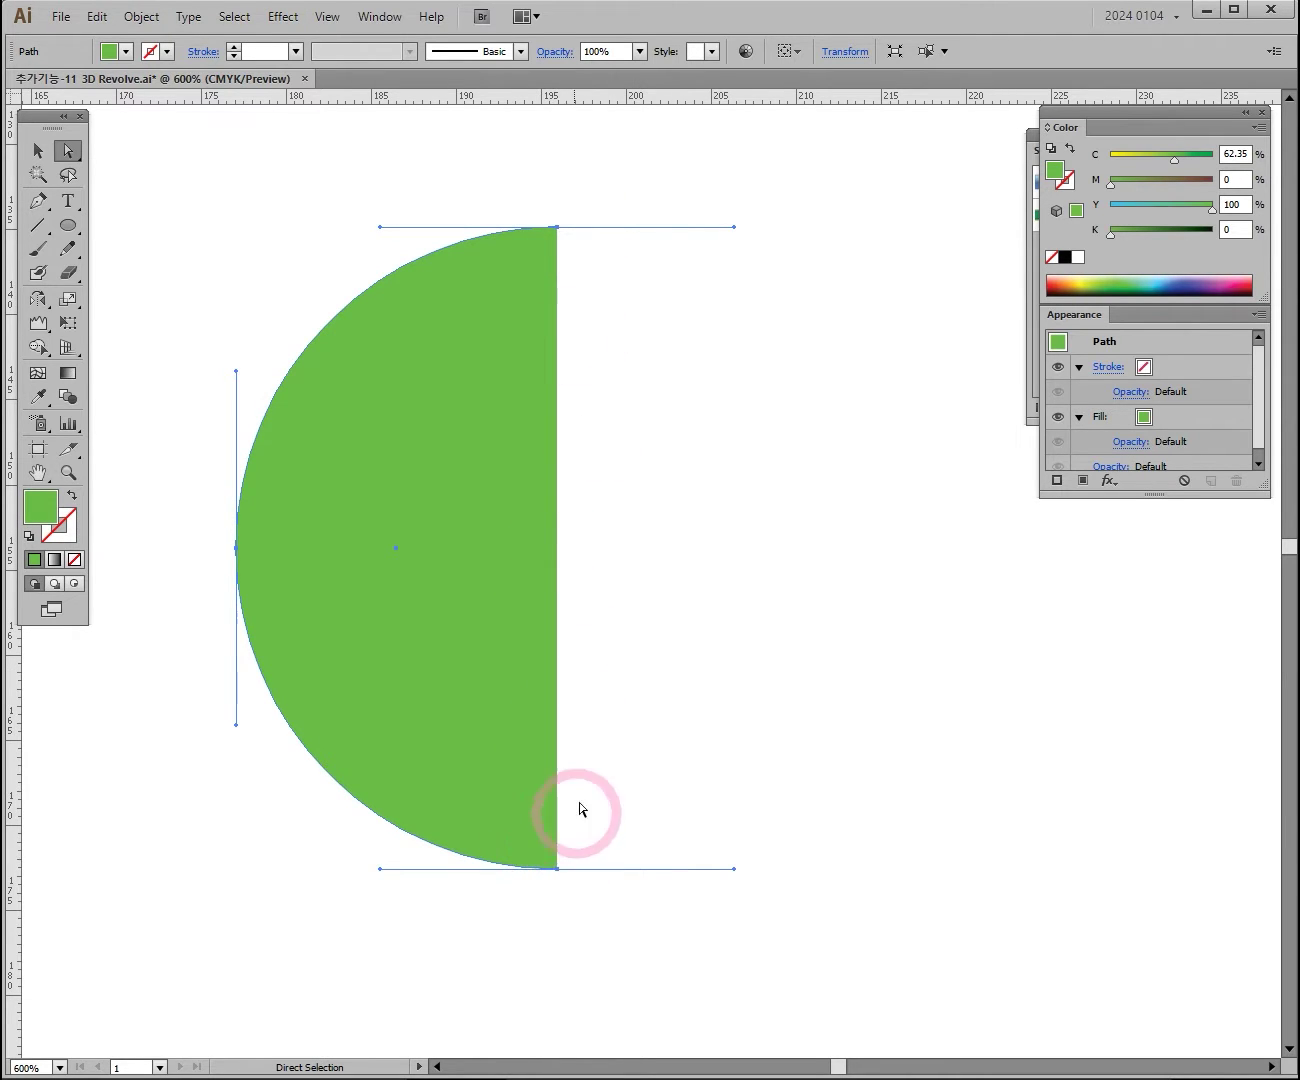
left_click(752, 624, "ctrl+alt")
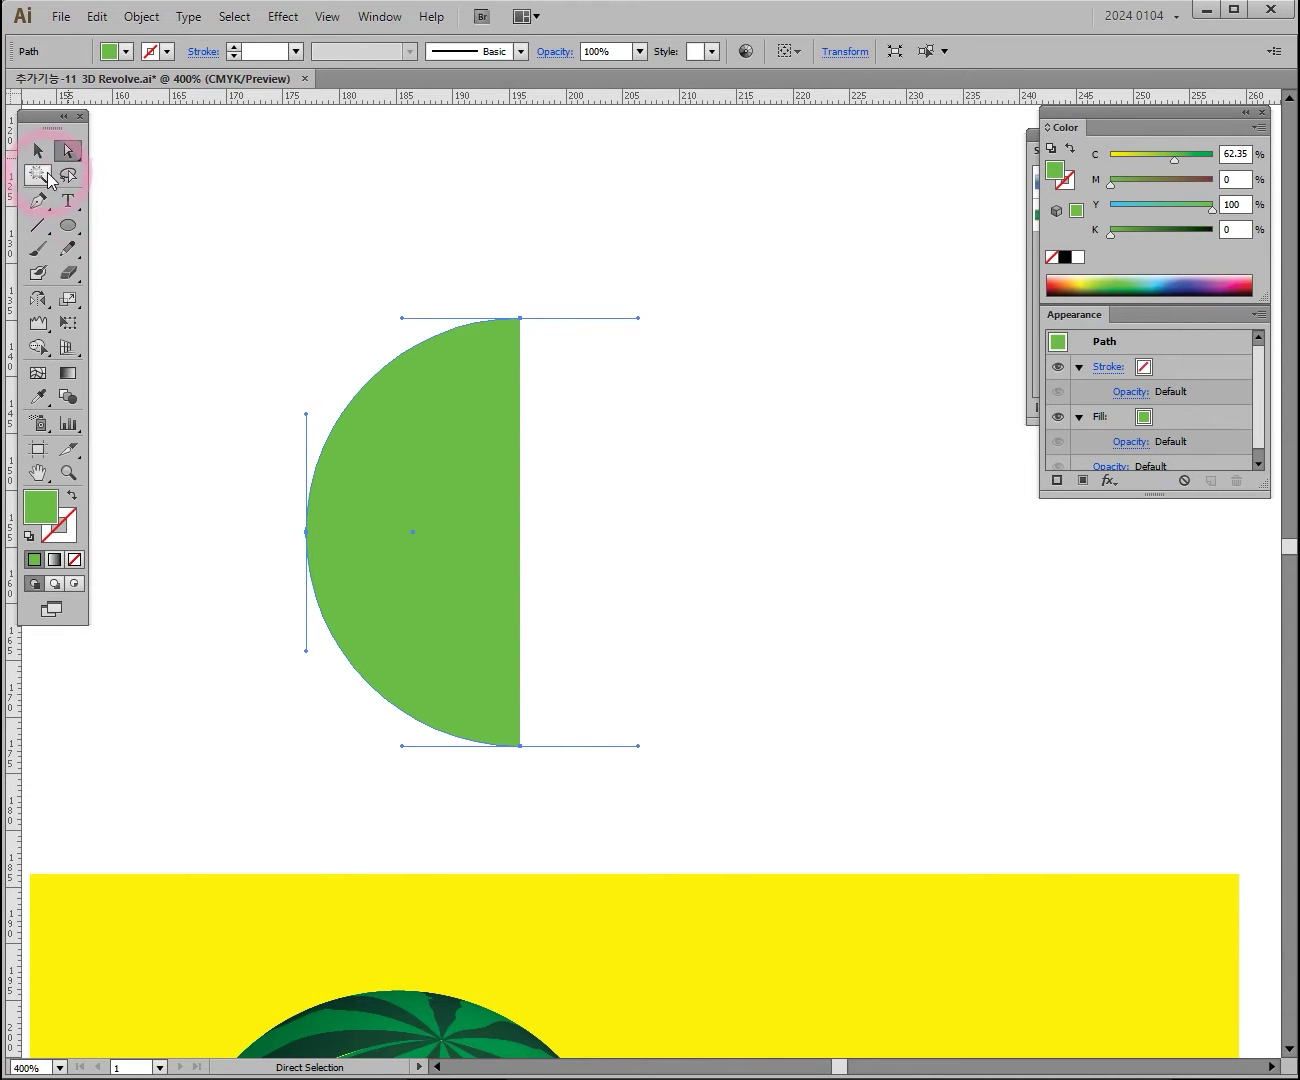
Select the half-circle's two end anchor points along its open straight side and clear the selection
left_click_drag(557, 261, 505, 784)
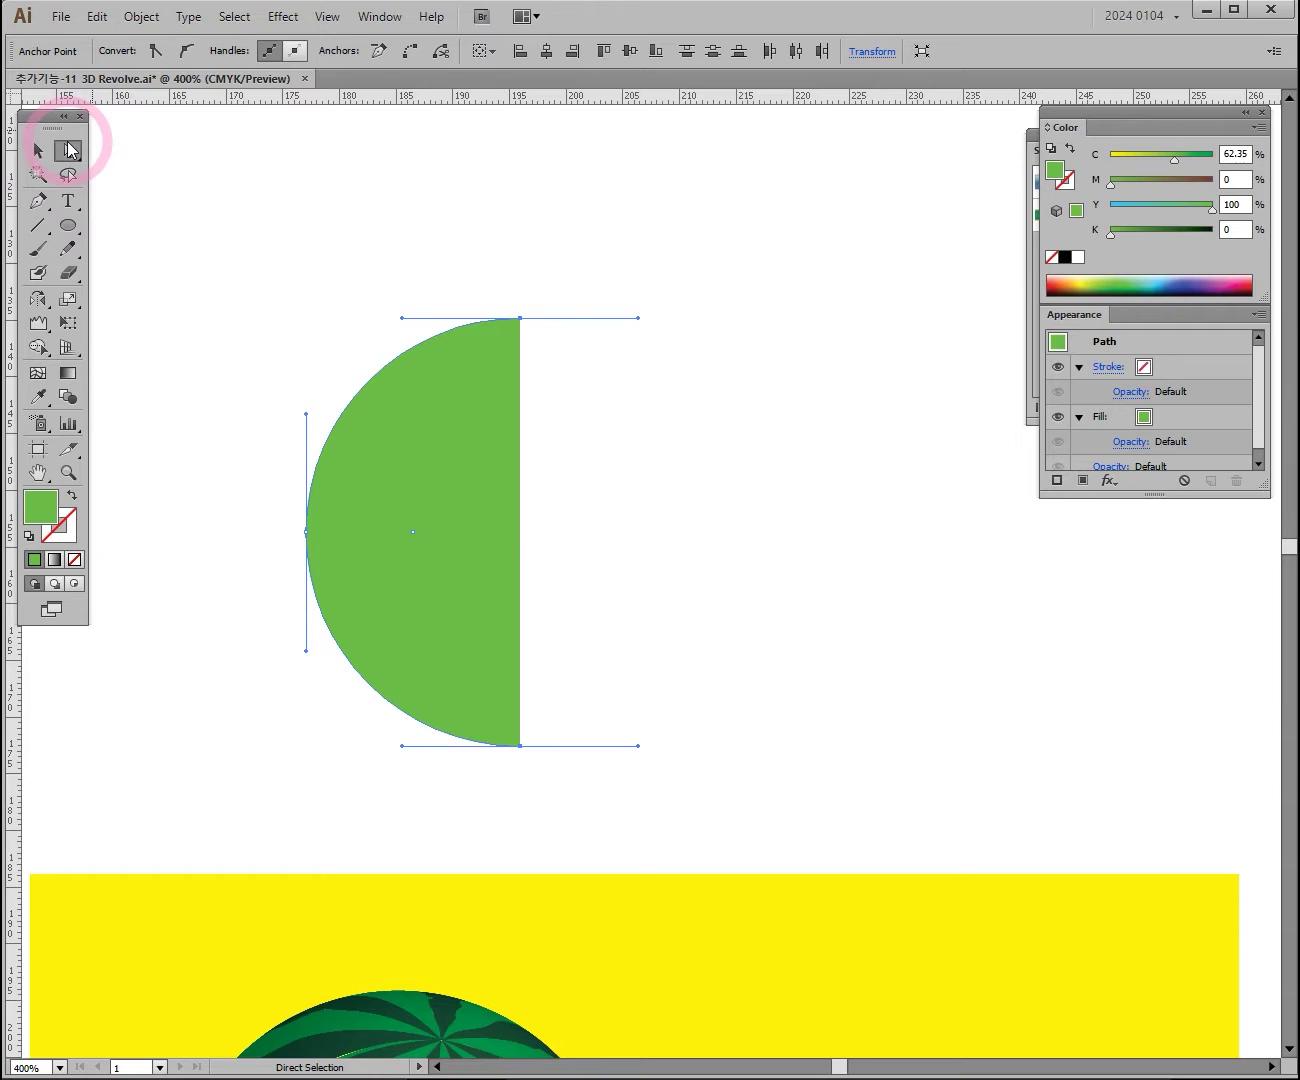
left_click_drag(605, 260, 497, 783)
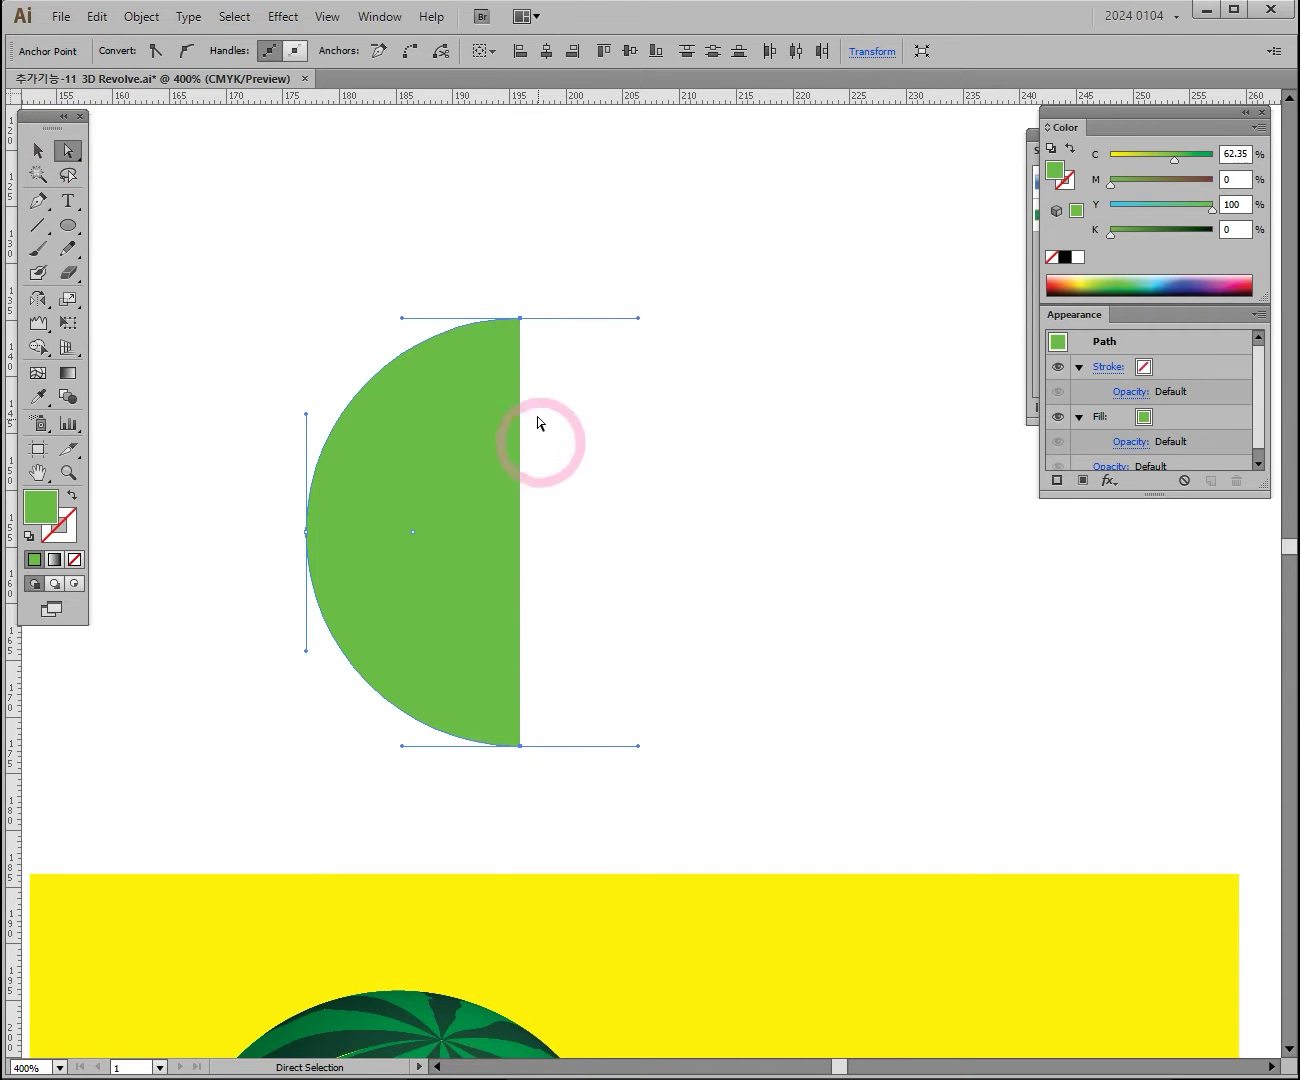
key("ctrl")
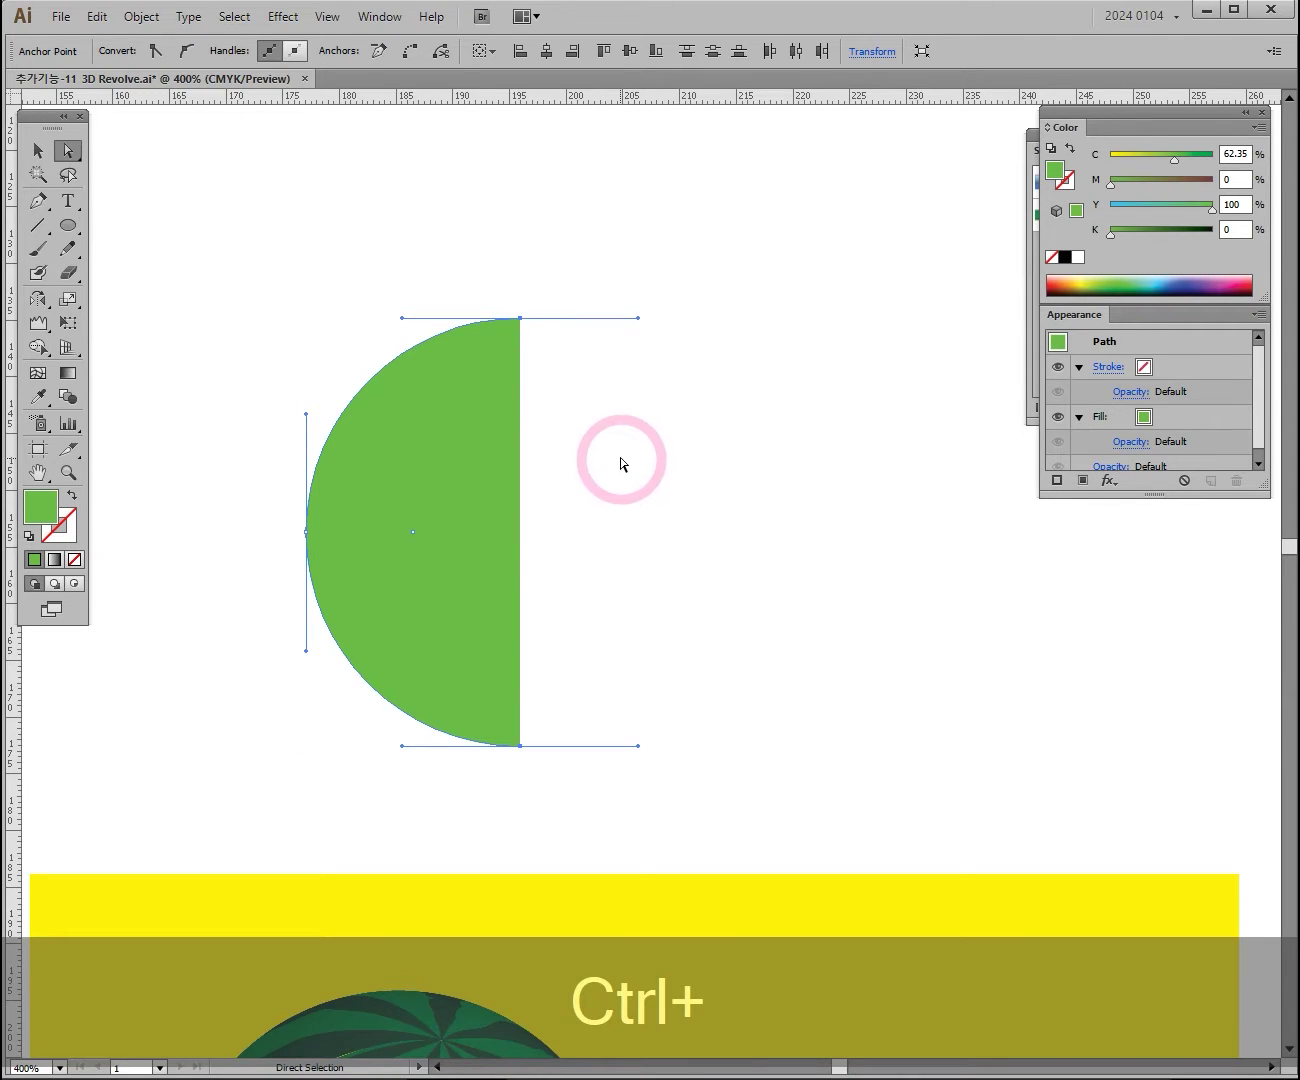
left_click(38, 150)
left_click(304, 234)
key("space")
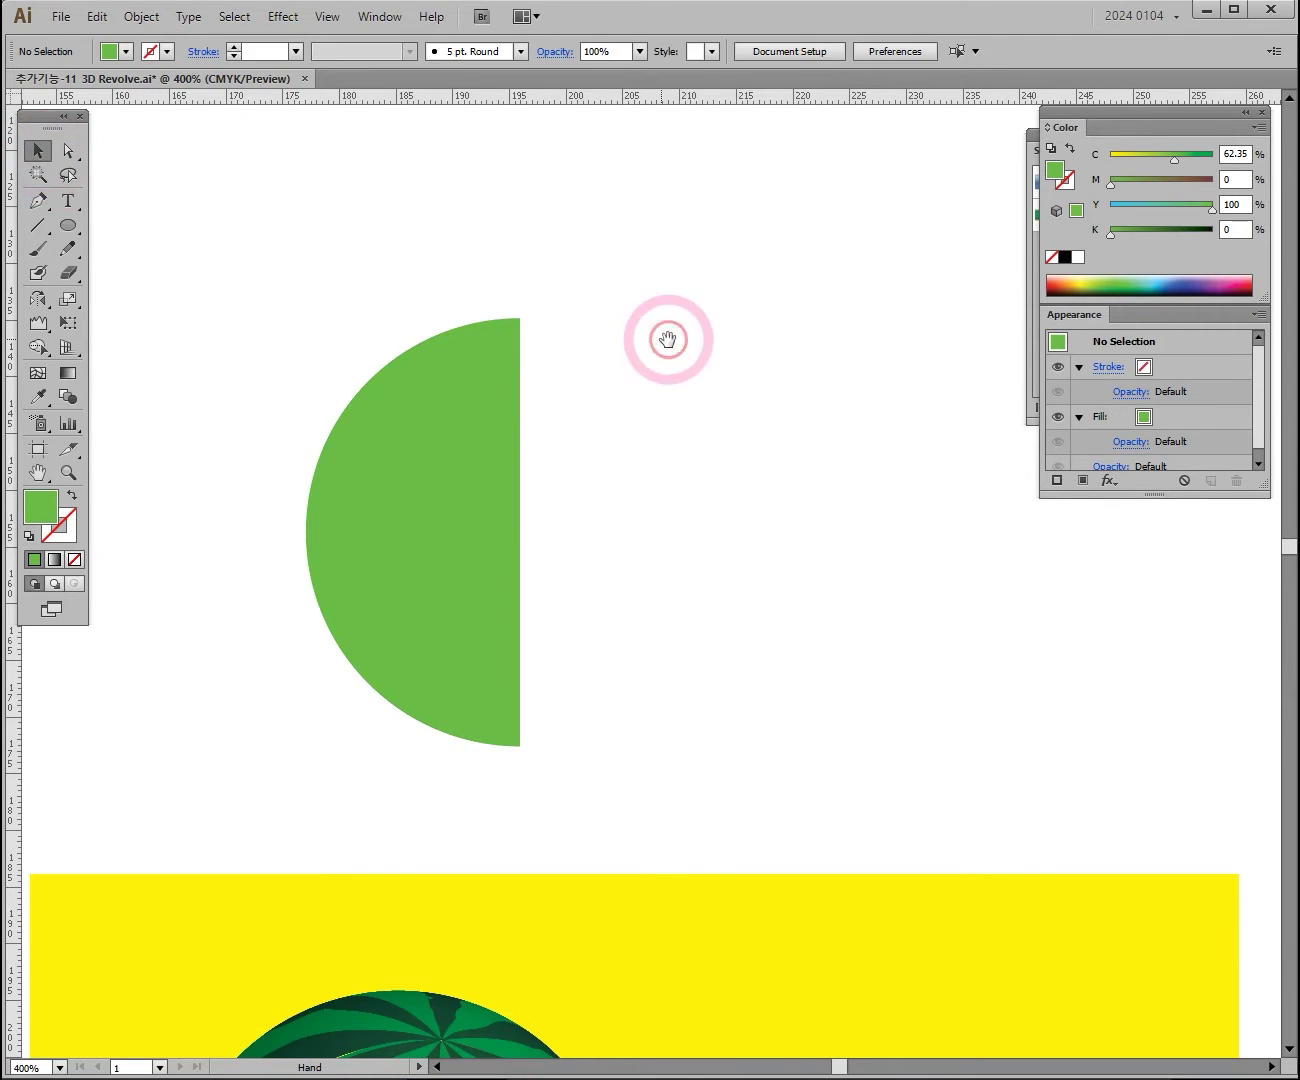
left_click_drag(665, 343, 559, 314)
left_click(39, 153)
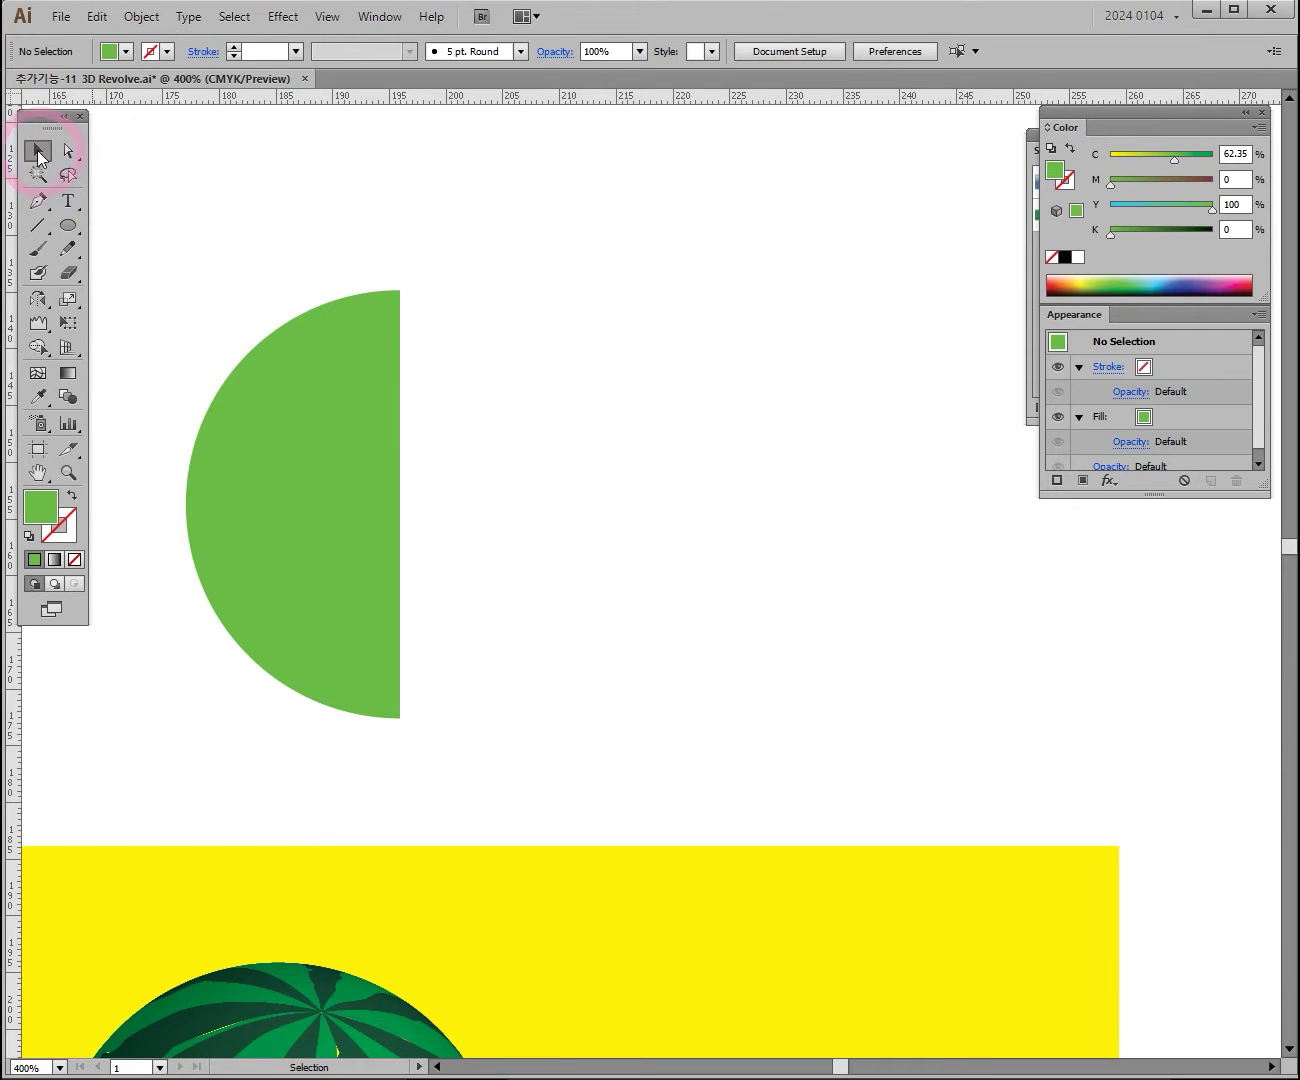
Duplicate the half-circle beside the original and display both shapes in Outline view
left_click_drag(275, 418, 591, 426)
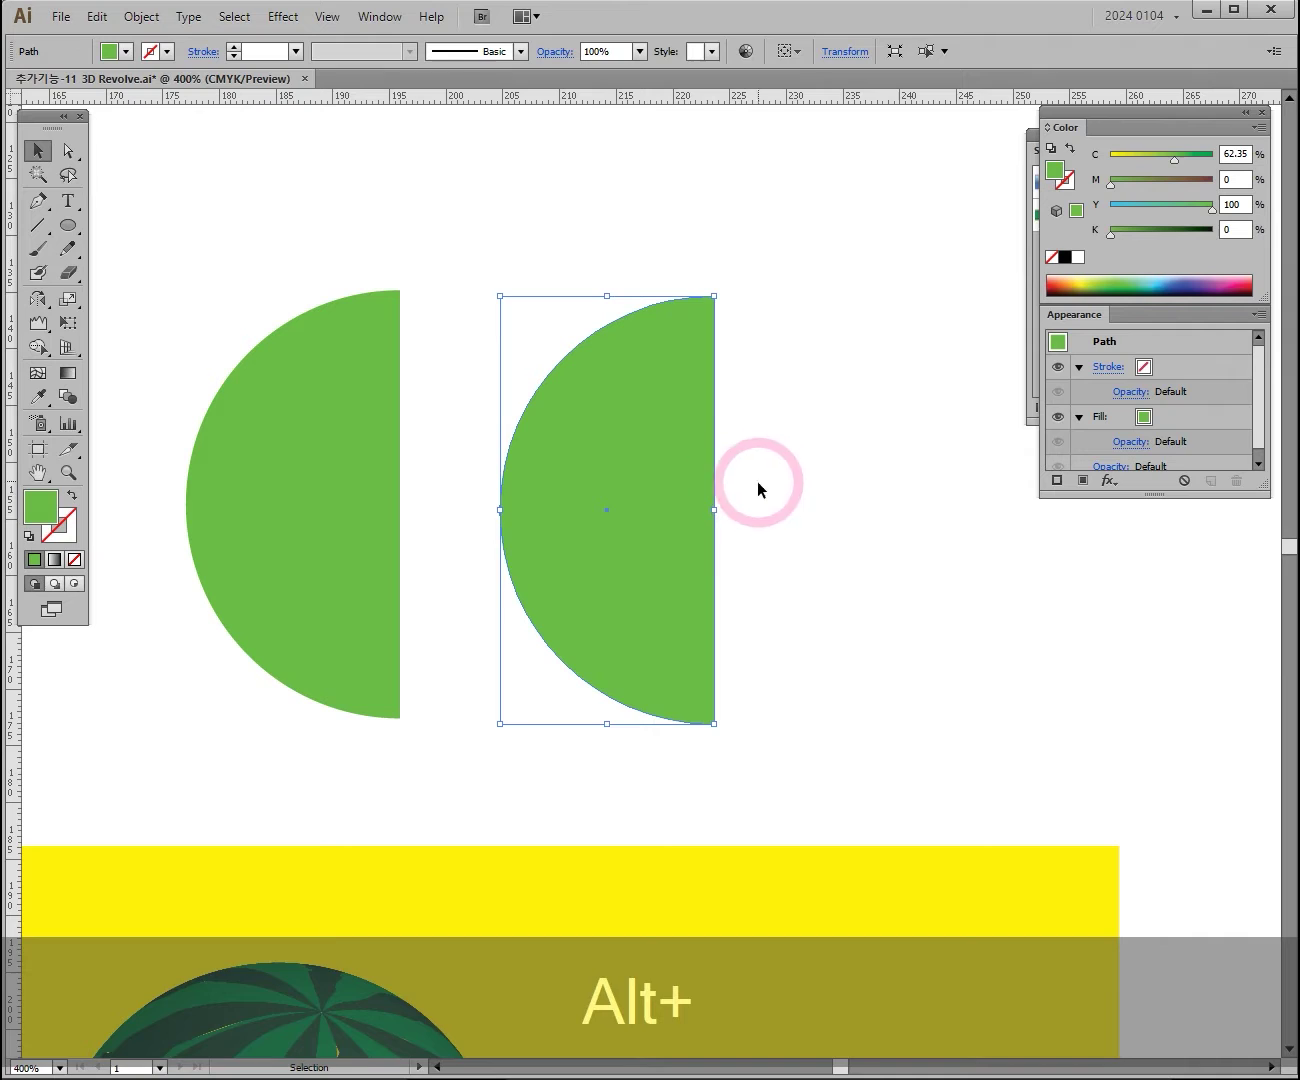
left_click(810, 491)
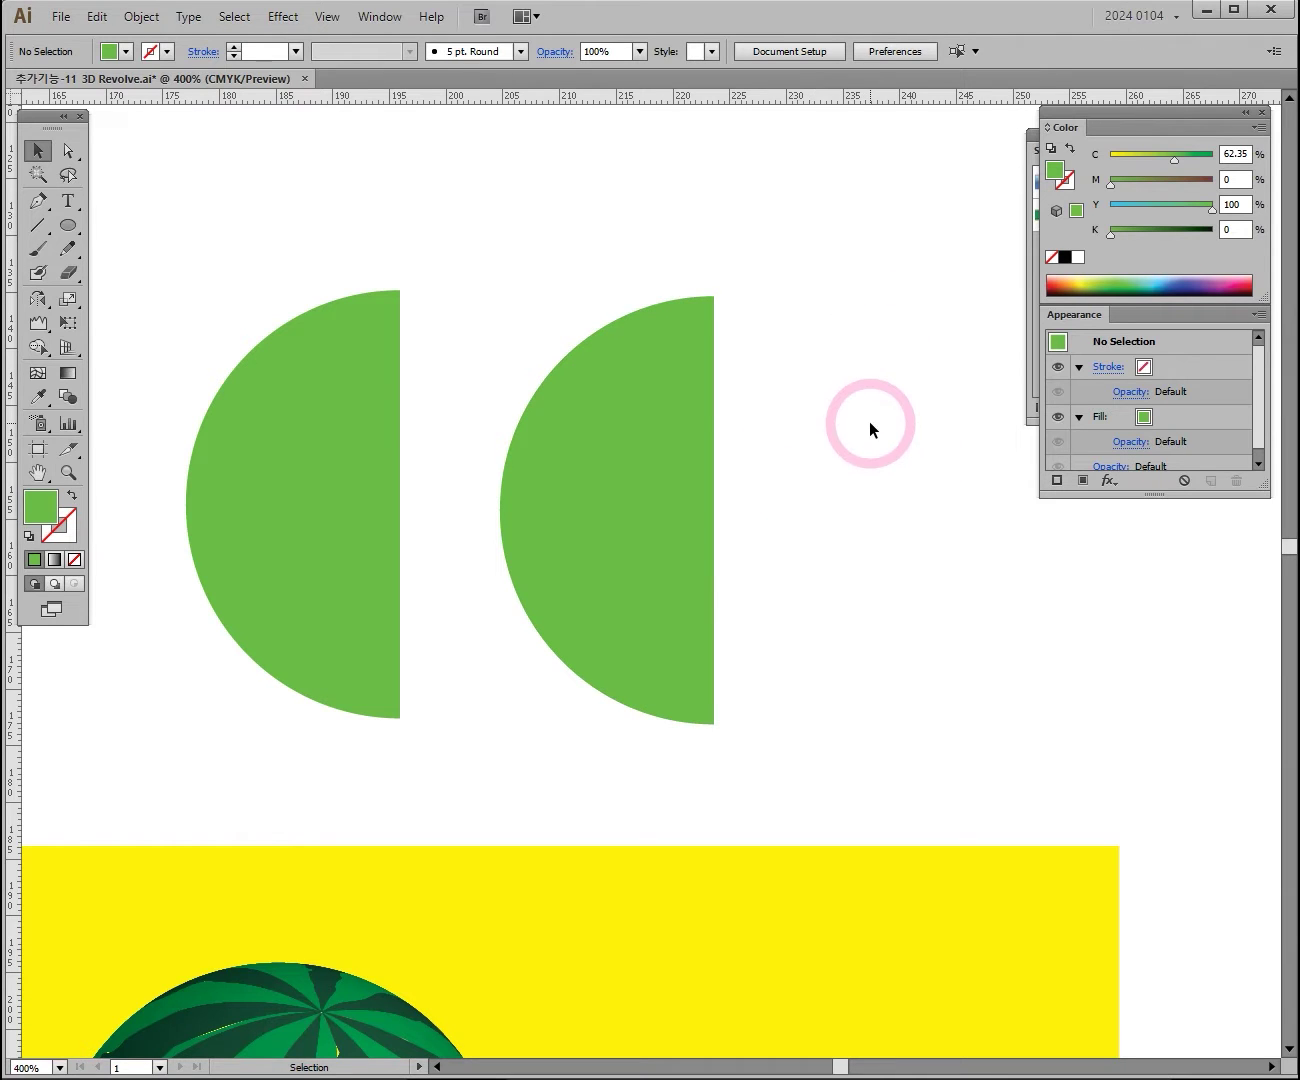
key("ctrl")
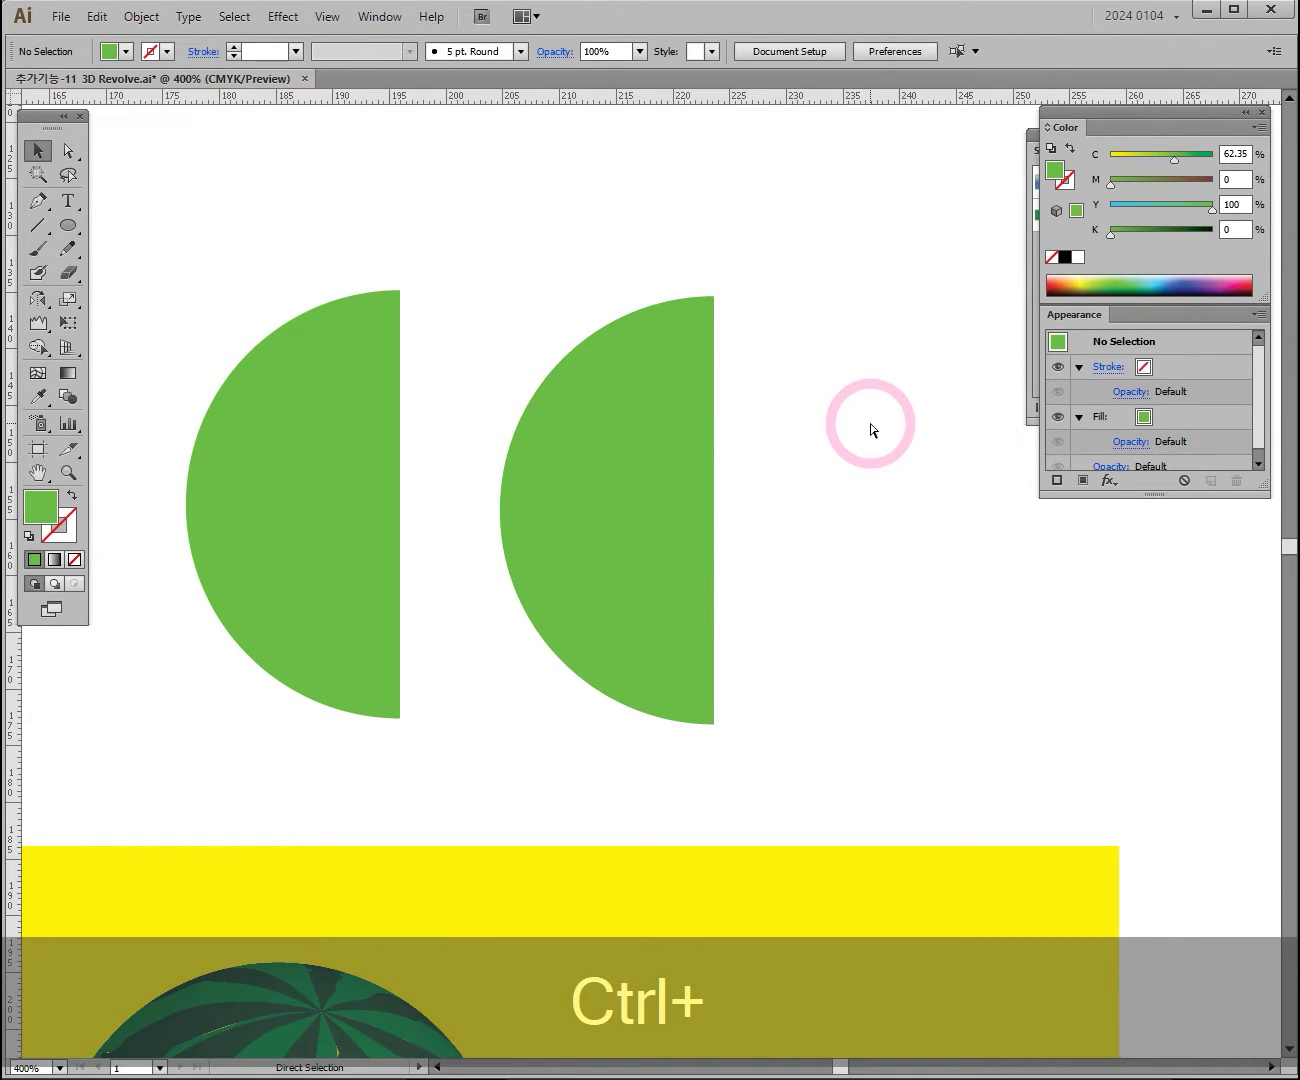
key("ctrl+y")
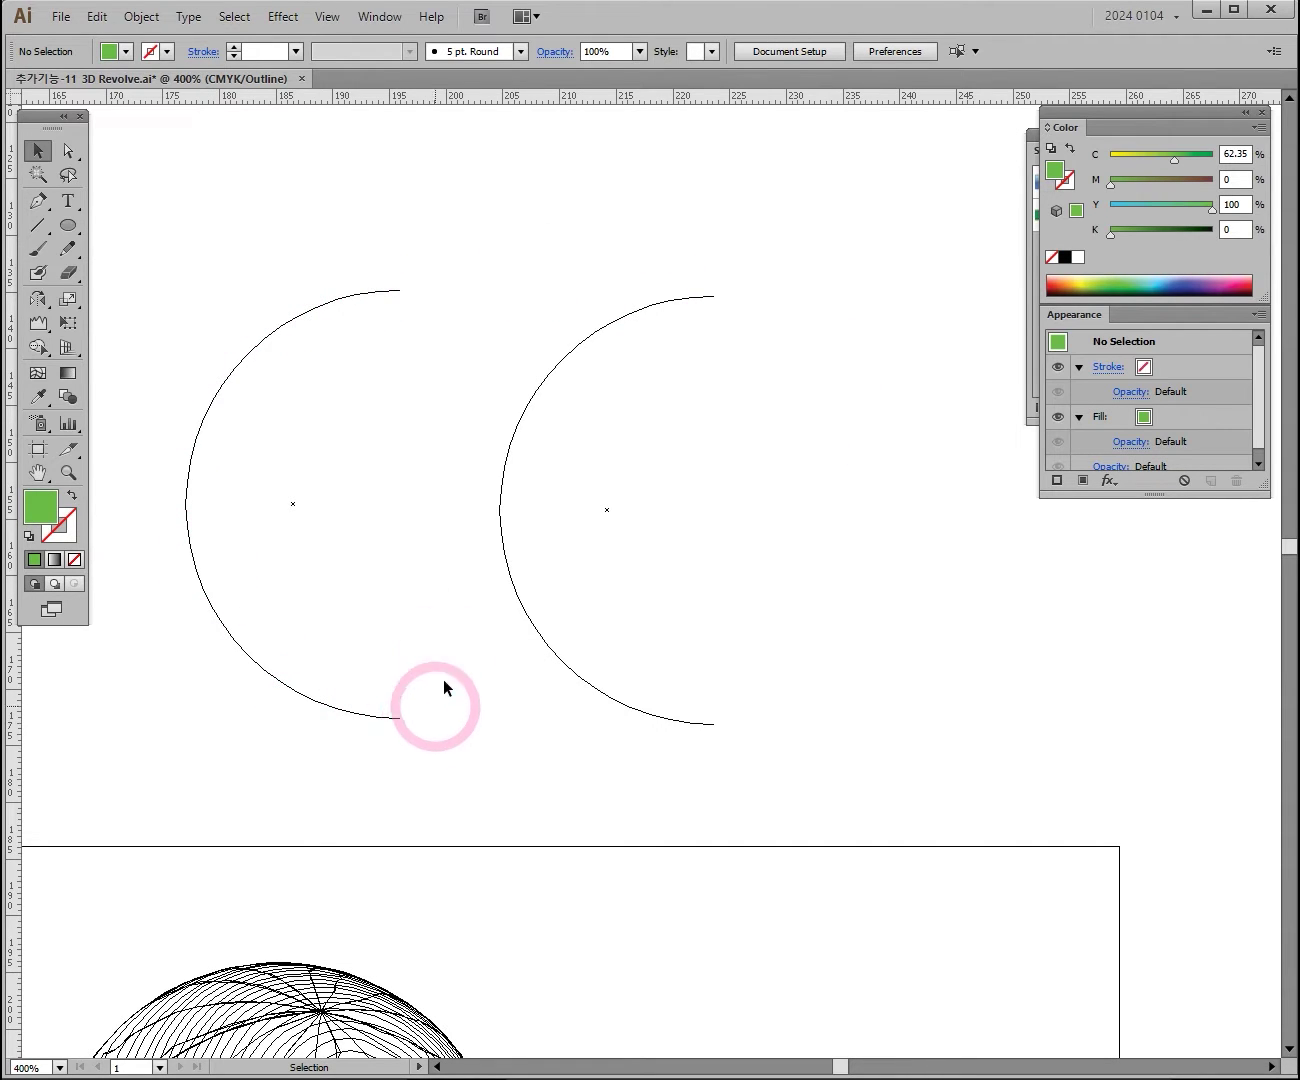
Undo the half-circle's duplicate and compare the remaining shape in Outline and Preview display
key("ctrl")
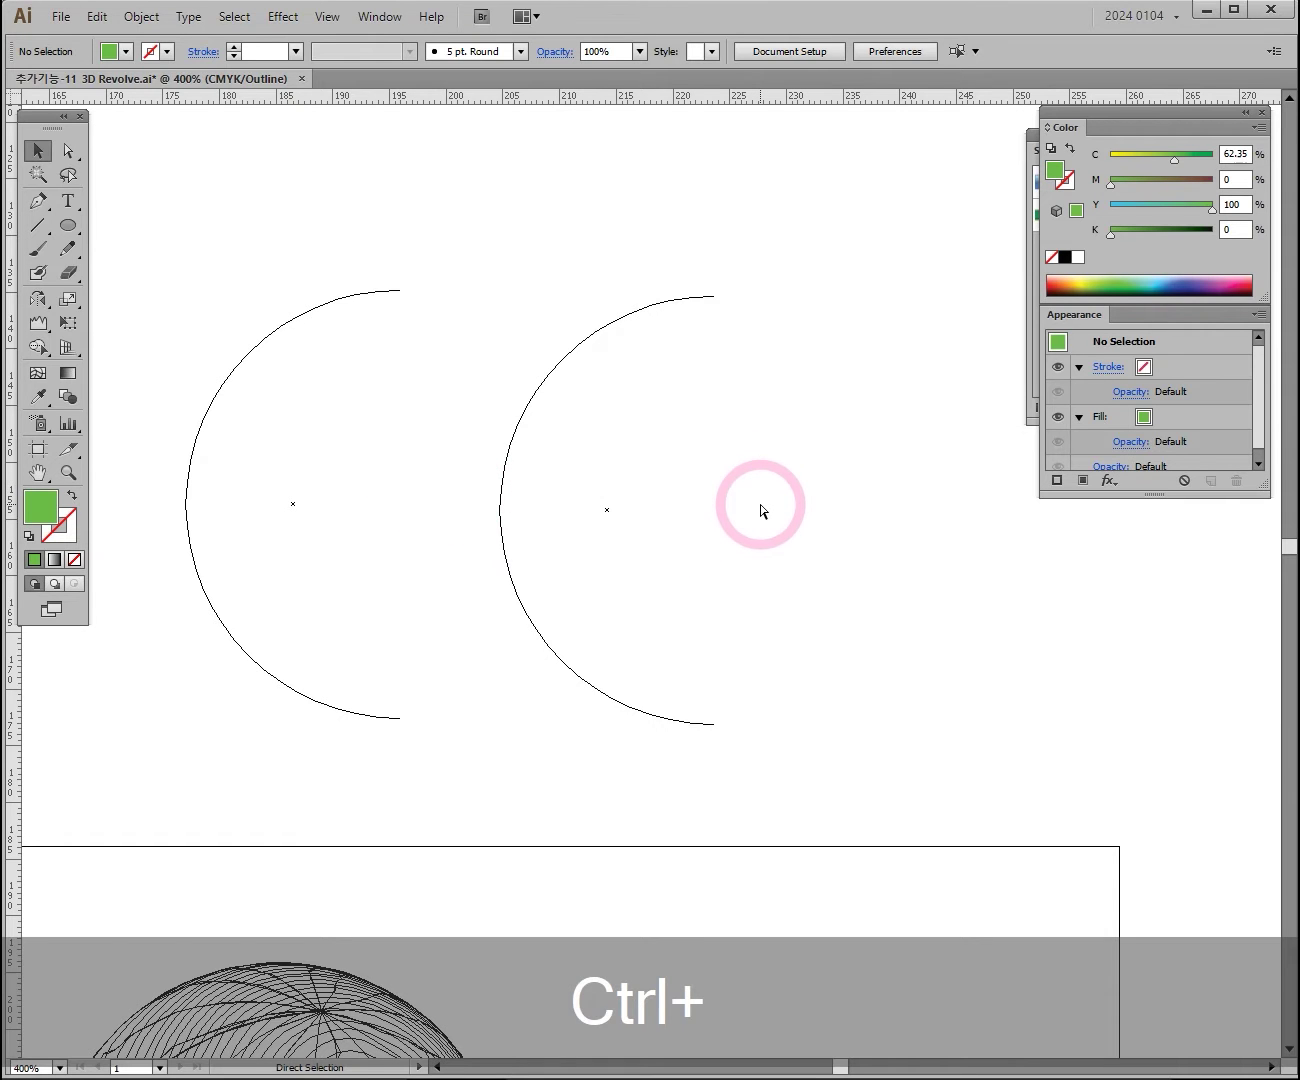
key("ctrl+z")
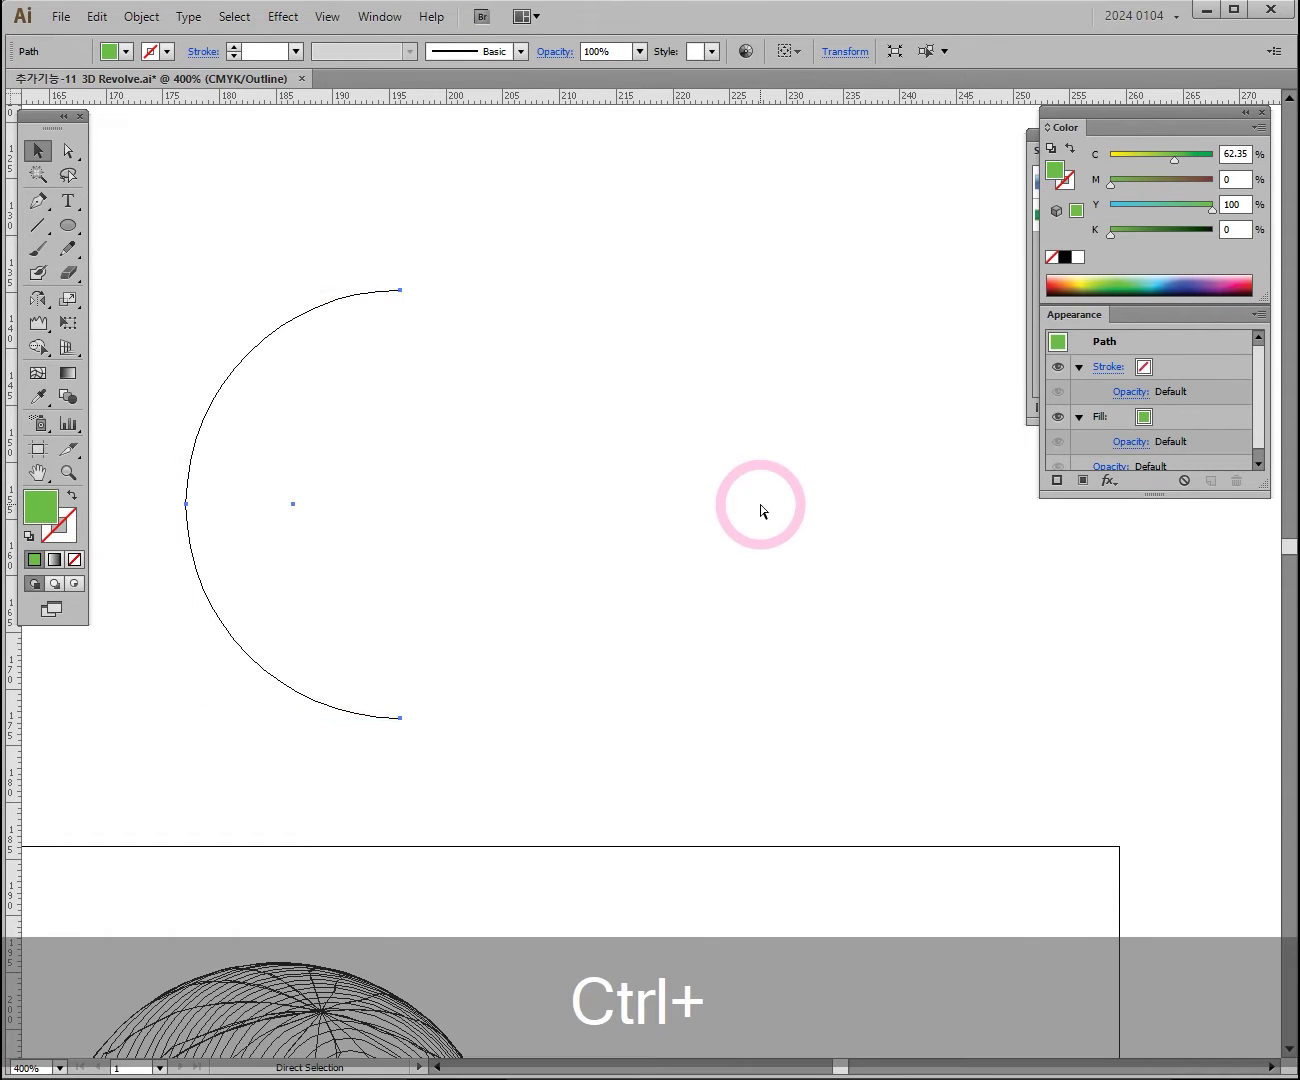
key("ctrl+y")
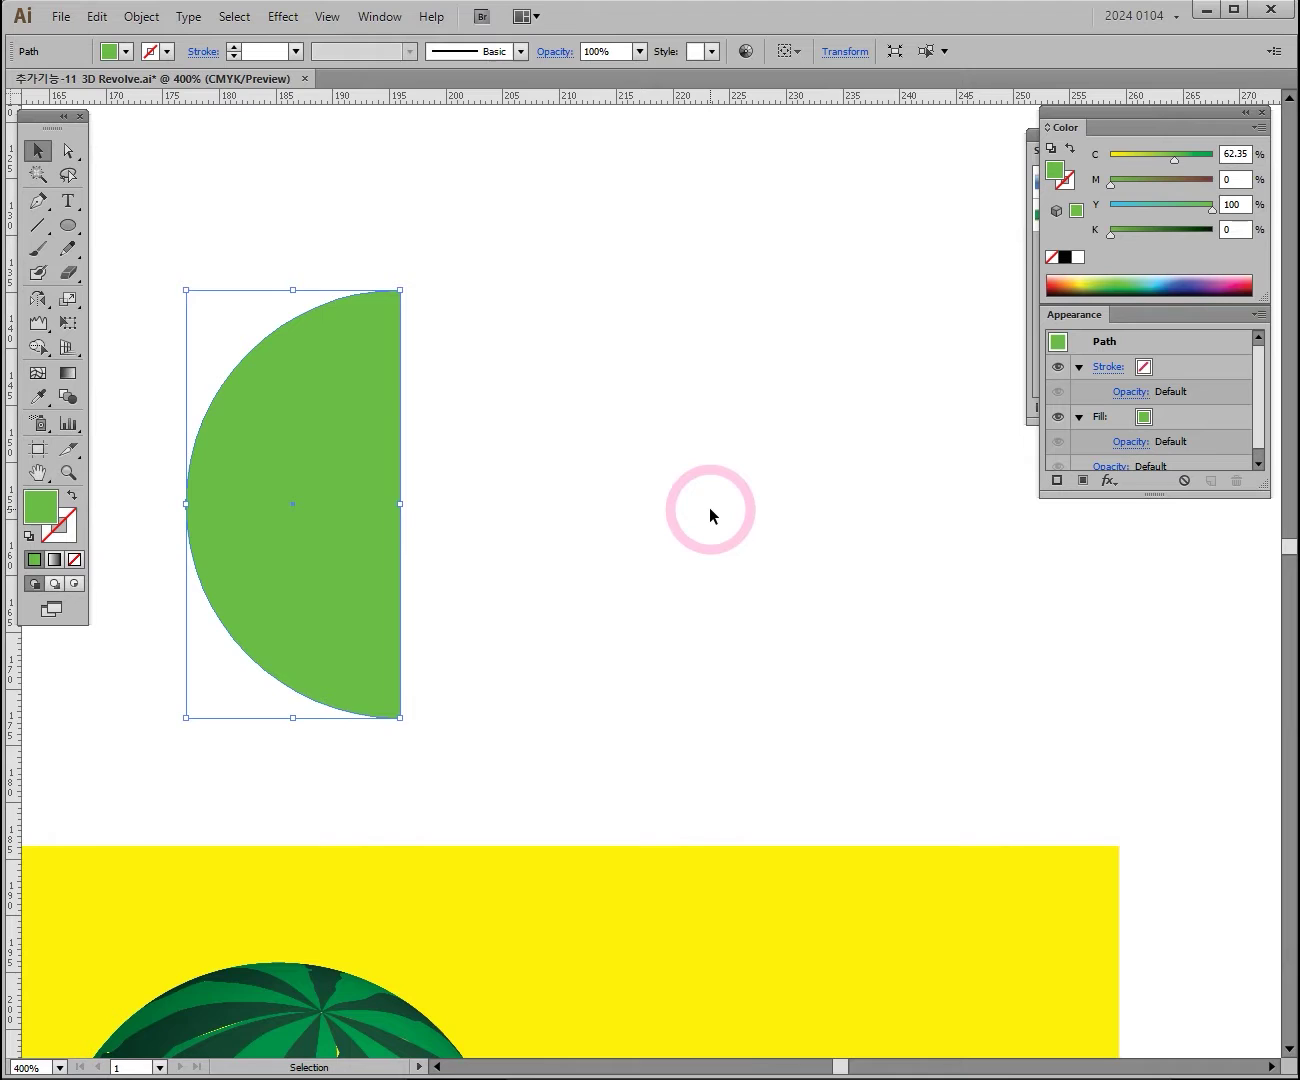
left_click_drag(633, 511, 746, 510)
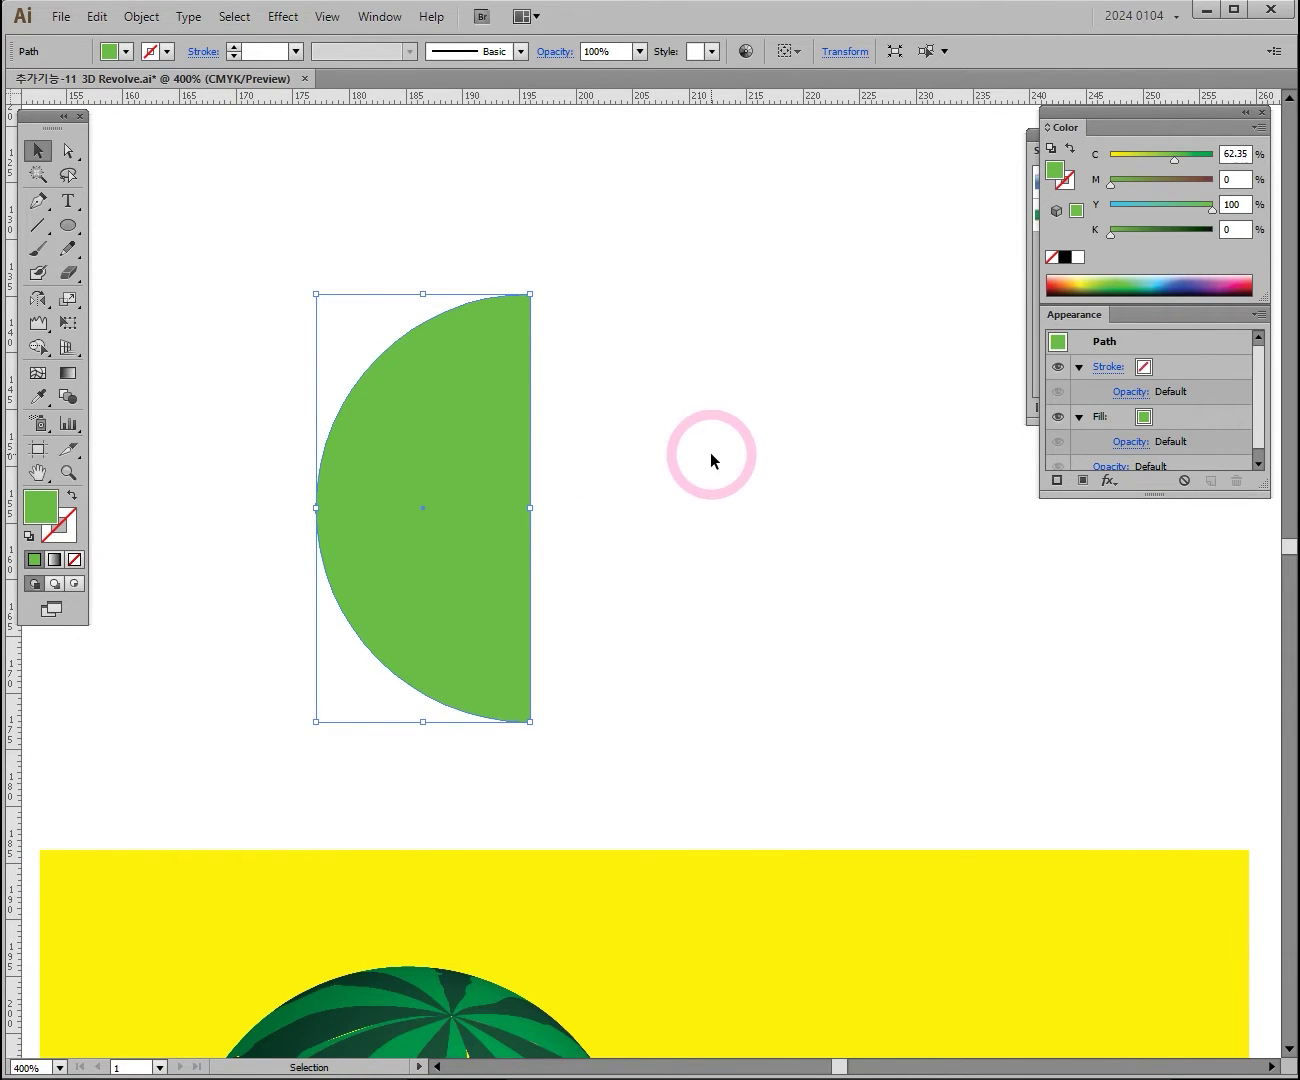
key("ctrl+y")
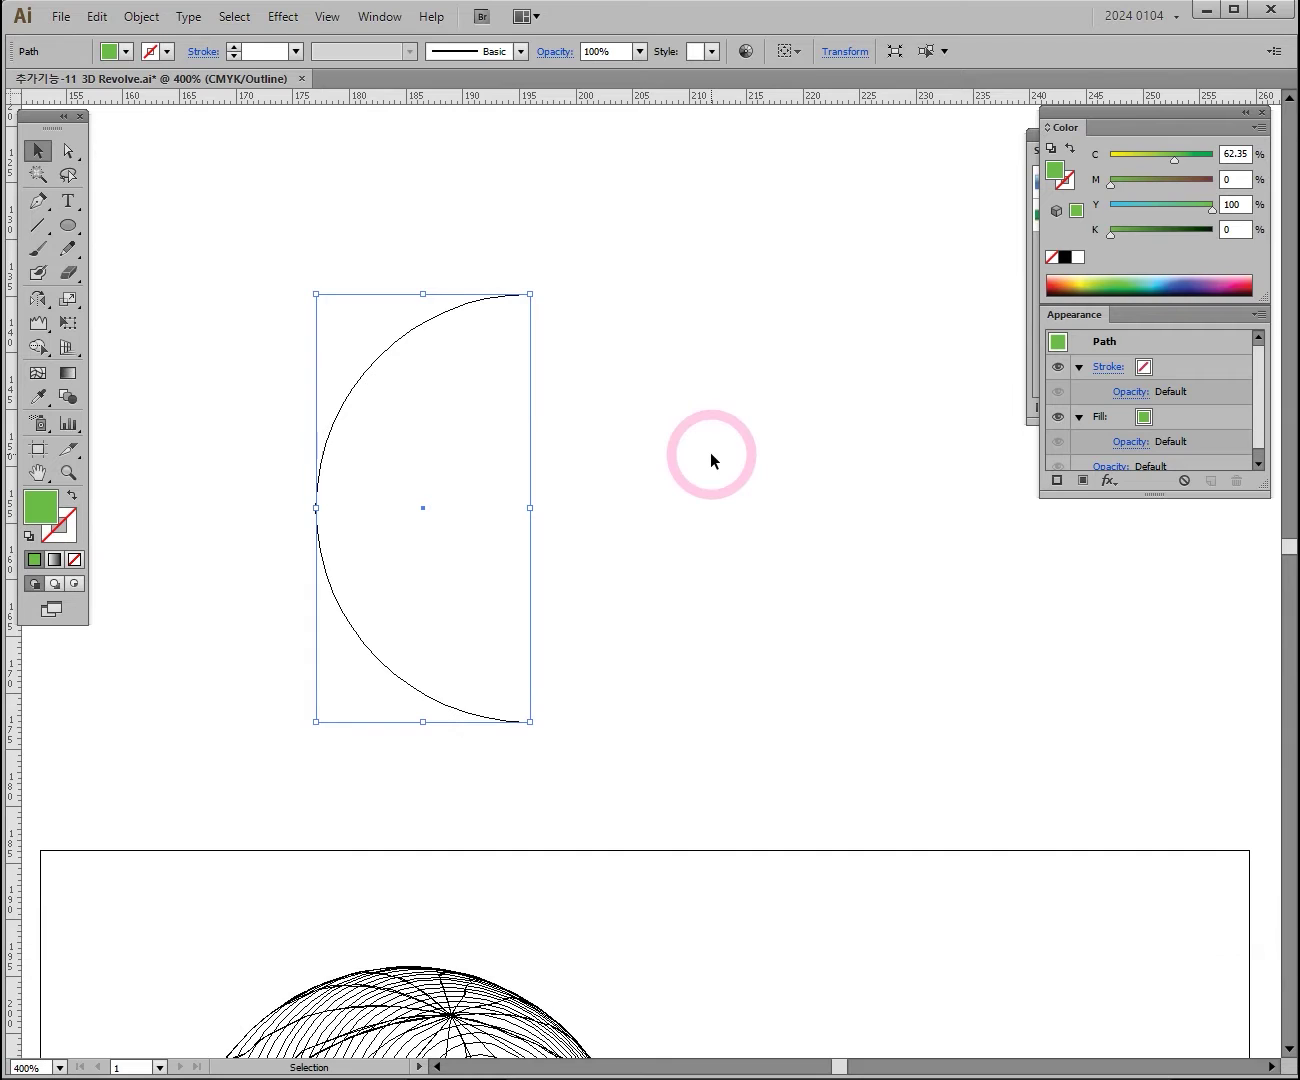
key("ctrl+y")
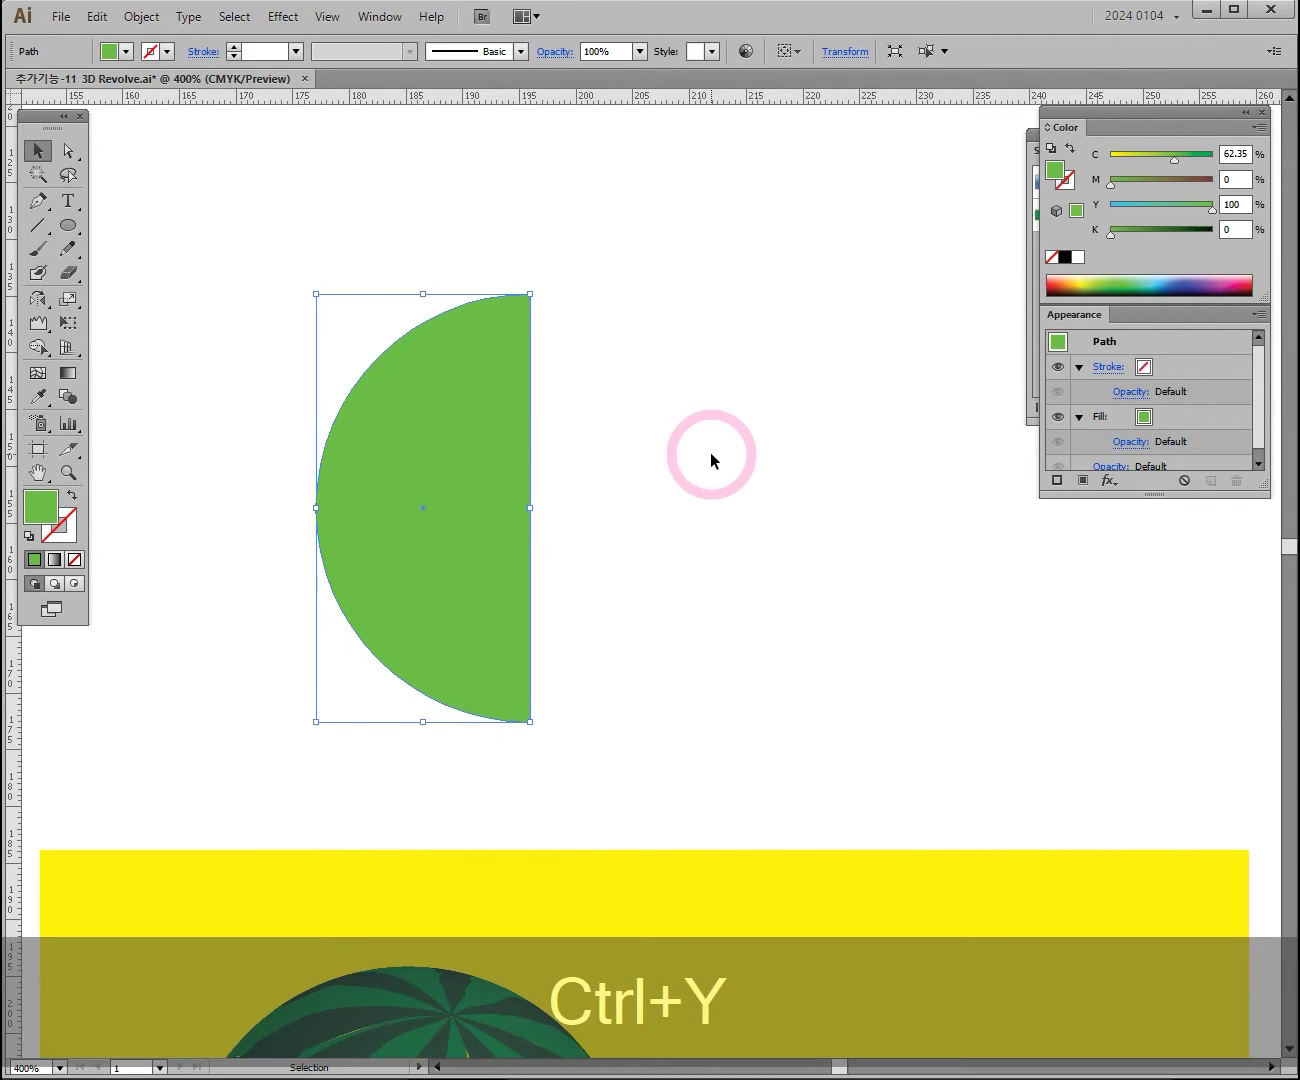
Duplicate the half-circle to its right and join the copy's two end anchor points into a closed path
left_click(711, 461)
left_click_drag(349, 444, 642, 446)
left_click(78, 155)
left_click_drag(80, 160, 145, 157)
left_click_drag(929, 250, 820, 774)
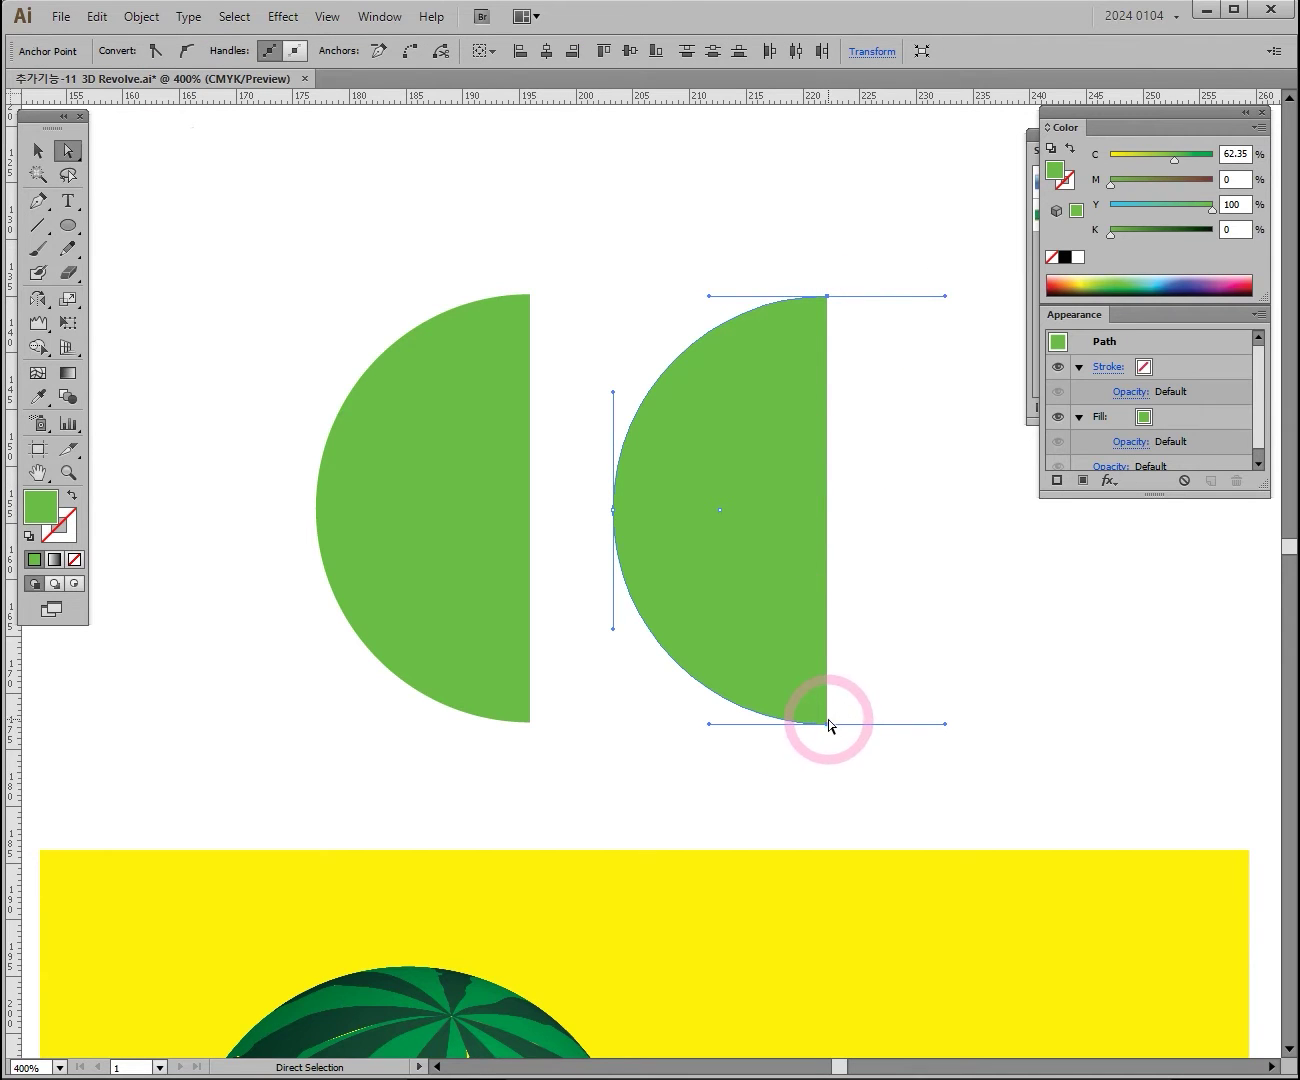
key("ctrl")
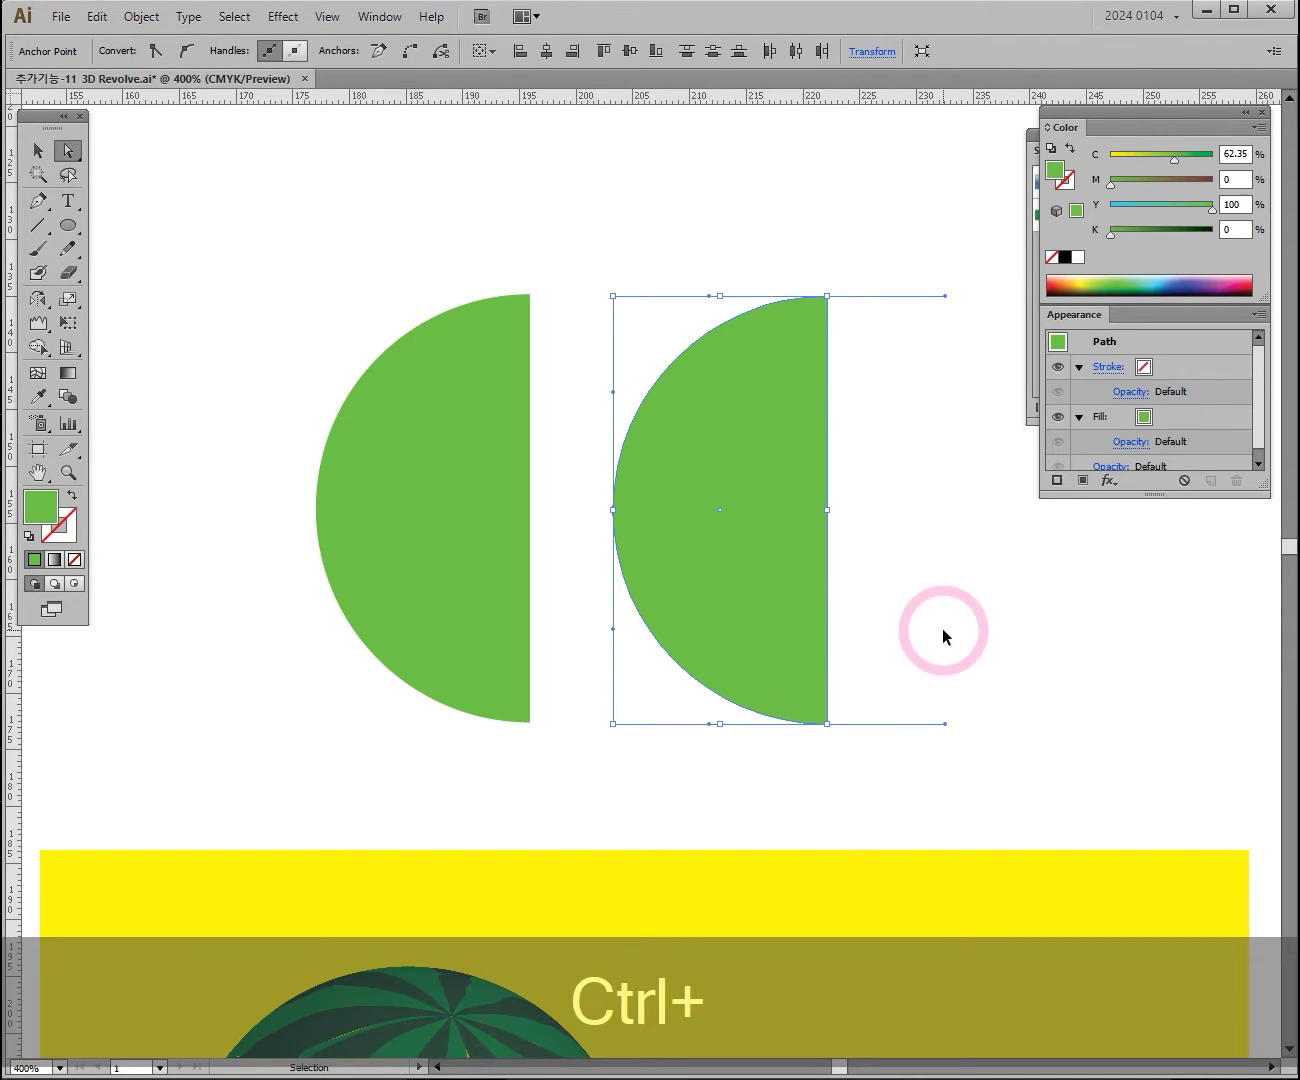
key("ctrl+j")
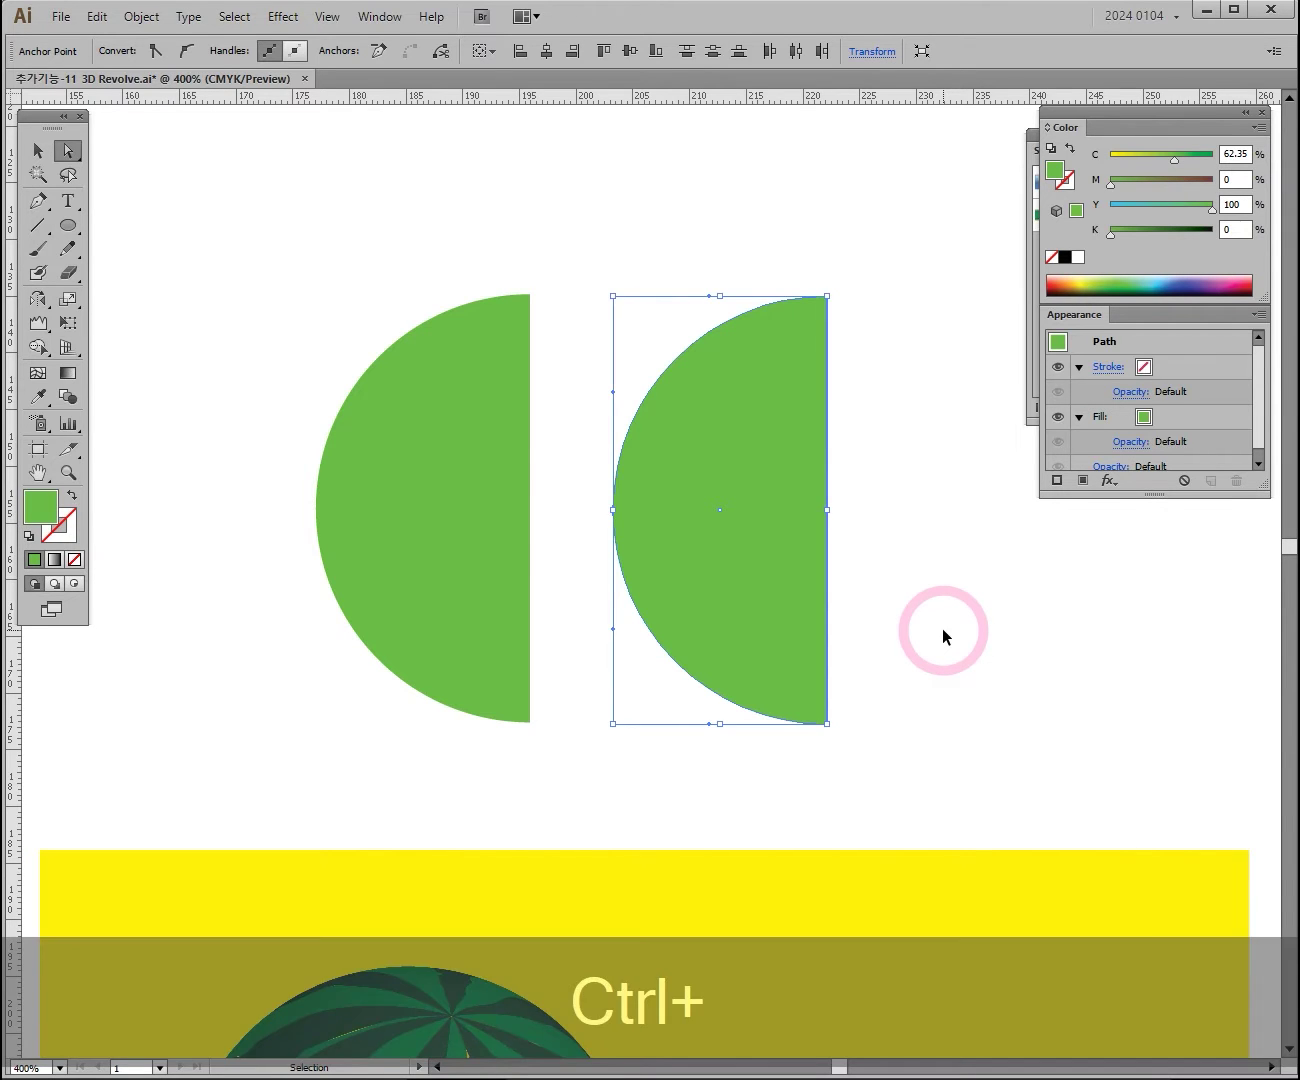
Compare the open original with the joined copy in Outline view and return to Preview display
key("ctrl+y")
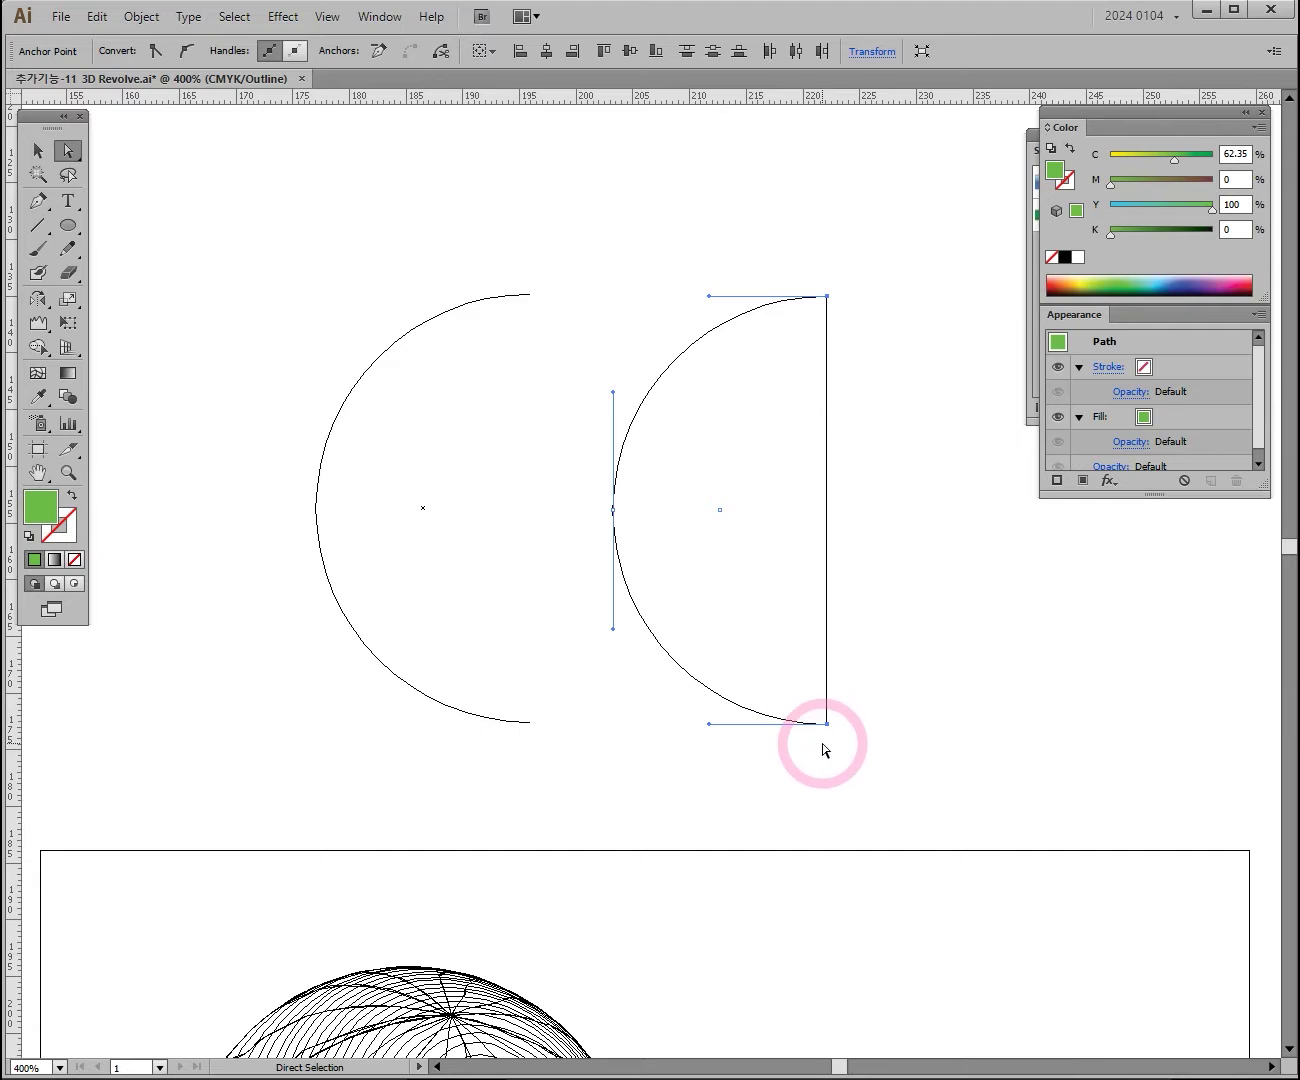
left_click(37, 150)
left_click(406, 212)
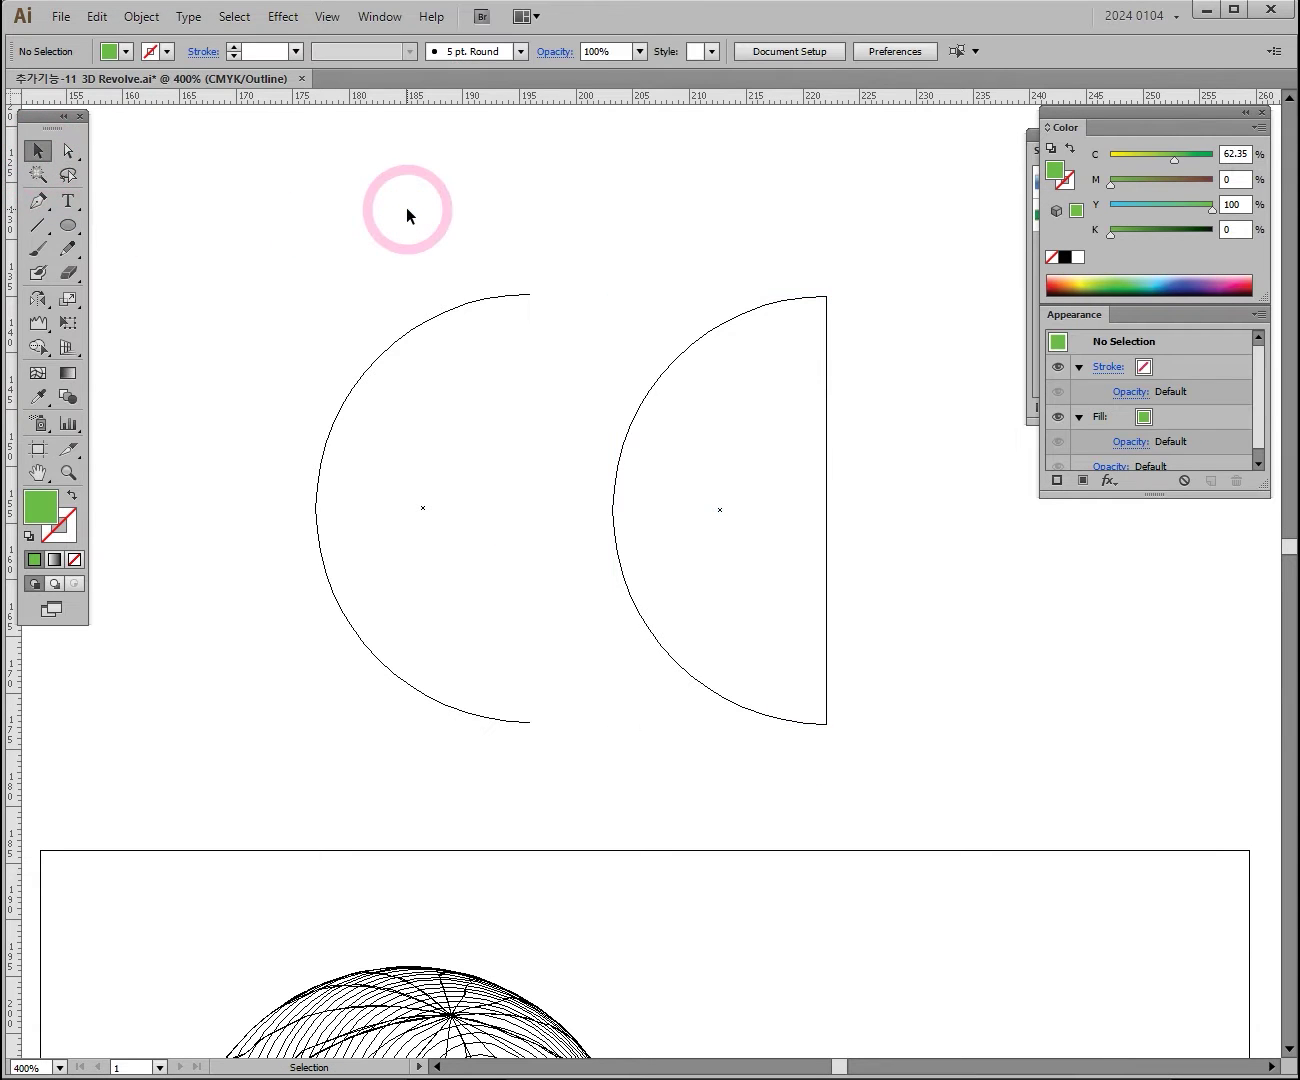
key("ctrl+y")
Delete the original open half-circle and move the closed copy into its place
left_click(435, 525)
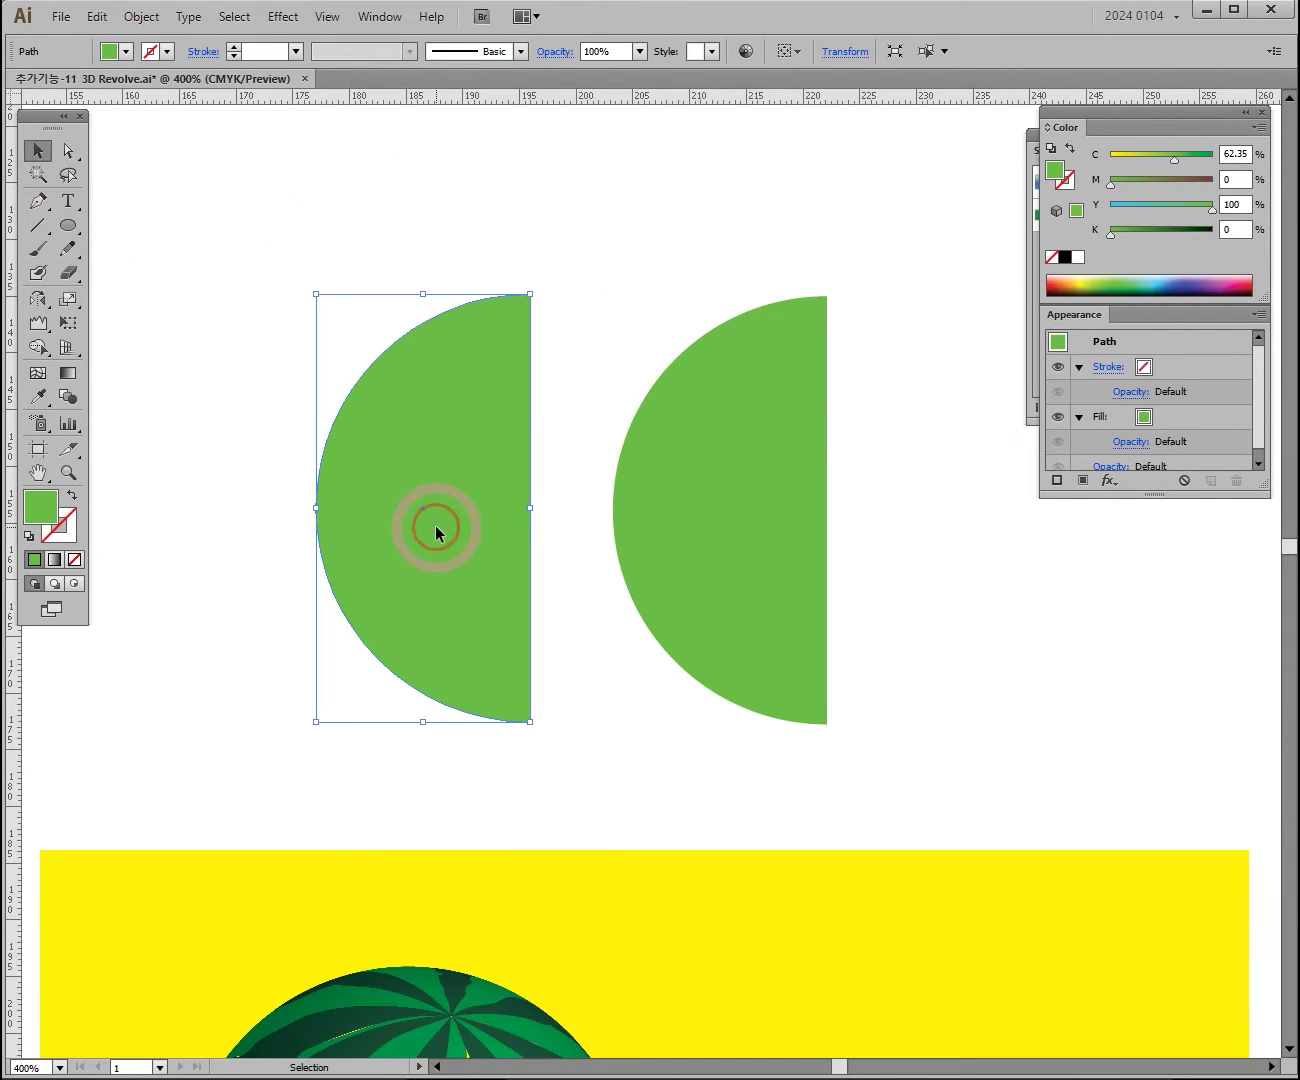
left_click_drag(357, 187, 555, 540)
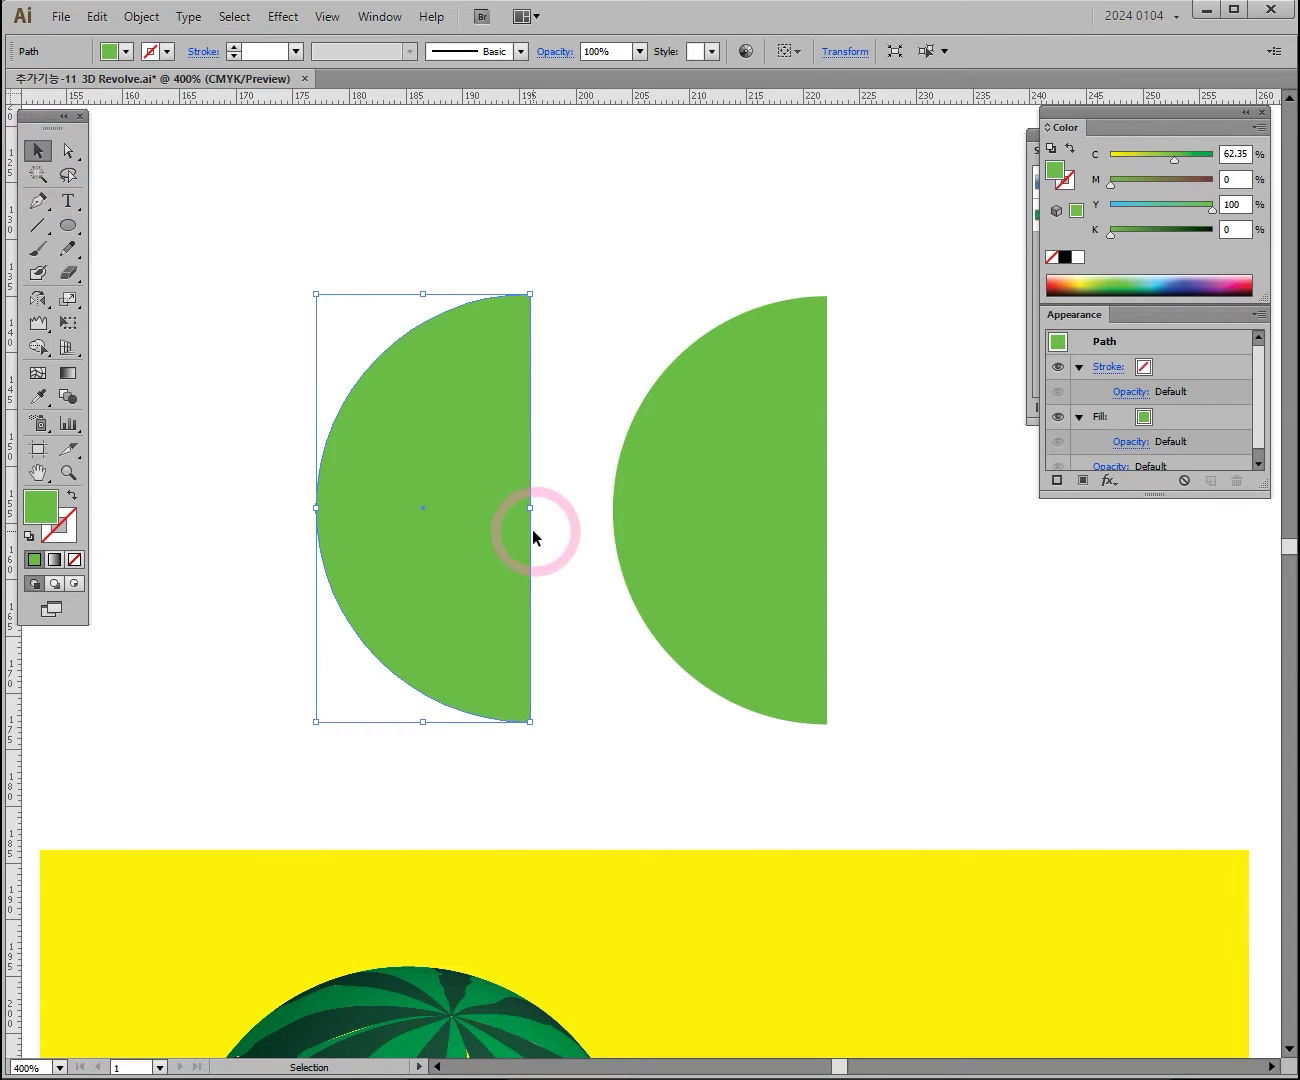
key("Delete")
left_click_drag(697, 439, 355, 407)
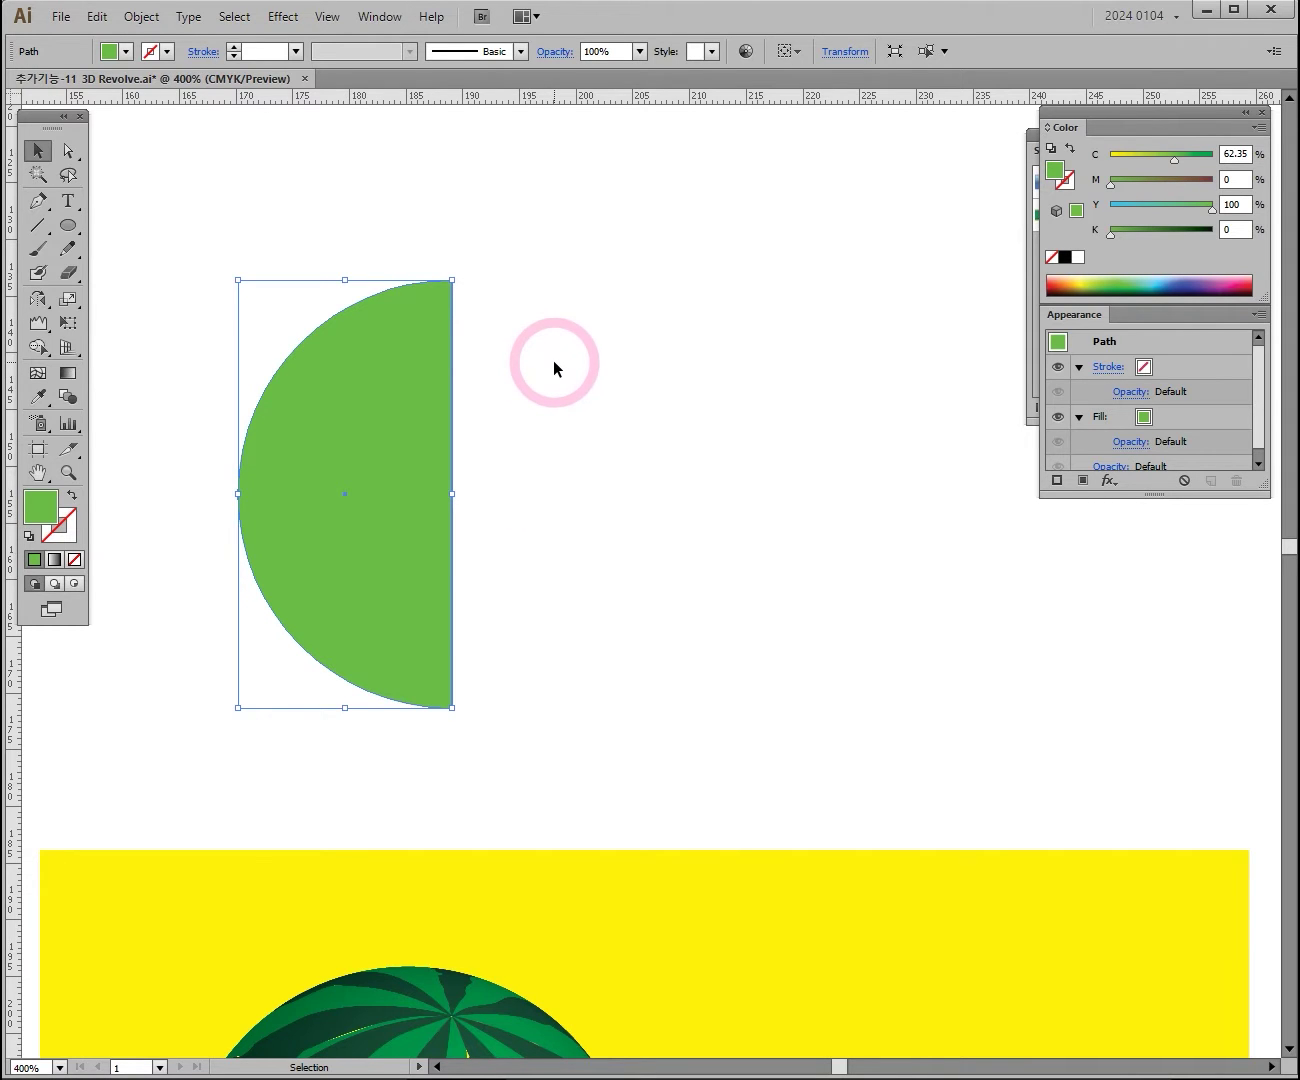
Start the 3D Revolve effect on the closed half-circle with Preview turned on
left_click(282, 17)
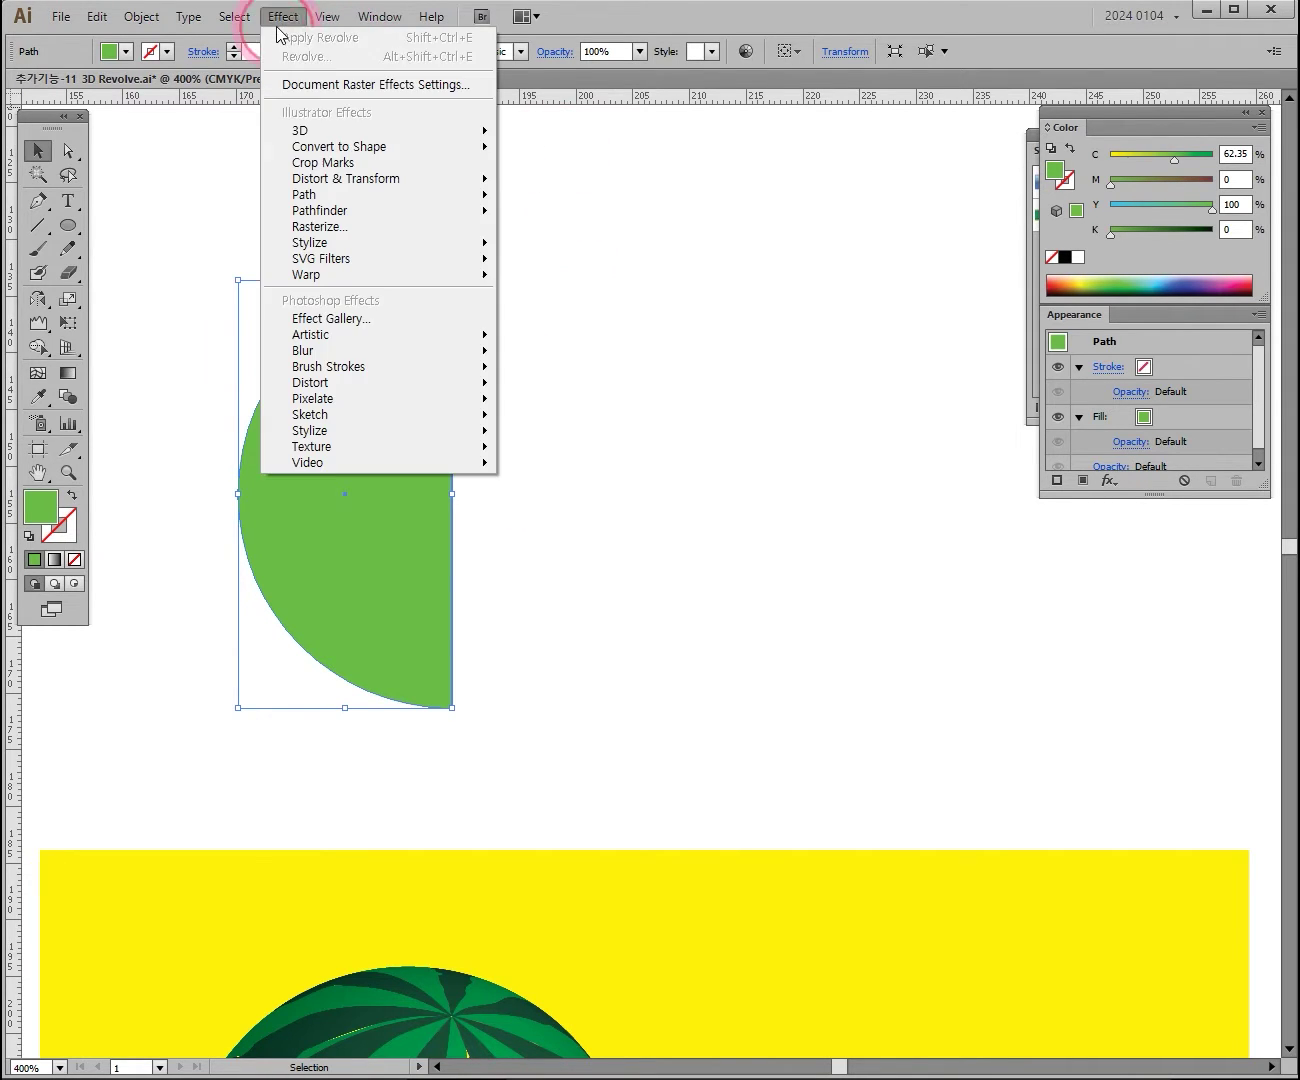
mouse_move(300, 132)
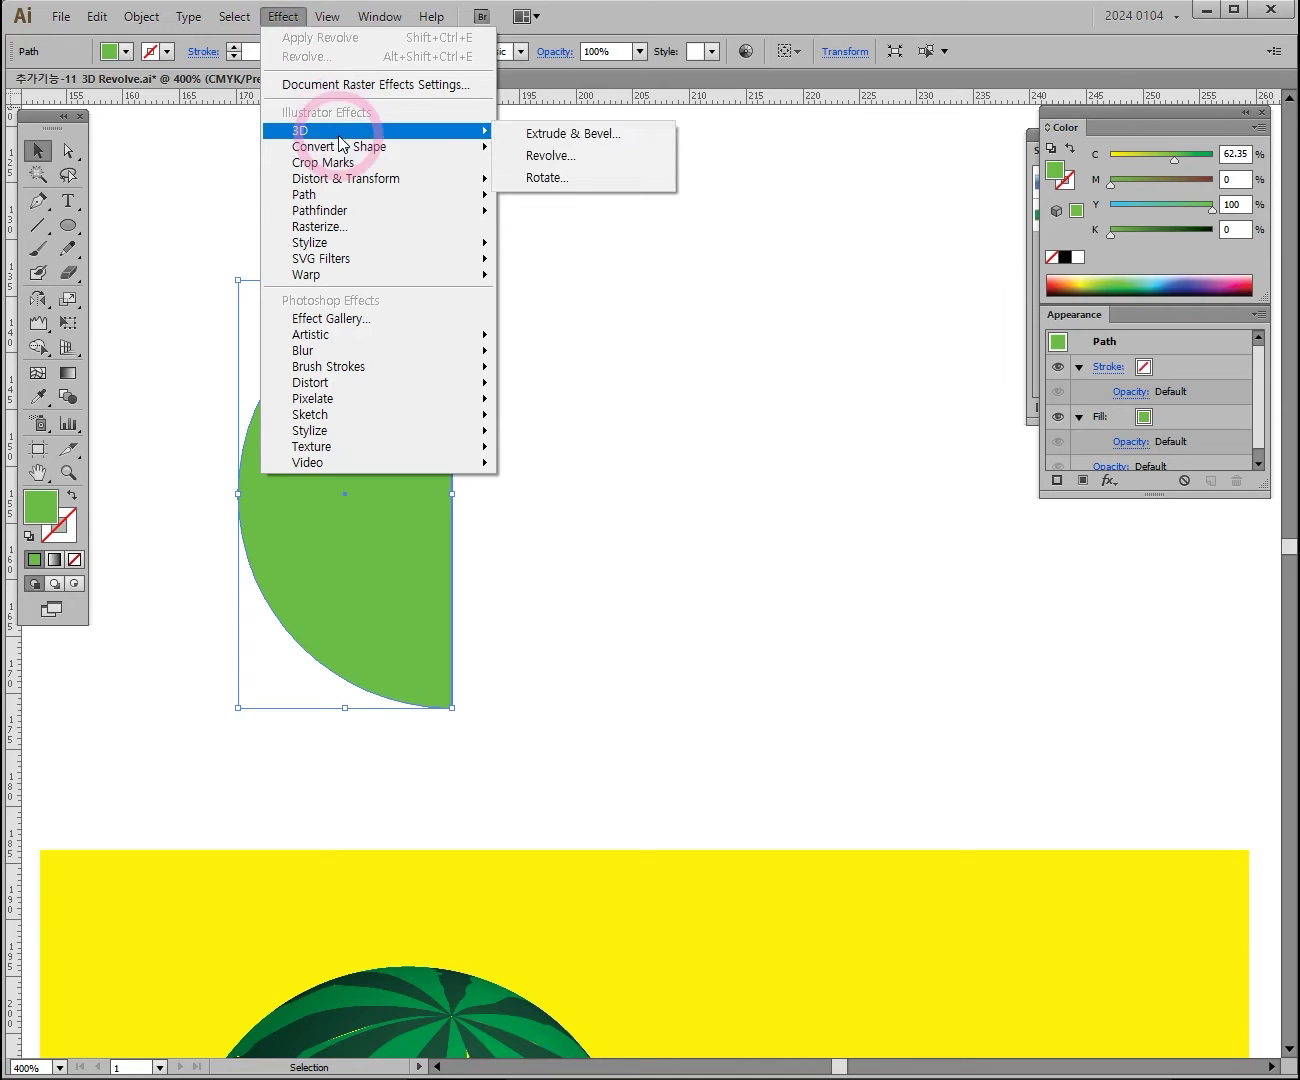
left_click(563, 157)
left_click_drag(223, 275, 959, 334)
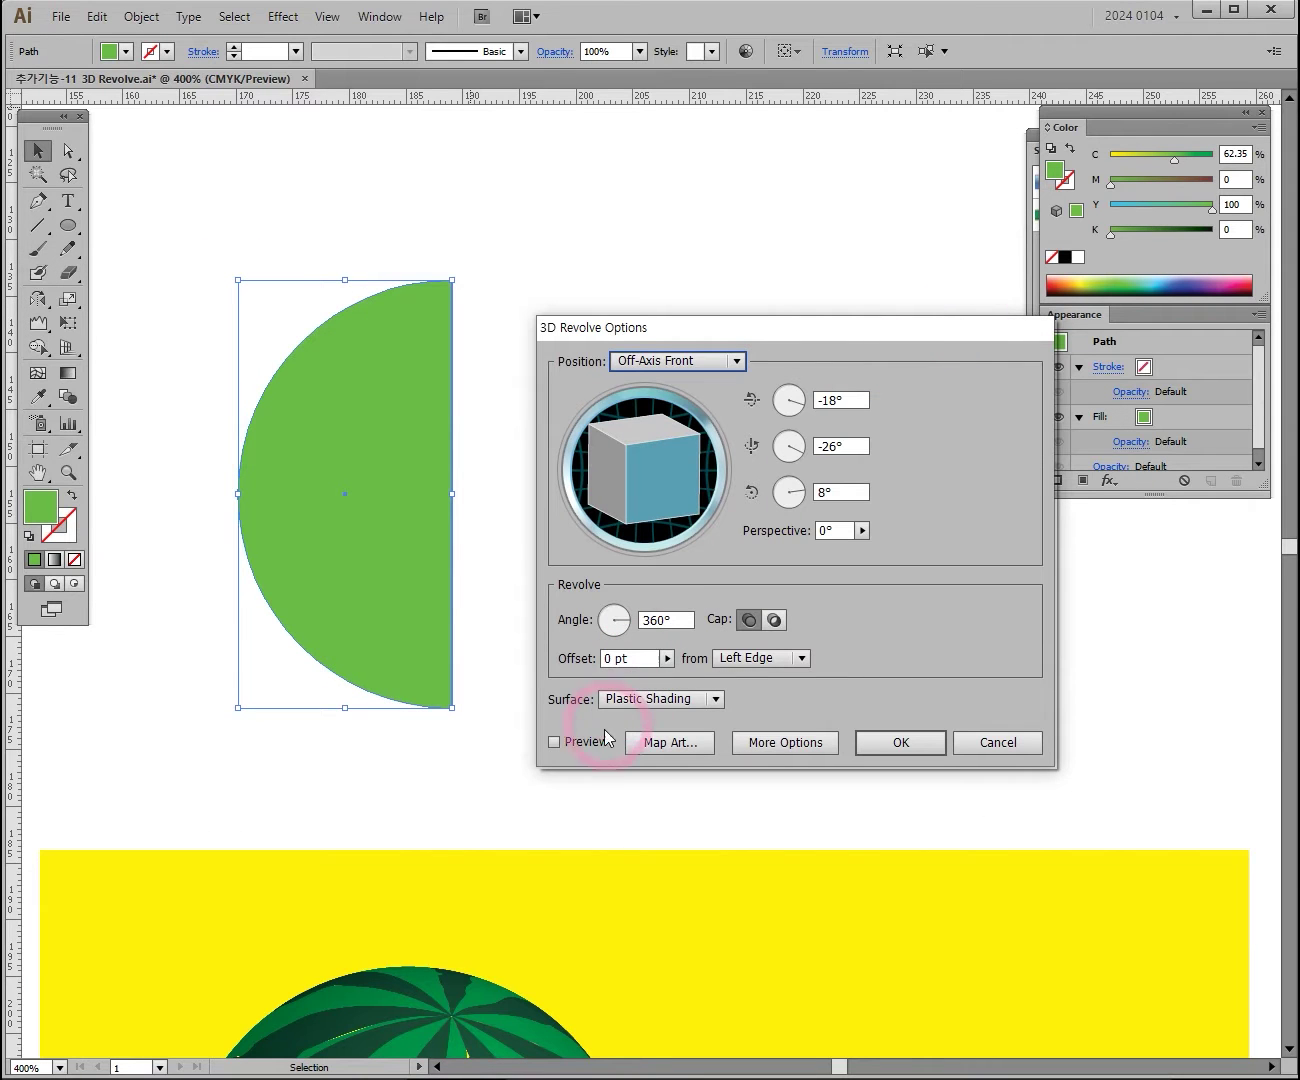
left_click(555, 742)
left_click_drag(720, 325, 747, 289)
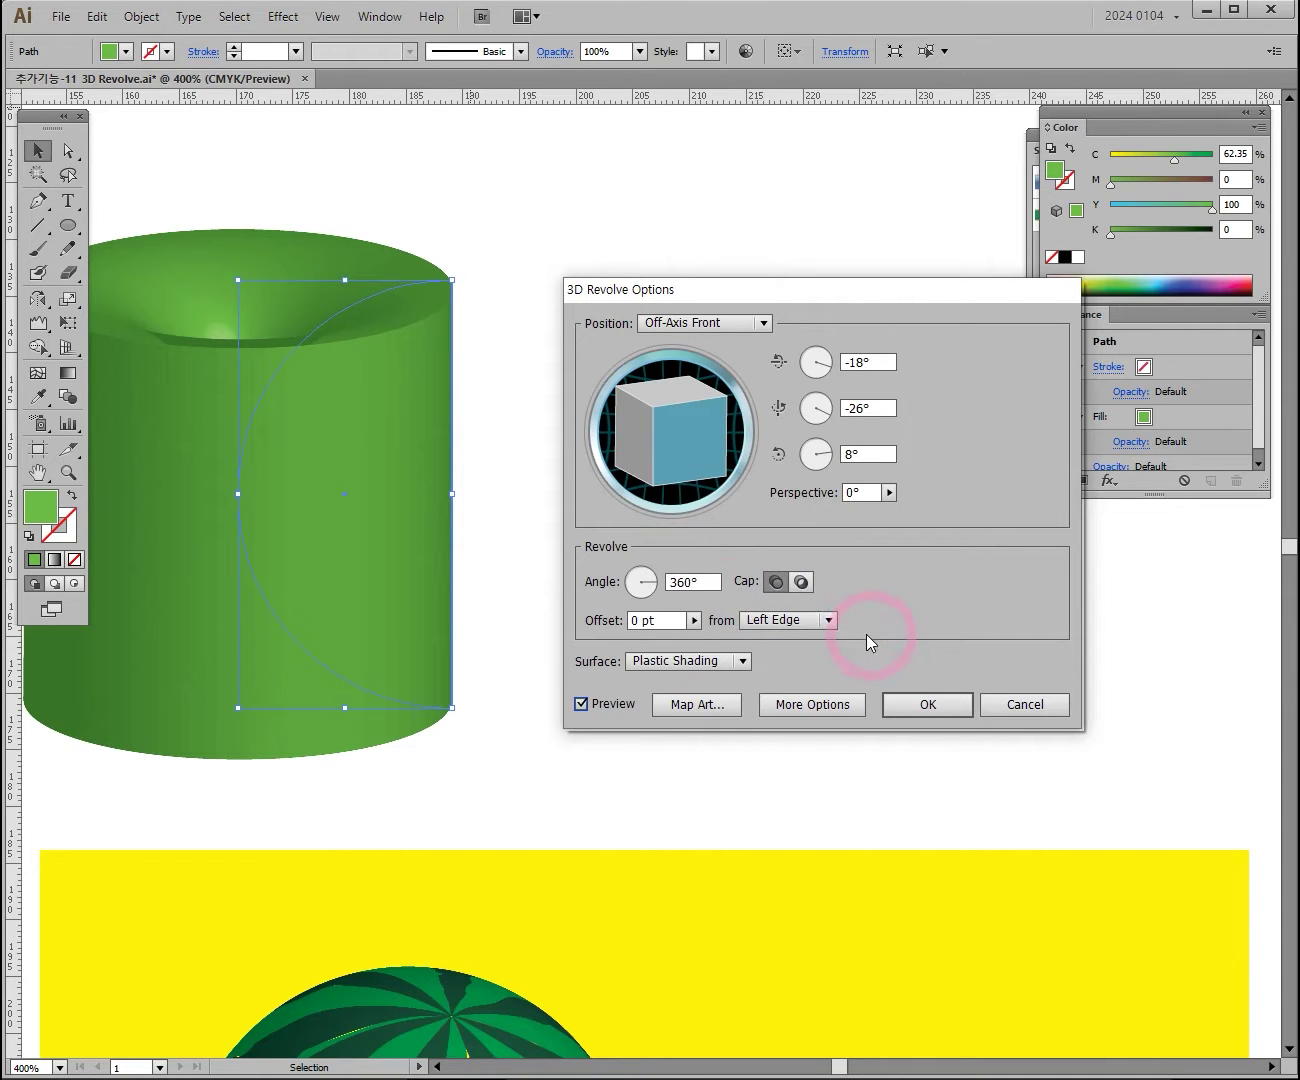
Try revolving the half-circle from its Right Edge and cancel the effect
left_click(828, 620)
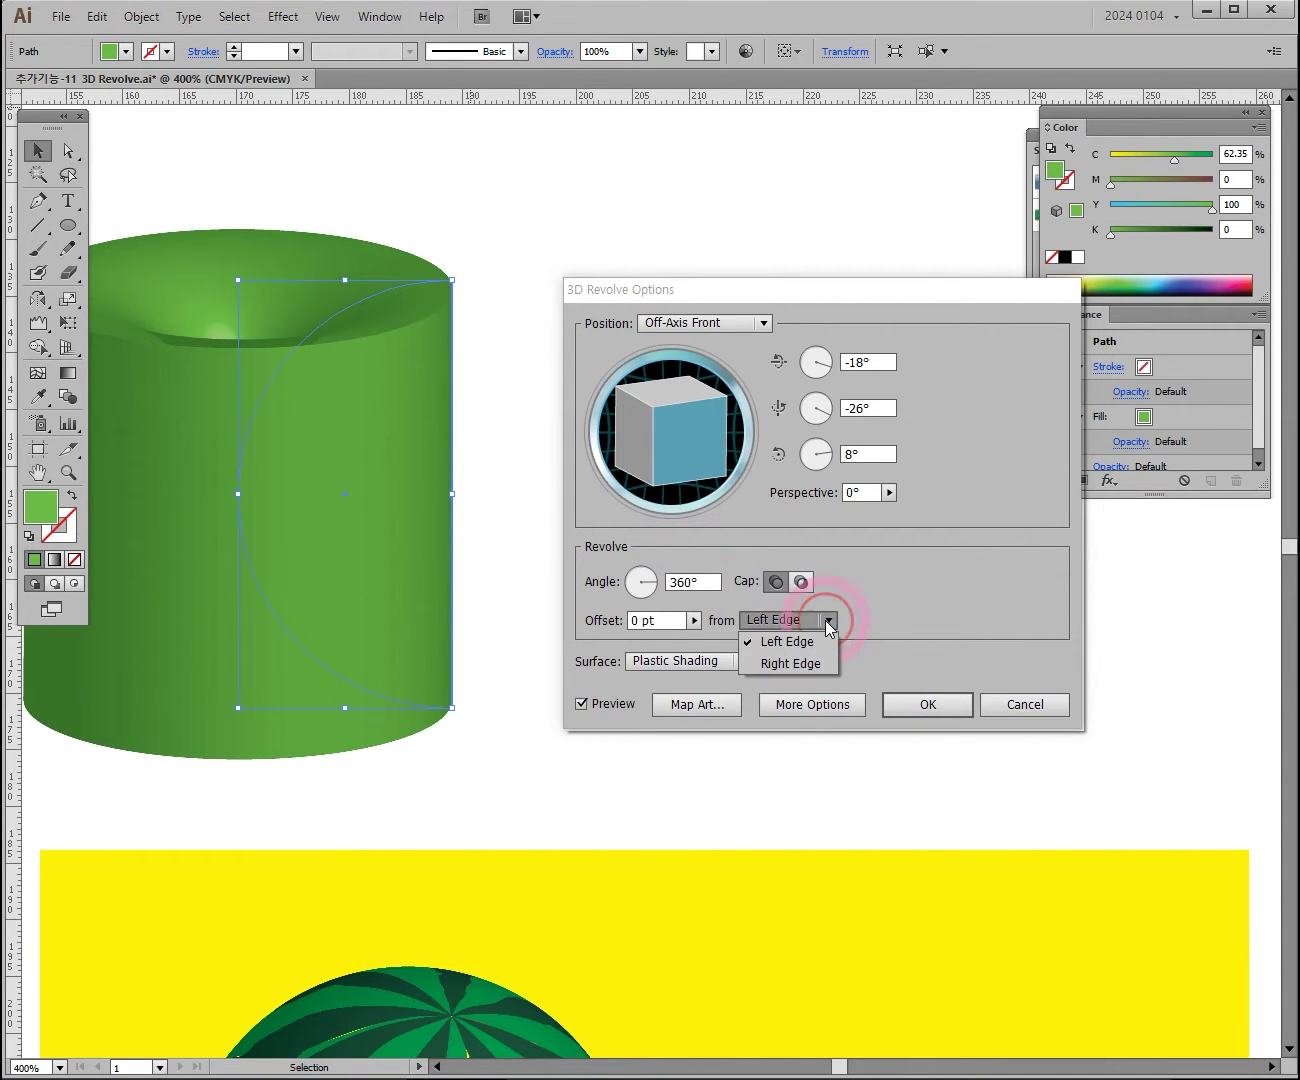
left_click(783, 669)
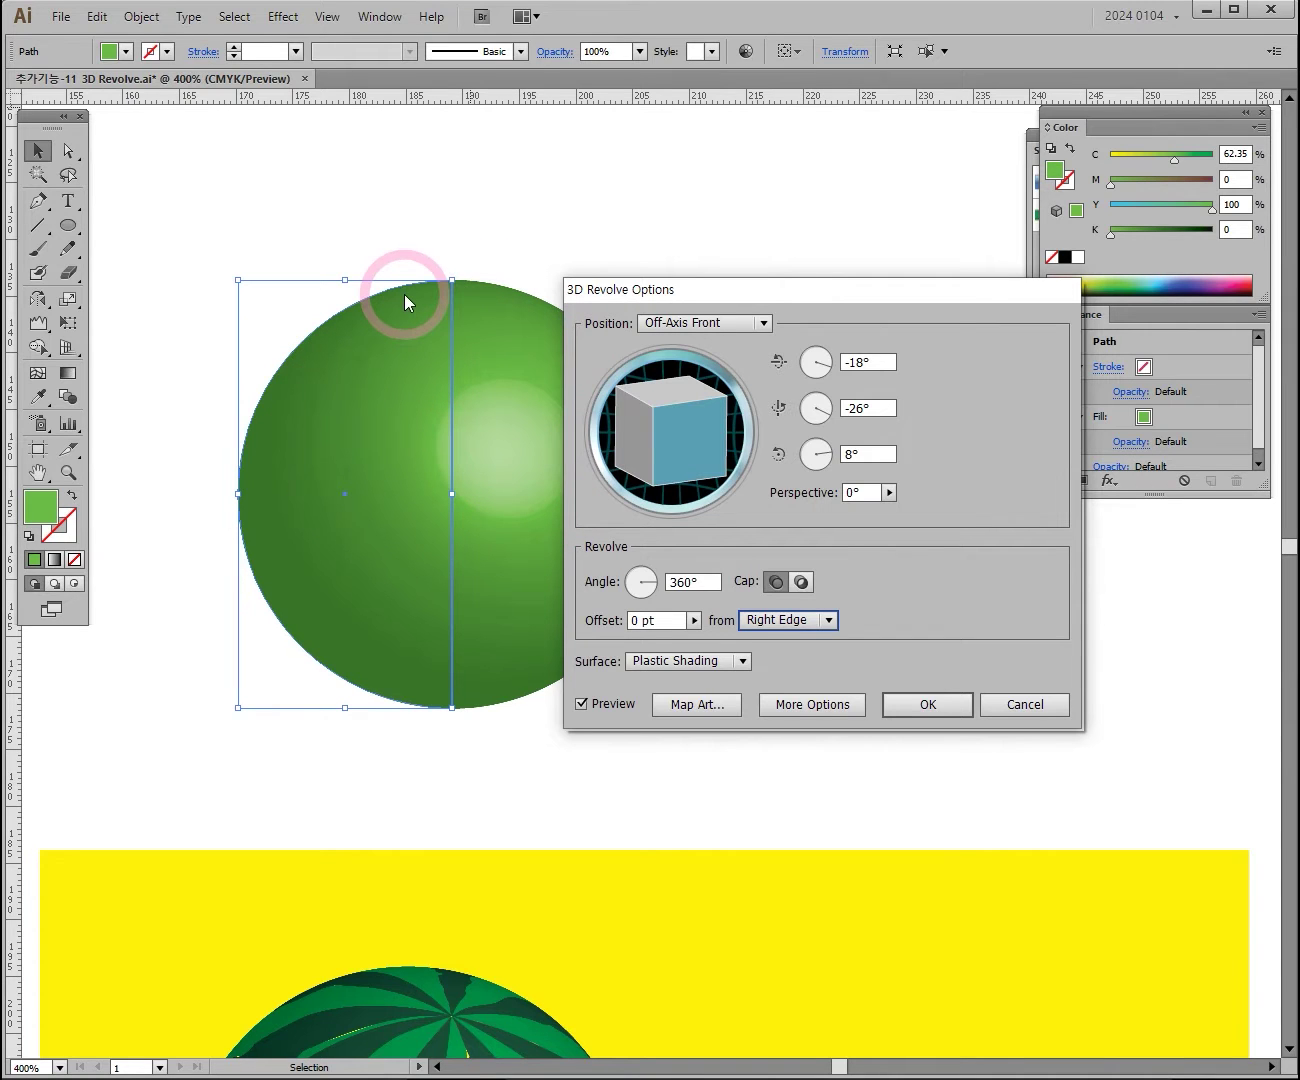
left_click_drag(730, 295, 904, 298)
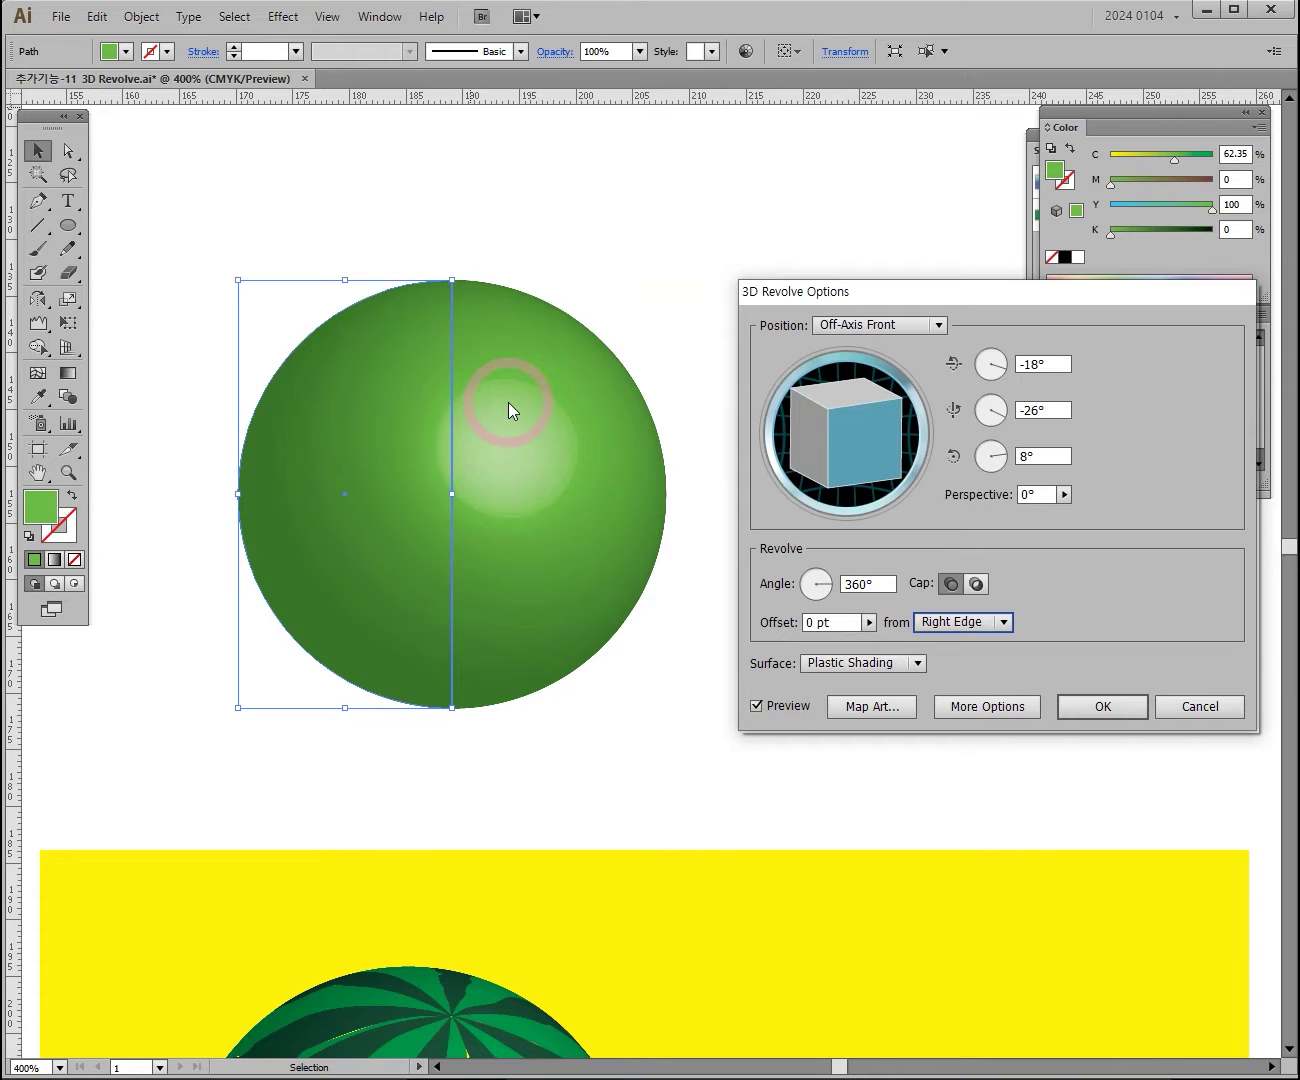
left_click(1201, 713)
Move the closed half-circle onto the right side of the annotated 3D Revolve Options reference image
key("ctrl+alt+space")
left_click(387, 695)
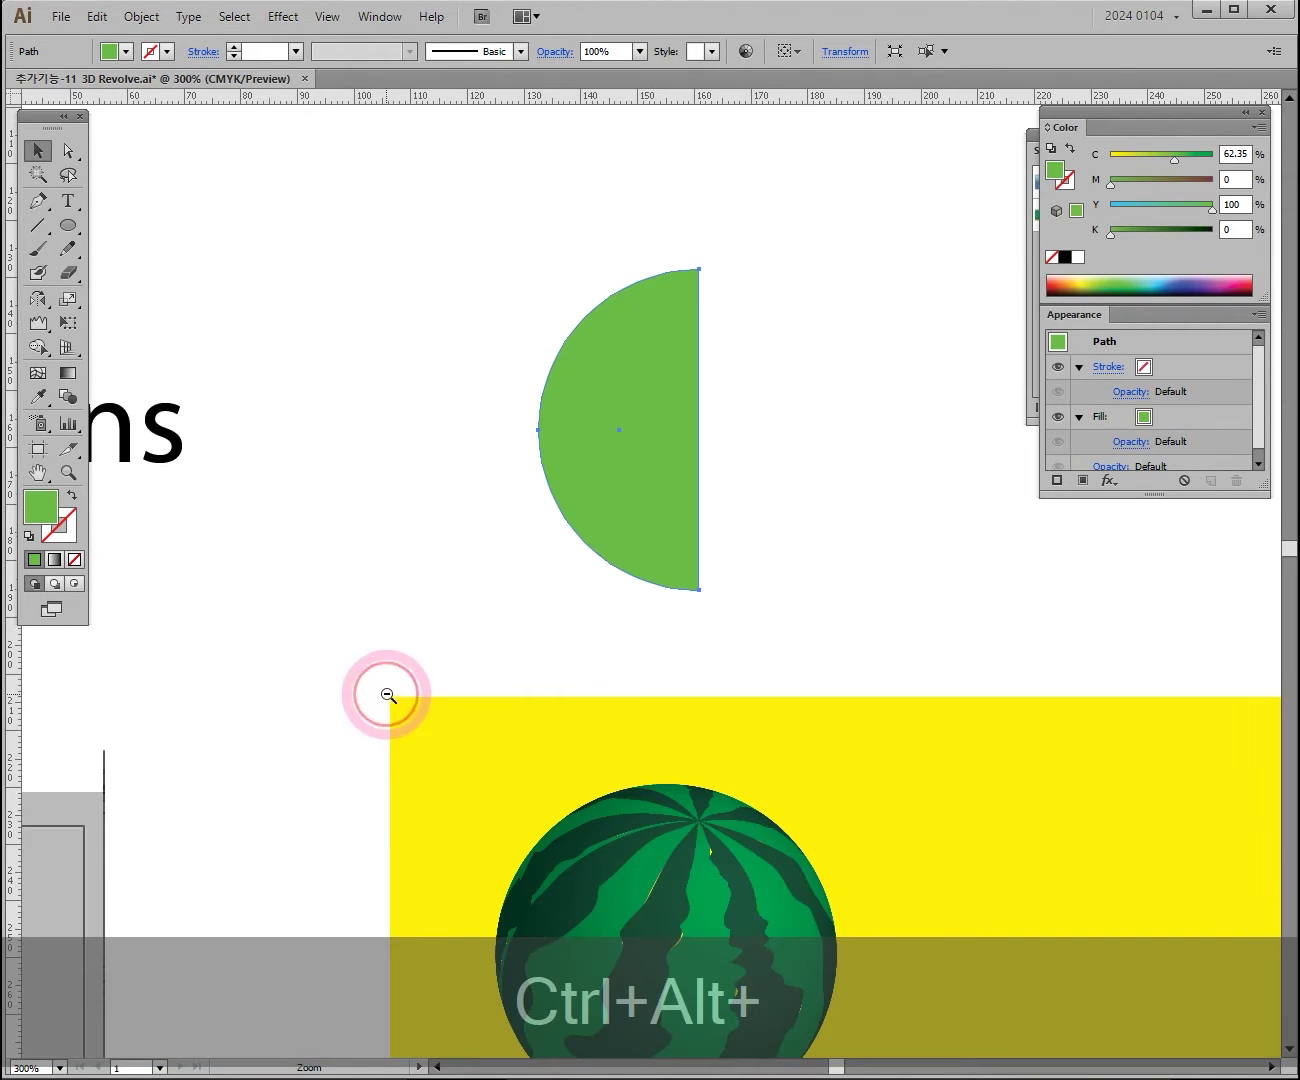
left_click(508, 711)
left_click(571, 711)
left_click_drag(571, 711, 598, 466)
left_click_drag(833, 192, 538, 527)
key("ctrl+space")
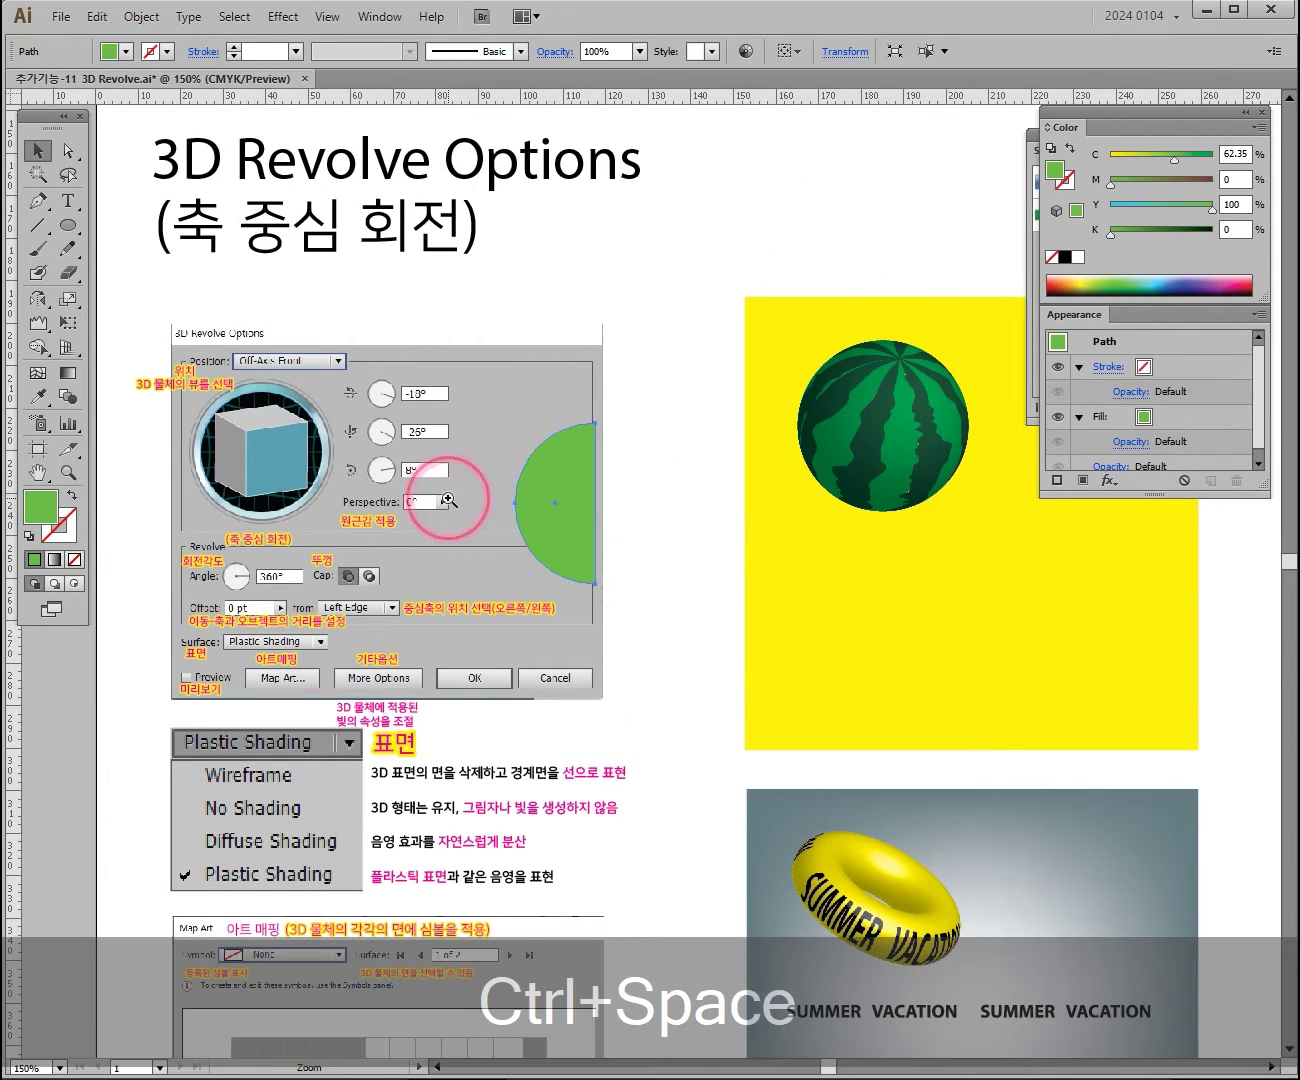
left_click(450, 497)
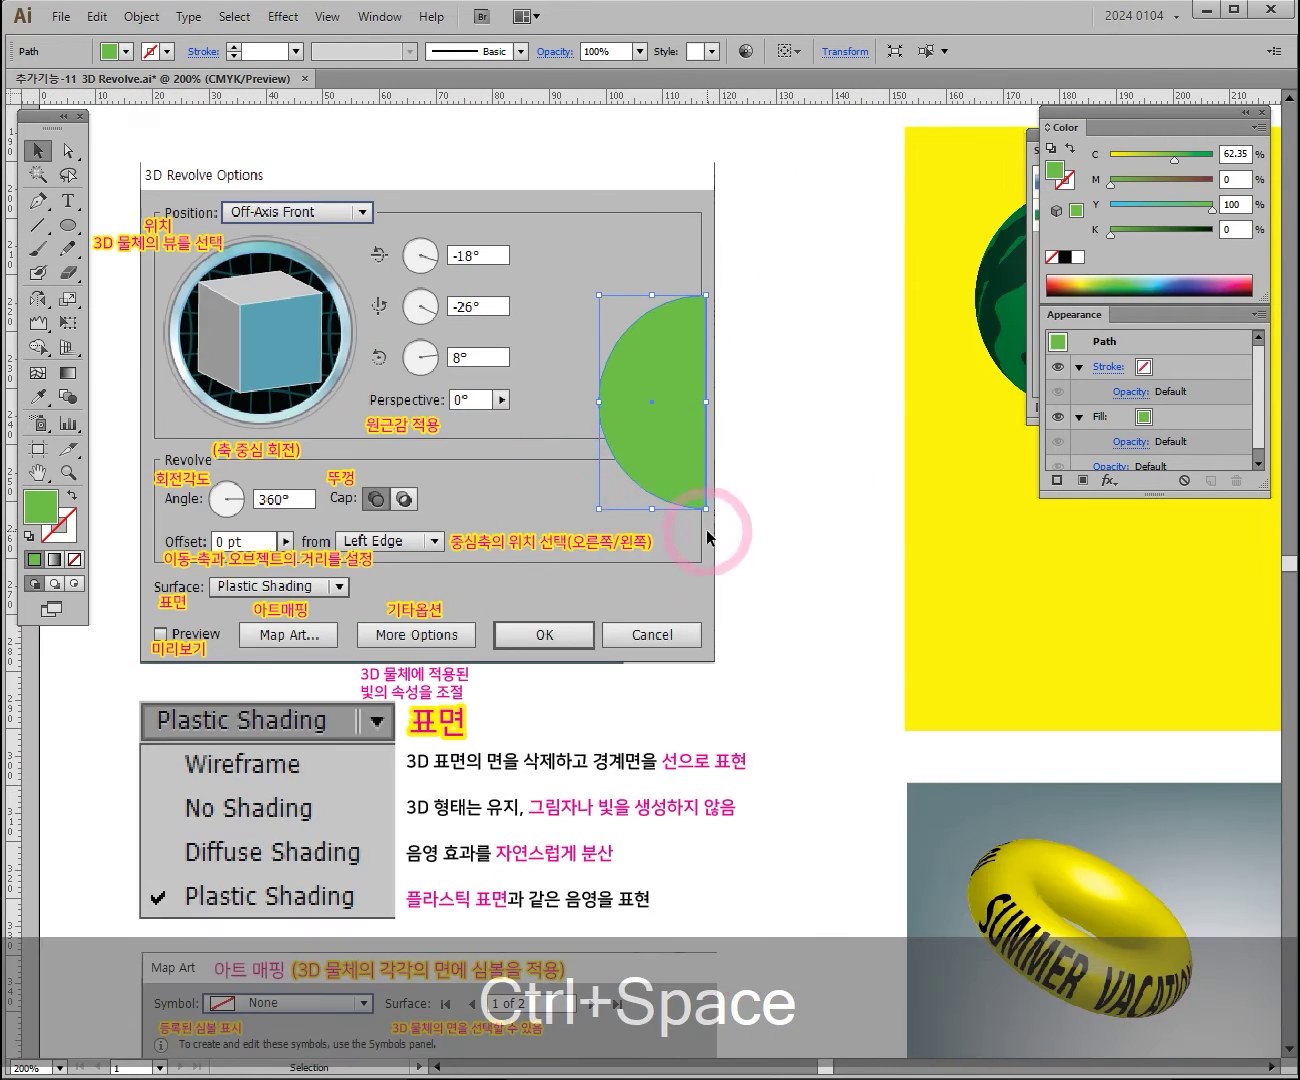
Start 3D Revolve on the closed half-circle with Preview on and revolve it from the Right Edge
left_click(297, 24)
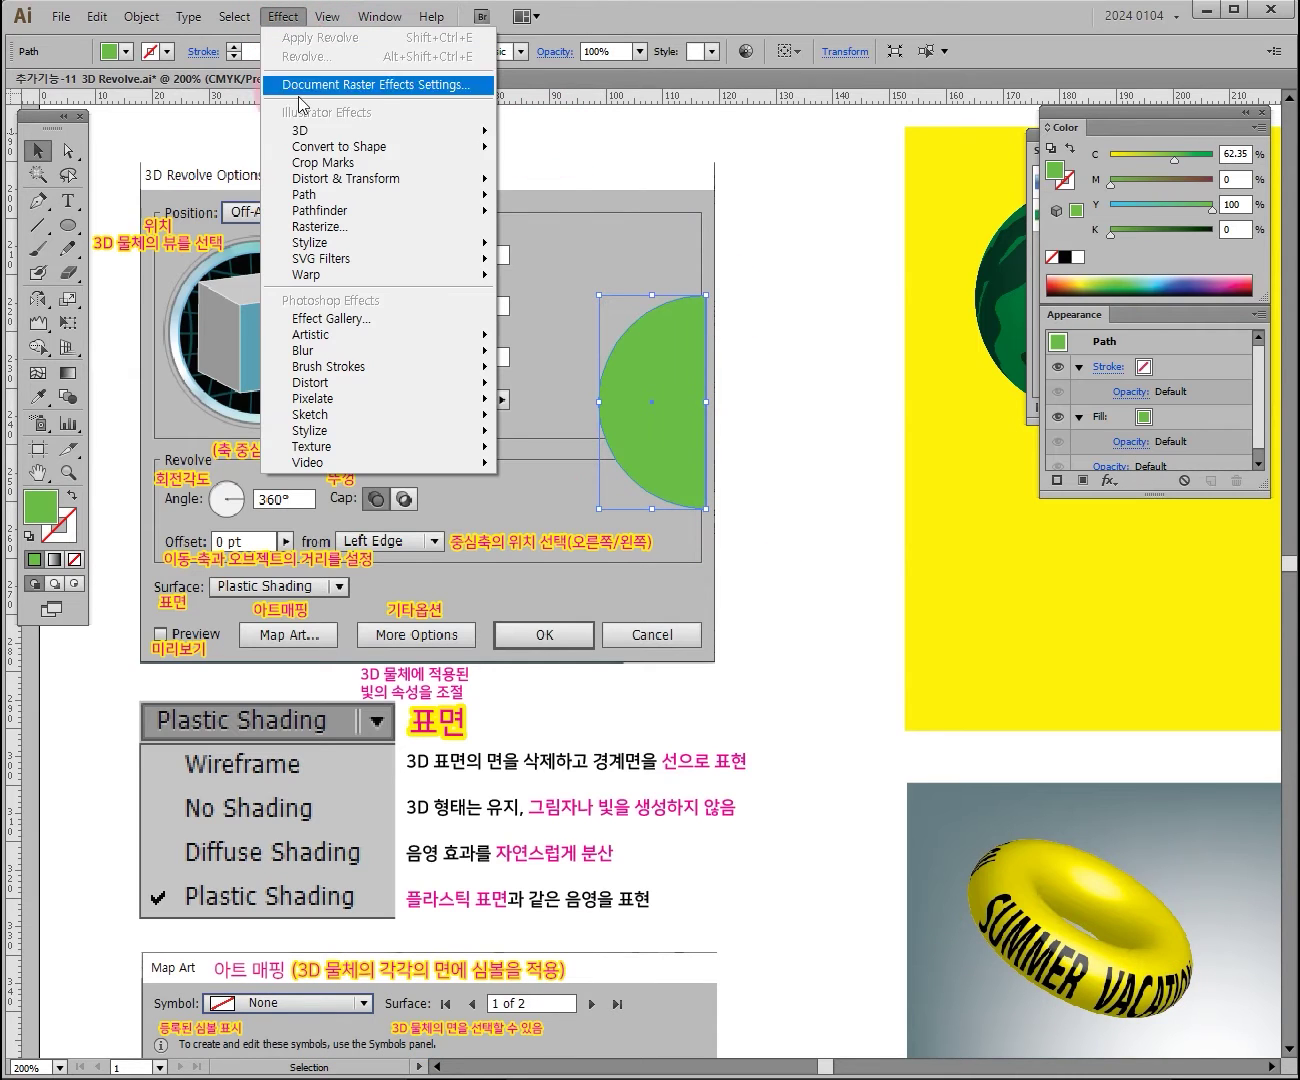
mouse_move(371, 130)
left_click(536, 155)
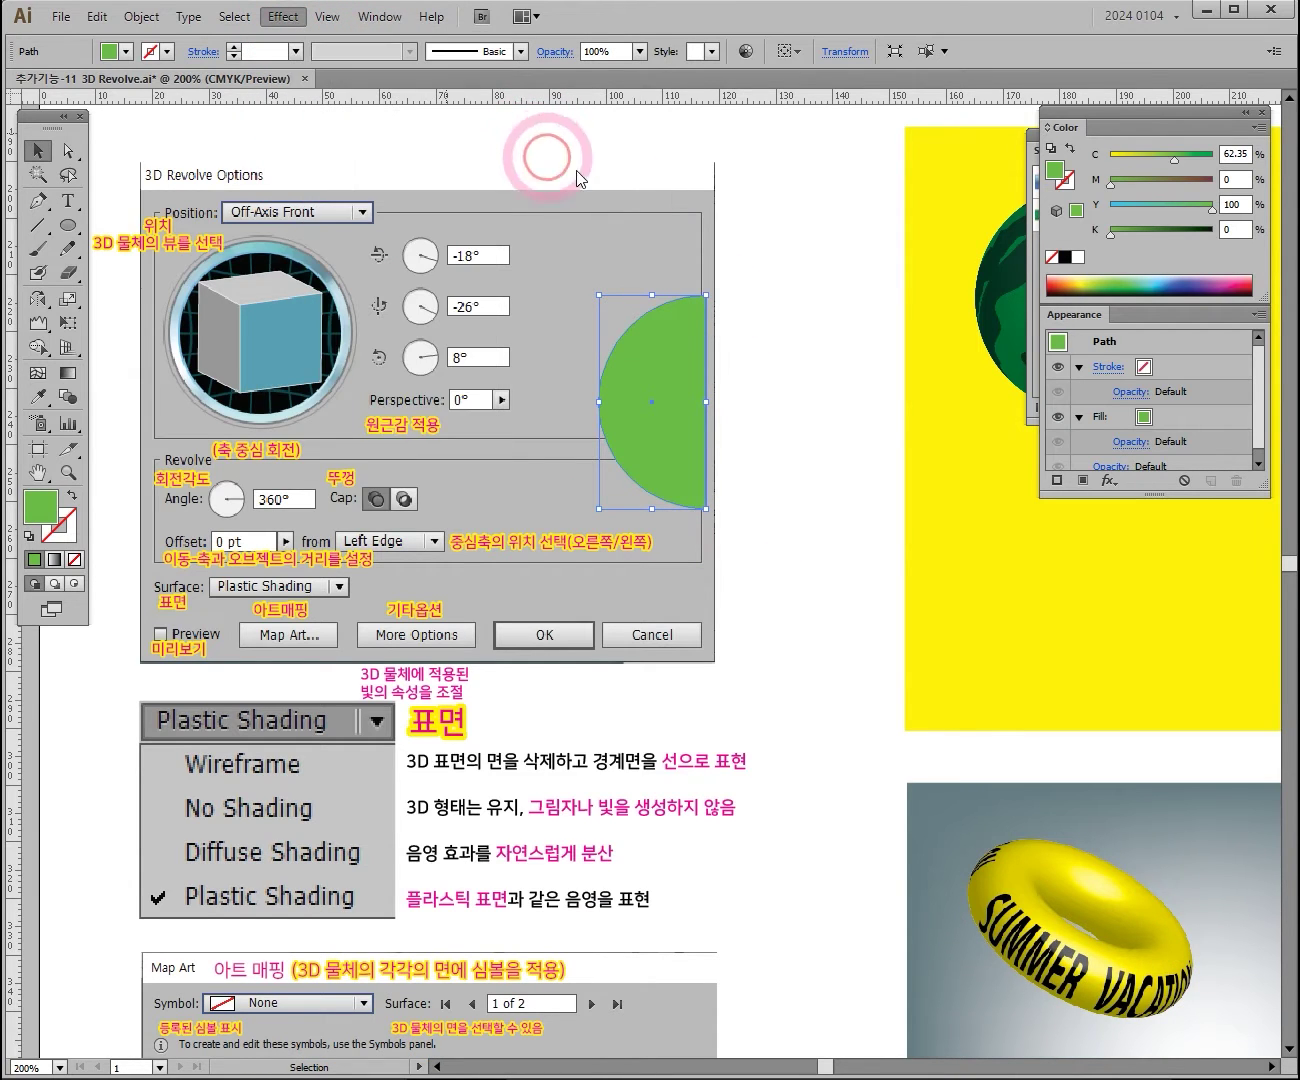
left_click_drag(825, 268, 872, 238)
left_click_drag(858, 220, 858, 223)
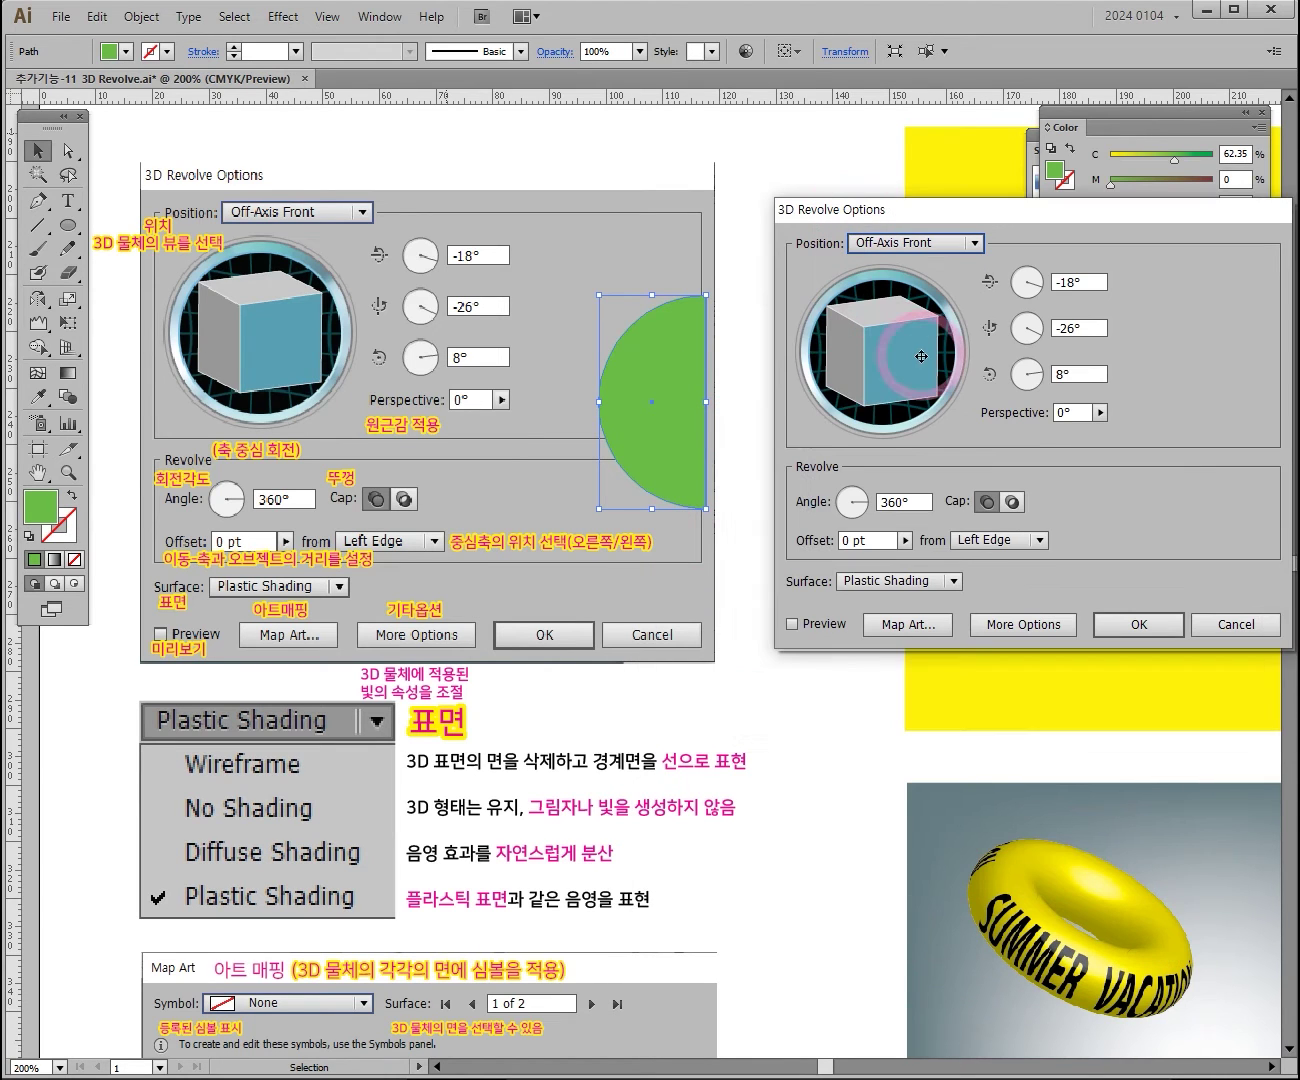
left_click(795, 623)
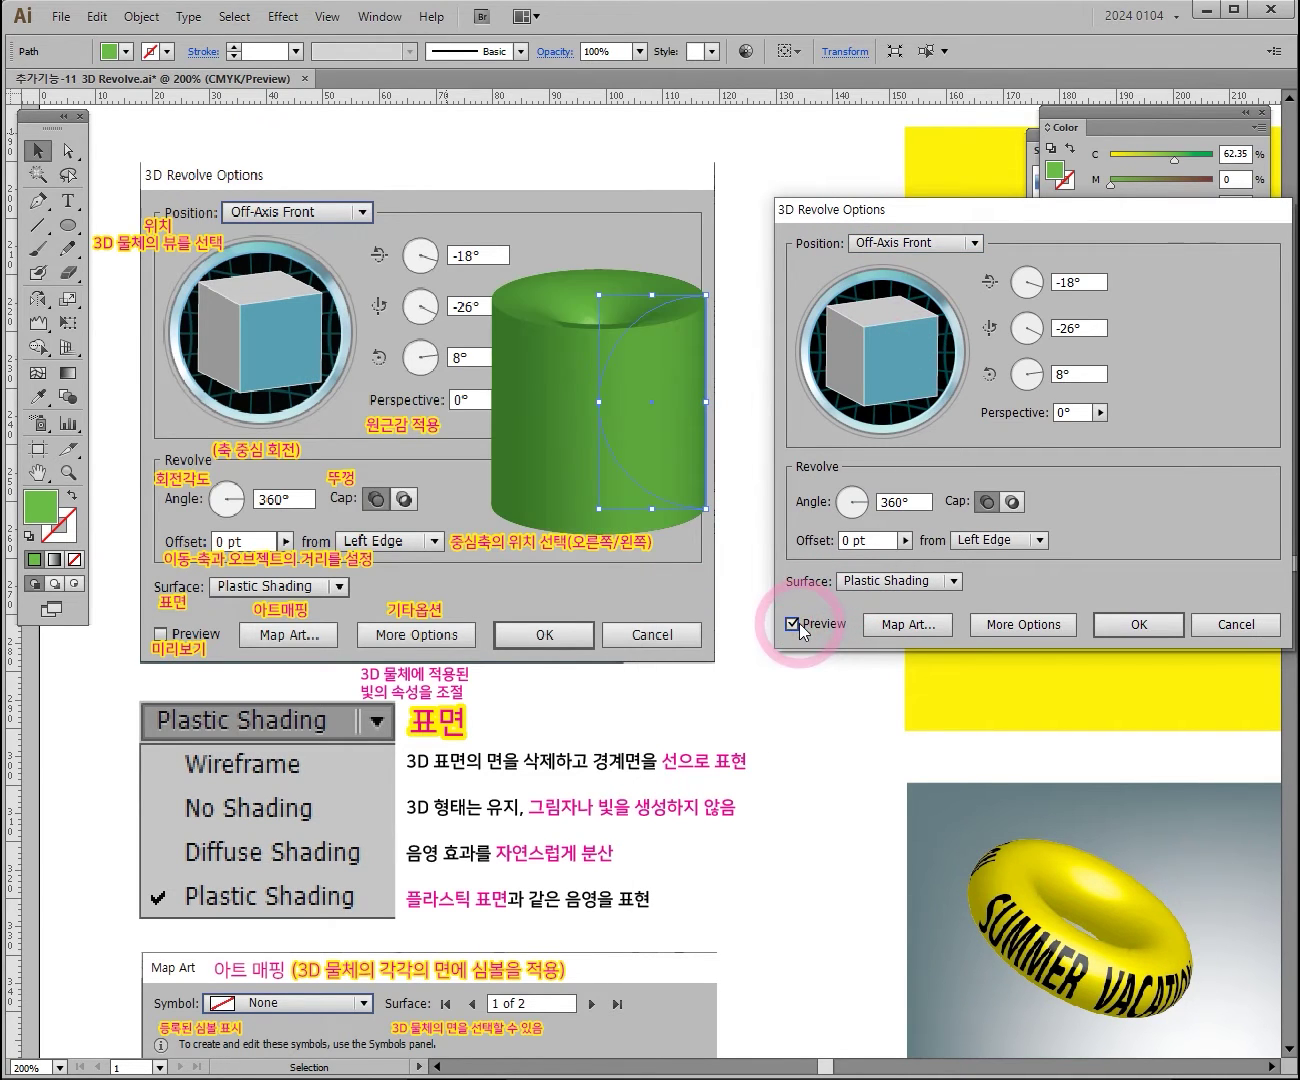
left_click(1009, 538)
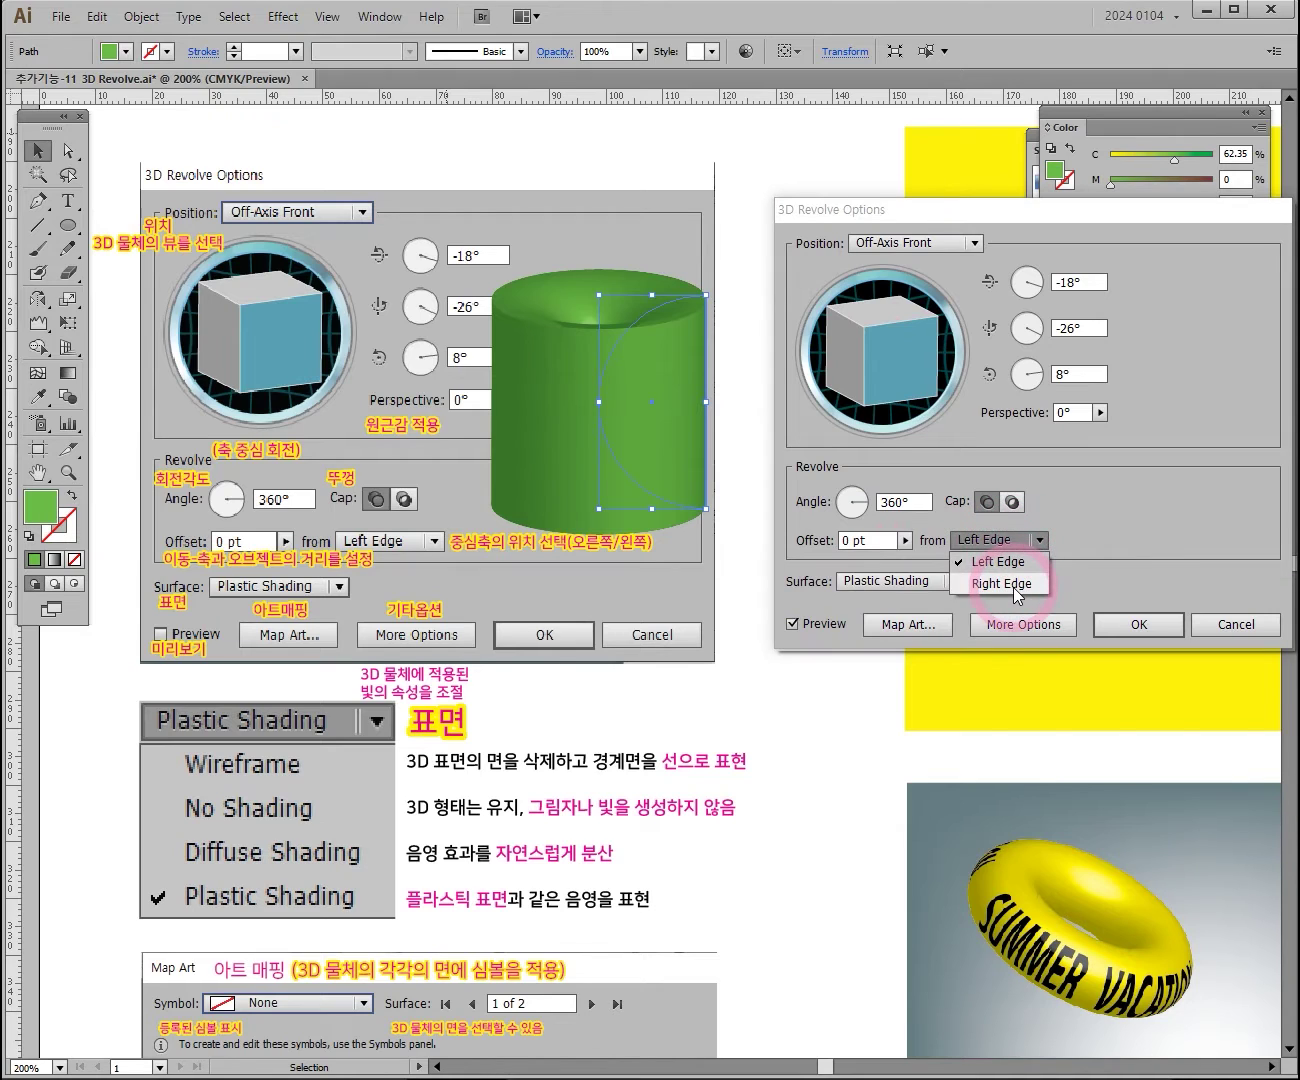
left_click(1012, 585)
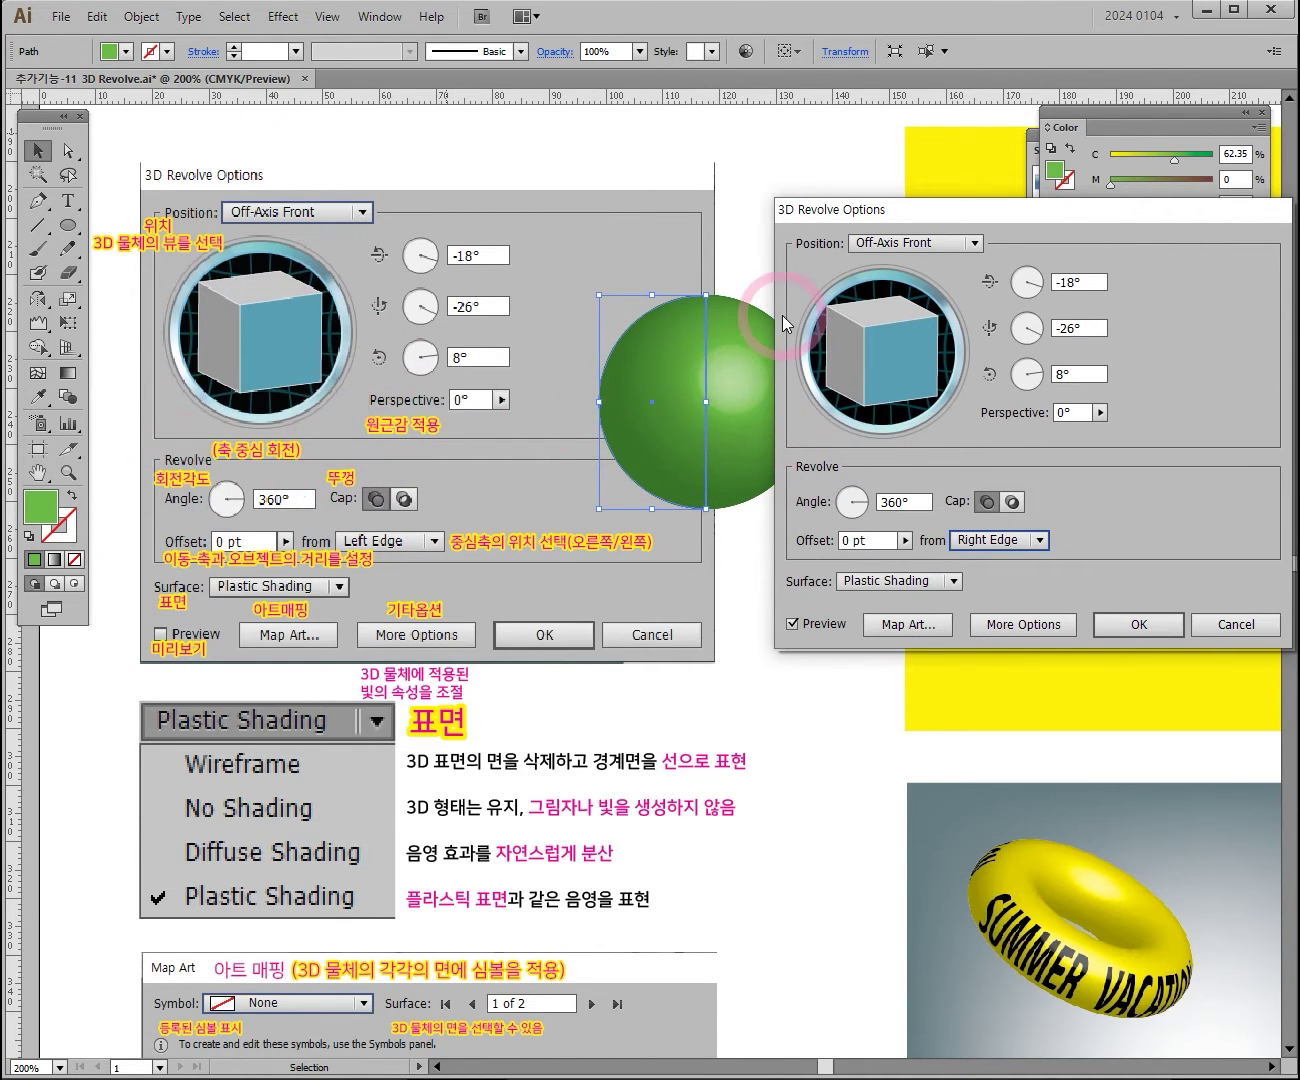
Try the Off-Axis Right position and rotate the cube freely to about -98°, -6° and -59°
left_click(872, 243)
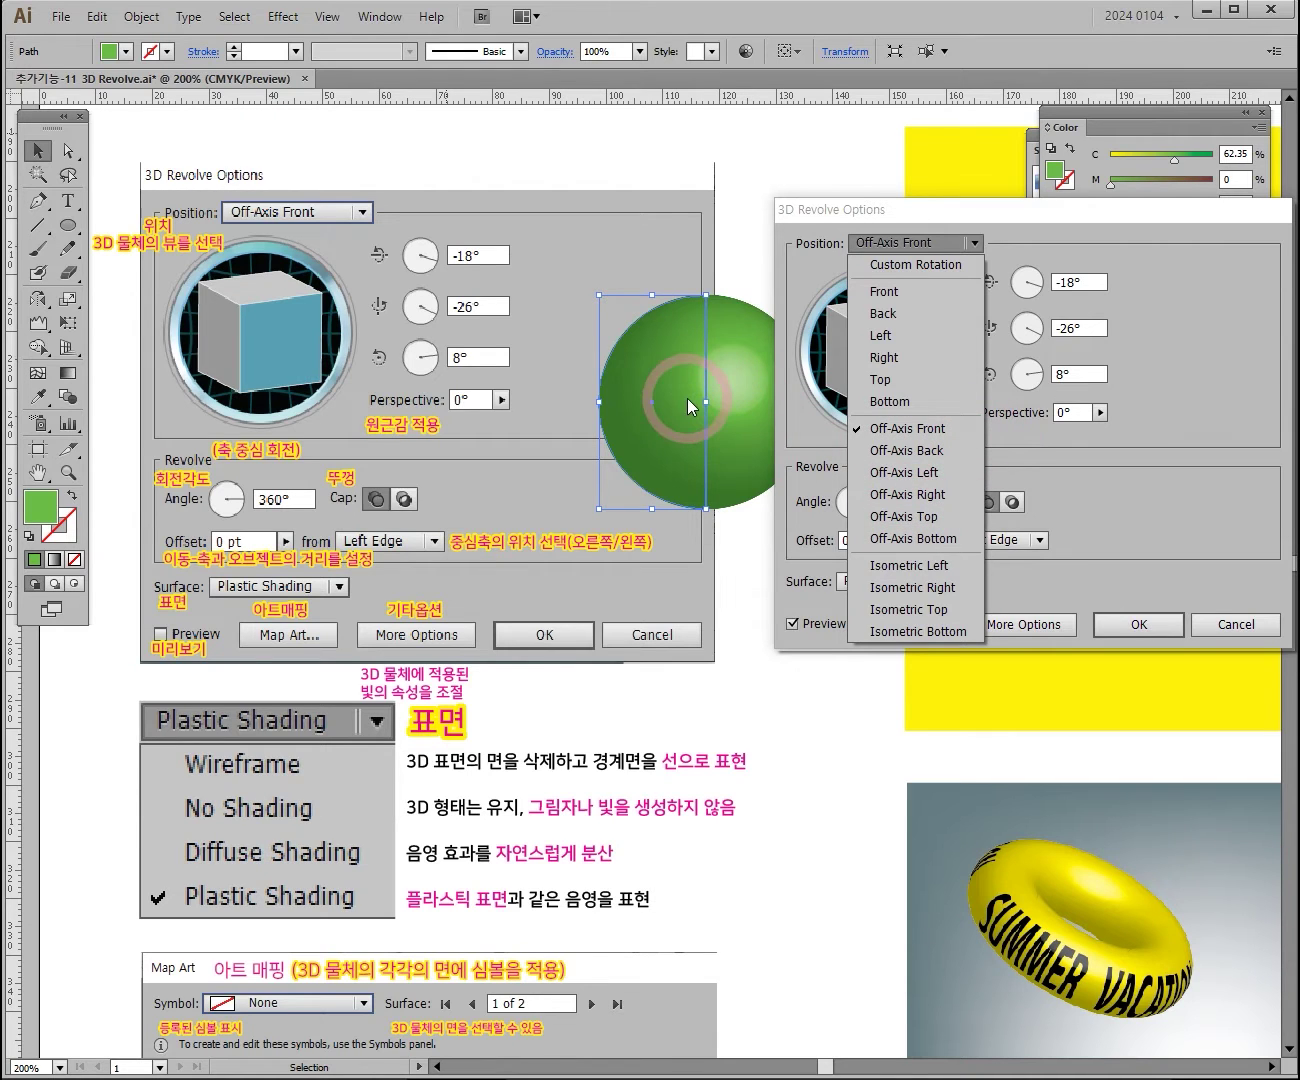
left_click(938, 493)
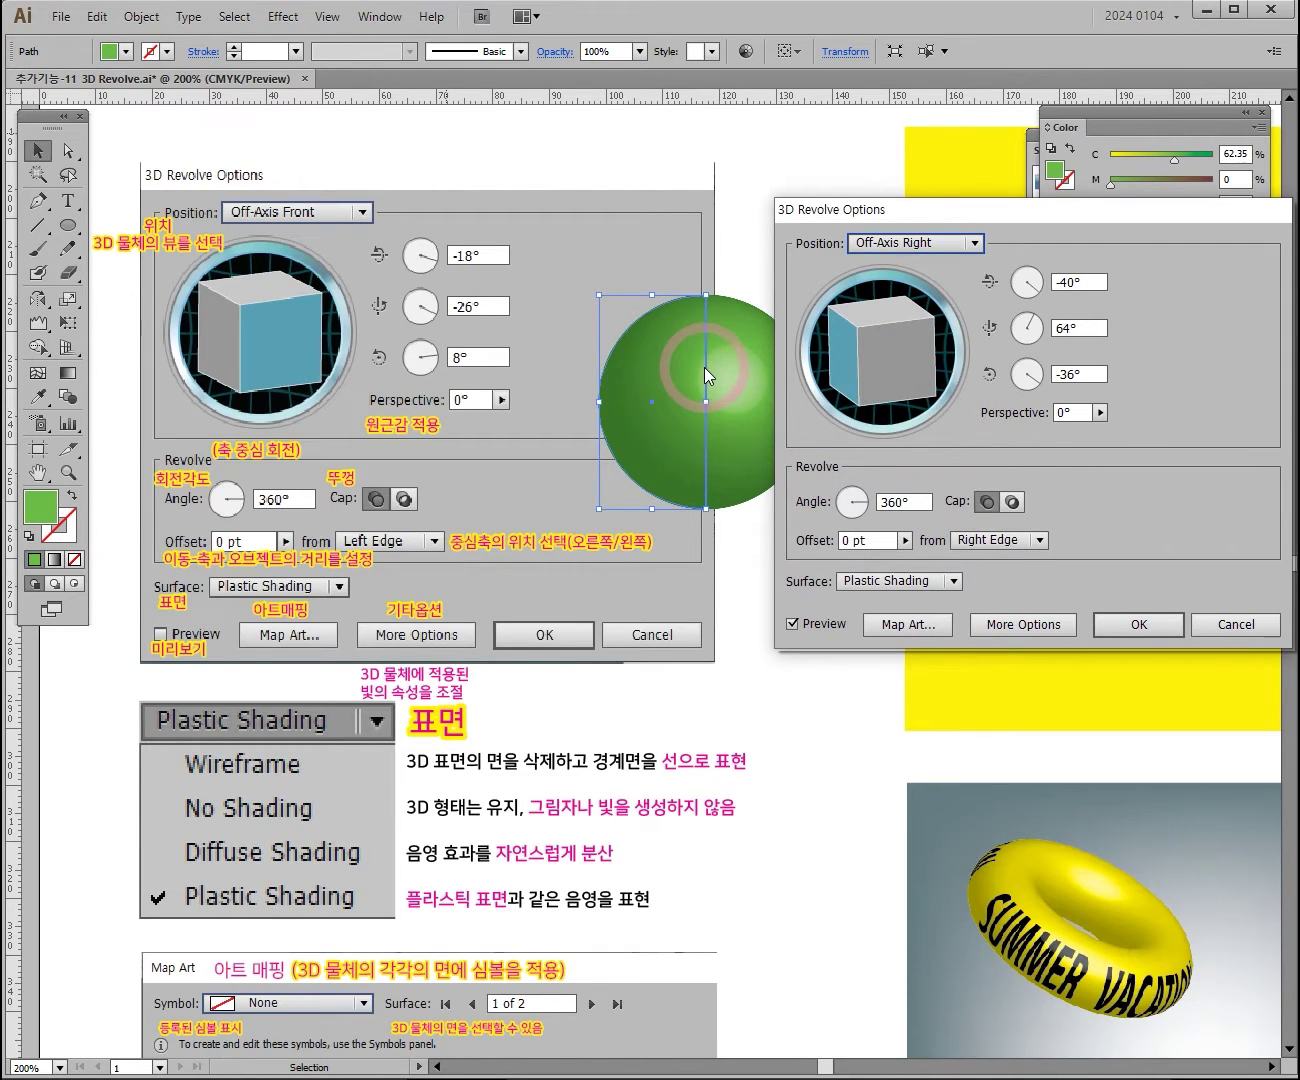
left_click_drag(850, 312, 878, 423)
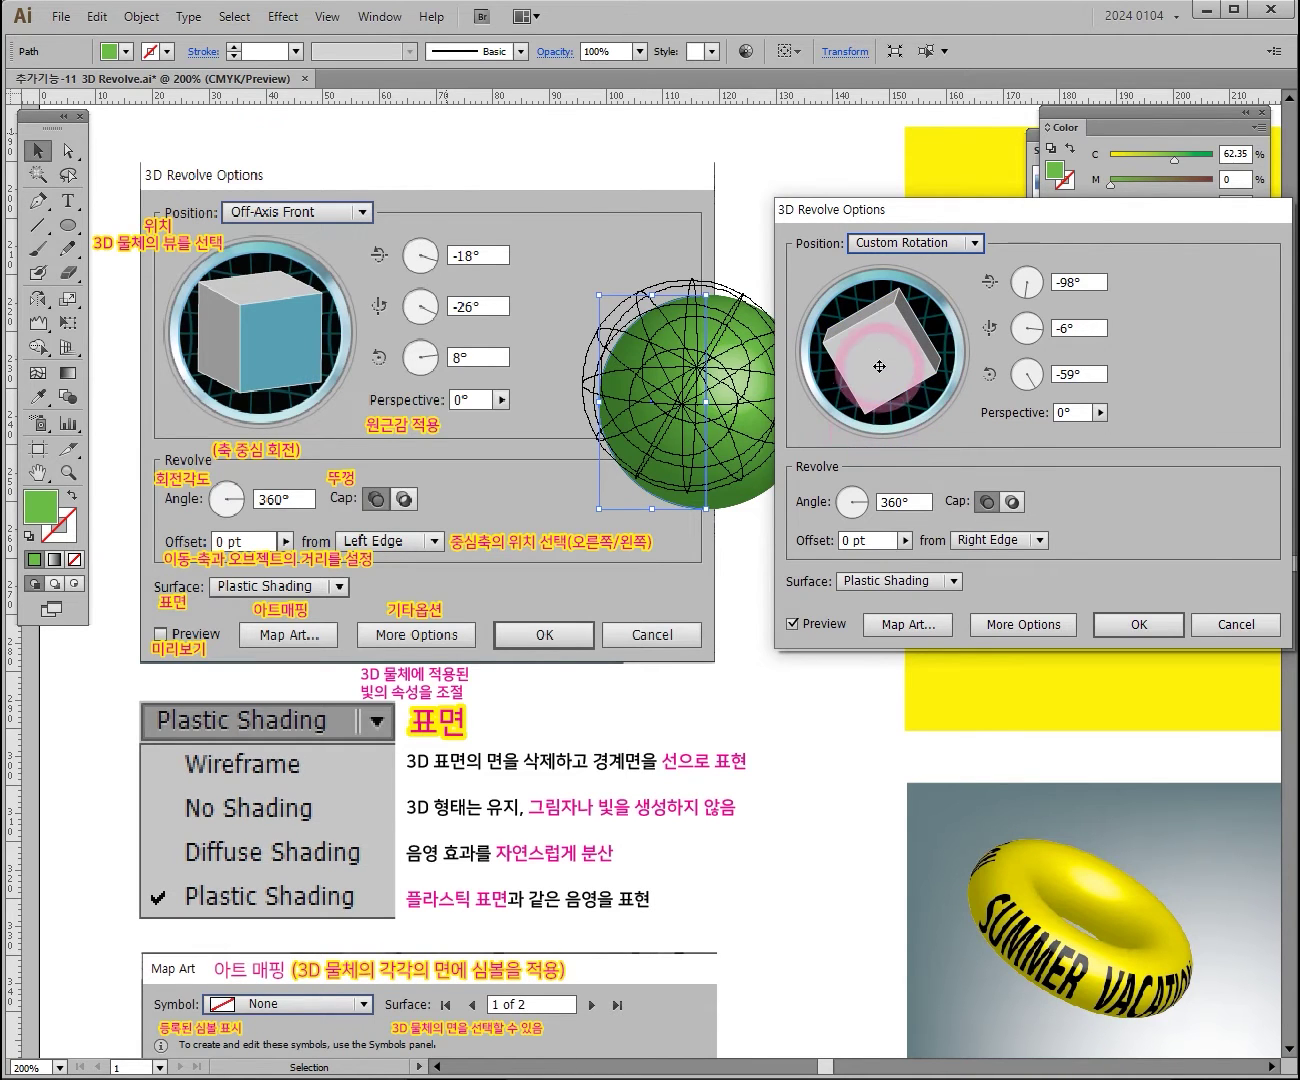
Switch the position to Off-Axis Back and rotate the cube freely to about 172°, 17° and -164°
left_click(969, 245)
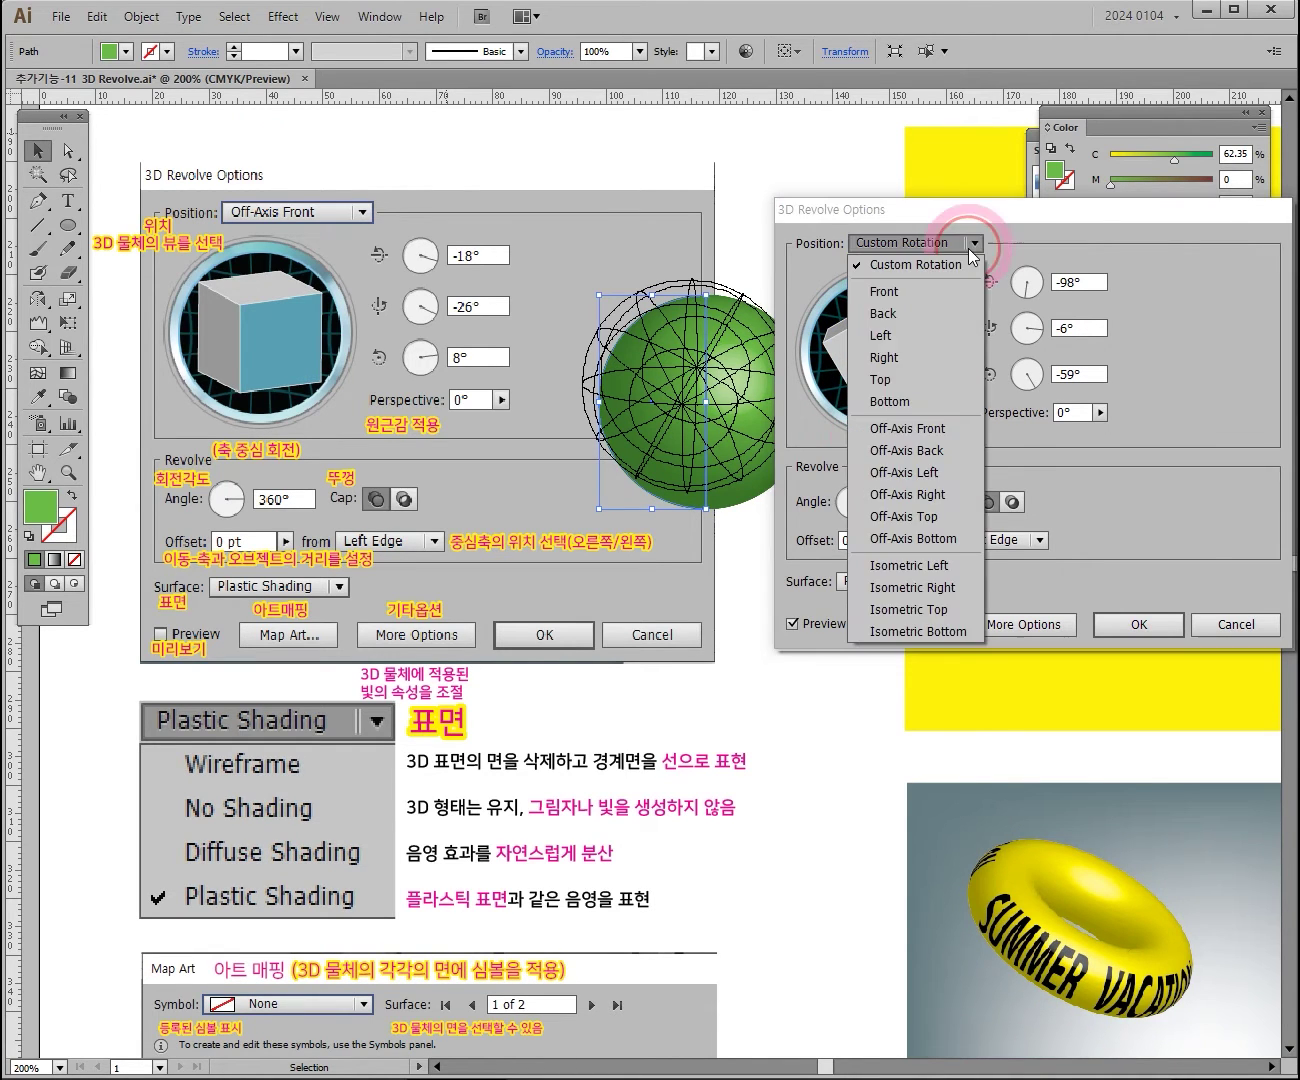
left_click(951, 452)
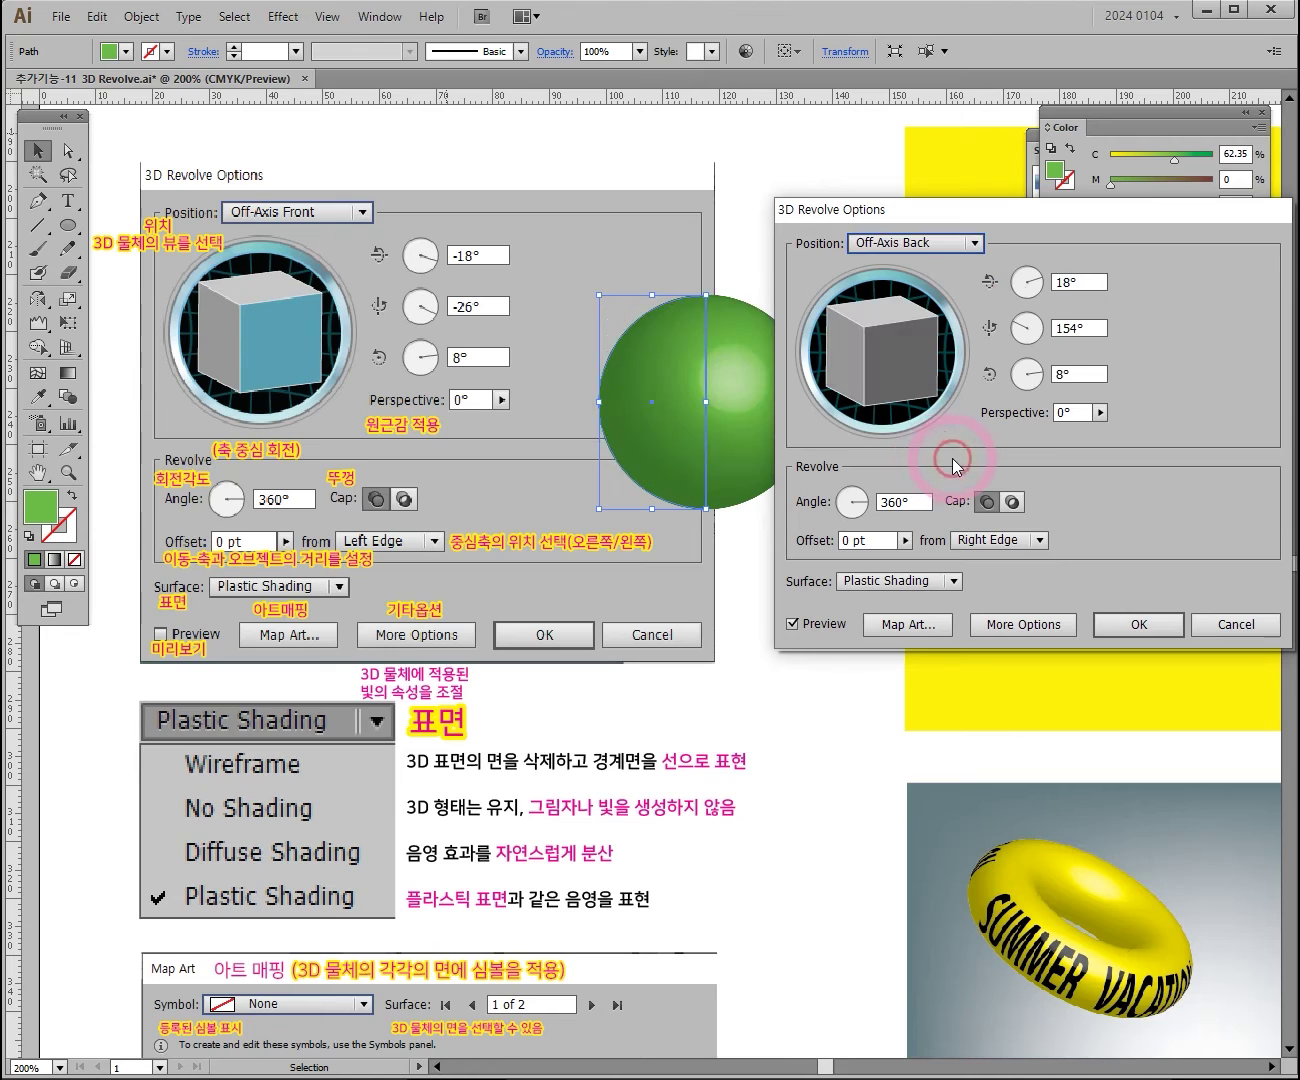
left_click(969, 244)
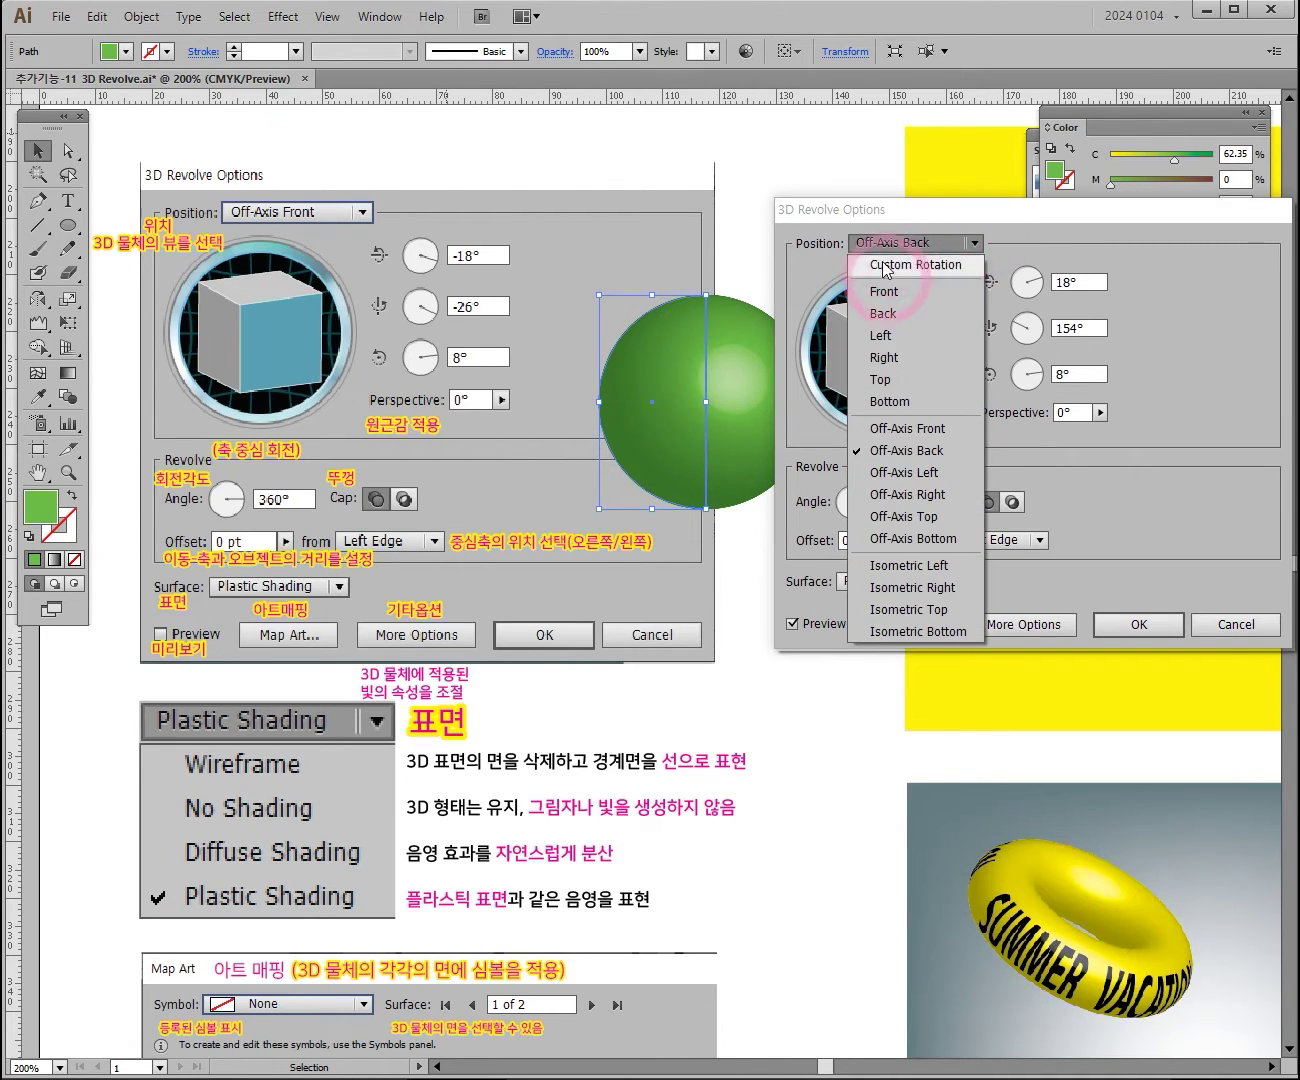
left_click(1185, 379)
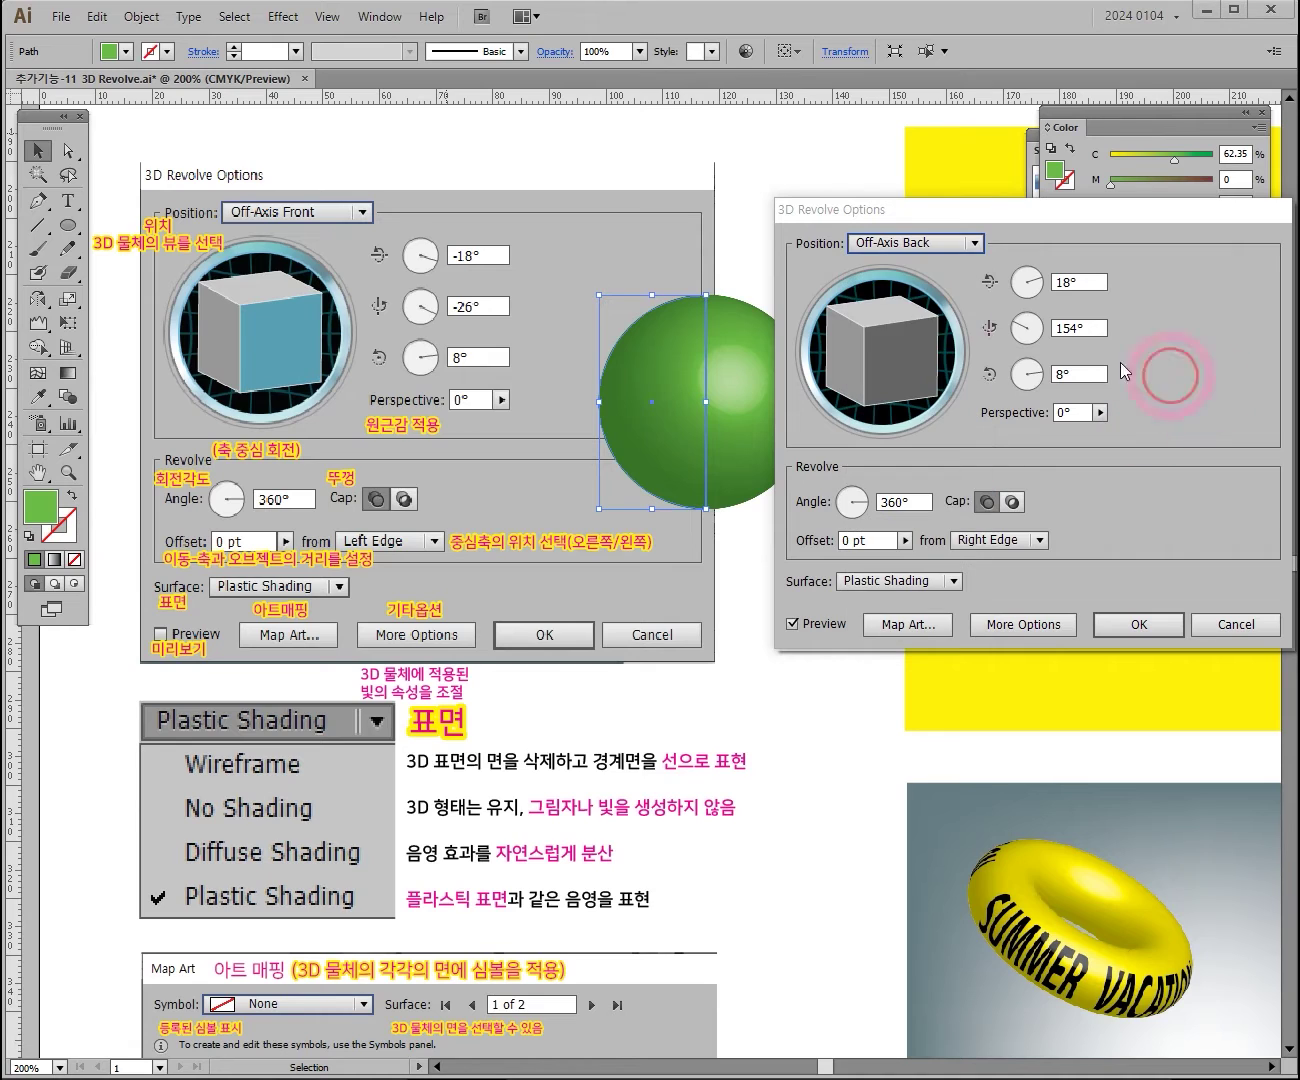
left_click_drag(896, 380, 943, 387)
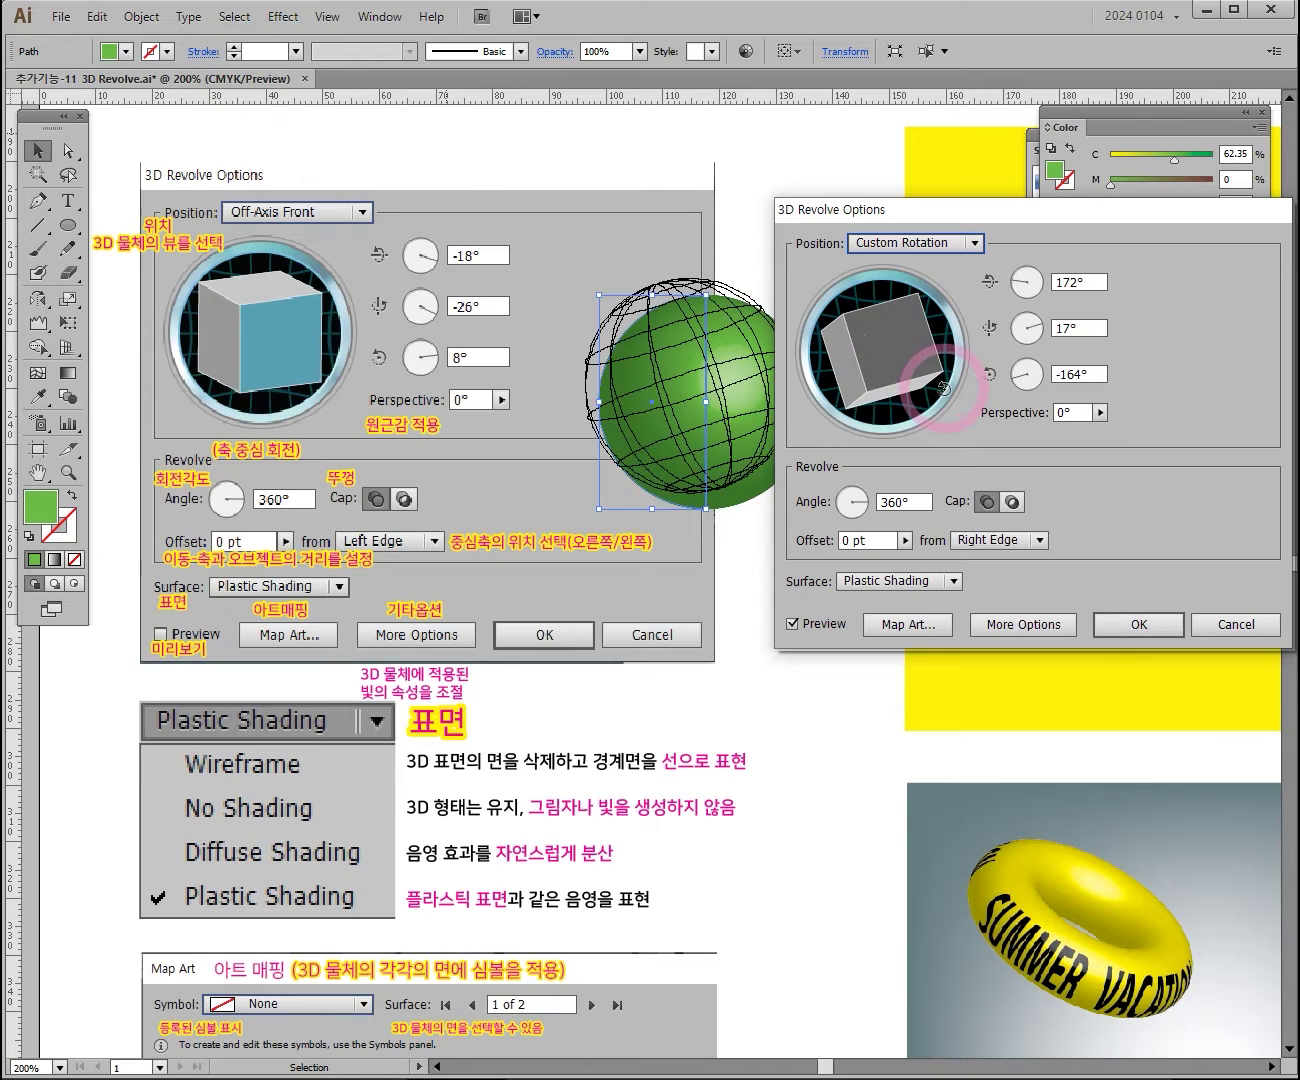
Examine the rotation values of the three axes and the list of position presets
left_click(1096, 283)
left_click(1097, 329)
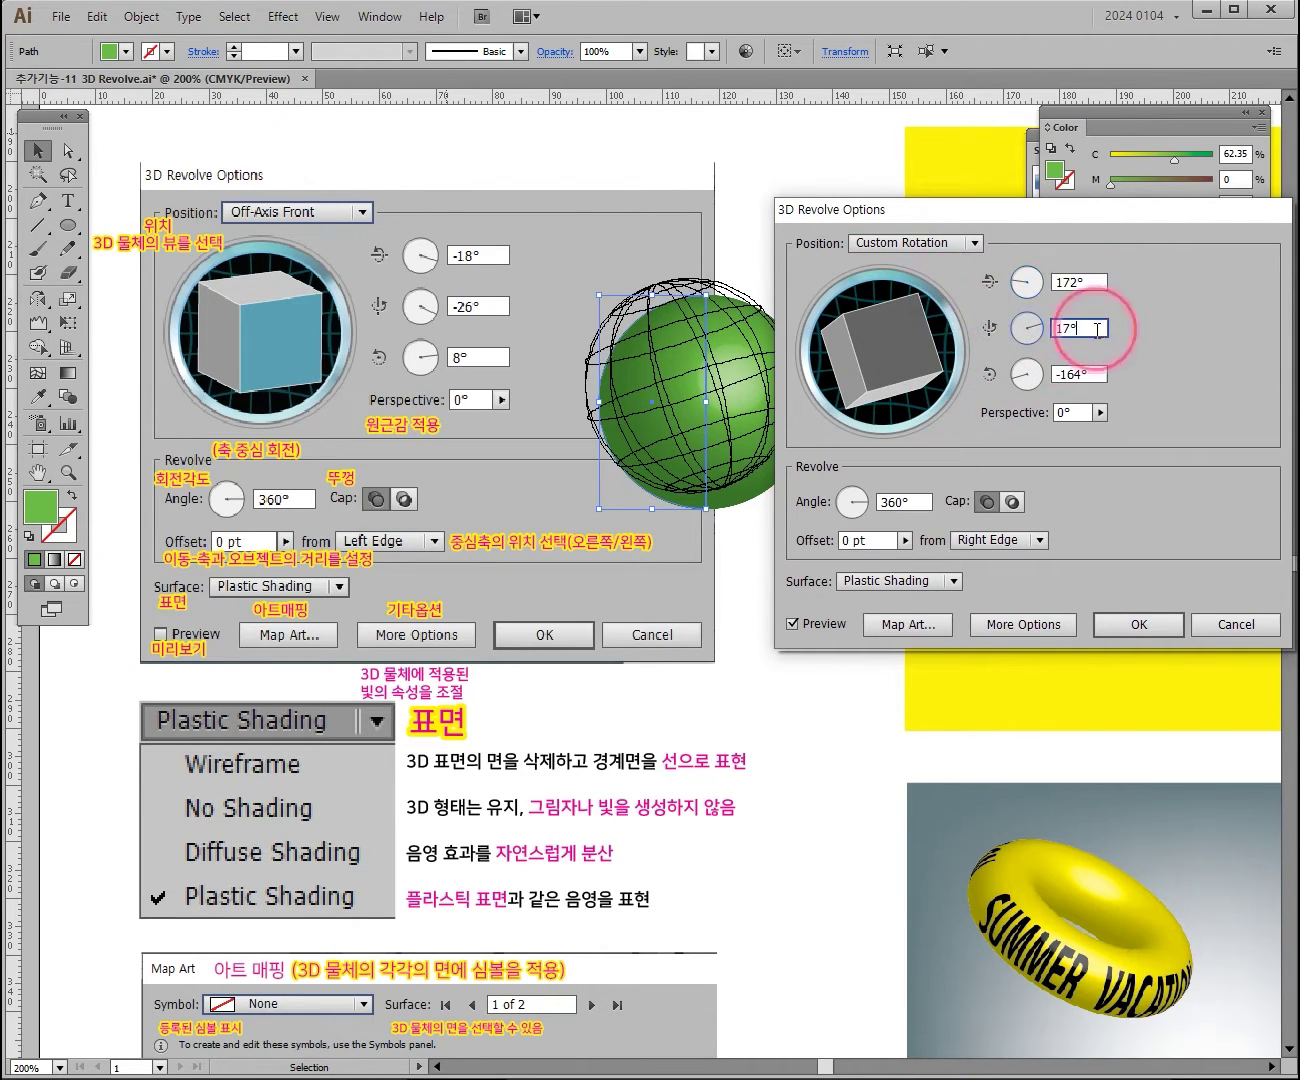
left_click(1024, 375)
left_click(1090, 284)
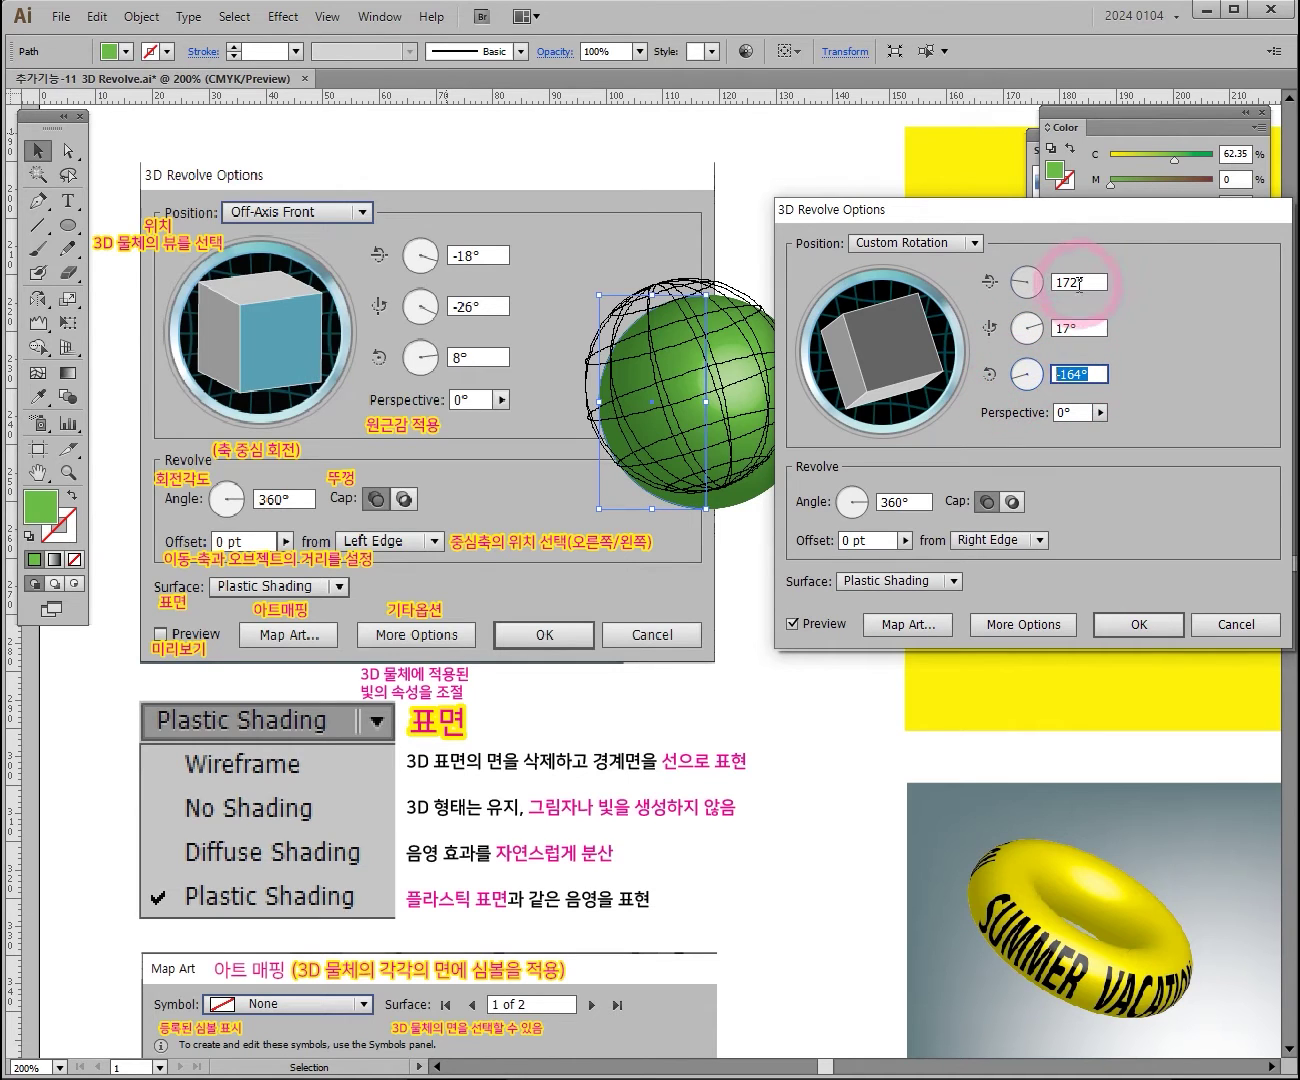
left_click(1157, 345)
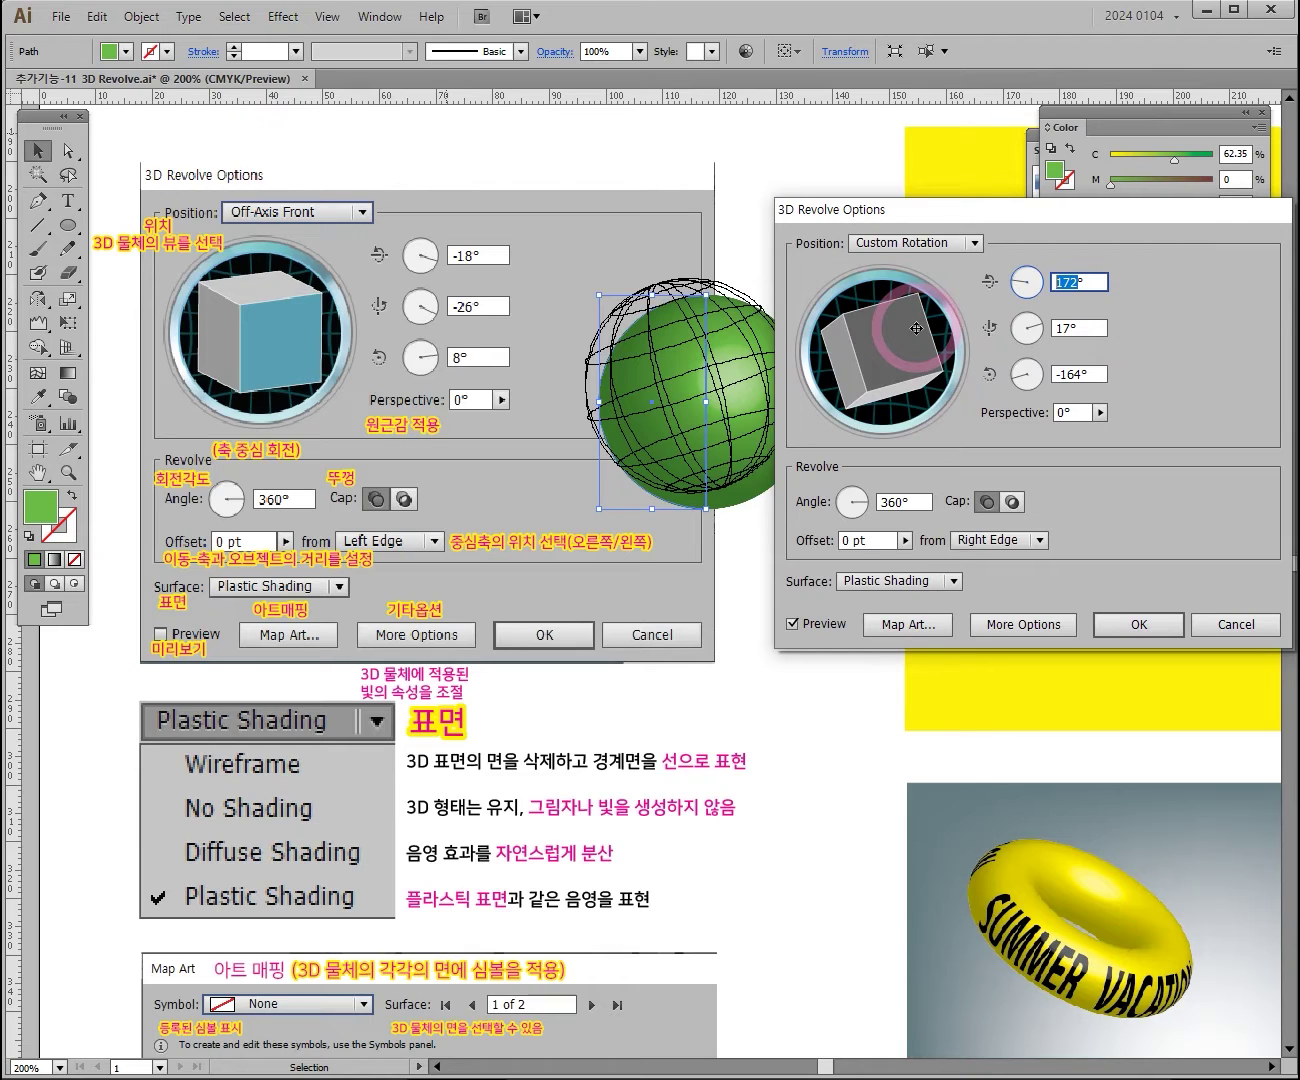
left_click(972, 243)
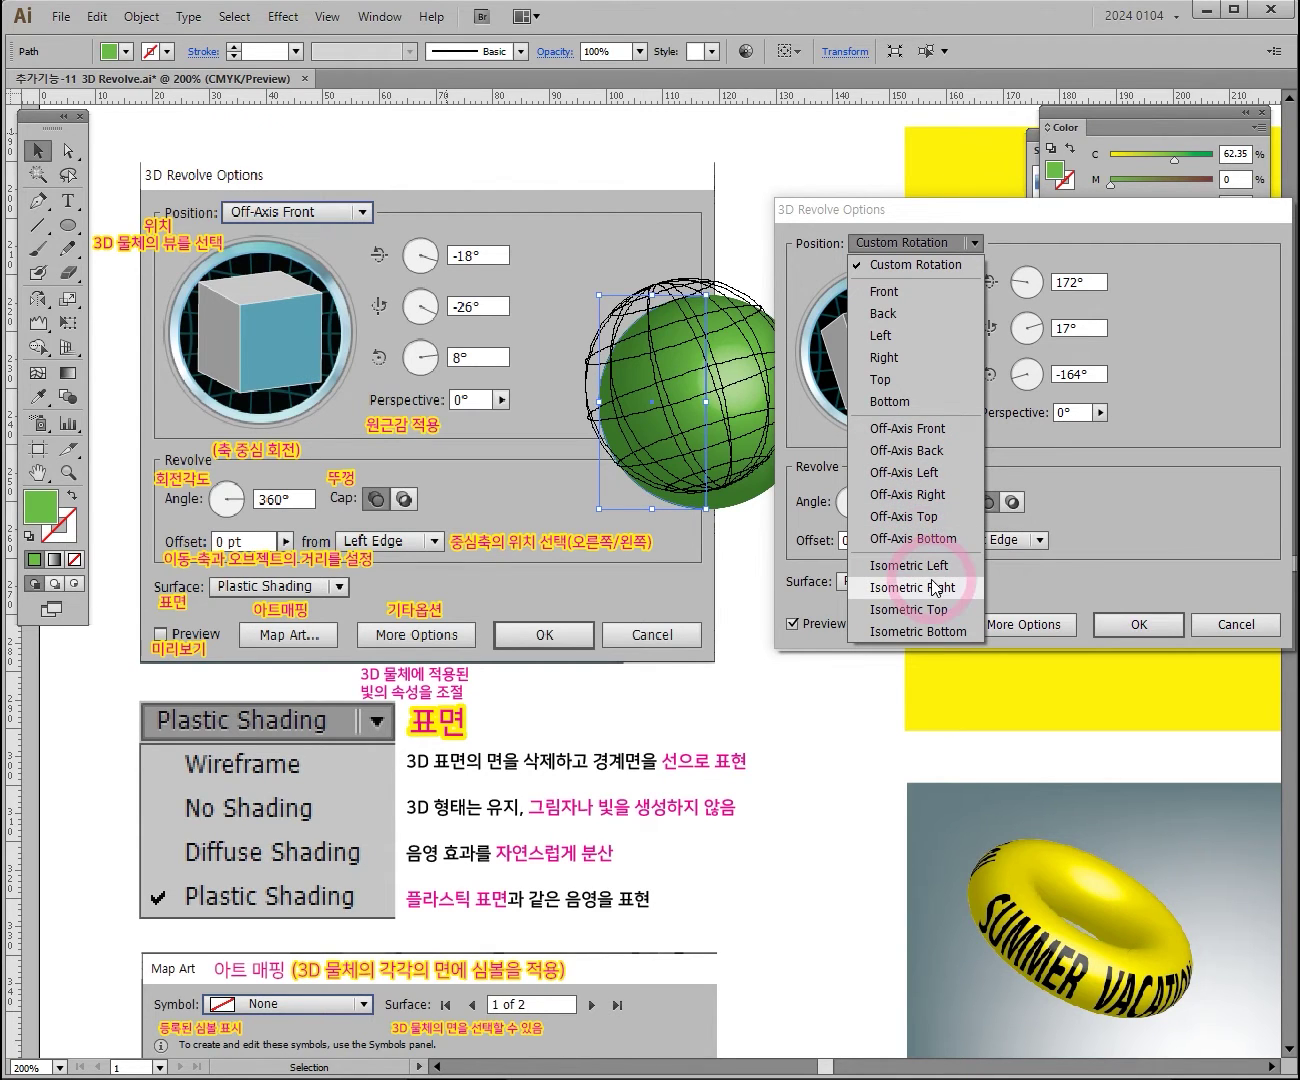
left_click(1128, 309)
double_click(1036, 292)
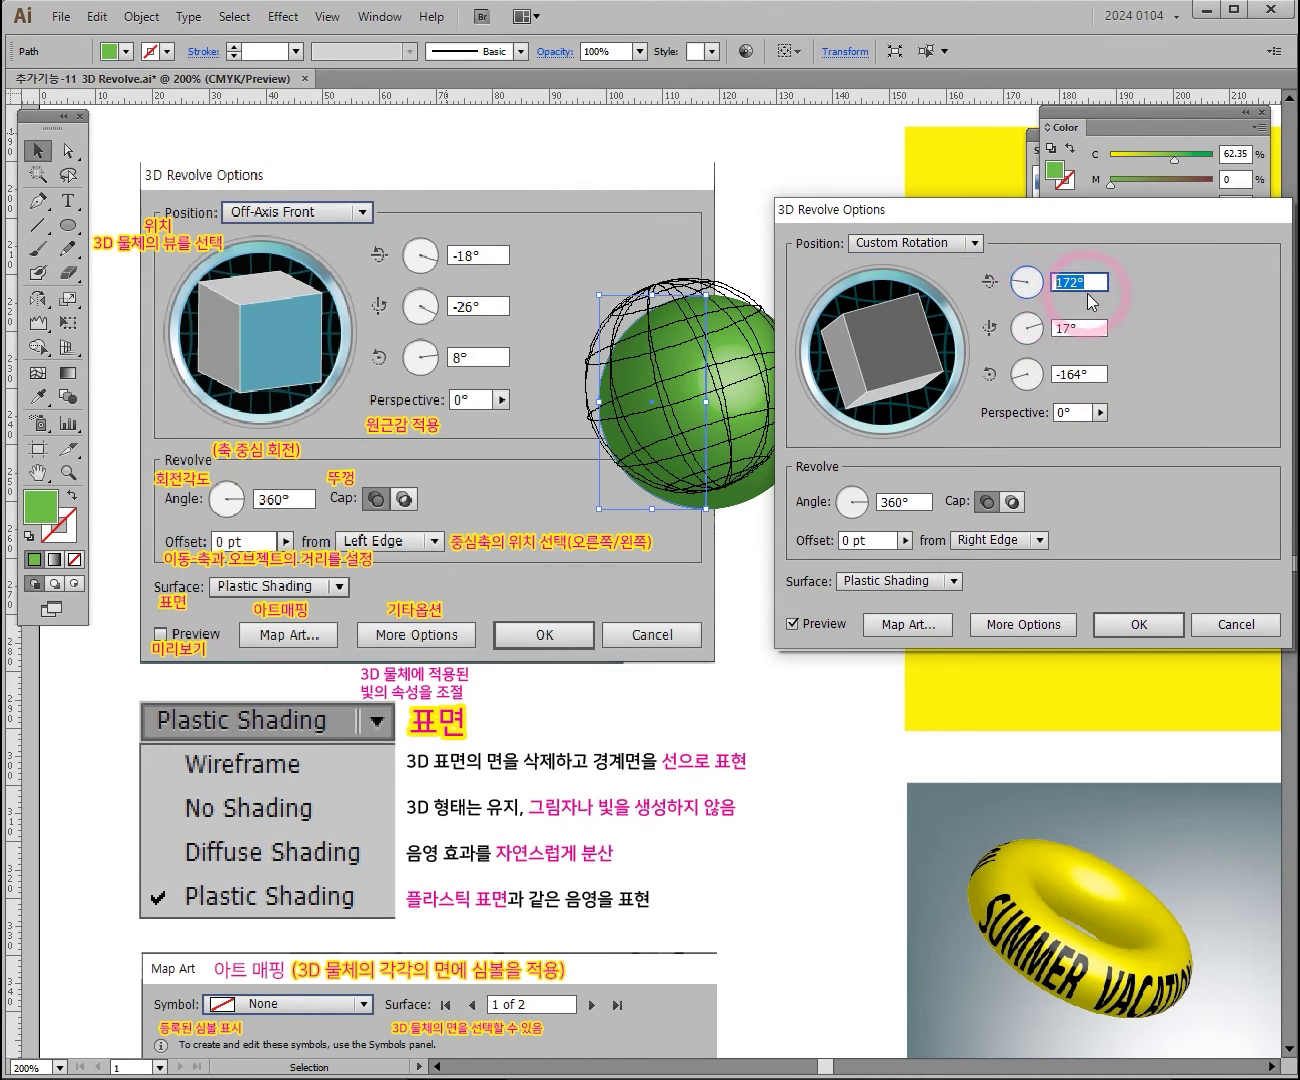
left_click(1077, 332)
left_click(1059, 376)
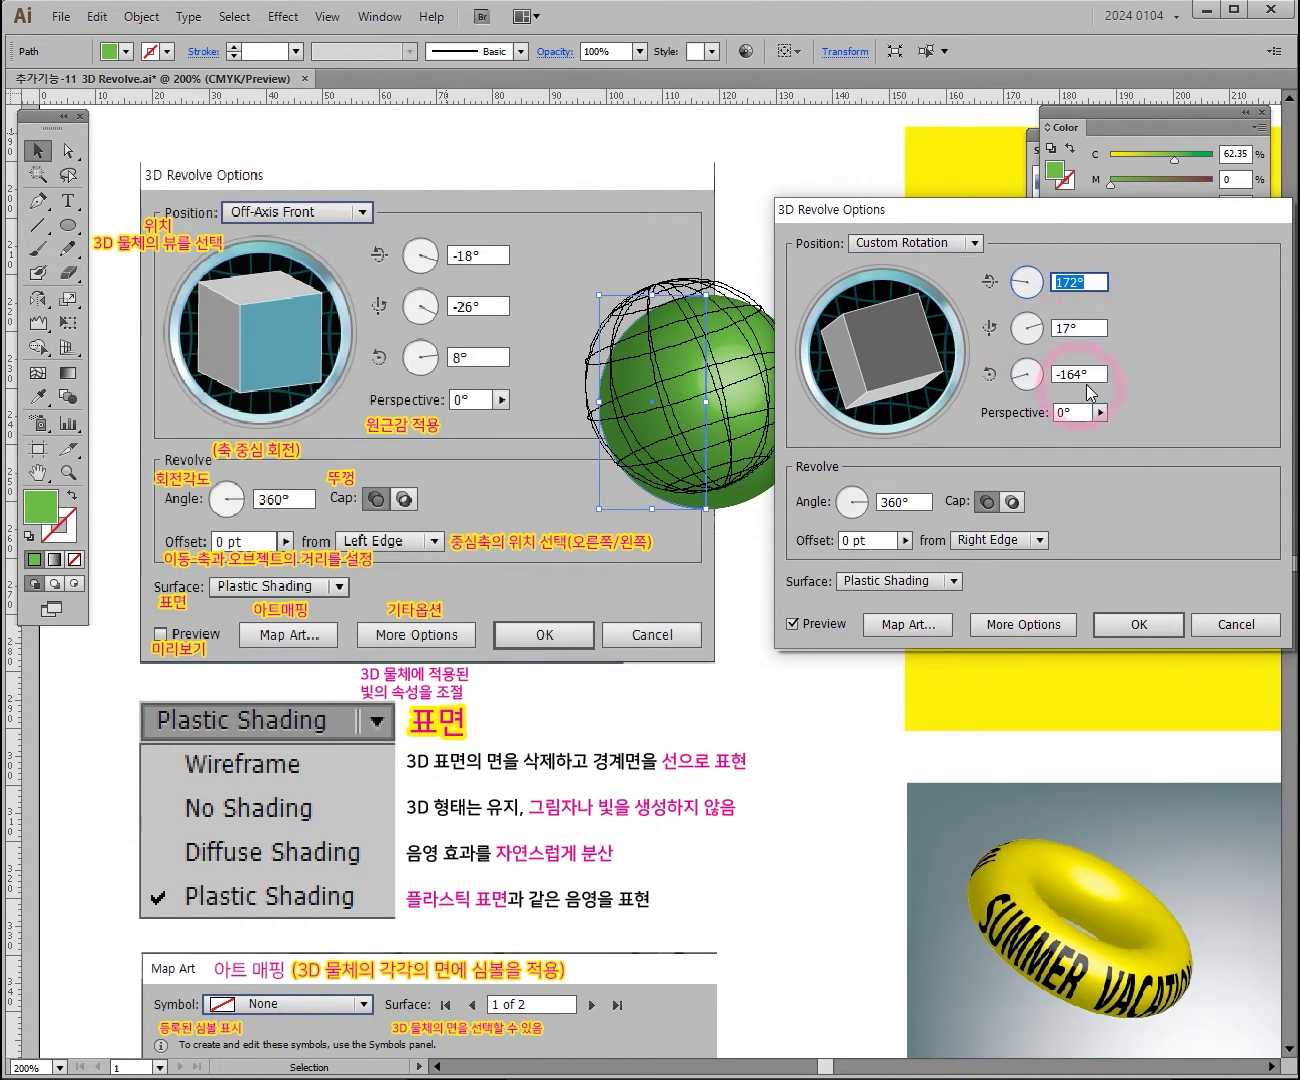
Try adjusting the sphere's Perspective amount with its slider
left_click(735, 414)
left_click(1100, 412)
left_click_drag(1059, 432, 995, 435)
left_click(1010, 455)
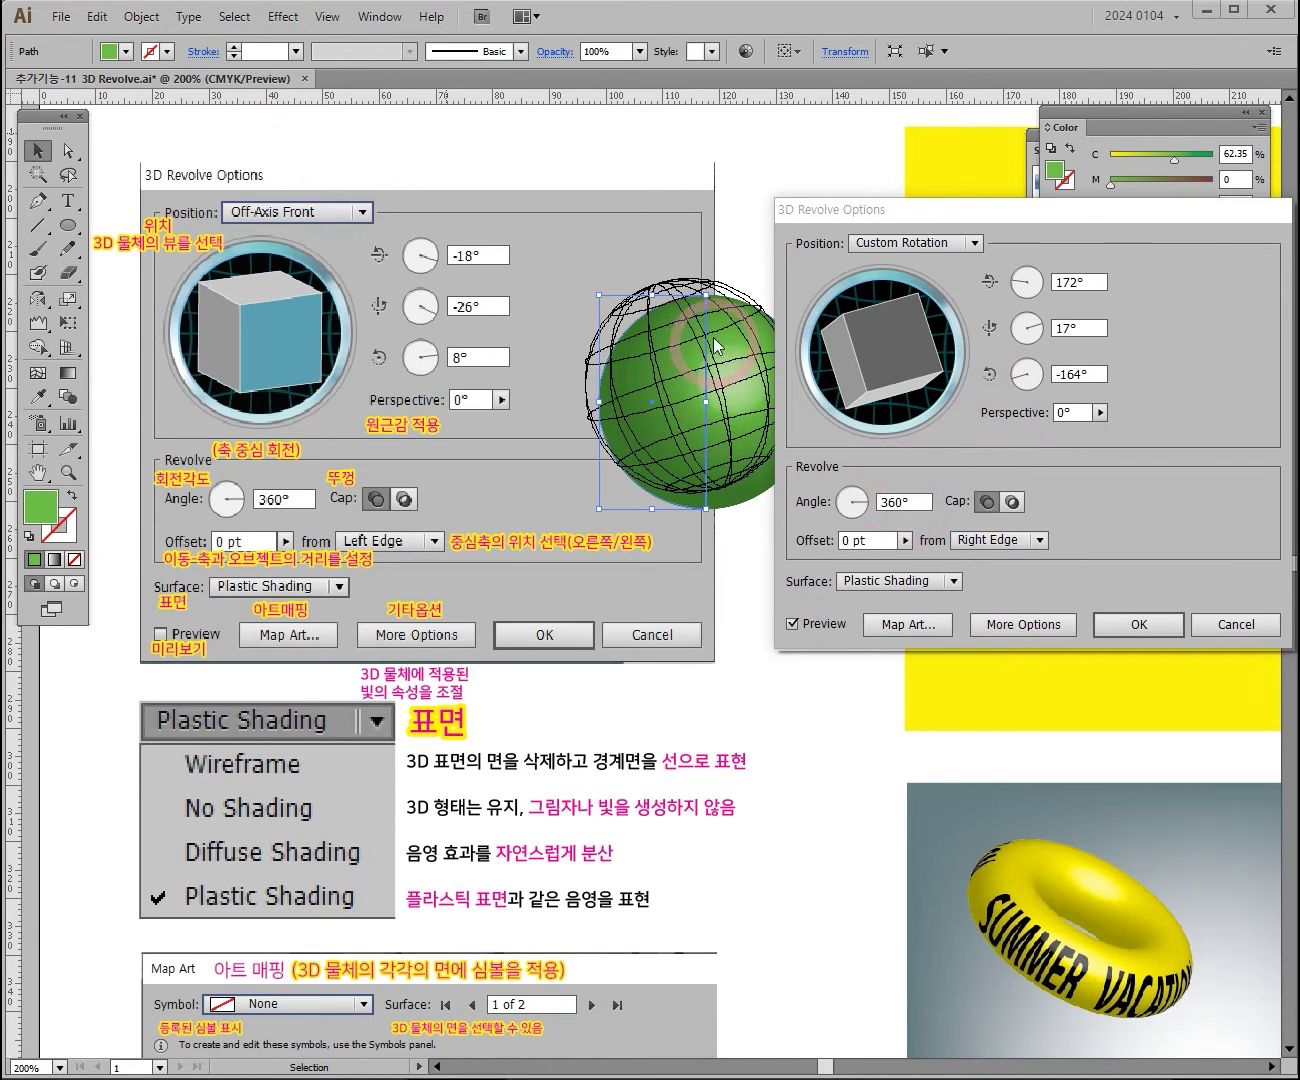
Try revolve angles of 80° and 200° on the half-circle and refresh the preview for each
left_click(900, 503)
double_click(900, 503)
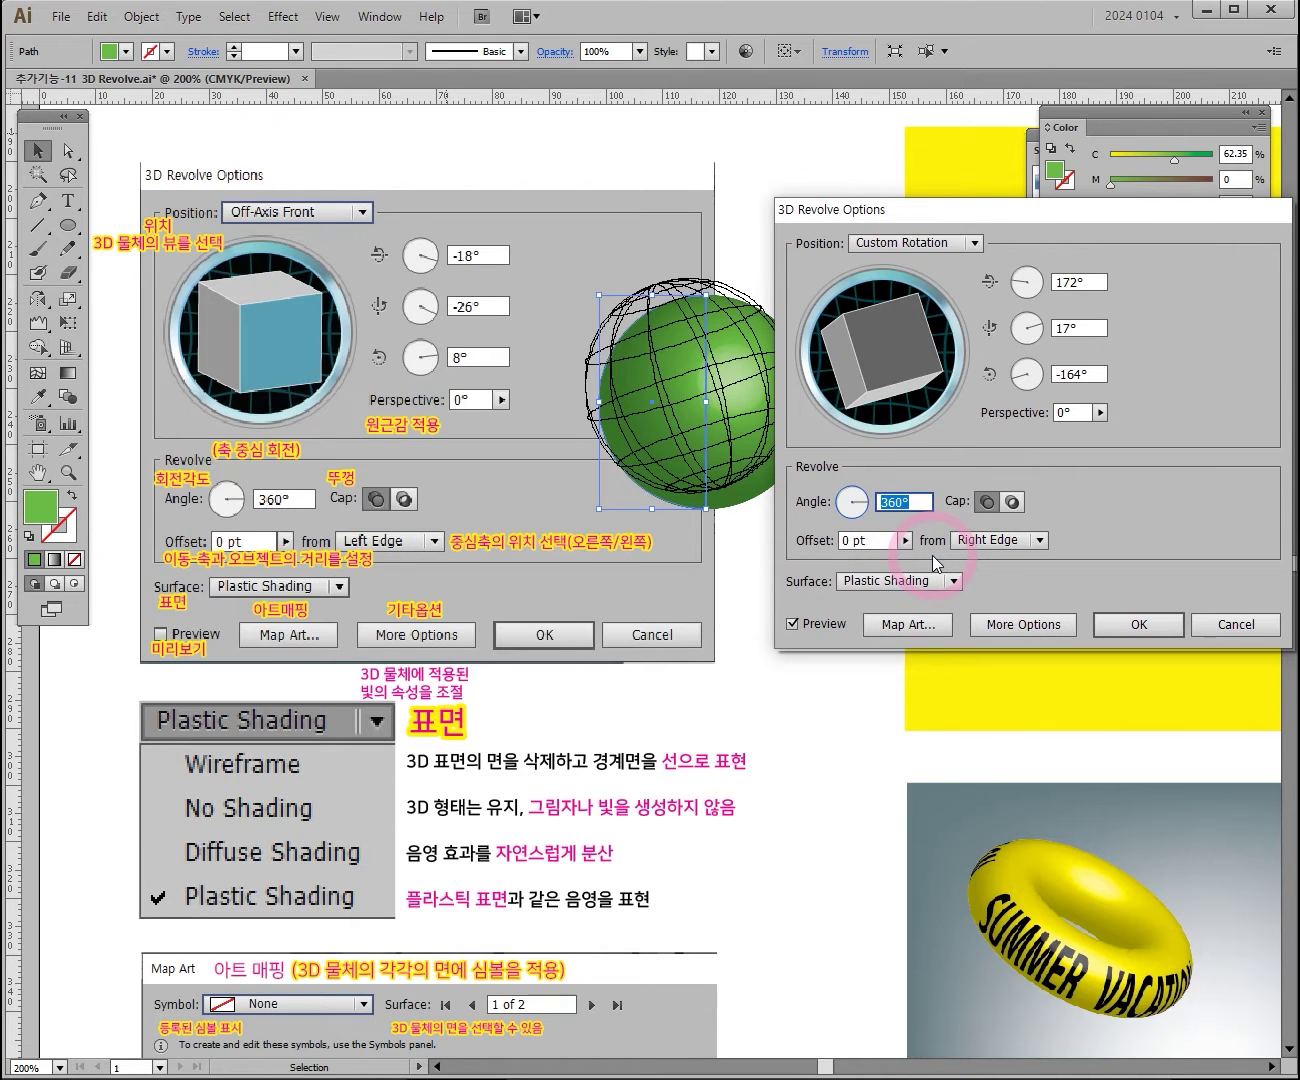
type("80")
left_click(793, 623)
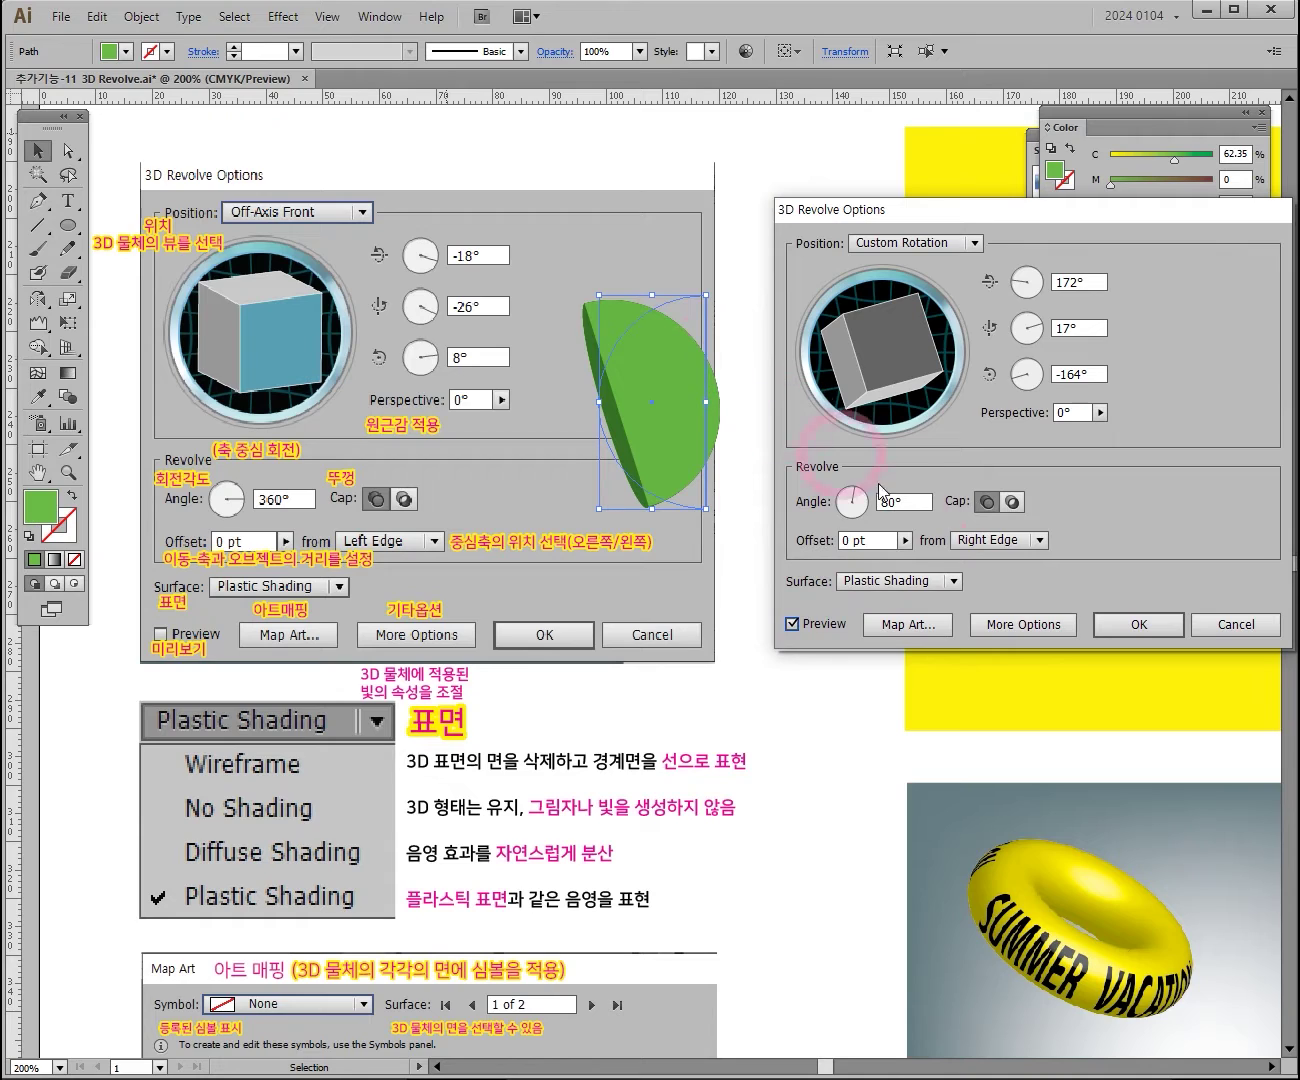
left_click(845, 505)
type("200")
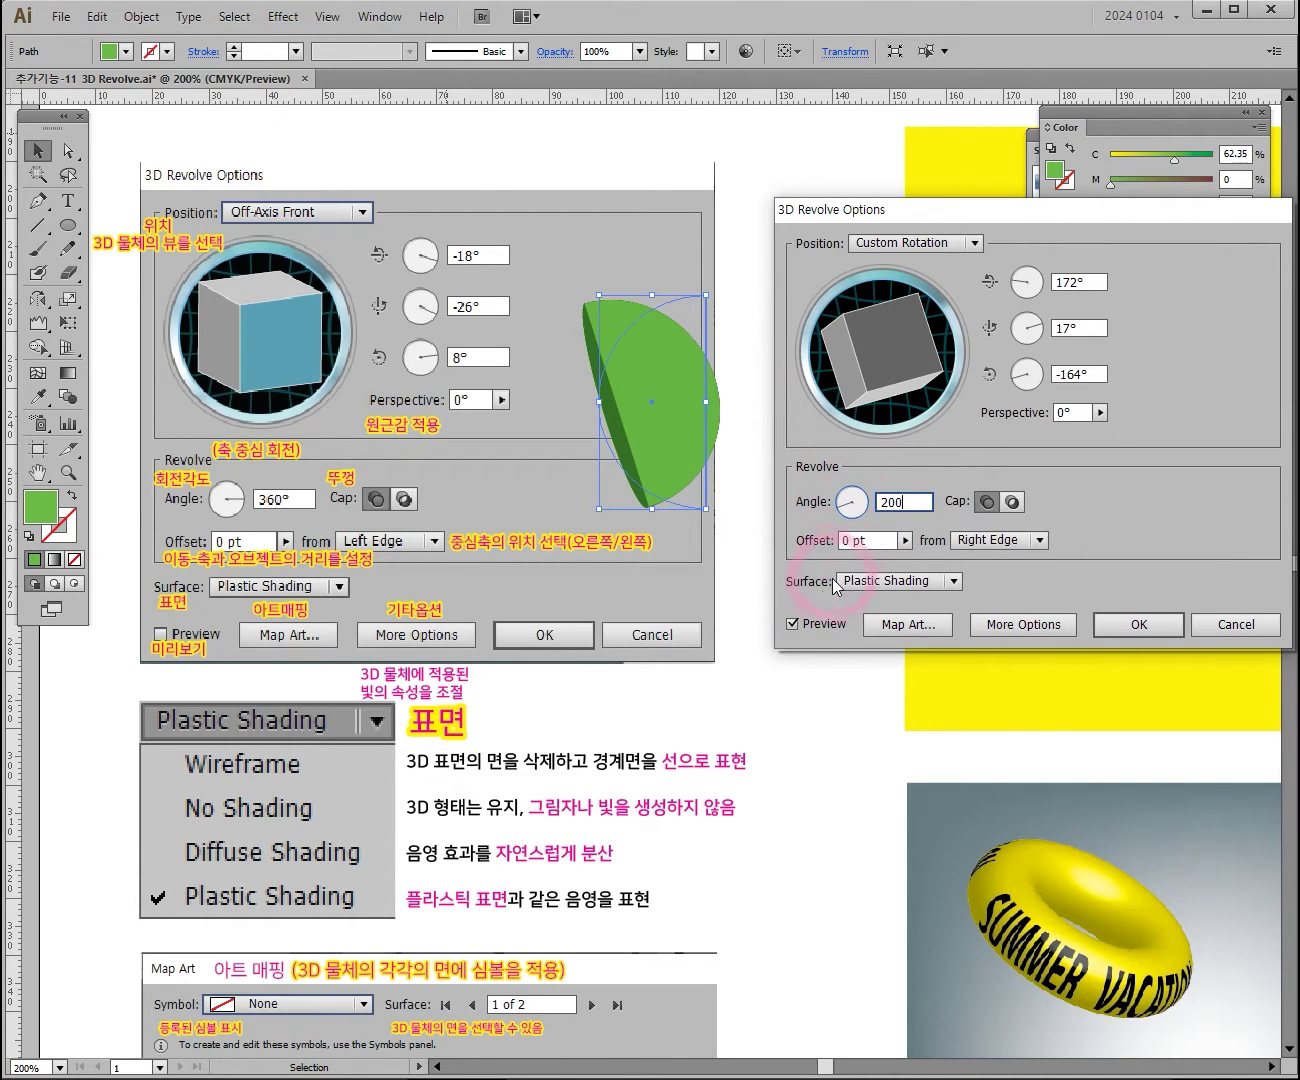
left_click(791, 625)
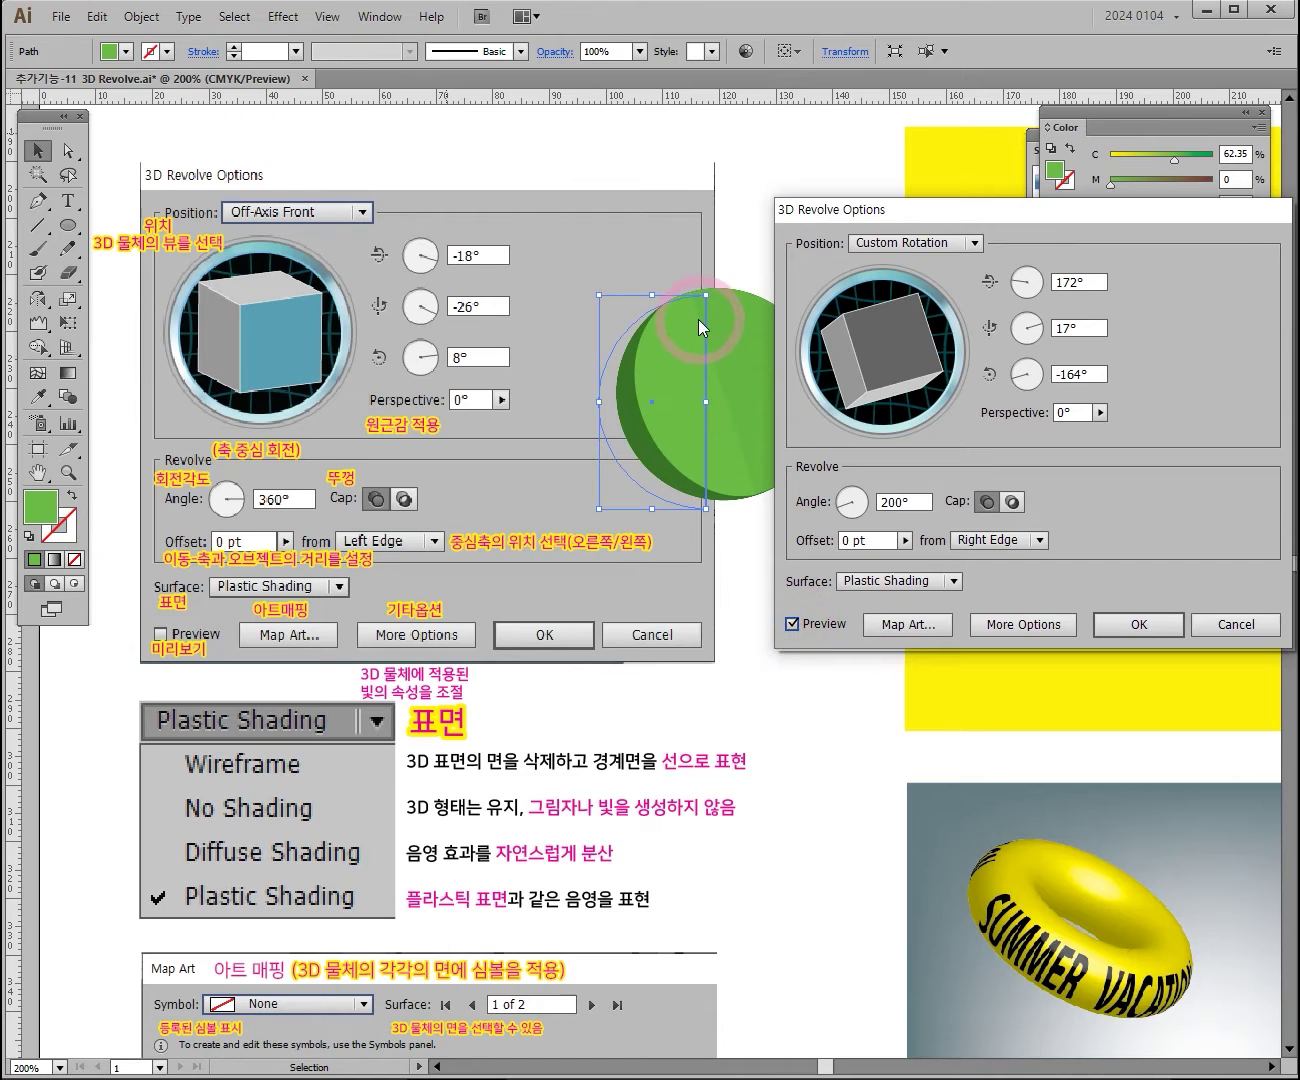
Set the revolve angle to 360° and refresh the preview of the sphere
left_click(828, 504)
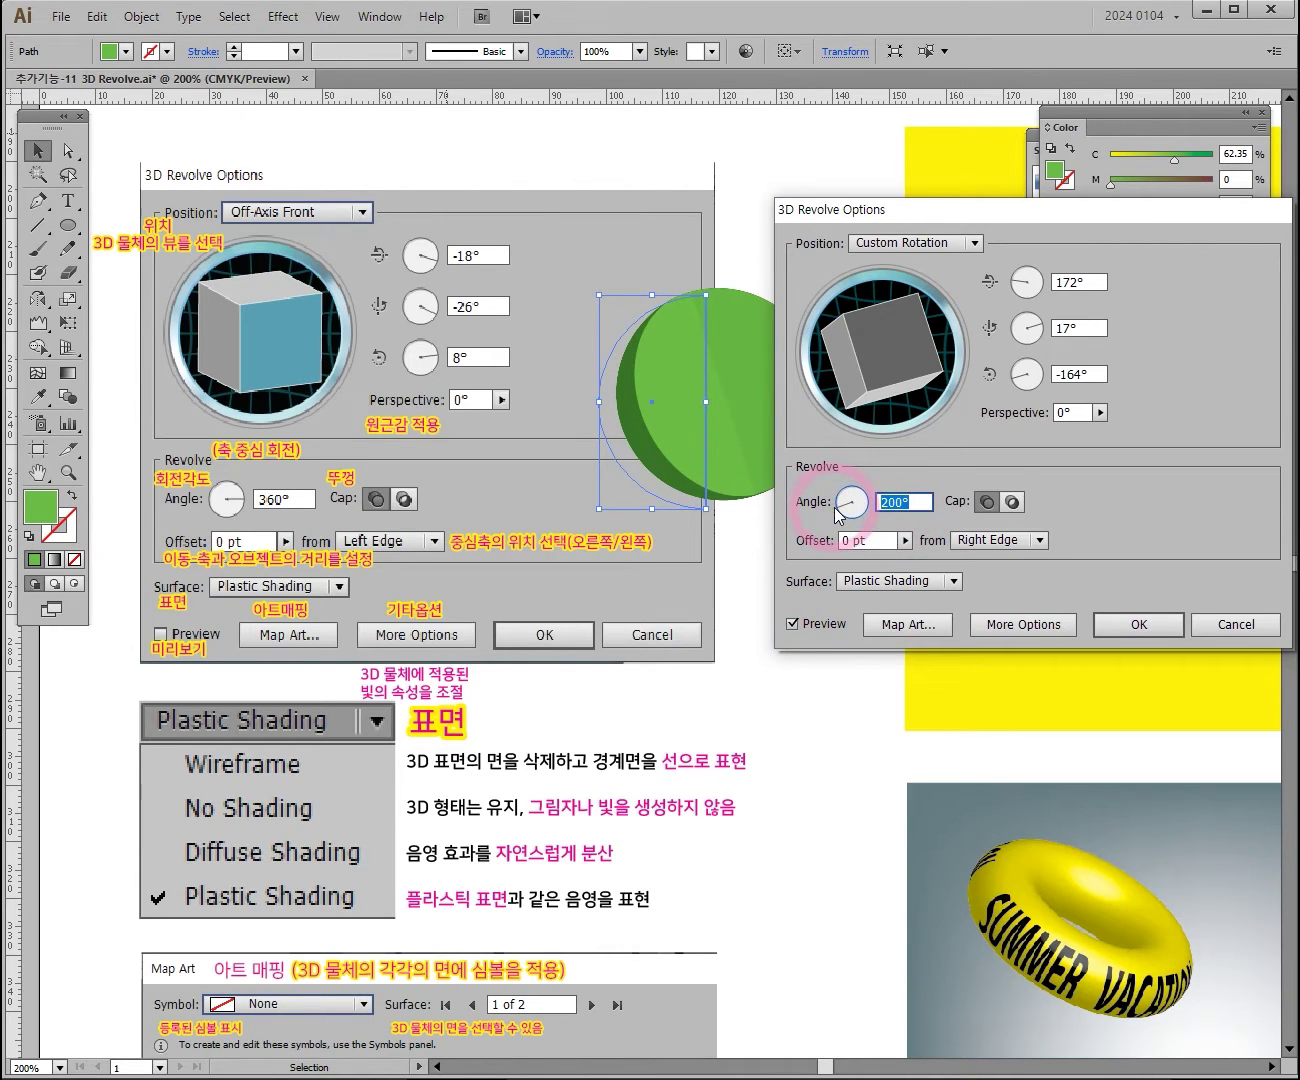
type("360")
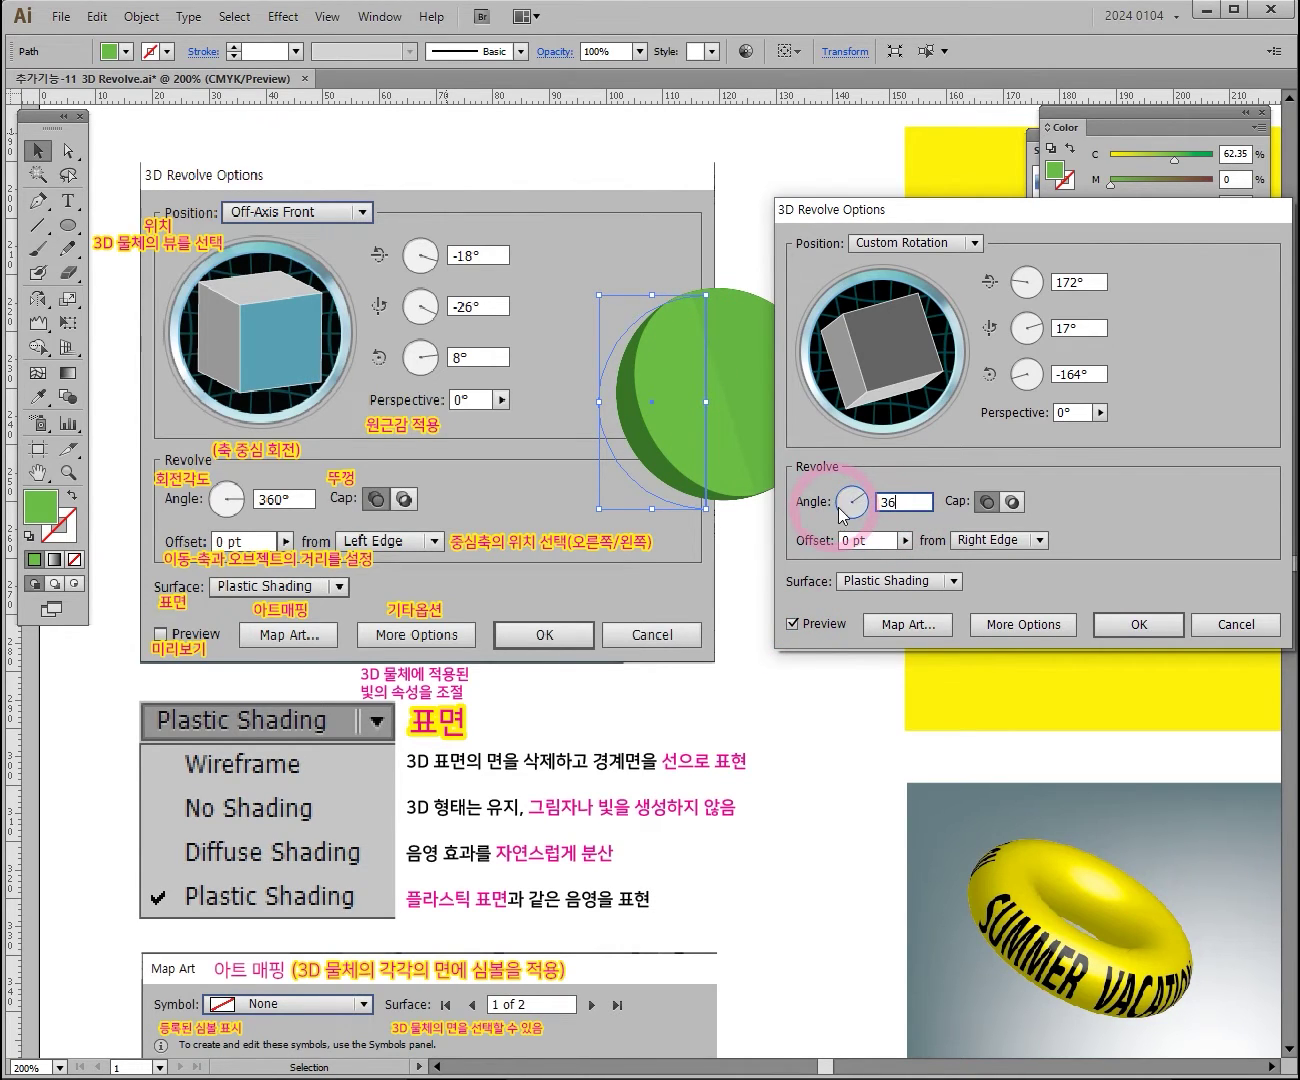
left_click(791, 622)
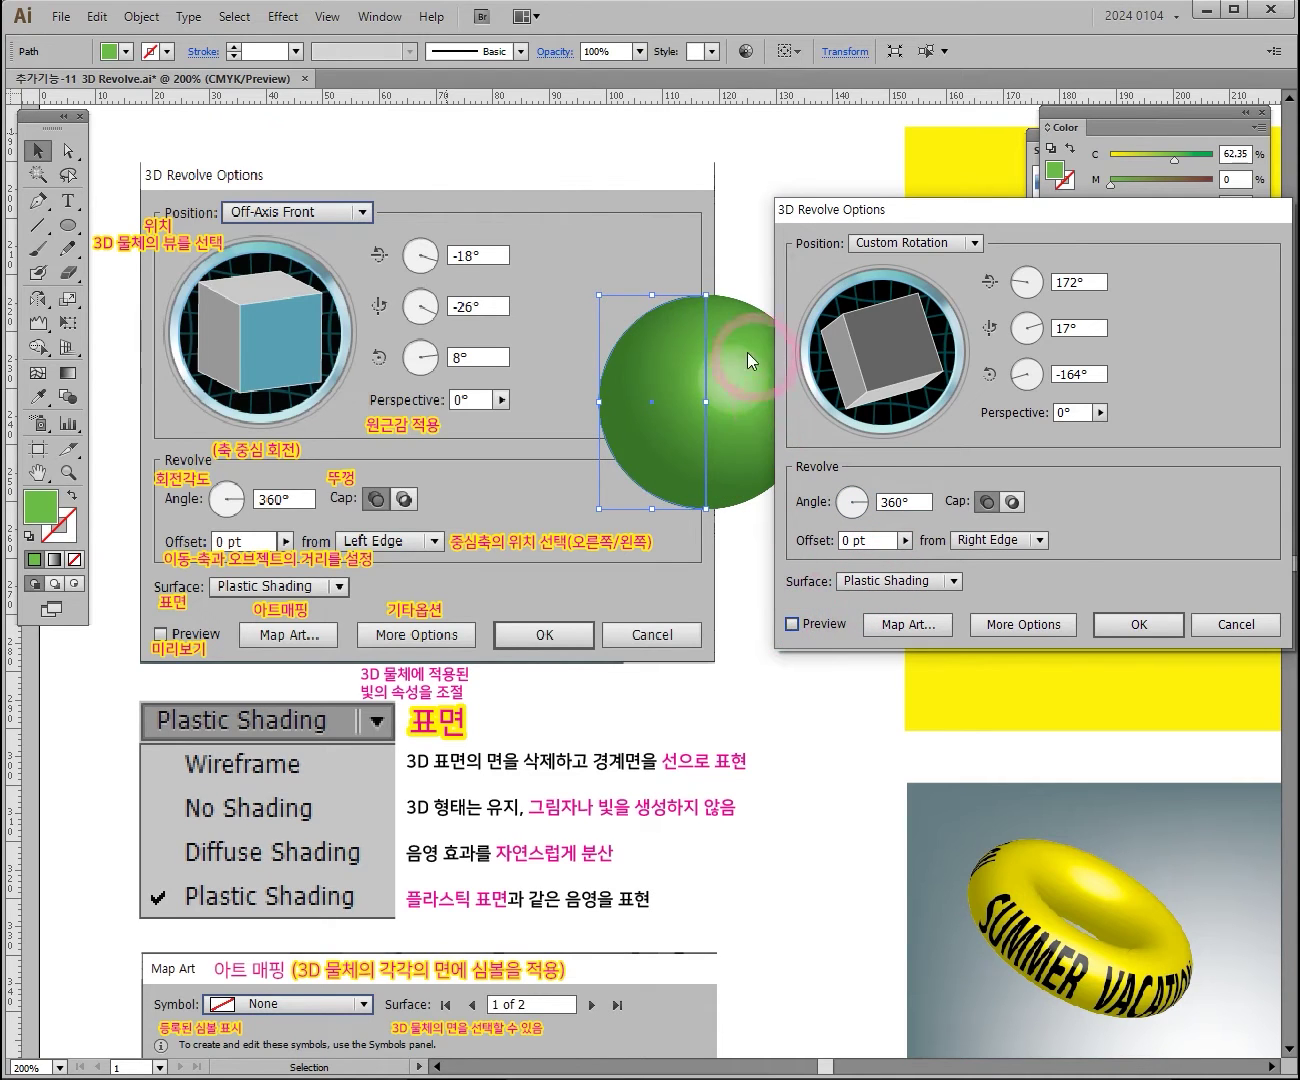
Try the Wireframe and No Shading surface types on the sphere with Preview turned back on
left_click(953, 584)
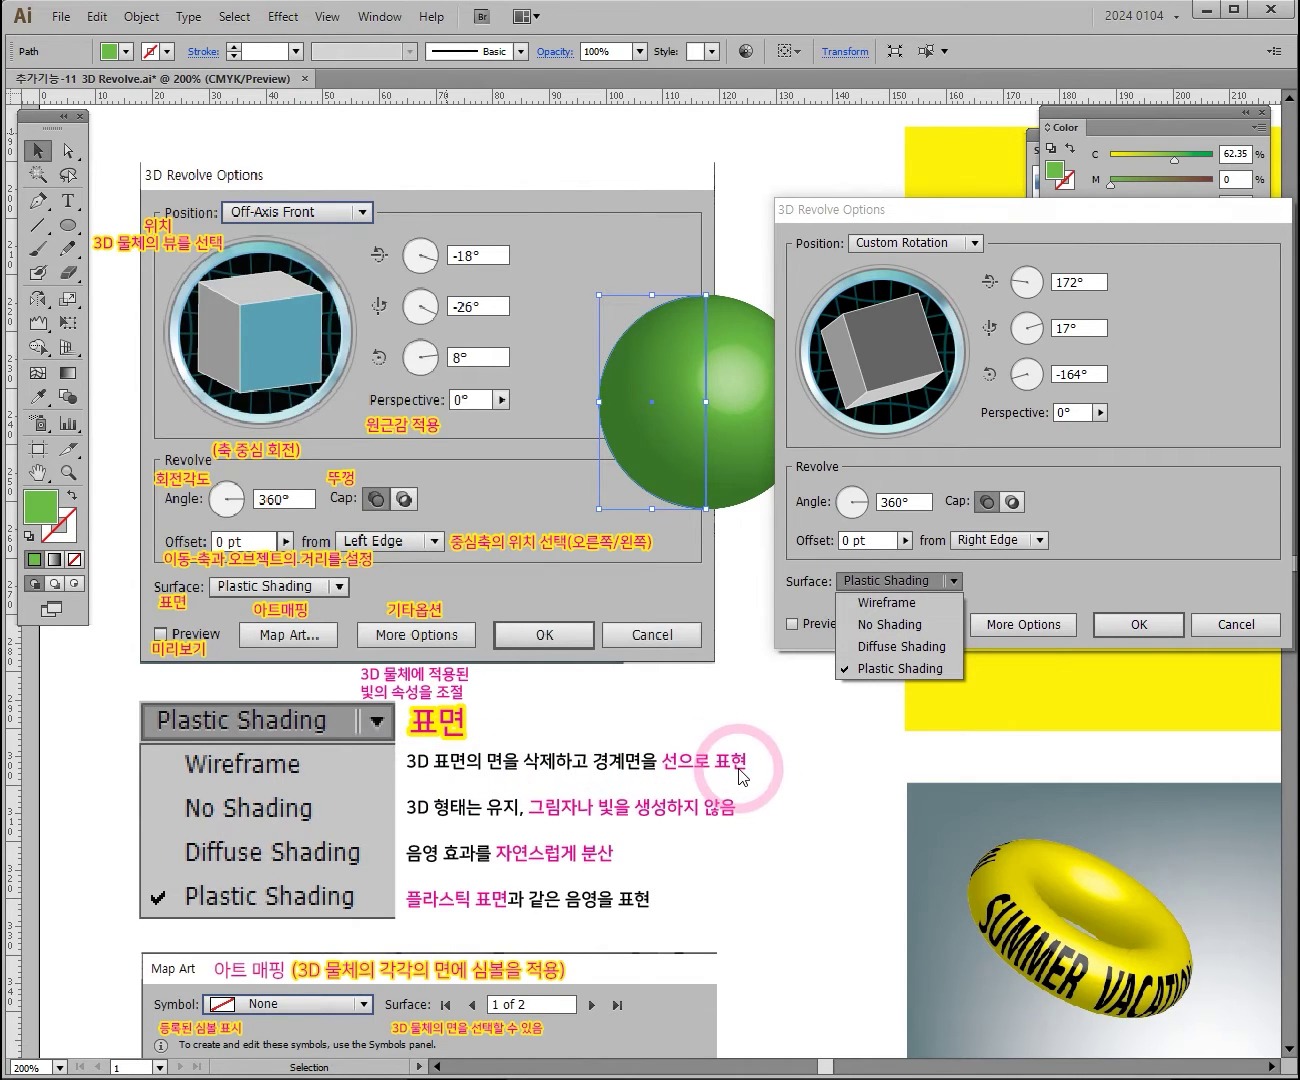
left_click(867, 602)
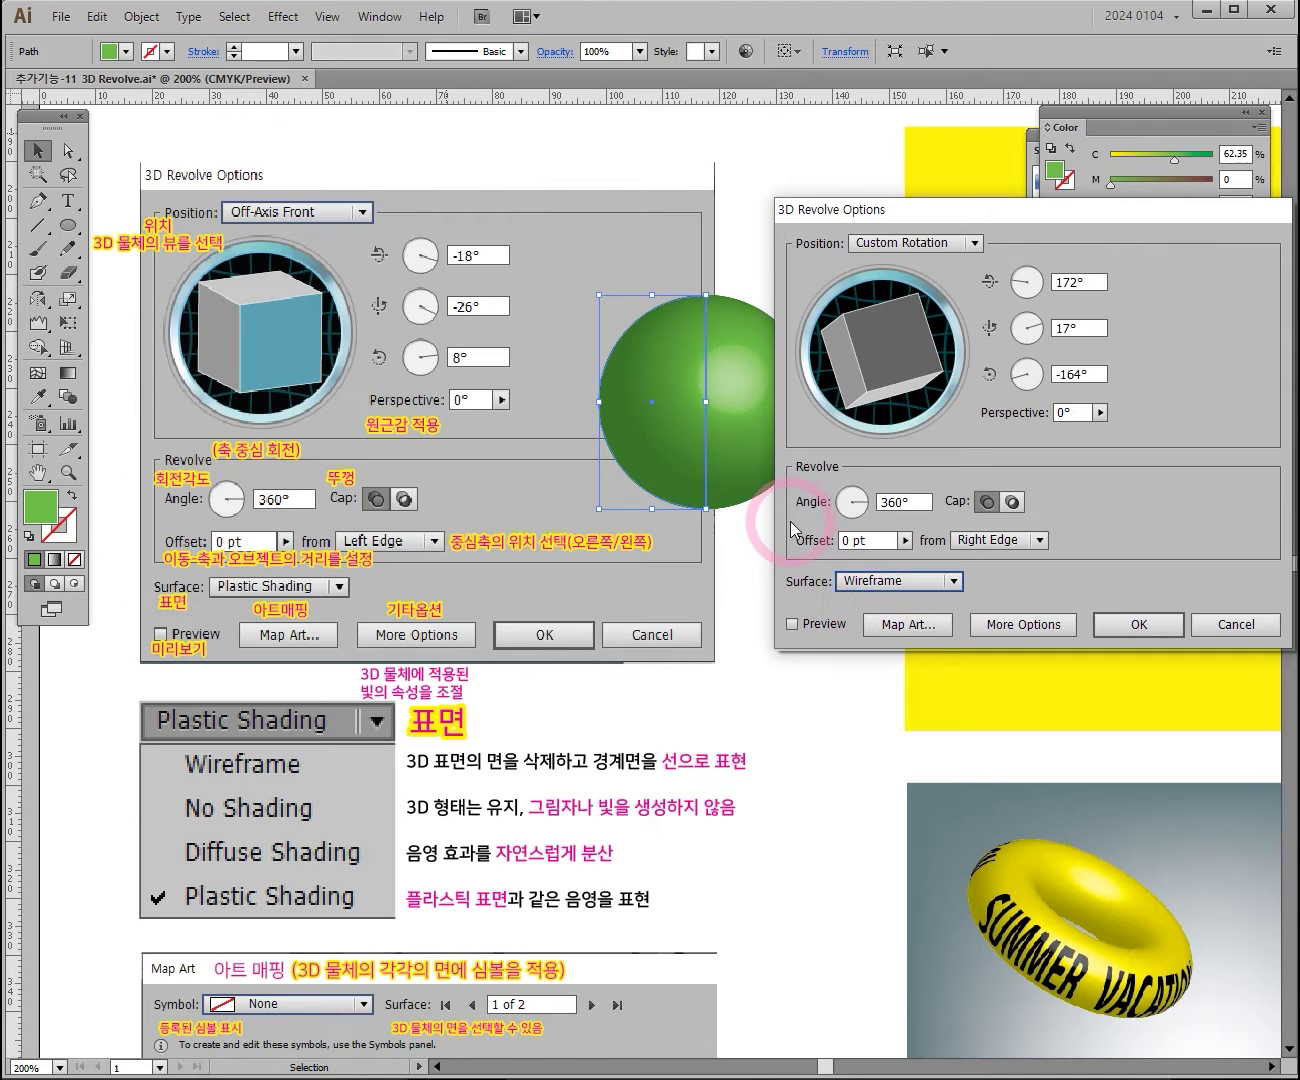
left_click(791, 624)
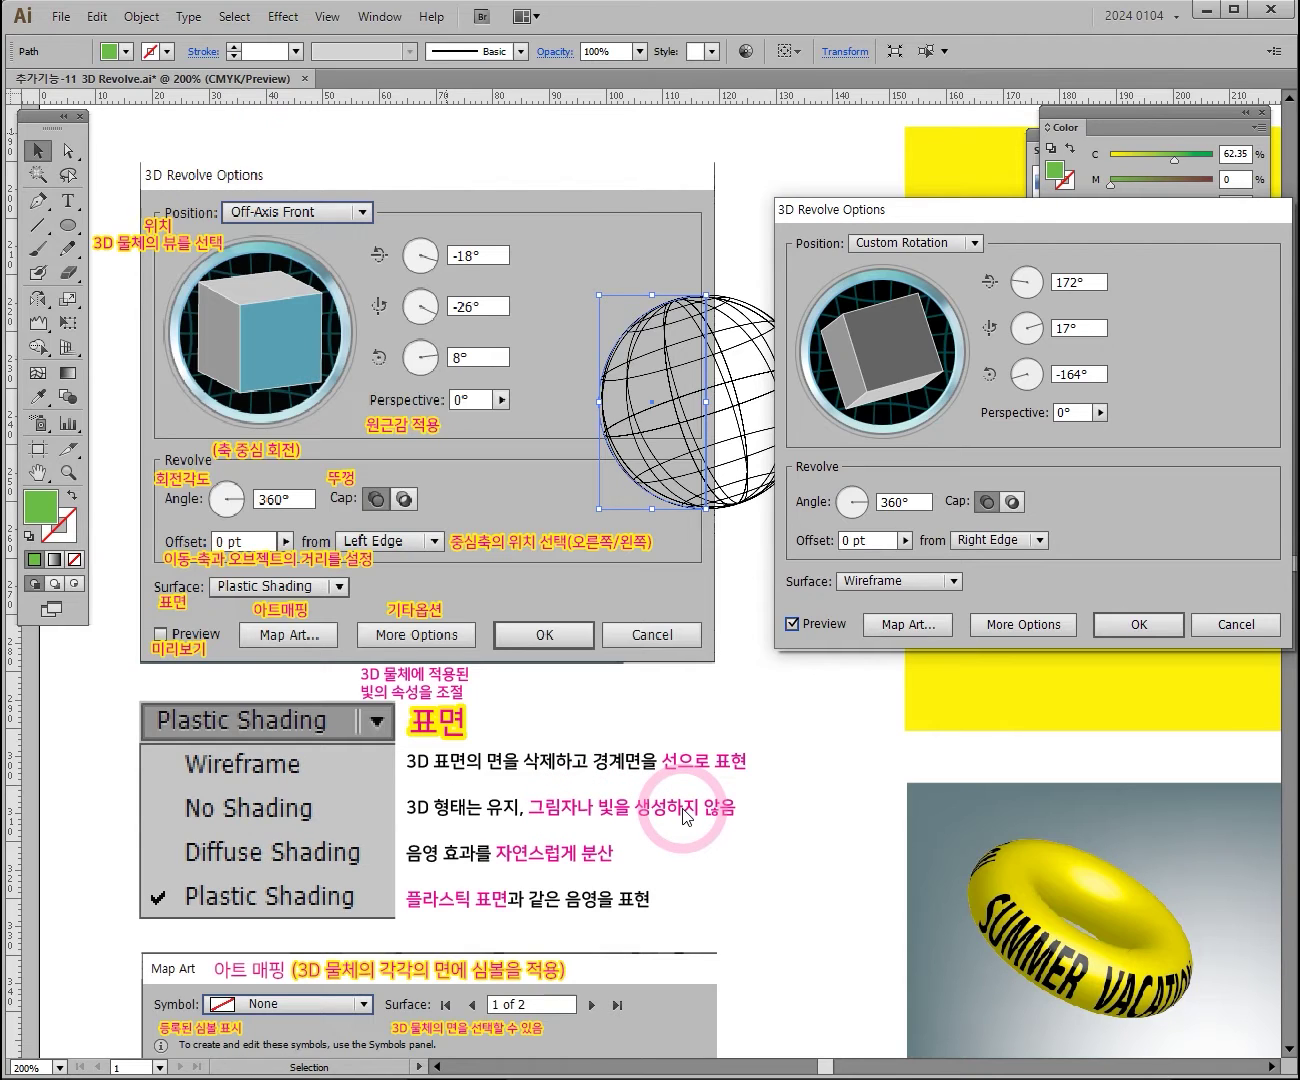
left_click(926, 582)
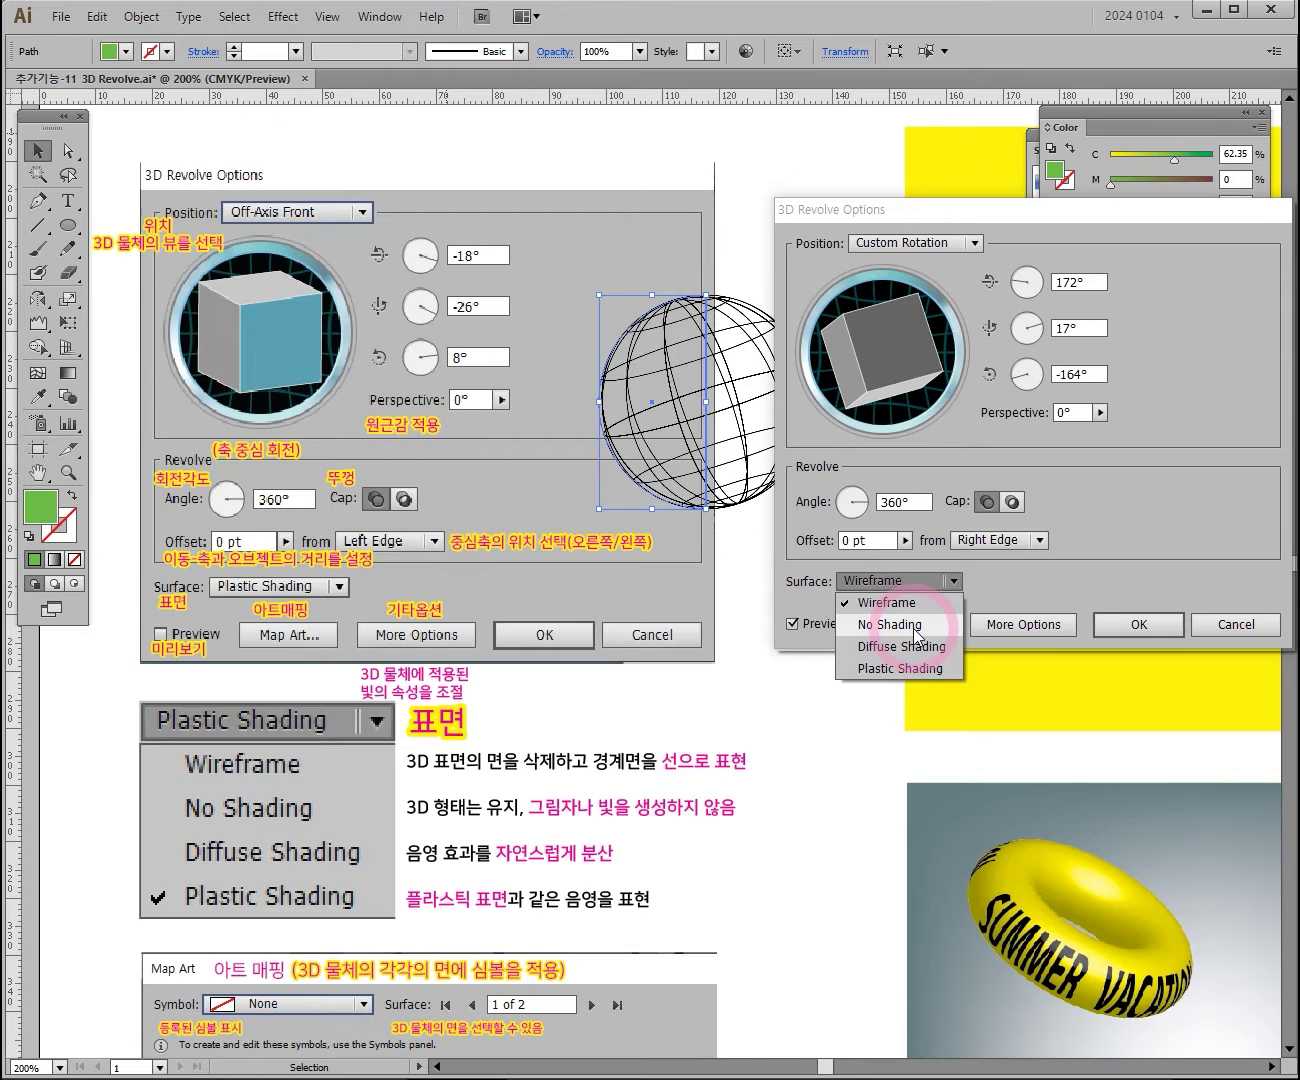
left_click(916, 625)
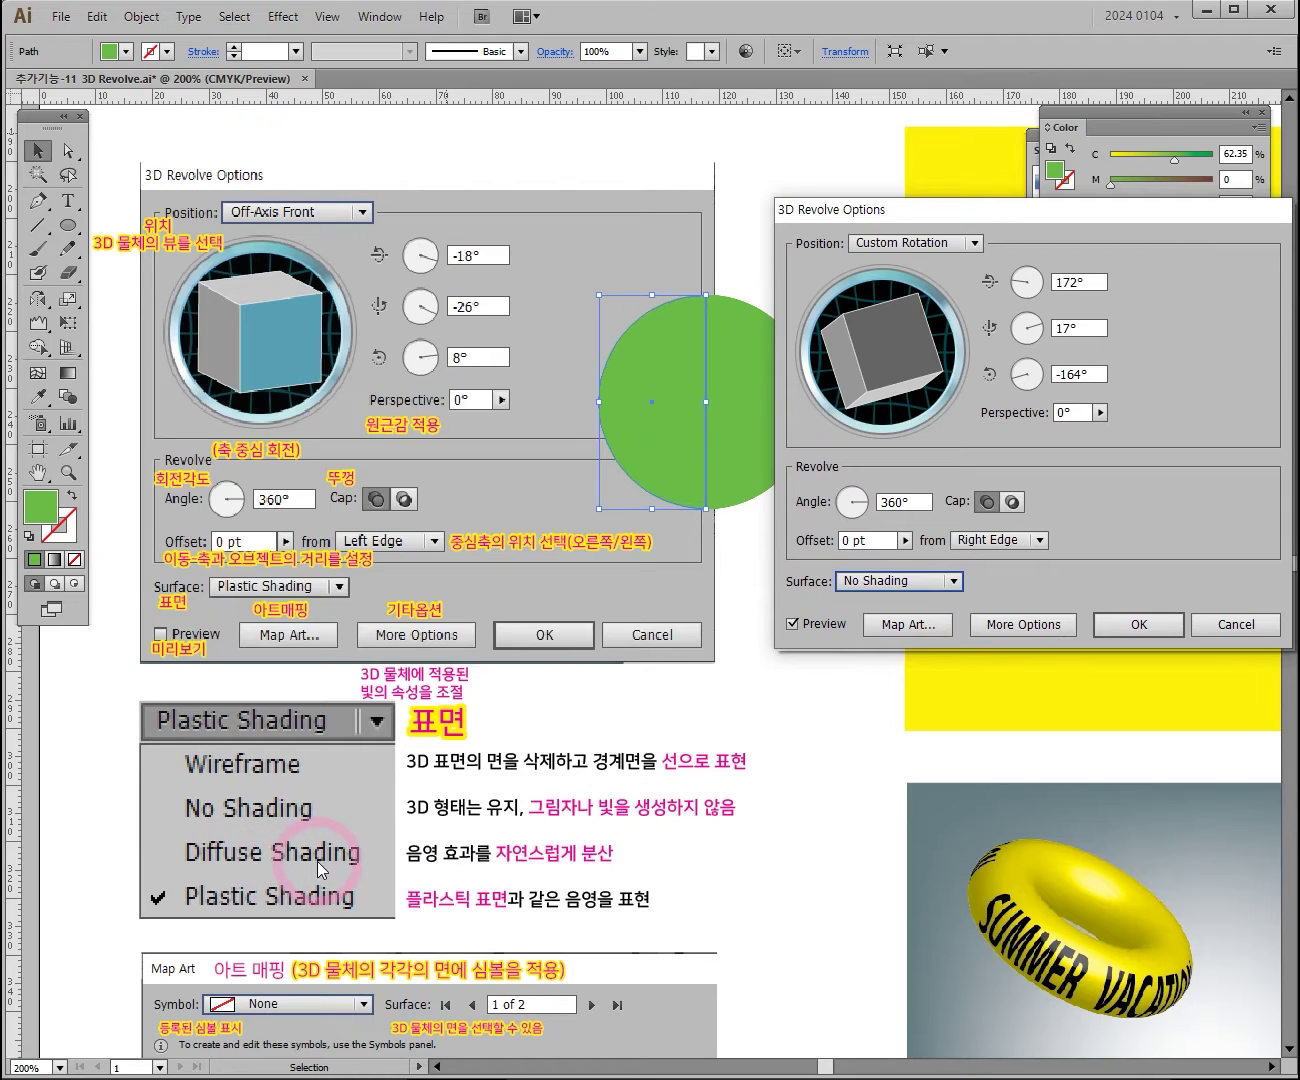
Try Diffuse Shading on the sphere and return its surface to Plastic Shading
left_click(946, 582)
left_click(931, 642)
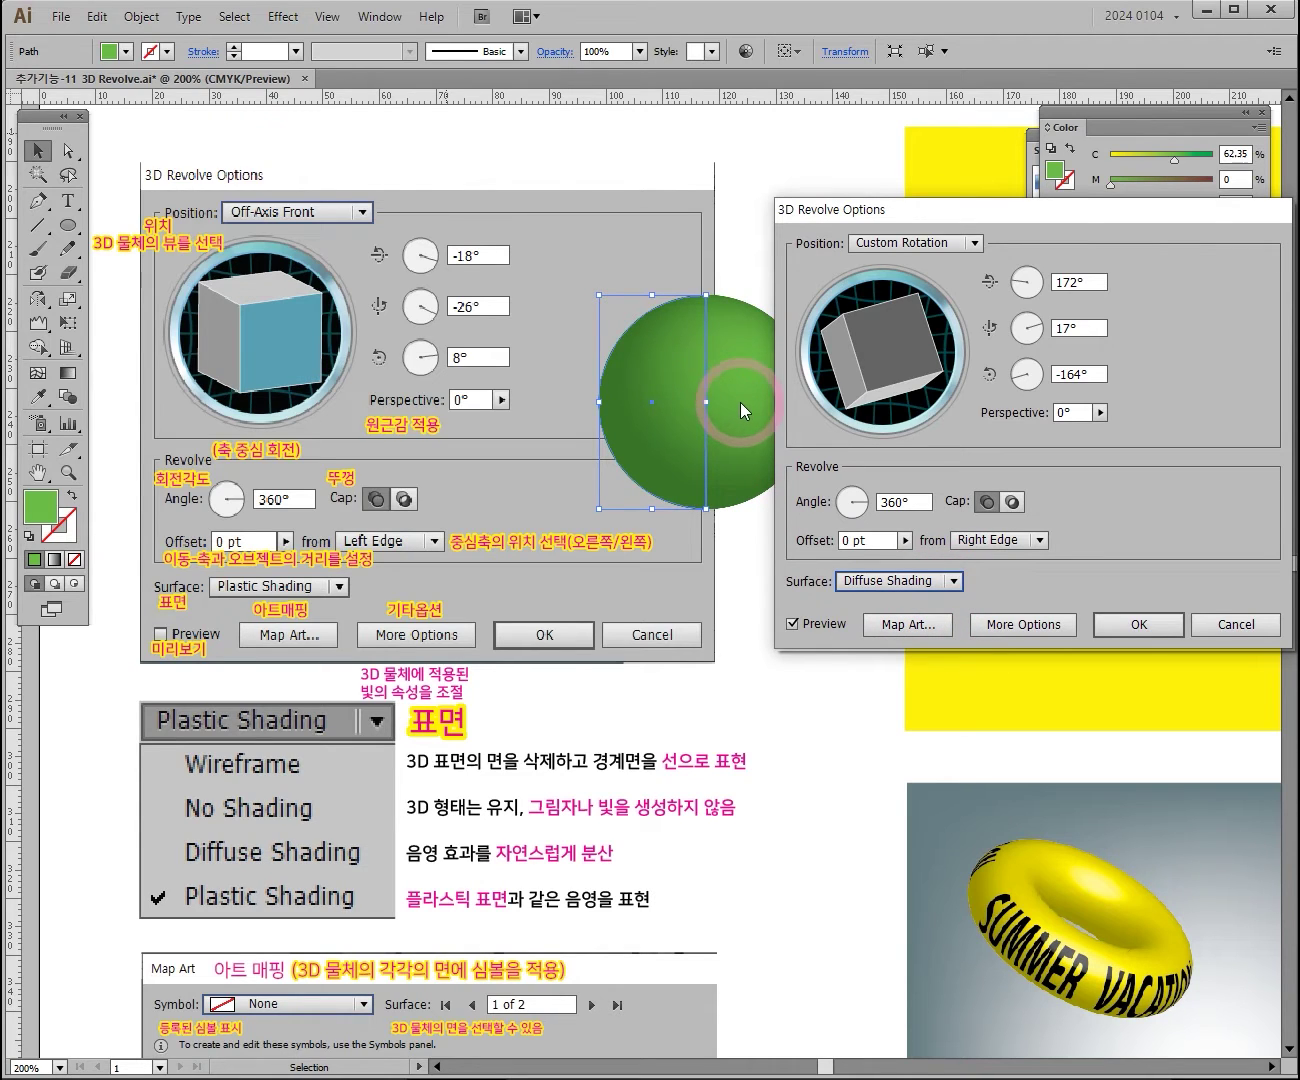
left_click(906, 580)
left_click(865, 665)
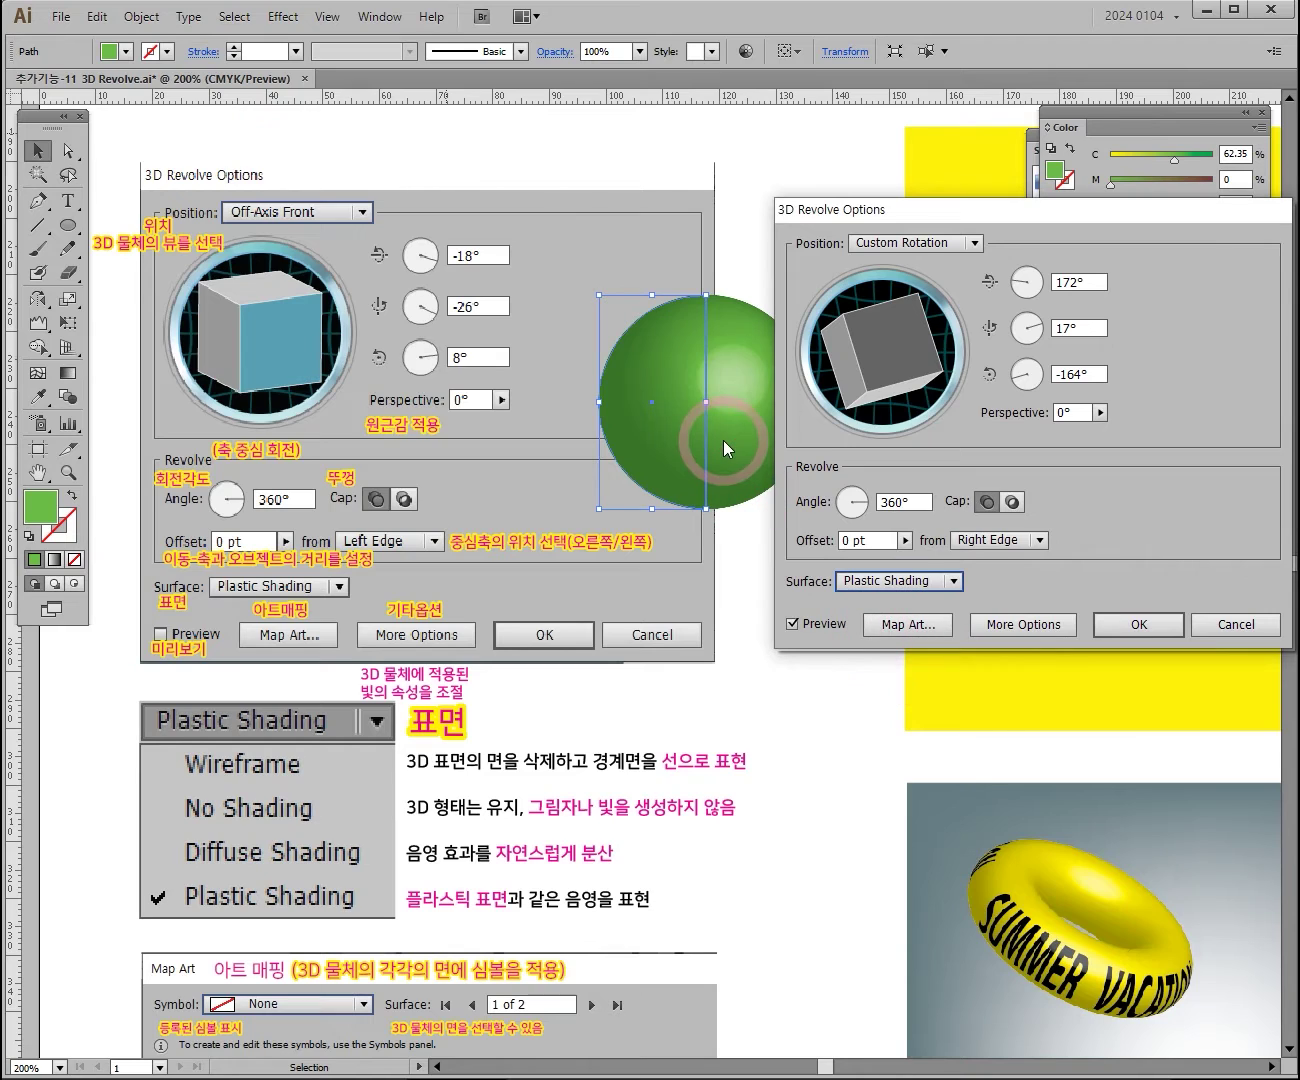
Switch the sphere's surface twice to Diffuse Shading and back to Plastic Shading to compare the two
left_click(898, 580)
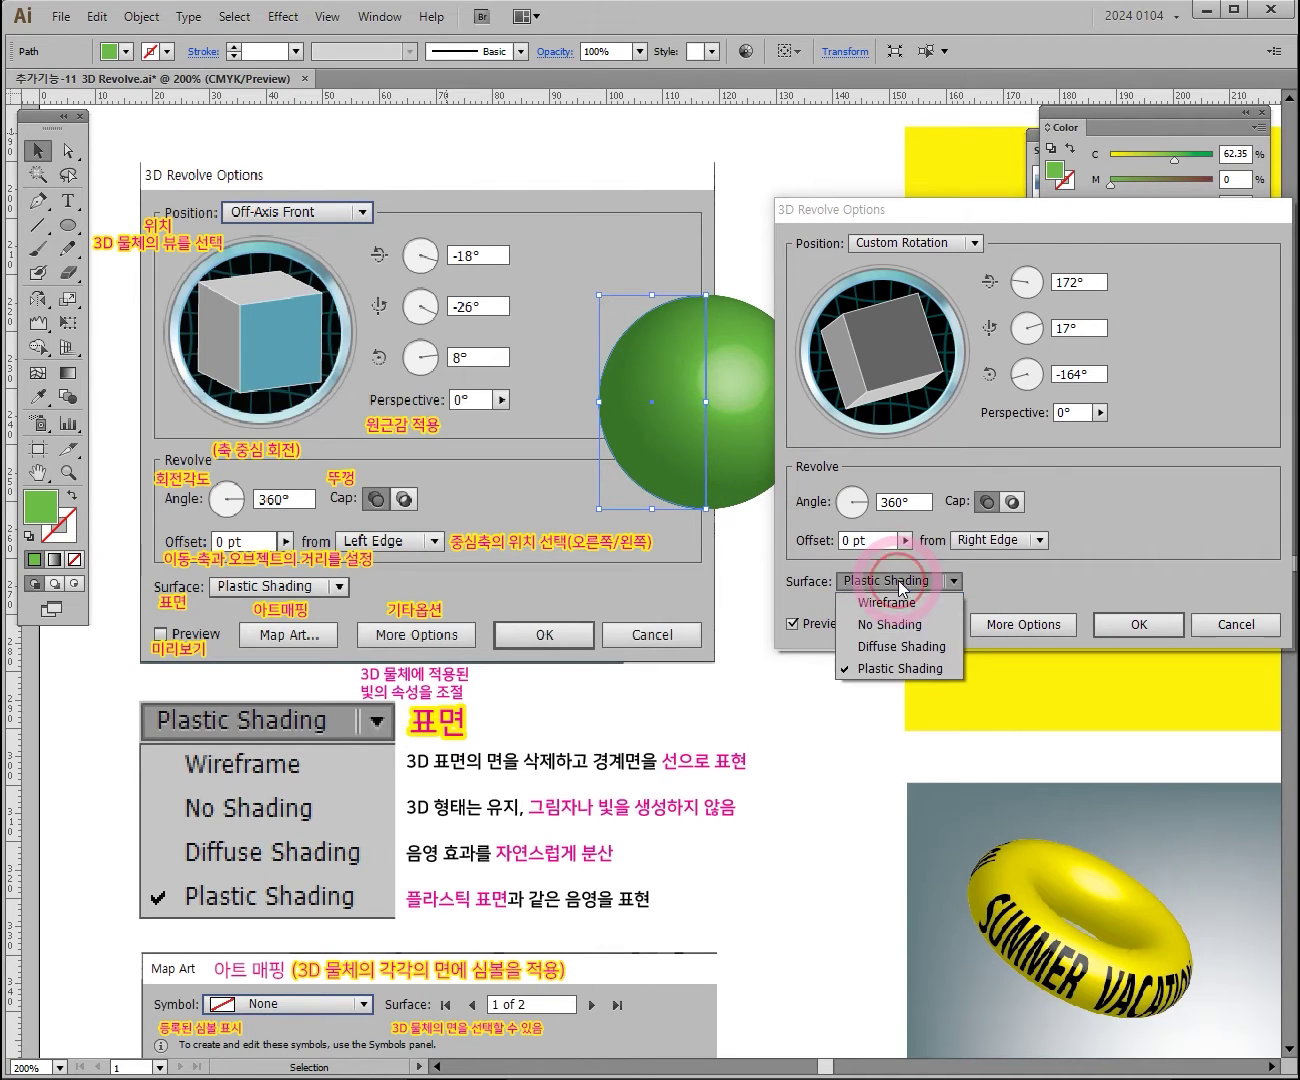
left_click(900, 646)
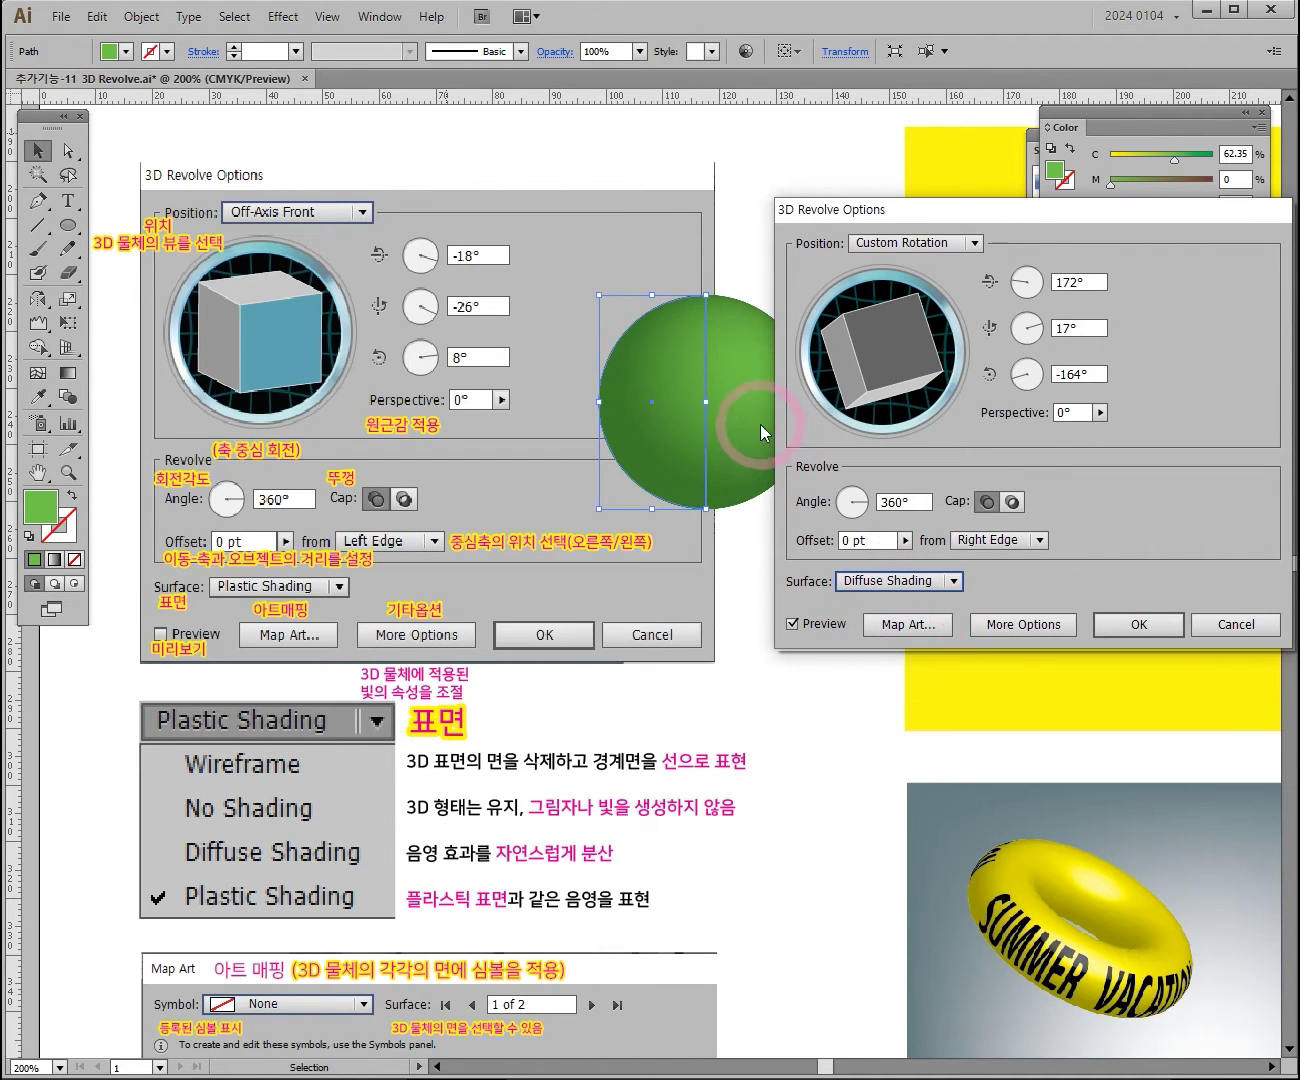
left_click(885, 581)
left_click(884, 667)
left_click(751, 410)
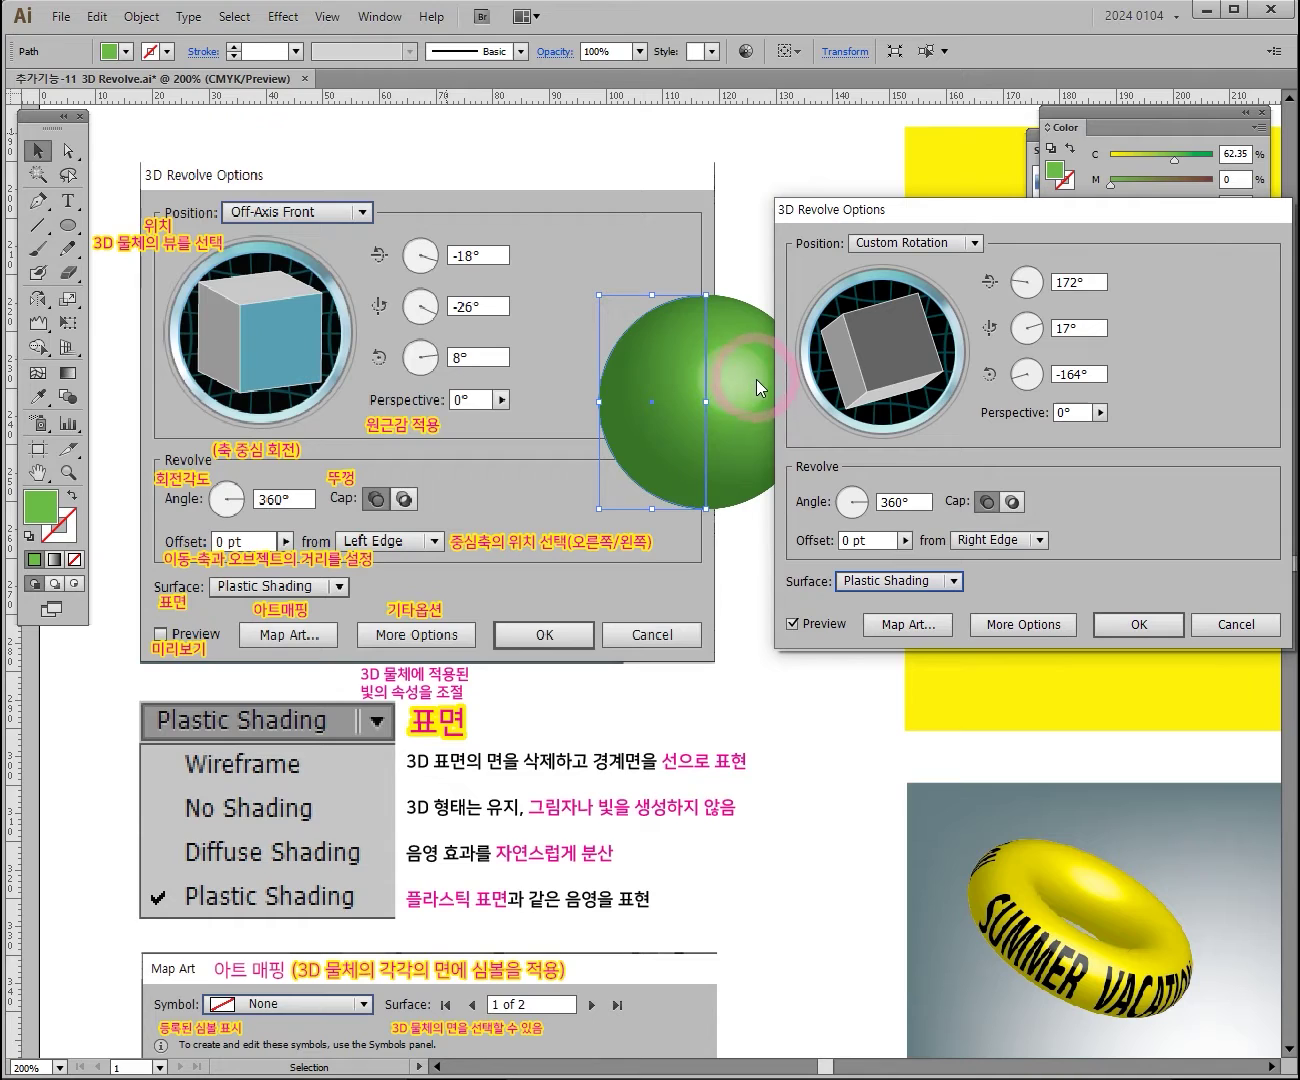
left_click(907, 580)
left_click(909, 647)
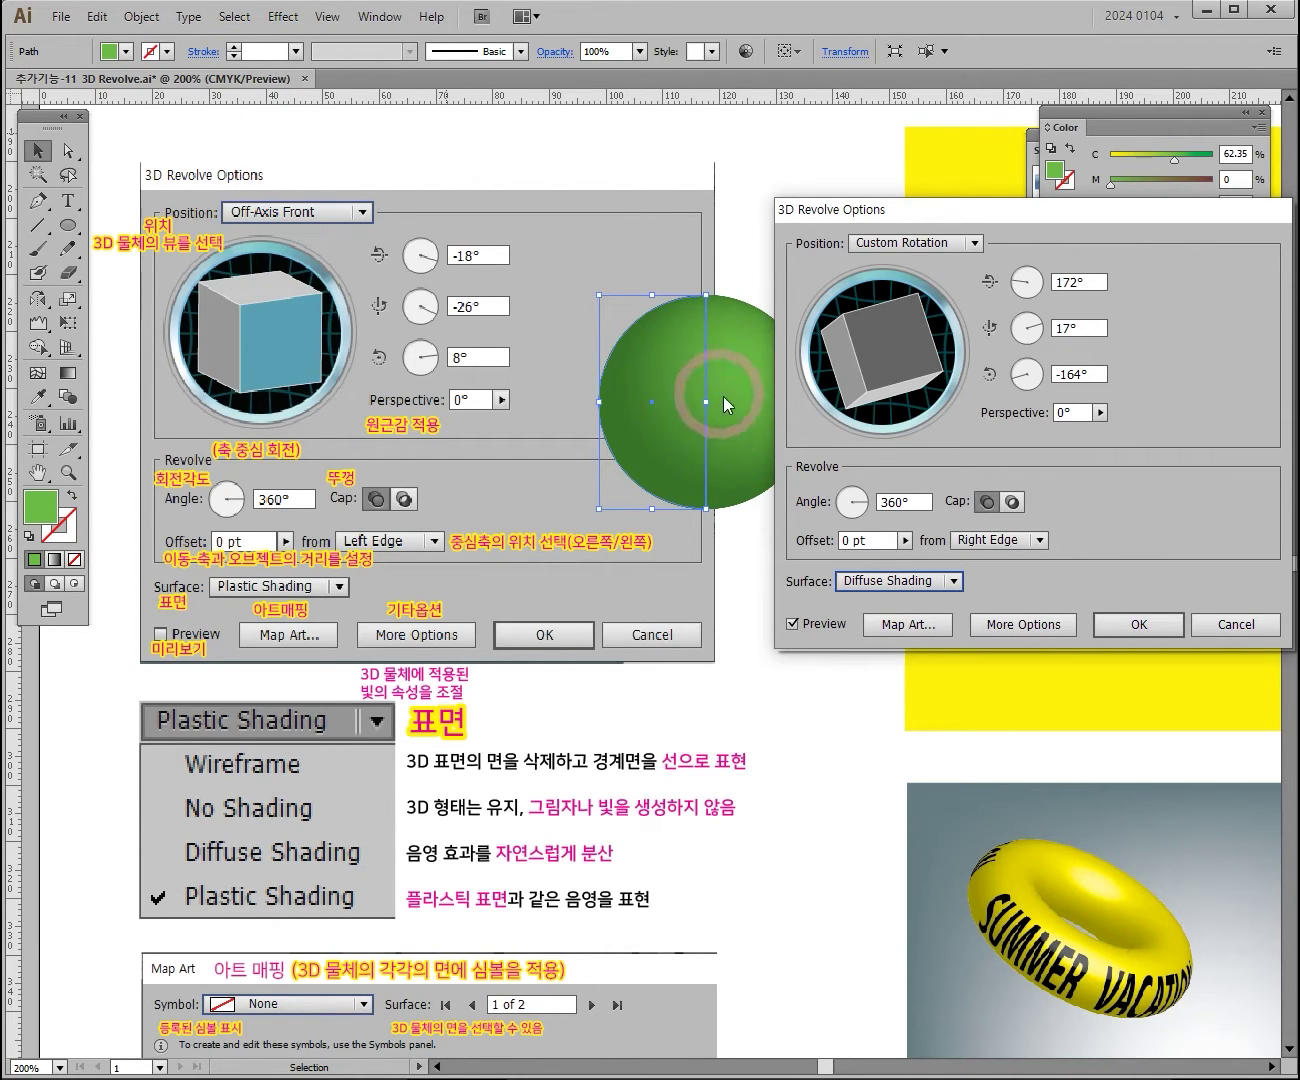
left_click(950, 581)
left_click(894, 671)
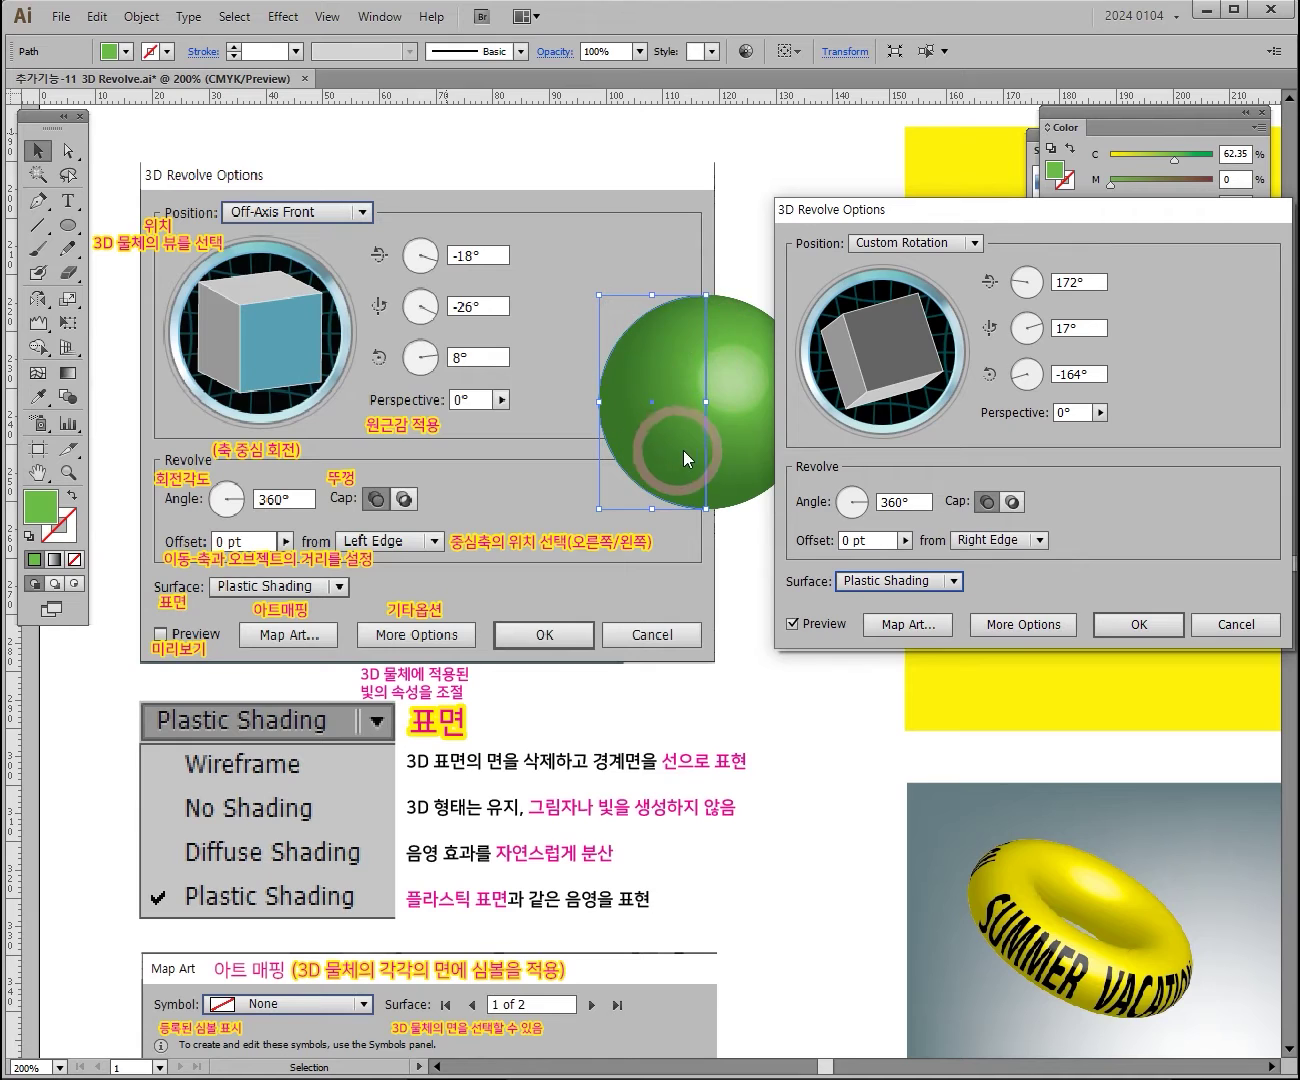
Try a revolve offset of 89 pt from the right edge and return the offset to 0 pt
left_click(905, 540)
mouse_move(801, 558)
left_mouse_down()
mouse_move(884, 560)
mouse_move(798, 566)
left_mouse_up()
left_click(1010, 502)
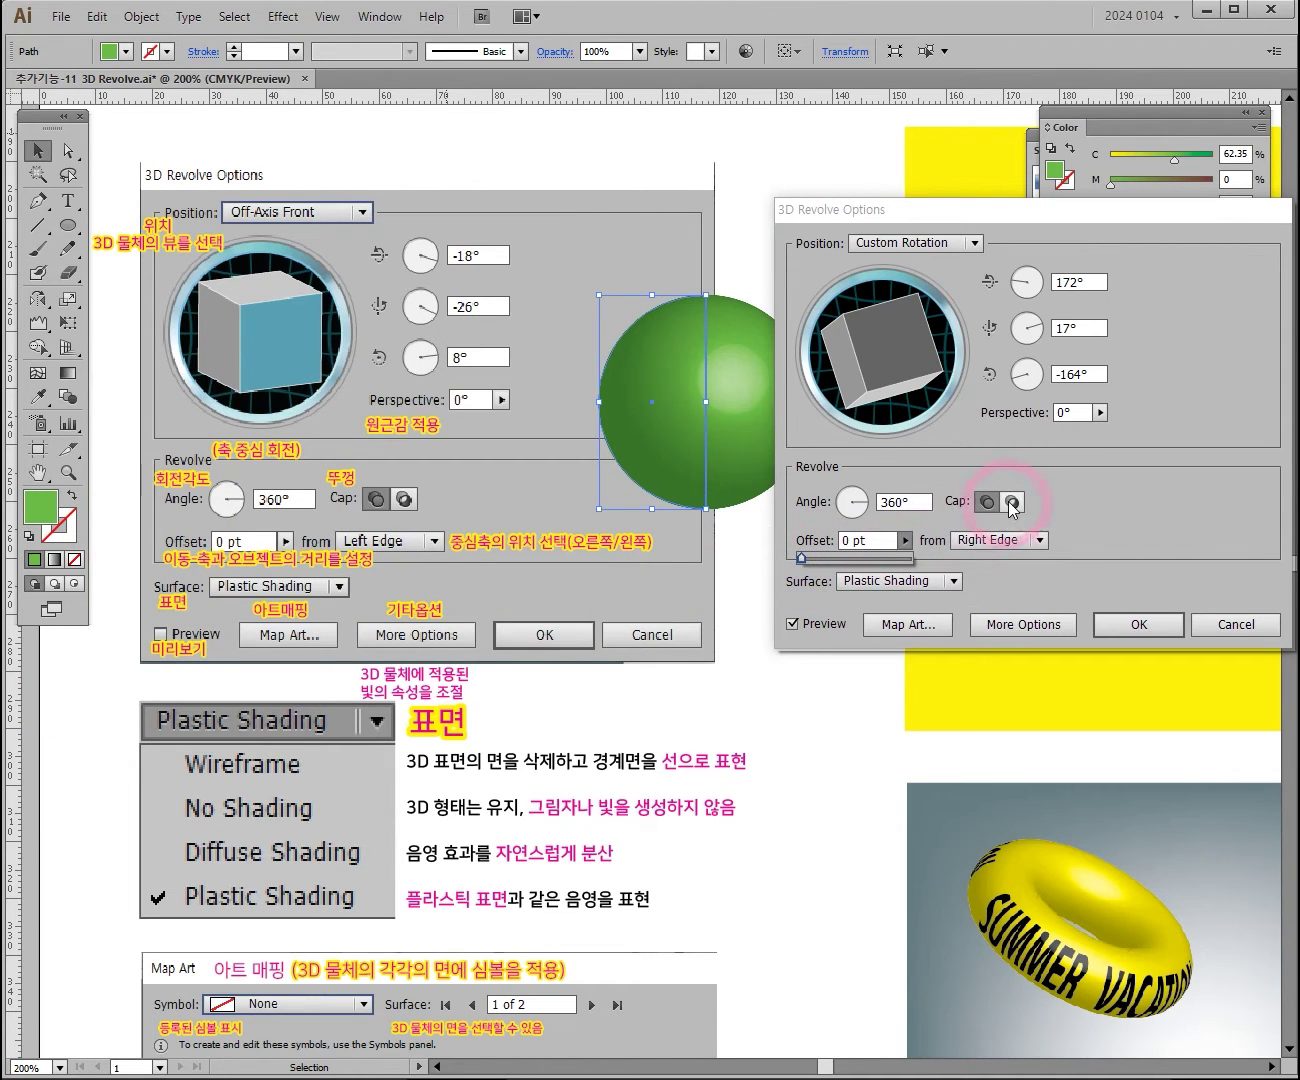
left_click(985, 502)
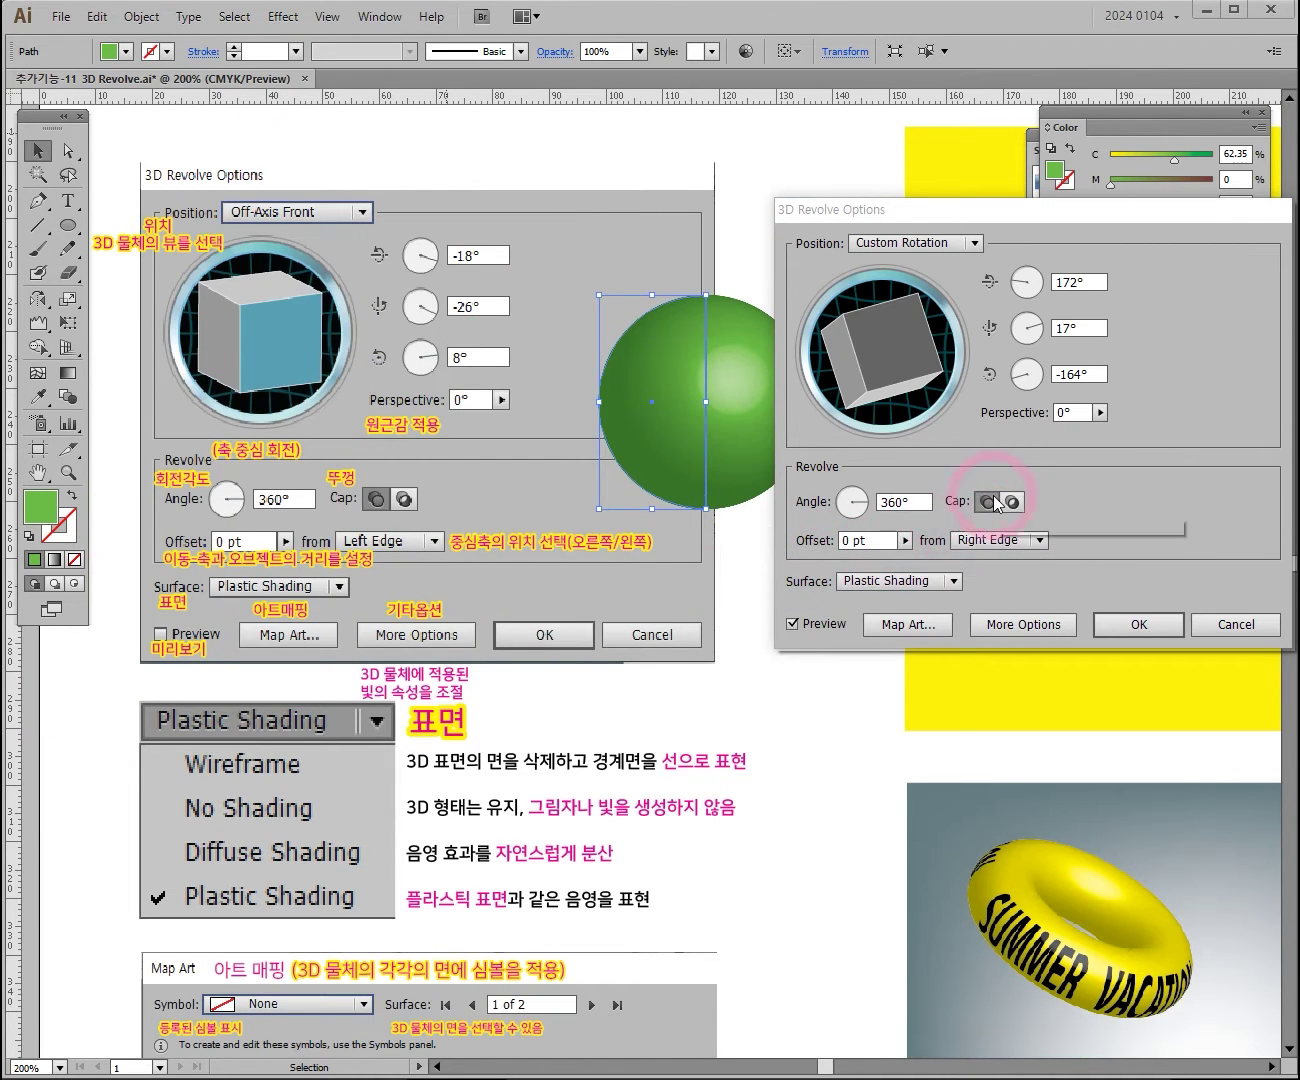
left_click(883, 550)
left_click(843, 558)
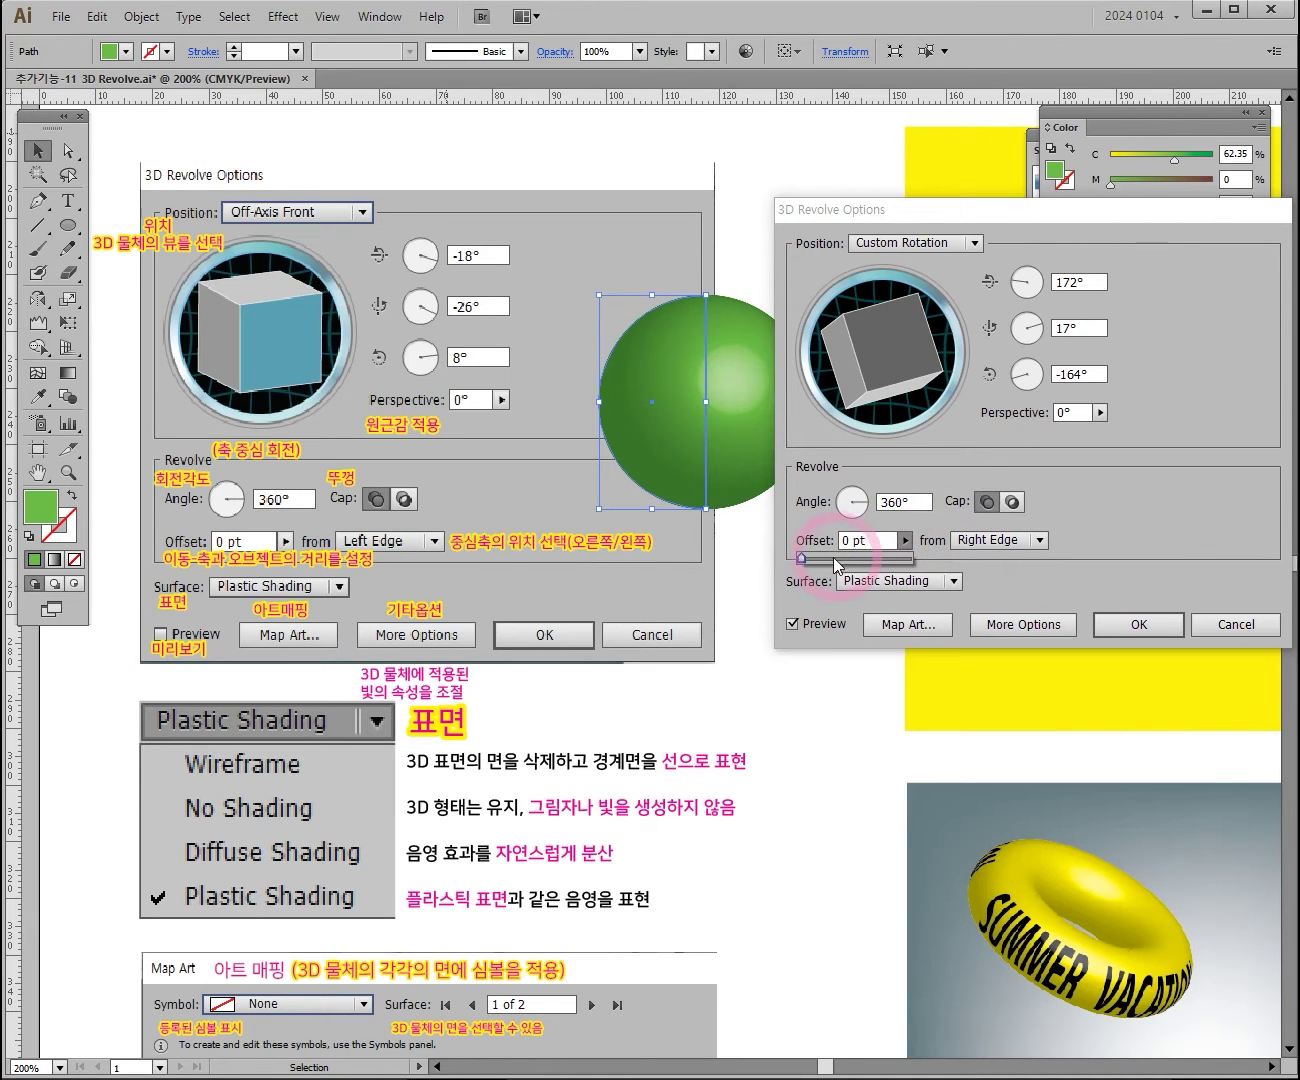
left_click_drag(827, 563, 811, 558)
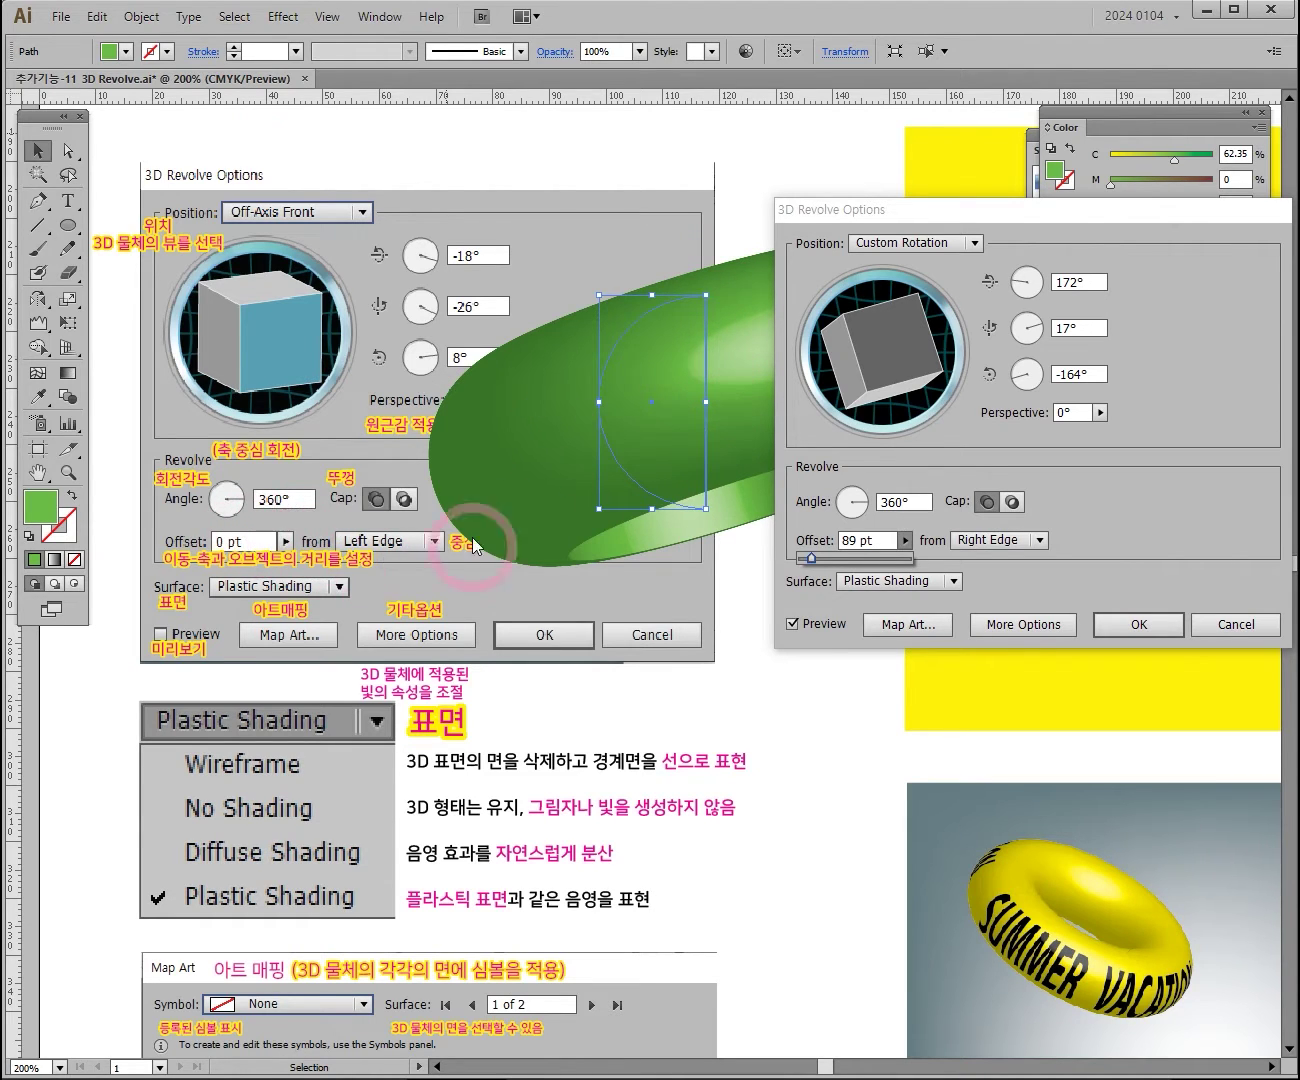
left_click(849, 559)
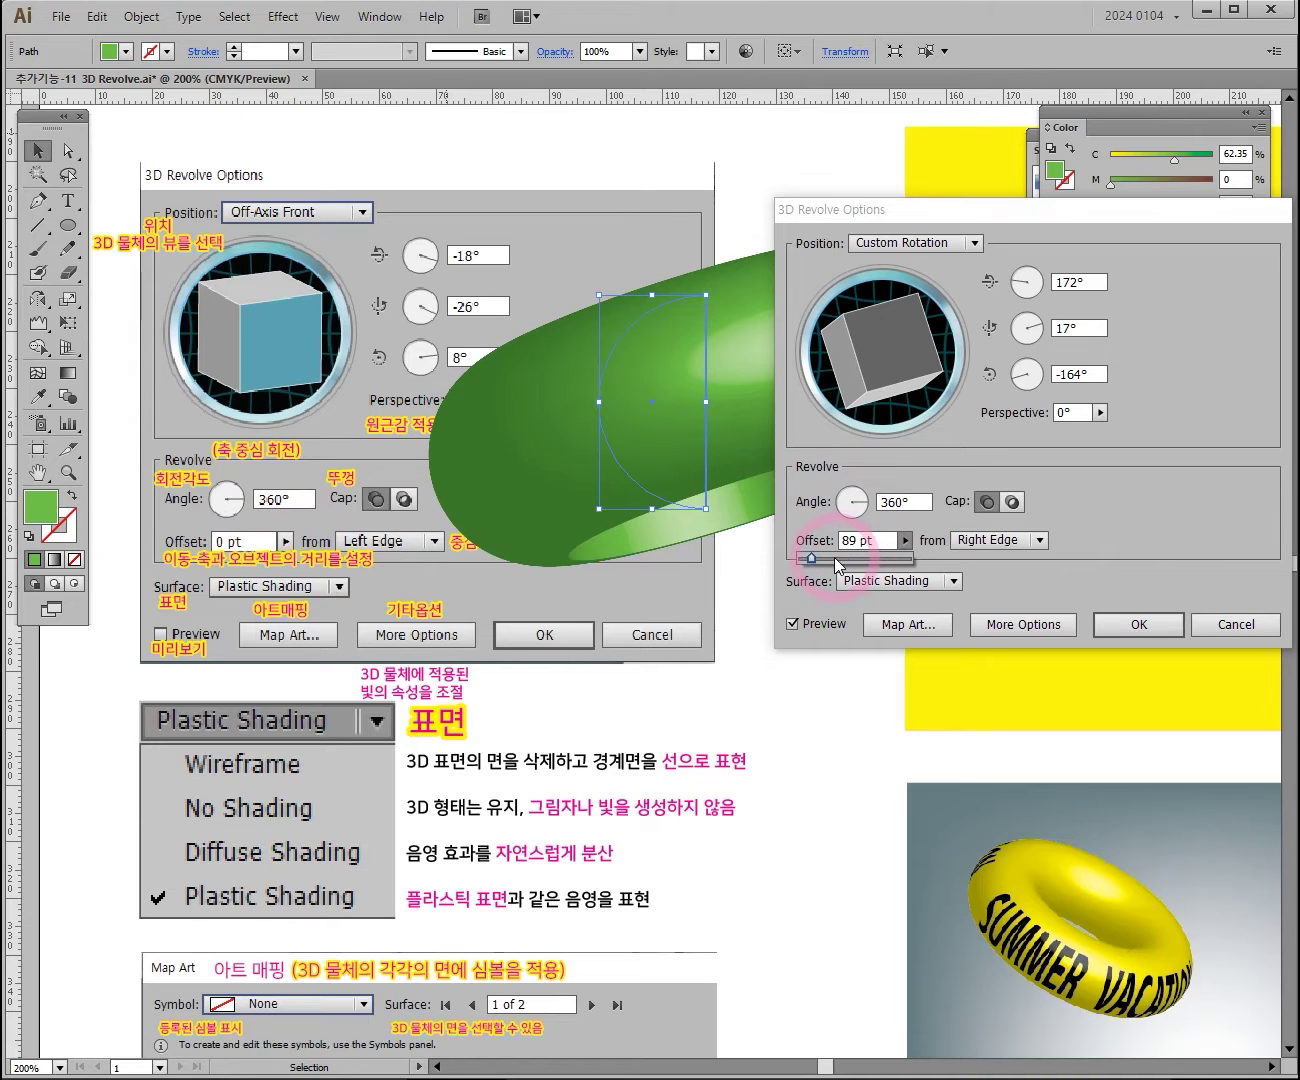
left_click_drag(834, 560, 797, 562)
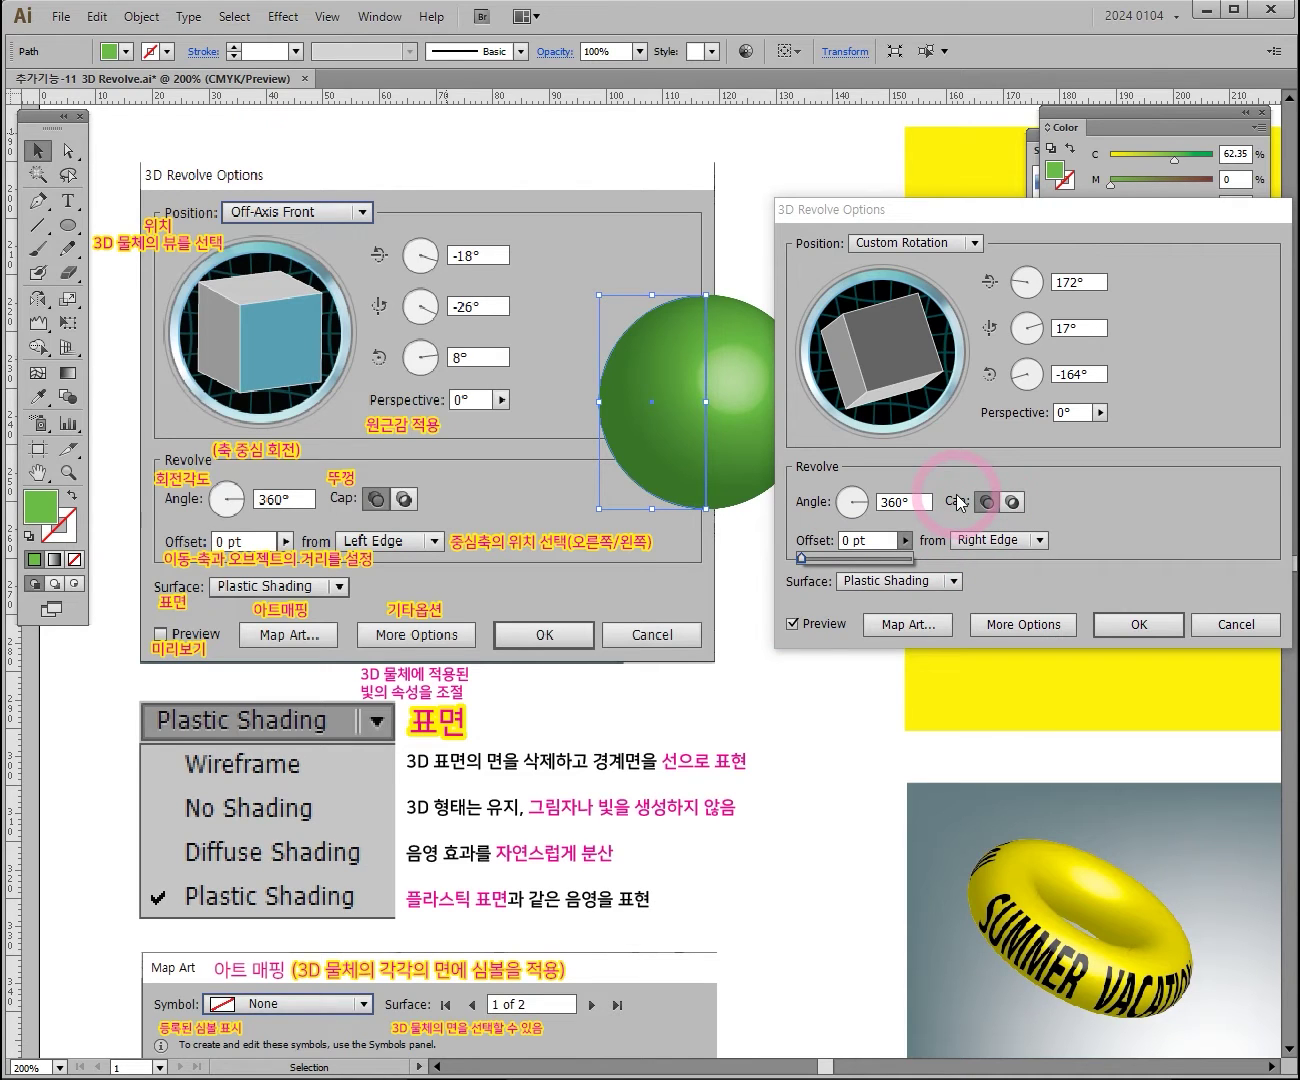
Try the hollow cap option on the revolved sphere and return the cap to solid
left_click(1012, 502)
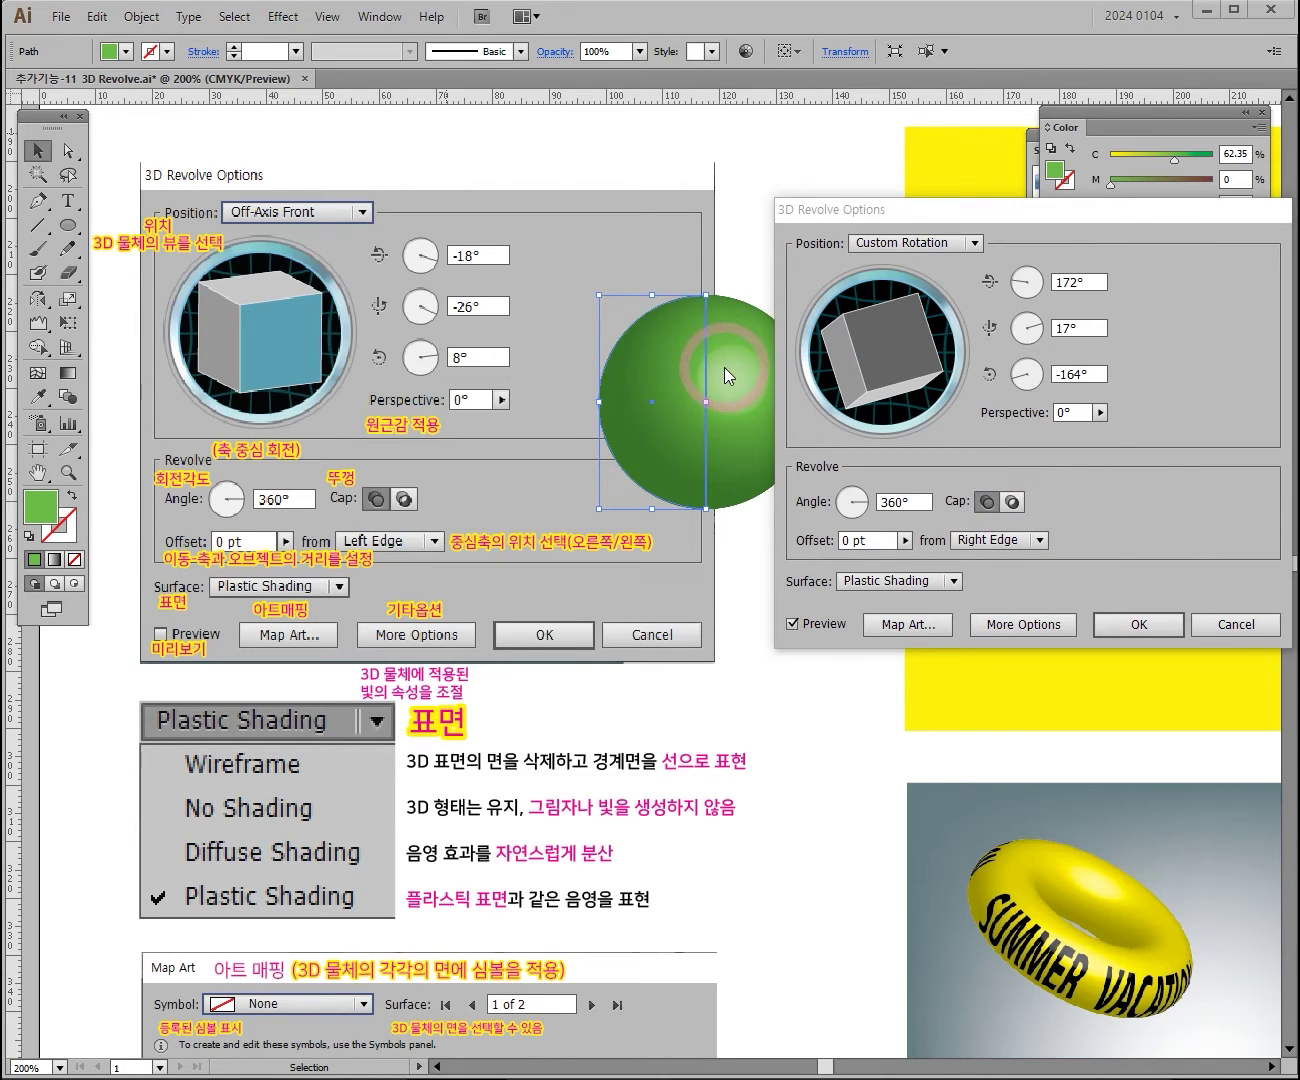
left_click(990, 502)
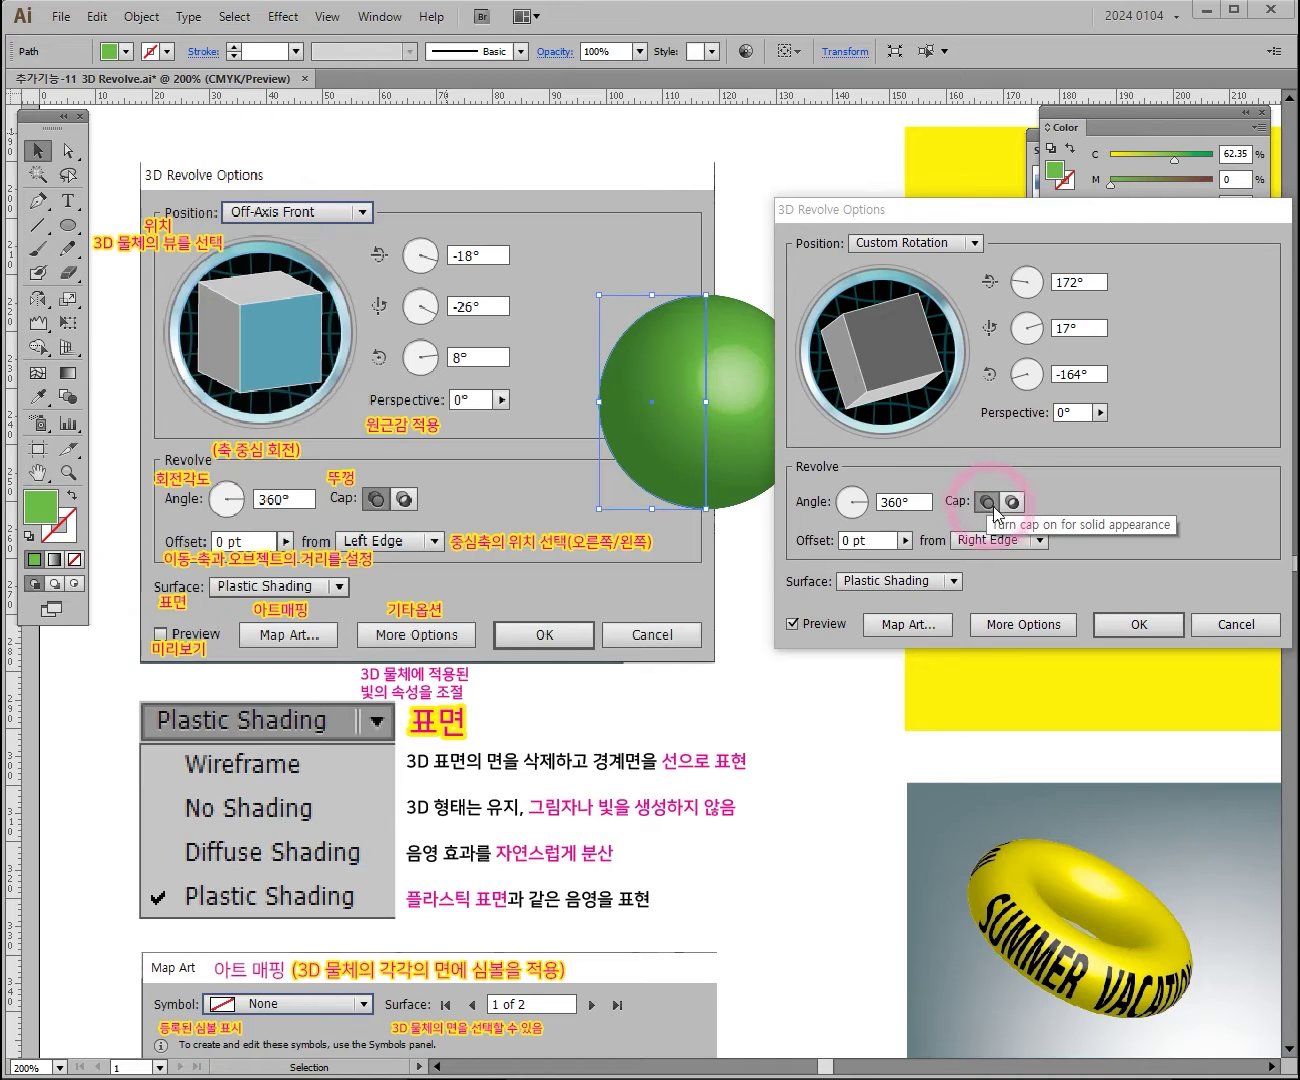
left_click(992, 505)
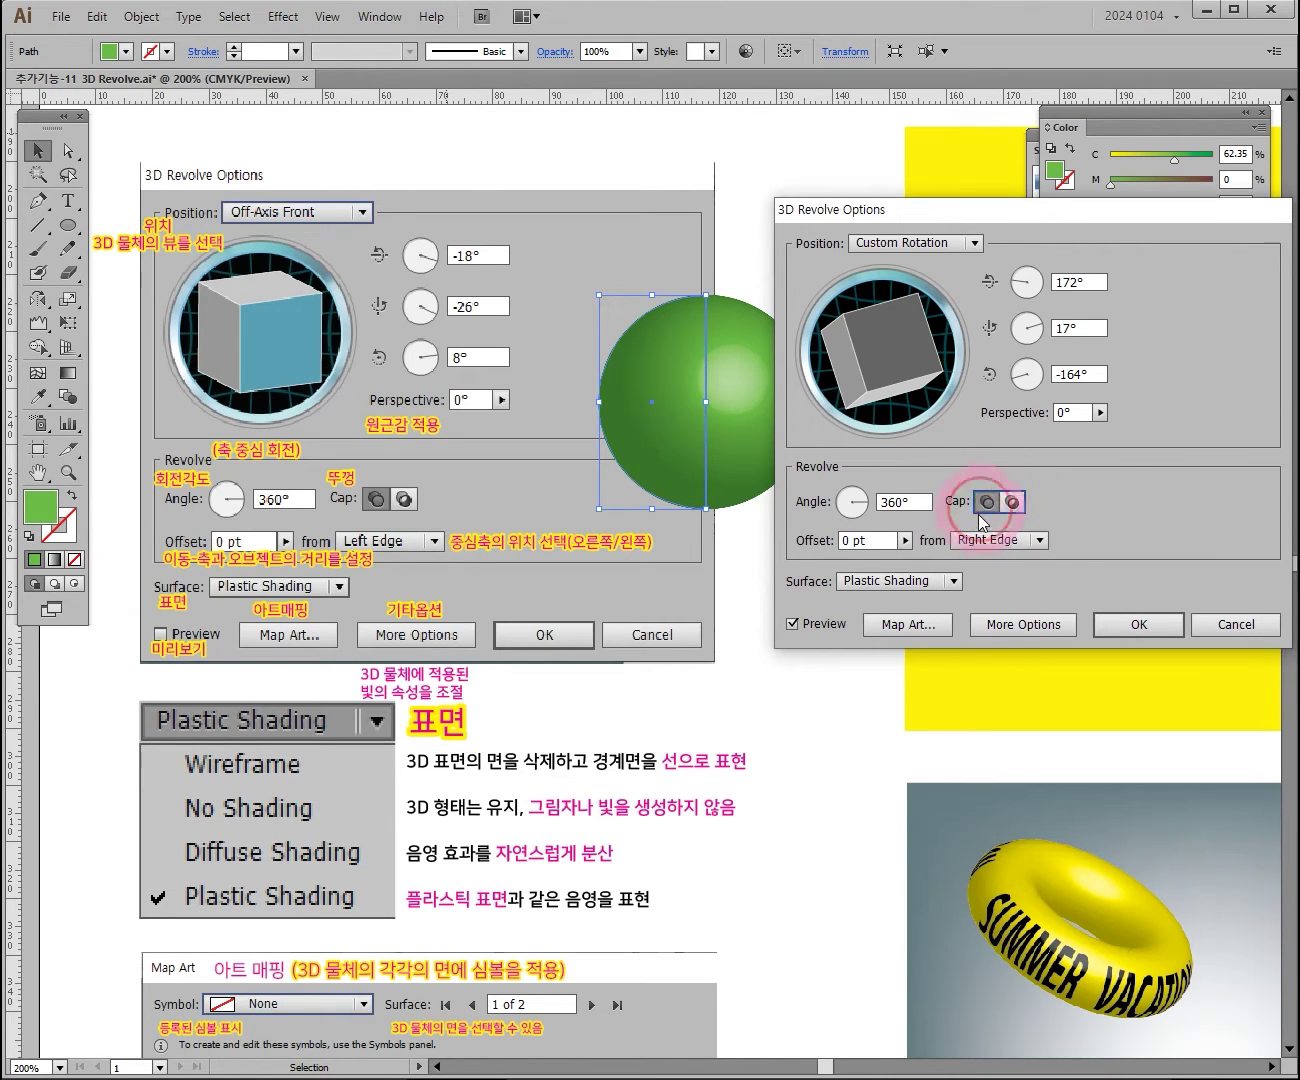
left_click(979, 499)
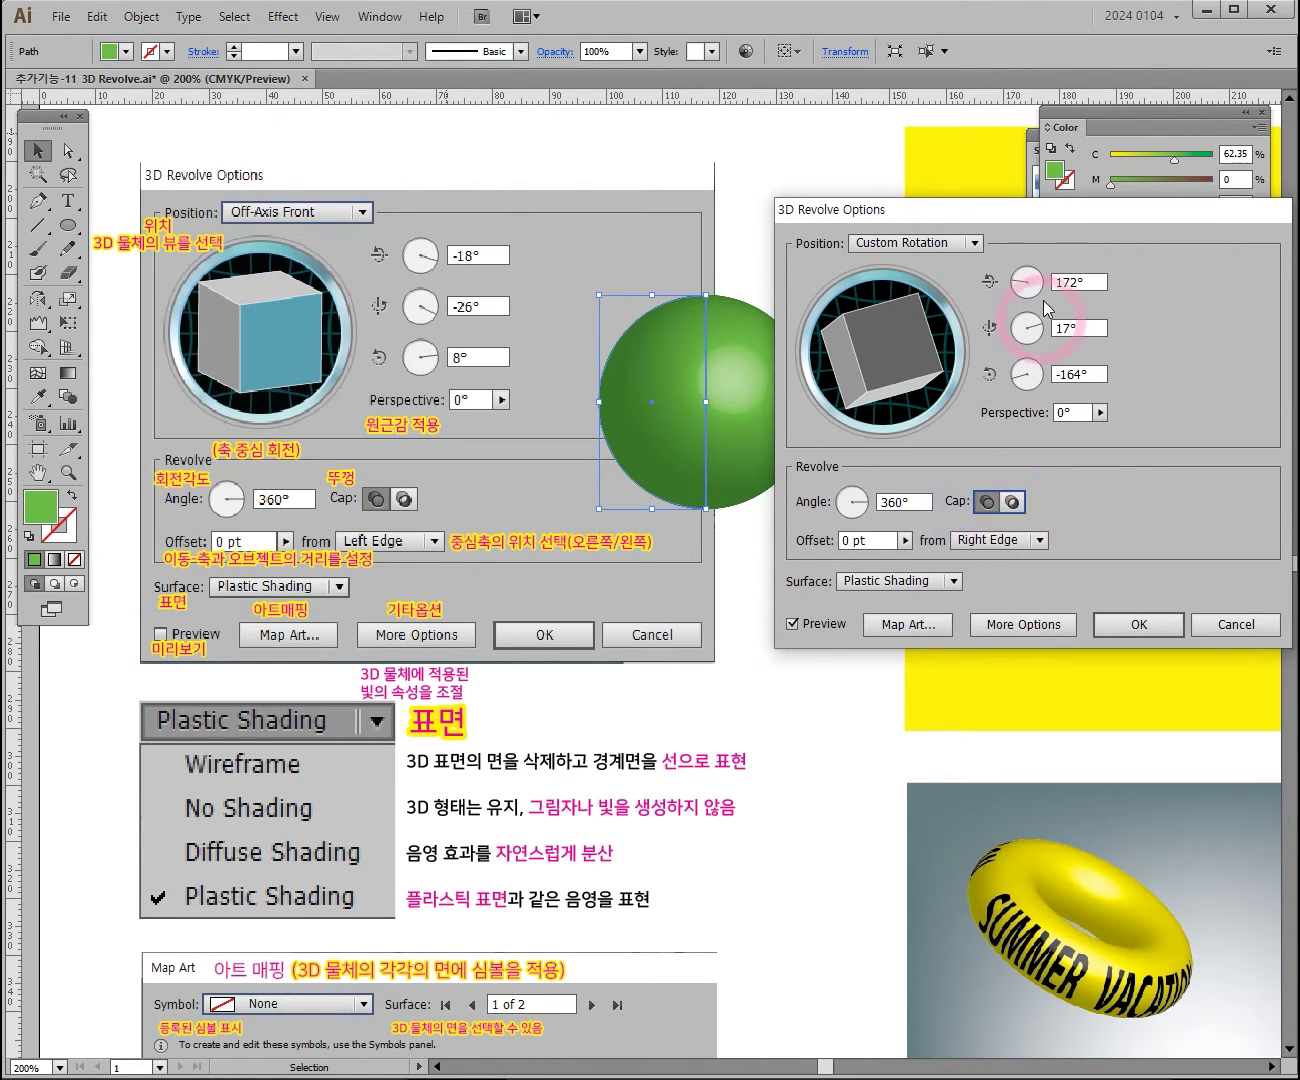
Apply the 3D Revolve settings to the half-circle and deselect the sphere
left_click_drag(966, 207, 1016, 195)
left_click(1196, 607)
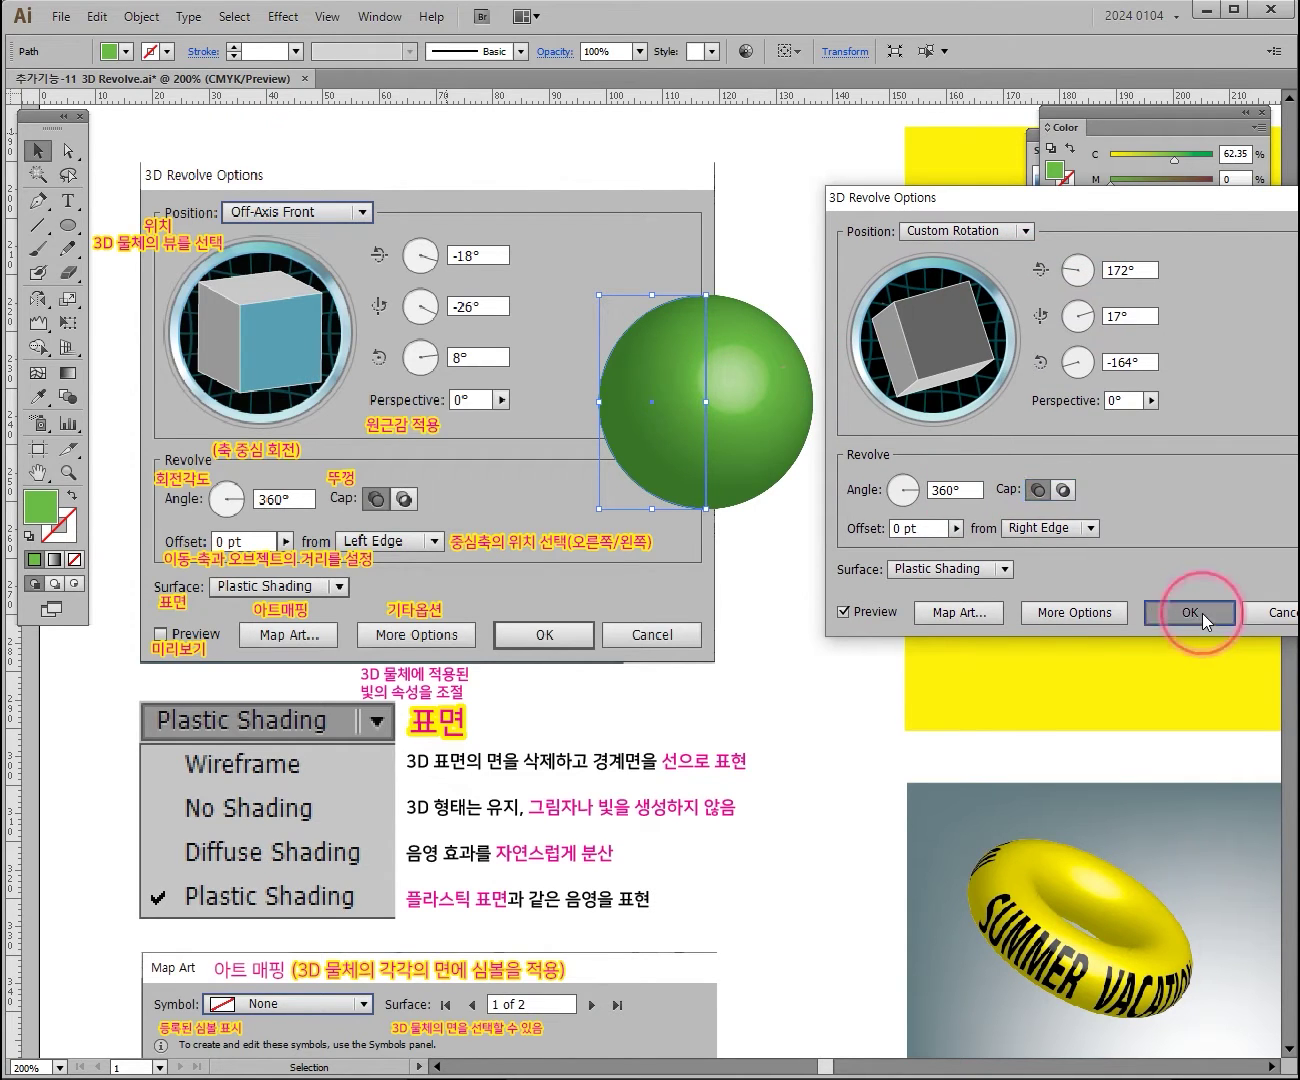
left_click(800, 580)
Move the green sphere to the blank area above the yellow square with the watermelon and deselect it
left_click_drag(856, 485, 496, 536)
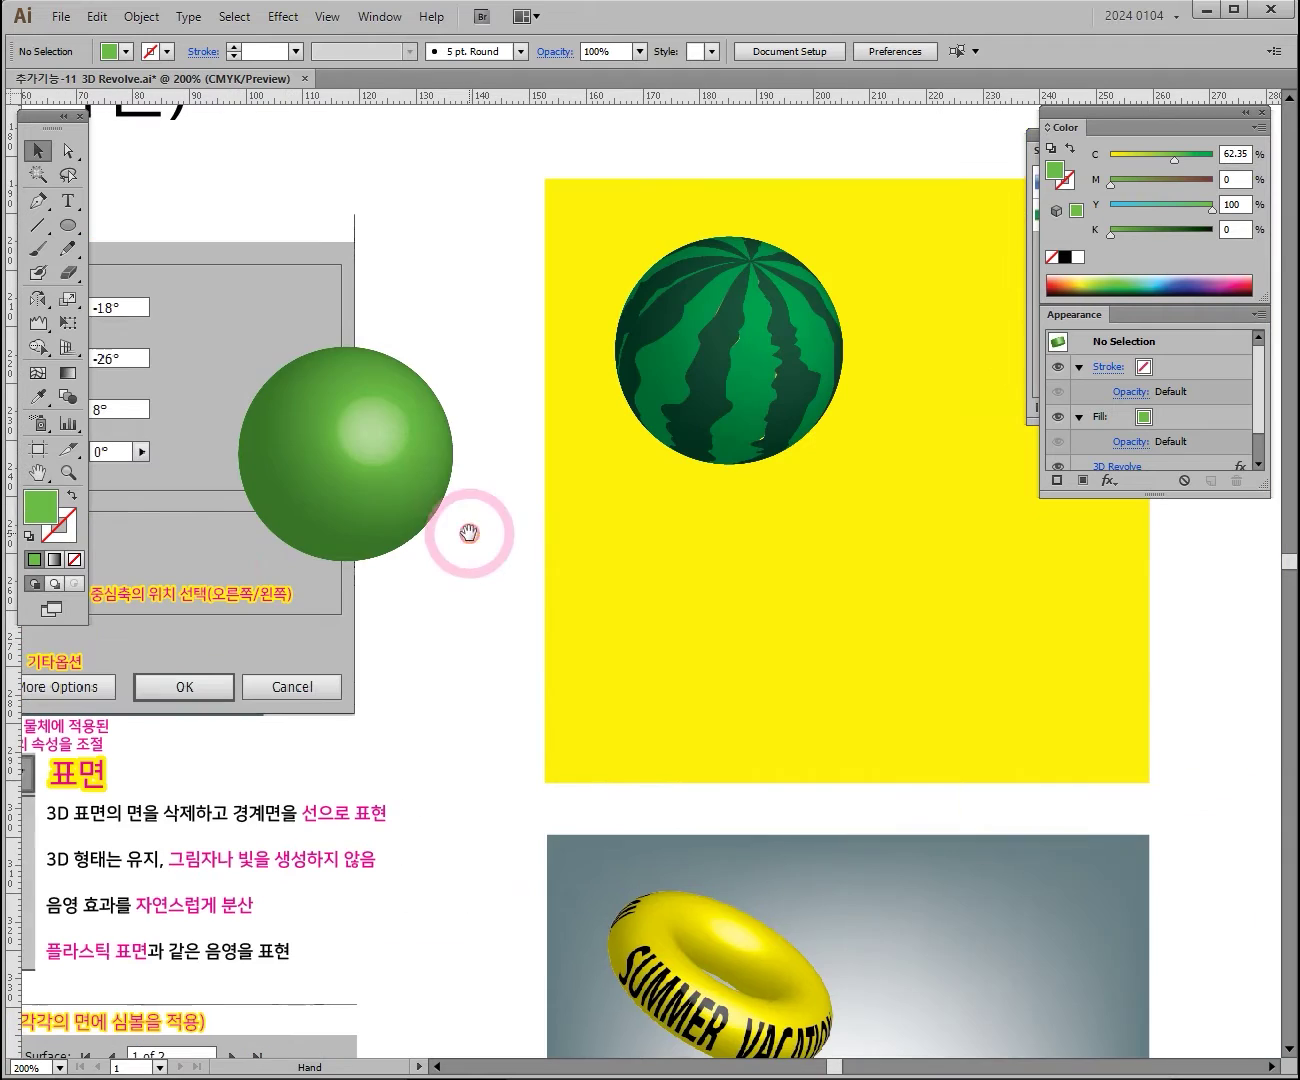
left_click_drag(341, 464, 630, 192)
left_click_drag(563, 362, 516, 776)
left_click_drag(553, 595, 429, 459)
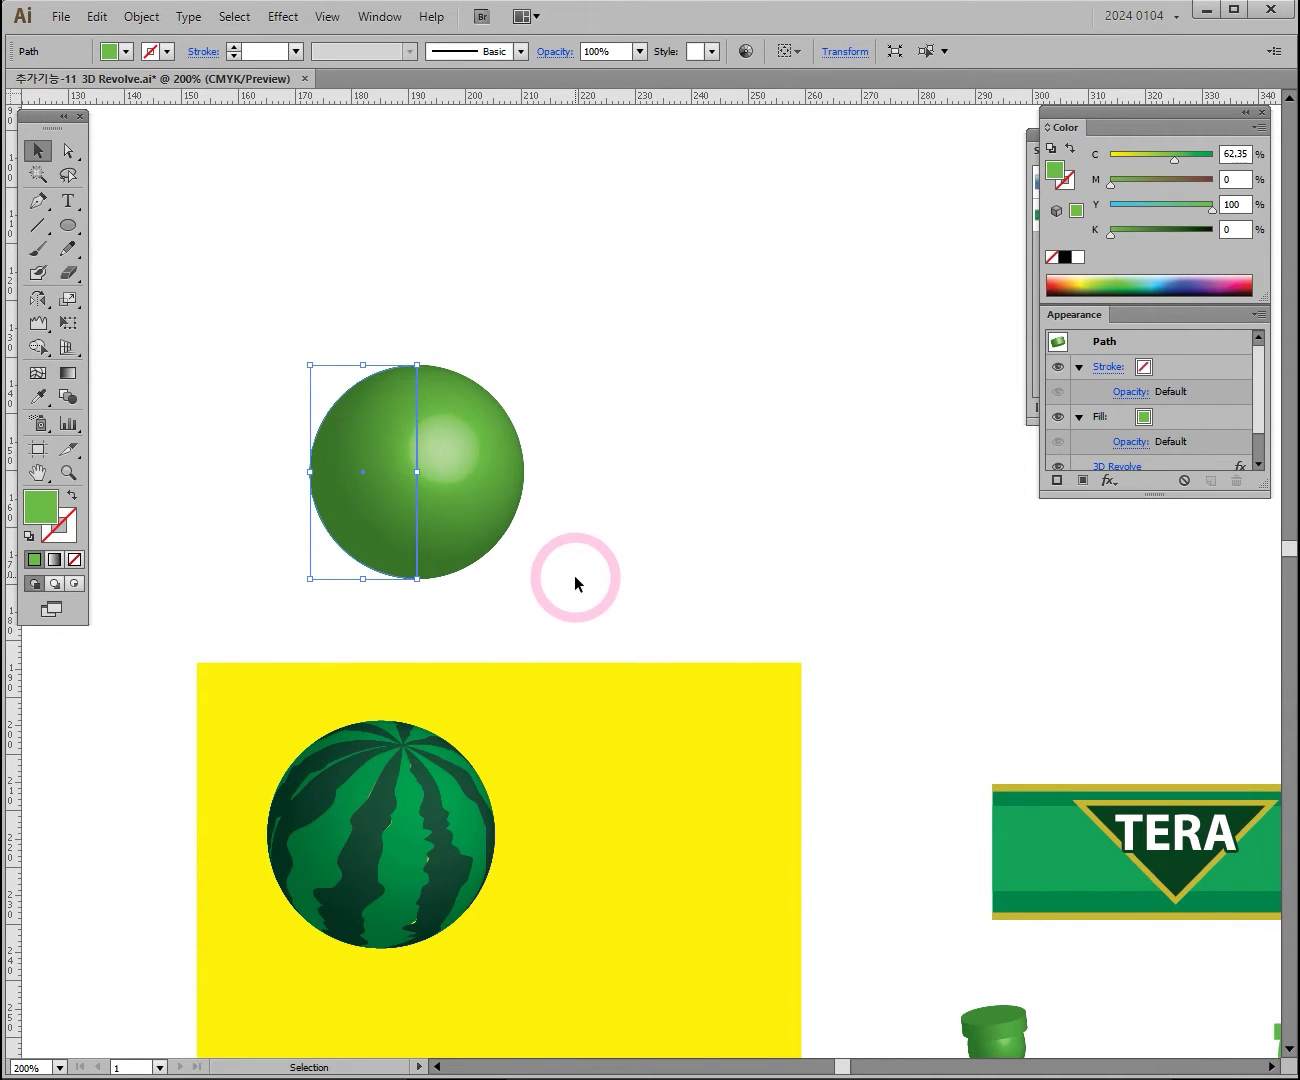
left_click_drag(478, 510, 447, 550)
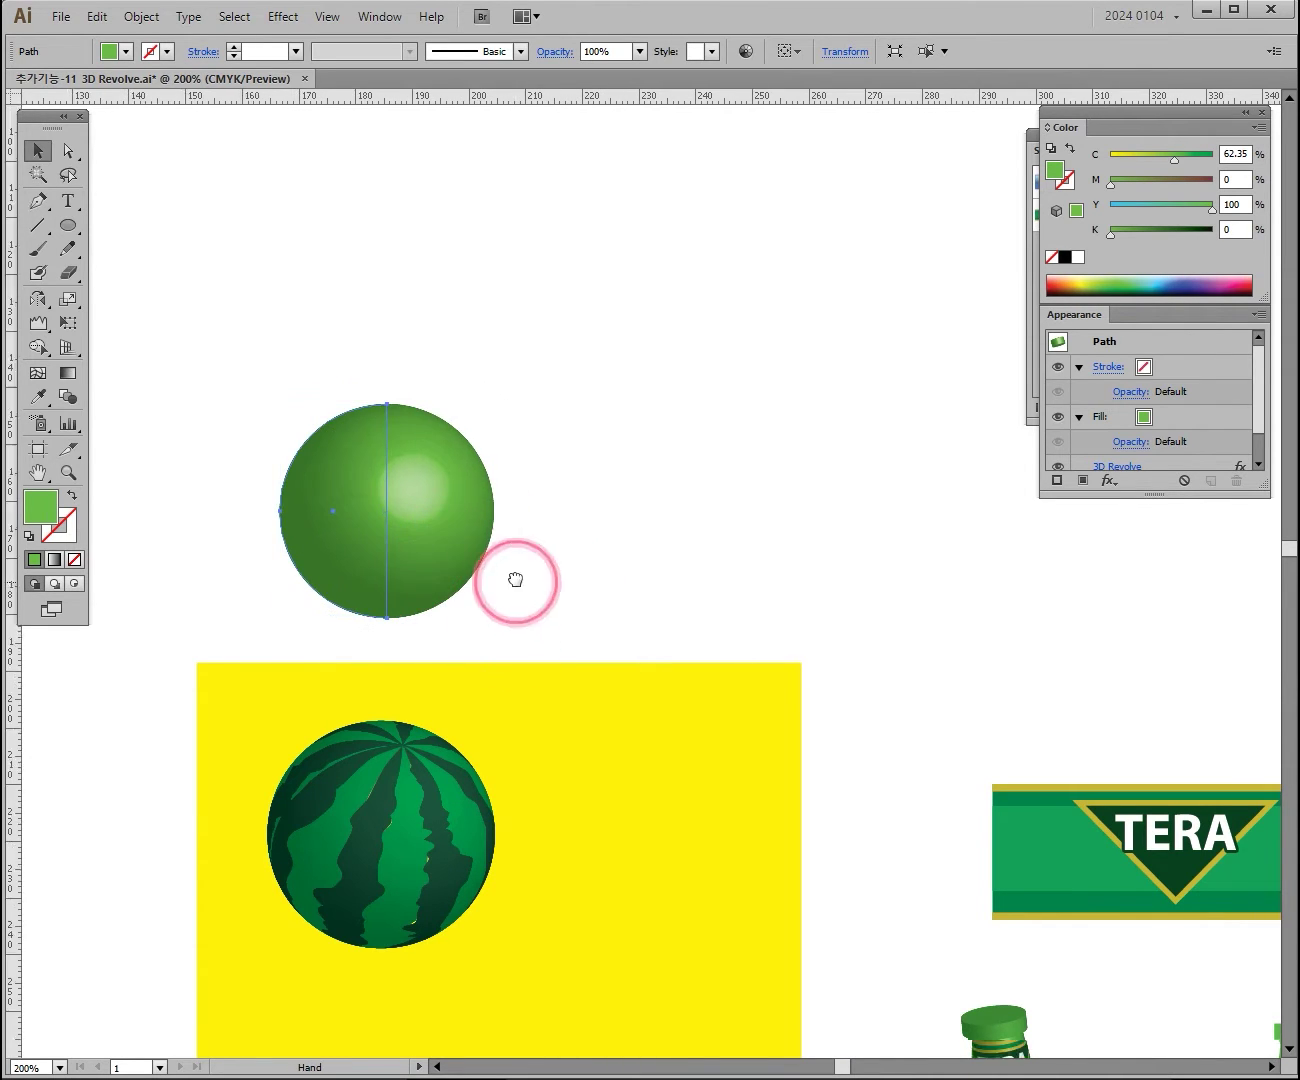
scroll(513, 601, "down", 3)
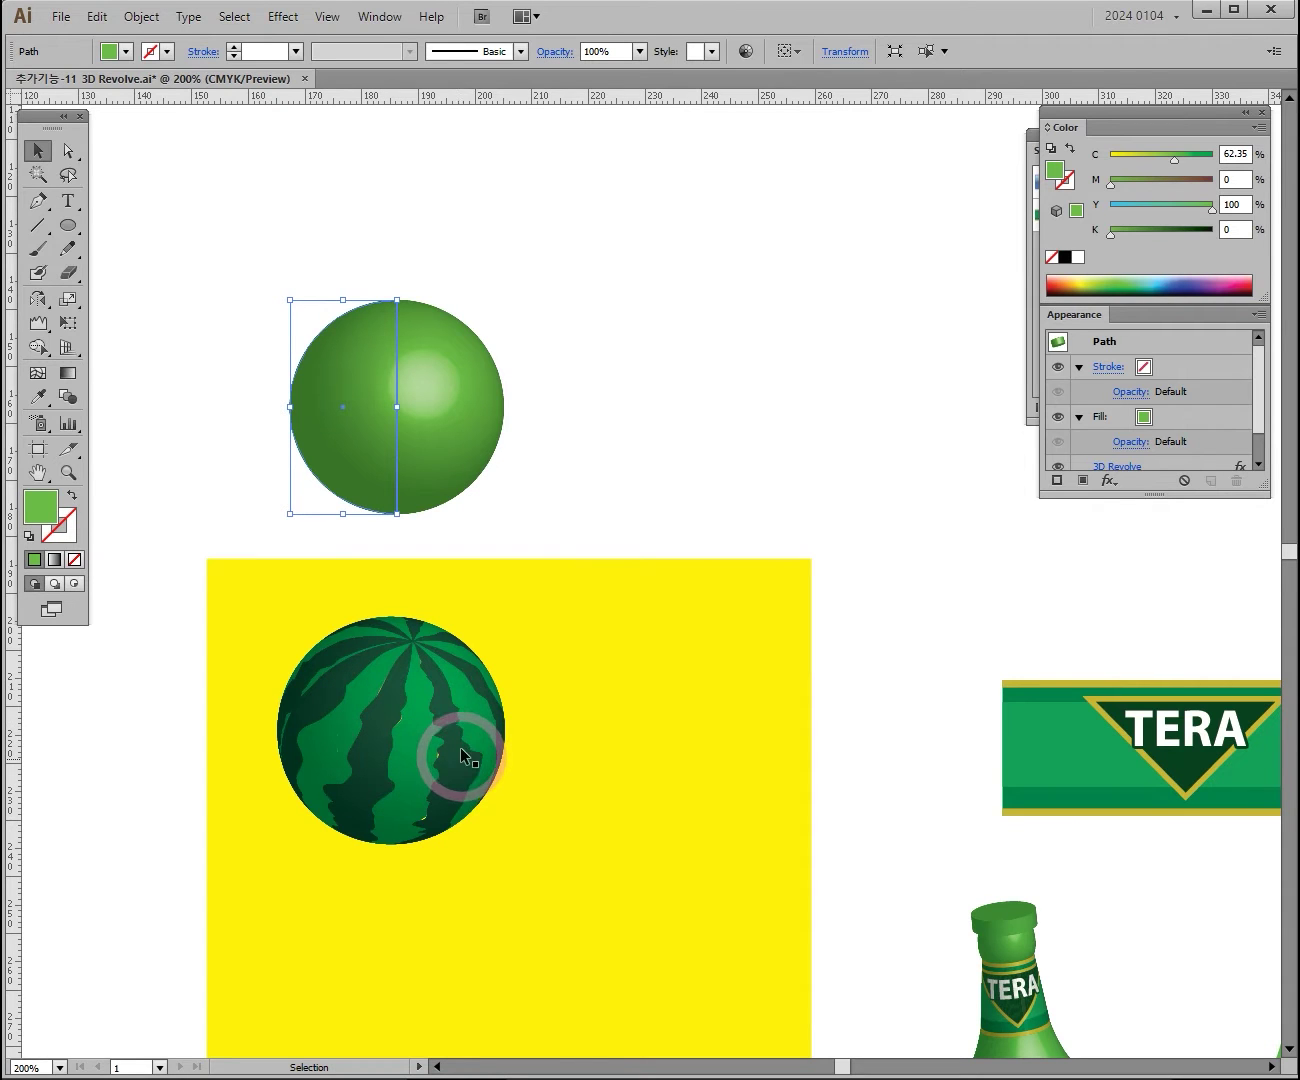
key("space")
left_click_drag(464, 736, 553, 622)
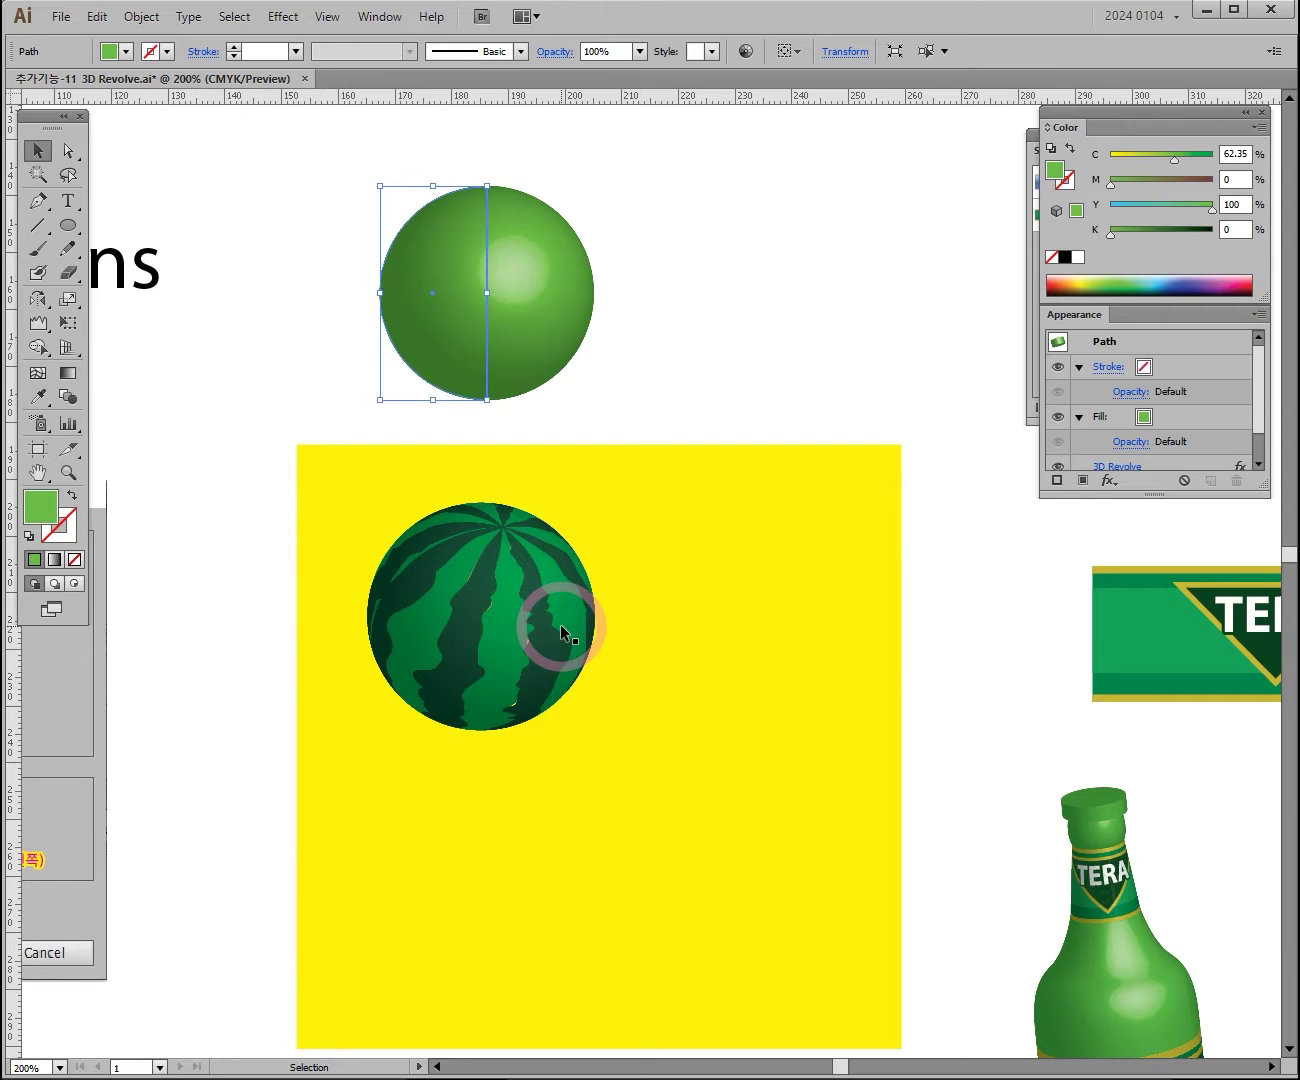
left_click_drag(556, 298, 524, 318)
left_click(709, 404)
Separate the Appearance panel from the Color panel and close Color to uncover the Symbols panel
left_click(1261, 354)
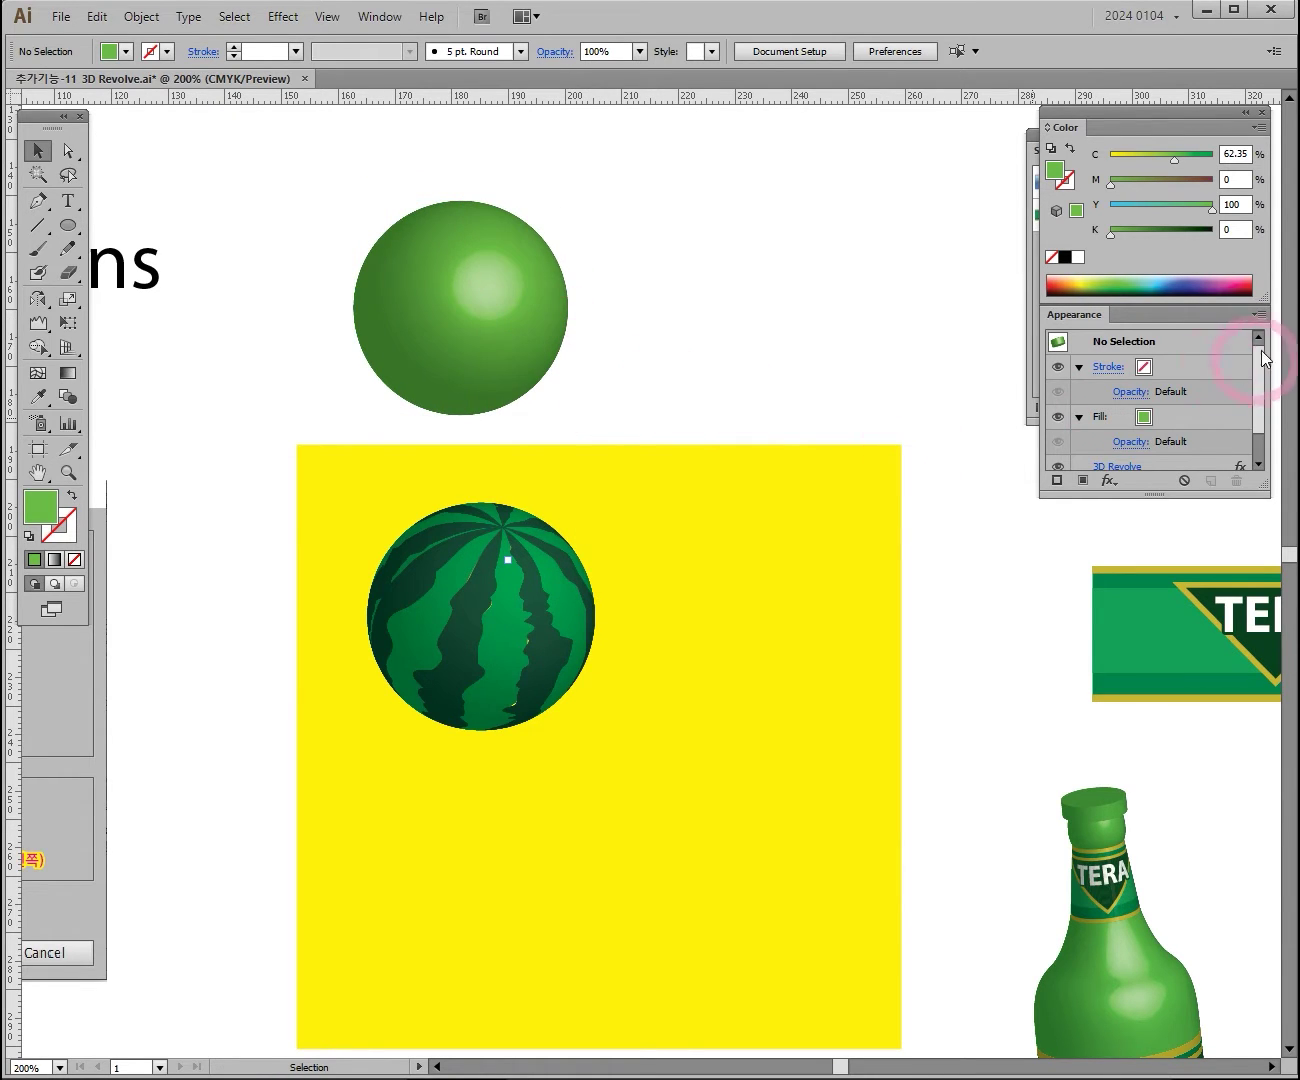
left_click_drag(1149, 320, 897, 137)
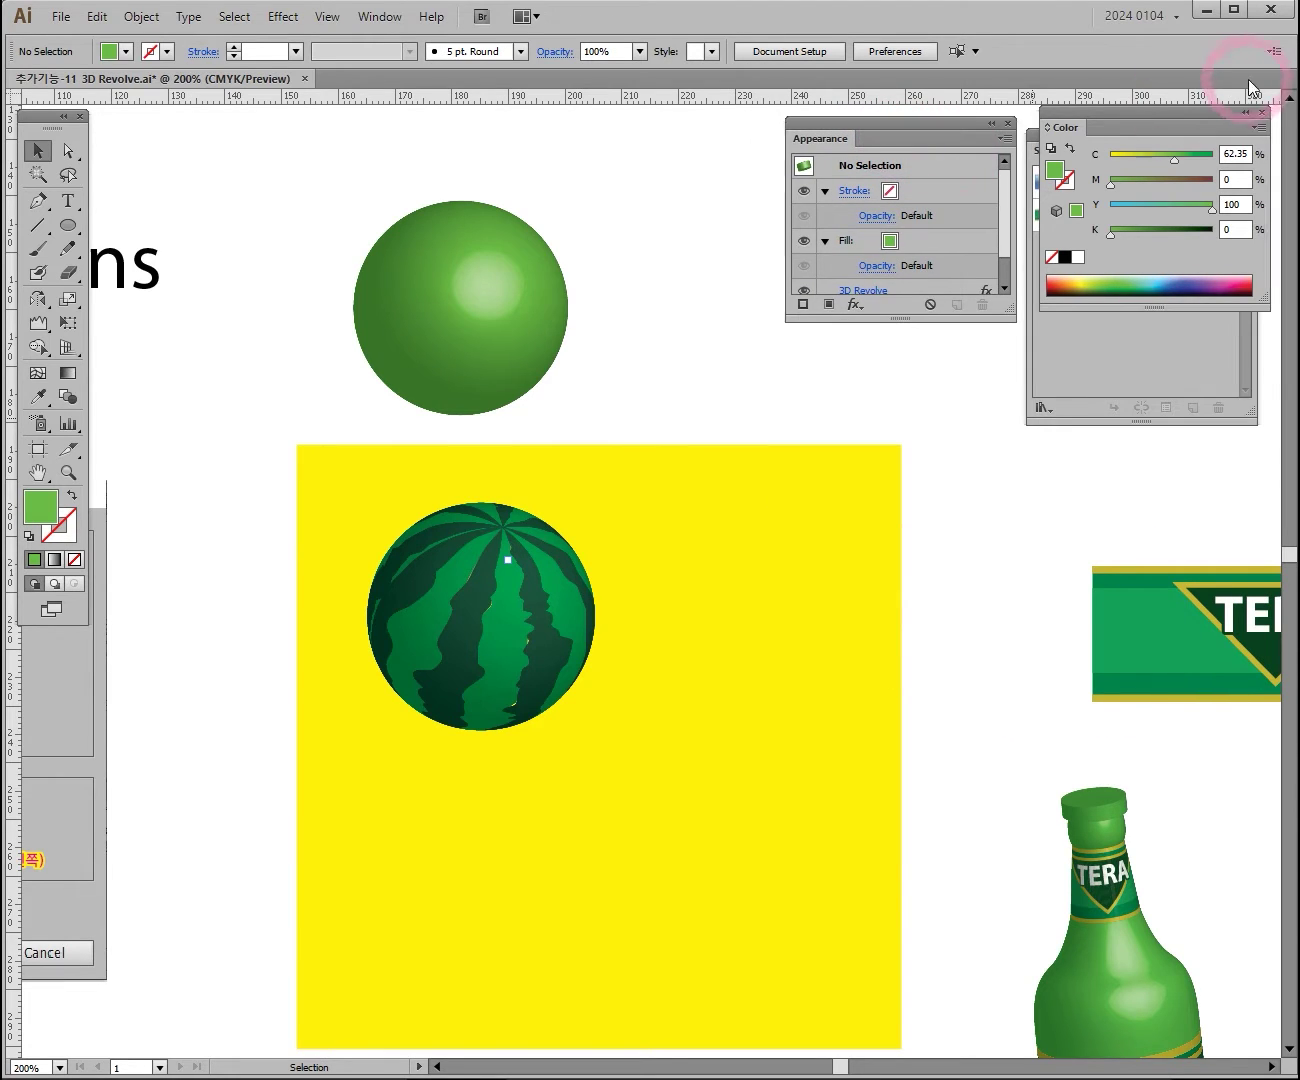
left_click(1265, 115)
Draw a green rectangle about 74 by 40 mm in the blank area above the sphere and shift it slightly
left_click_drag(598, 443, 461, 527)
left_click_drag(508, 363, 493, 741)
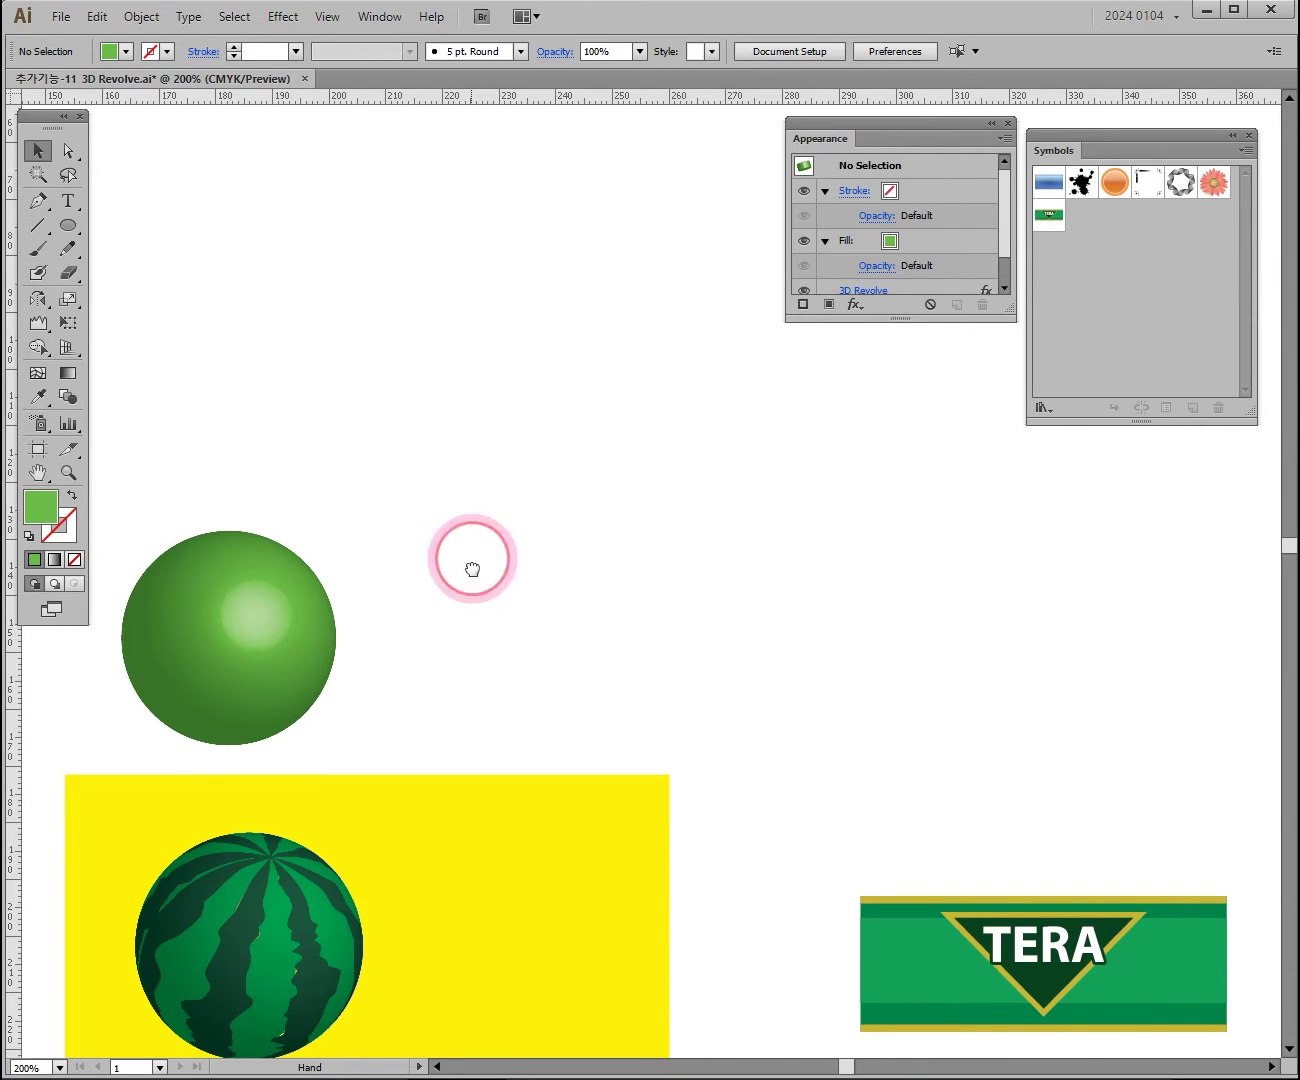
left_click_drag(476, 482, 479, 577)
left_click(77, 228)
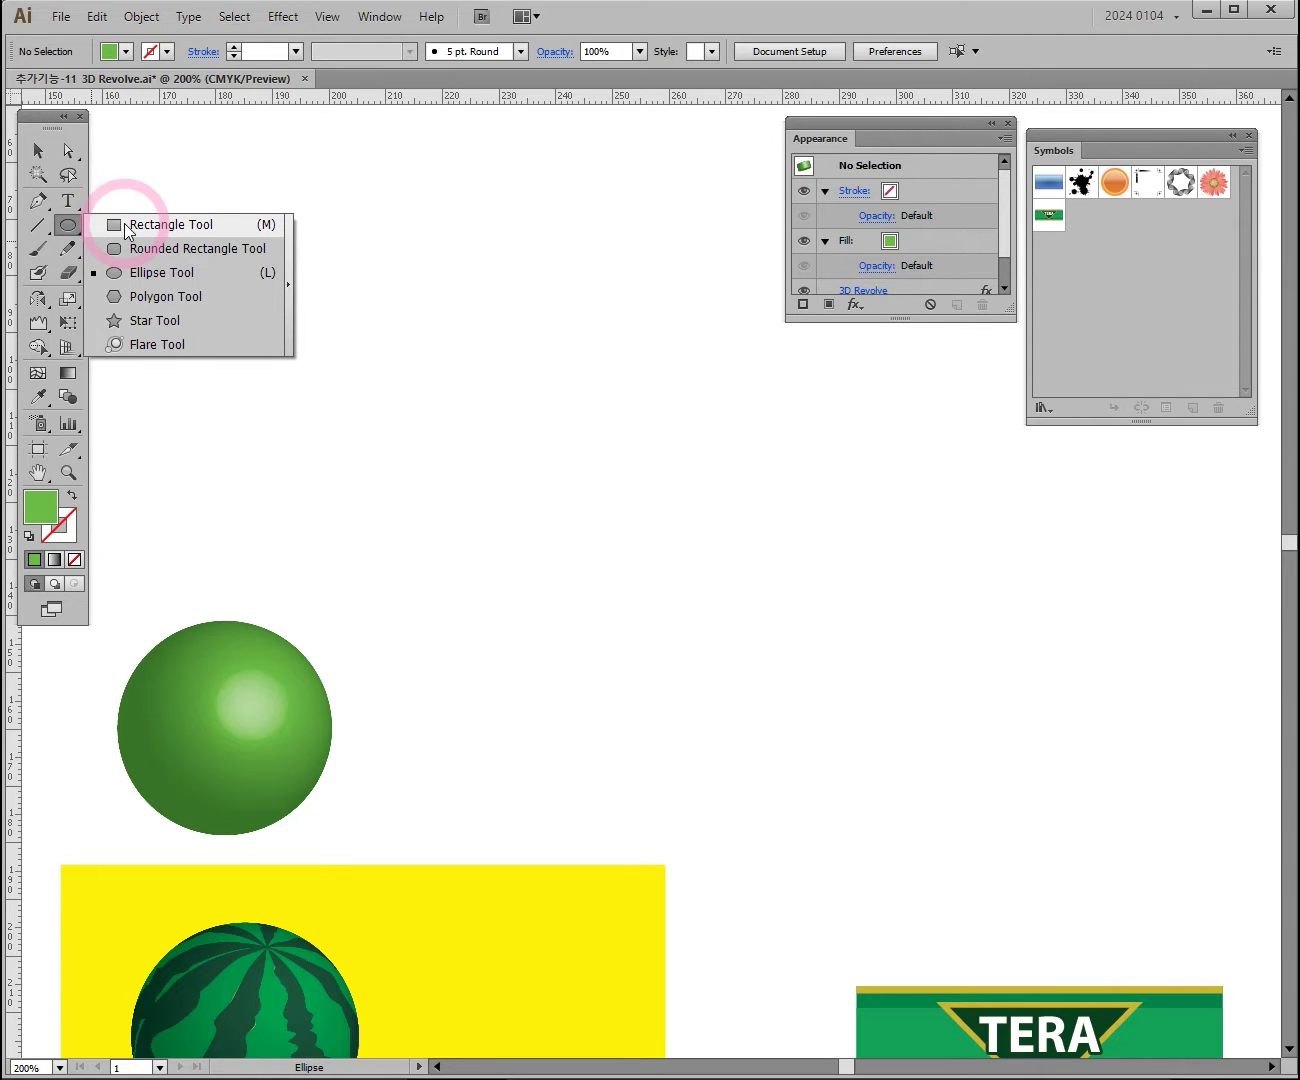
left_click(127, 227)
left_click_drag(238, 341, 659, 568)
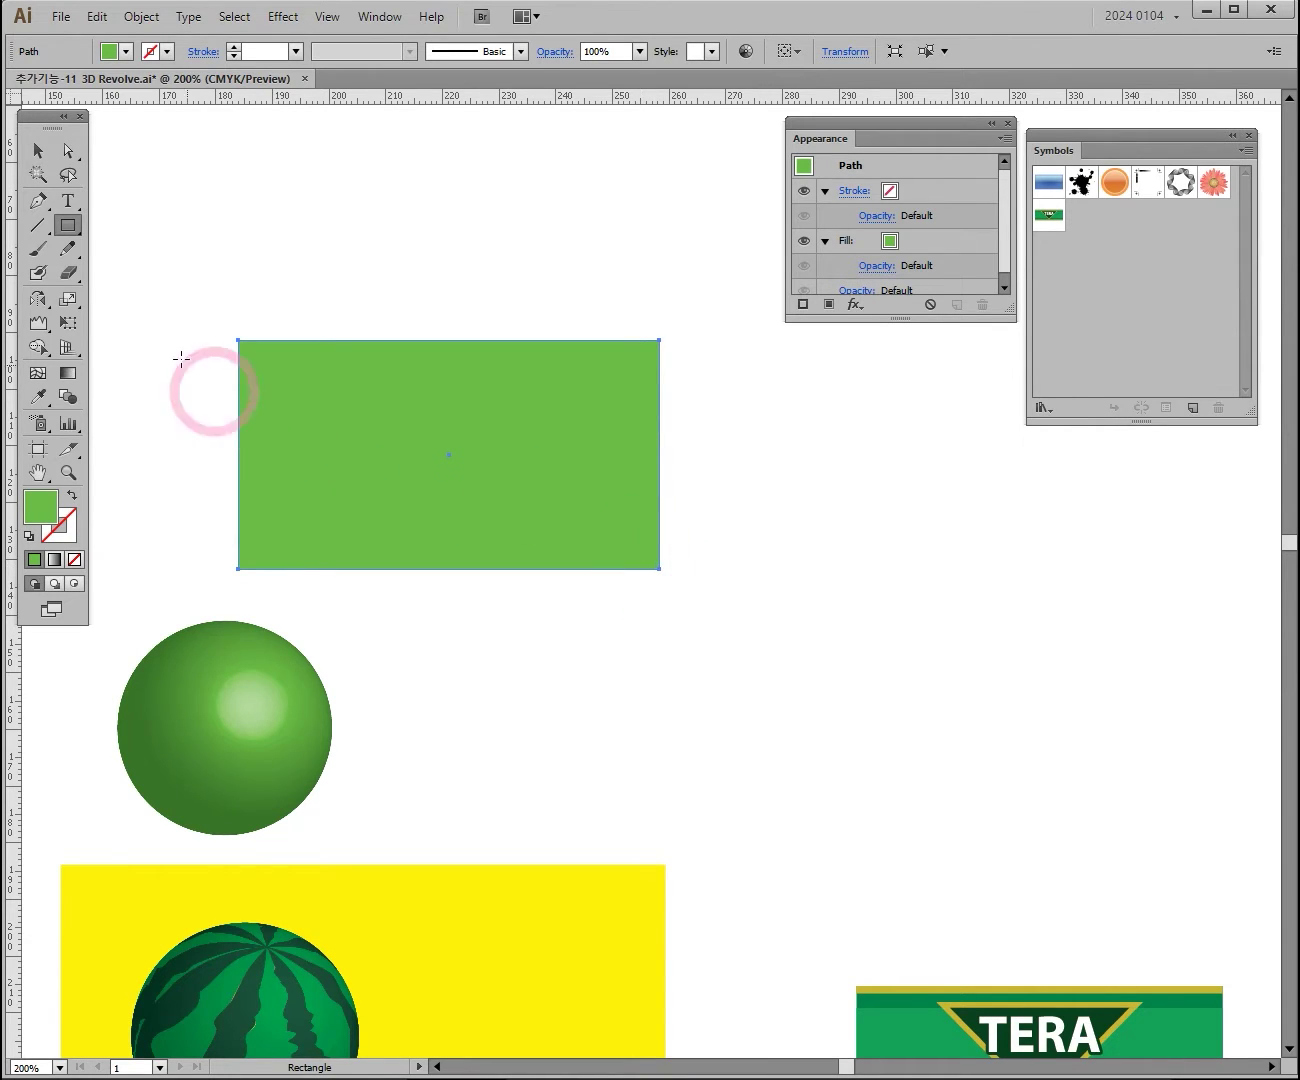
left_click(40, 152)
left_click_drag(435, 450, 372, 428)
Try a darker green fill on the rectangle using the Color Picker
left_click(39, 506)
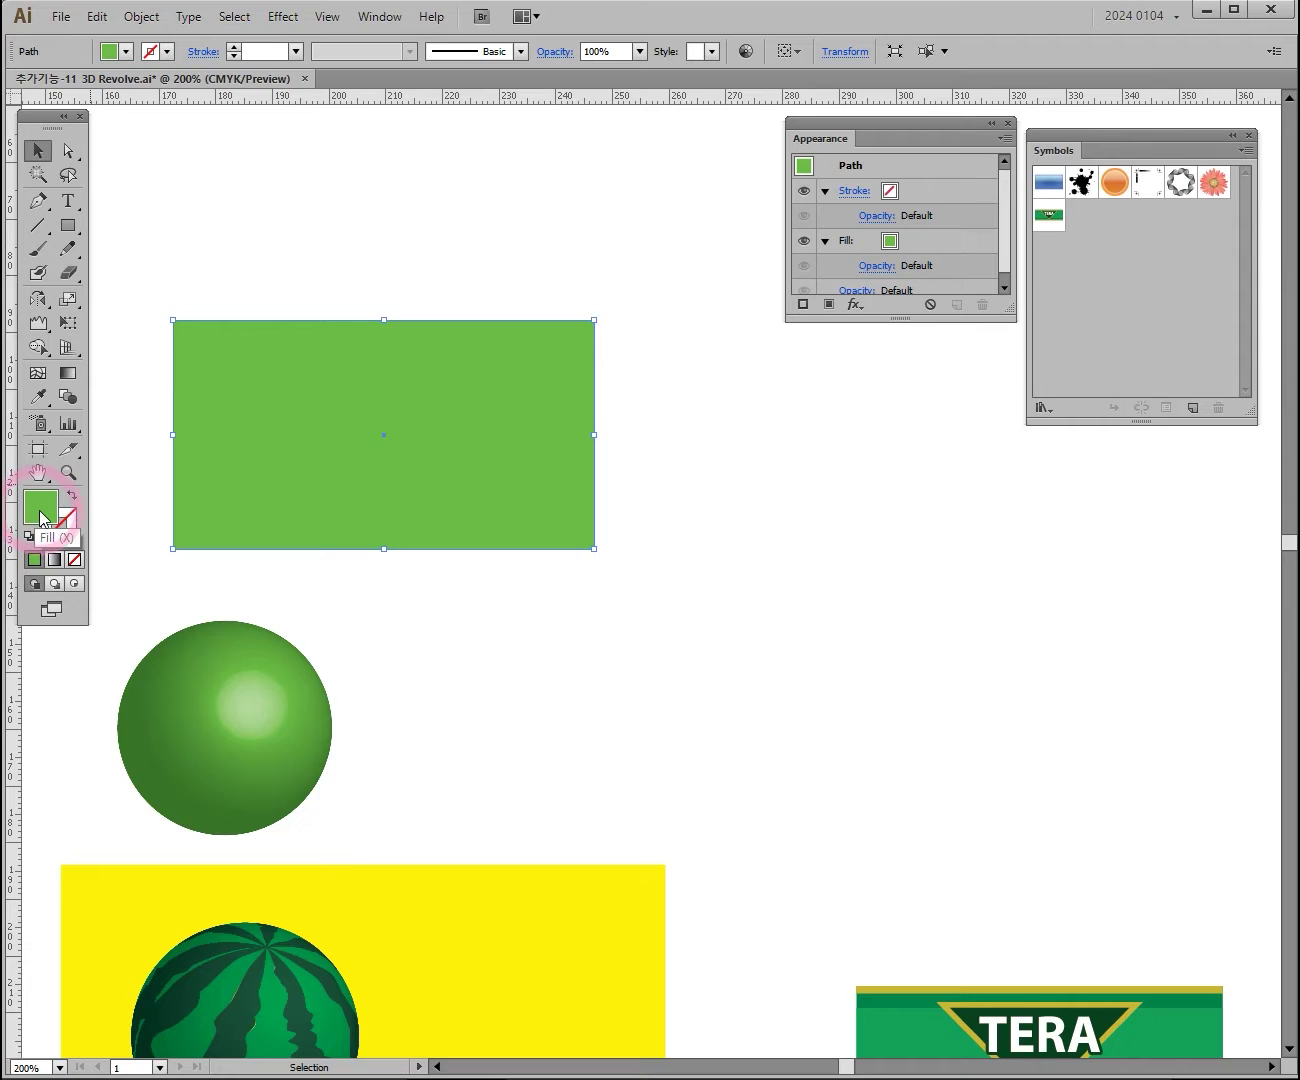
double_click(40, 506)
mouse_move(800, 340)
left_mouse_down()
mouse_move(841, 325)
mouse_move(852, 385)
mouse_move(789, 355)
mouse_move(862, 367)
mouse_move(845, 410)
left_mouse_up()
left_click(1112, 292)
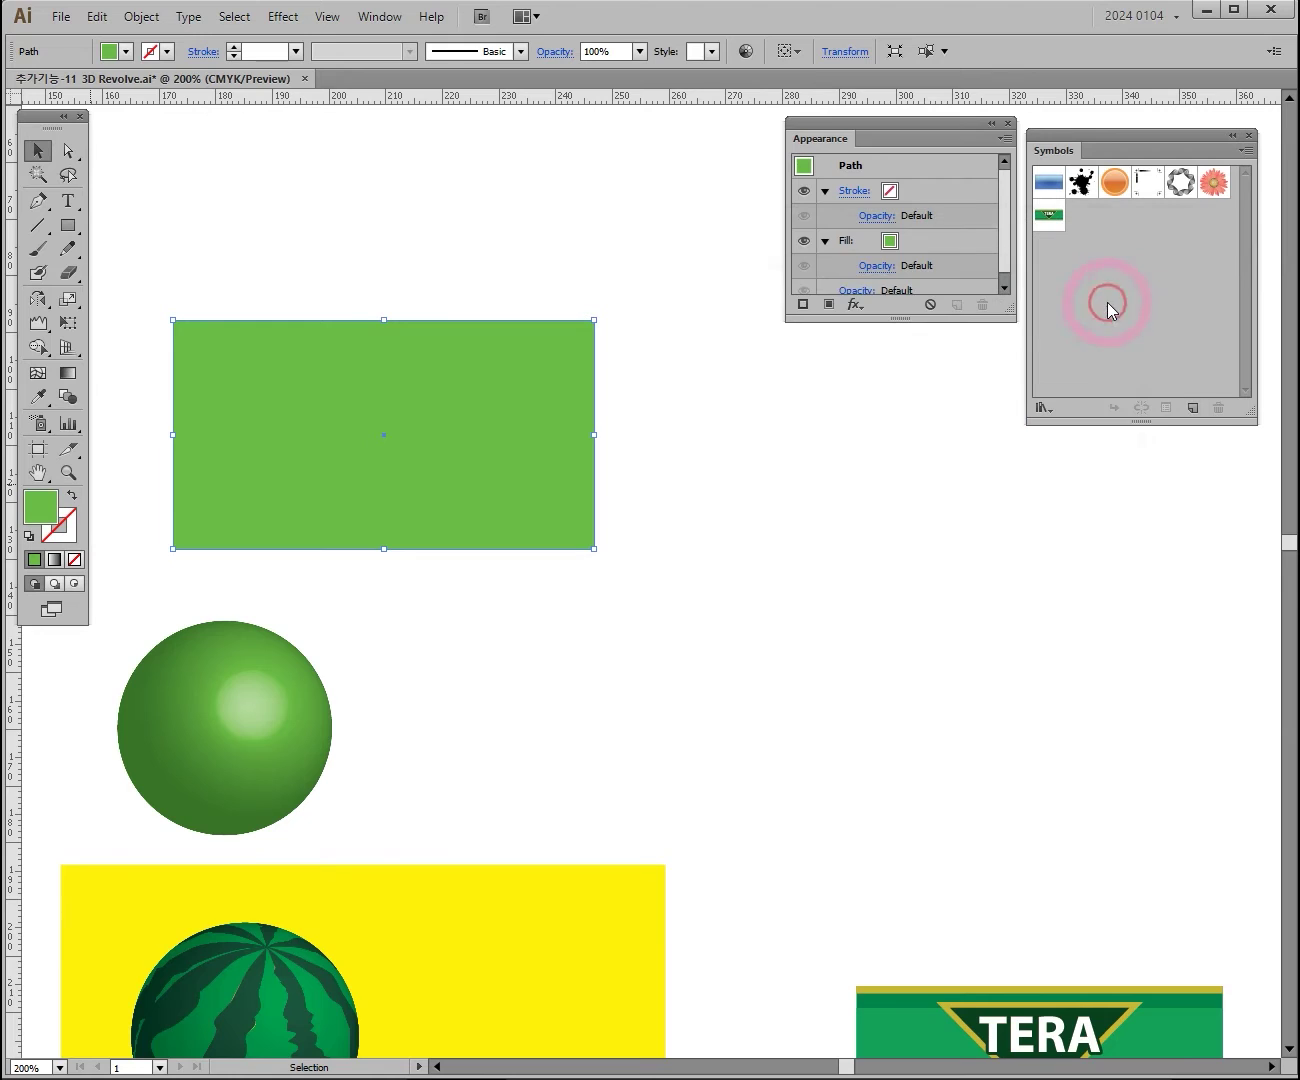
Show the Color panel again and place it below the Symbols panel
left_click(380, 17)
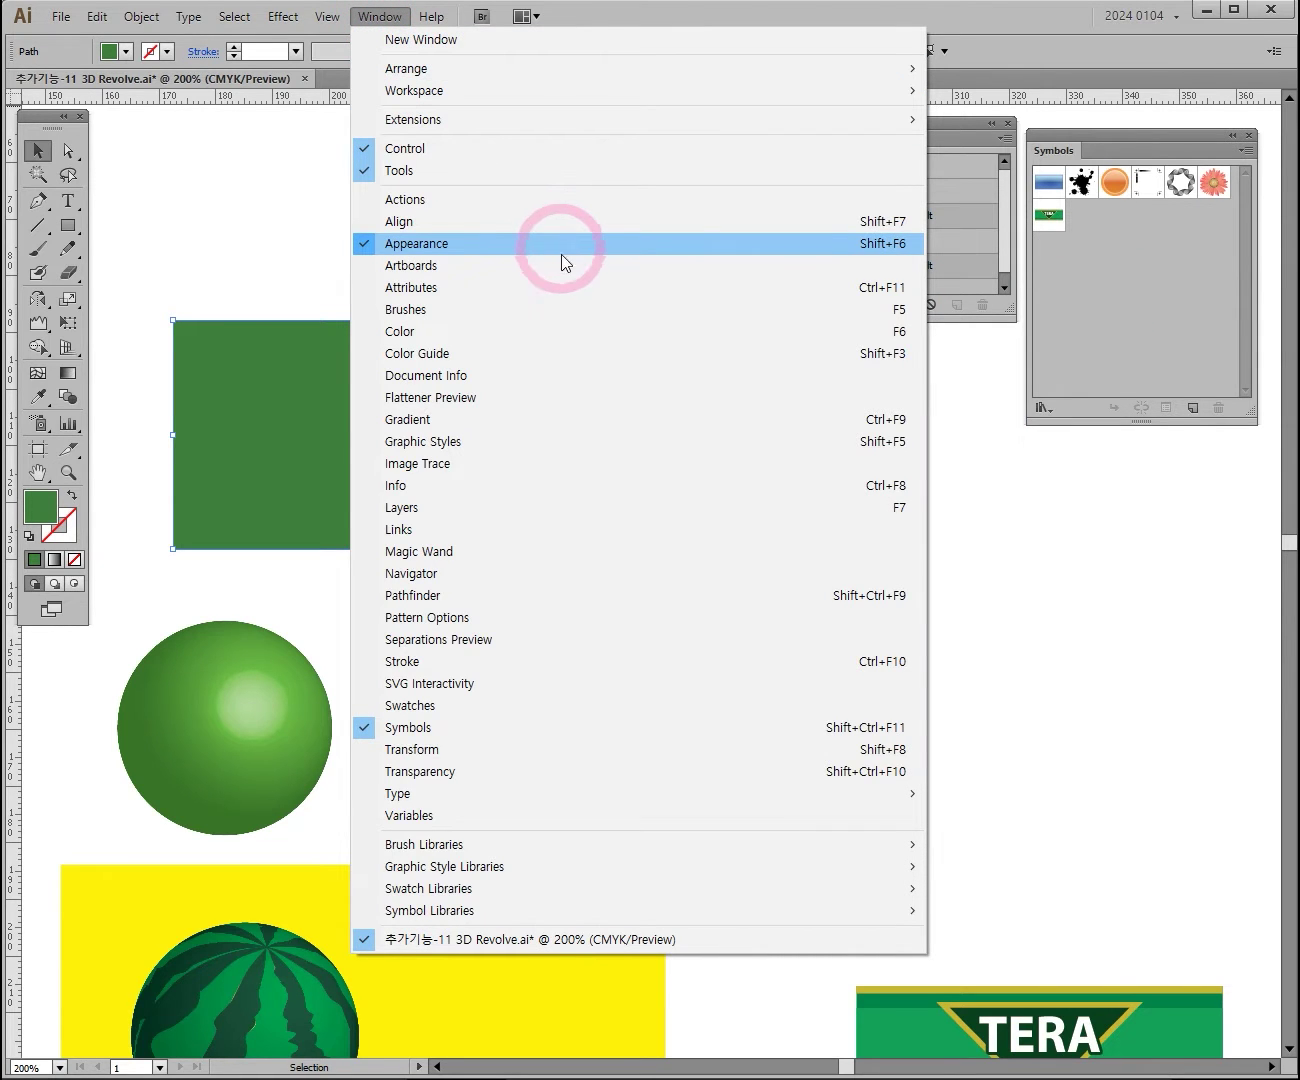
left_click(484, 331)
left_click_drag(1138, 127, 1106, 459)
Set the rectangle's fill to C 72, M 0, Y 86, K 5.88
left_click(1108, 606)
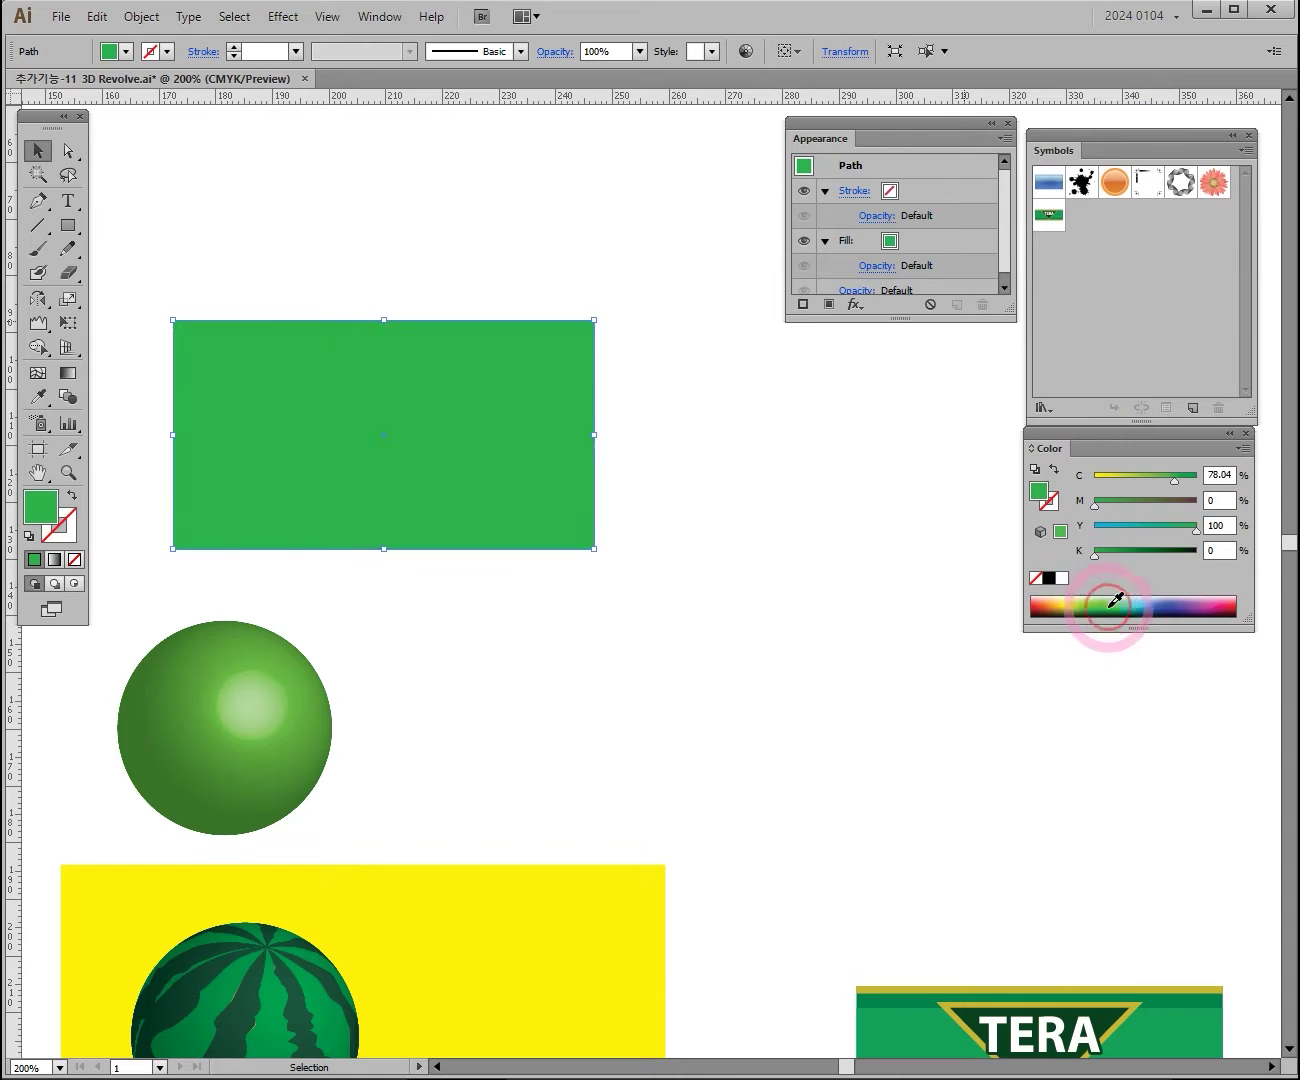
left_click(1158, 607)
left_click(1146, 607)
left_click(1122, 606)
left_click_drag(1128, 527, 1182, 528)
left_click_drag(1128, 504, 1170, 487)
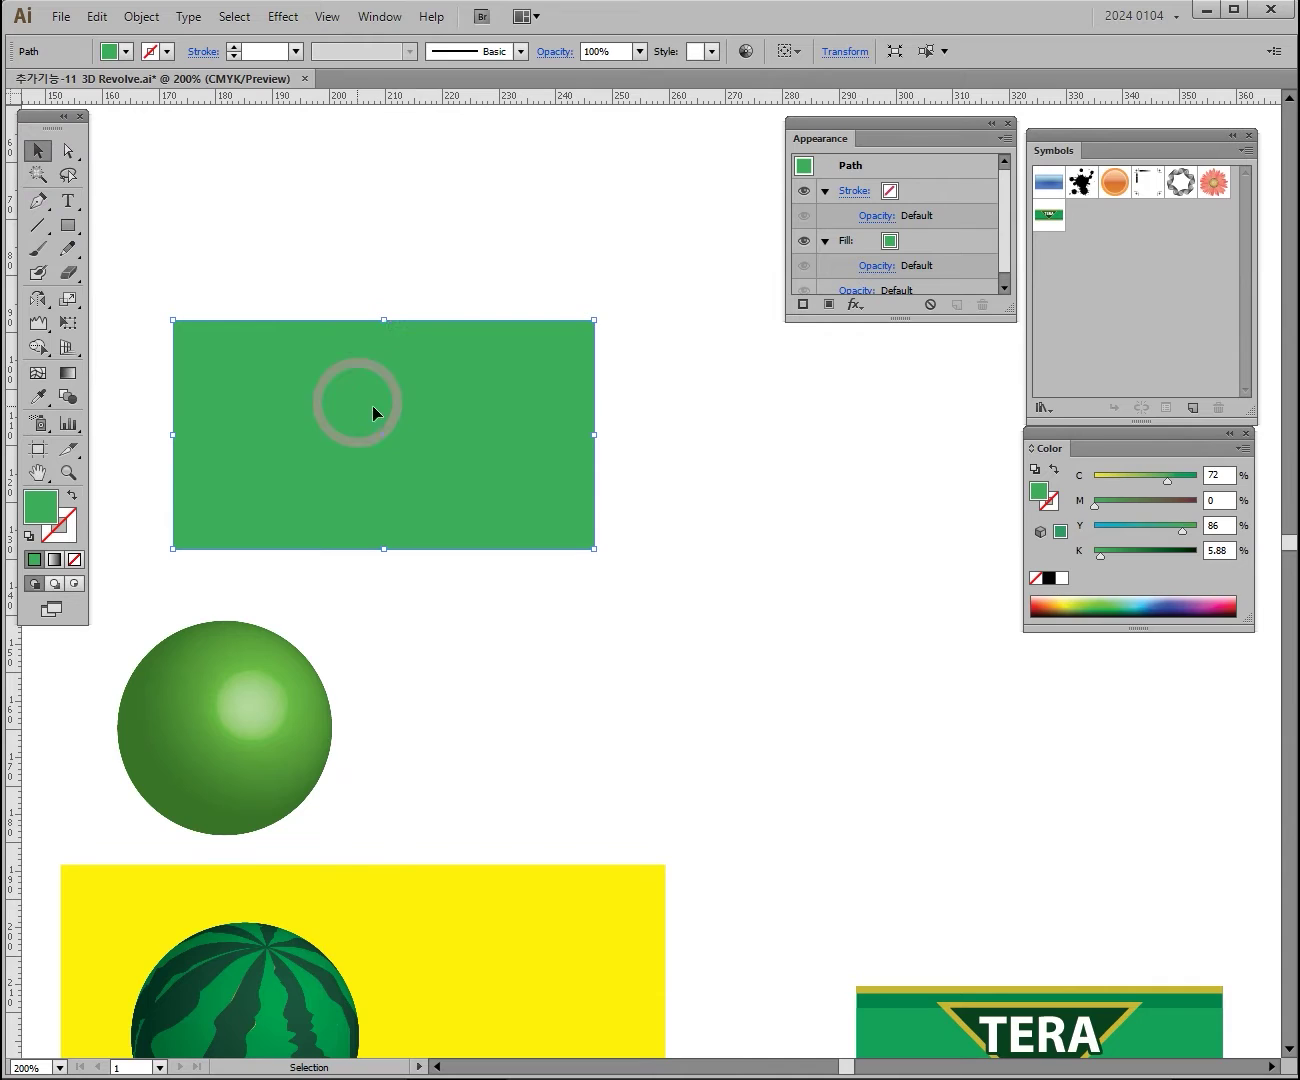
Copy the green rectangle to the clipboard and deselect it
left_click(537, 343)
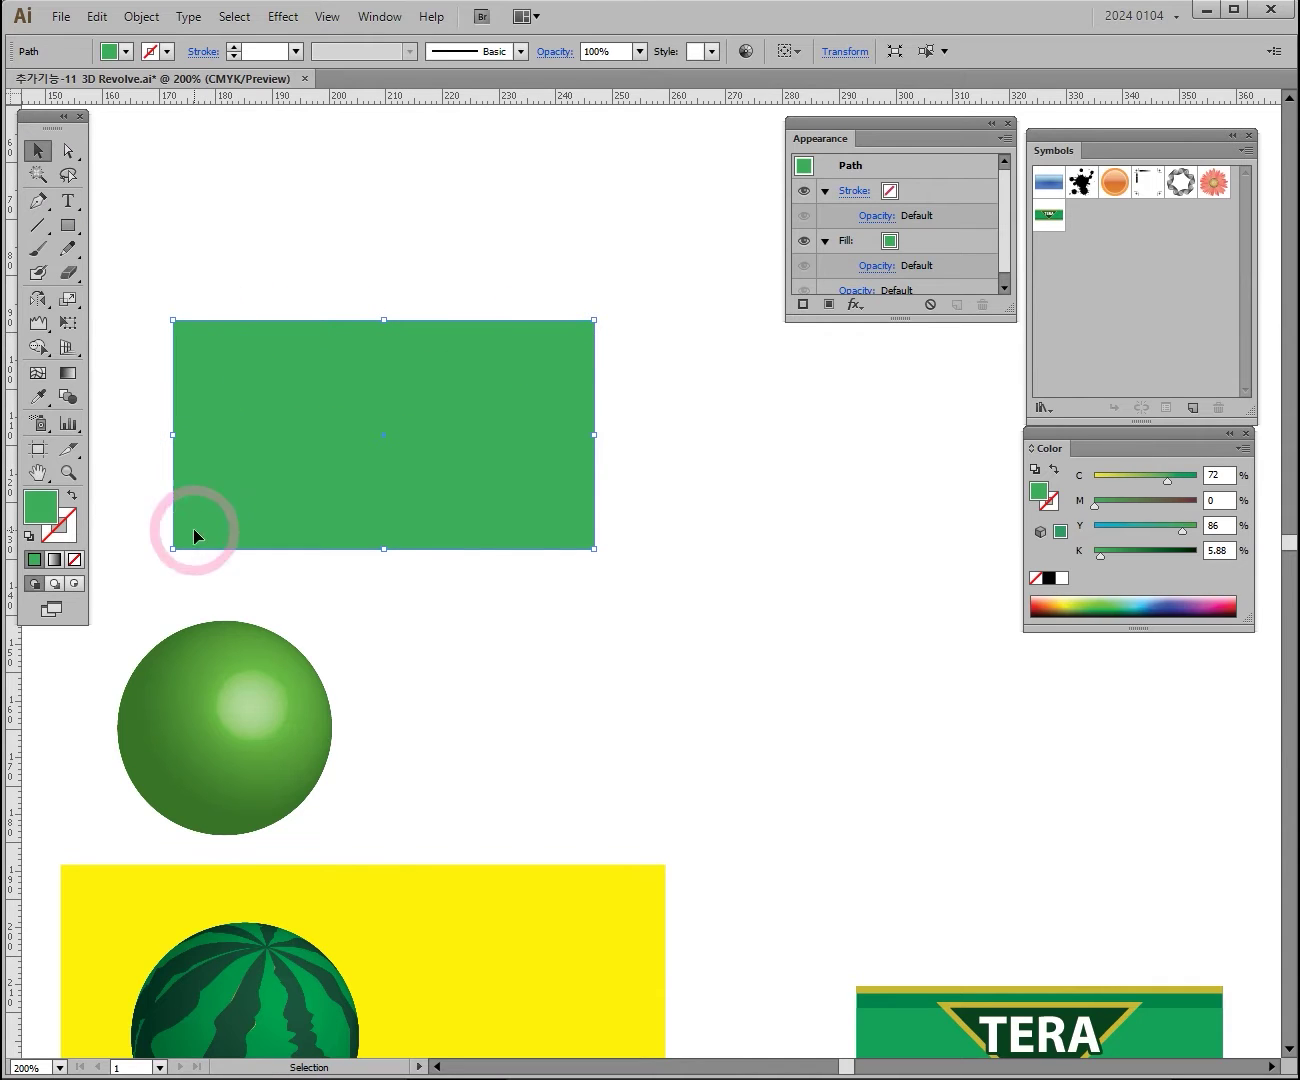
key("ctrl")
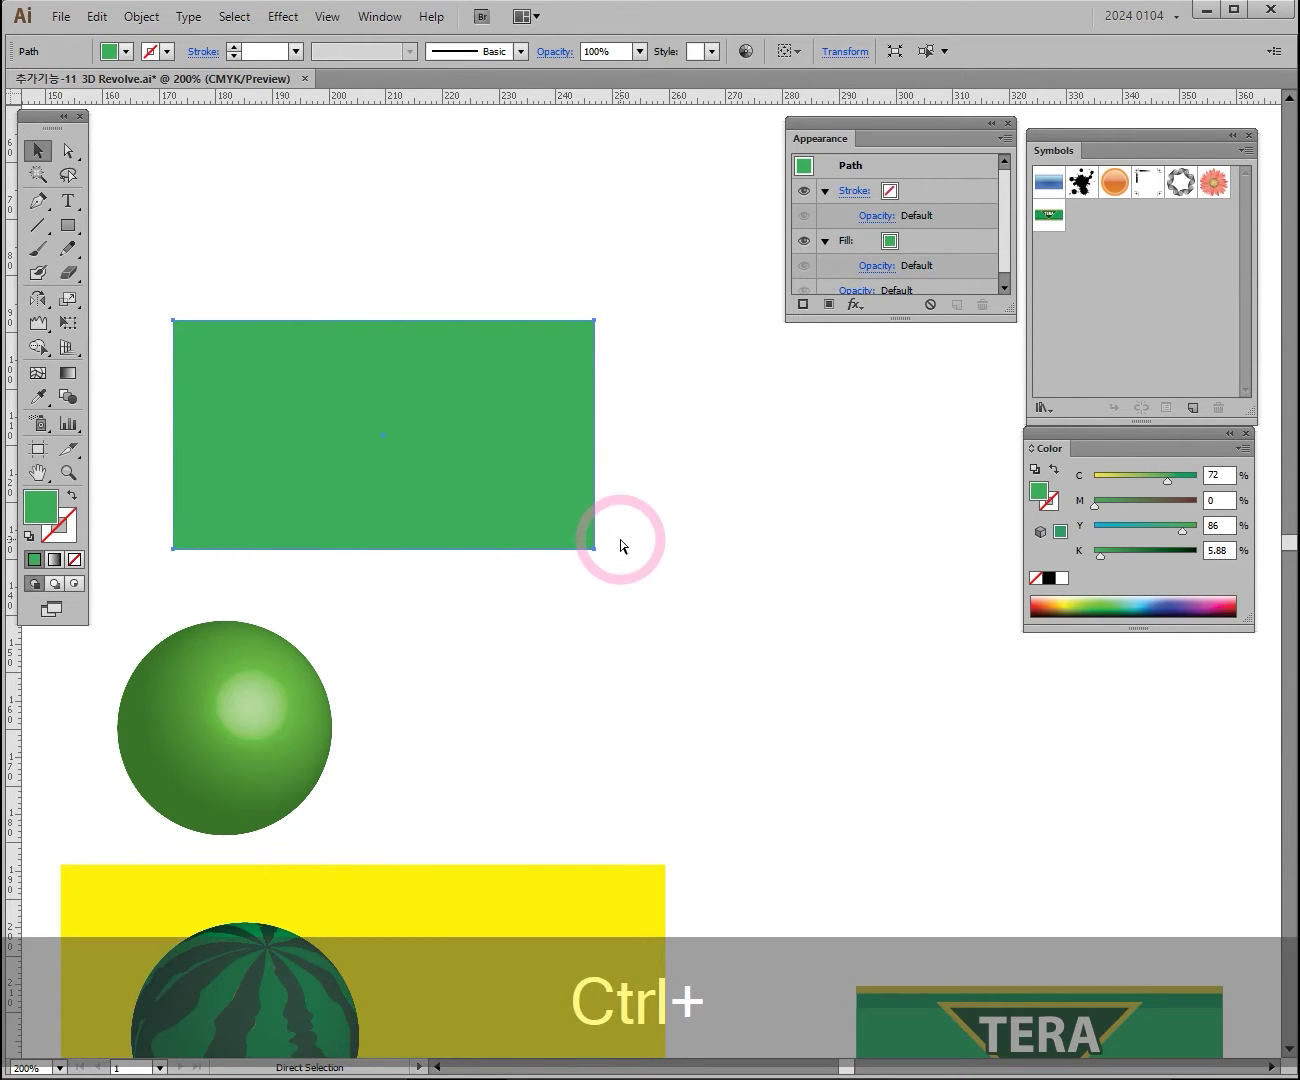
key("ctrl+c")
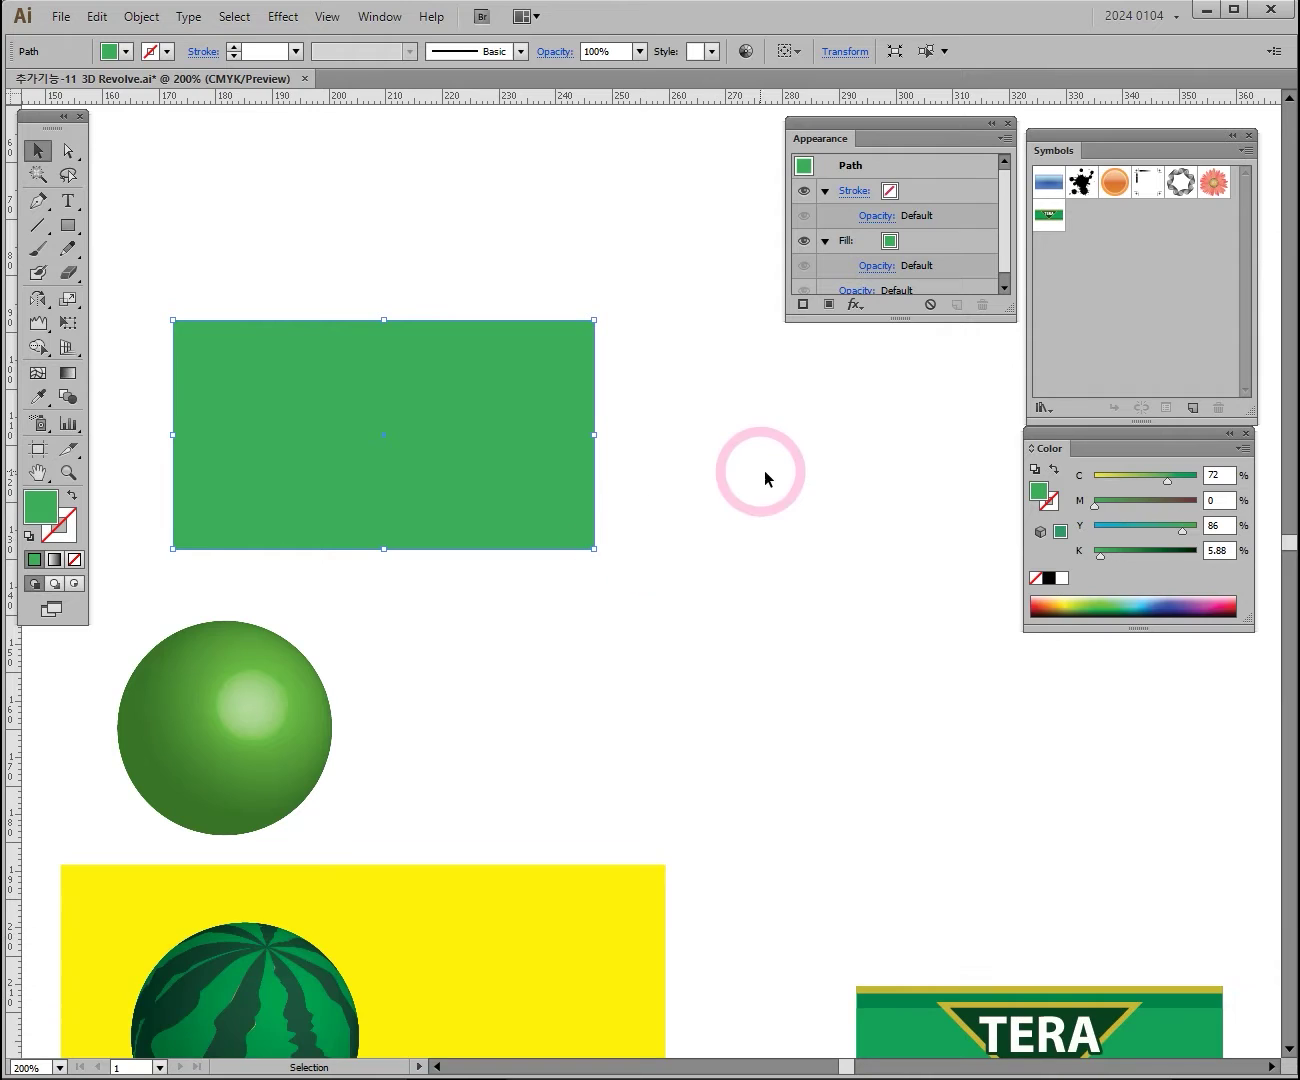
left_click(767, 471)
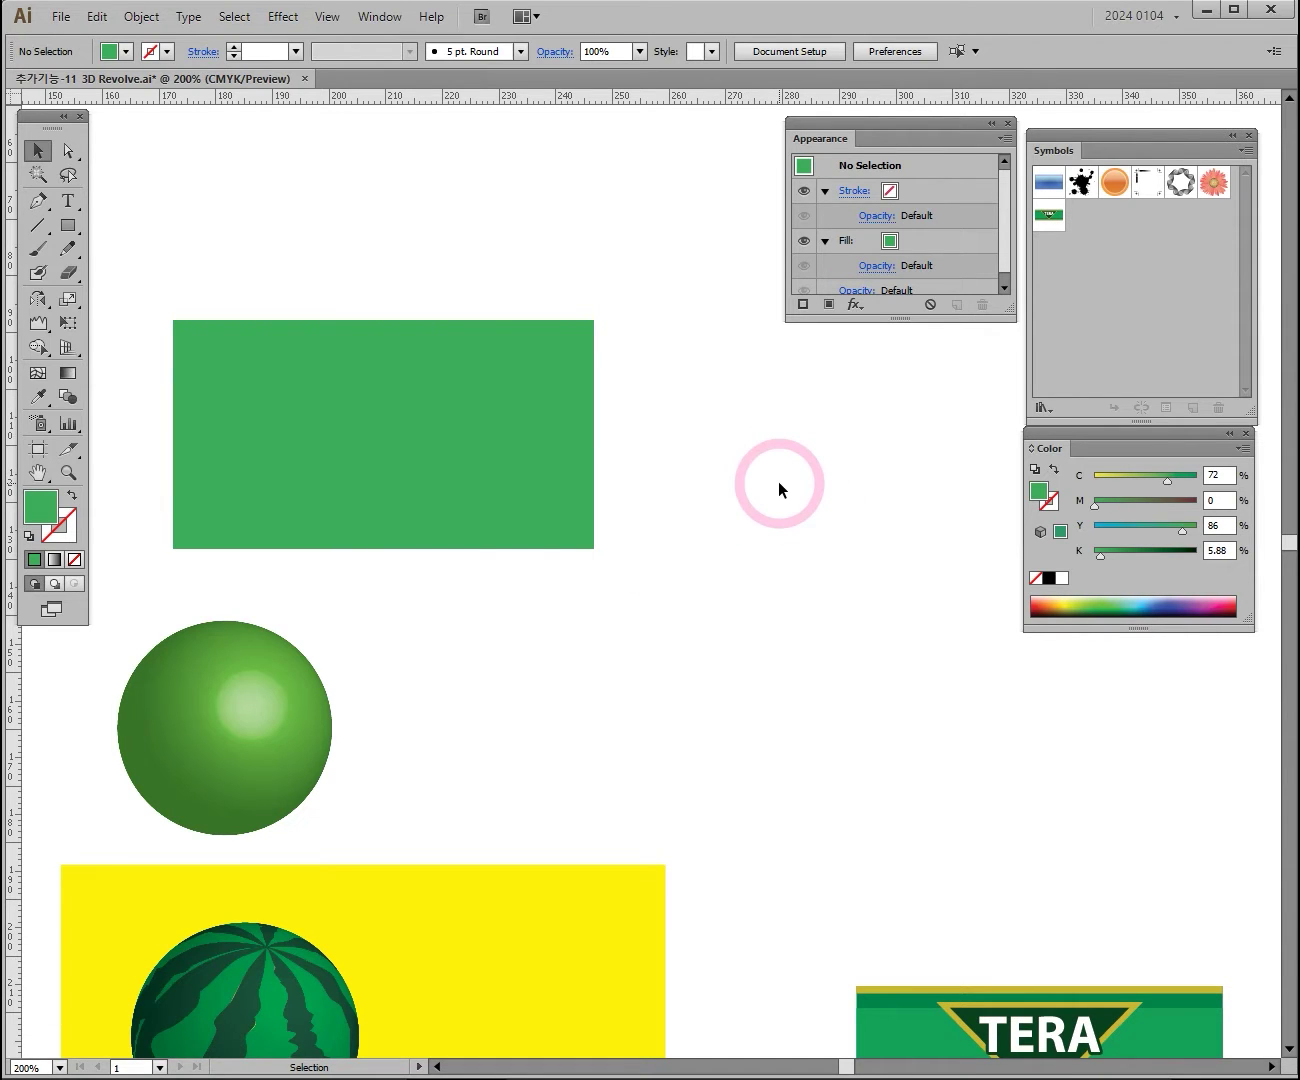
Paste a copy of the green rectangle in front and fill it with C 96, M 72, Y 100, K 21
key("ctrl")
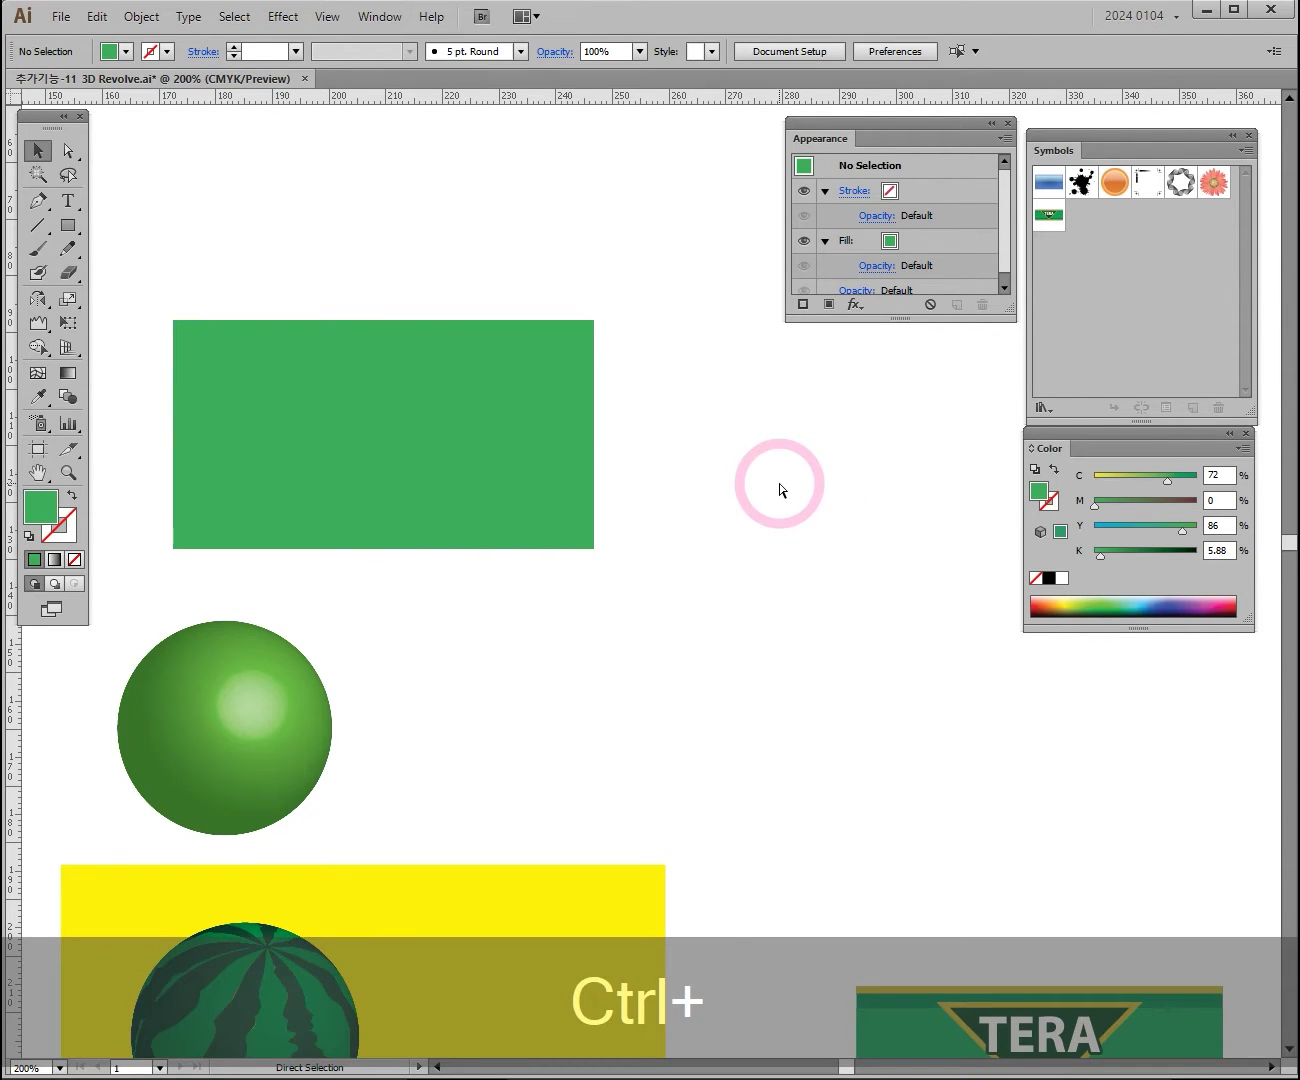
key("ctrl+f")
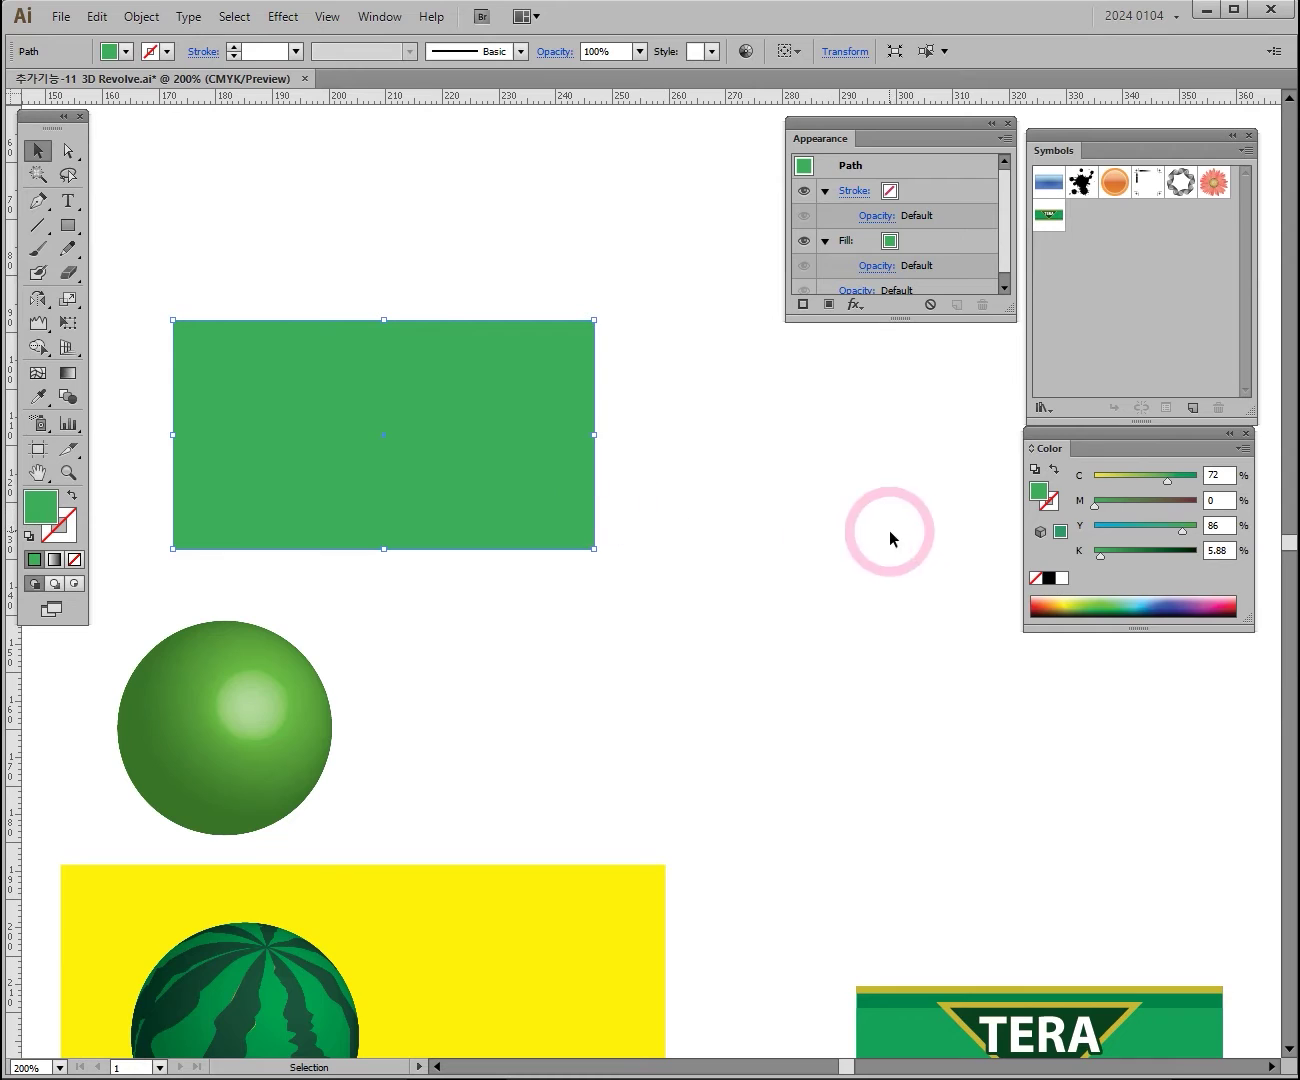
left_click(1048, 579)
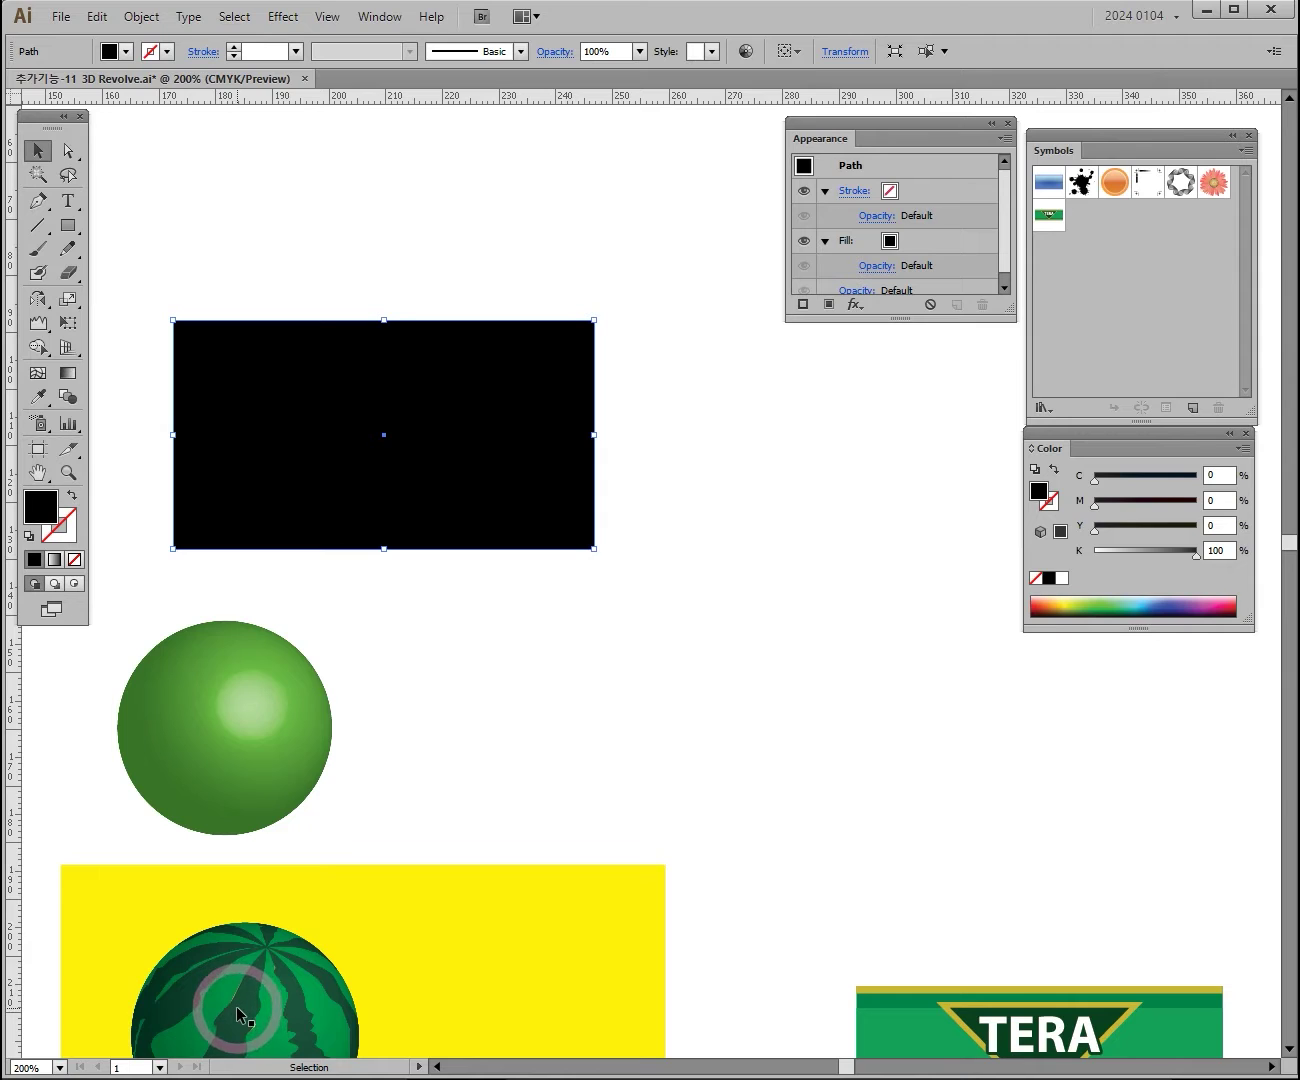
left_click(1116, 608)
left_click(1193, 476)
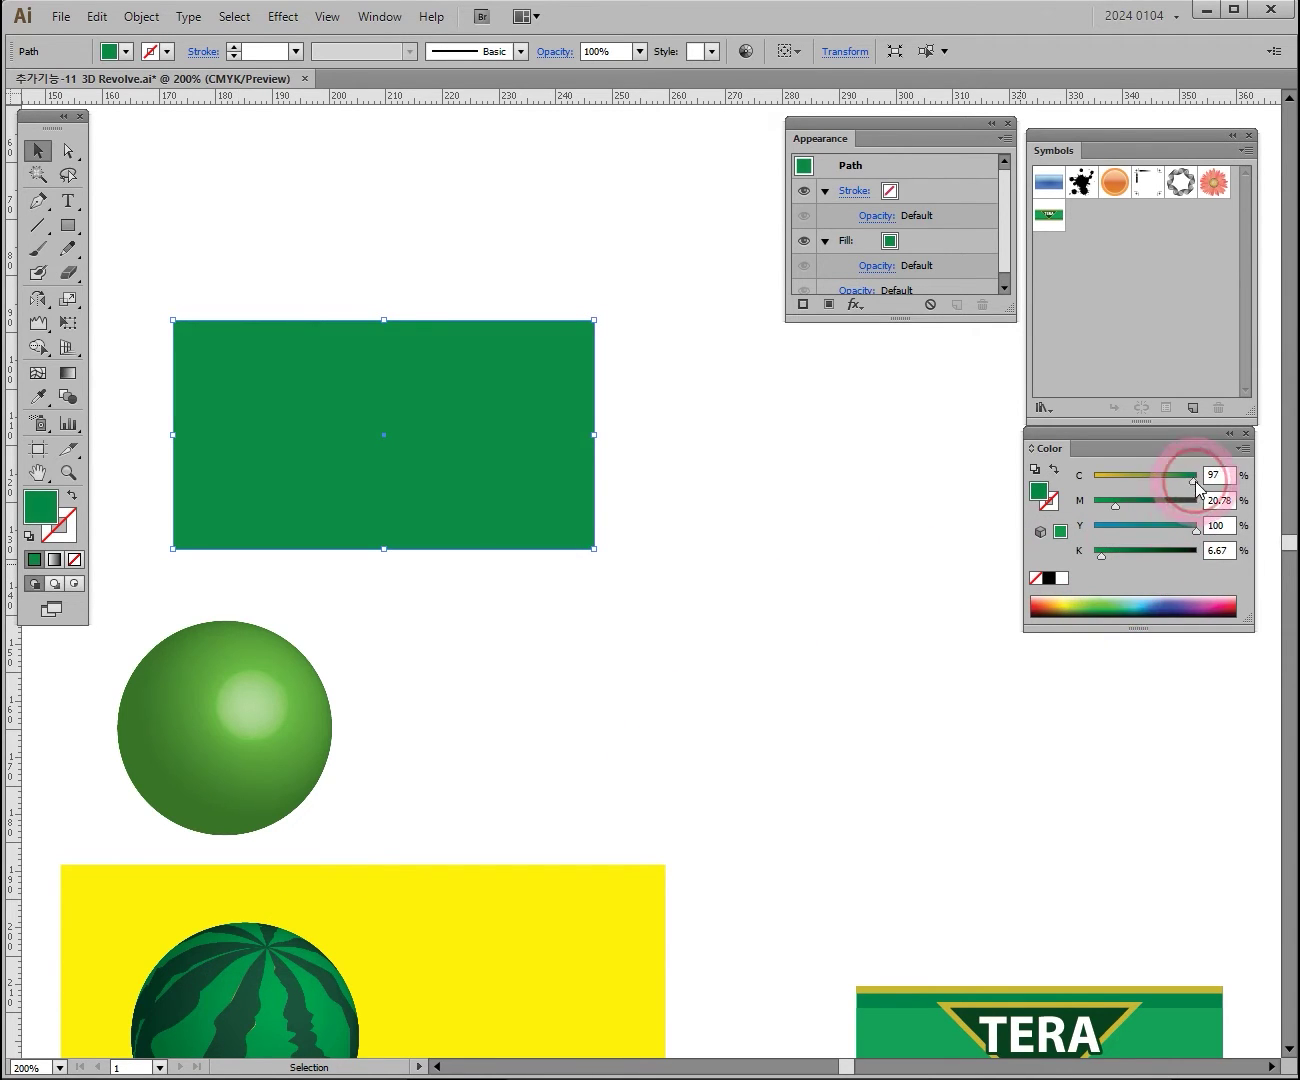
left_click(1153, 501)
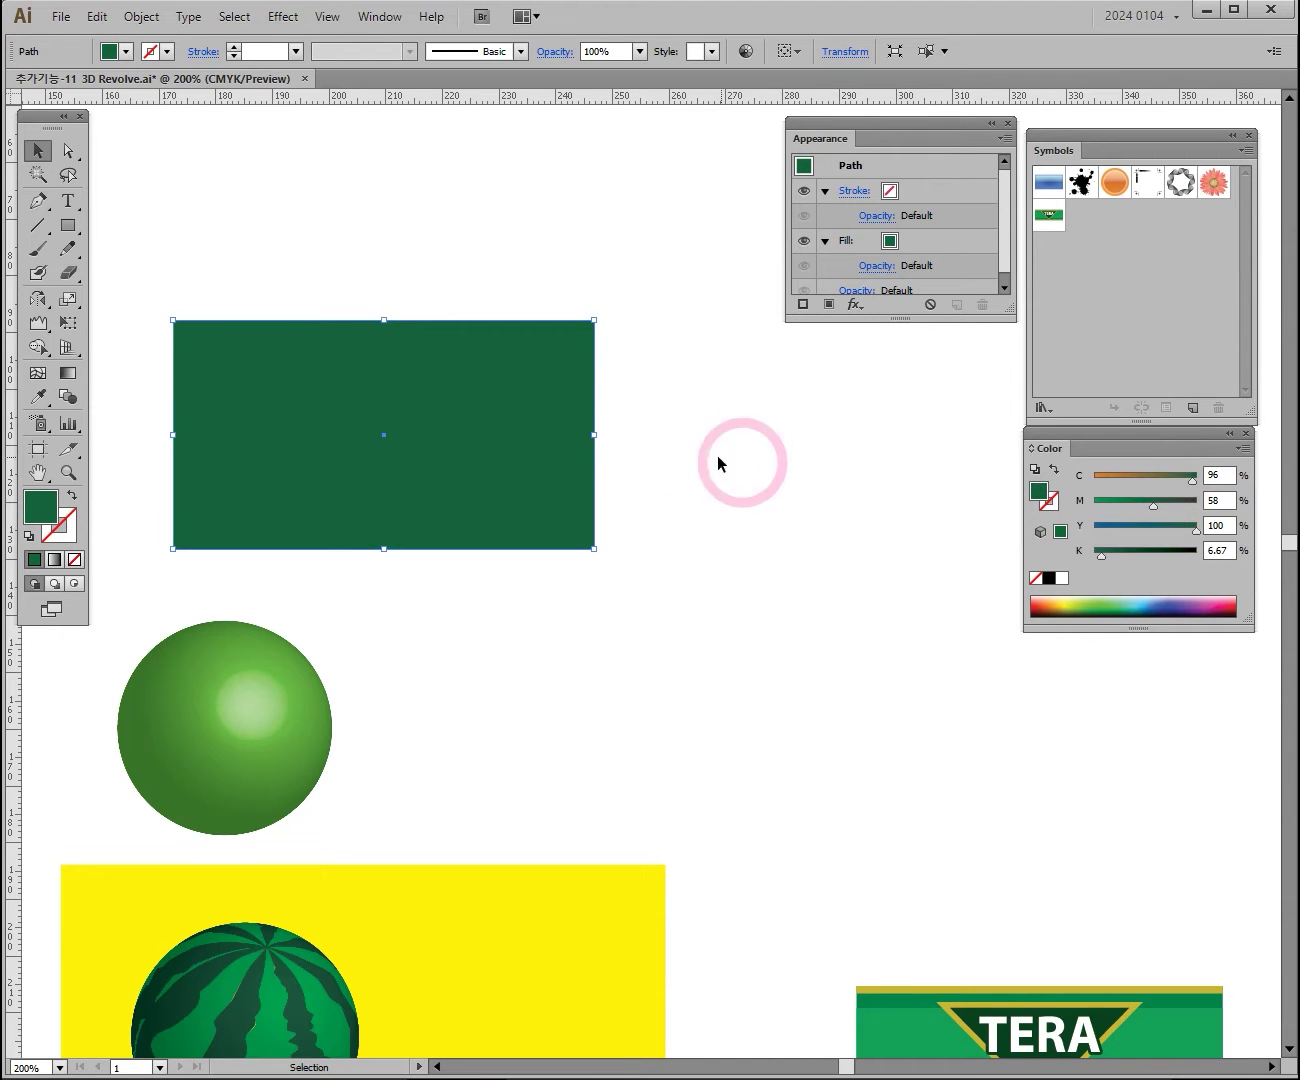
left_click(1160, 506)
left_click(1168, 505)
left_click(1115, 551)
left_click(461, 497)
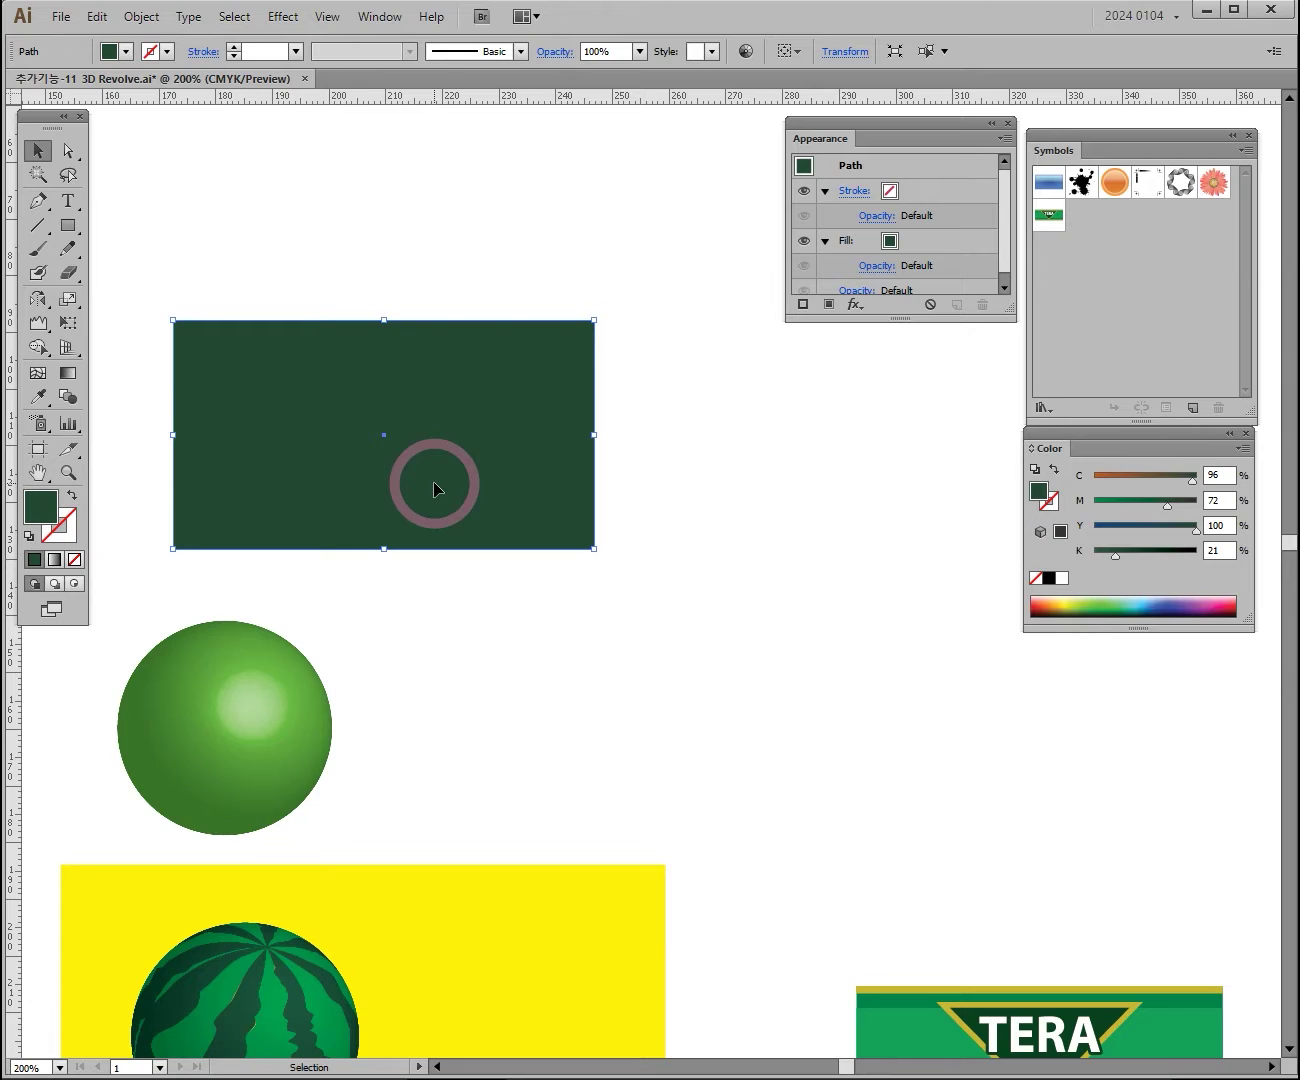
left_click(1190, 479)
left_click(770, 612)
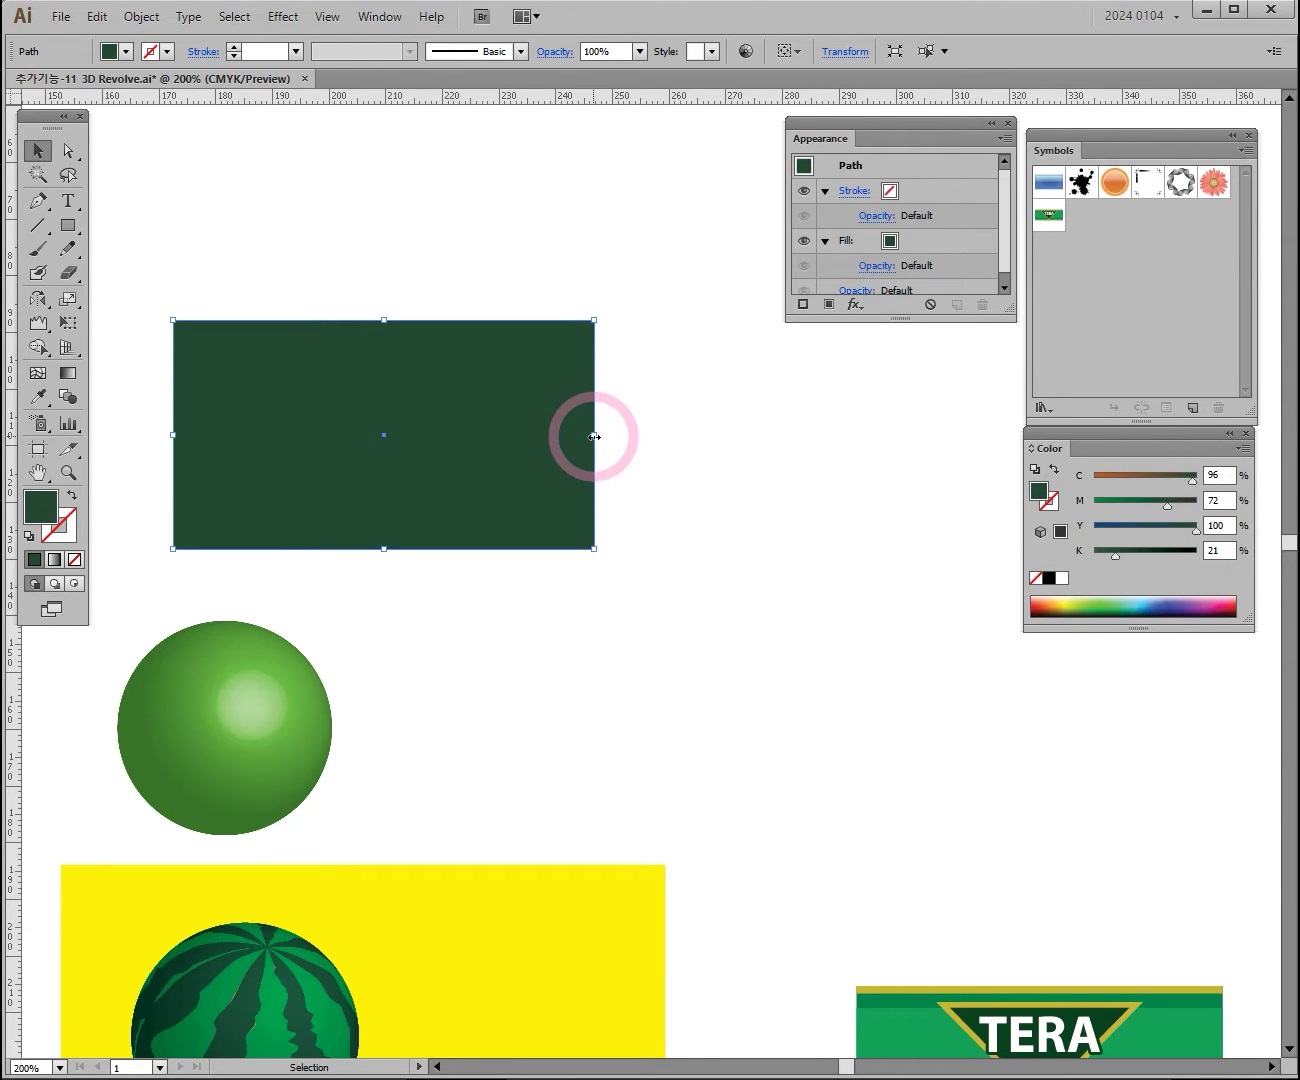
Narrow the dark green copy to a thin vertical stripe along the green rectangle's left edge and keep it selected
left_click_drag(594, 437, 201, 443)
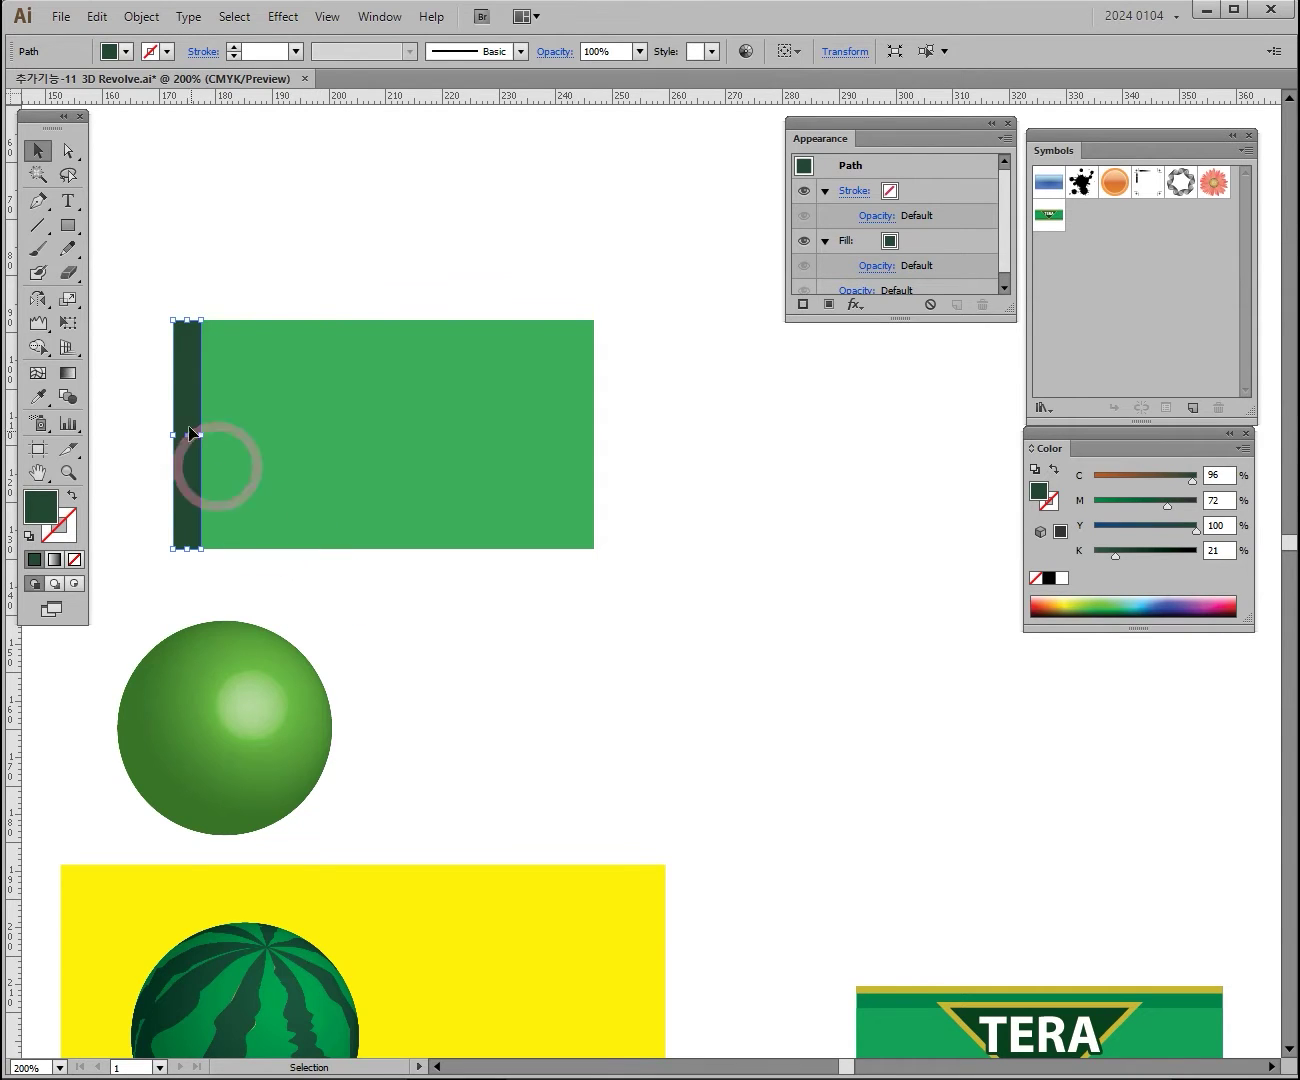
left_click_drag(201, 435, 201, 435)
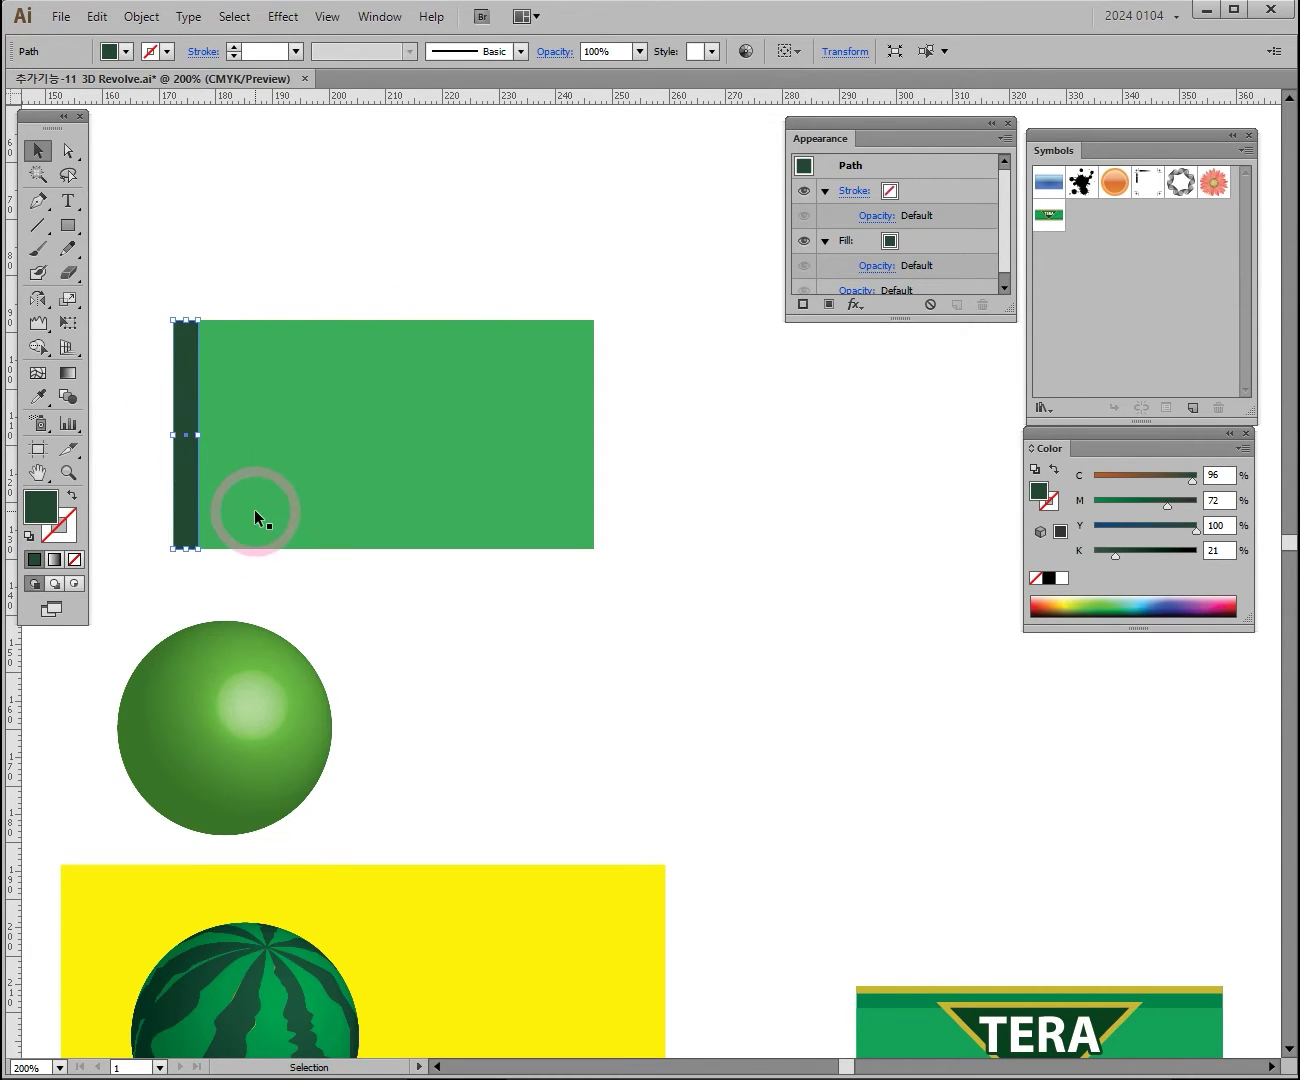
left_click(38, 151)
left_click(195, 383)
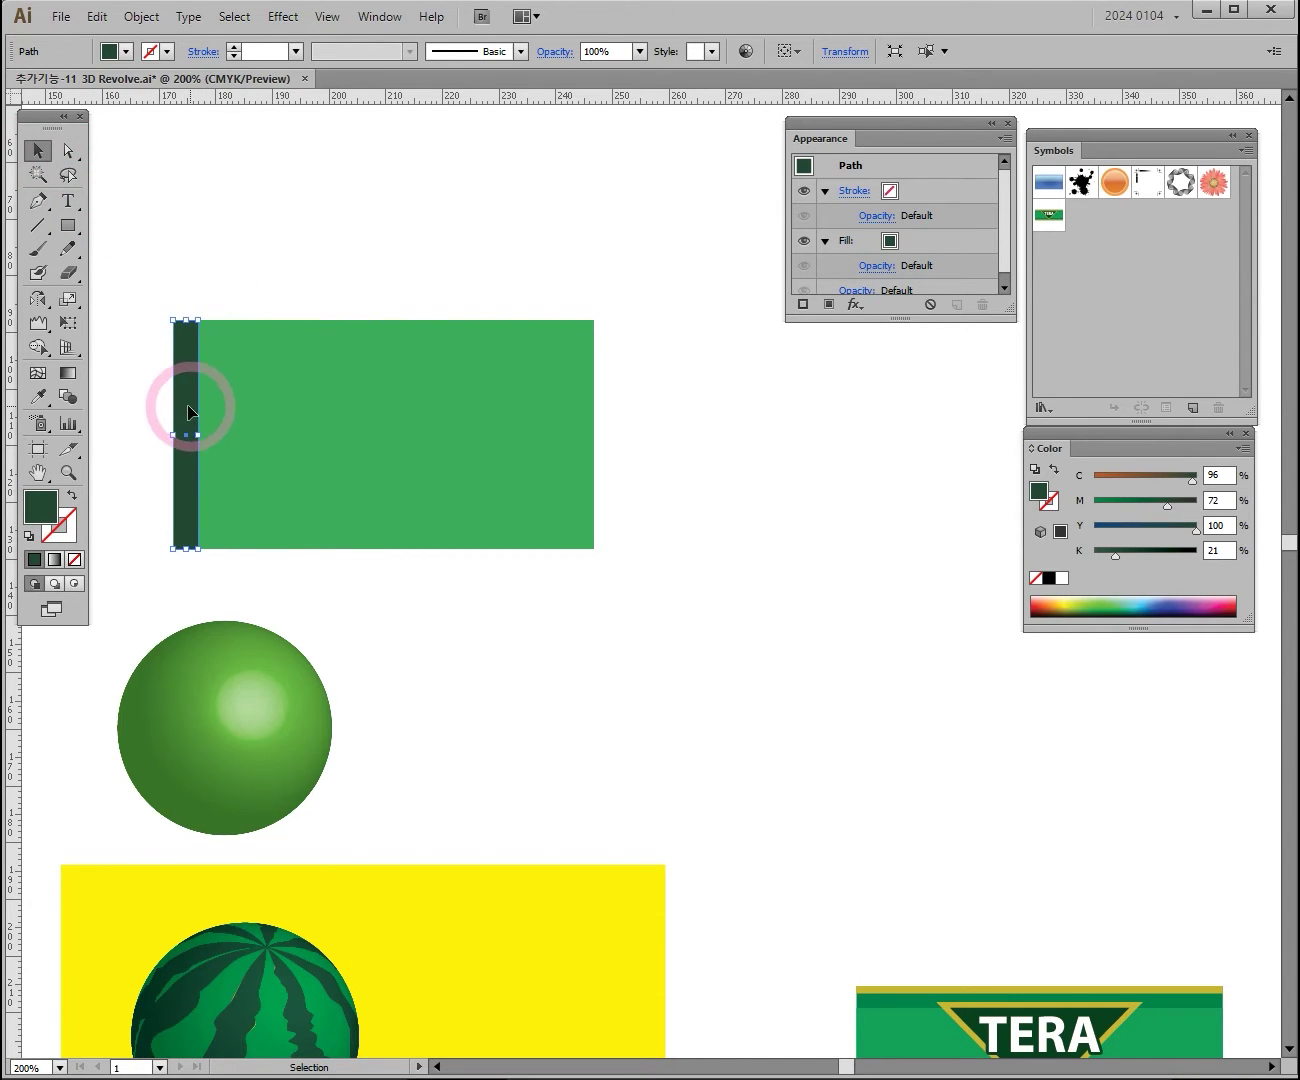
Copy the stripe horizontally with a gap about one stripe wide, and repeat the copy seven times across the green rectangle
left_click_drag(188, 410, 237, 398)
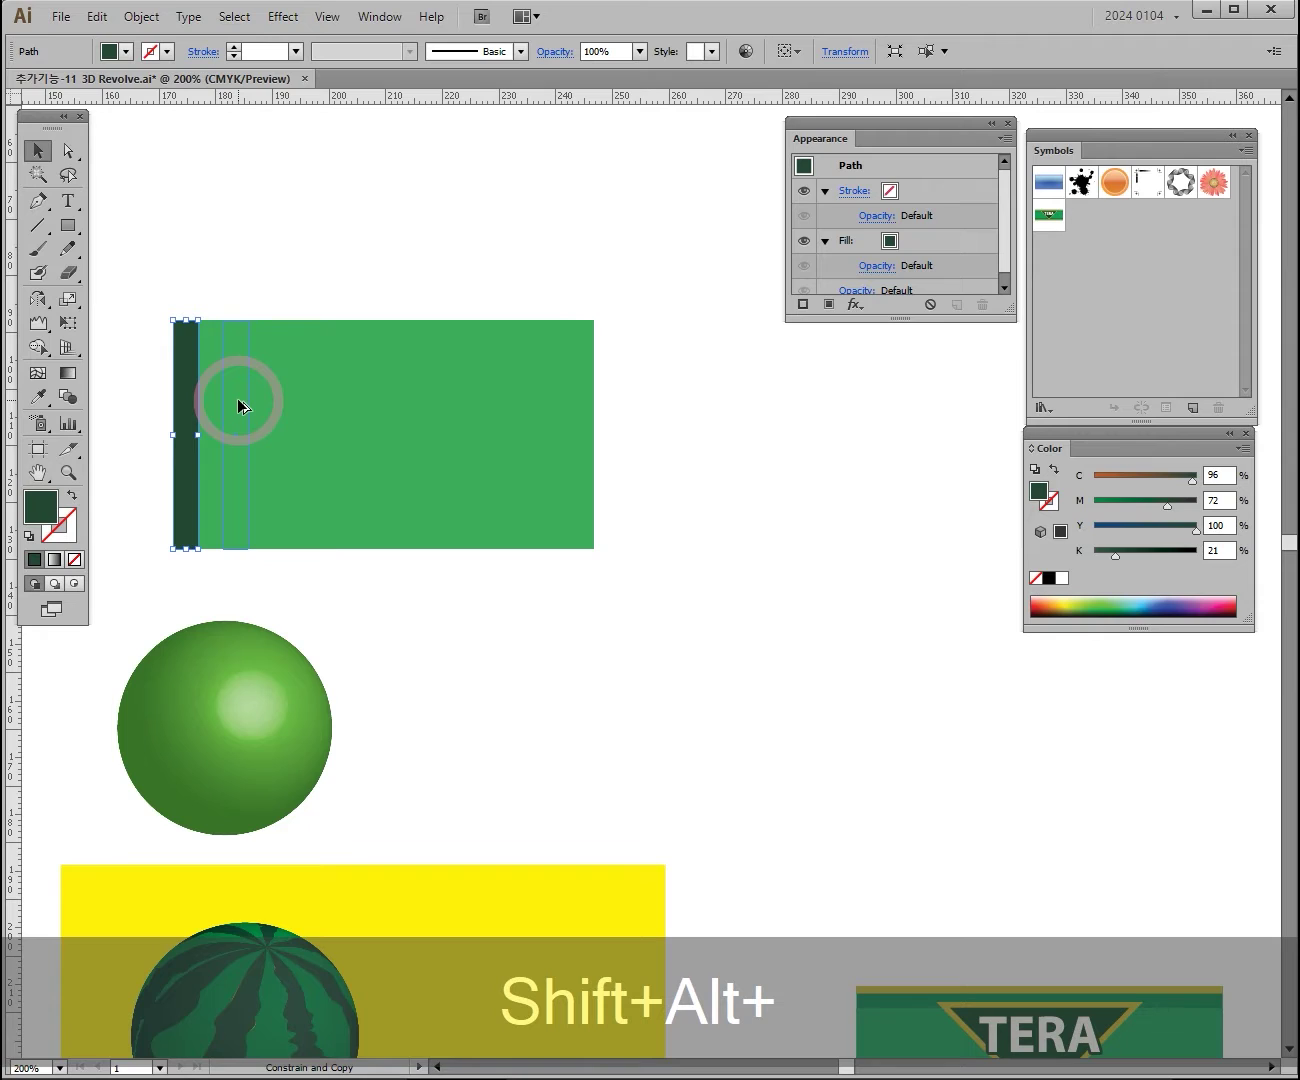
left_click_drag(239, 405, 239, 406)
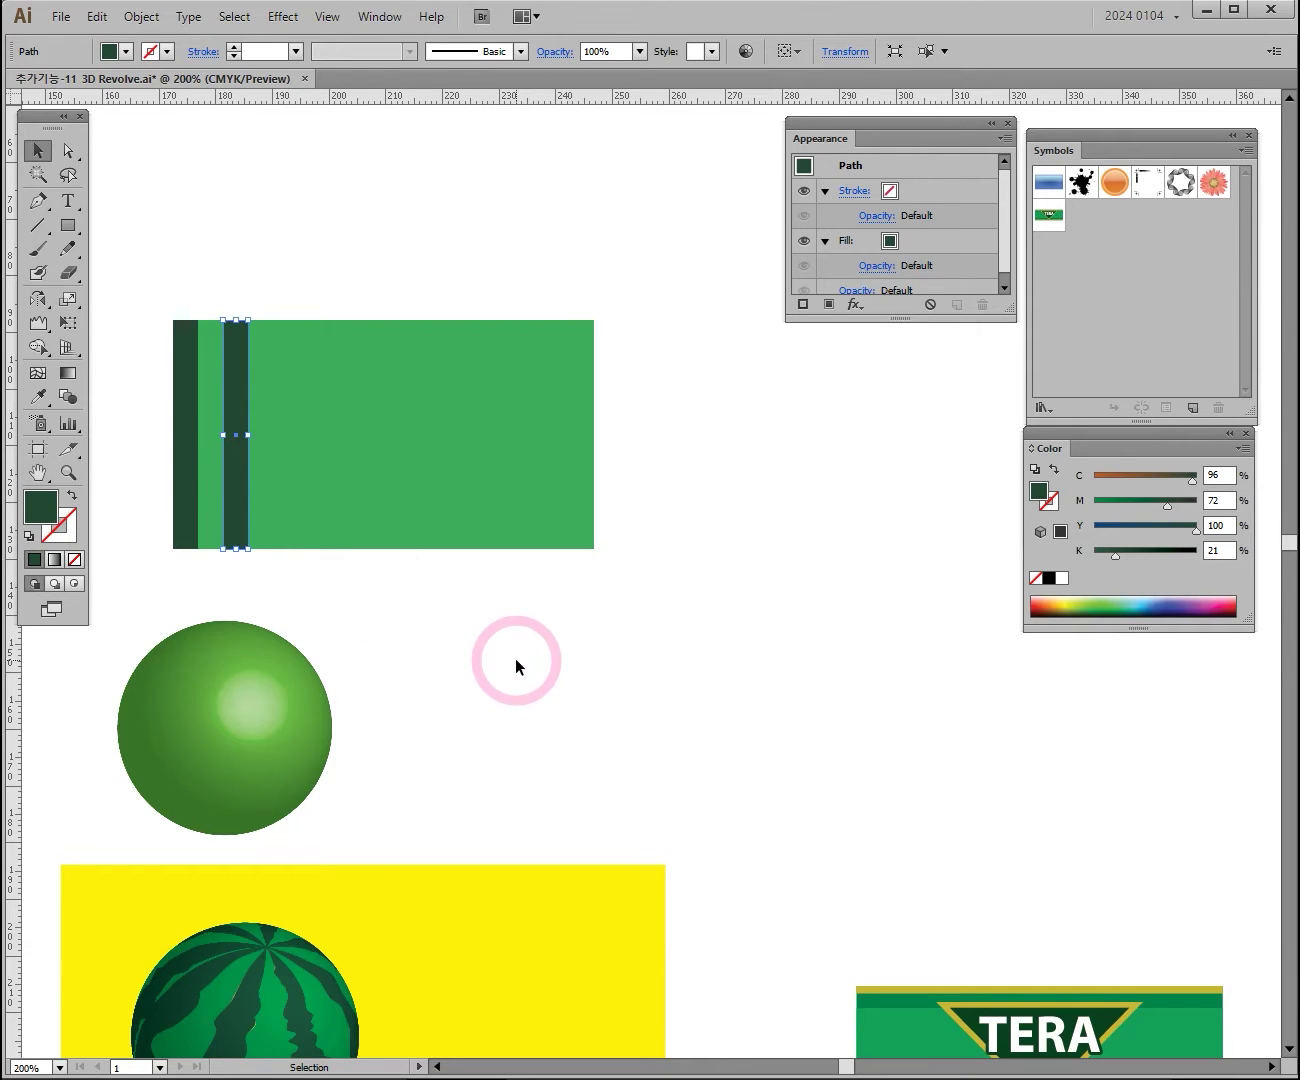
key("ctrl+d")
key("ctrl+d")
key("ctrl+d")
key("ctrl+d")
key("ctrl+d")
key("ctrl+d")
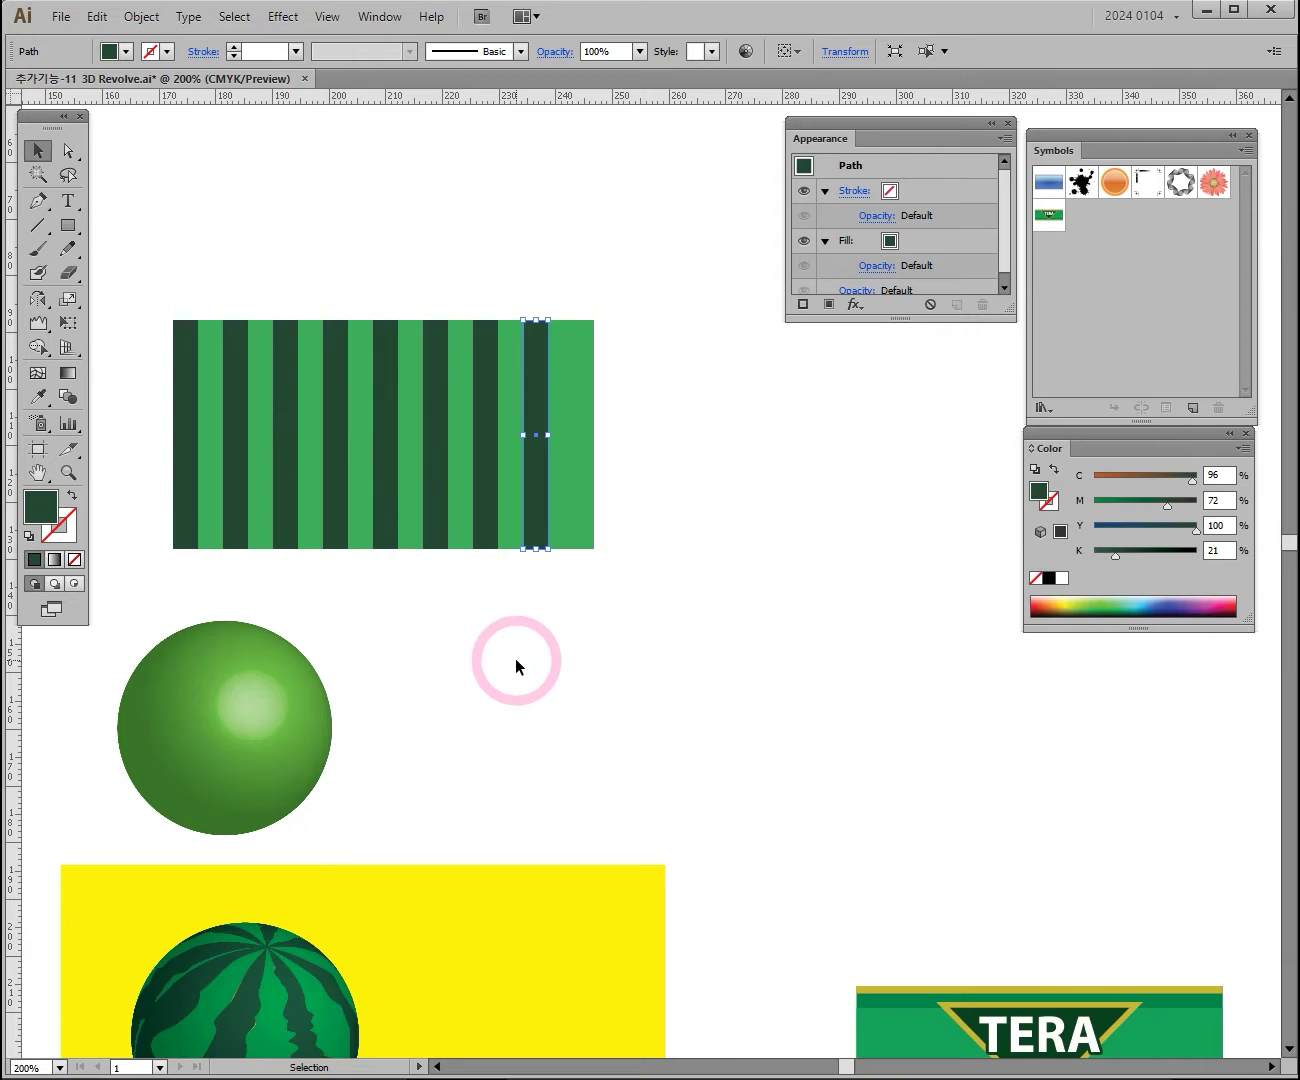
key("ctrl+d")
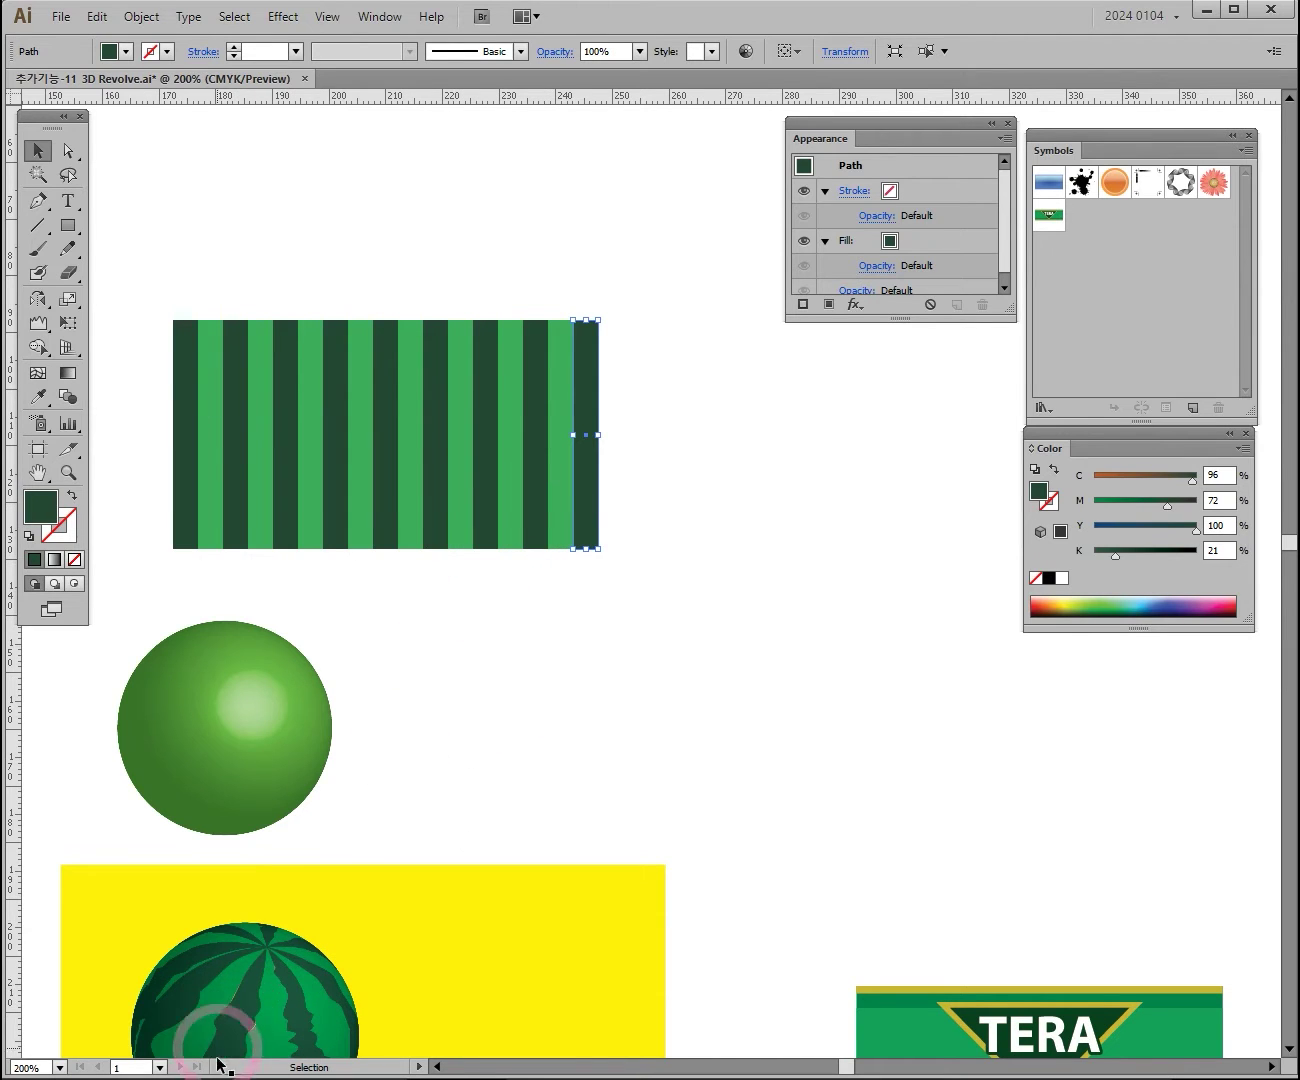
Select all nine dark stripes without the green rectangle, test the selection by moving it and undo the move
left_click(538, 388, "shift")
left_click(509, 384, "shift")
left_click(476, 383, "shift")
left_click(431, 385, "shift")
left_click(408, 388, "shift")
left_click(383, 392, "shift")
left_click(357, 398, "shift")
left_click(333, 402, "shift")
left_click(310, 405, "shift")
left_click(286, 406, "shift")
left_click(262, 410, "shift")
left_click(234, 413, "shift")
left_click(208, 420, "shift")
left_click(188, 425, "shift")
left_click(353, 491)
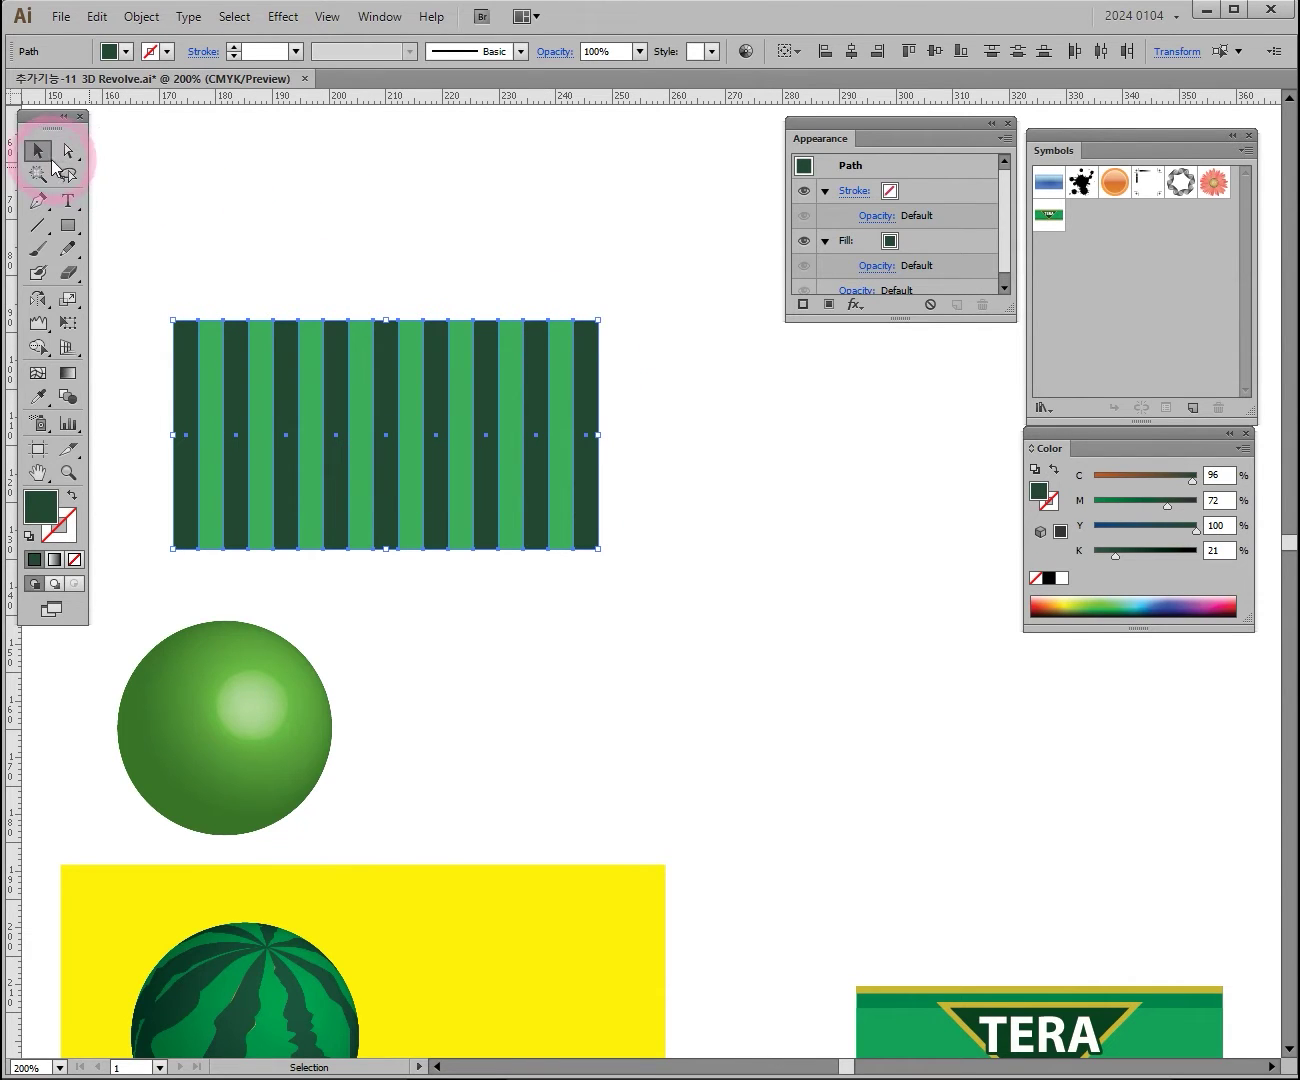
left_click_drag(601, 345, 884, 533)
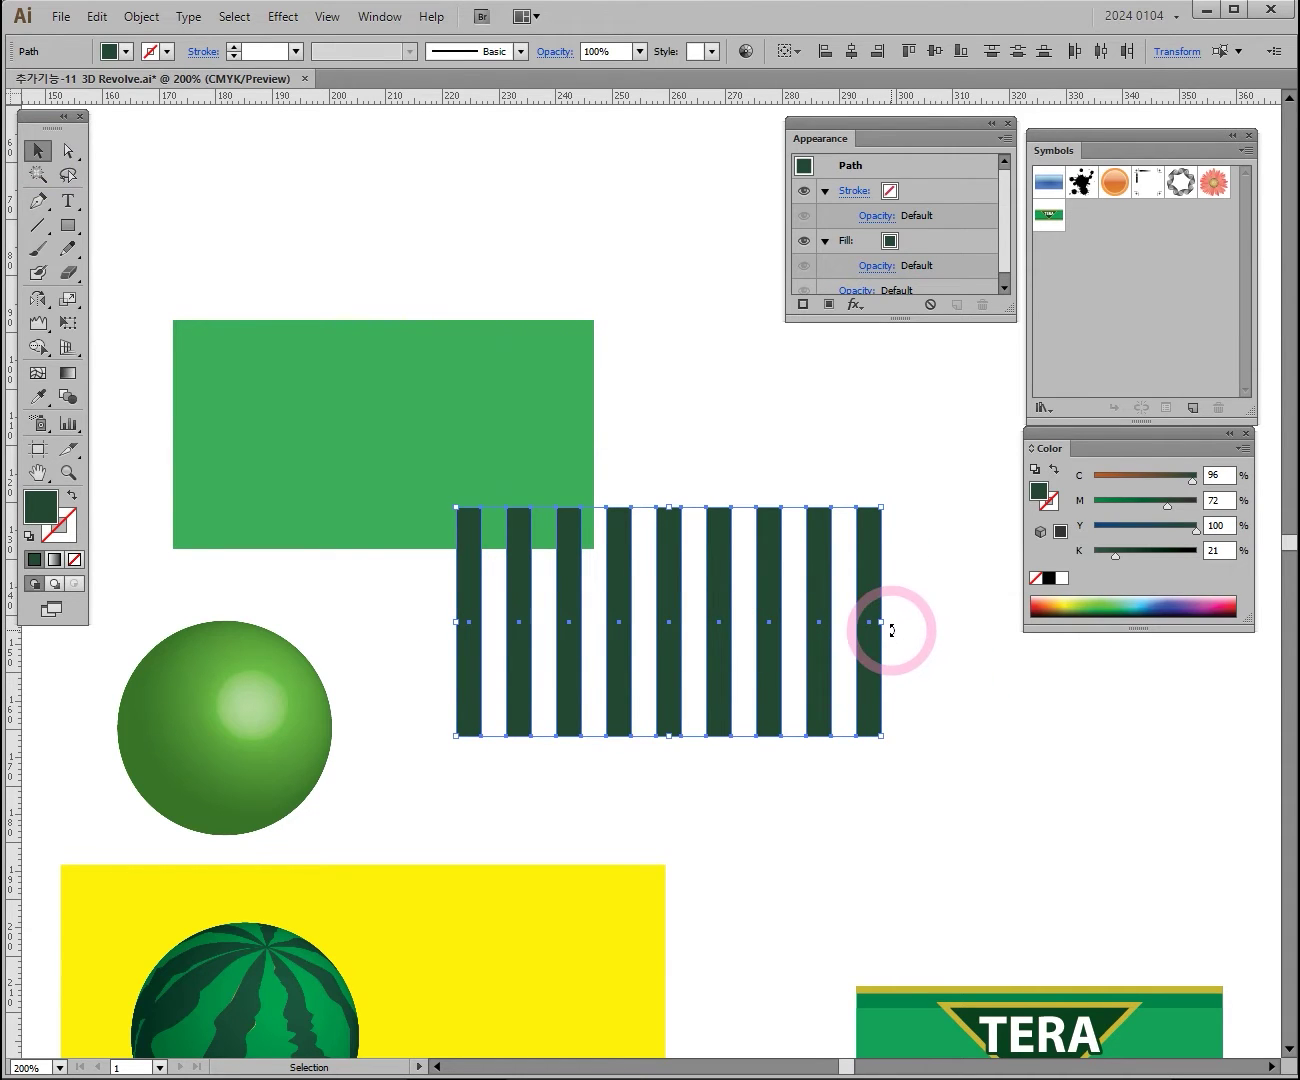
key("ctrl+z")
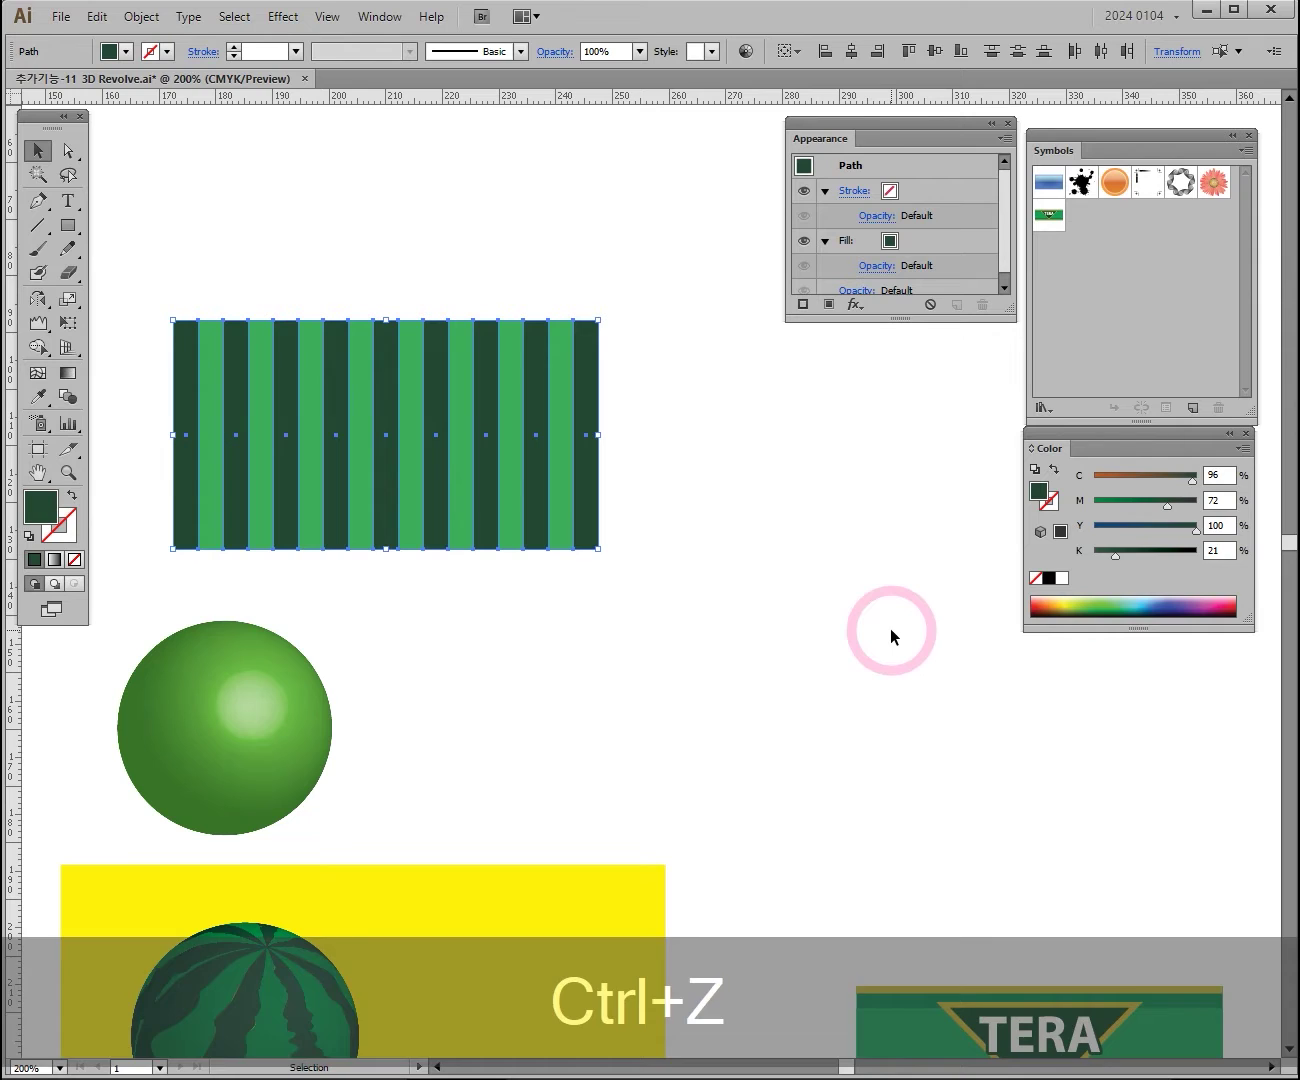
Choose the Wrinkle Tool and enlarge its round brush to about 40.57 mm in diameter
left_click_drag(532, 629, 584, 533)
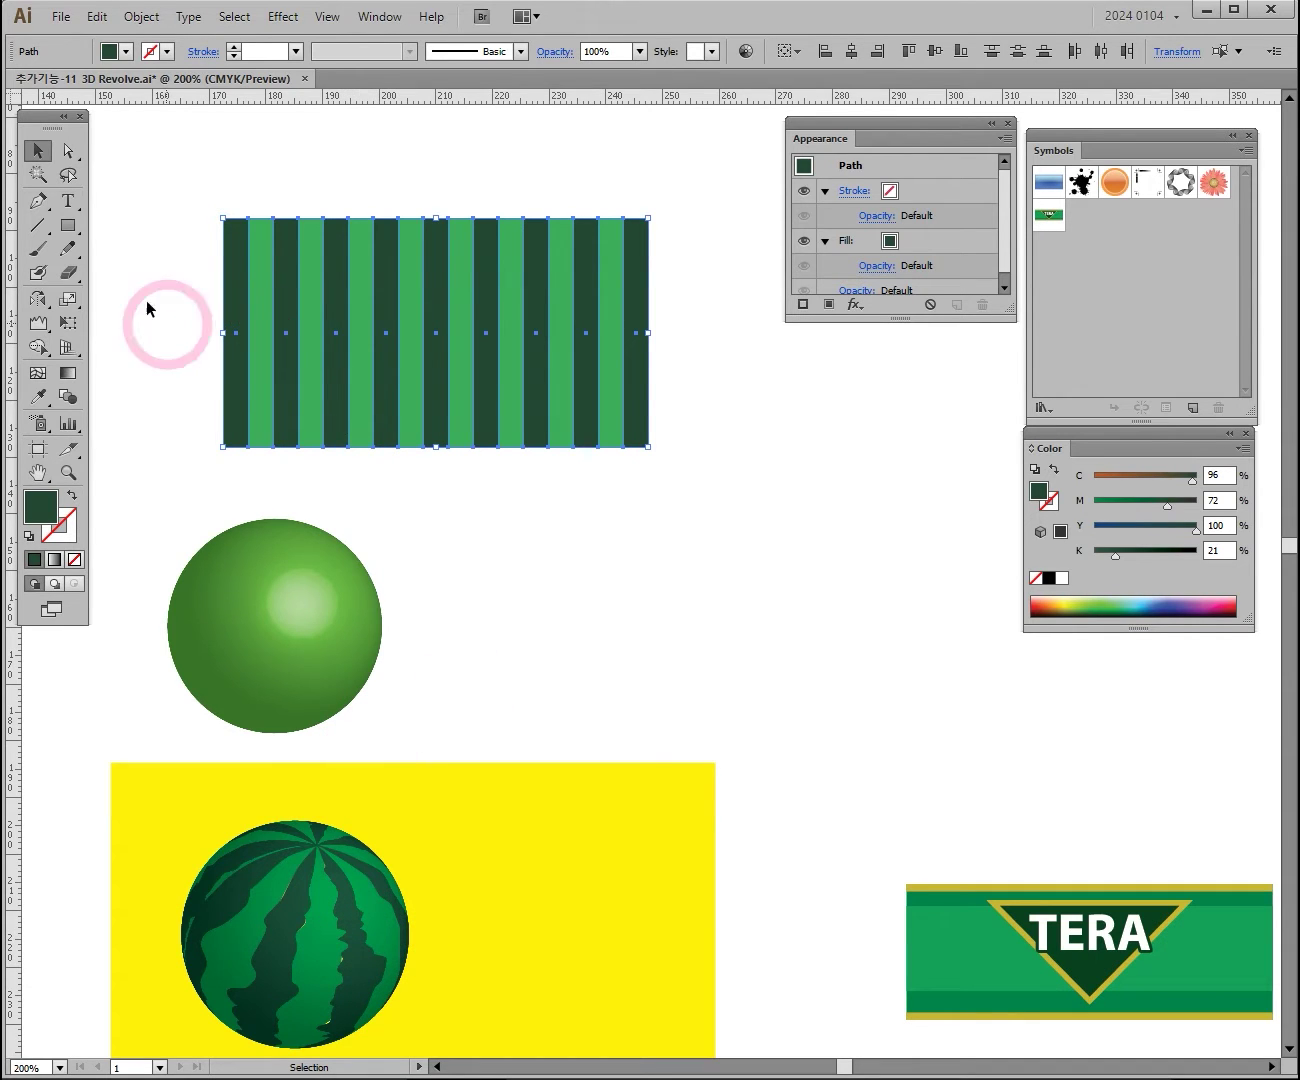
left_click(37, 323)
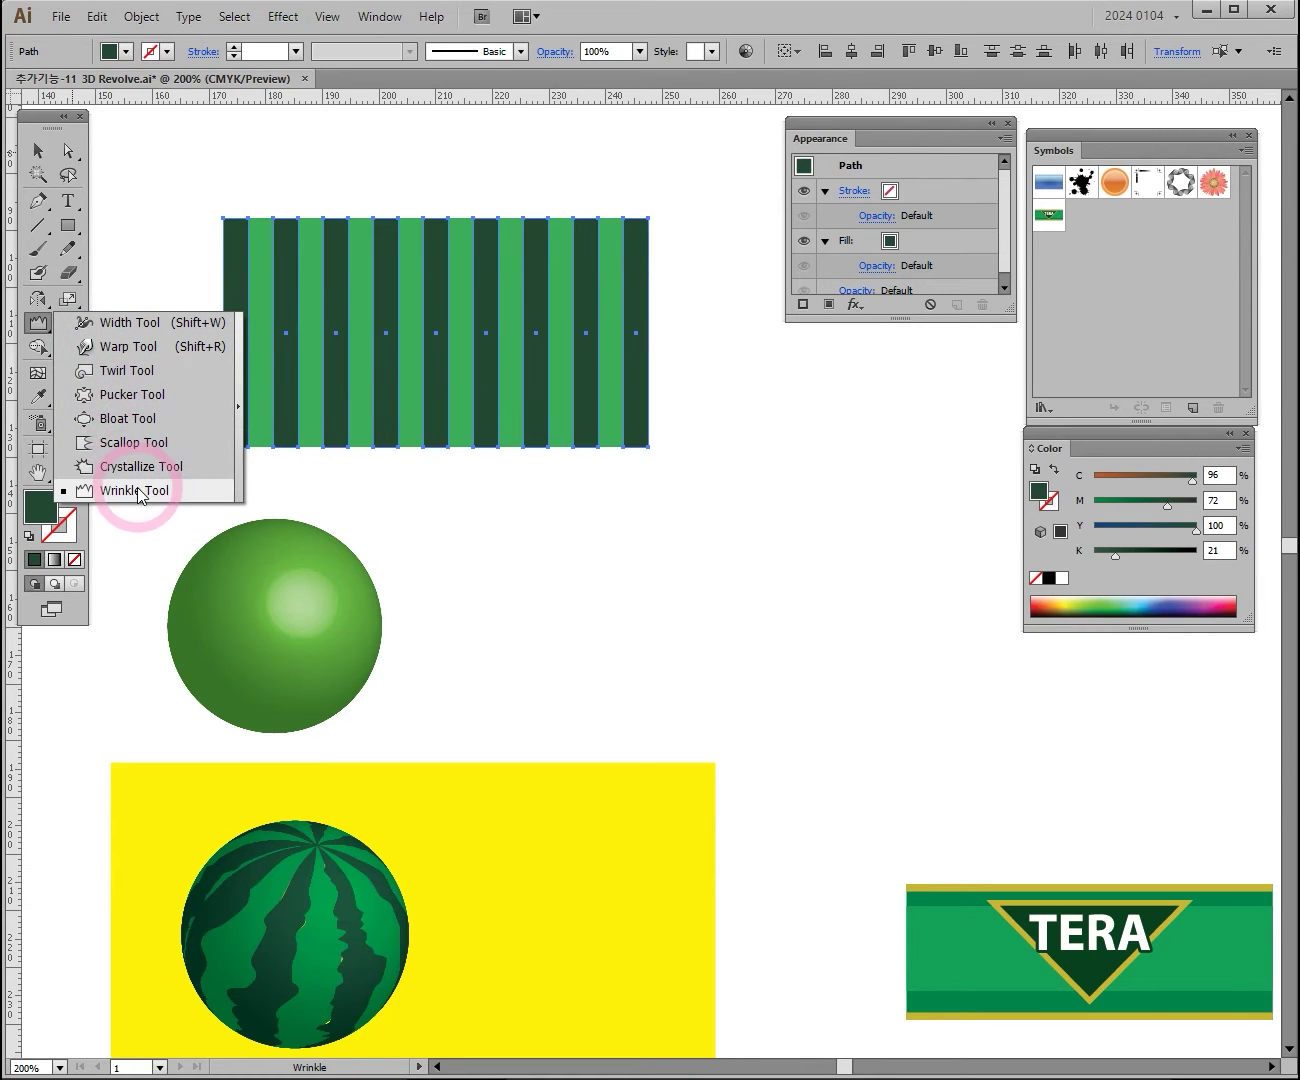
left_click_drag(134, 502, 109, 501)
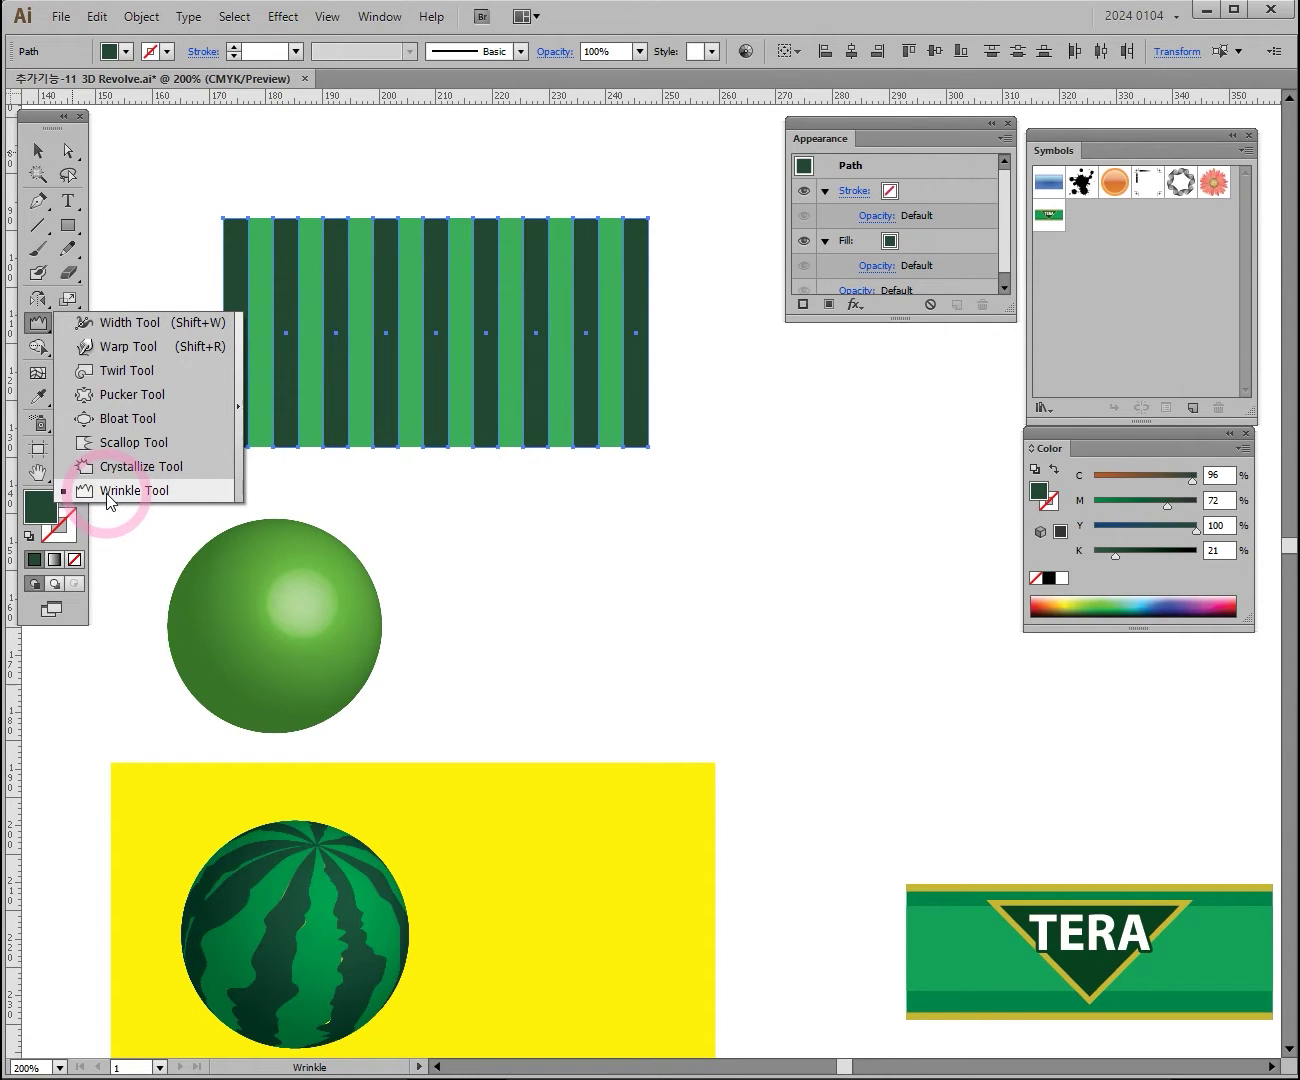
left_click_drag(107, 494, 93, 494)
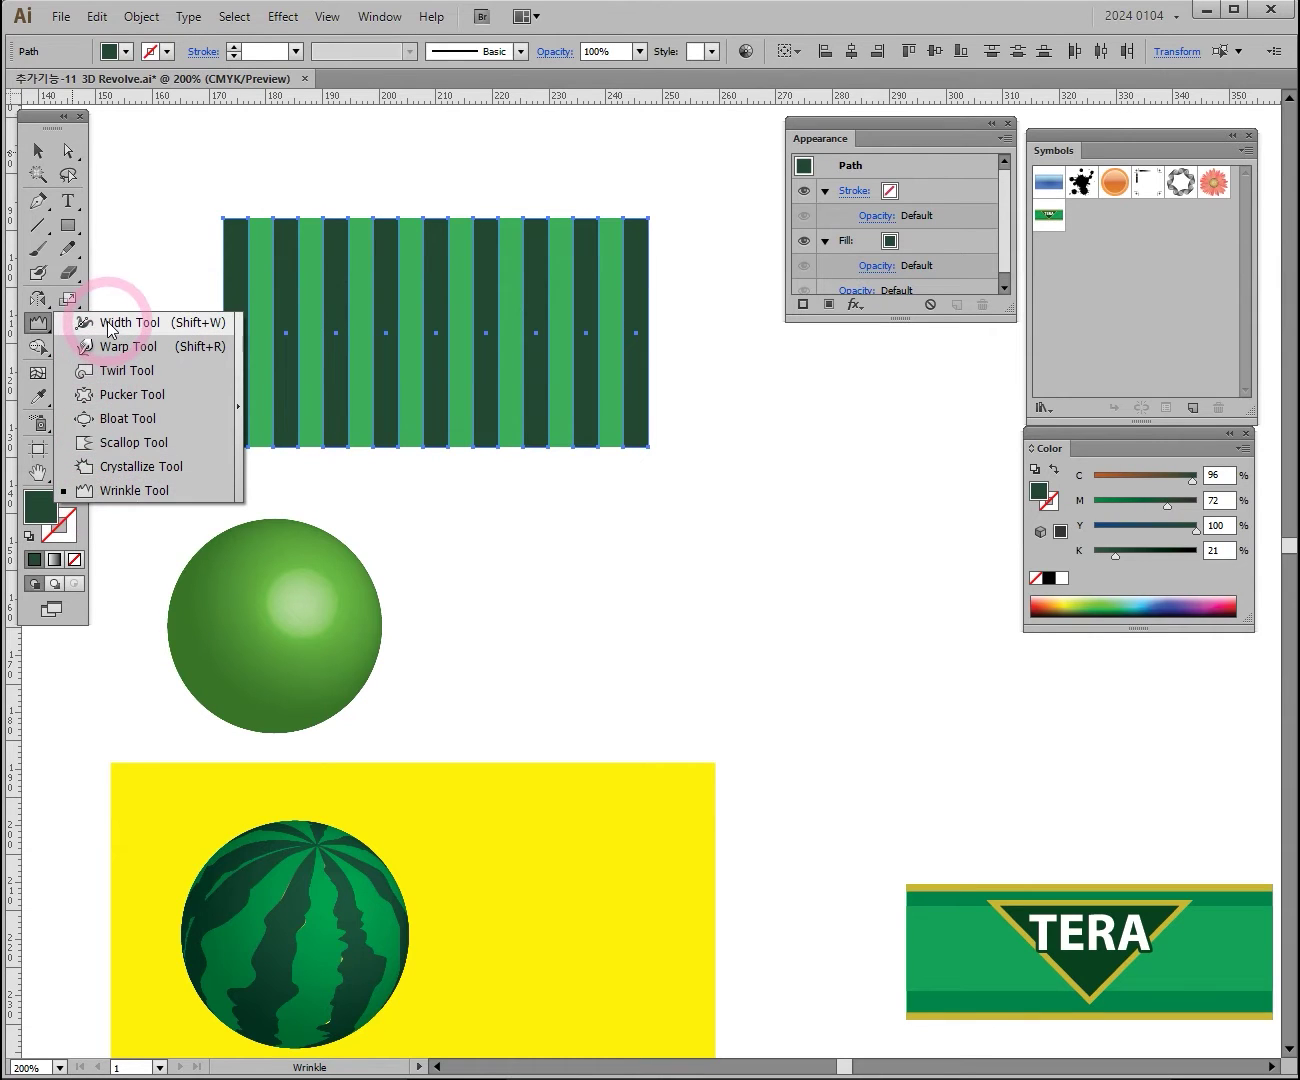
left_click(108, 490)
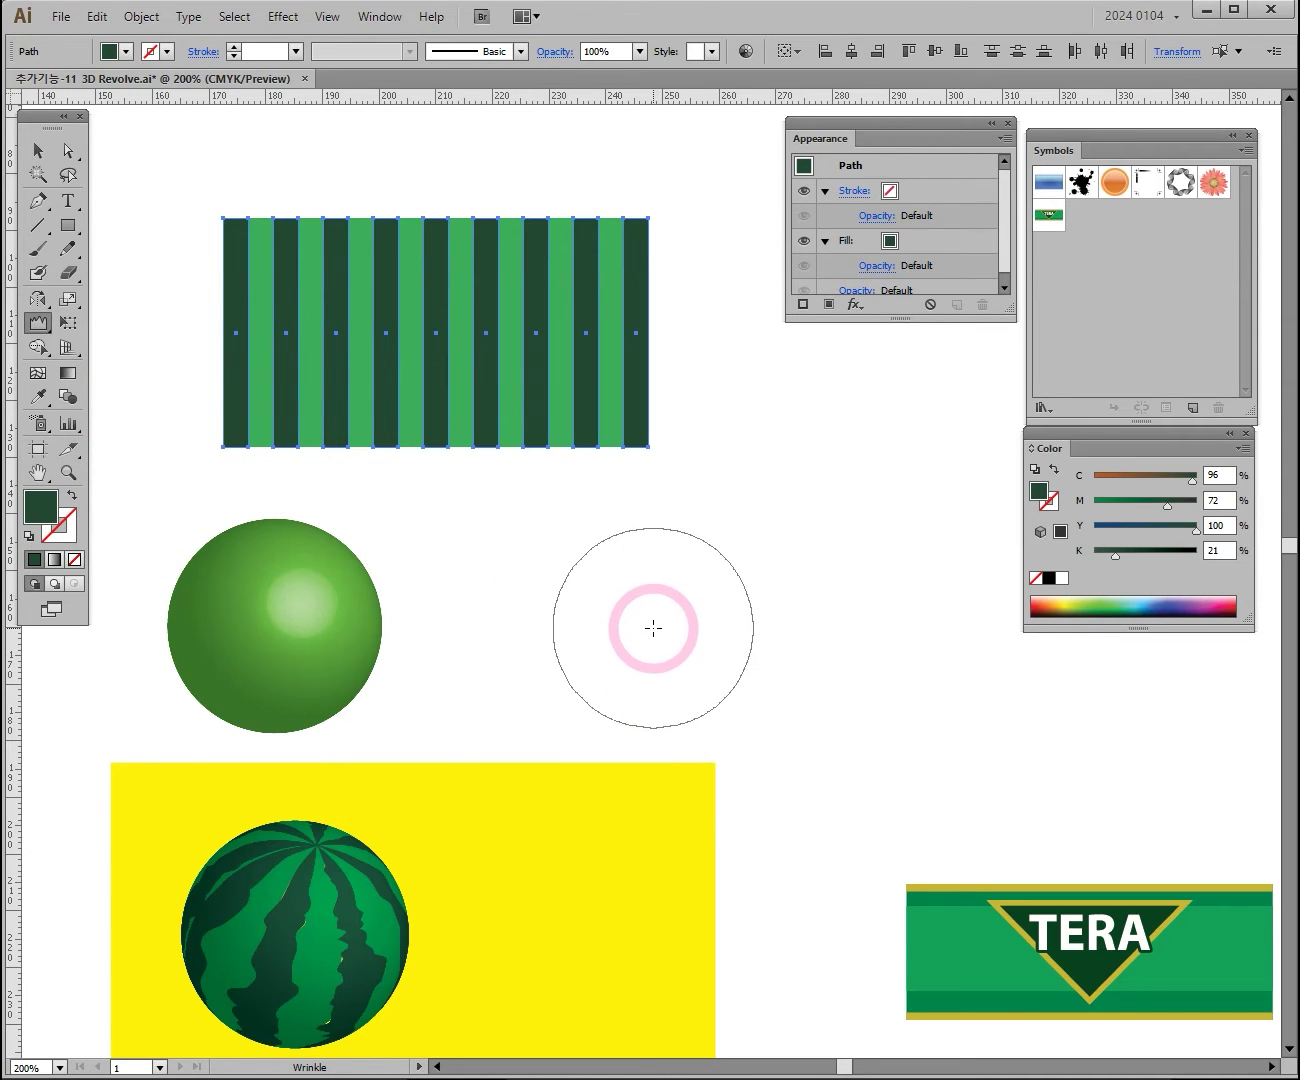
left_click_drag(677, 628, 725, 594)
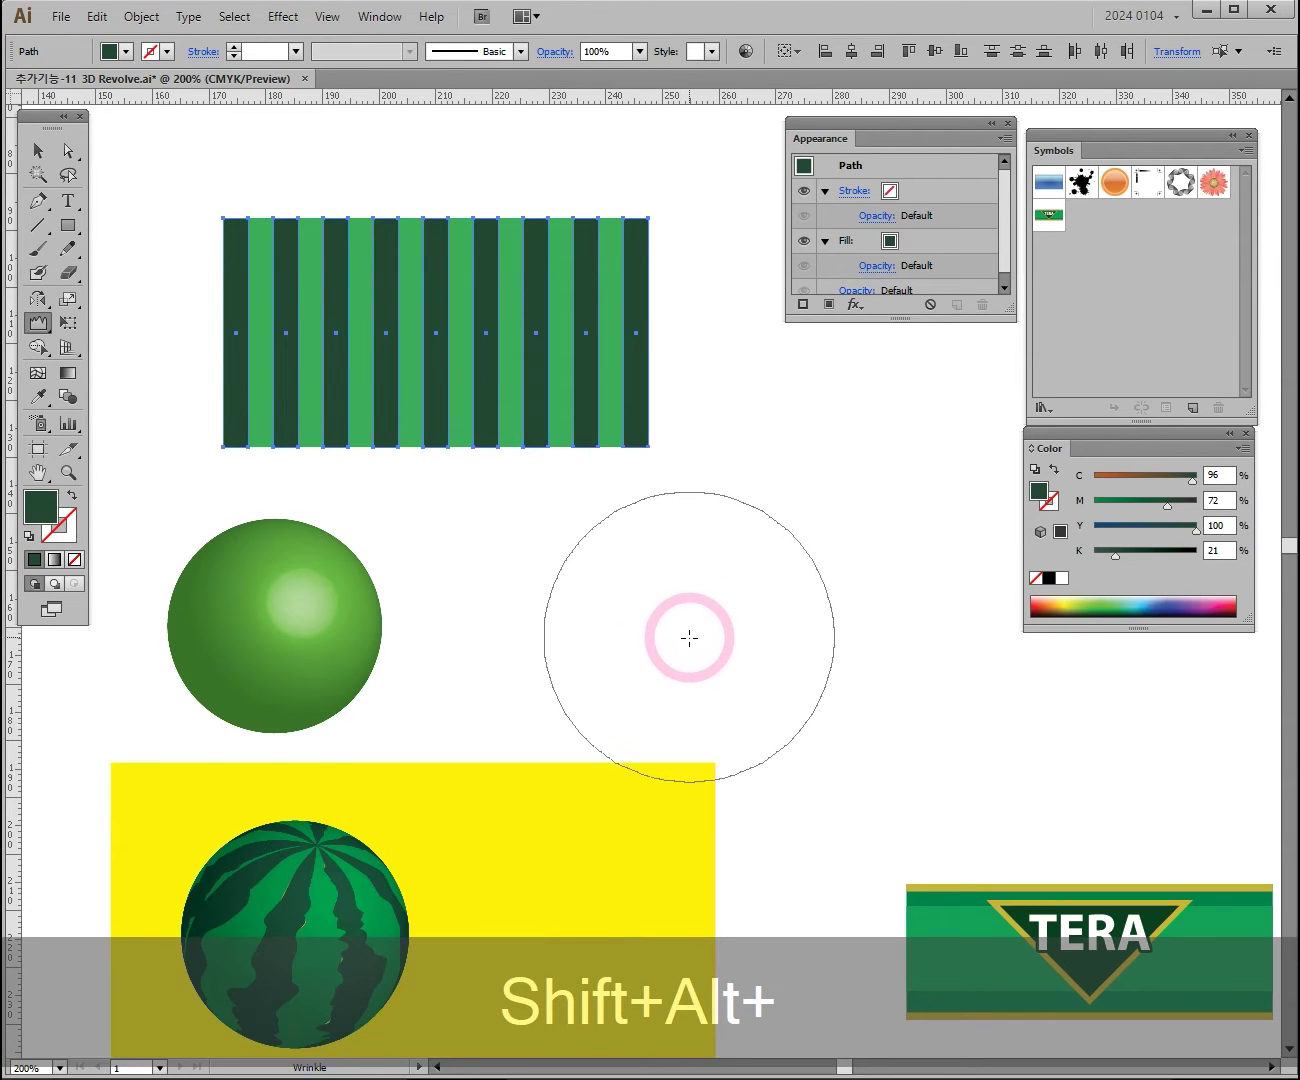
key("alt+shift")
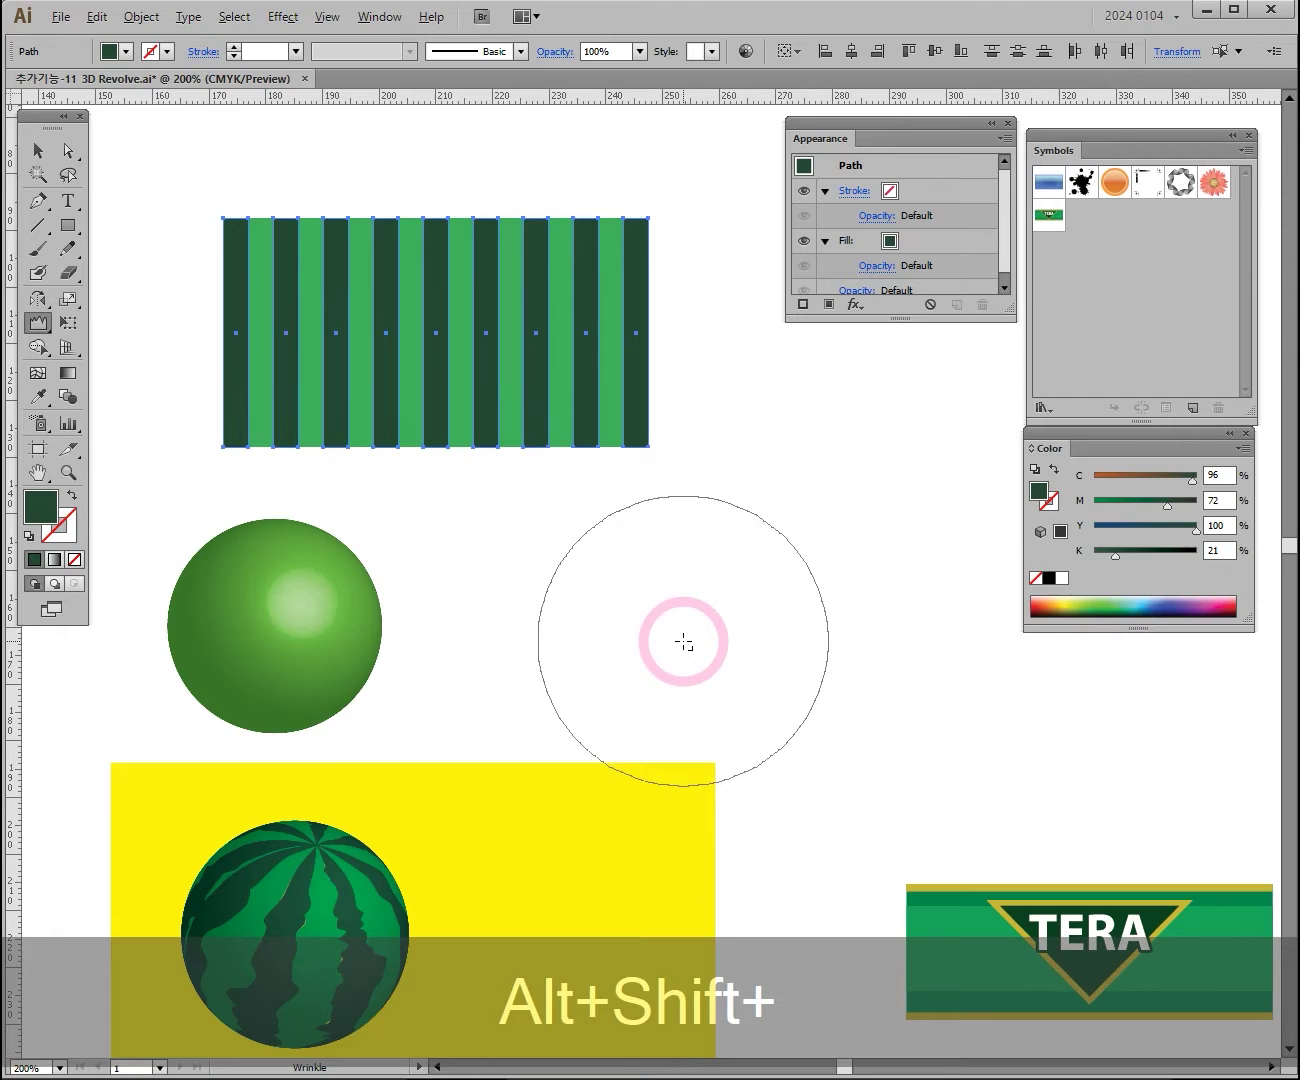
mouse_move(705, 627)
left_mouse_down()
mouse_move(638, 711)
mouse_move(778, 560)
mouse_move(673, 691)
mouse_move(752, 662)
mouse_move(671, 601)
mouse_move(740, 683)
mouse_move(624, 575)
mouse_move(742, 673)
mouse_move(659, 601)
mouse_move(470, 540)
left_mouse_up()
Set the Wrinkle Tool's Detail to 6 and Intensity to 100%, keeping Complexity at 1
left_click(43, 324)
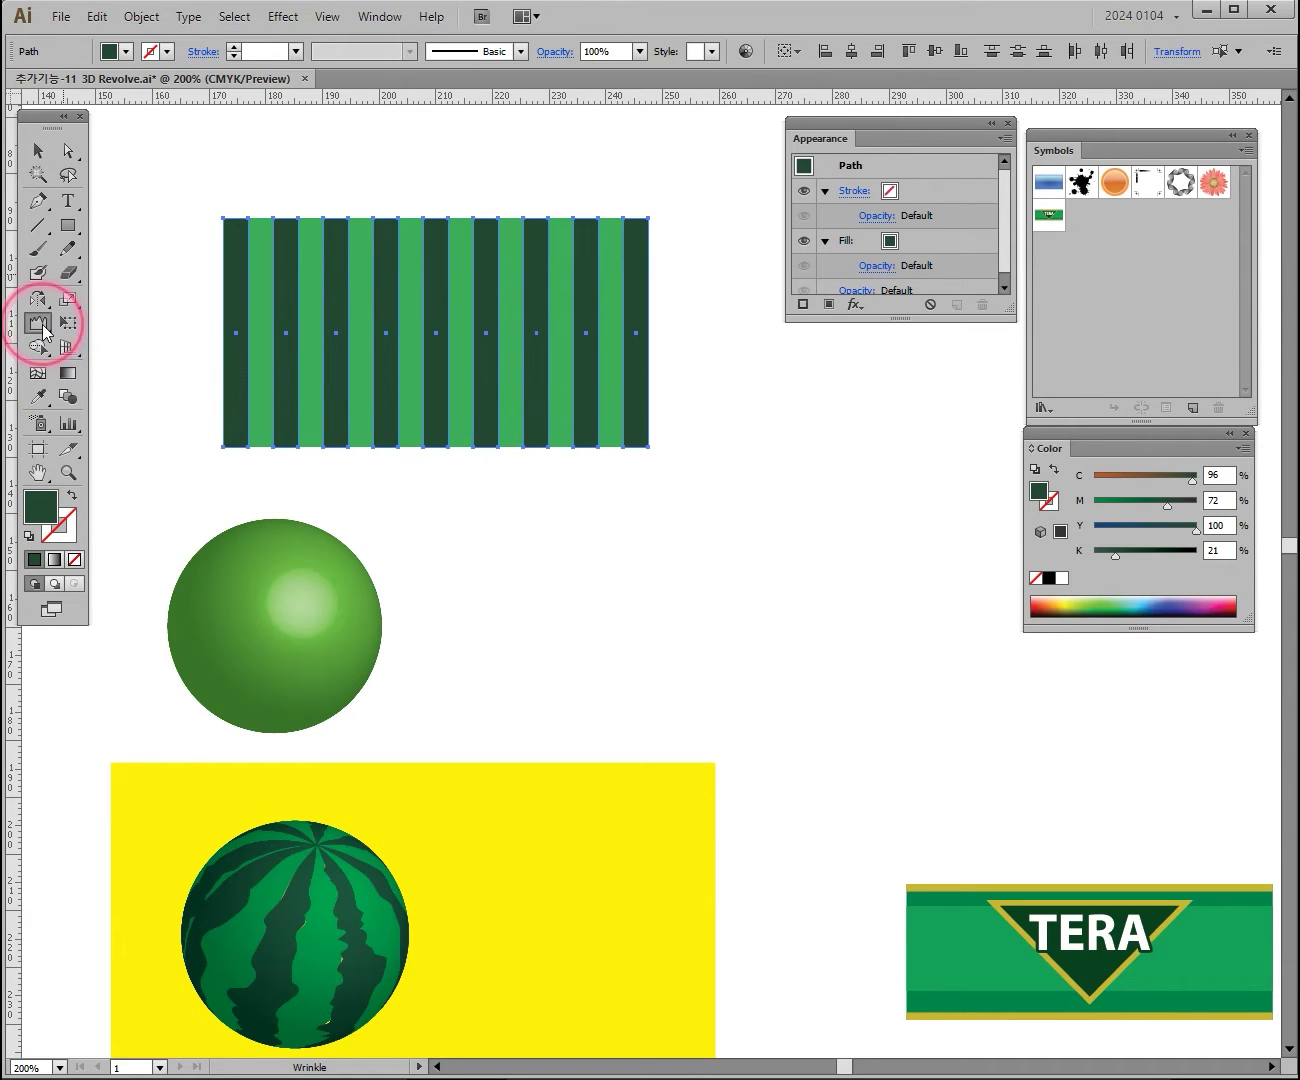
double_click(38, 323)
left_click_drag(600, 117, 890, 144)
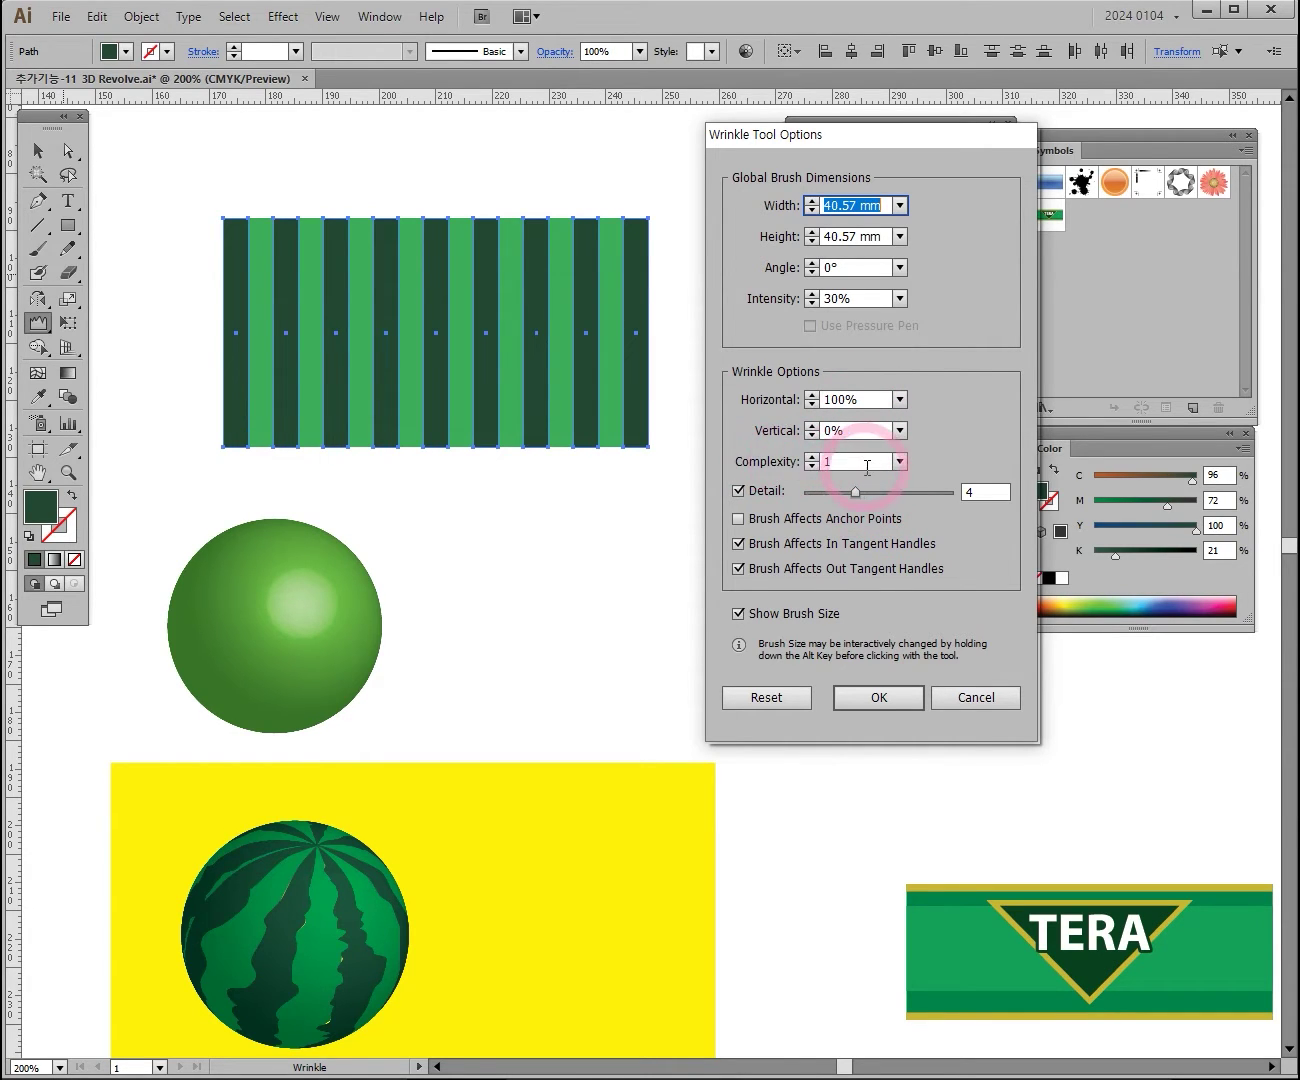
left_click(900, 461)
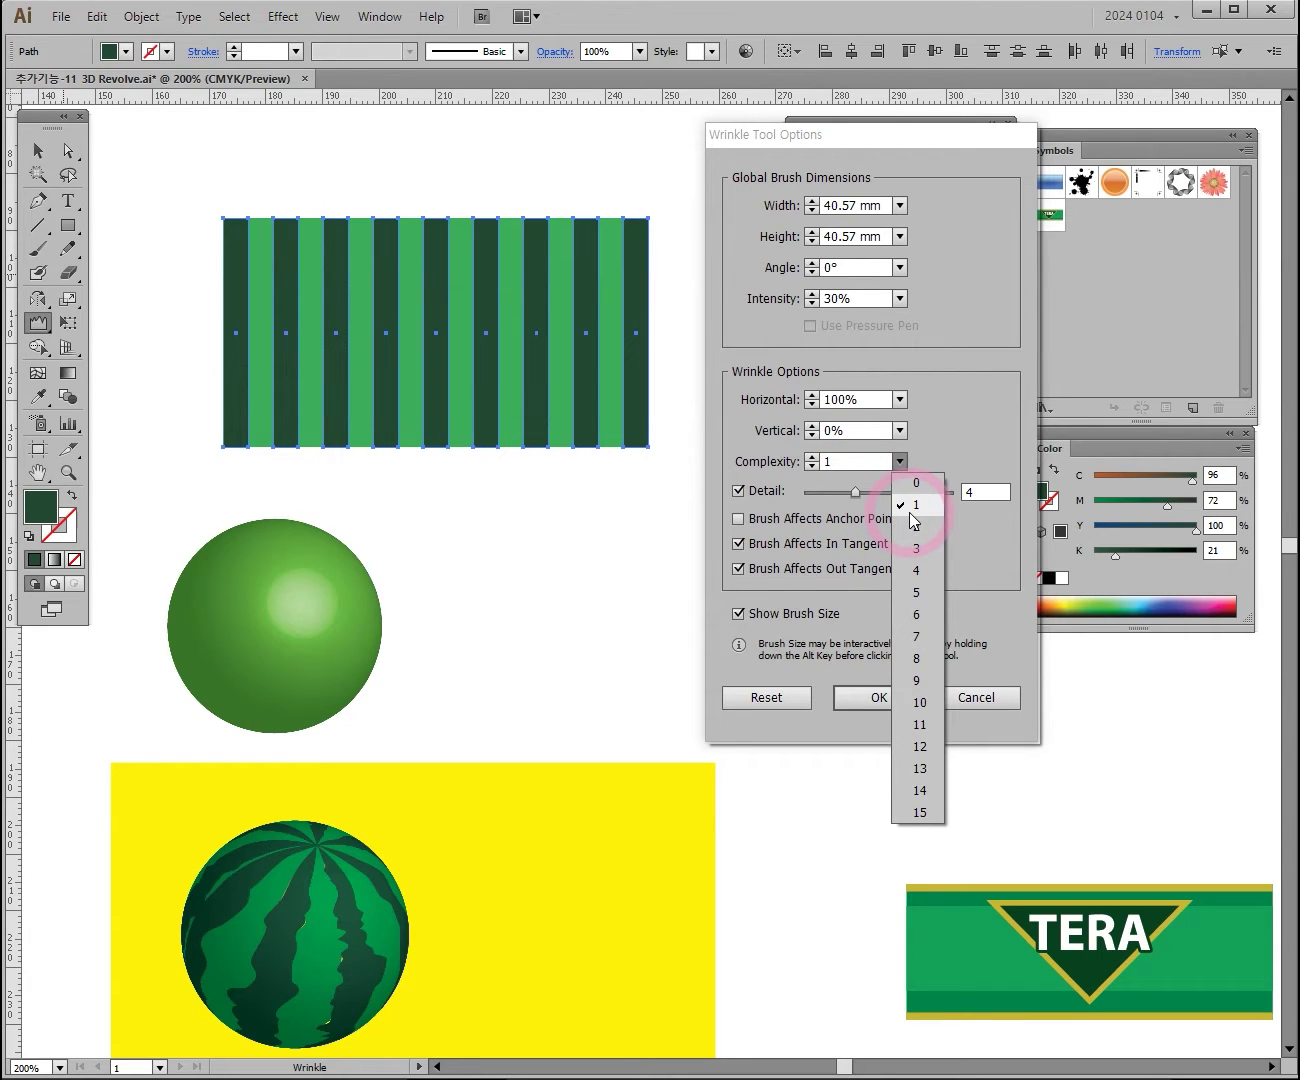
left_click(859, 495)
mouse_move(859, 495)
left_mouse_down()
mouse_move(905, 489)
mouse_move(844, 490)
left_mouse_up()
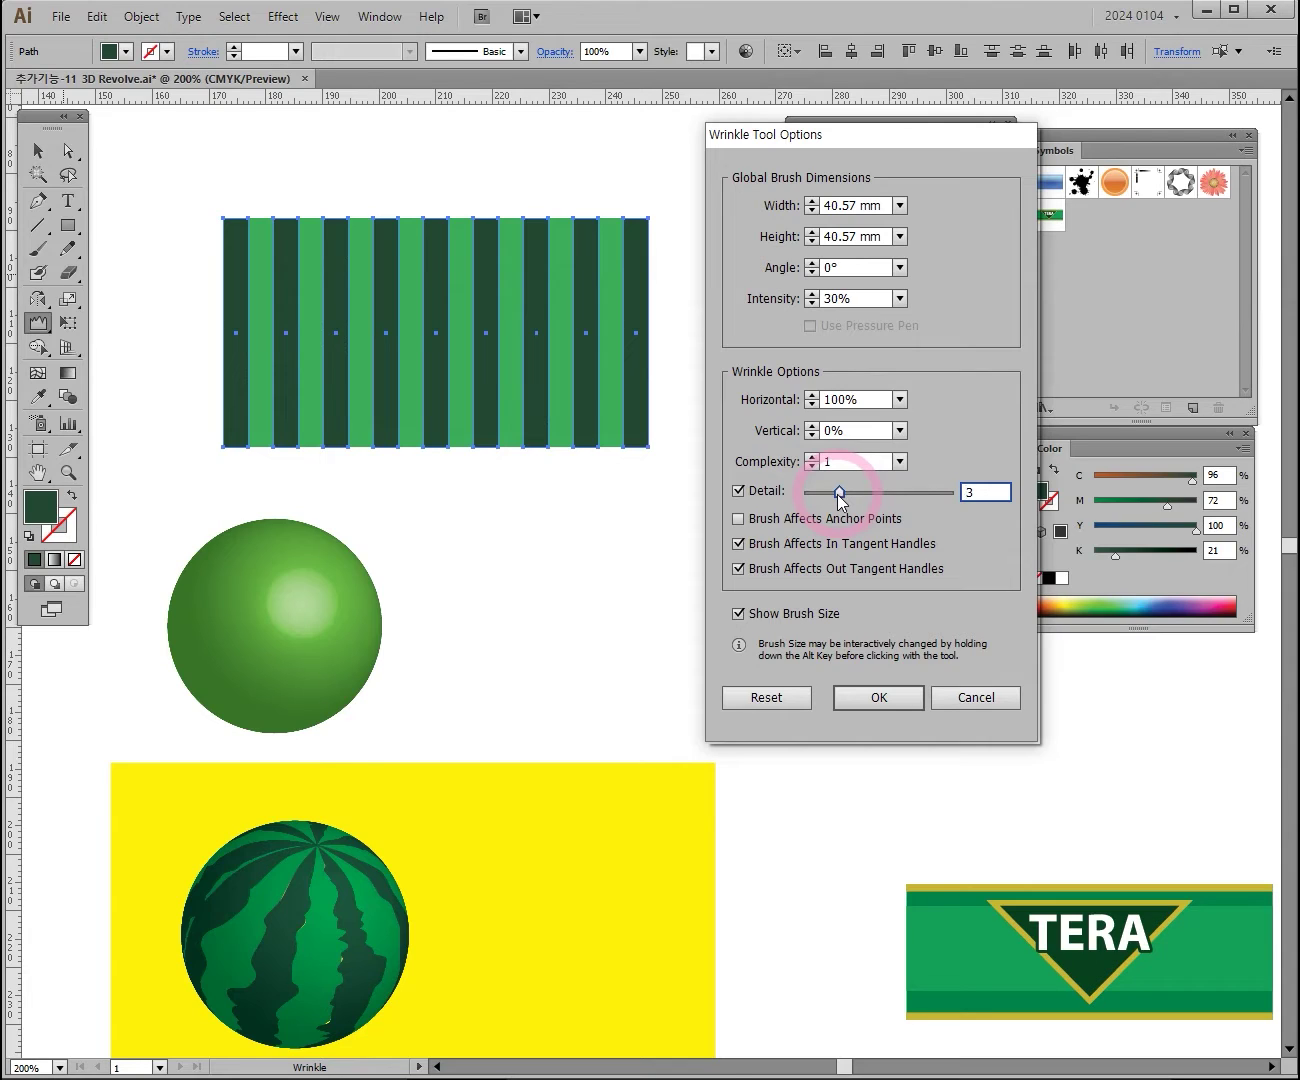
left_click_drag(839, 493, 885, 495)
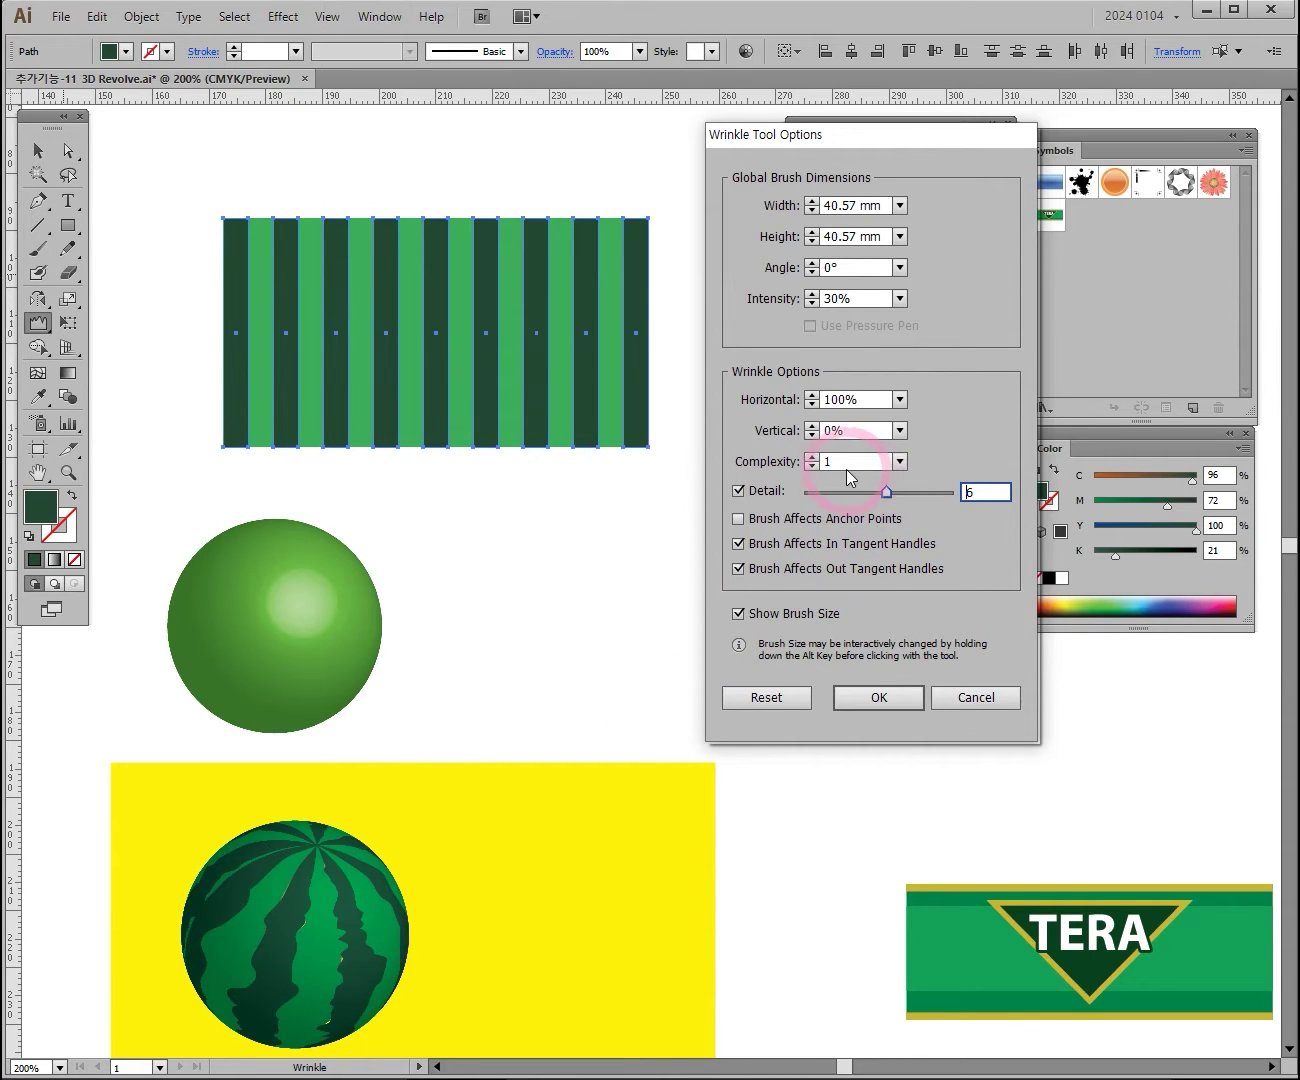
left_click(899, 298)
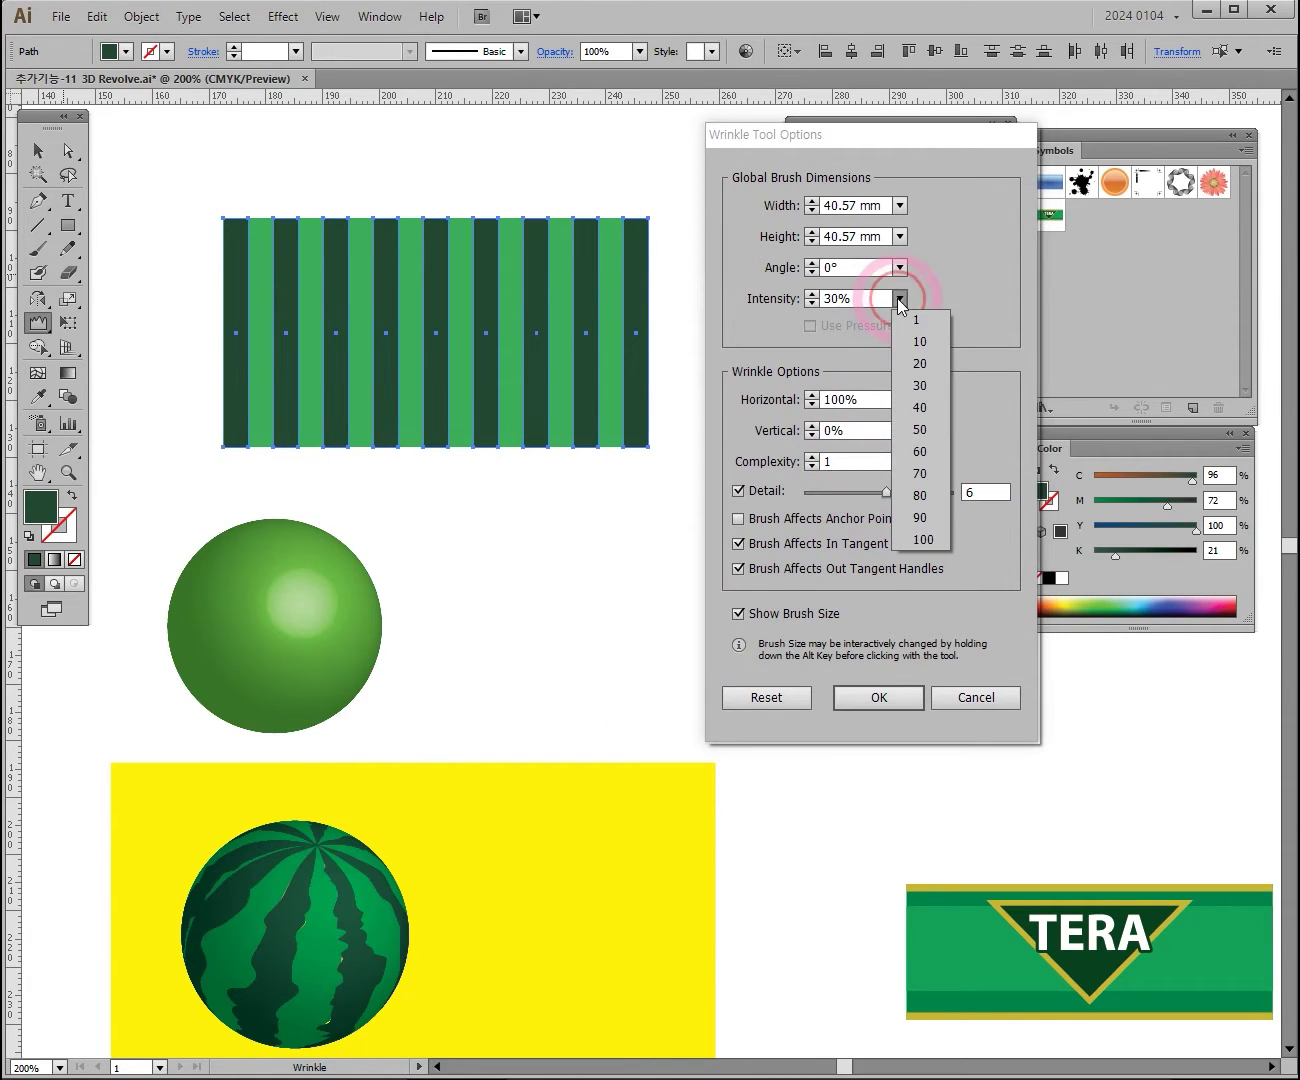
left_click(918, 540)
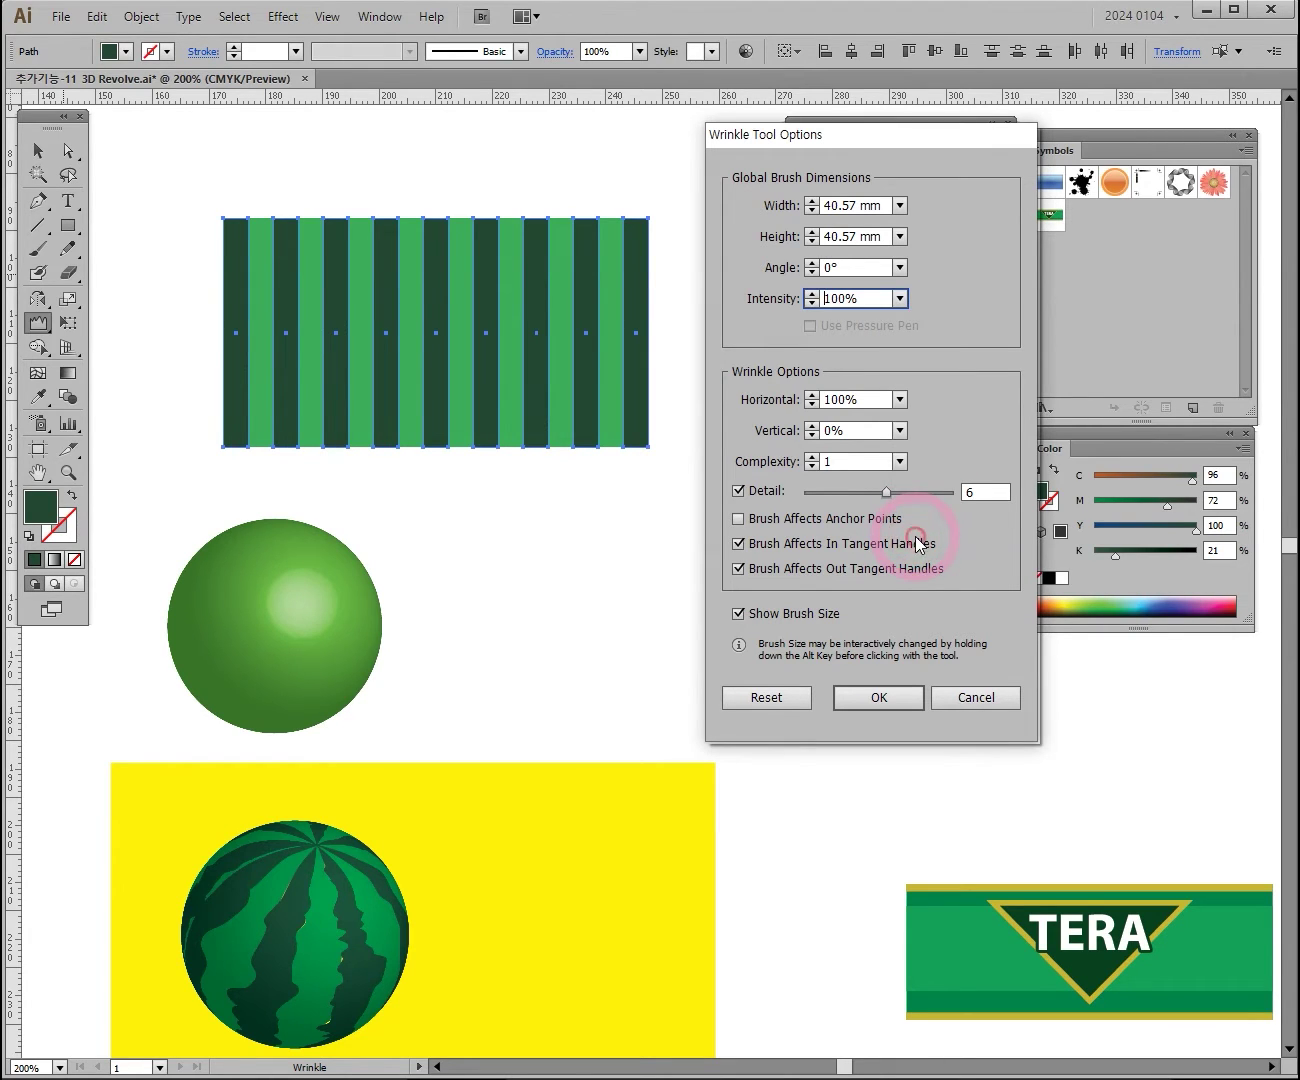
left_click(893, 699)
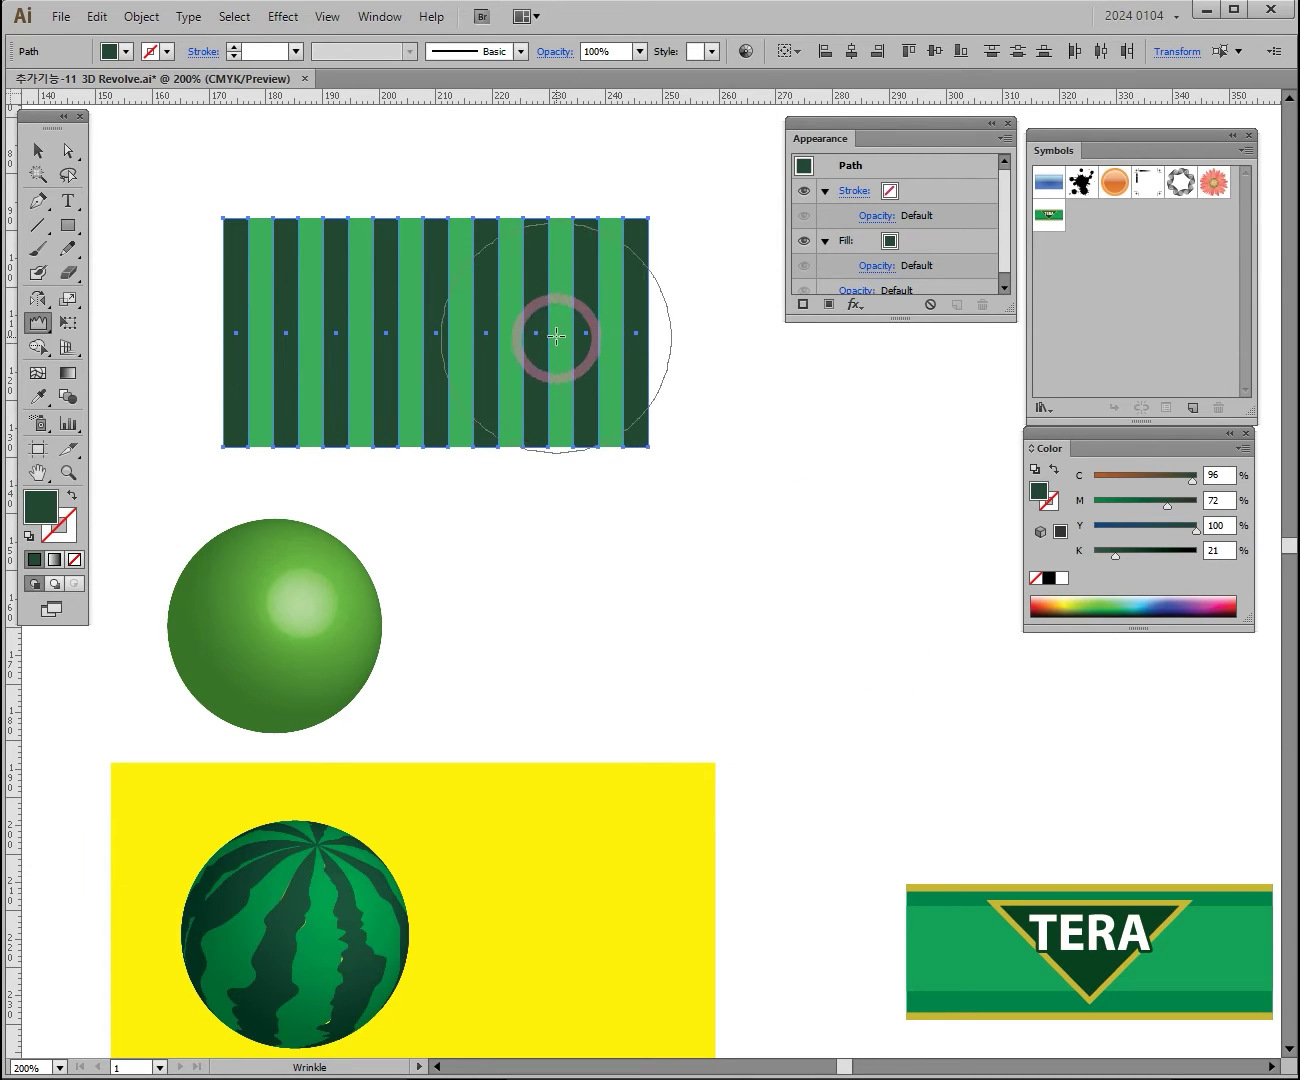
Try wrinkling the right half of the dark stripes and undo the stroke
left_click_drag(553, 334, 589, 455)
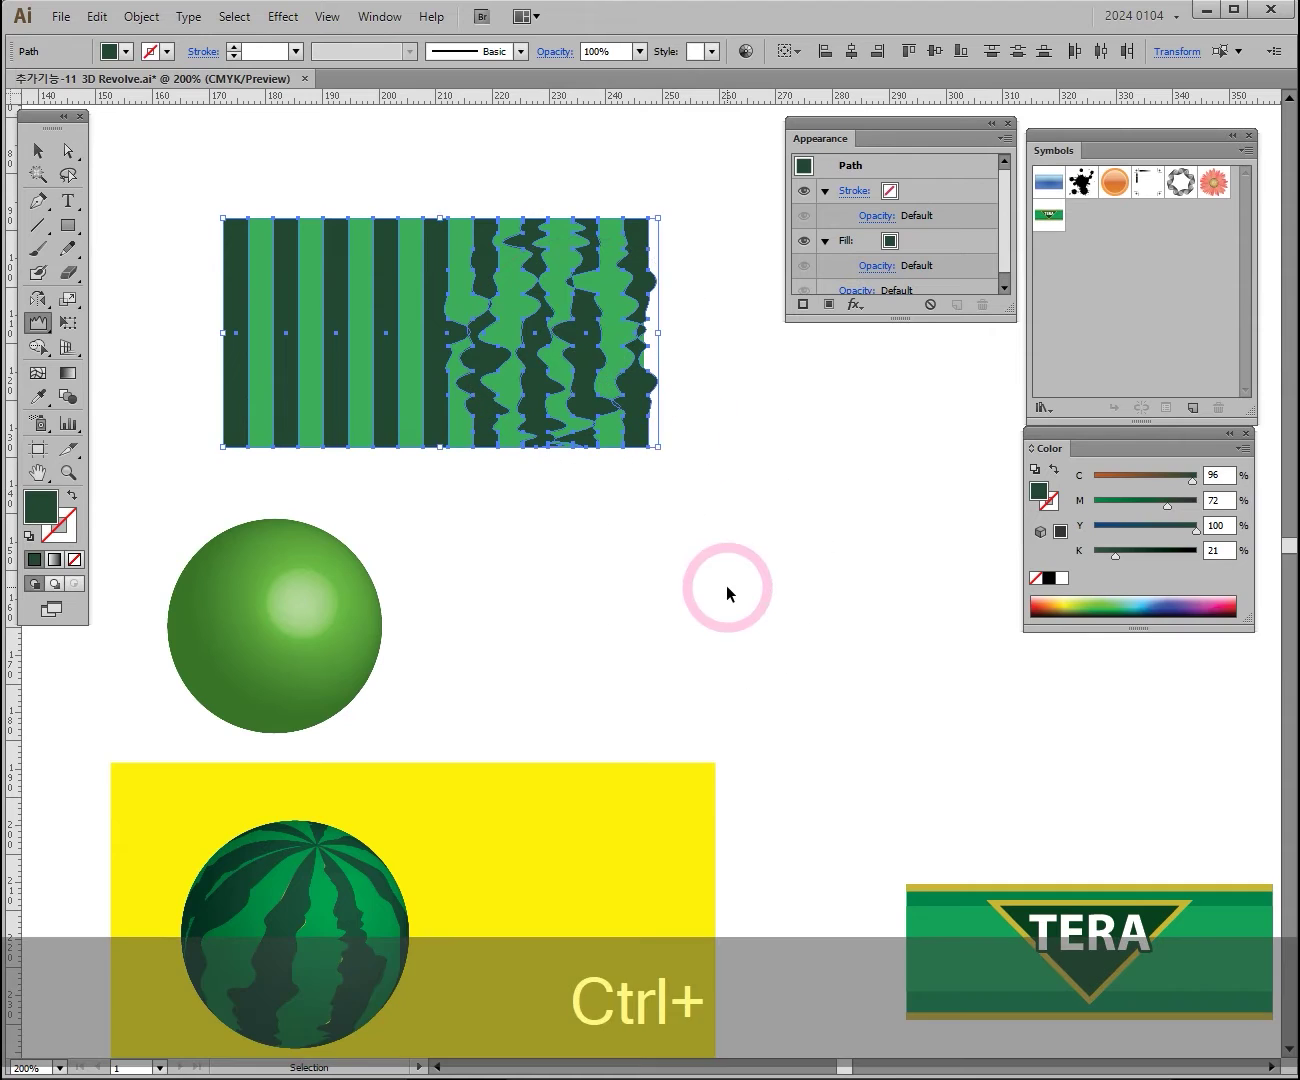
key("ctrl+z")
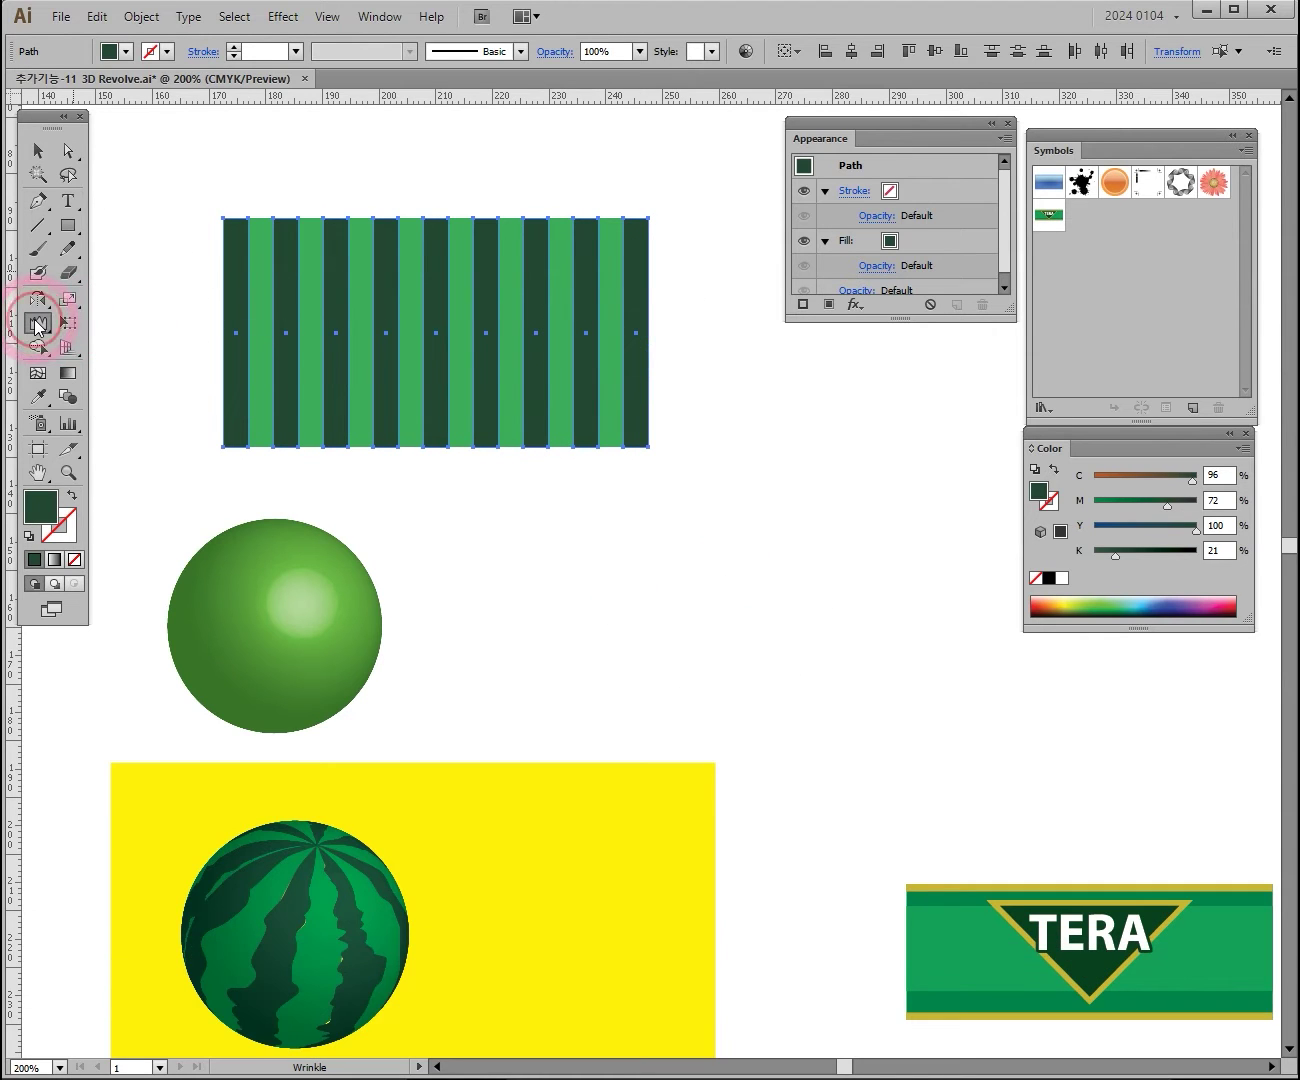
Lower the Wrinkle Tool's Intensity to 20%, keeping Complexity at 1 and Detail at 6
double_click(38, 325)
left_click(899, 297)
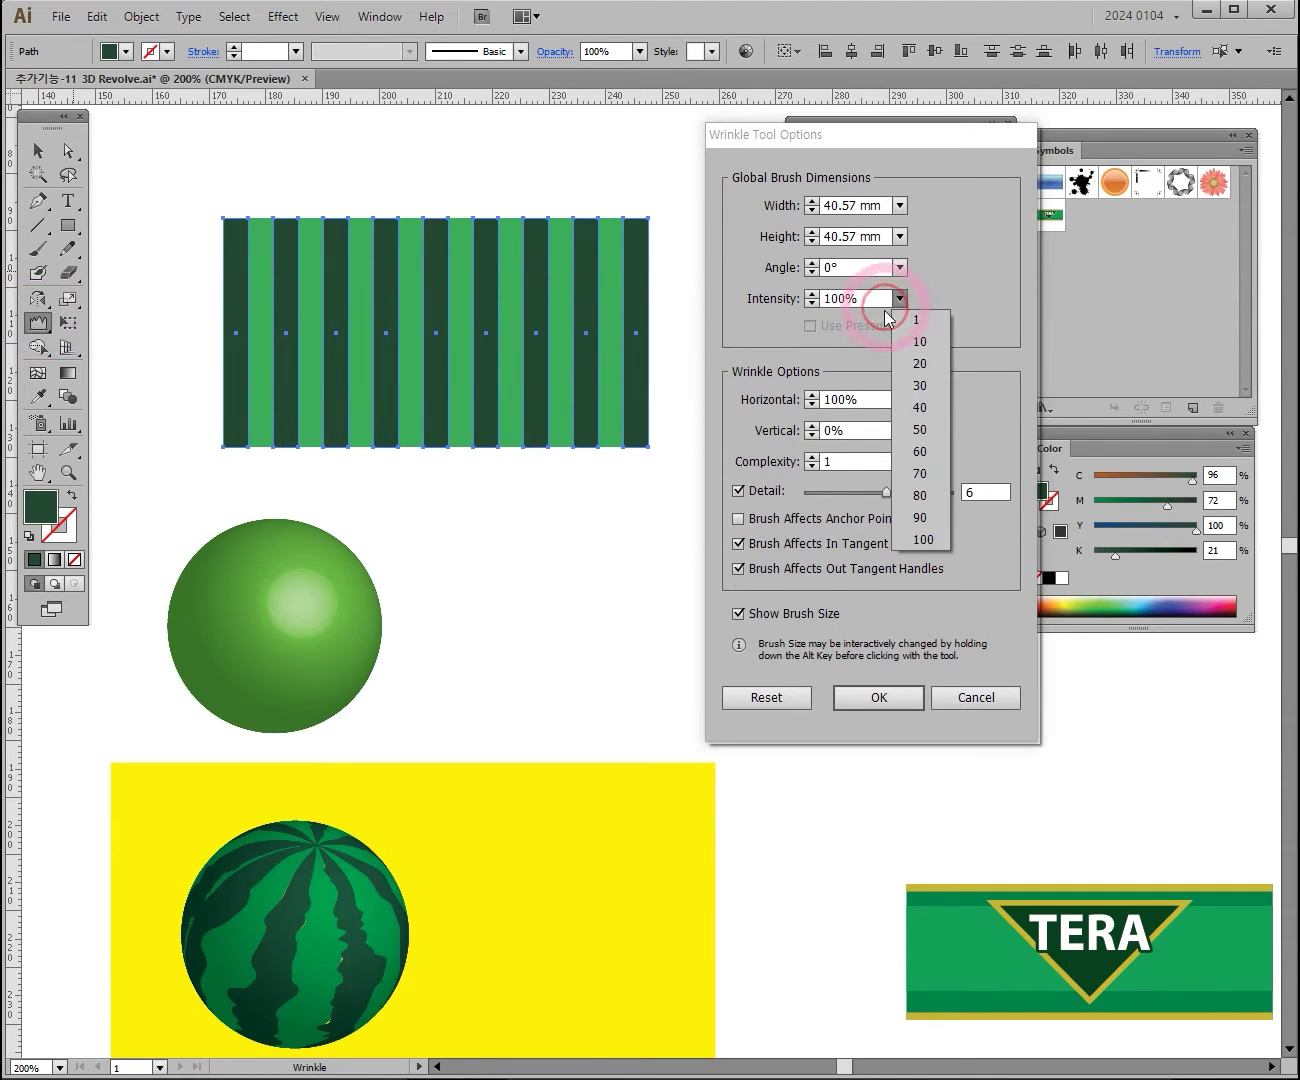
left_click(921, 369)
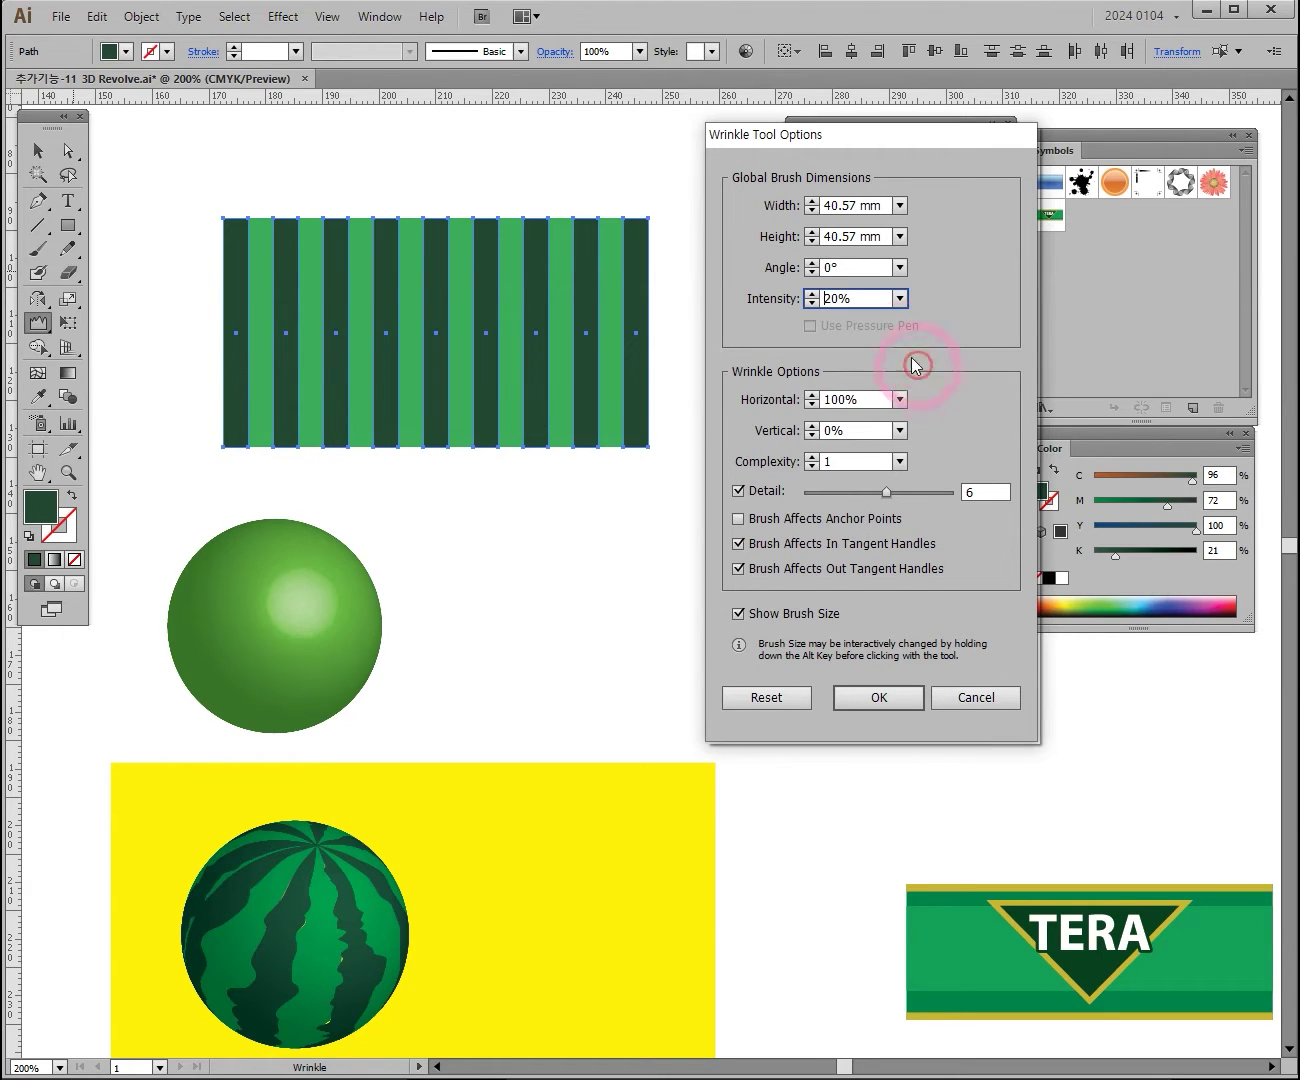
left_click(854, 299)
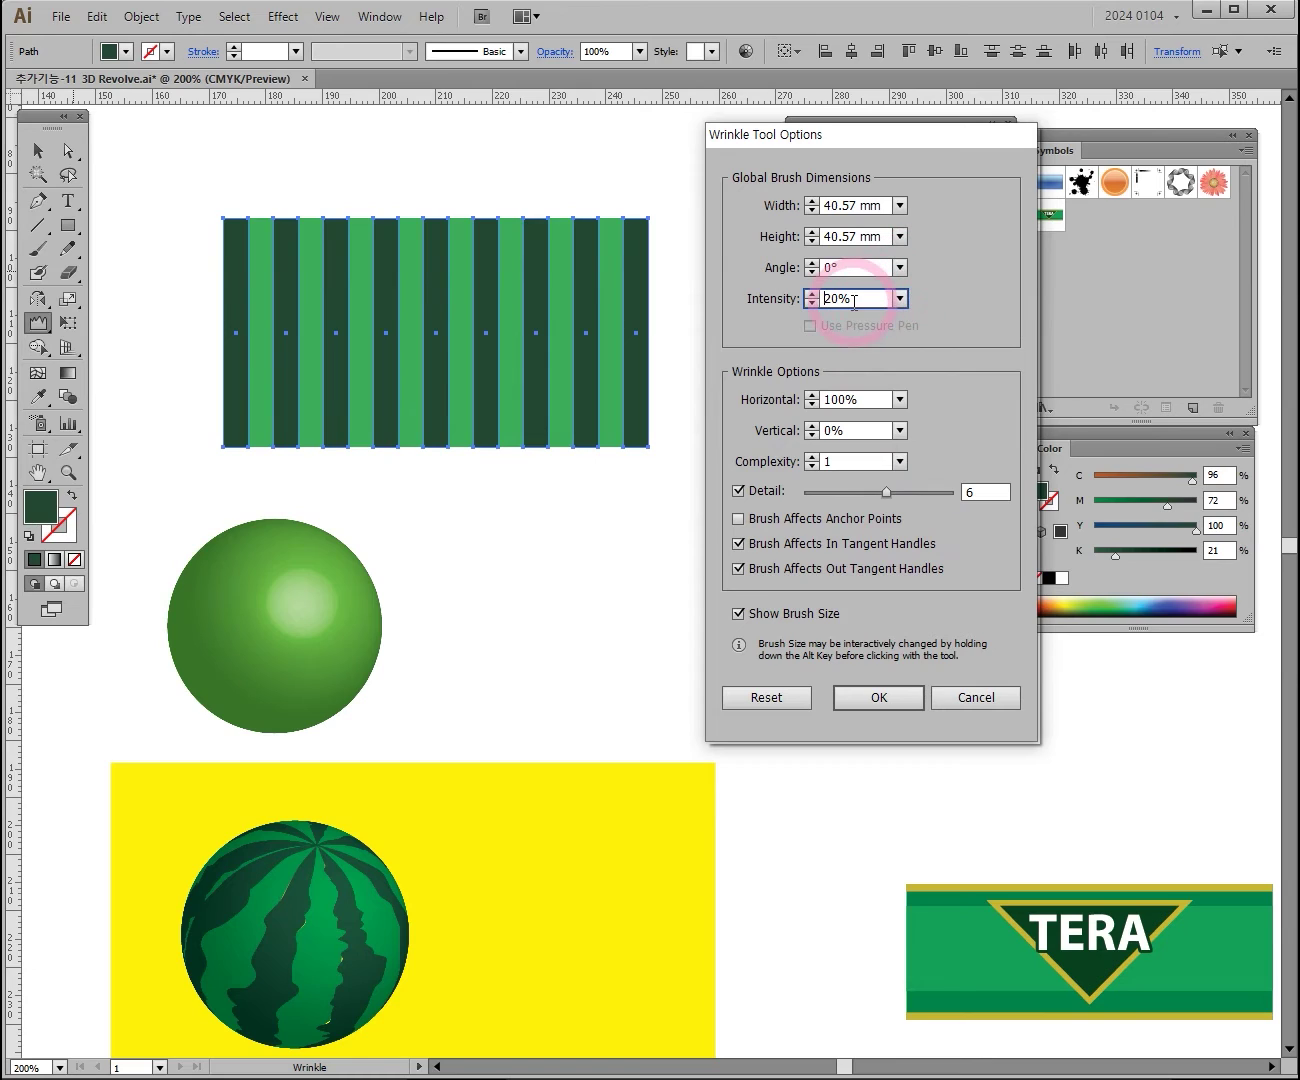
left_click(845, 463)
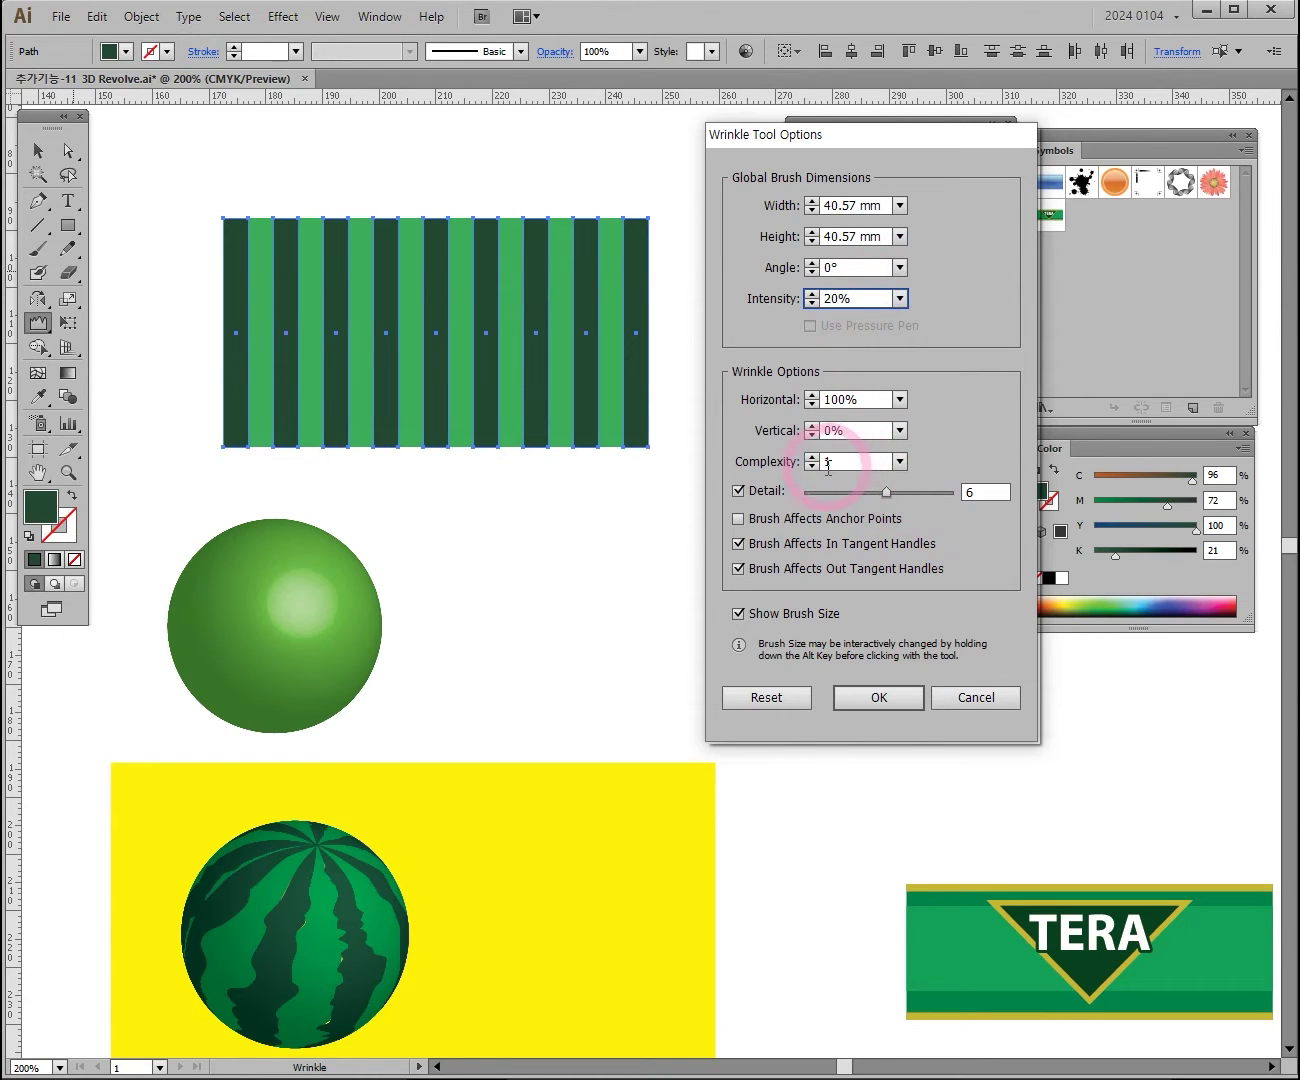
left_click(880, 491)
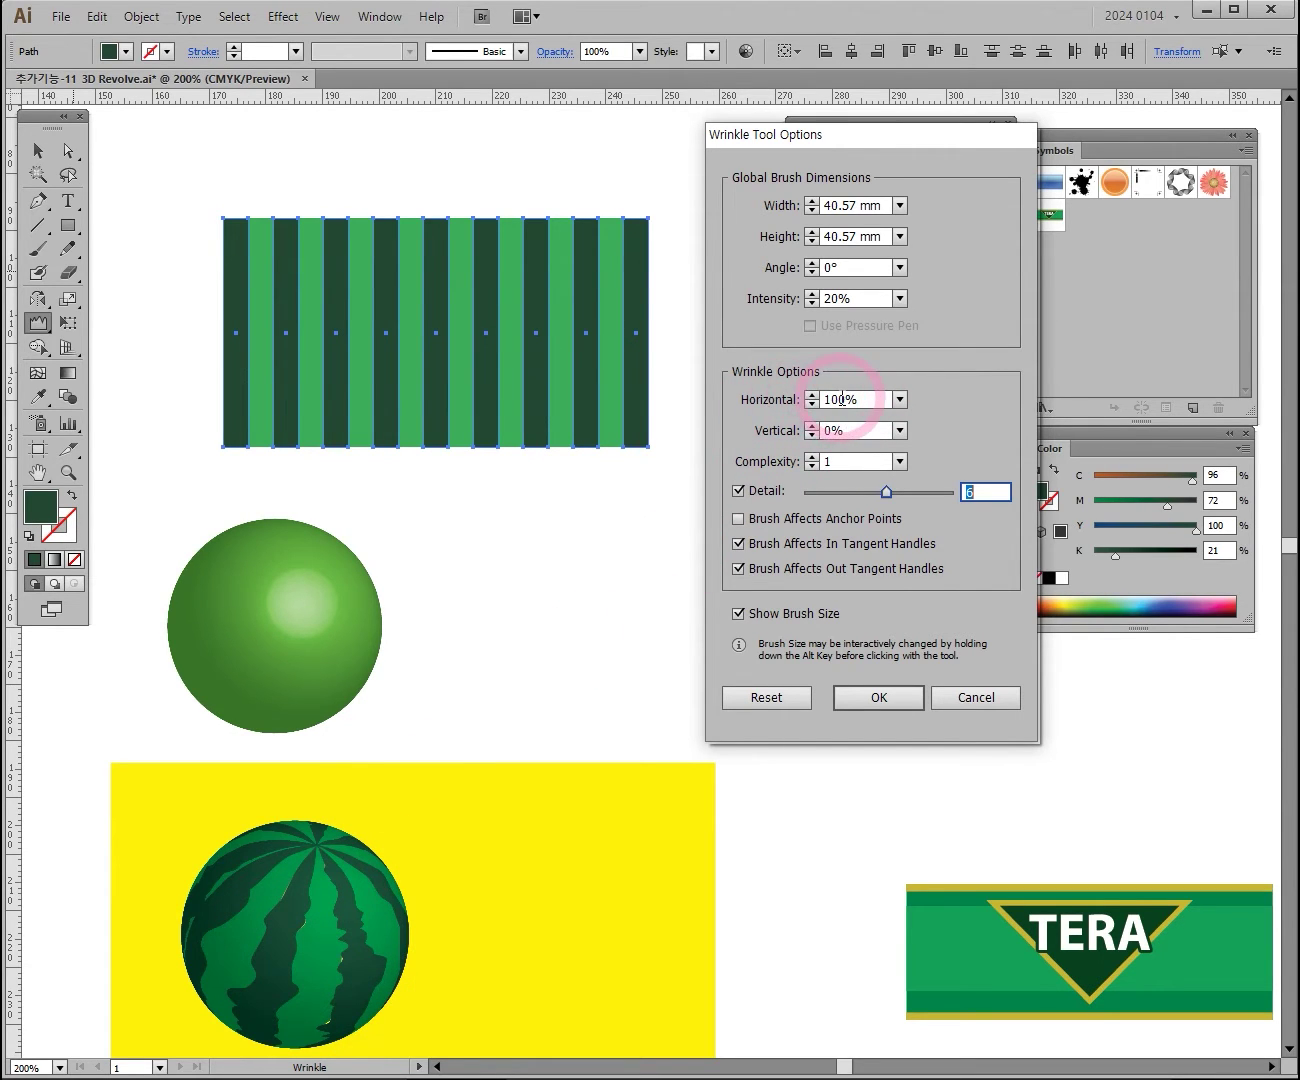
left_click(886, 697)
Wrinkle the edges of all the dark stripes, deselect them and inspect the jagged edges up close
mouse_move(683, 291)
left_mouse_down()
mouse_move(631, 283)
mouse_move(584, 294)
mouse_move(564, 311)
mouse_move(566, 370)
mouse_move(367, 308)
mouse_move(291, 318)
mouse_move(265, 357)
mouse_move(268, 373)
mouse_move(495, 319)
mouse_move(577, 356)
left_mouse_up()
left_click(37, 150)
left_click(599, 578)
left_click(562, 452, "ctrl")
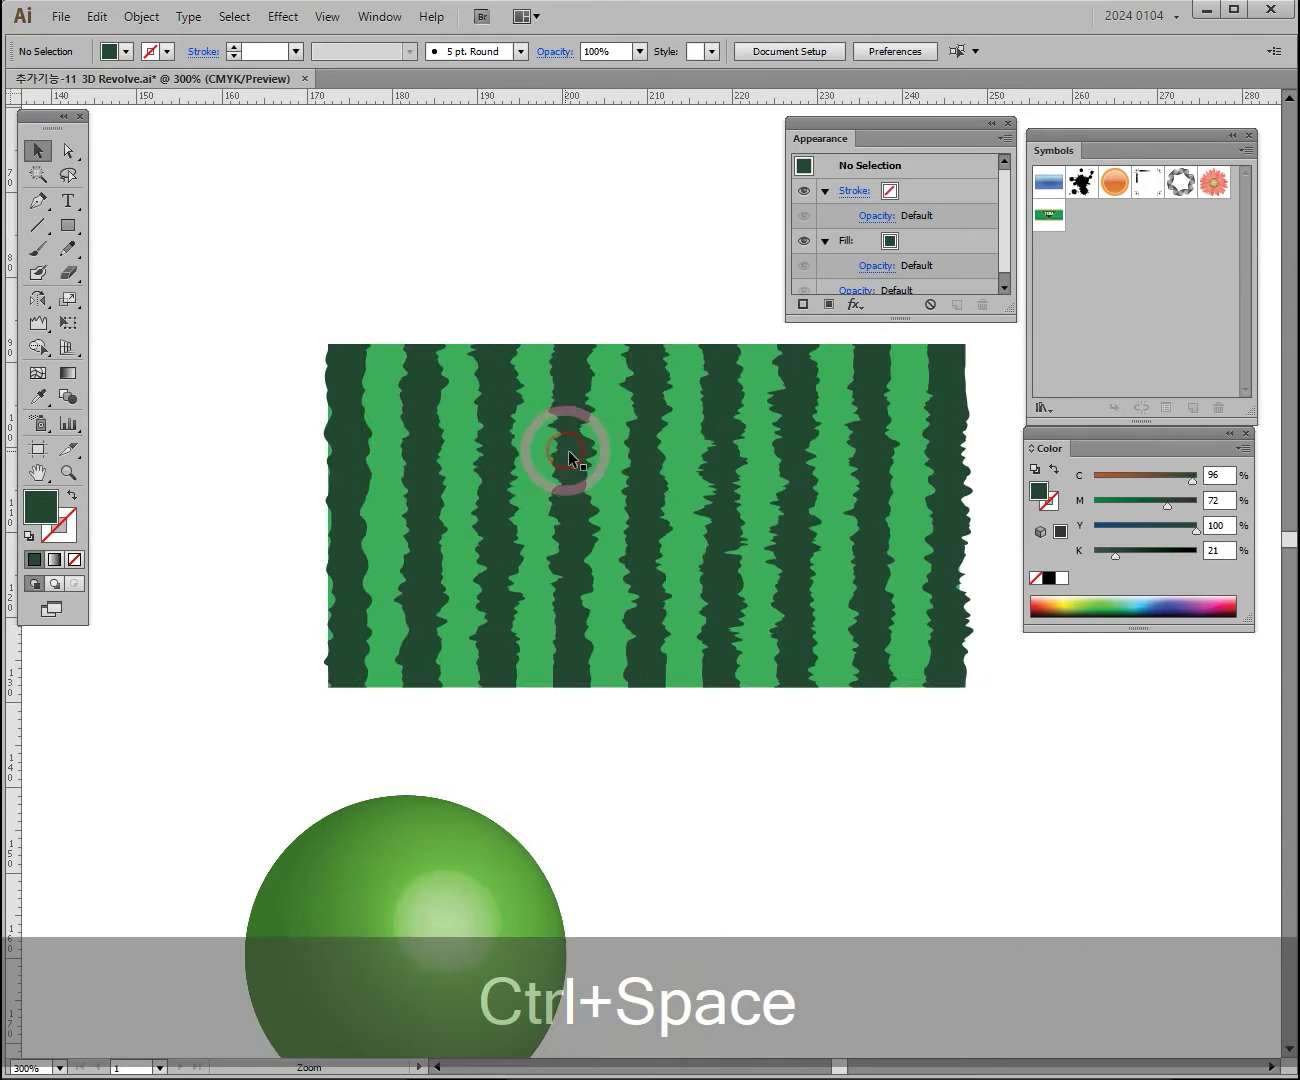
left_click_drag(818, 632, 595, 609)
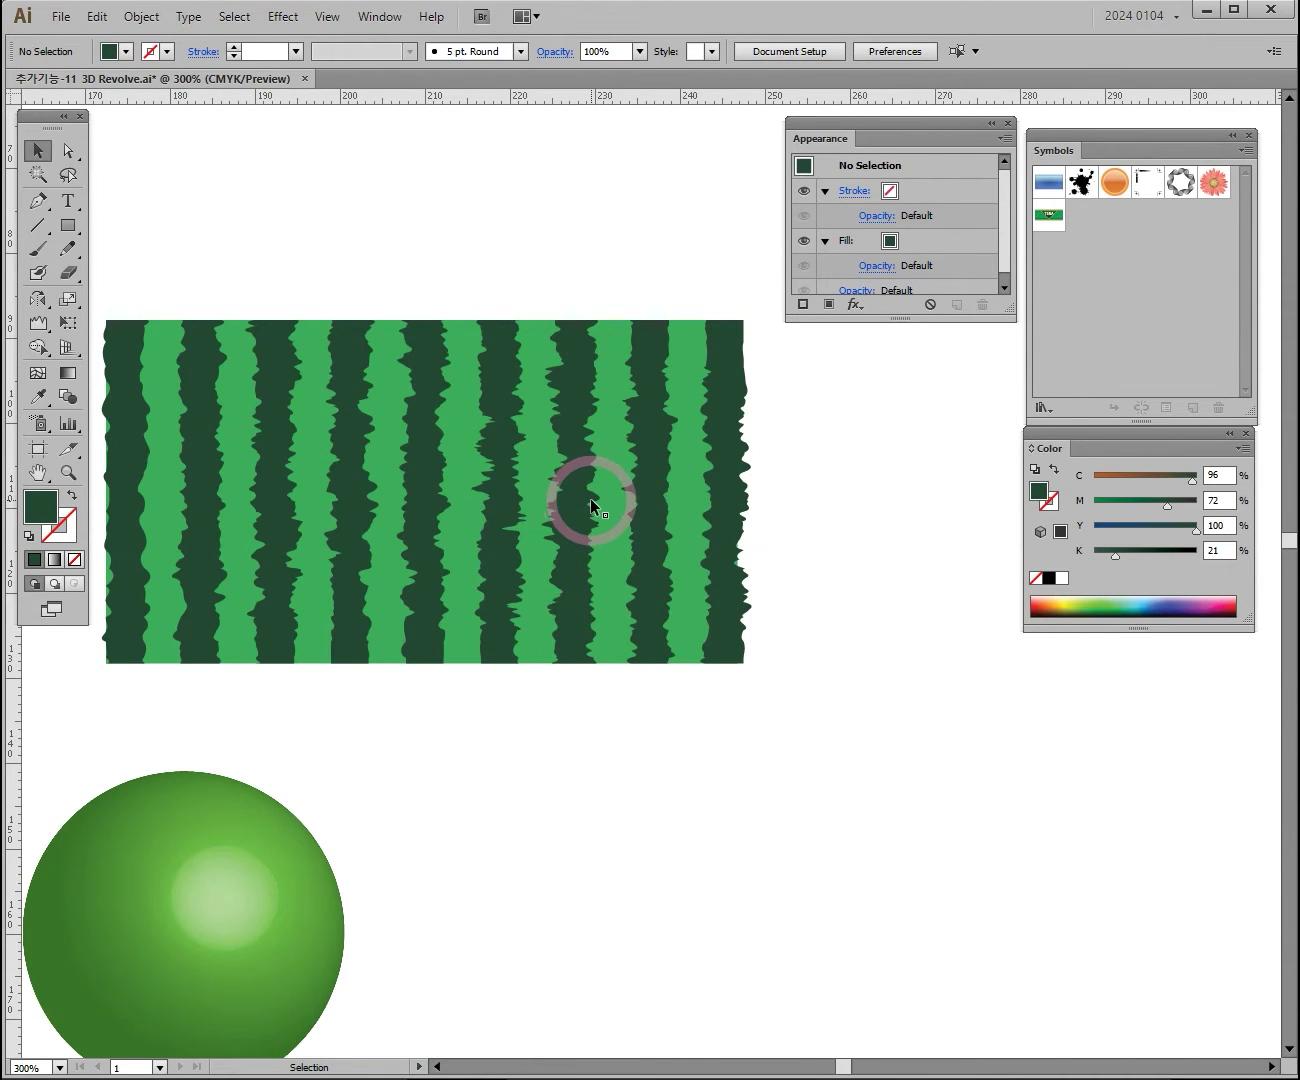
left_click(666, 565, "ctrl+alt")
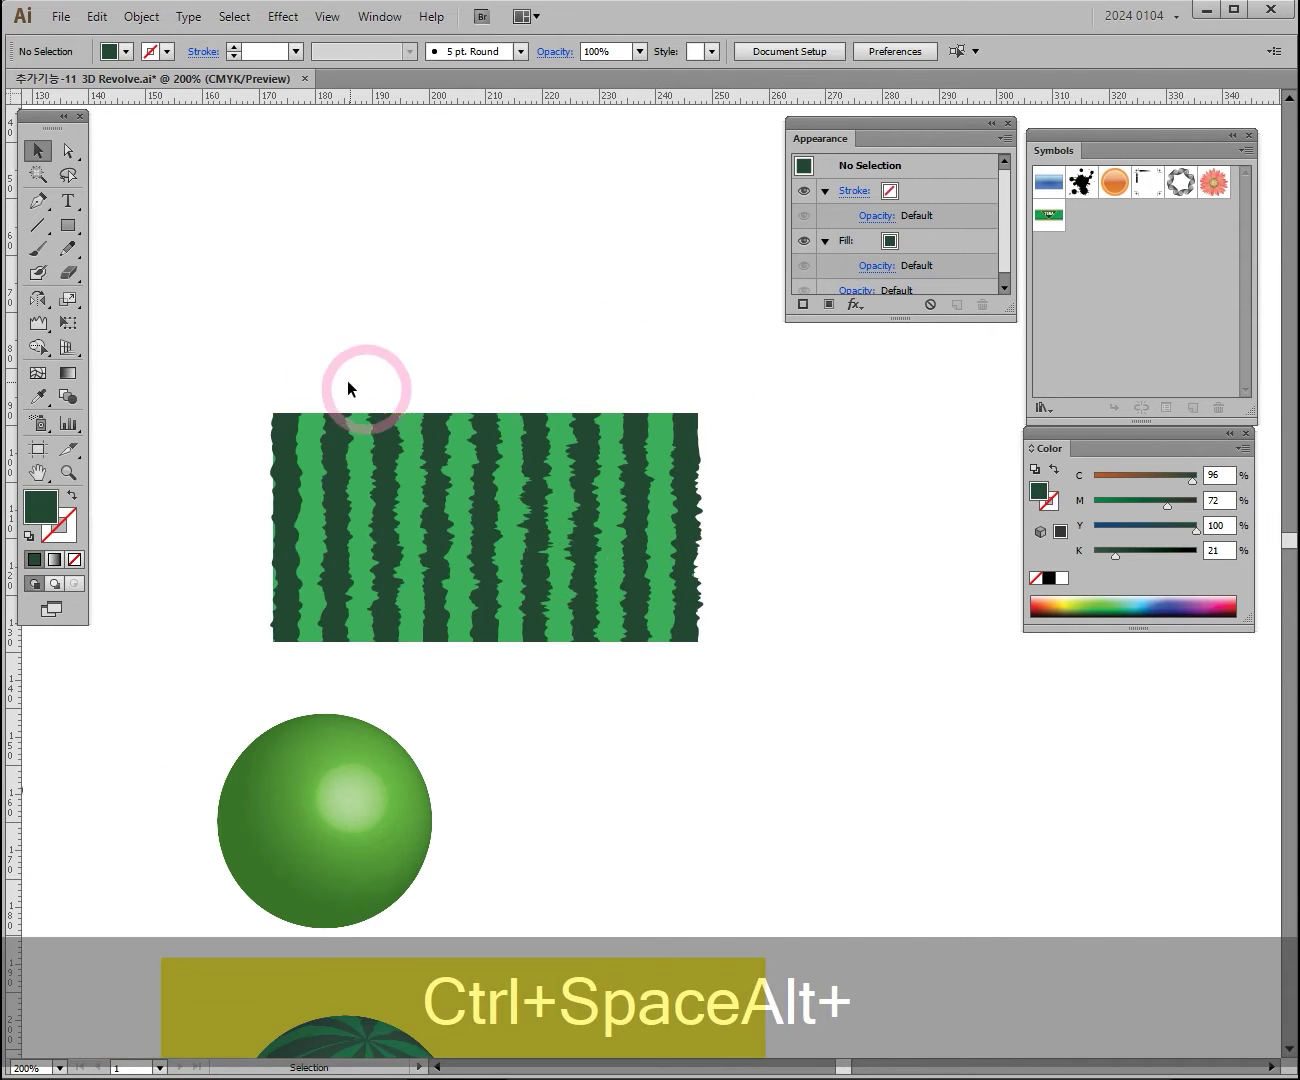
Move the whole striped pattern up, away from the green sphere, and group it
left_click_drag(663, 589, 618, 447)
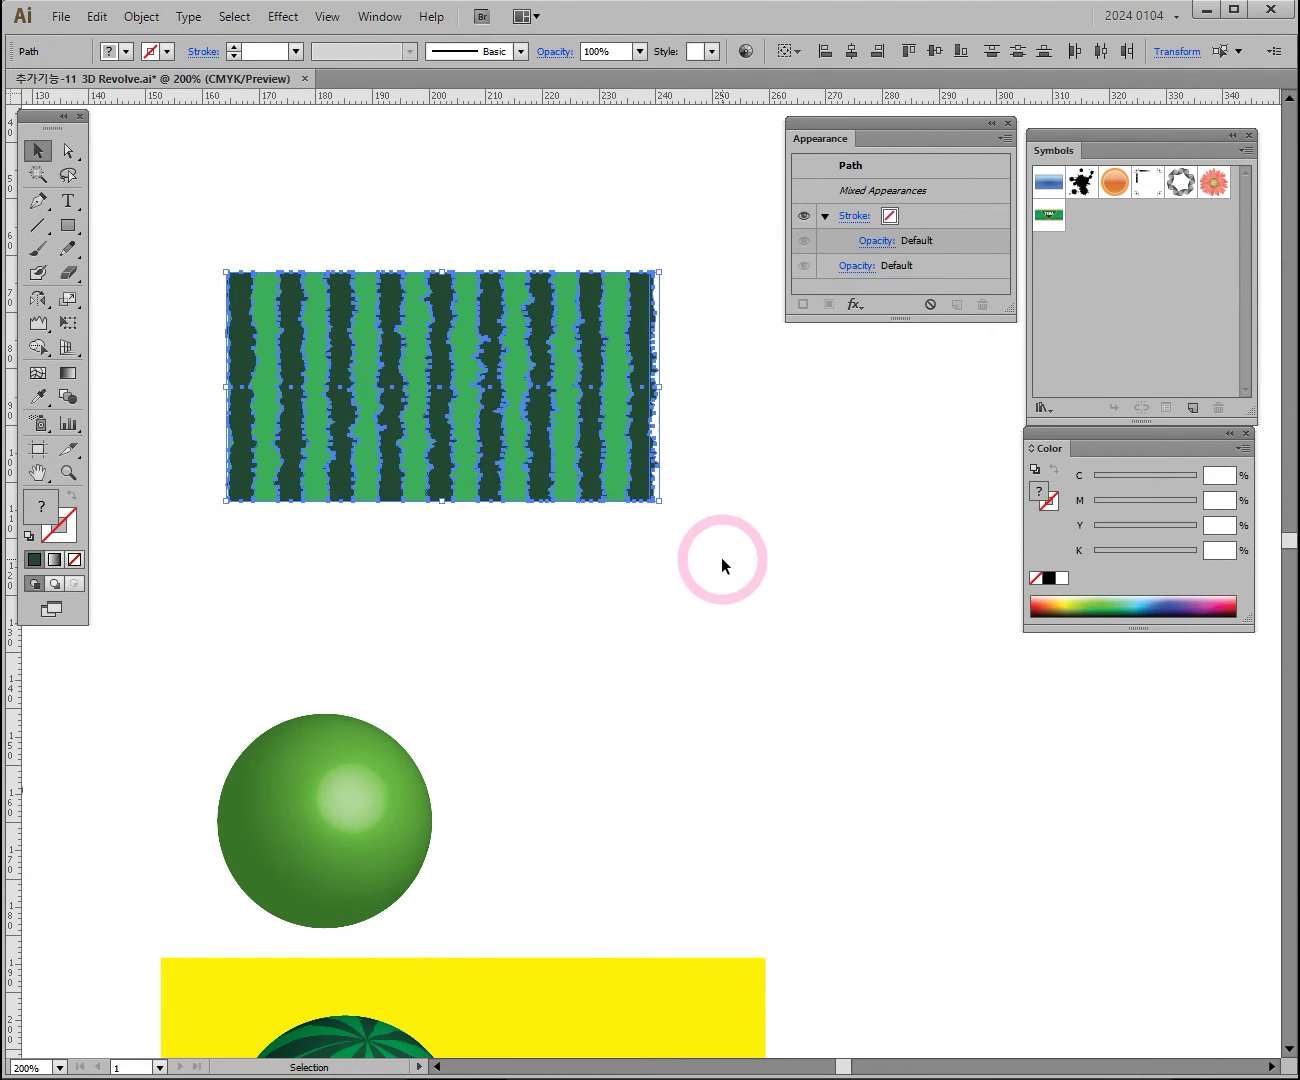
key("ctrl+g")
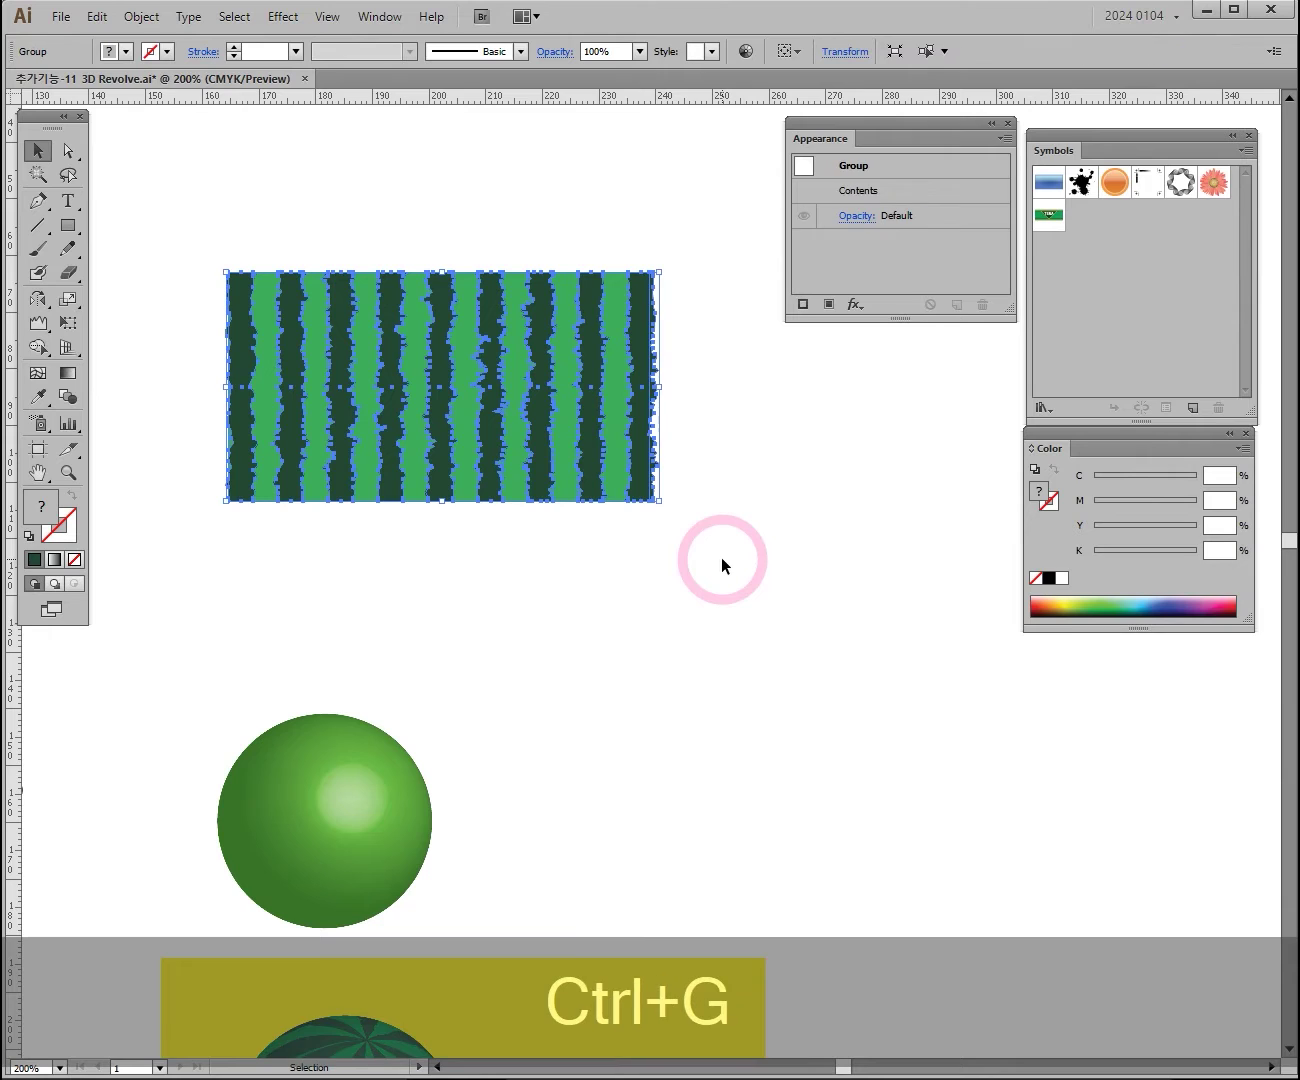
left_click(784, 581, "ctrl+alt")
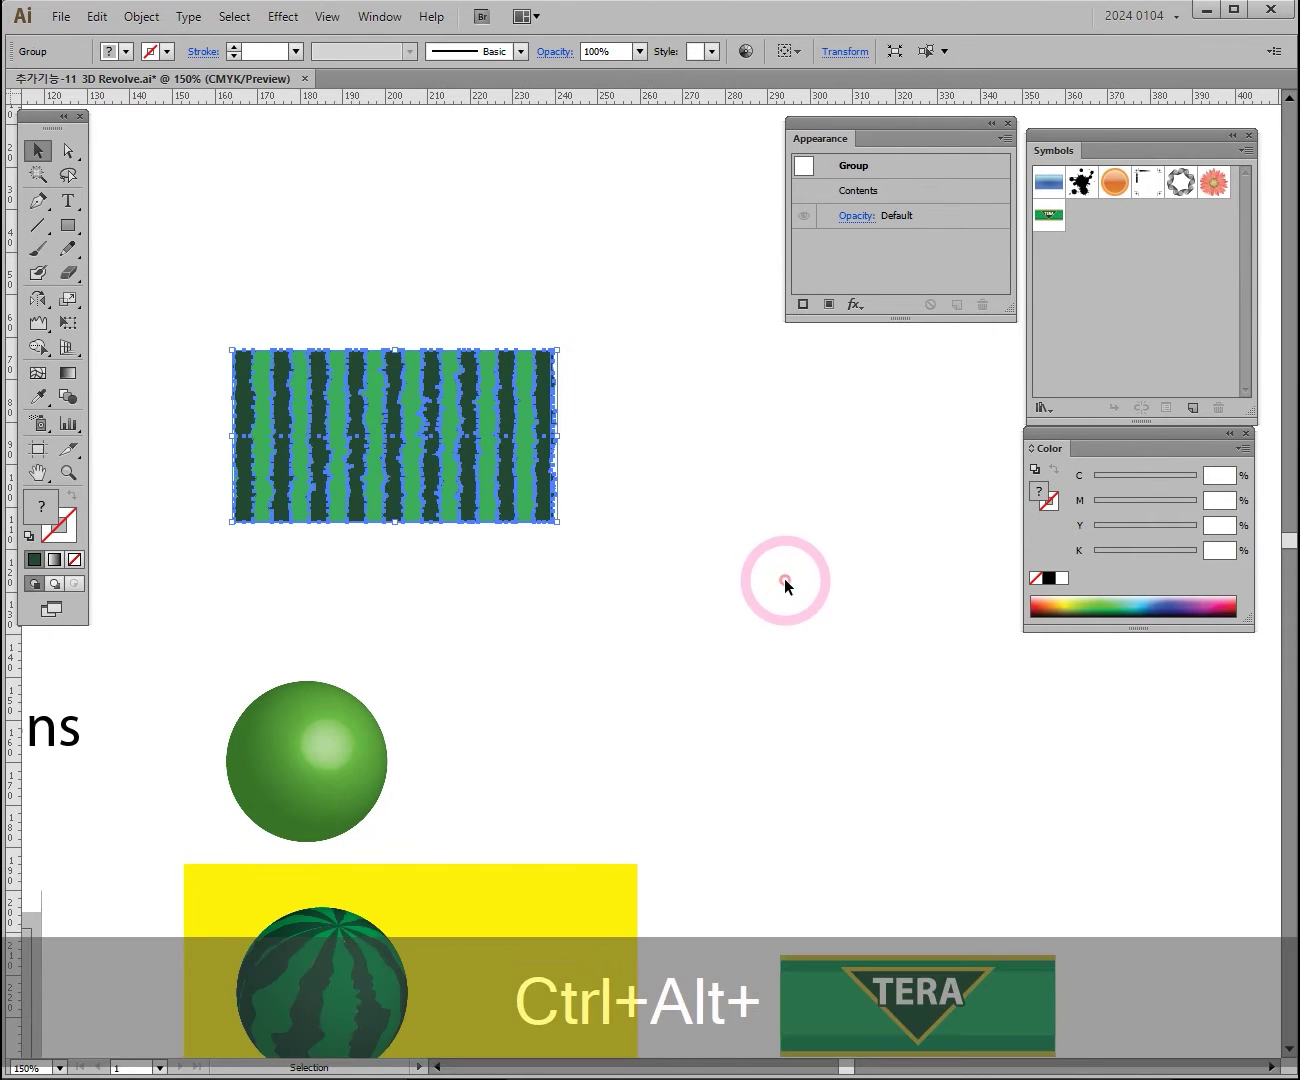
Hide the Appearance and Color panels, leaving only the Symbols panel beside the artwork
left_click_drag(1049, 151, 770, 434)
left_click_drag(905, 124, 1169, 123)
left_click(1268, 122)
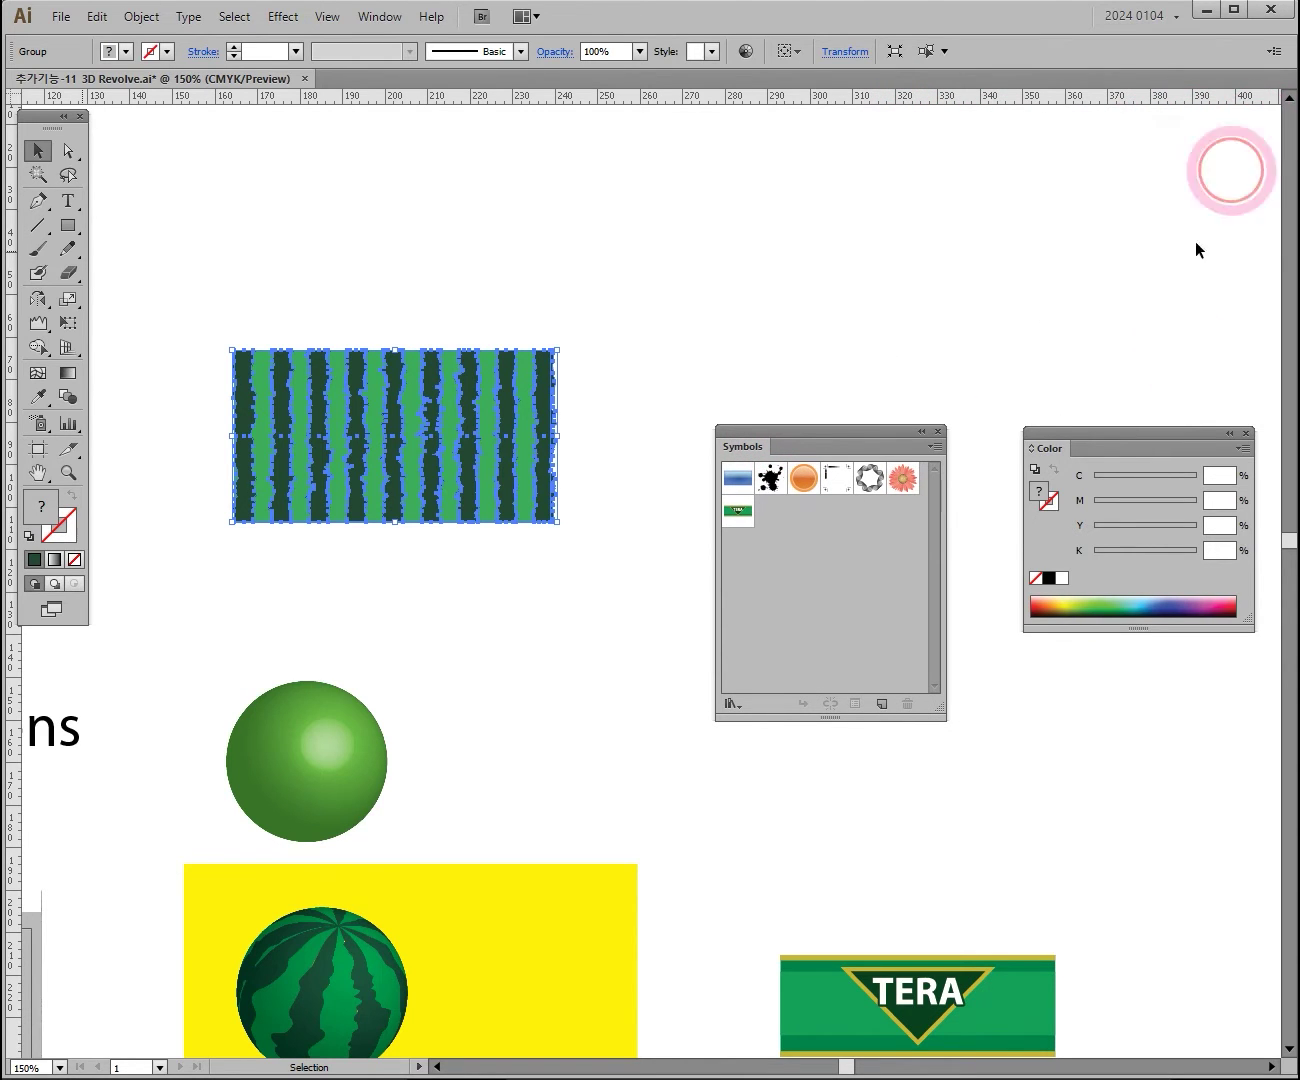
left_click(1246, 434)
left_click_drag(860, 438, 1163, 261)
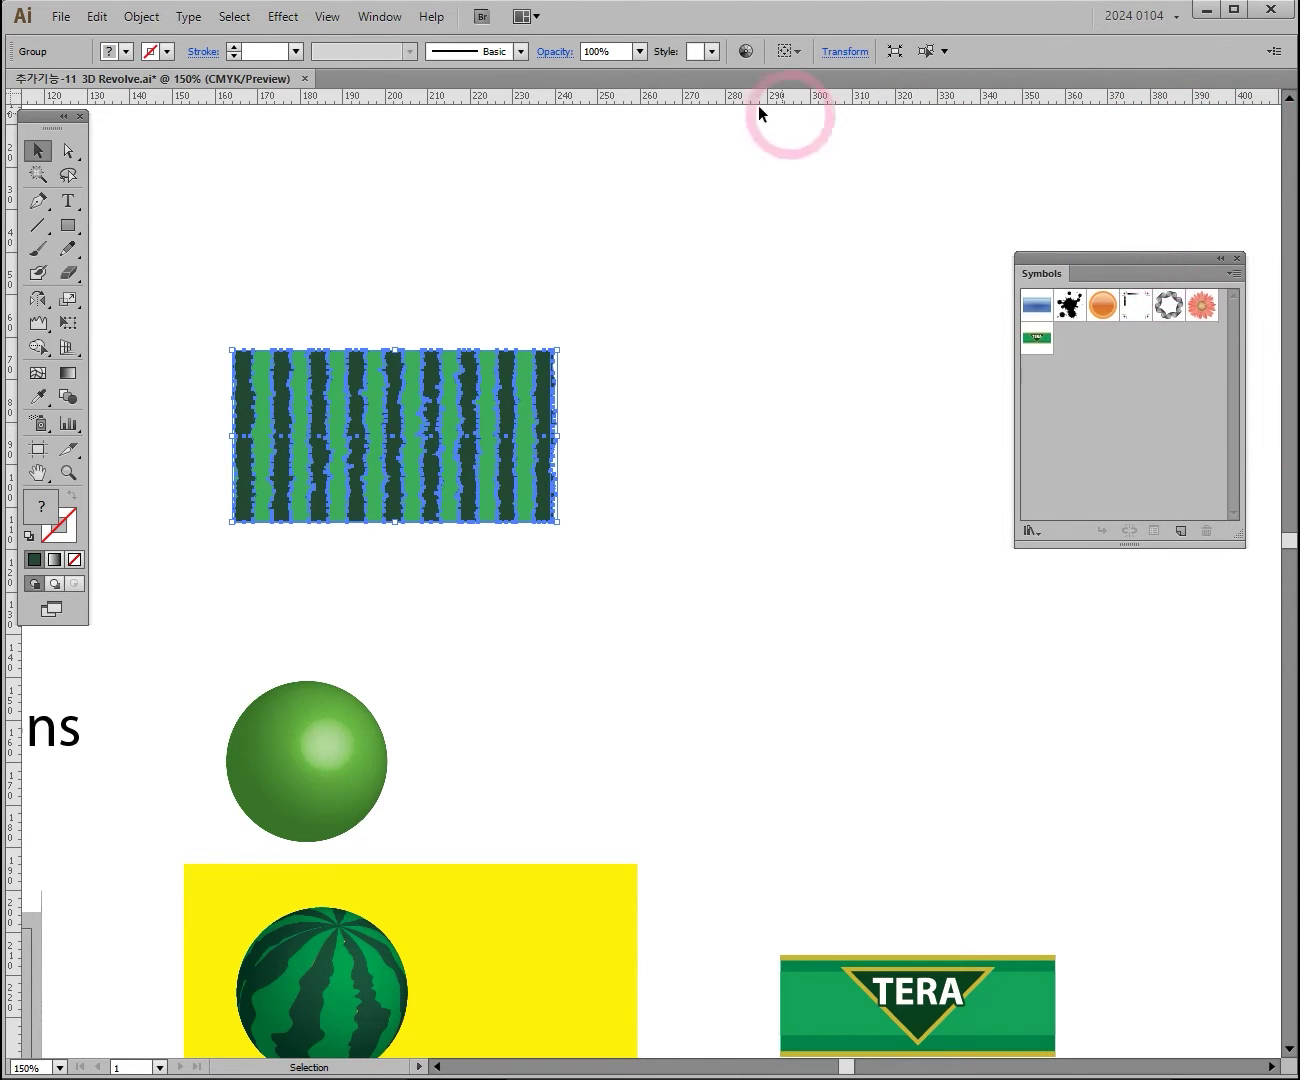
left_click(385, 25)
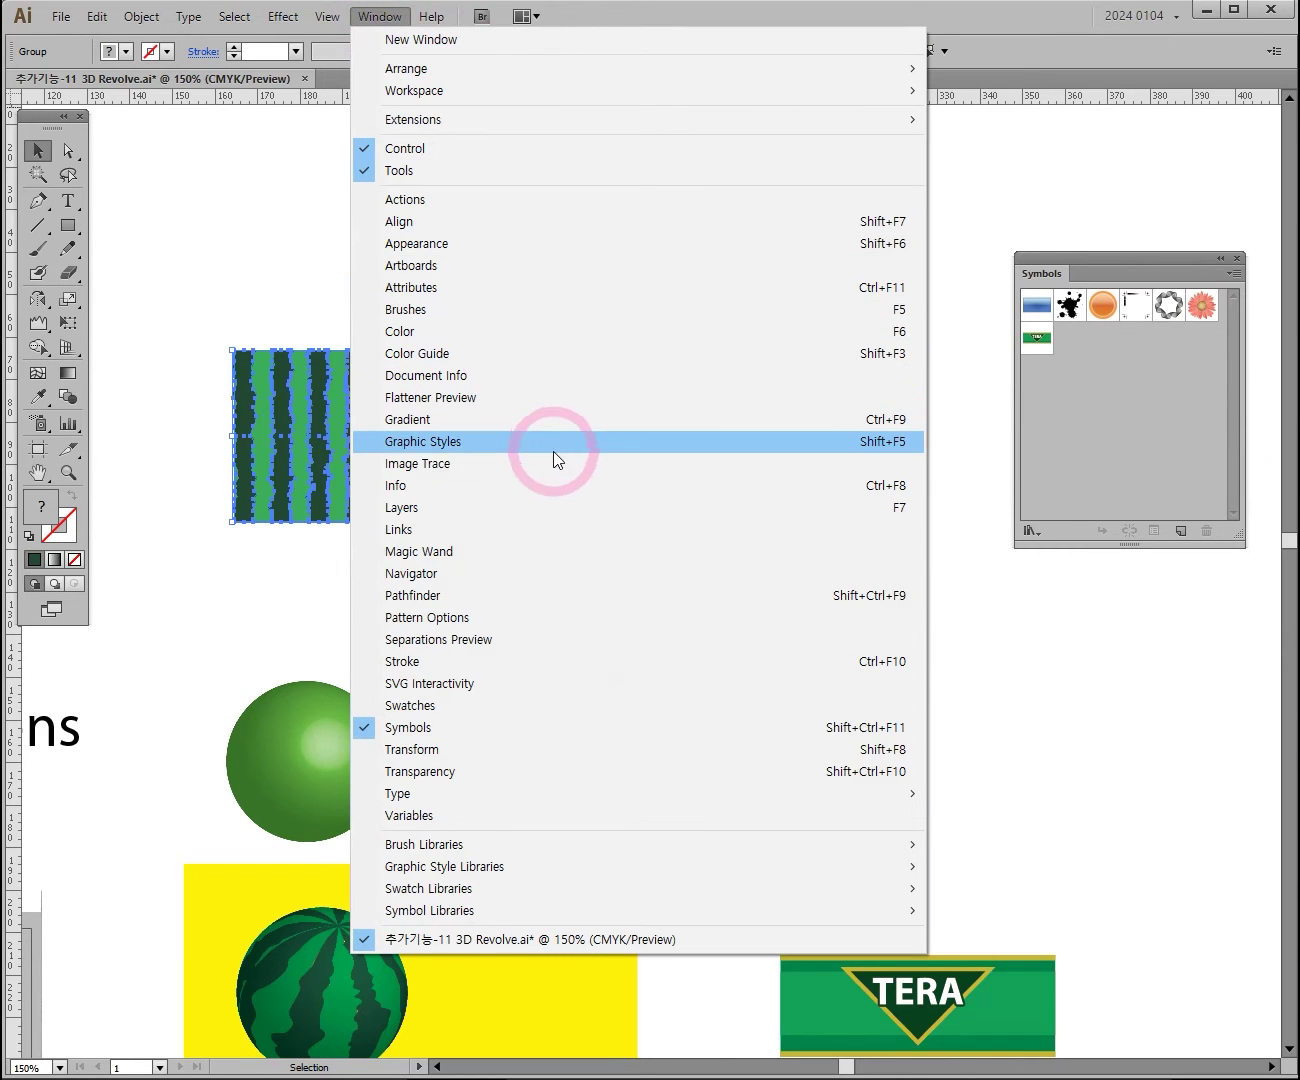
left_click(522, 728)
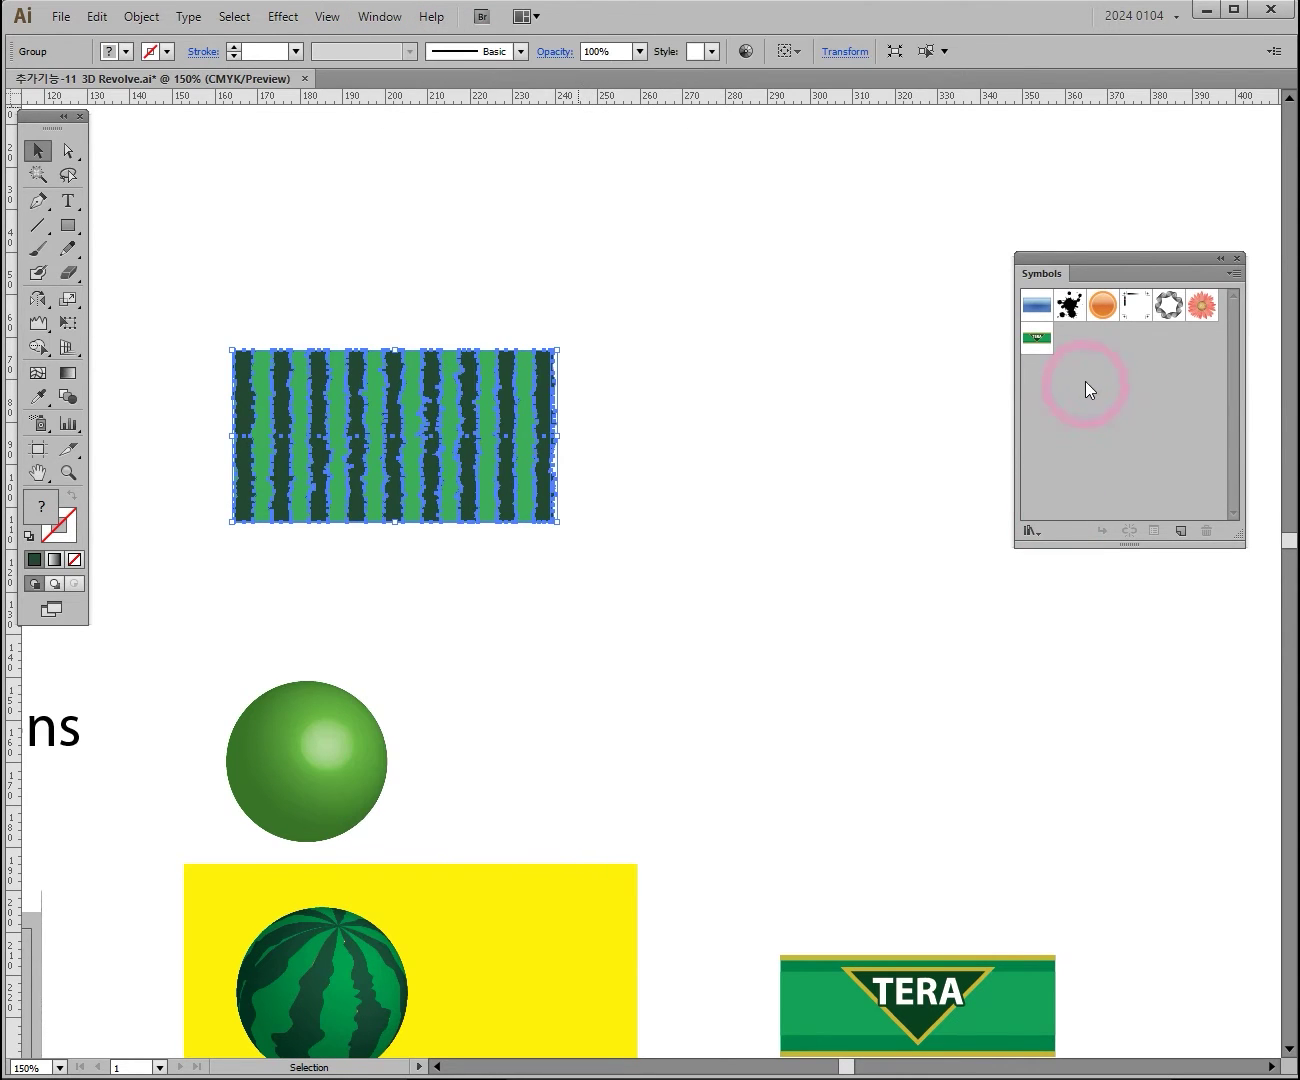
Duplicate the striped group directly below the original and register the copy as a new symbol
left_click_drag(397, 434, 705, 421)
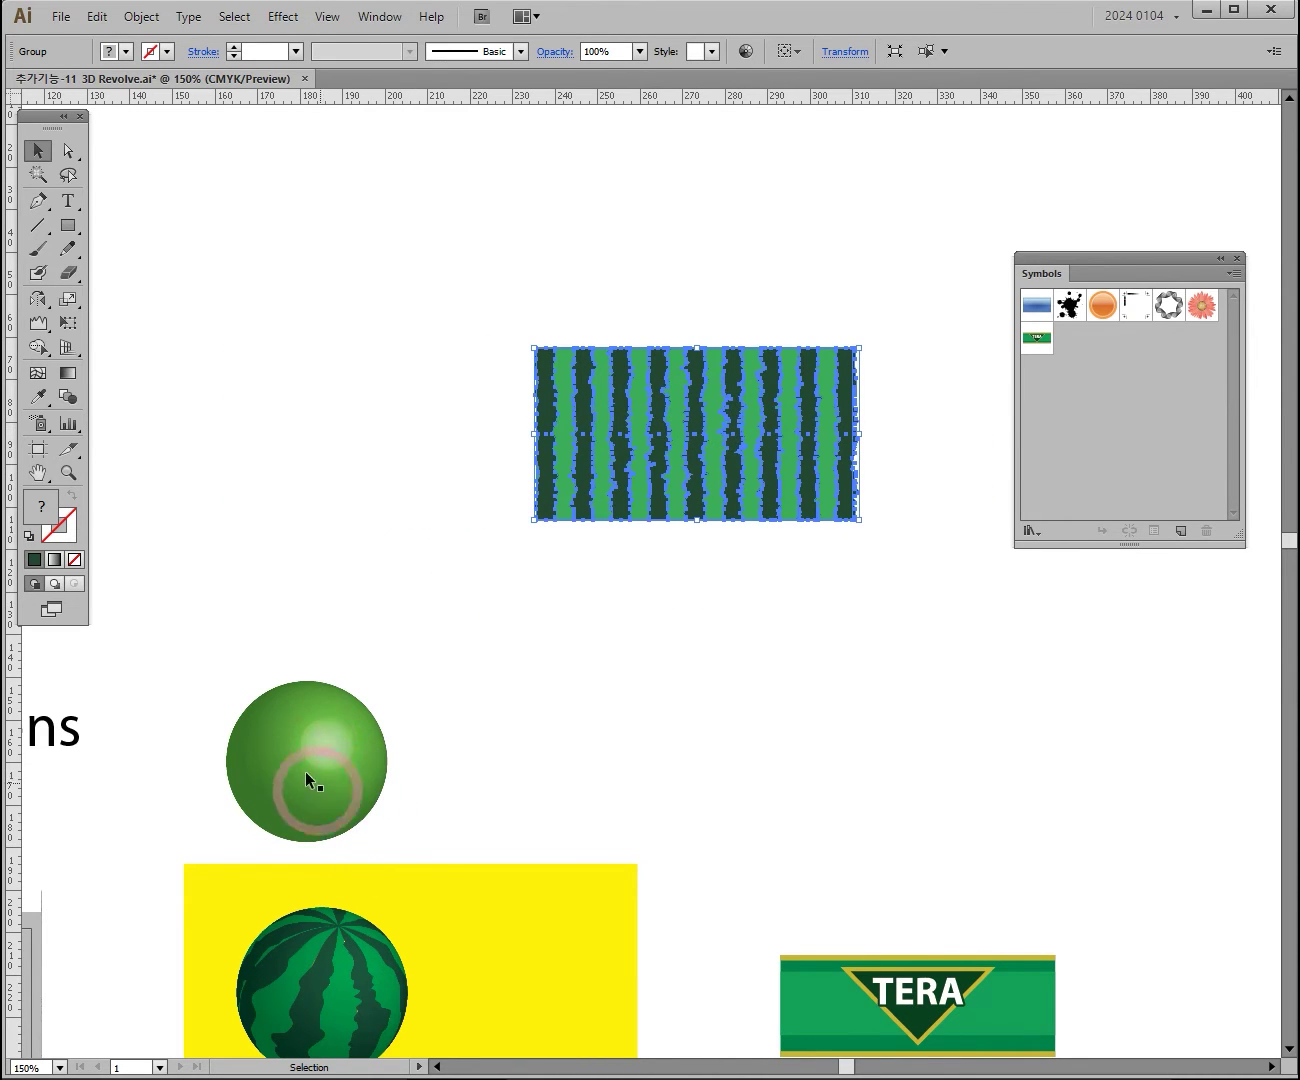
left_click_drag(690, 423, 510, 470)
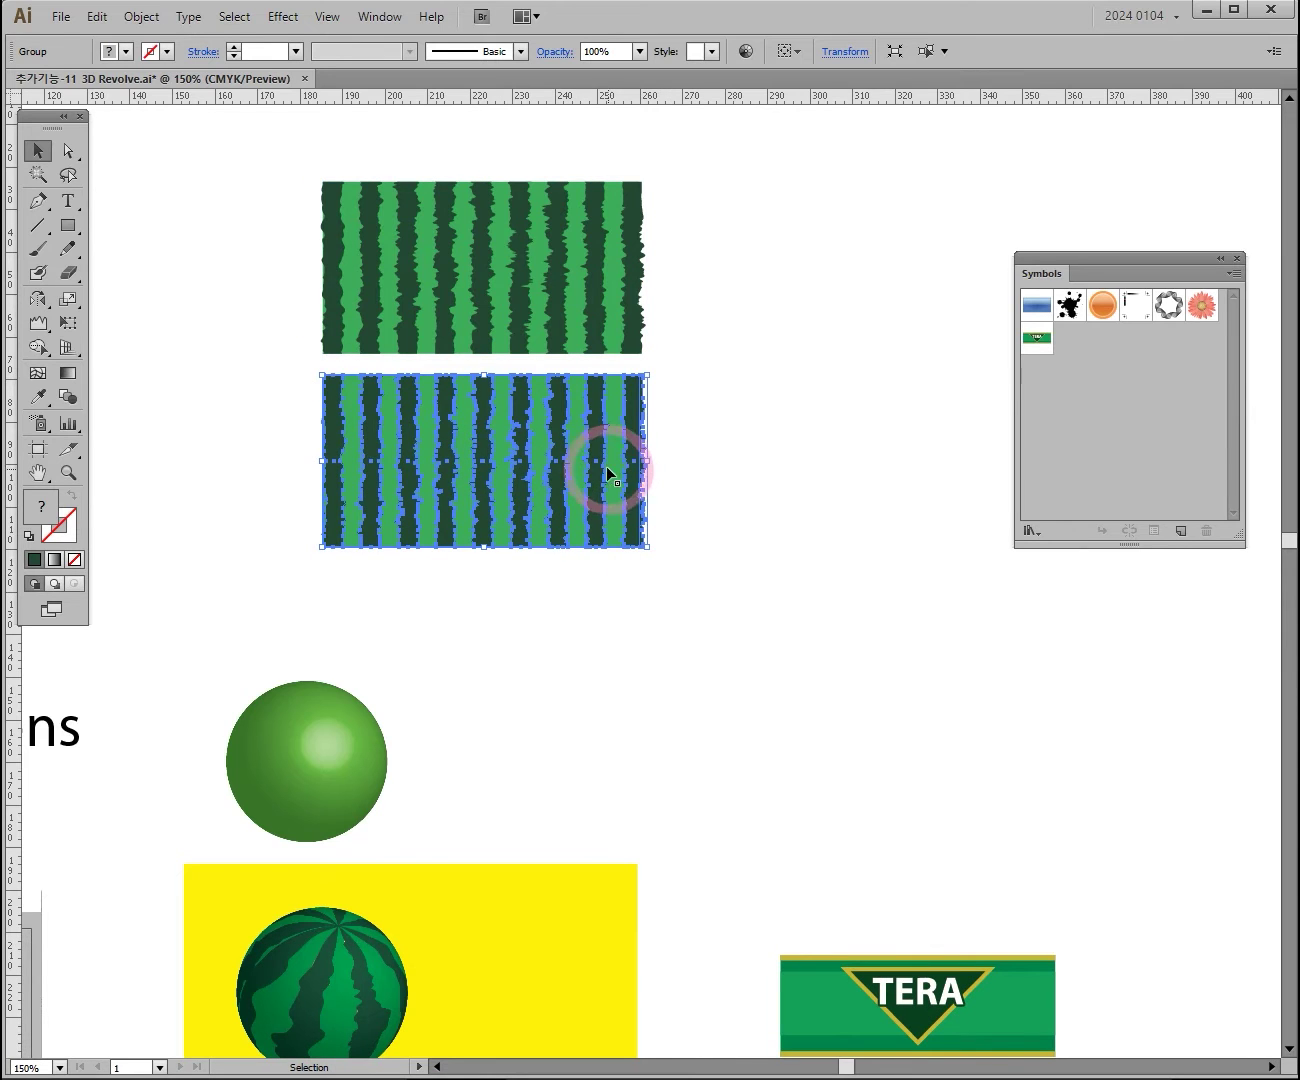
left_click_drag(591, 473, 1063, 410)
left_click(528, 451)
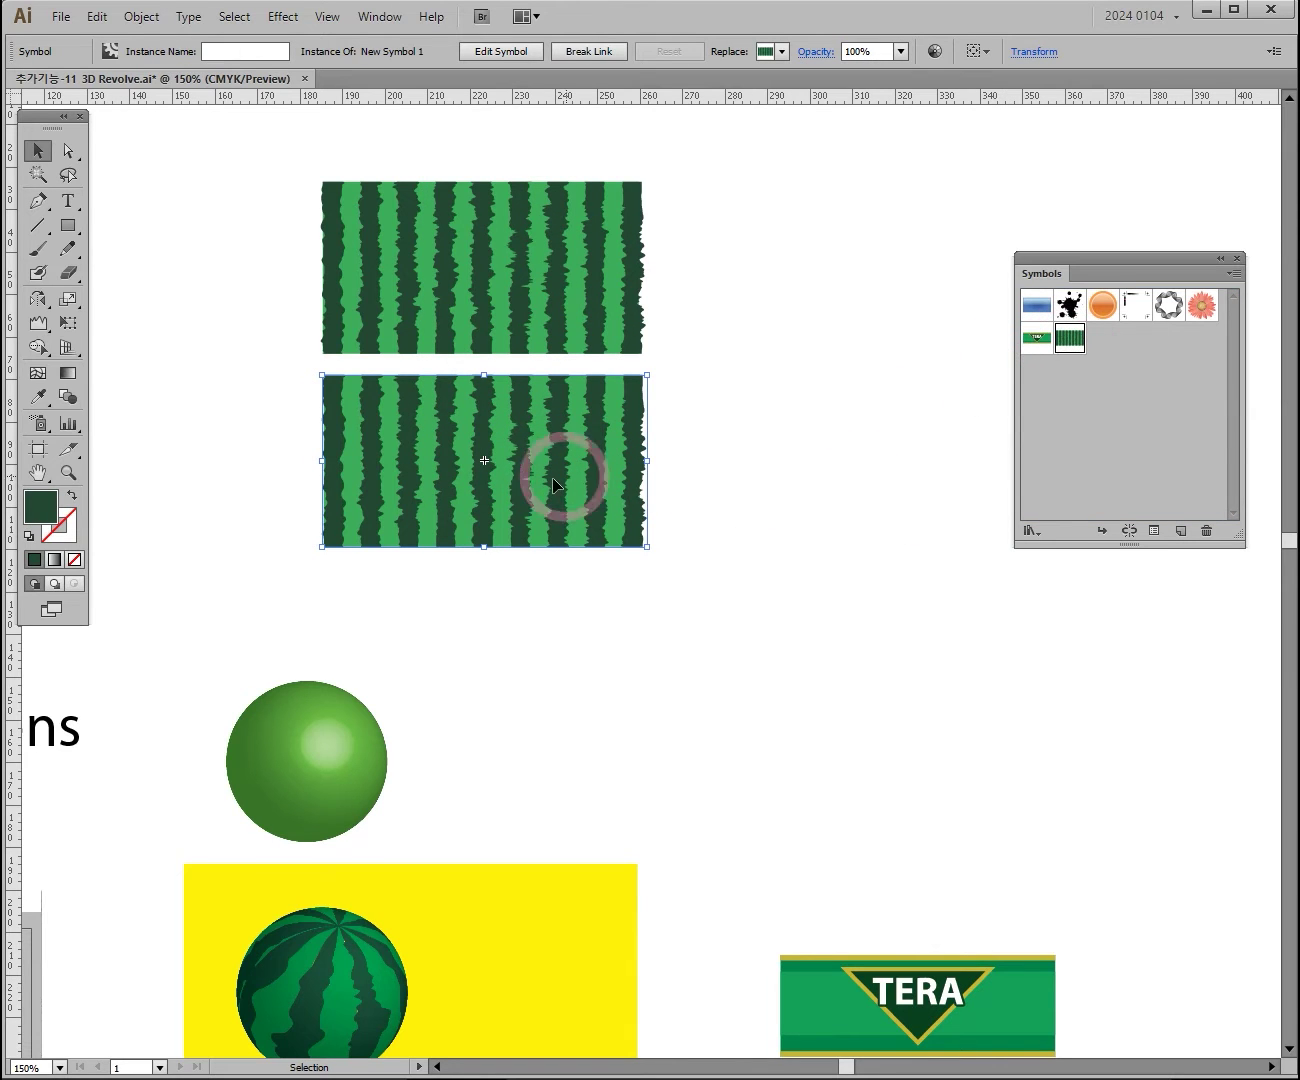
Compare the symbol instance with the original striped group by selecting each and shifting the instance slightly
left_click_drag(547, 456, 529, 509)
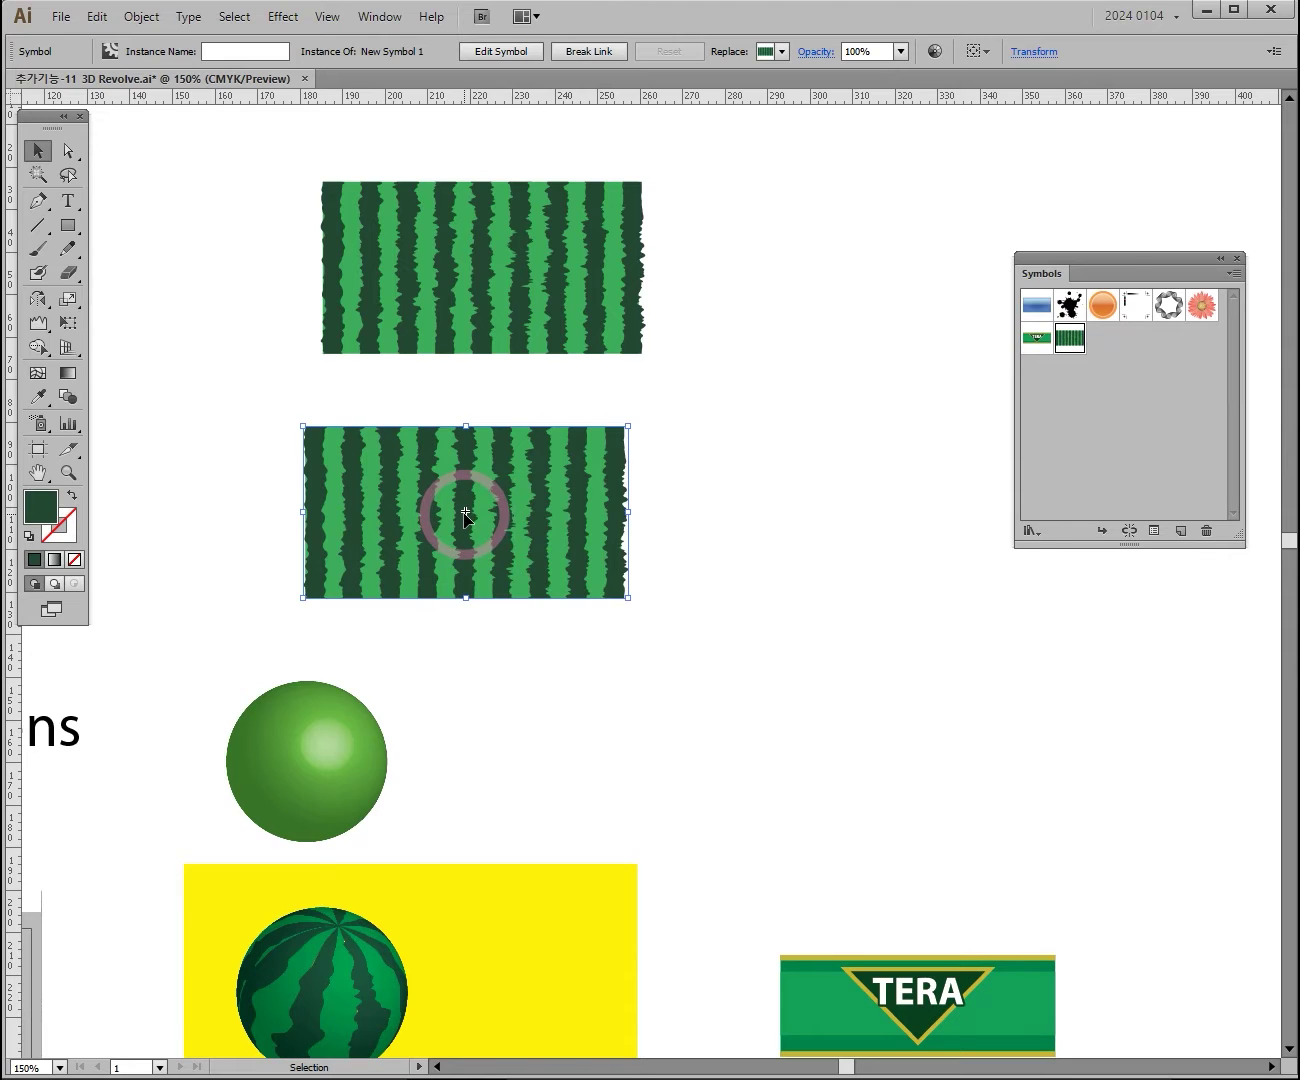
left_click_drag(465, 514, 553, 478)
left_click(557, 295)
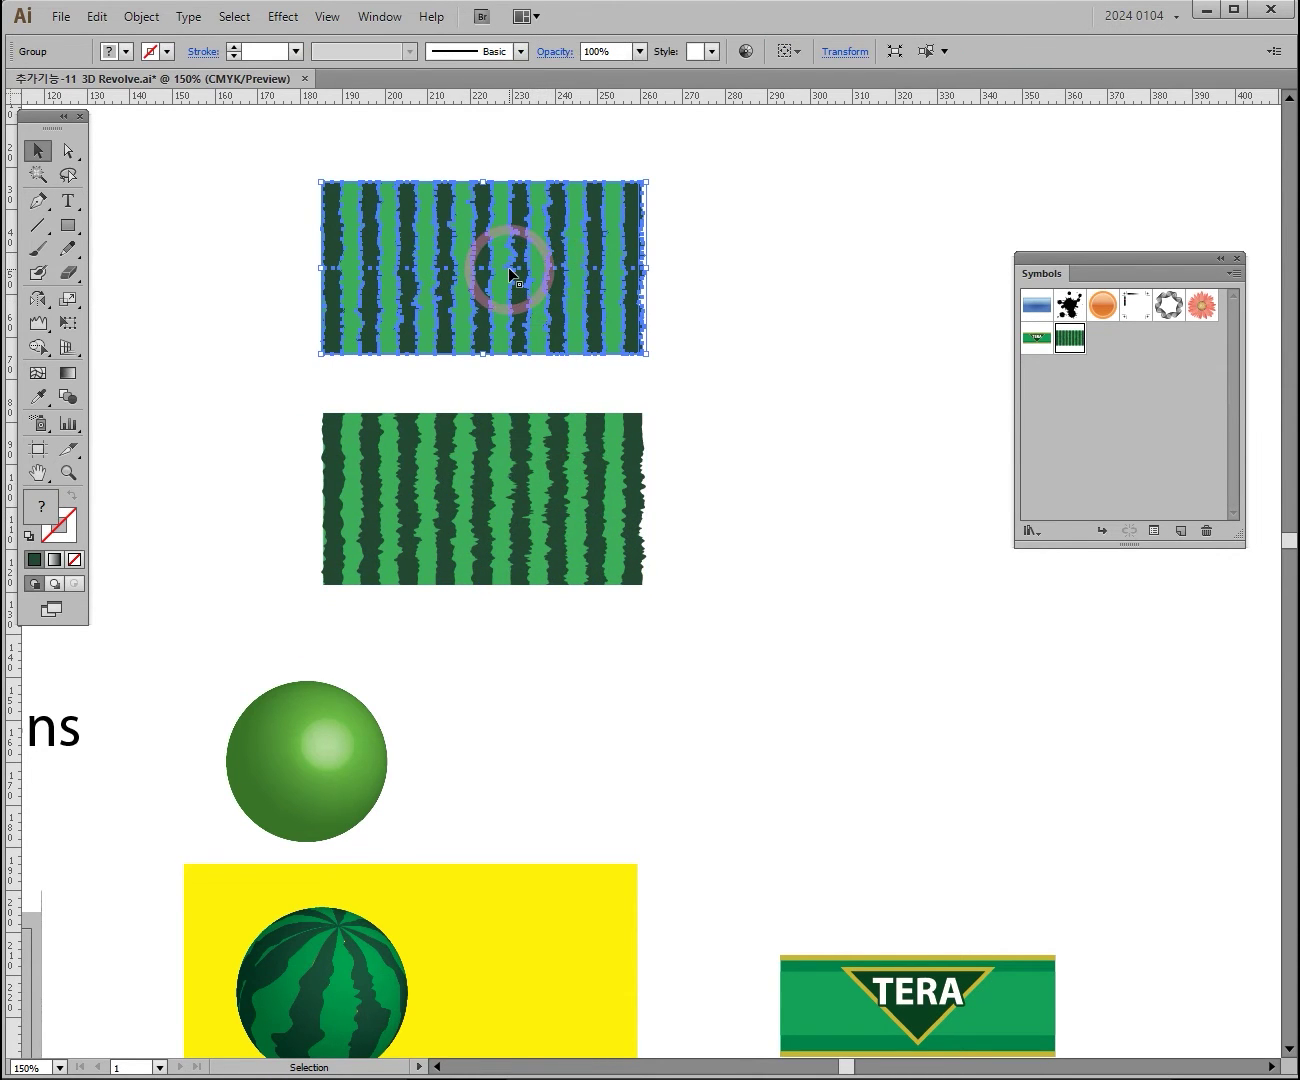
left_click(545, 503)
mouse_move(546, 504)
left_mouse_down()
mouse_move(531, 590)
mouse_move(533, 505)
left_mouse_up()
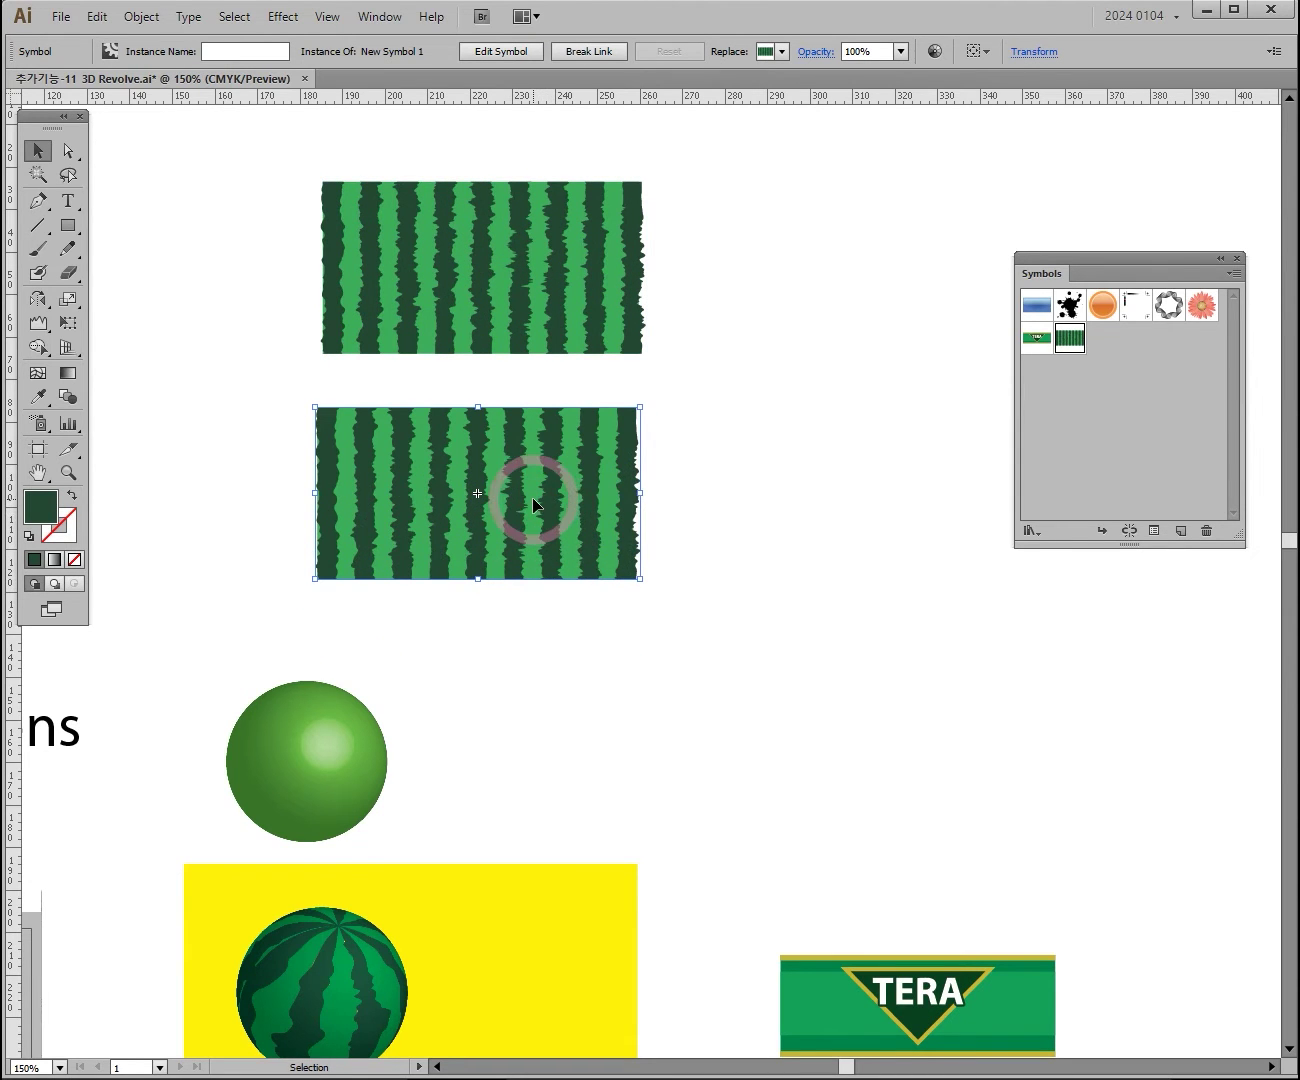
mouse_move(551, 488)
left_mouse_down()
mouse_move(566, 538)
mouse_move(552, 482)
left_mouse_up()
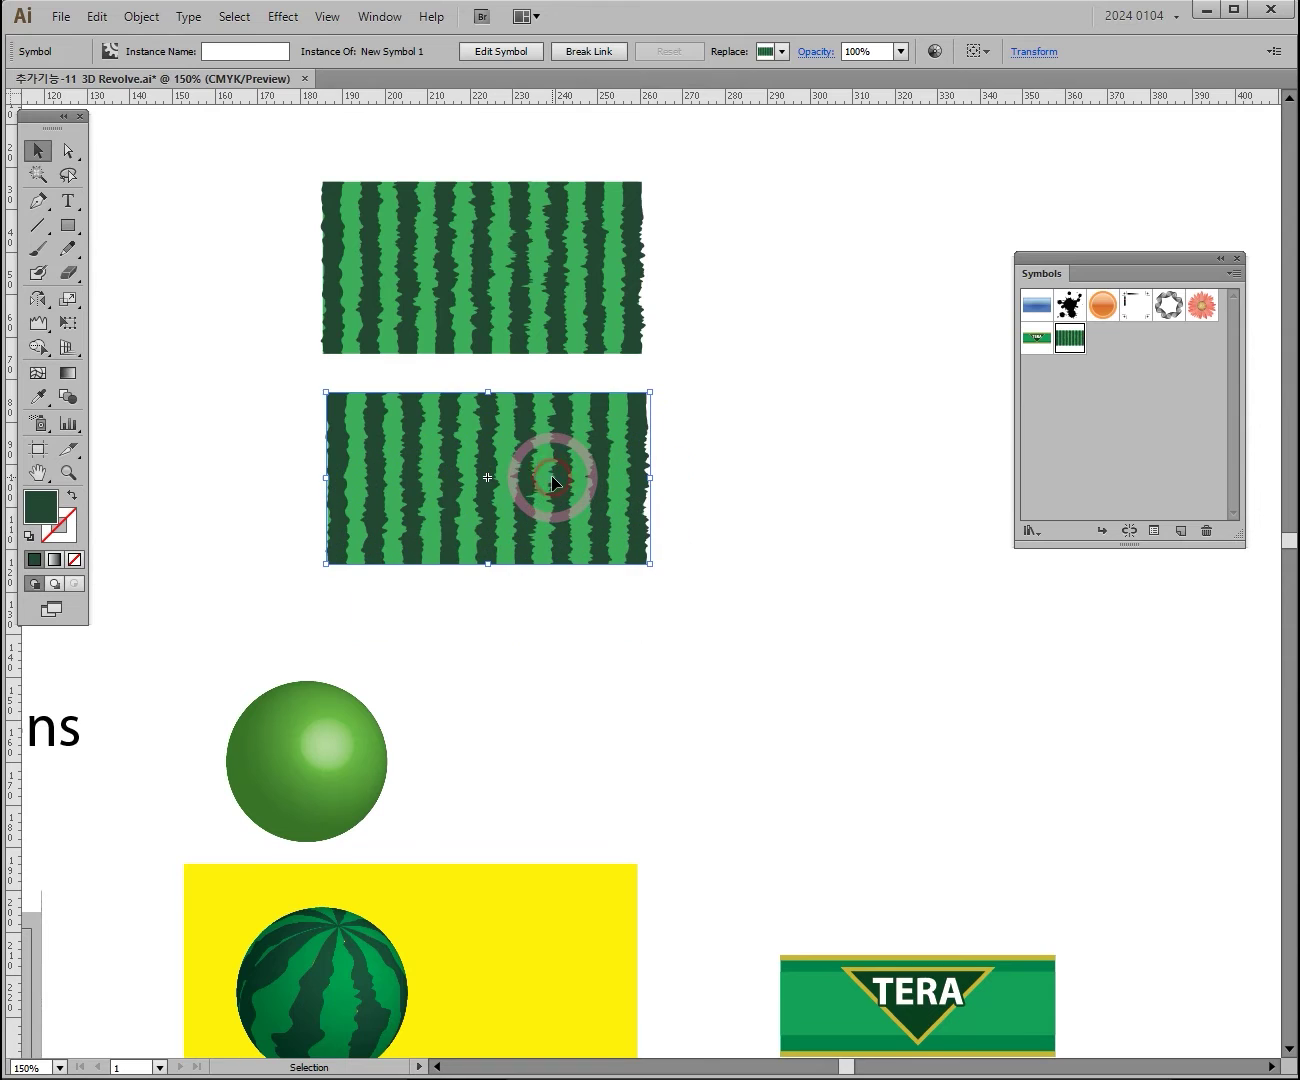
Show the Color panel next to the Symbols panel and try applying a bright green fill to the symbol instance
left_click(380, 17)
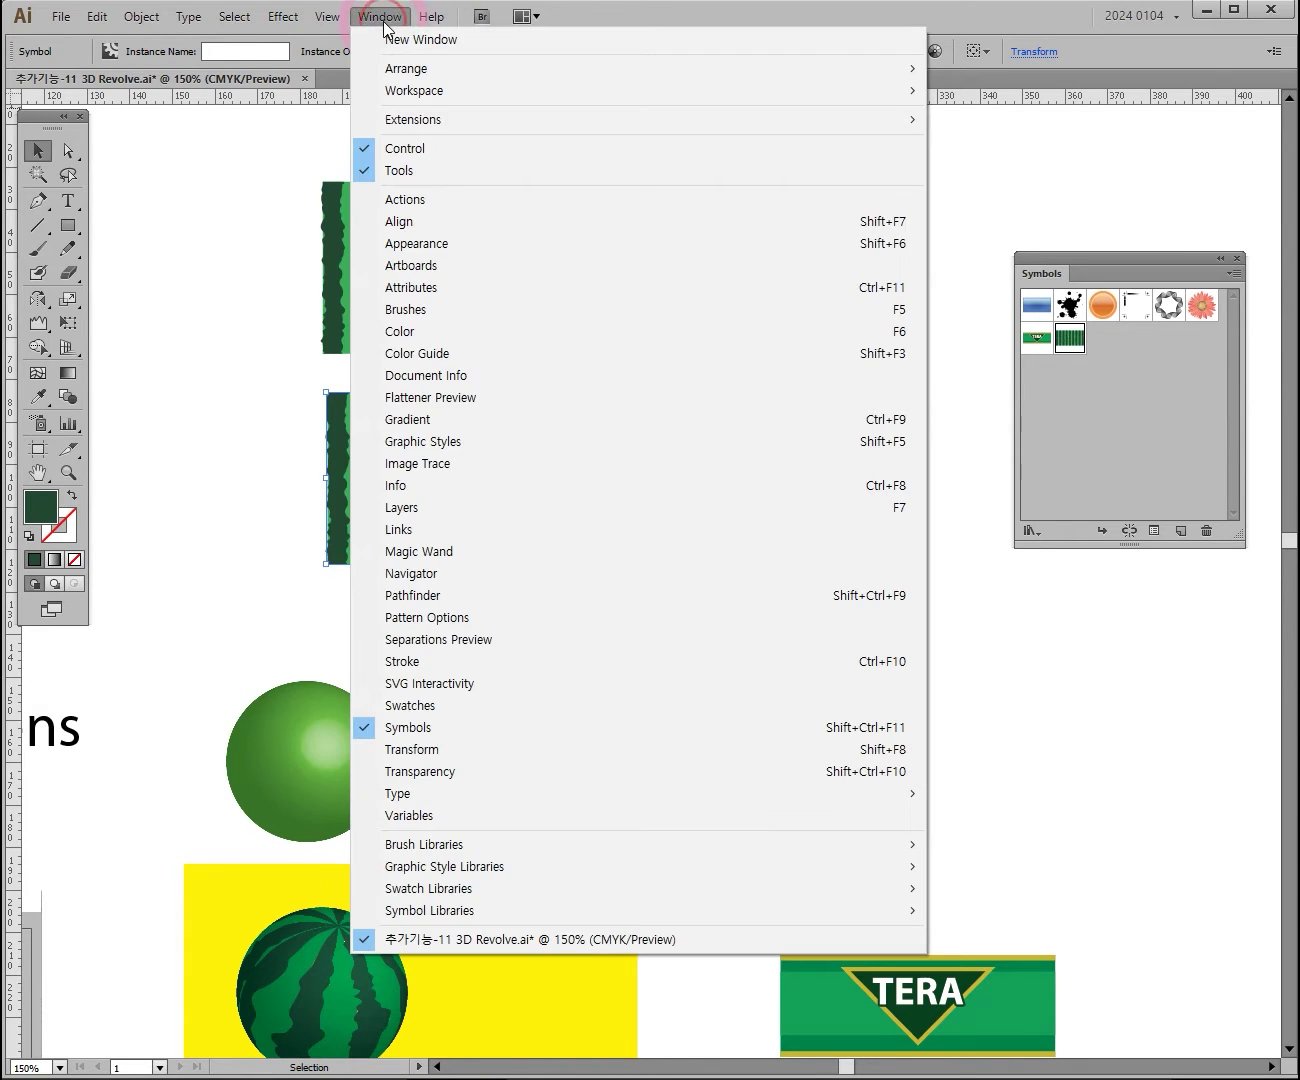
left_click(558, 330)
left_click_drag(1050, 434, 809, 248)
left_click(60, 155)
left_click_drag(479, 429, 438, 439)
mouse_move(830, 409)
left_mouse_down()
mouse_move(860, 429)
mouse_move(923, 422)
mouse_move(838, 421)
left_mouse_up()
left_click_drag(516, 474, 528, 502)
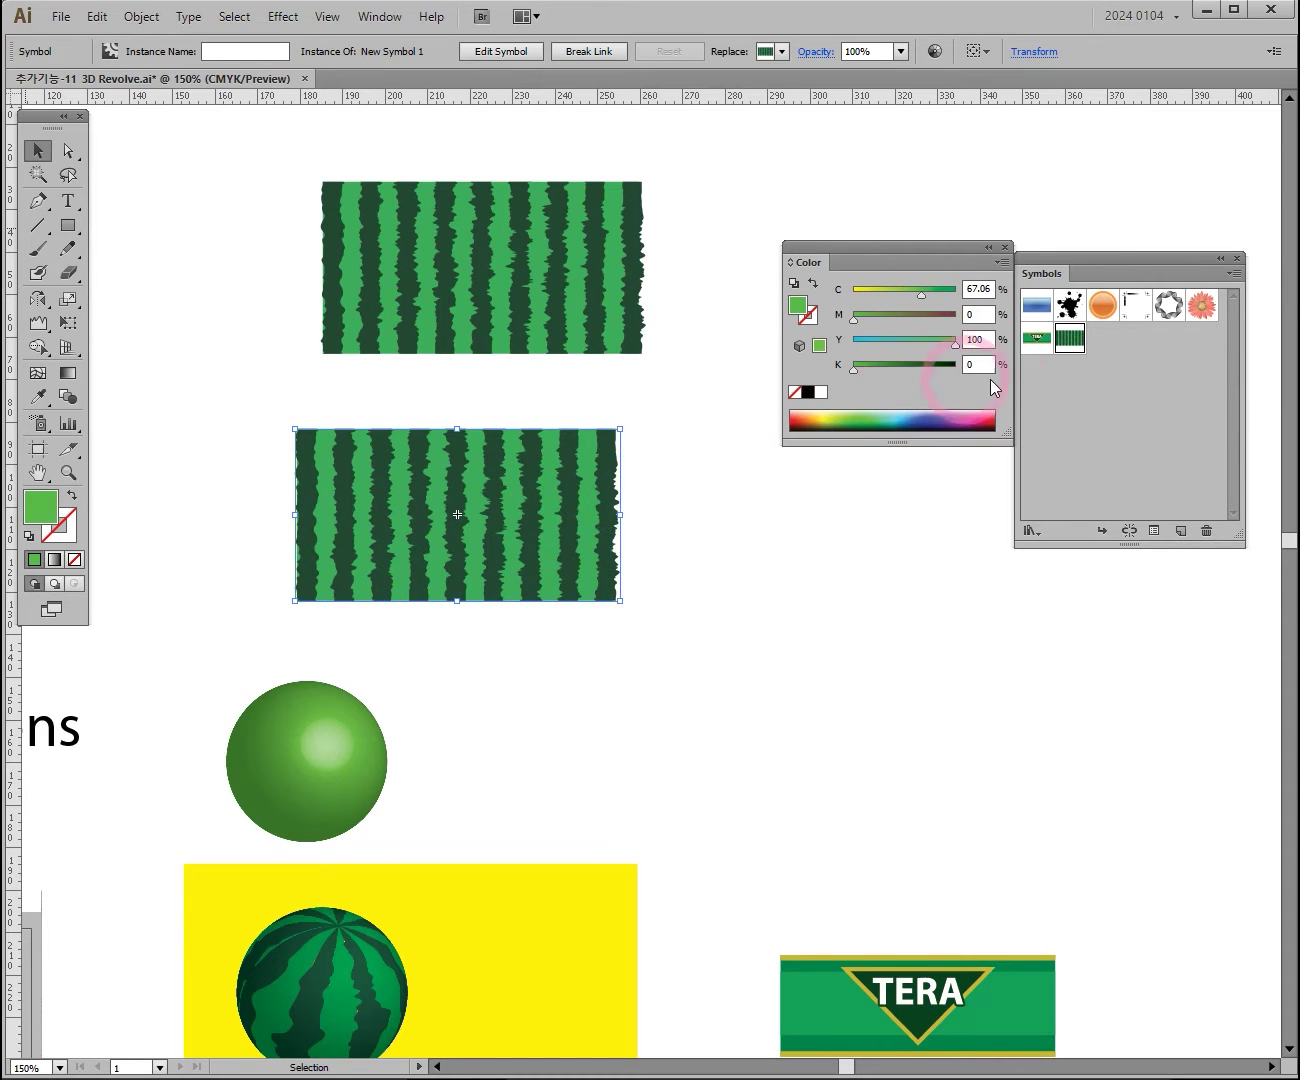
Try recoloring the upper striped group from the color spectrum and undo the change
left_click_drag(435, 492, 531, 518)
left_click(516, 308)
mouse_move(551, 266)
left_mouse_down()
mouse_move(517, 305)
mouse_move(551, 348)
mouse_move(556, 267)
left_mouse_up()
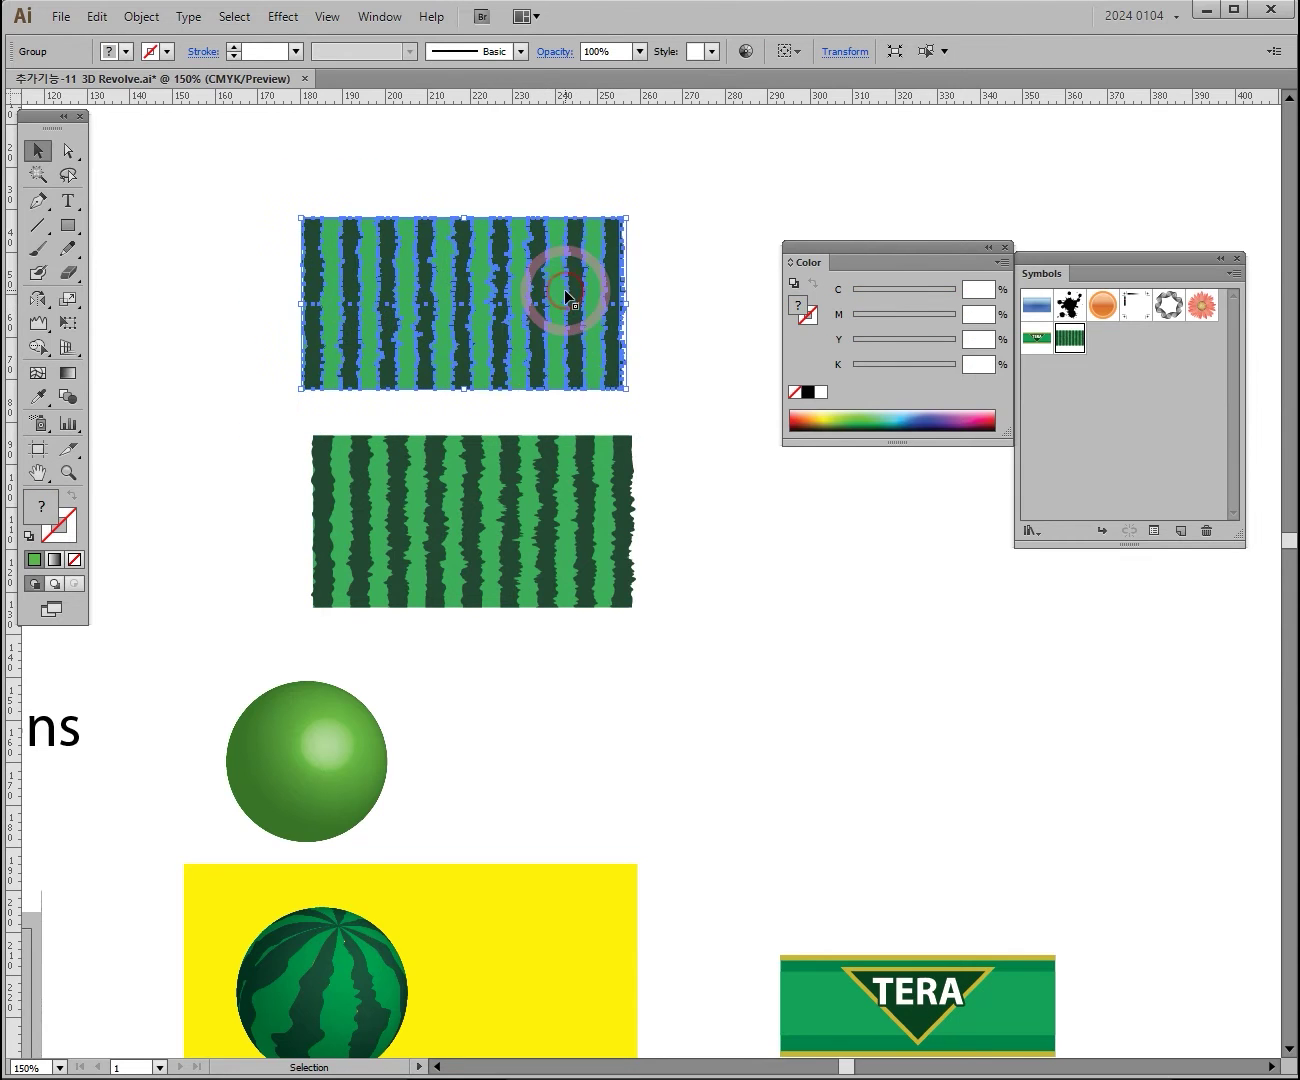
left_click_drag(832, 425, 910, 408)
key("ctrl+z")
key("ctrl+z")
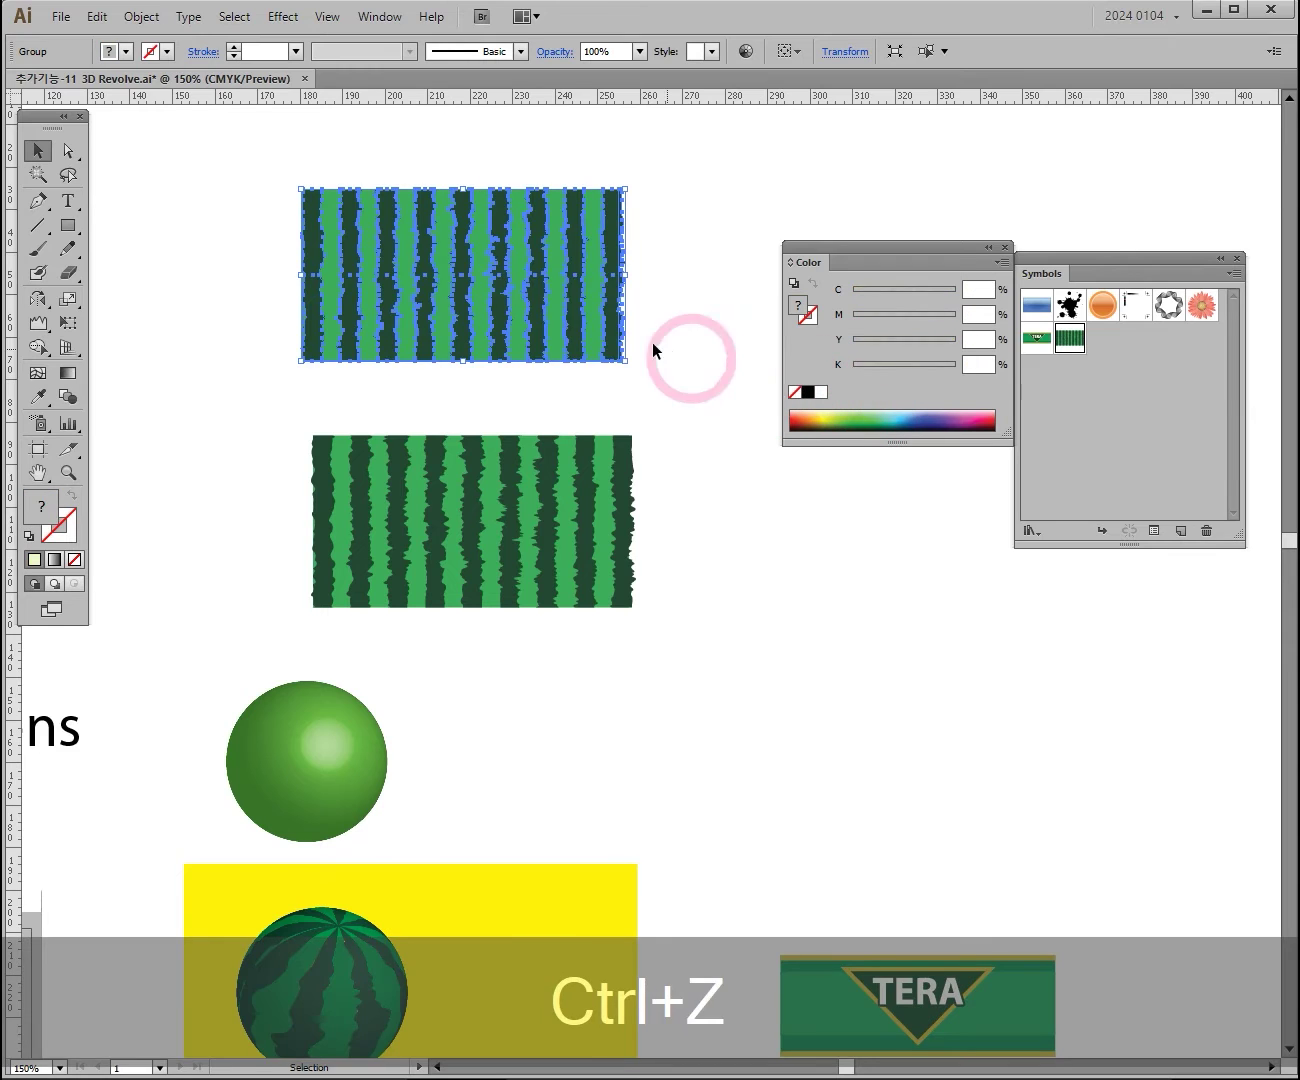
Ungroup the upper striped pattern and pull its three rightmost dark stripes out of place
right_click(531, 288)
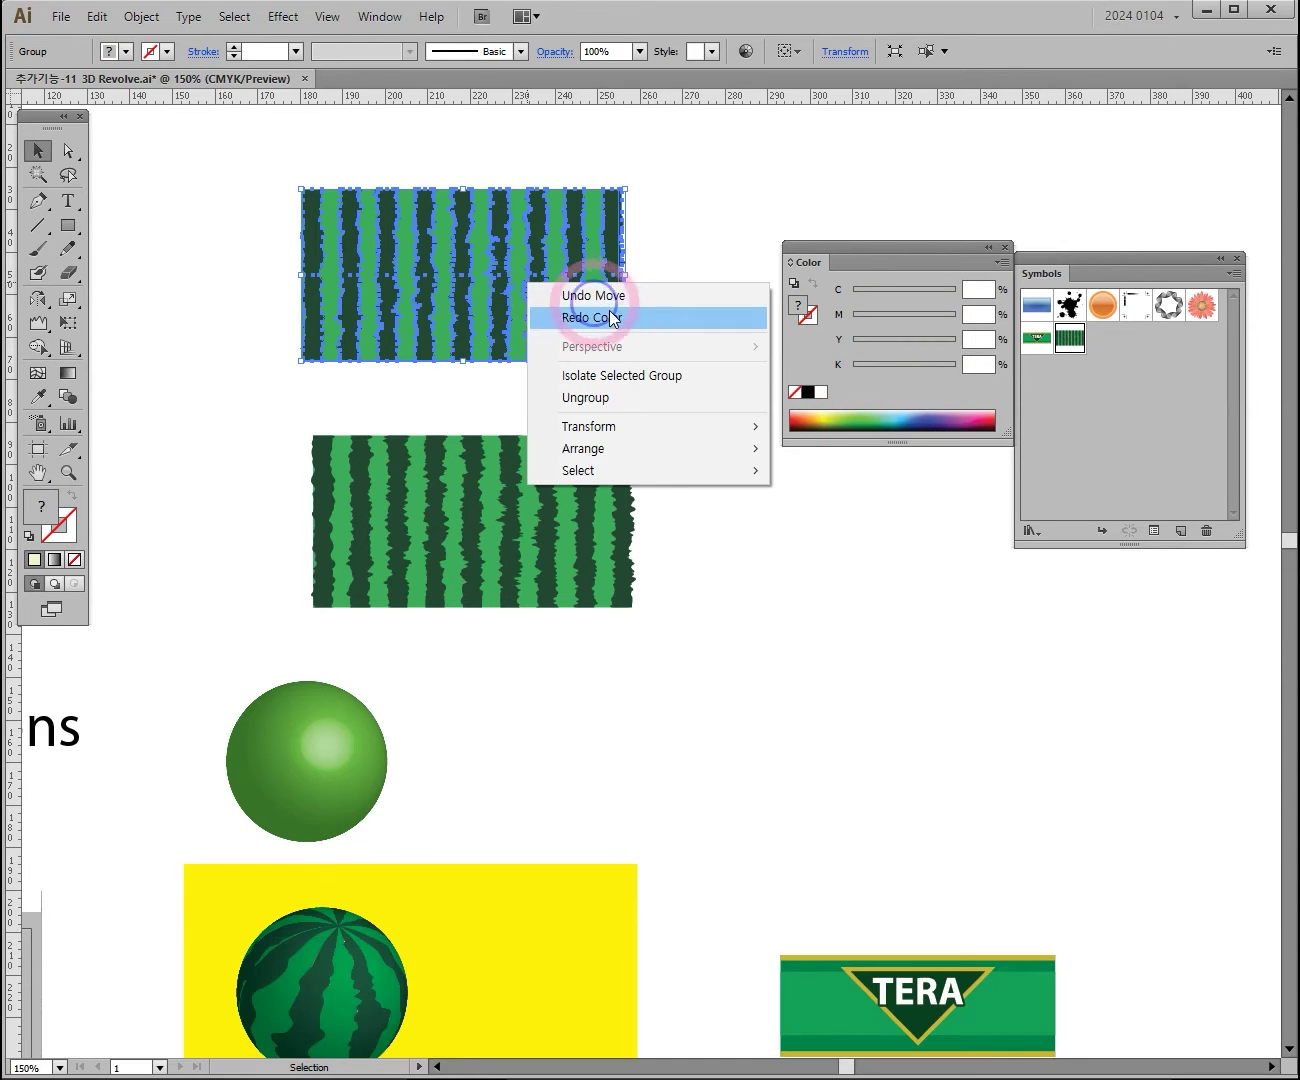
left_click(601, 399)
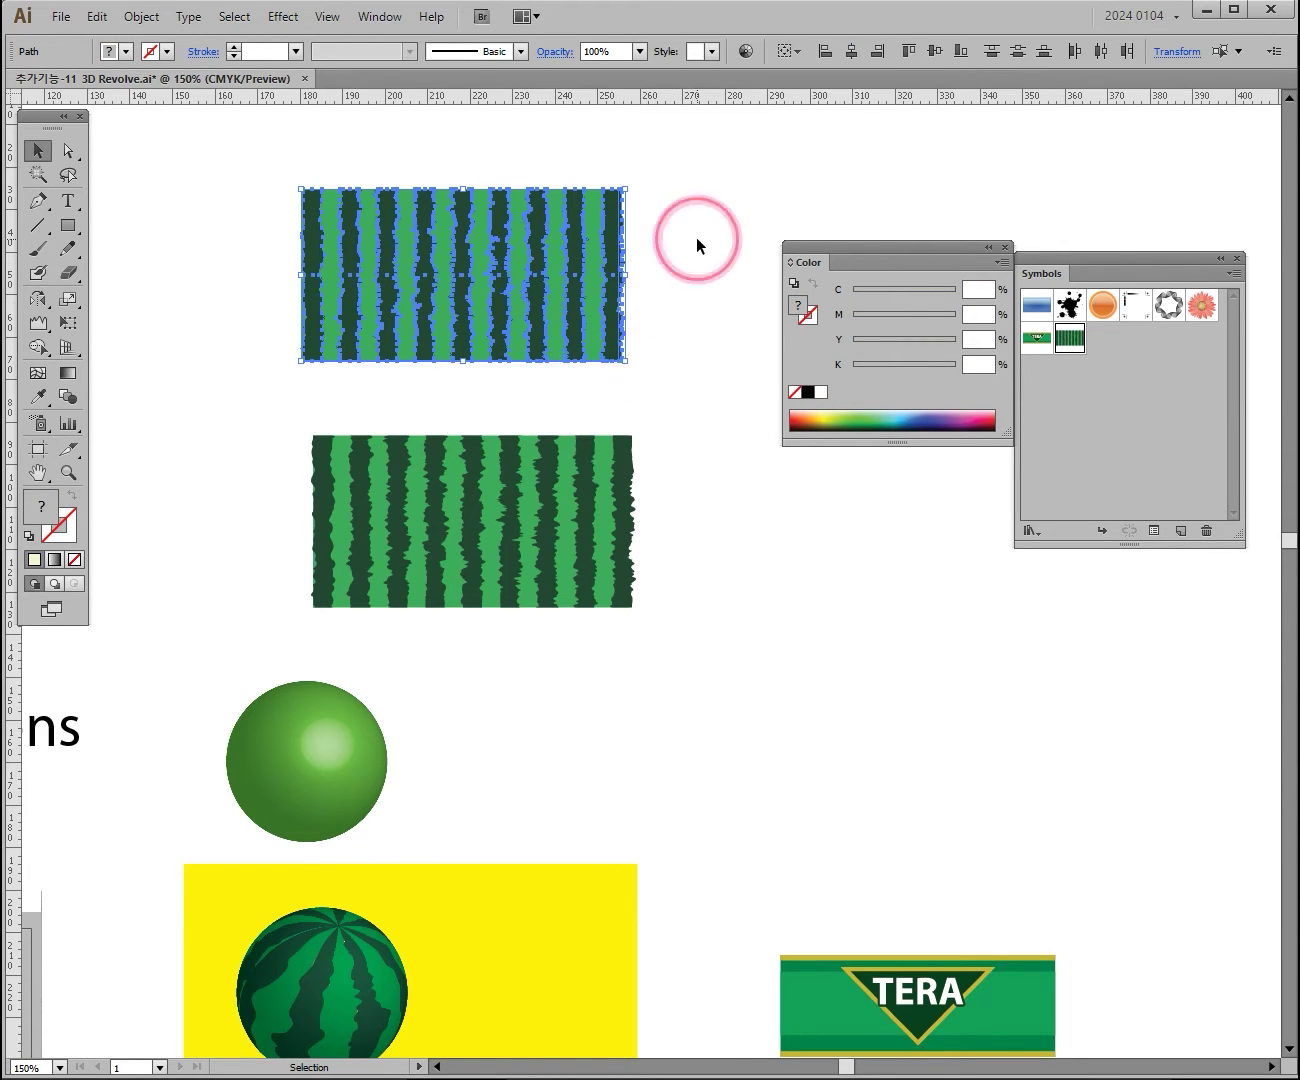
left_click(709, 211)
left_click_drag(609, 219, 664, 179)
left_click_drag(586, 241, 555, 282)
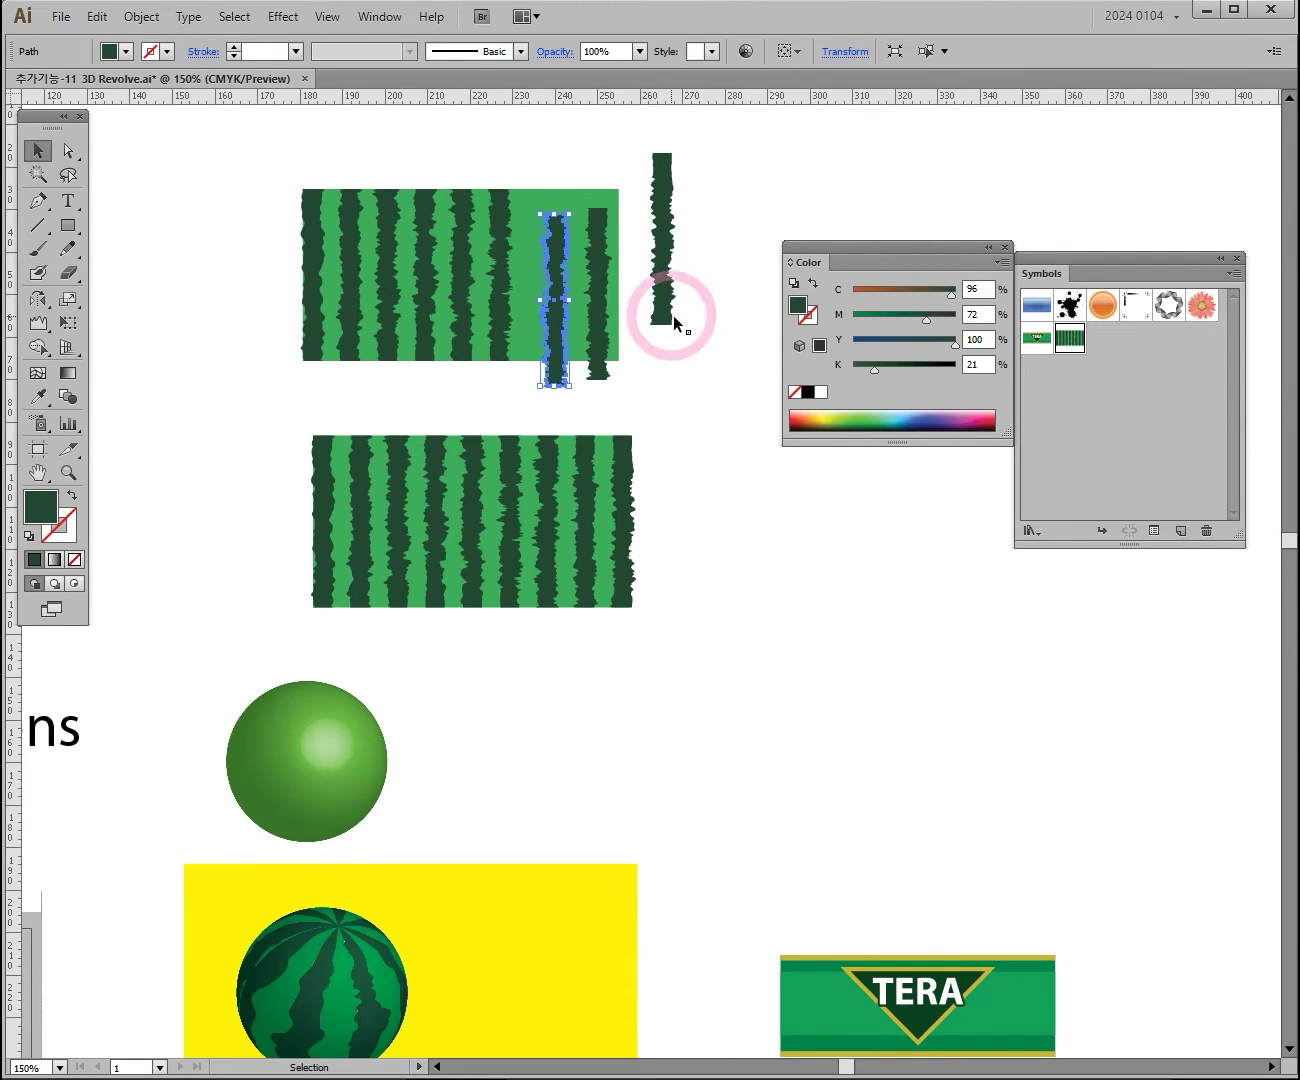
Try recoloring two separate stripes yellow-green and violet-blue, and undo these fills and the stripe moves
left_click(833, 420)
left_click(499, 288)
left_click(929, 418)
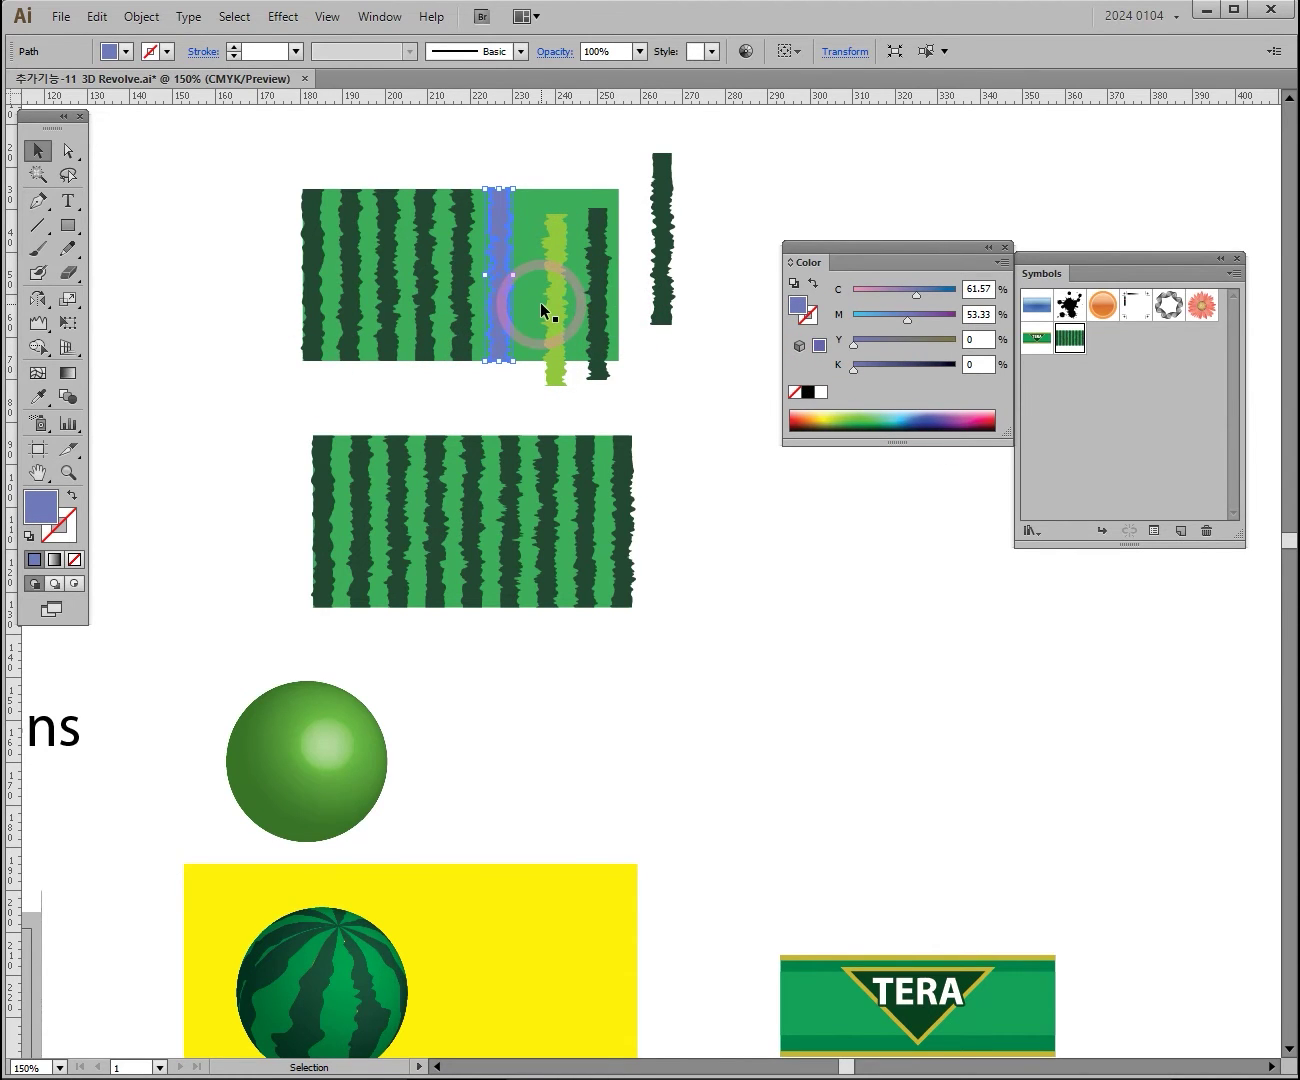
key("ctrl+z")
key("ctrl+z")
key("ctrl+z")
key("ctrl+z")
key("ctrl+z")
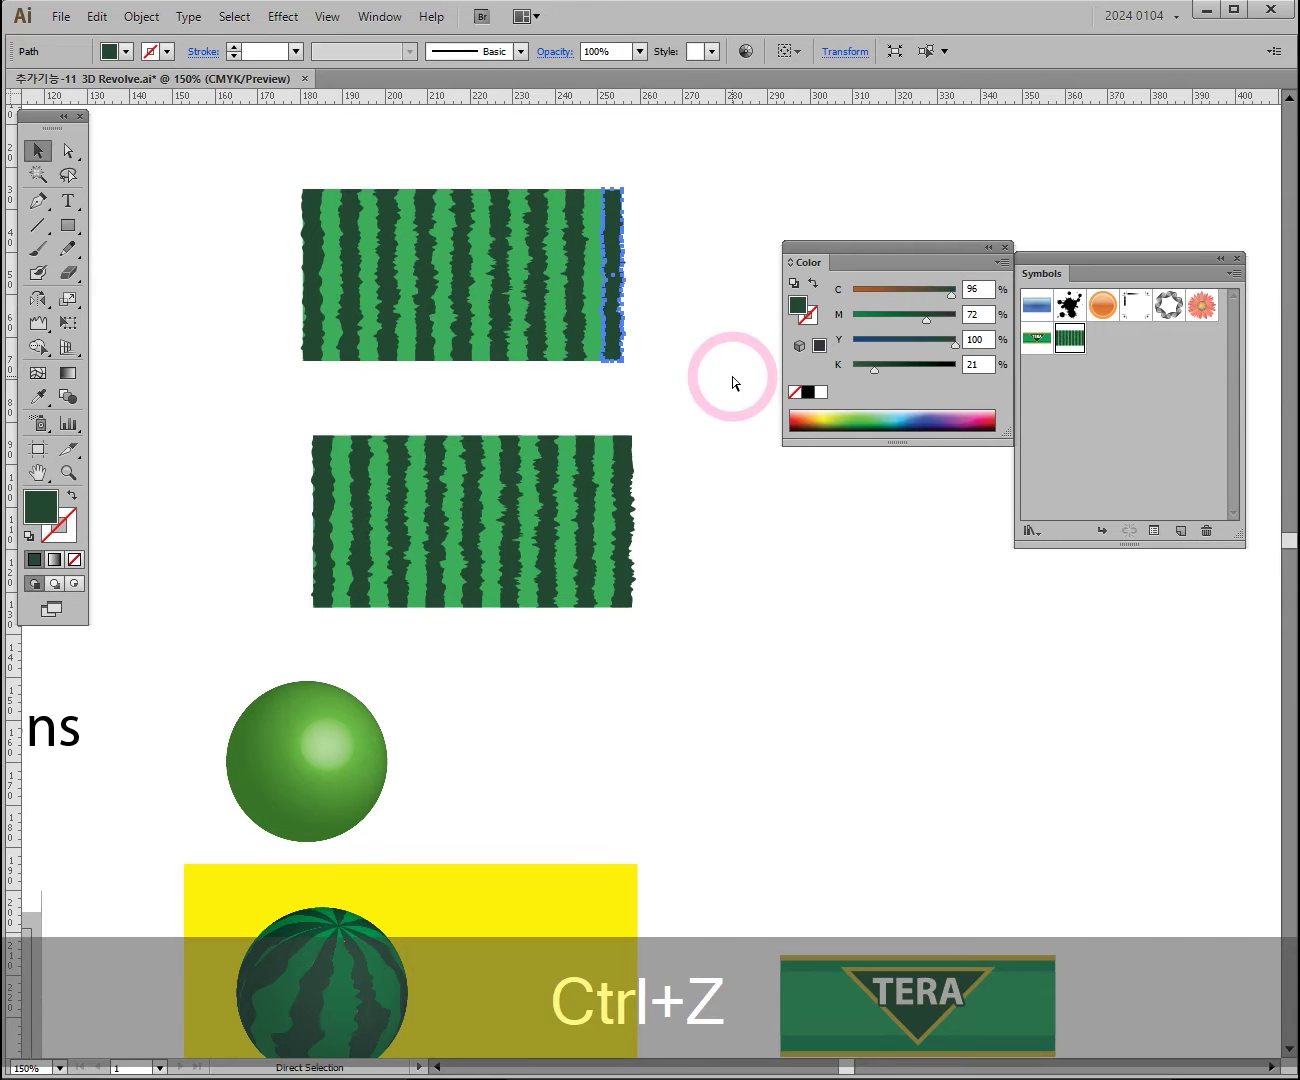
Park the Color panel below the Symbols panel and move the green sphere just beneath the lower striped pattern
left_click(725, 377)
left_click_drag(869, 250, 1072, 577)
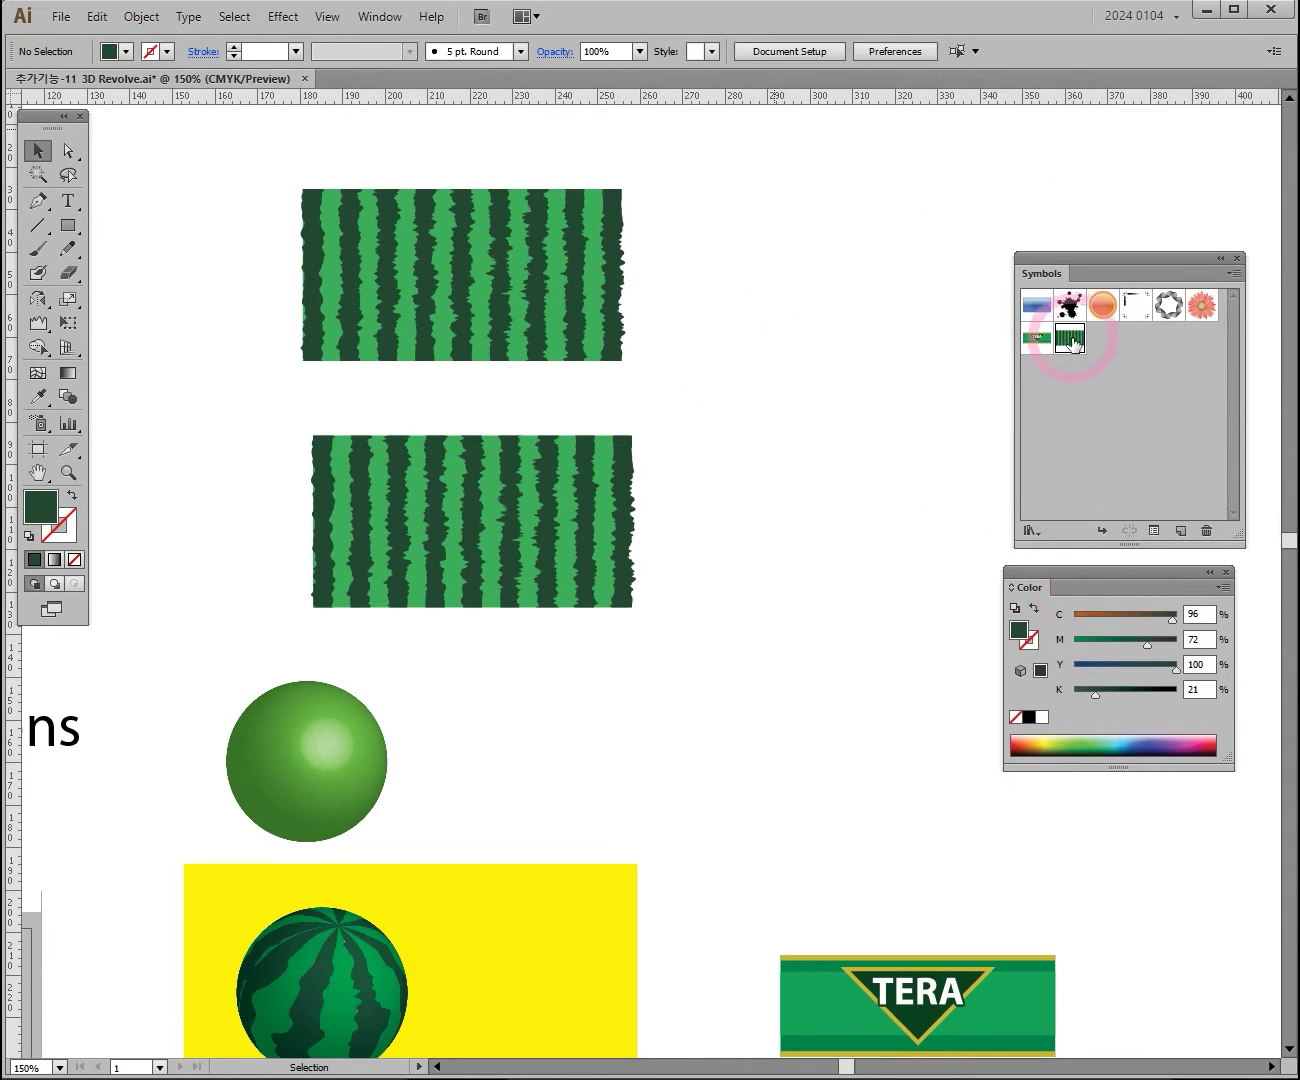
left_click(247, 755)
left_click_drag(310, 759, 422, 747)
key("ctrl+z")
key("ctrl+z")
left_click(1058, 355)
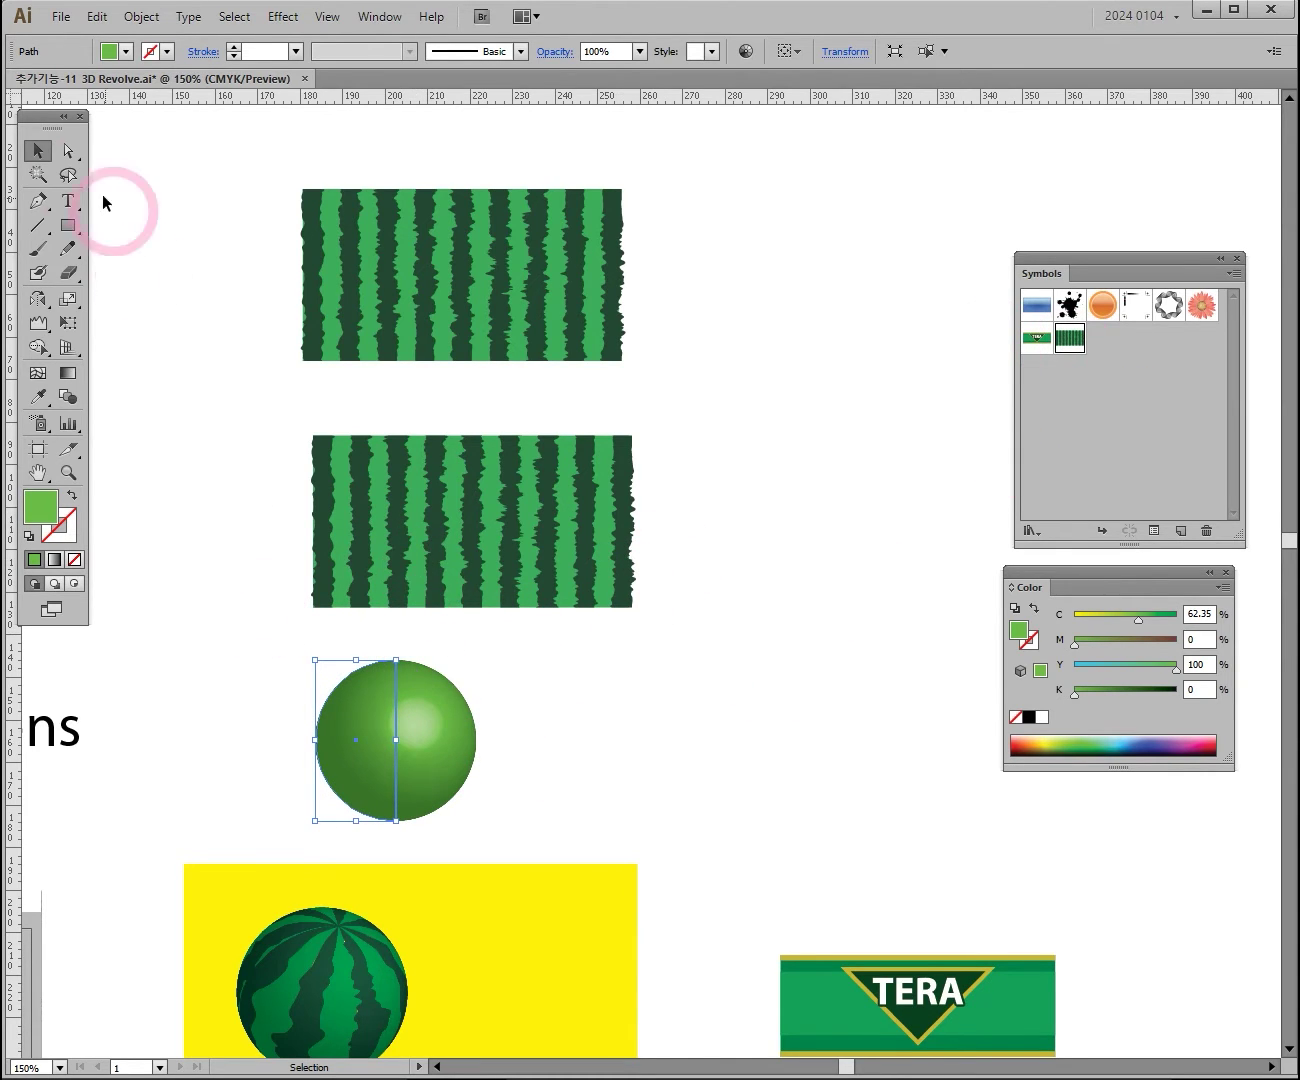
left_click_drag(416, 697, 374, 726)
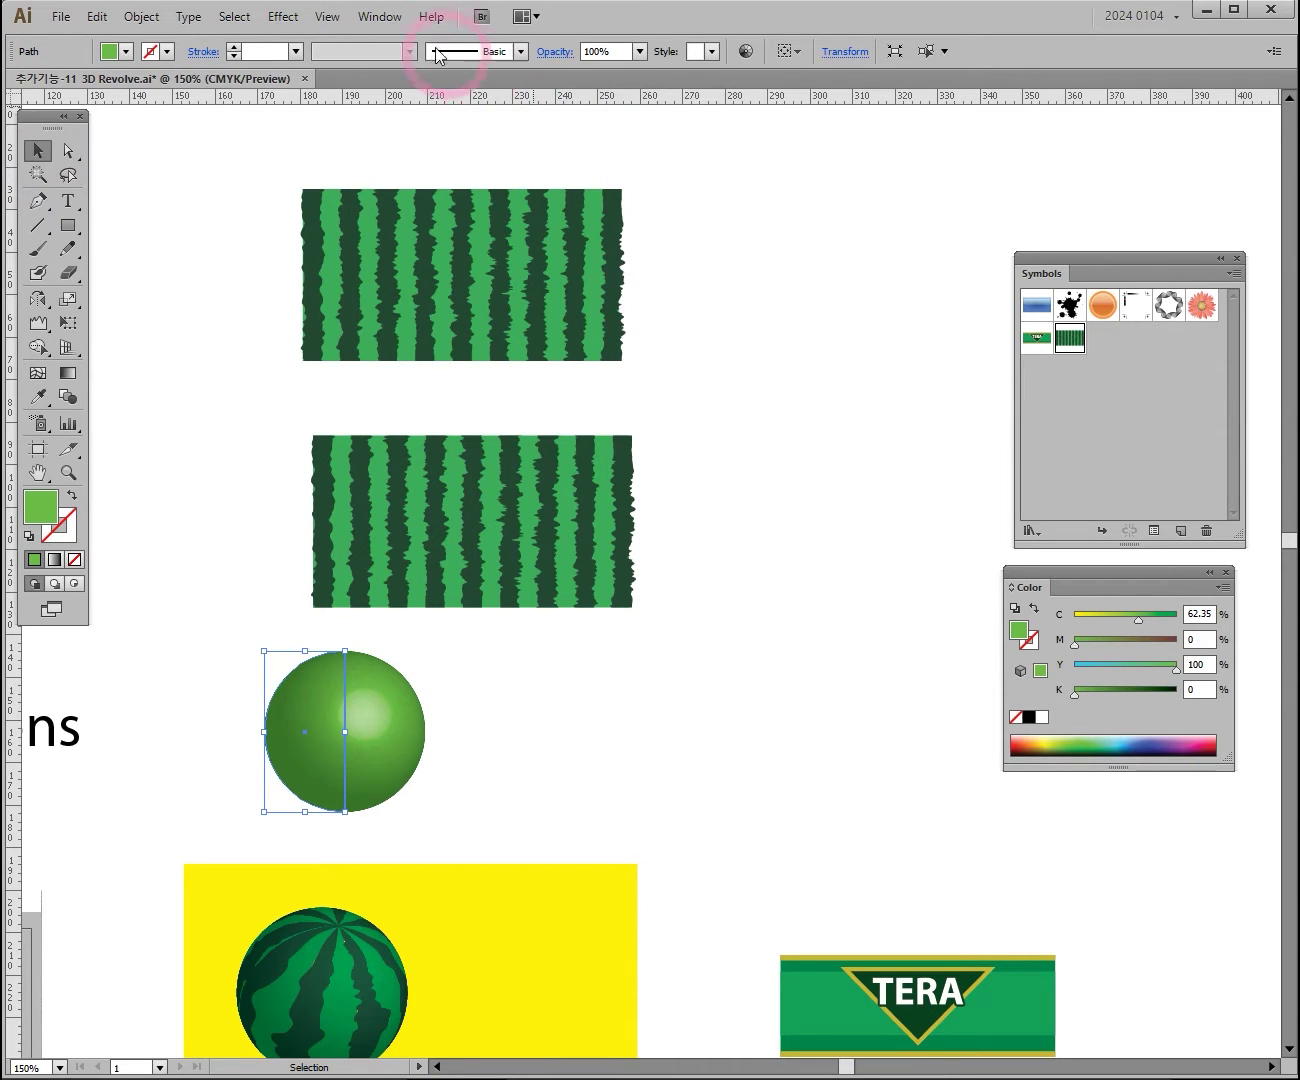
Display the Appearance panel, place it beside the striped patterns and lengthen it to show all of the sphere's attributes
left_click(380, 17)
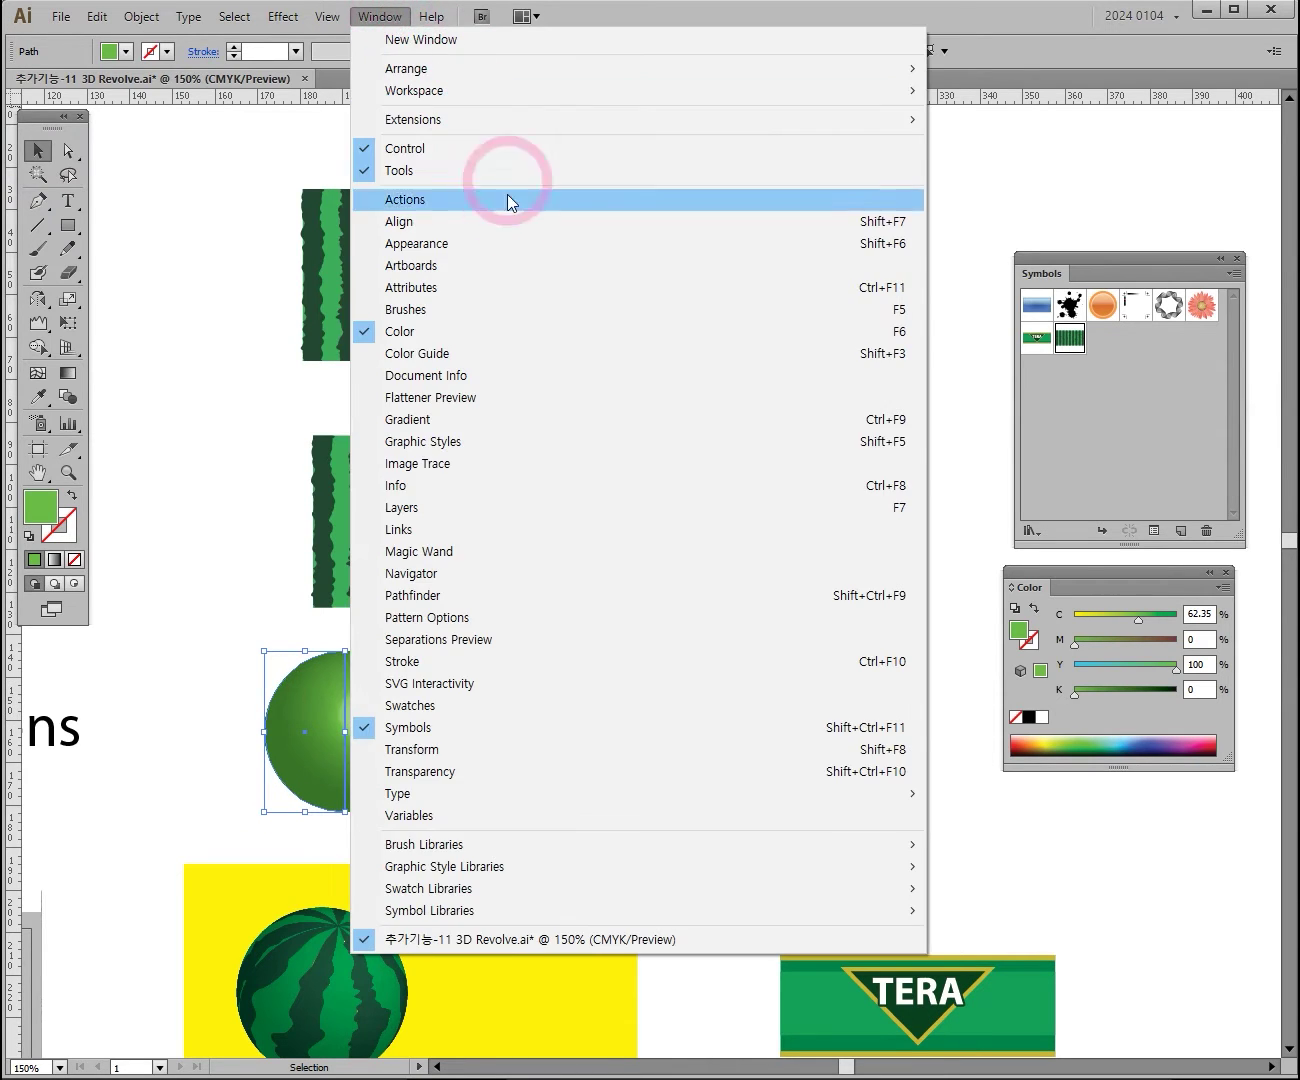
left_click(454, 242)
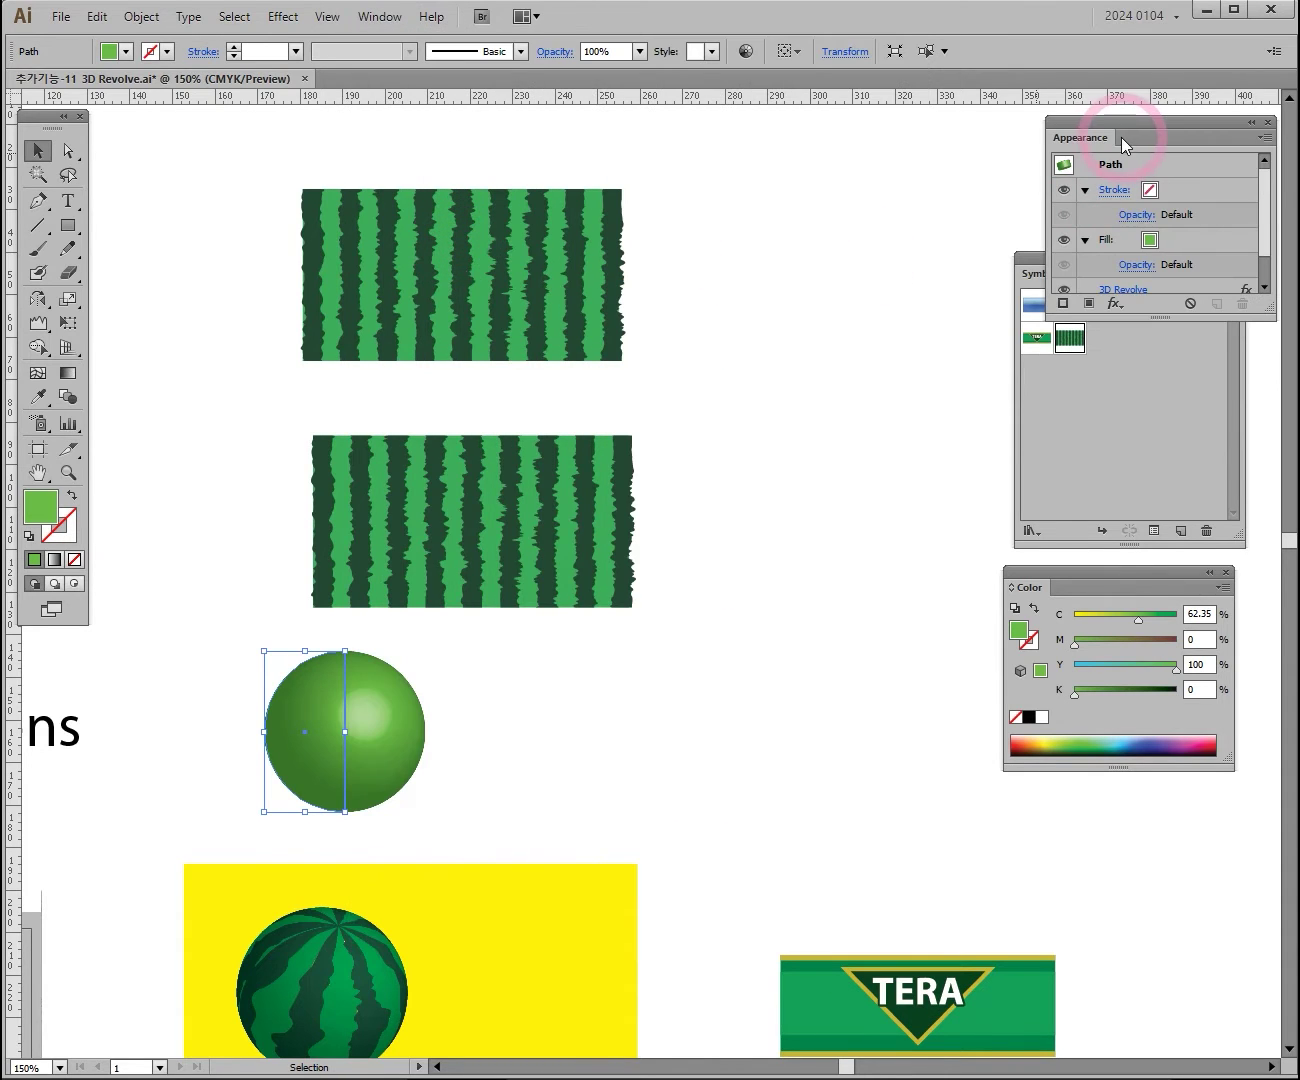
left_click_drag(1105, 122, 753, 306)
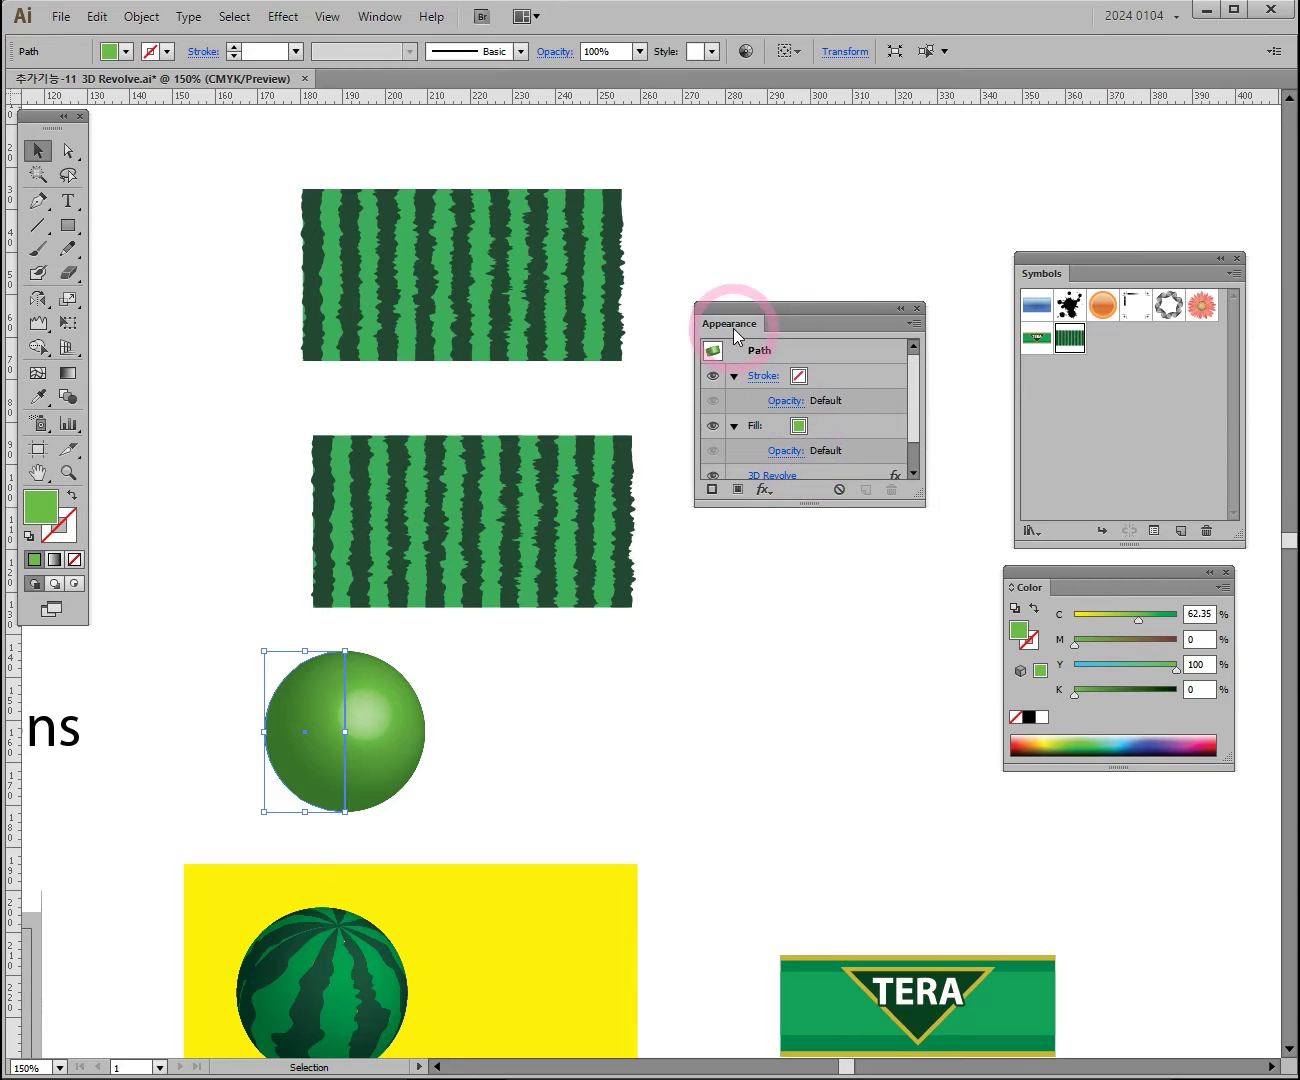
left_click_drag(803, 507, 826, 691)
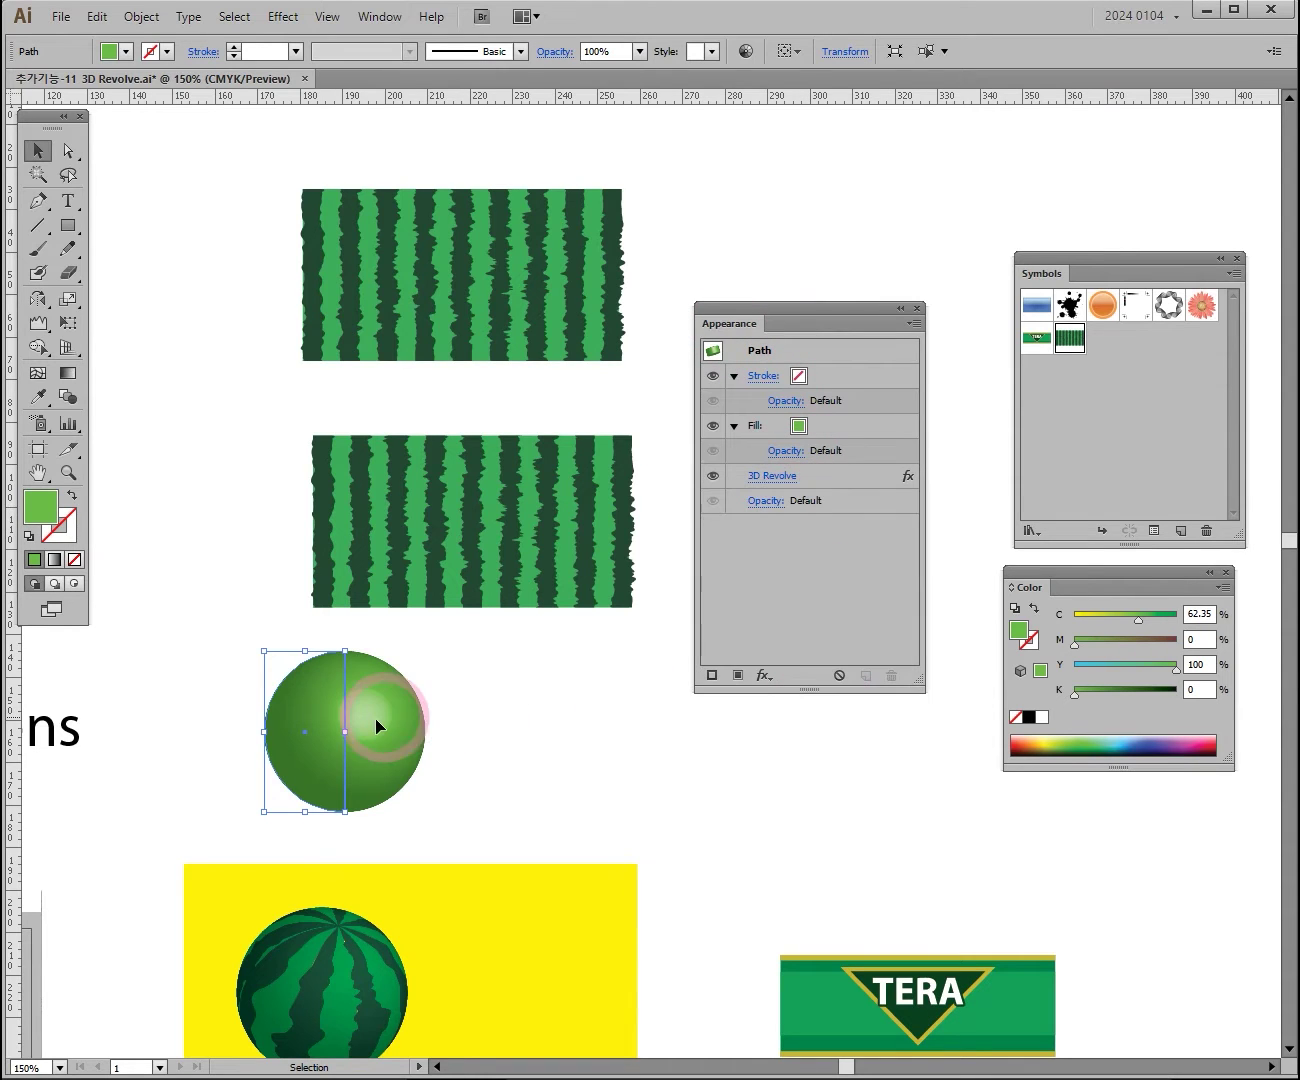
left_click(880, 452)
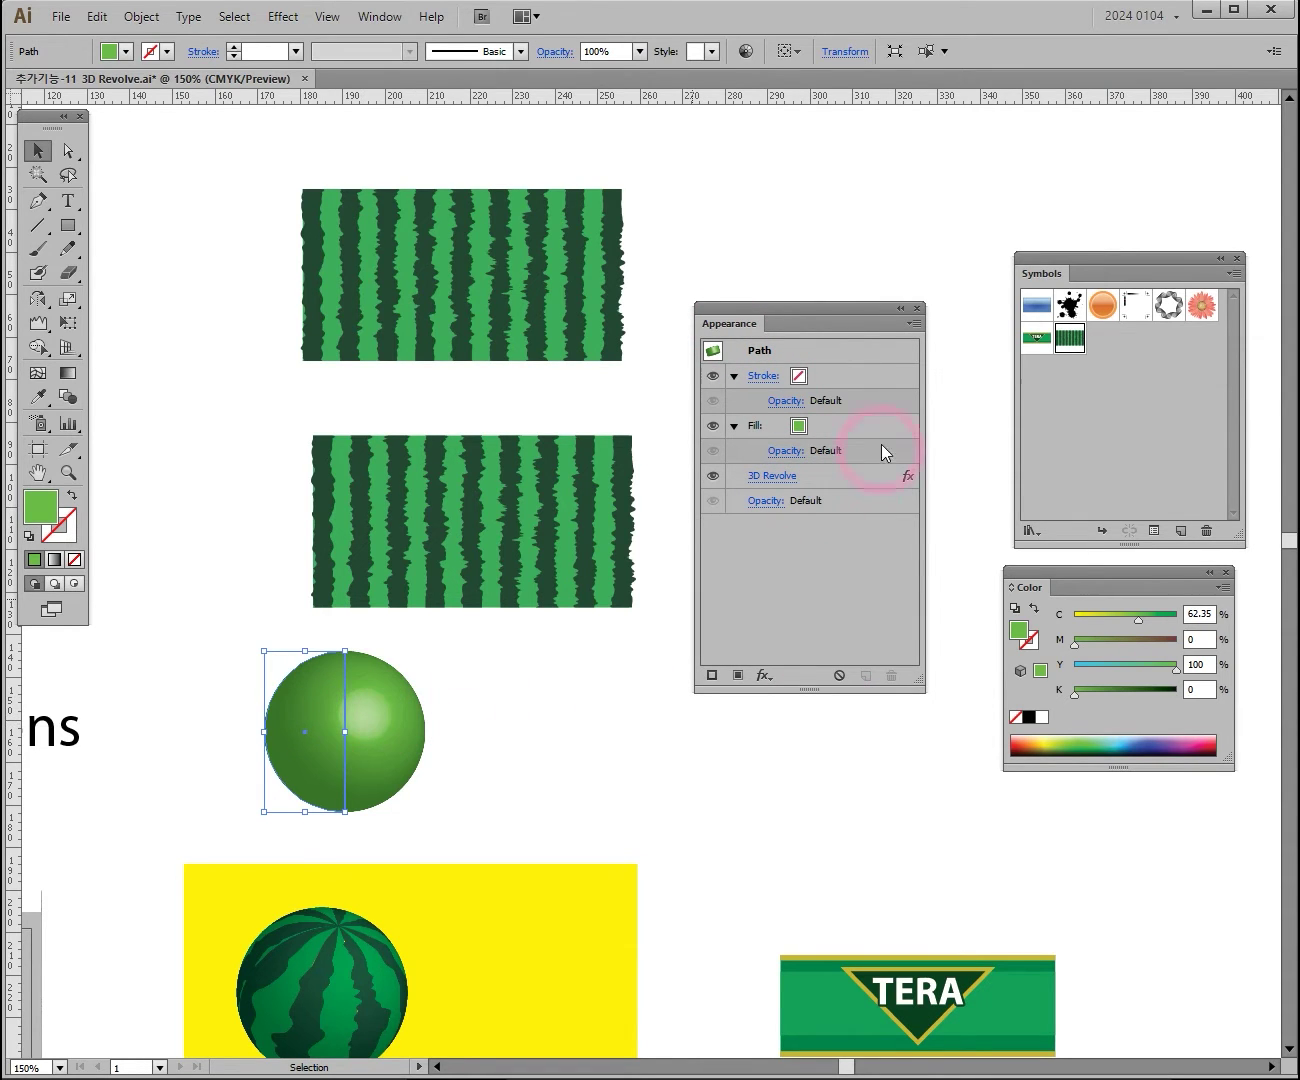
Reopen the sphere's 3D Revolve settings from its appearance attributes and turn on the preview
left_click(766, 483)
left_click(940, 251)
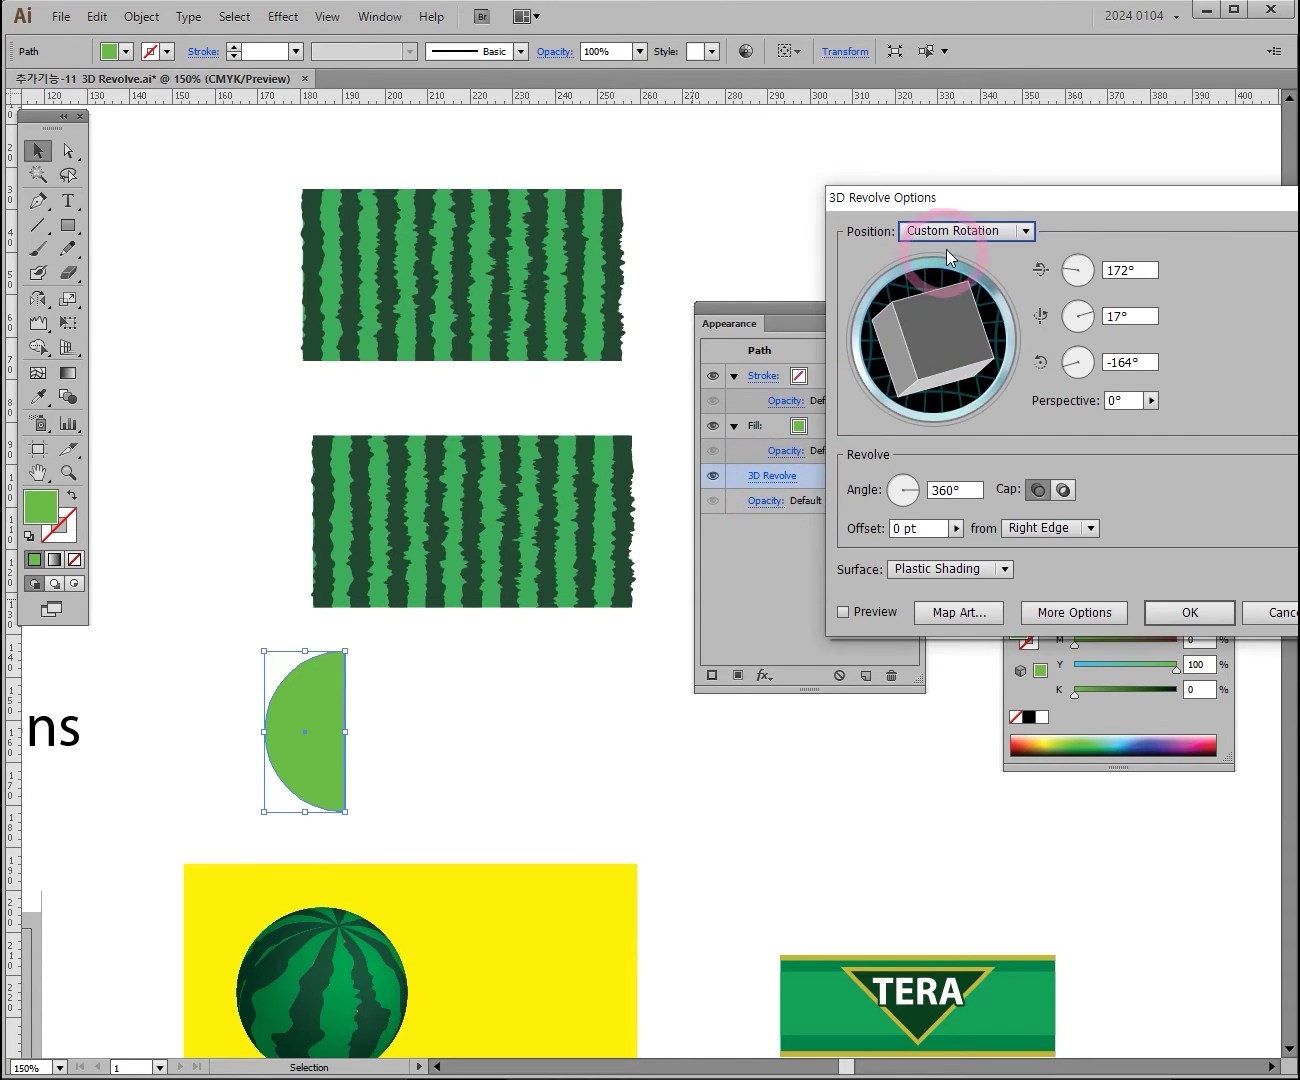
left_click_drag(977, 207, 341, 141)
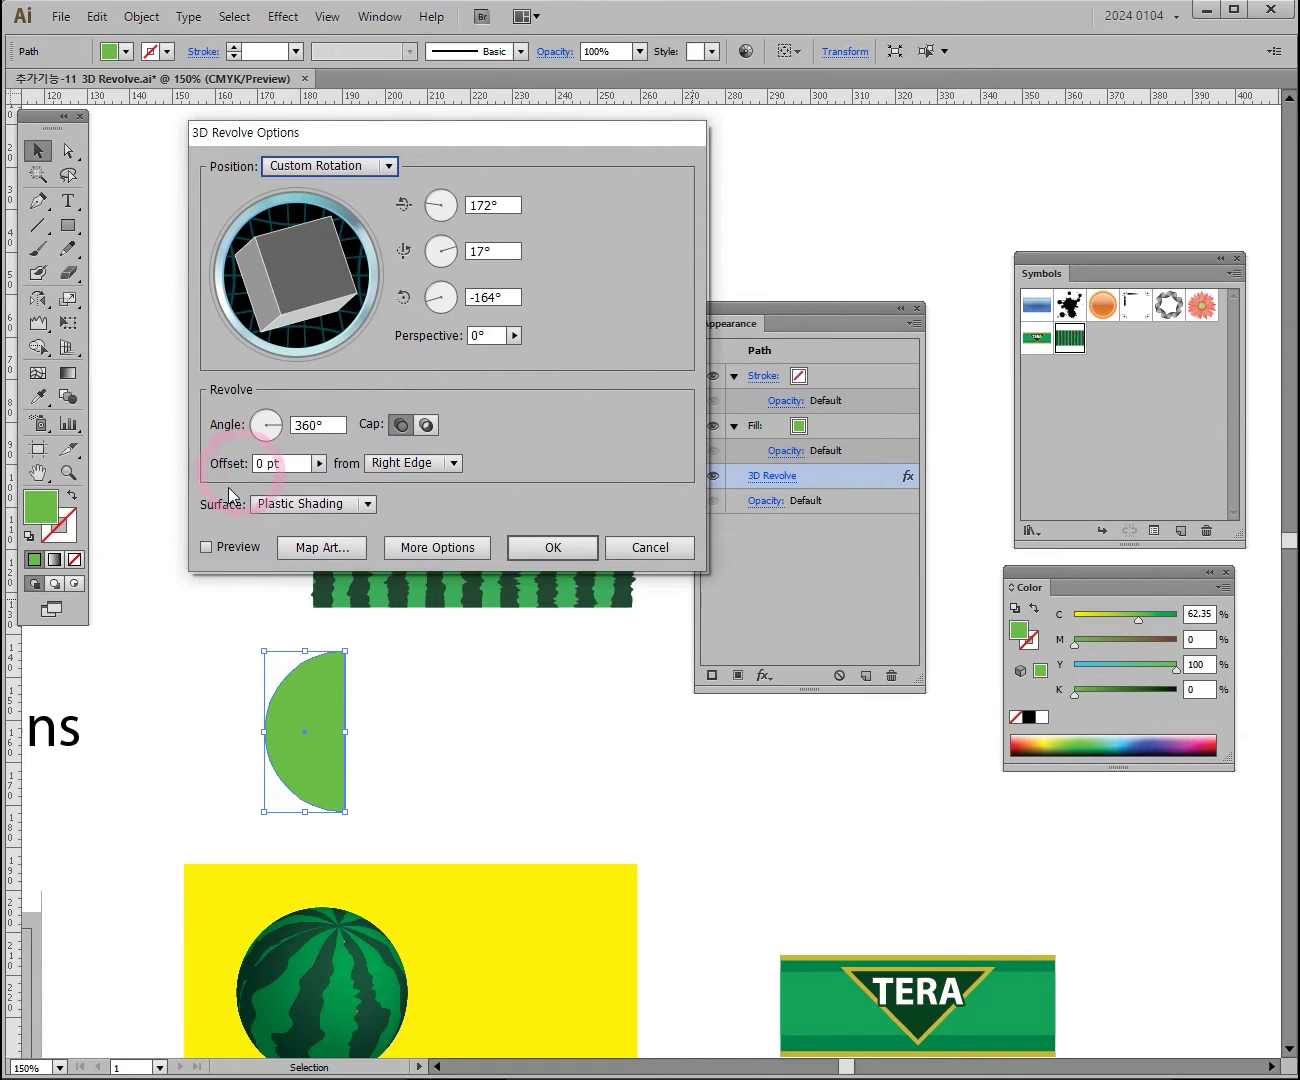
left_click(206, 548)
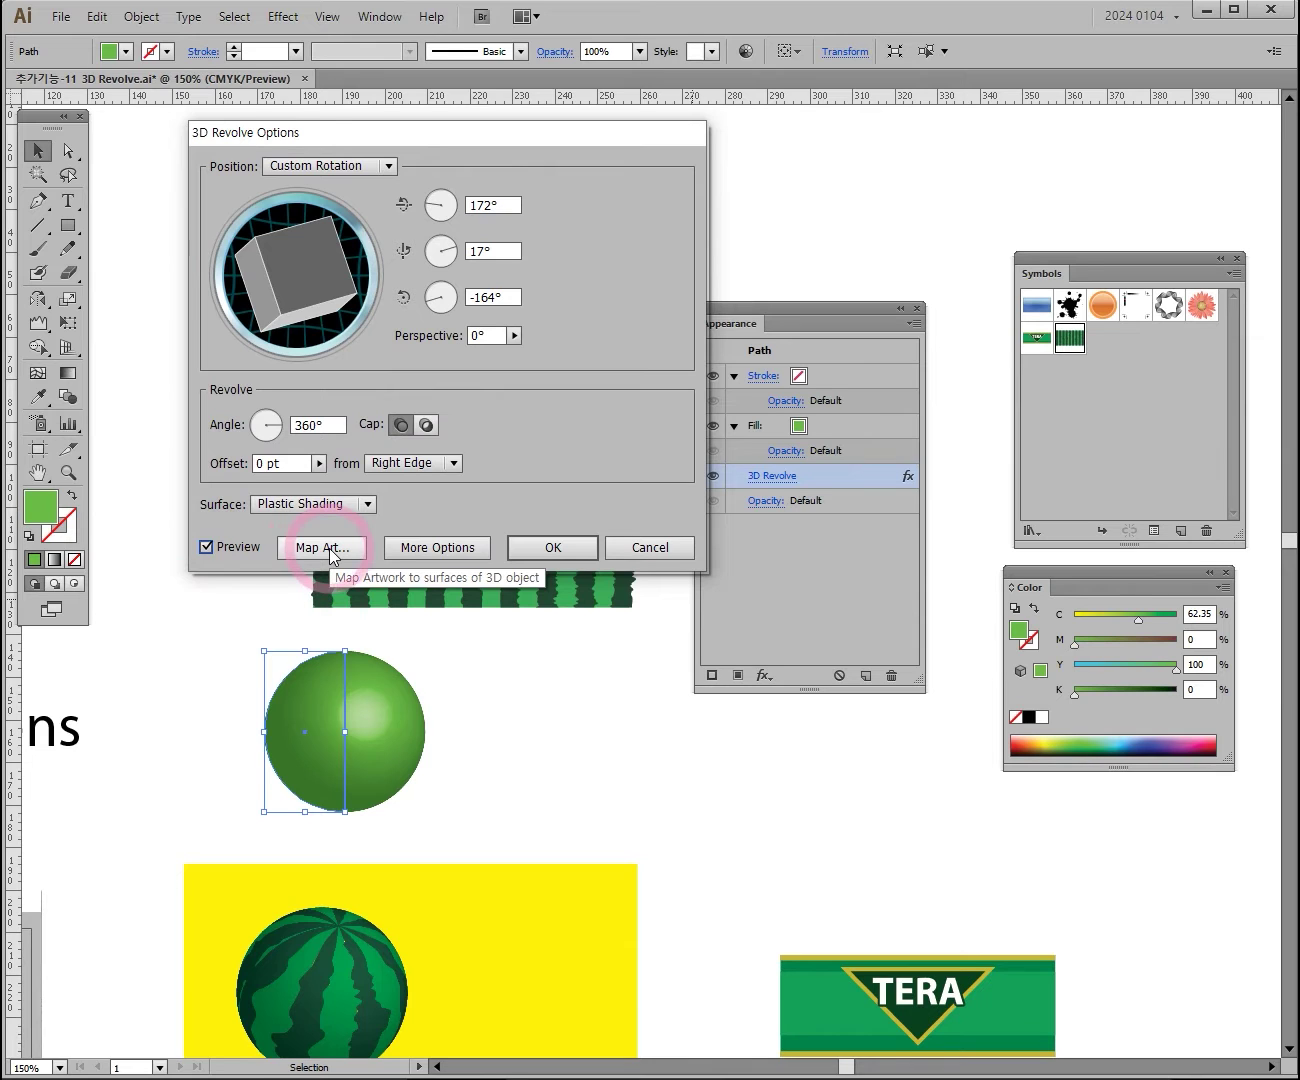
Open Map Art for the sphere and assign New Symbol 1 to its surface
left_click(329, 548)
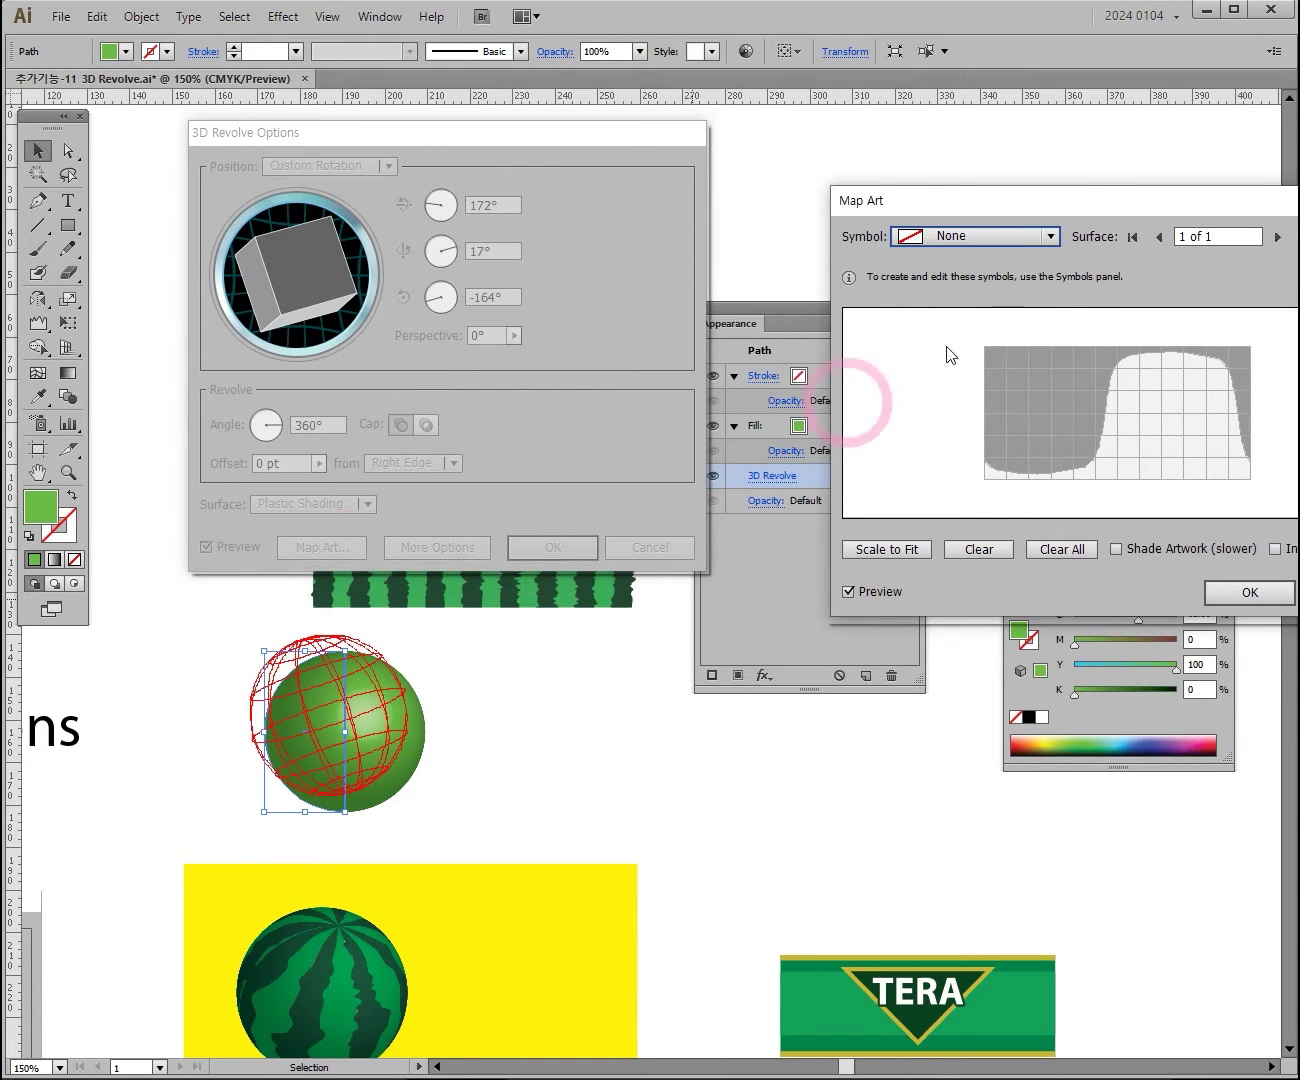
left_click_drag(1084, 211, 397, 162)
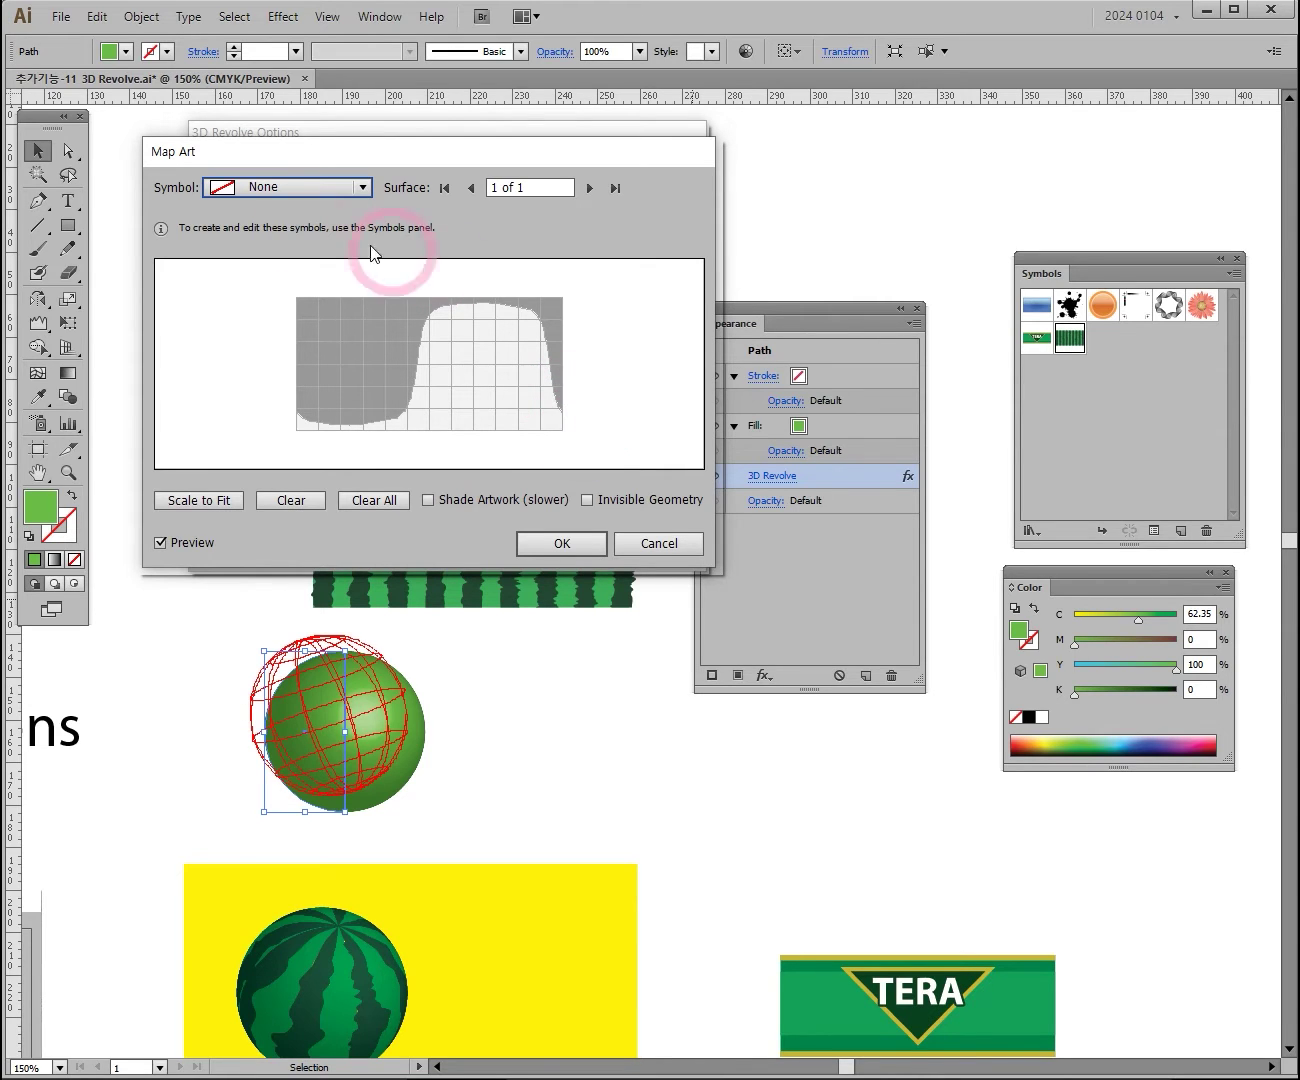
left_click(254, 190)
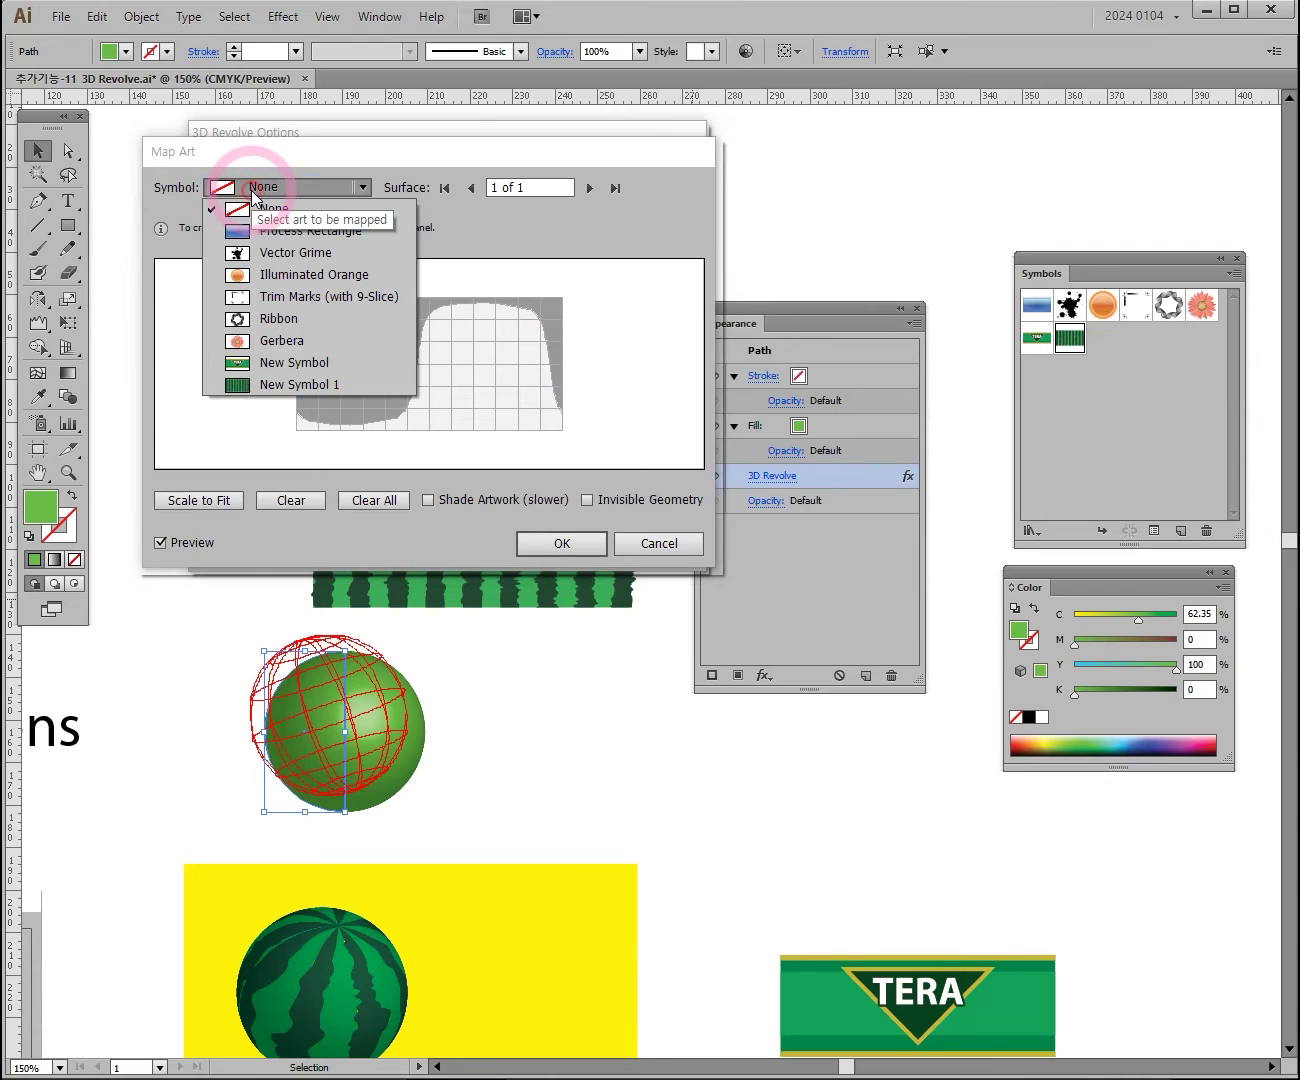
left_click(1214, 438)
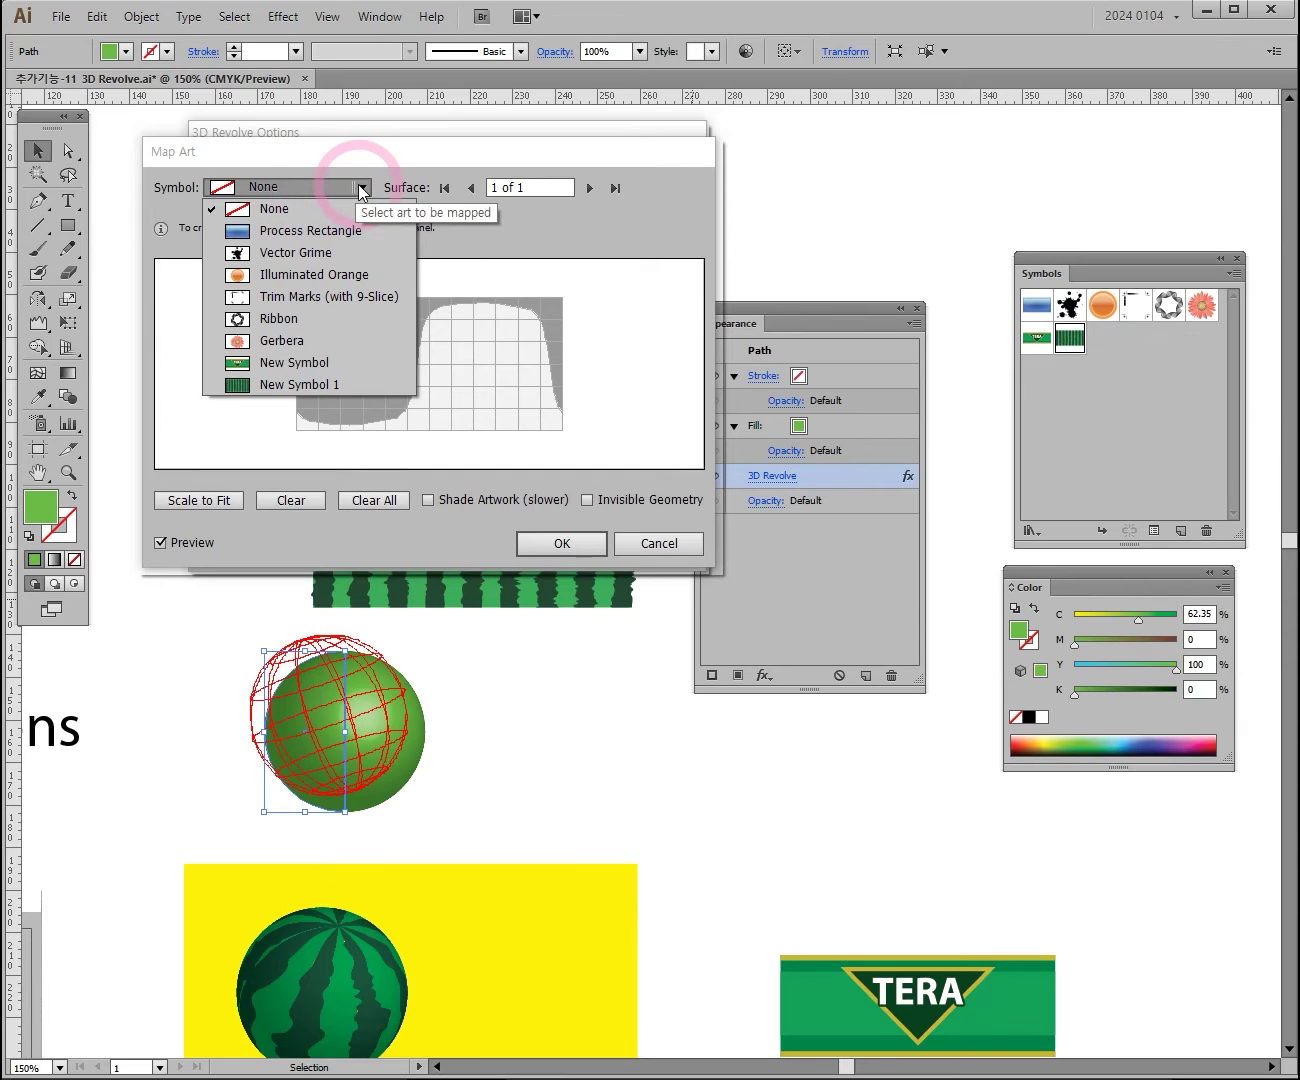
left_click(309, 386)
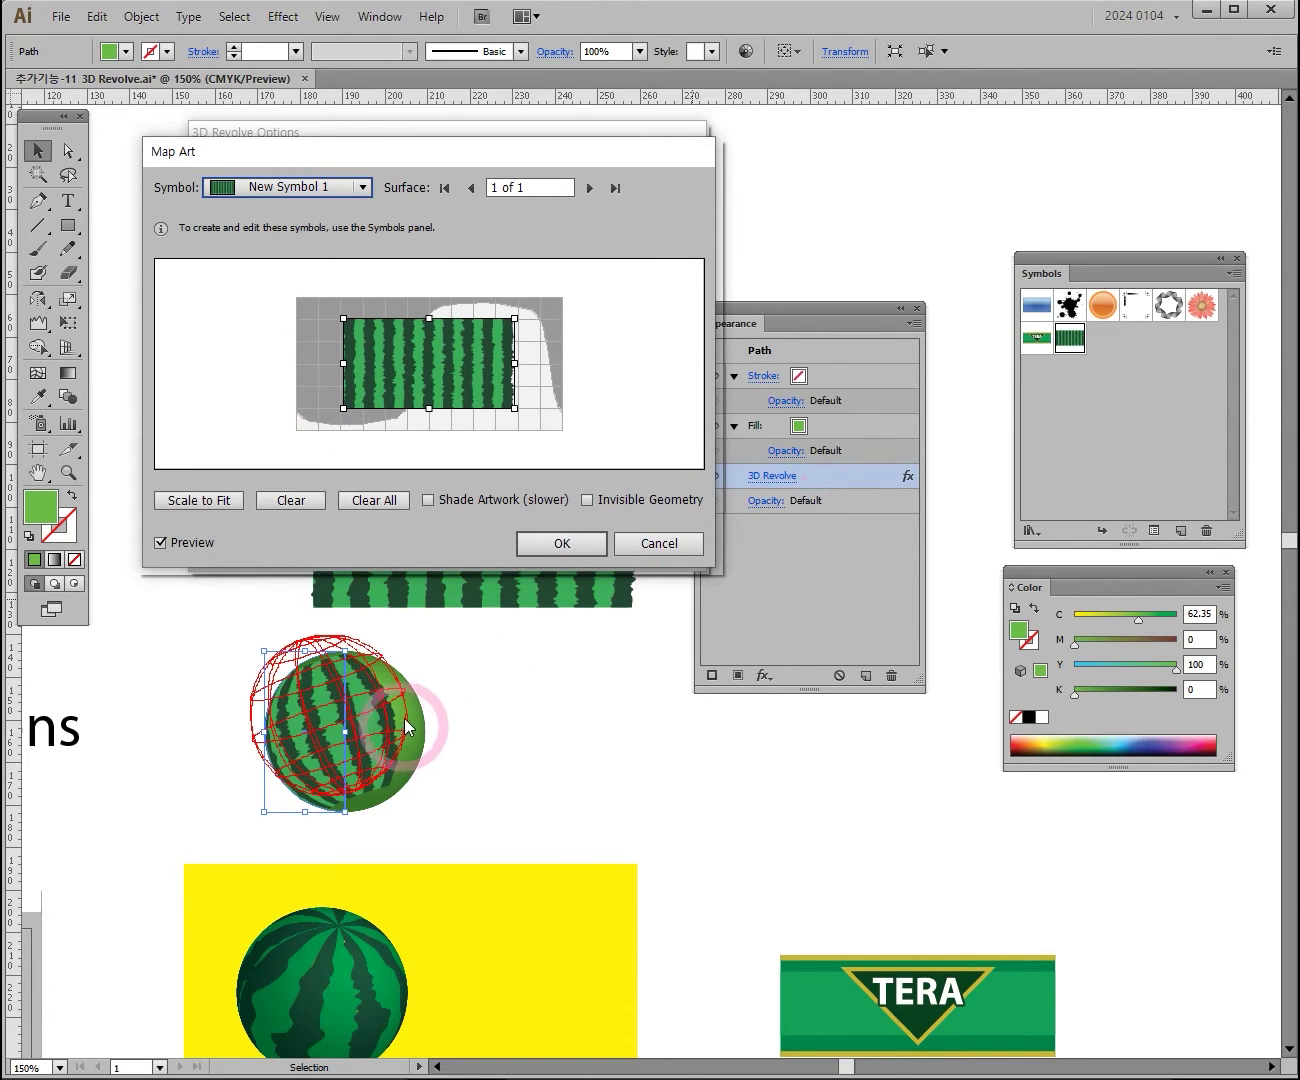
Clear the mapped artwork, reassign New Symbol 1 and scale it to fit the sphere's surface
left_click(225, 508)
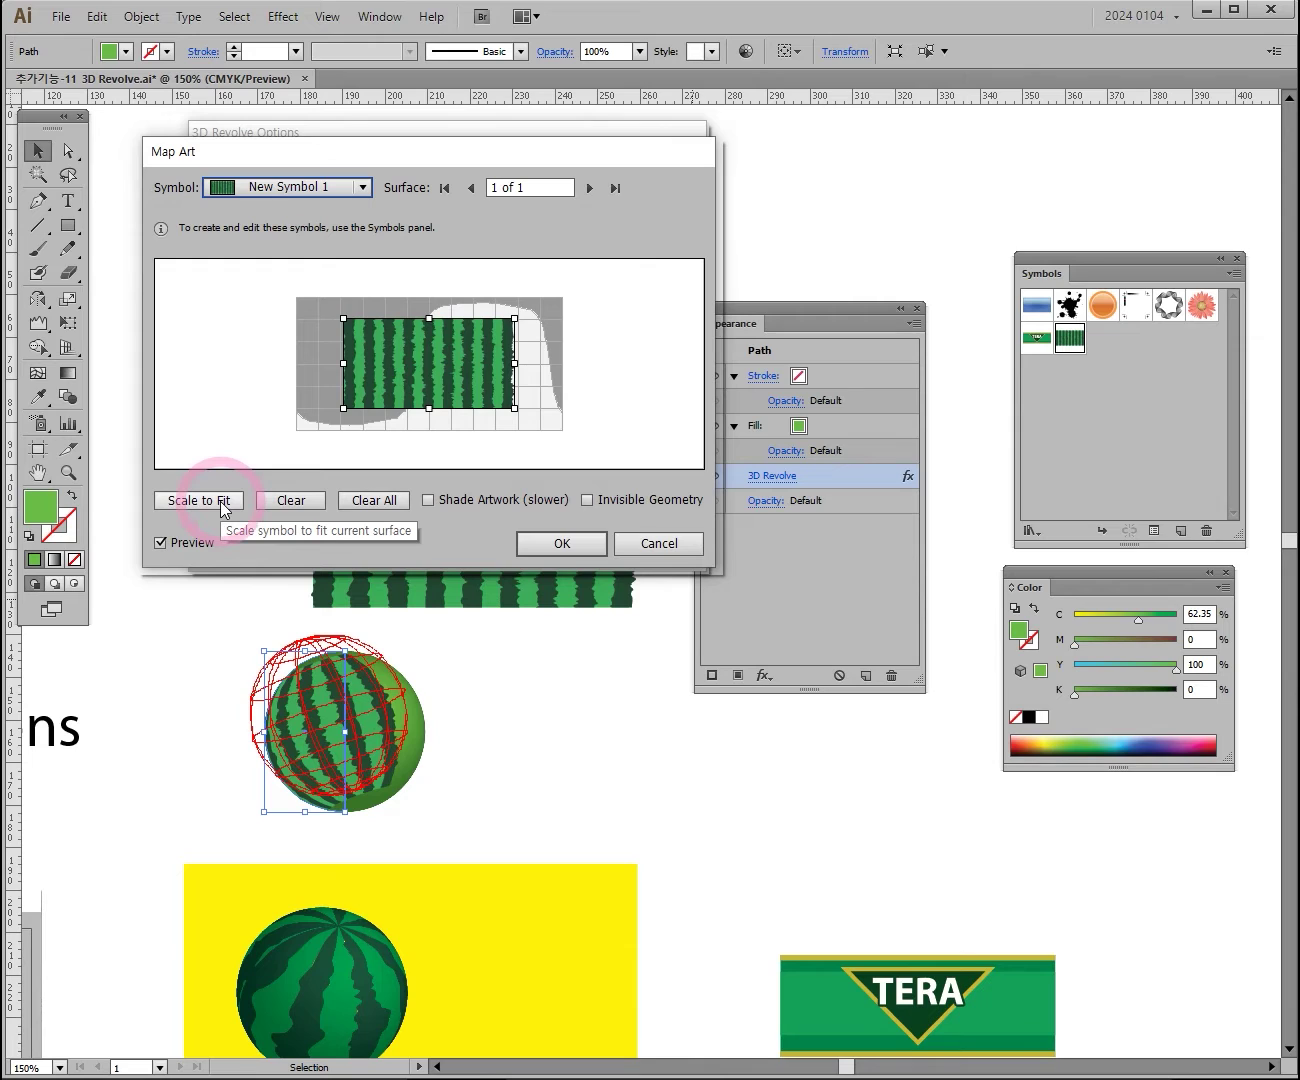
left_click(298, 505)
left_click(432, 363)
left_click(320, 187)
left_click(267, 392)
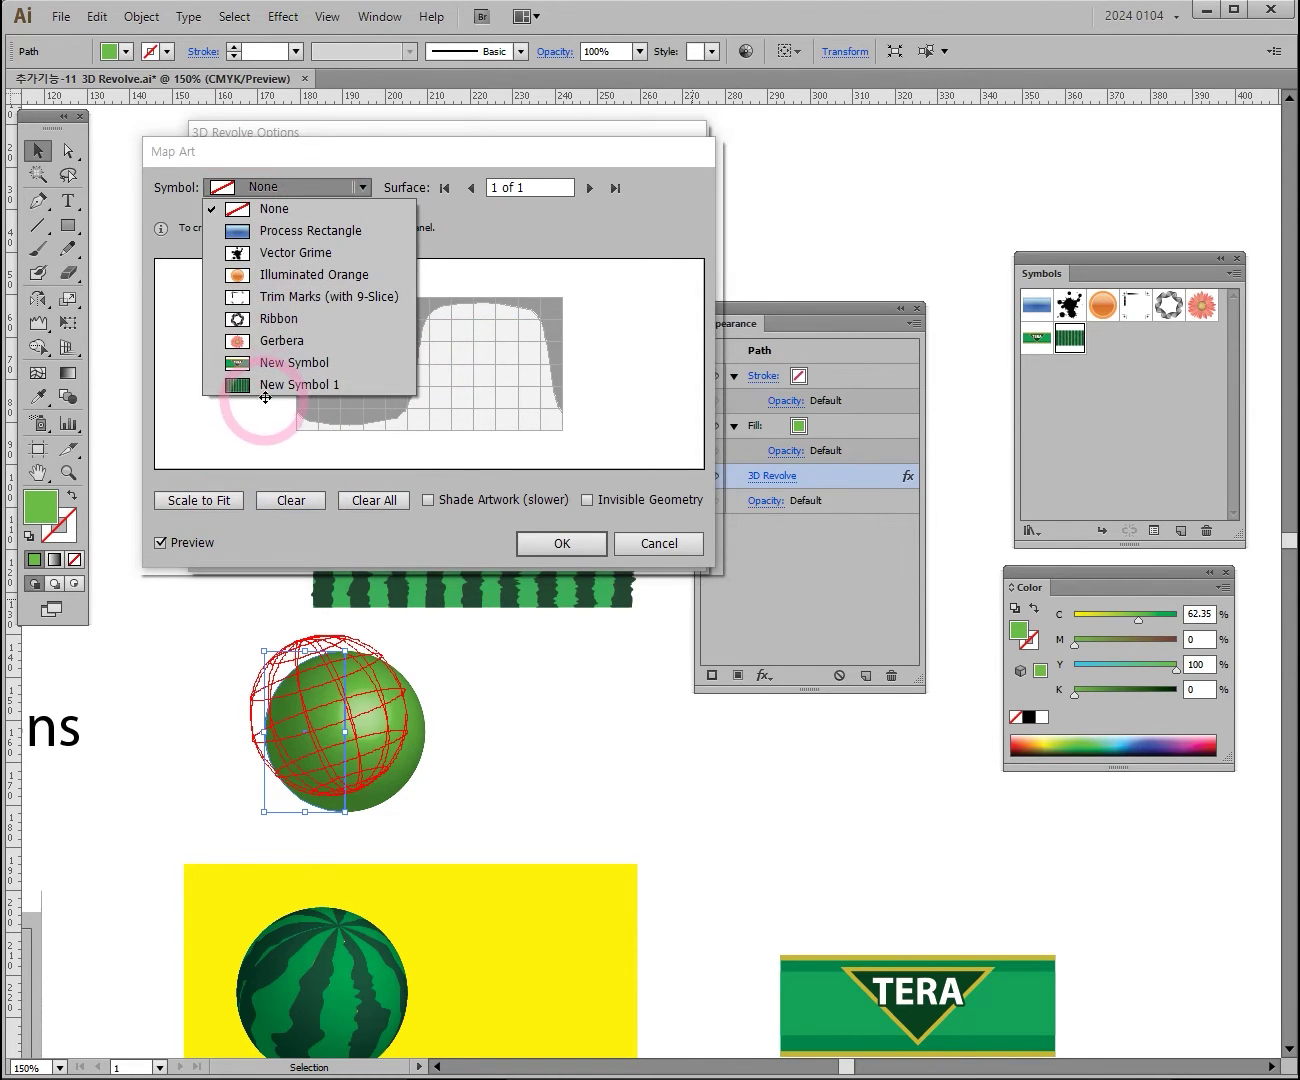
left_click(223, 502)
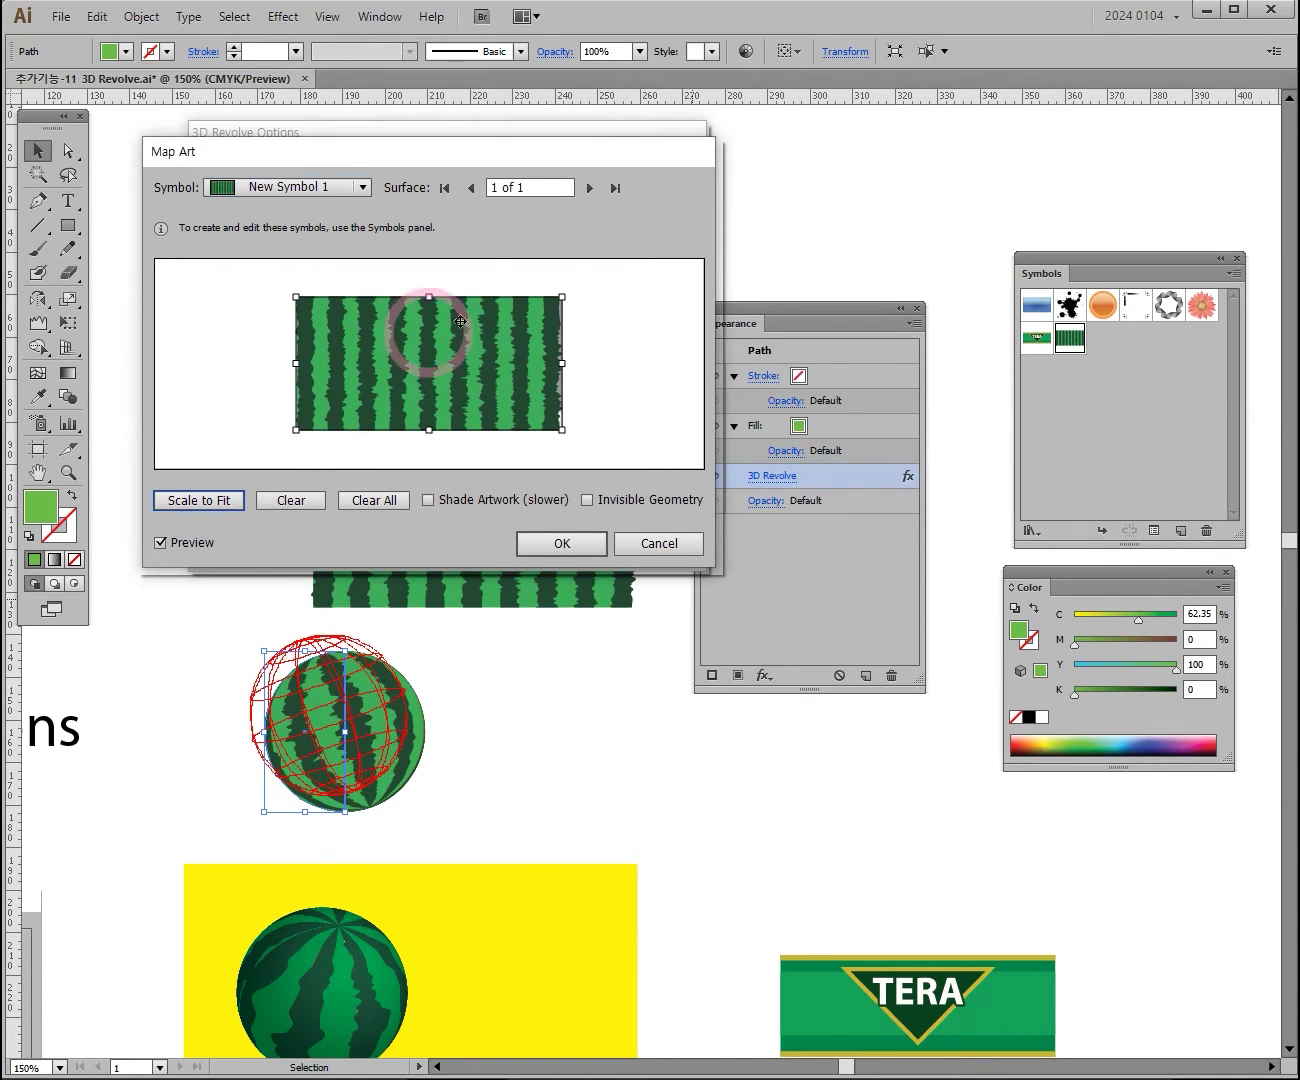
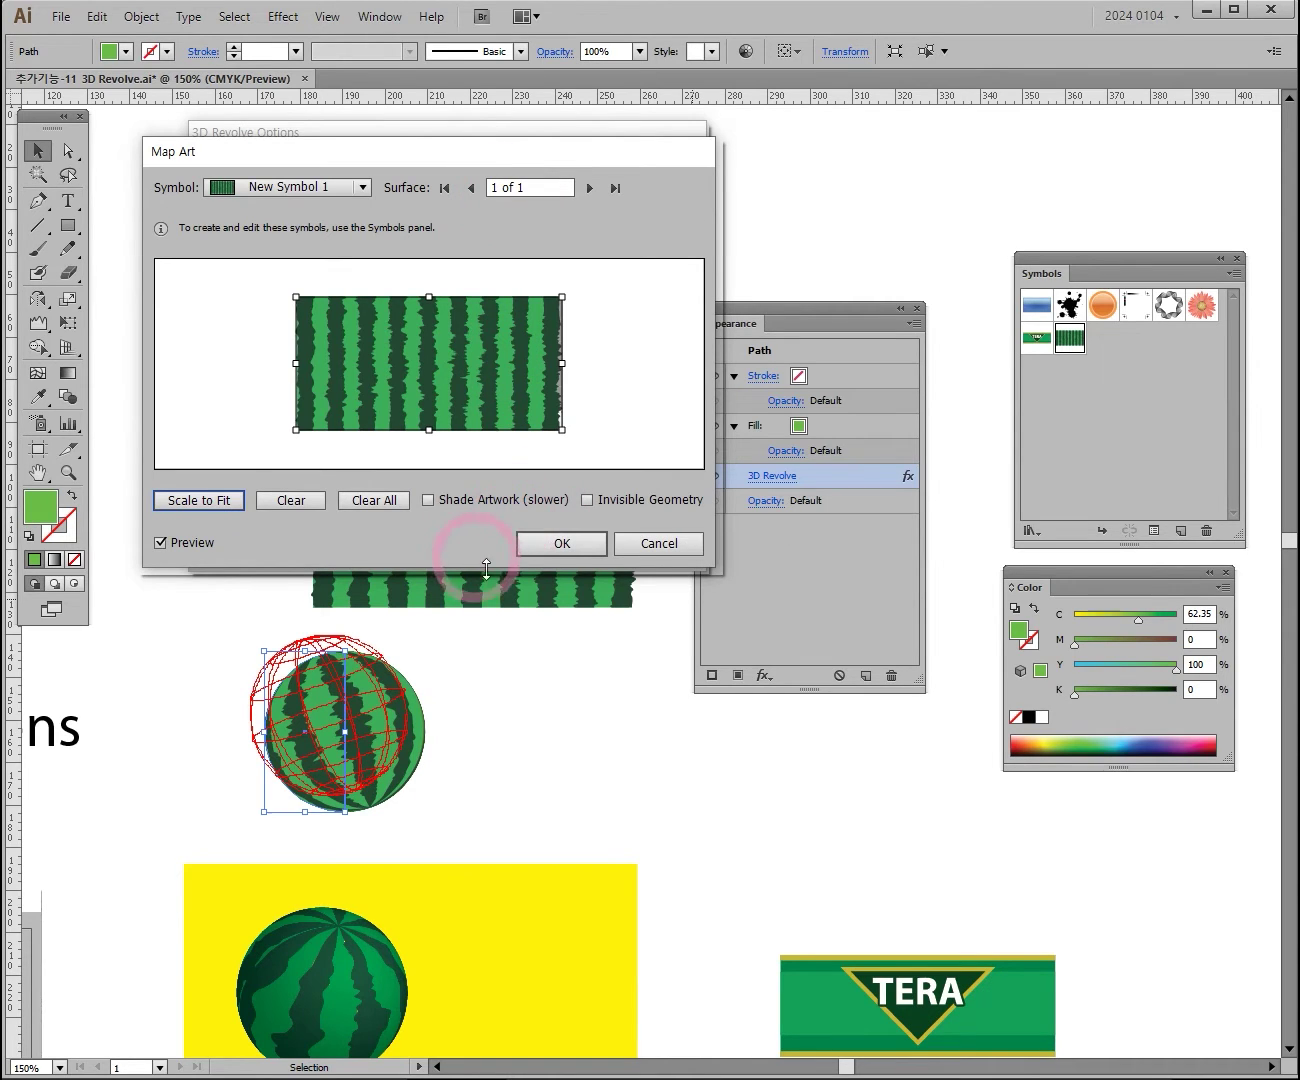
Toggle Shade Artwork on and off to compare the watermelon's shading, leaving it off
left_click(427, 499)
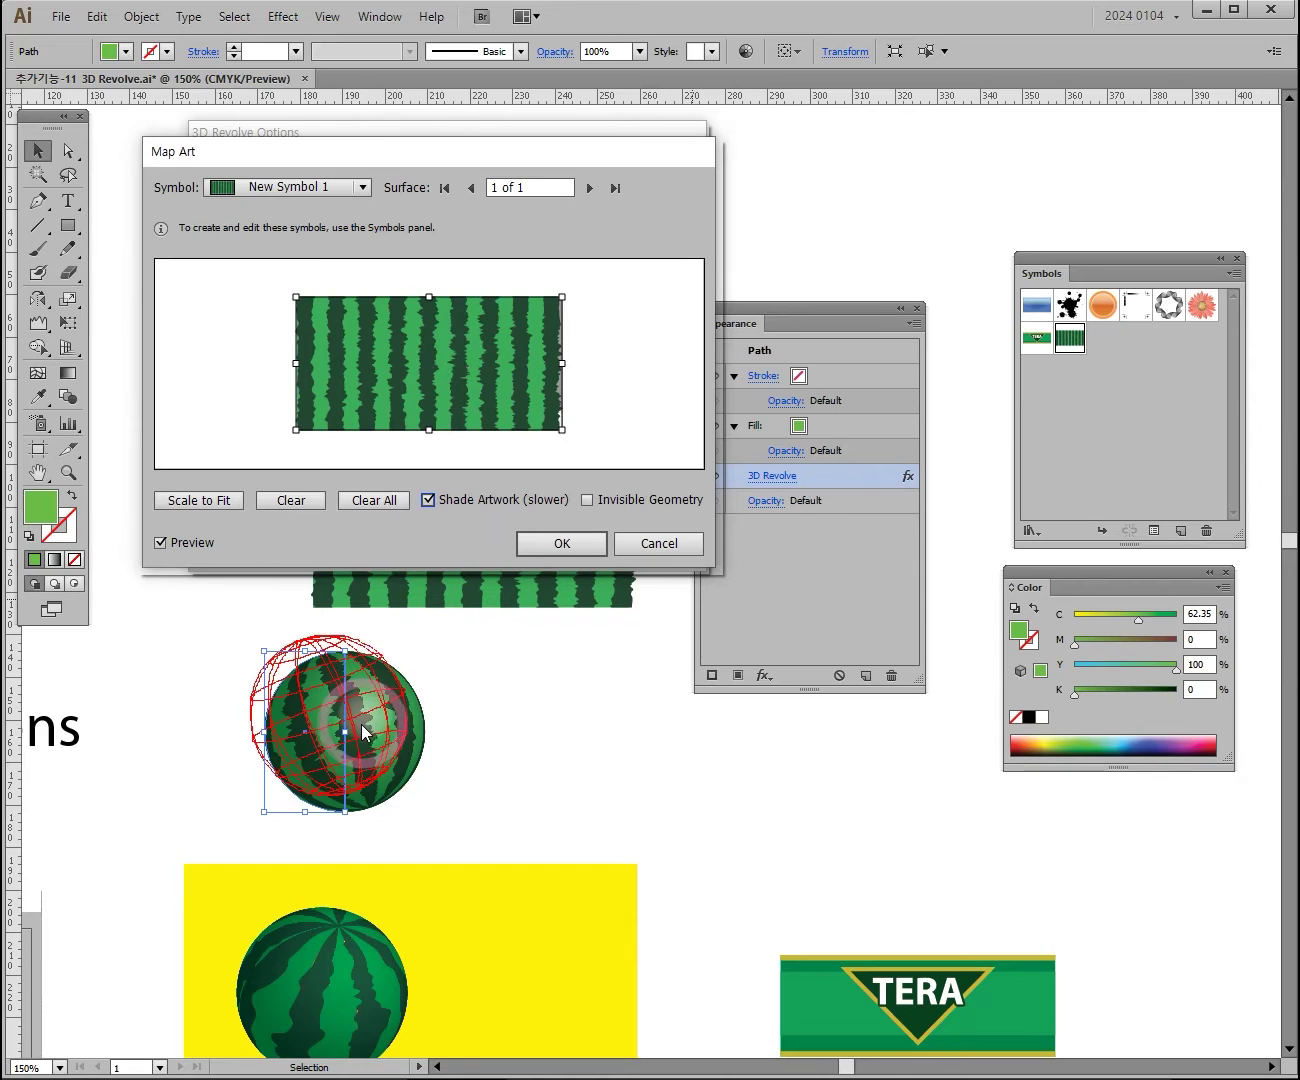
left_click(428, 500)
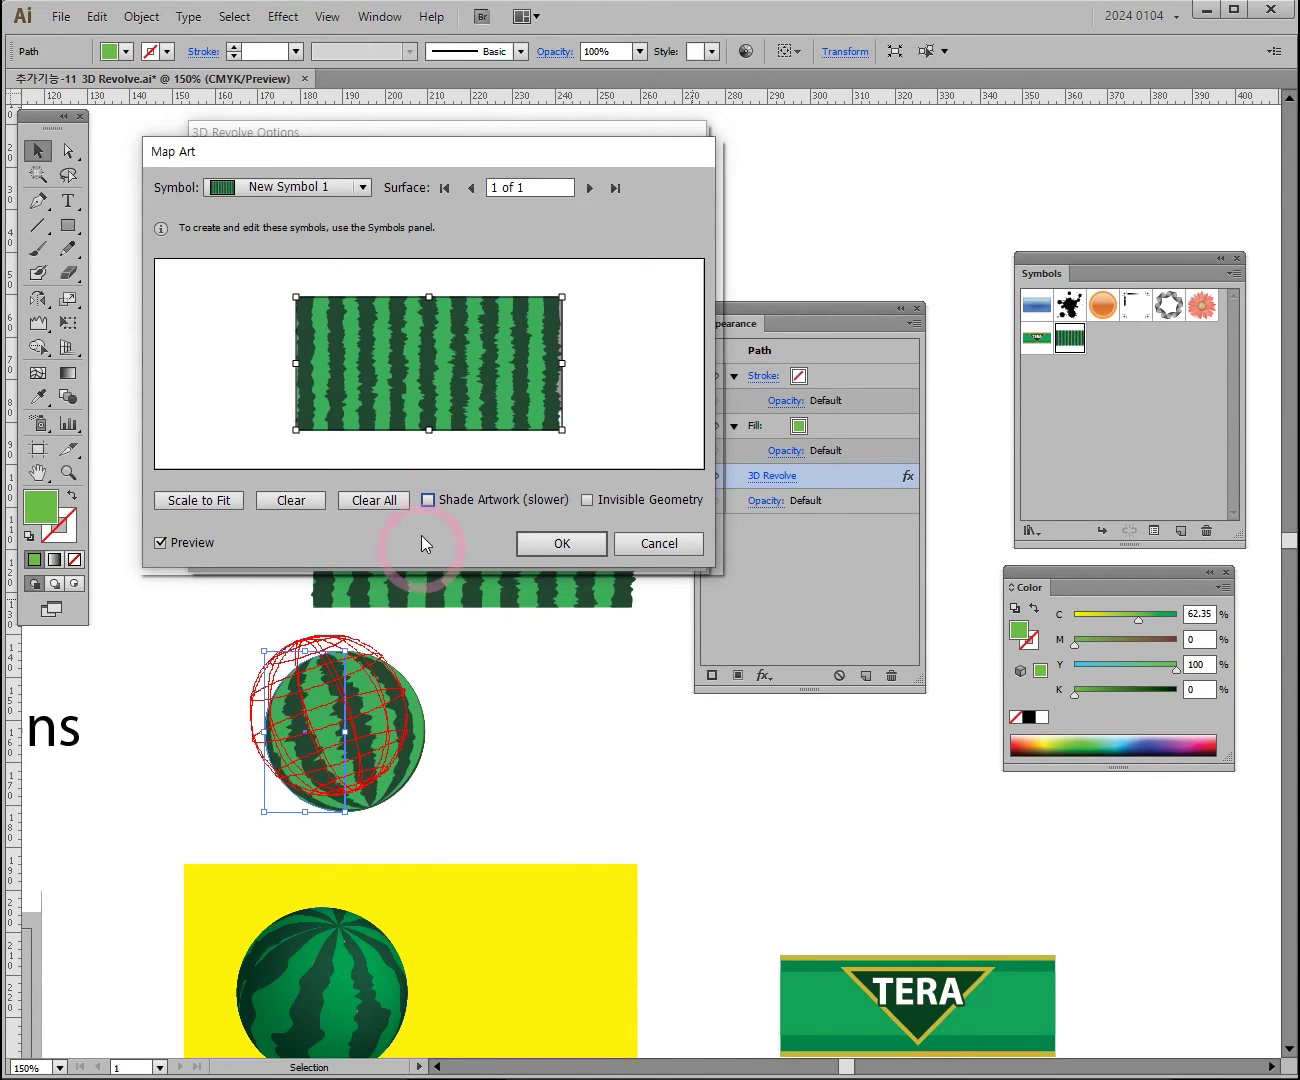
left_click(428, 500)
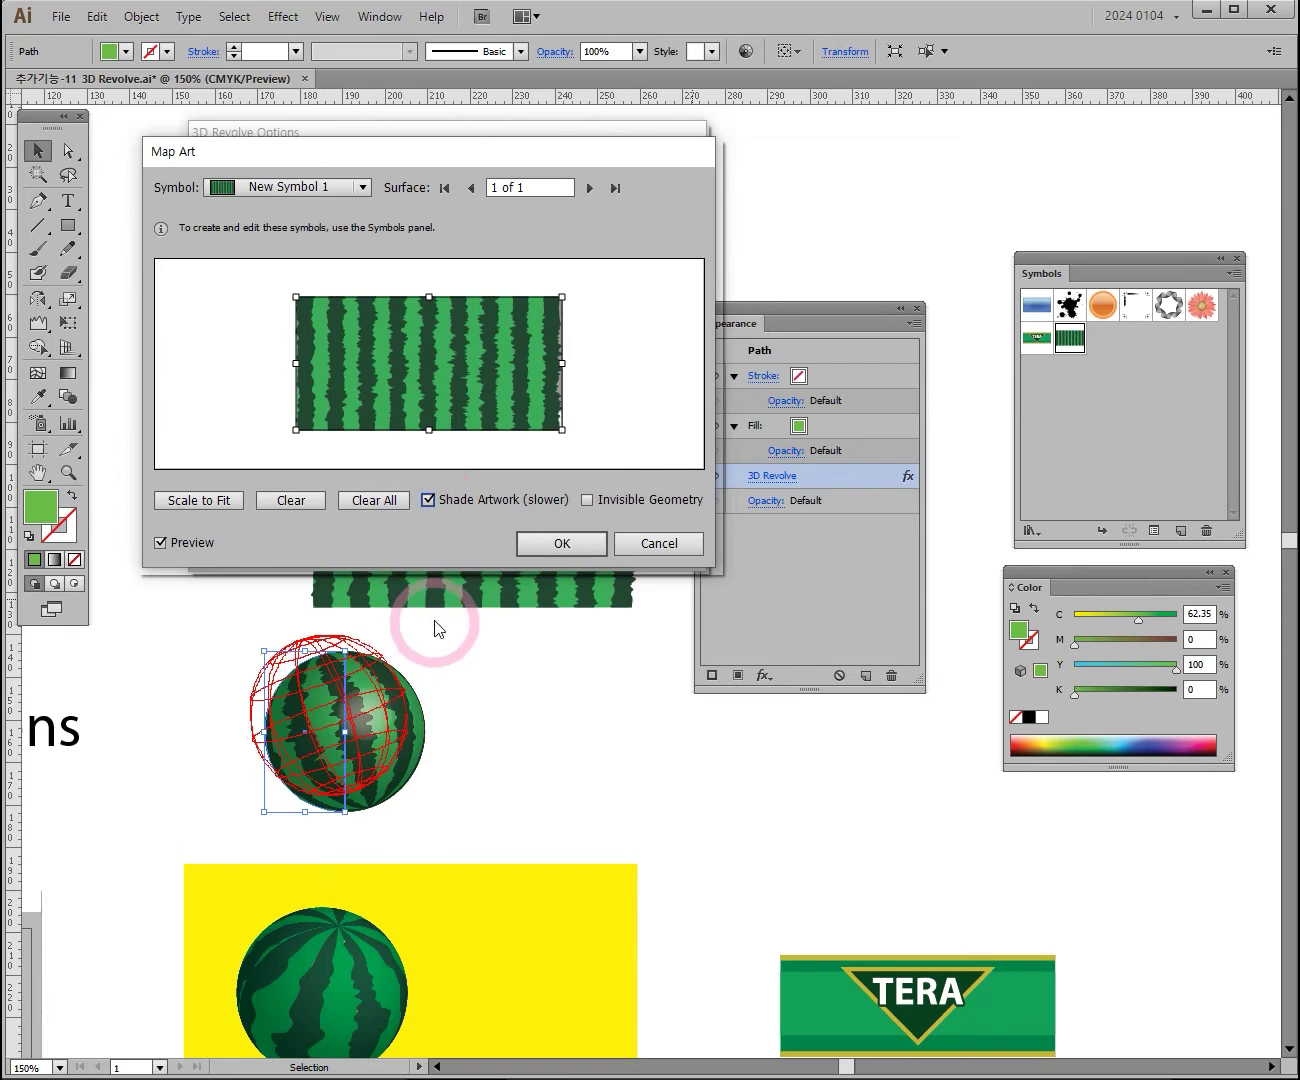
left_click(429, 499)
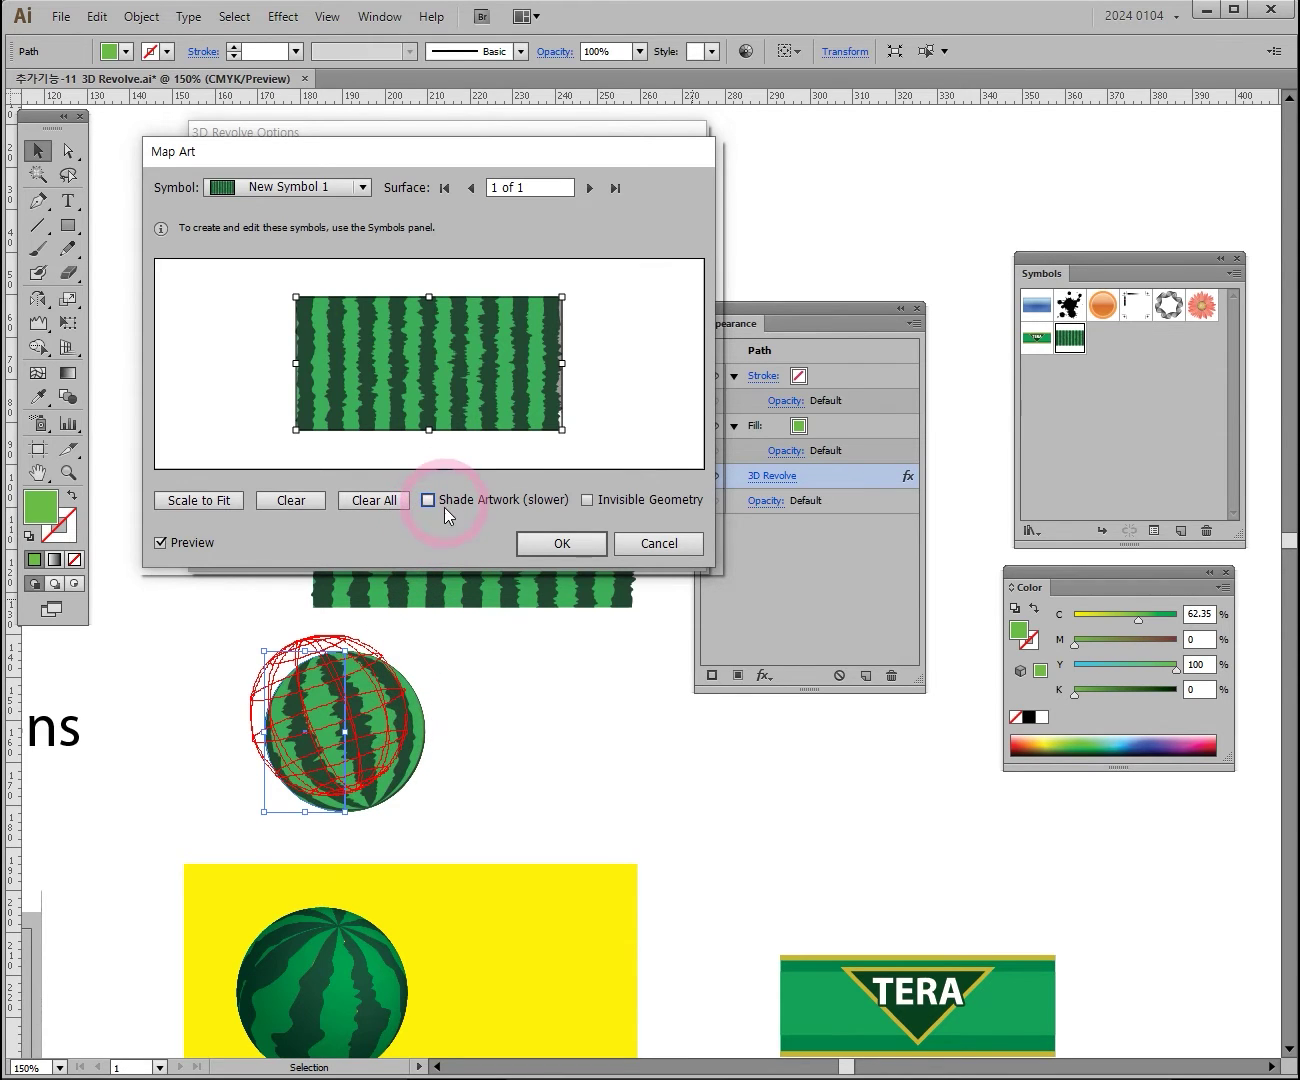
left_click(431, 496)
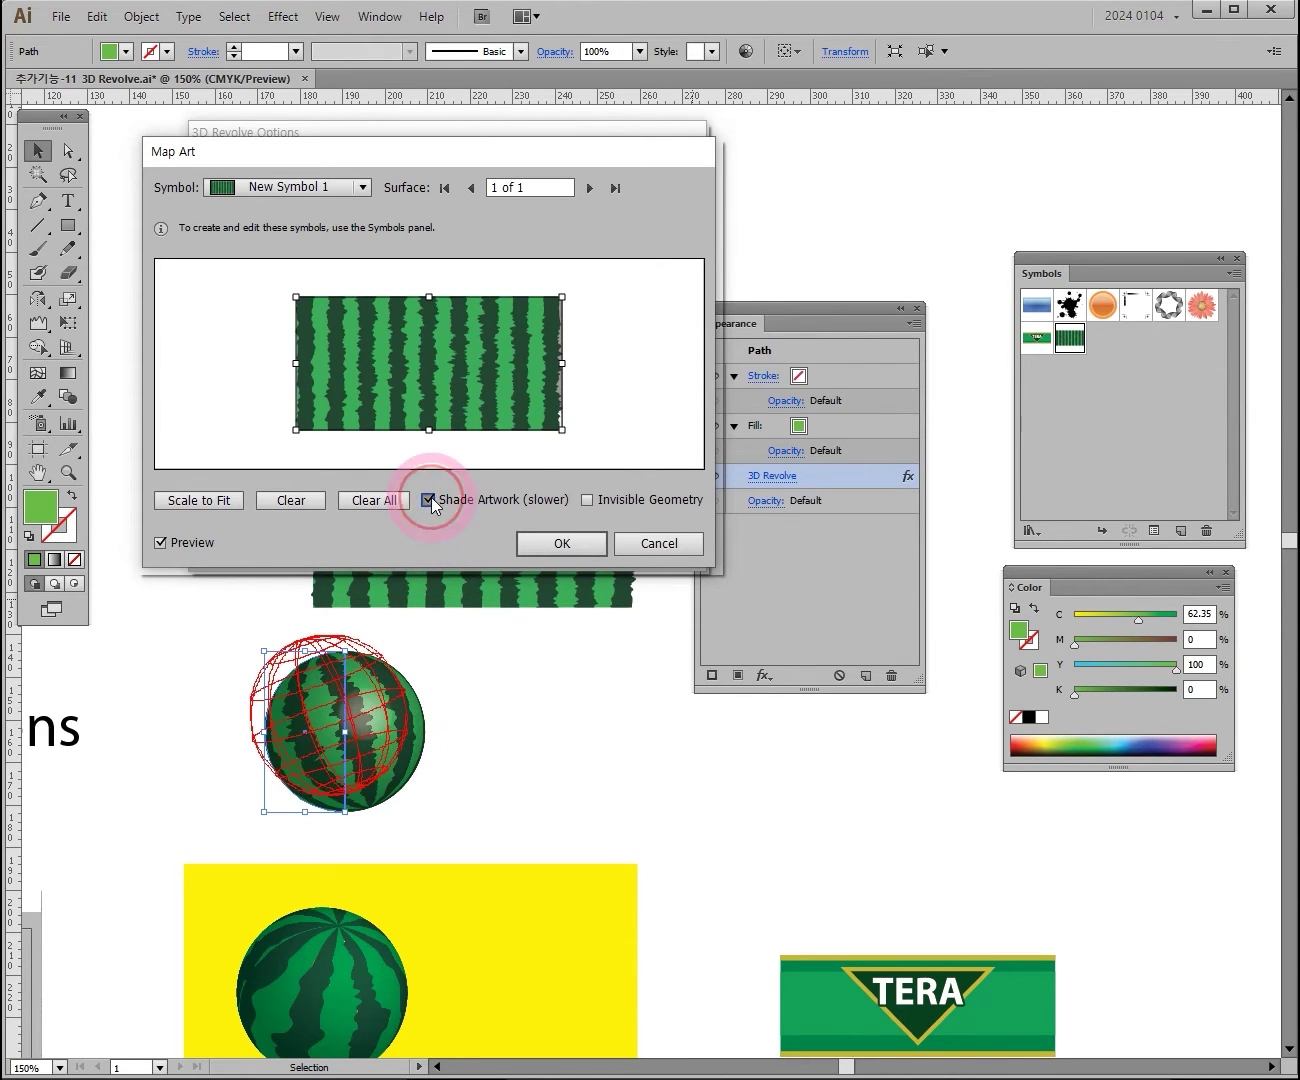
left_click(431, 496)
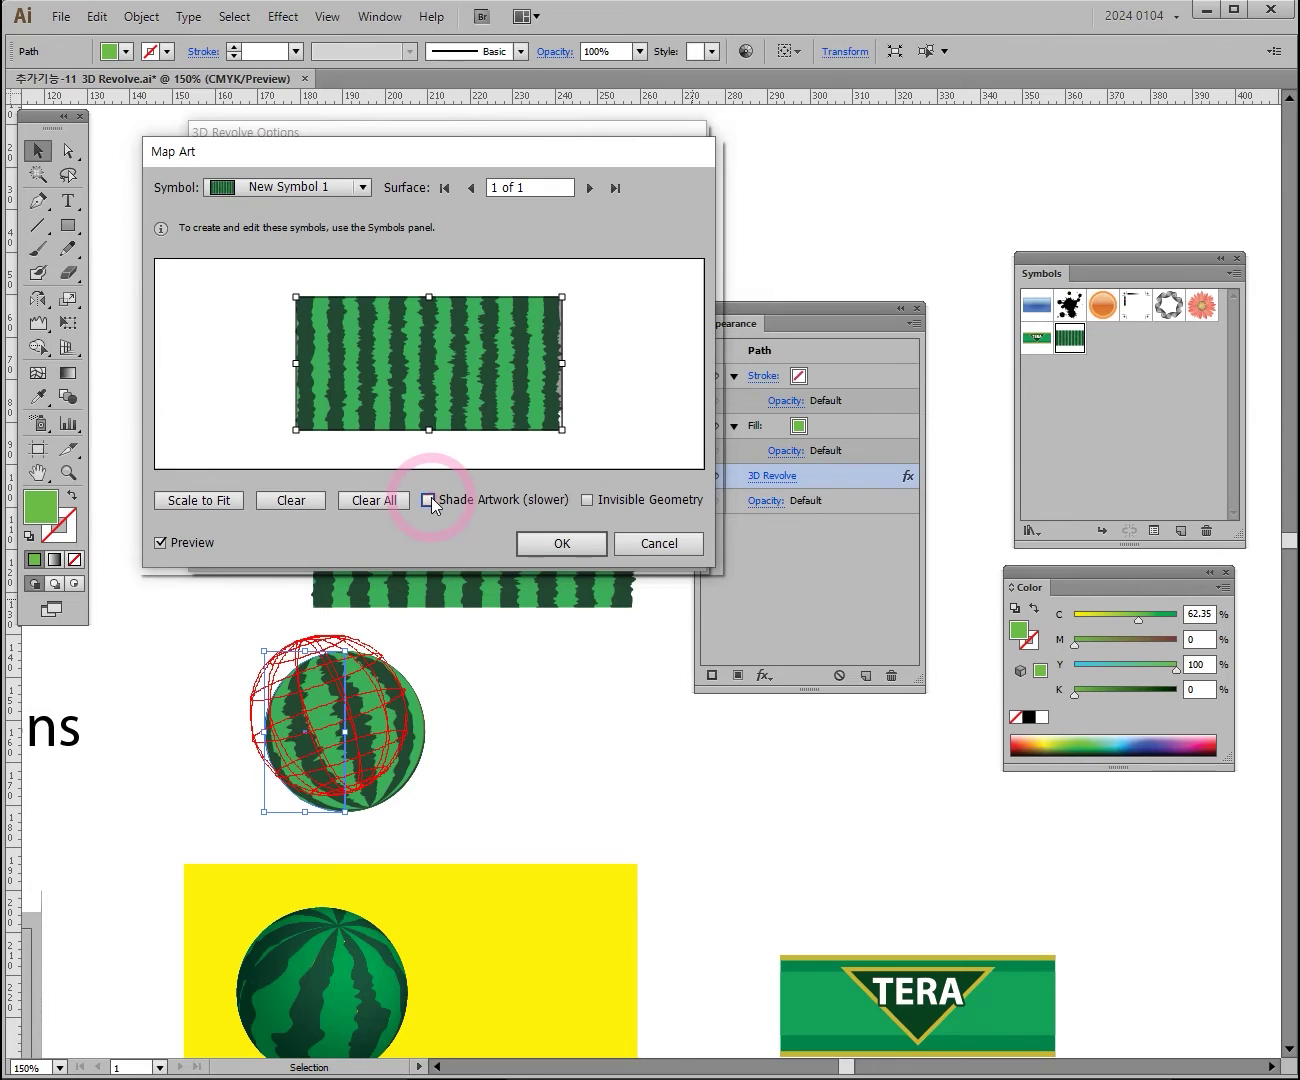
Try Invisible Geometry on the mapped sphere and turn it back off
left_click(587, 500)
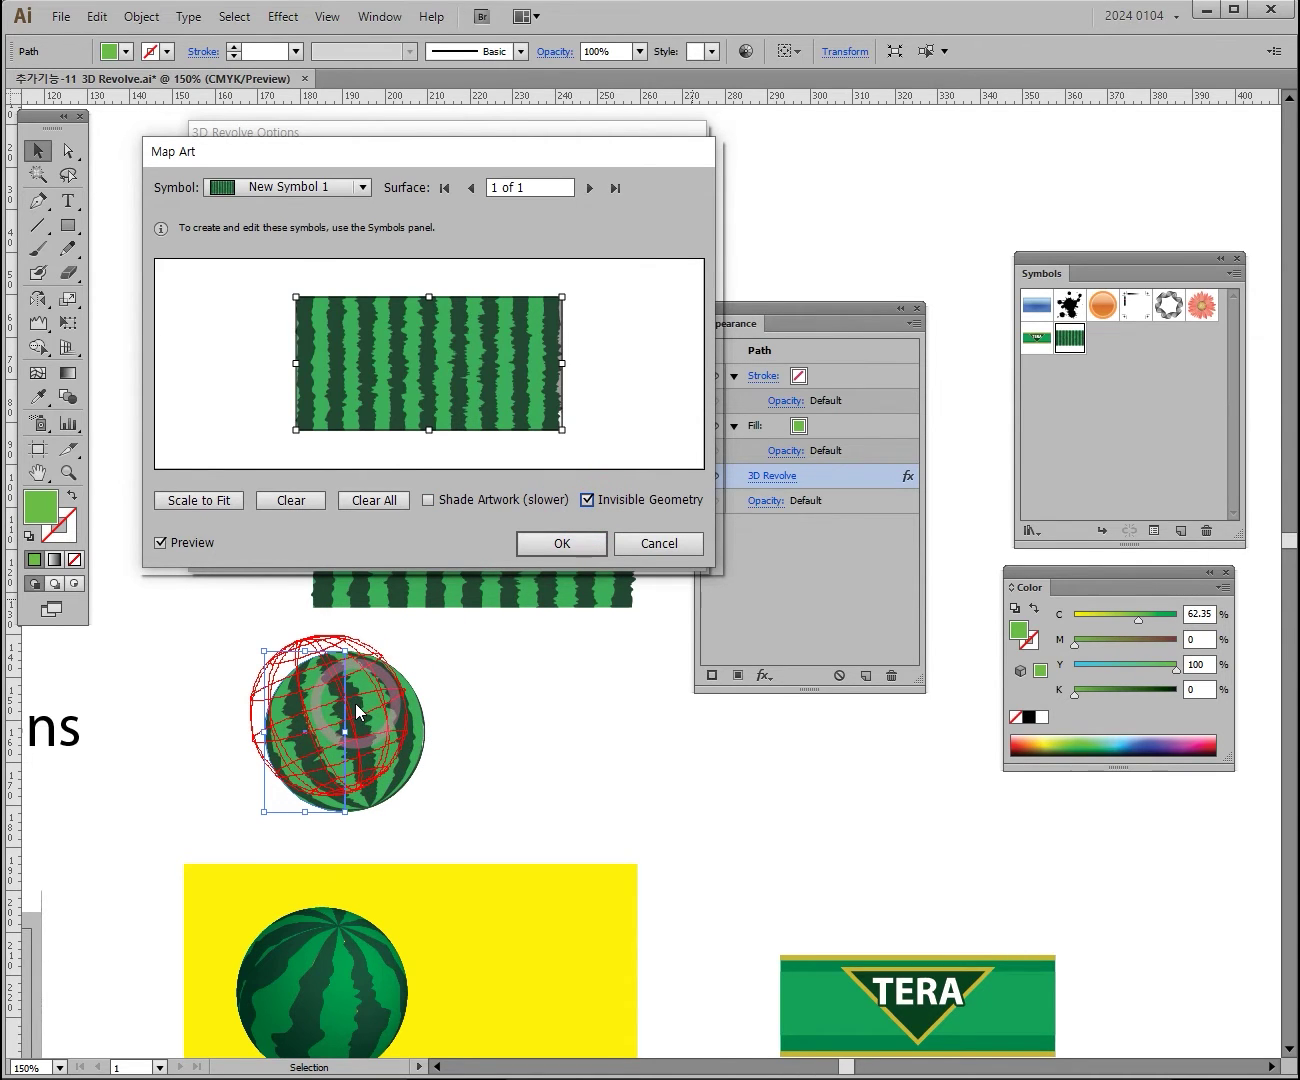
left_click(588, 499)
left_click(588, 499)
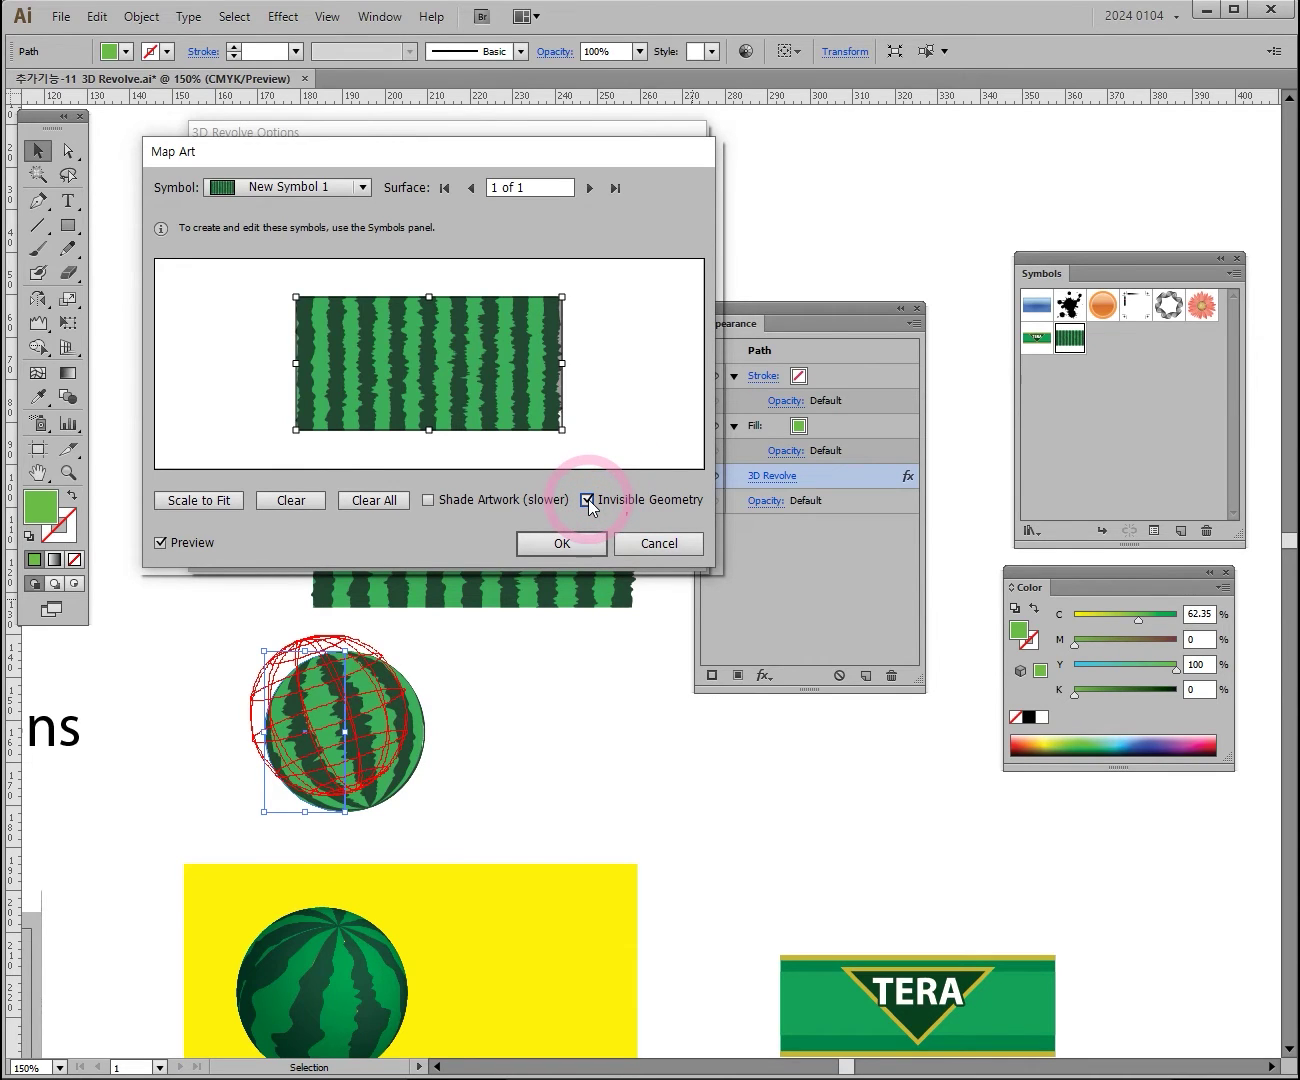
left_click(590, 500)
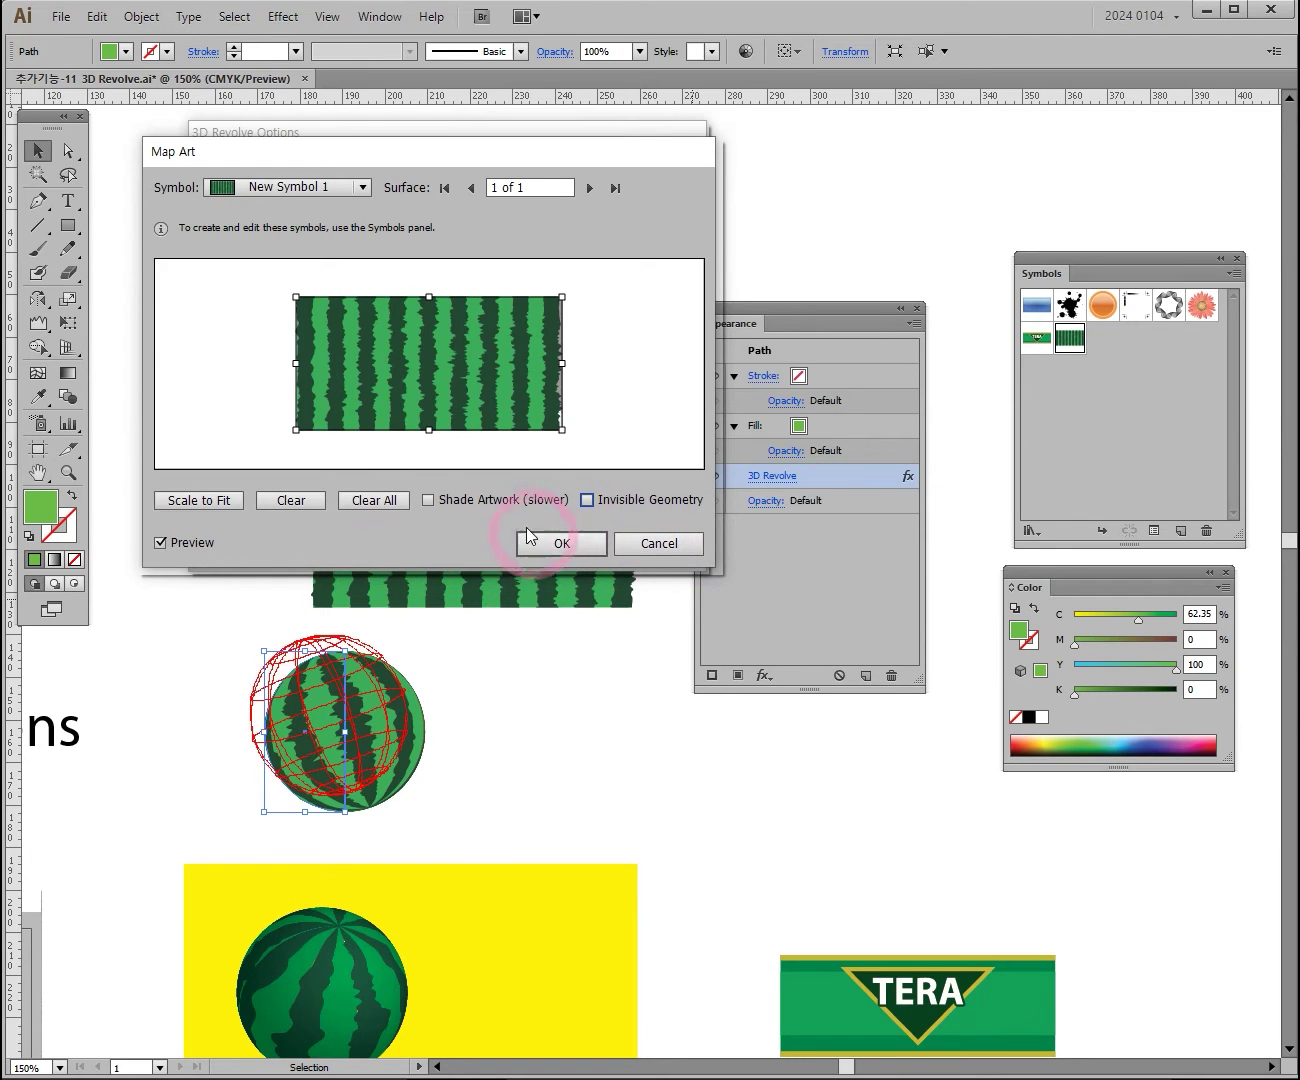
Enable Shade Artwork and Invisible Geometry for the mapped stripes, and apply the mapping and 3D Revolve settings
left_click(429, 501)
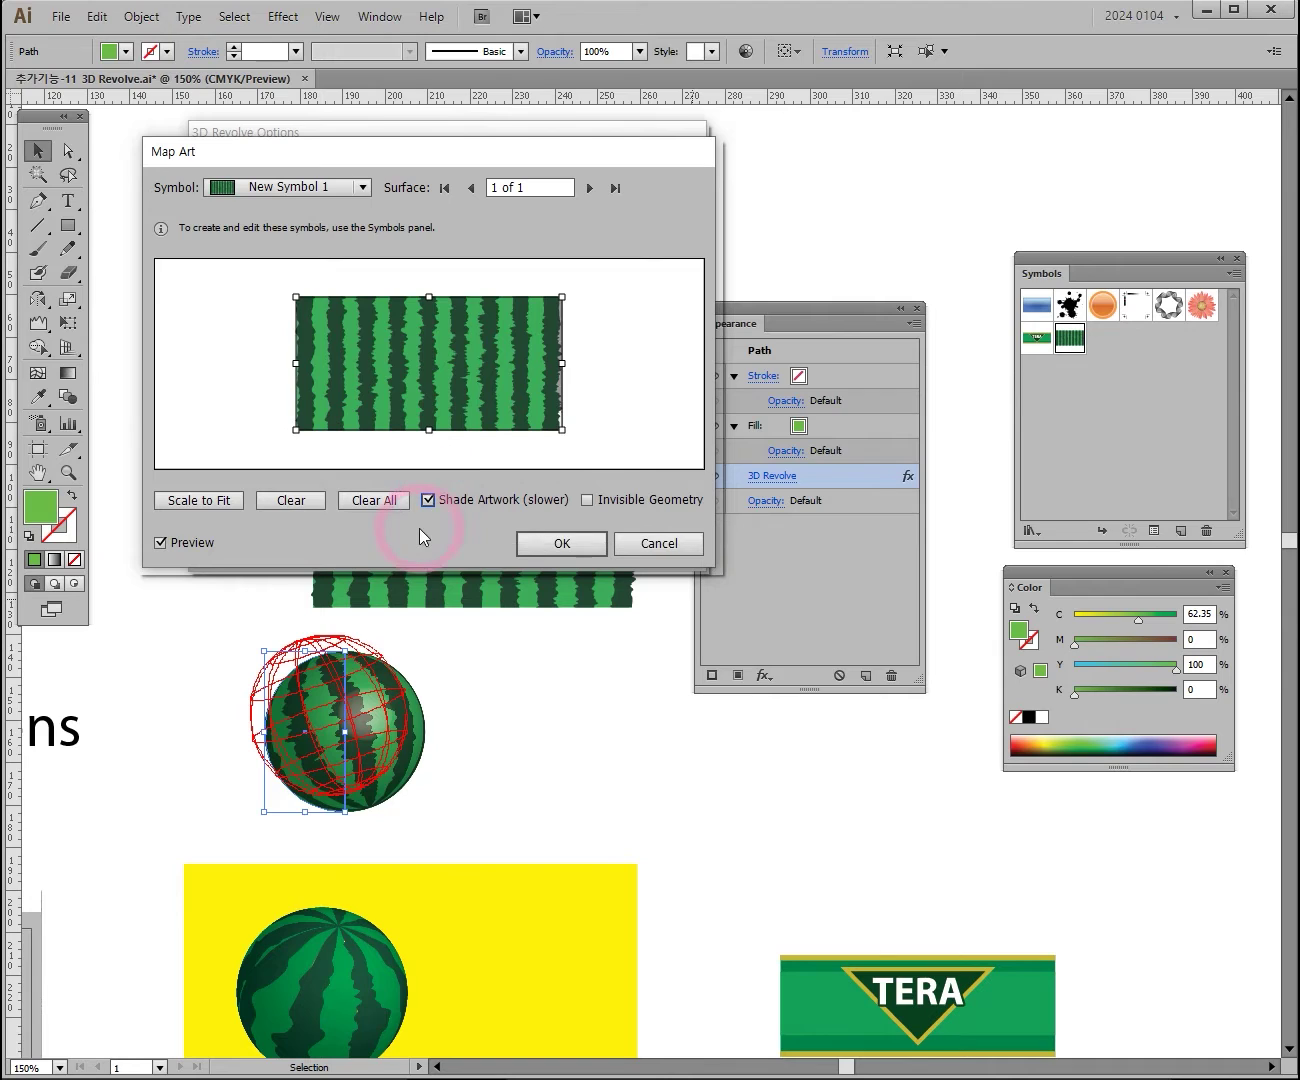
left_click(587, 501)
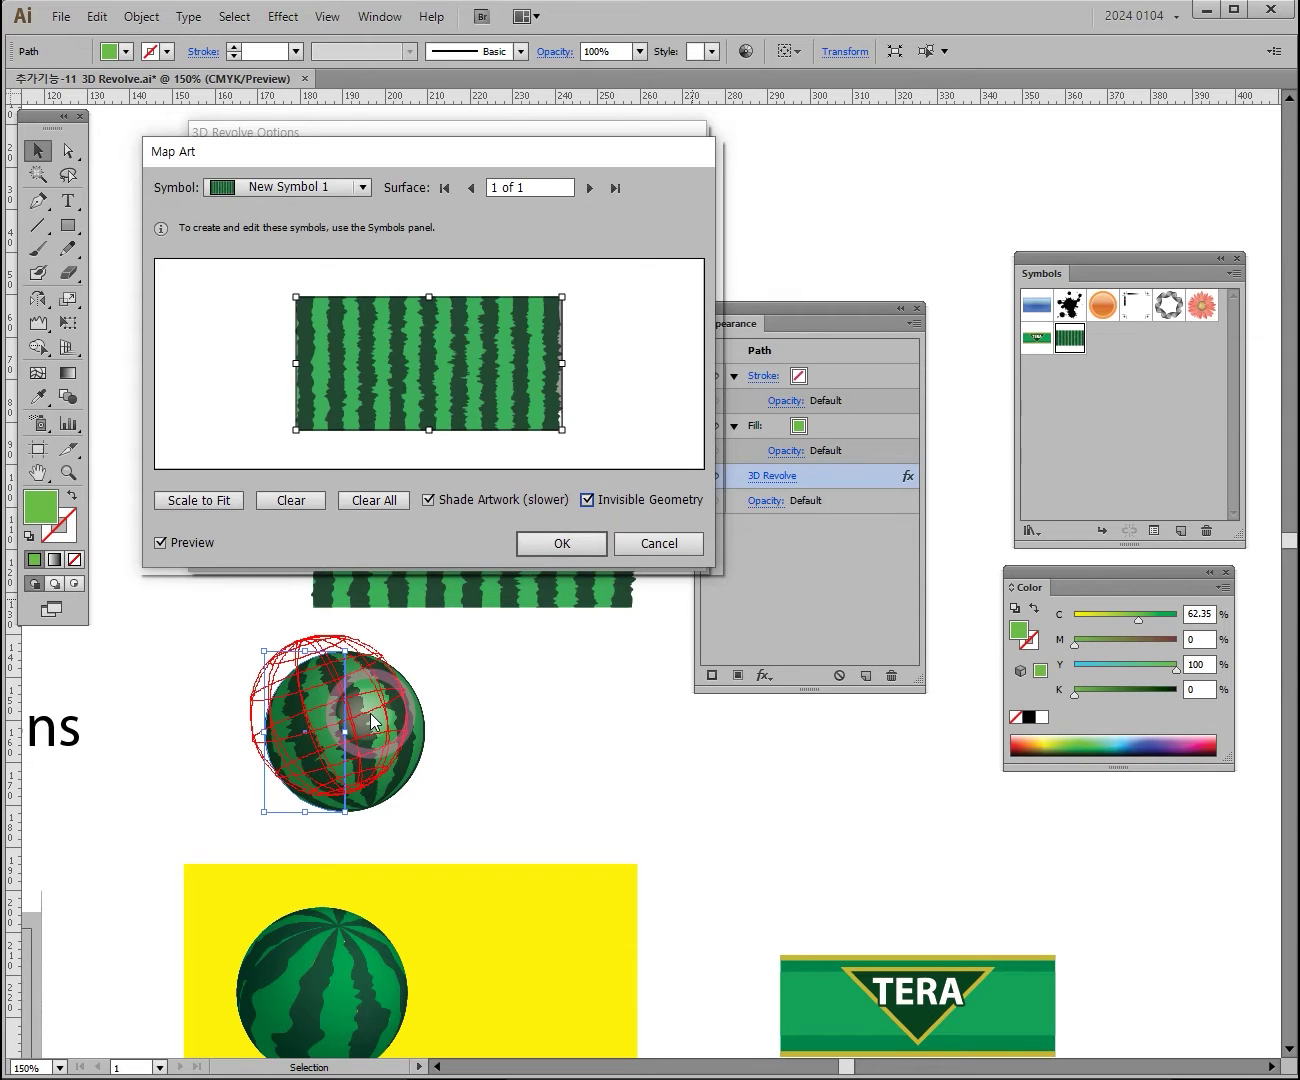
left_click(582, 543)
left_click_drag(374, 320, 455, 518)
left_click(553, 547)
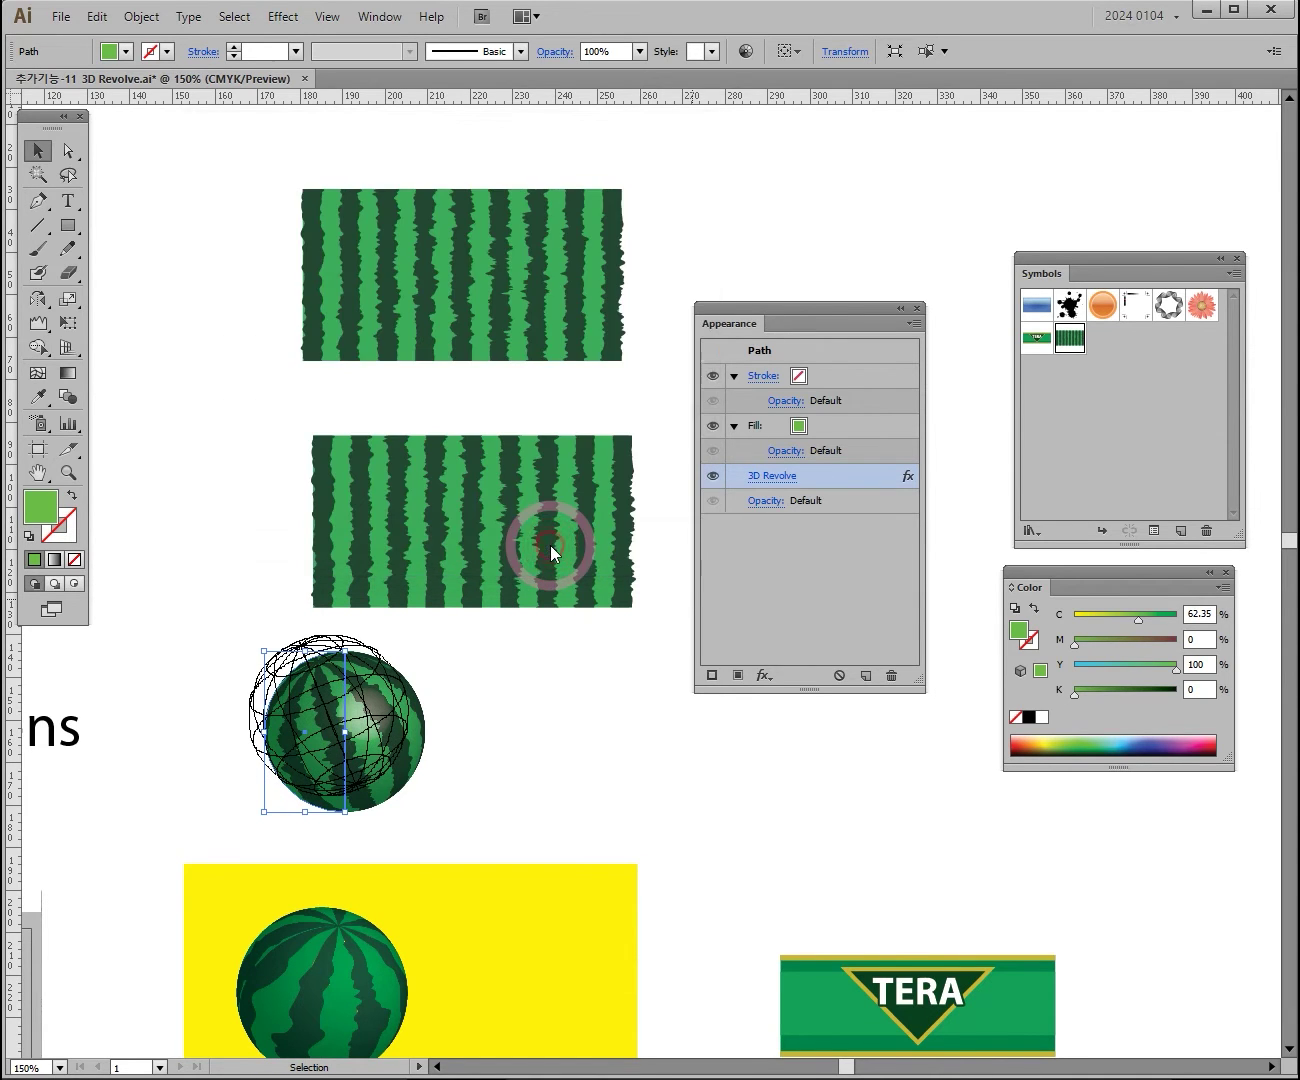
Zoom in on the mapped watermelon sphere to examine its stripes and highlight
left_click(504, 764)
left_click(392, 763)
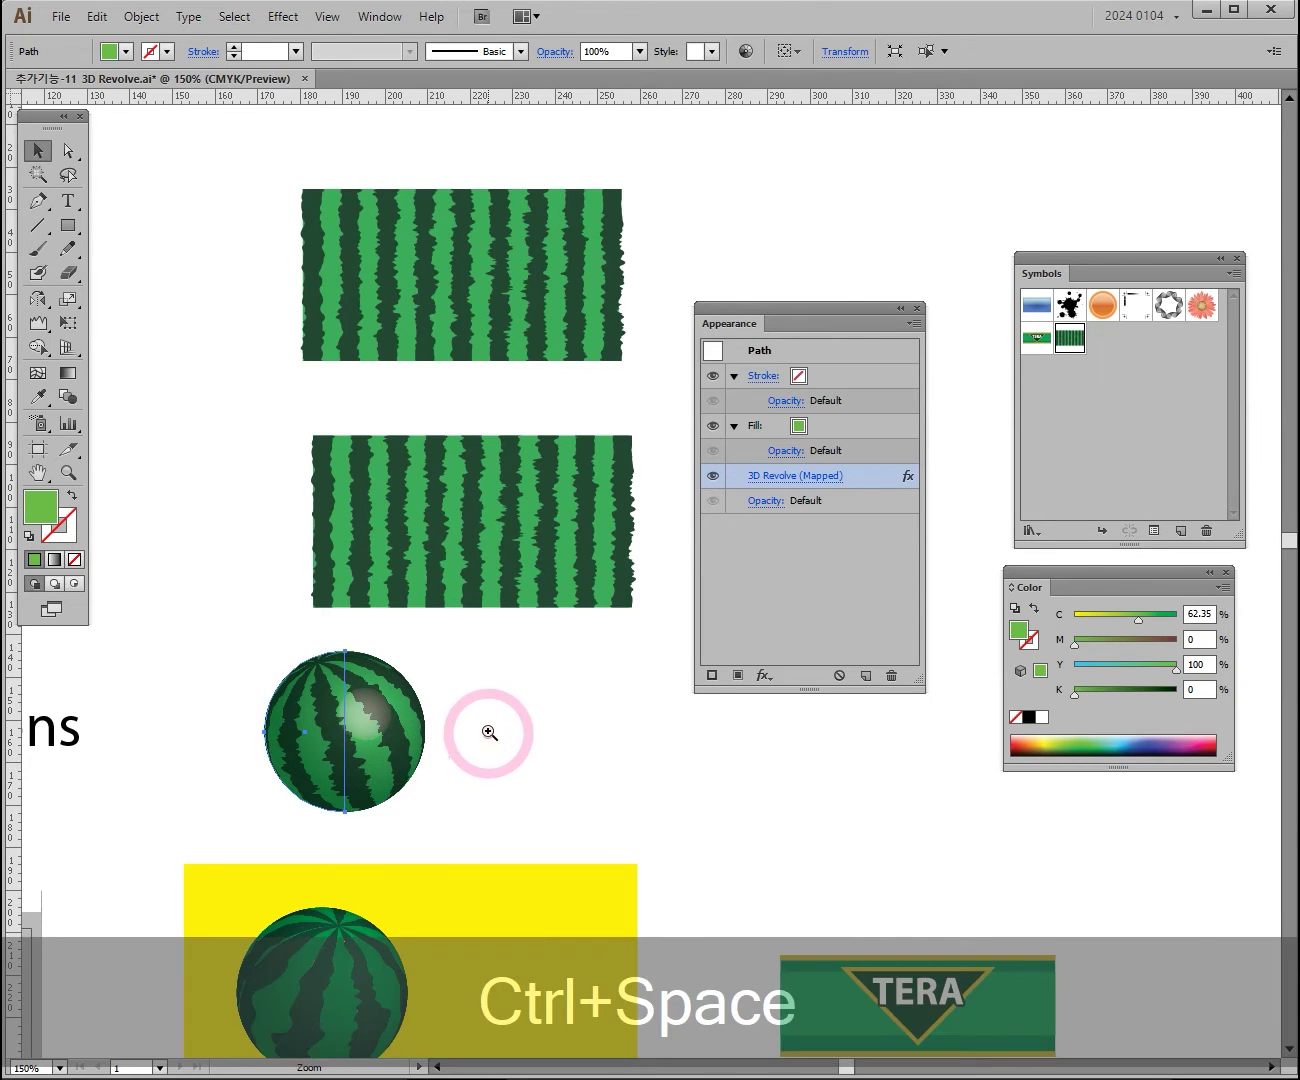
key("ctrl+space")
left_click(487, 737)
left_click(589, 598)
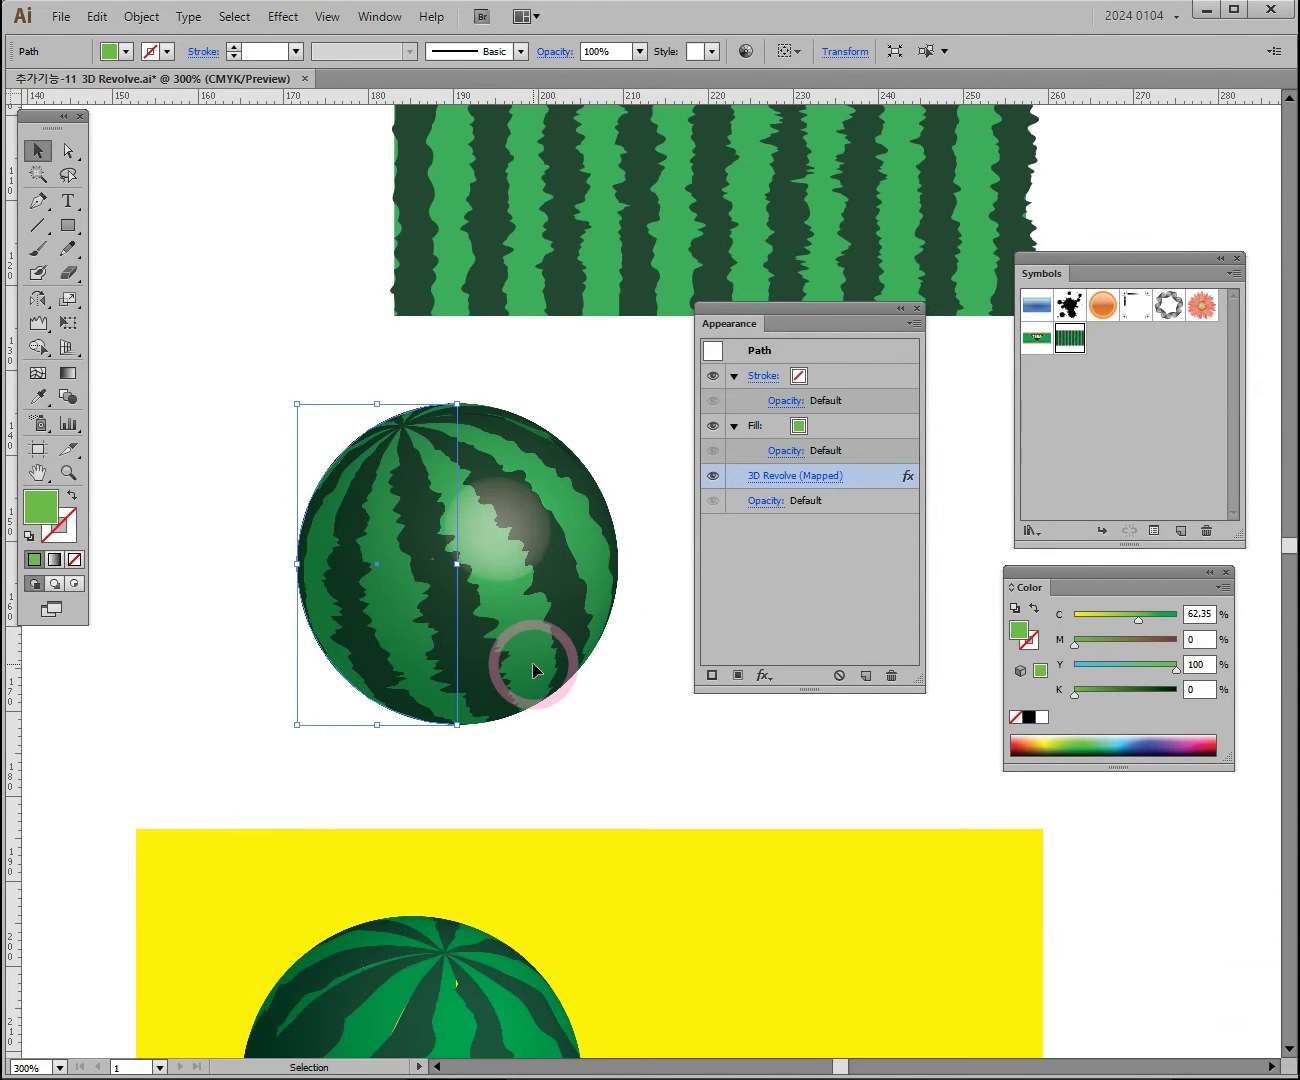
Compare the new watermelon with the reference one, and examine the Map Art notes below the surface shading notes
key("ctrl+alt+space")
left_click(528, 668)
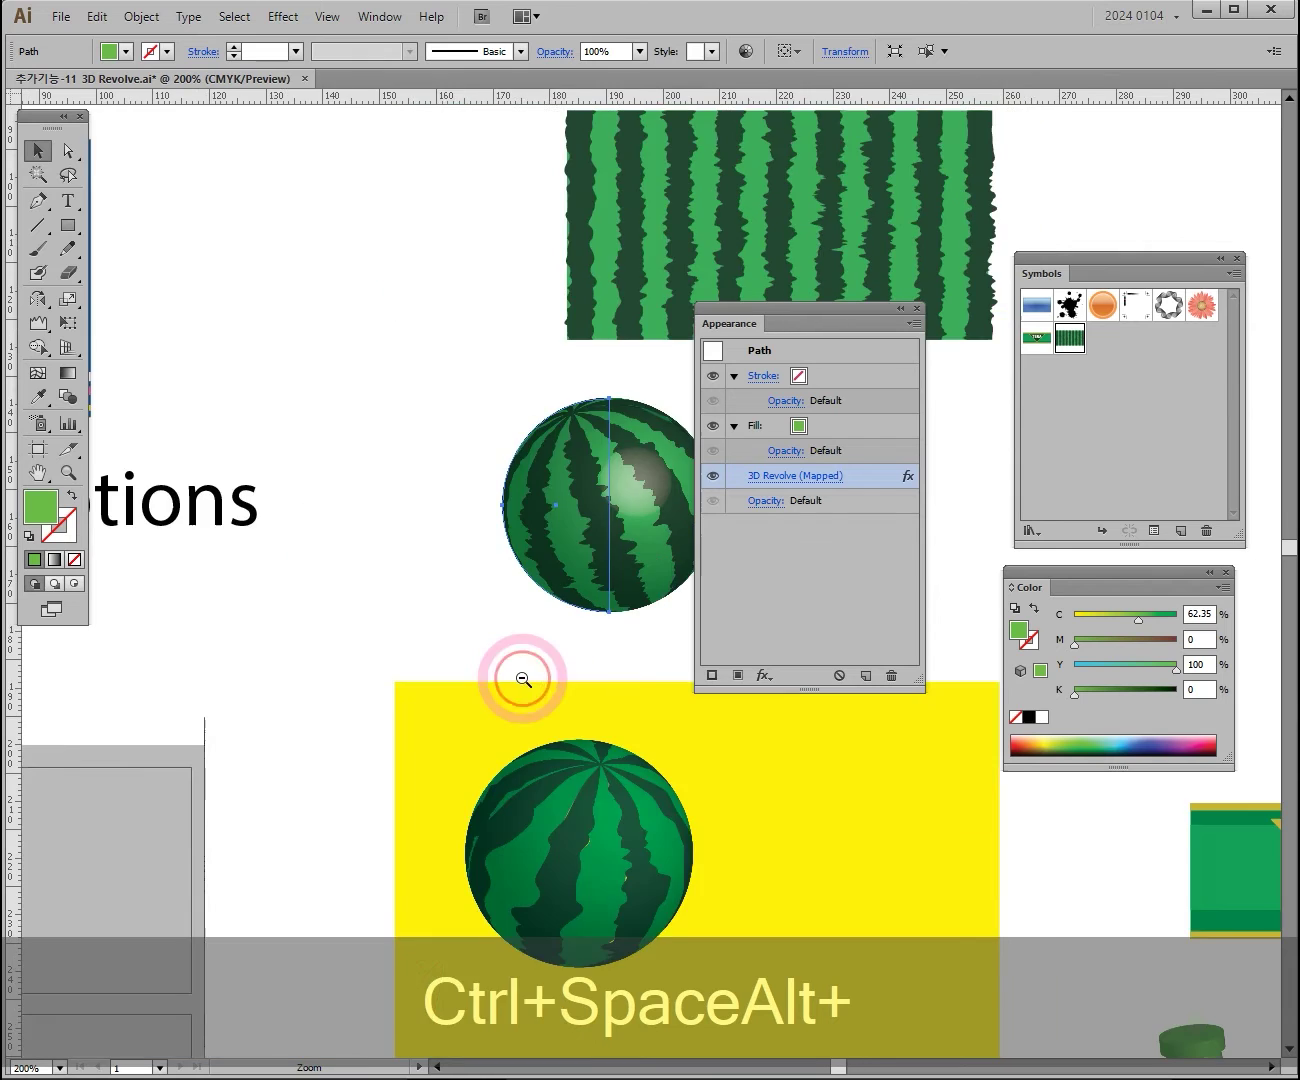
left_click(522, 679)
left_click_drag(545, 616, 338, 569)
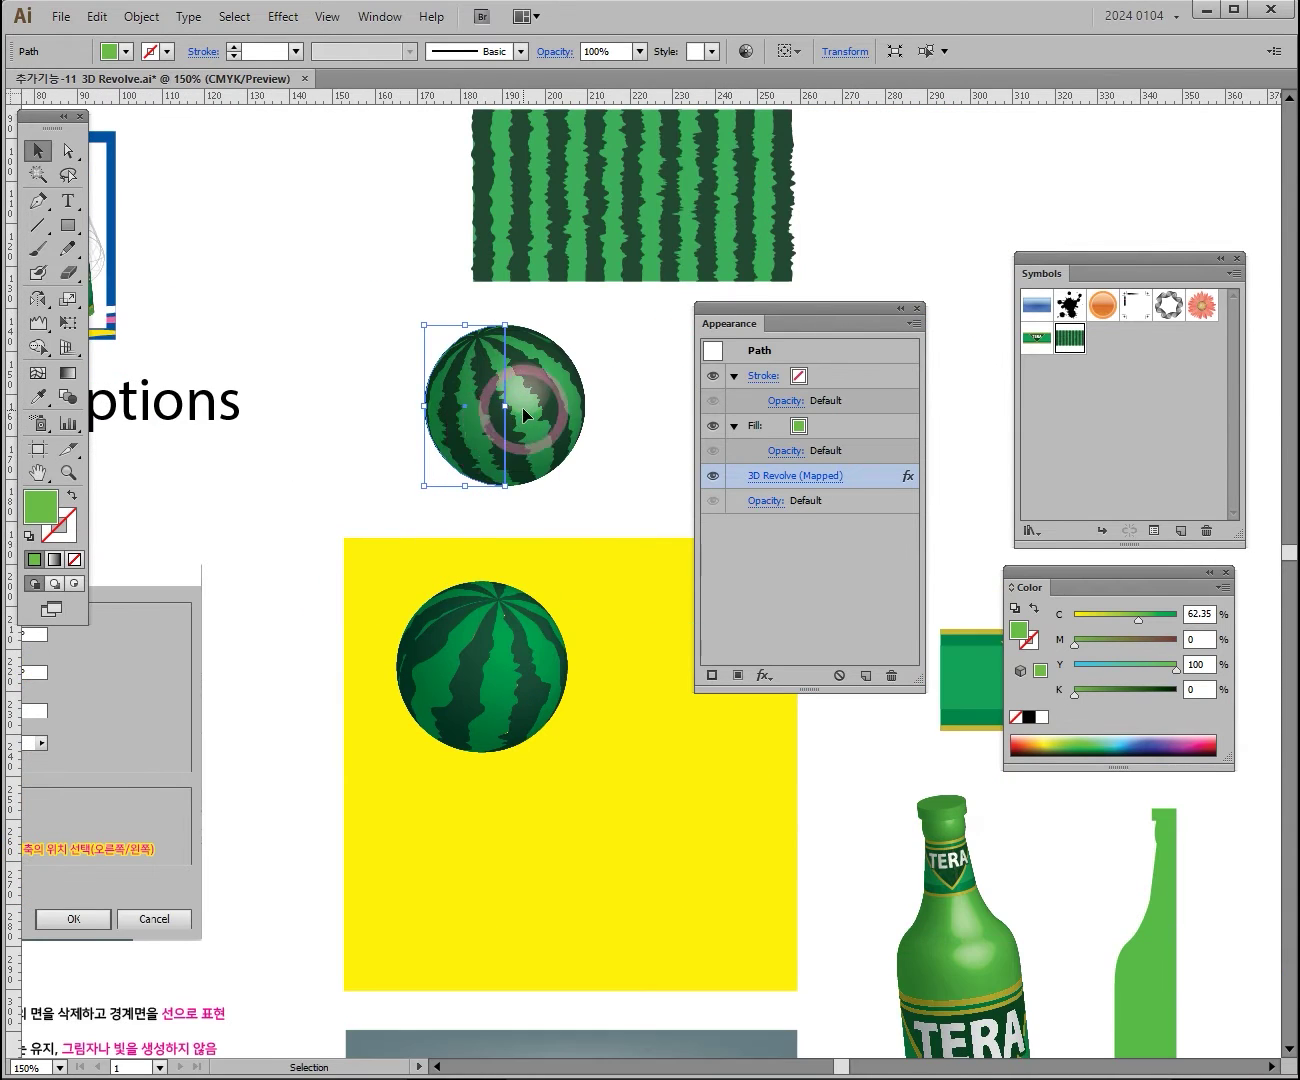
left_click_drag(478, 452, 662, 343)
left_click_drag(511, 416, 607, 110)
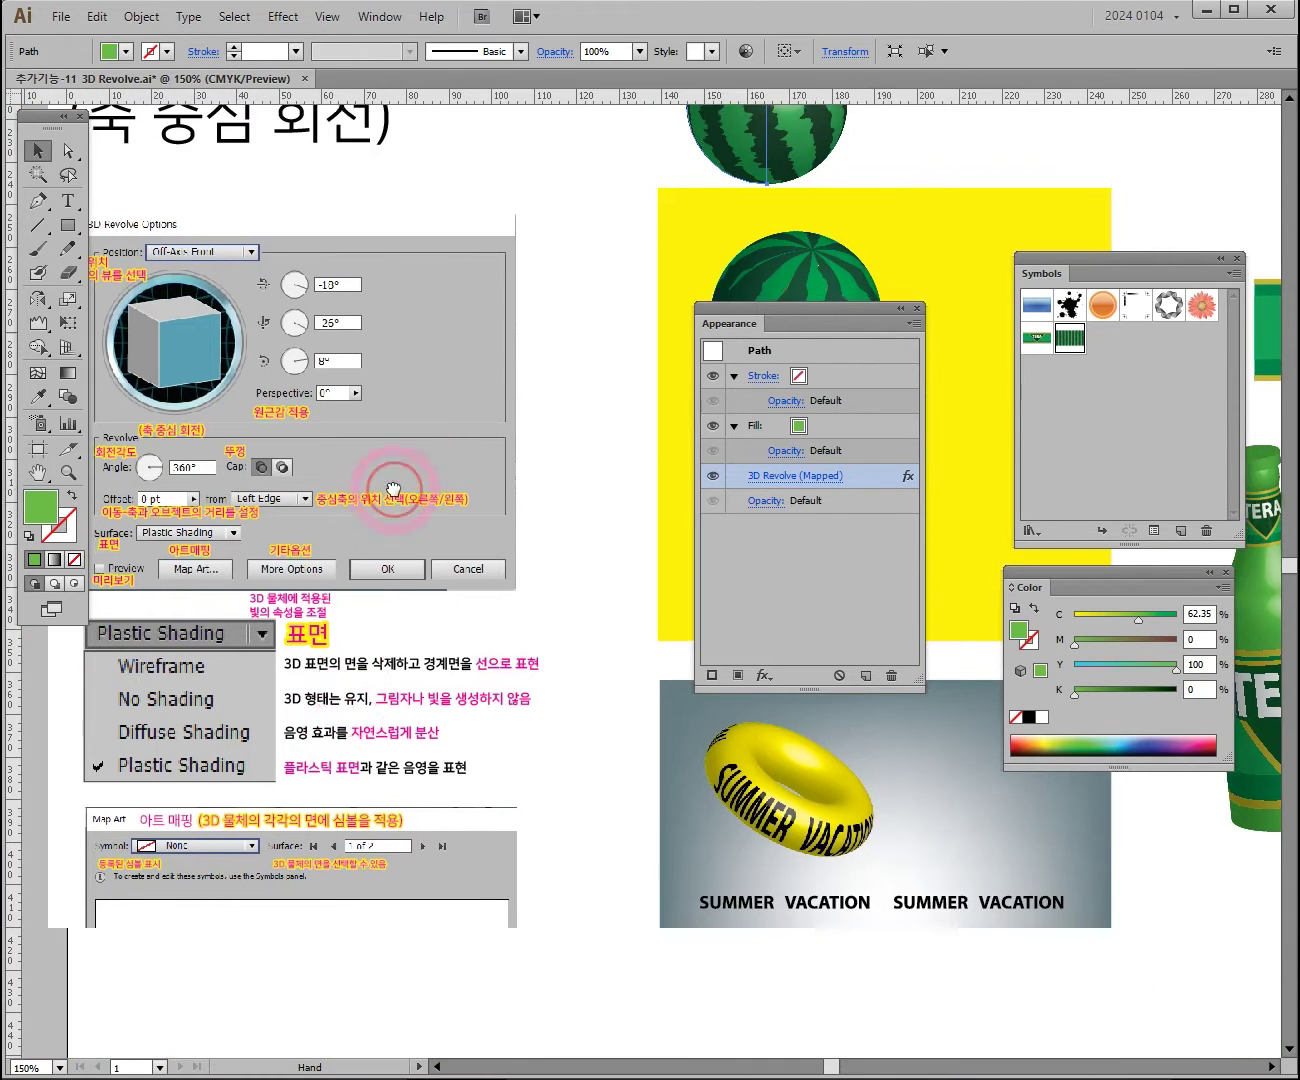
left_click_drag(398, 511, 471, 222)
key("ctrl+space")
left_click(437, 630)
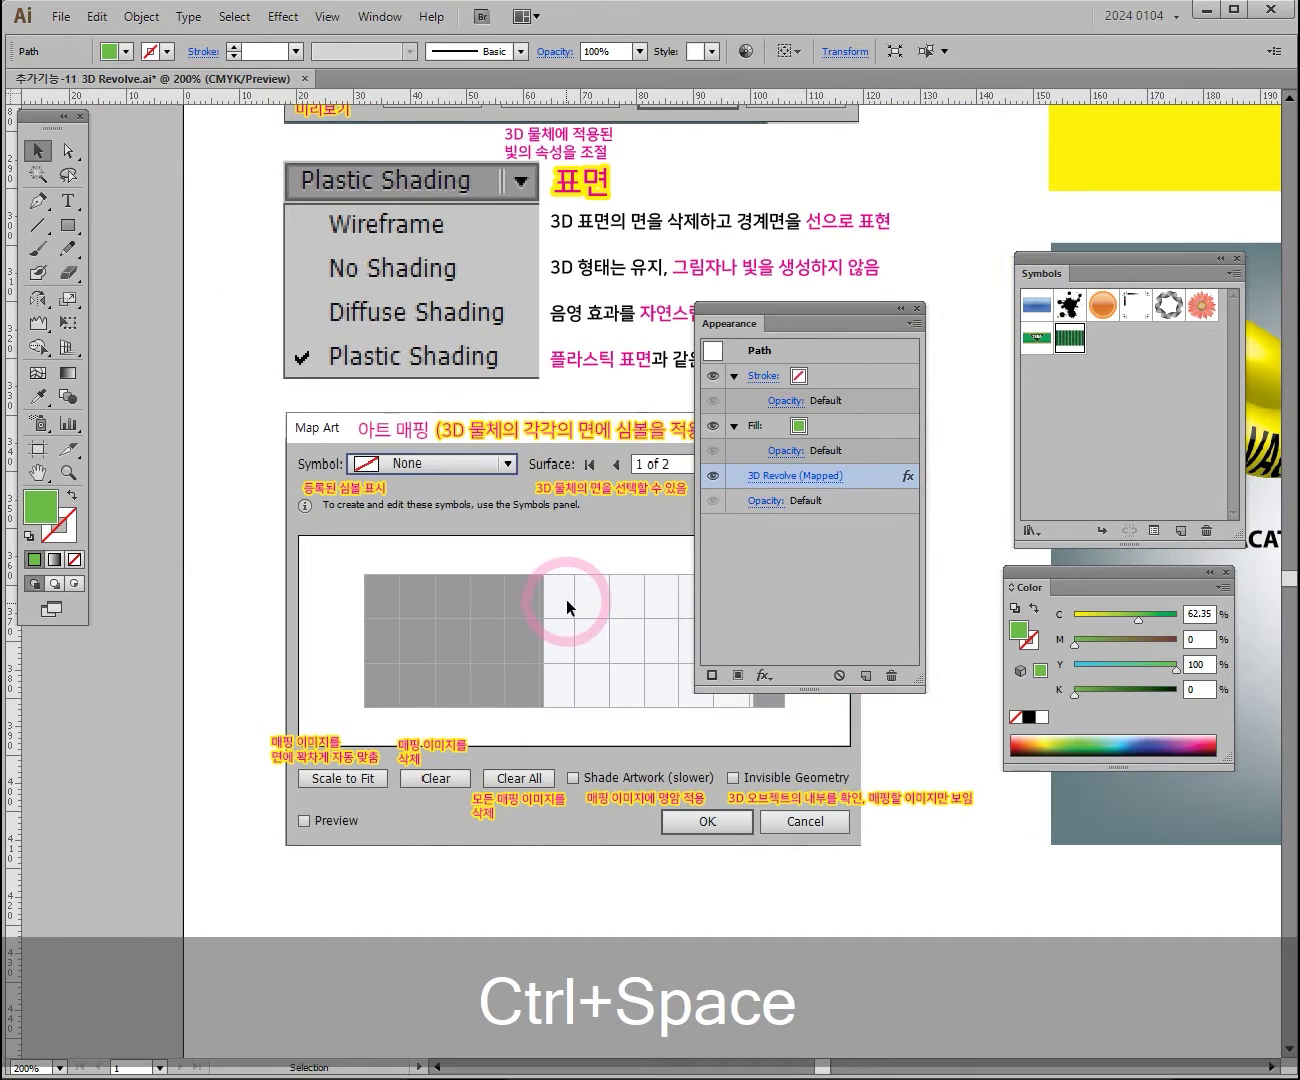
Close the Appearance panel and review the full Map Art notes
left_click_drag(565, 522, 455, 502)
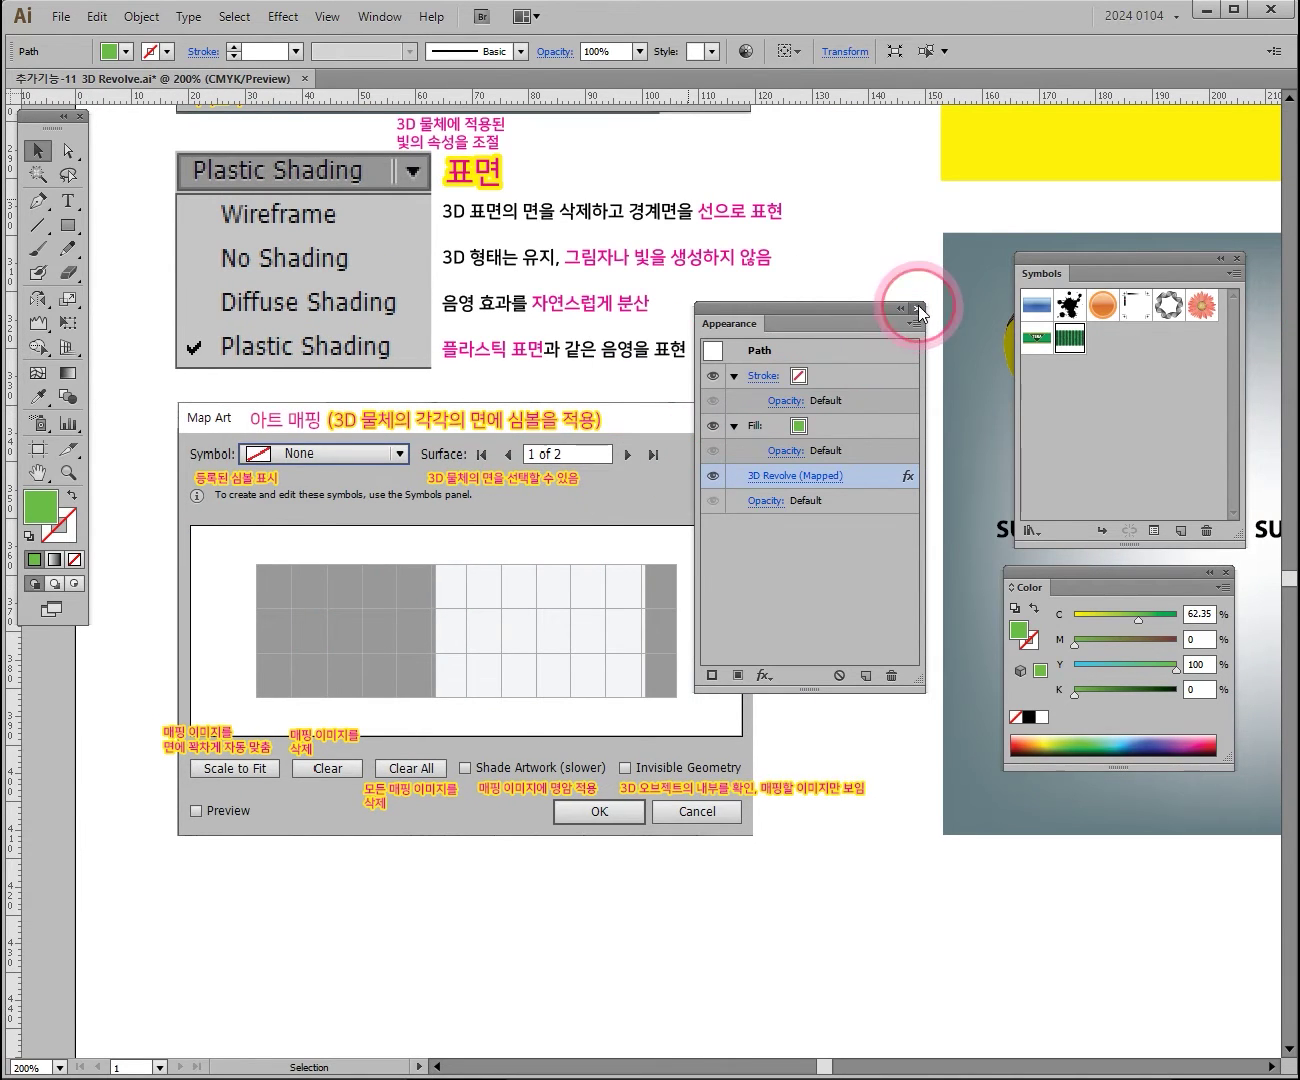
left_click(917, 308)
key("ctrl+space")
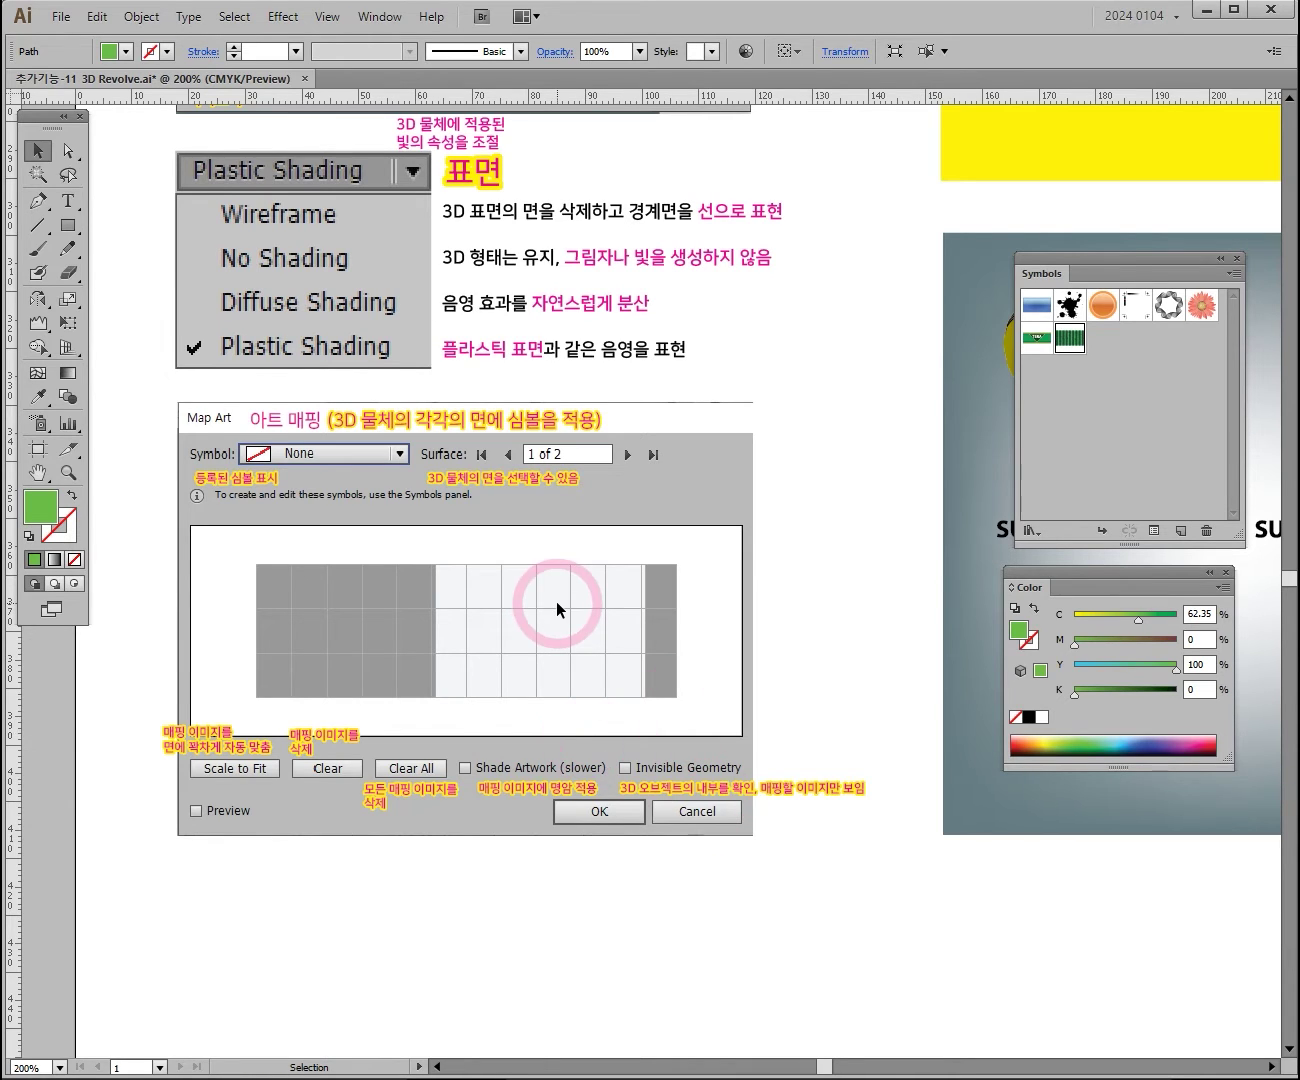
Examine the reference SUMMER VACATION swim ring and compare its revolved form with the watermelon example
left_click(821, 359, "ctrl+alt")
left_click(750, 435, "ctrl+alt")
left_click_drag(748, 468, 569, 431)
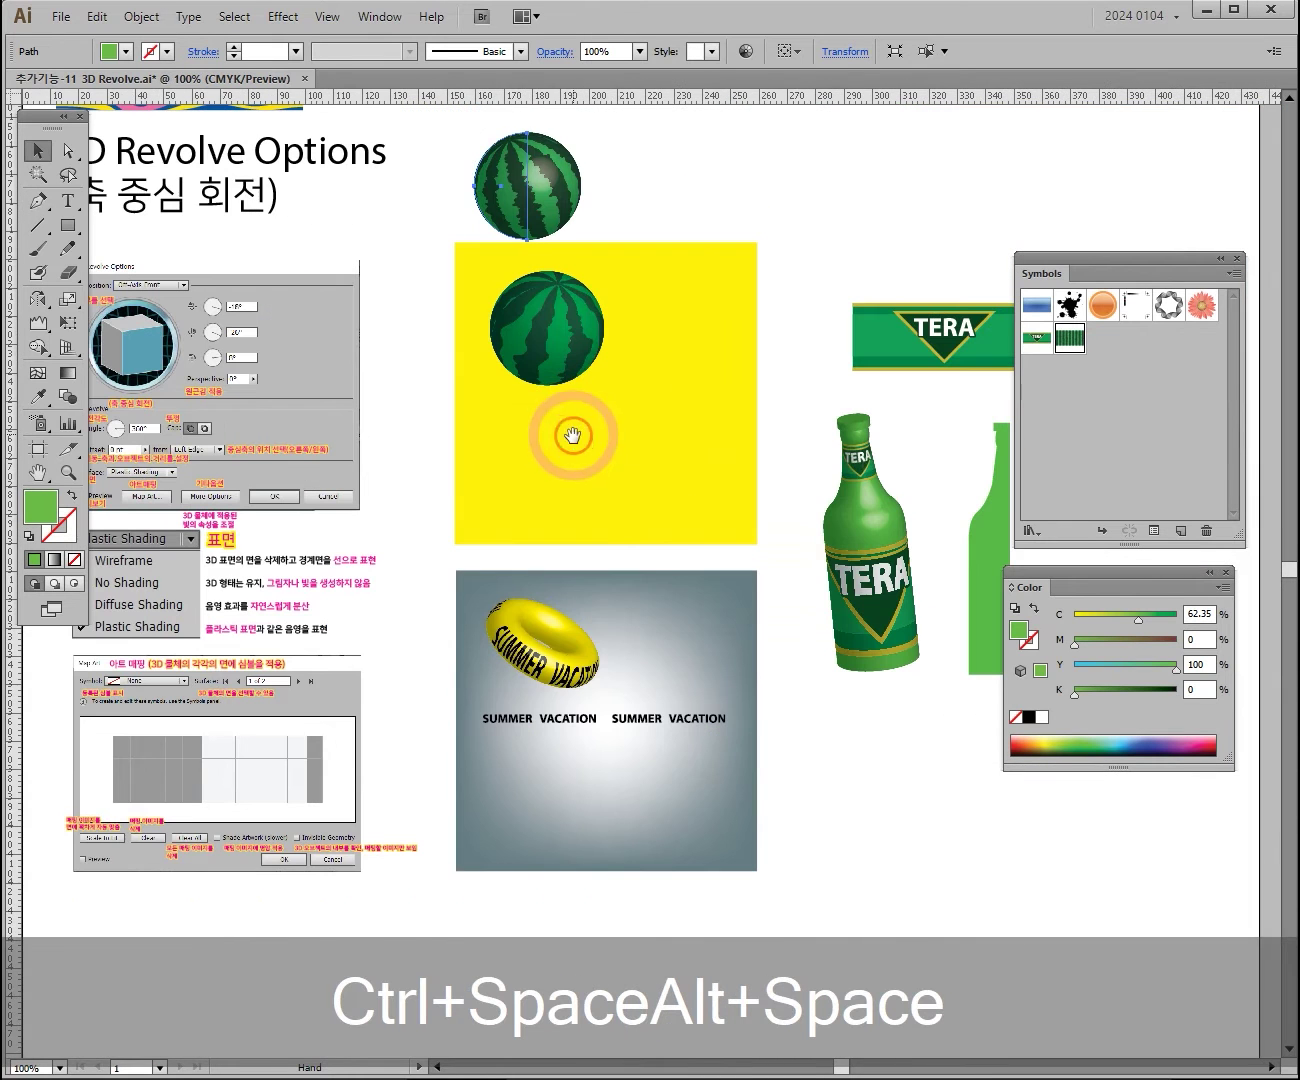
left_click(634, 650, "ctrl")
left_click(653, 580, "ctrl")
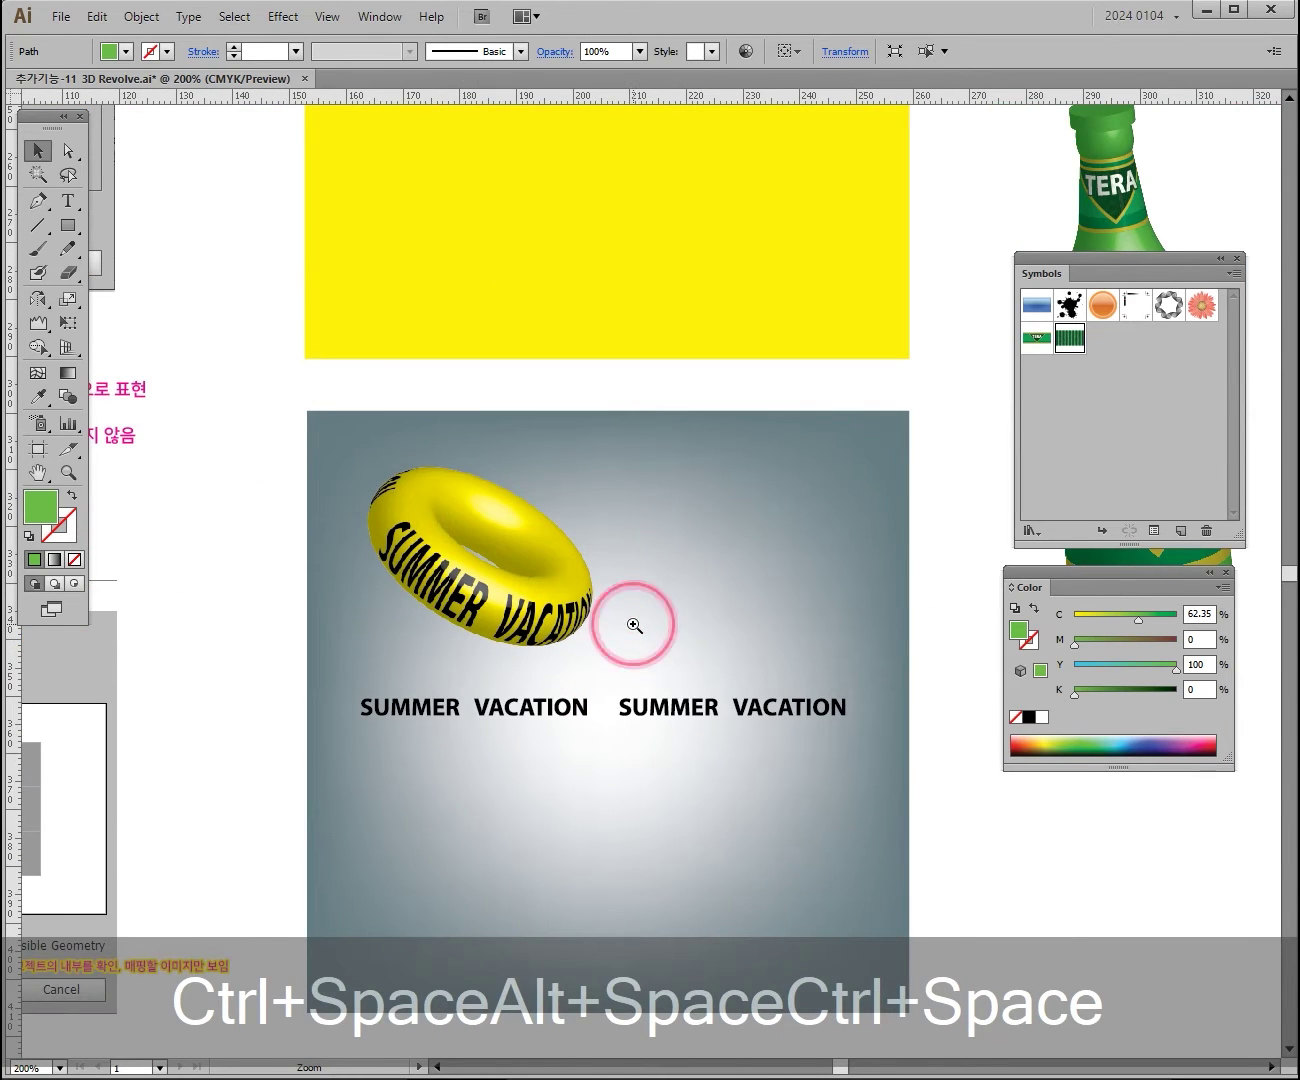
left_click(634, 624, "ctrl")
left_click_drag(634, 623, 660, 519)
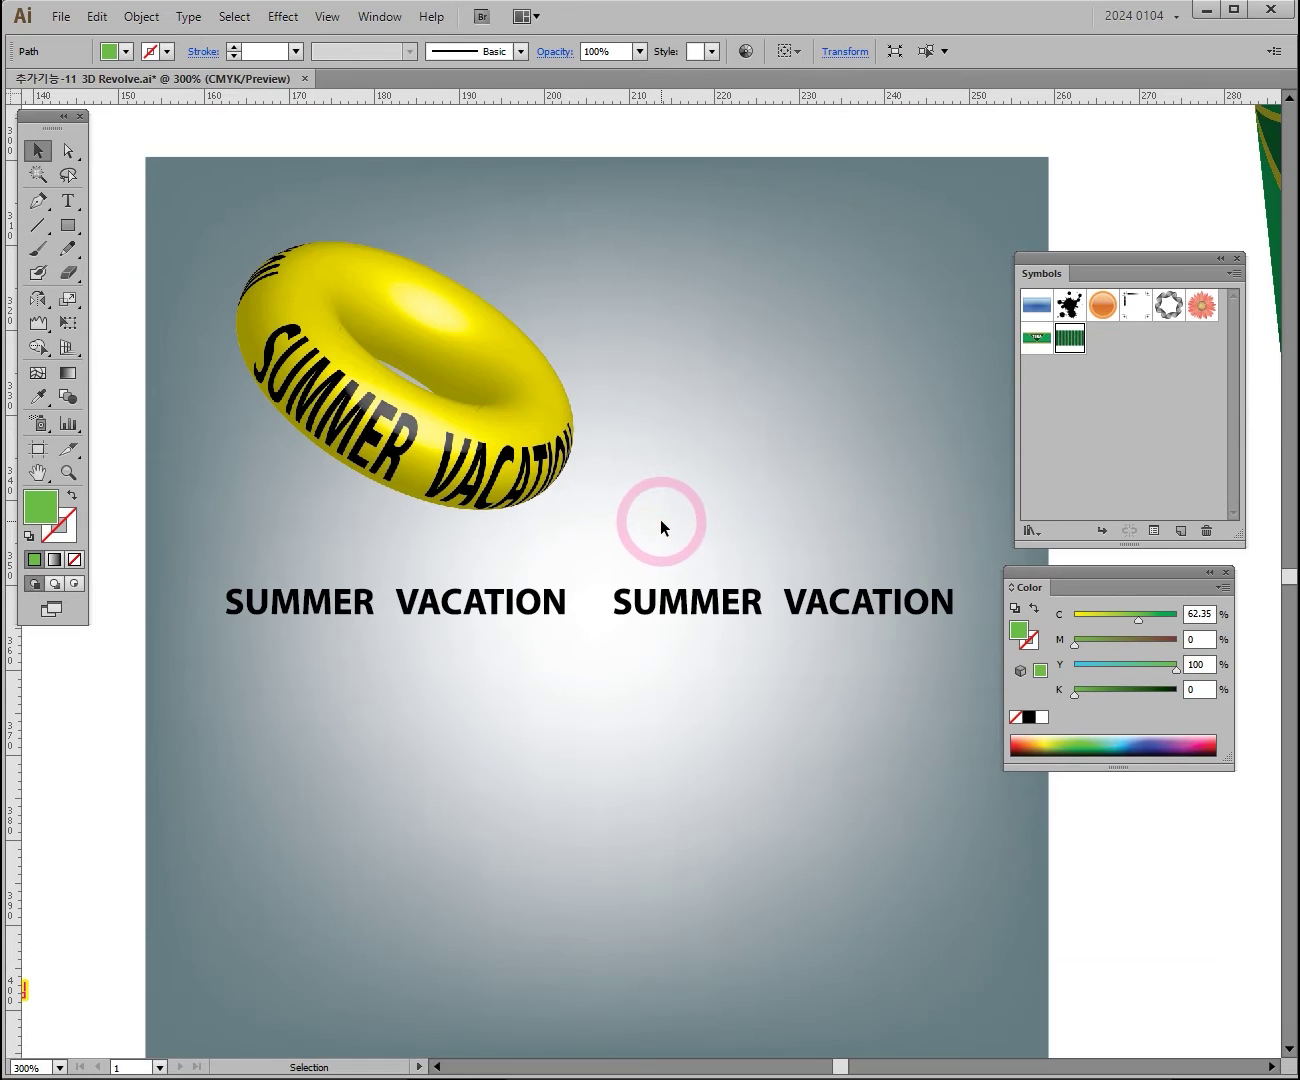
left_click(441, 396)
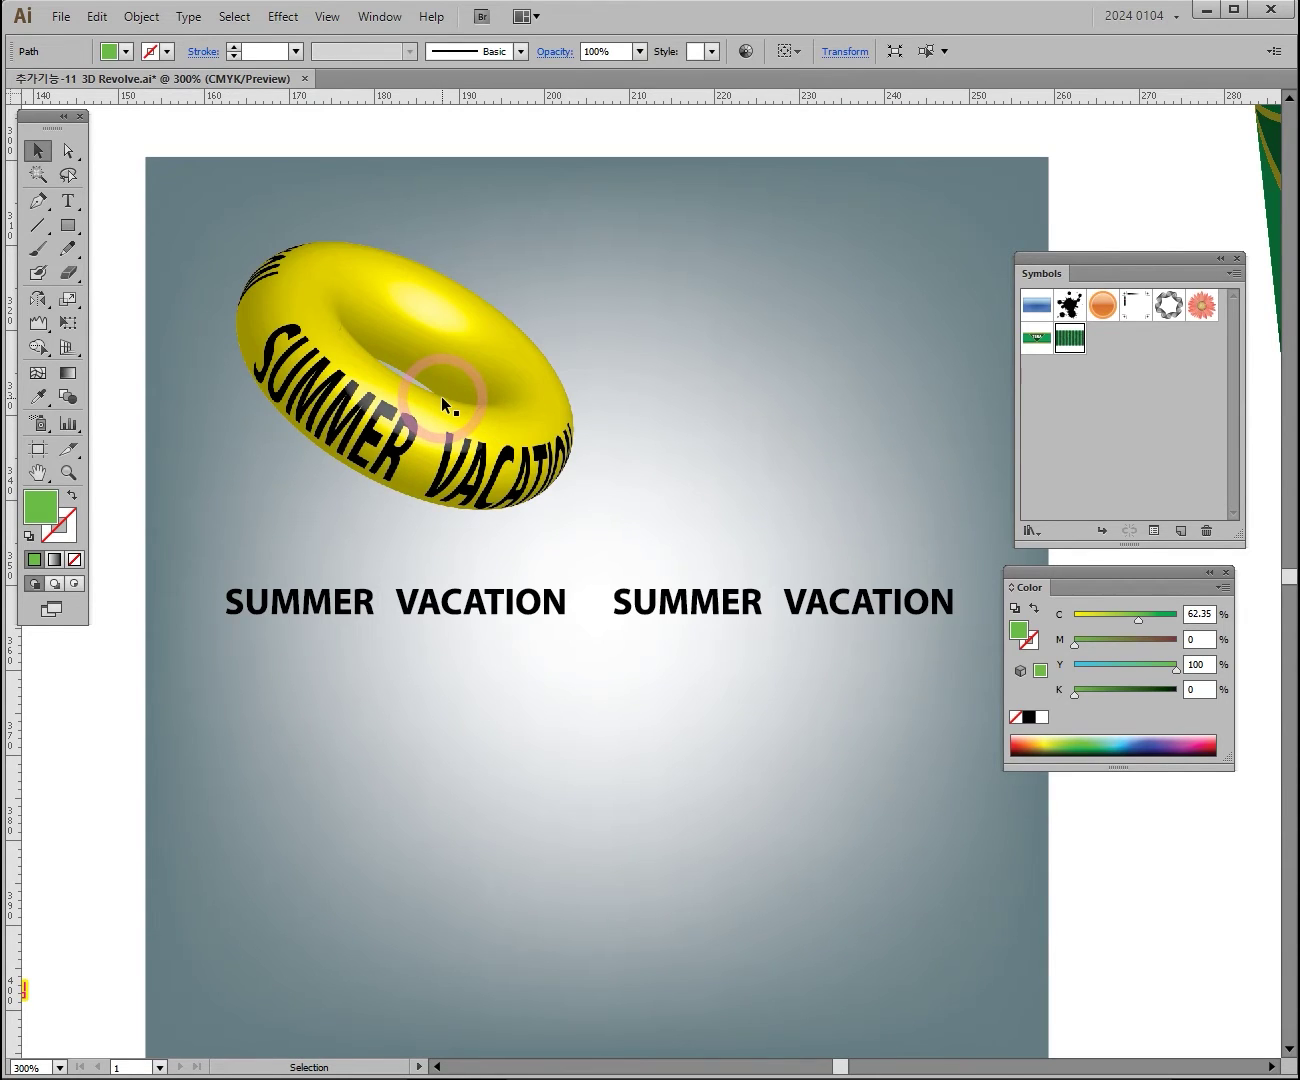
left_click_drag(498, 402, 593, 632)
left_click_drag(596, 173, 596, 632)
left_click_drag(403, 0, 403, 257)
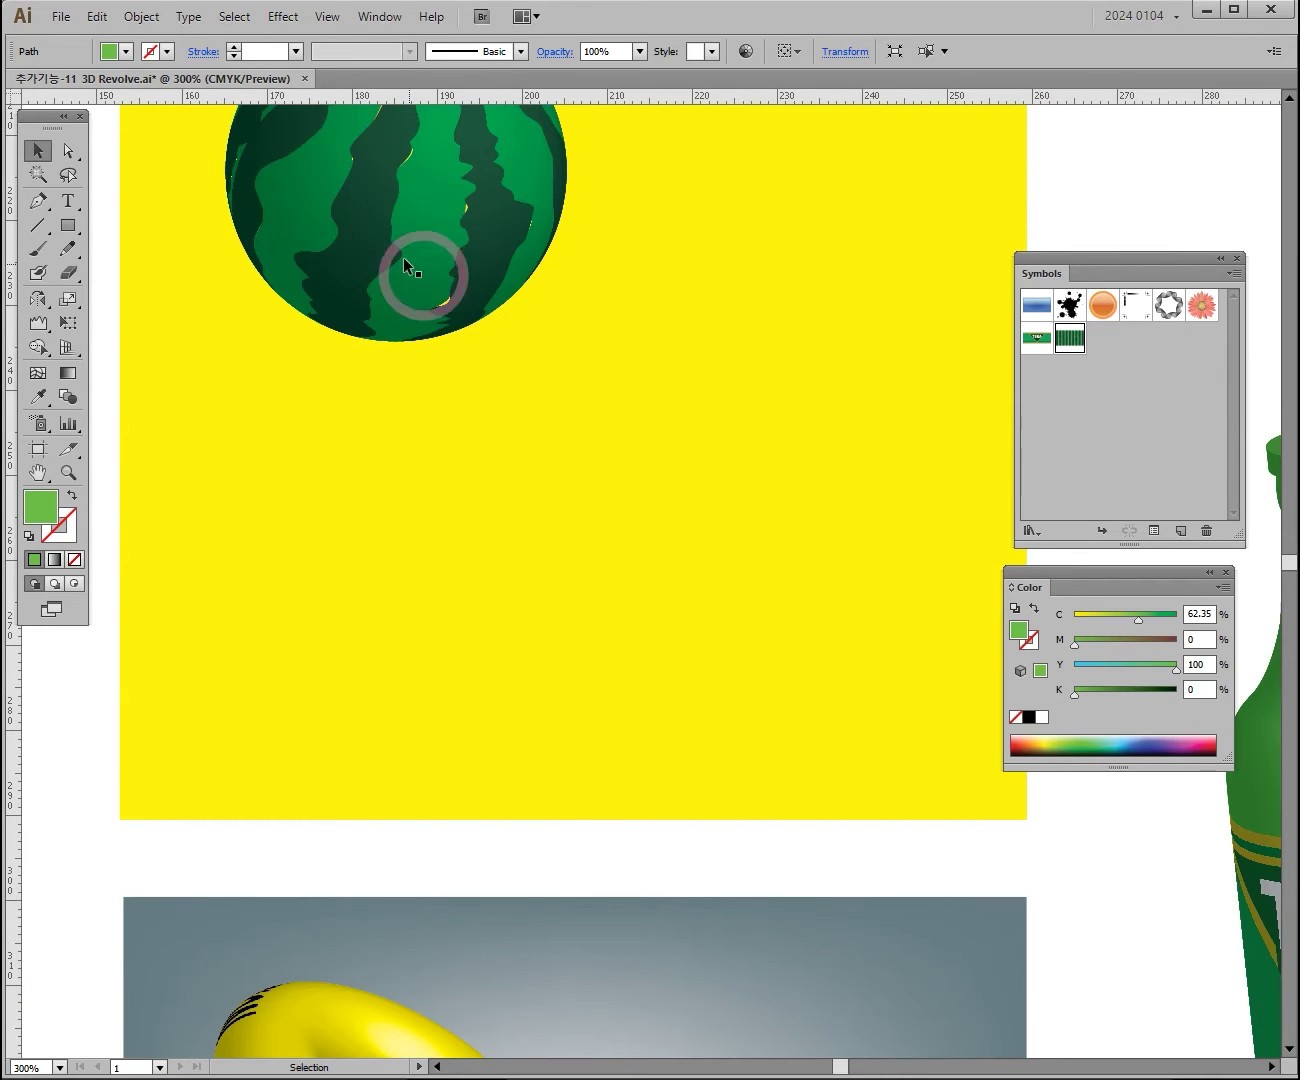
left_click_drag(638, 677, 622, 363)
left_click_drag(595, 731, 626, 418)
left_click_drag(624, 643, 617, 484)
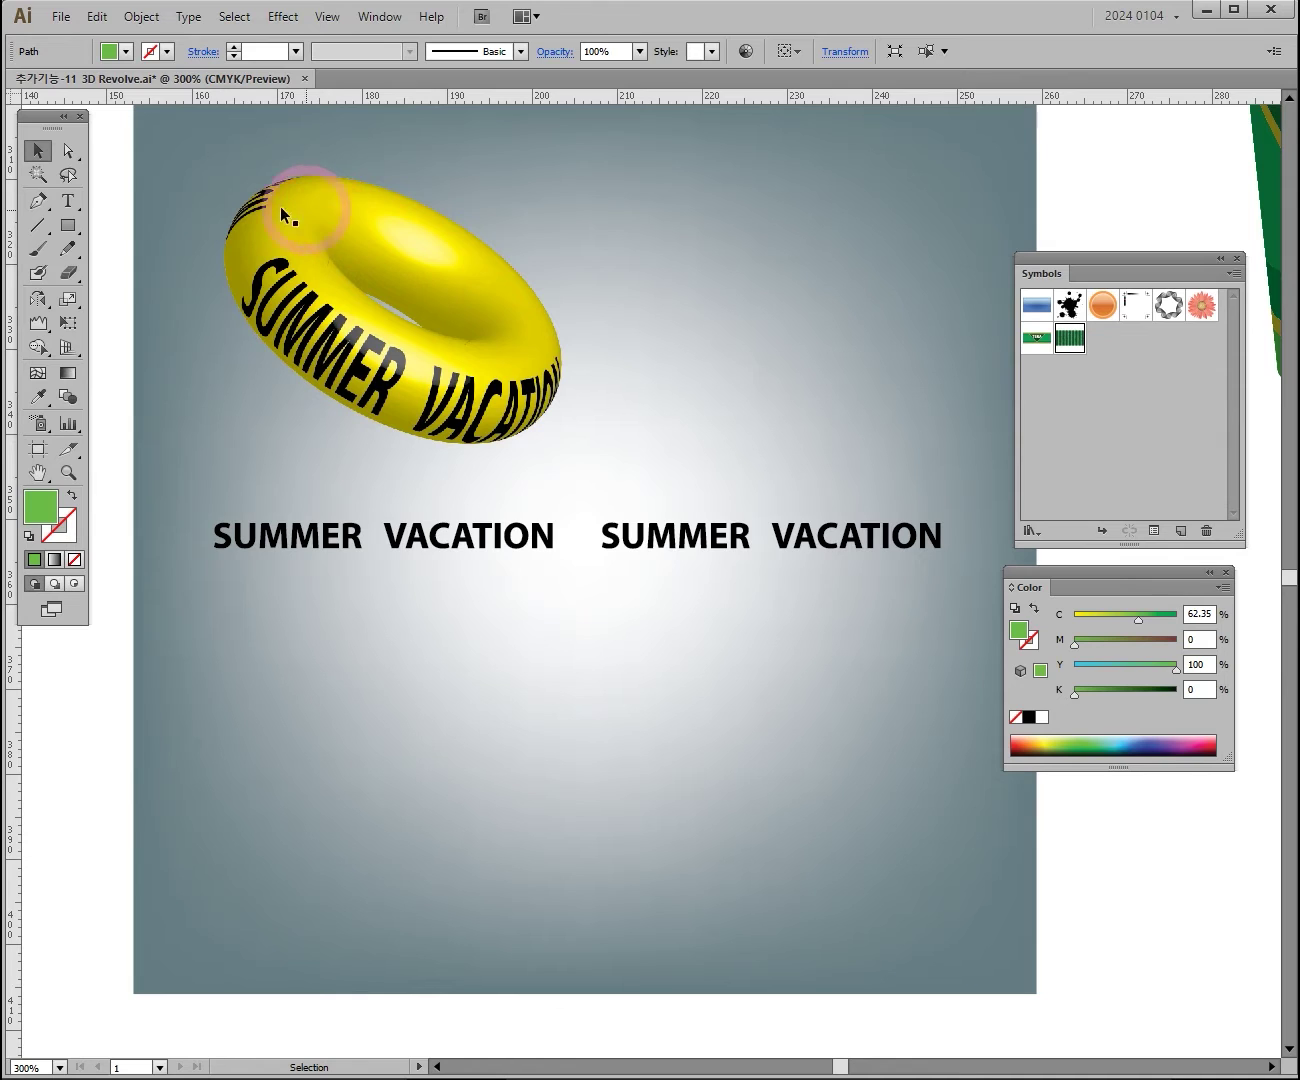
Draw a circle about 18 mm wide below the first SUMMER VACATION text and fill it with yellow (C 0, M 0, Y 100, K 0)
left_click_drag(68, 225, 155, 277)
left_click_drag(443, 758, 463, 834)
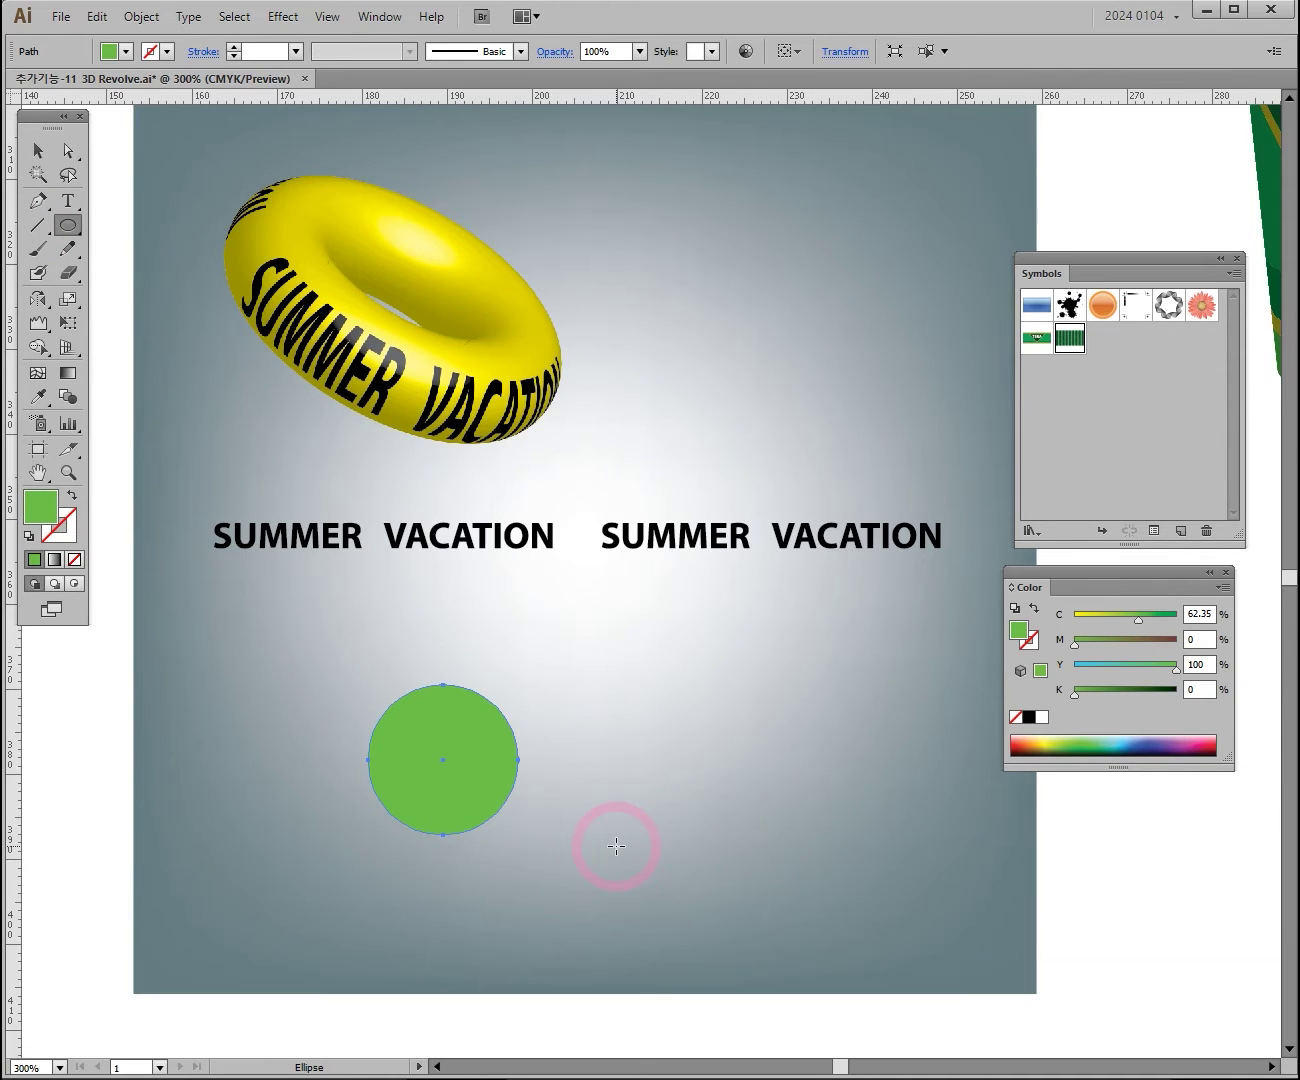
left_click(38, 150)
left_click_drag(433, 732, 368, 726)
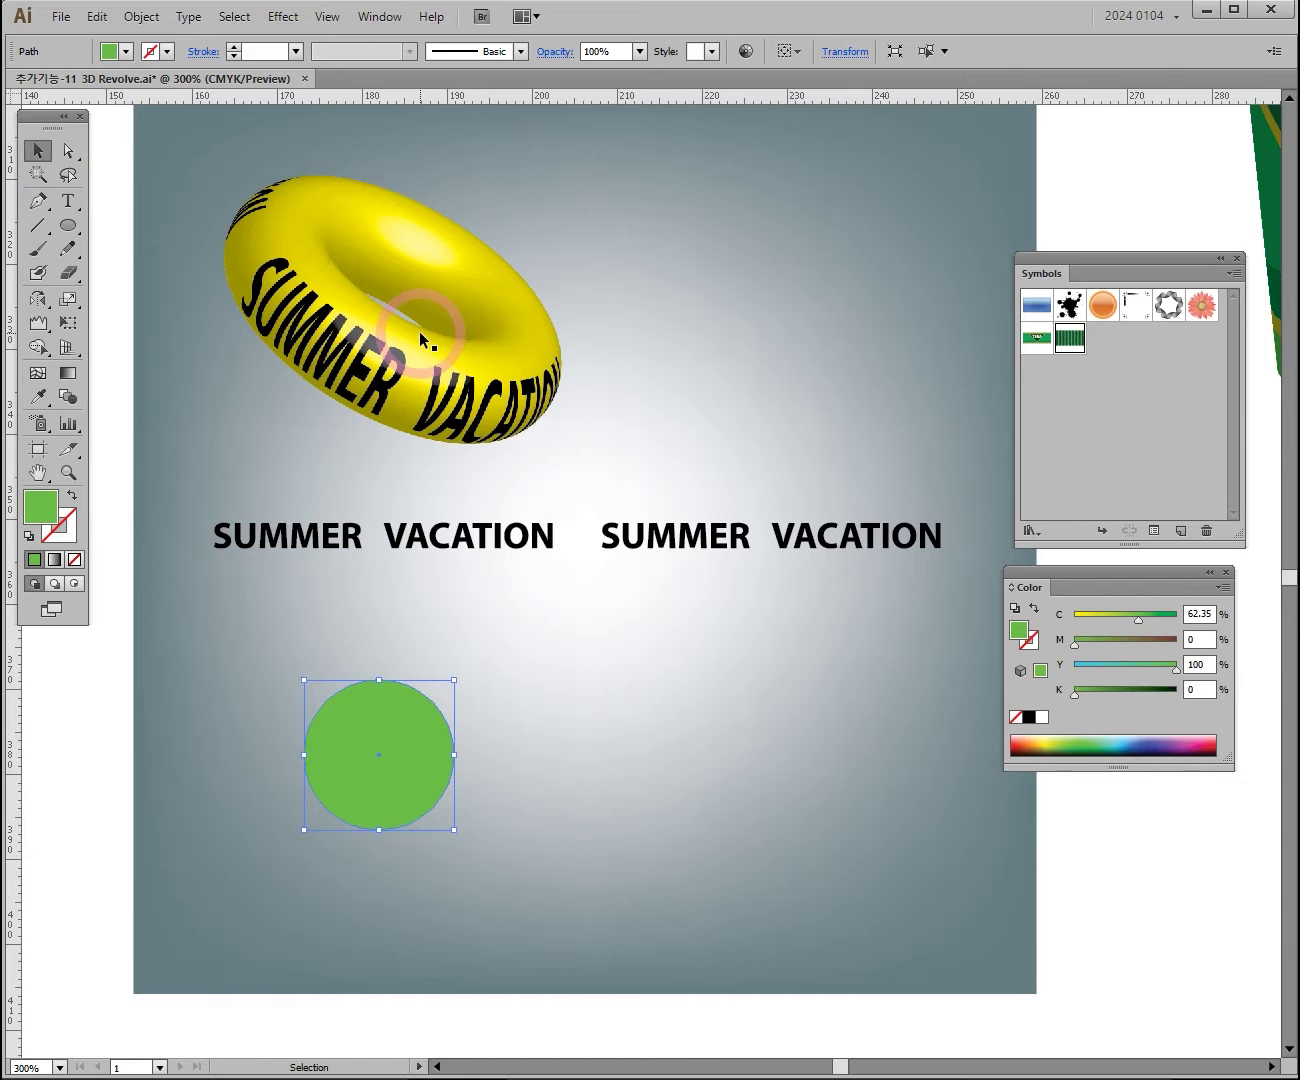
left_click_drag(1115, 618, 1074, 645)
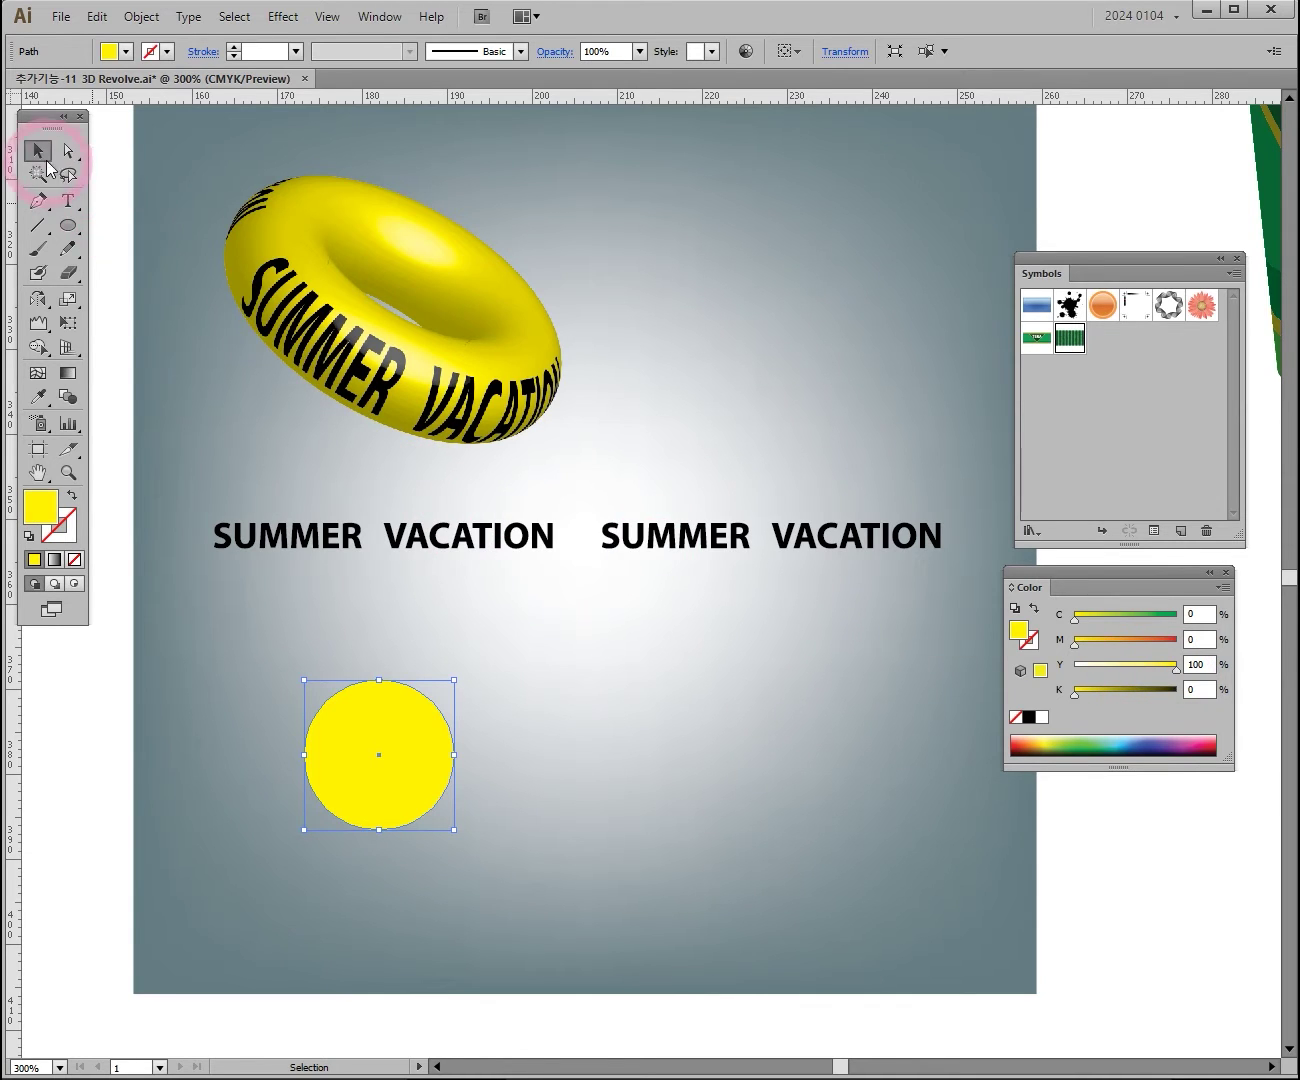
left_click_drag(428, 705, 354, 720)
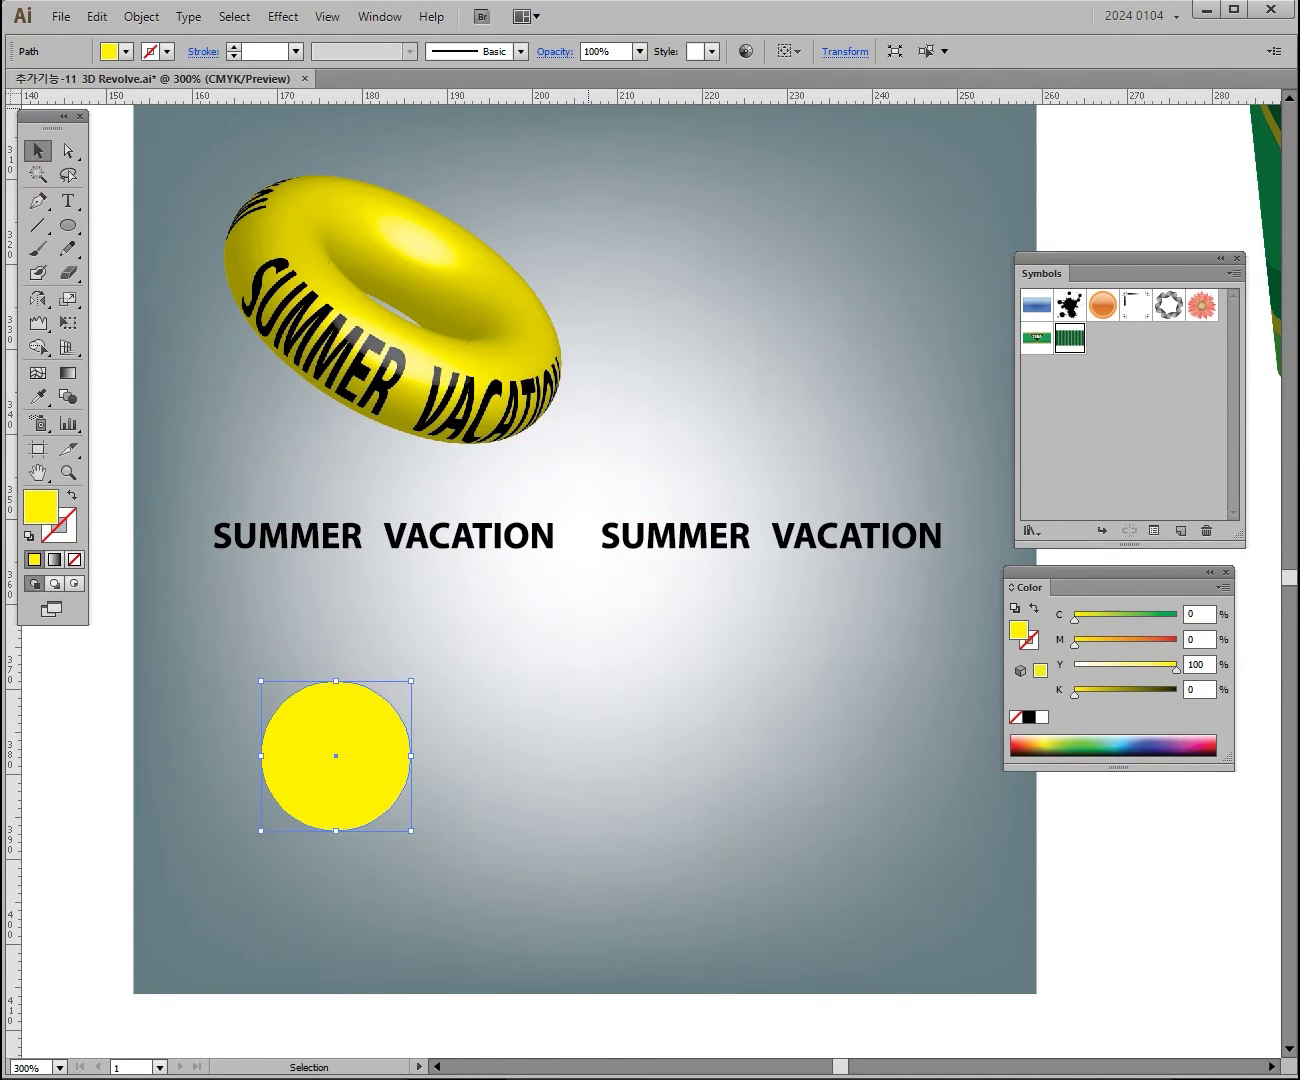
Start applying a 3D effect to the yellow circle
left_click(284, 16)
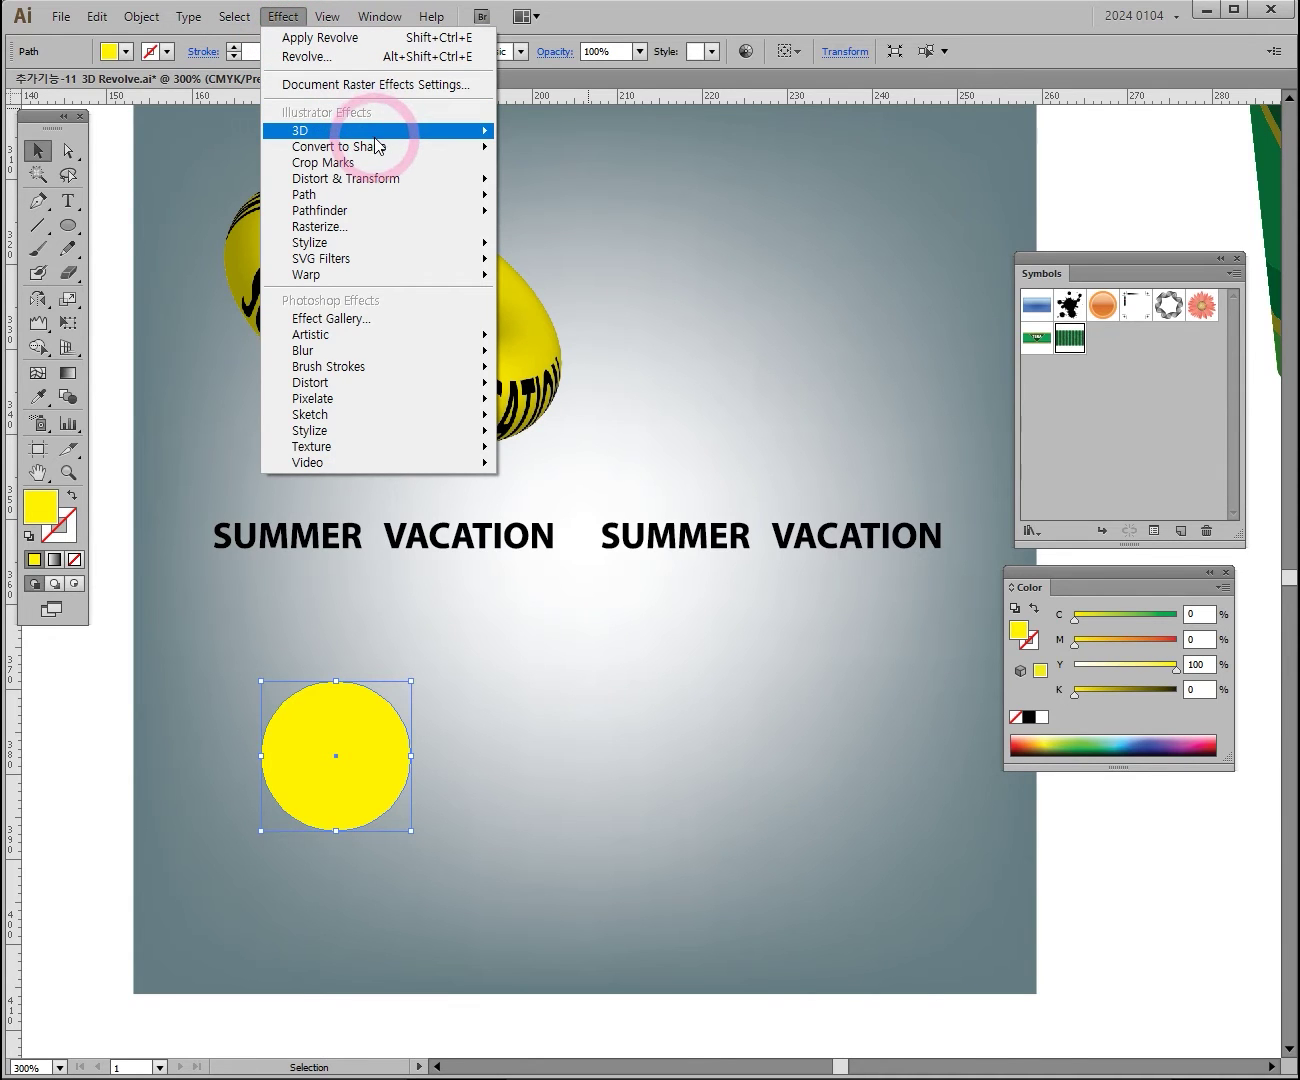
mouse_move(376, 138)
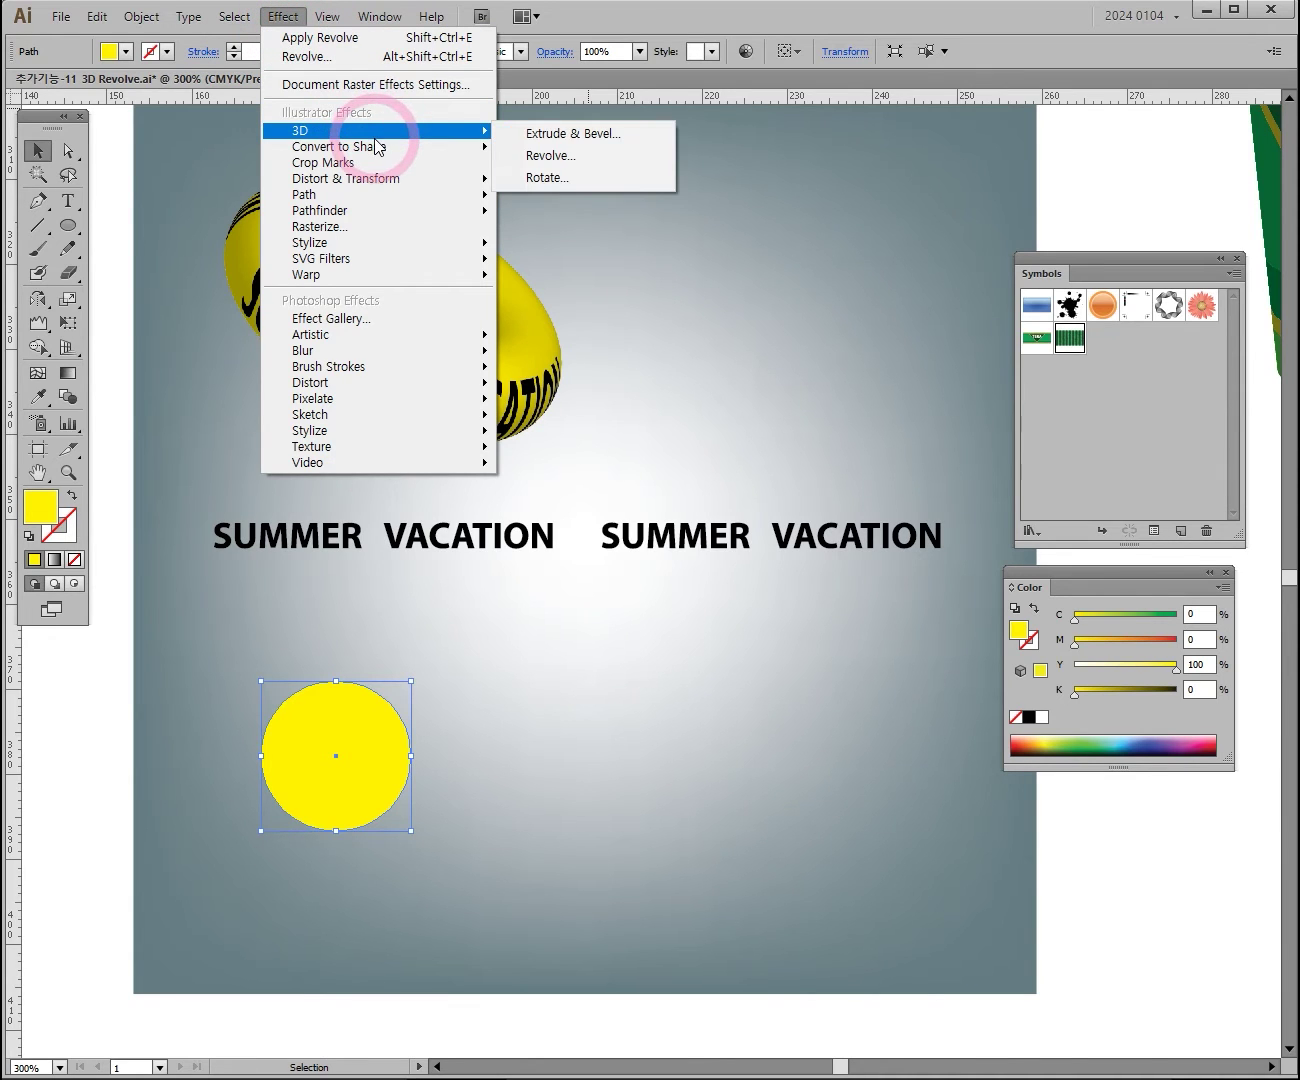
Begin a 3D Revolve of the yellow circle with its options beside the shape and the preview enabled
left_click(554, 157)
left_click_drag(513, 137, 855, 466)
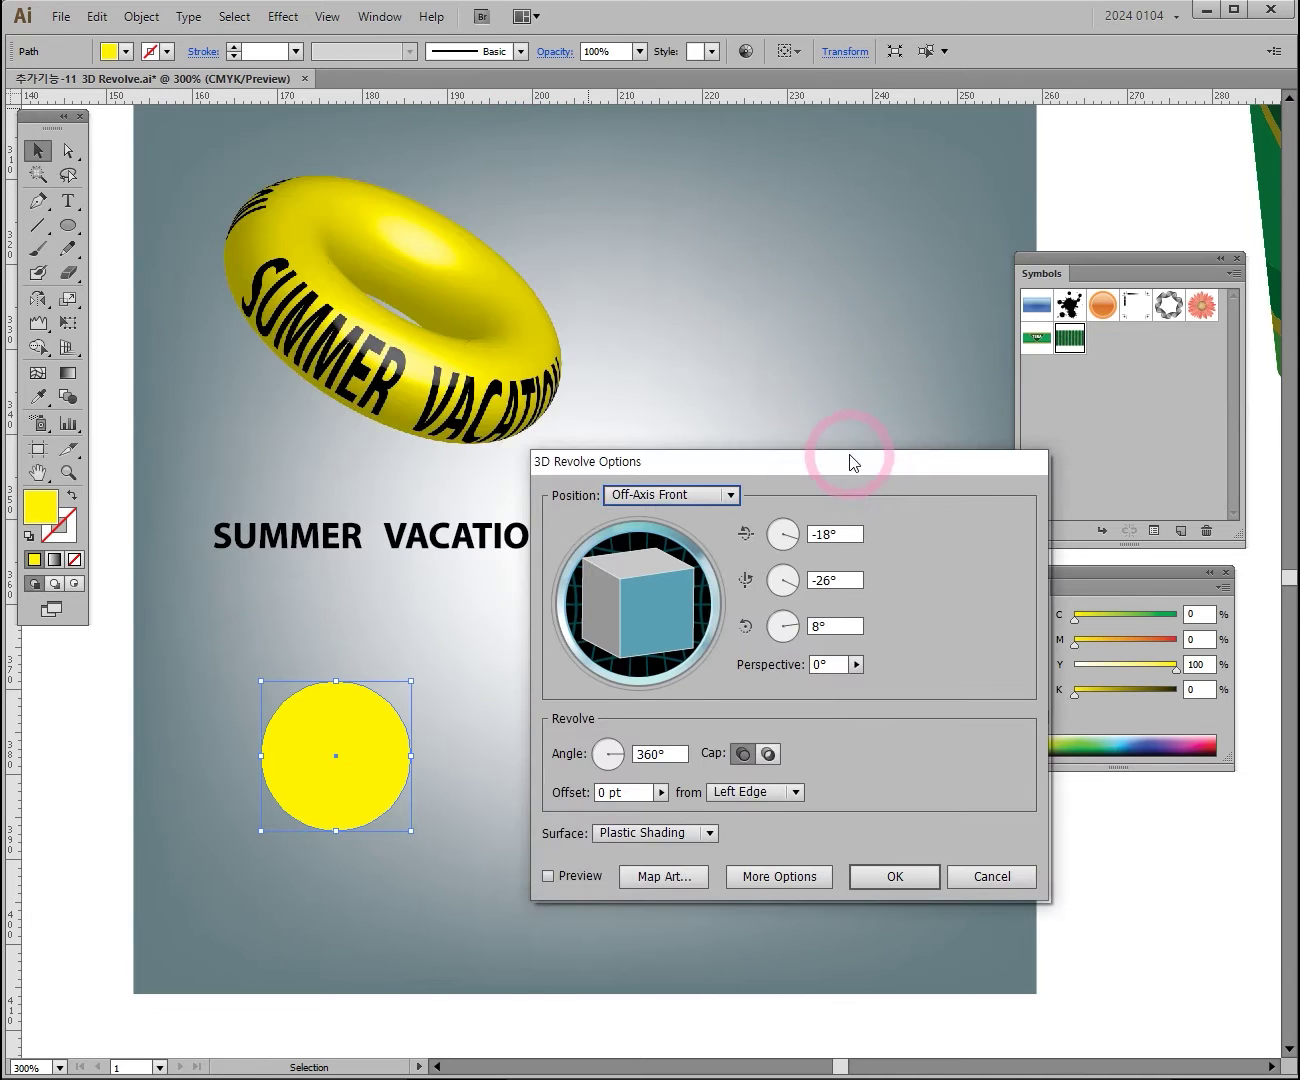
left_click(548, 876)
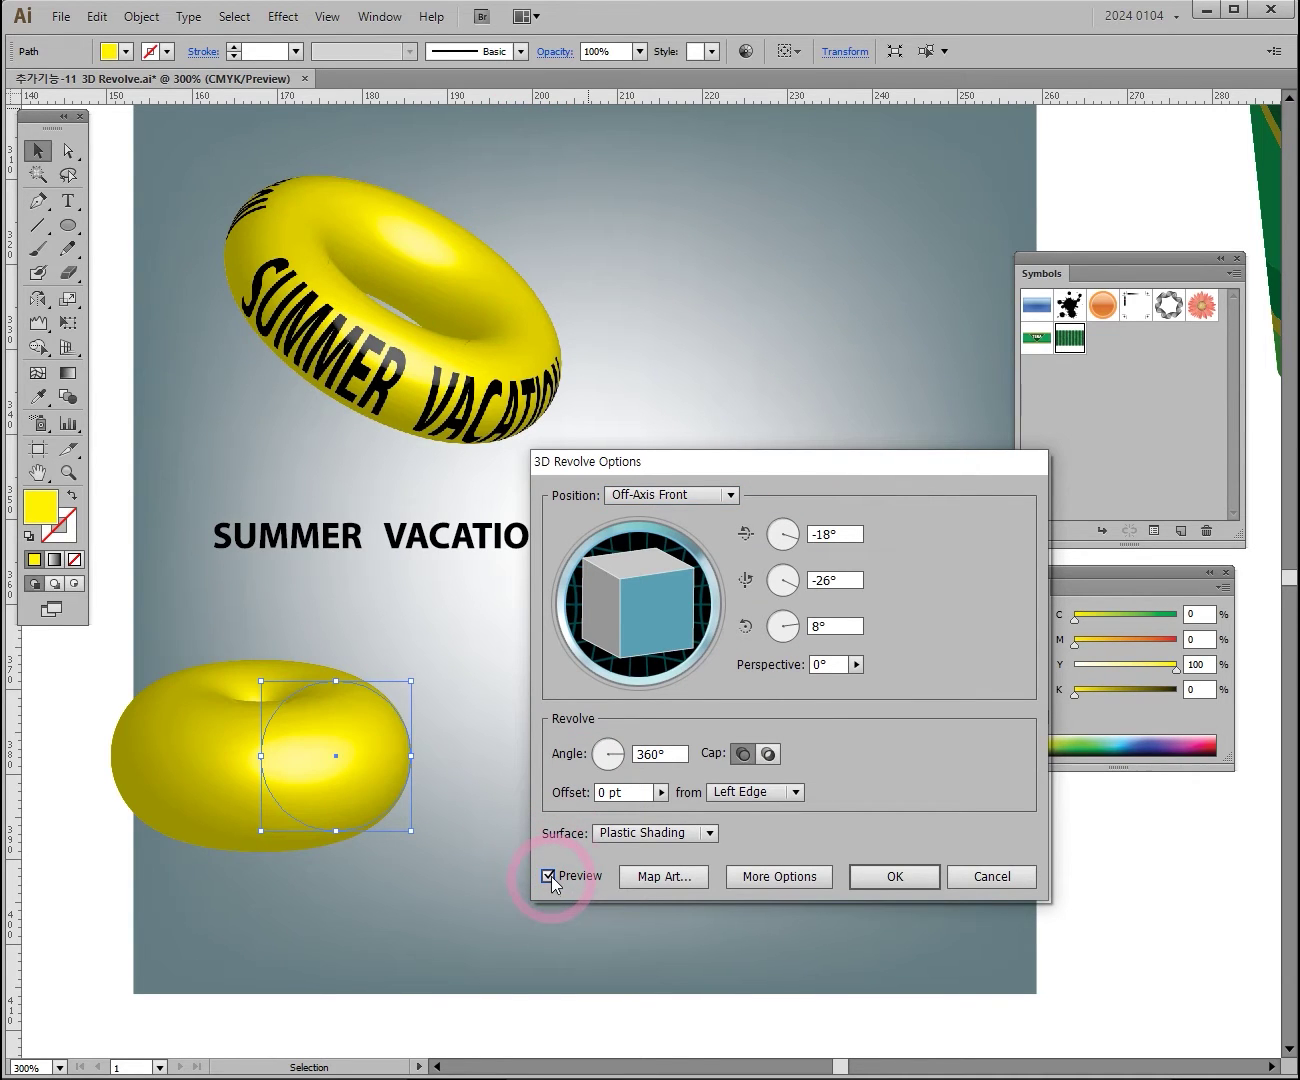
left_click(331, 678)
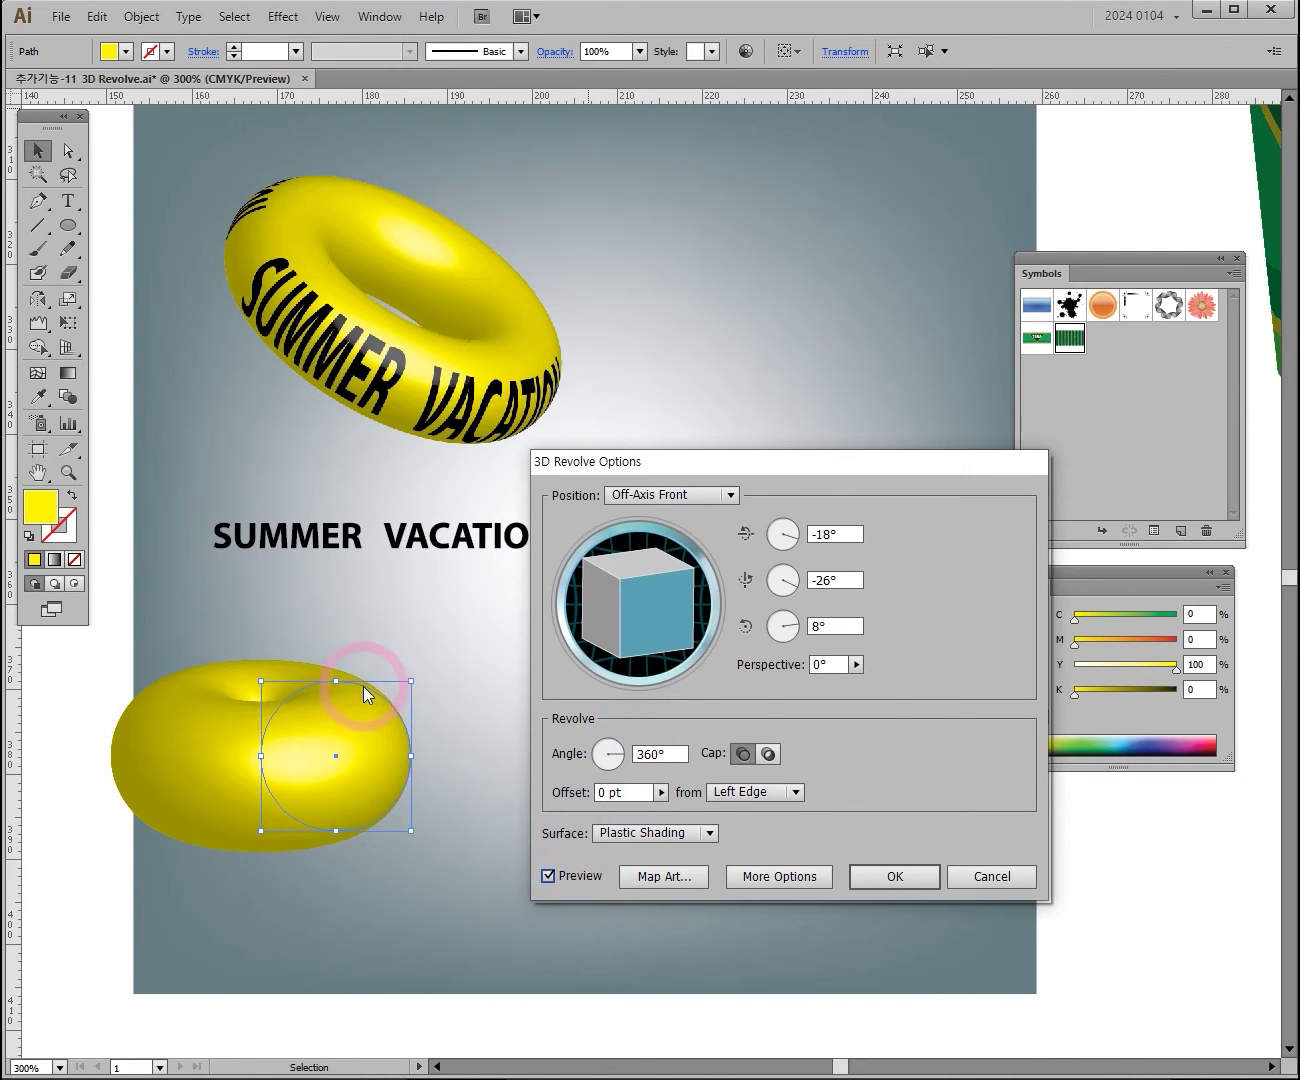
left_click(308, 743)
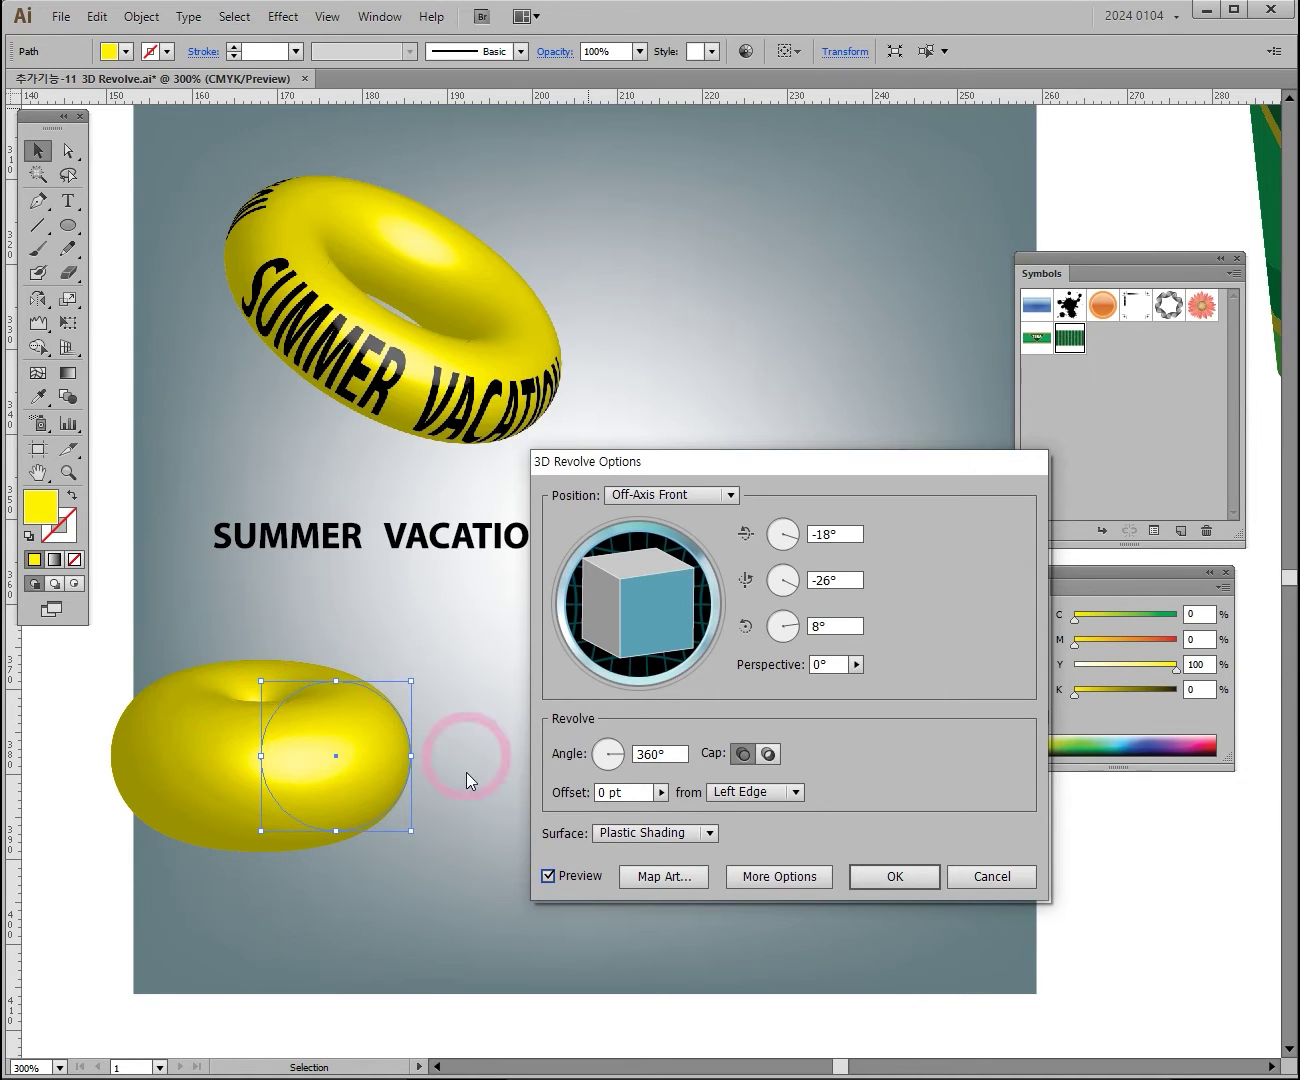
Try revolving the circle from its Right Edge, and return the revolve axis to Left Edge
left_click(785, 791)
left_click(765, 835)
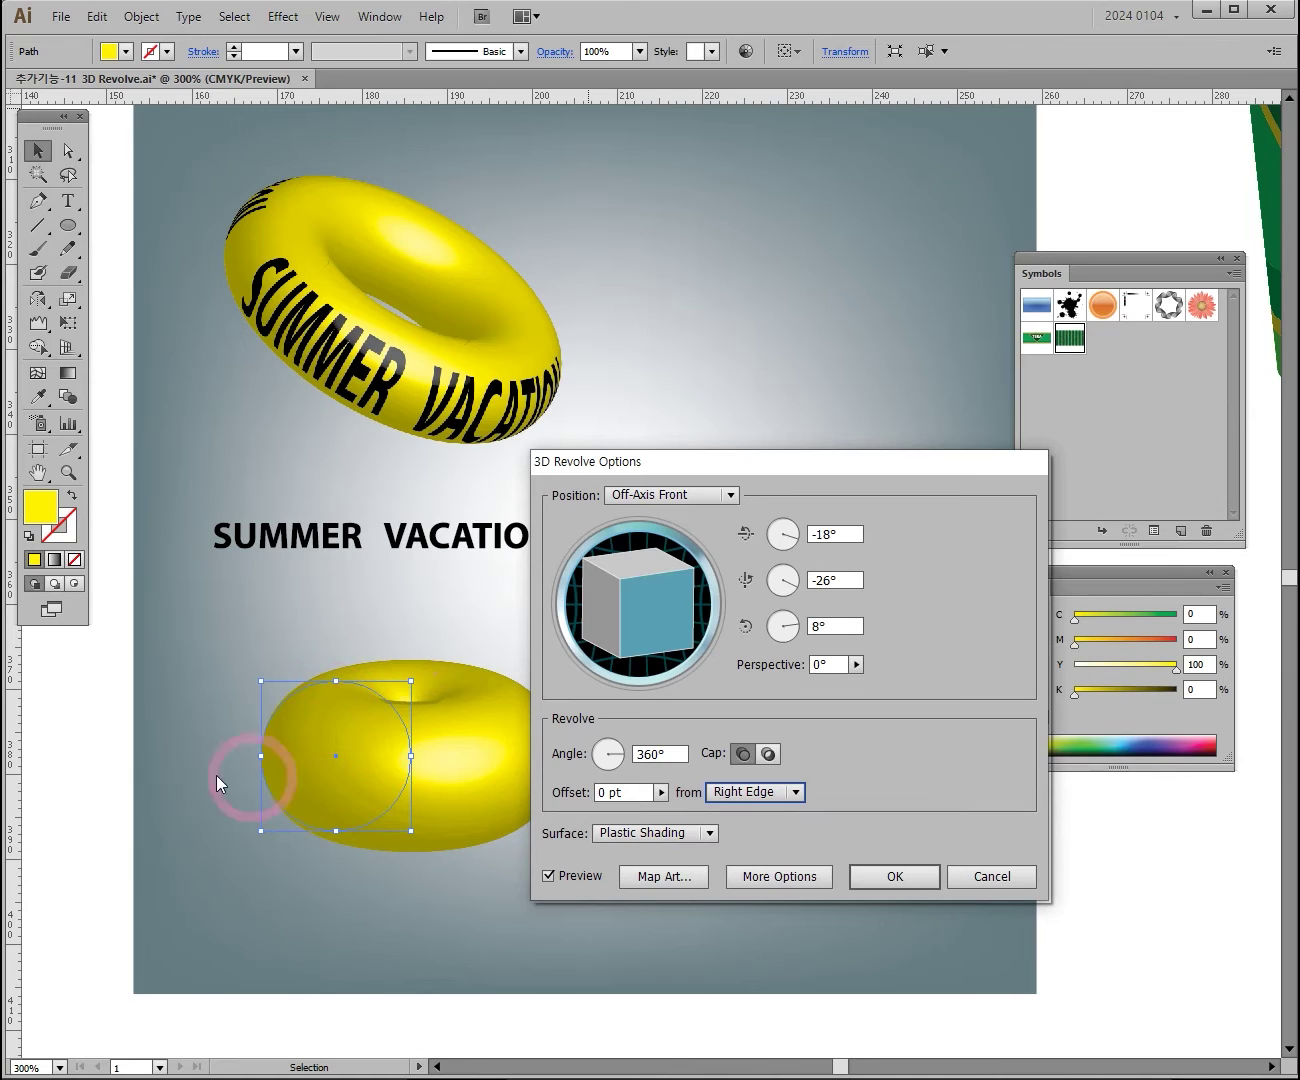
left_click(759, 792)
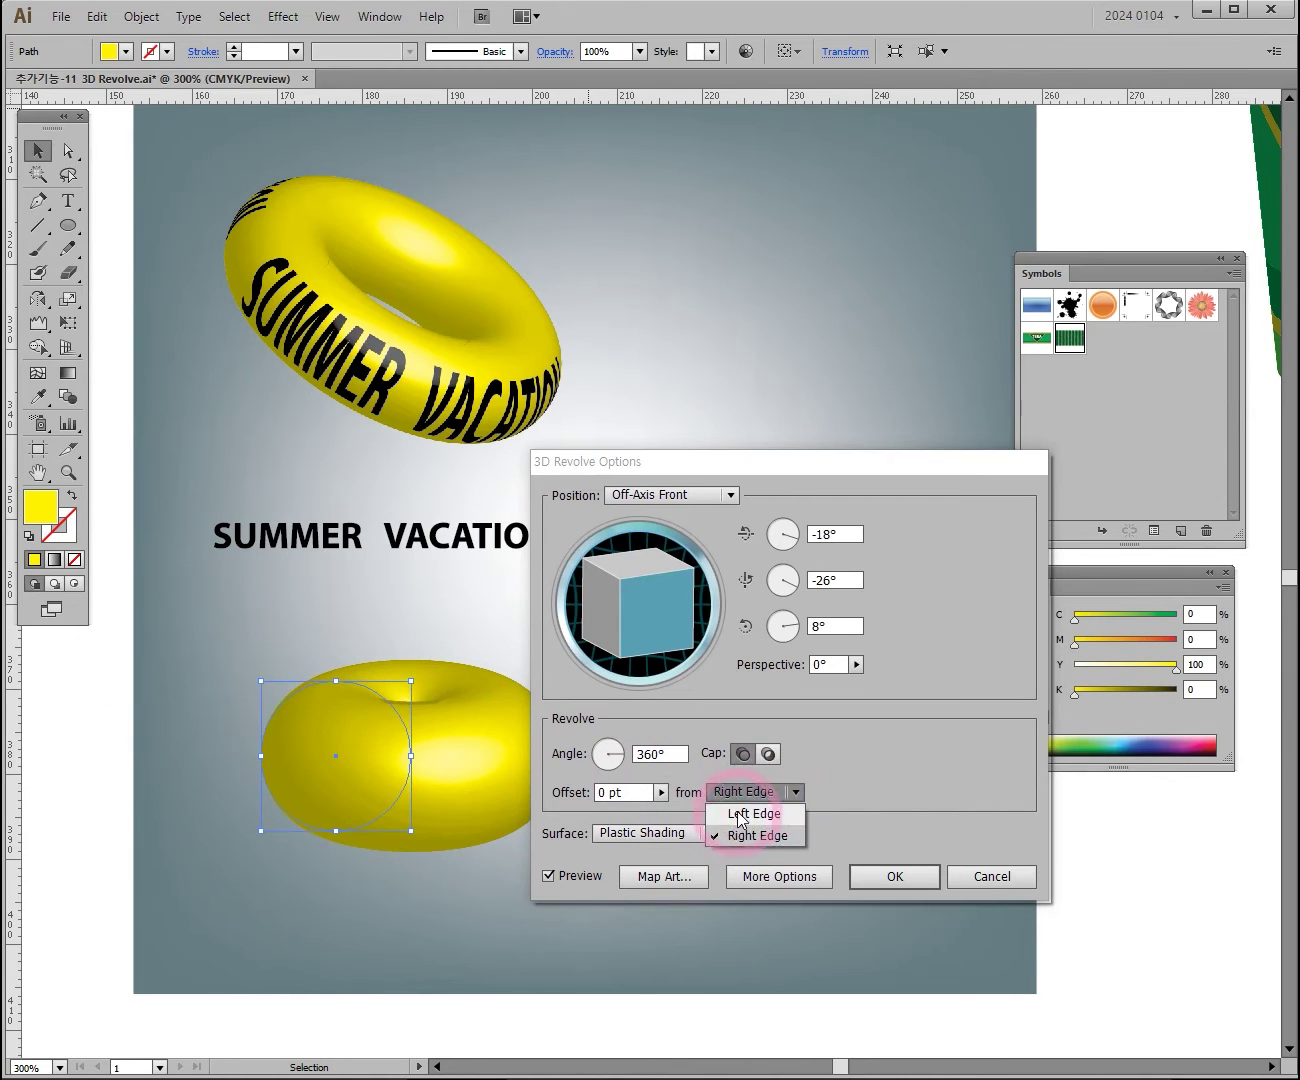
left_click(754, 812)
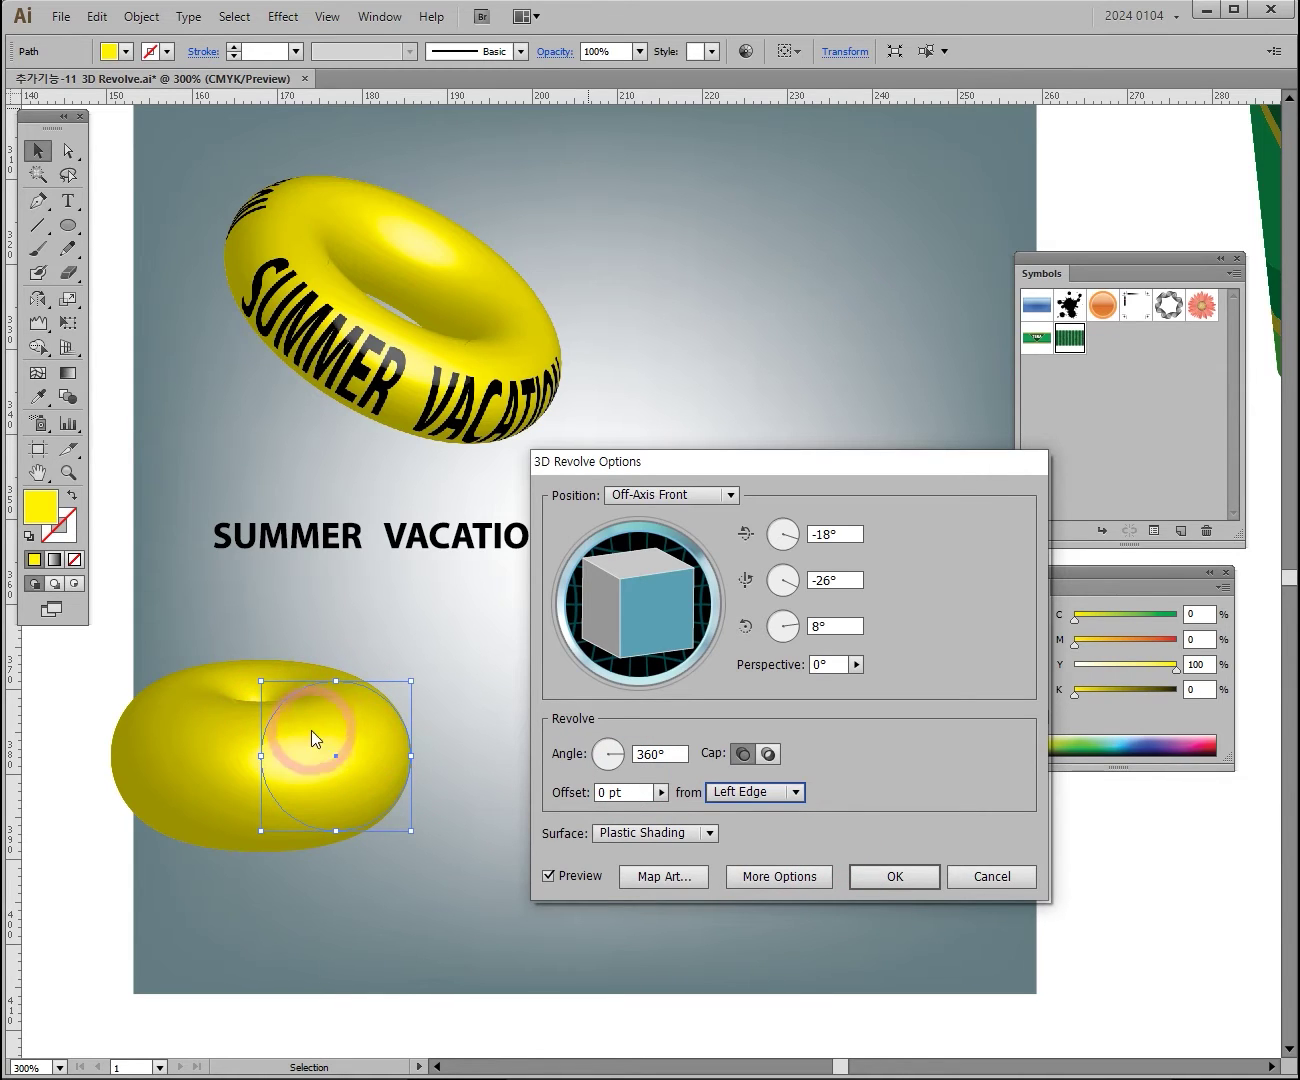
Set the revolve offset from the left edge to 32 pt to widen the ring's central hole
left_click(662, 793)
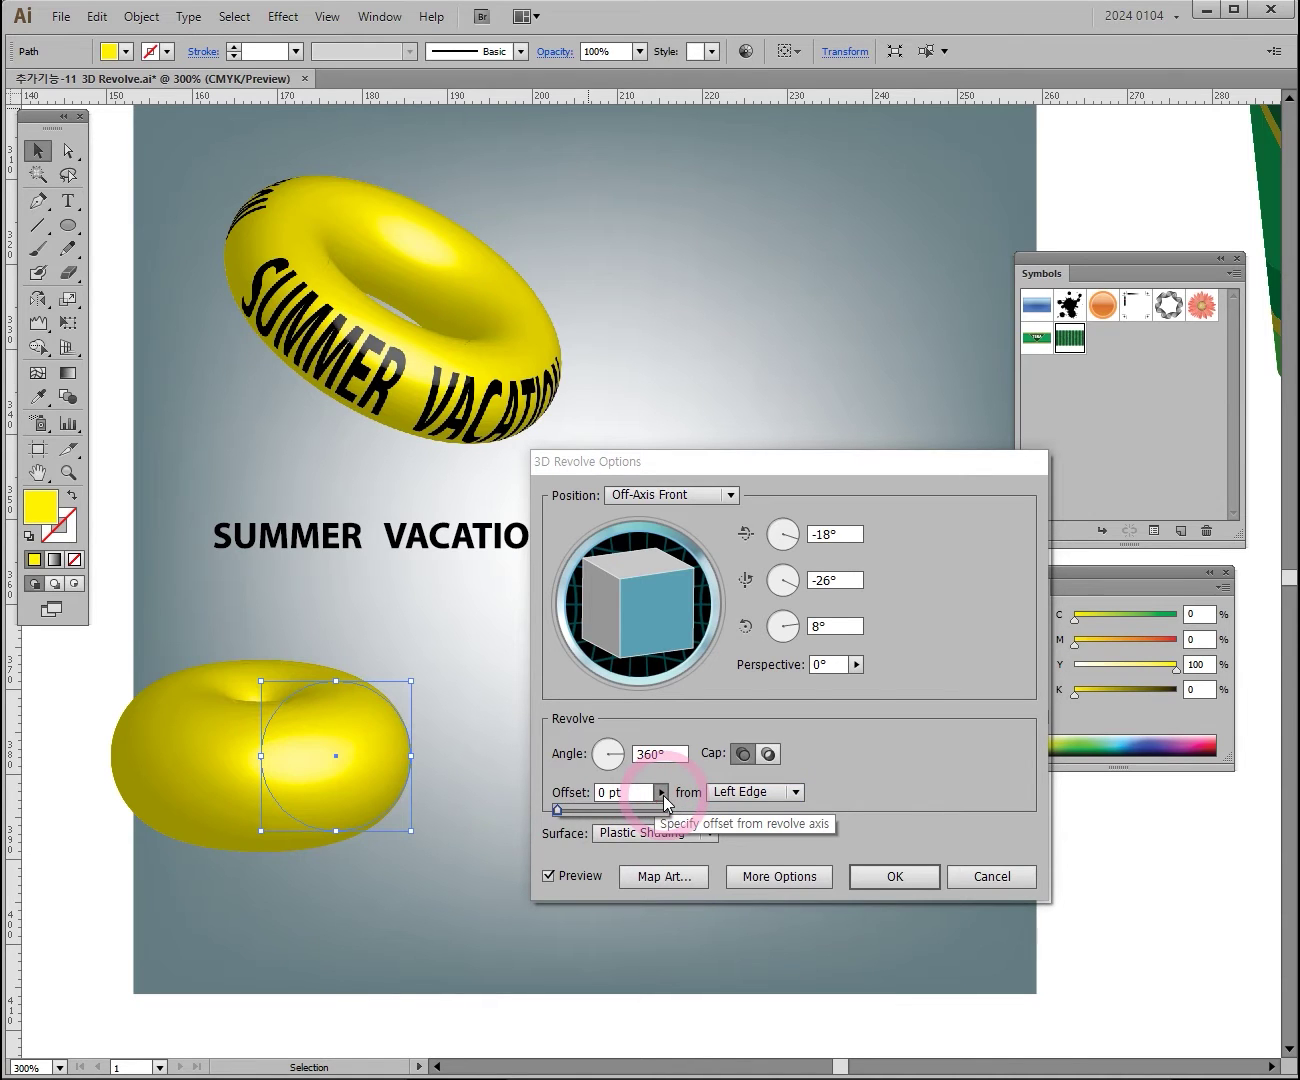
left_click(576, 810)
left_click_drag(576, 811, 569, 811)
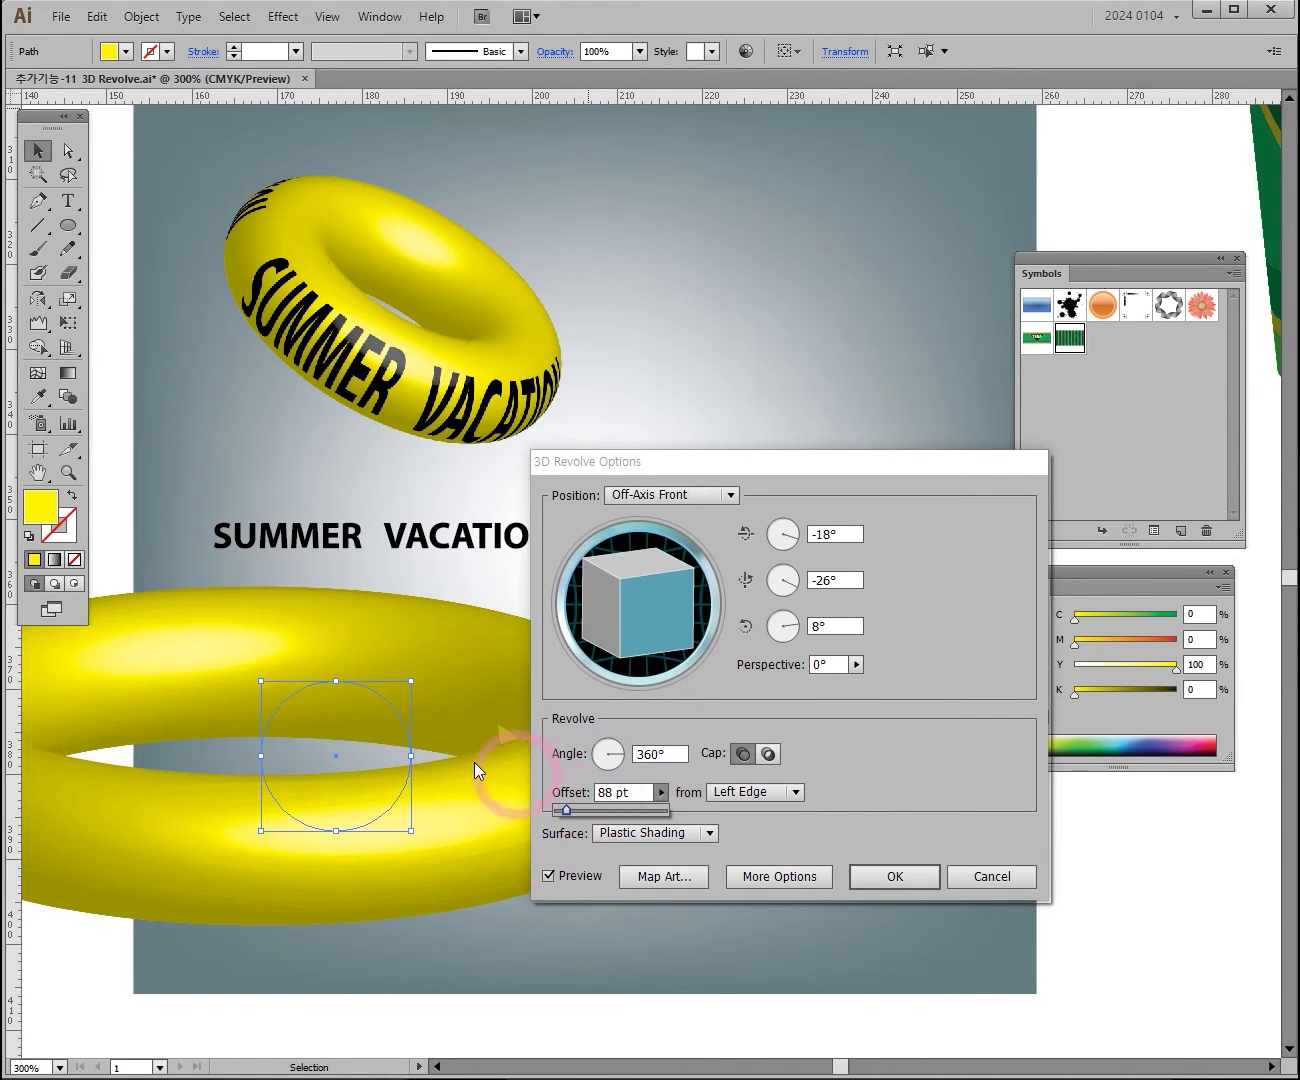
left_click_drag(567, 813, 561, 809)
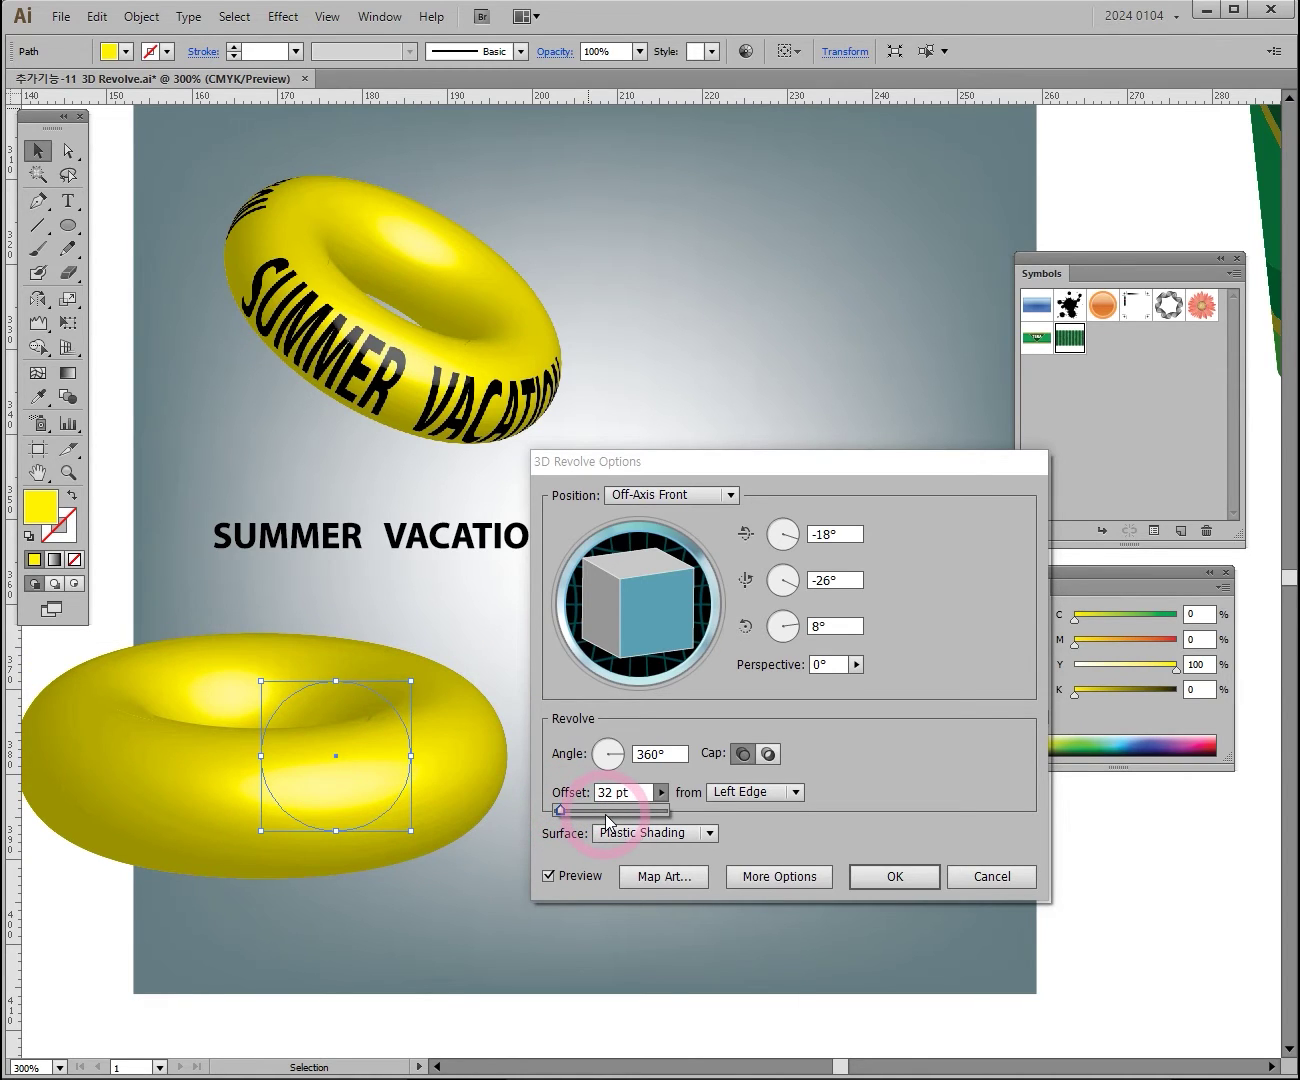
left_click_drag(605, 814, 605, 813)
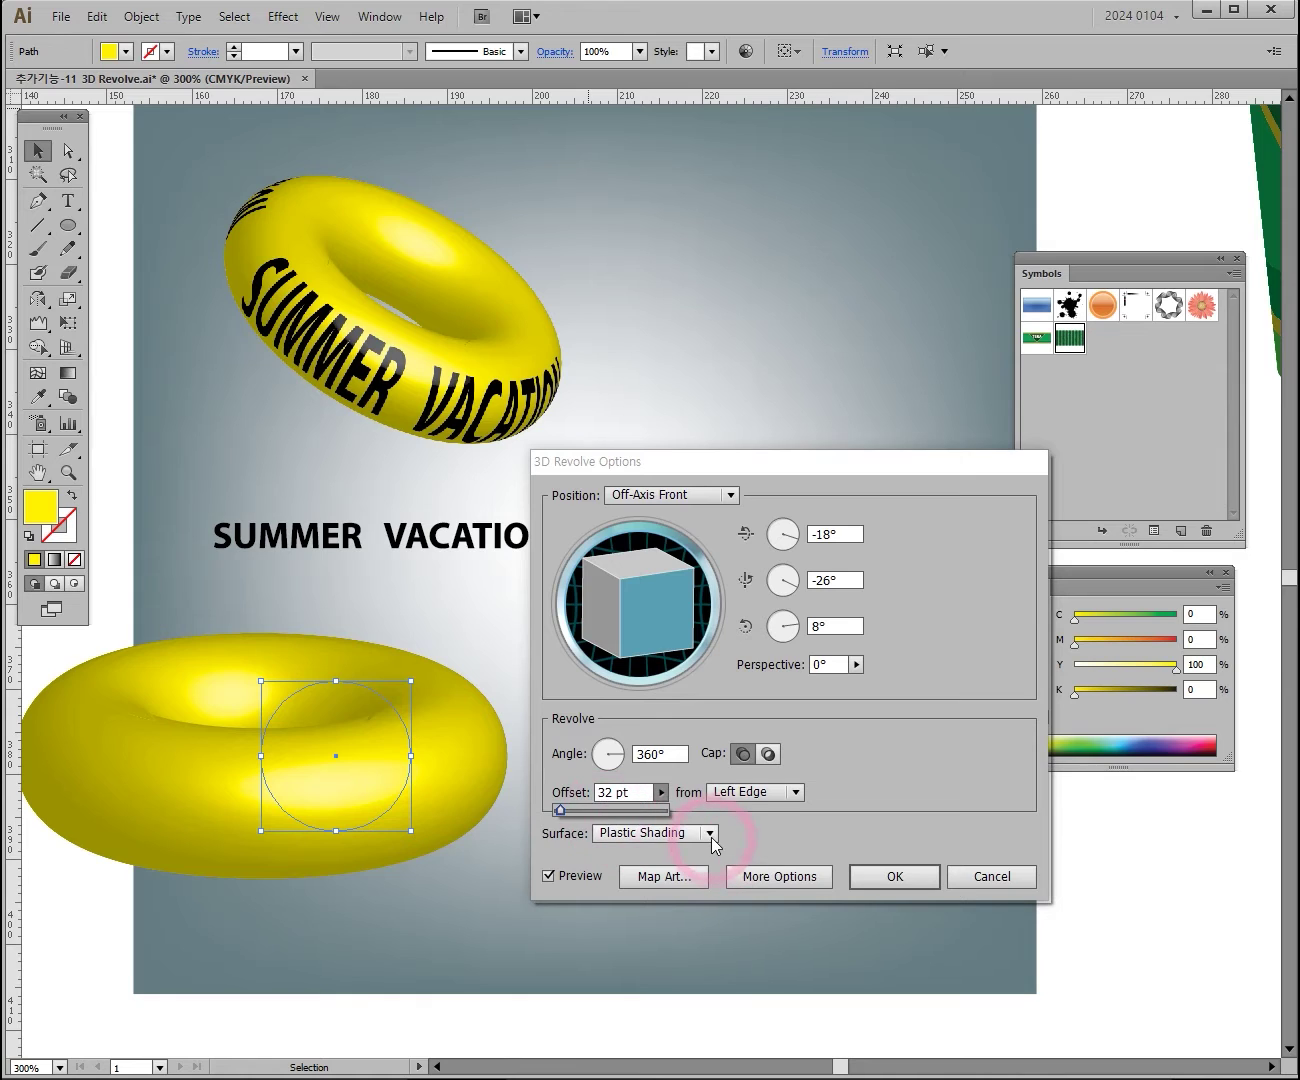
Apply the revolve with Diffuse Shading and move the yellow ring to the right, beneath the SUMMER VACATION lettering
left_click_drag(707, 842, 682, 902)
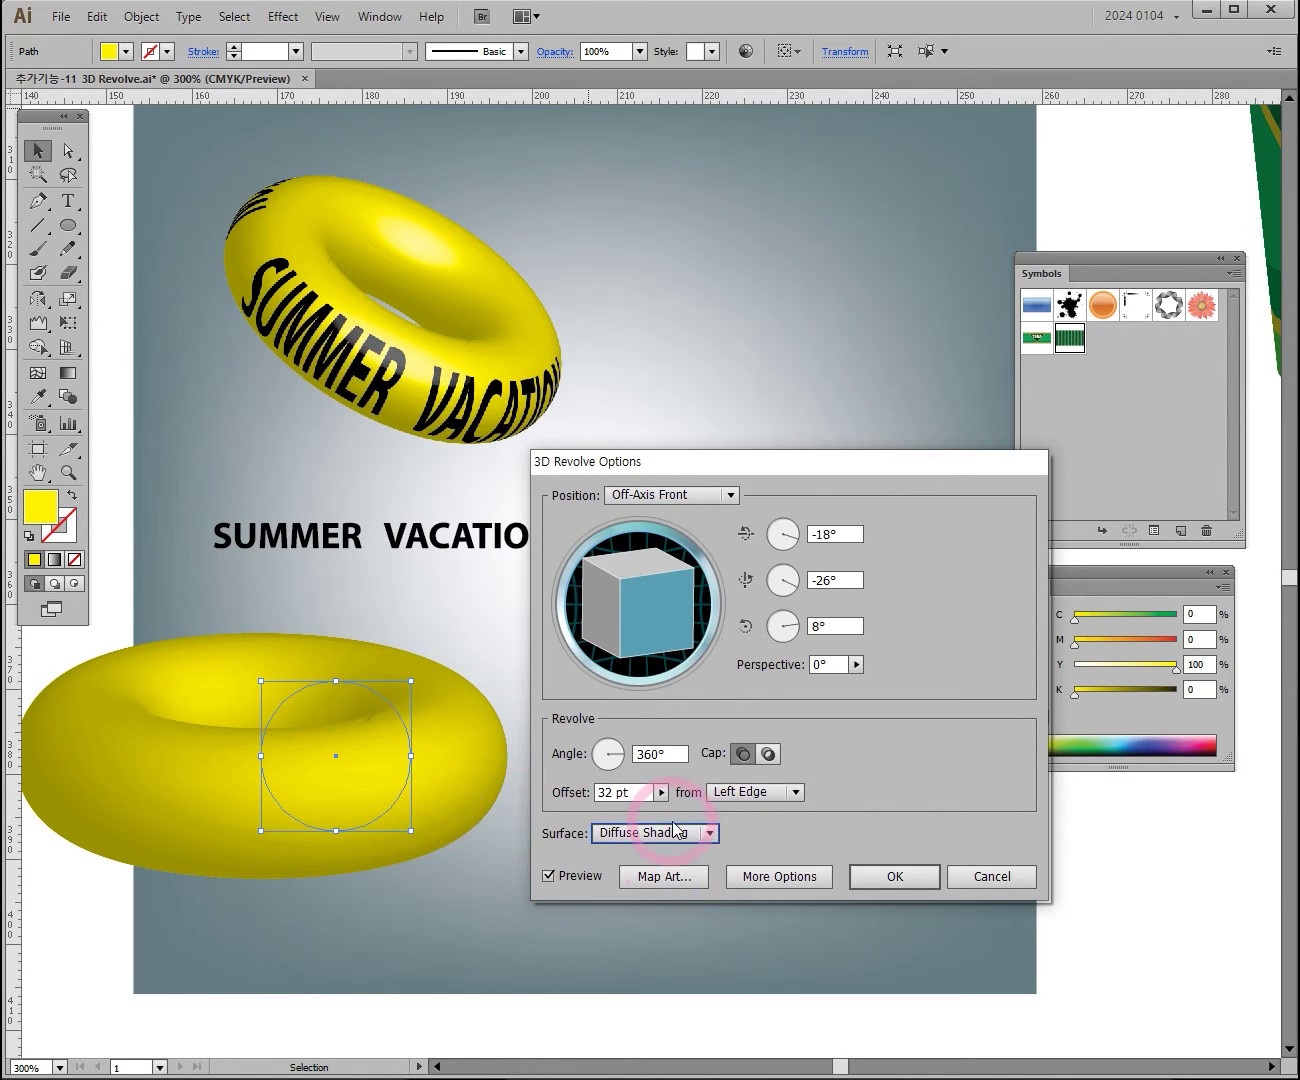
left_click_drag(706, 834, 664, 920)
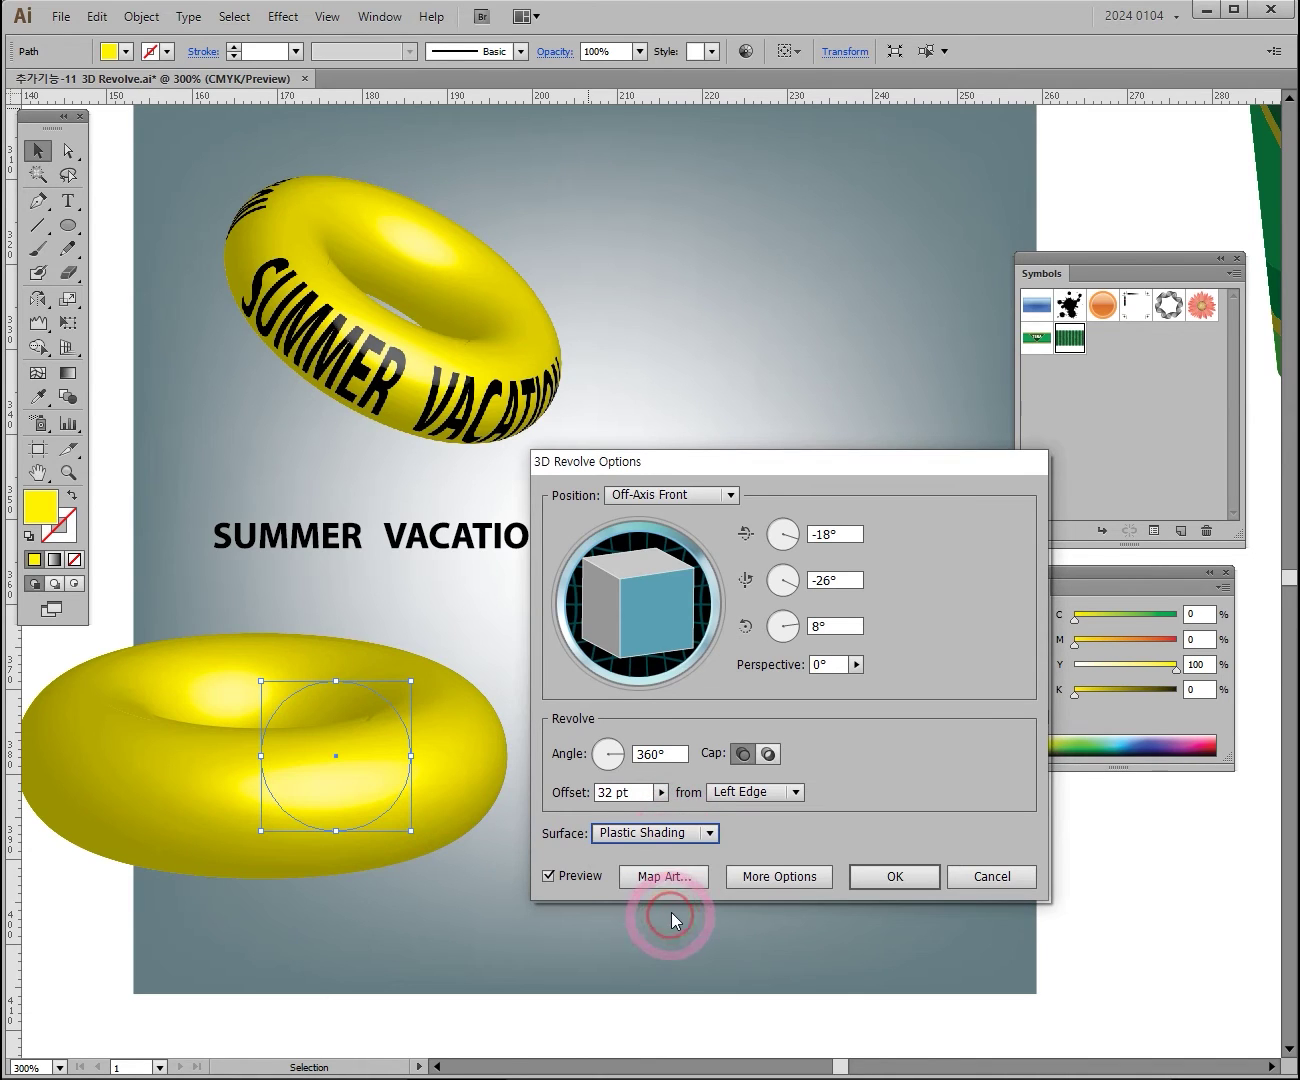
left_click_drag(684, 839, 679, 897)
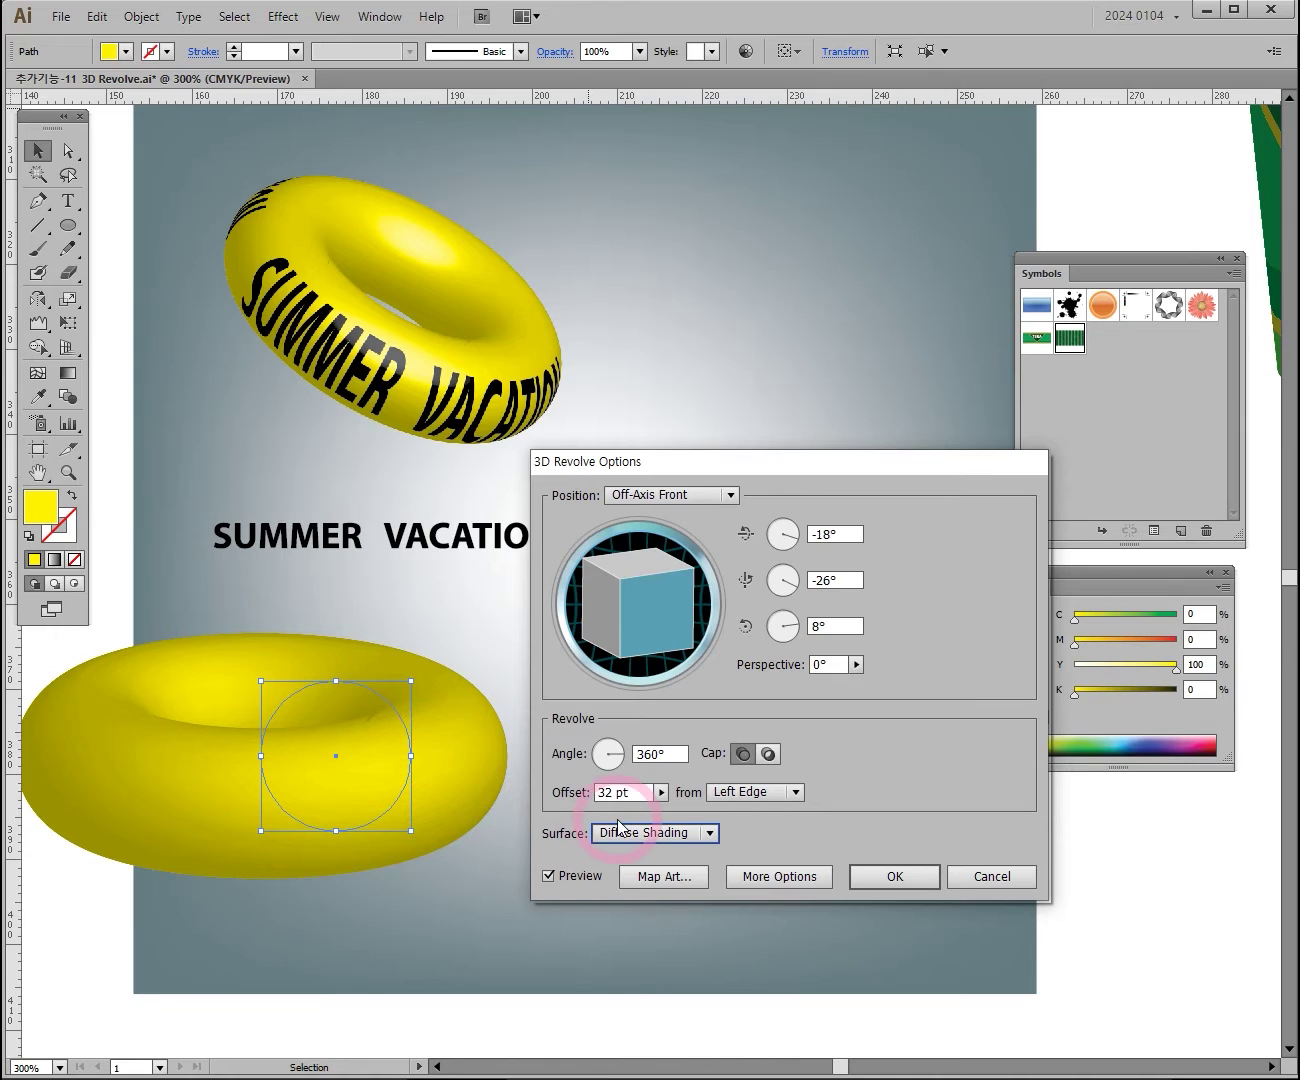
left_click(885, 873)
left_click_drag(342, 773, 579, 803)
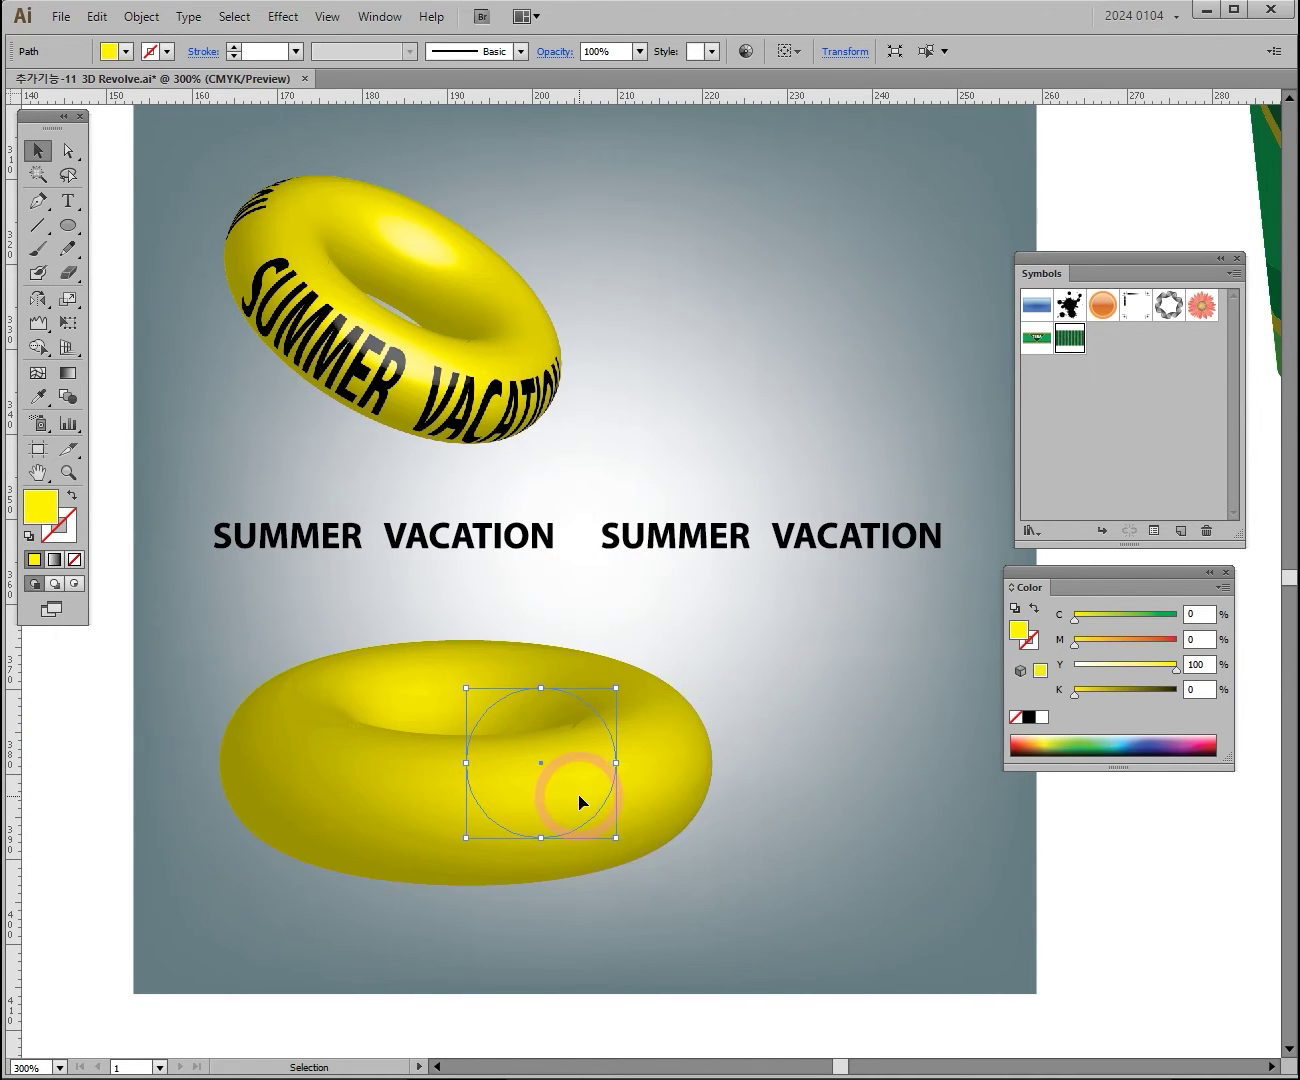
Select the SUMMER VACATION lettering group to examine its outlined letter shapes
left_click(447, 550)
left_click(496, 548)
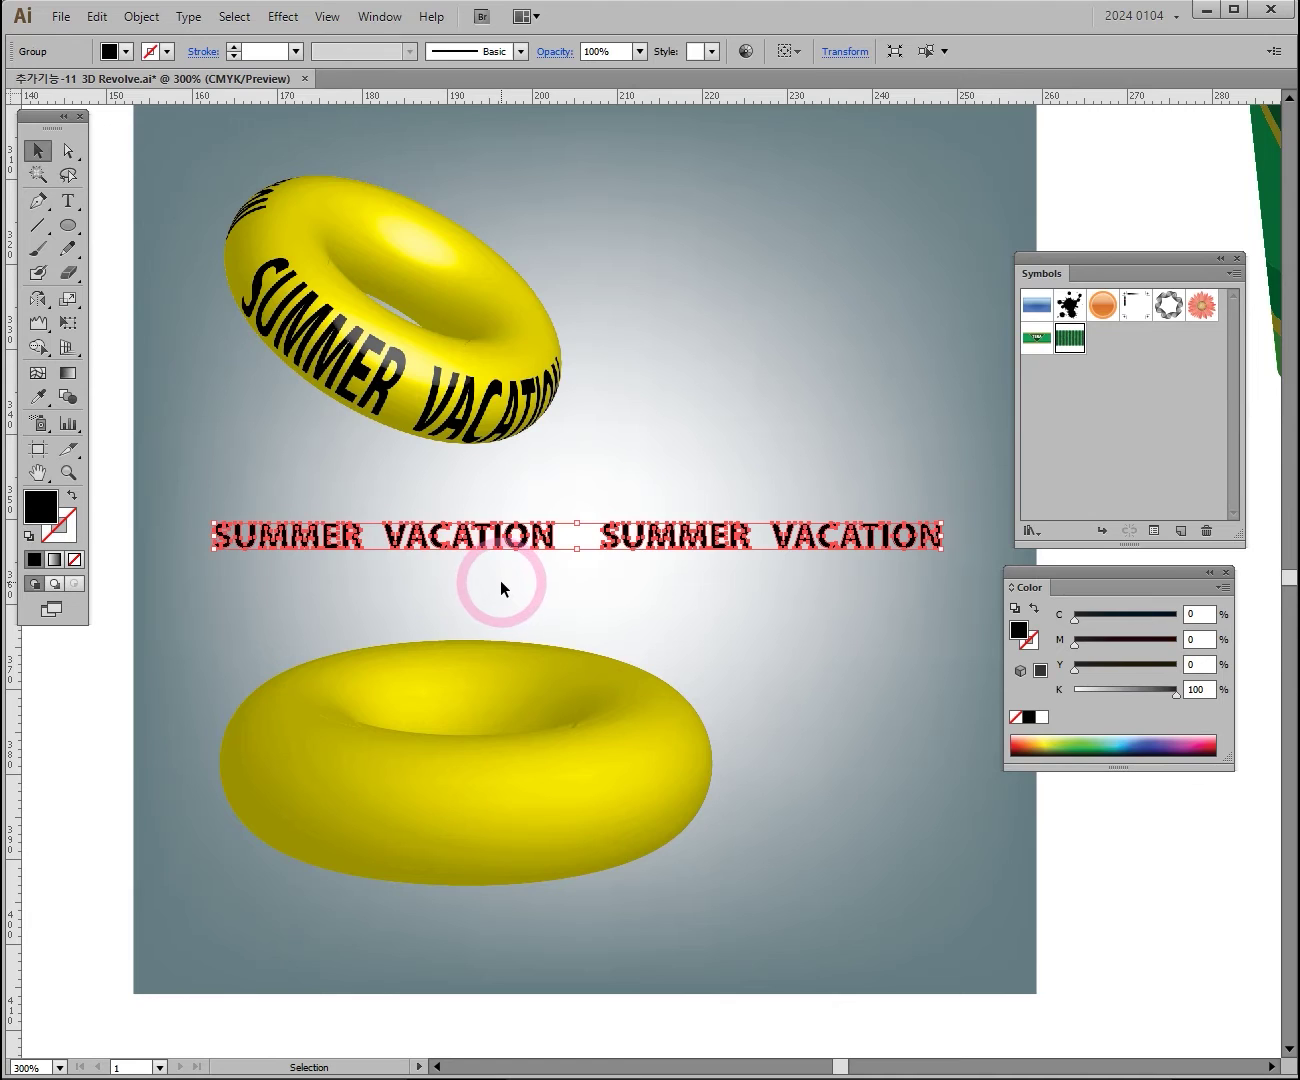
left_click(507, 531)
left_click(512, 538)
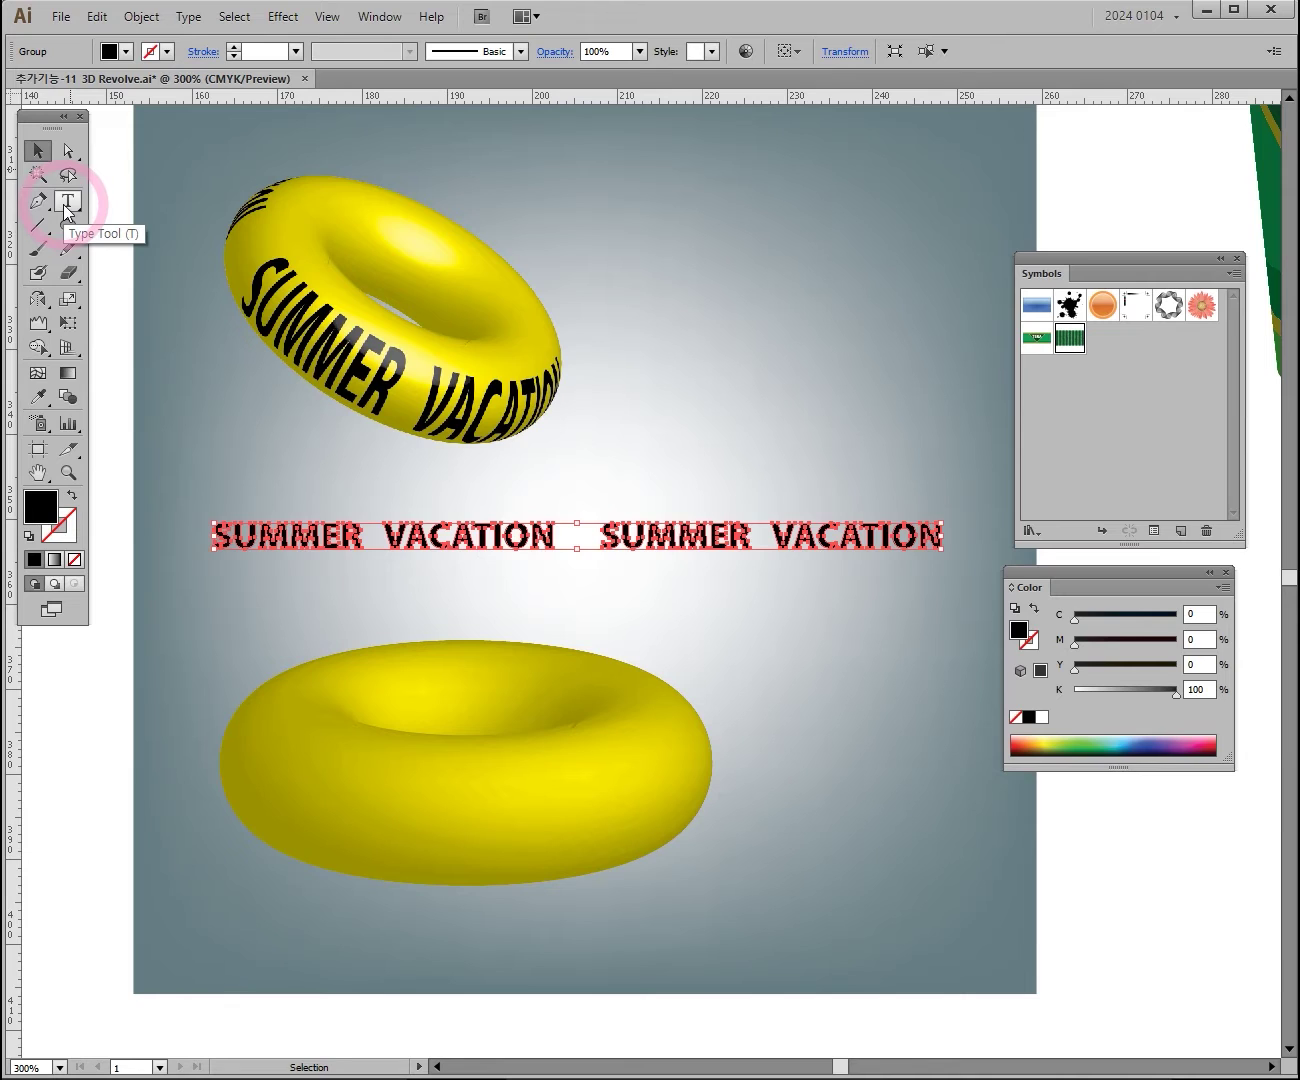
Add the sample text "ㄿㄹㅇㅍㄿㄹㅇfdbvdfbDSVJOISDV" near the top of the artboard and shift it up so it fits inside
left_click(66, 203)
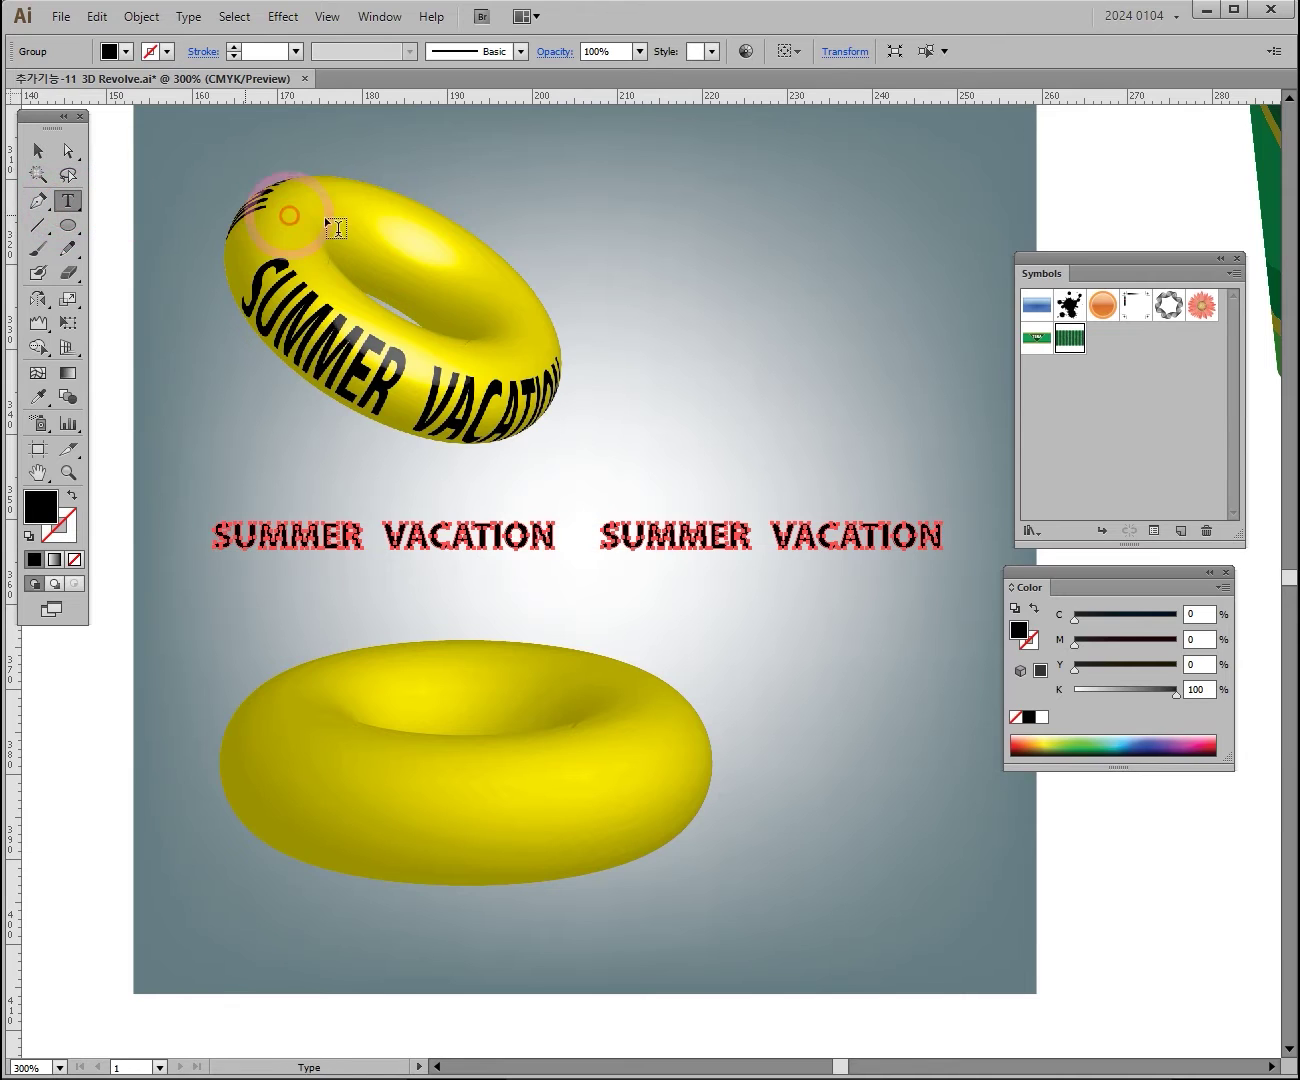
left_click(563, 235)
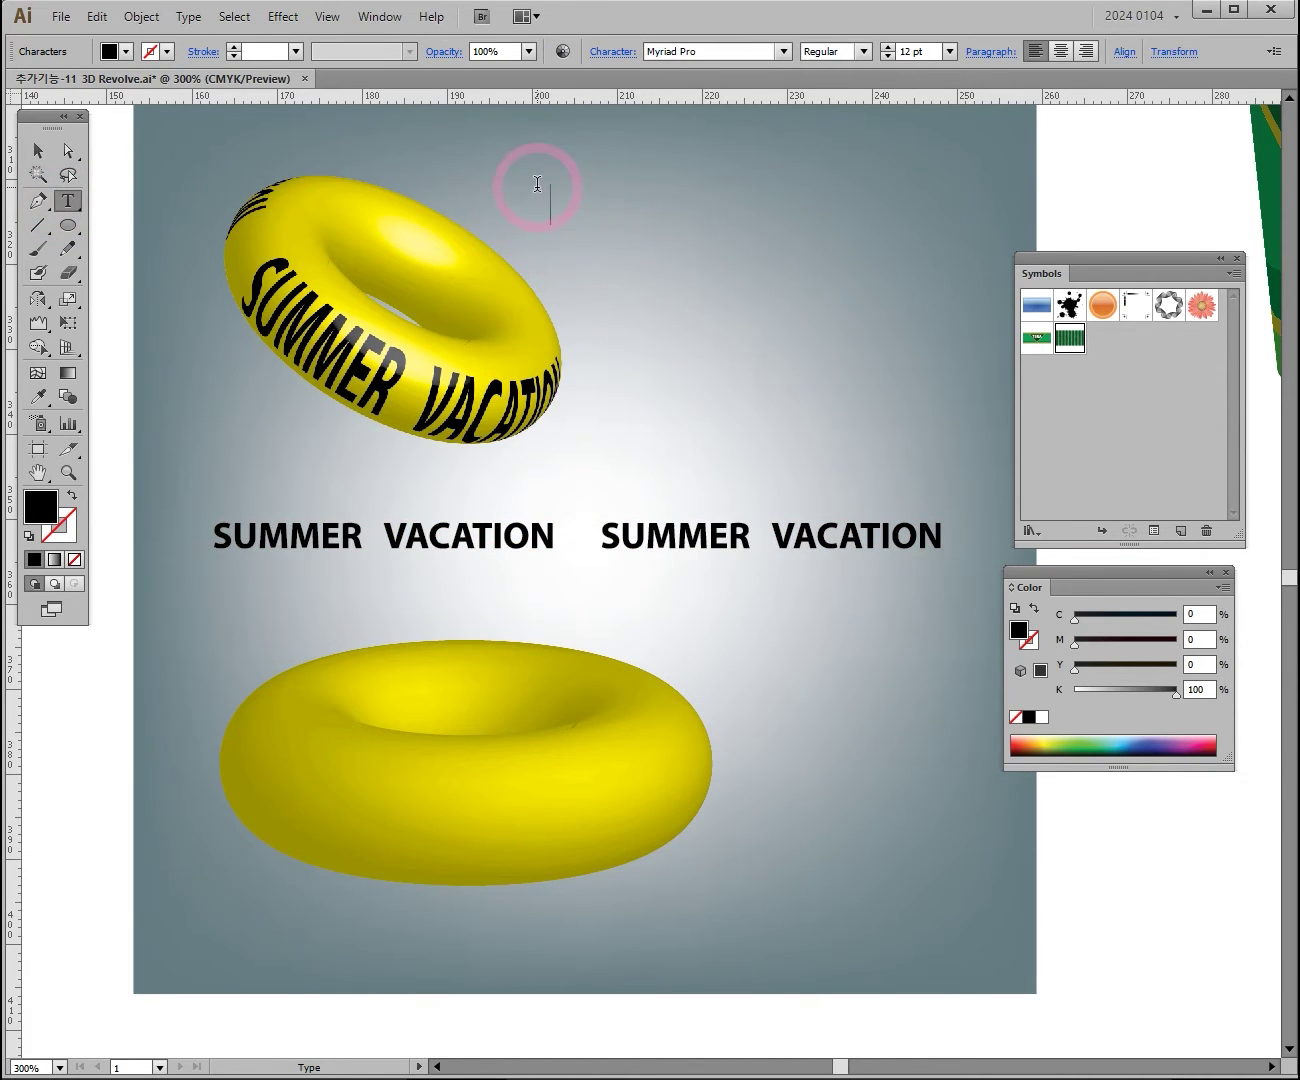
type("ㄿㄹㅇㅍㄿㄹㅇ")
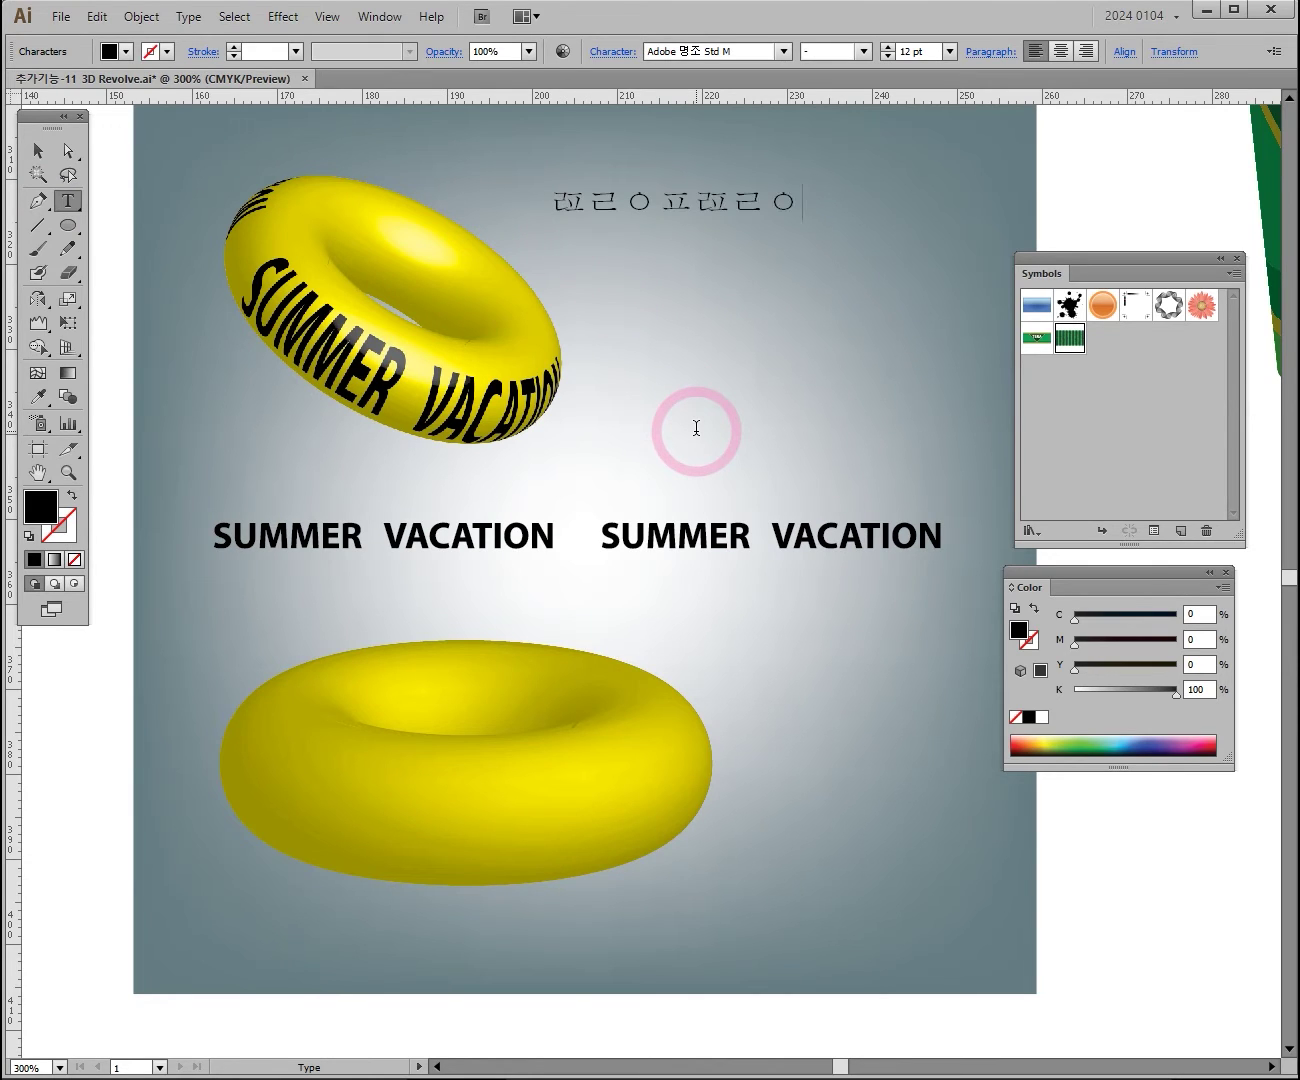
type("fdbvdfbDSVJOISDV")
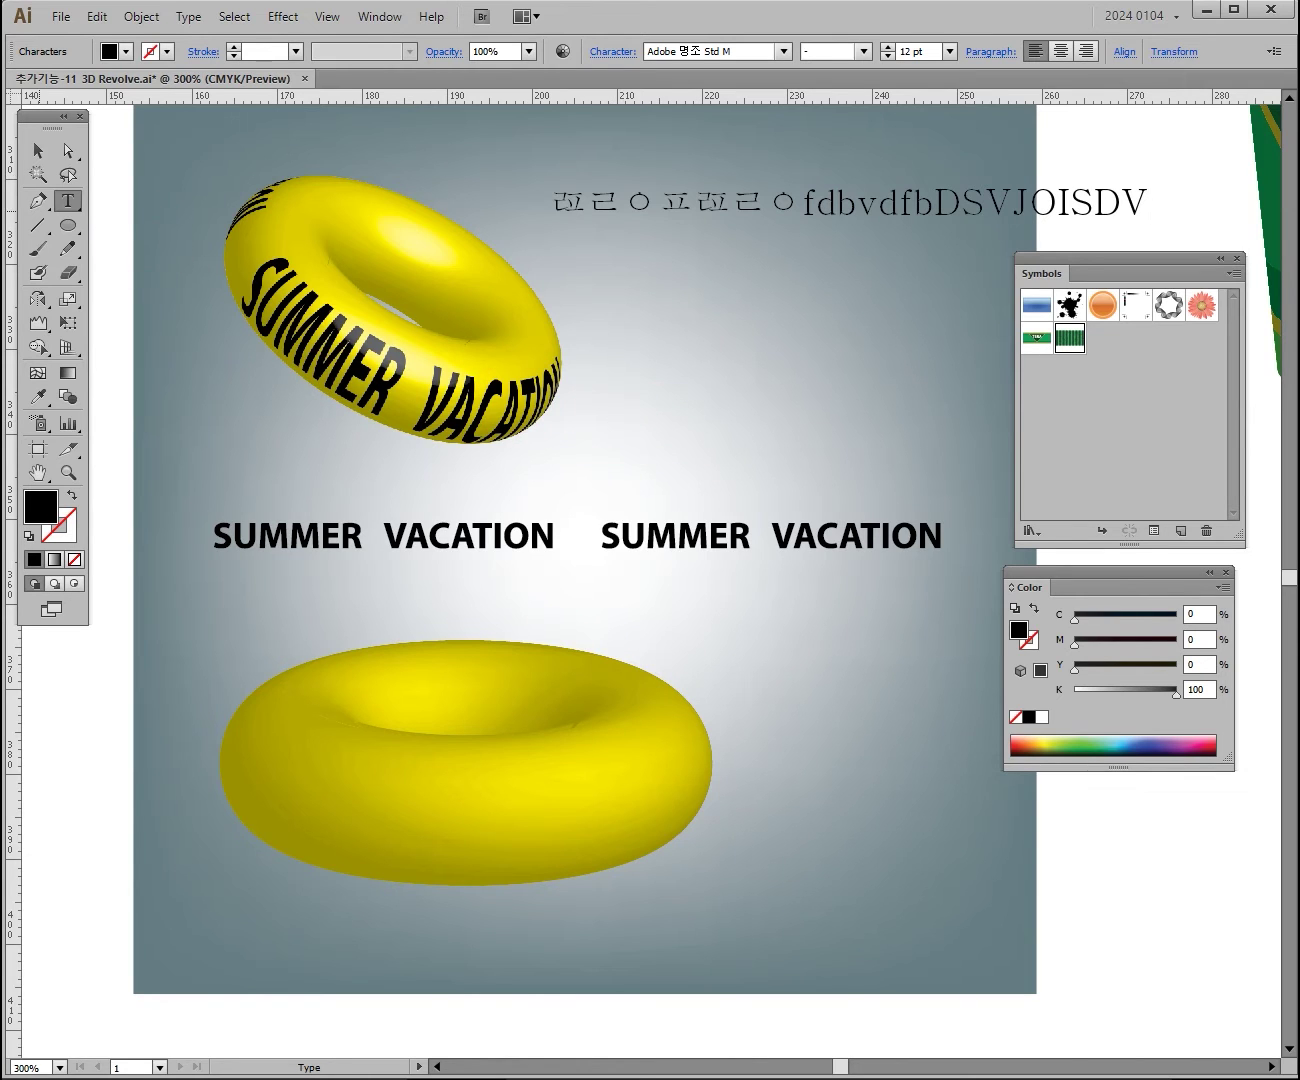
left_click(37, 150)
left_click(733, 198)
left_click_drag(733, 203, 585, 164)
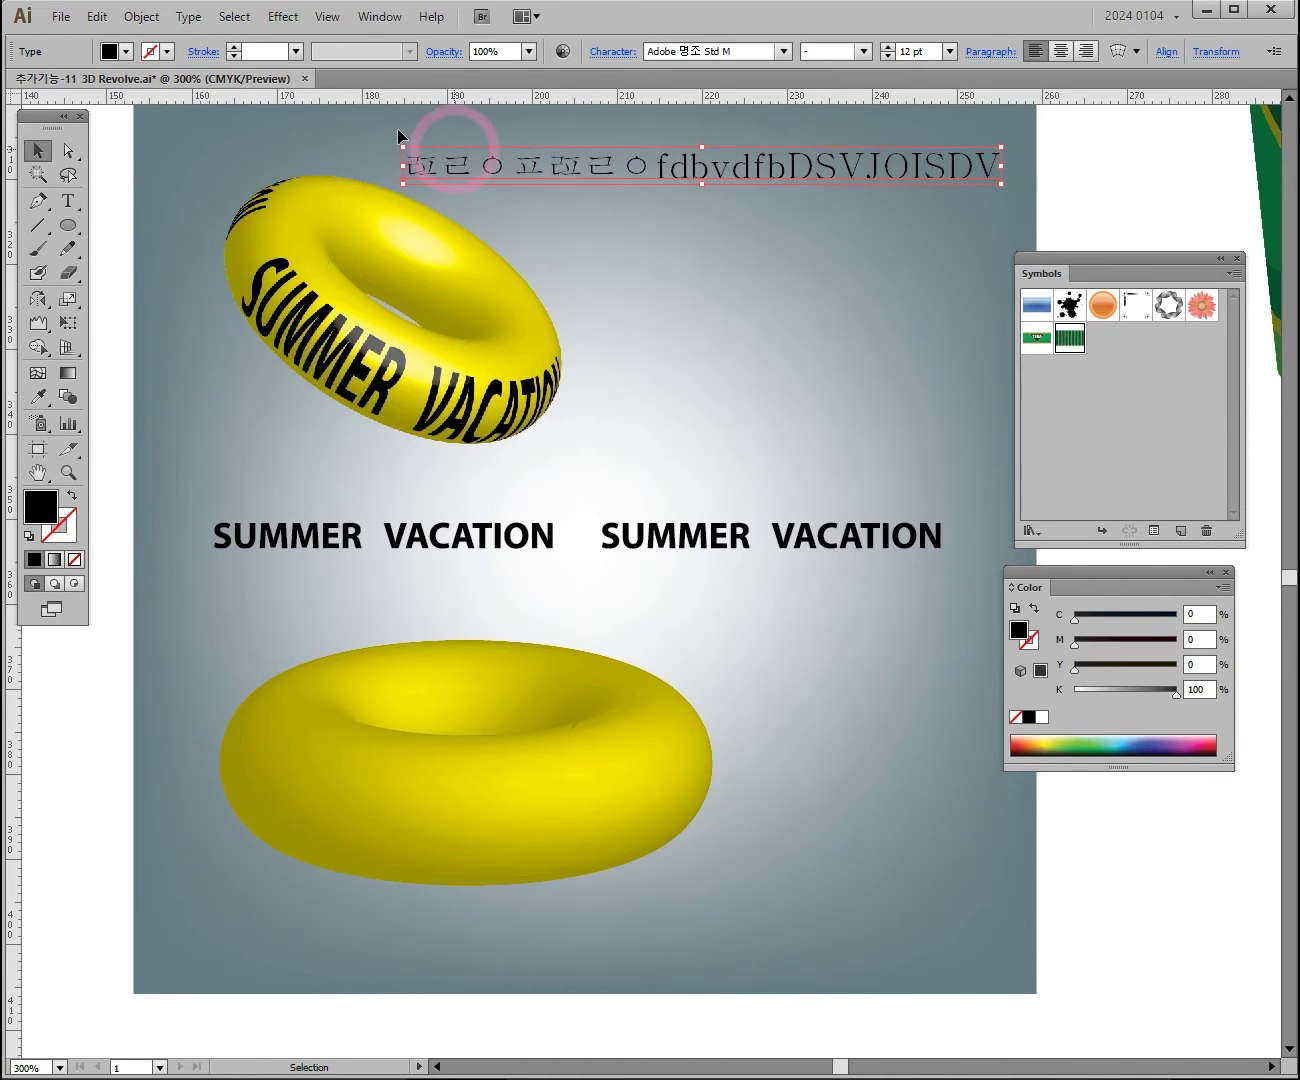
Move the sample text just above the SUMMER VACATION lettering and set its font size to 24 pt
left_click(380, 17)
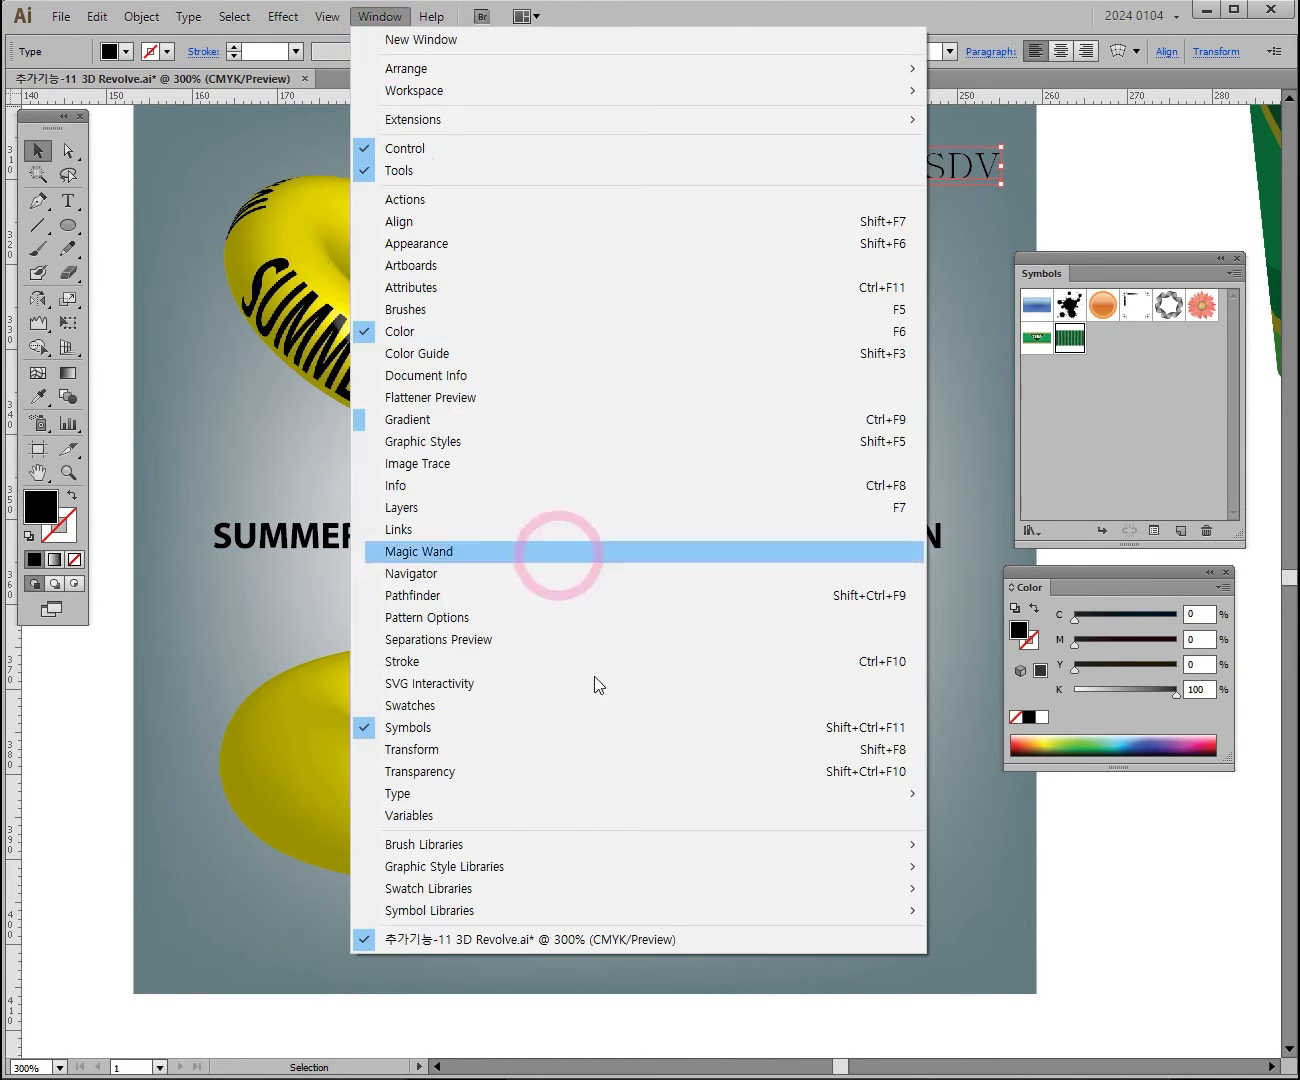
mouse_move(611, 797)
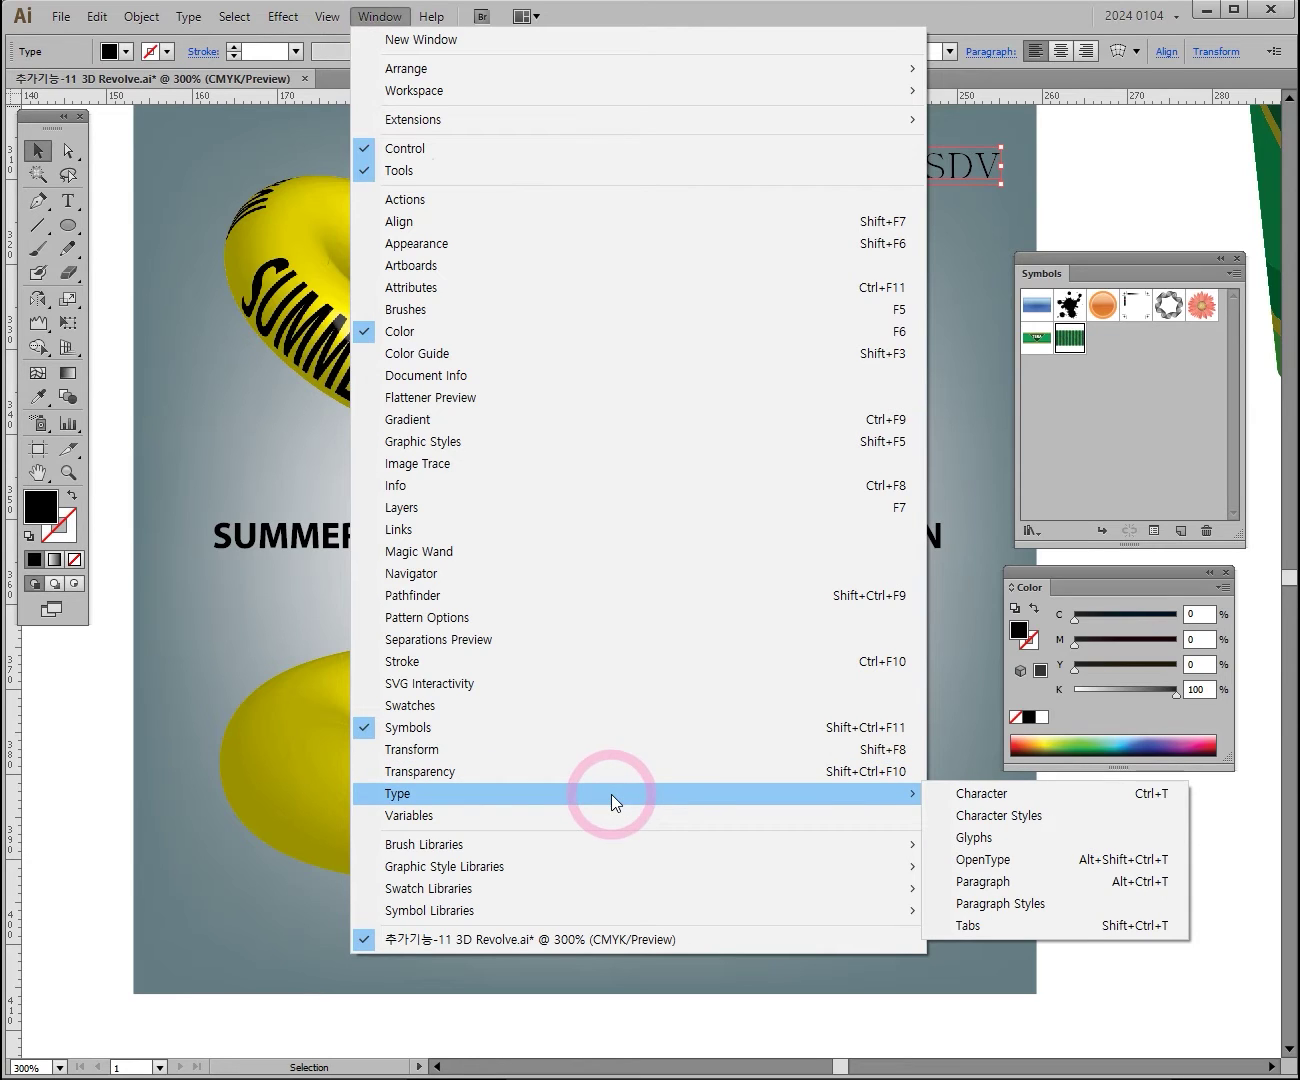
left_click(1004, 795)
left_click_drag(88, 814, 161, 732)
left_click(227, 805)
left_click(34, 153)
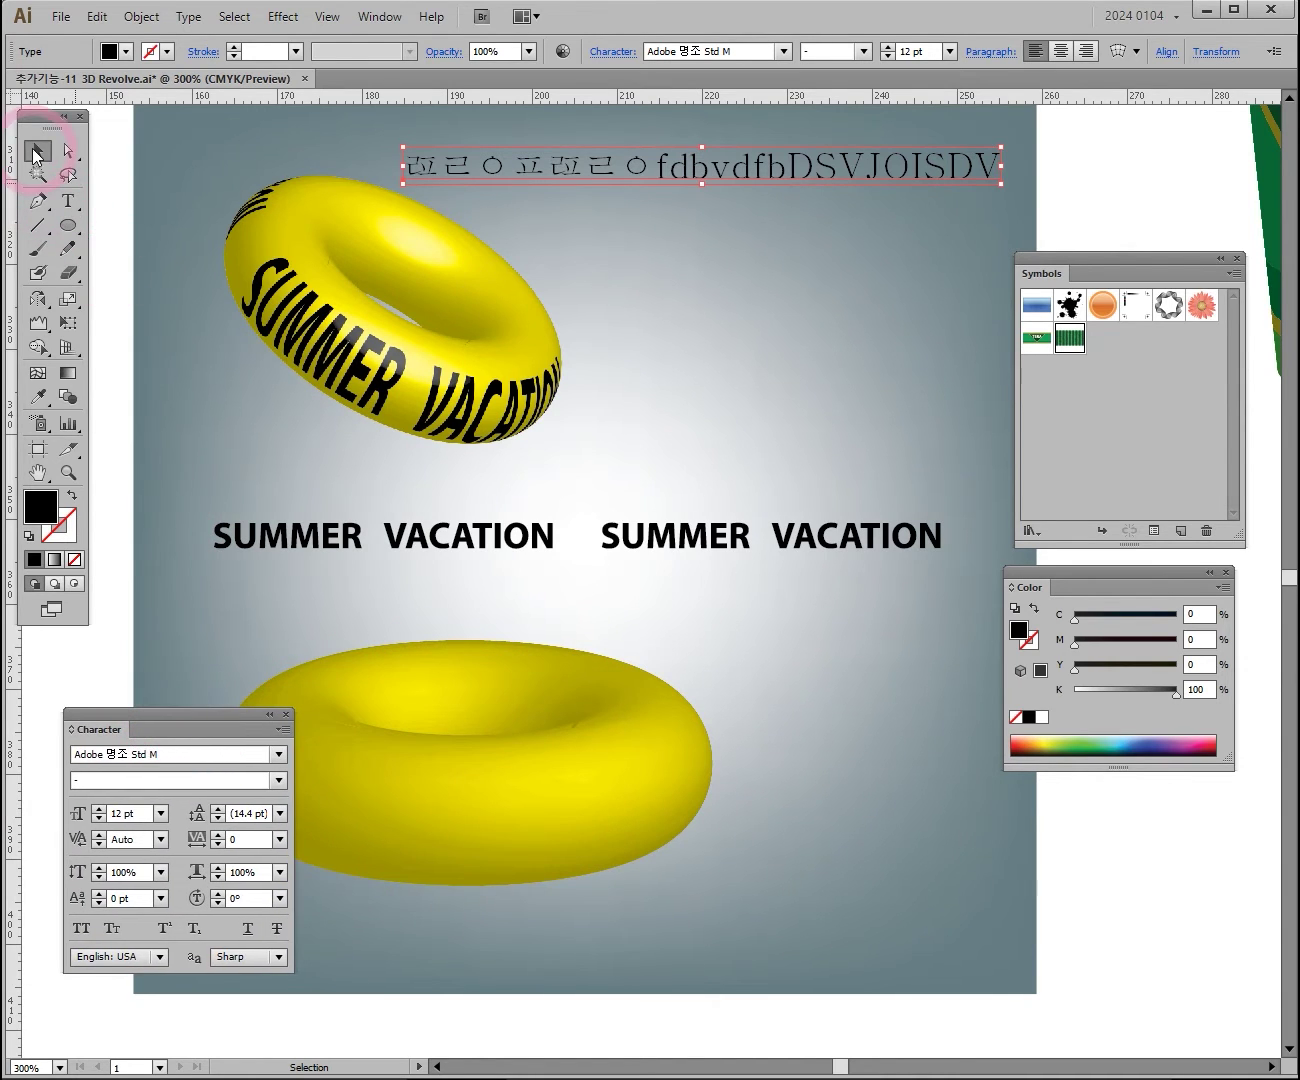
left_click_drag(582, 173, 443, 490)
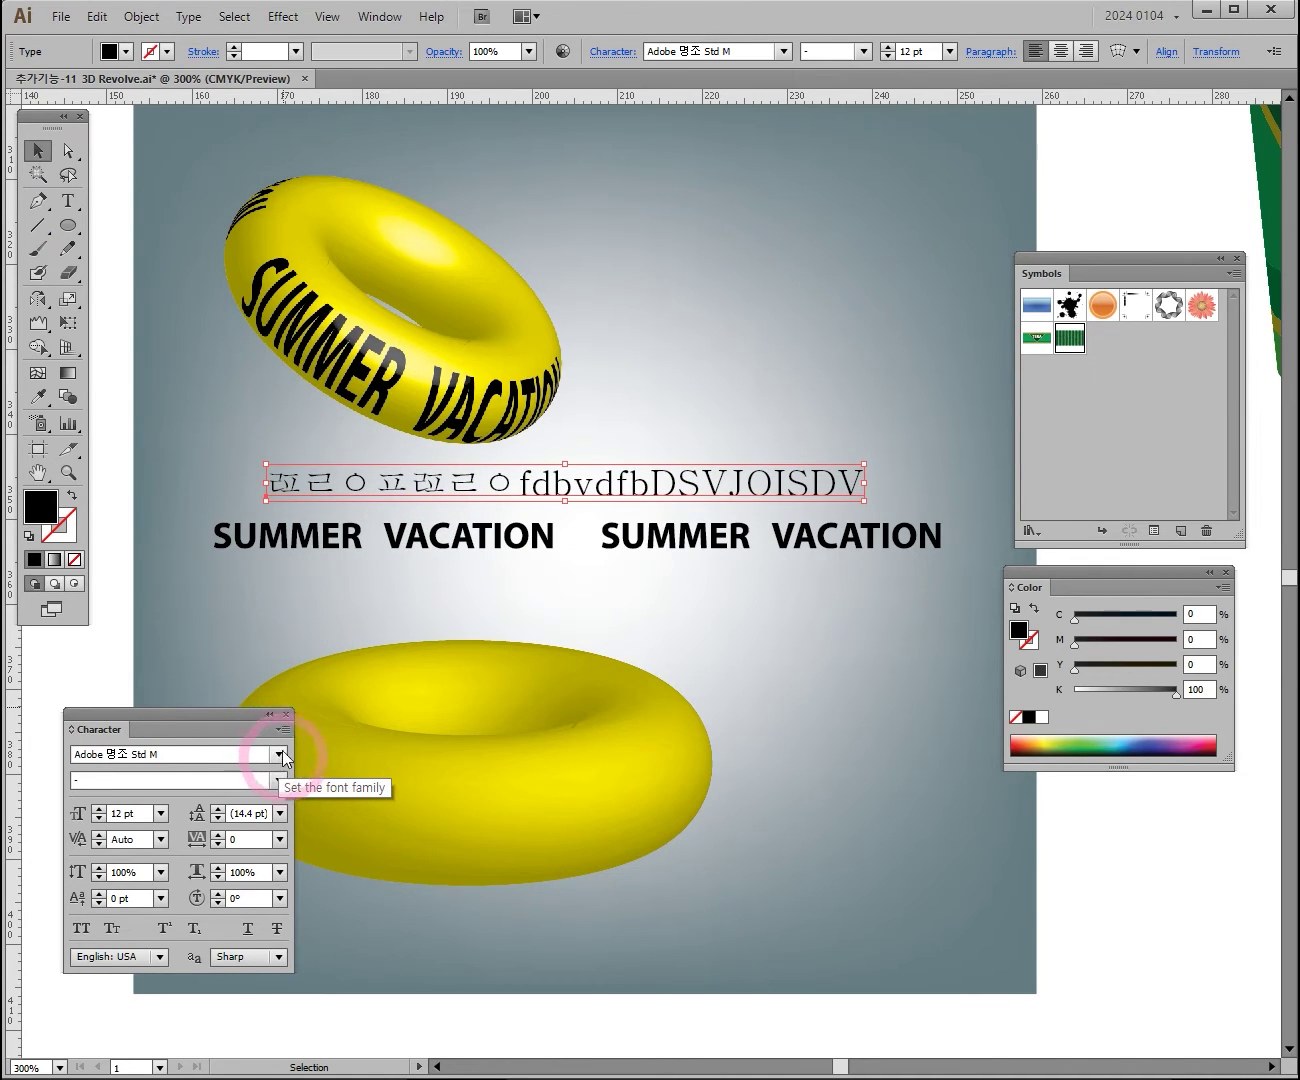
left_click(161, 813)
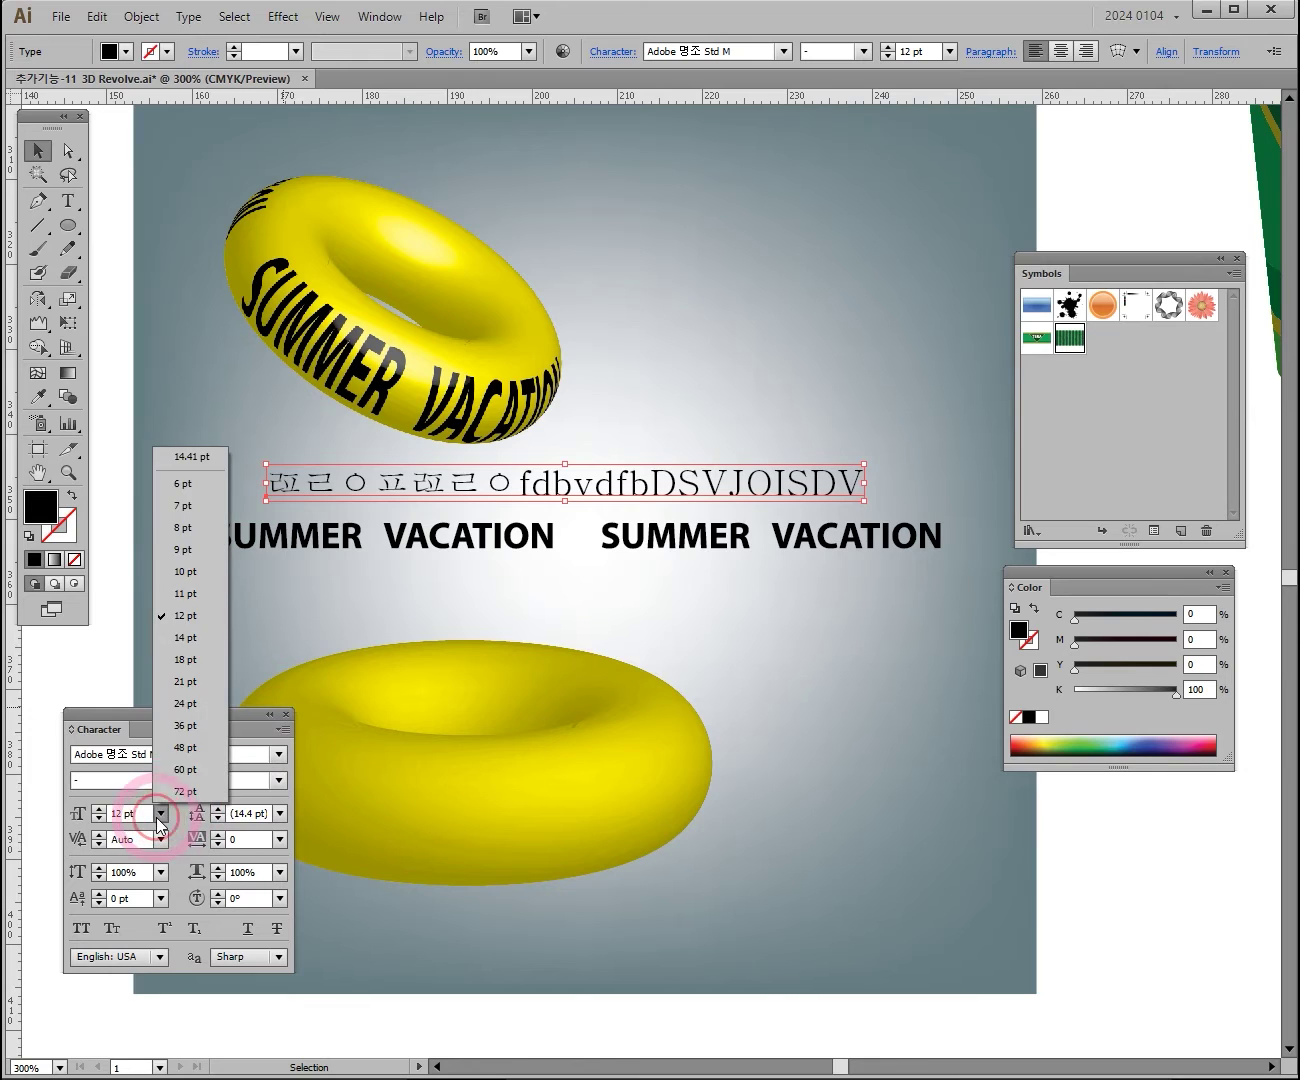
left_click(182, 700)
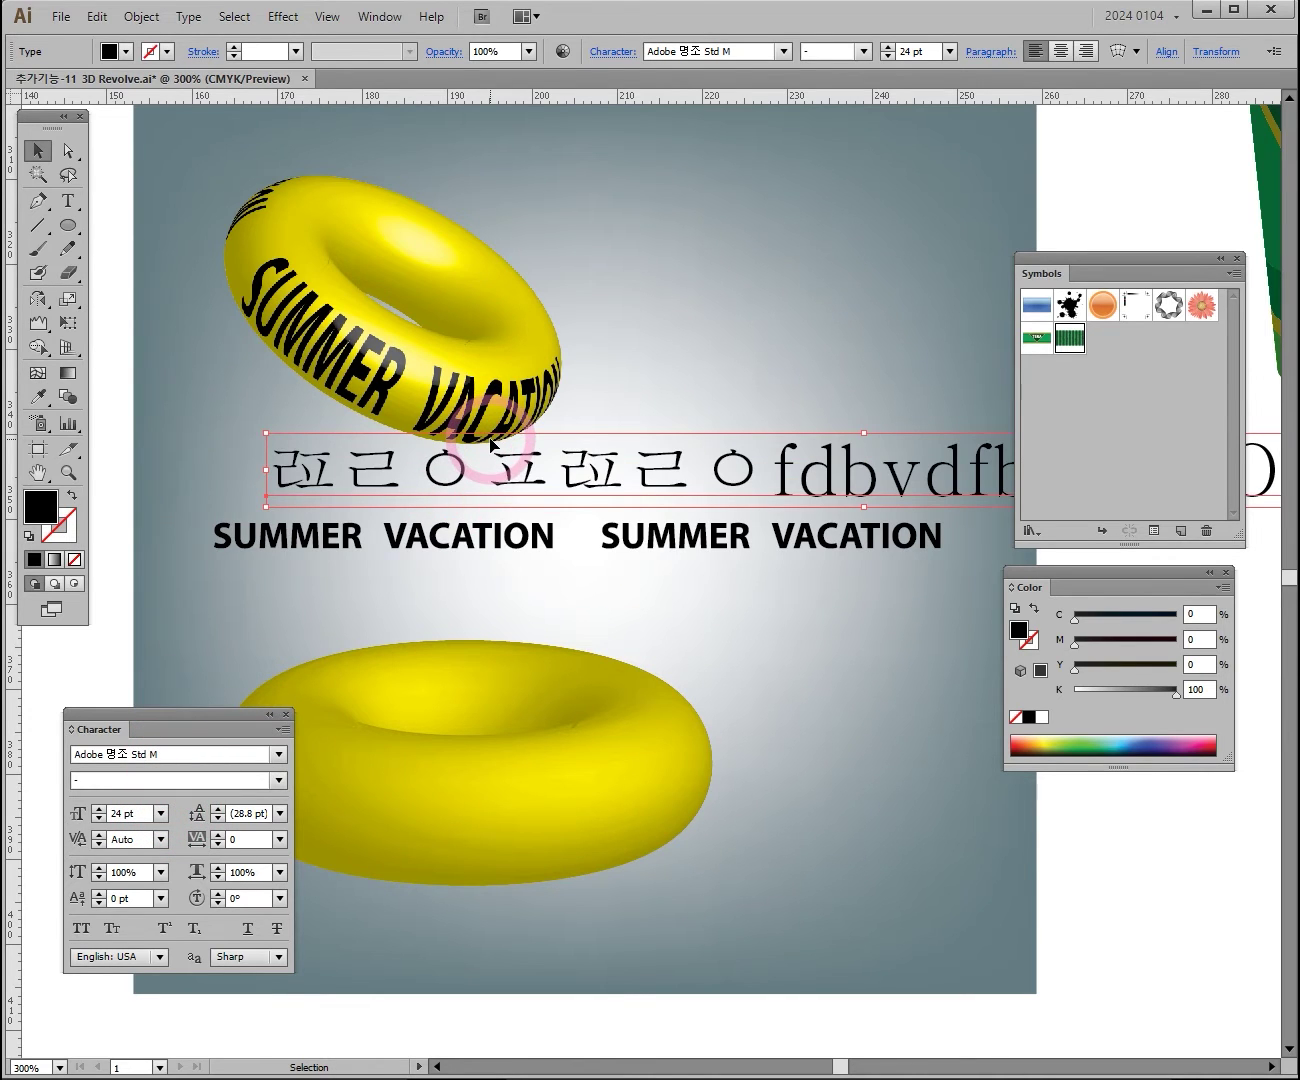
left_click(286, 714)
left_click(512, 488)
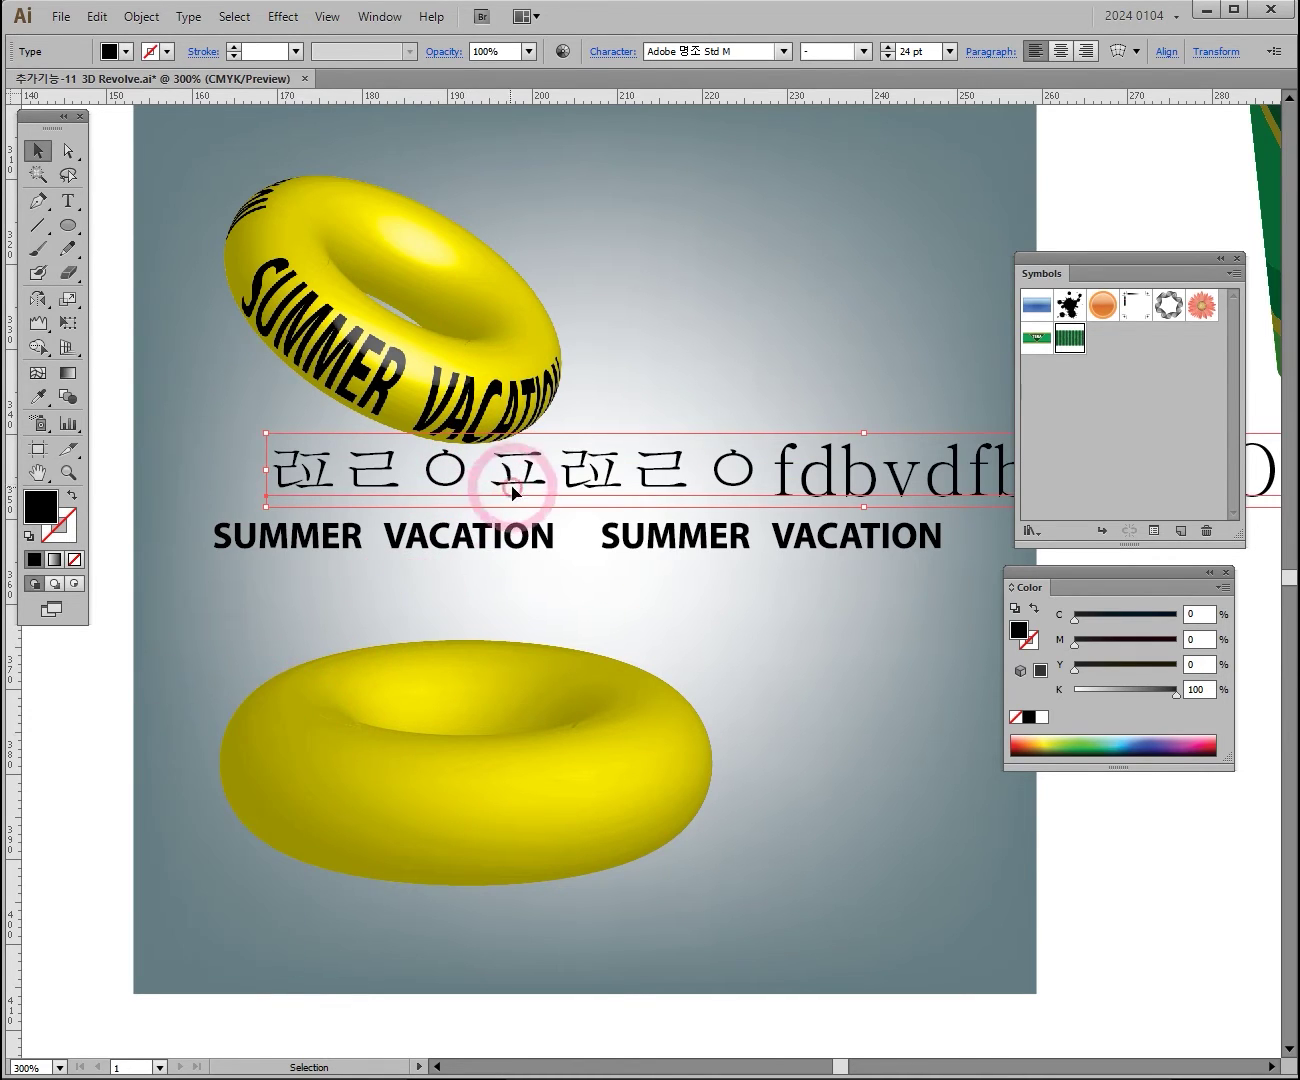
key("Delete")
left_click_drag(543, 538, 549, 553)
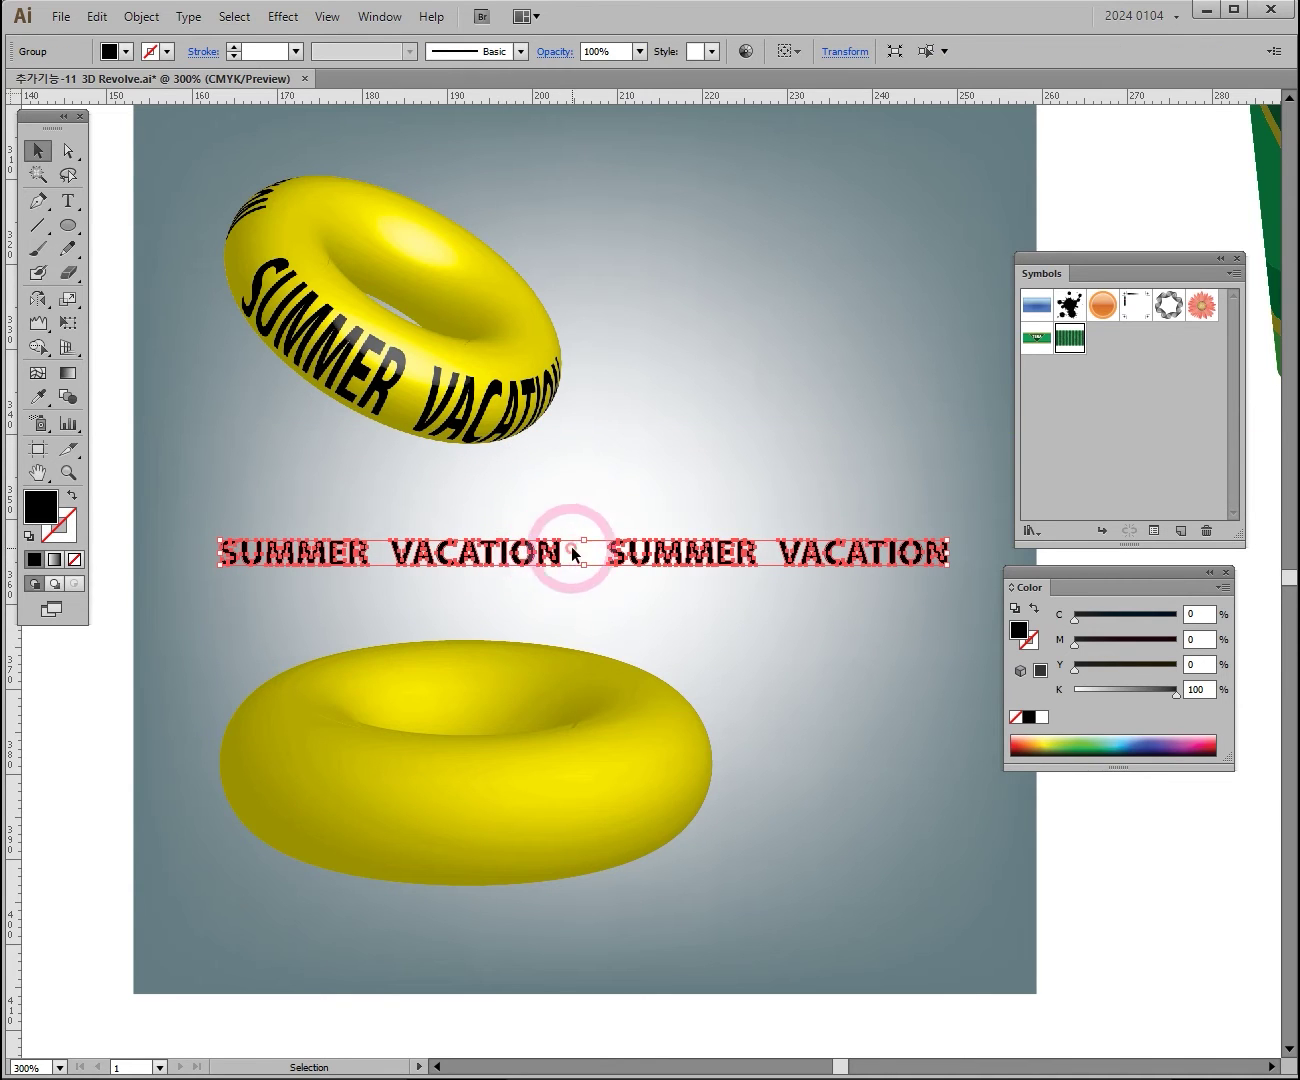
key("ctrl+z")
key("ctrl+z")
Reposition the sample text and the SUMMER VACATION lettering with a clear gap between them, lowering the lettering and raising the text slightly
left_click_drag(724, 599, 648, 588)
left_click(616, 547)
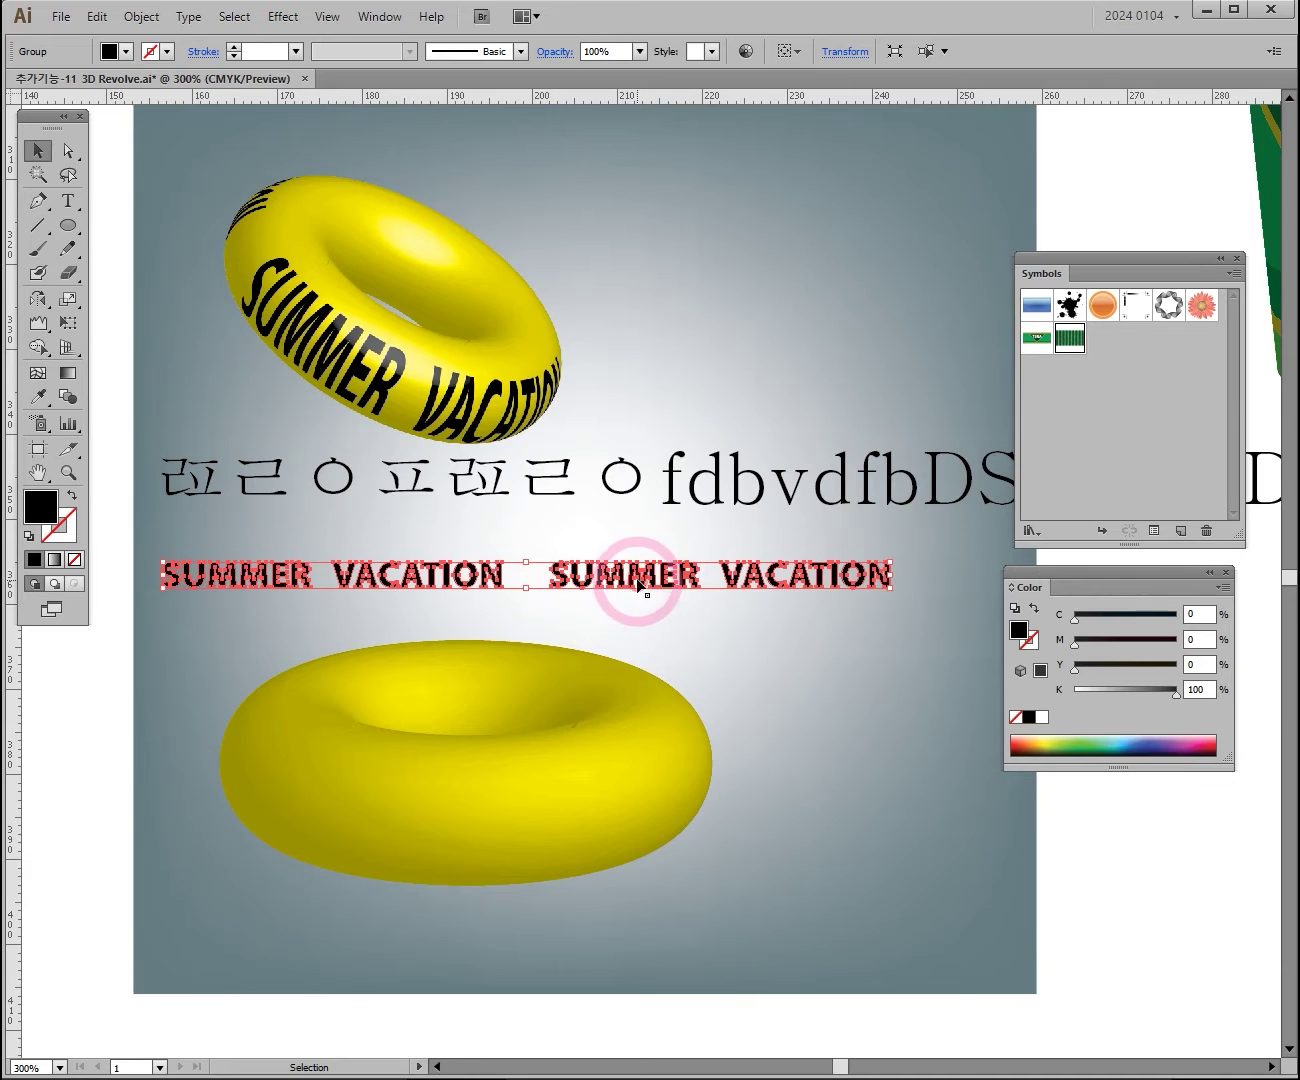
left_click(690, 495)
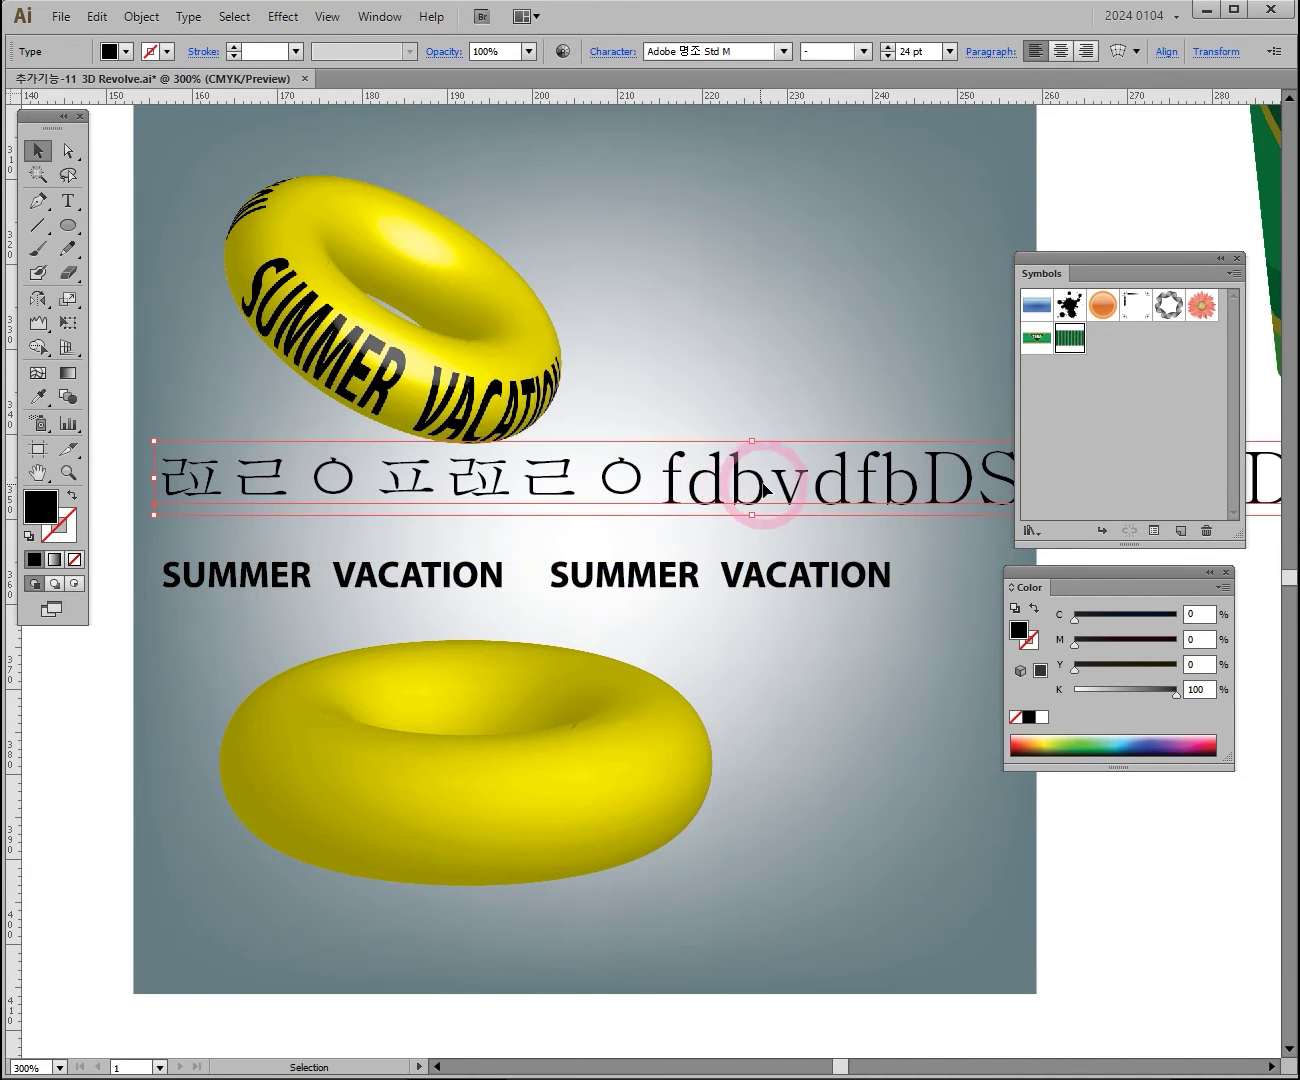
left_click_drag(752, 490, 636, 508)
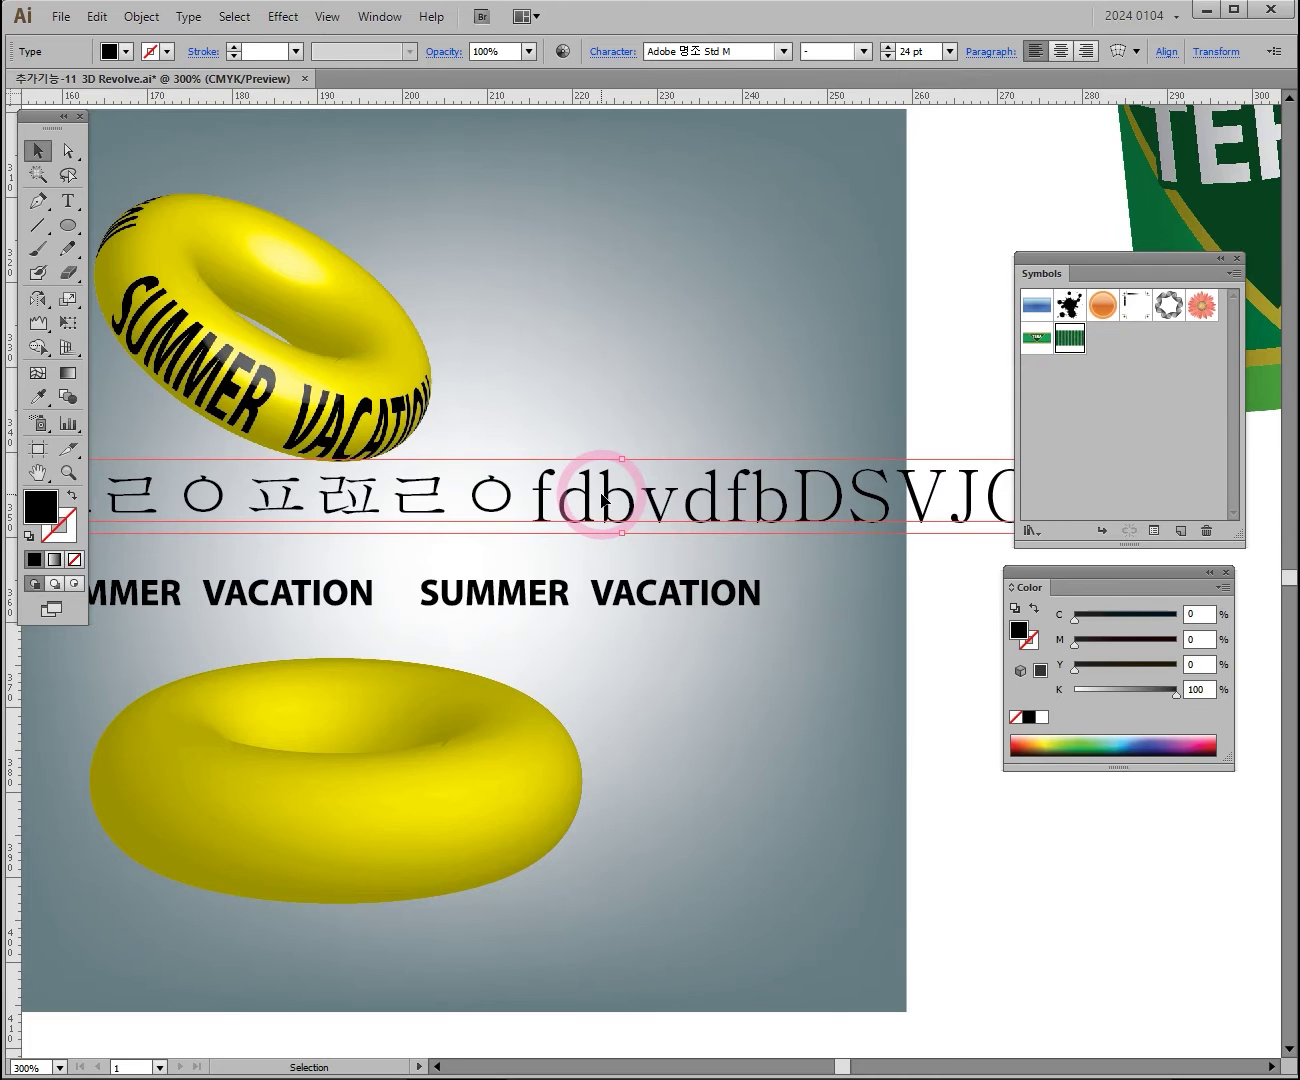
right_click(527, 494)
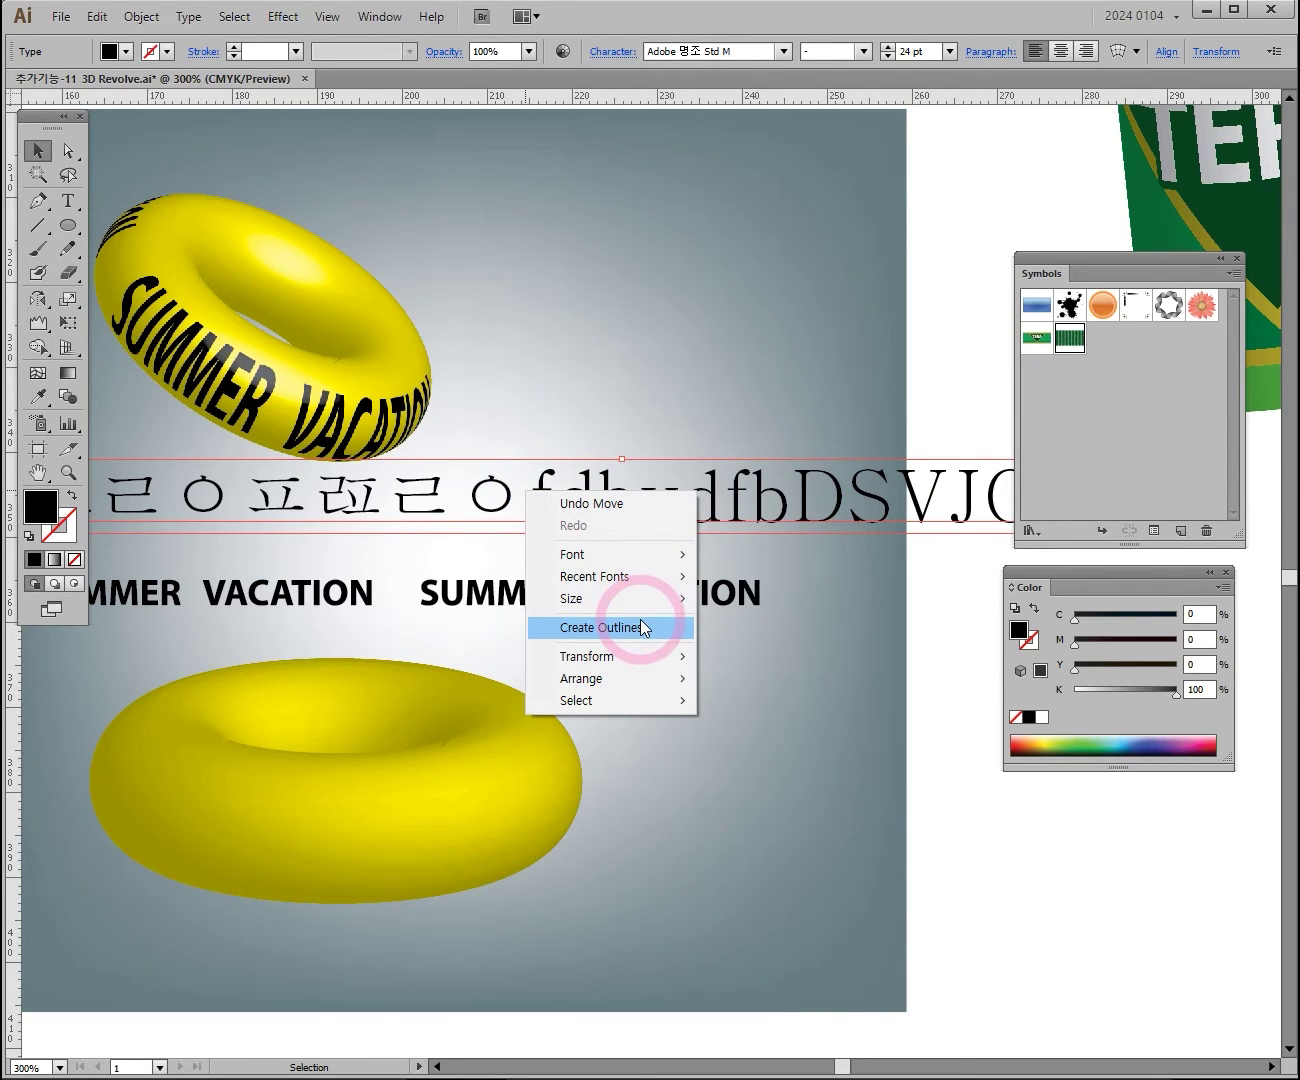
mouse_move(582, 480)
left_mouse_down()
mouse_move(610, 362)
mouse_move(623, 473)
mouse_move(566, 471)
left_mouse_up()
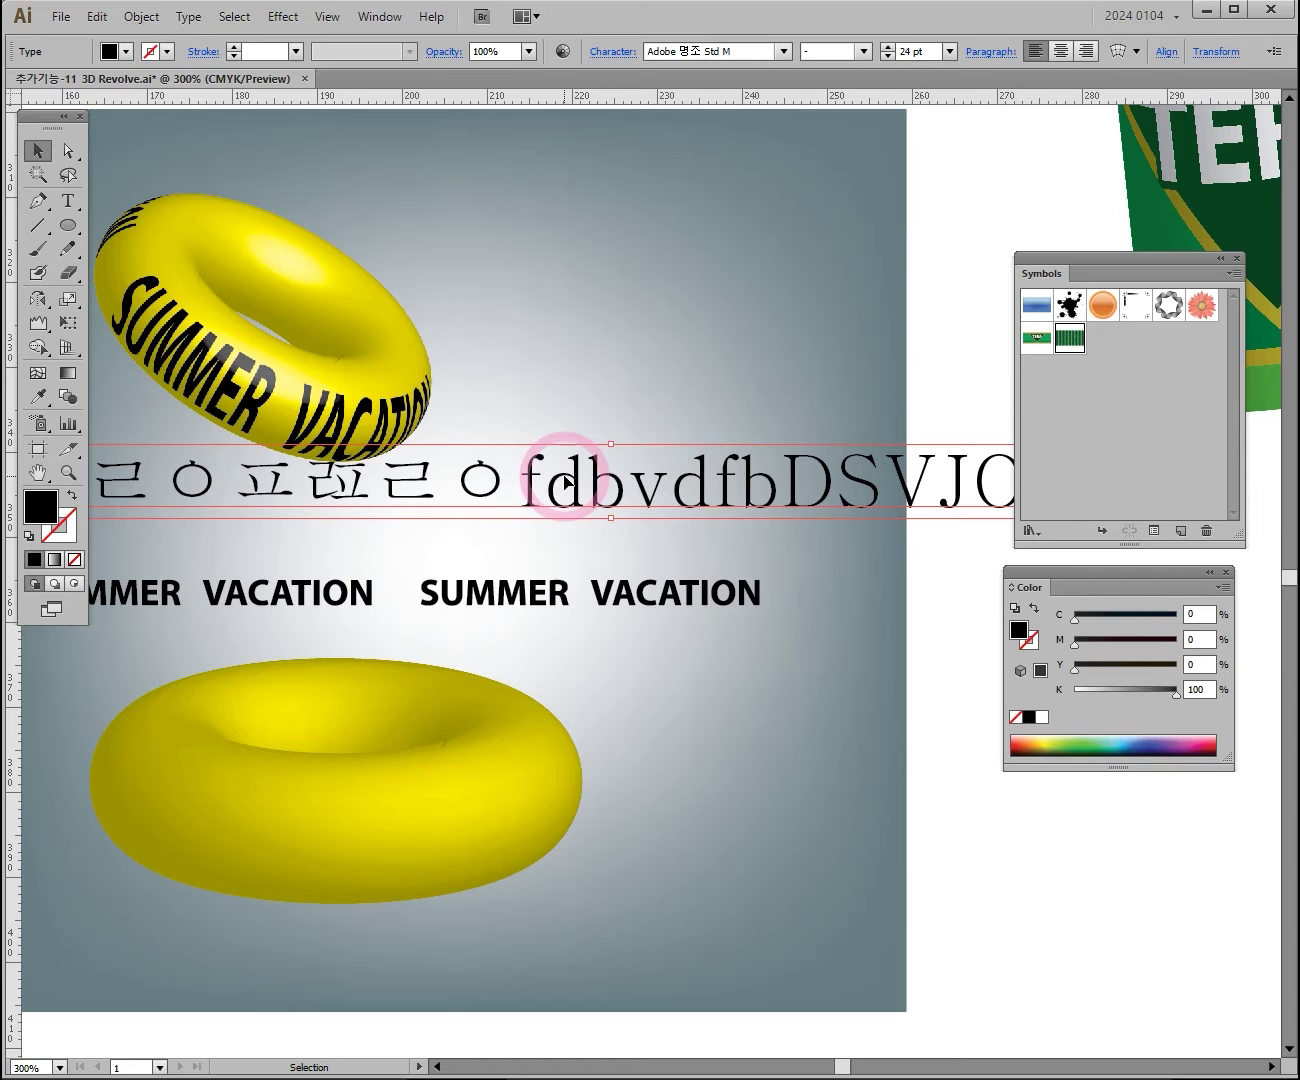
Lower the 24 pt sample text slightly toward the SUMMER VACATION lettering and convert it to outlines
mouse_move(564, 484)
left_mouse_down()
mouse_move(559, 518)
mouse_move(559, 503)
left_mouse_up()
right_click(558, 501)
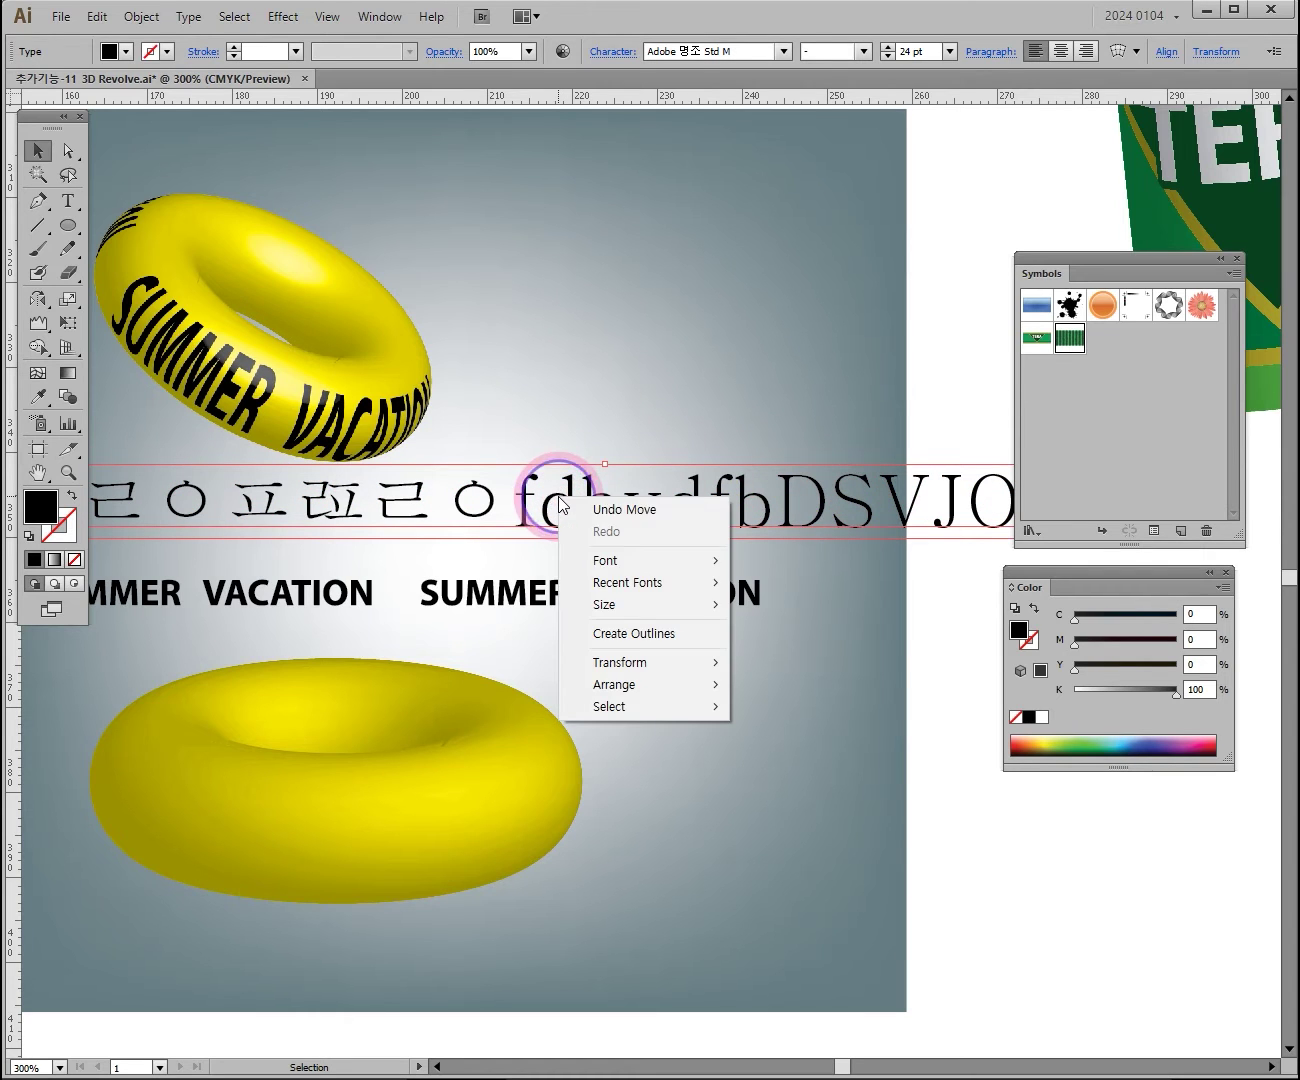
left_click(665, 633)
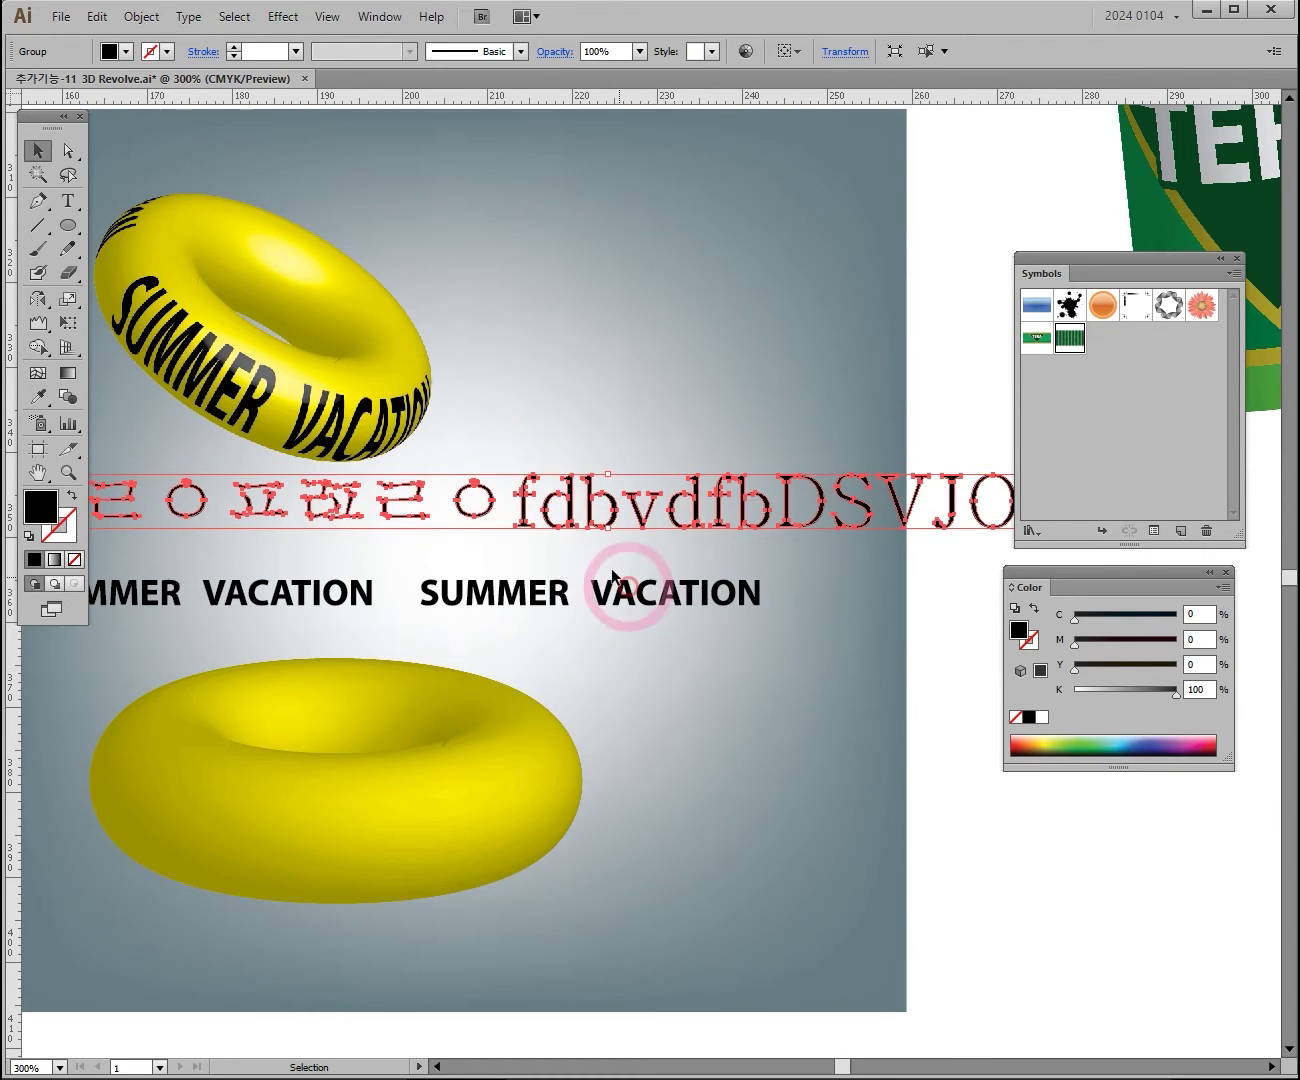
Examine the anchor points and letter shapes of the outlined sample text up close
left_click(537, 508, "ctrl")
left_click(565, 553, "ctrl")
left_click(613, 580, "ctrl")
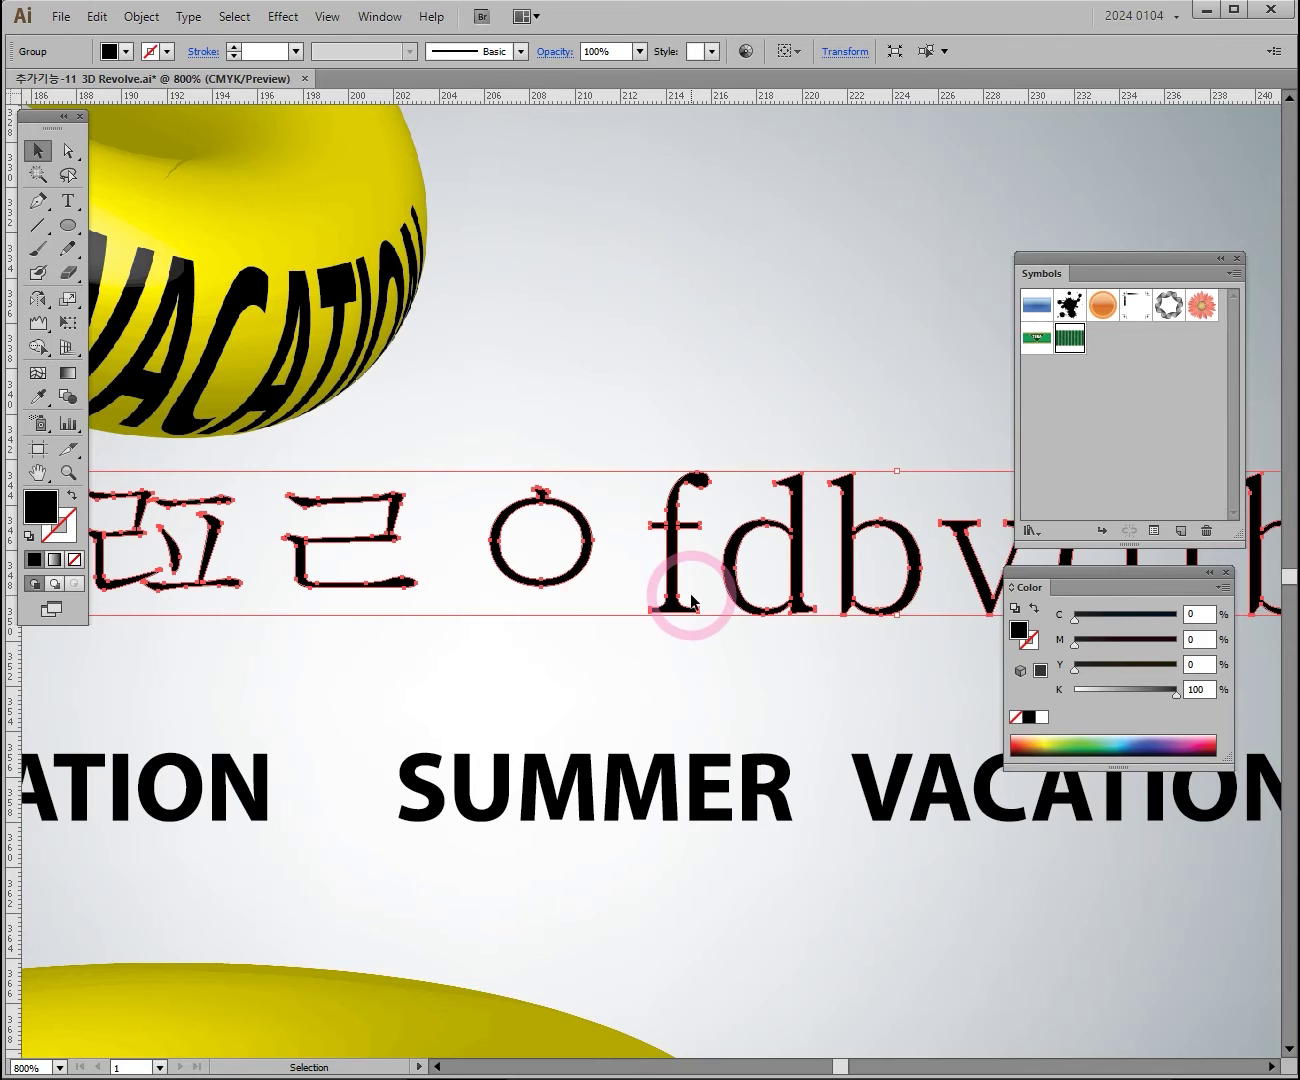
left_click(724, 560, "ctrl+alt")
left_click(724, 559, "ctrl+alt")
left_click(724, 560, "ctrl+alt")
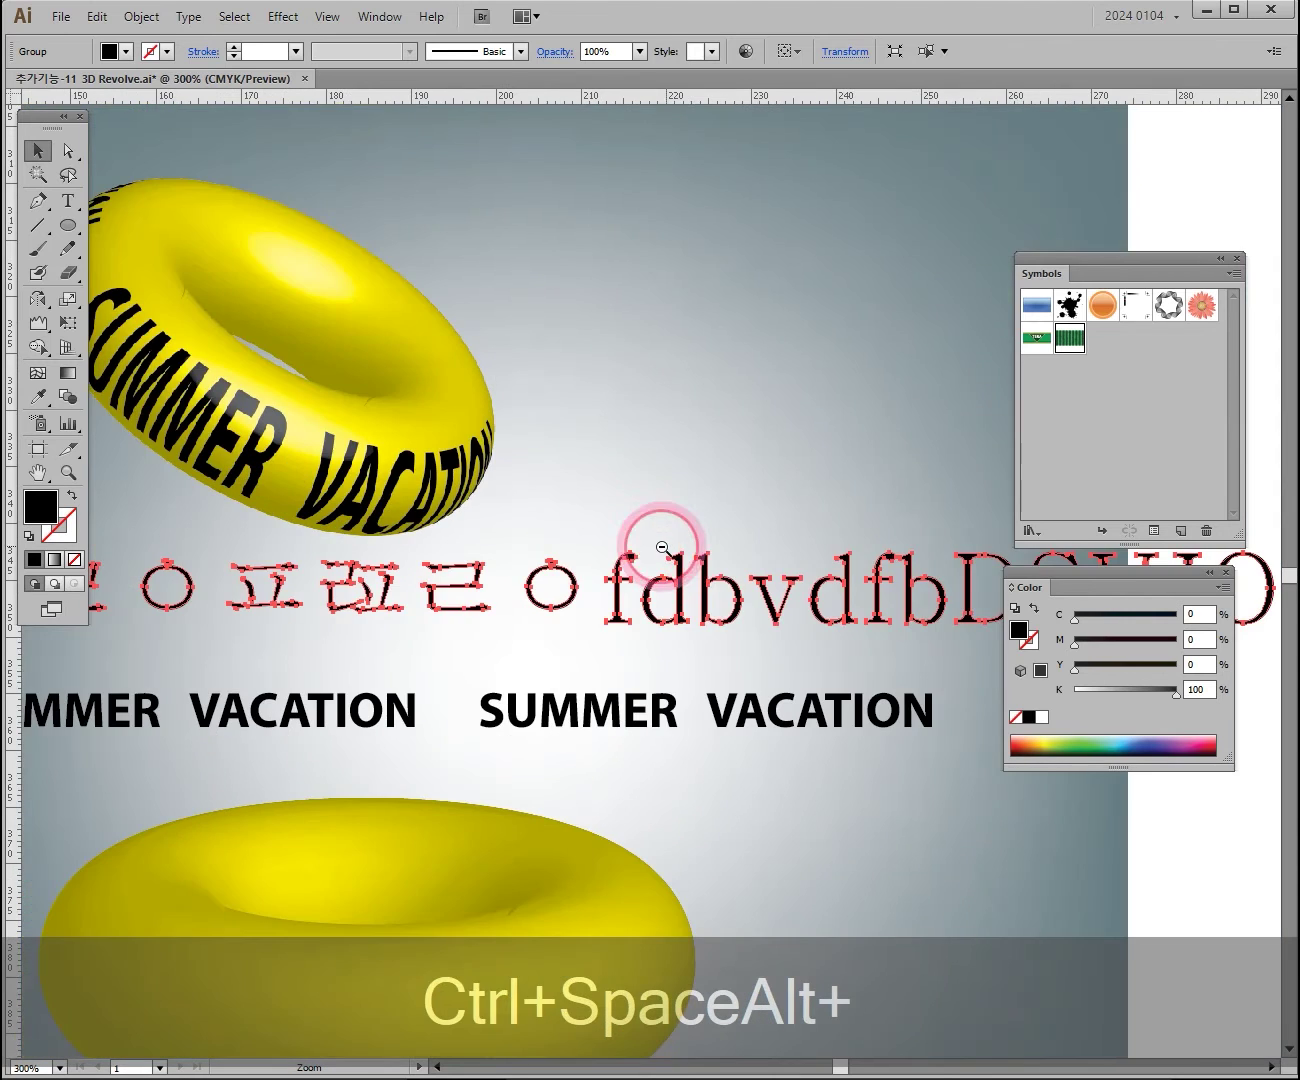
left_click(727, 595, "ctrl+alt")
left_click(725, 592, "ctrl+alt")
left_click(707, 600, "ctrl")
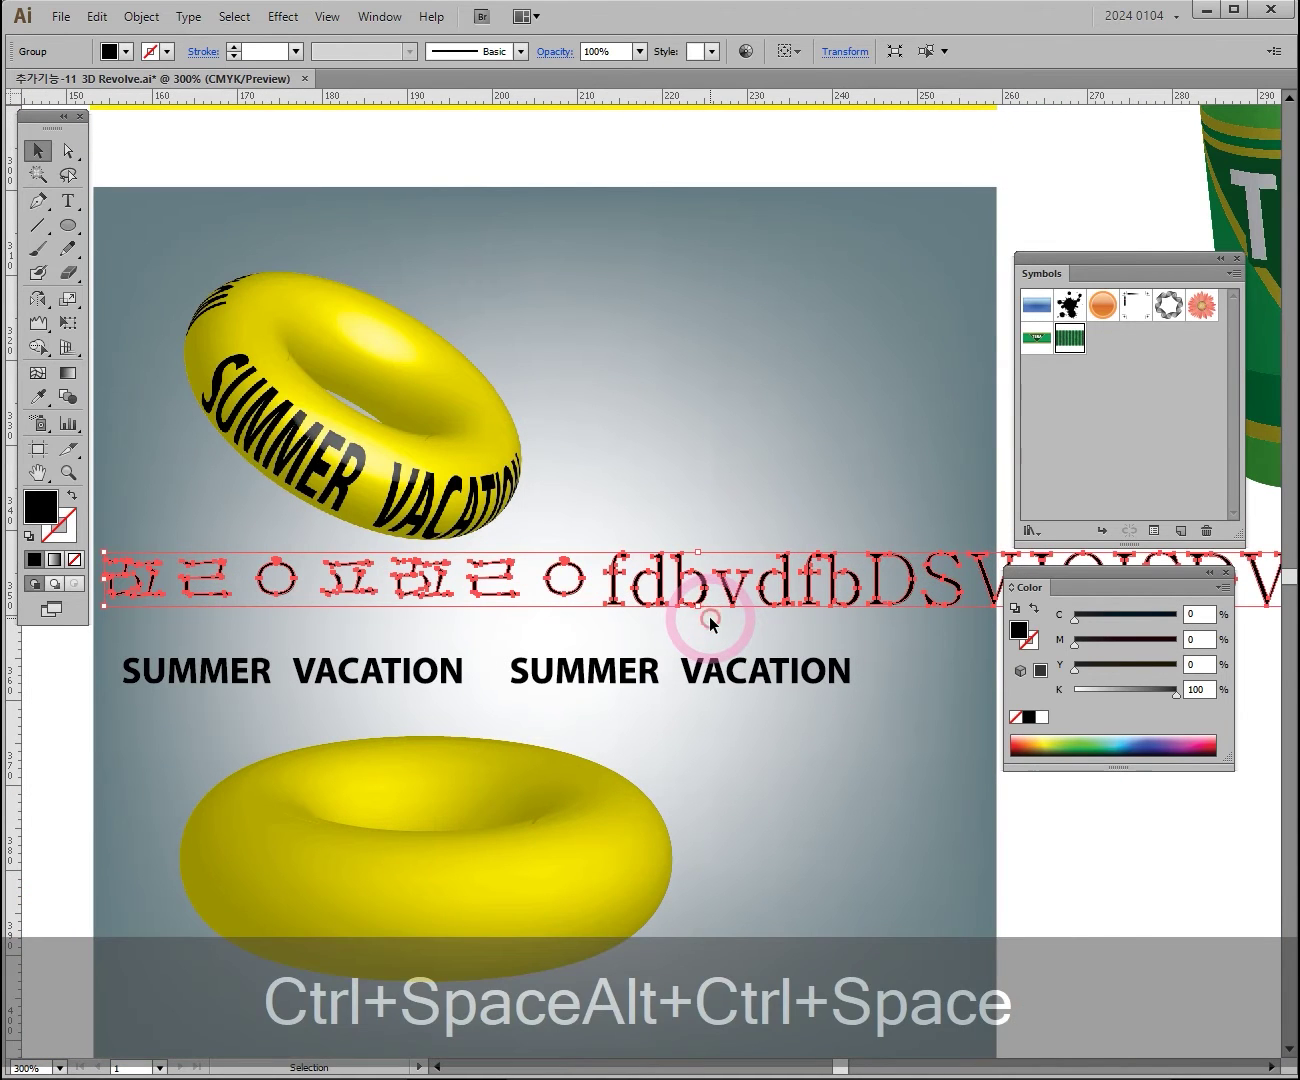
Delete the outlined sample text and move the SUMMER VACATION lettering up into the space between the two rings
key("Delete")
left_click_drag(641, 661, 615, 613)
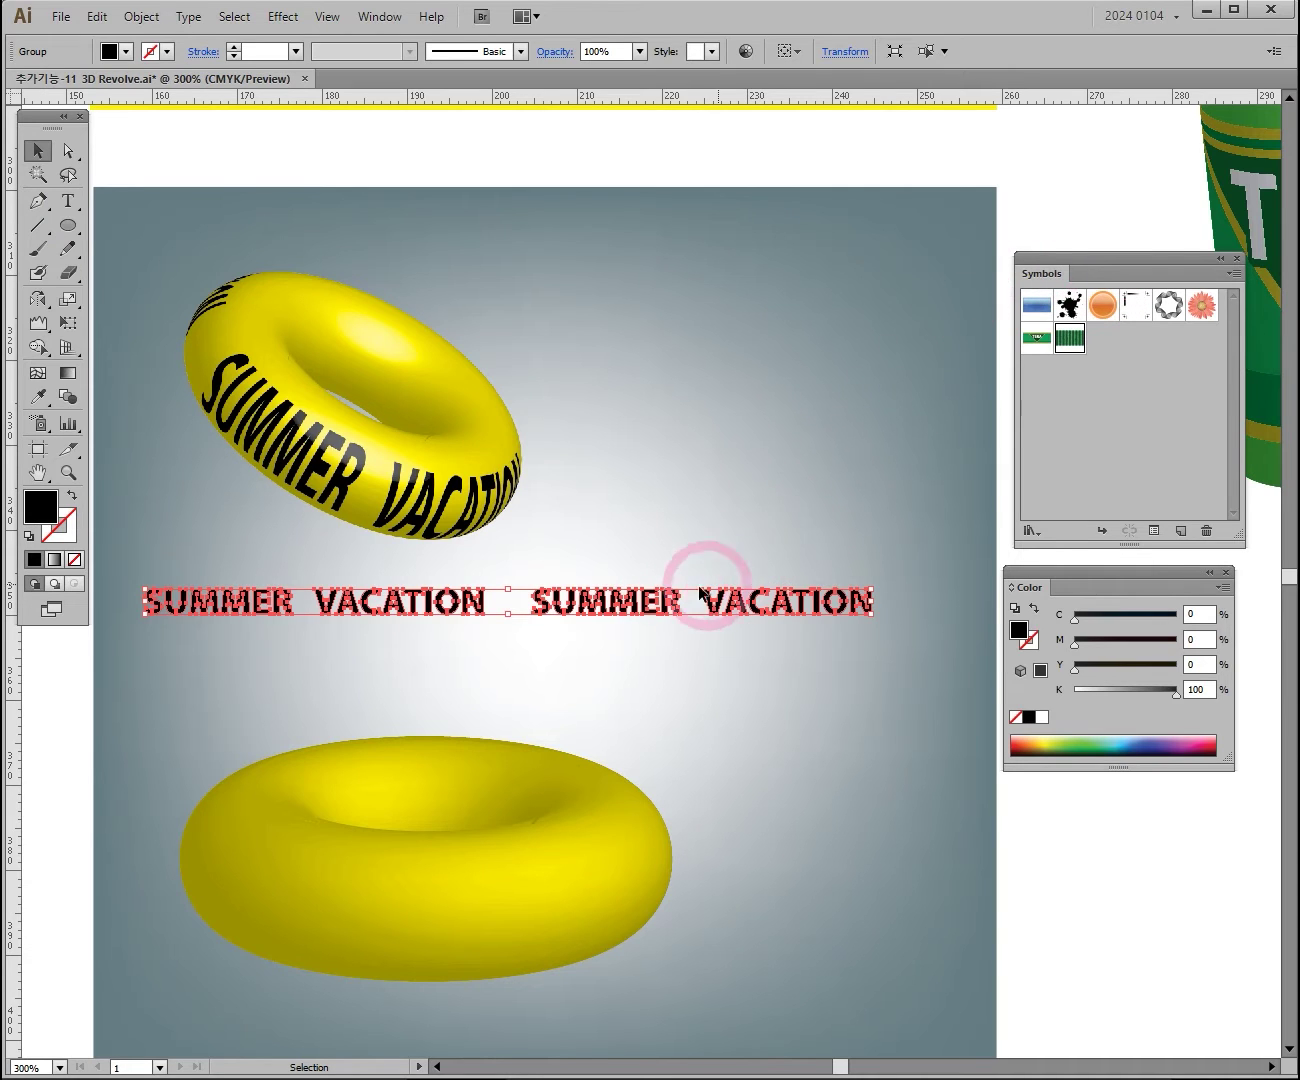
Create a Movie Clip symbol from the outlined SUMMER VACATION lettering and select it among the symbols
left_click_drag(675, 600, 1113, 431)
left_click(578, 450)
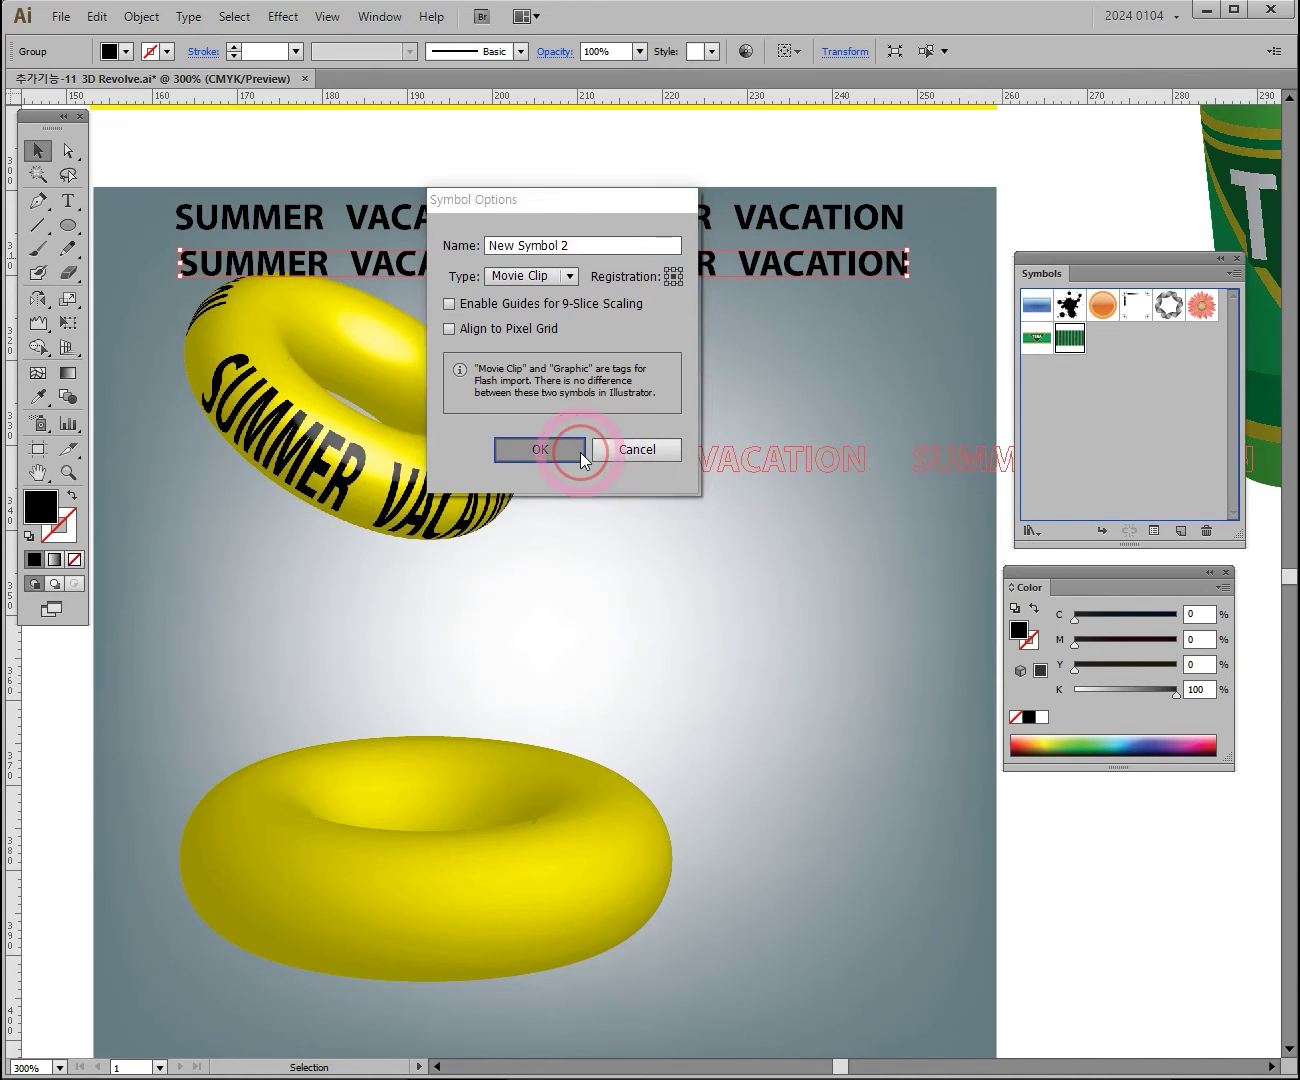
left_click(1104, 341)
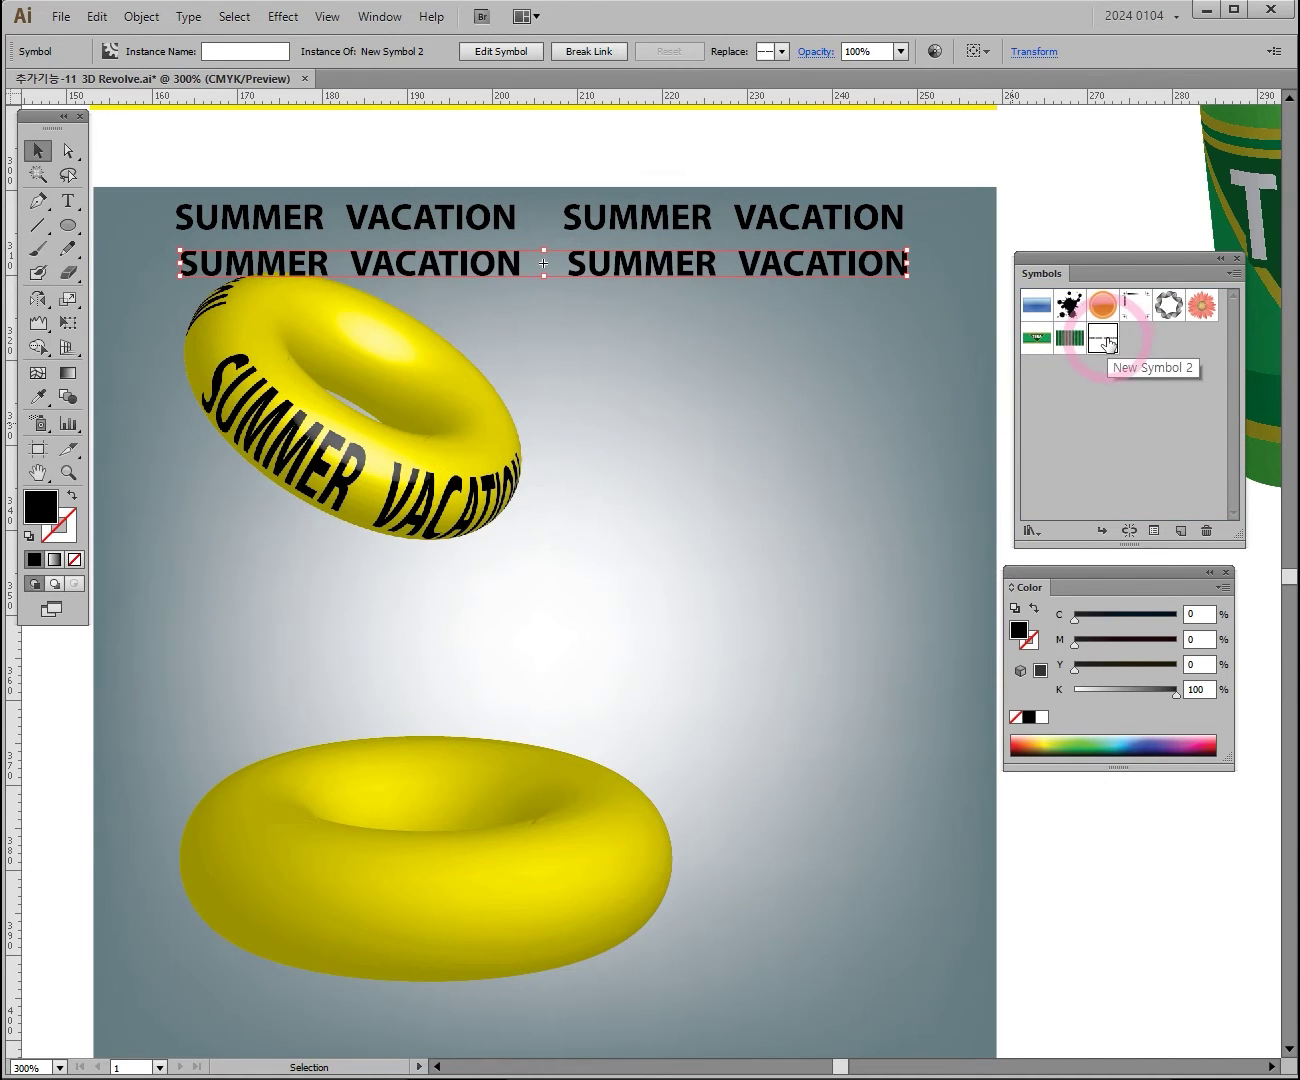
Select the plain yellow ring and shift it up slightly on the artboard
left_click(693, 629)
left_click_drag(386, 946, 449, 830)
left_click_drag(601, 750, 543, 821)
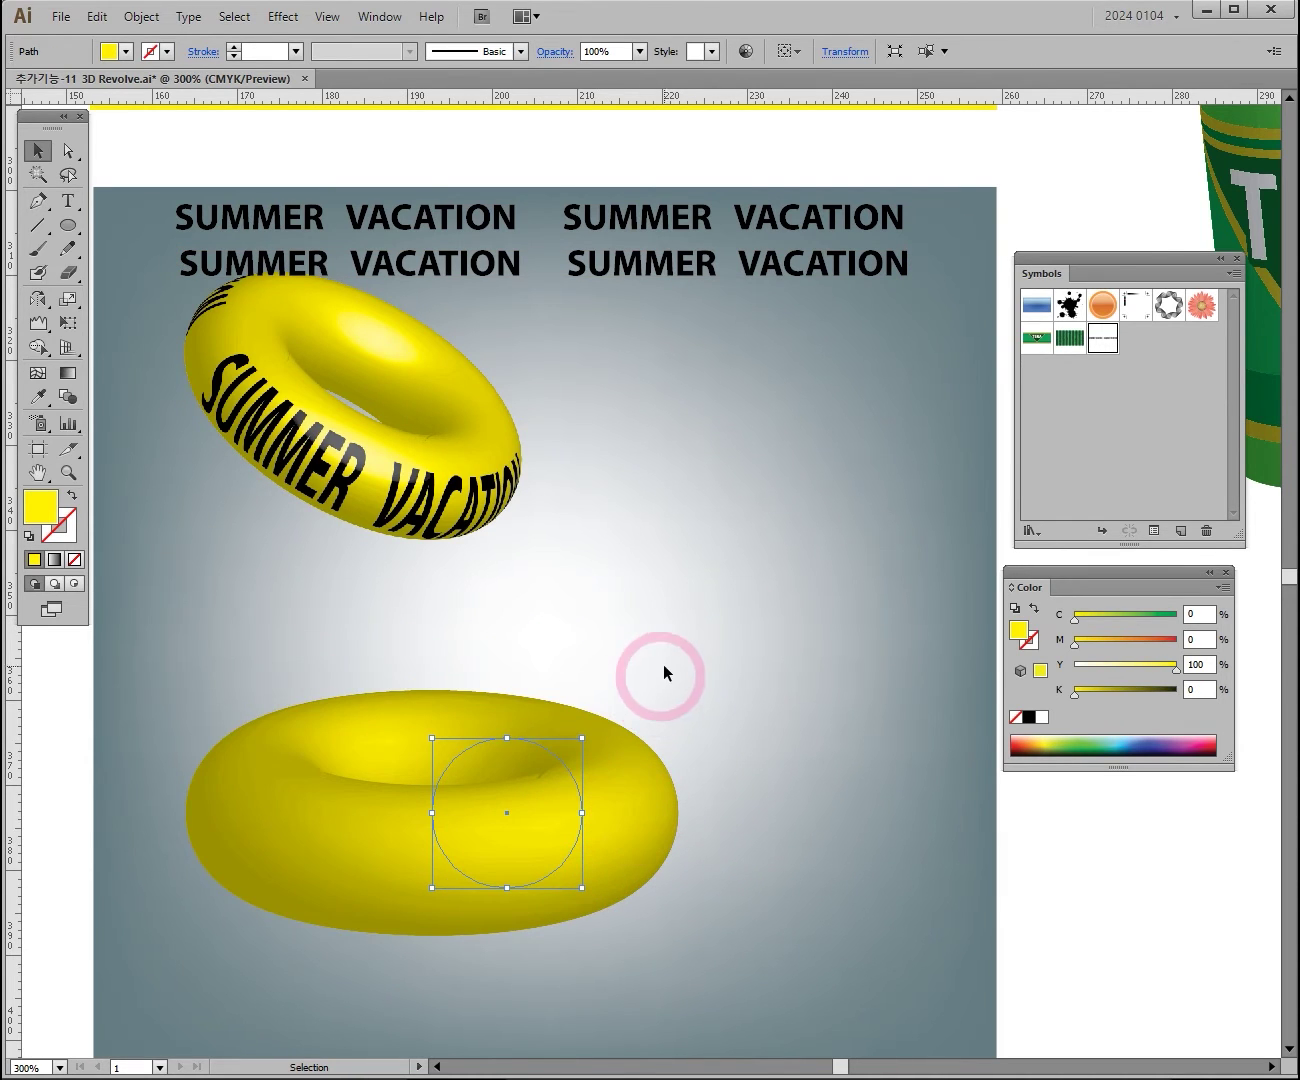
Open the ring's existing 3D Revolve effect for editing from its appearance attributes and turn on the preview
left_click(378, 16)
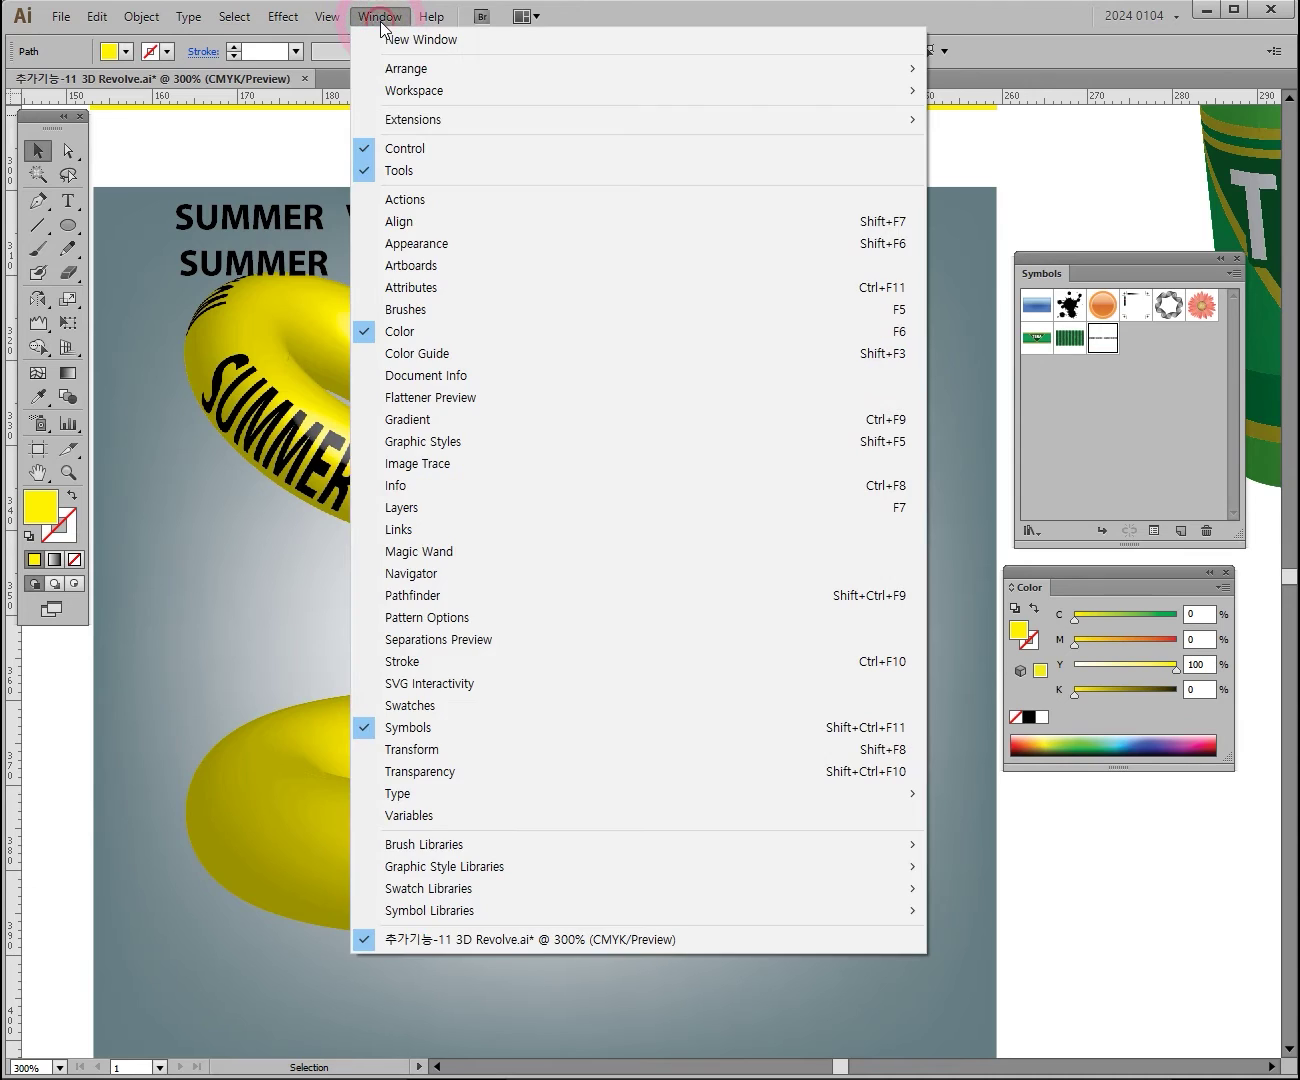
left_click(458, 242)
mouse_move(817, 319)
left_mouse_down()
mouse_move(822, 339)
mouse_move(837, 326)
left_mouse_up()
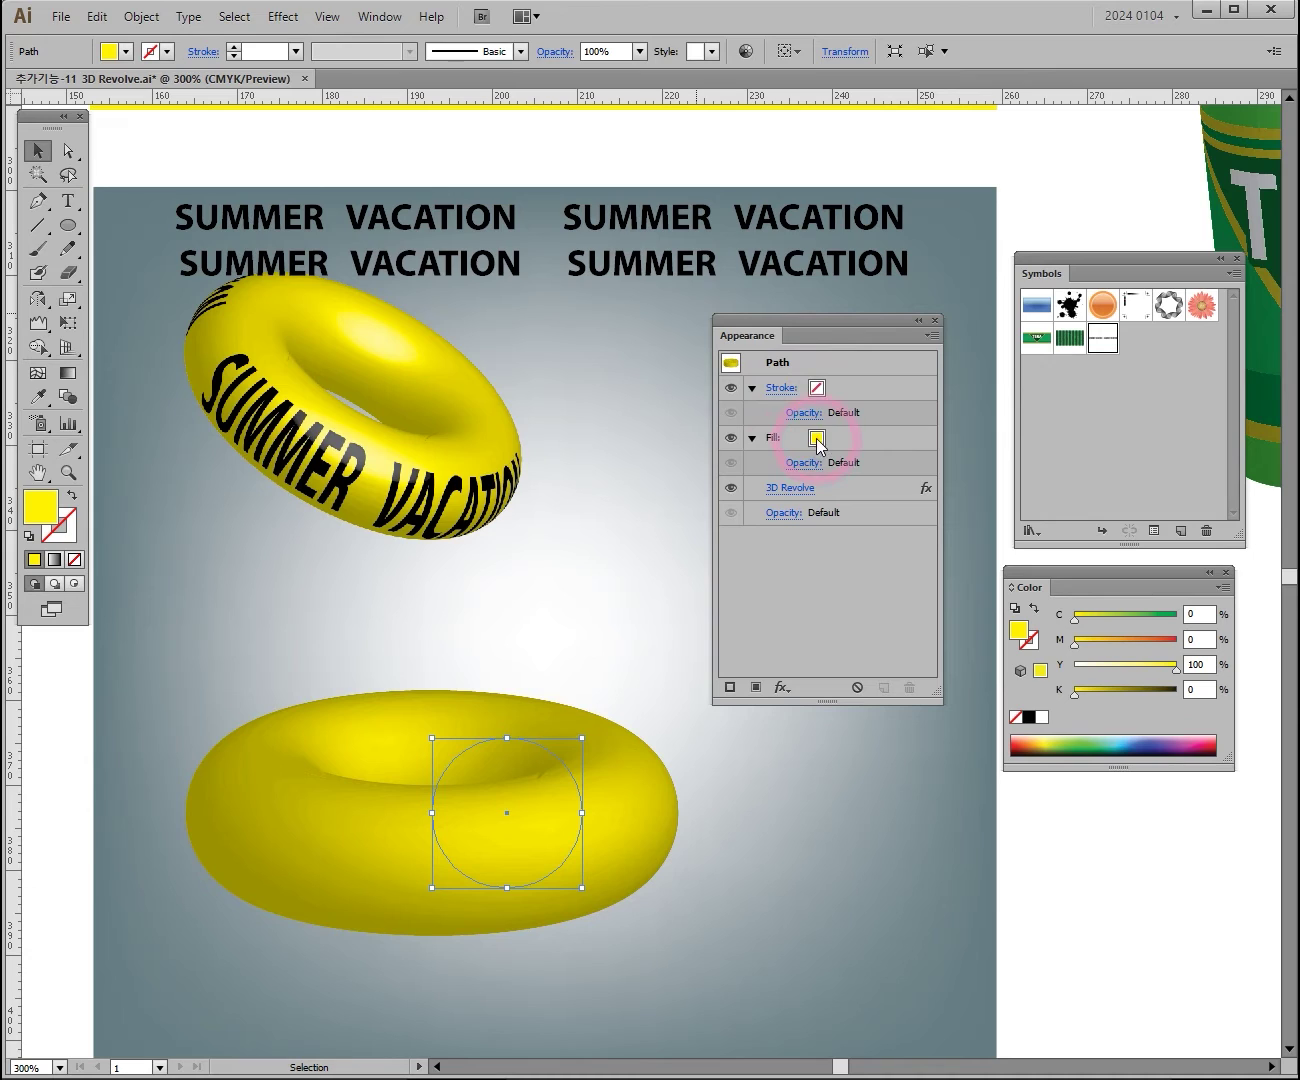
left_click(804, 488)
left_click_drag(790, 487, 449, 180)
left_click(216, 590)
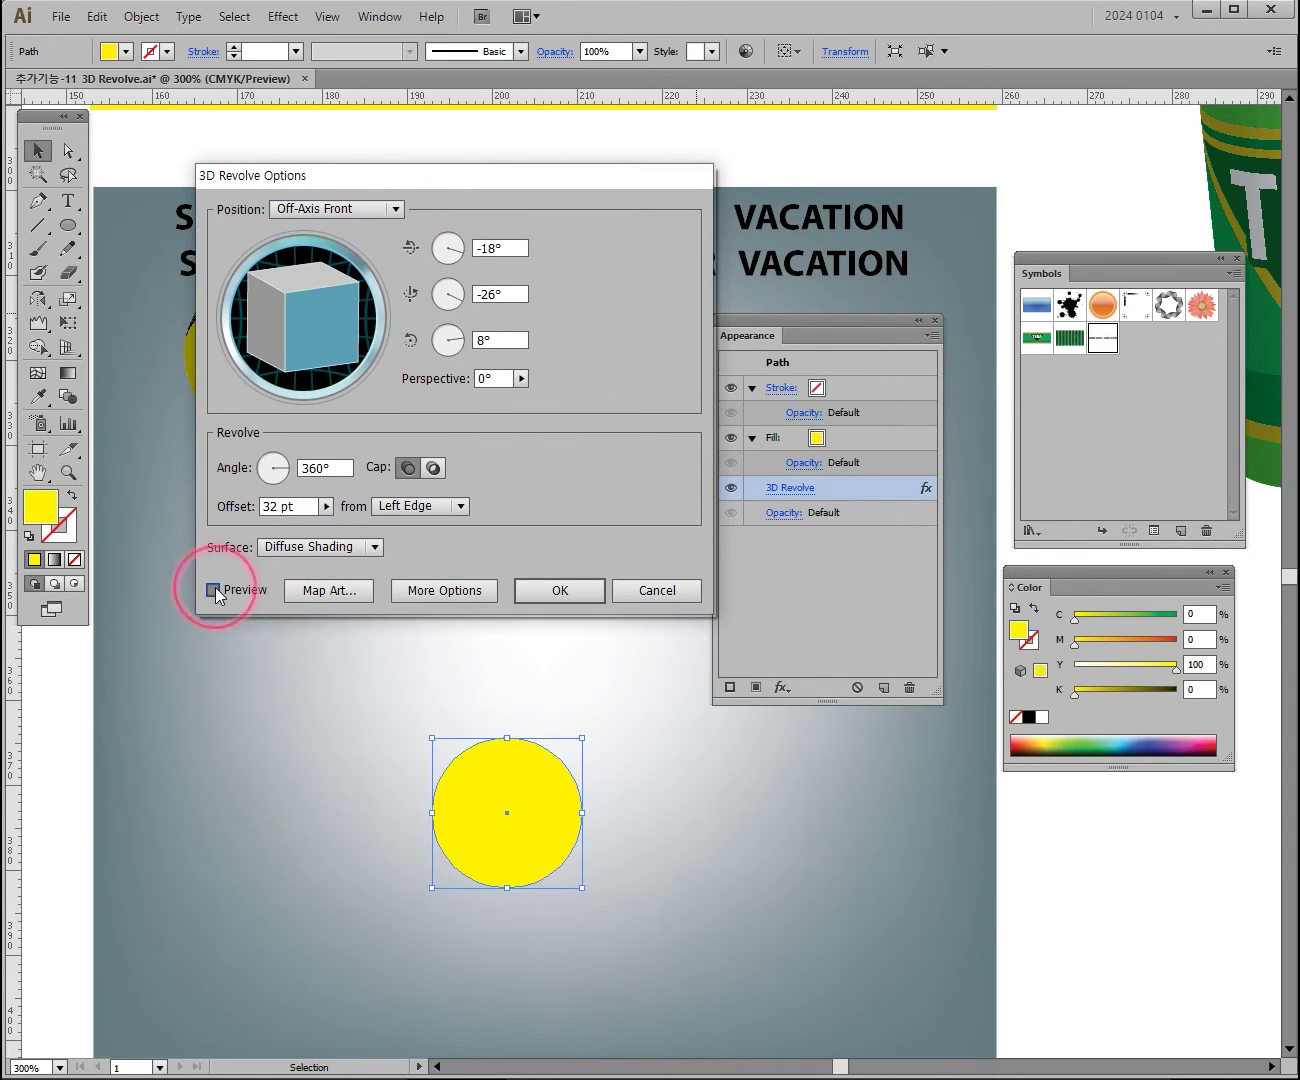
Map the SUMMER VACATION symbol (New Symbol 2) onto surface 1 of 1 of the revolved ring
left_click(338, 590)
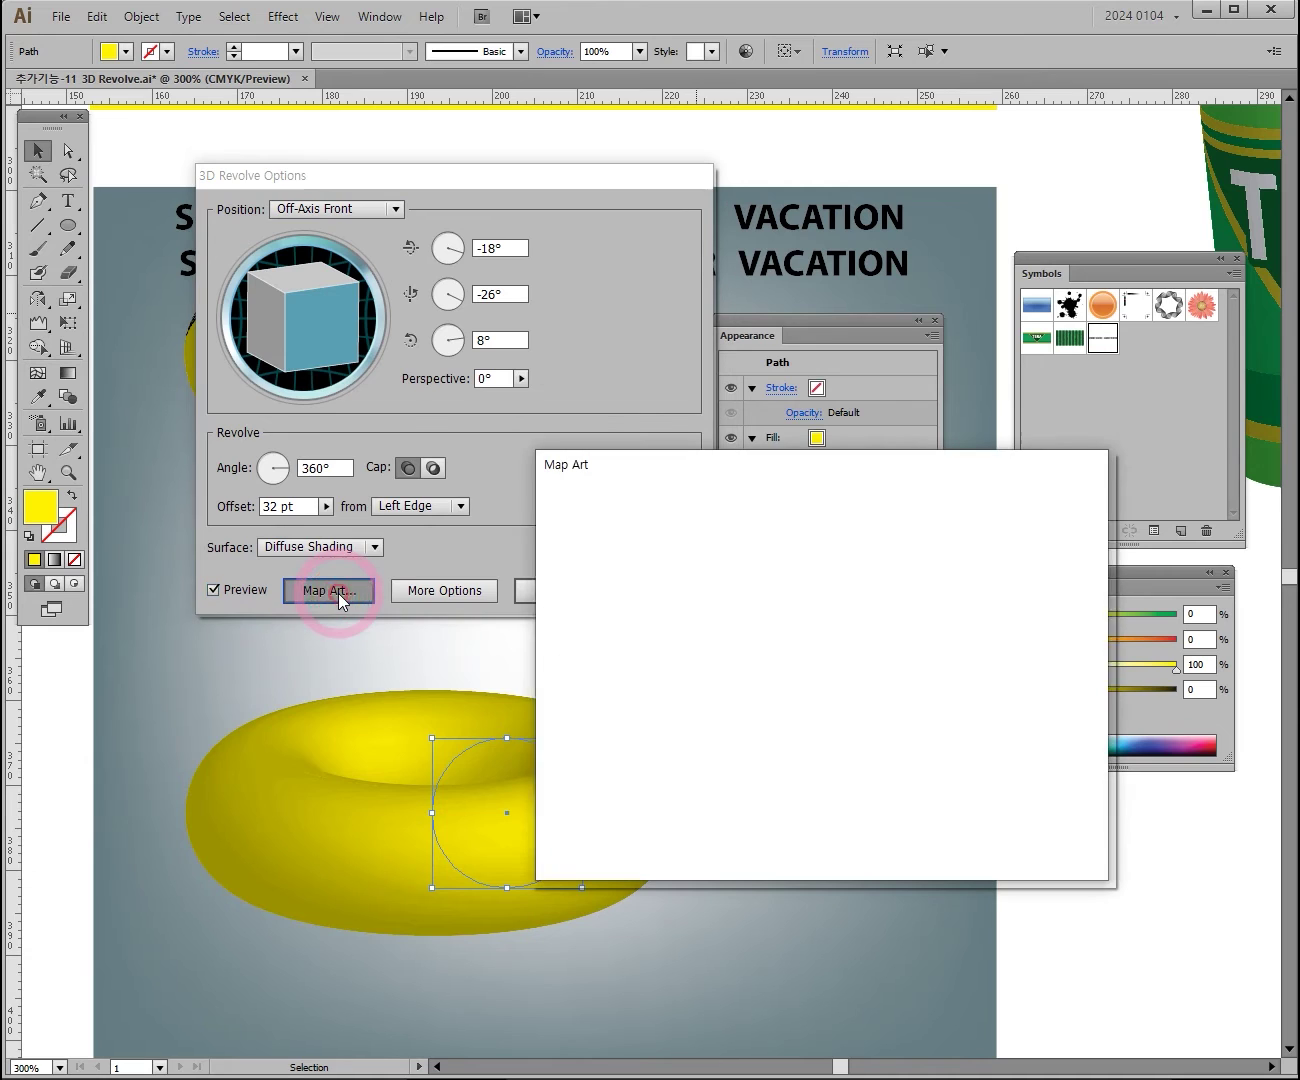
left_click_drag(715, 468, 360, 205)
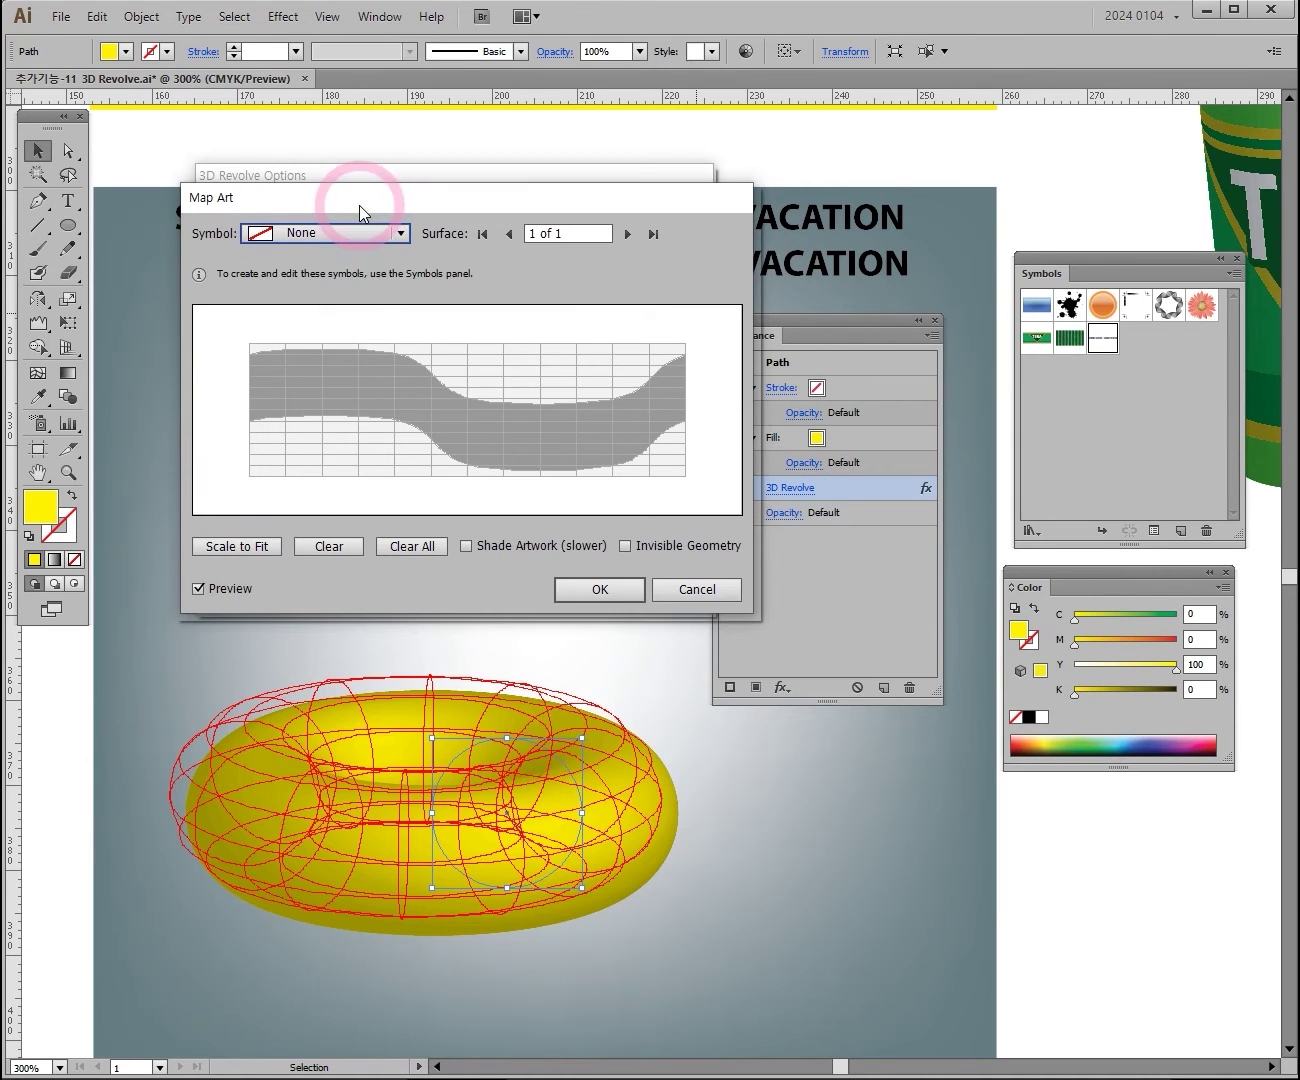
left_click(358, 234)
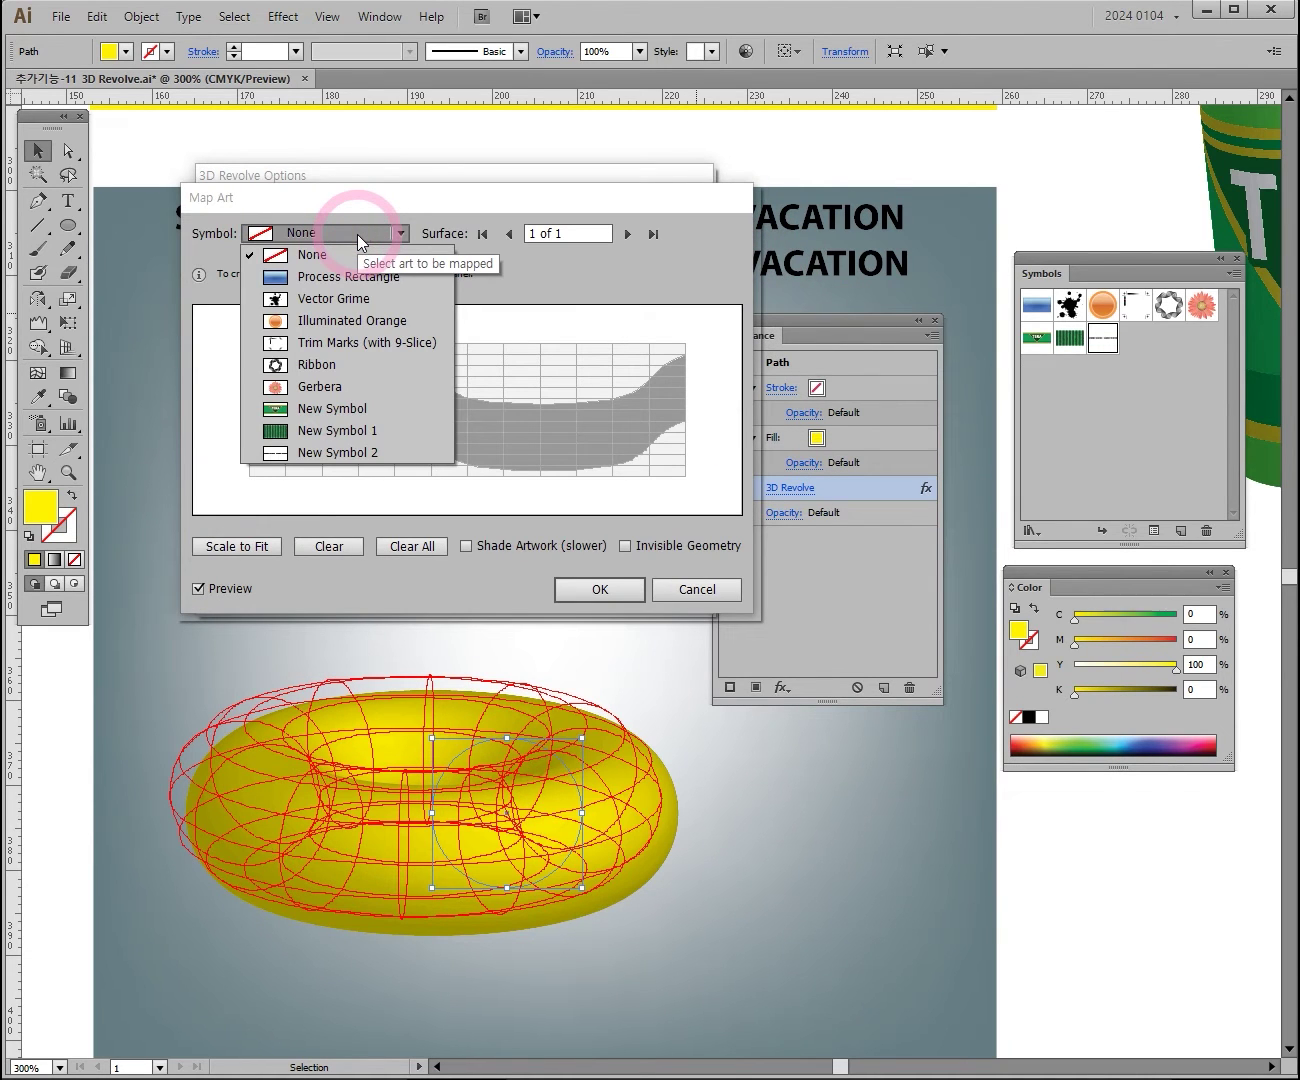
left_click(340, 455)
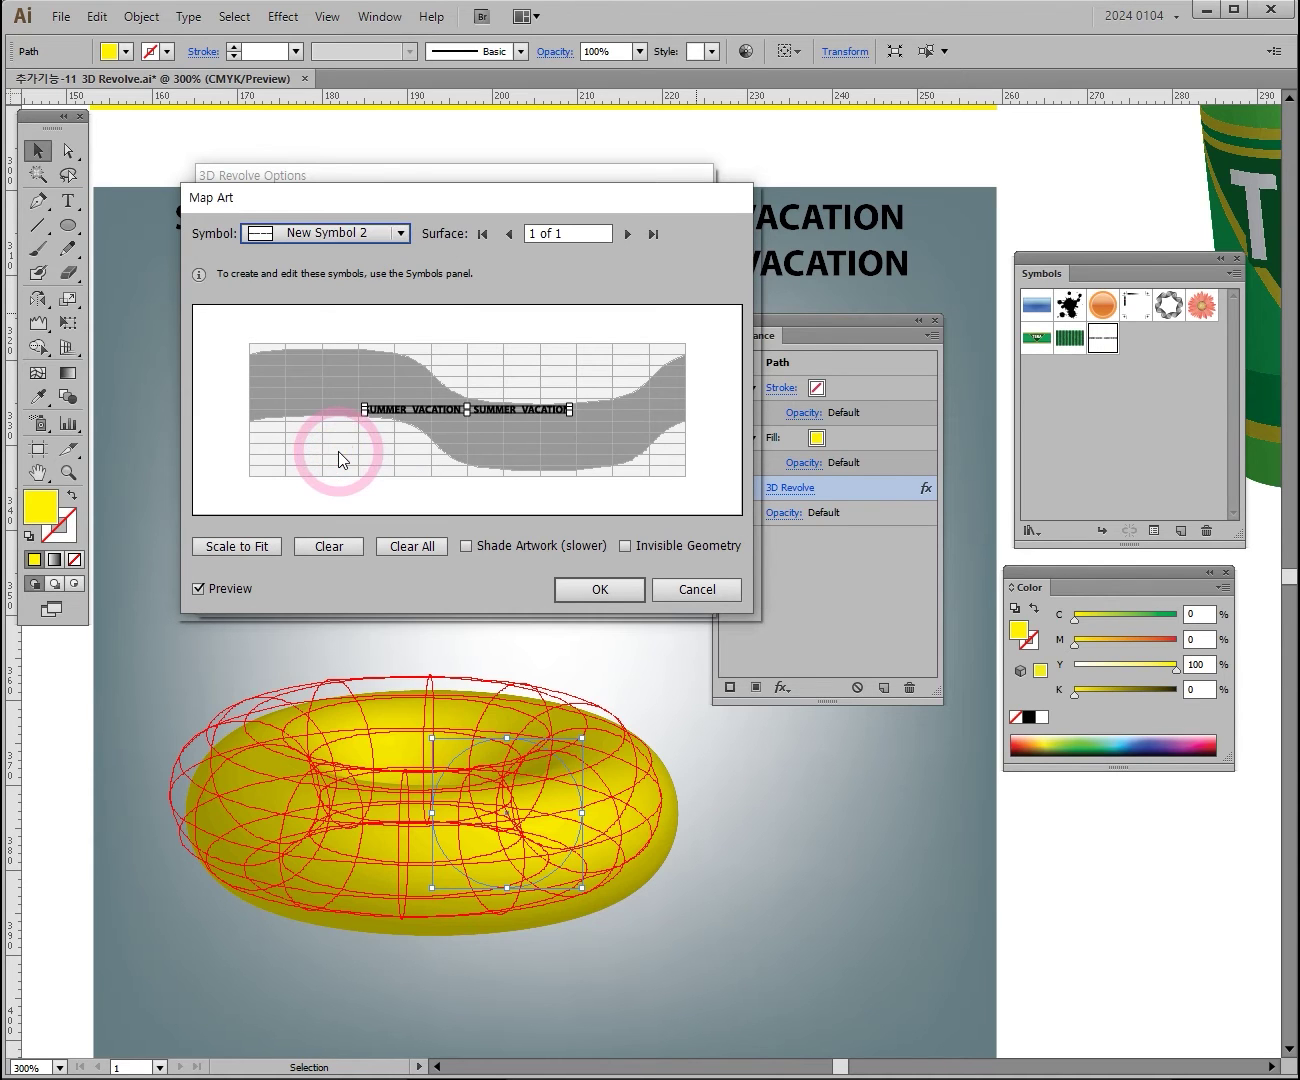
Stretch the mapped lettering across nearly the full surface width and flatten it into a band in the upper part of the map
left_click_drag(570, 413, 673, 460)
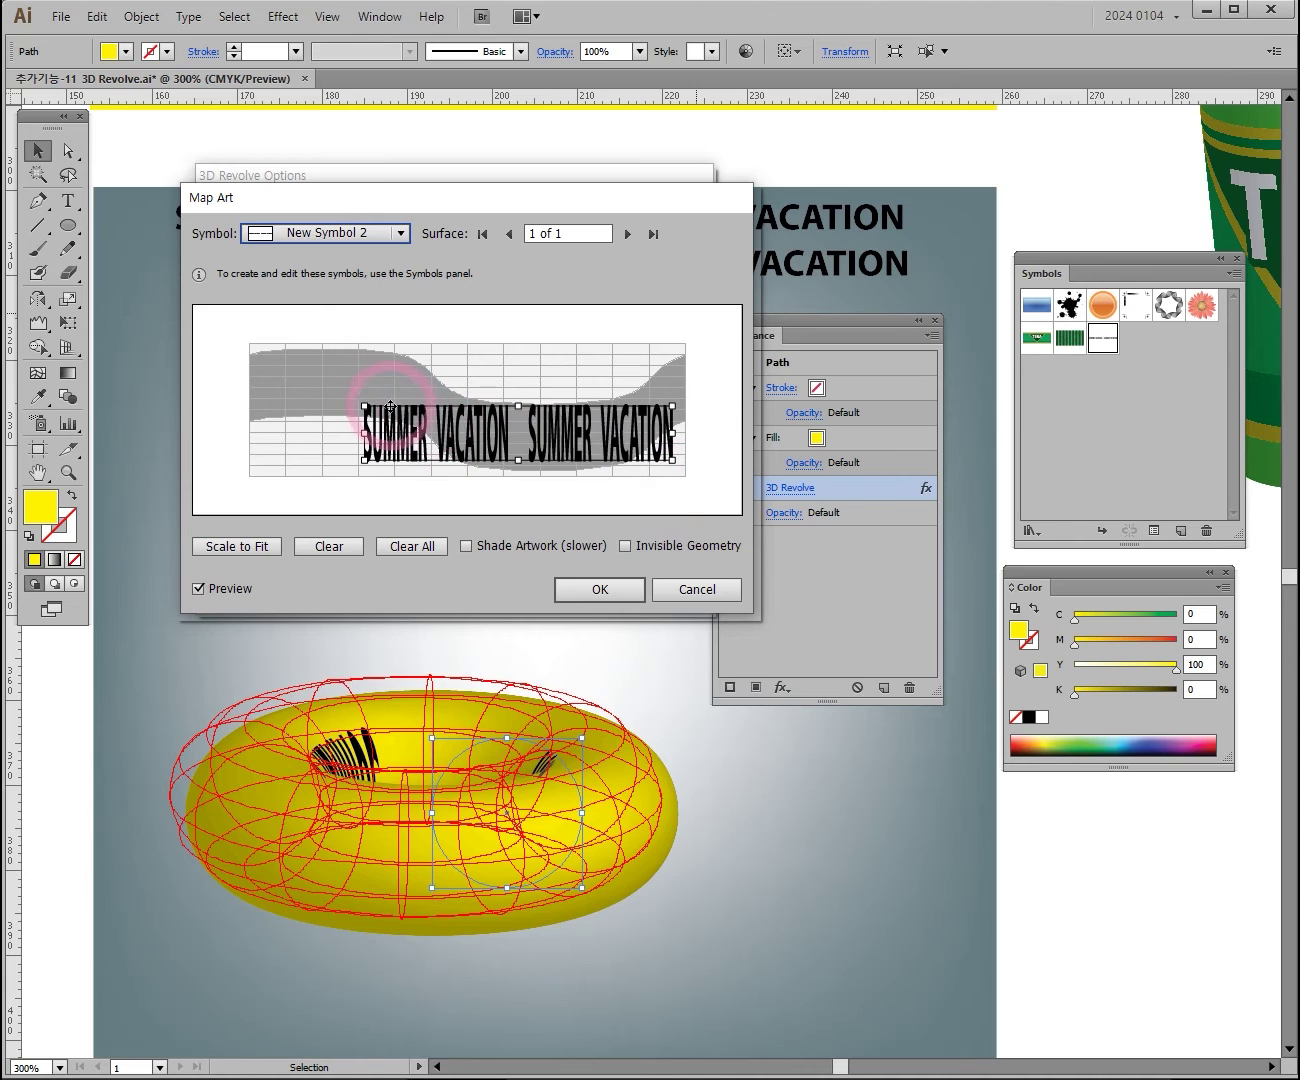
left_click_drag(364, 406, 329, 398)
left_click_drag(672, 395, 677, 369)
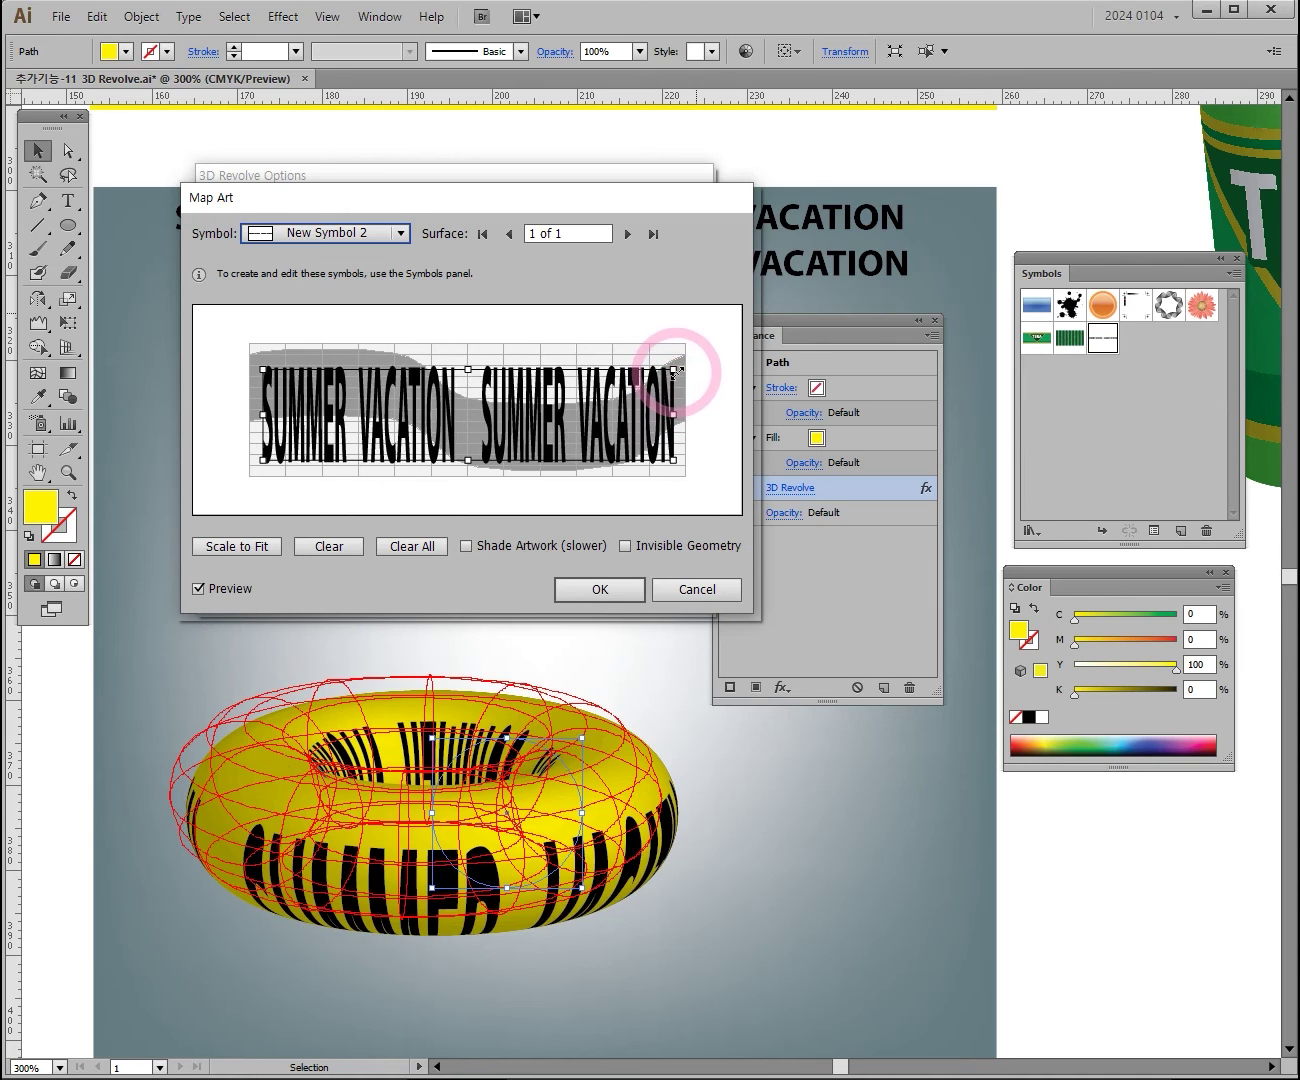
left_click_drag(468, 460, 465, 394)
left_click(493, 699)
left_click(465, 407)
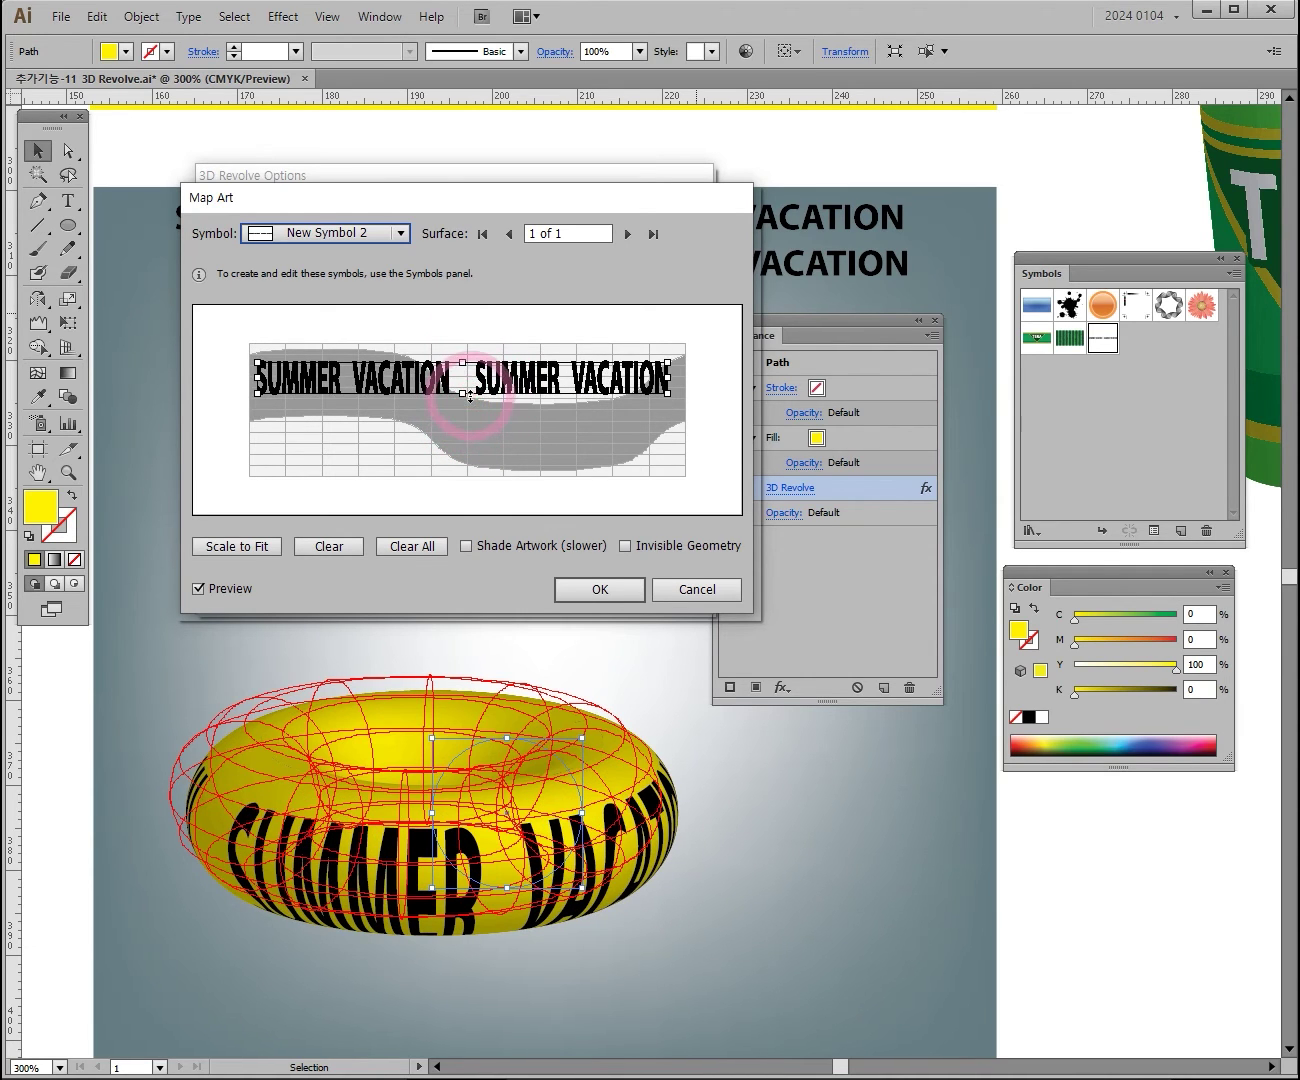
Try the lettering along the lower edge of the map, and place it near the upper edge so it wraps the ring's outer side
left_click(577, 455)
left_click_drag(578, 455, 375, 870)
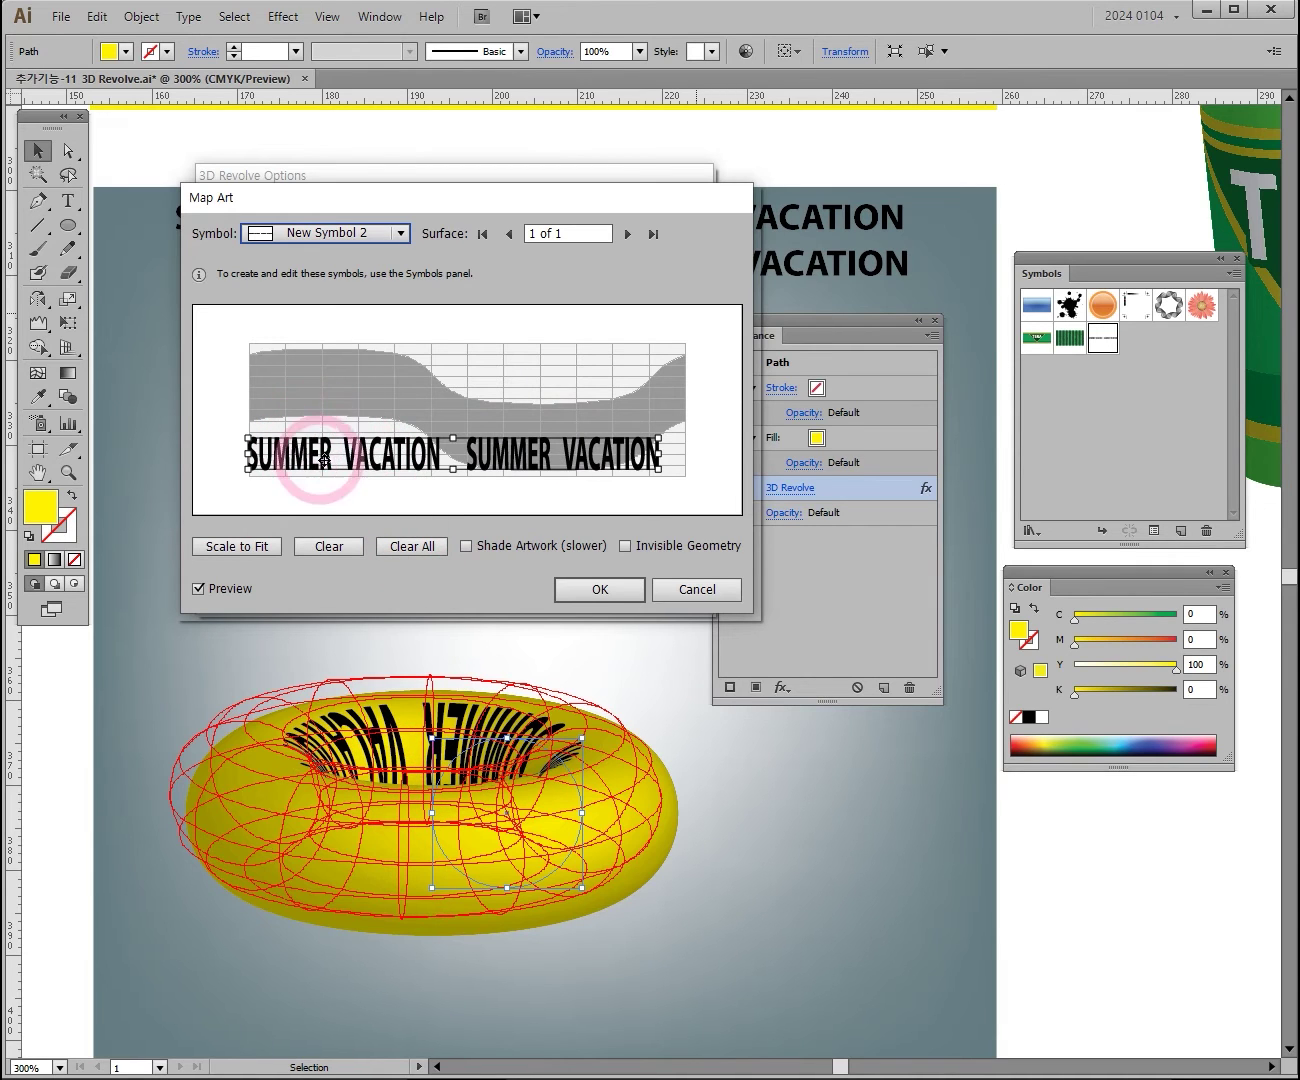
key("shift+Up")
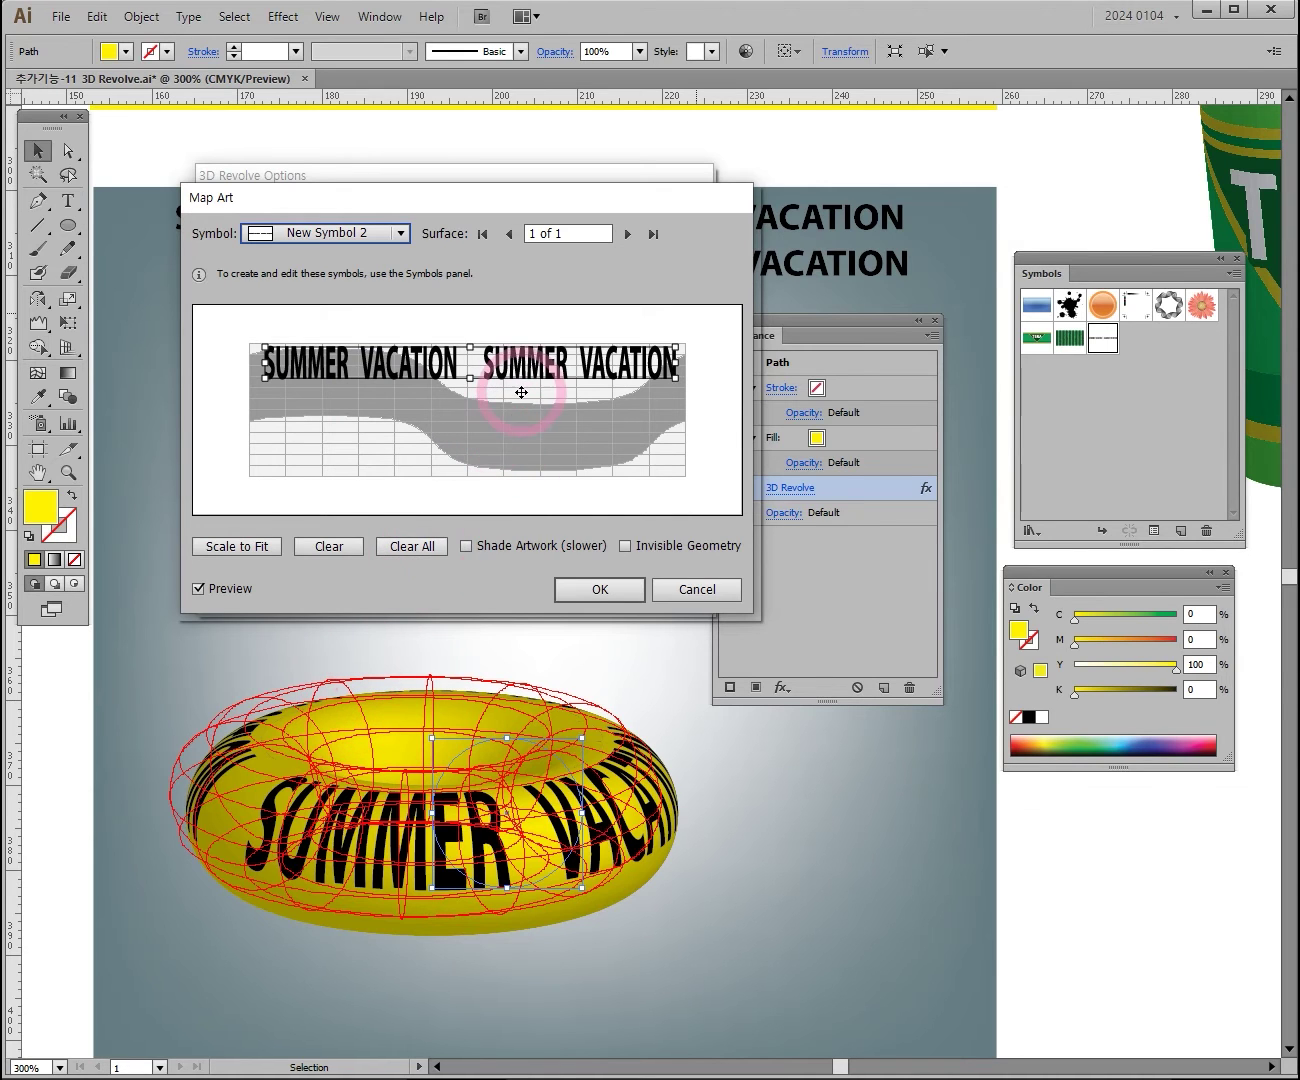
mouse_move(517, 397)
left_mouse_down()
mouse_move(505, 377)
mouse_move(521, 382)
mouse_move(538, 425)
mouse_move(537, 378)
left_mouse_up()
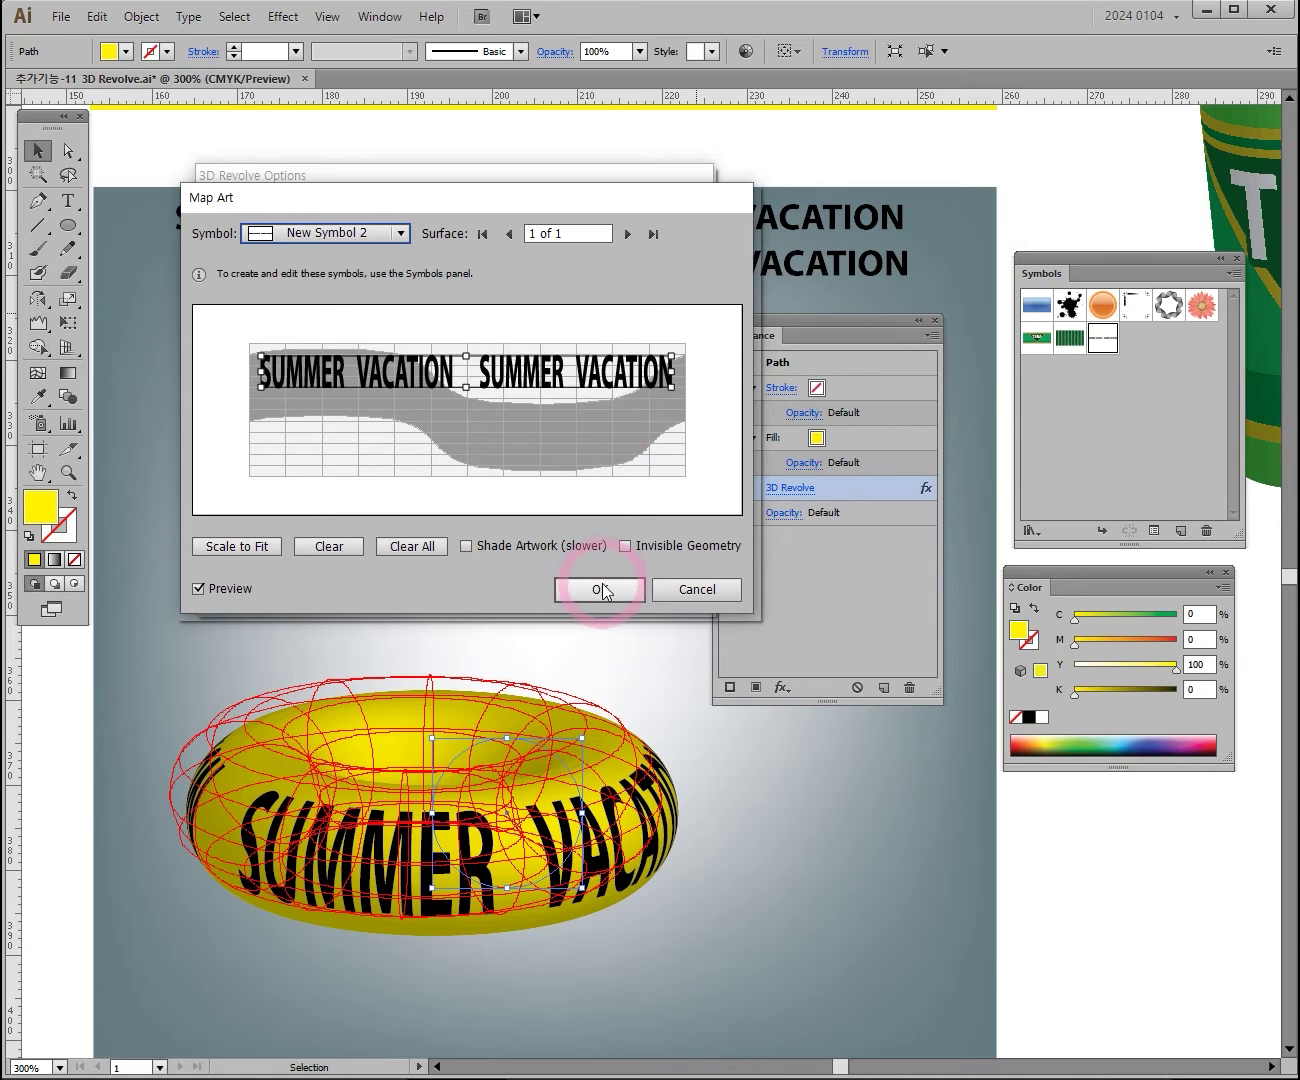
Compare the mapped lettering with and without Shade Artwork and leave the shading on
left_click(481, 545)
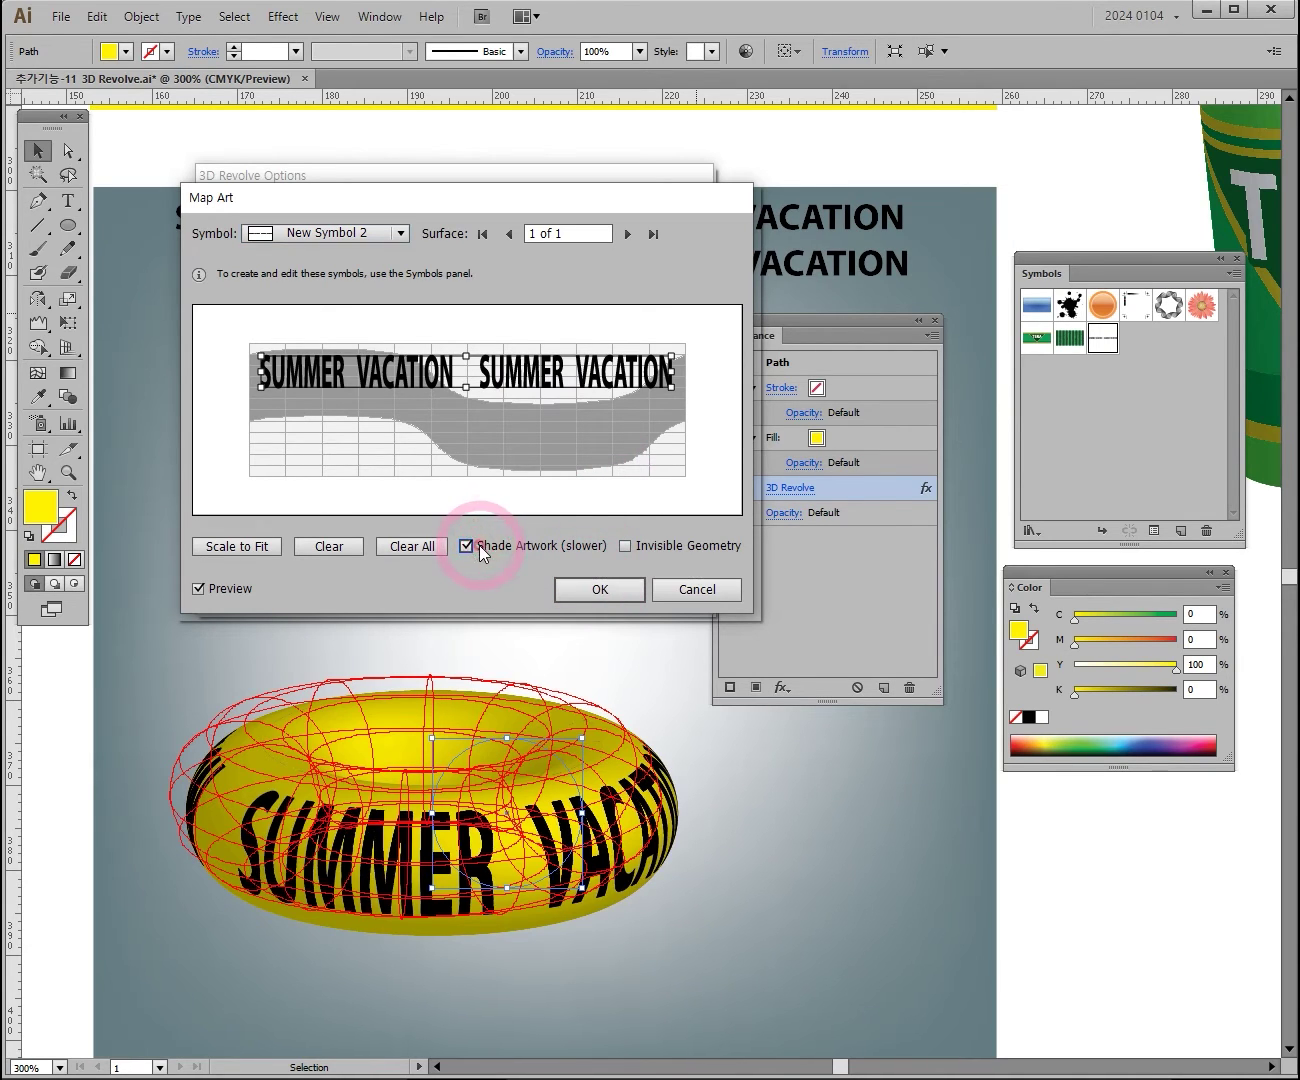
left_click(491, 550)
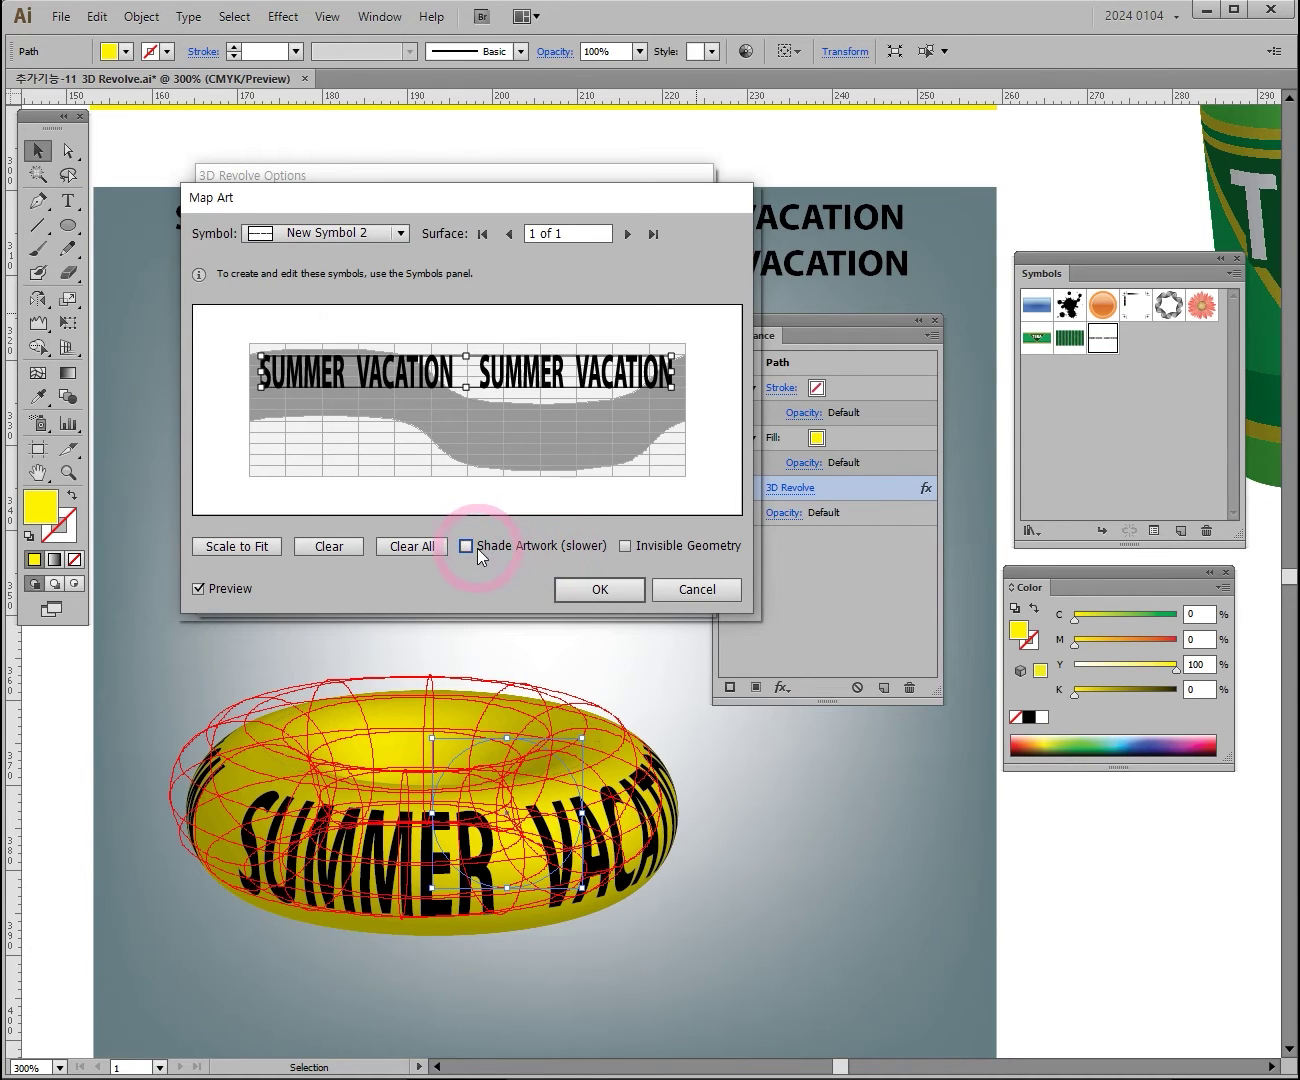
left_click(470, 548)
left_click(470, 549)
left_click(468, 548)
left_click(468, 548)
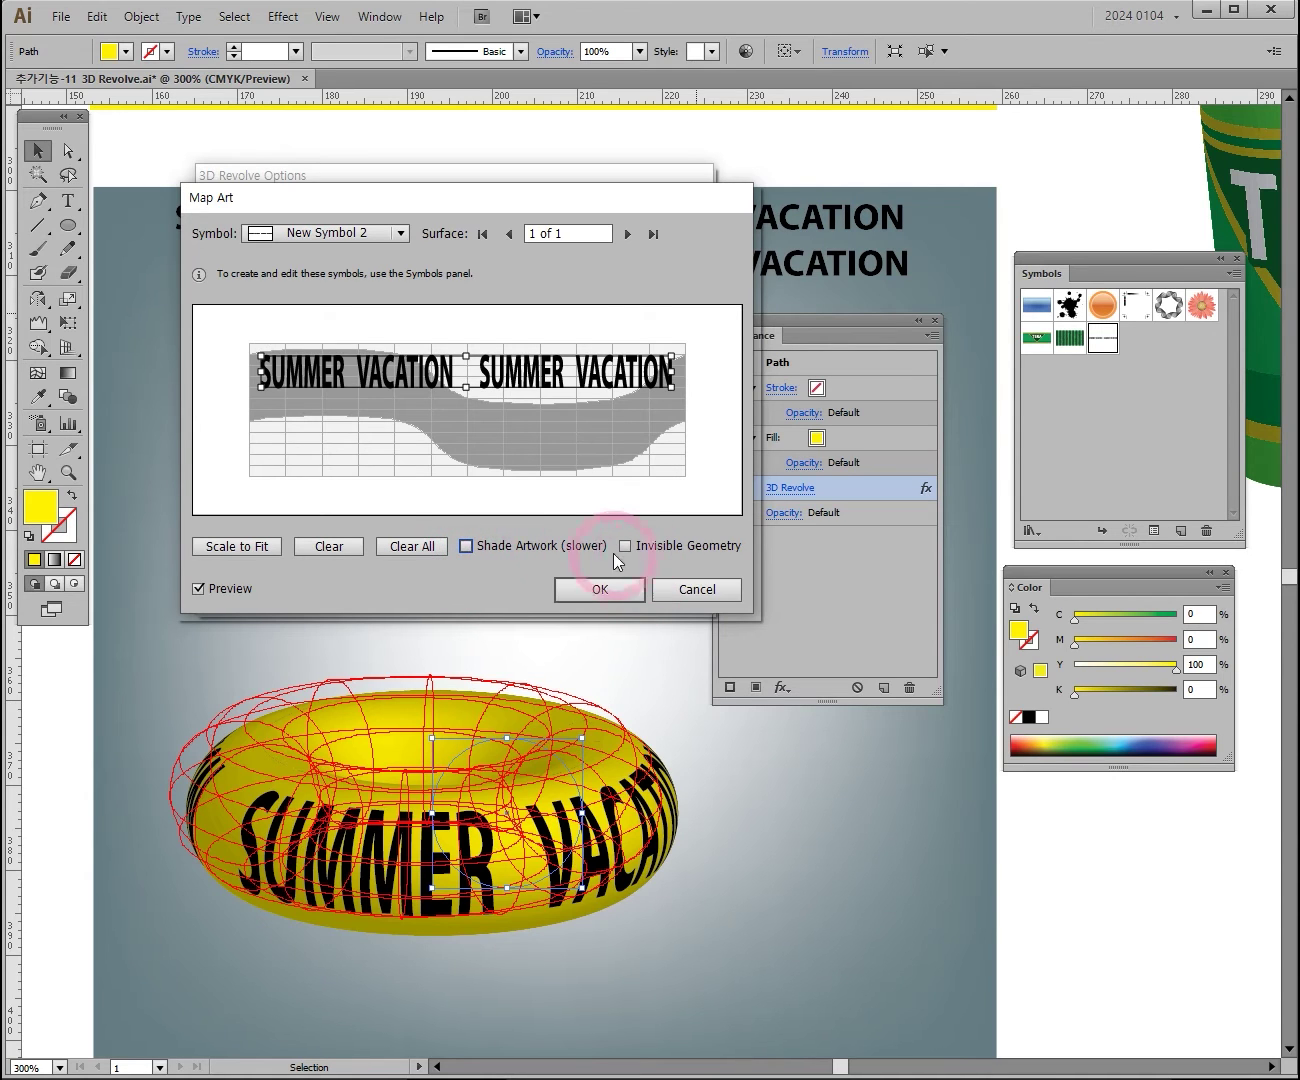
left_click(467, 546)
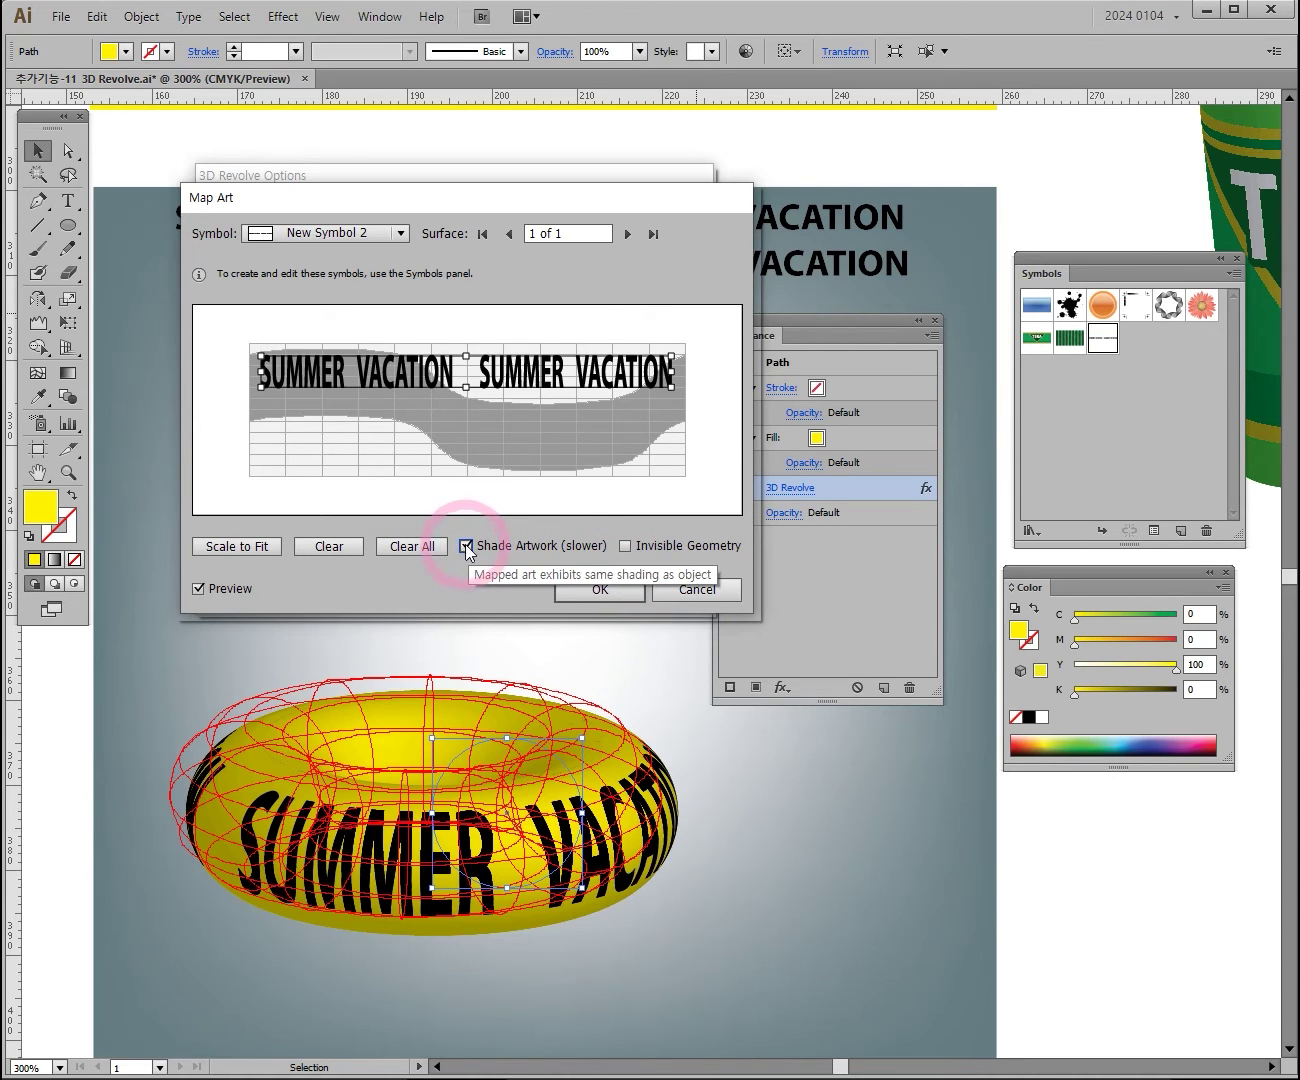
Try Invisible Geometry on and off to compare the mapped lettering with and without the ring body
left_click(624, 546)
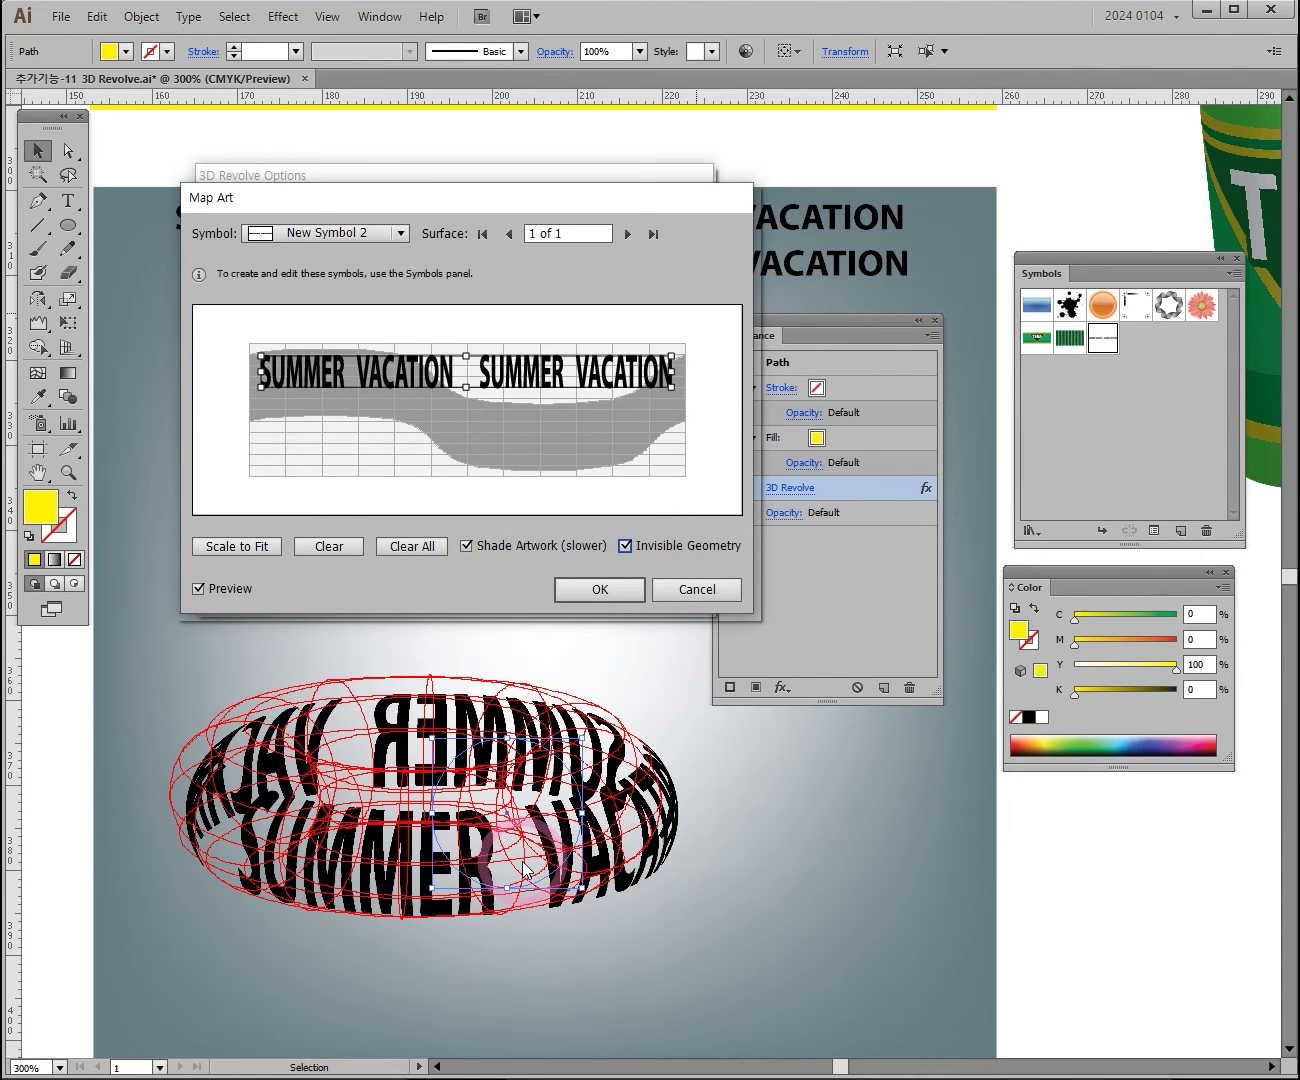
left_click(625, 547)
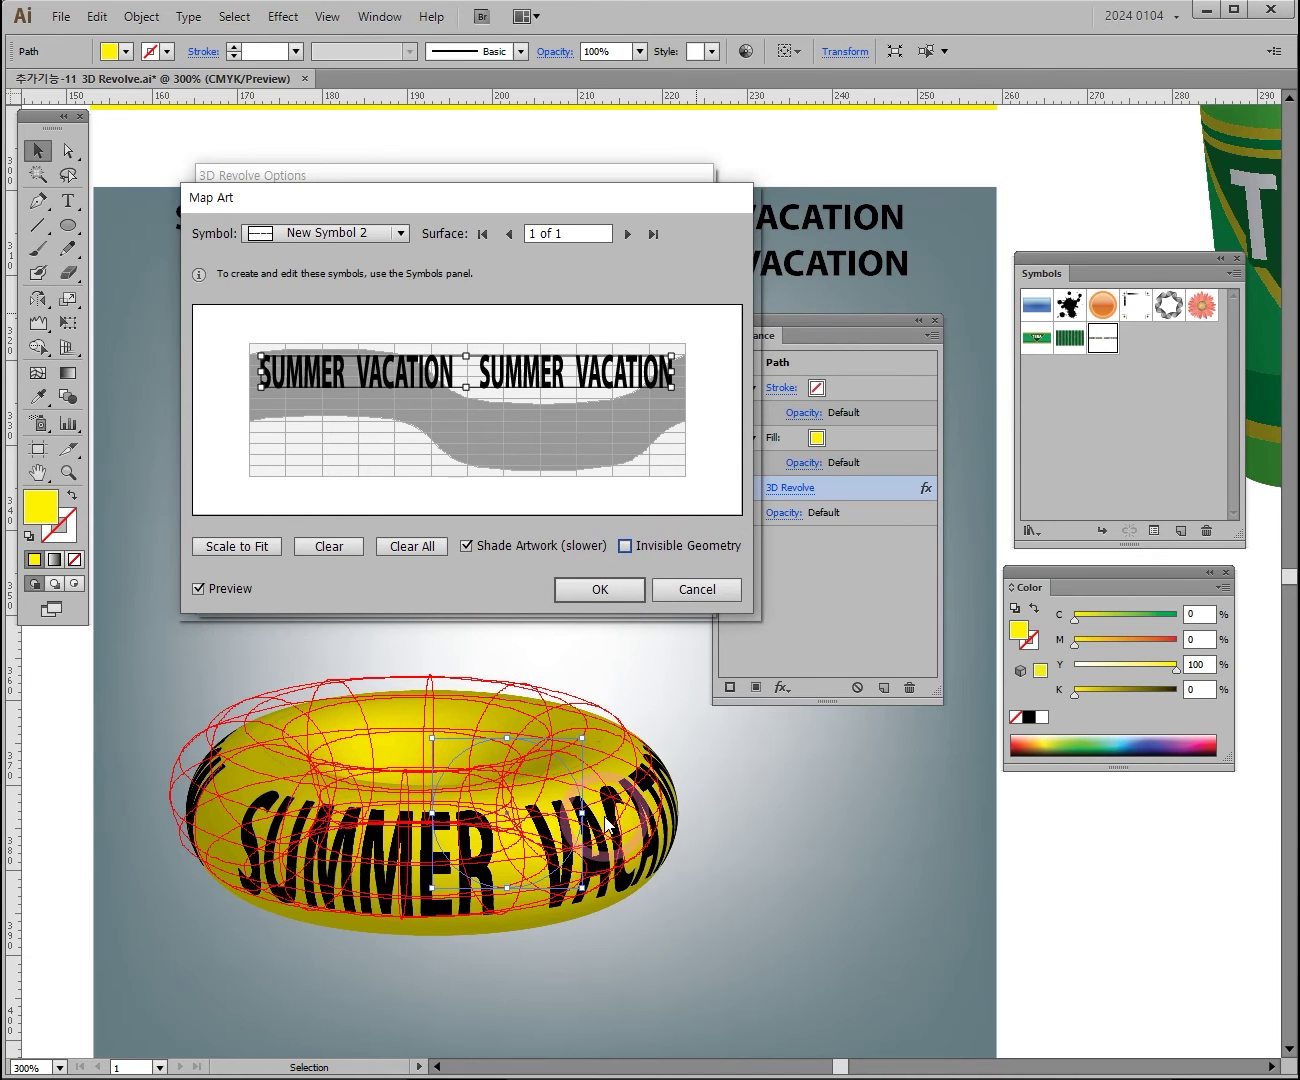
left_click(627, 547)
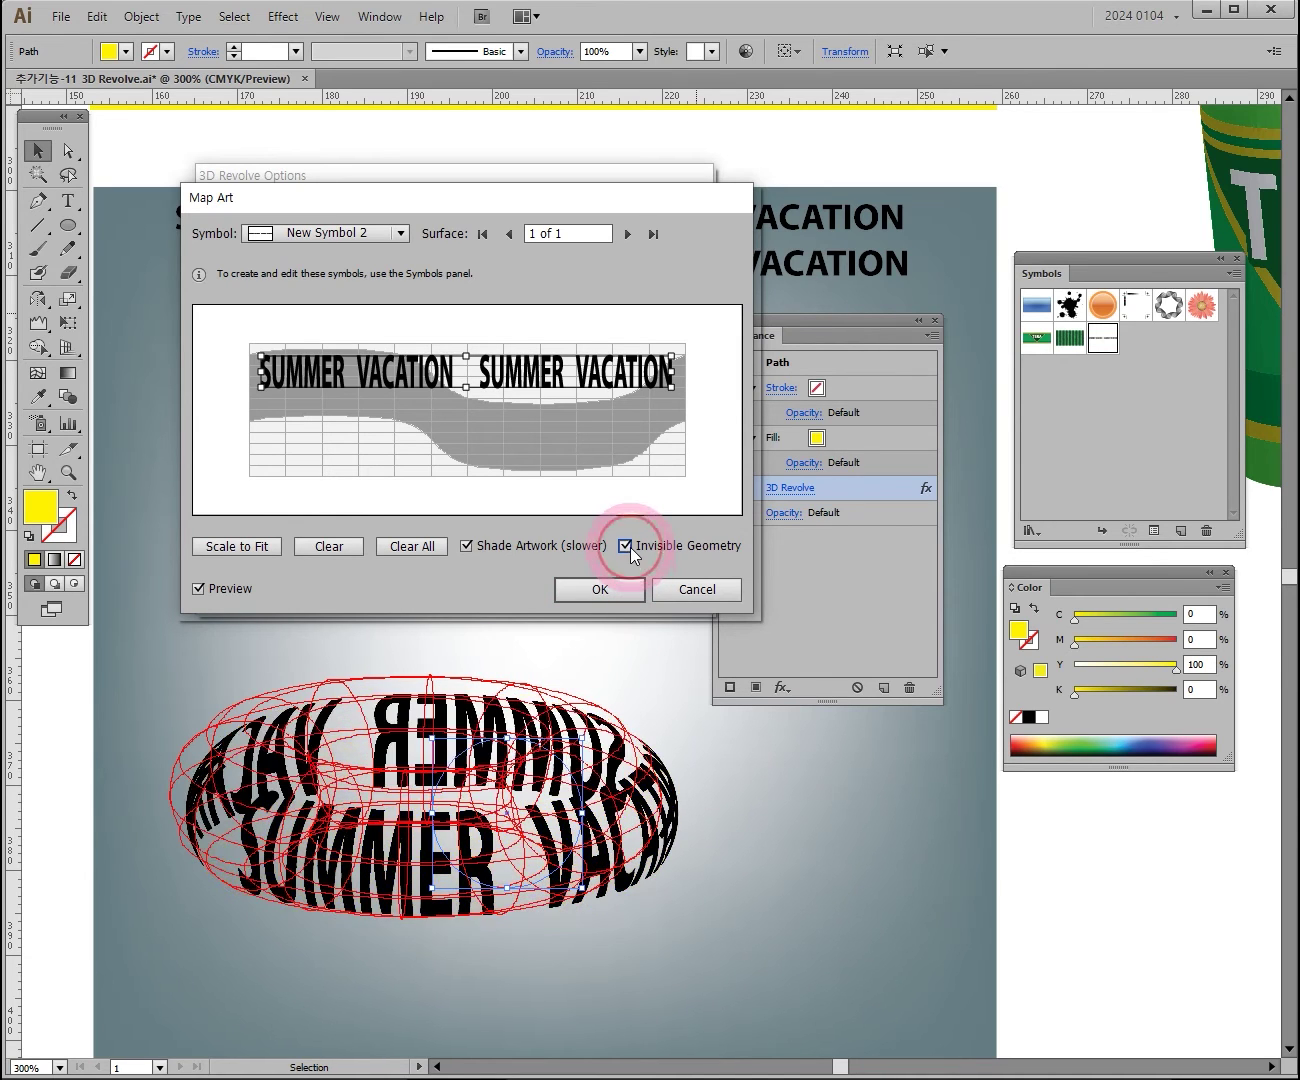
left_click(626, 547)
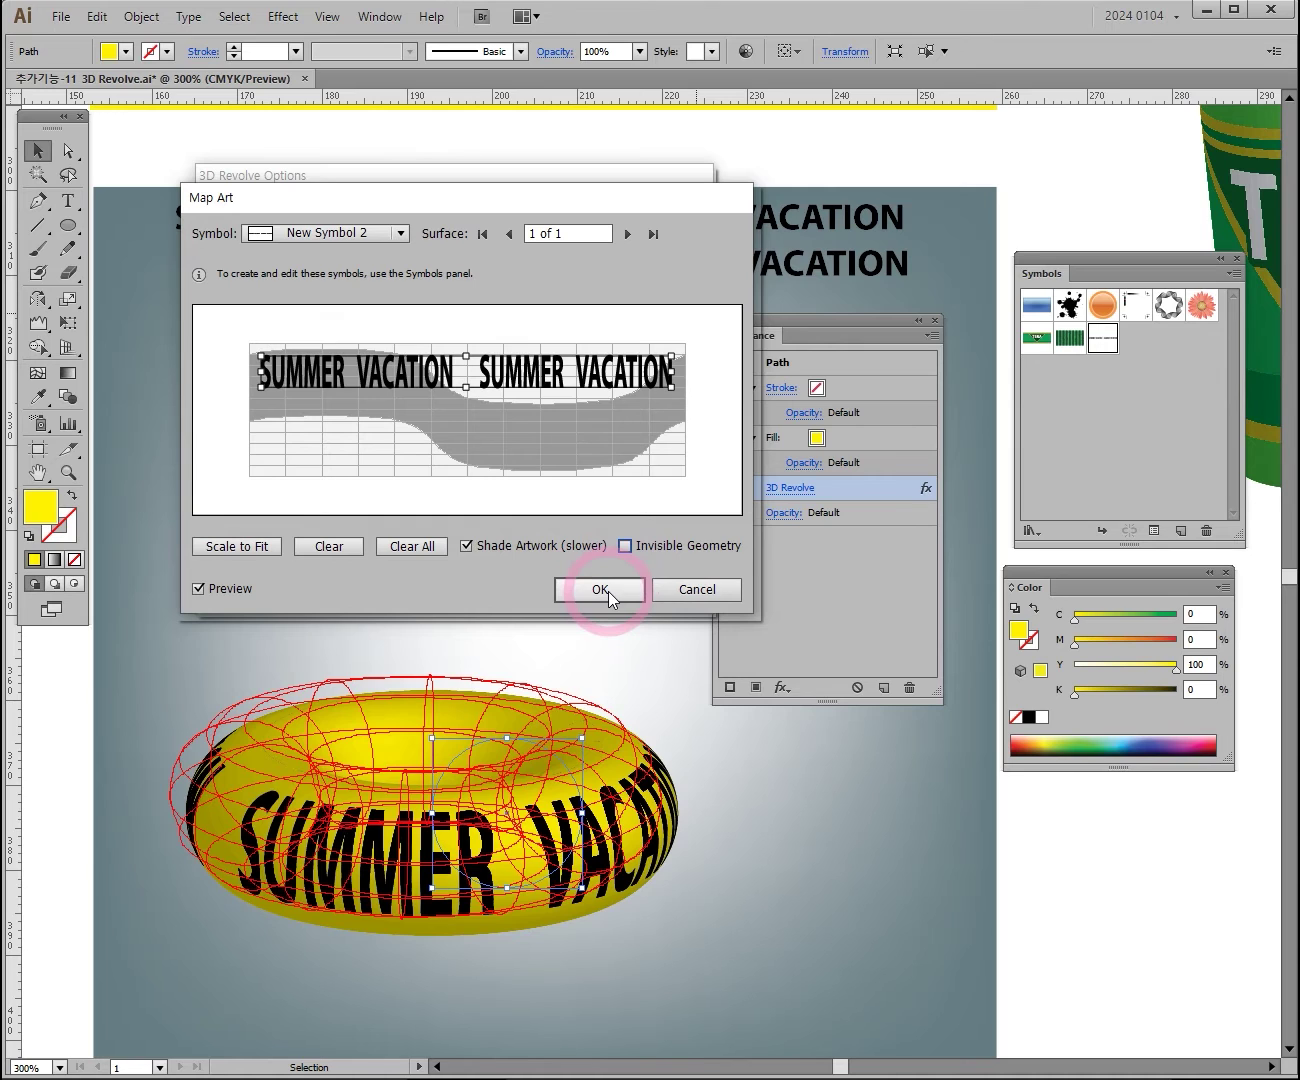
left_click(627, 546)
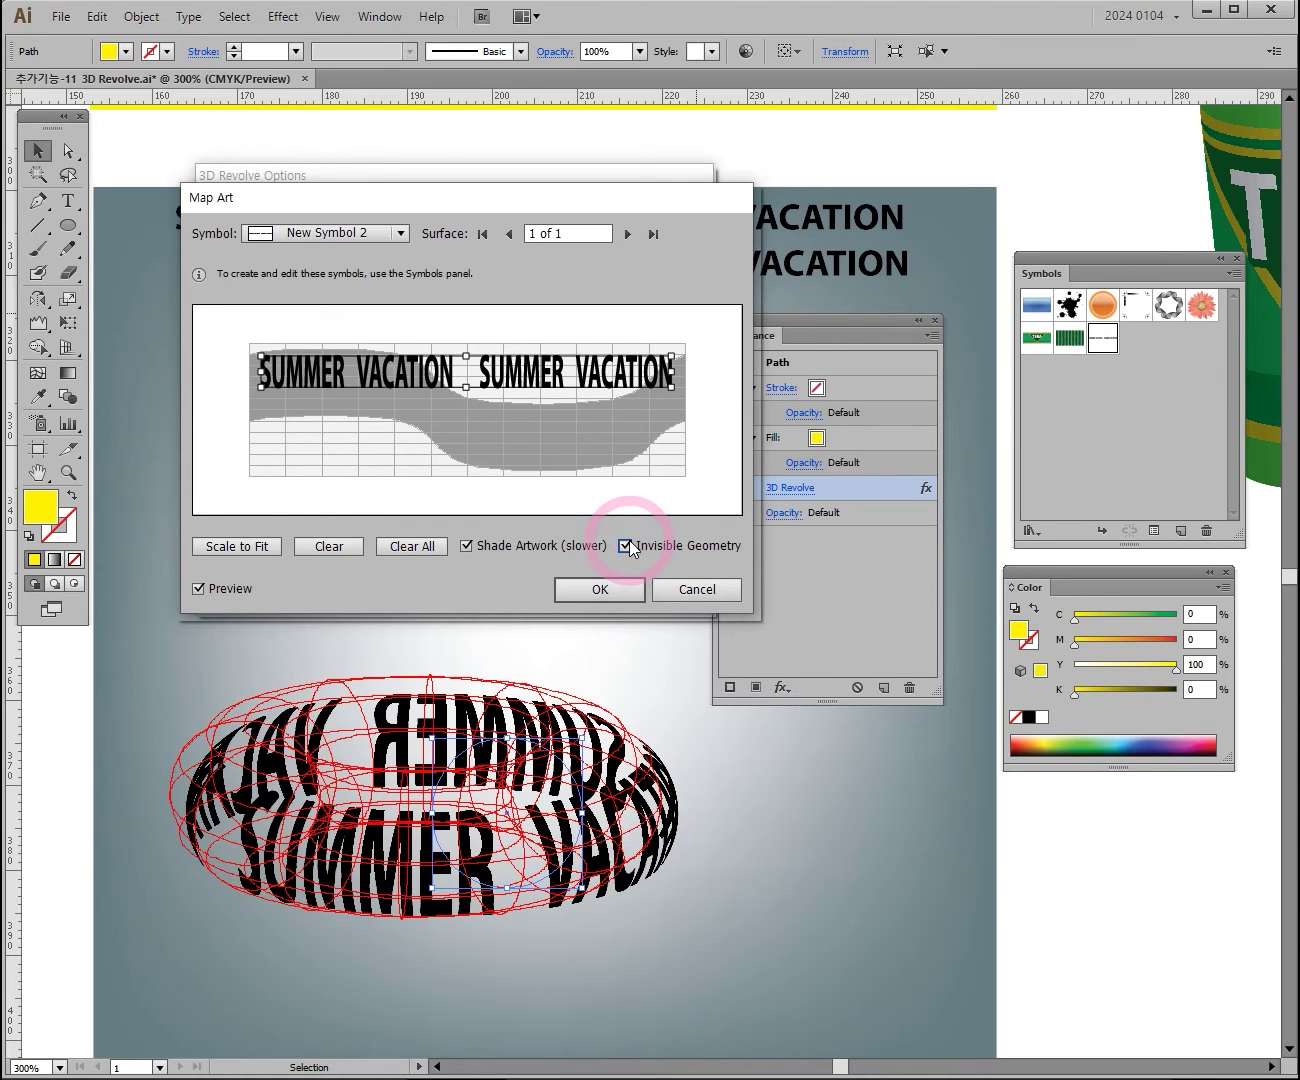
left_click(626, 546)
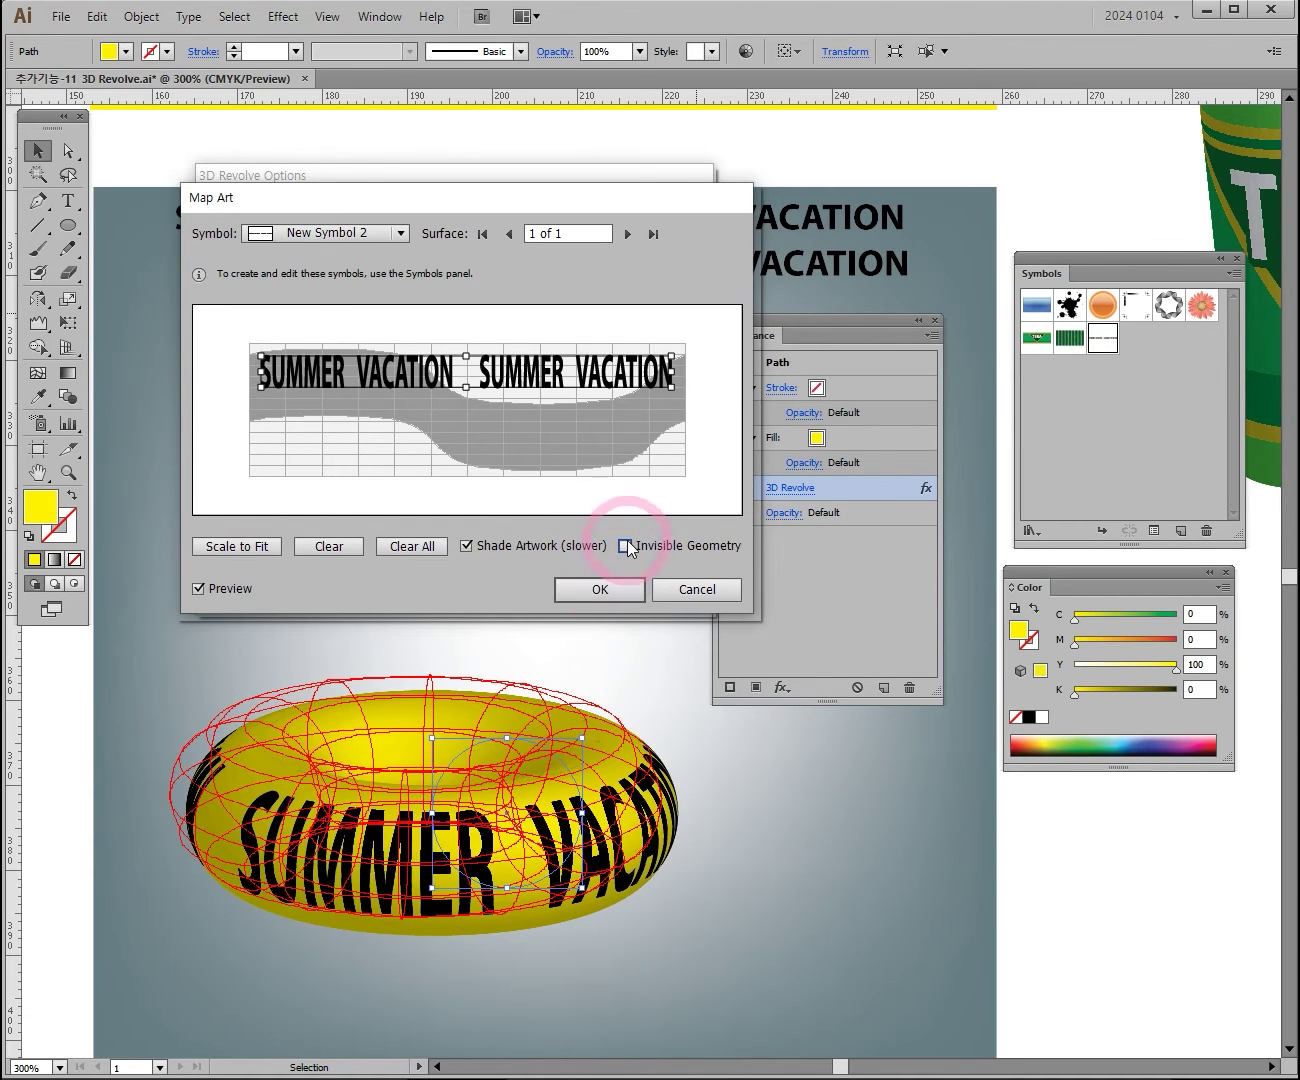
left_click(625, 545)
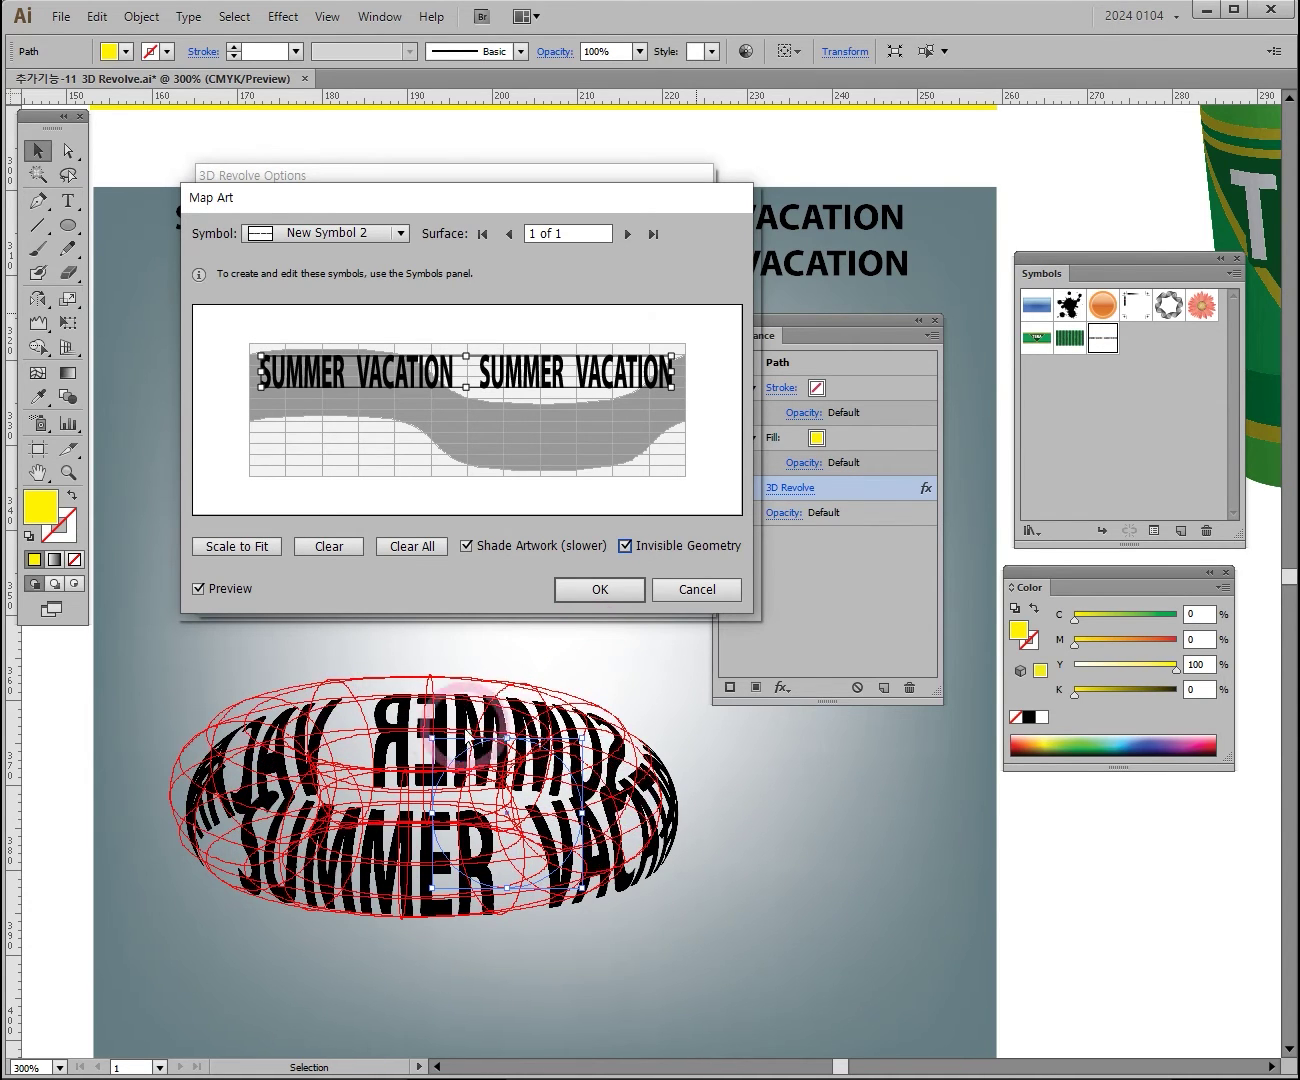
left_click(626, 546)
Accept the mapped artwork and rotate the ring so that VACATION faces the front, tilted upward to the right
left_click(610, 589)
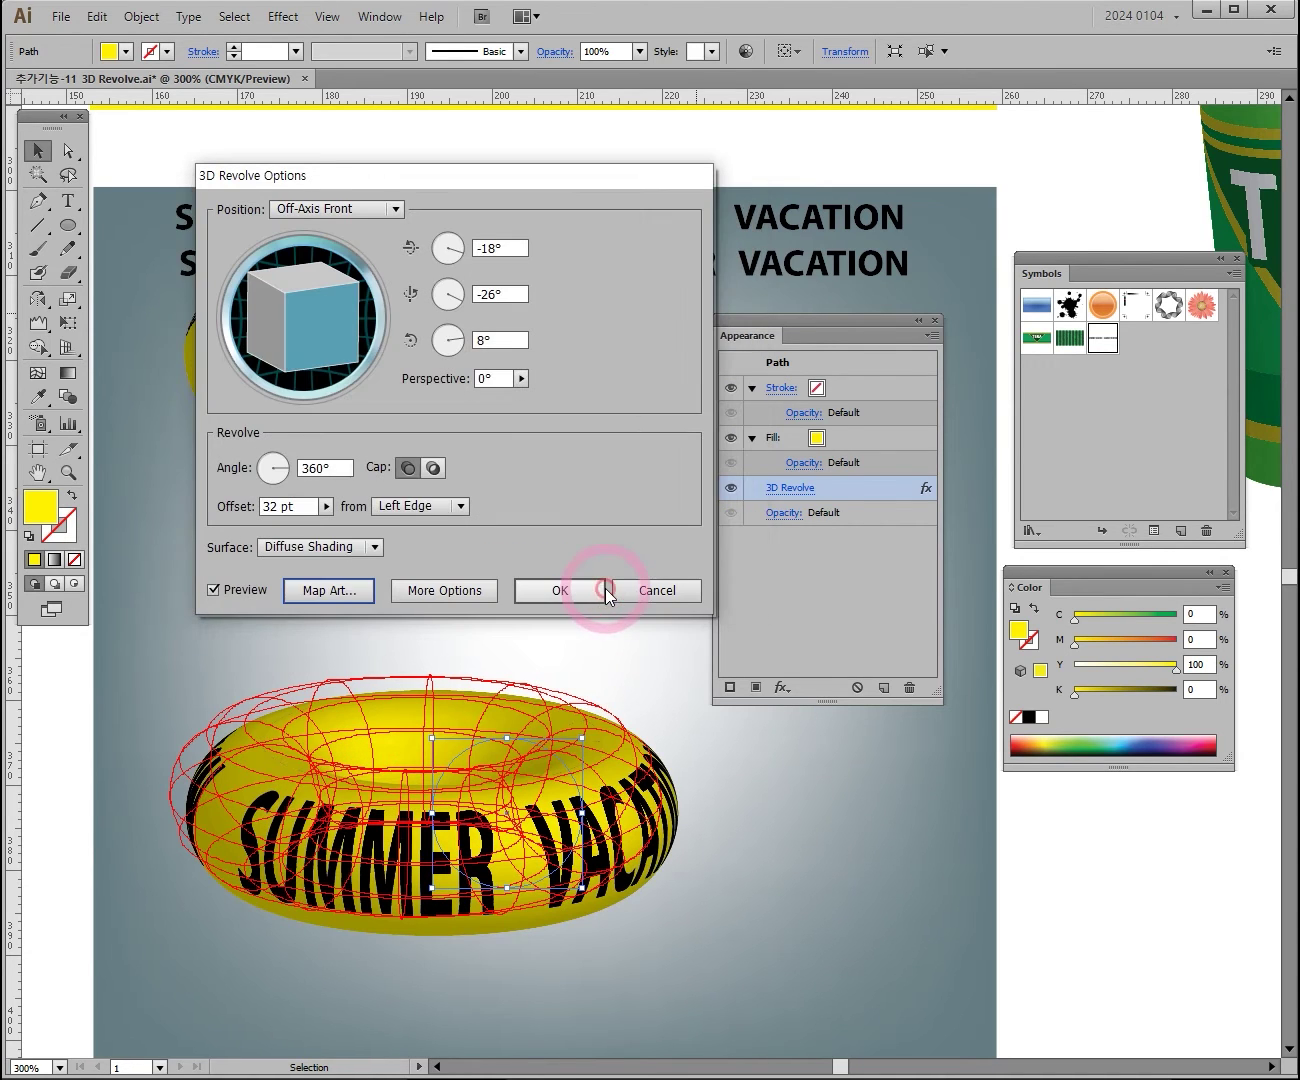
left_click_drag(333, 309, 286, 319)
left_click(601, 590)
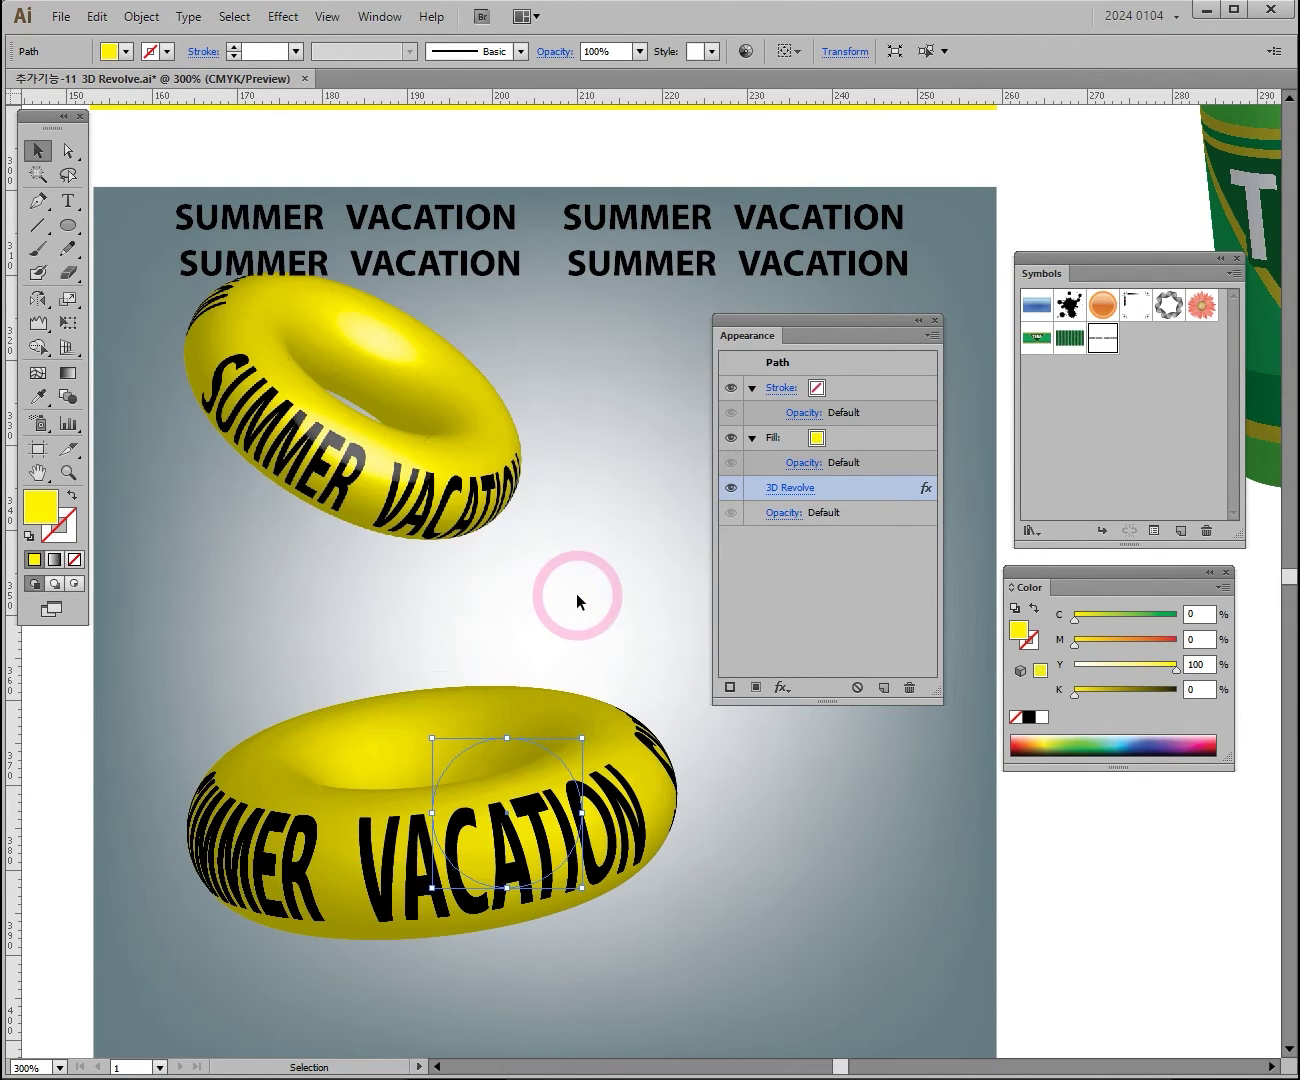
Close the Appearance settings and deselect the lettered swim ring
left_click(770, 335)
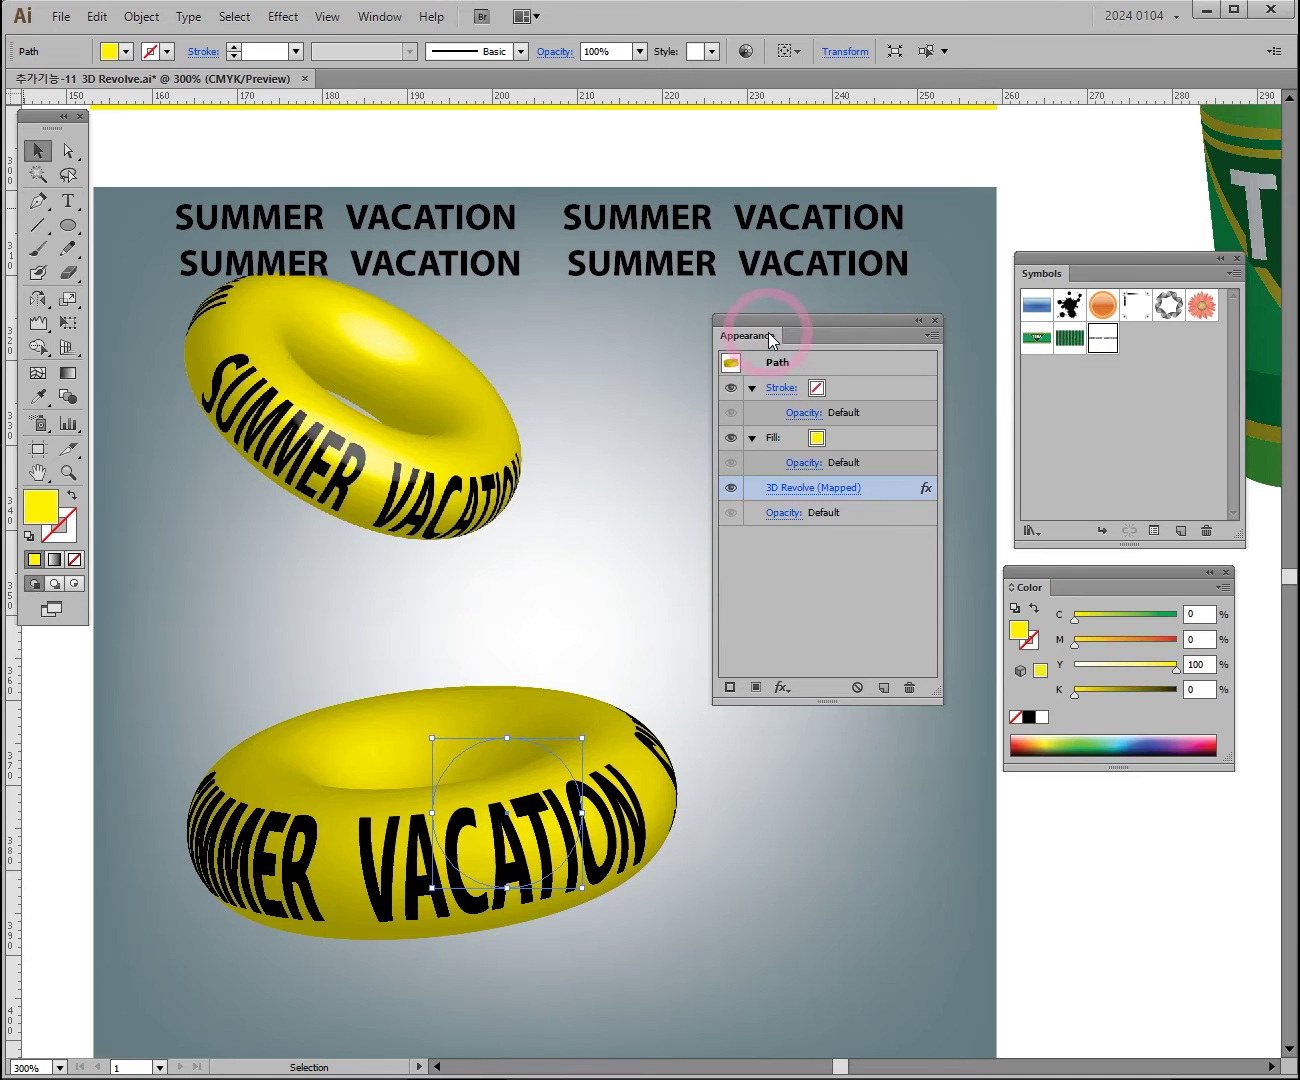
left_click(935, 320)
left_click(633, 537)
Move the flat green half-bottle profile slightly upward beside the finished TERA bottle
left_click(621, 667, "ctrl+alt")
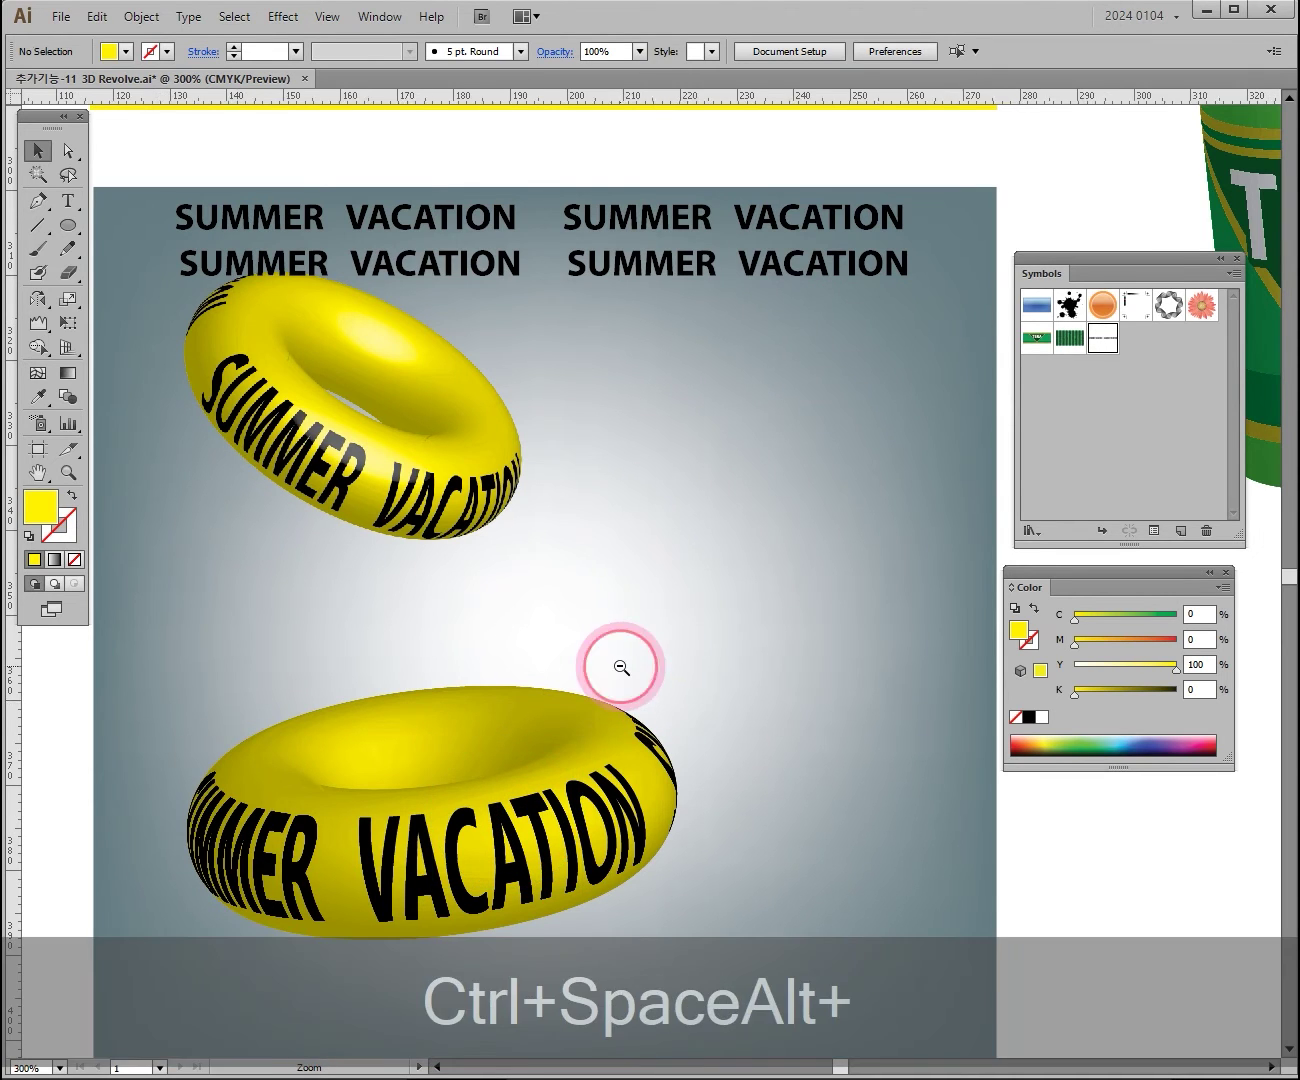
left_click(620, 667, "ctrl+alt")
left_click(618, 664, "ctrl+alt")
left_click_drag(661, 444, 371, 499)
left_click_drag(603, 464, 565, 536)
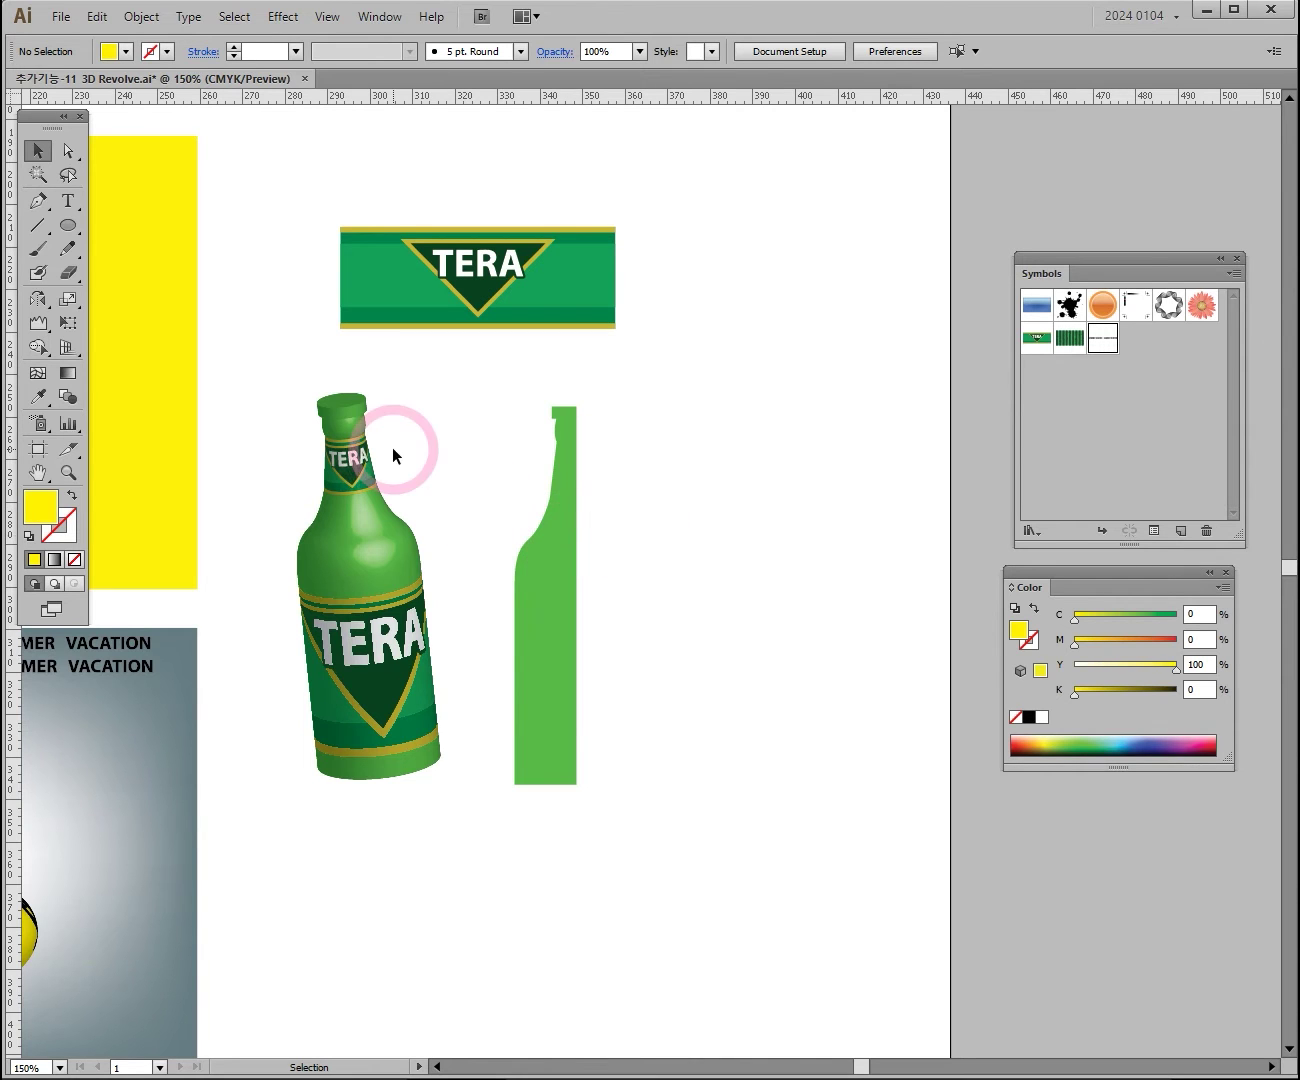
key("ctrl+space")
left_click(464, 674, "ctrl")
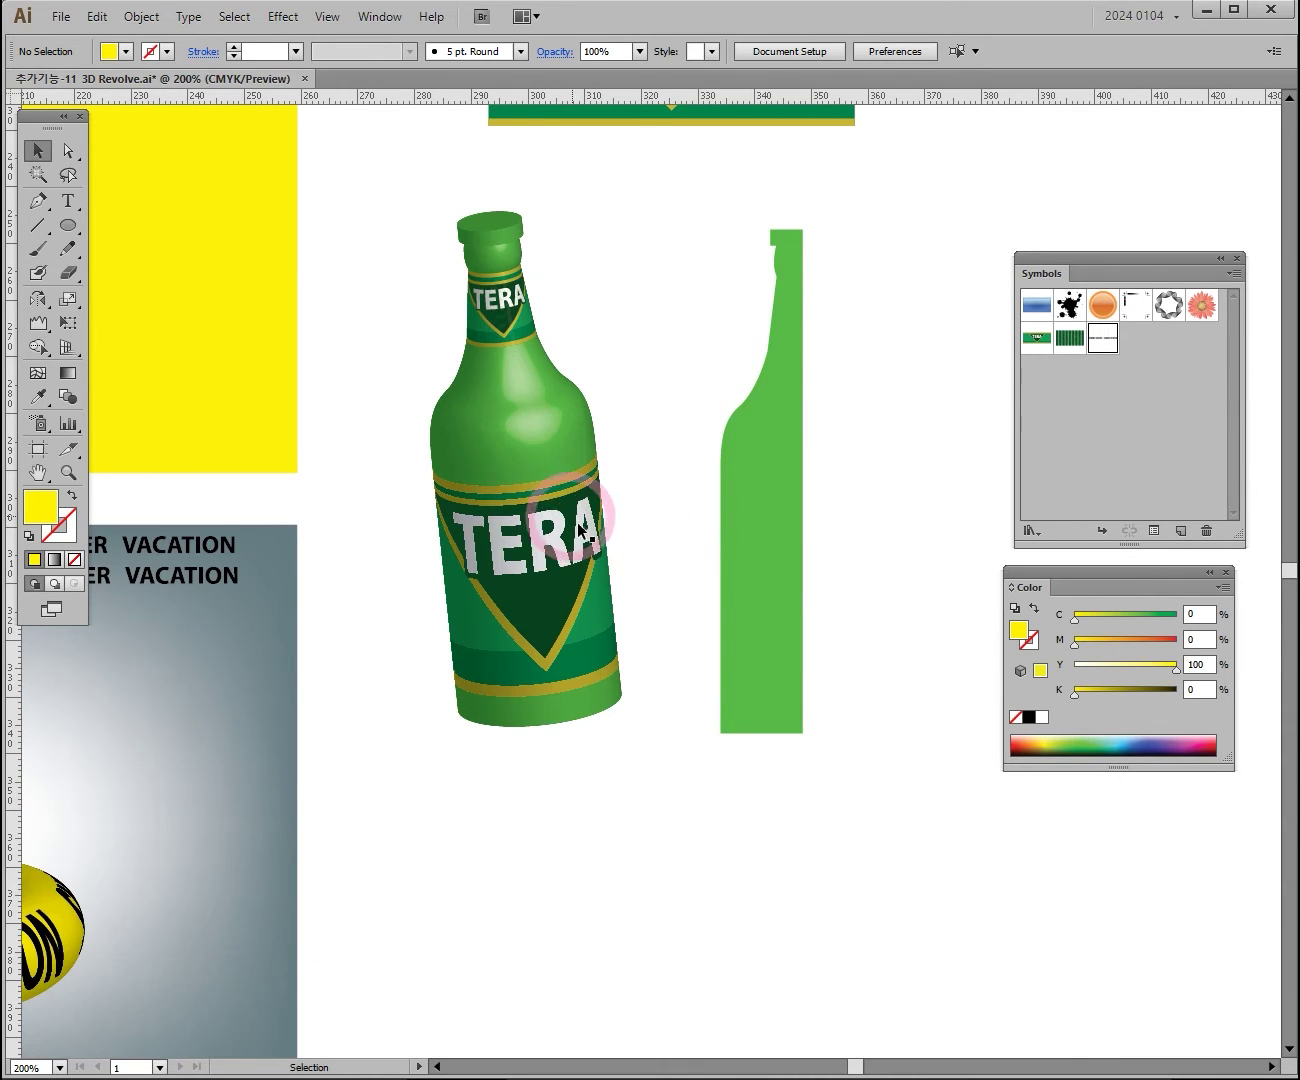
left_click_drag(590, 440, 493, 593)
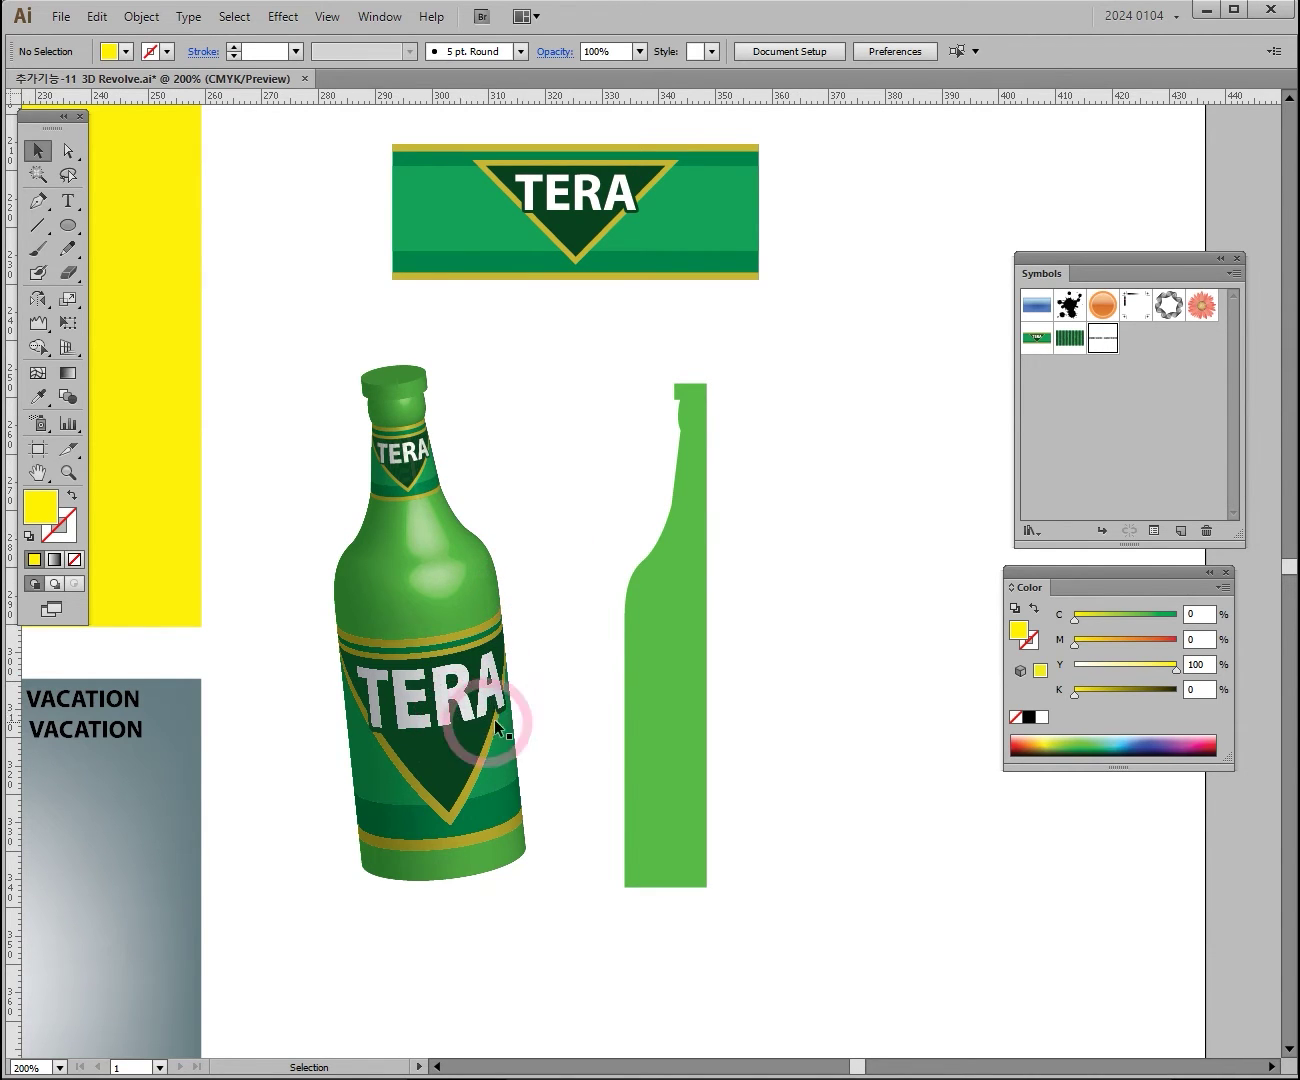
scroll(479, 720, "down", 2)
scroll(478, 721, "right", 3)
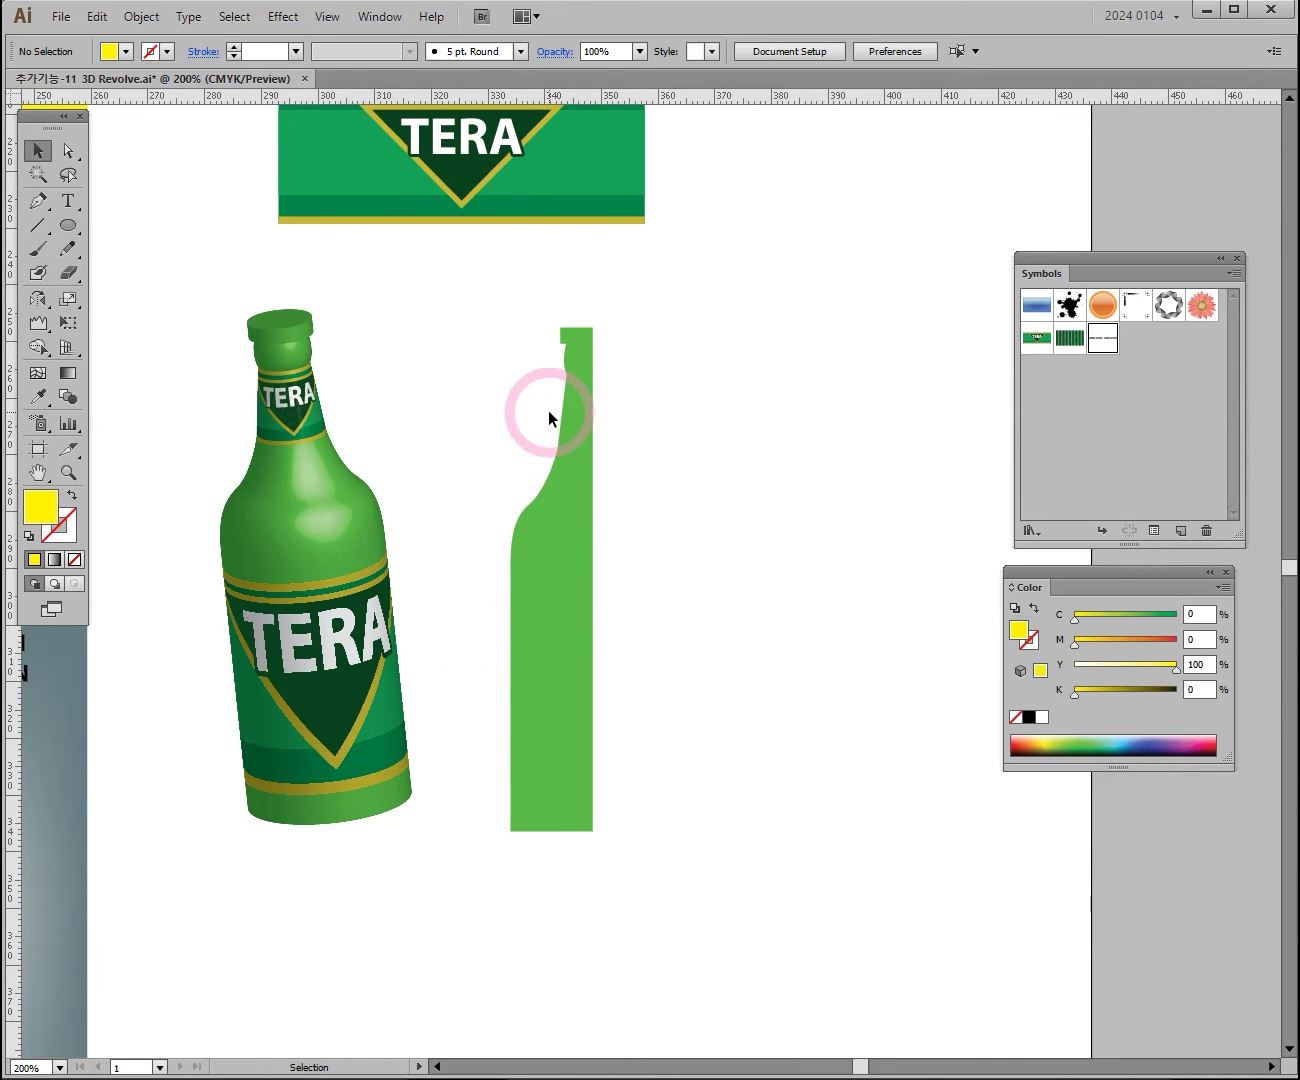
left_click(564, 595)
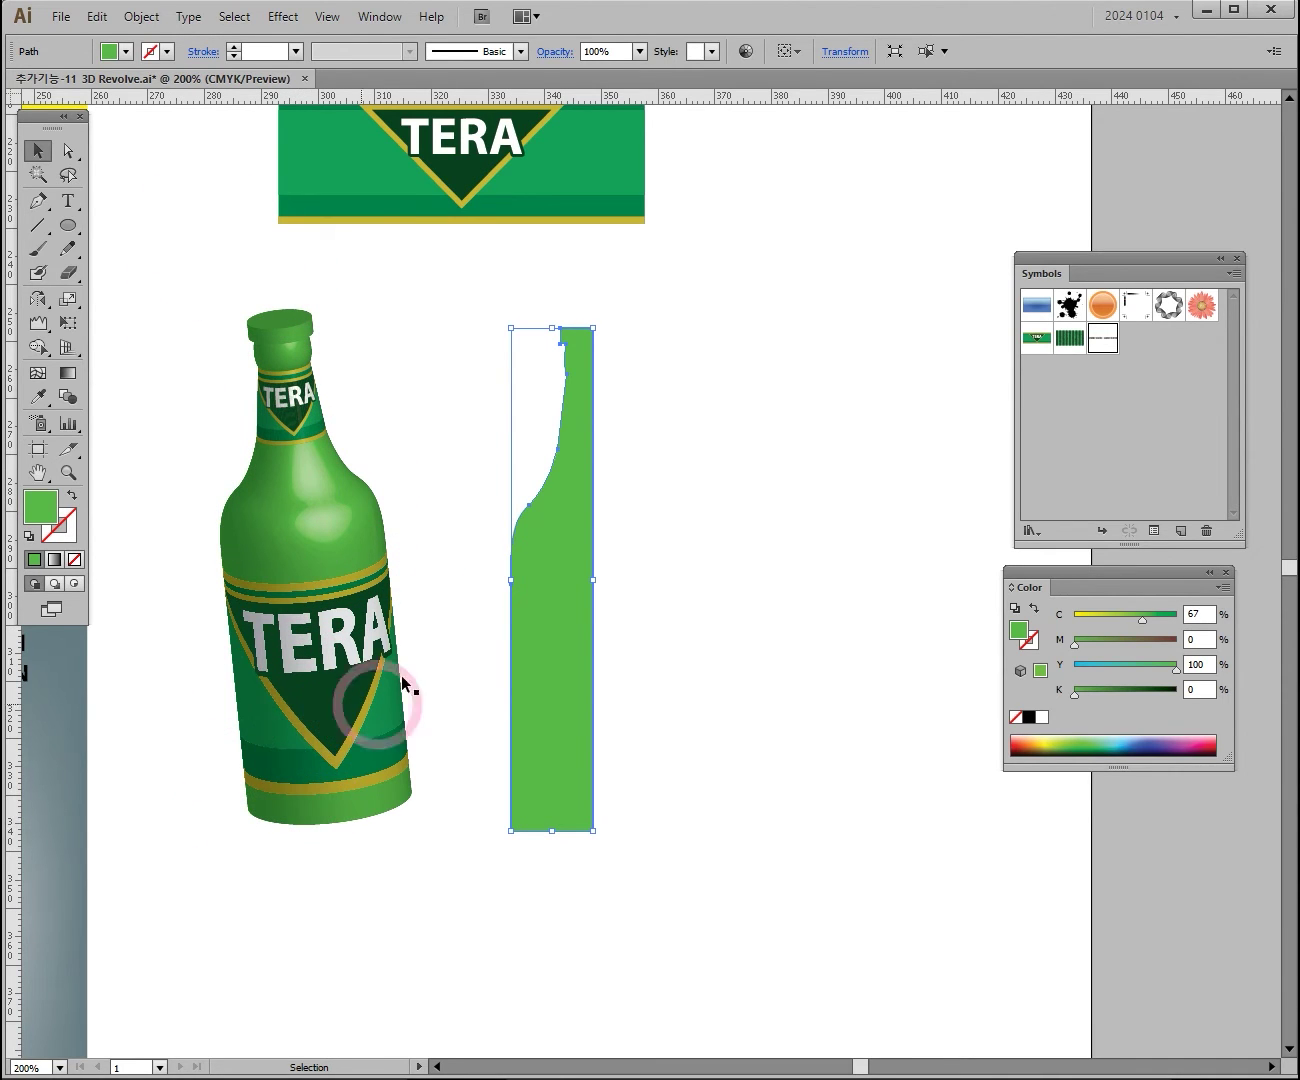
left_click_drag(553, 517, 556, 473)
Start a second green half-bottle outline with the Pen tool, drawing the stepped cap and the curved neck ring beside the existing profile
left_click(38, 201)
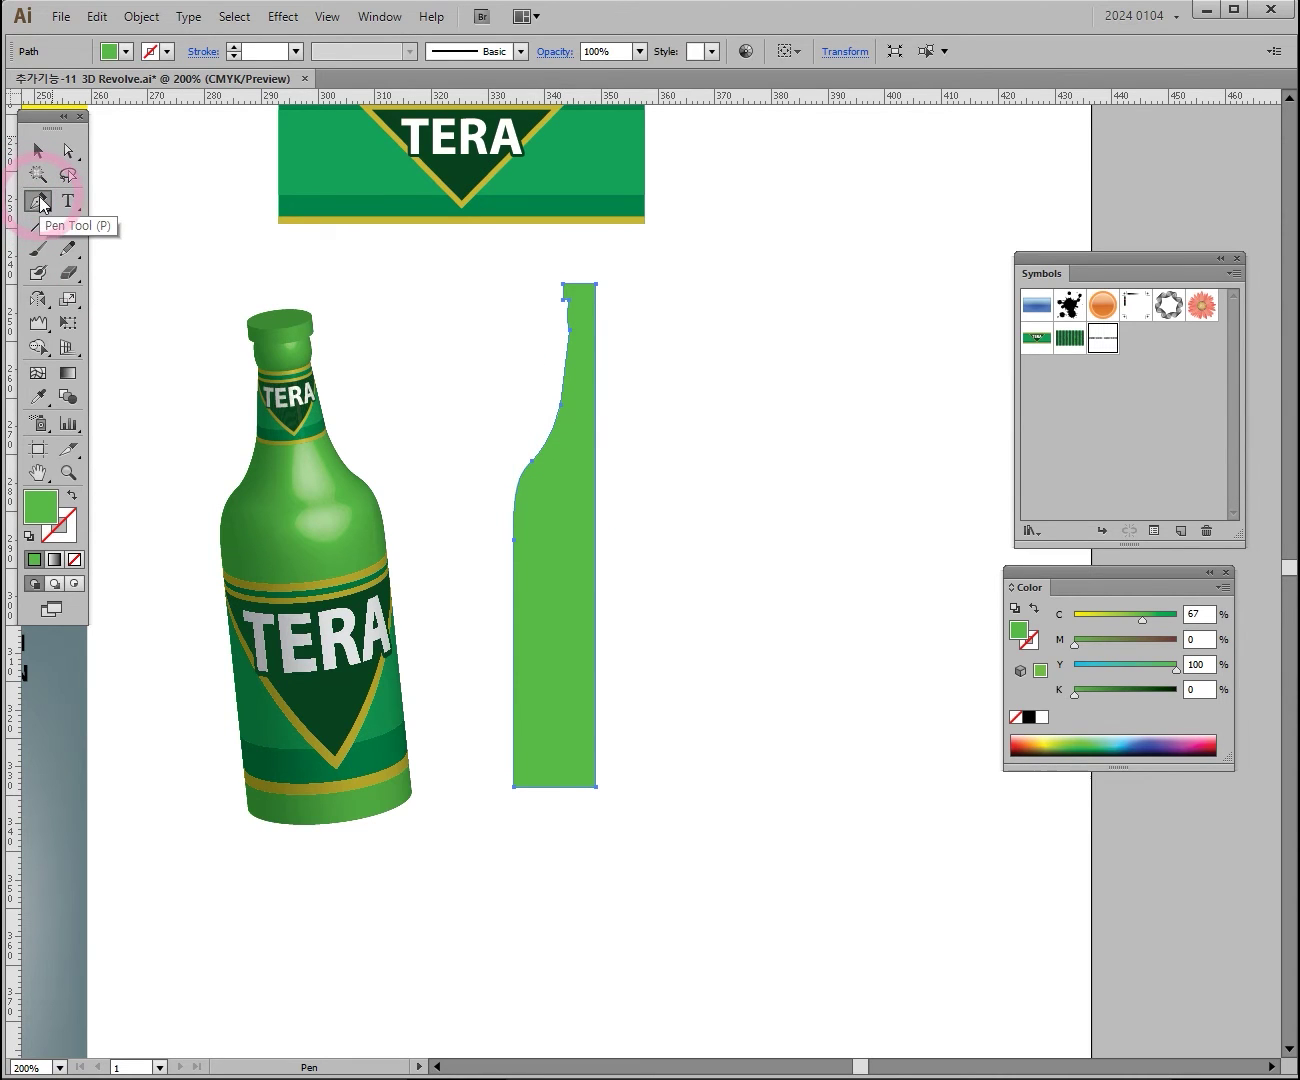
left_click(815, 293, "ctrl")
left_click(813, 290)
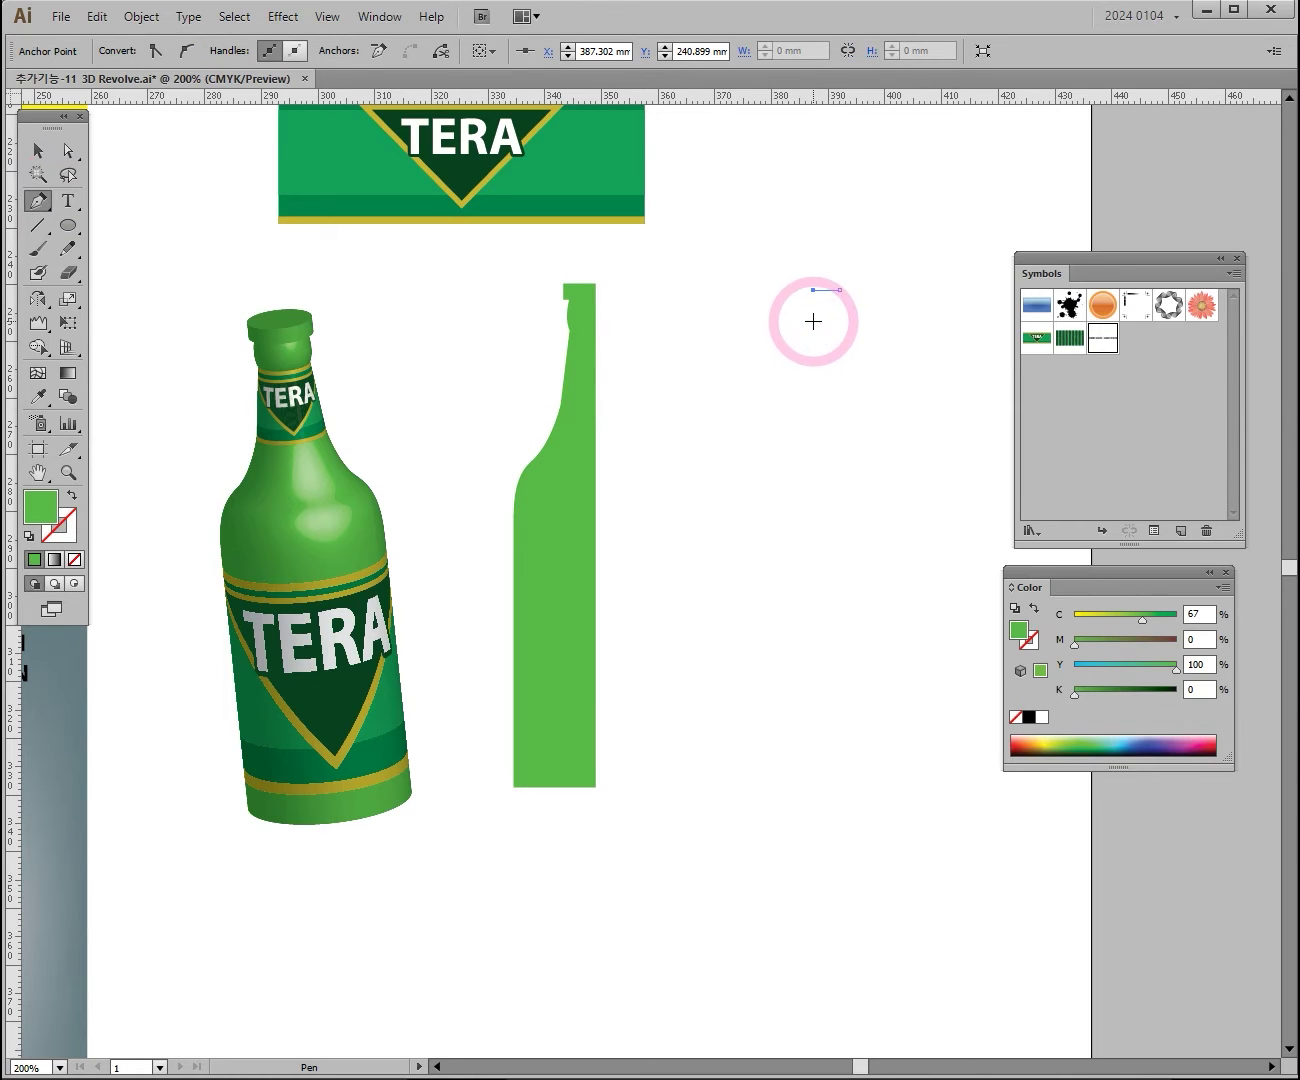
left_click(815, 320)
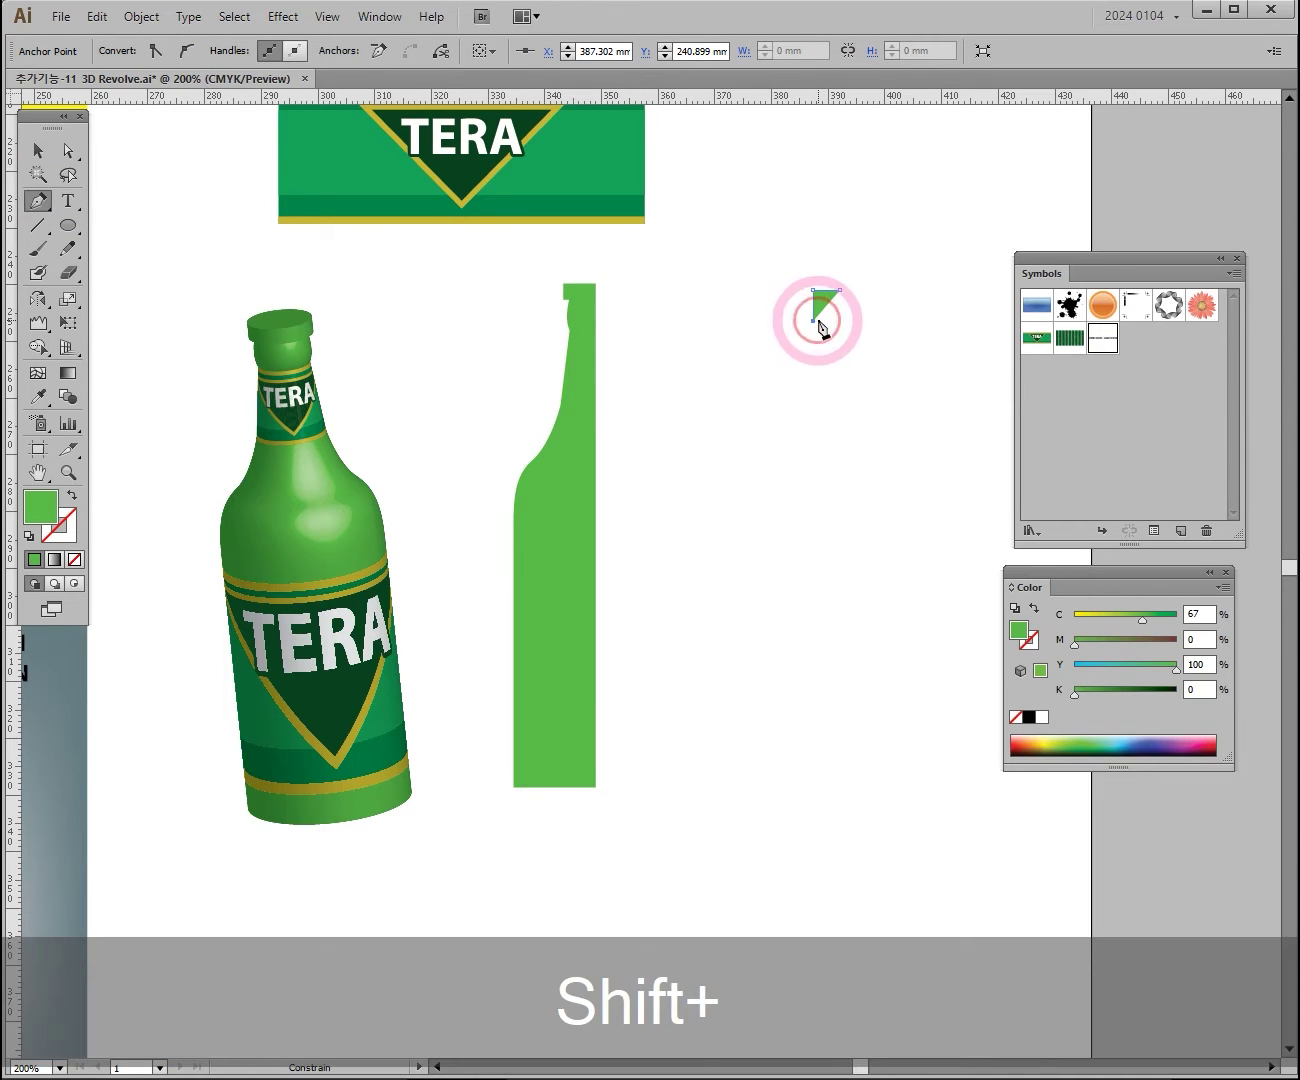
left_click(833, 320)
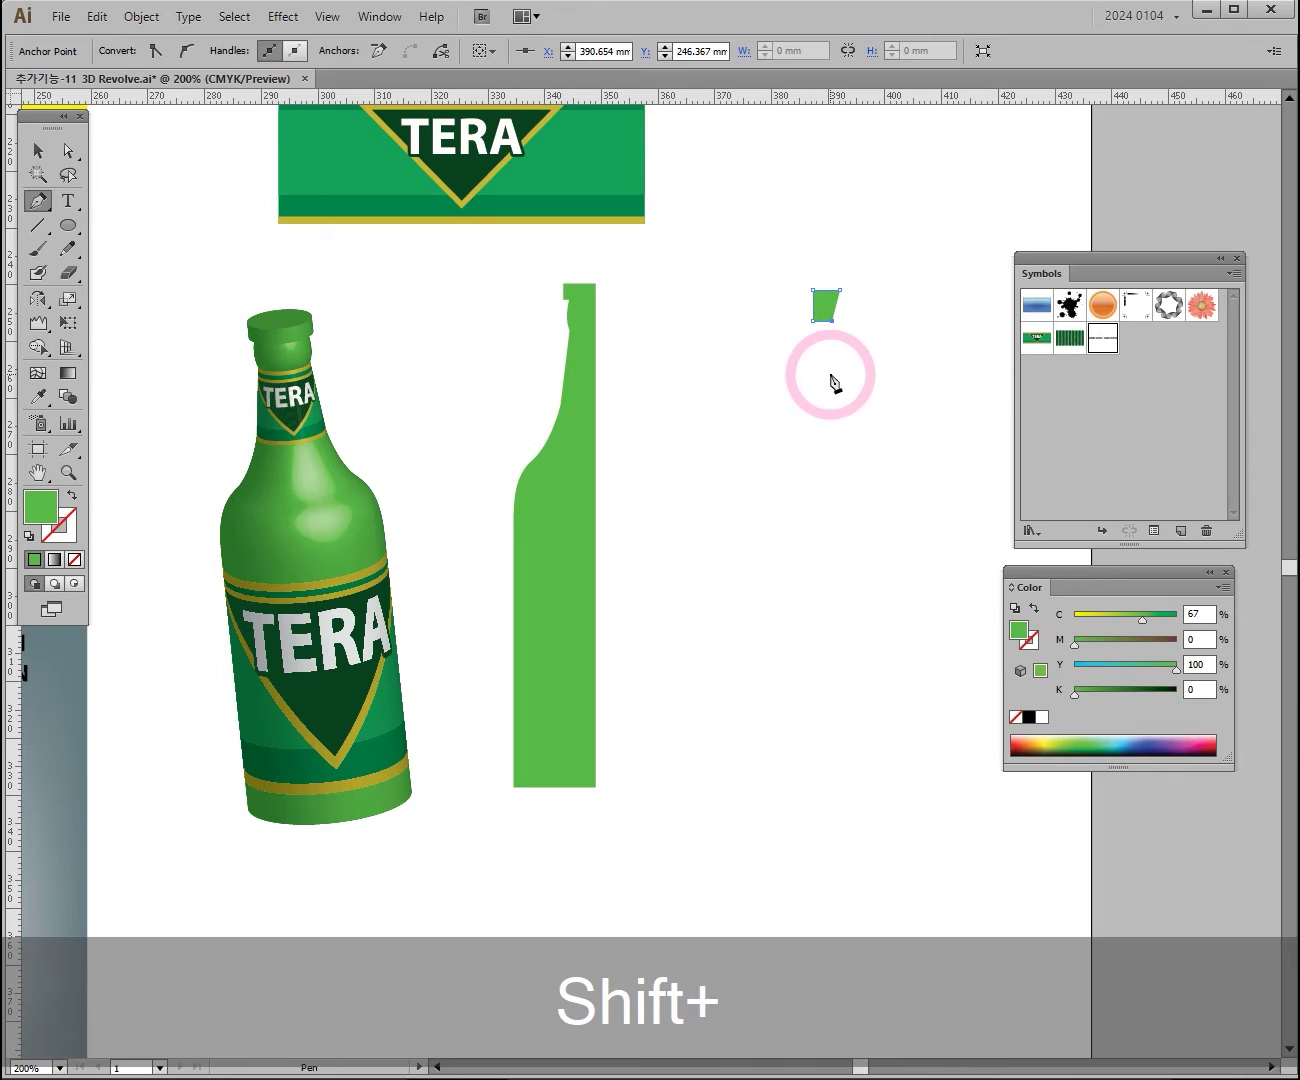
mouse_move(832, 372)
left_mouse_down()
mouse_move(836, 389)
mouse_move(830, 378)
left_mouse_up()
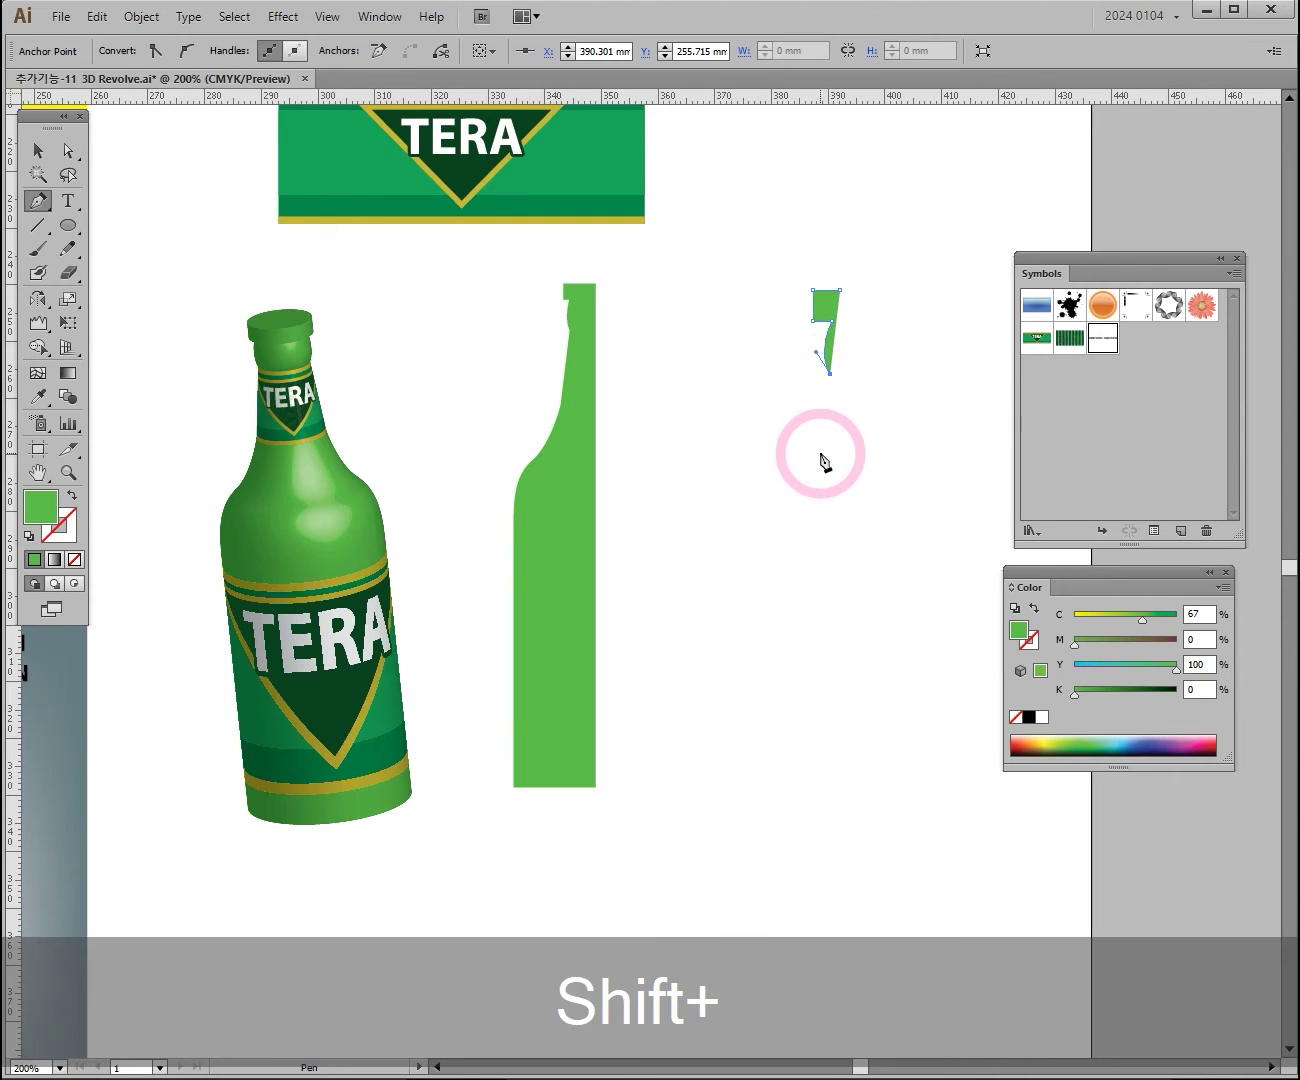
Continue the Pen outline through the neck, shoulder and body, and close it along a flat base, vertical axis edge and flat top
left_click_drag(813, 480, 798, 511)
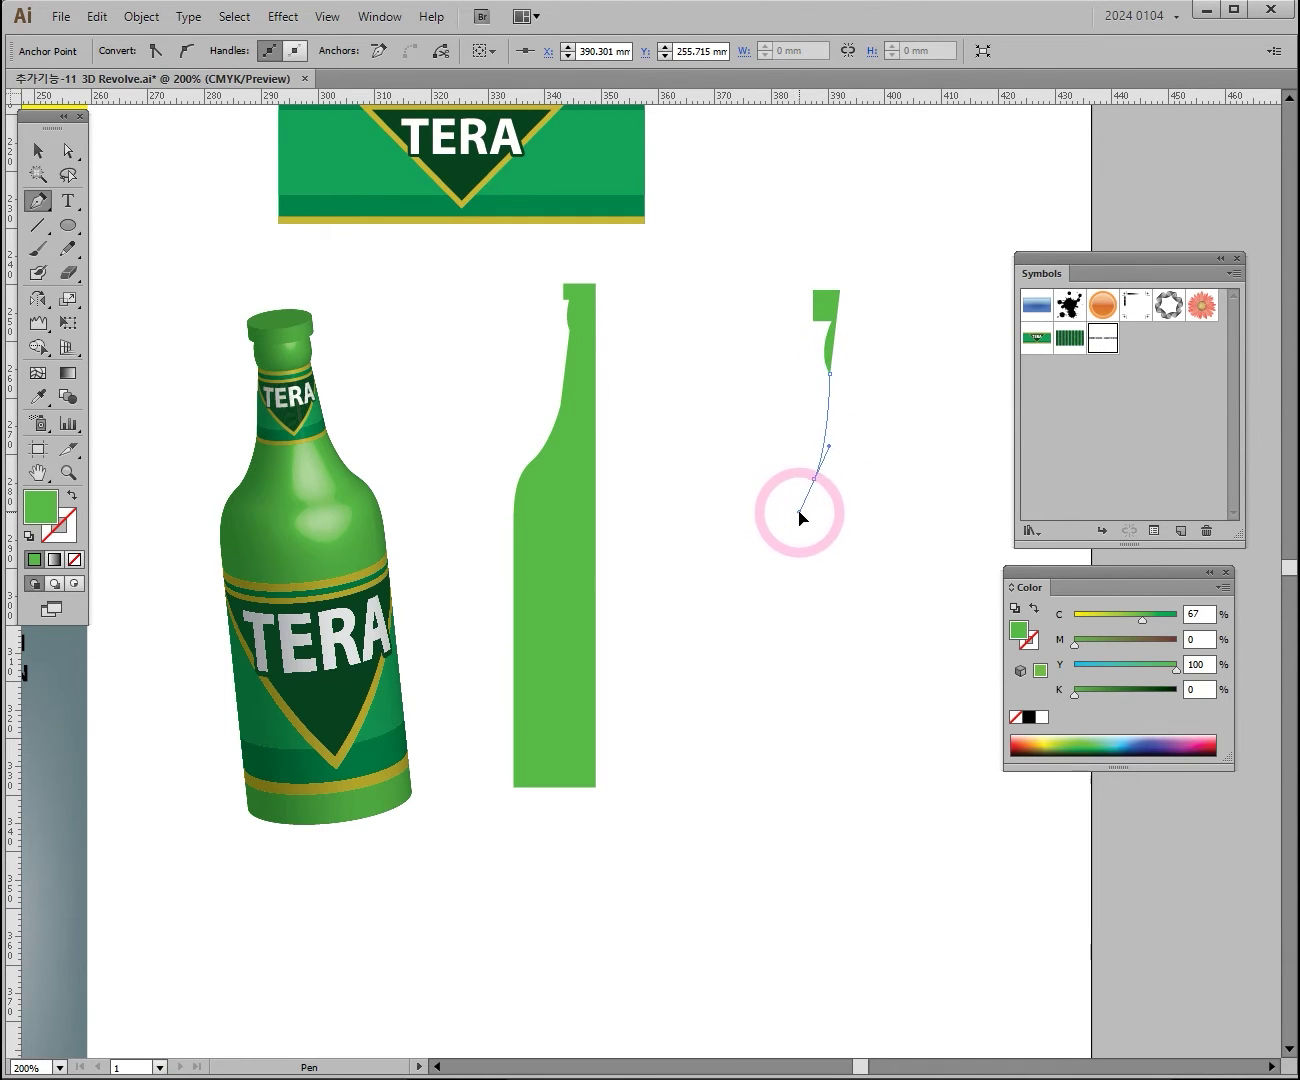
left_click_drag(765, 619, 767, 683)
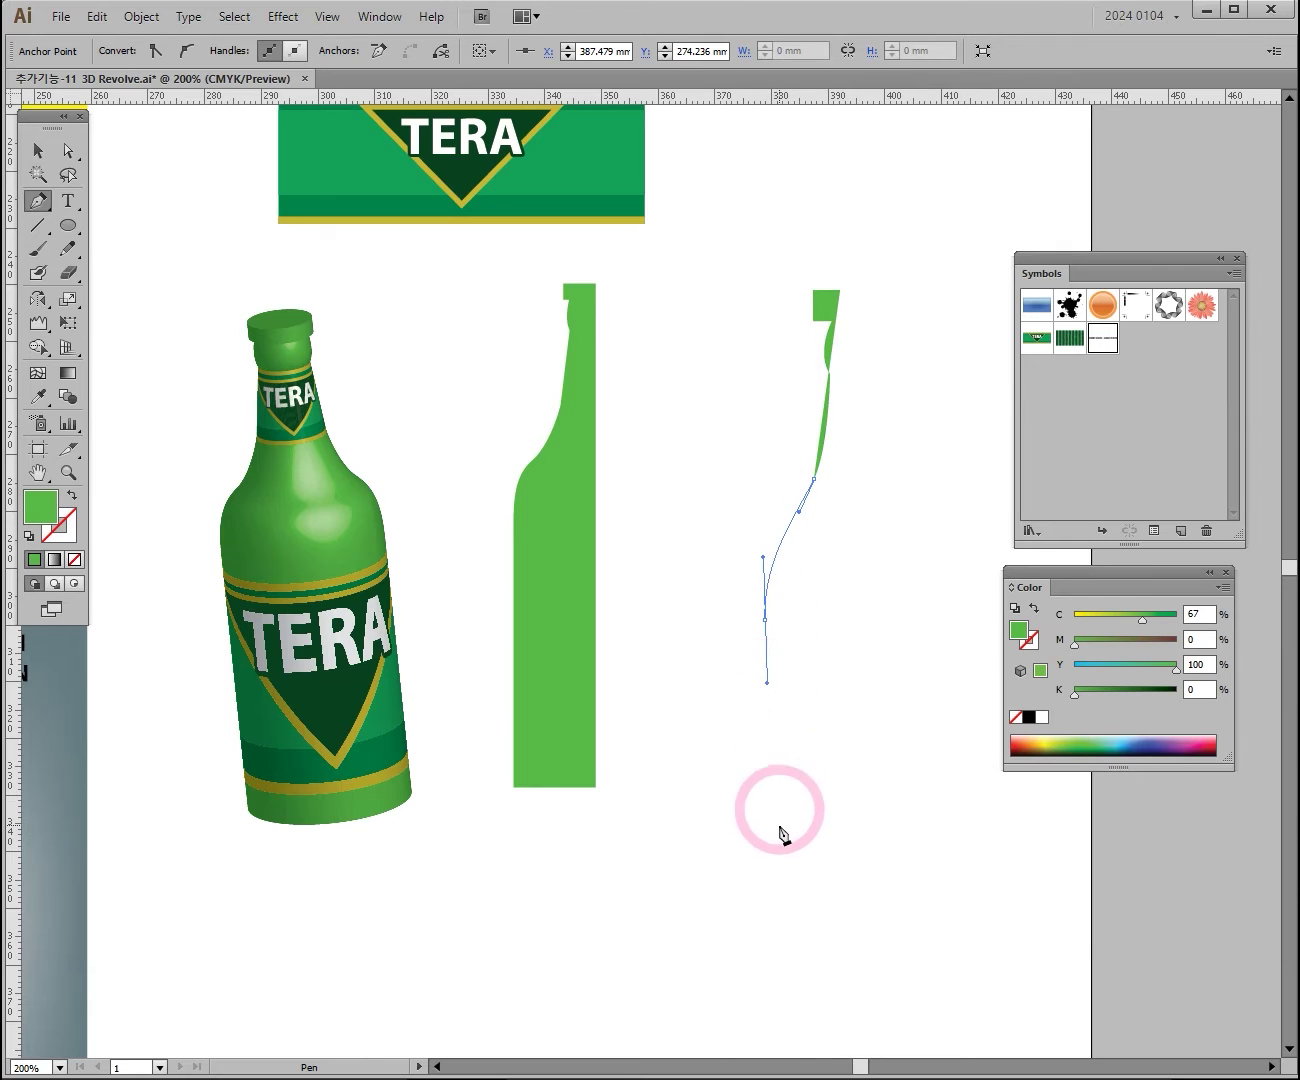
left_click(777, 921)
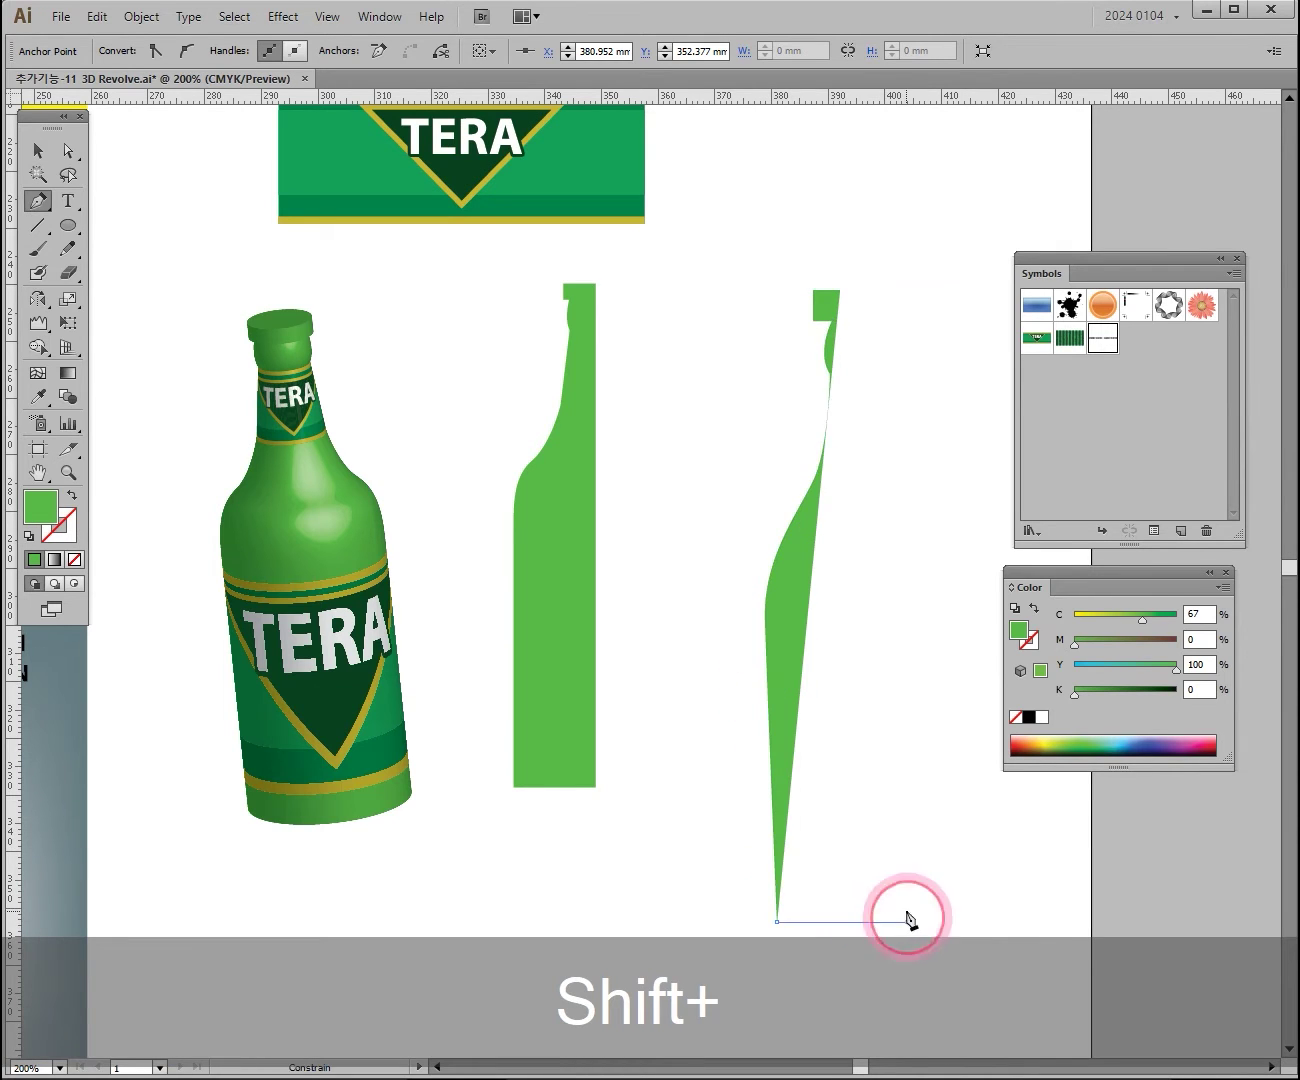
left_click(907, 921)
left_click(906, 289)
left_click(843, 292)
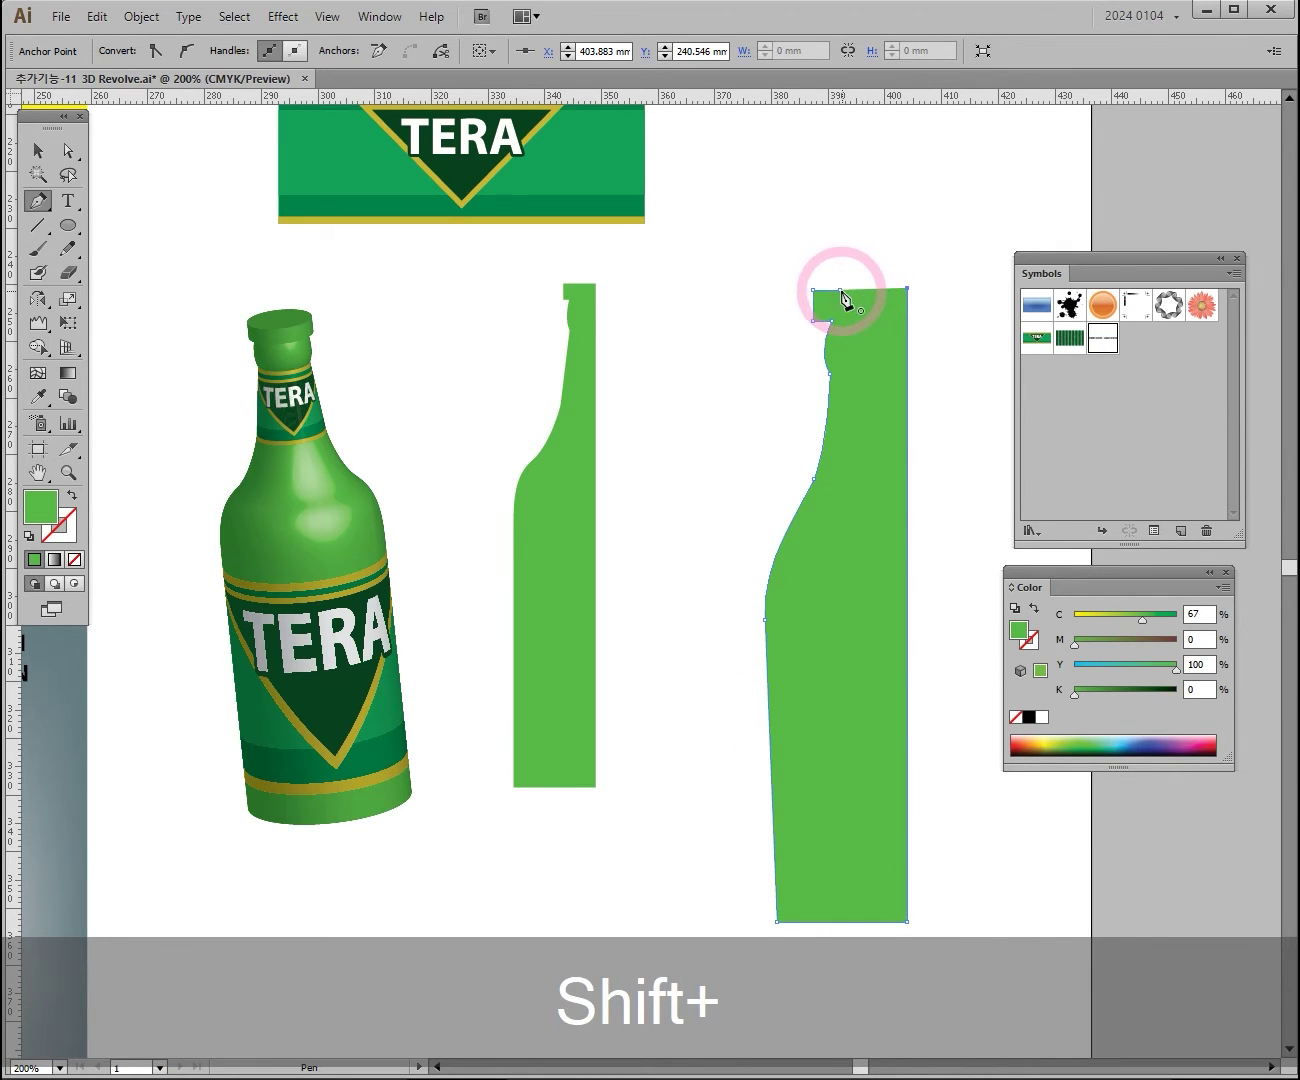
Narrow the newly drawn half-bottle shape by moving its vertical axis edge inward, and delete the shape
left_click(75, 154)
left_click(698, 308)
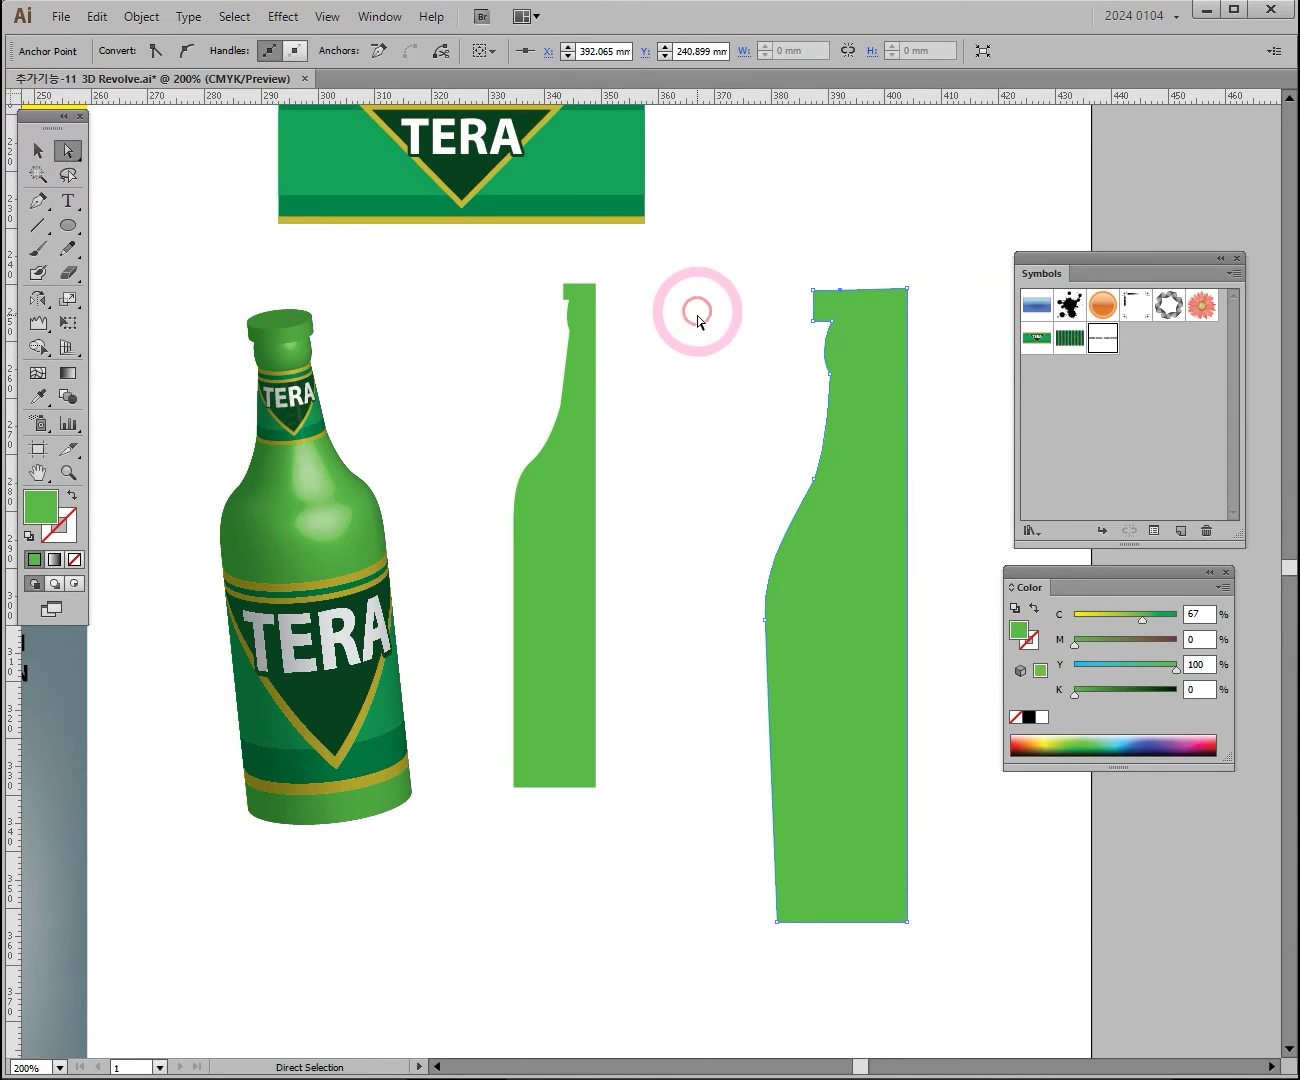
scroll(720, 499, "down", 2)
scroll(720, 499, "right", 2)
left_click_drag(755, 172, 721, 842)
left_click(820, 741)
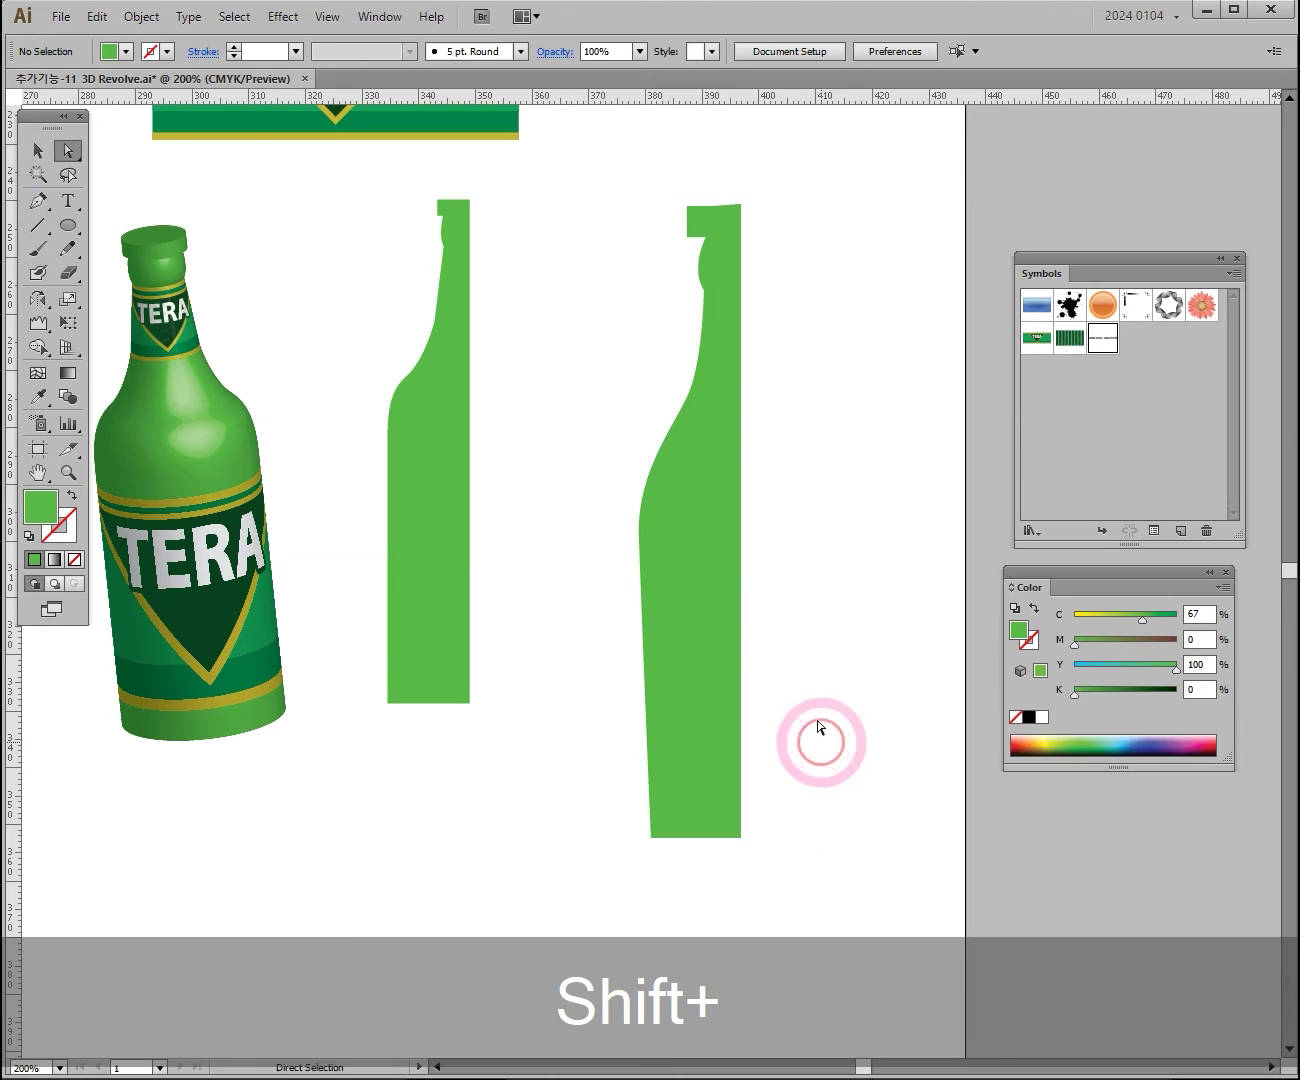
left_click_drag(725, 516, 700, 528)
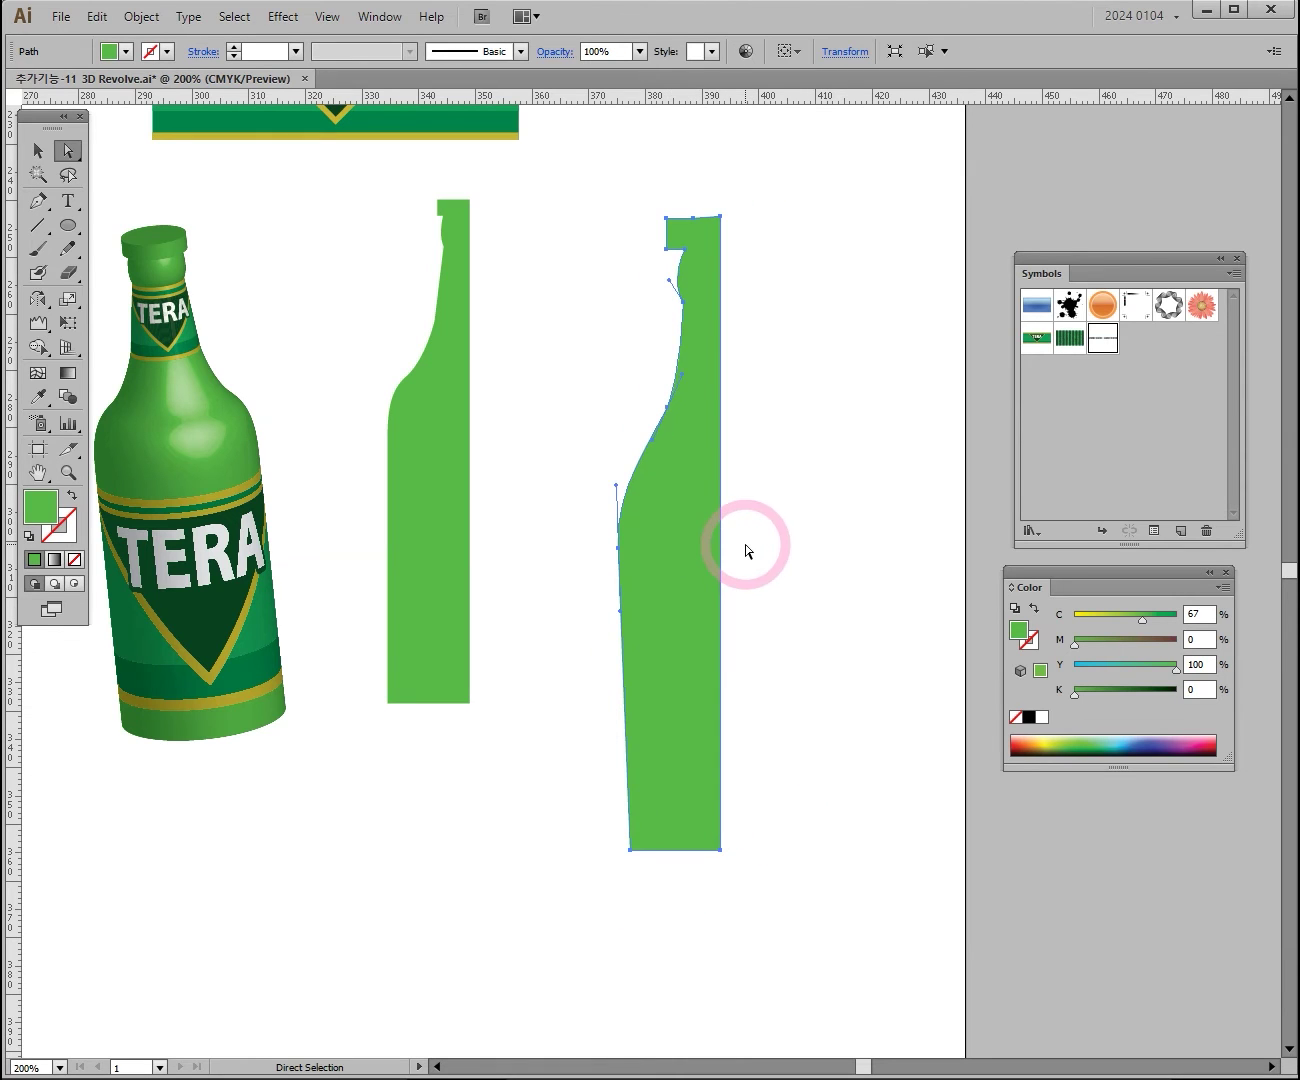
key("Delete")
Move the remaining half-bottle profile slightly downward beside the finished bottle
left_click(37, 150)
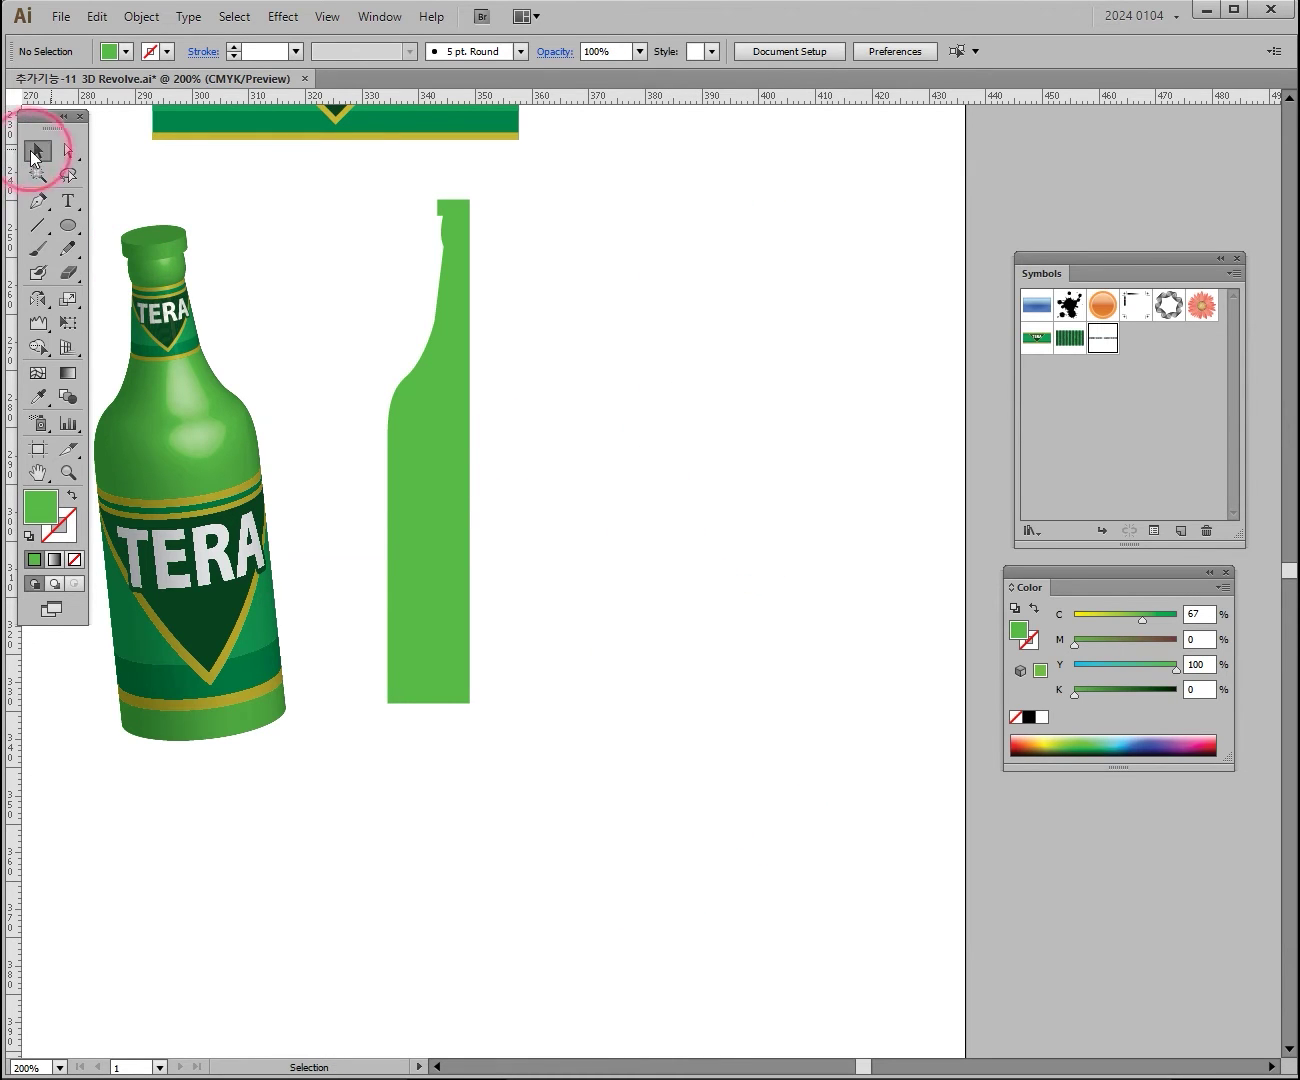
left_click_drag(390, 523, 522, 643)
left_click_drag(618, 464, 631, 568)
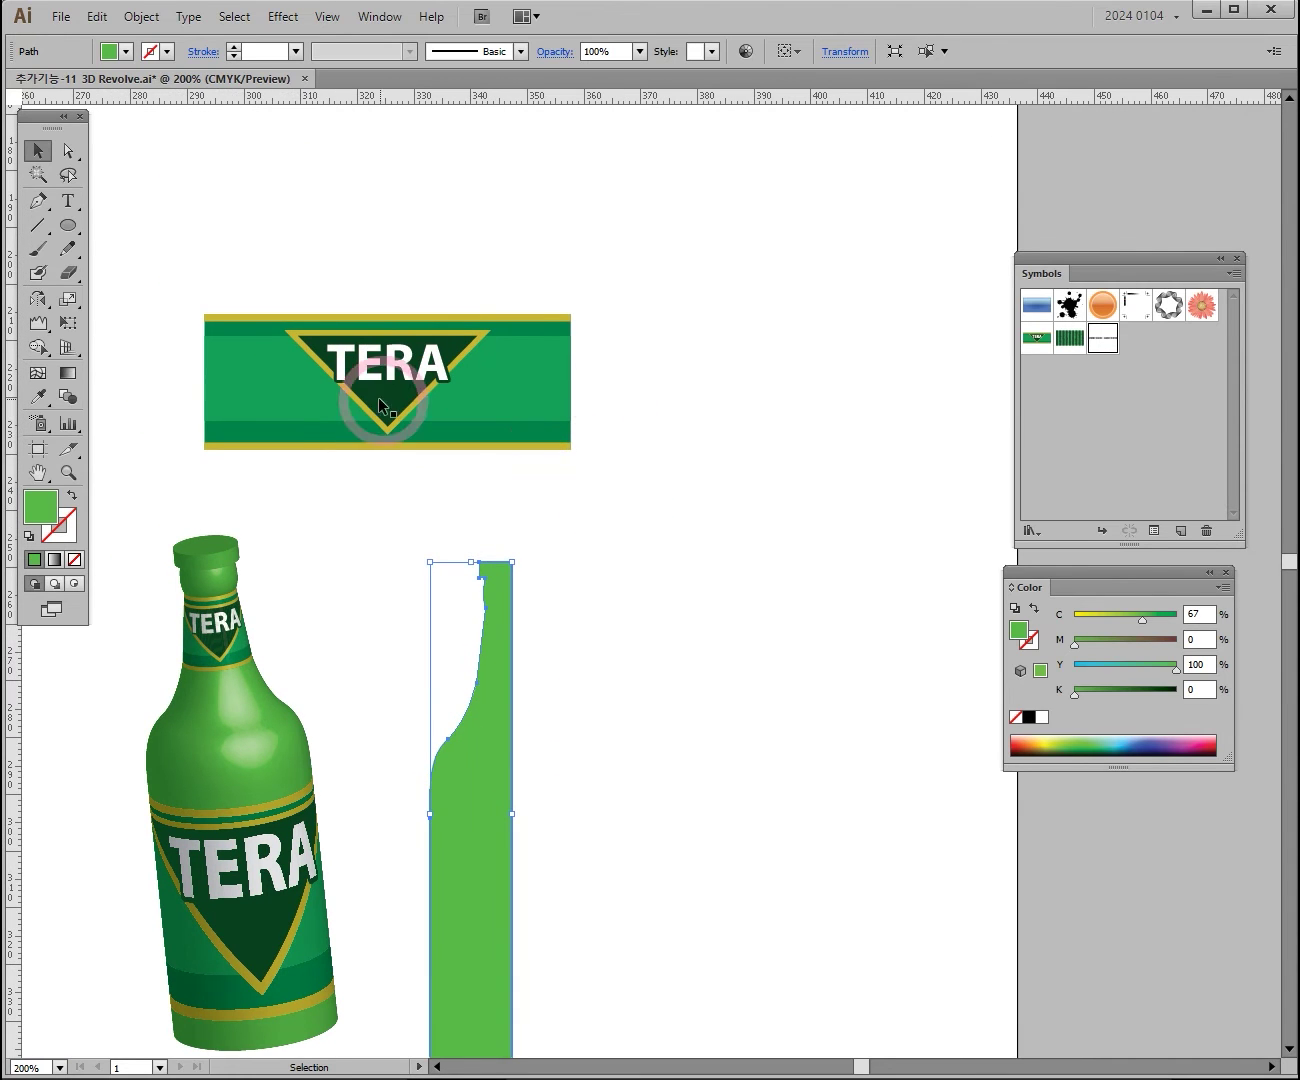
Try the flat TERA label at nearly twice its size and scale it back down above the bottles
left_click(416, 438)
left_click_drag(417, 437, 451, 386)
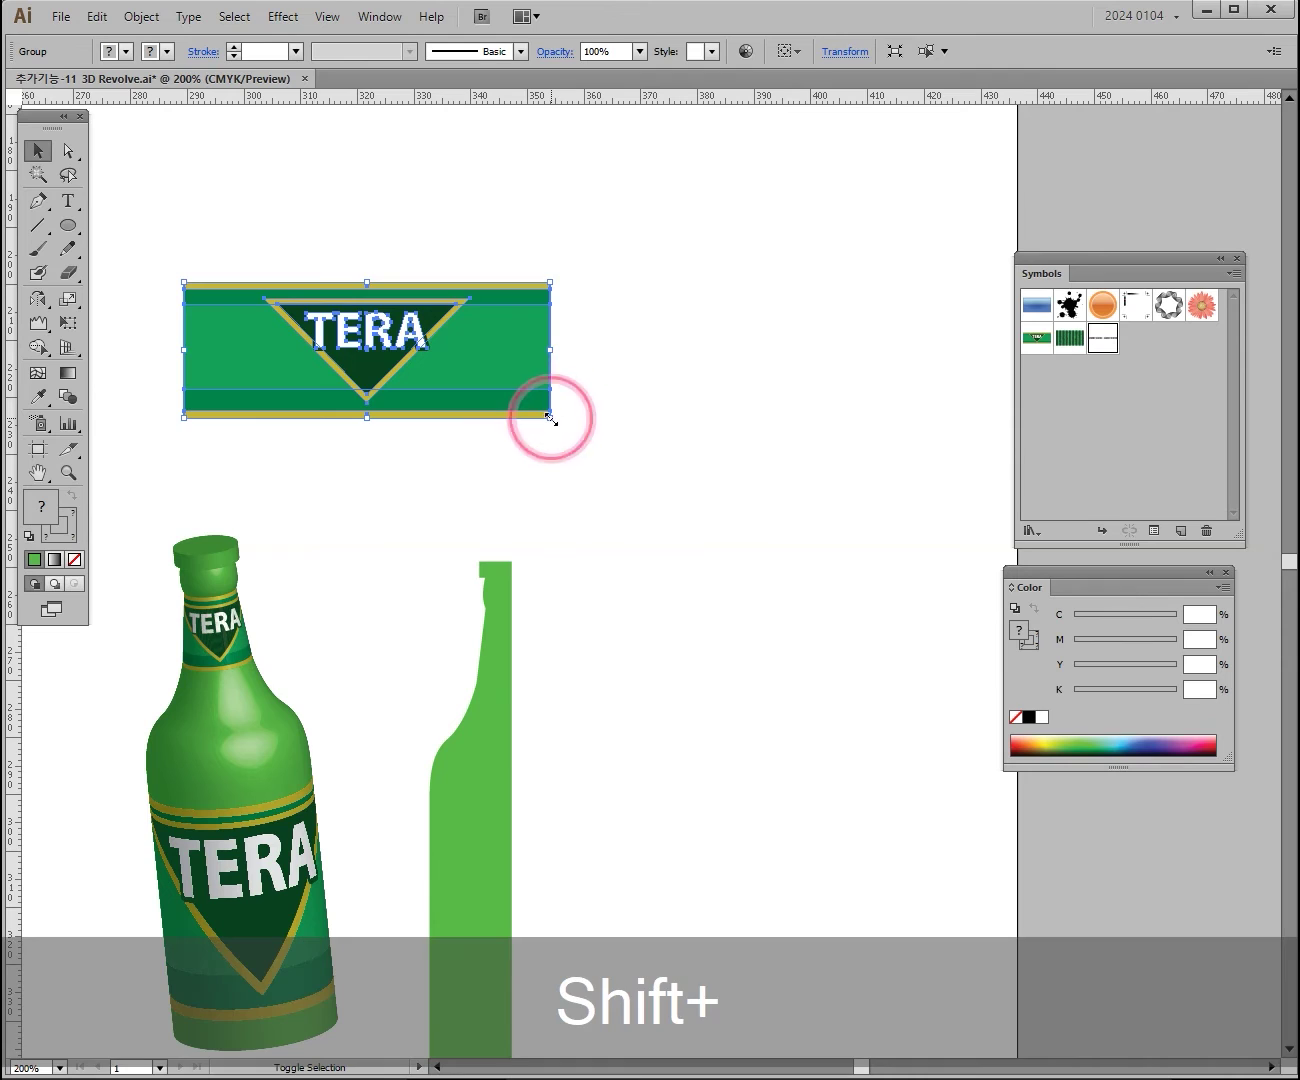
left_click_drag(549, 416, 855, 530)
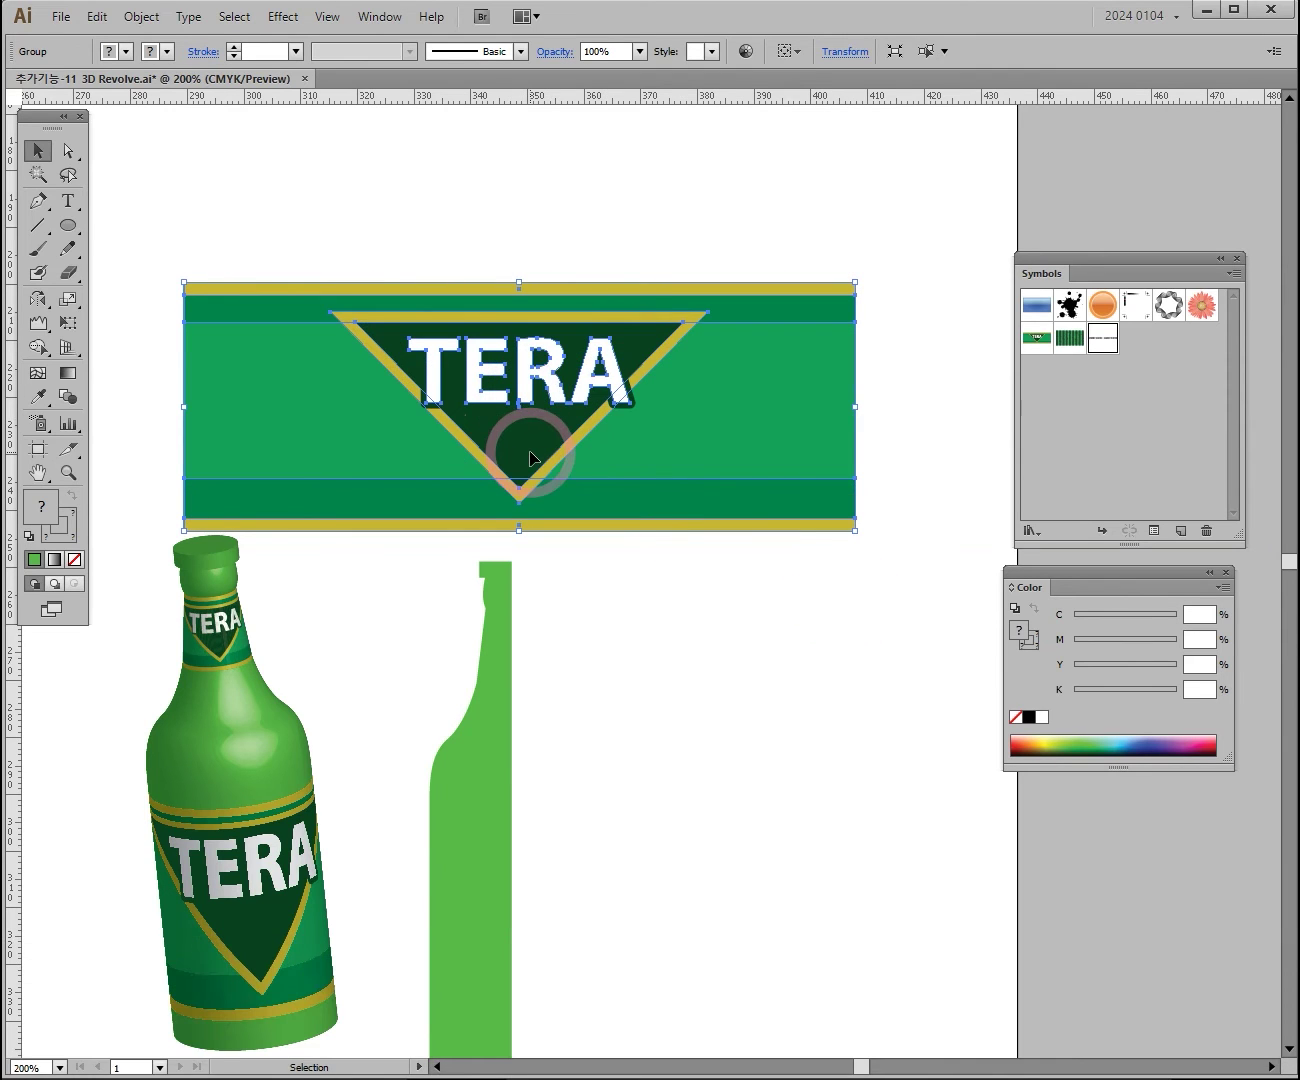
left_click_drag(530, 458, 482, 360)
left_click_drag(809, 312, 501, 311)
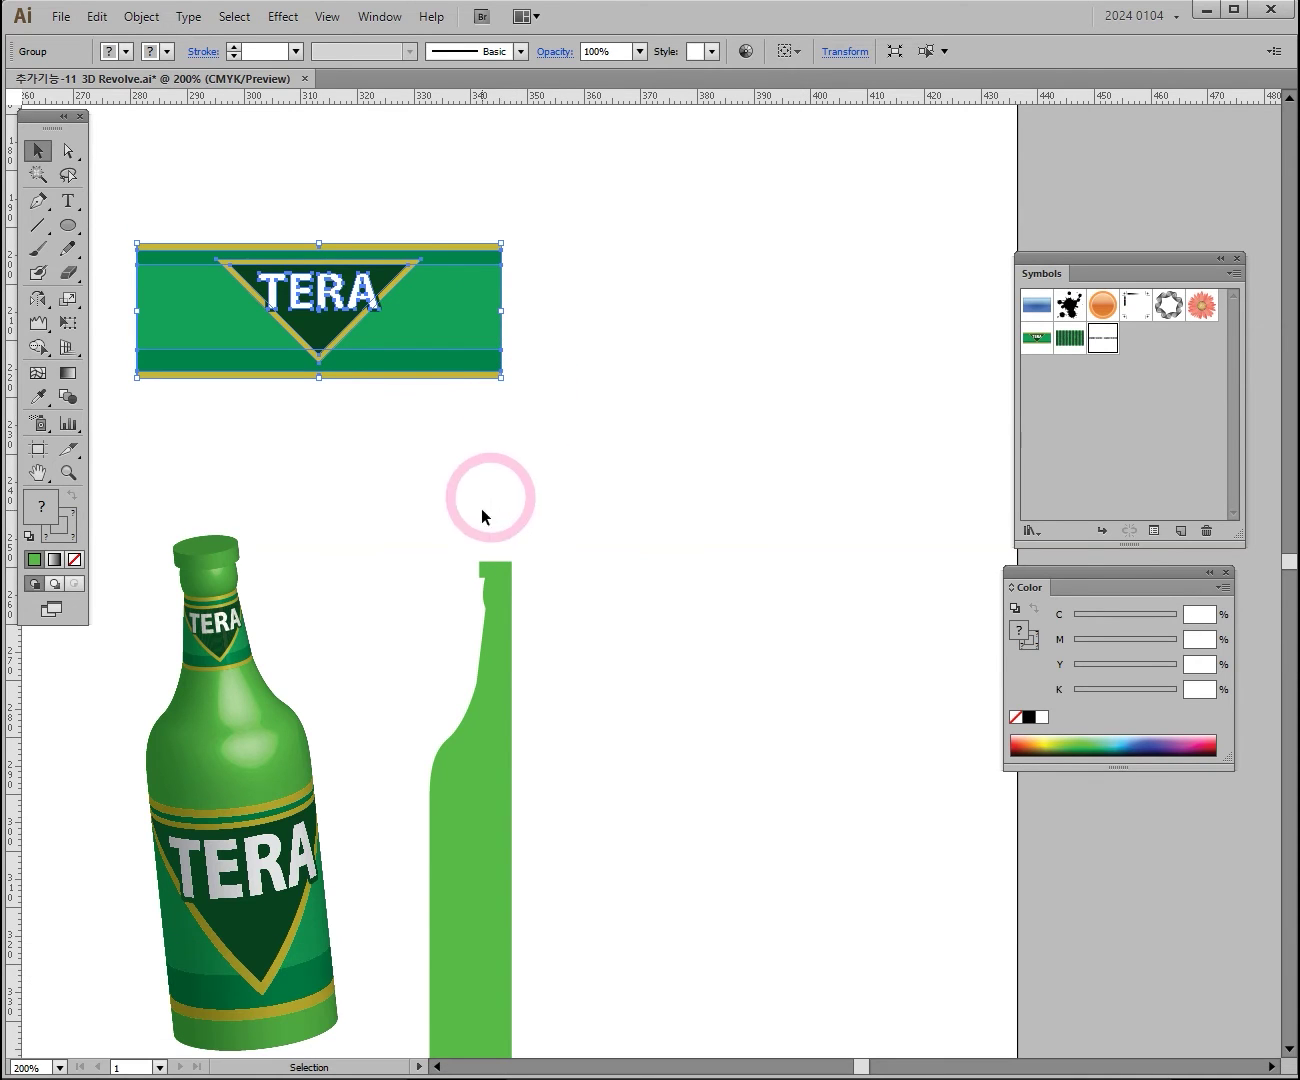
Duplicate the TERA label beside the original and register the copy as a symbol with the default Movie Clip options
left_click_drag(494, 690, 502, 602)
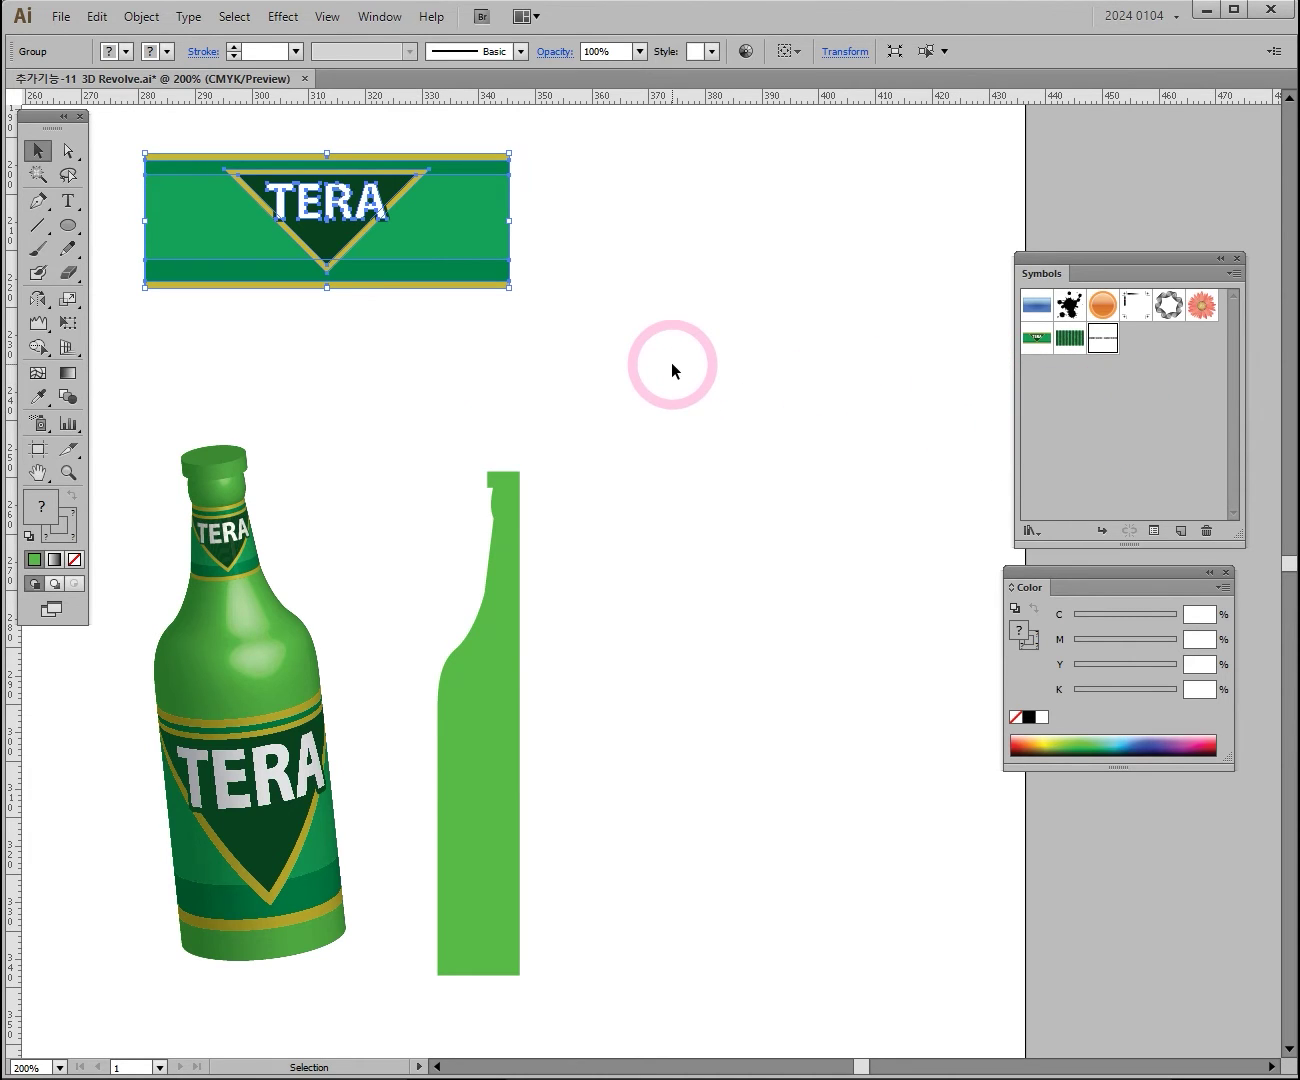
left_click_drag(489, 257, 624, 420)
left_click_drag(532, 385, 397, 294)
left_click_drag(398, 294, 1106, 436)
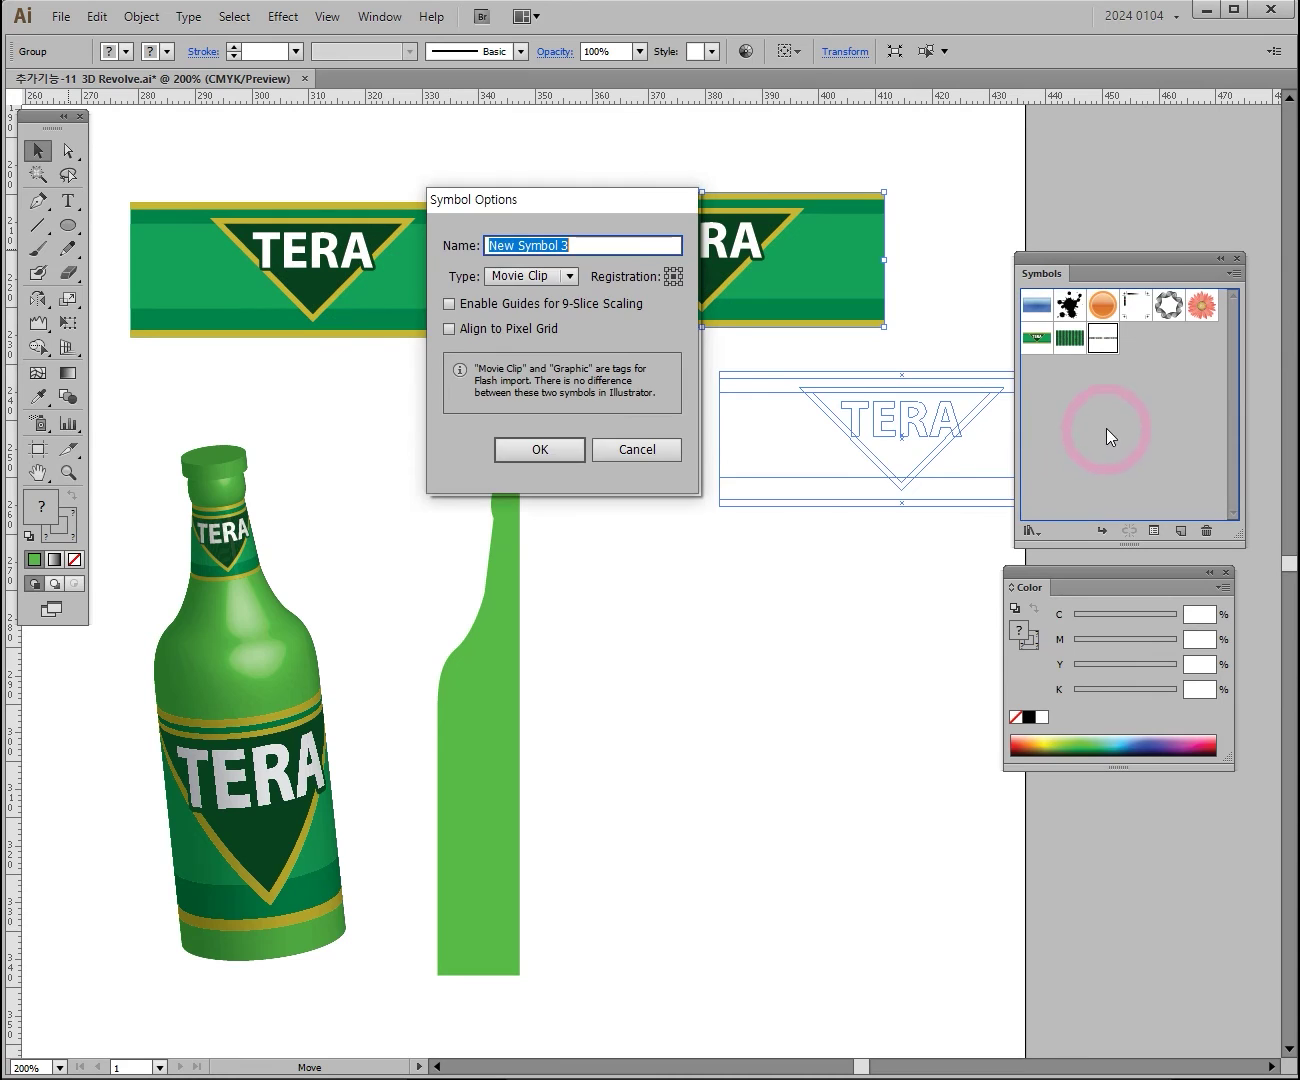
left_click(566, 450)
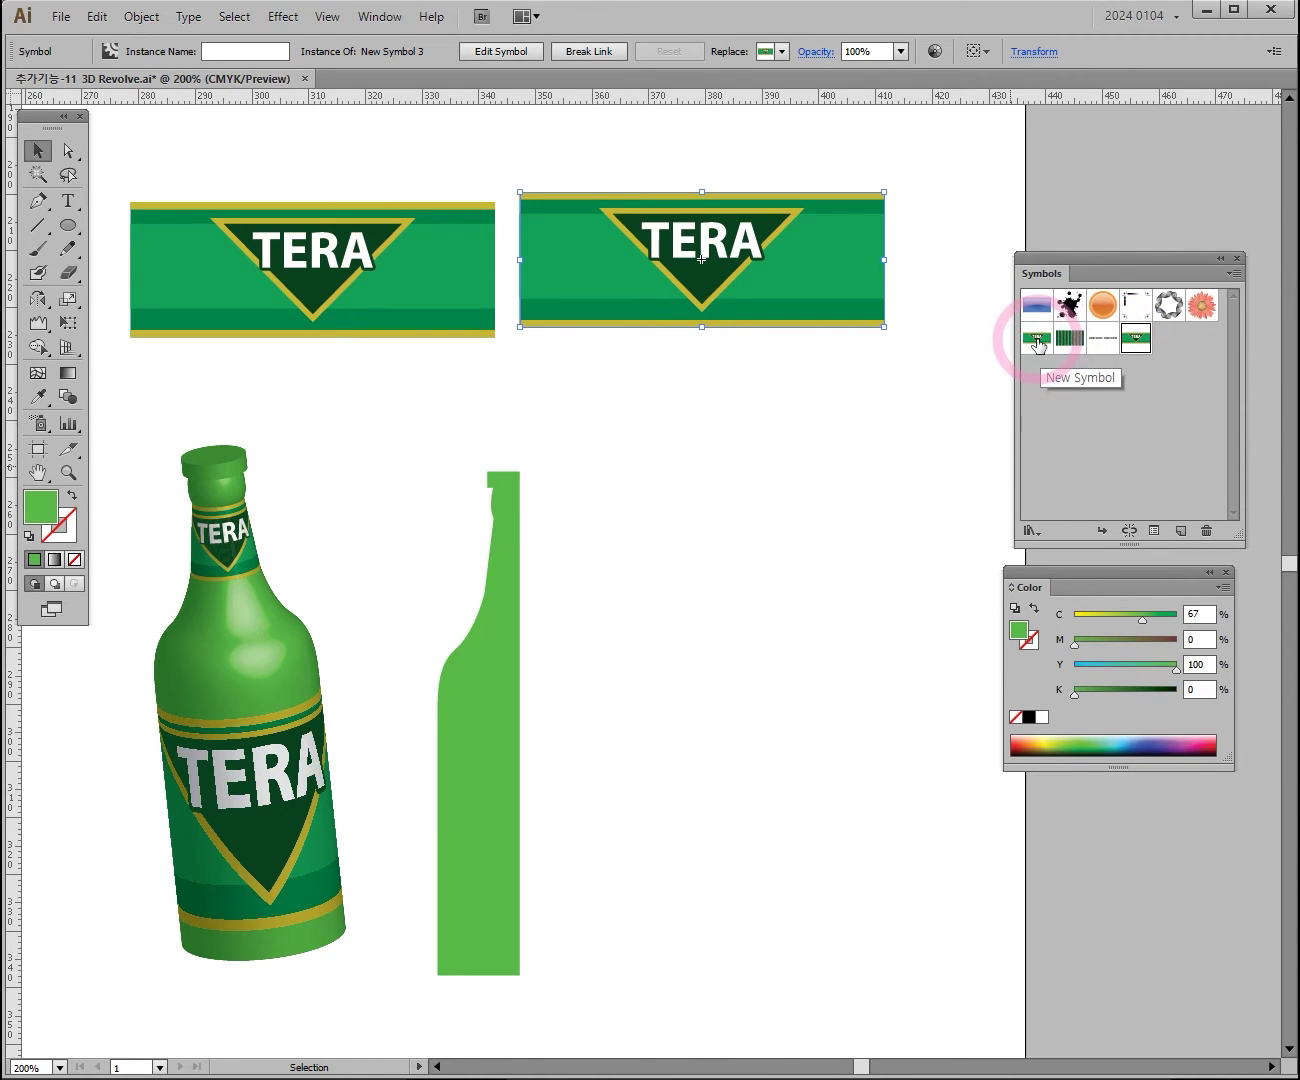
Deselect the label and move the half-bottle profile slightly farther from the finished bottle
left_click(733, 595)
left_click_drag(653, 738, 637, 547)
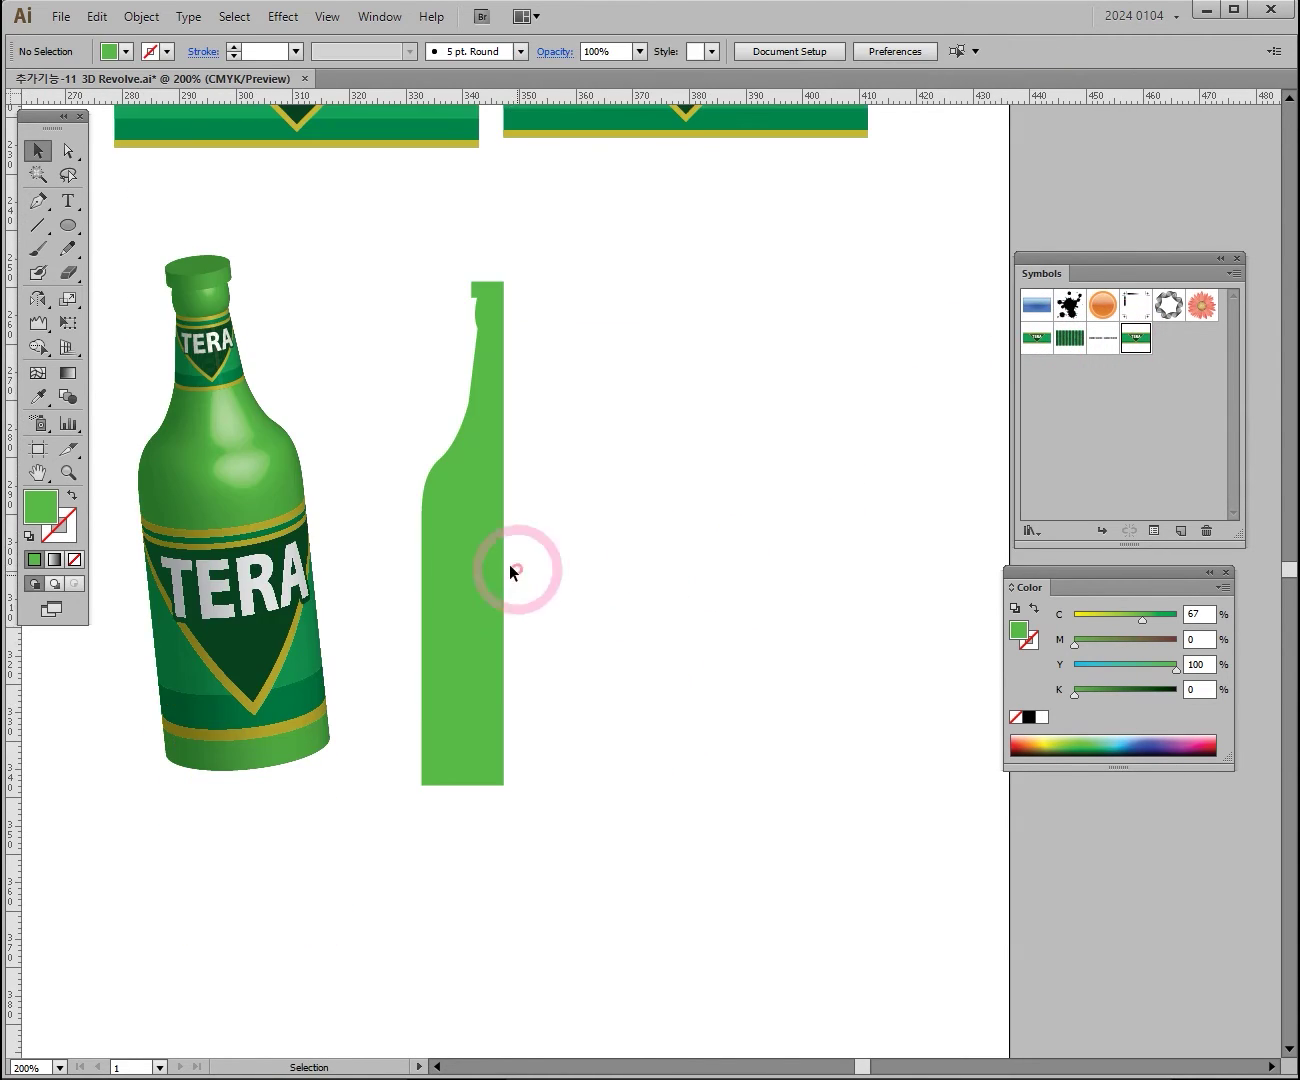
left_click(462, 563)
left_click_drag(478, 537, 491, 556)
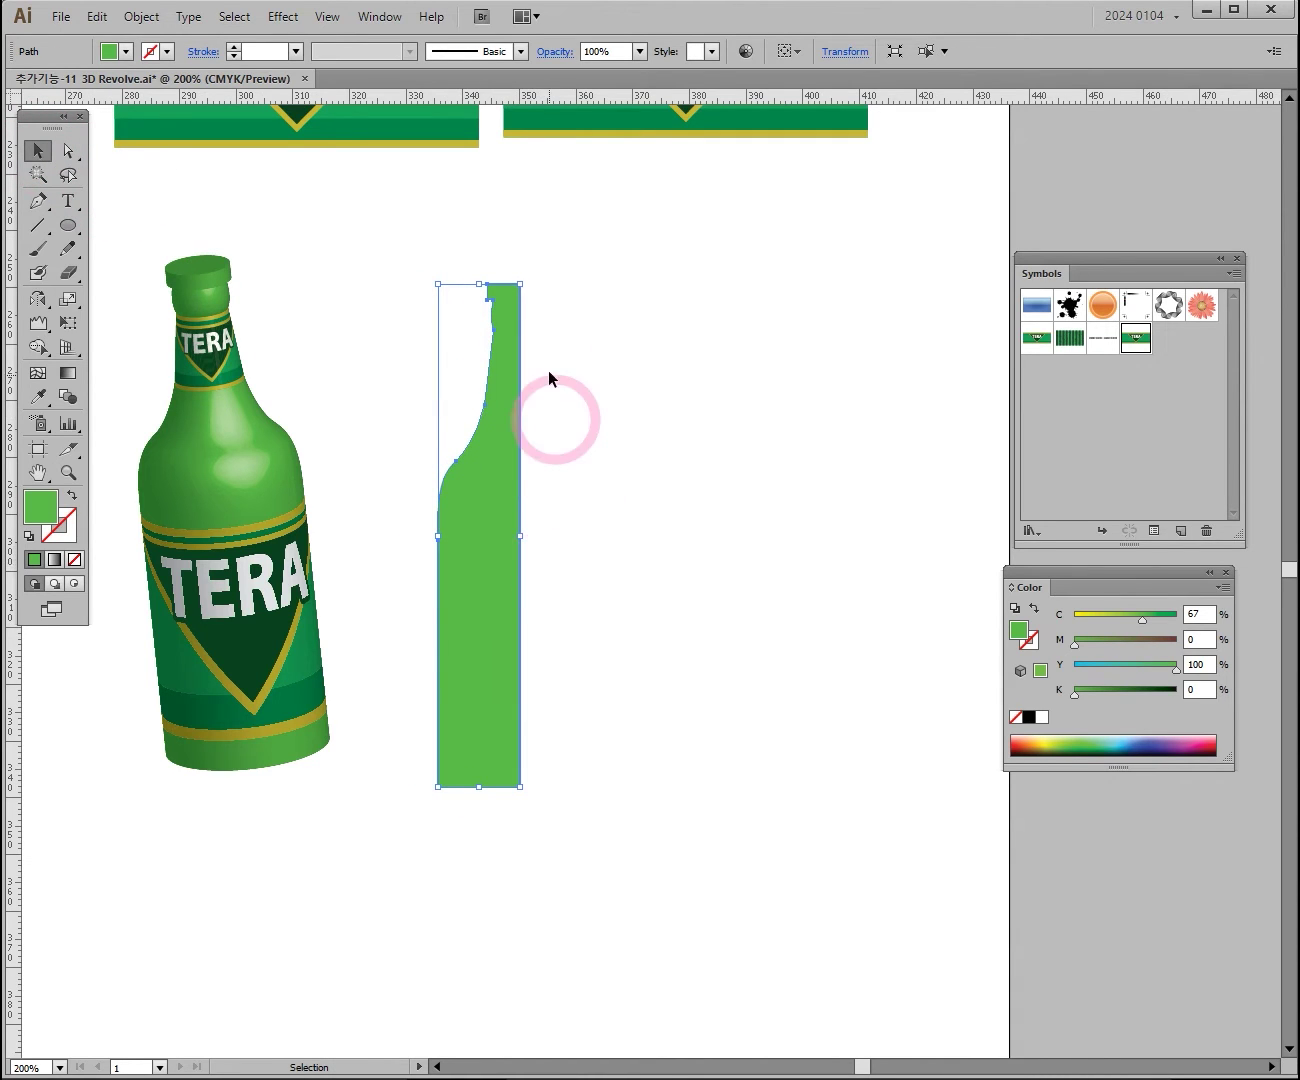
Apply 3D Revolve to the half-bottle profile with Preview on, revolving 360° from the Right Edge
left_click(285, 17)
left_click(377, 132)
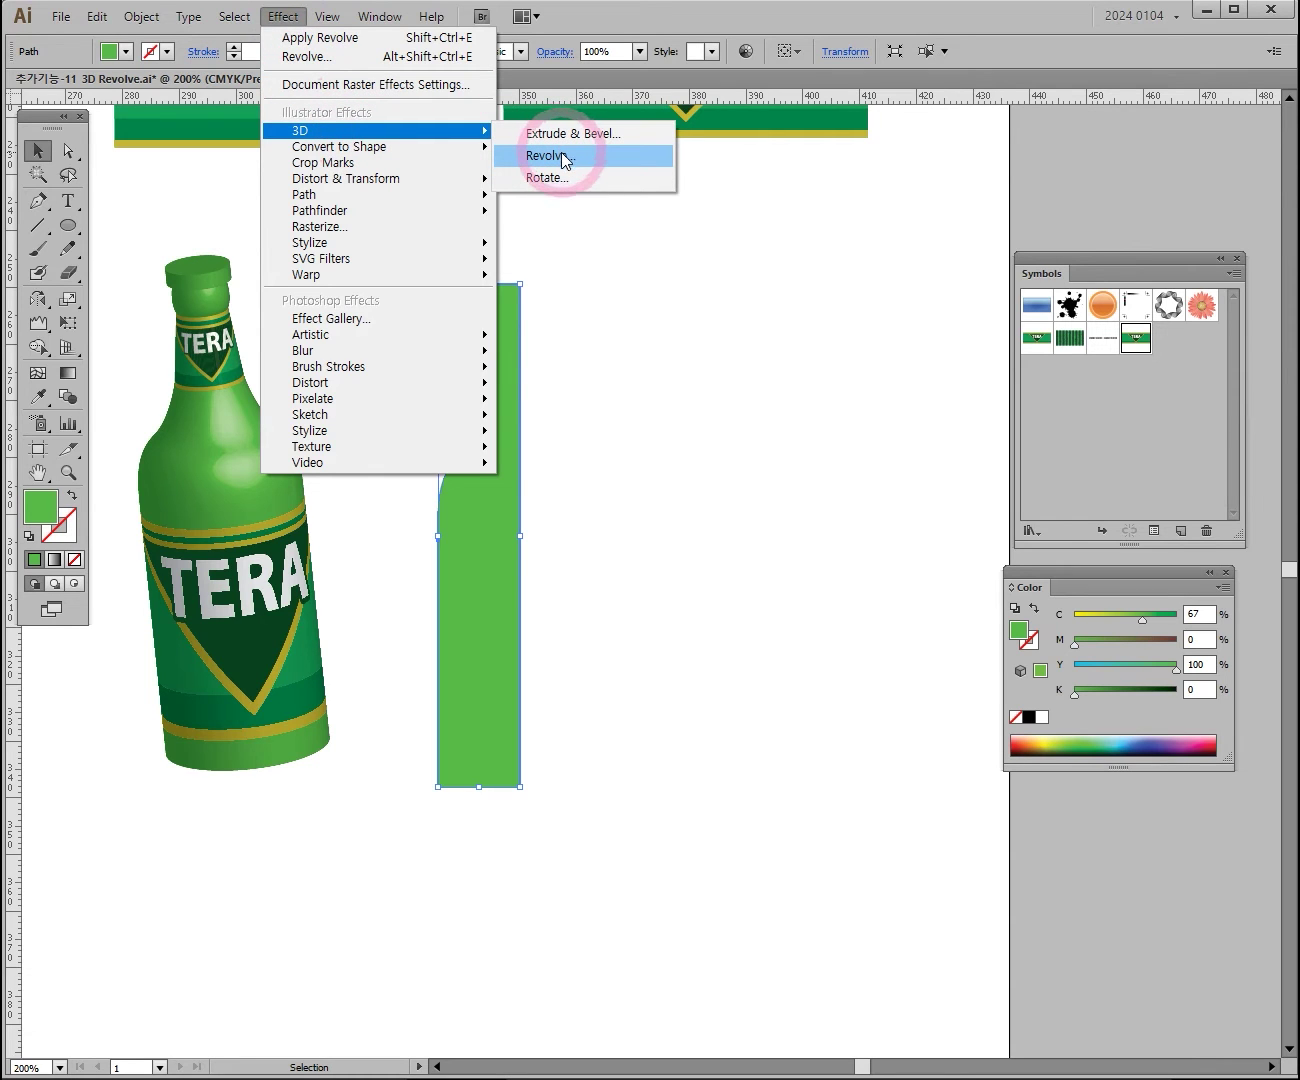
left_click(561, 154)
left_click_drag(552, 173, 962, 288)
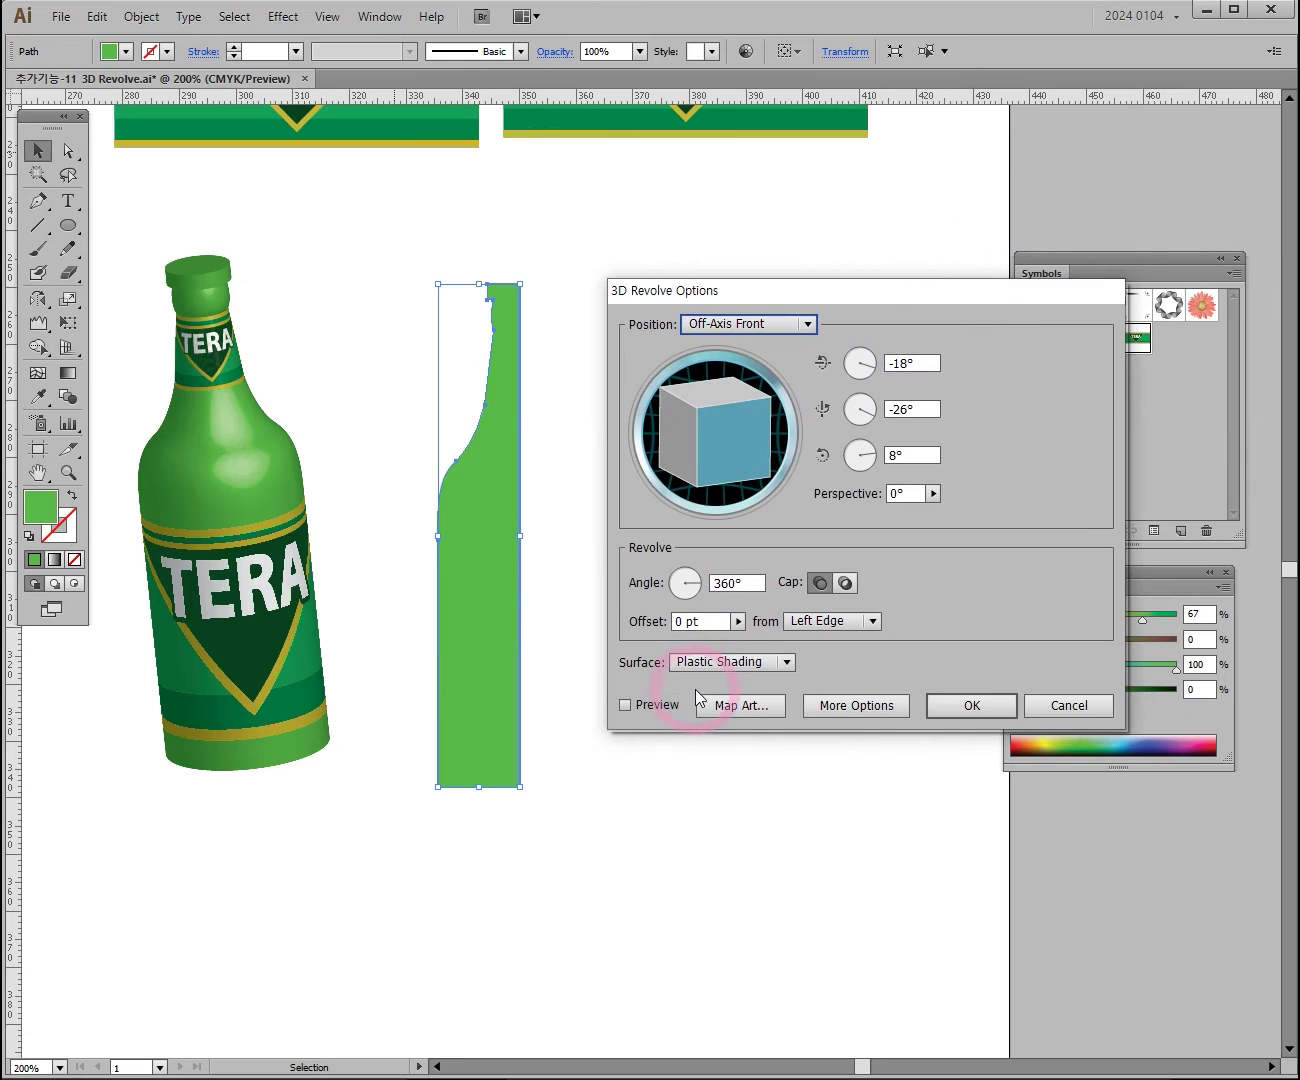
left_click(624, 704)
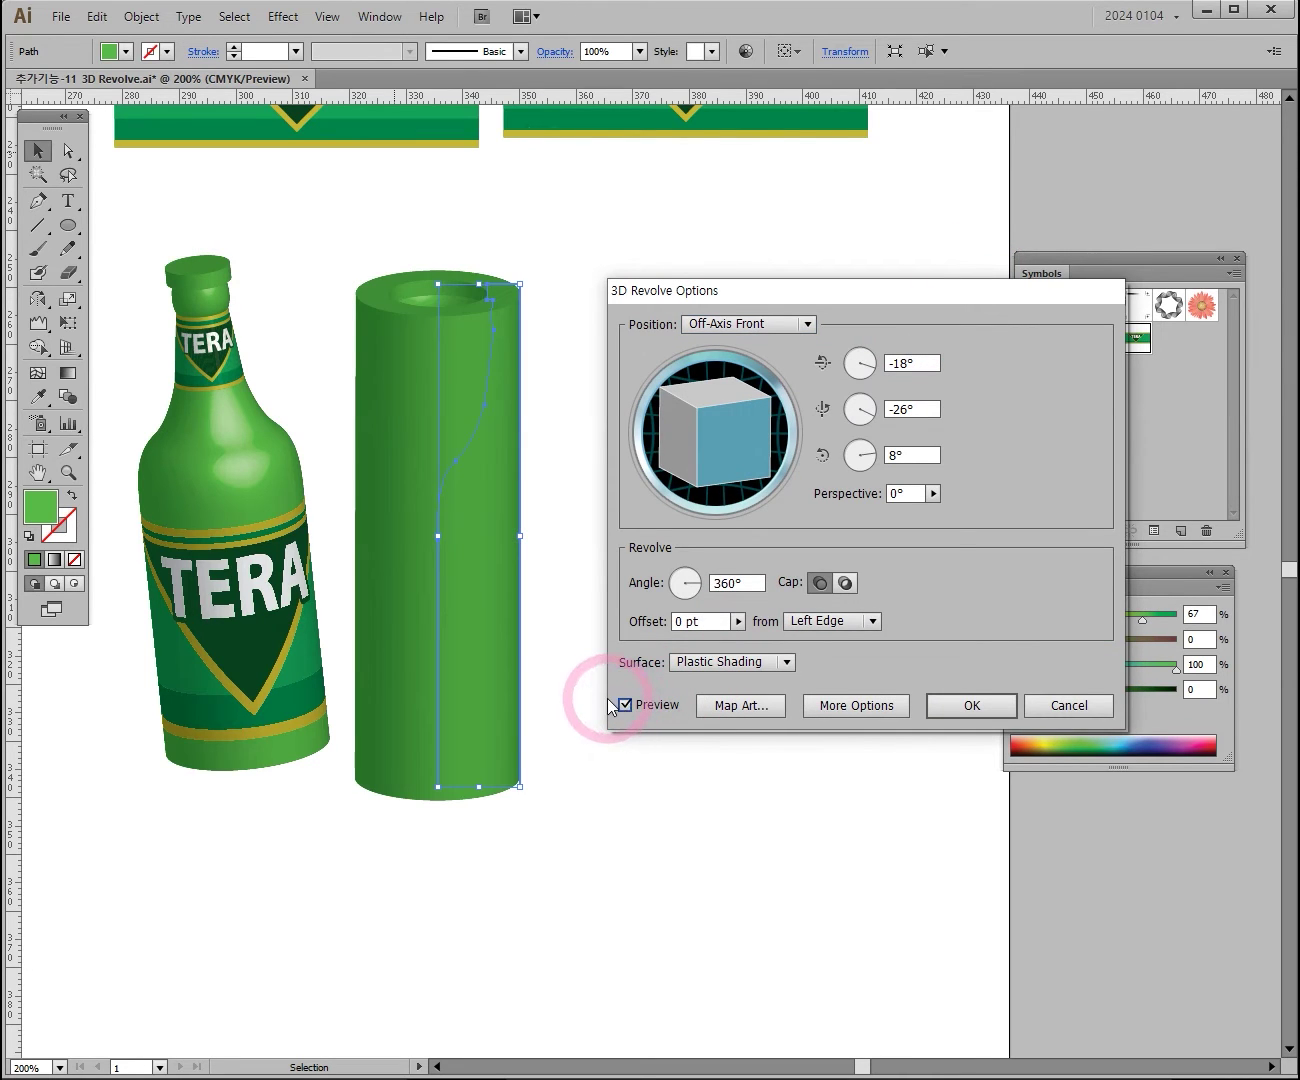
left_click(824, 621)
left_click(836, 665)
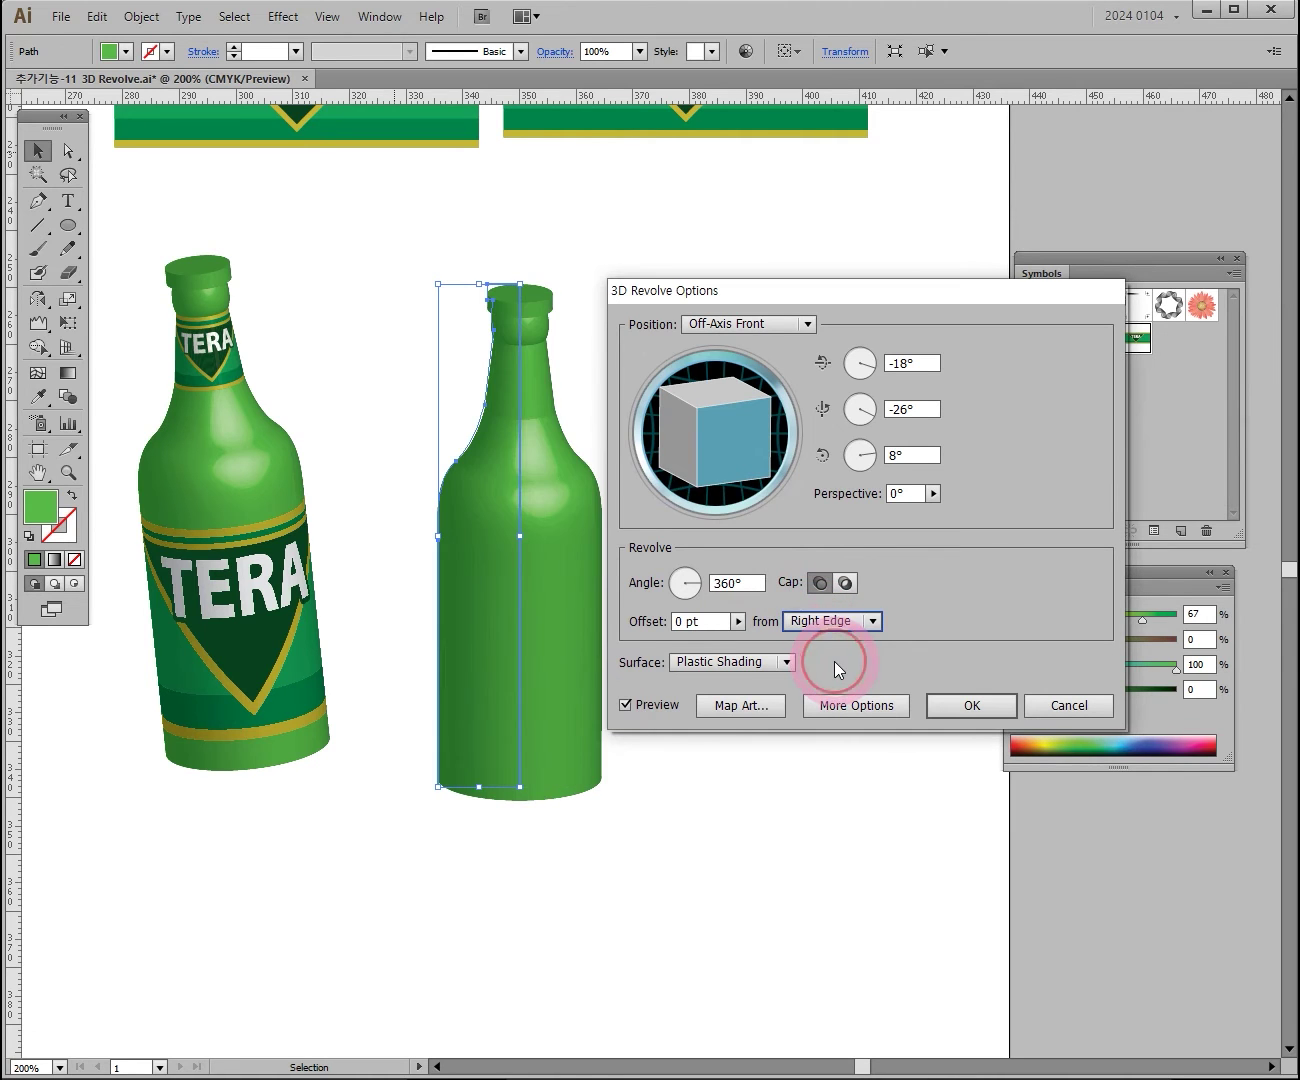
Rotate the revolved bottle to about -24°, -34° and 14° and keep Plastic Shading as its surface
left_click_drag(769, 299, 872, 308)
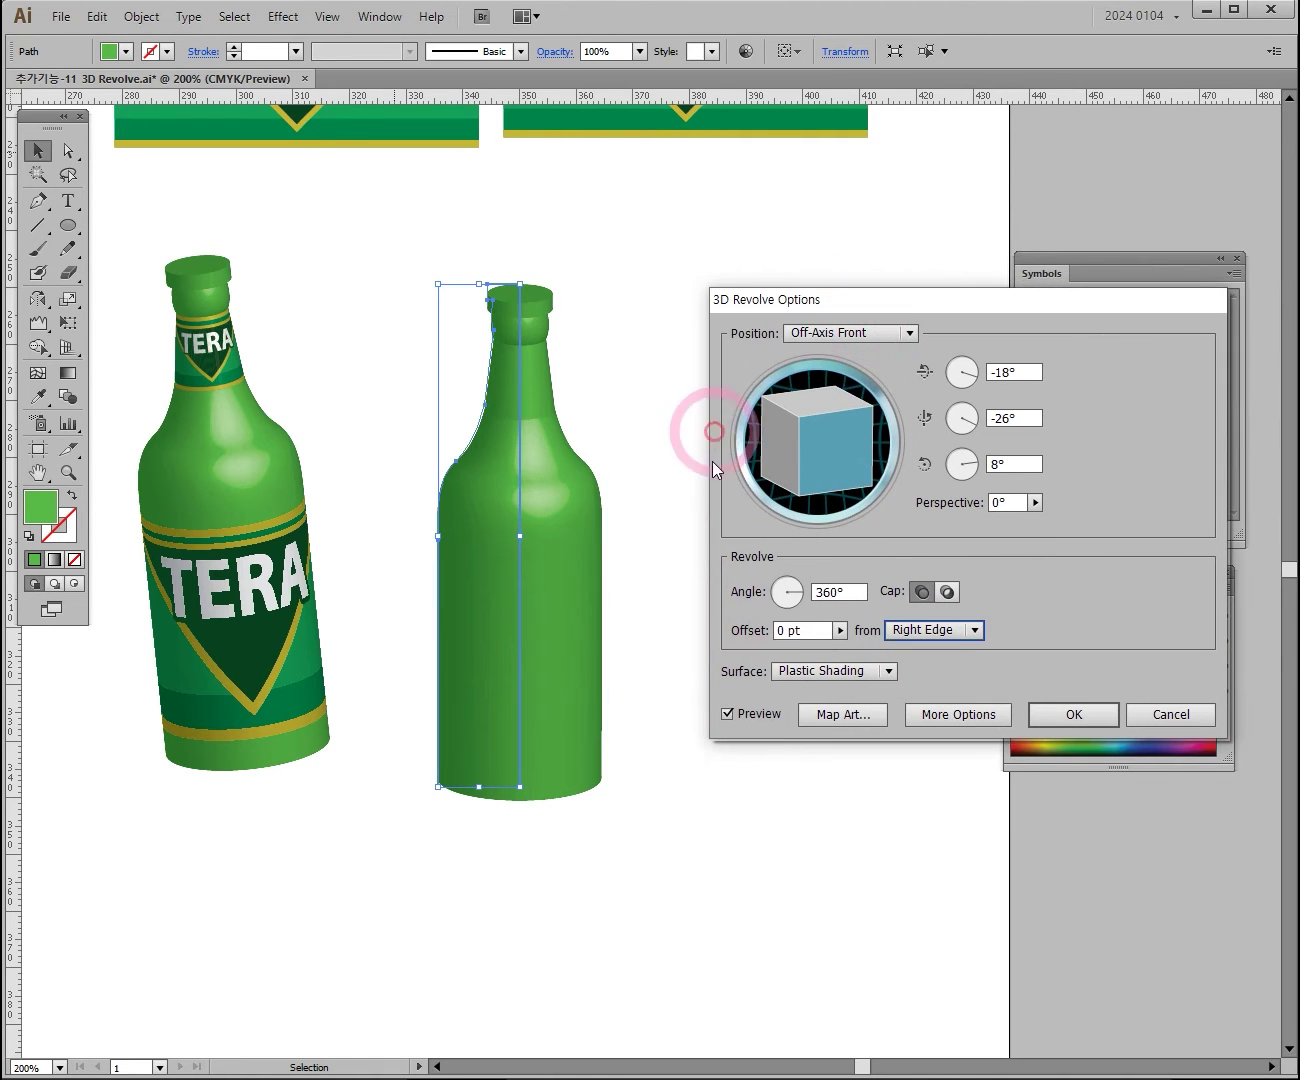
left_click_drag(811, 443, 815, 499)
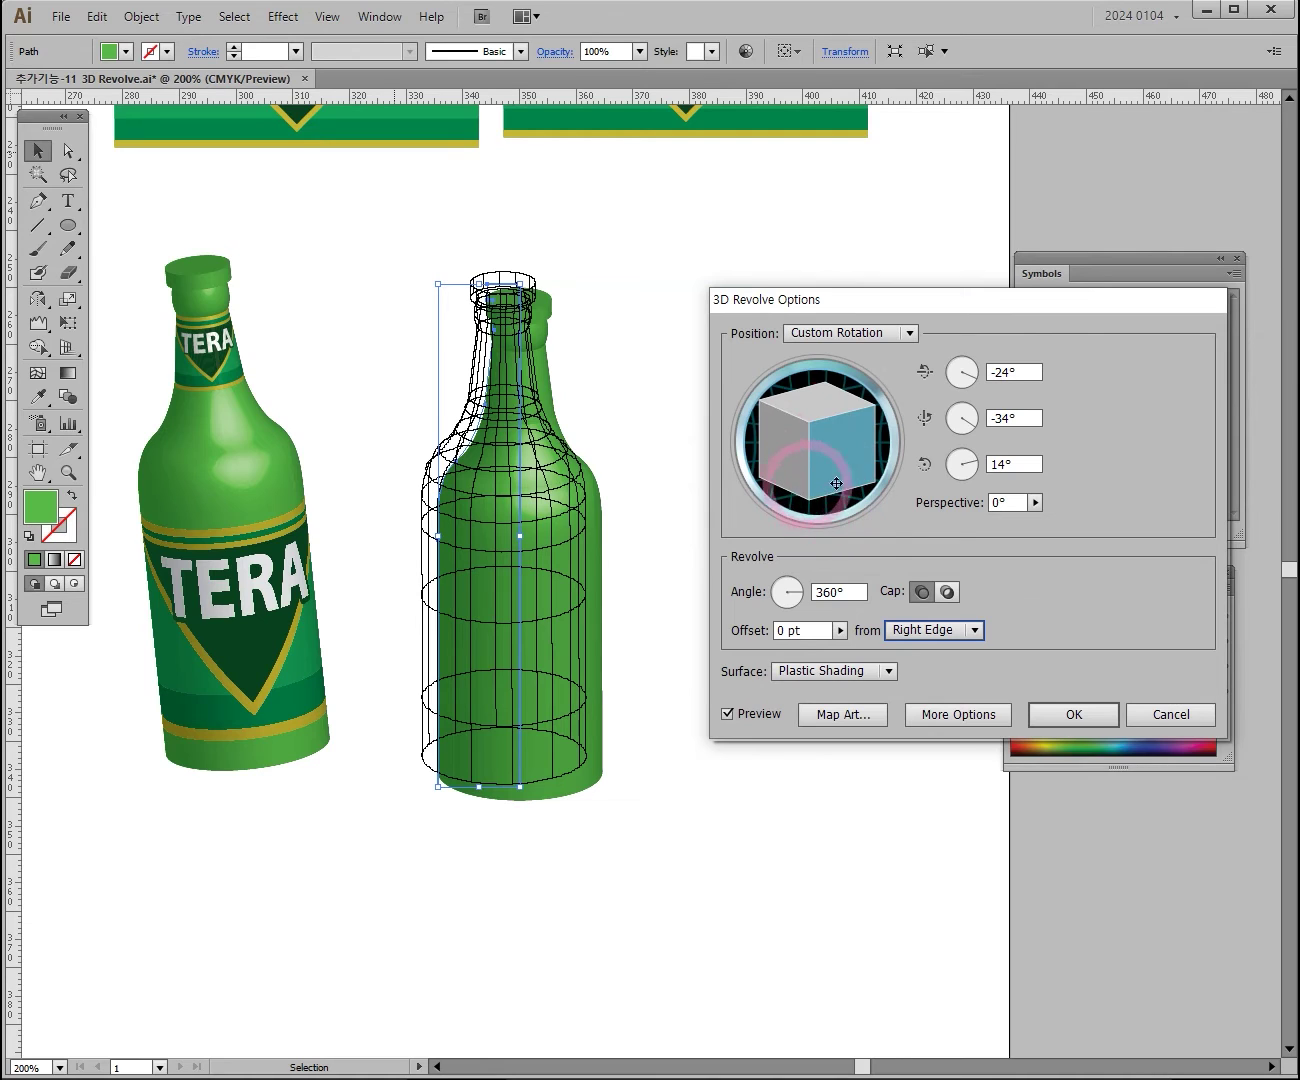
left_click(890, 677)
left_click(834, 741)
left_click(869, 677)
left_click(854, 758)
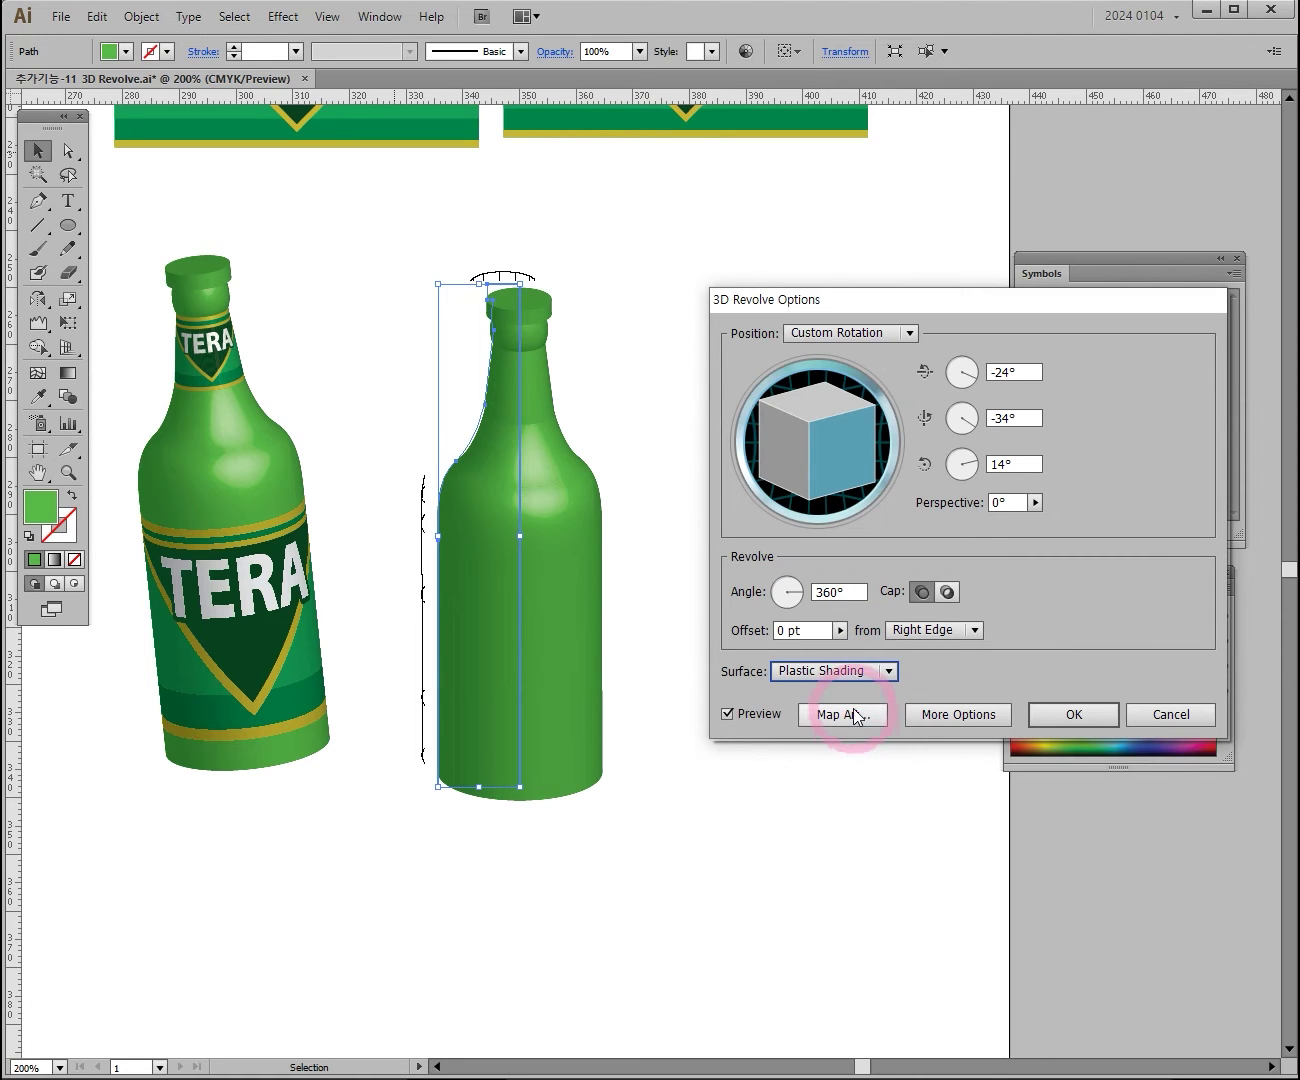
Map New Symbol 3 onto surface 1 of 7, the bottle body, and enlarge it to span the surface's full width
left_click(851, 714)
left_click(587, 203)
left_click_drag(588, 208, 1025, 378)
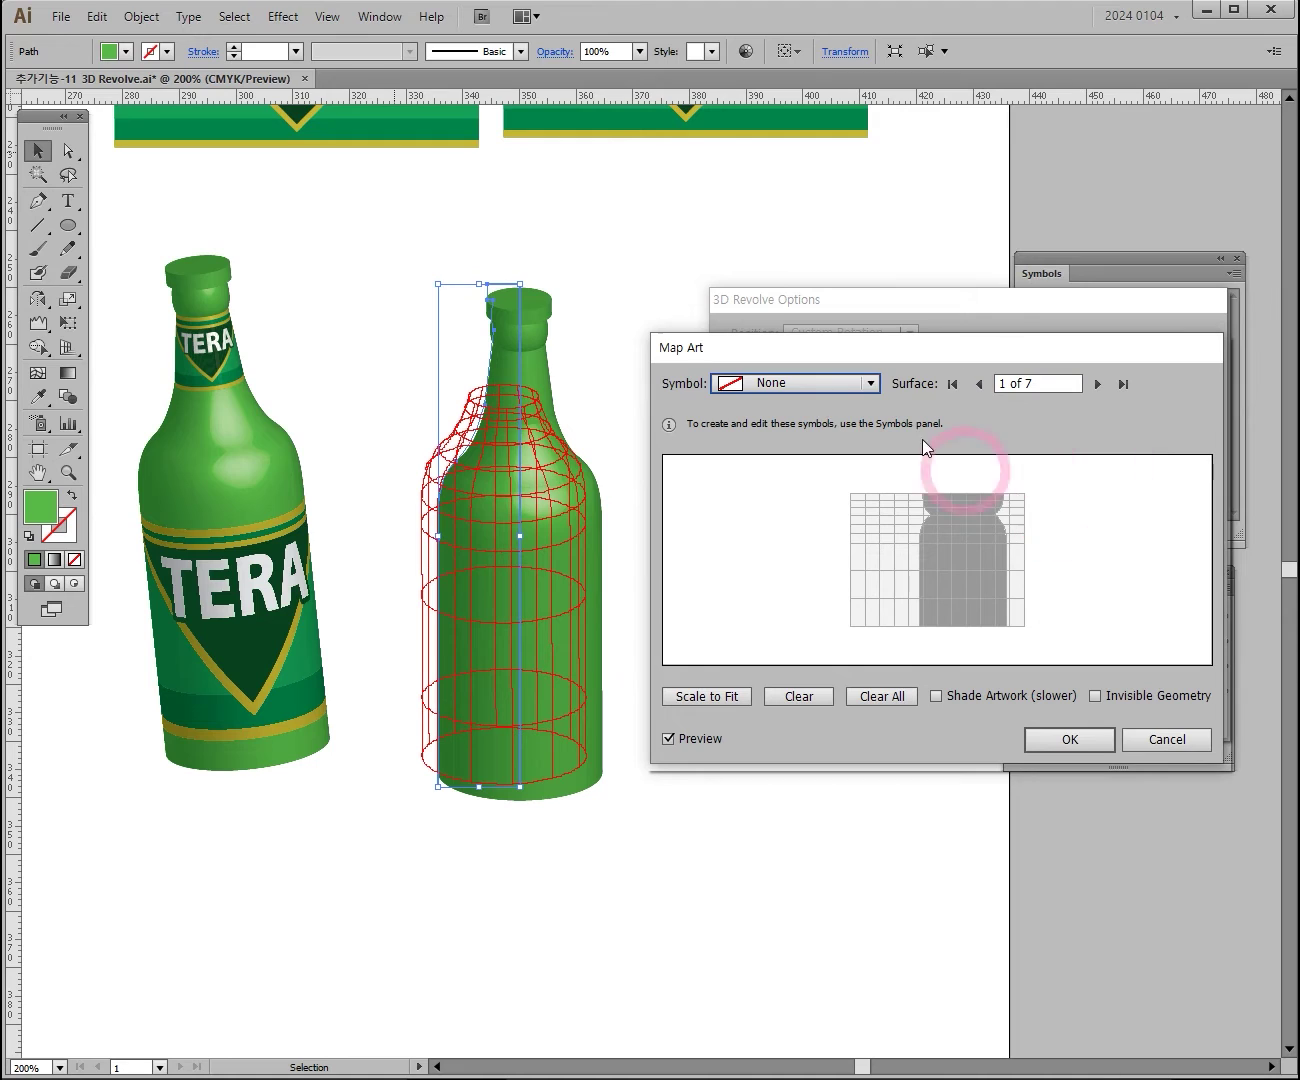
left_click(798, 384)
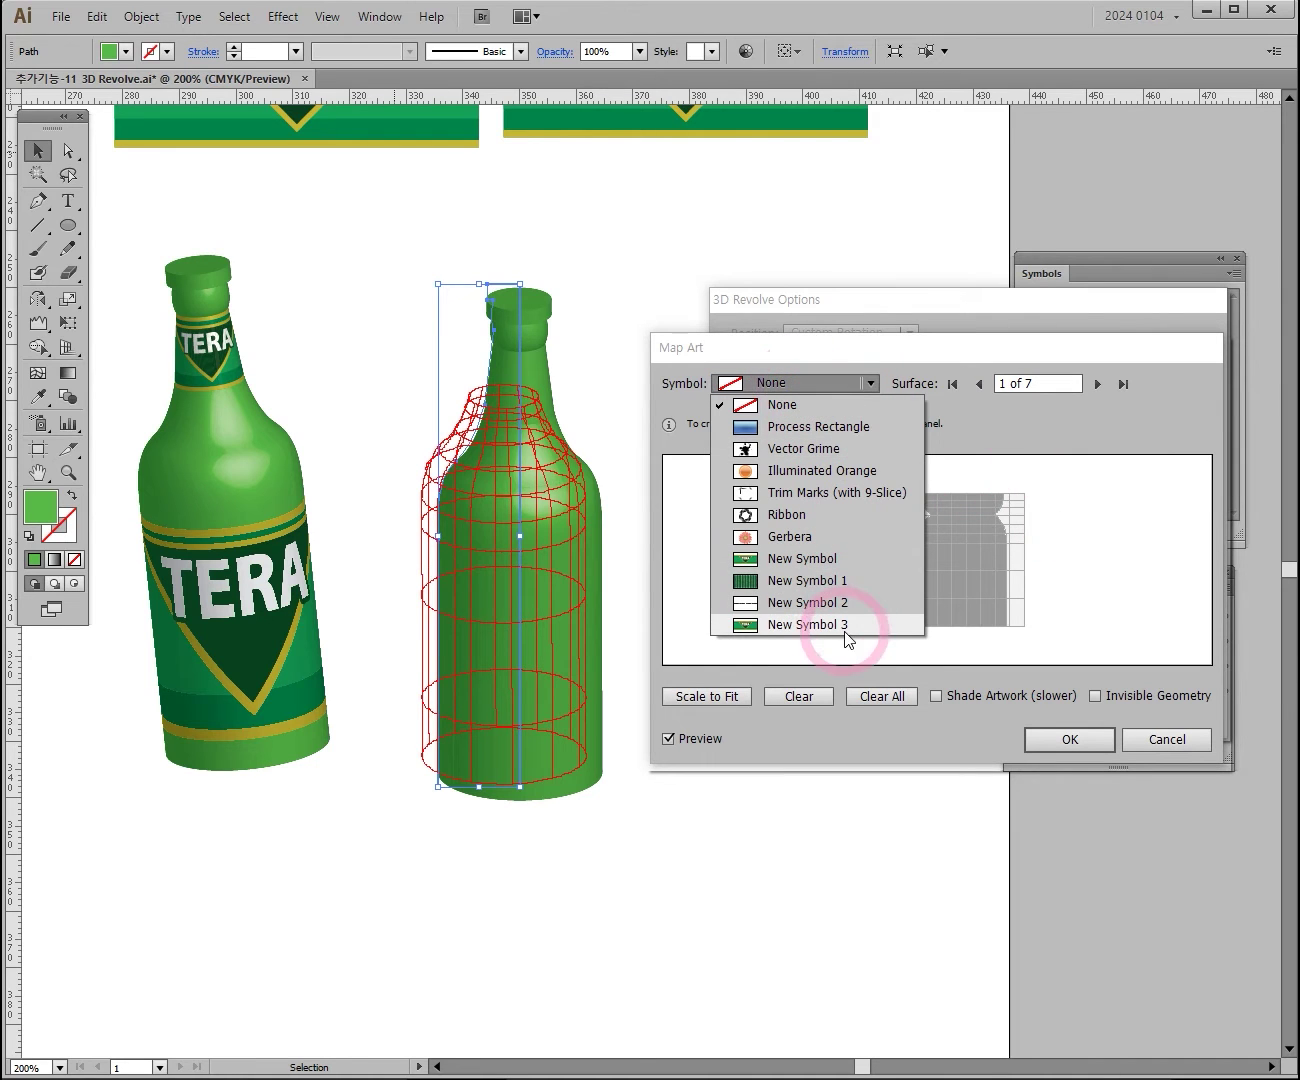
left_click(792, 625)
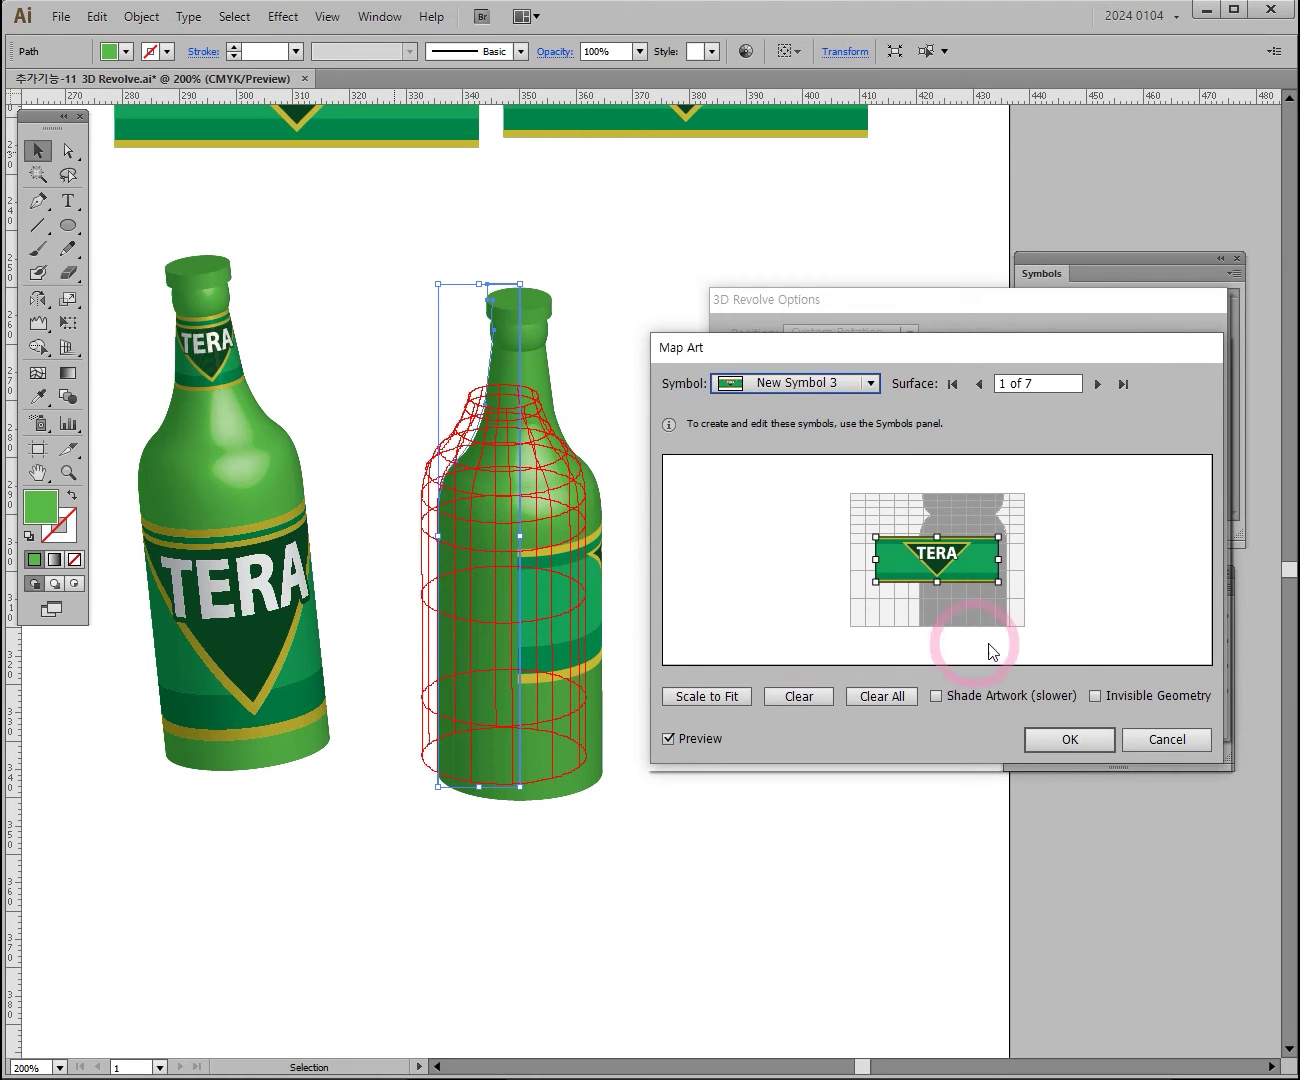
left_click_drag(948, 571, 1021, 587)
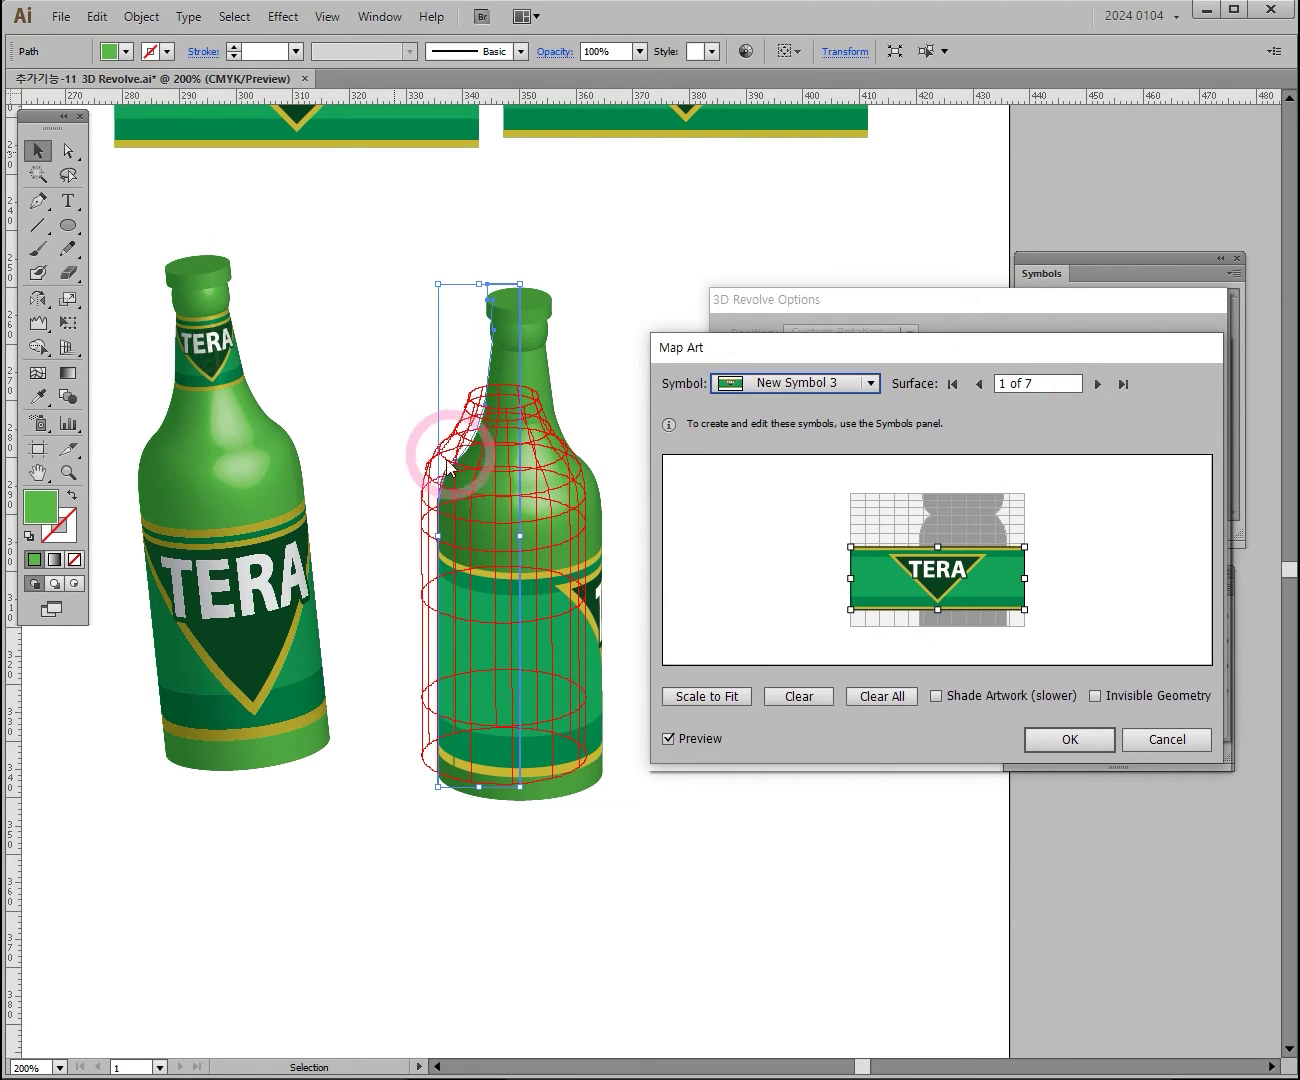
Leave surface 2 unmapped and map New Symbol 3 onto surface 3 of 7, the bottle's neck
left_click(1098, 384)
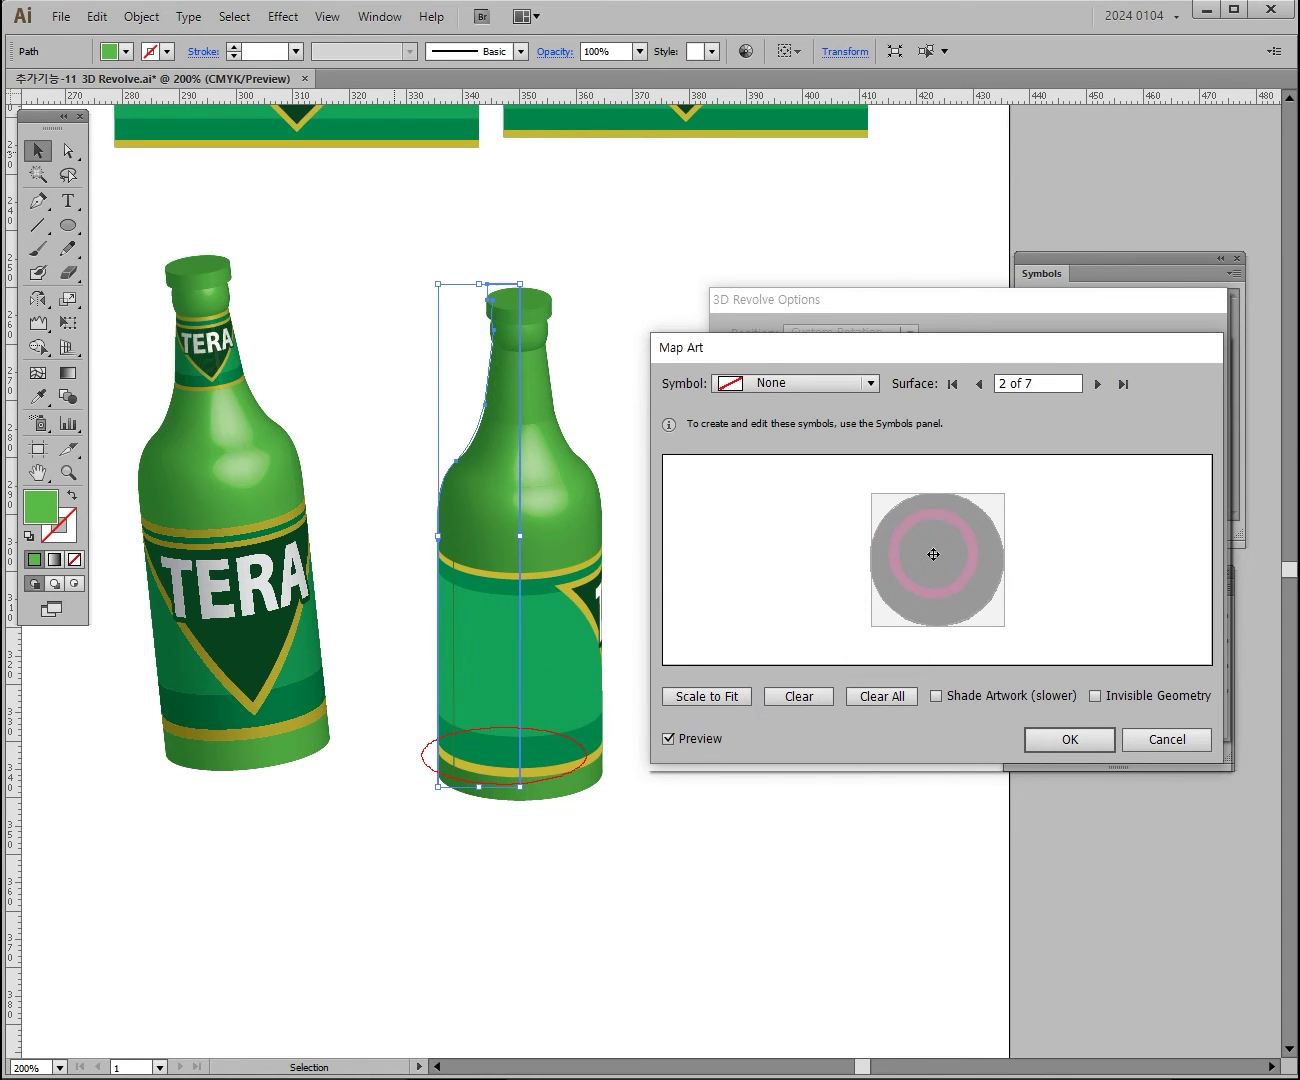
left_click(869, 381)
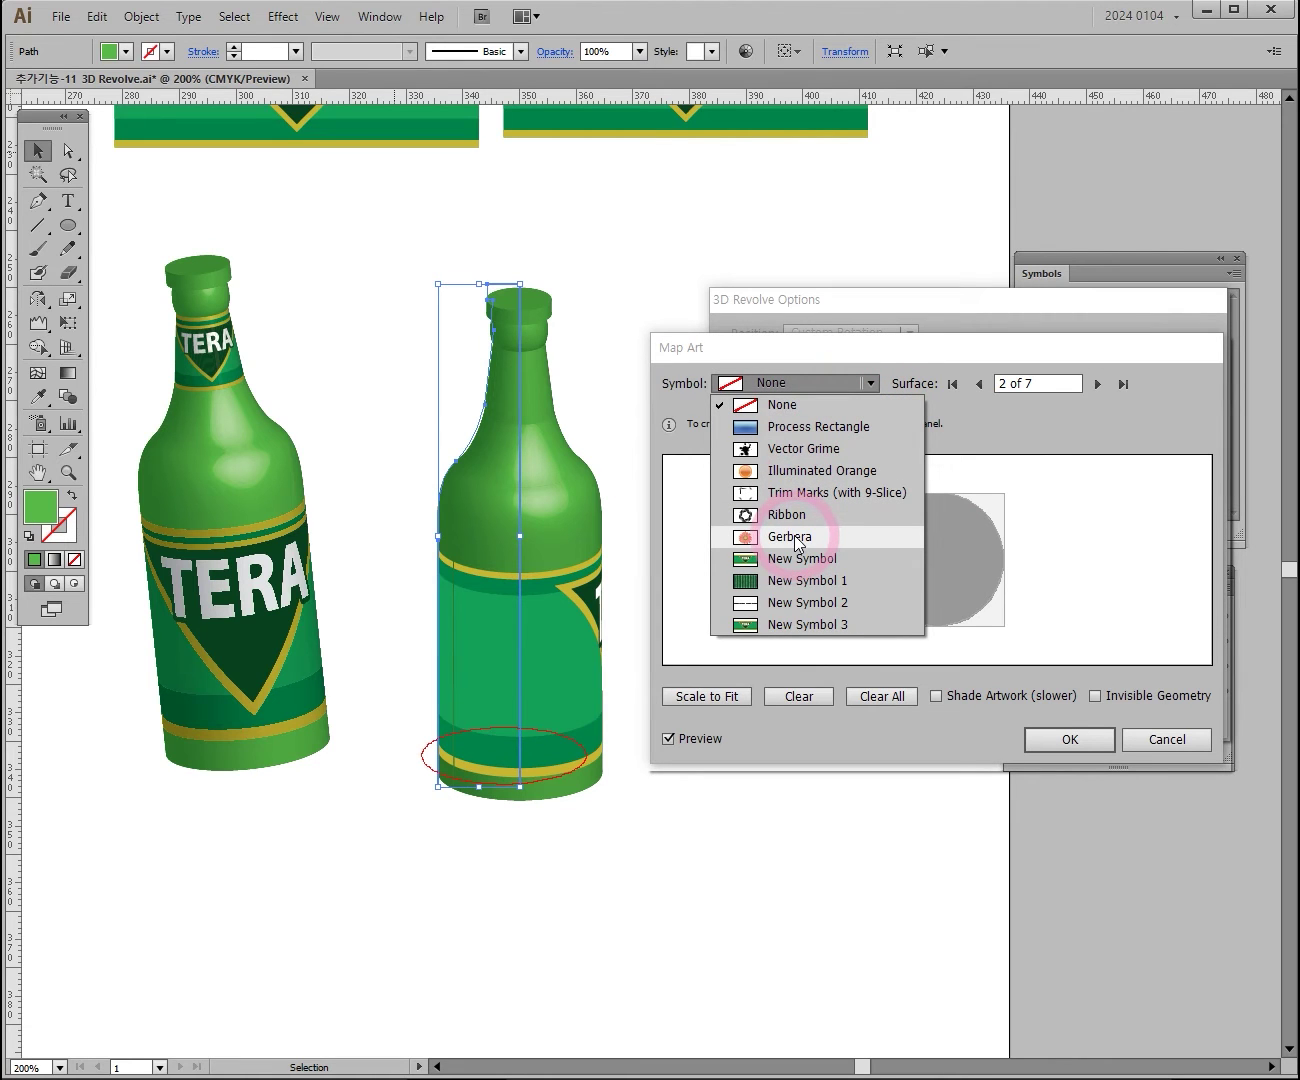
left_click(1096, 397)
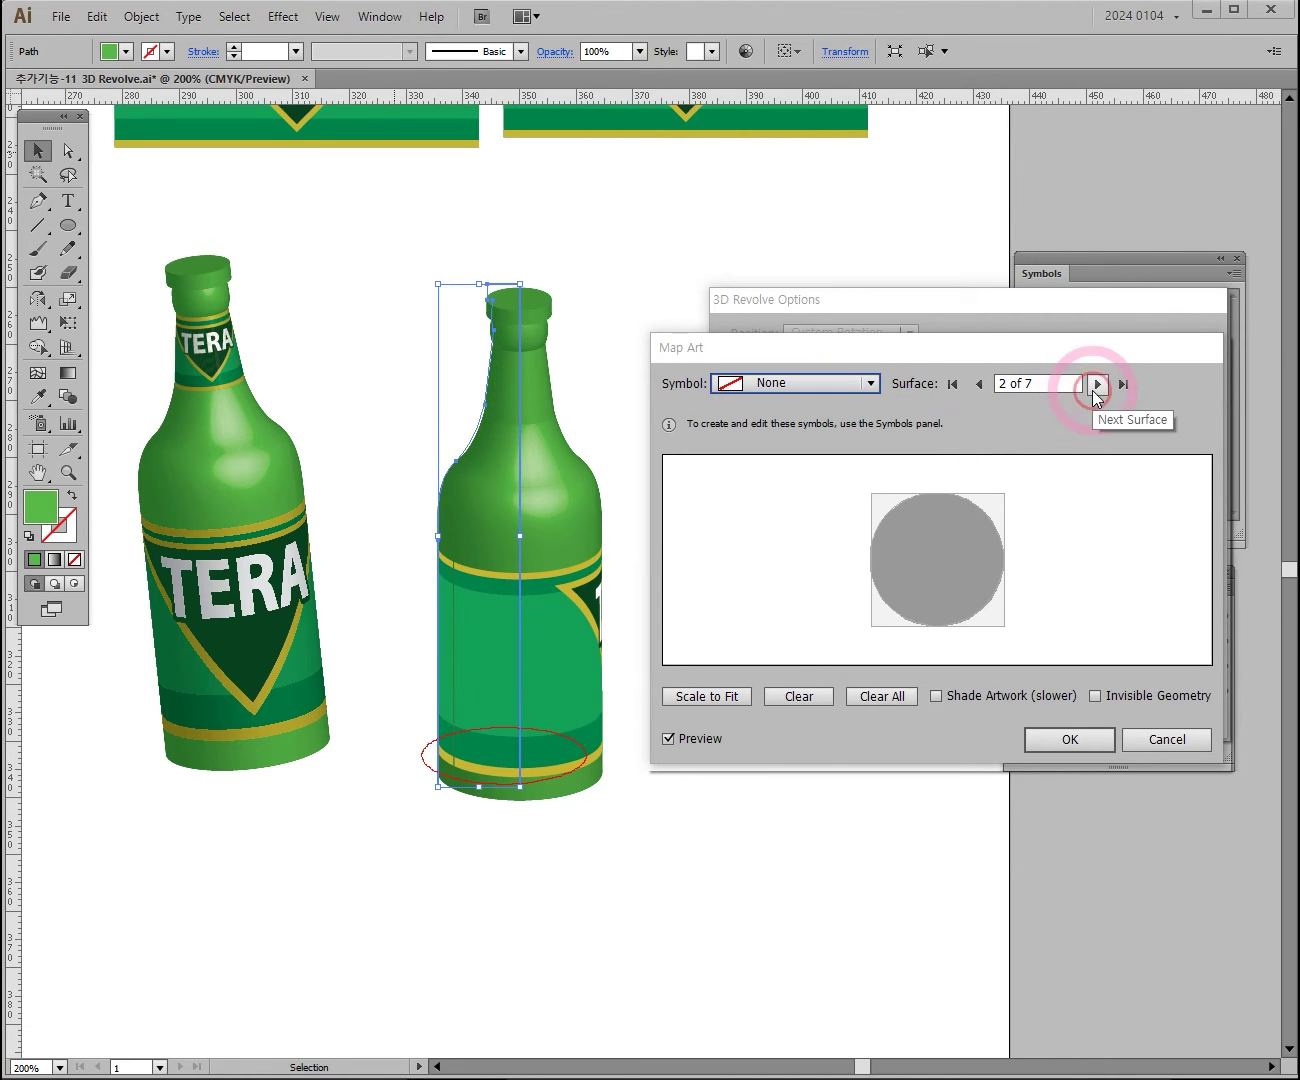
left_click(1096, 394)
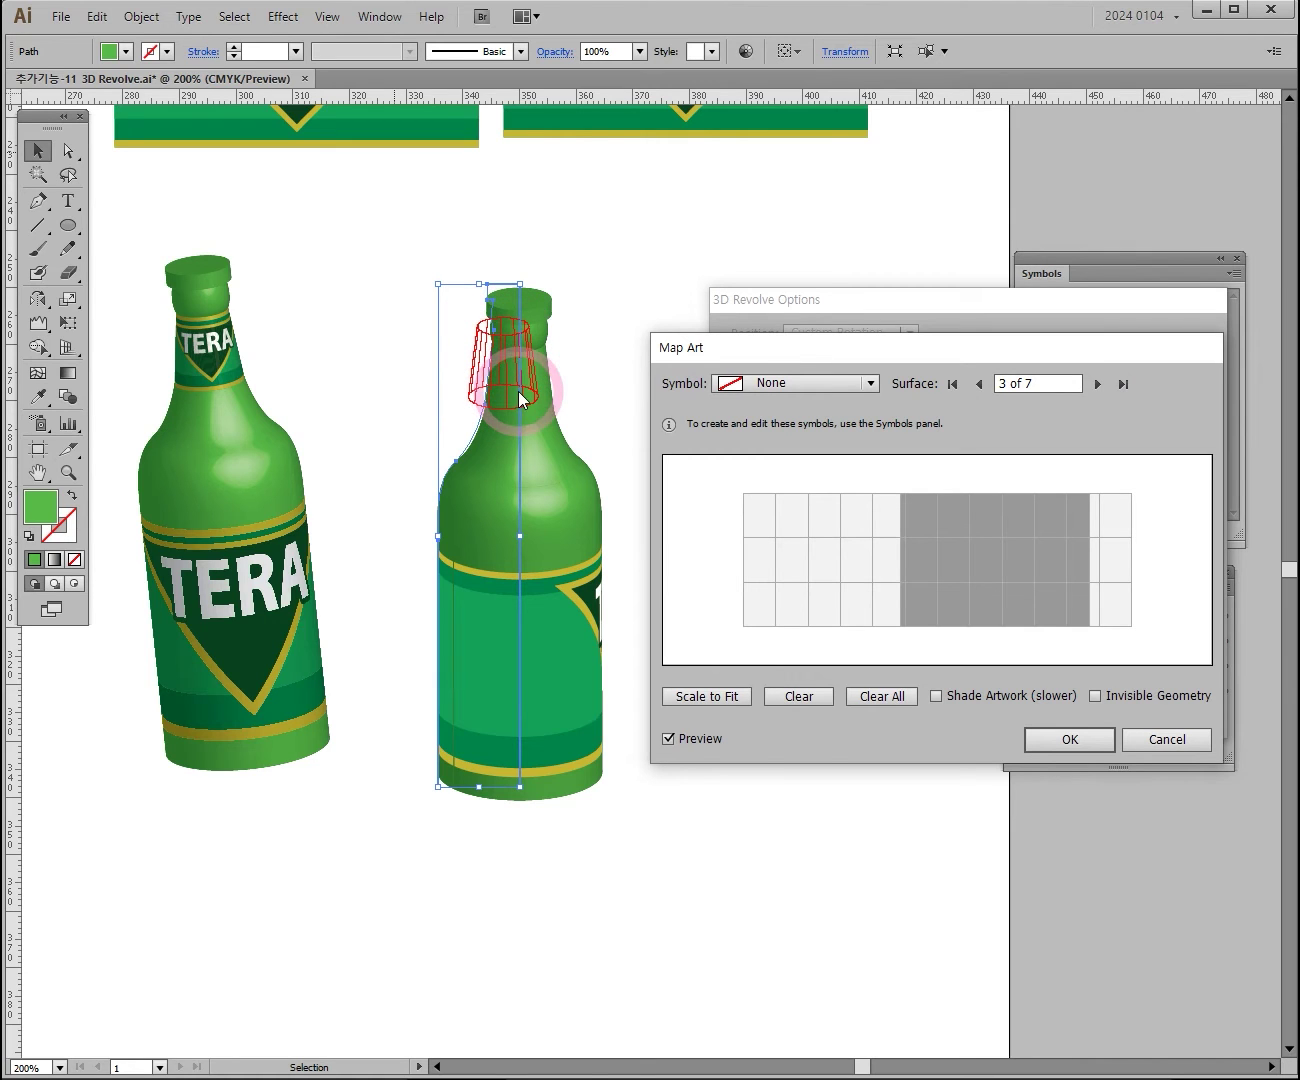
left_click(789, 382)
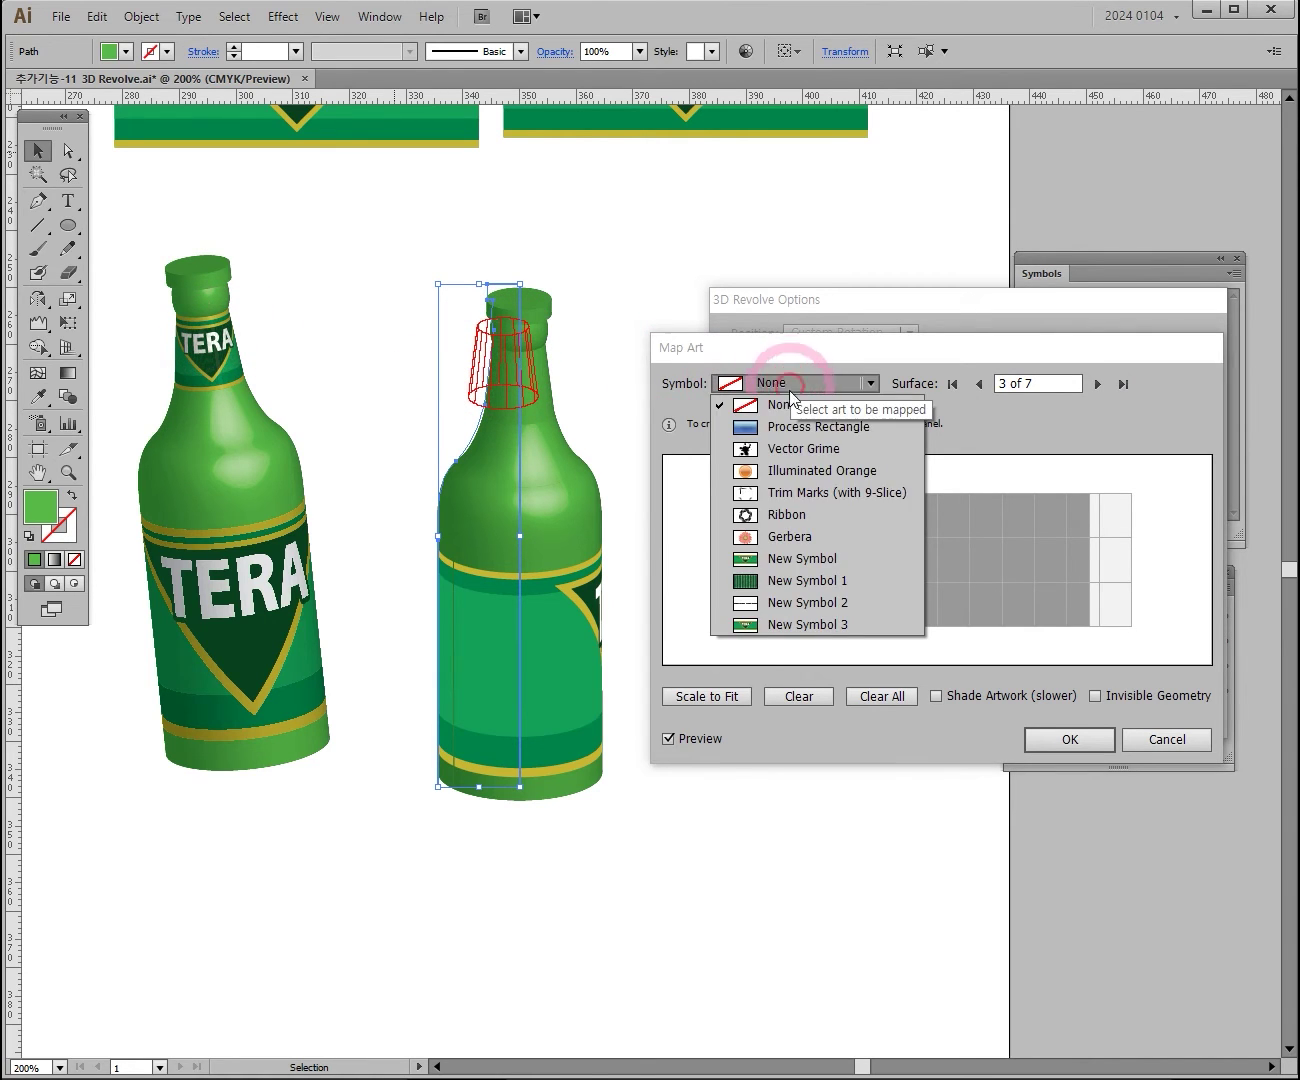
left_click(781, 625)
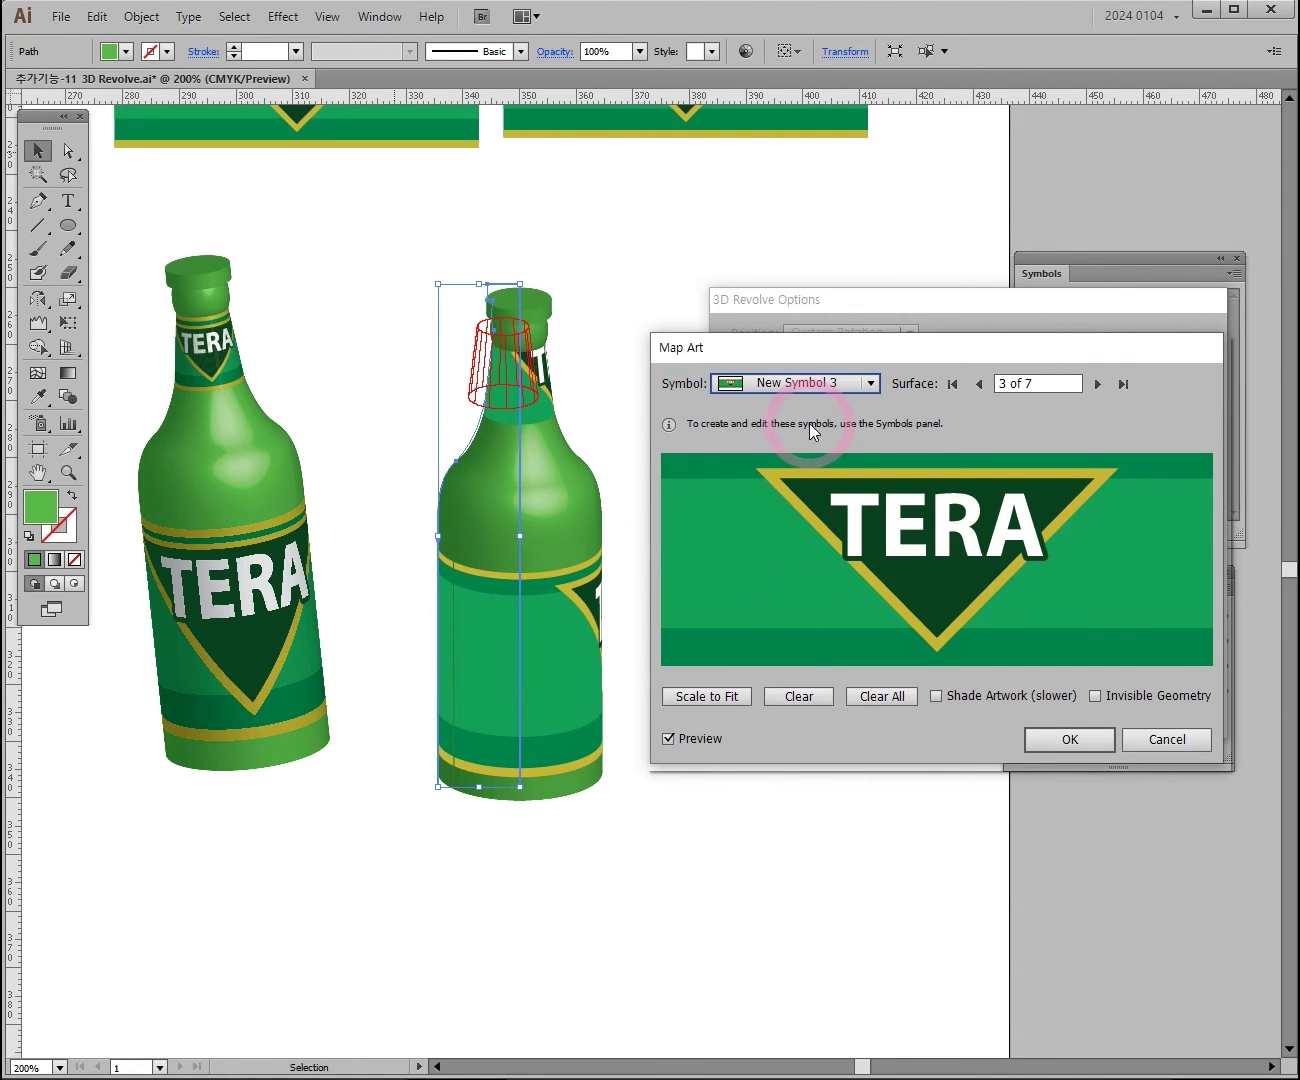
Check which bottle parts surfaces 4 to 7 cover without mapping a symbol onto them
left_click(1096, 385)
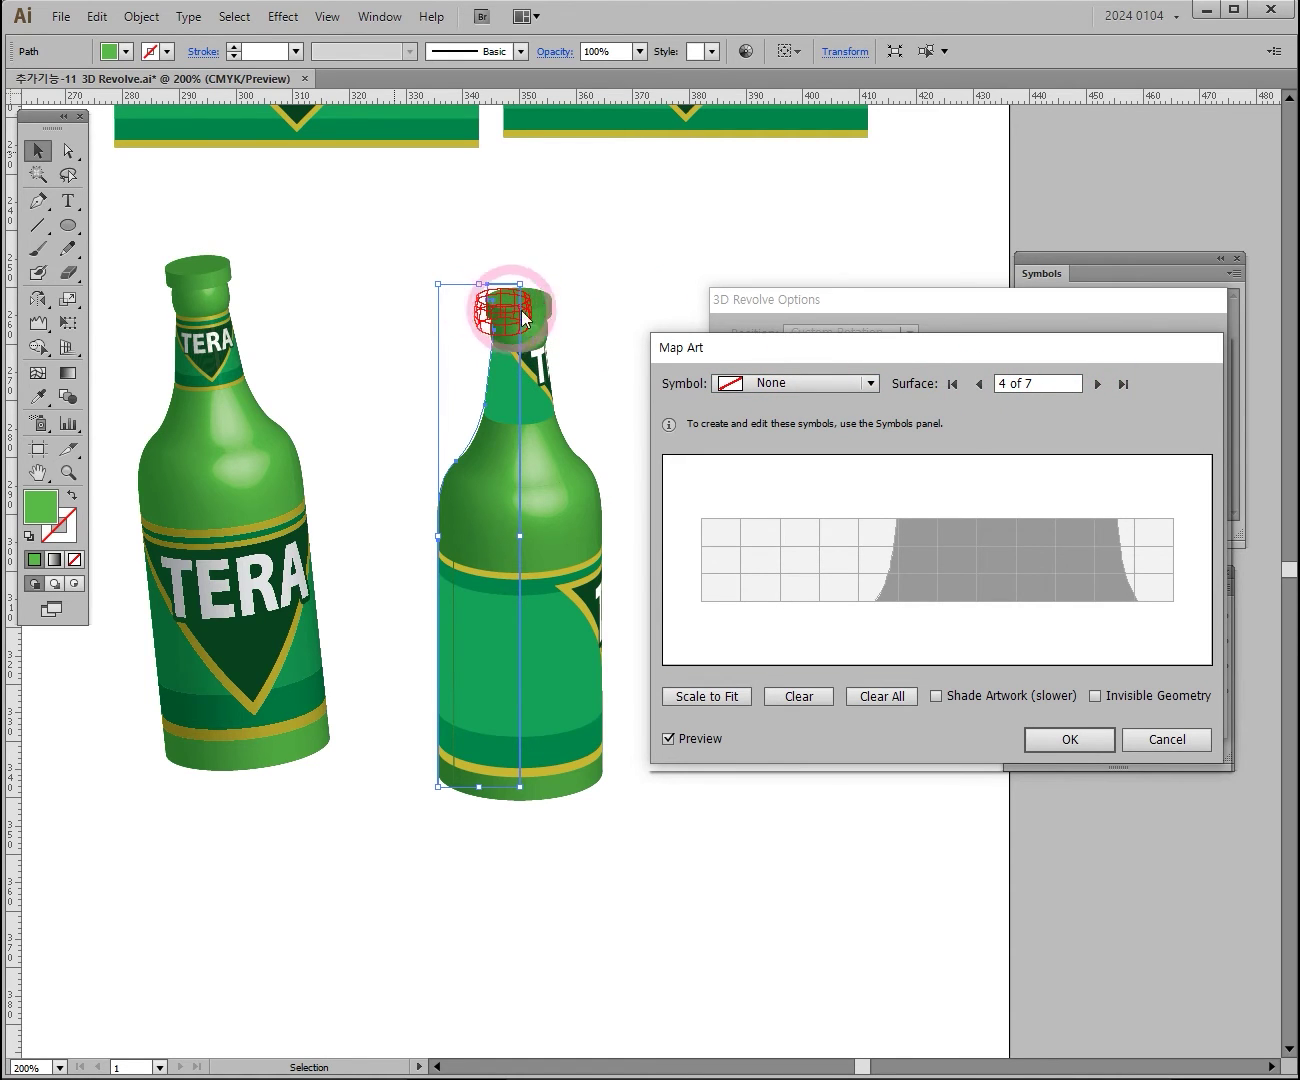
left_click(1097, 385)
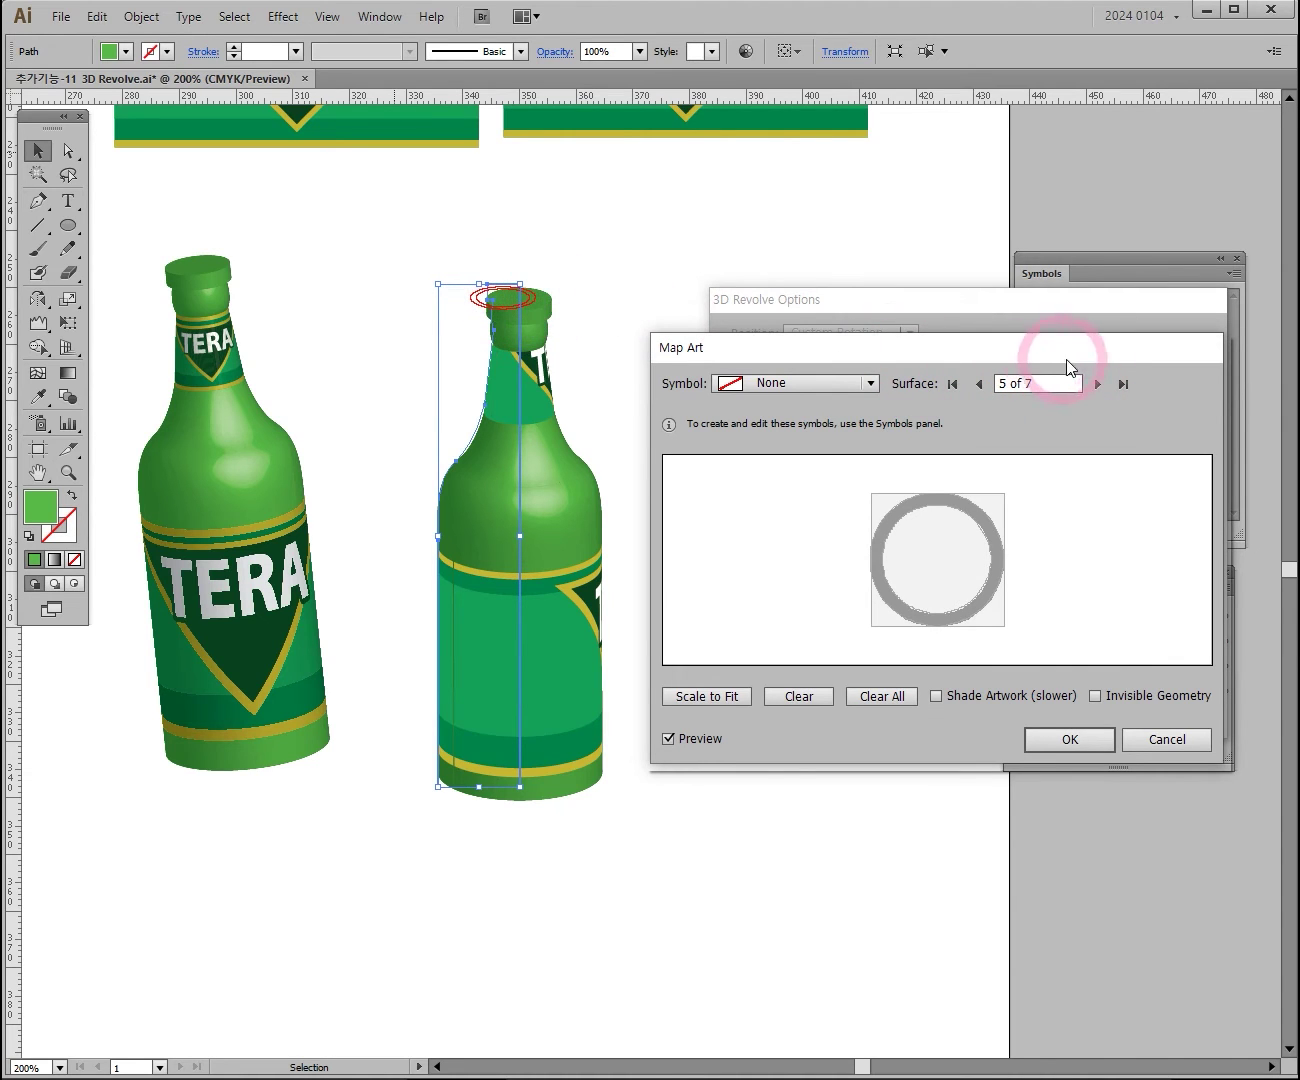
left_click(1097, 384)
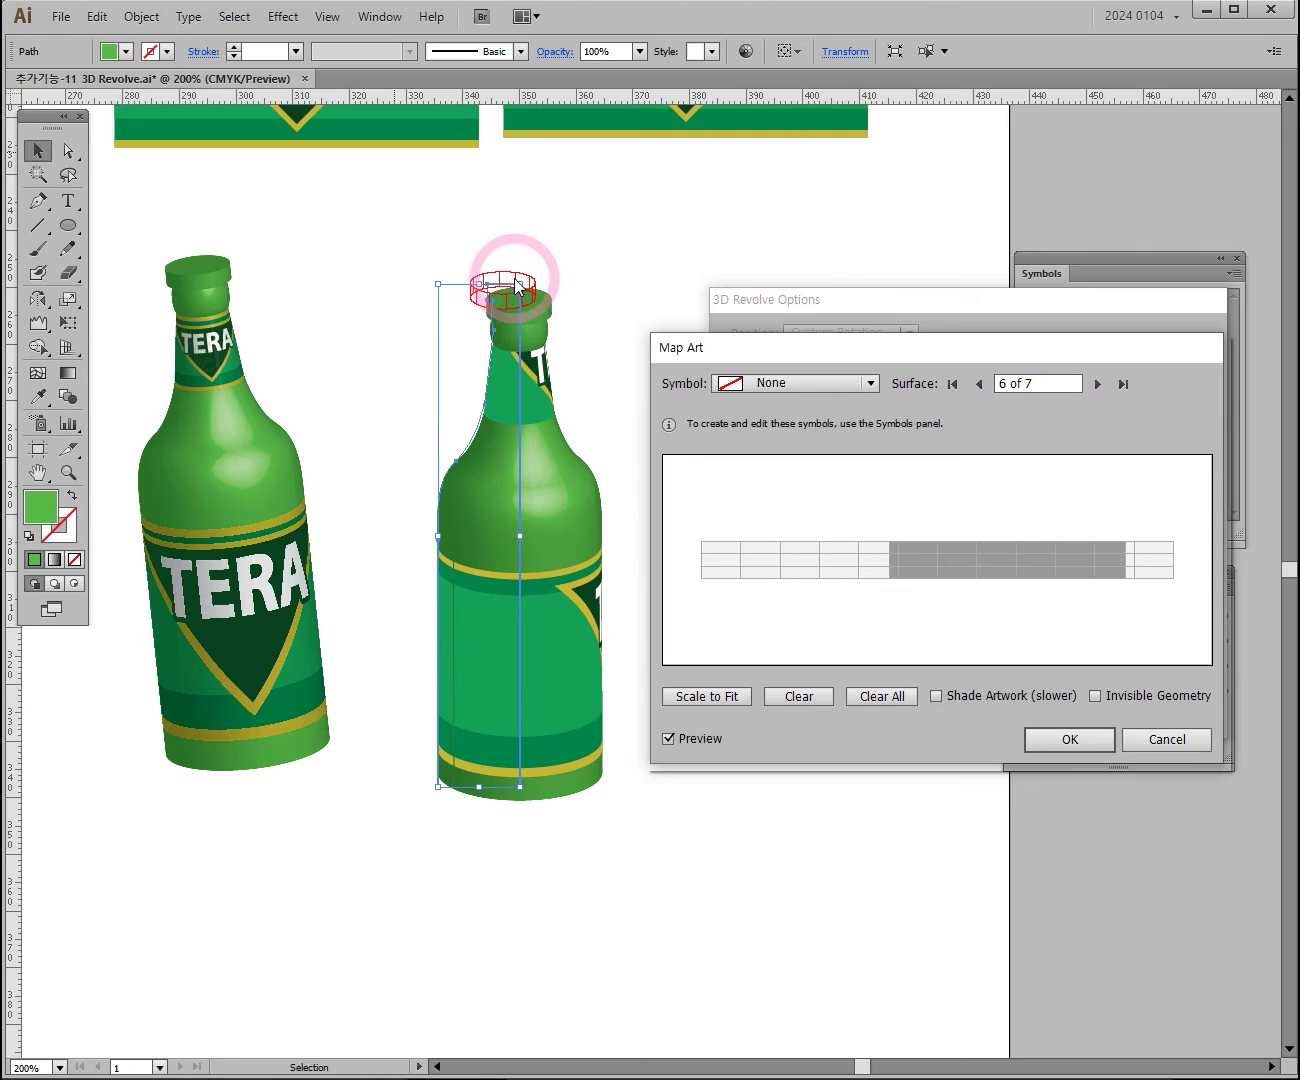
left_click(1097, 384)
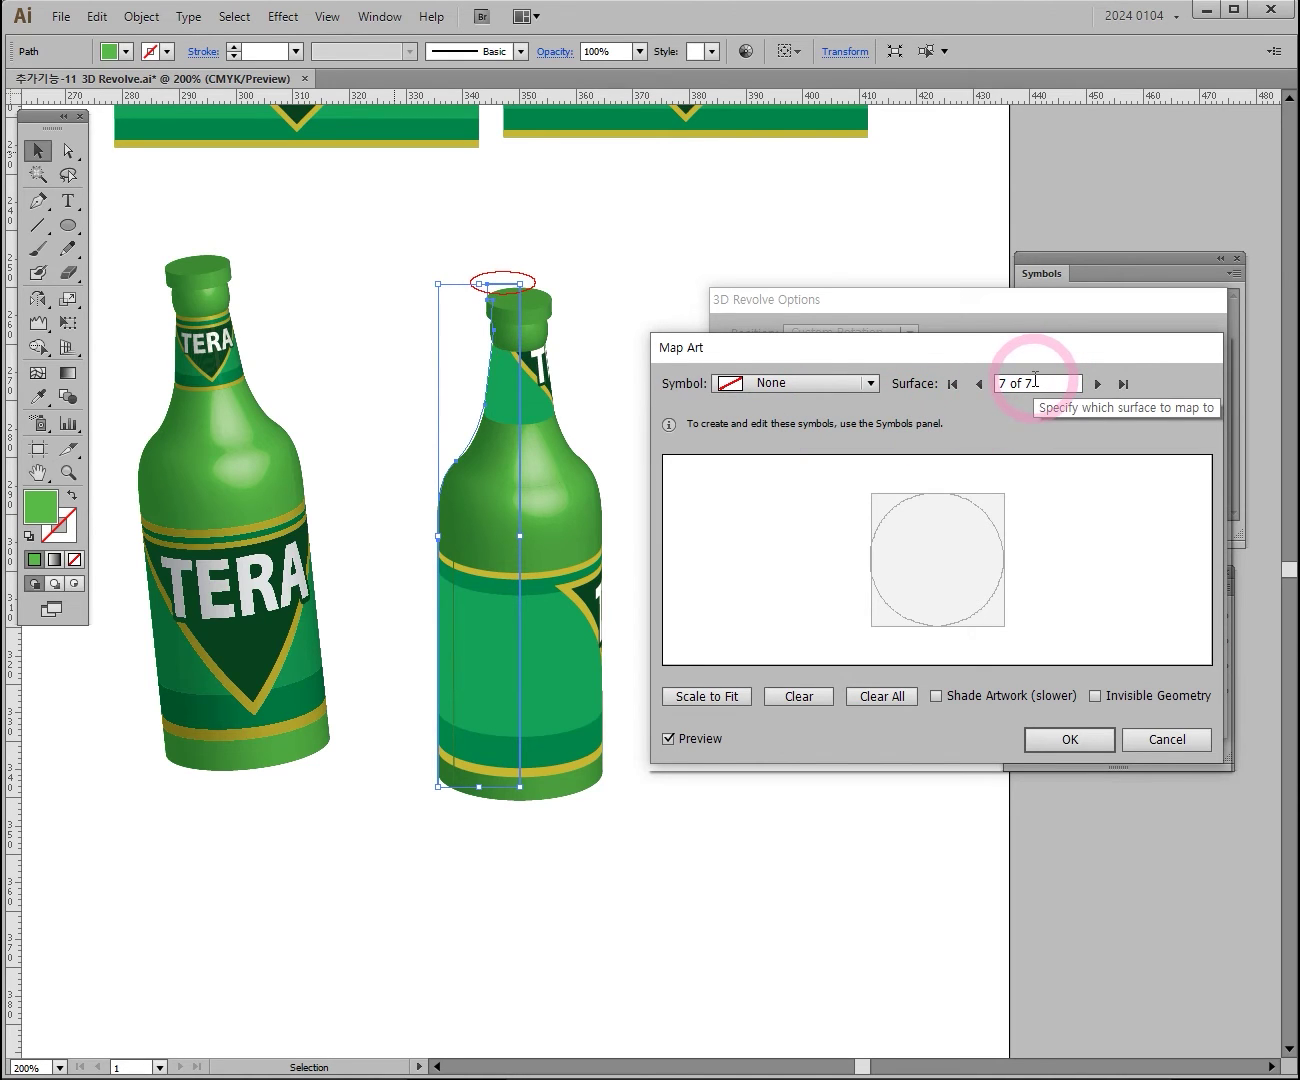
left_click(867, 383)
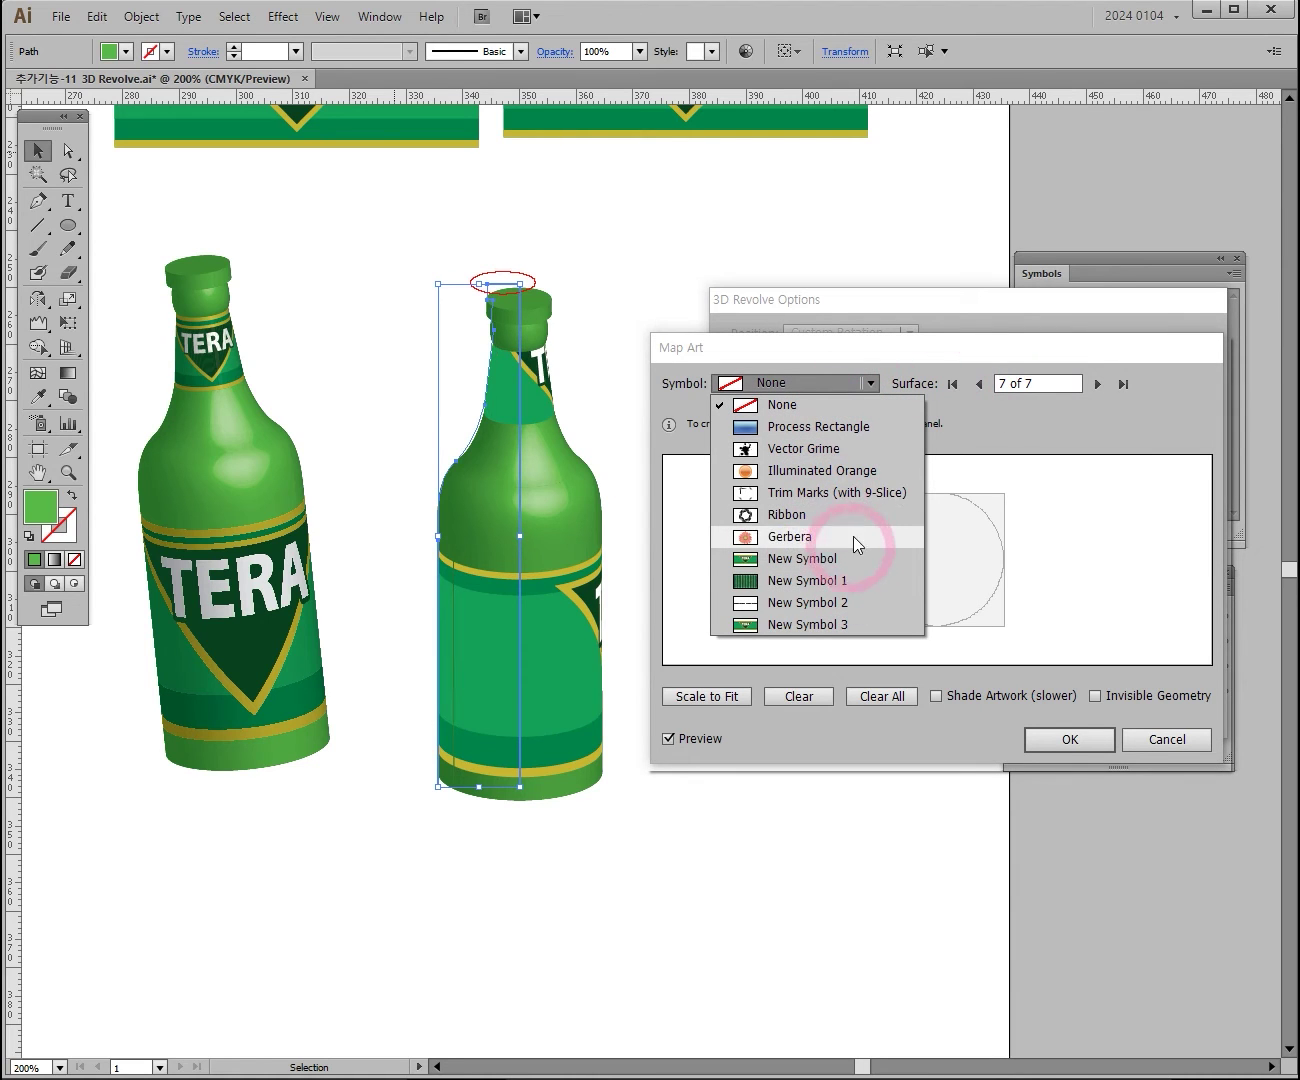
left_click(970, 439)
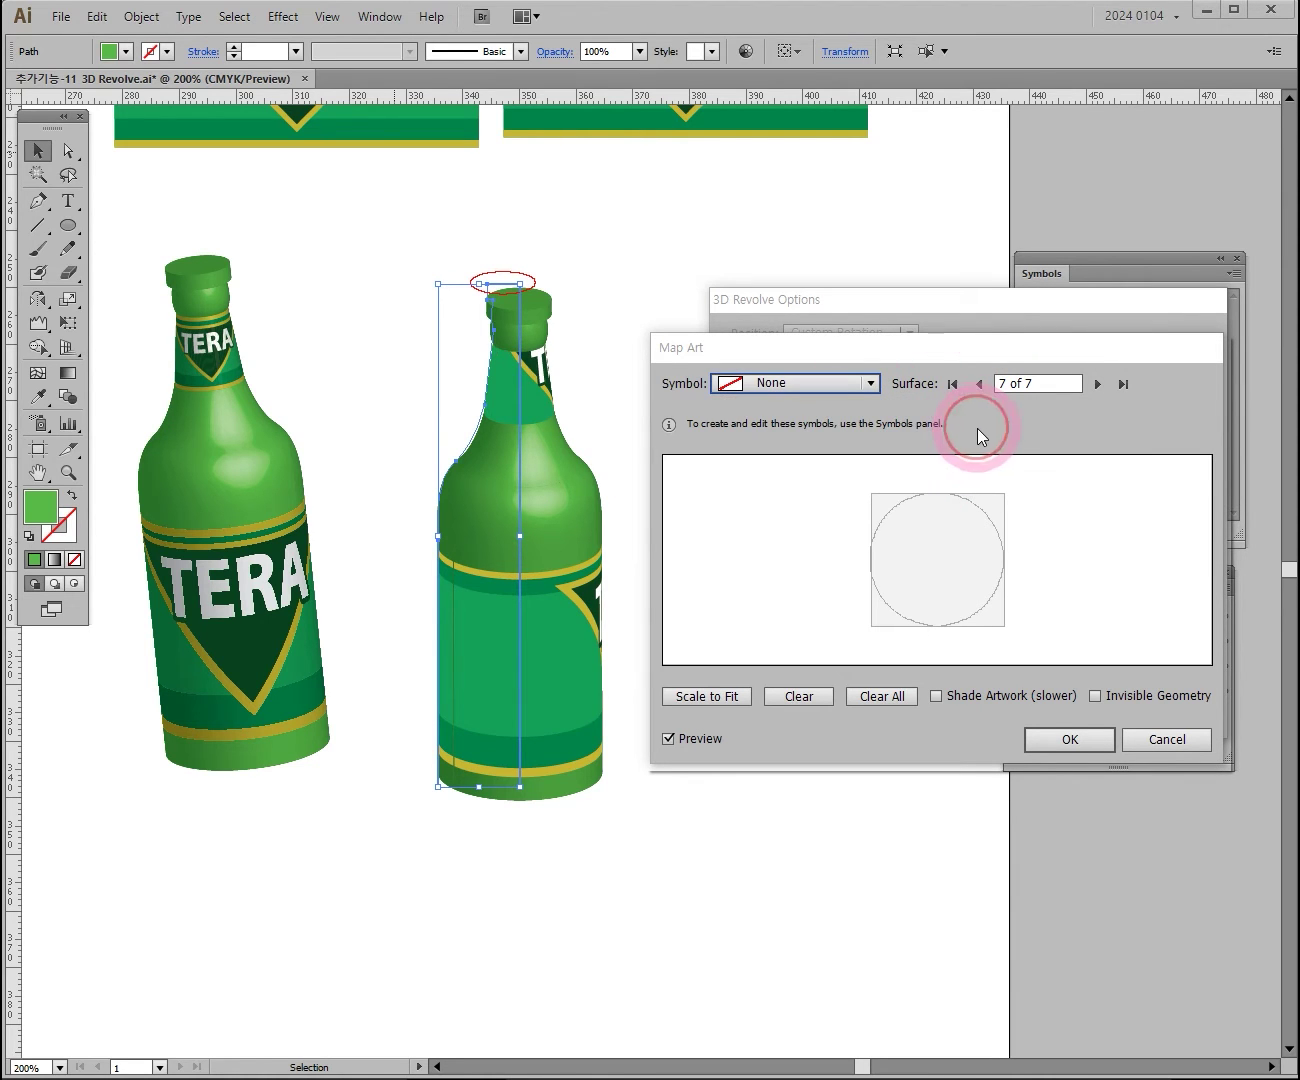
Enable Shade Artwork for the mapped labels, briefly try Invisible Geometry, and accept the mapping with it off
left_click(938, 695)
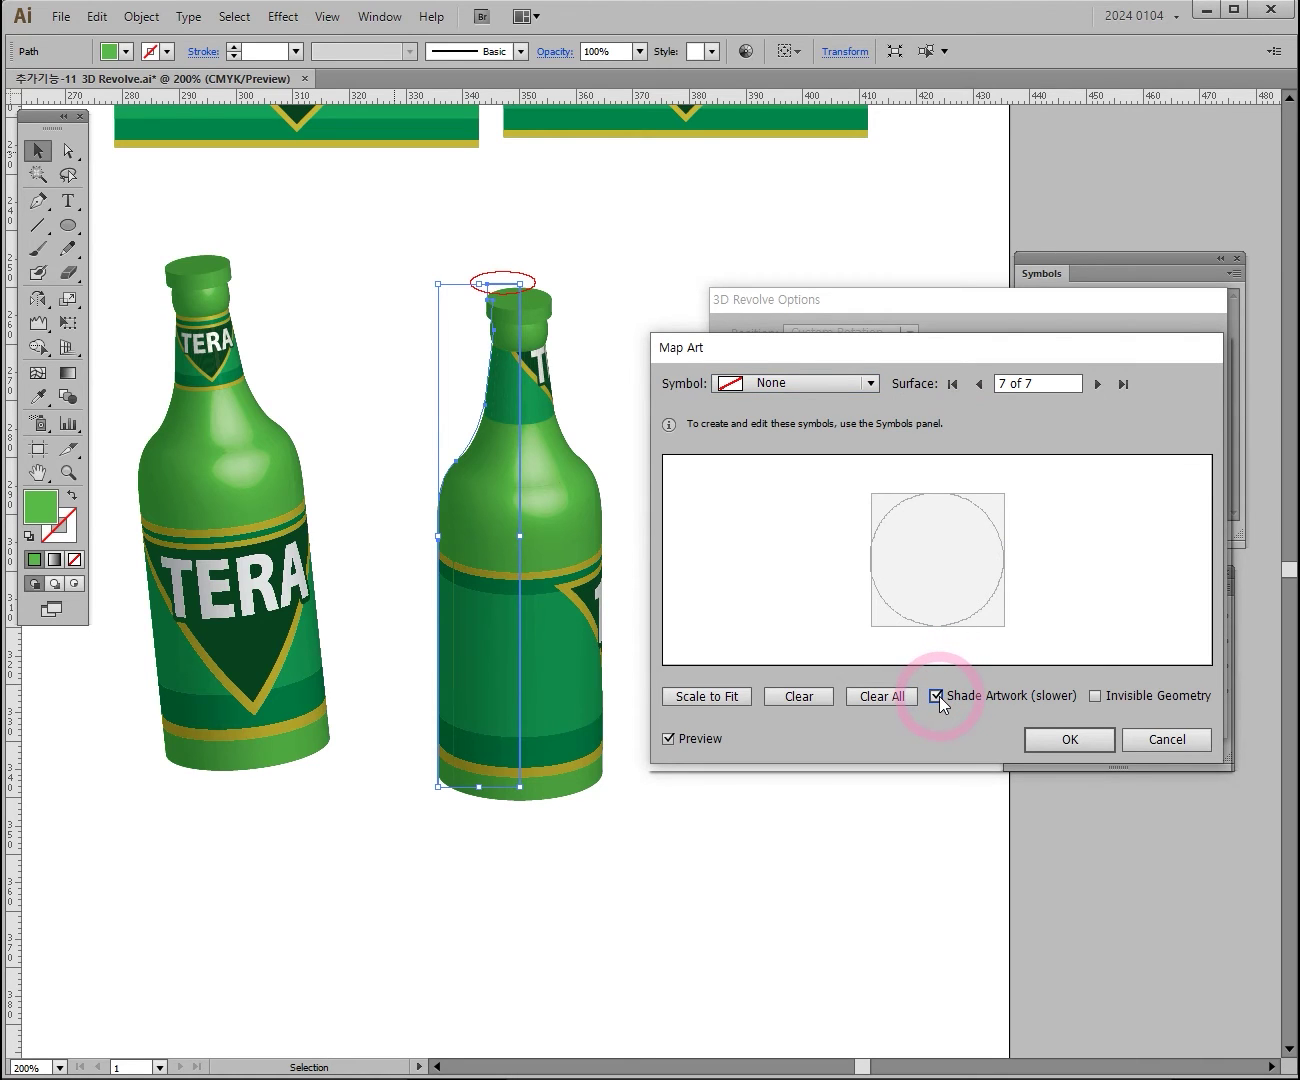
left_click(1095, 696)
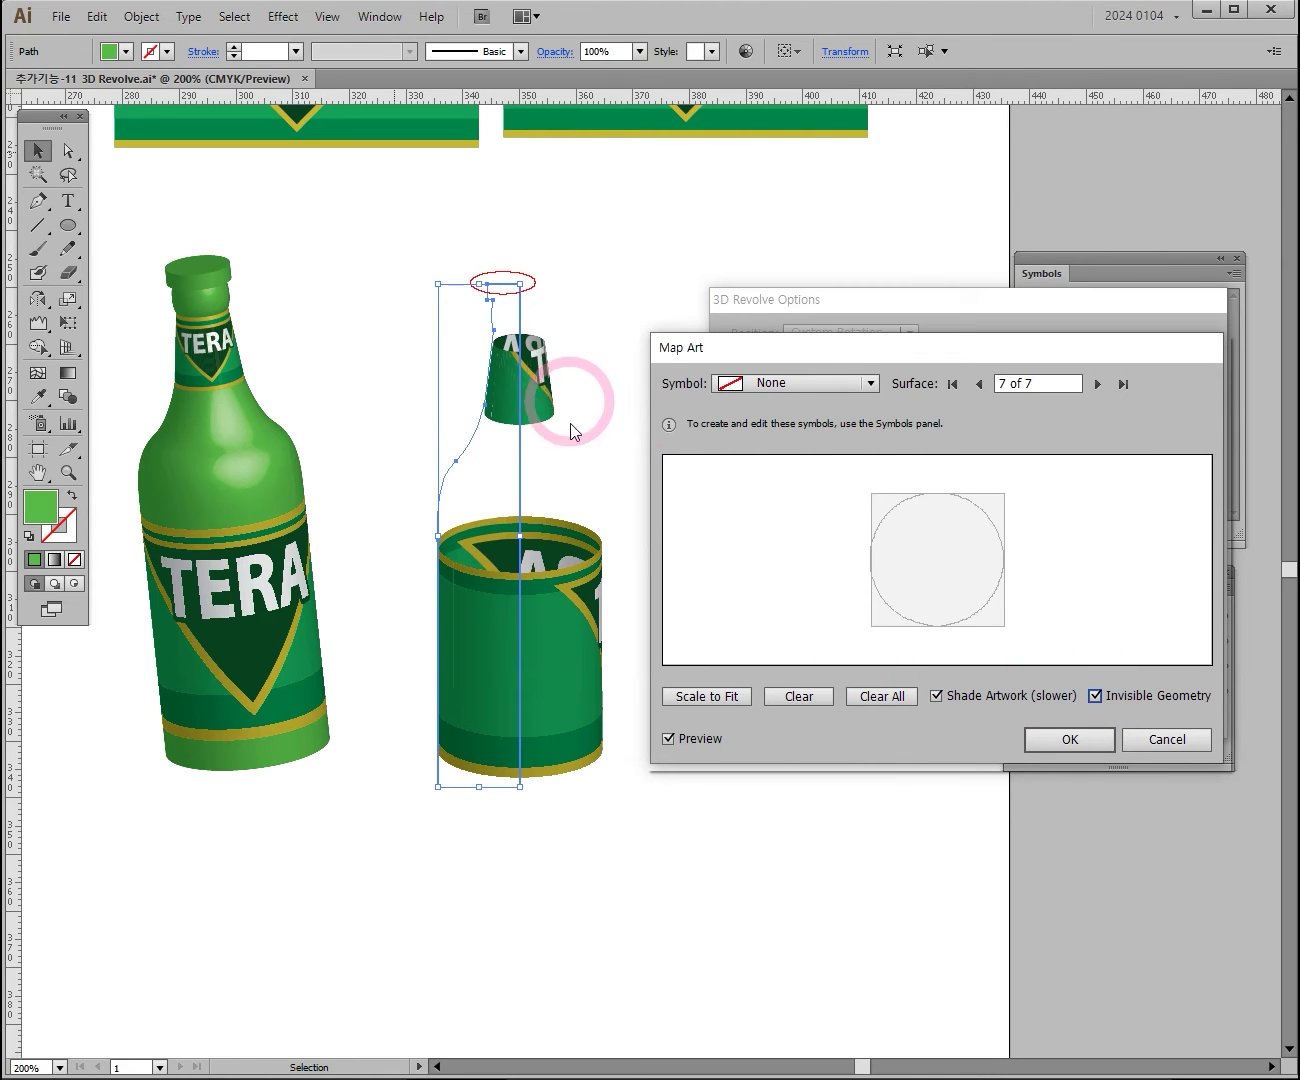
left_click(1094, 696)
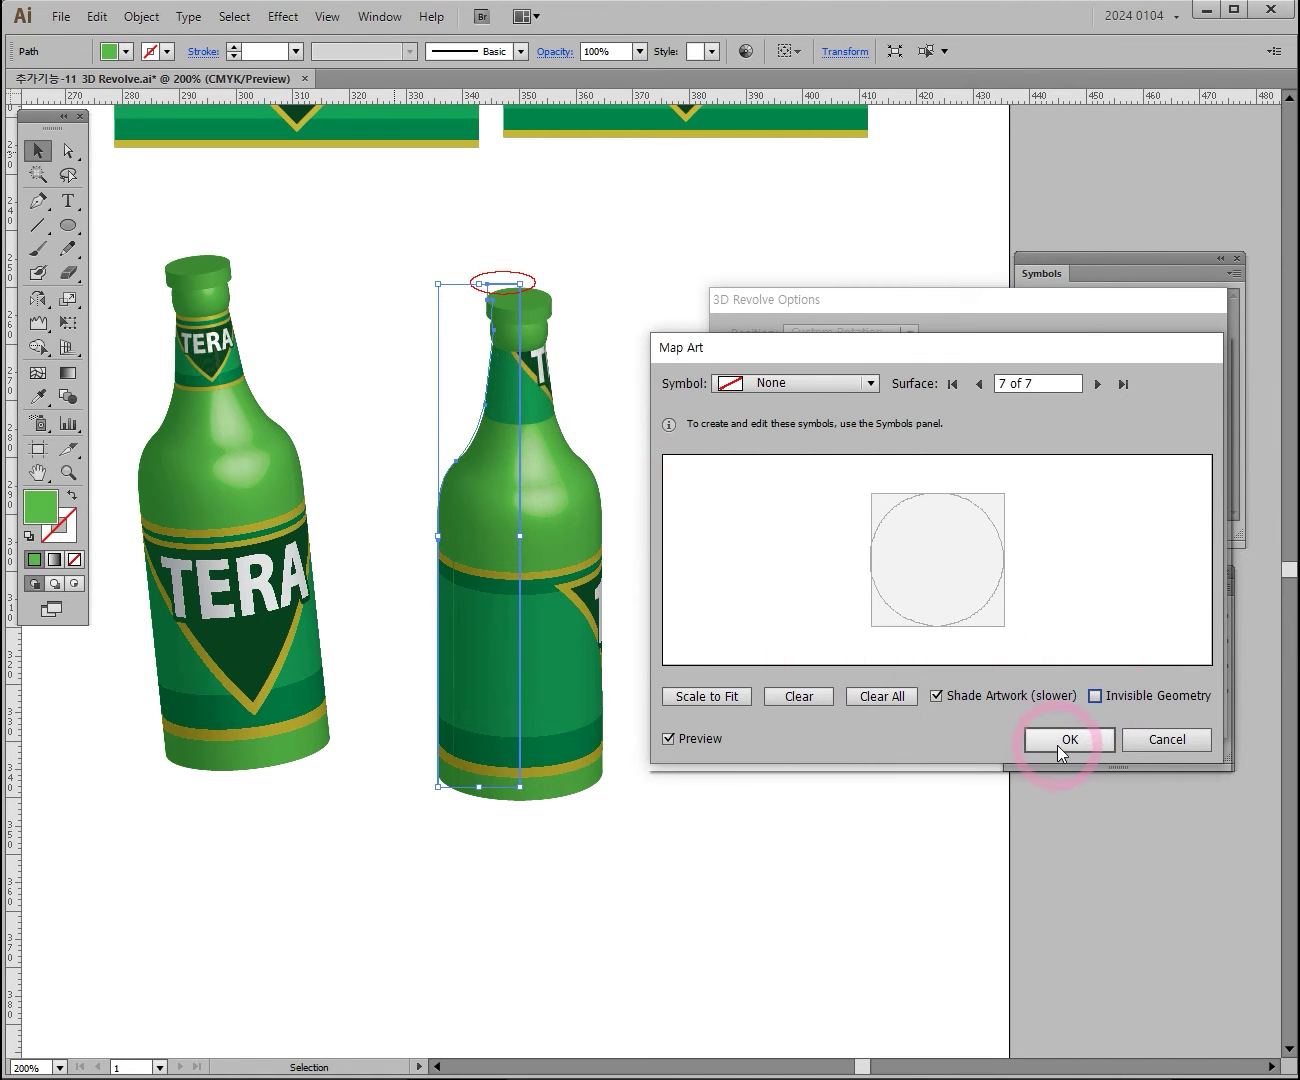
left_click(1068, 740)
Rotate the second bottle so both TERA labels face forward, apply the revolve, and move the bottle closer to the first one
mouse_move(844, 482)
left_mouse_down()
mouse_move(793, 444)
mouse_move(850, 451)
mouse_move(825, 465)
mouse_move(847, 447)
mouse_move(853, 464)
mouse_move(830, 459)
mouse_move(833, 430)
mouse_move(853, 459)
left_mouse_up()
left_click(1082, 713)
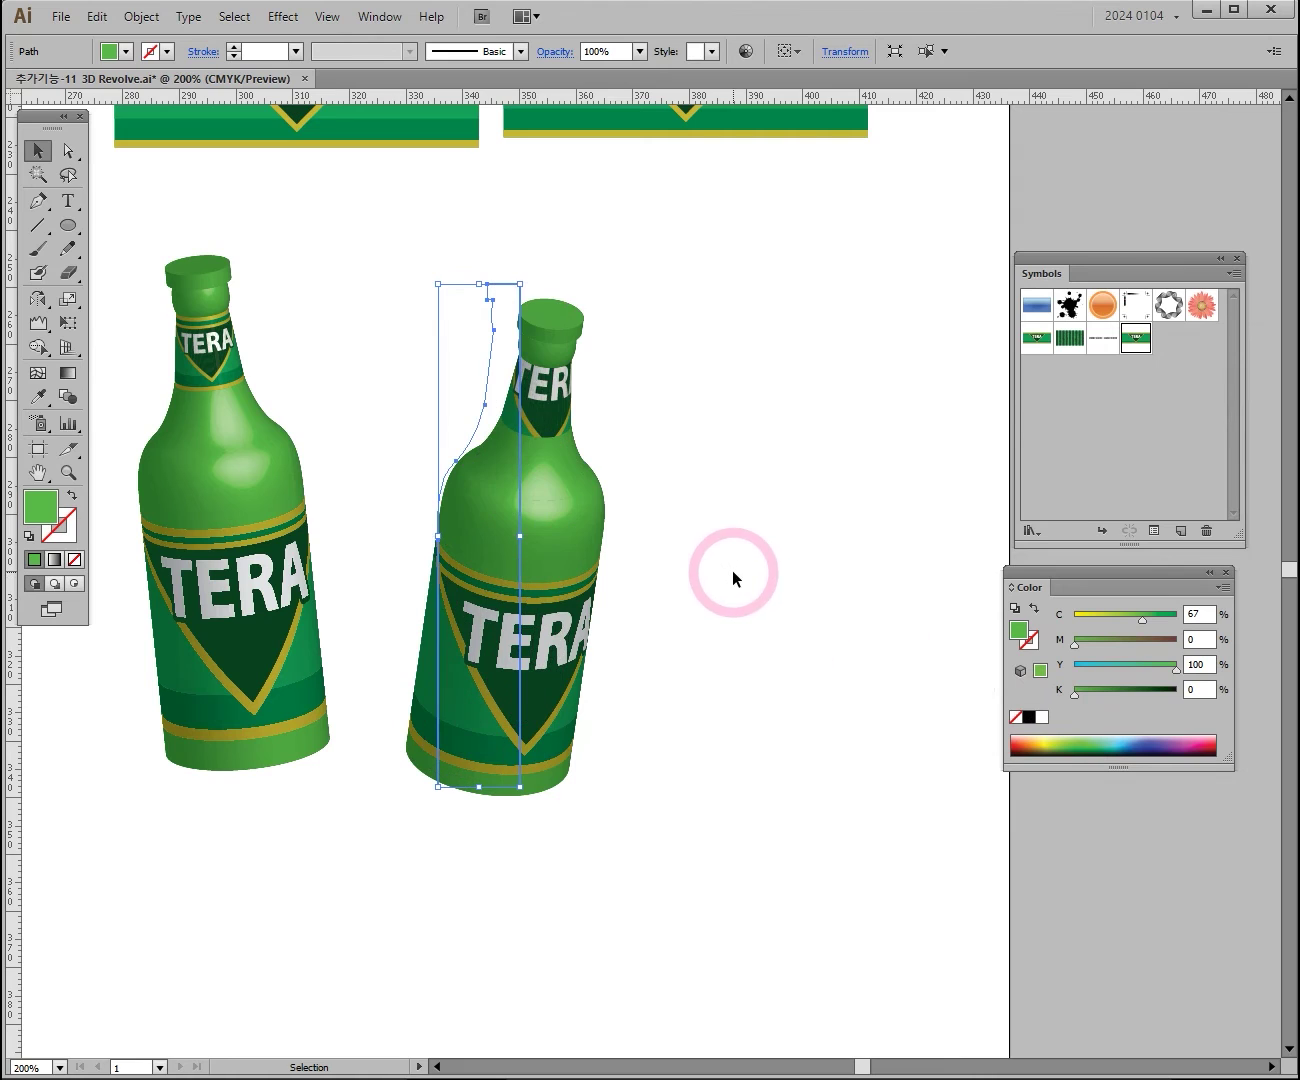
left_click(780, 660)
left_click_drag(583, 665, 547, 639)
left_click(652, 600, "ctrl")
Review the annotated reference images for 3D Revolve Options, the surface shading types, and Map Art
left_click(665, 517, "ctrl+alt")
left_click(689, 551, "ctrl+alt")
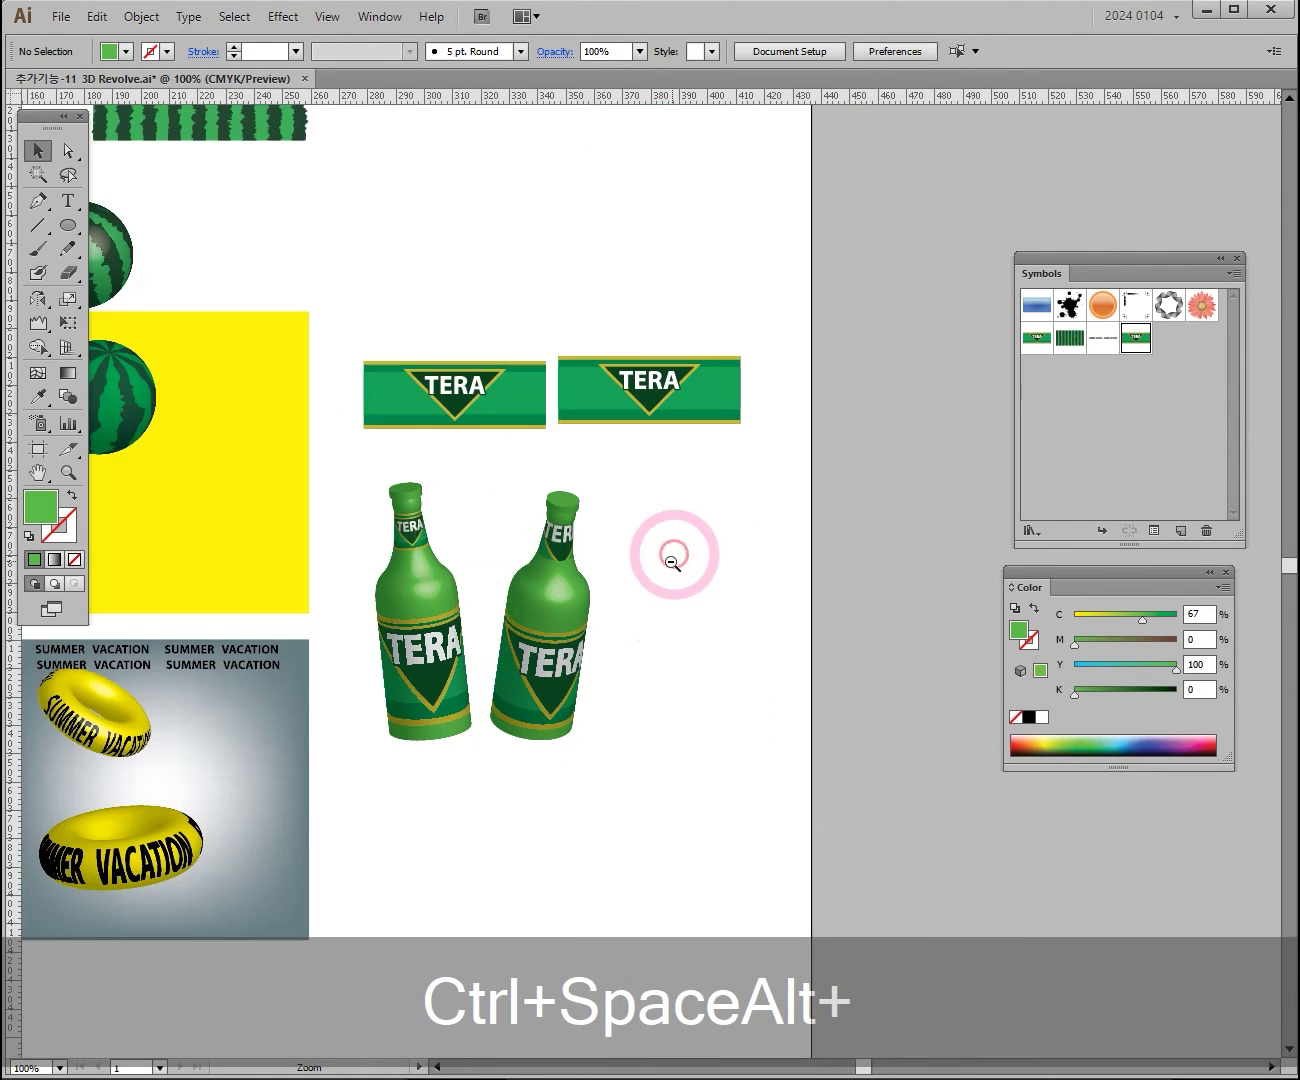
left_click(673, 552, "ctrl+alt")
left_click_drag(640, 595, 708, 592)
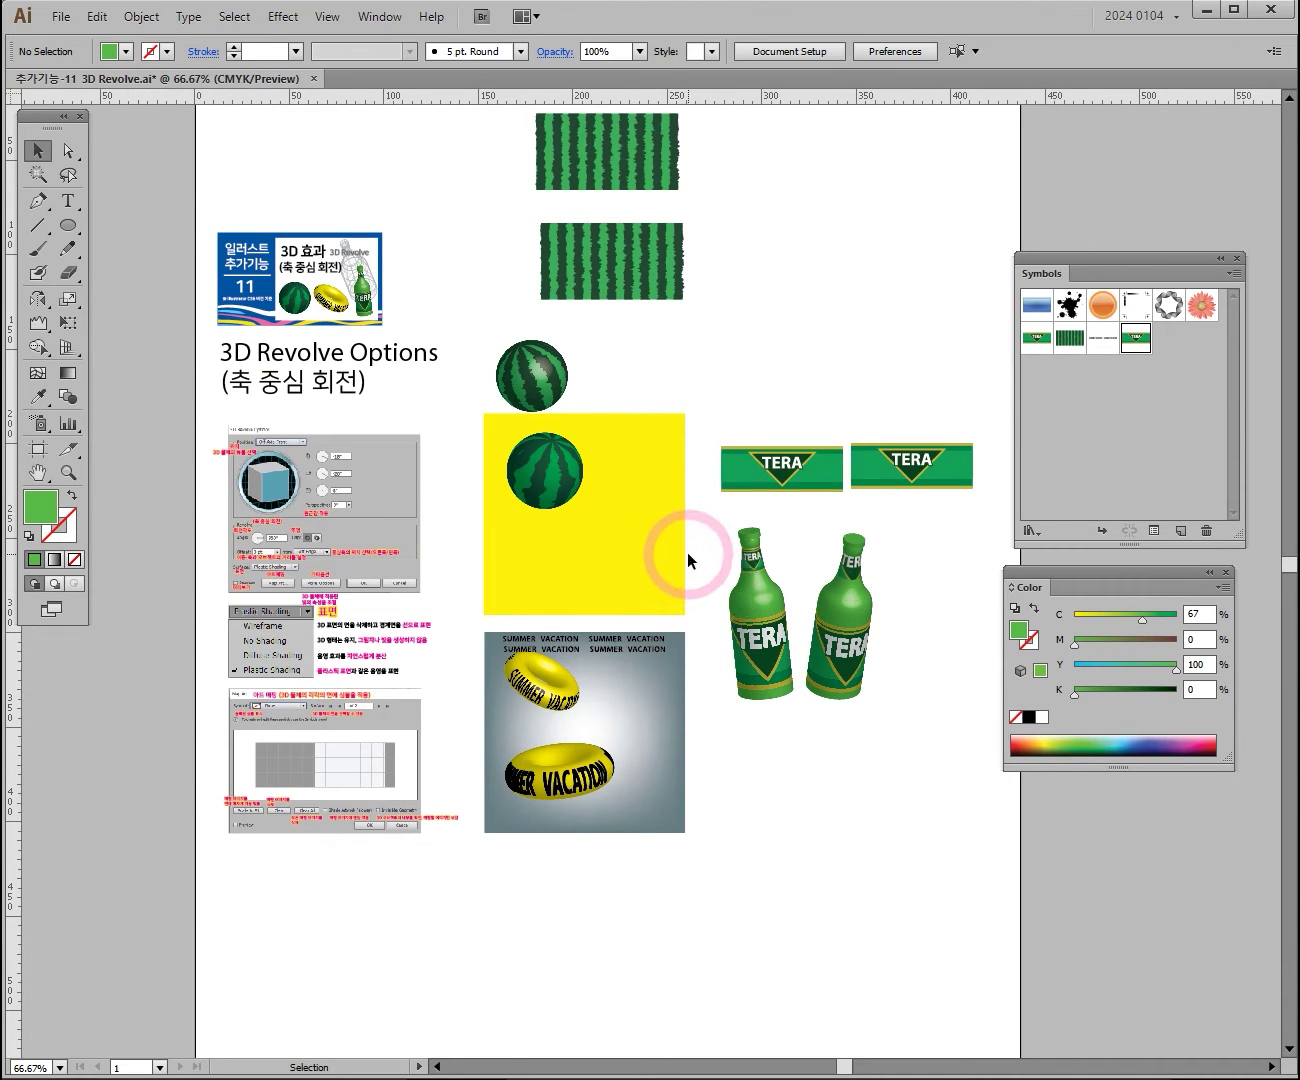
key("ctrl+space")
key("ctrl+space")
left_click(422, 466)
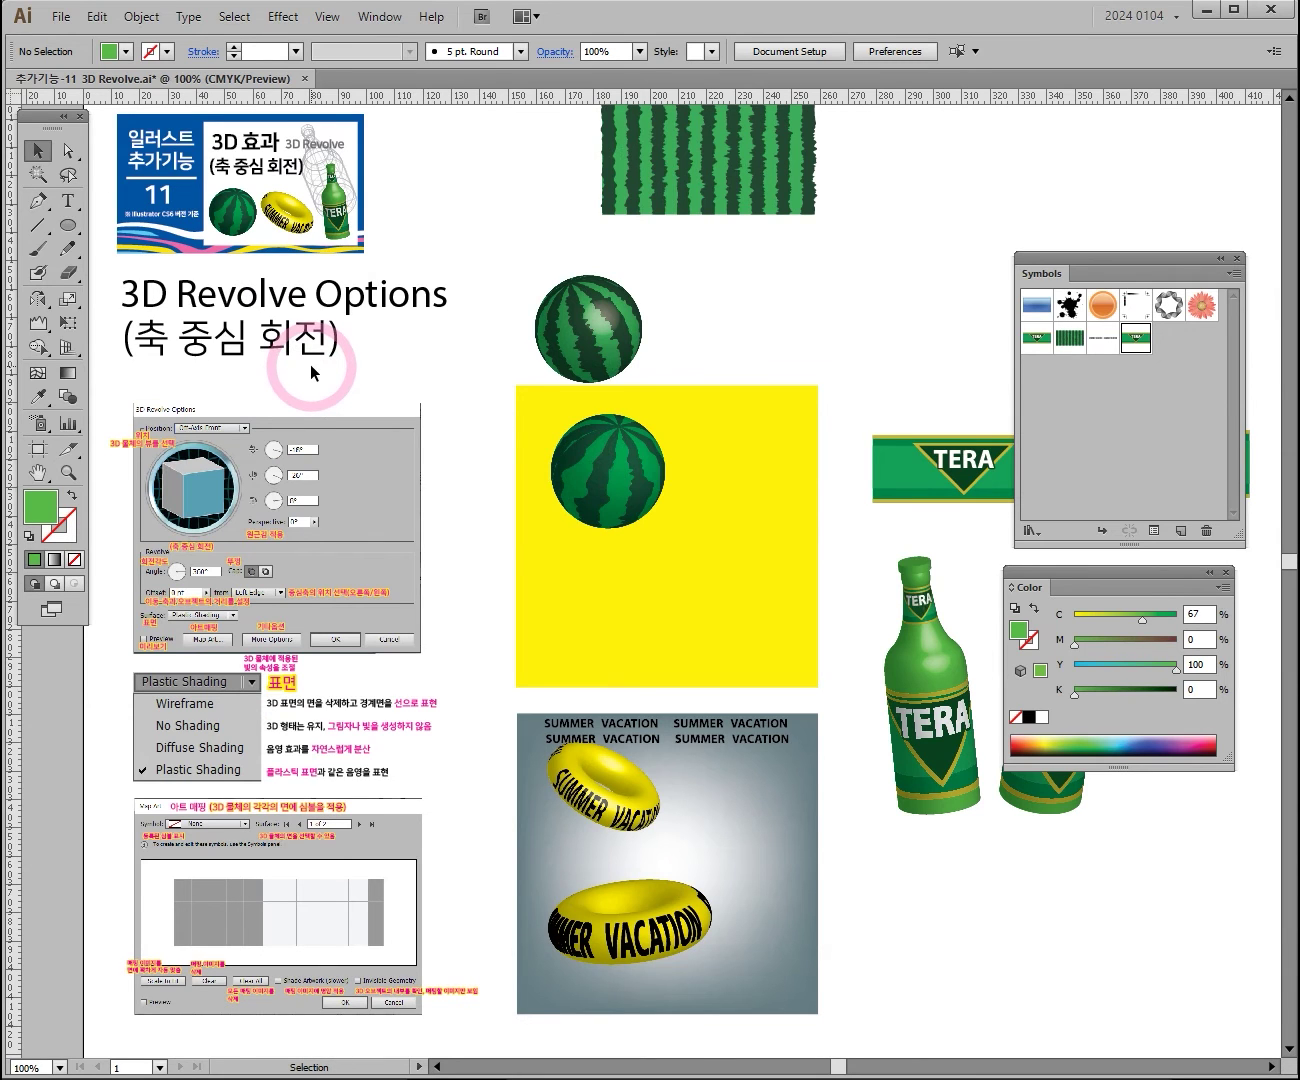
key("ctrl+space")
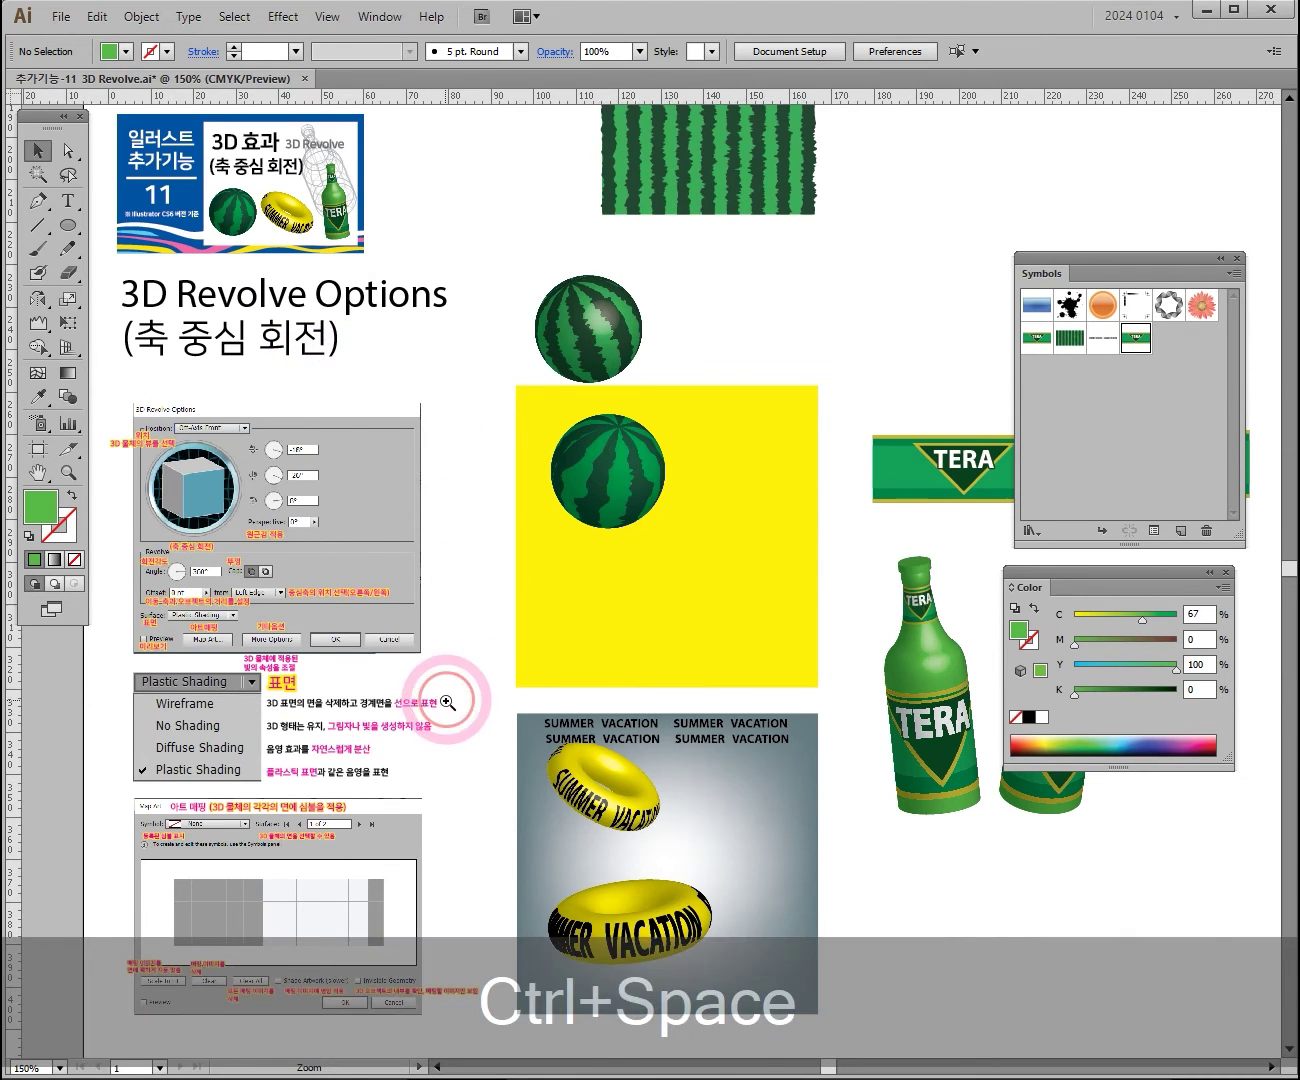
left_click(441, 697)
left_click(493, 655)
left_click_drag(647, 369, 617, 526)
scroll(599, 469, "up", 2)
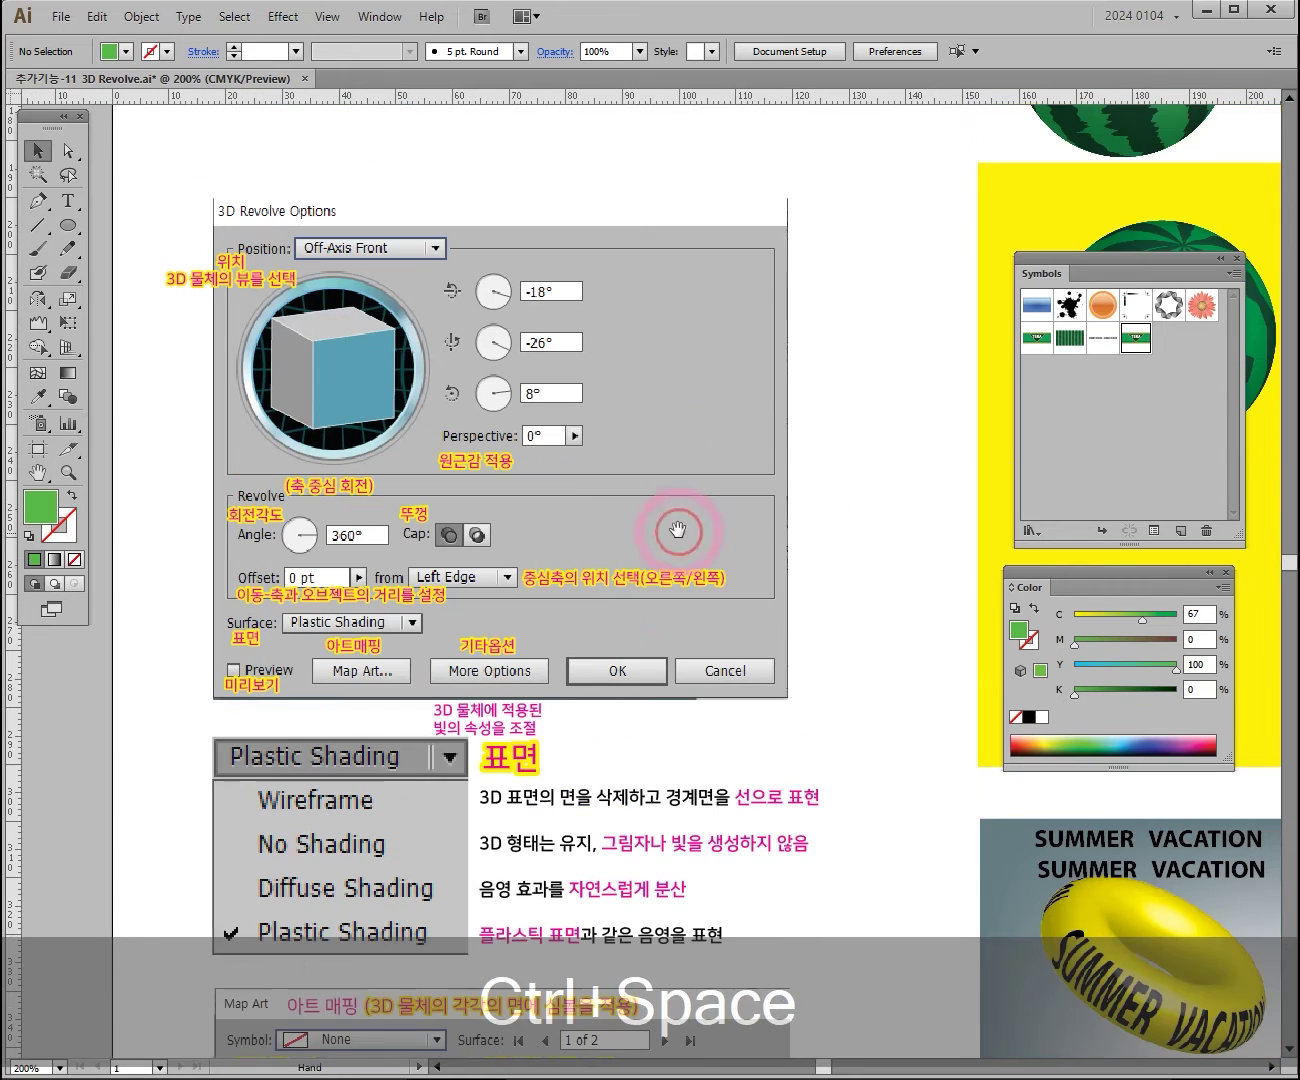
left_click_drag(705, 535, 641, 382)
left_click_drag(619, 690, 601, 524)
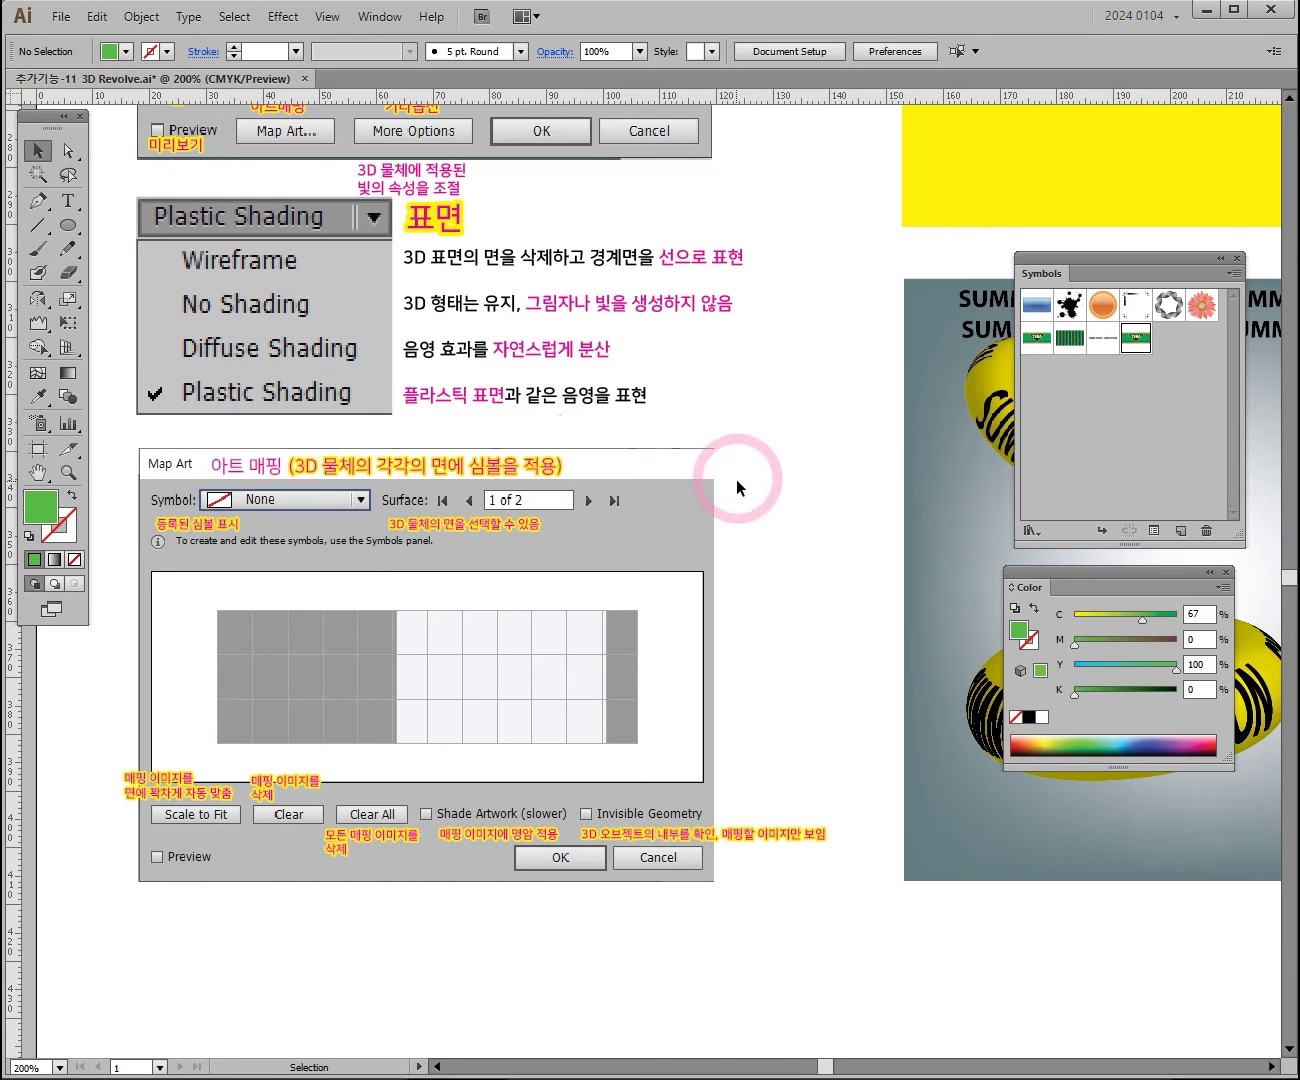
Move the striped watermelon above the yellow rectangle slightly right and up, and deselect it
left_click(790, 440, "ctrl+alt")
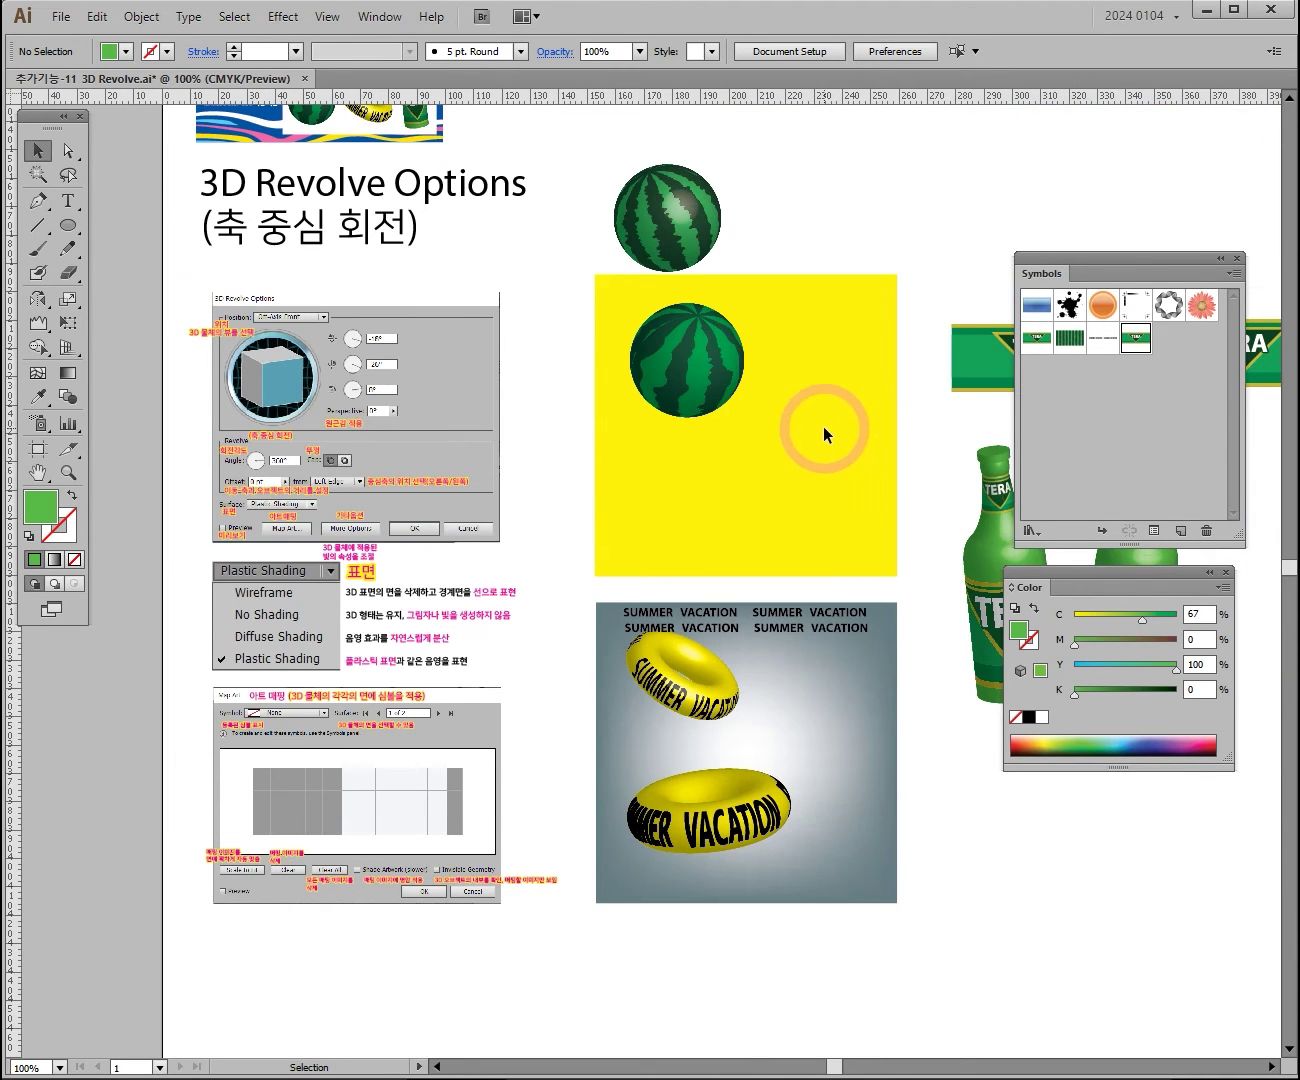
left_click_drag(822, 425, 626, 531)
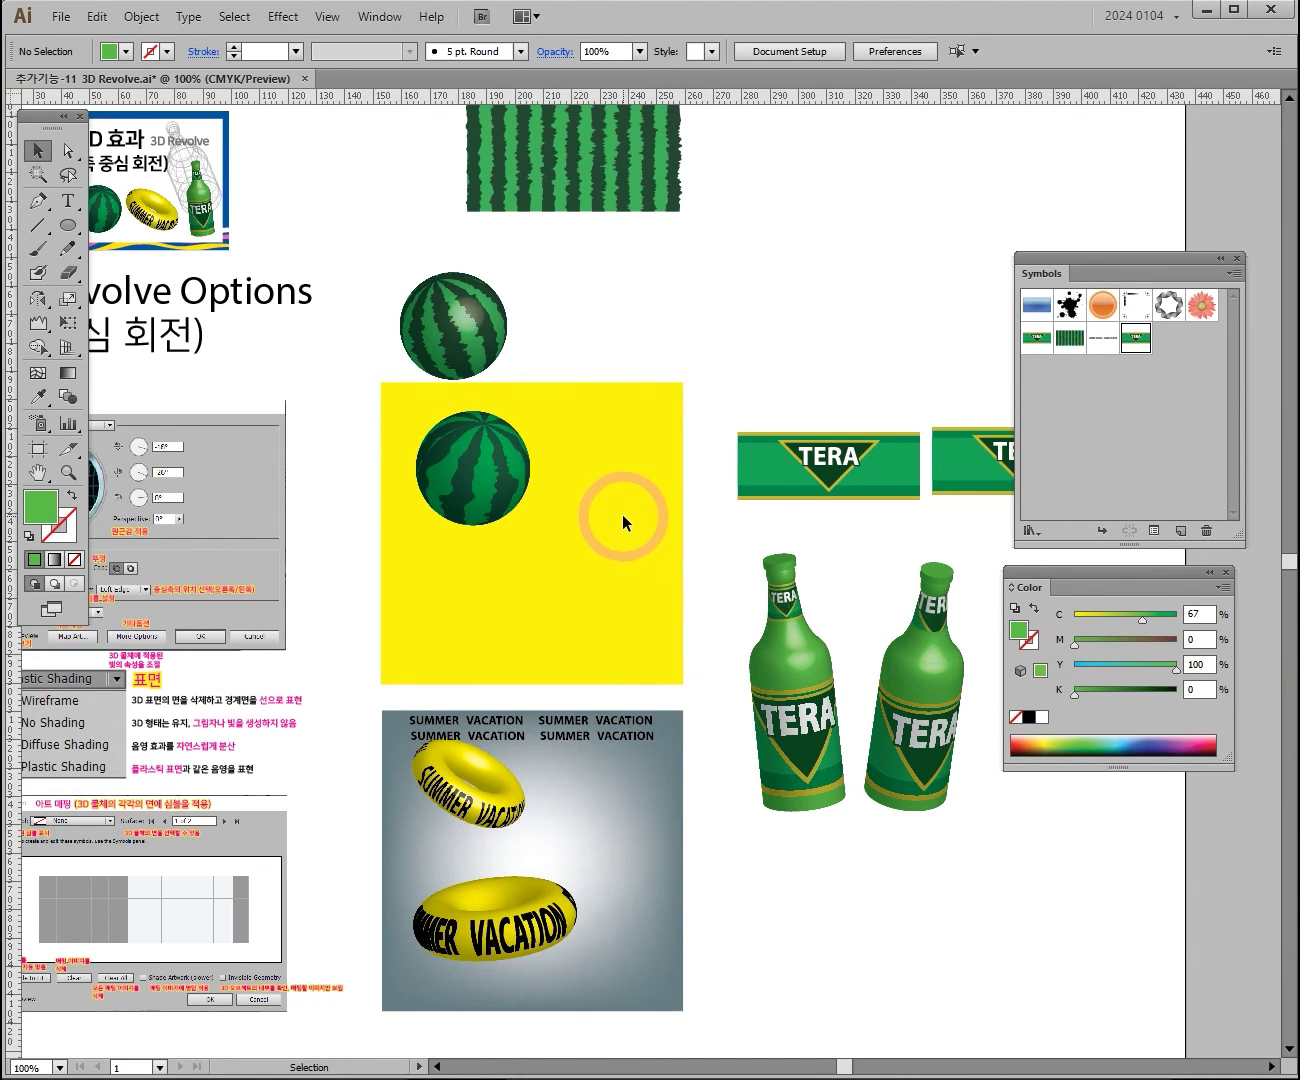
left_click(621, 517, "ctrl")
left_click(621, 517, "ctrl")
left_click(603, 464, "ctrl")
left_click(364, 460, "ctrl")
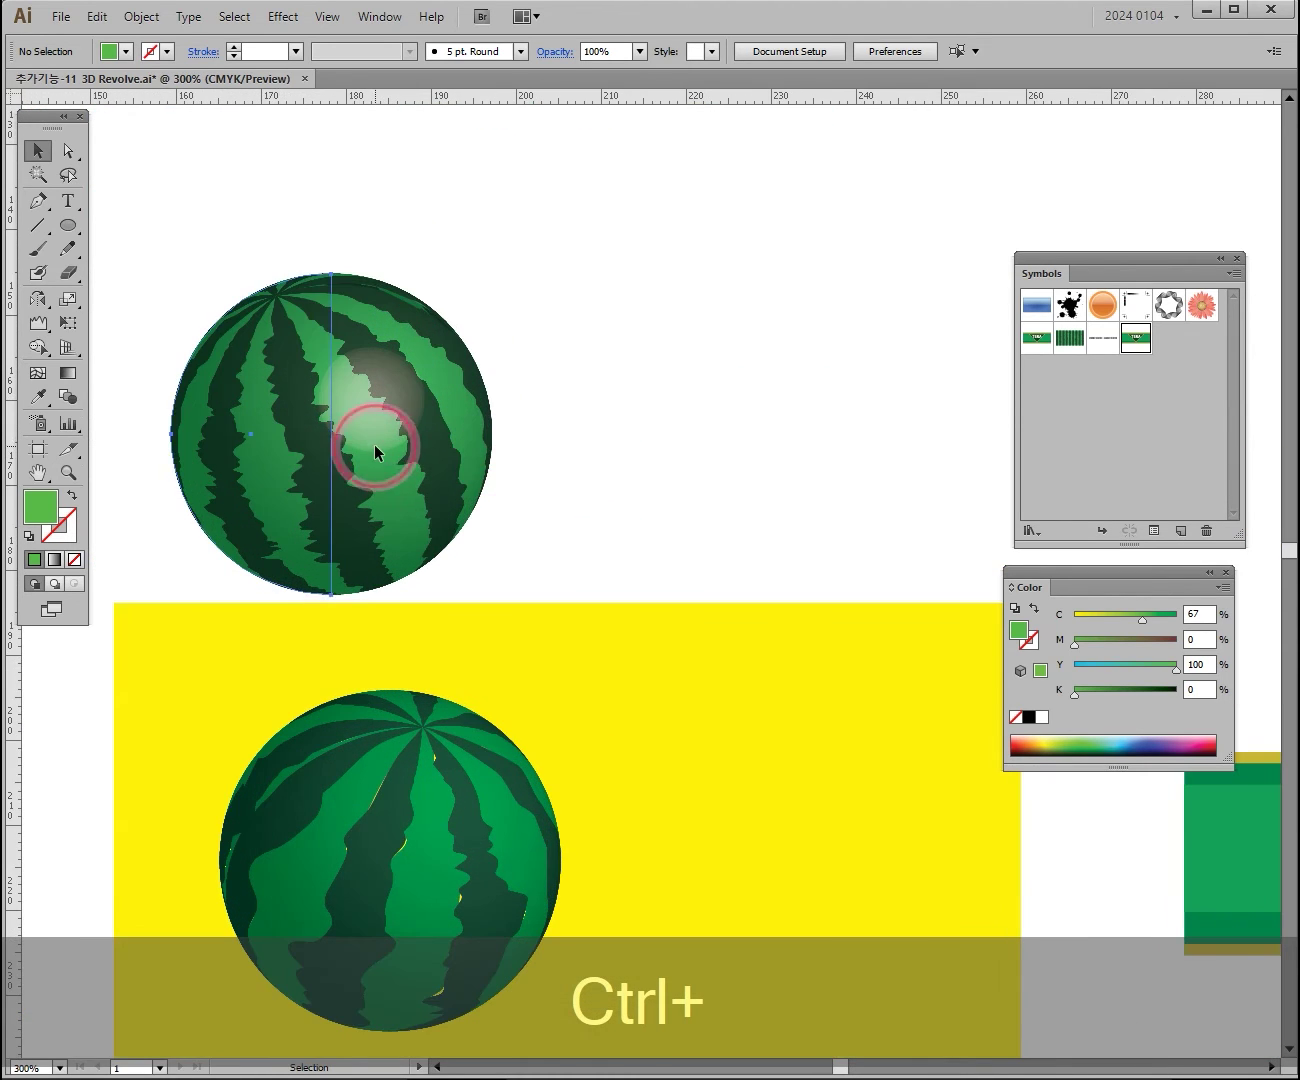
left_click_drag(358, 473, 492, 410)
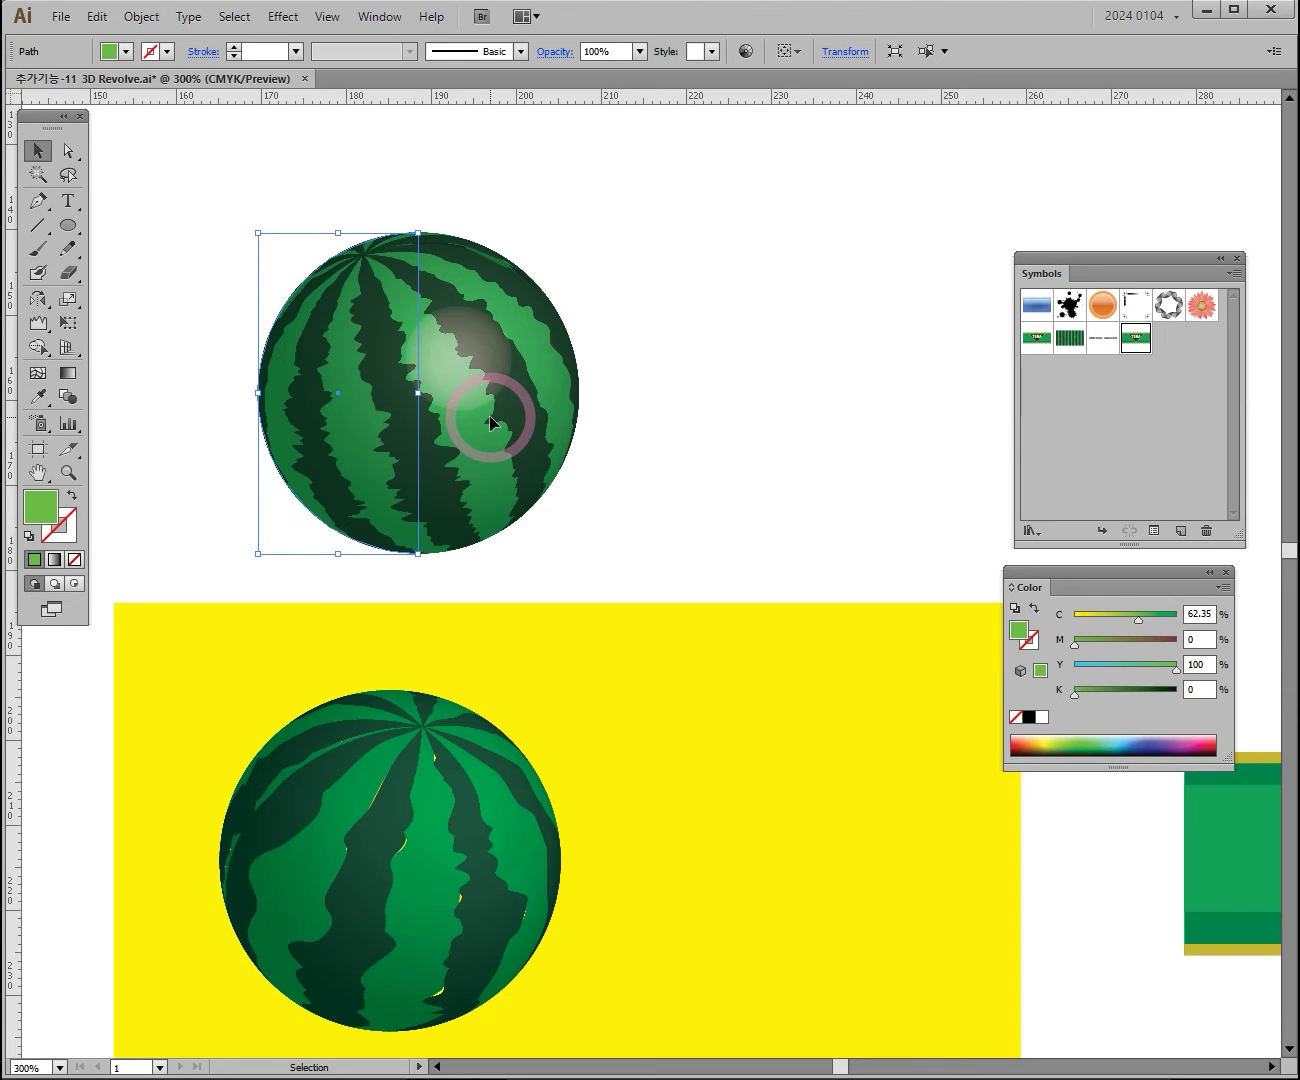
left_click(284, 18)
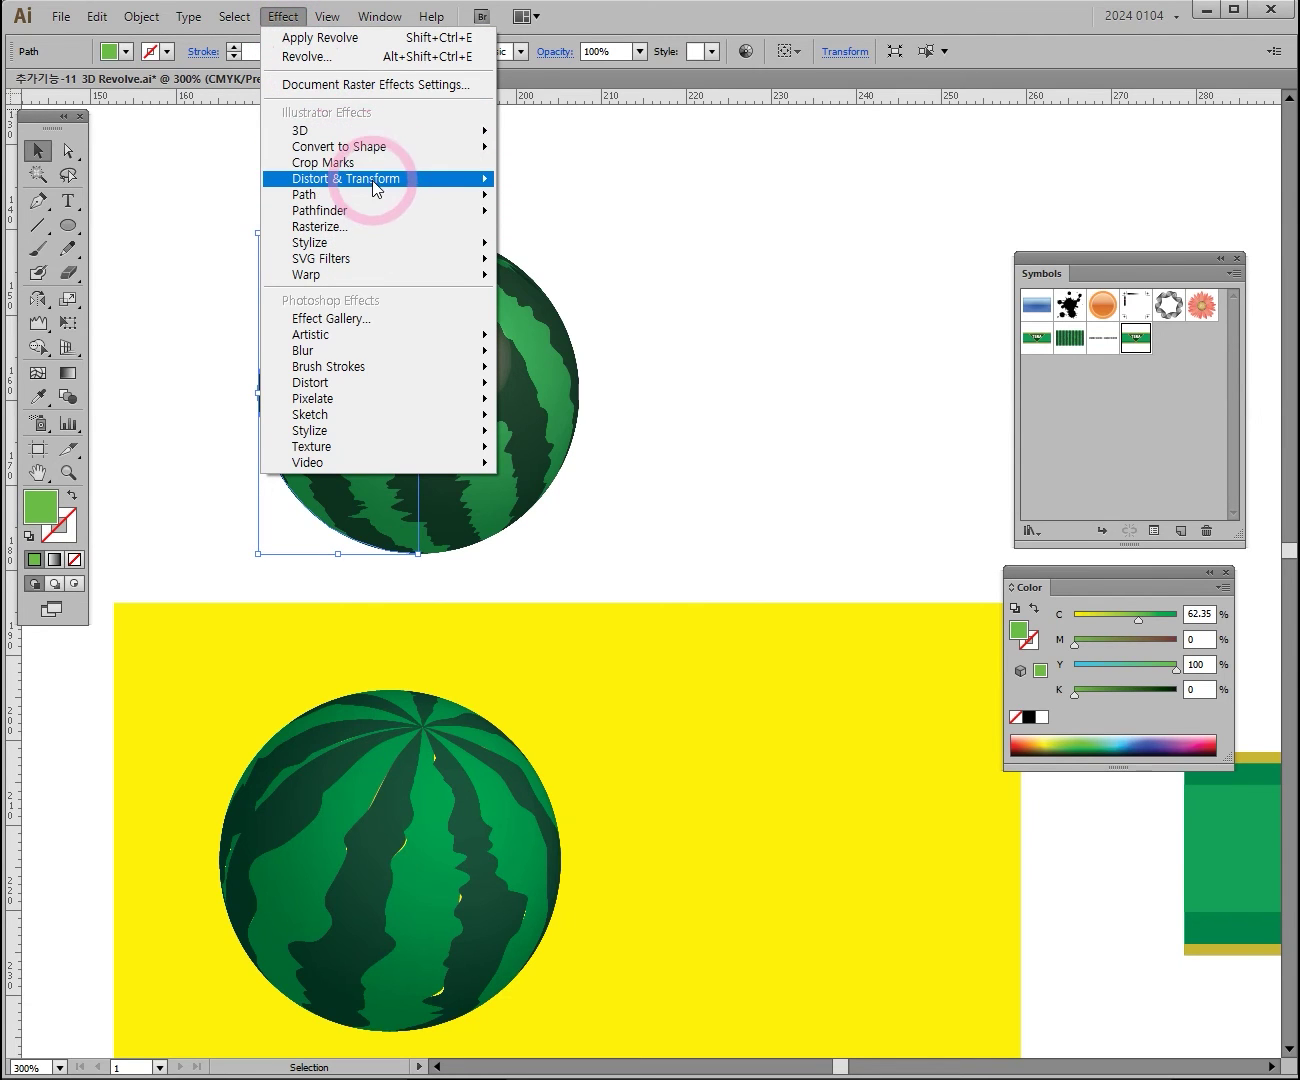
left_click(552, 281)
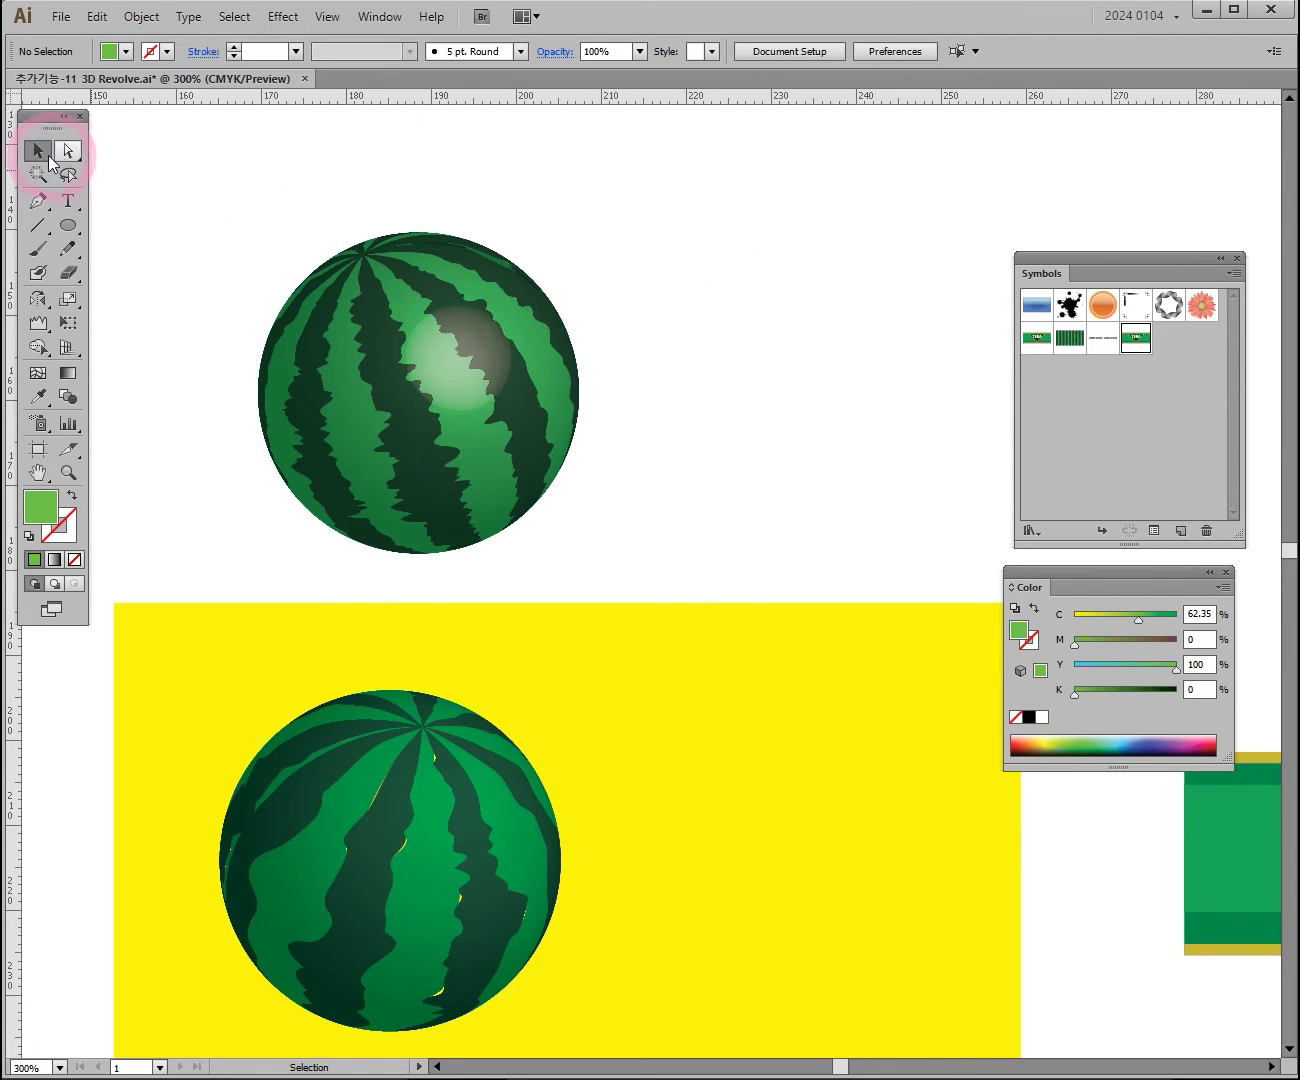
Move the striped watermelon above the yellow rectangle slightly right and up
left_click_drag(436, 357, 477, 367)
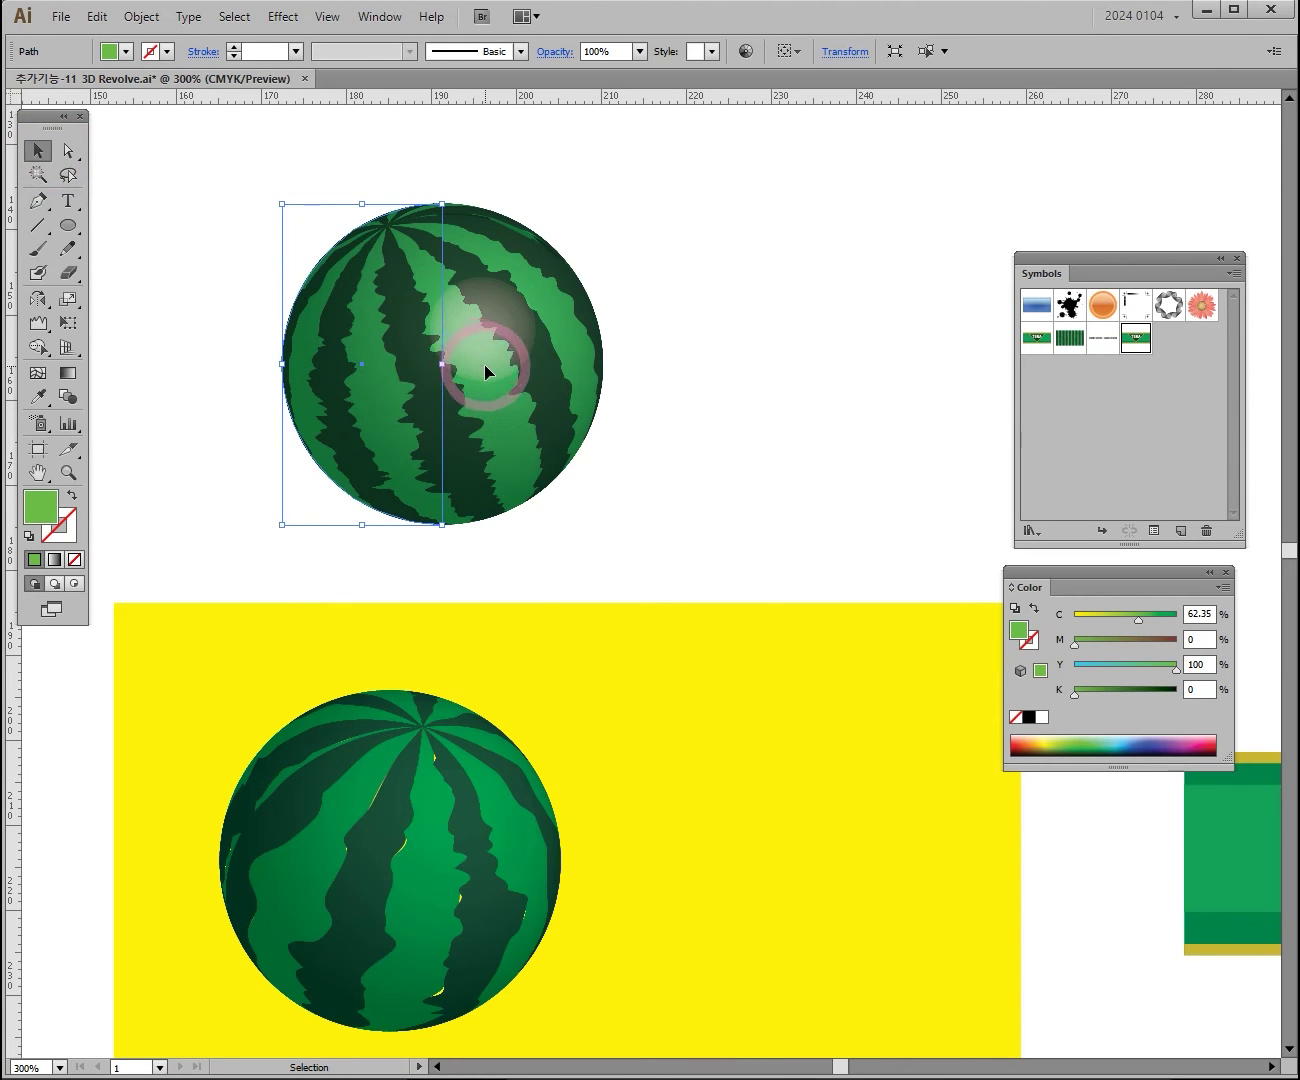
left_click(510, 366, "ctrl")
left_click_drag(589, 410, 543, 386)
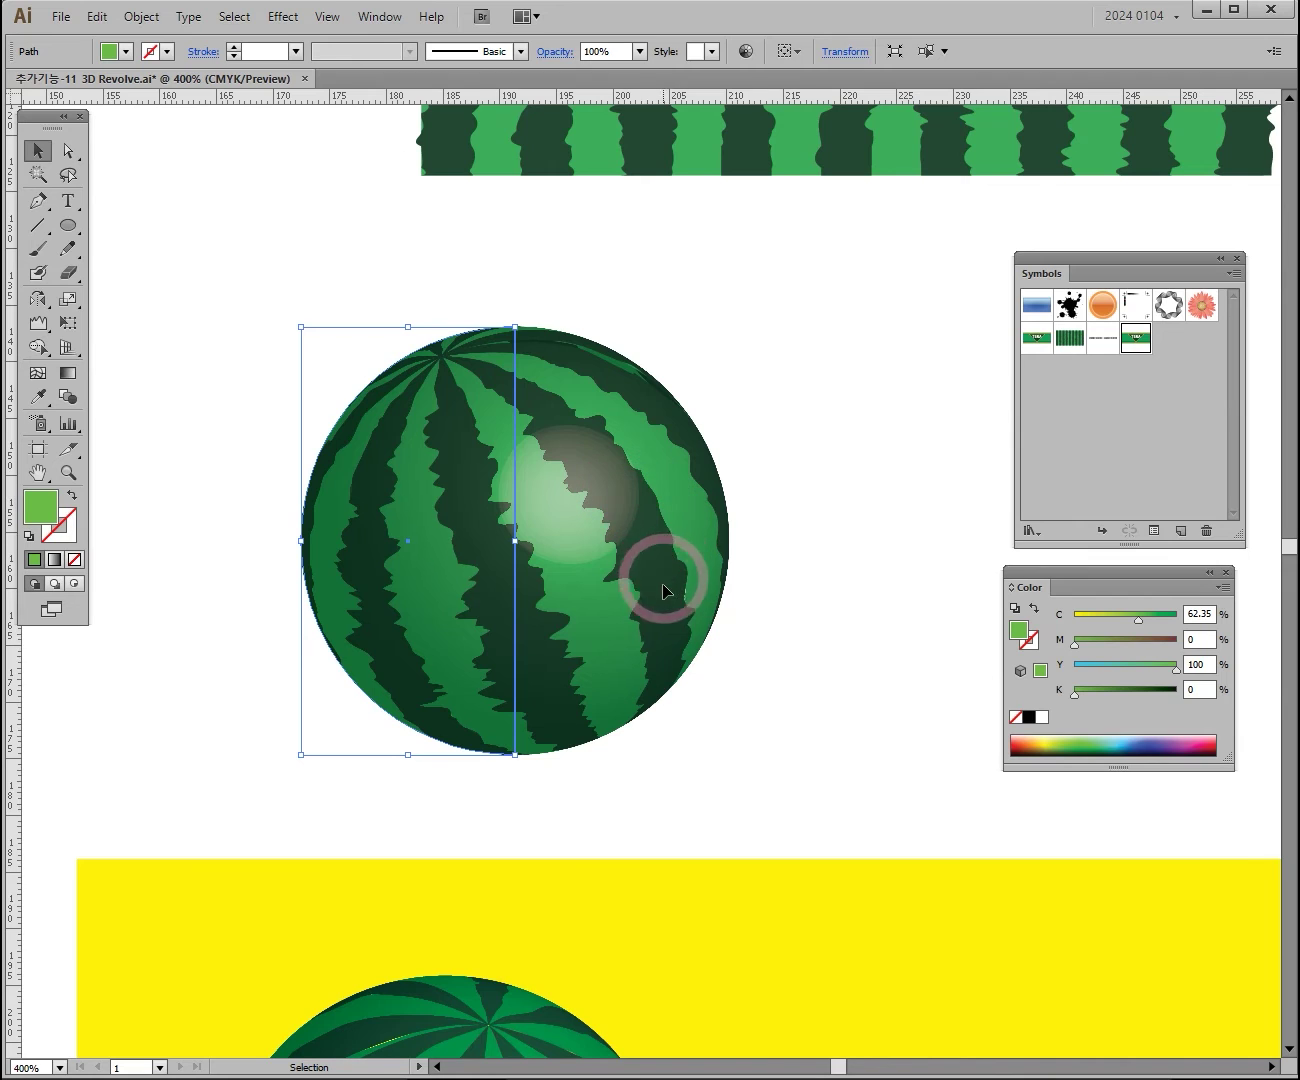
Select and examine the lower SUMMER VACATION ring and the second, tilted TERA bottle in turn
left_click(644, 648, "ctrl+alt")
left_click_drag(662, 743, 509, 600)
left_click(572, 718, "ctrl")
left_click(510, 600)
left_click(500, 606, "ctrl")
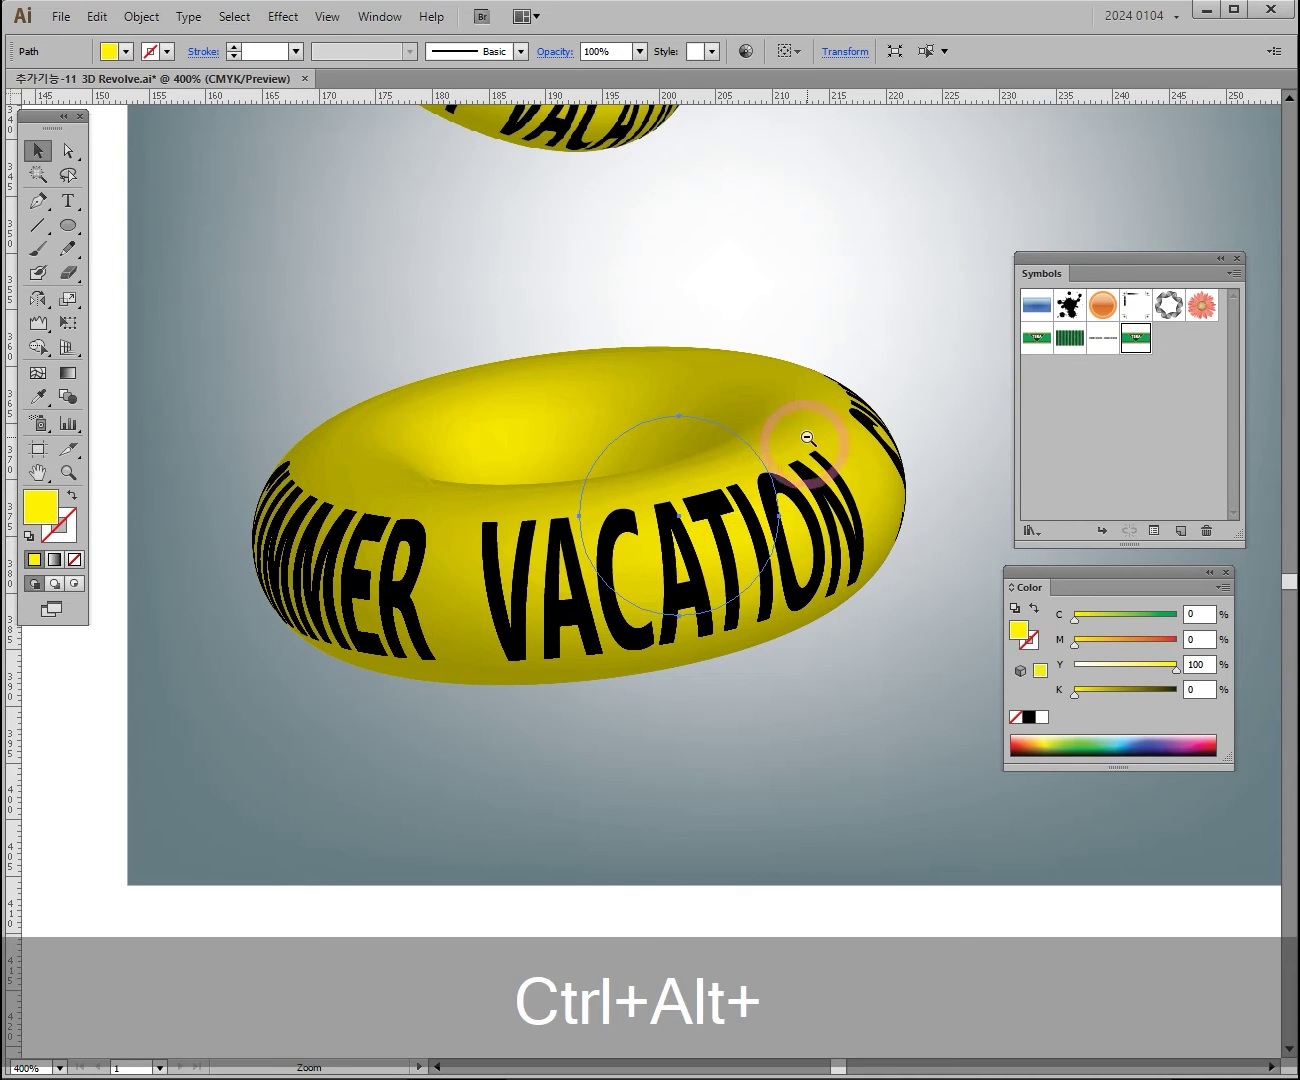
left_click(795, 437, "ctrl+alt")
left_click(811, 432, "ctrl+alt")
left_click_drag(827, 416, 528, 515)
left_click(528, 515)
left_click(615, 528, "ctrl")
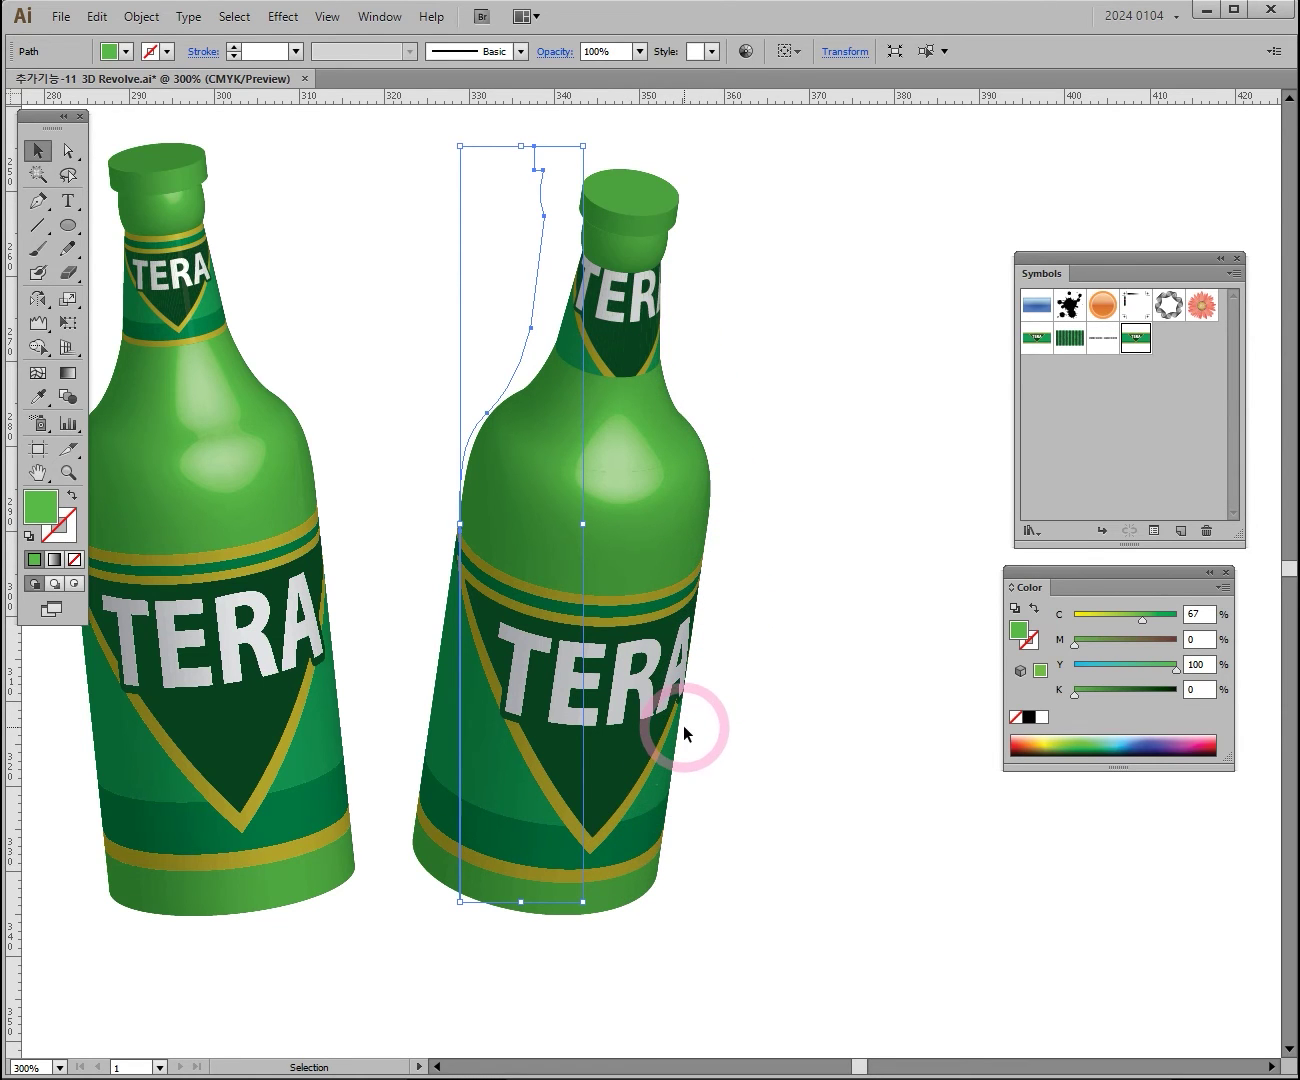
Shift the striped watermelon above the yellow rectangle further right, below the striped pattern artwork
left_click(525, 427, "ctrl+alt")
left_click(525, 428, "ctrl+alt")
left_click(522, 422, "ctrl+alt")
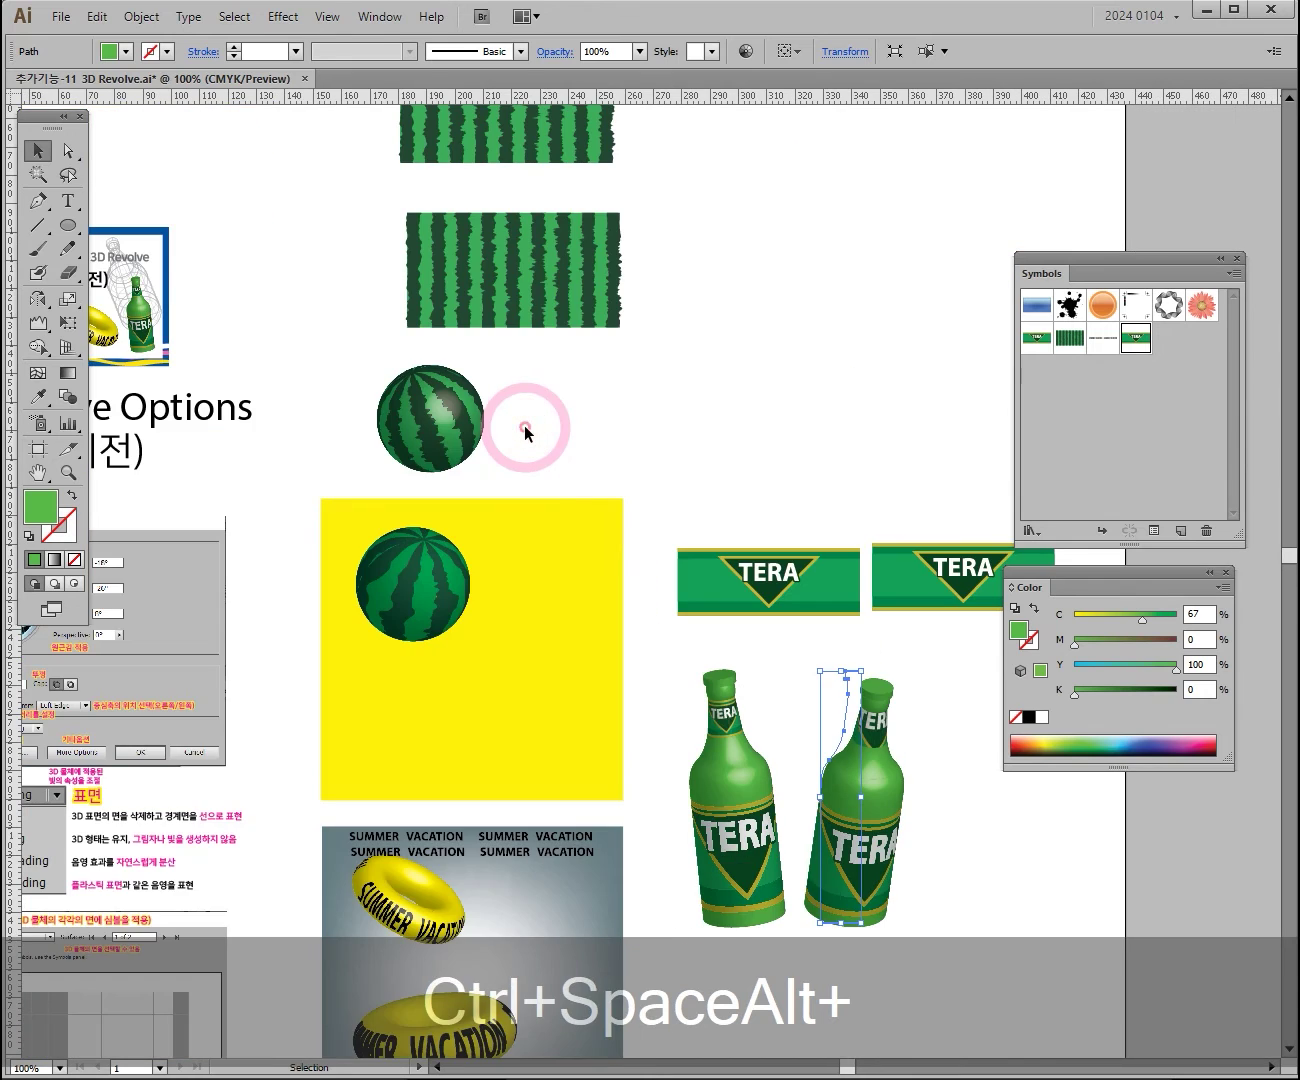
left_click(613, 481, "ctrl")
left_click(687, 560, "ctrl")
left_click(516, 638, "ctrl")
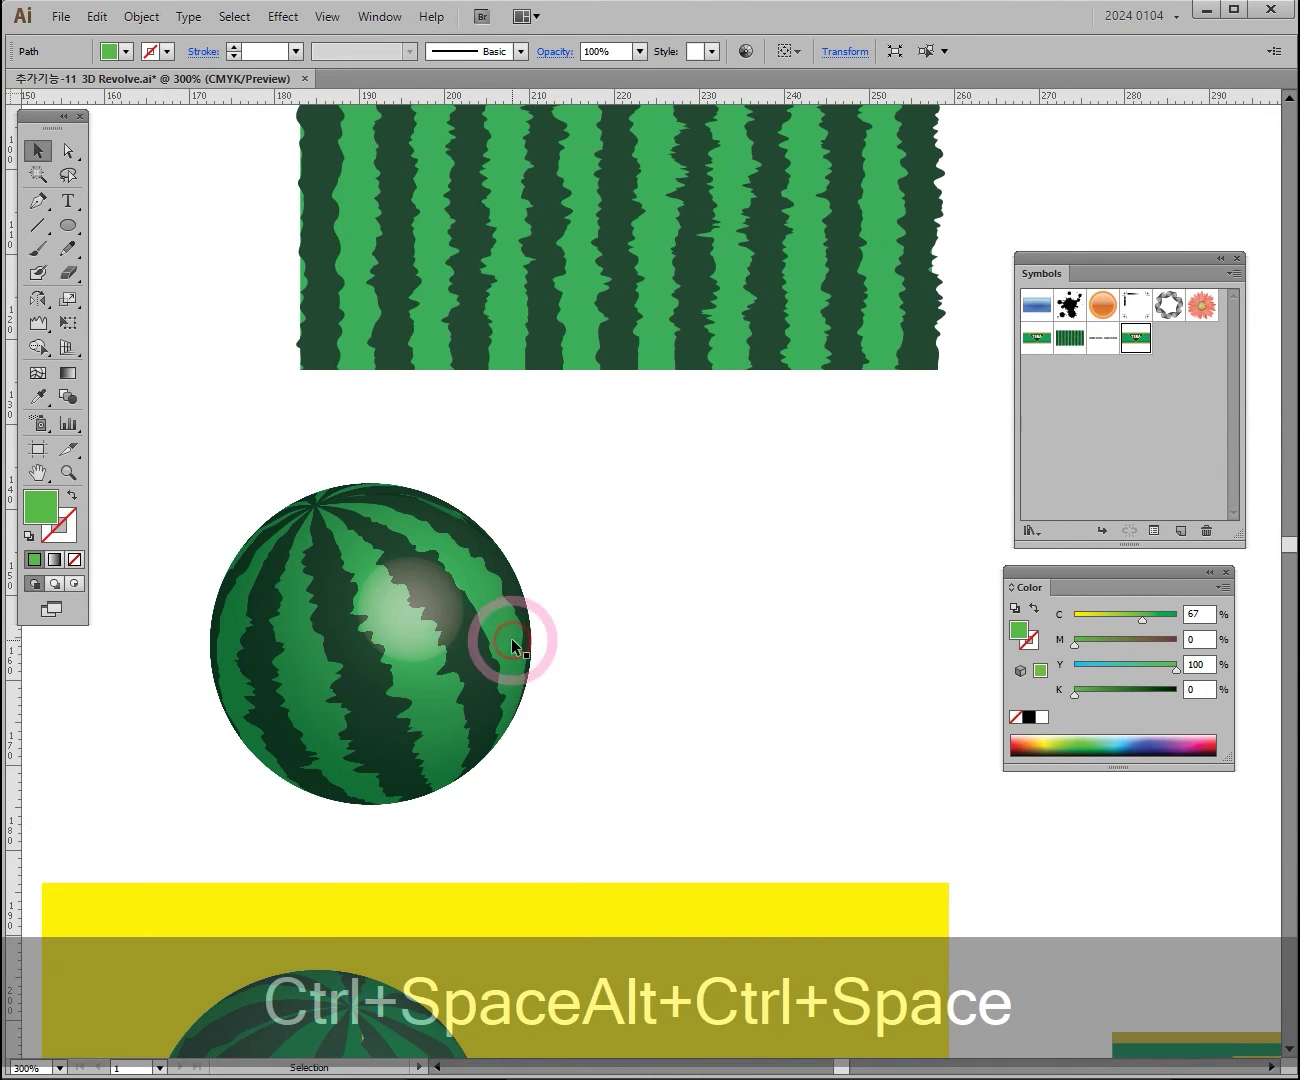
left_click_drag(430, 688, 586, 540)
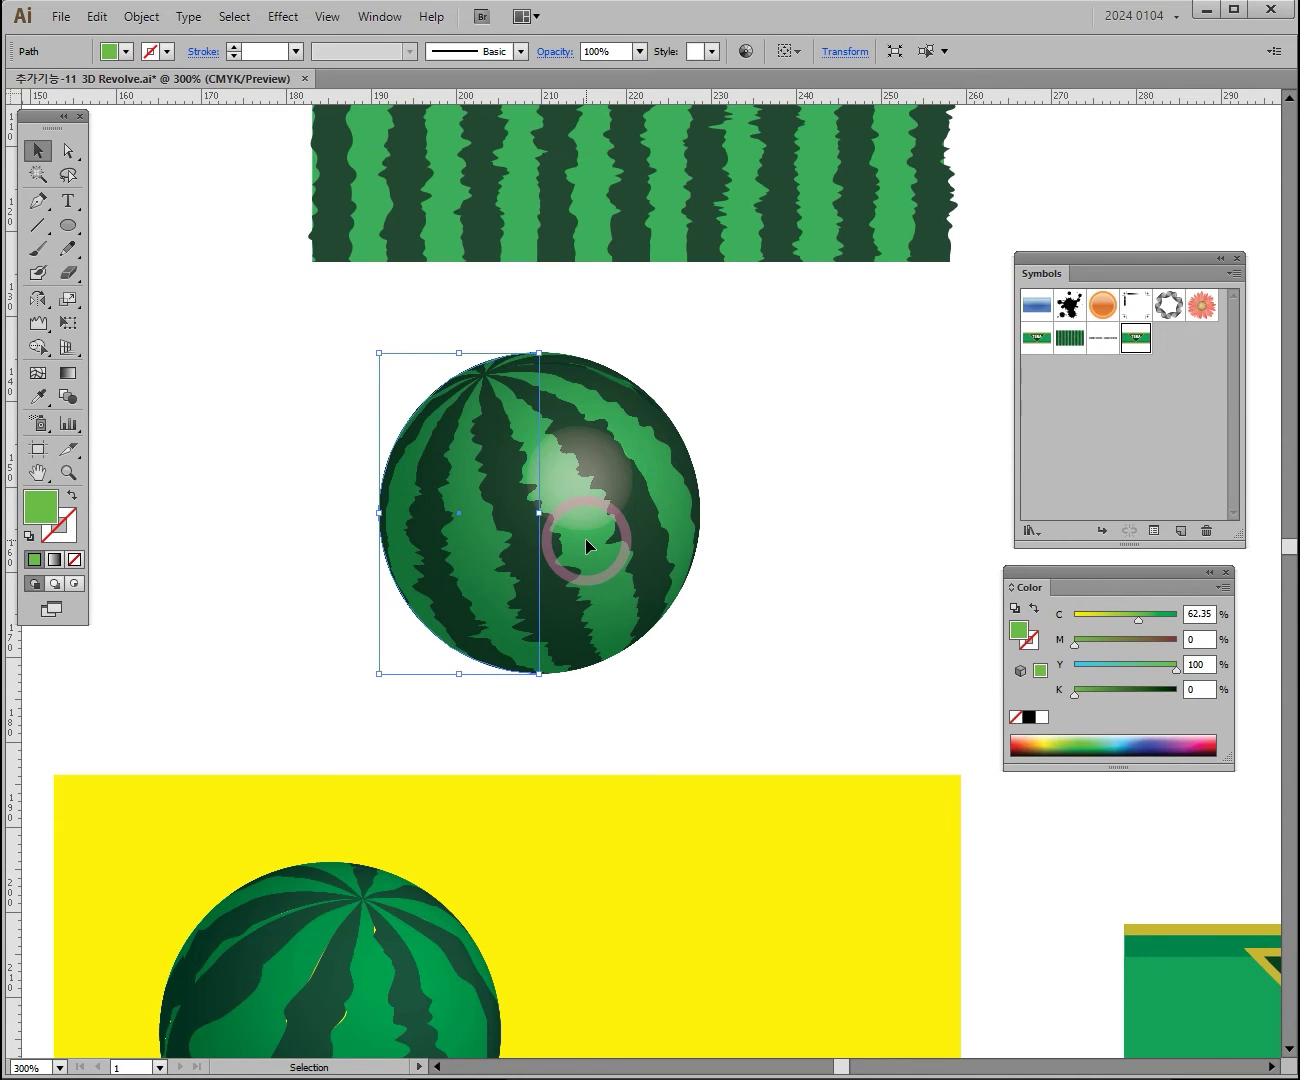
left_click_drag(585, 538, 549, 572)
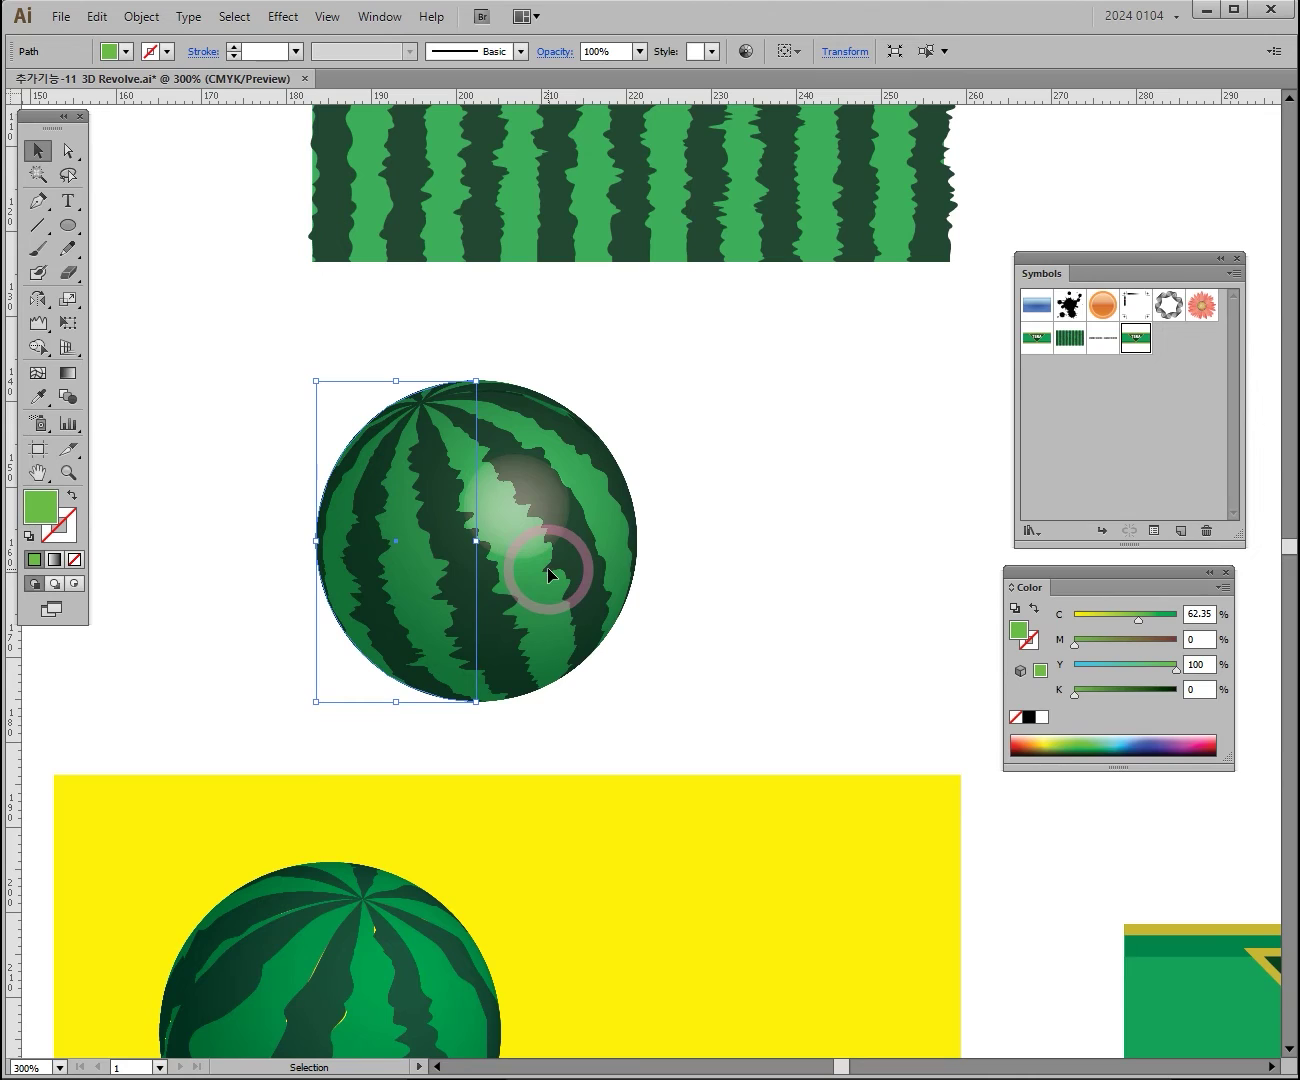
left_click(560, 554)
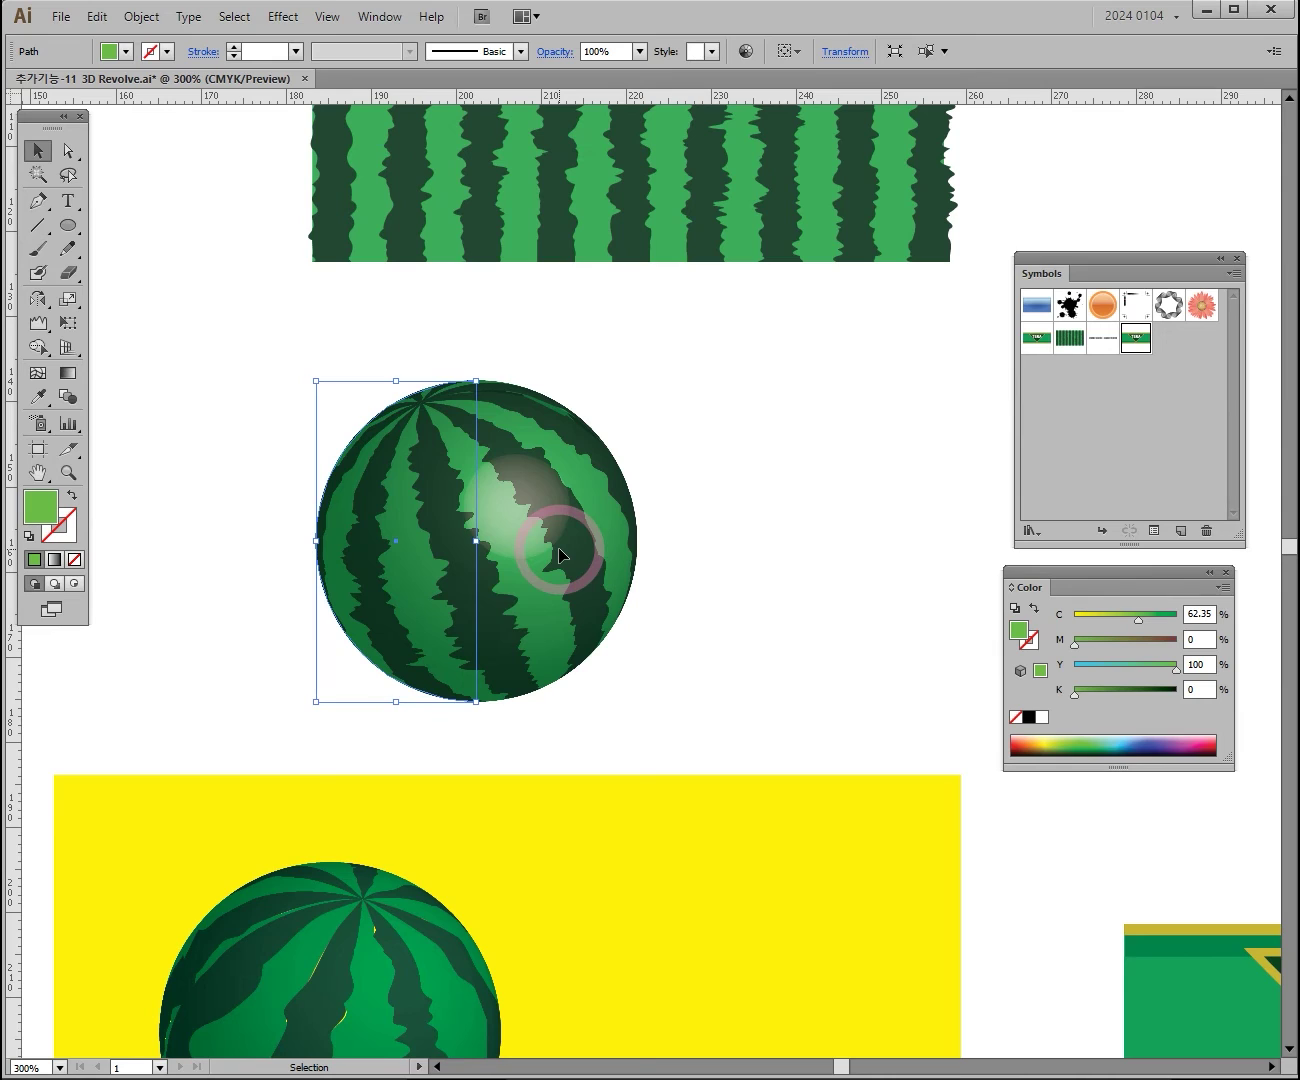
left_click(282, 19)
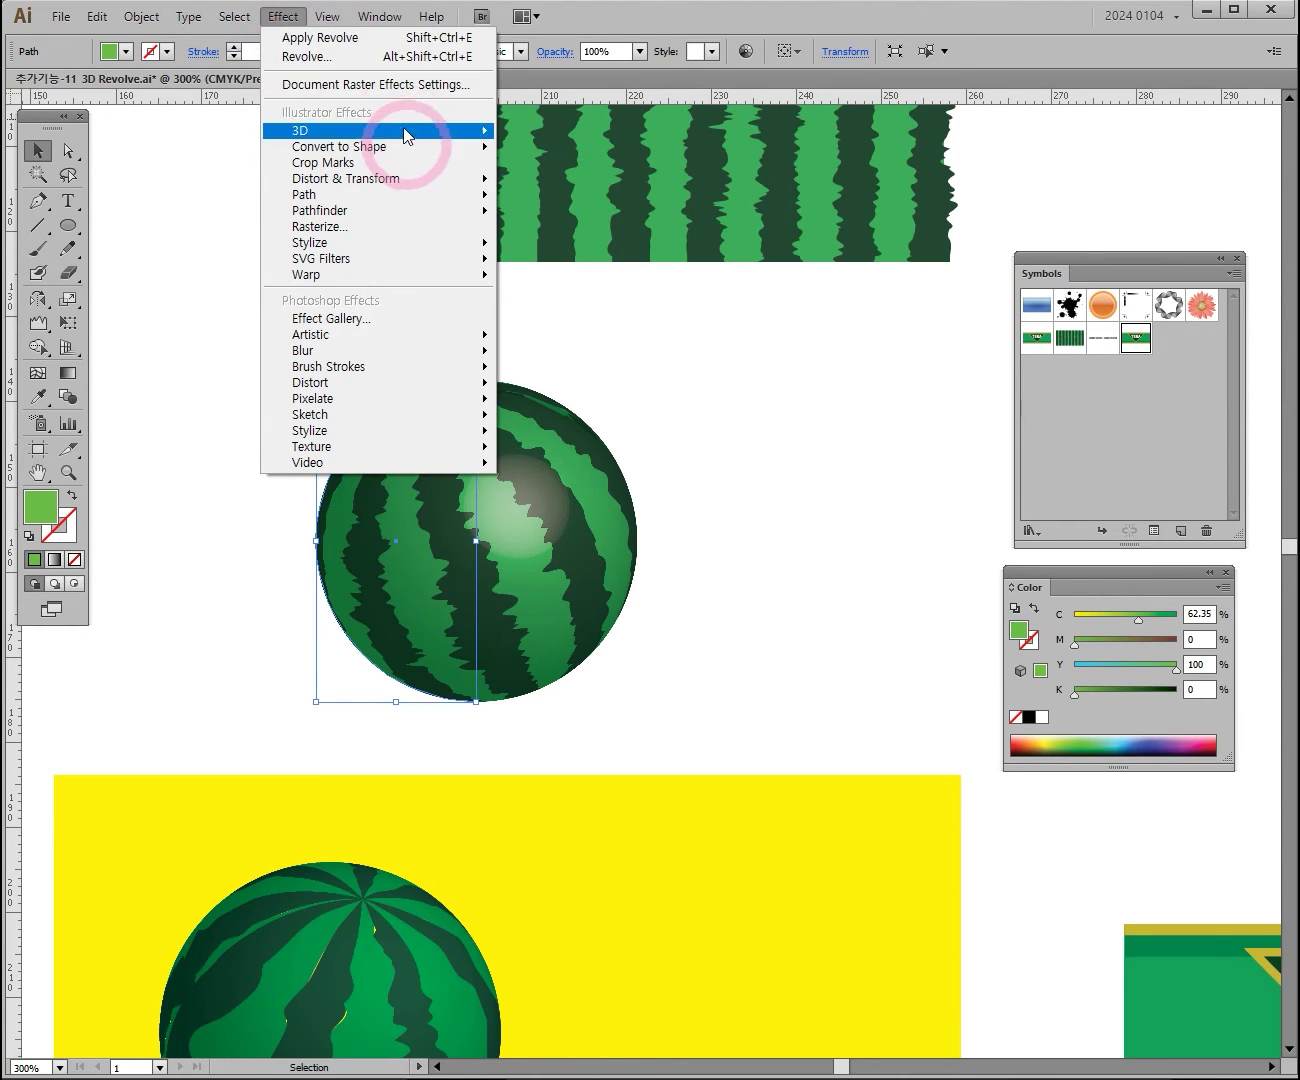
mouse_move(418, 210)
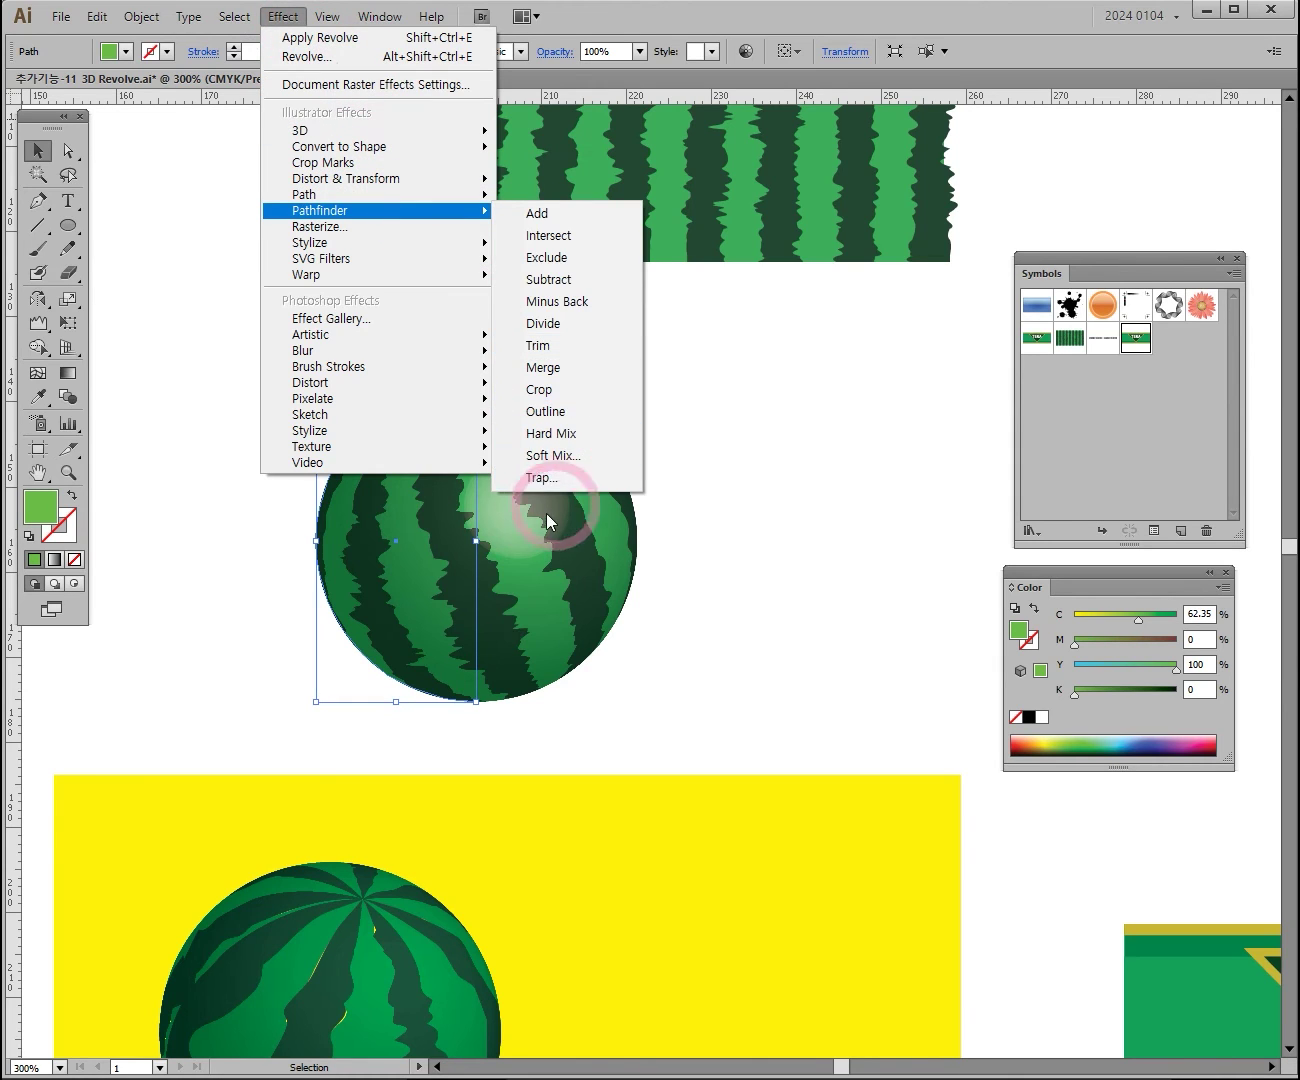
left_click(555, 586)
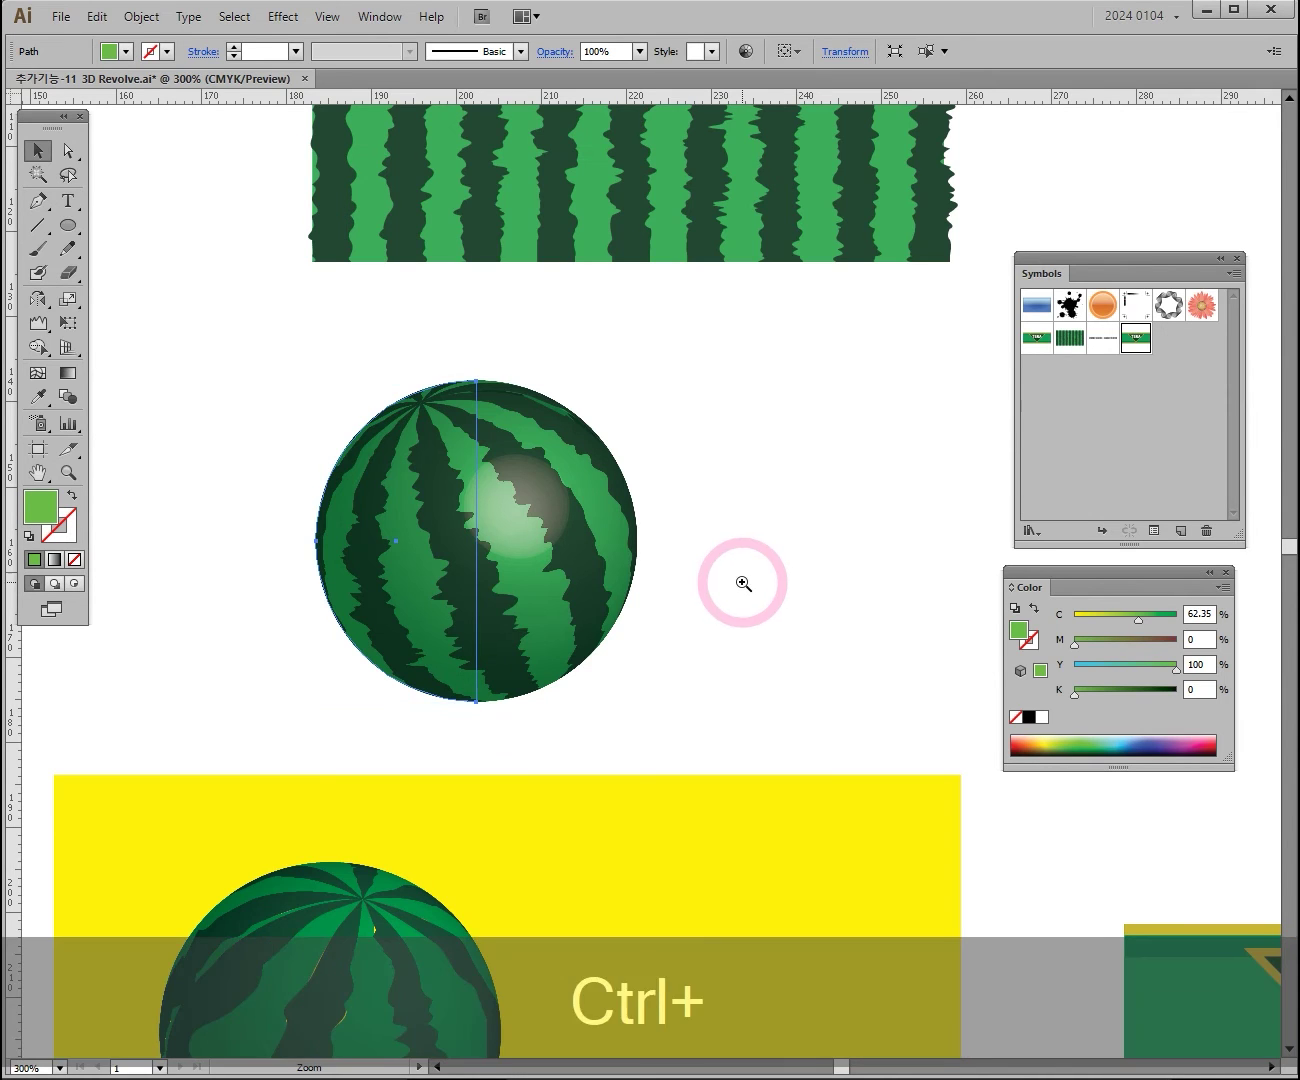
Move the striped watermelon back left and slightly down, keeping it above the yellow rectangle
left_click(743, 574, "ctrl+alt")
left_click_drag(407, 608, 396, 539)
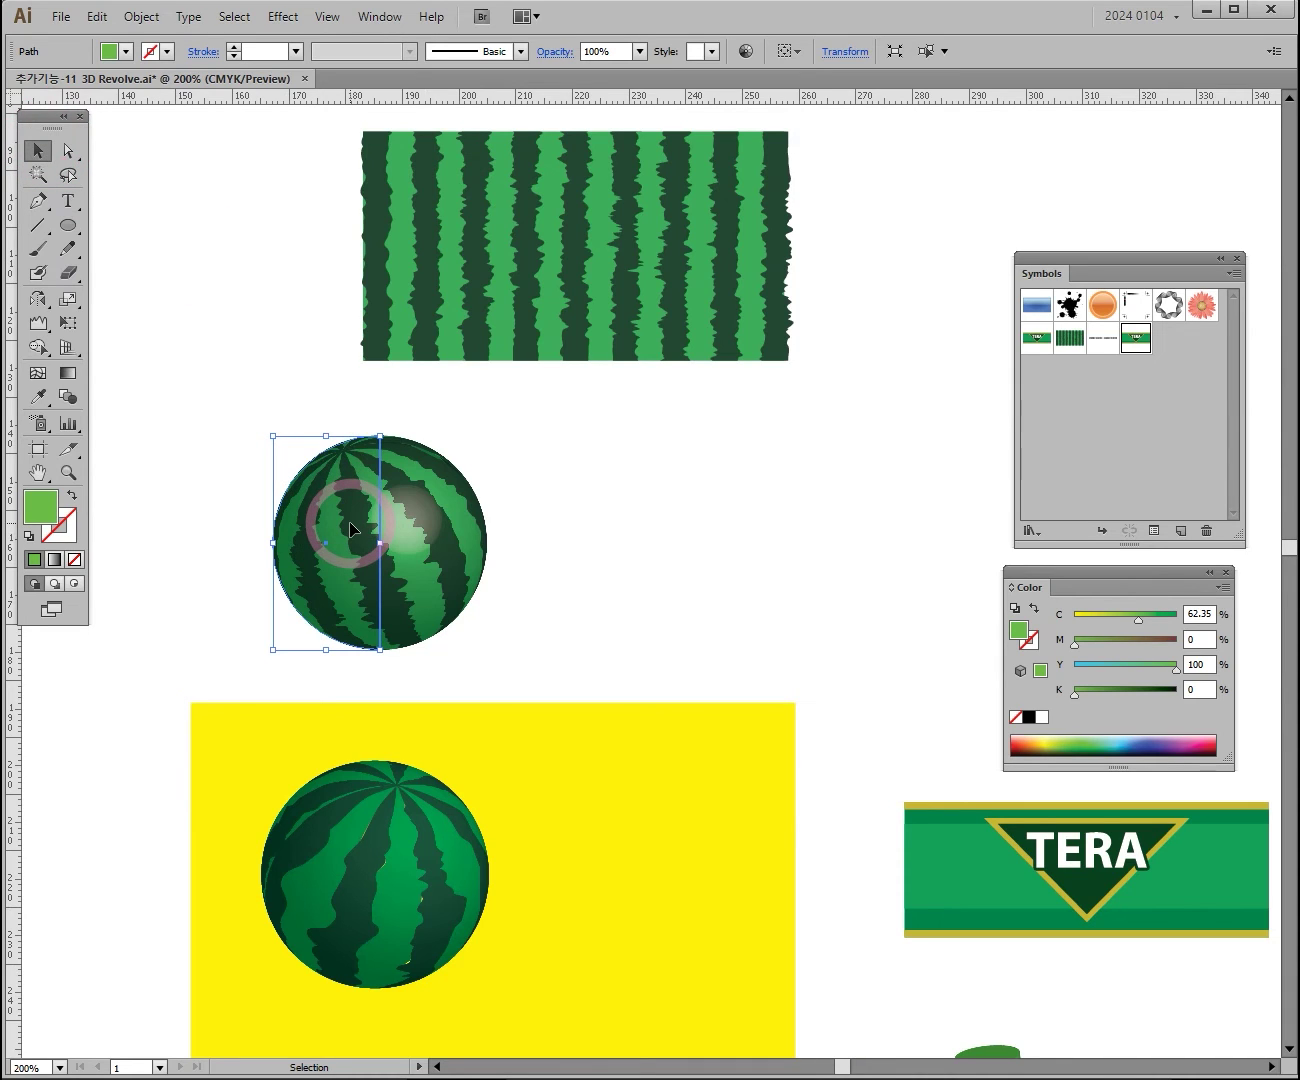
mouse_move(350, 528)
left_mouse_down()
mouse_move(374, 503)
mouse_move(428, 530)
mouse_move(333, 514)
left_mouse_up()
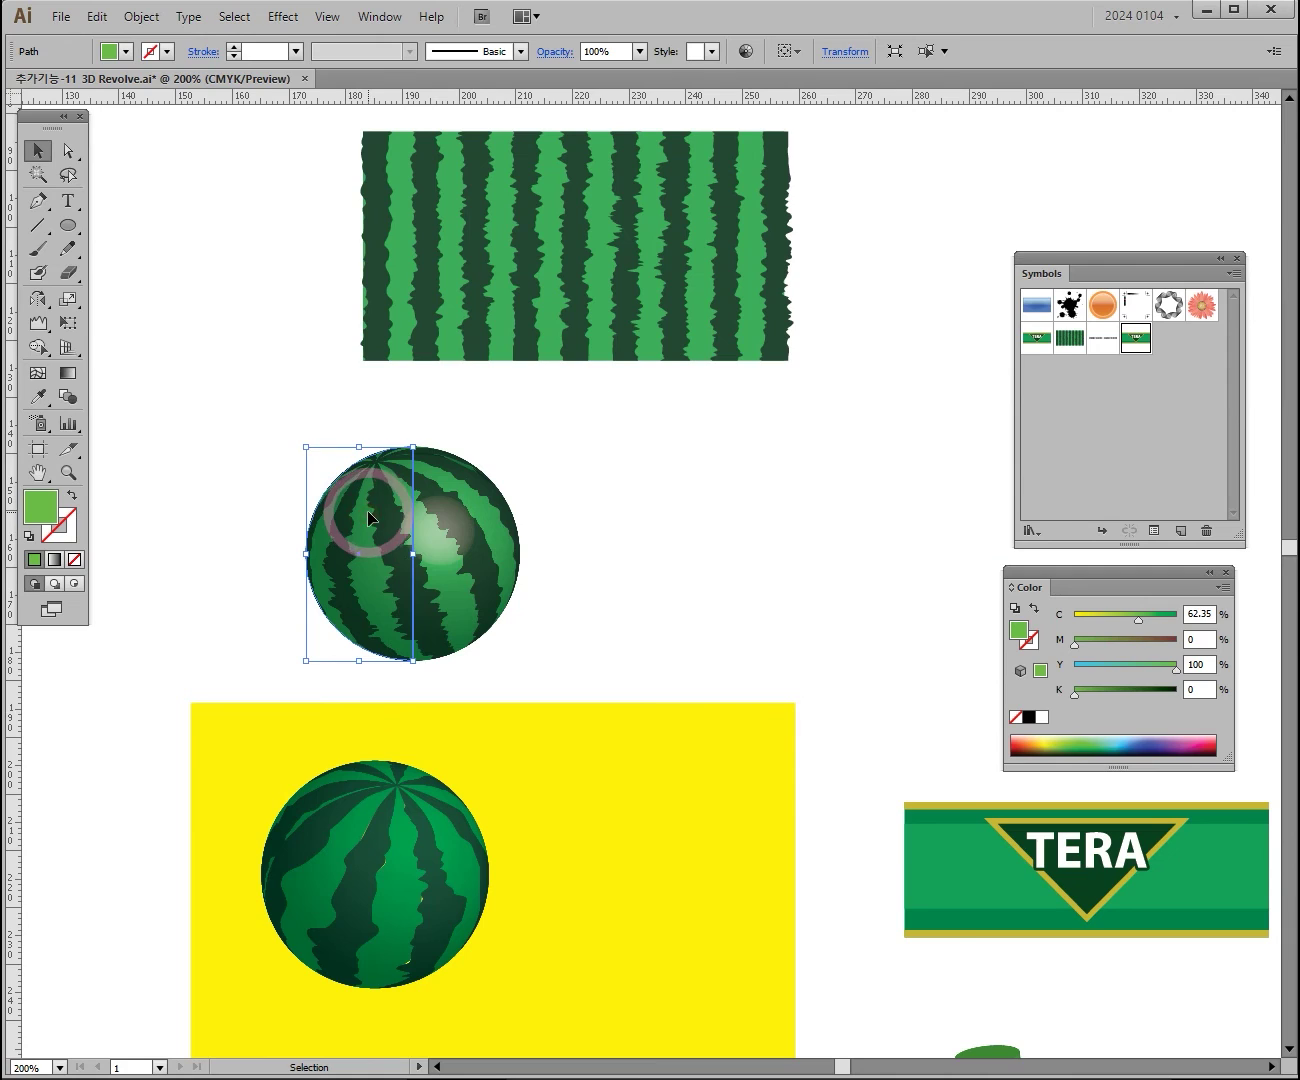
Rasterize the upper striped watermelon in CMYK at High (300 ppi) with a transparent background
left_click(141, 17)
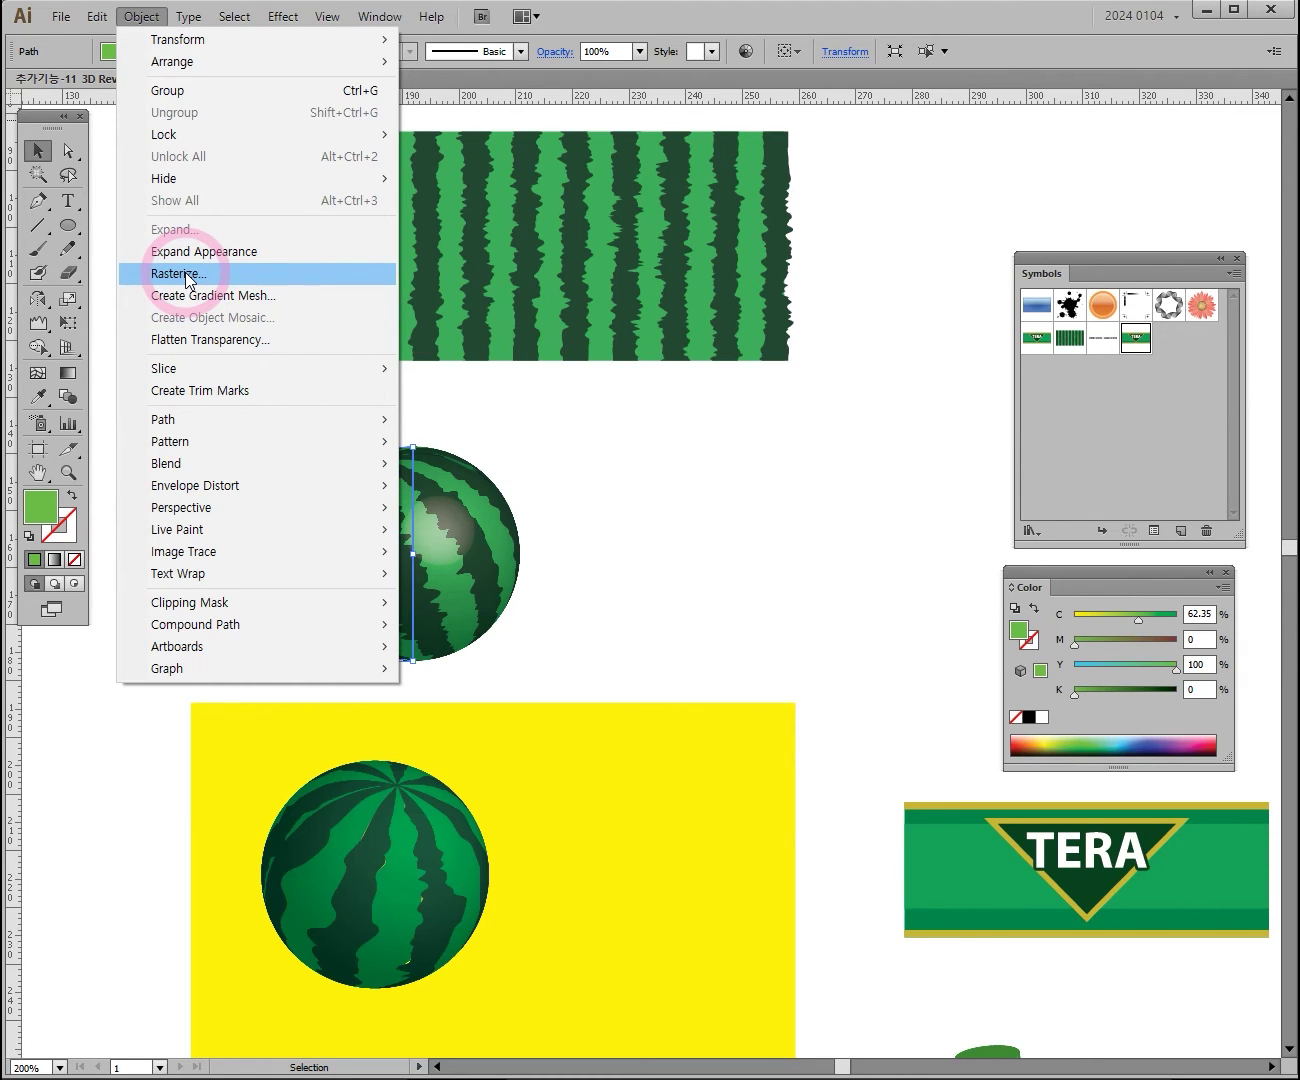
left_click(186, 280)
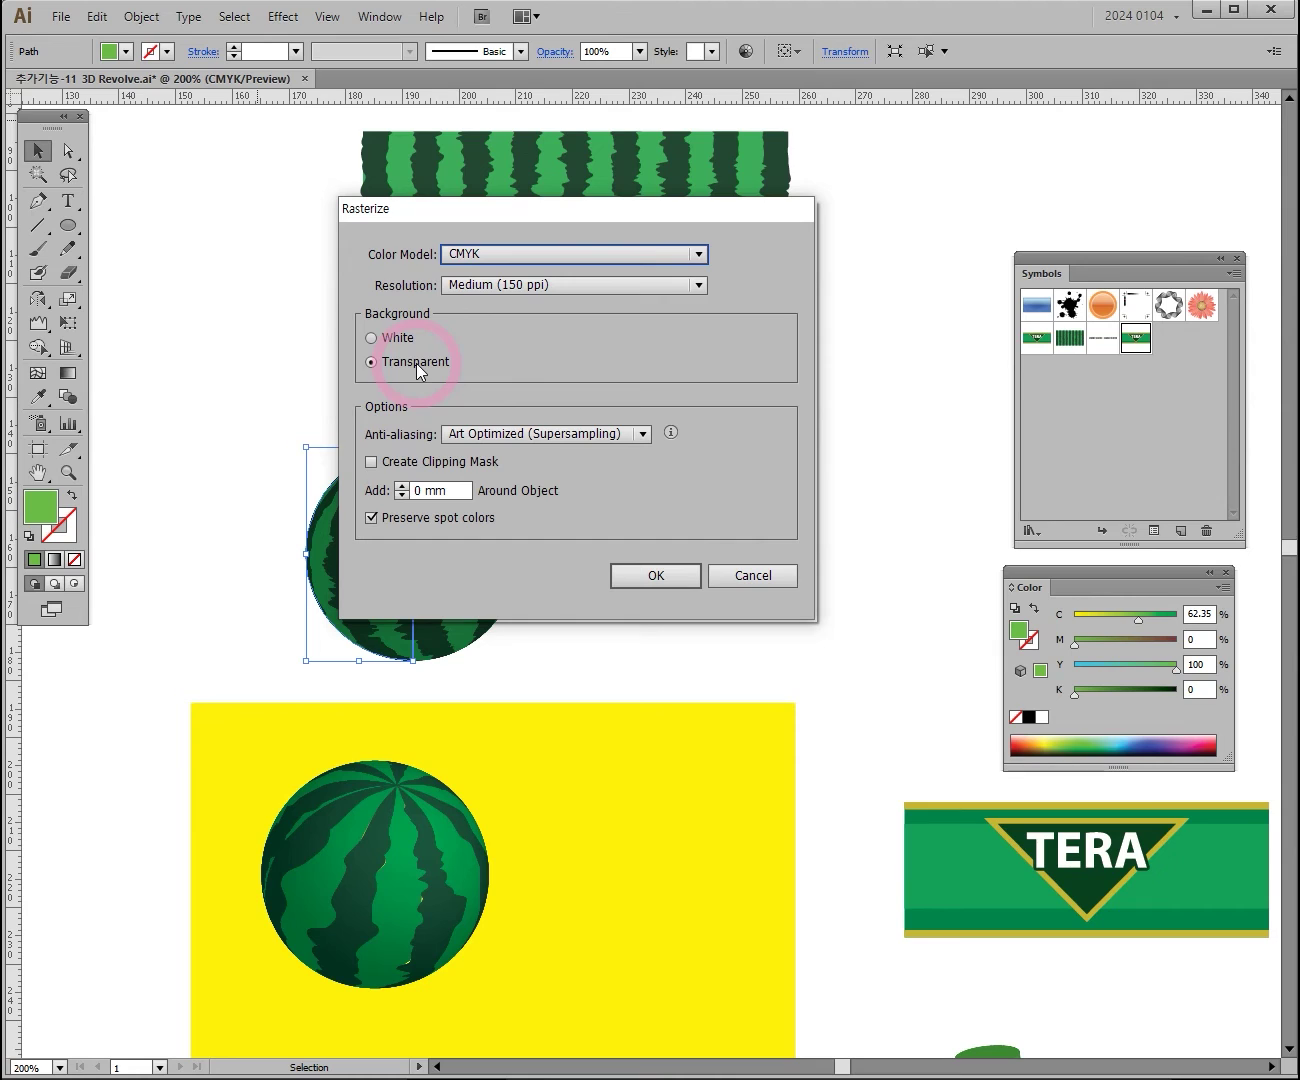
left_click(526, 286)
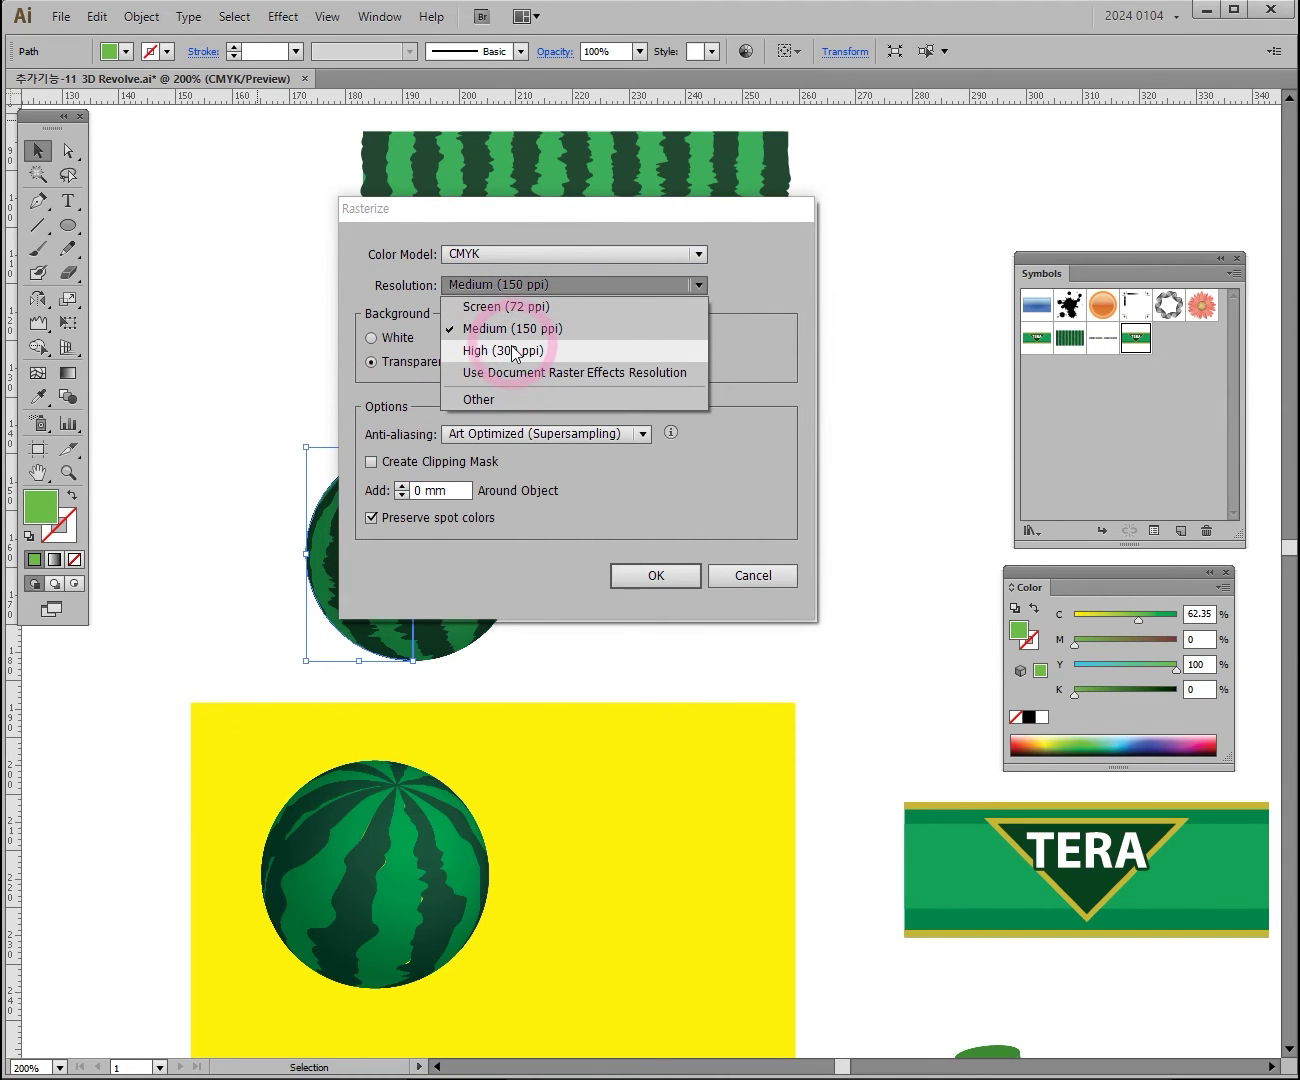
left_click(515, 352)
left_click(643, 576)
key("ctrl+space")
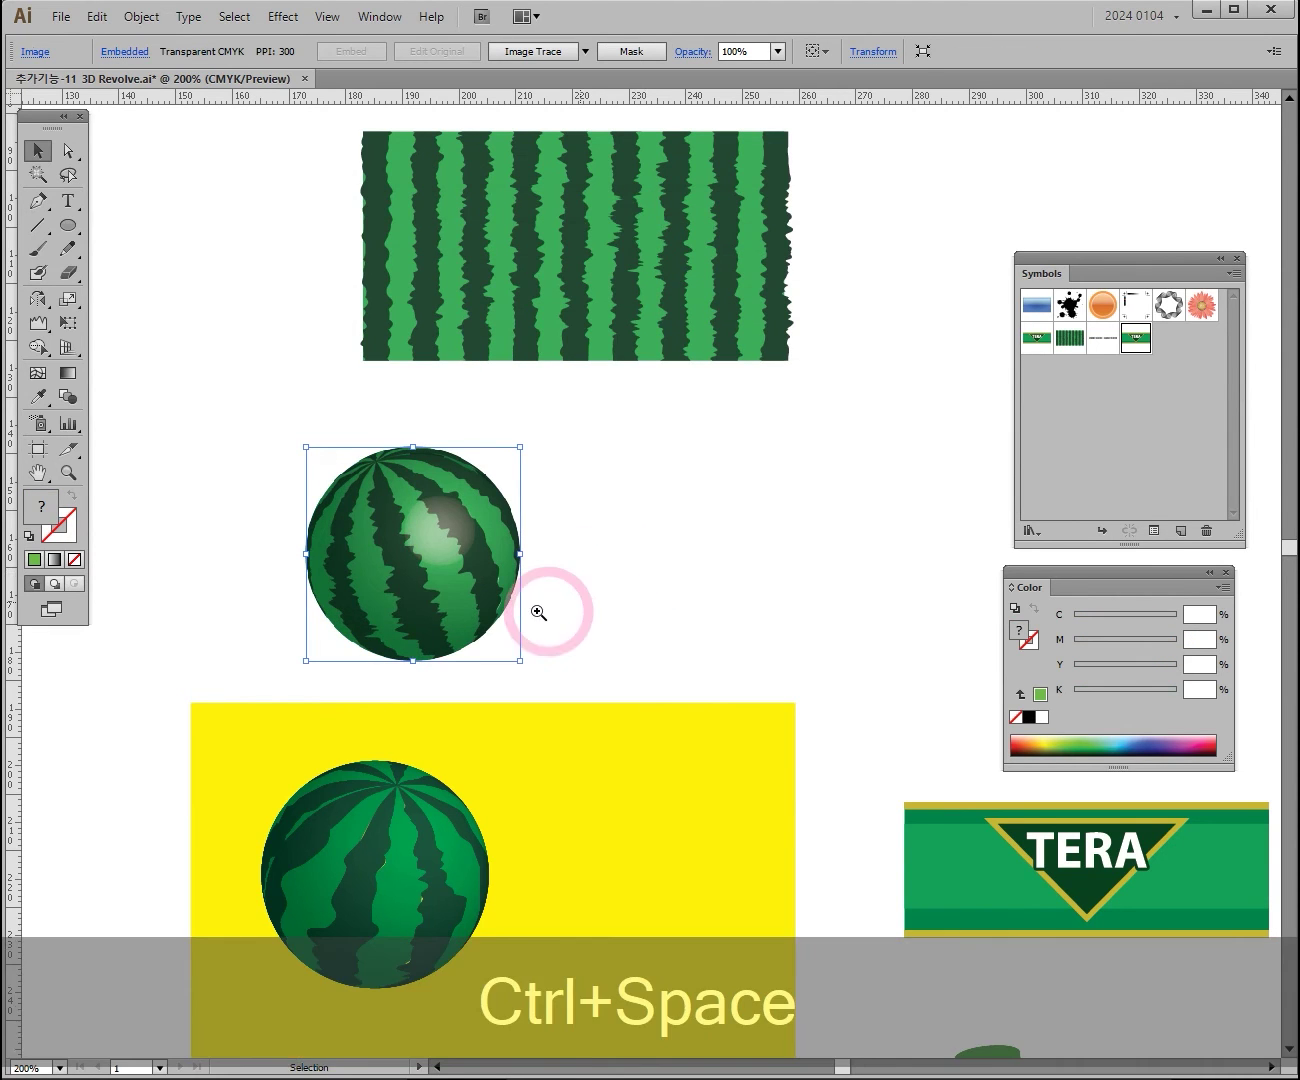
Move the rasterized watermelon over the upper edge of the yellow rectangle, beside the other watermelon
left_click(589, 564, "ctrl")
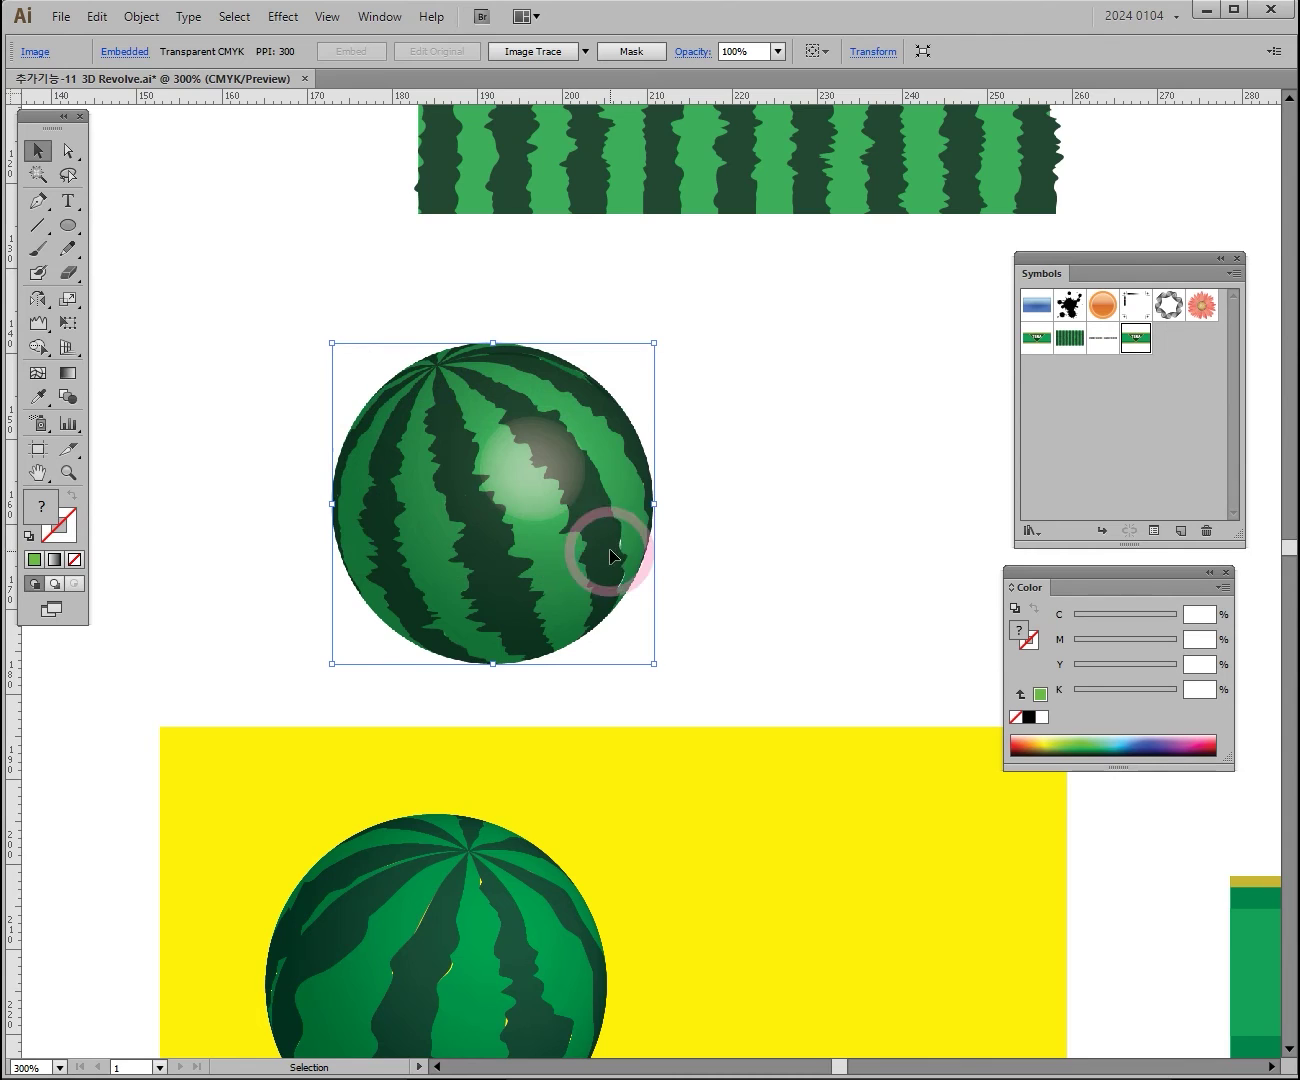
left_click_drag(429, 400, 241, 300)
left_click_drag(384, 432, 669, 768)
key("ctrl+space")
left_click(624, 747)
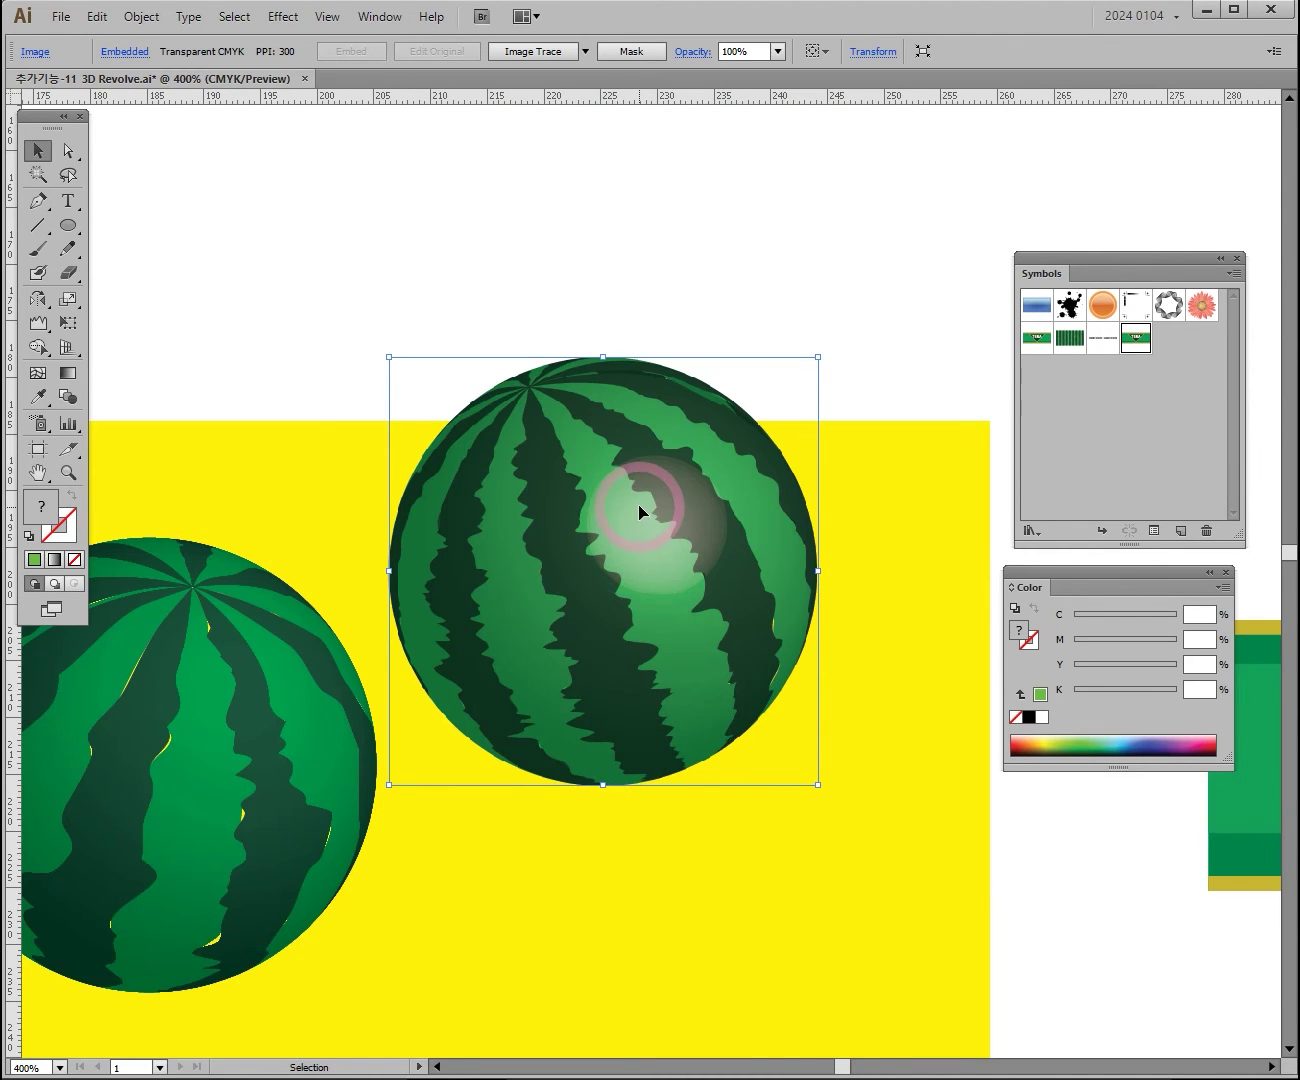
Inspect the rasterized watermelon's stripe edges up close against the yellow, and move it back above the rectangle
key("ctrl+space")
left_click(650, 583)
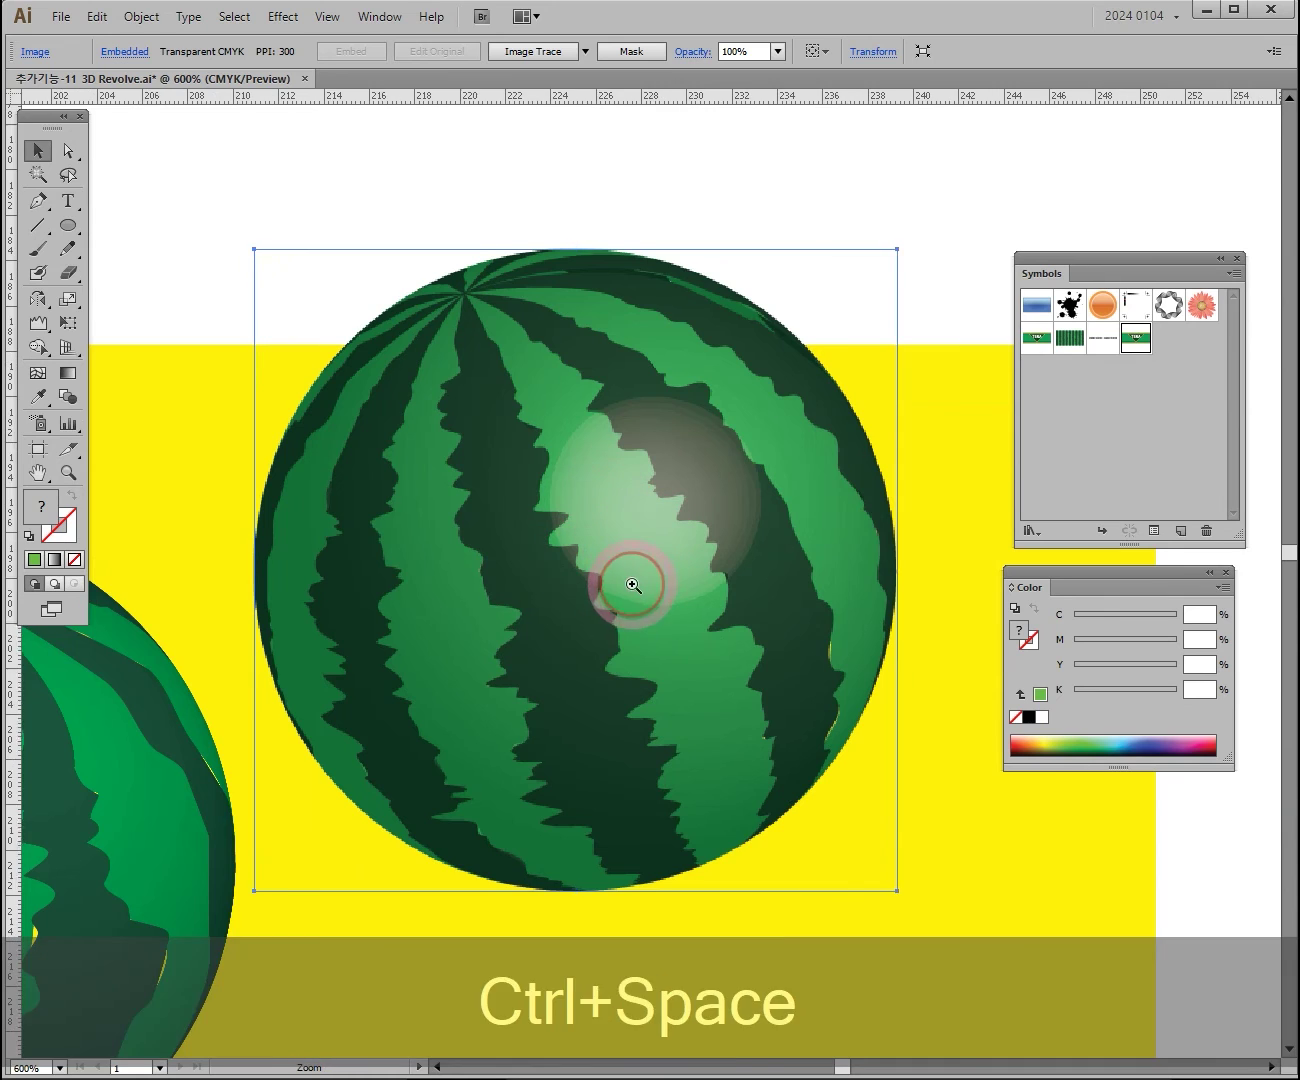
left_click(617, 583)
left_click(606, 612)
key("ctrl+alt+space")
left_click(665, 560)
left_click(664, 560)
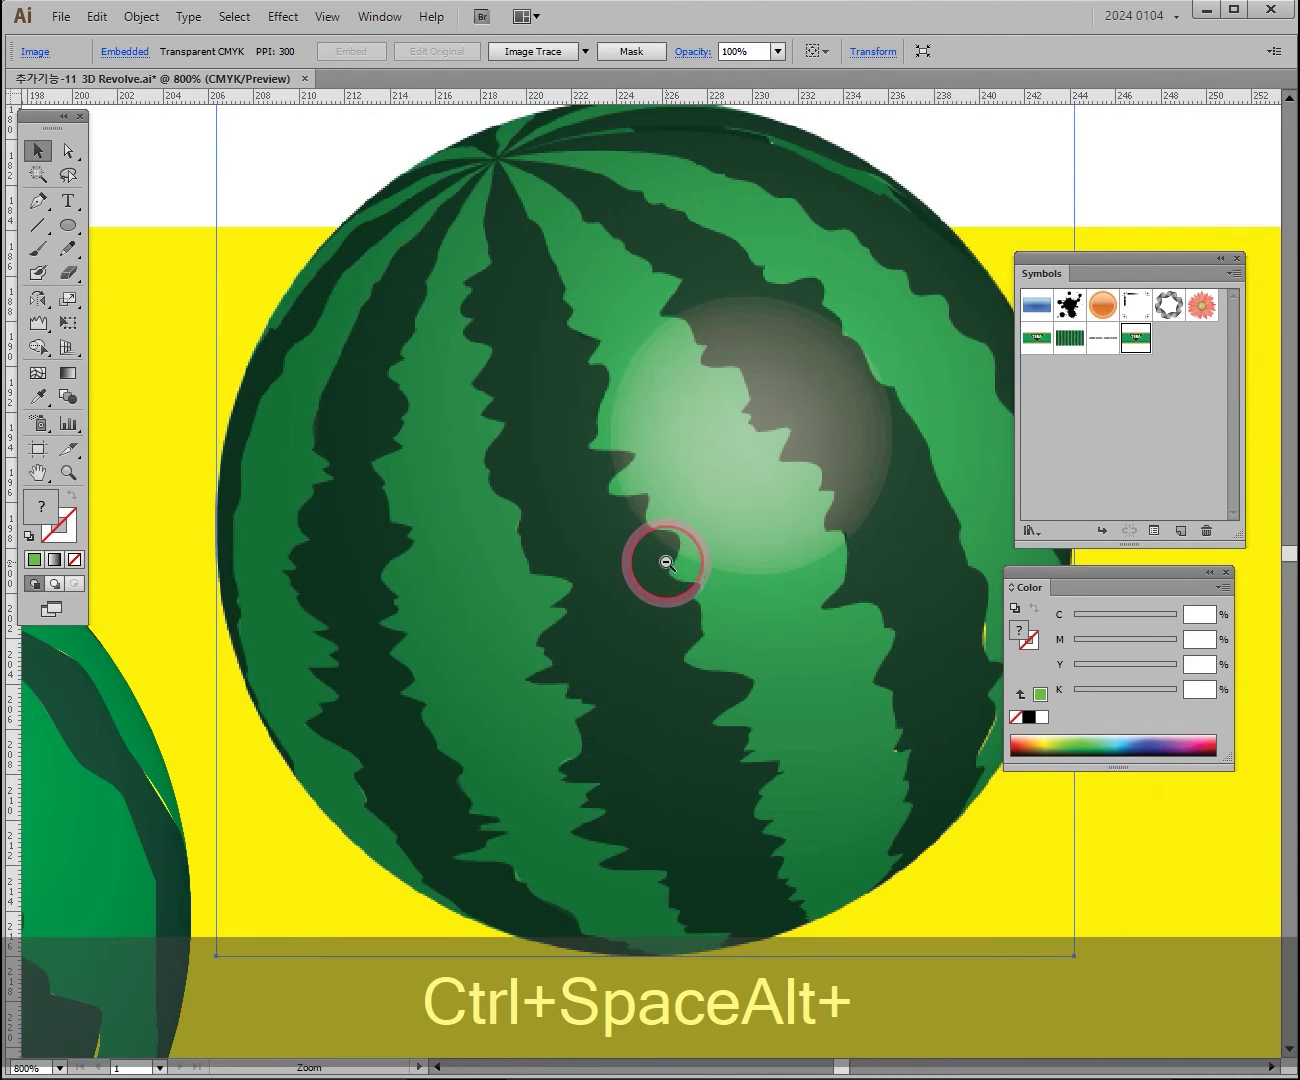
left_click(661, 550)
left_click(661, 550)
left_click_drag(645, 601, 455, 562)
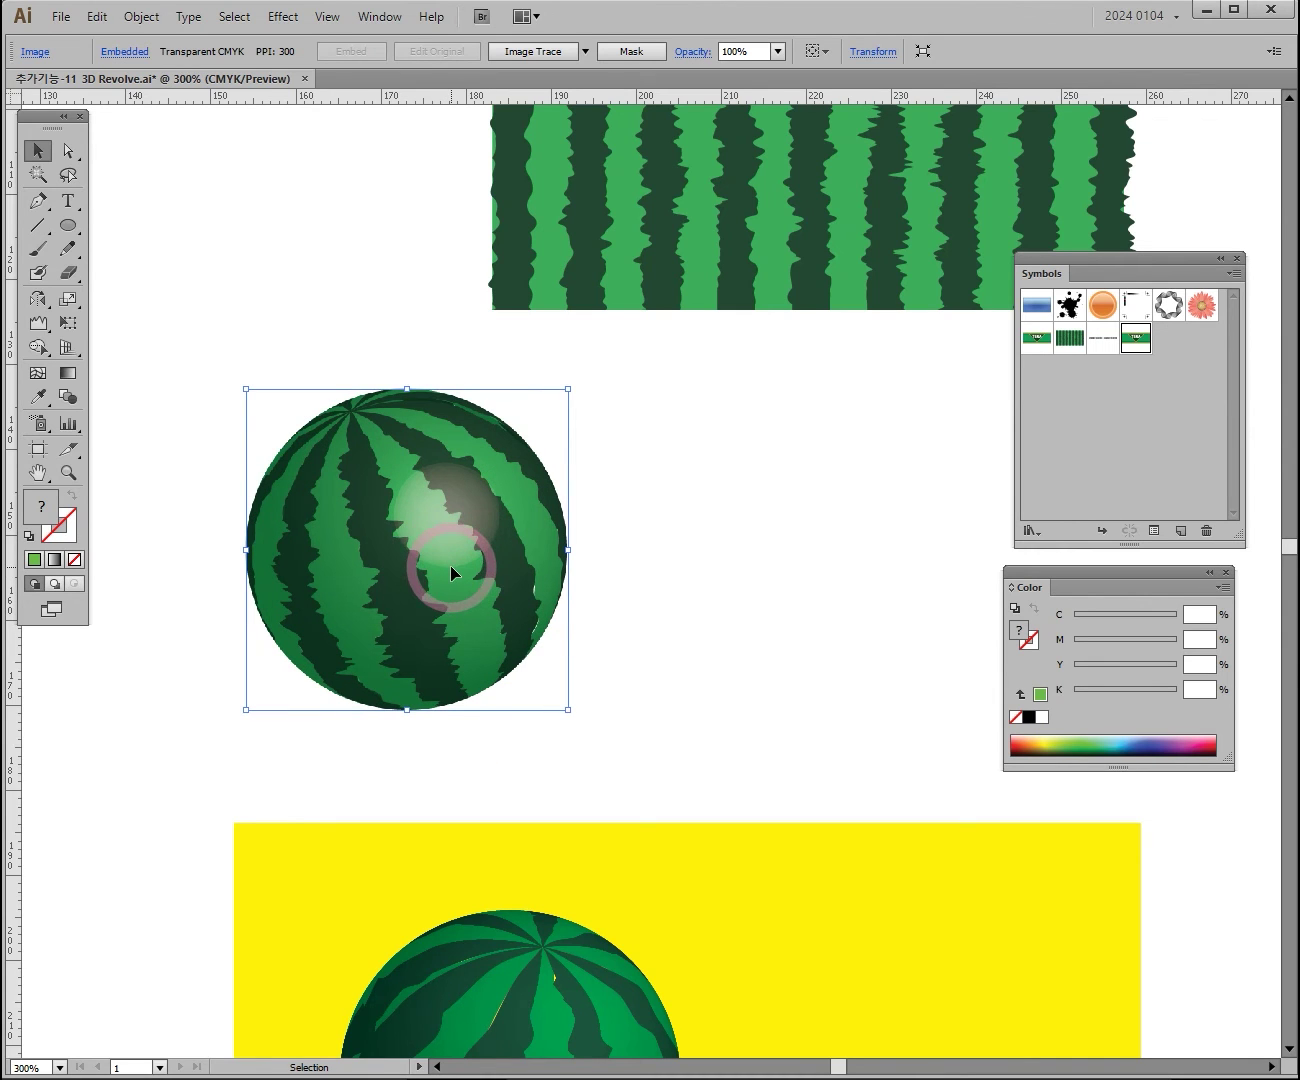
Select the lower SUMMER VACATION ring on the gray gradient background and move it slightly right and down
key("ctrl+alt+space")
left_click(669, 722)
left_click(741, 780)
left_click_drag(741, 783, 605, 515)
left_click(492, 705)
key("ctrl+space")
left_click(560, 659)
scroll(555, 540, "right", 3)
left_click_drag(568, 503, 592, 545)
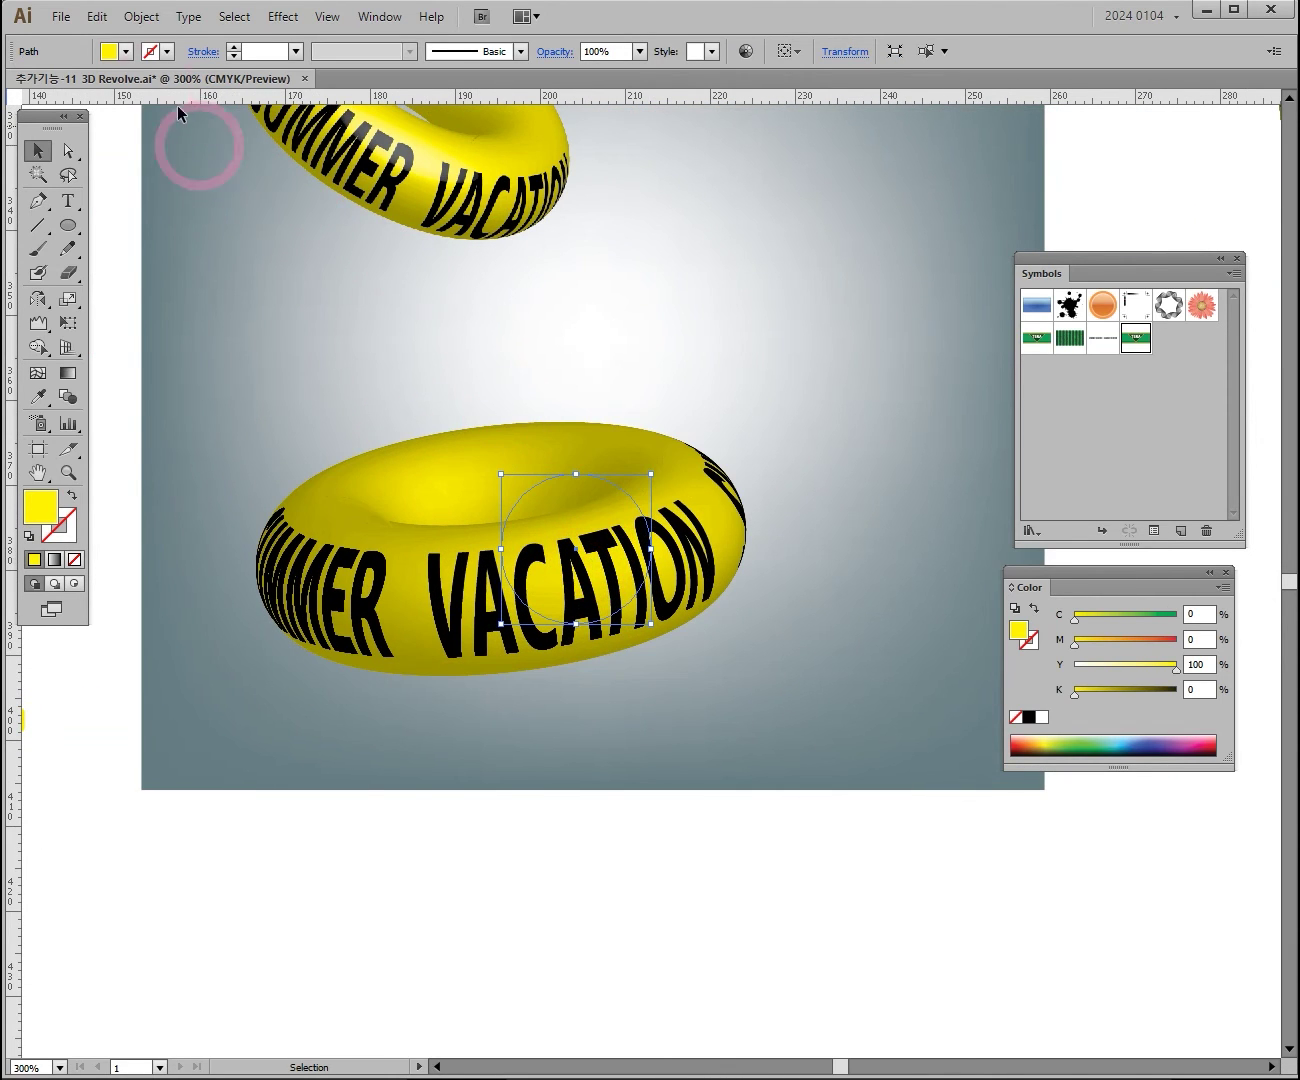
Try rasterizing the lower SUMMER VACATION ring at High (300 ppi) with a white background, and undo it
left_click(141, 16)
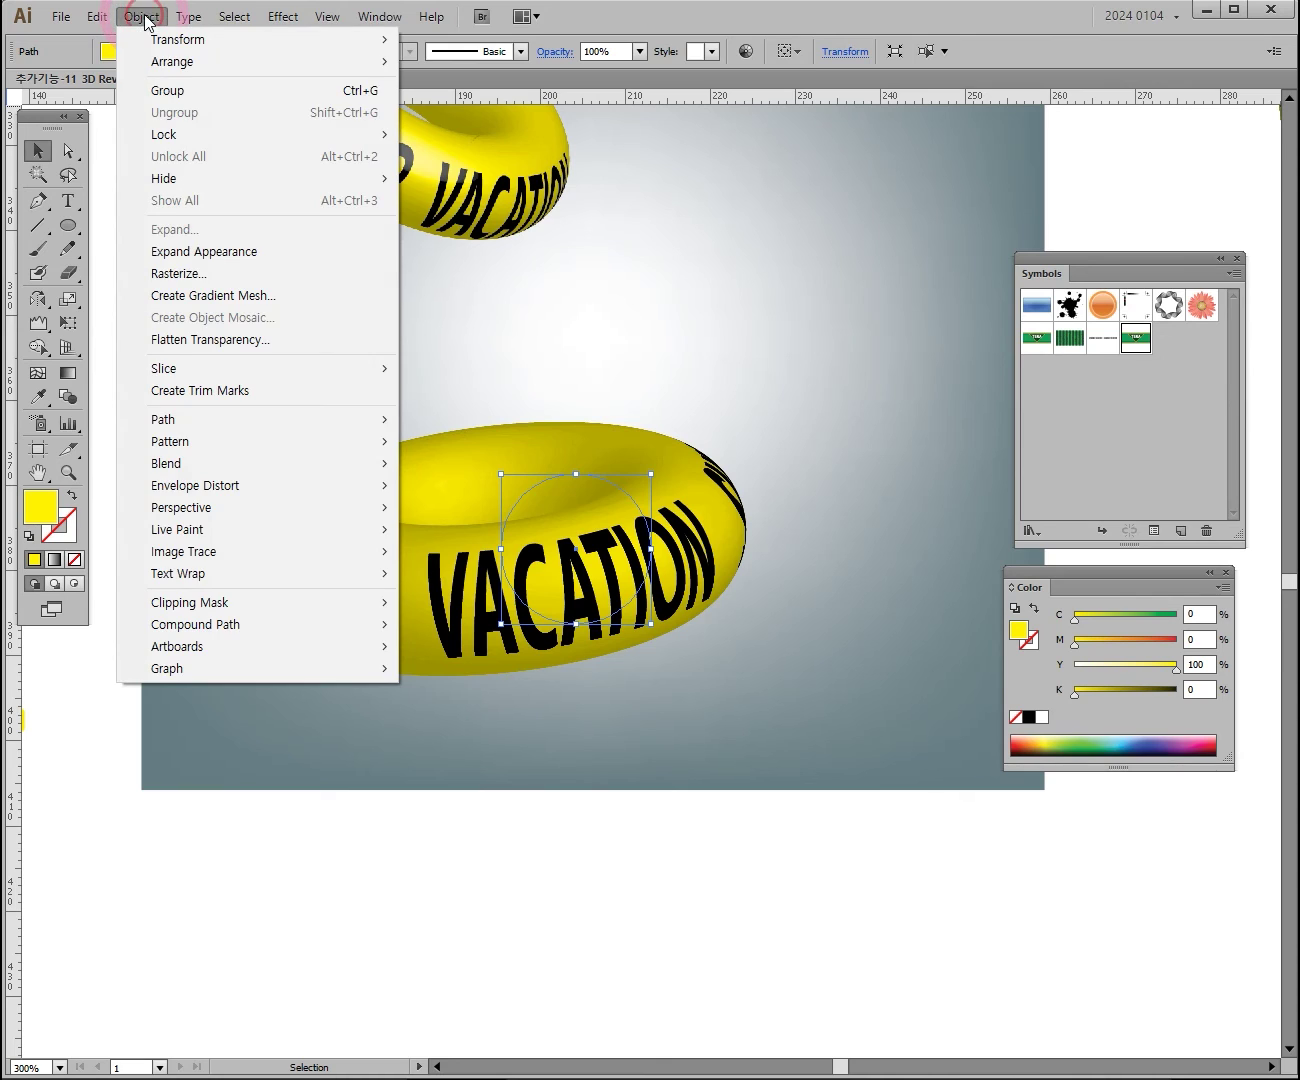
left_click(200, 277)
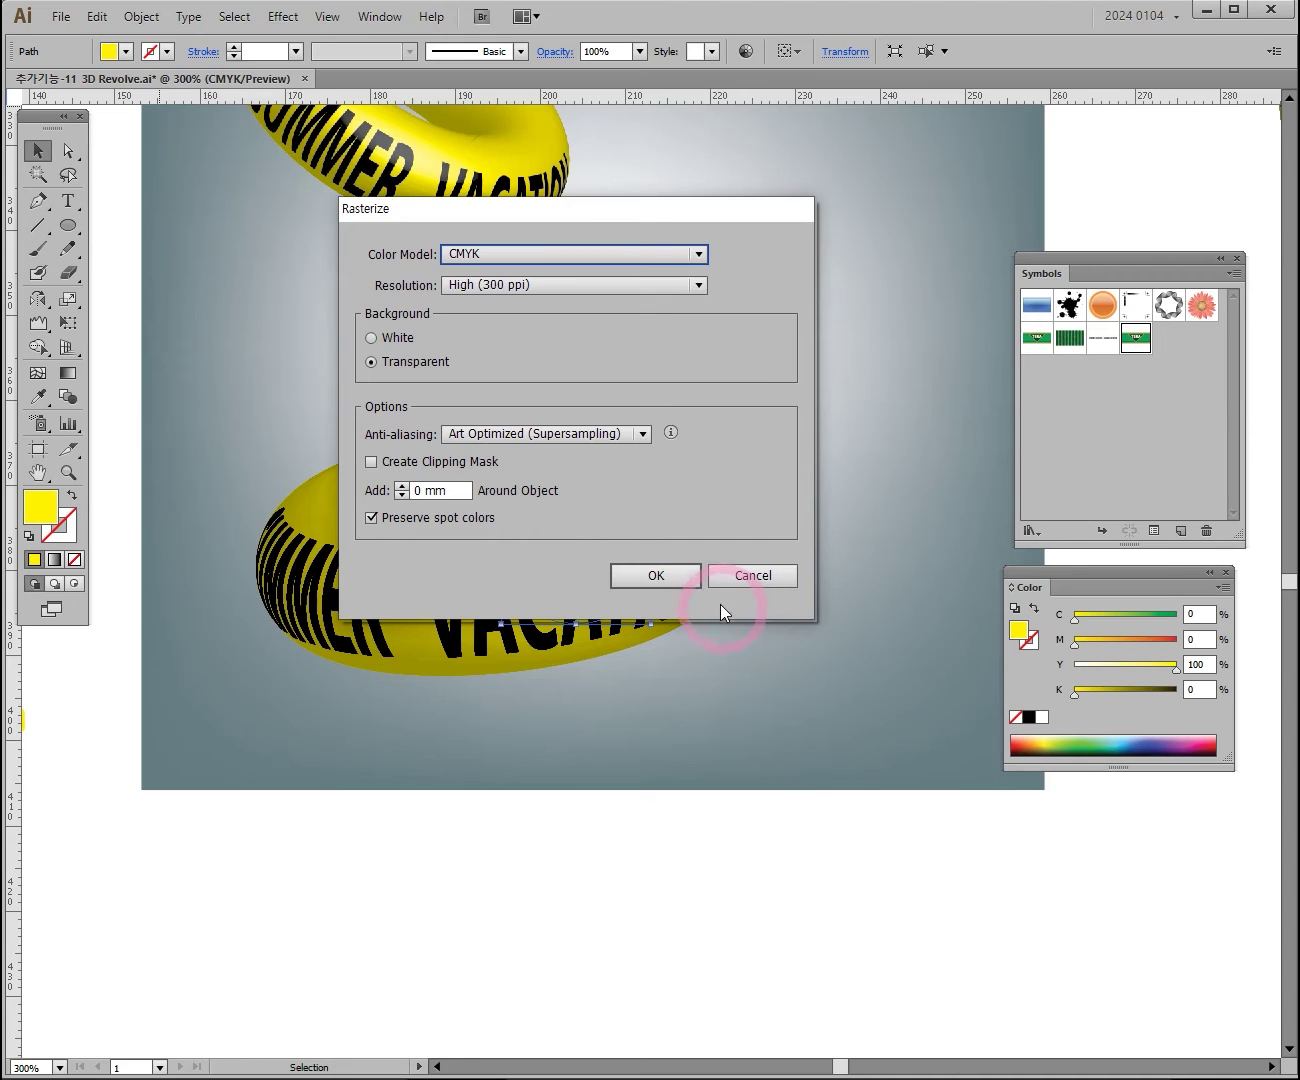
left_click(391, 336)
left_click(674, 582)
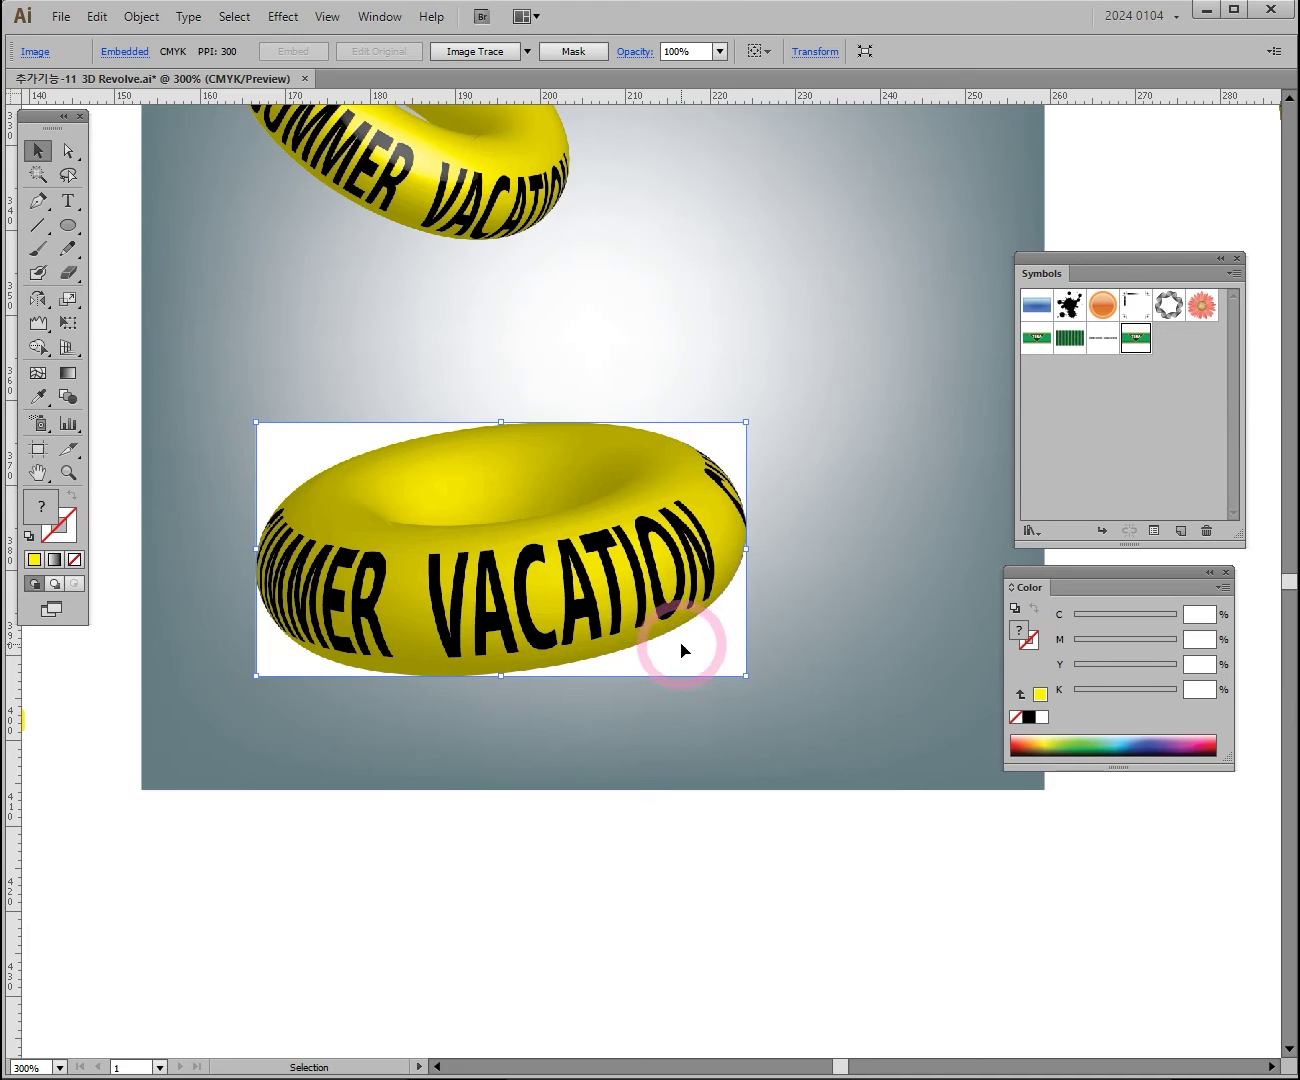
key("ctrl+z")
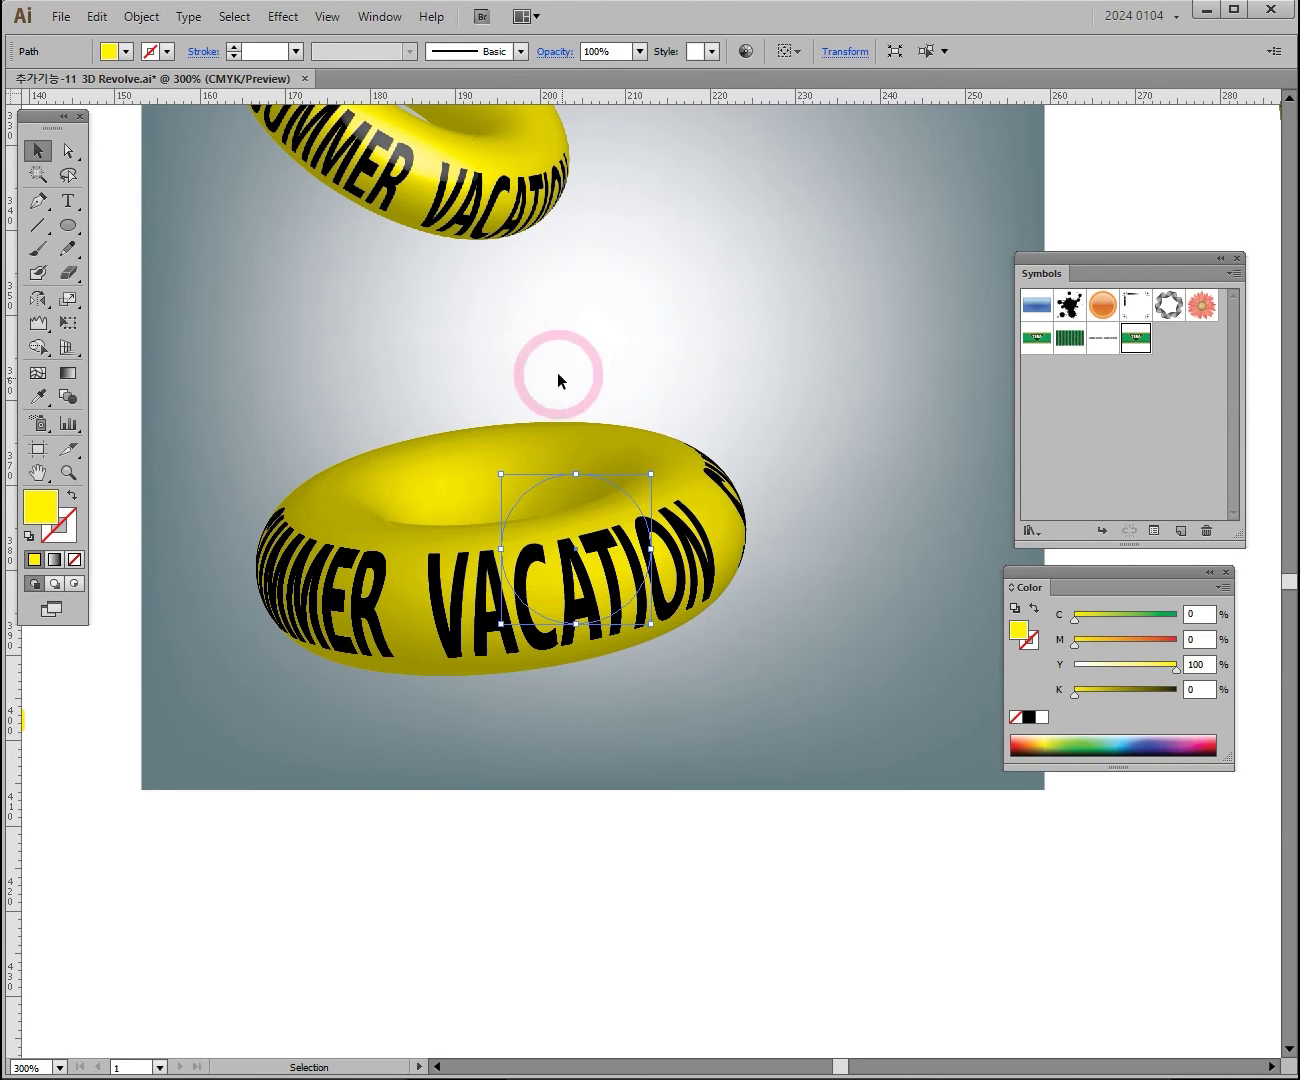
Try rasterizing the lower ring at 300 ppi with a transparent background, test moving the image, and undo both changes
left_click(141, 25)
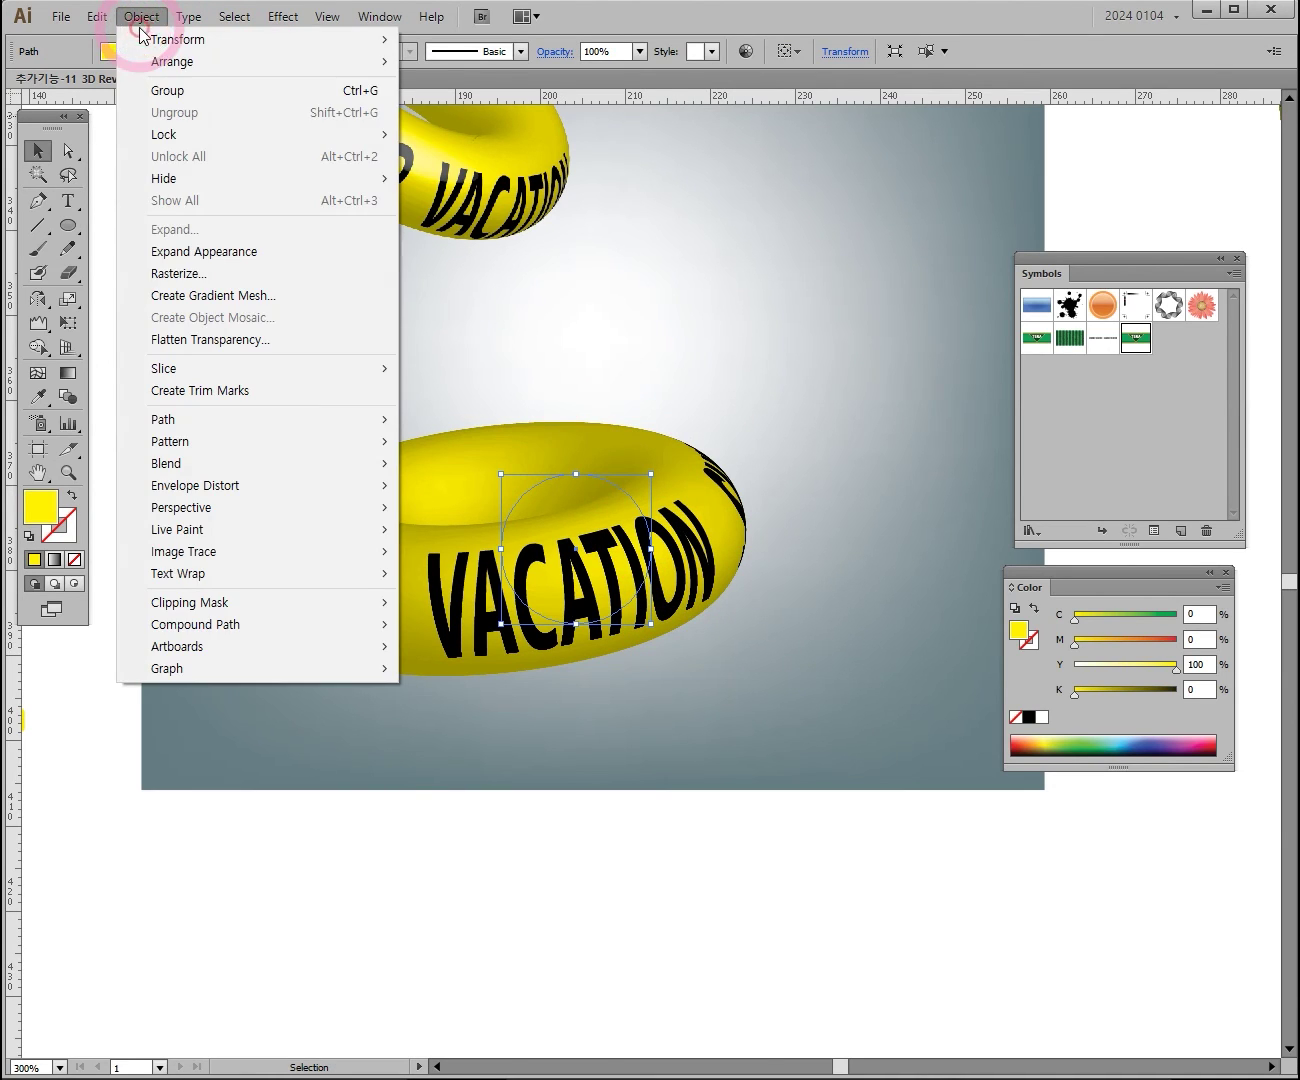
left_click(181, 275)
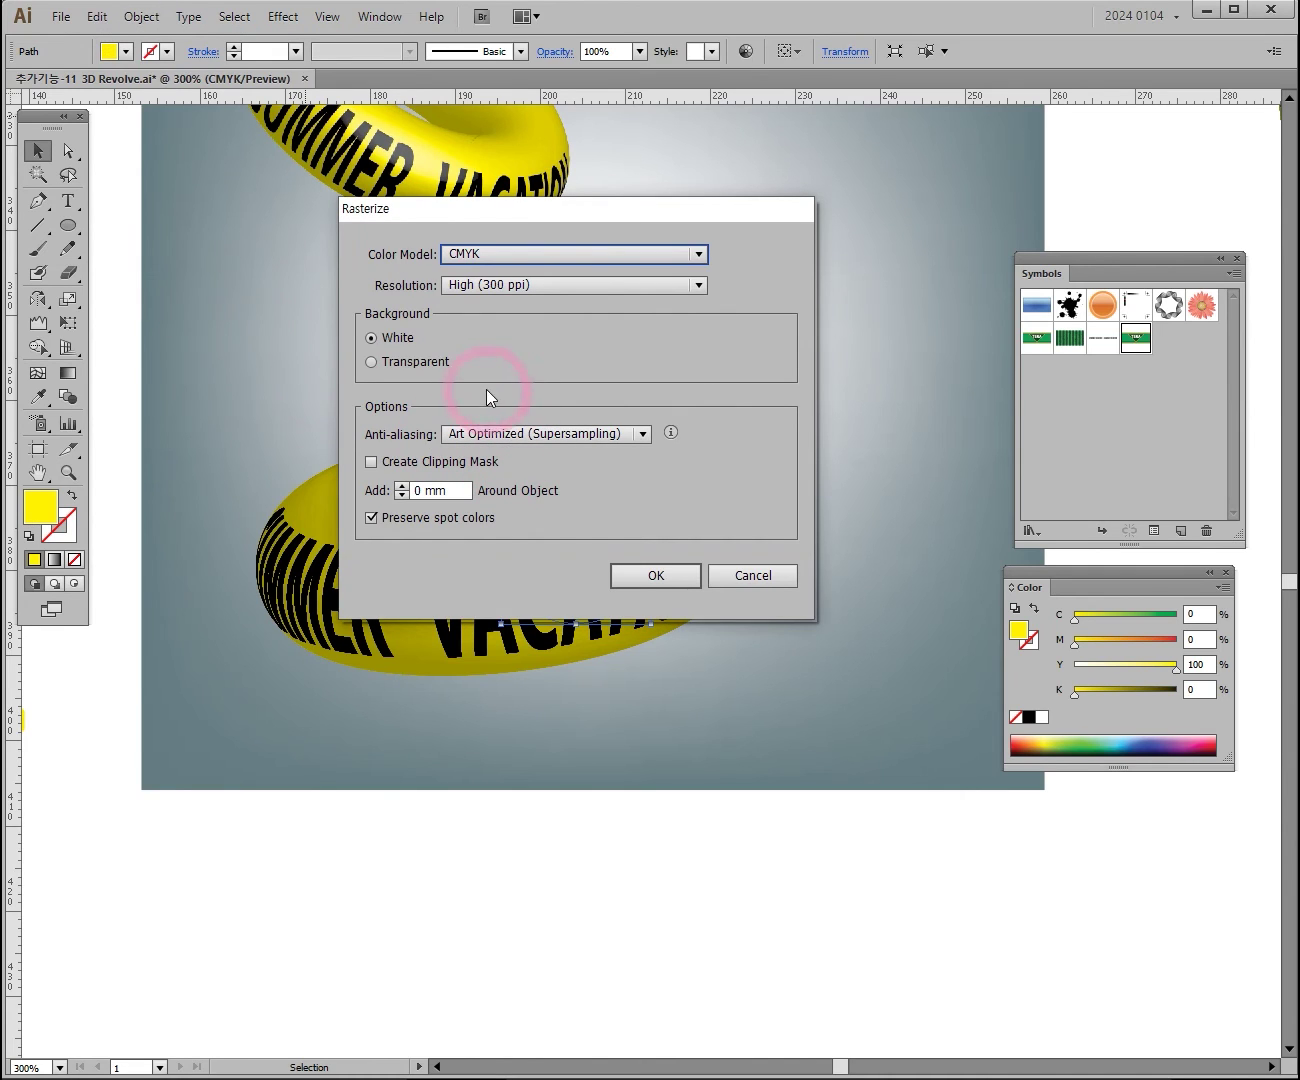
left_click(415, 364)
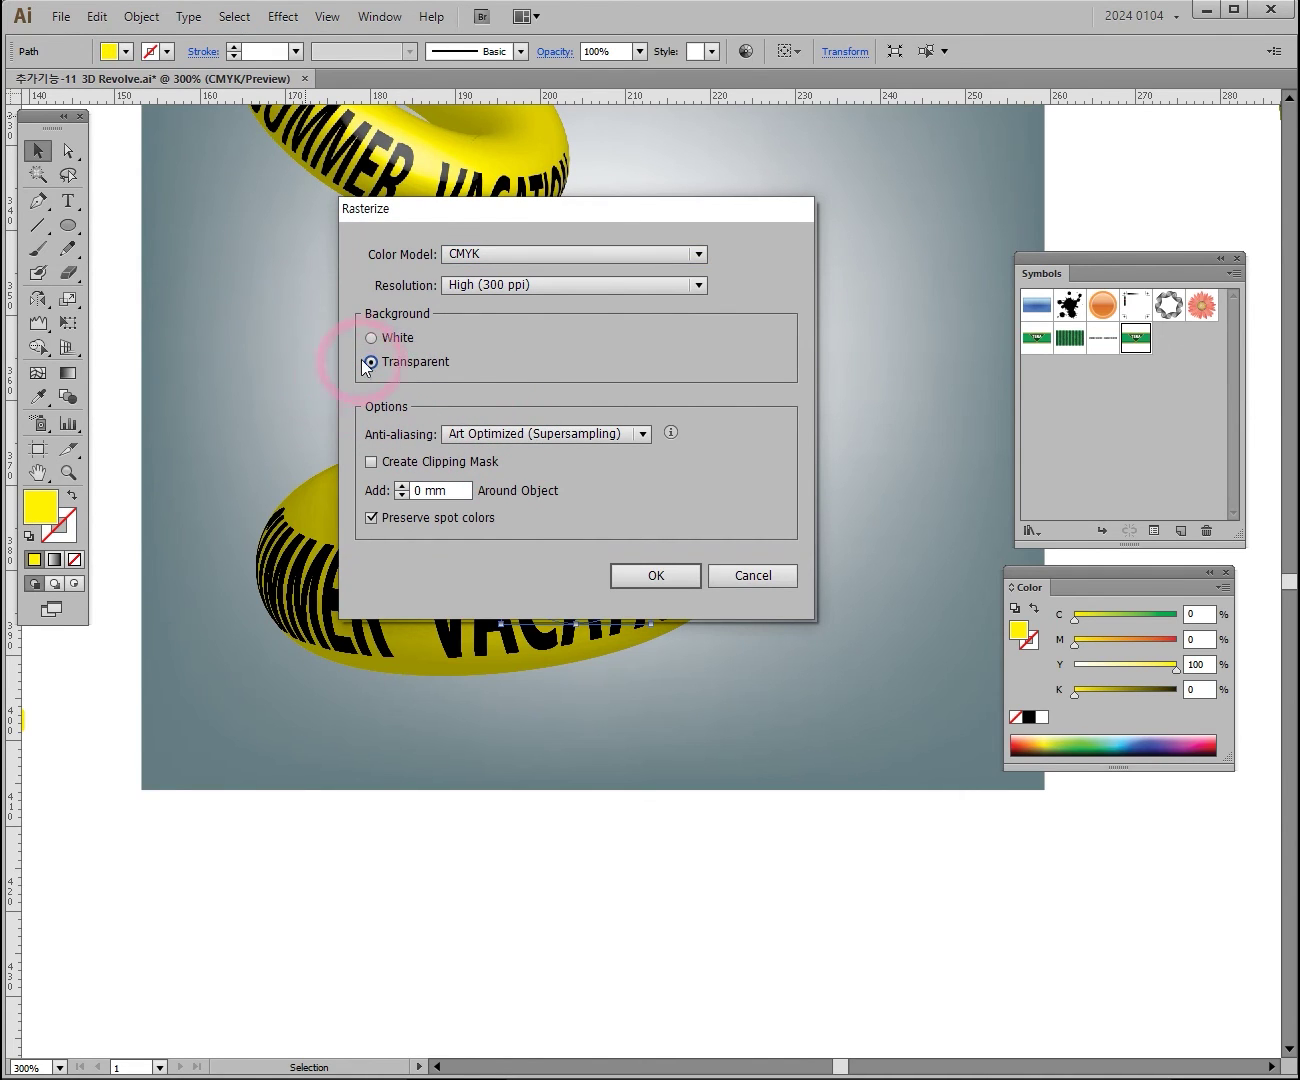
left_click(680, 585)
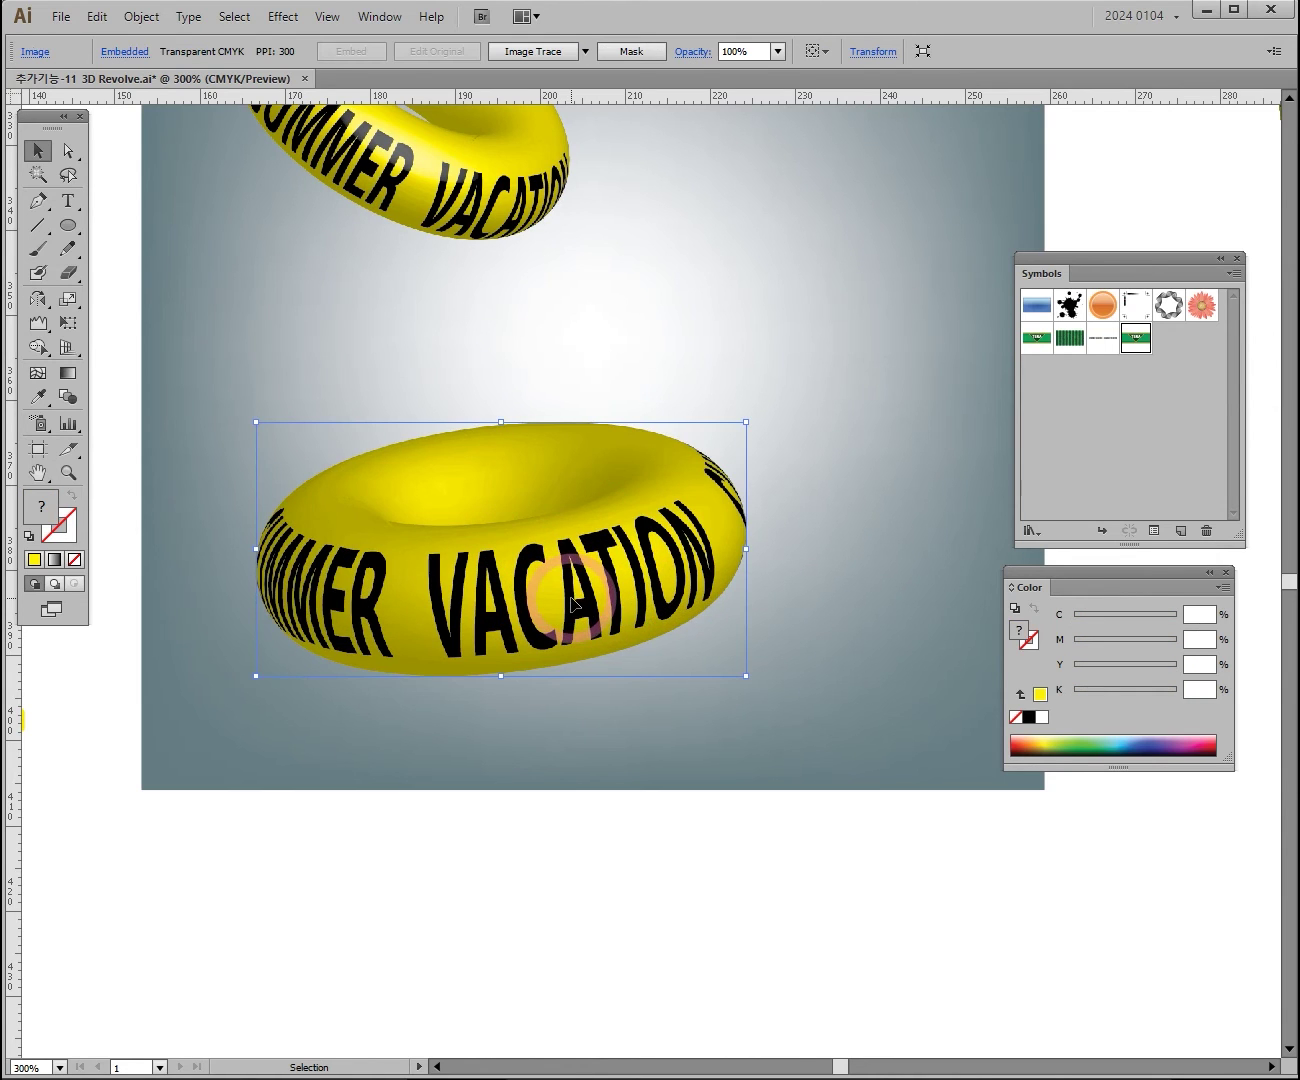
left_click_drag(571, 603, 455, 800)
key("ctrl+z")
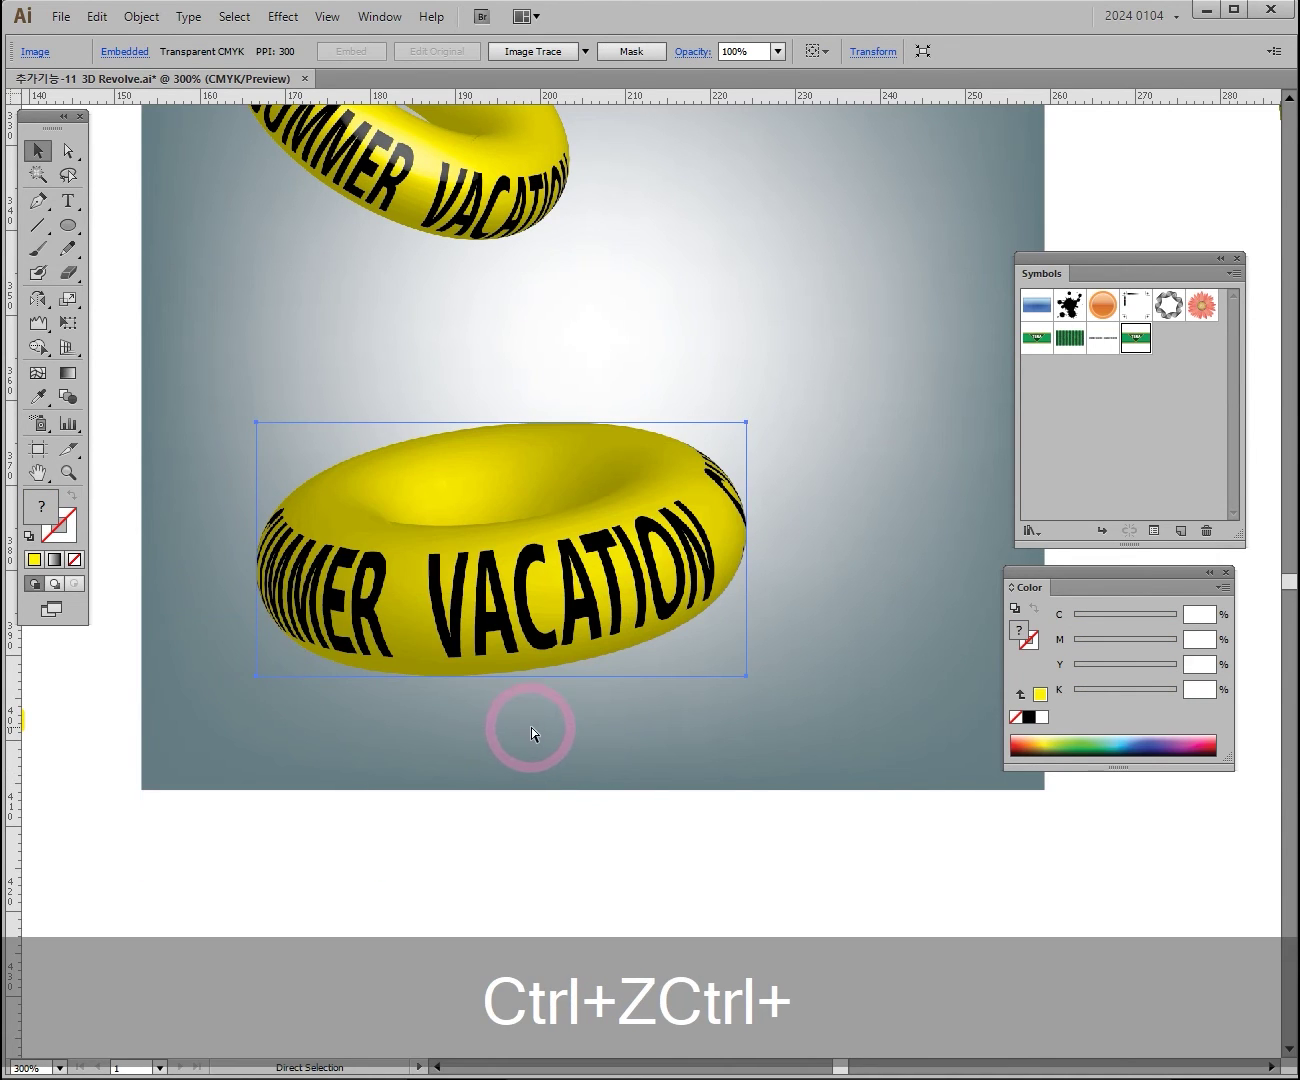
key("ctrl+z")
Deselect the lower SUMMER VACATION ring and select it again for a closer look
left_click(638, 763)
left_click(614, 535, "ctrl")
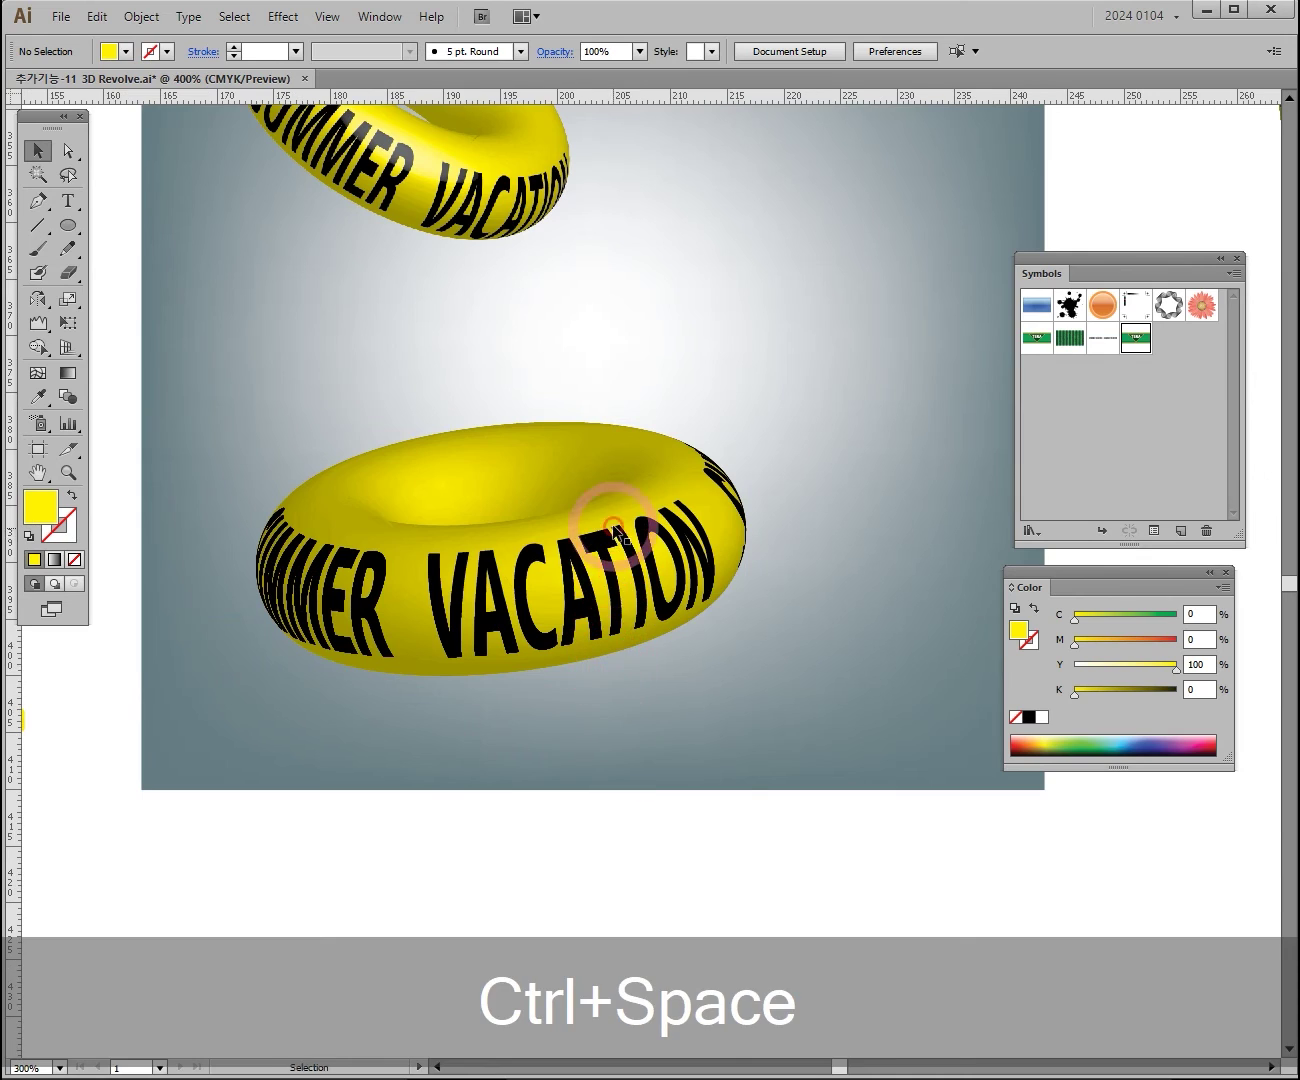
left_click(660, 505, "ctrl")
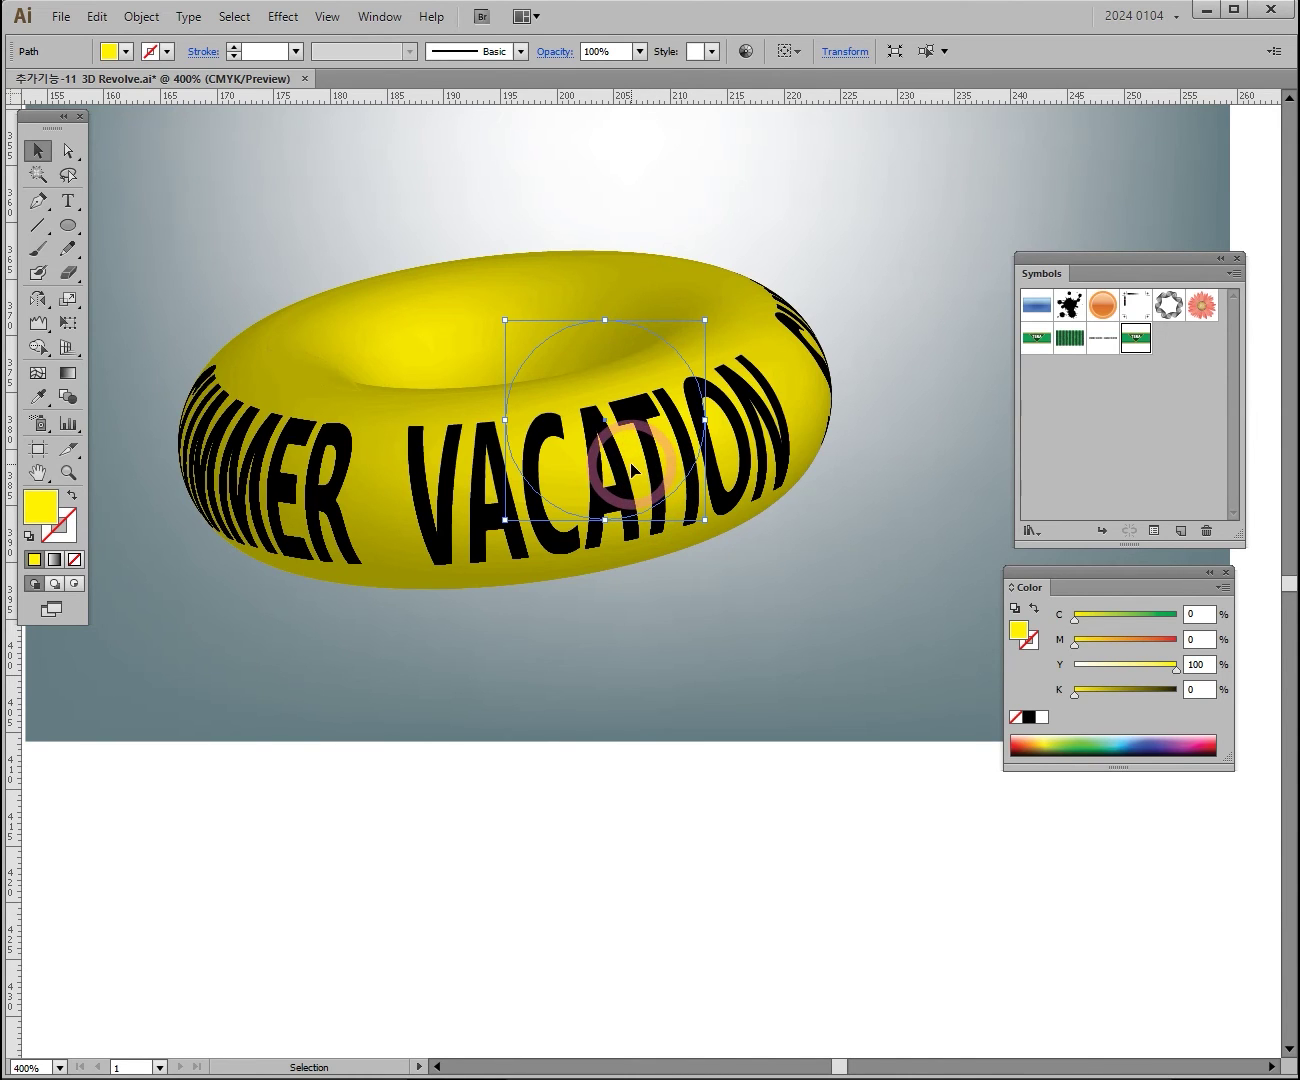
Expand the appearance of the lower SUMMER VACATION ring
key("ctrl+space")
left_click(545, 470)
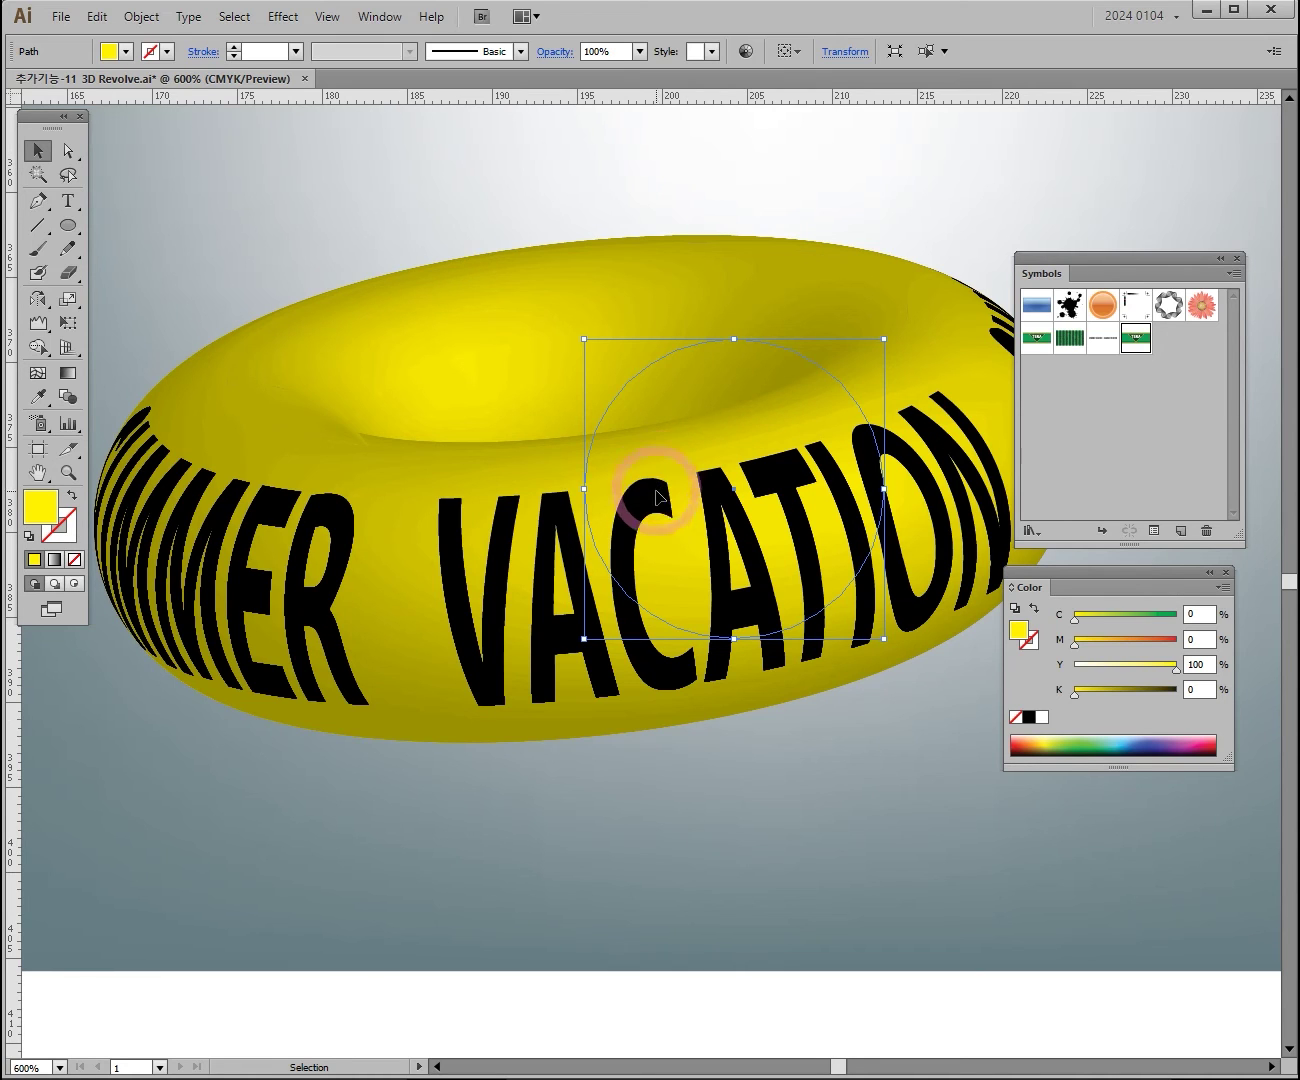
left_click_drag(580, 608, 455, 613)
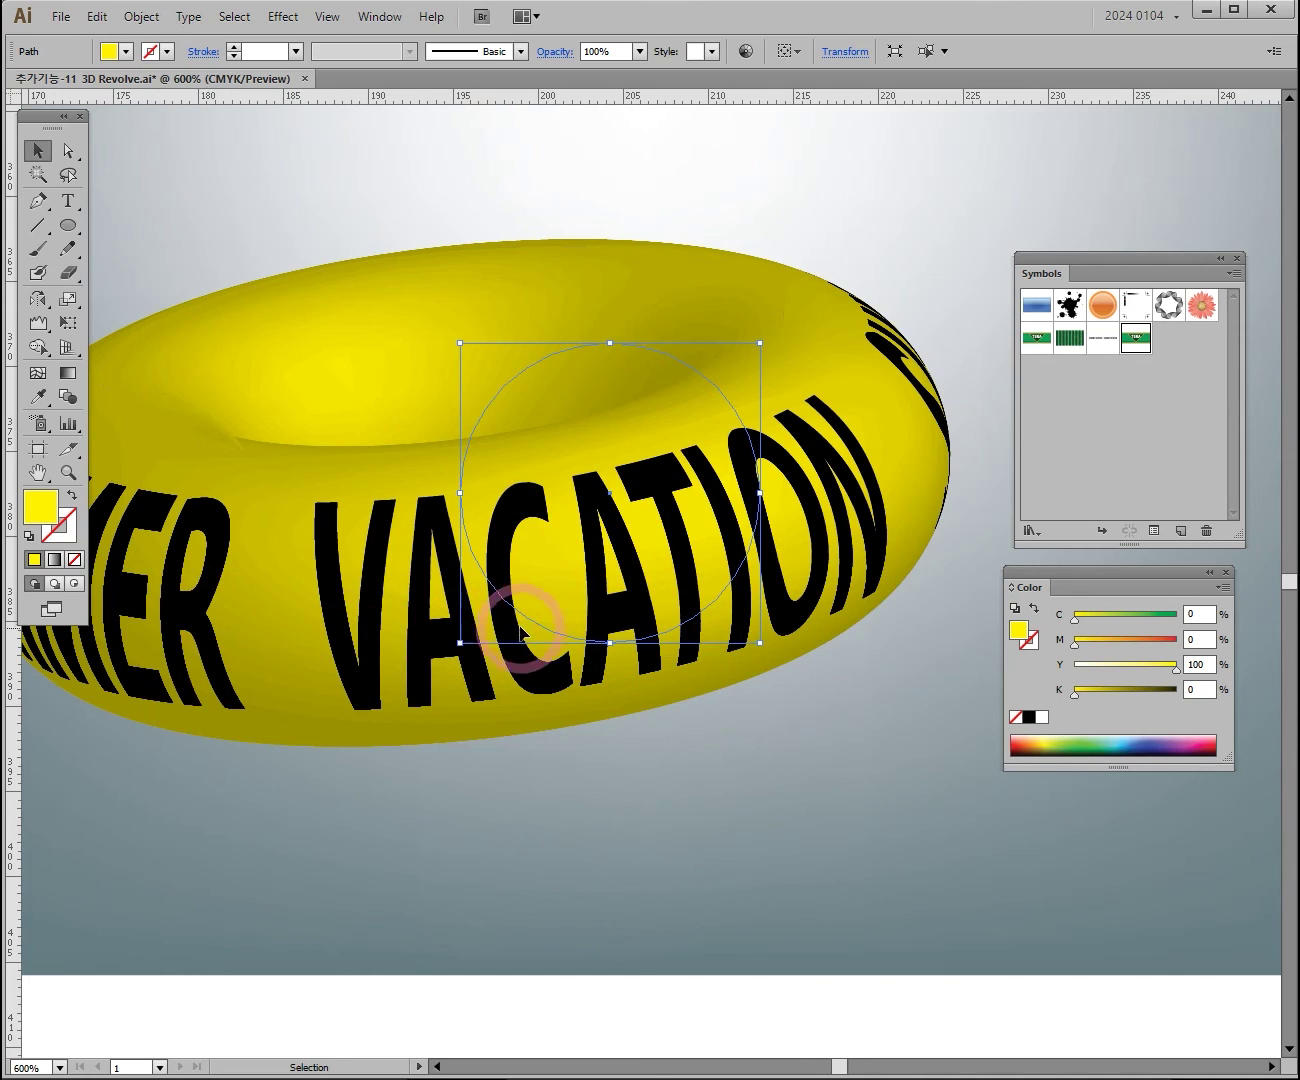
key("ctrl+alt+space")
left_click(662, 598)
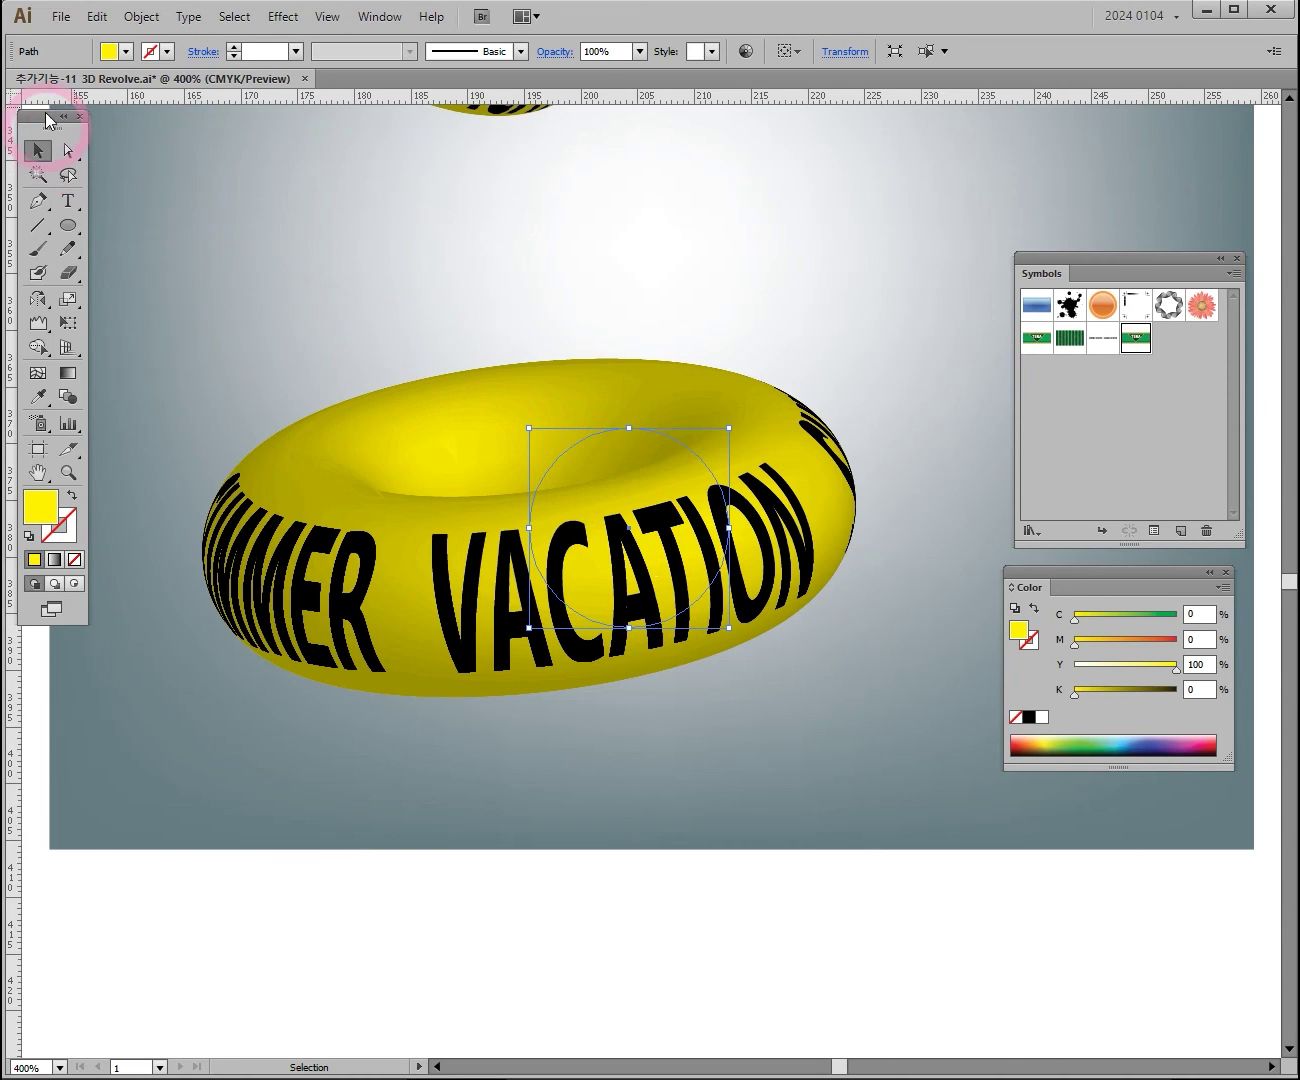
left_click(98, 17)
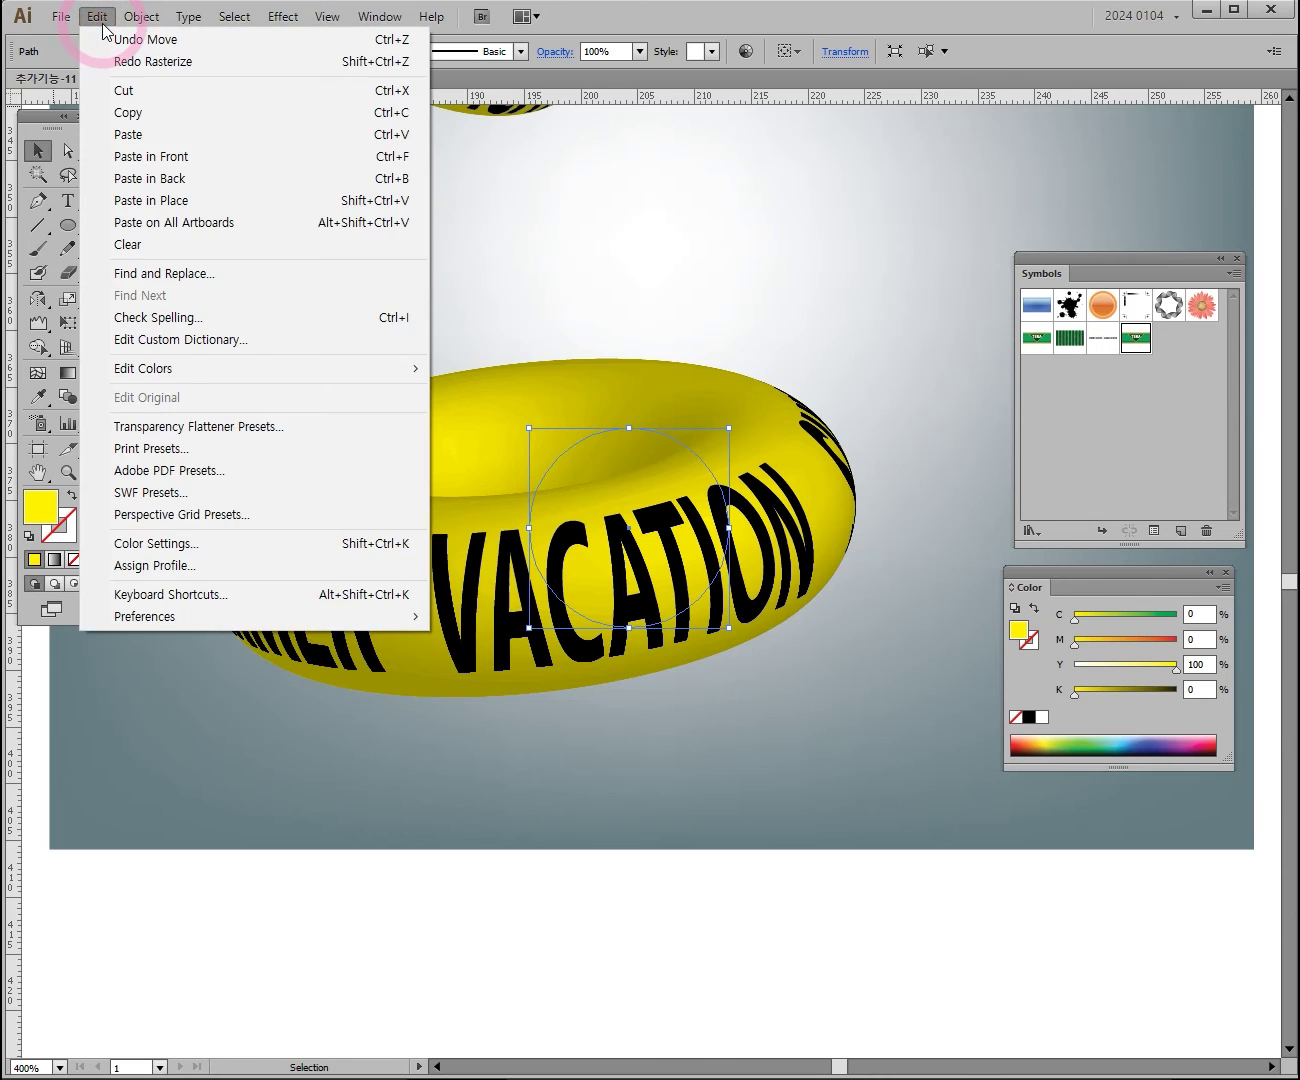
mouse_move(148, 29)
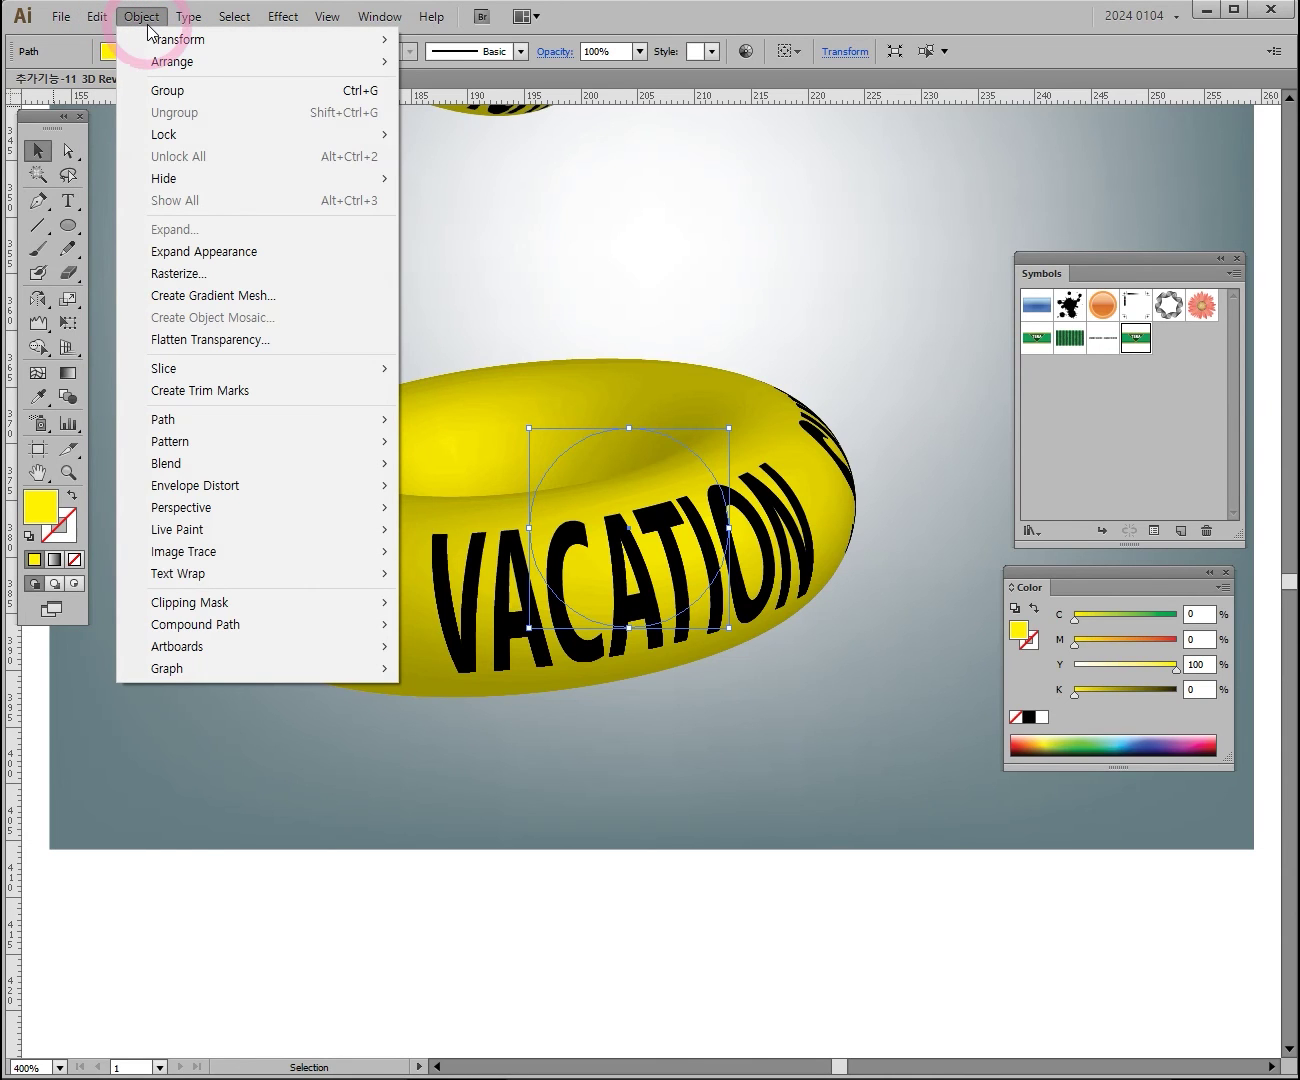
left_click(203, 251)
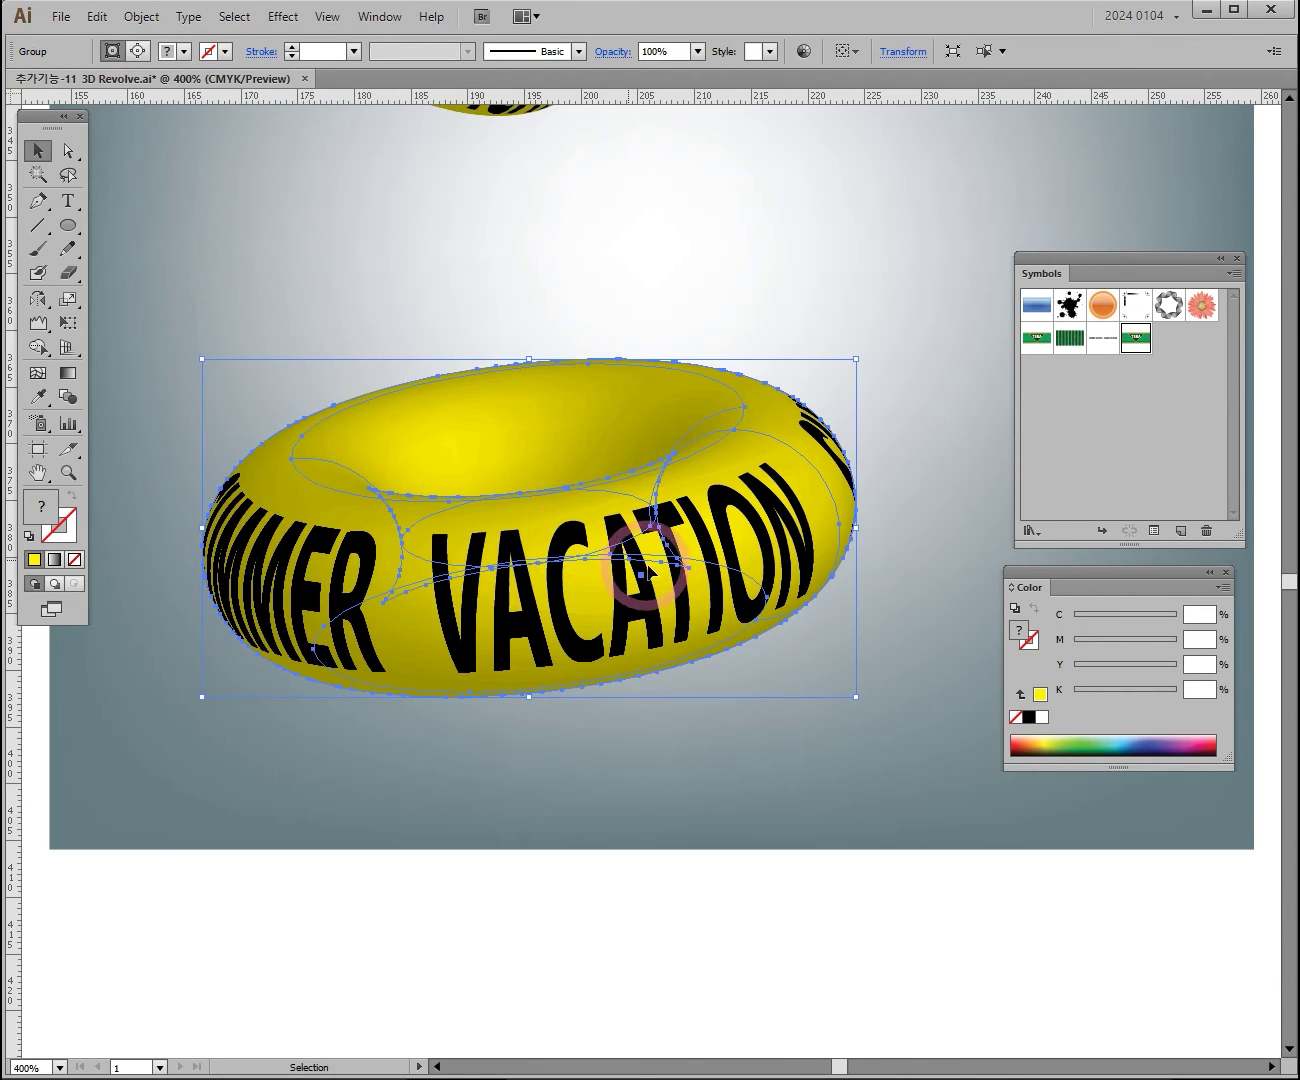
Move the expanded SUMMER VACATION ring slightly left and up on the gradient background
key("ctrl+plus")
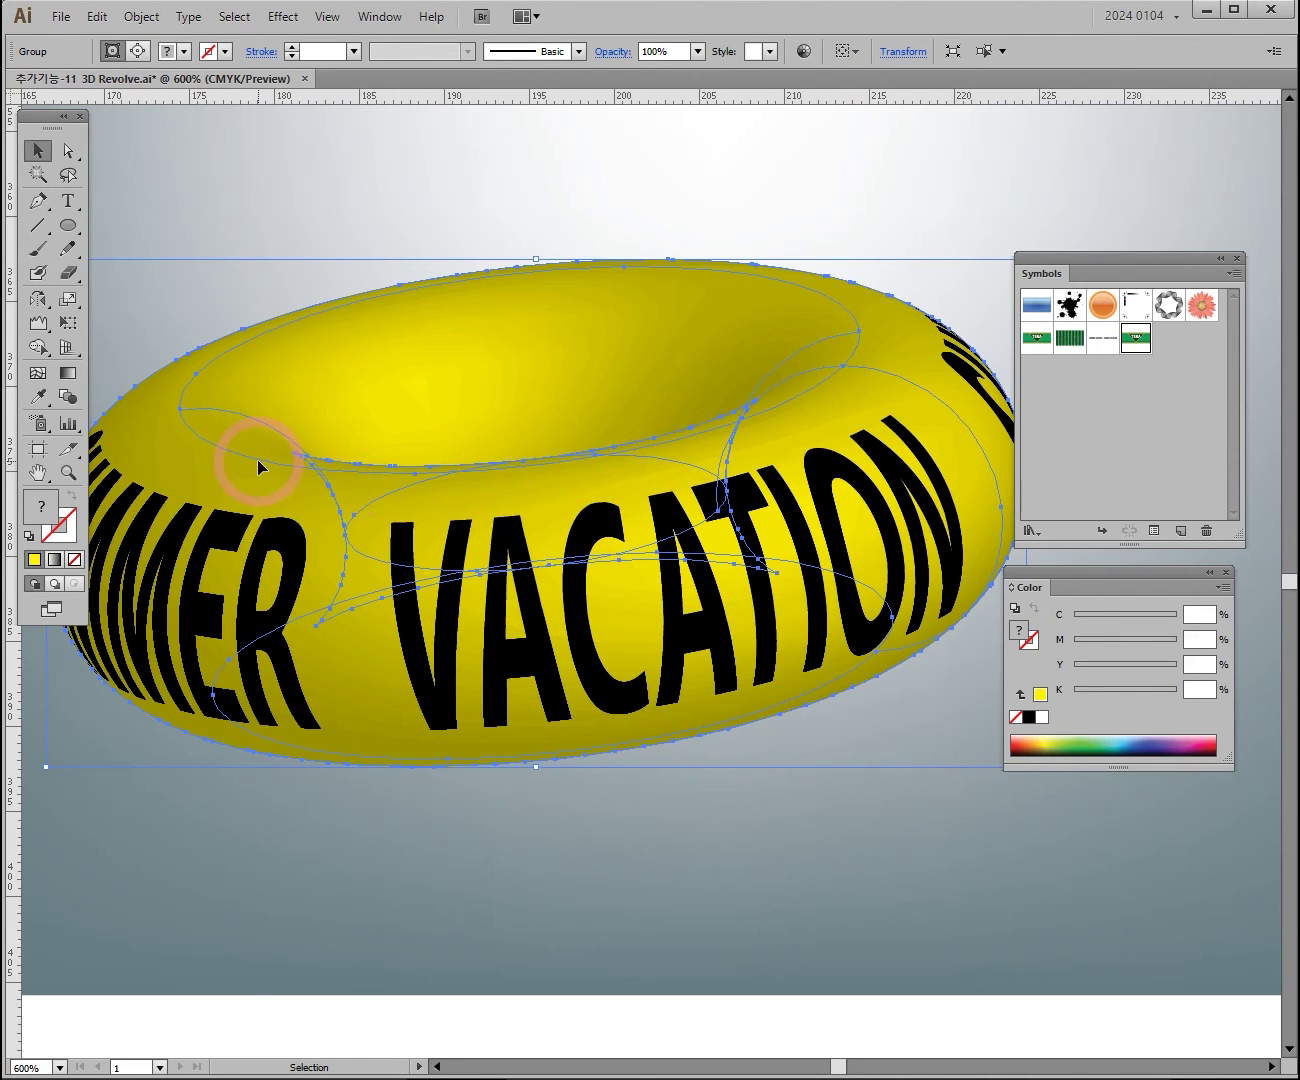
left_click(674, 513, "ctrl+alt")
left_click_drag(585, 570, 531, 541)
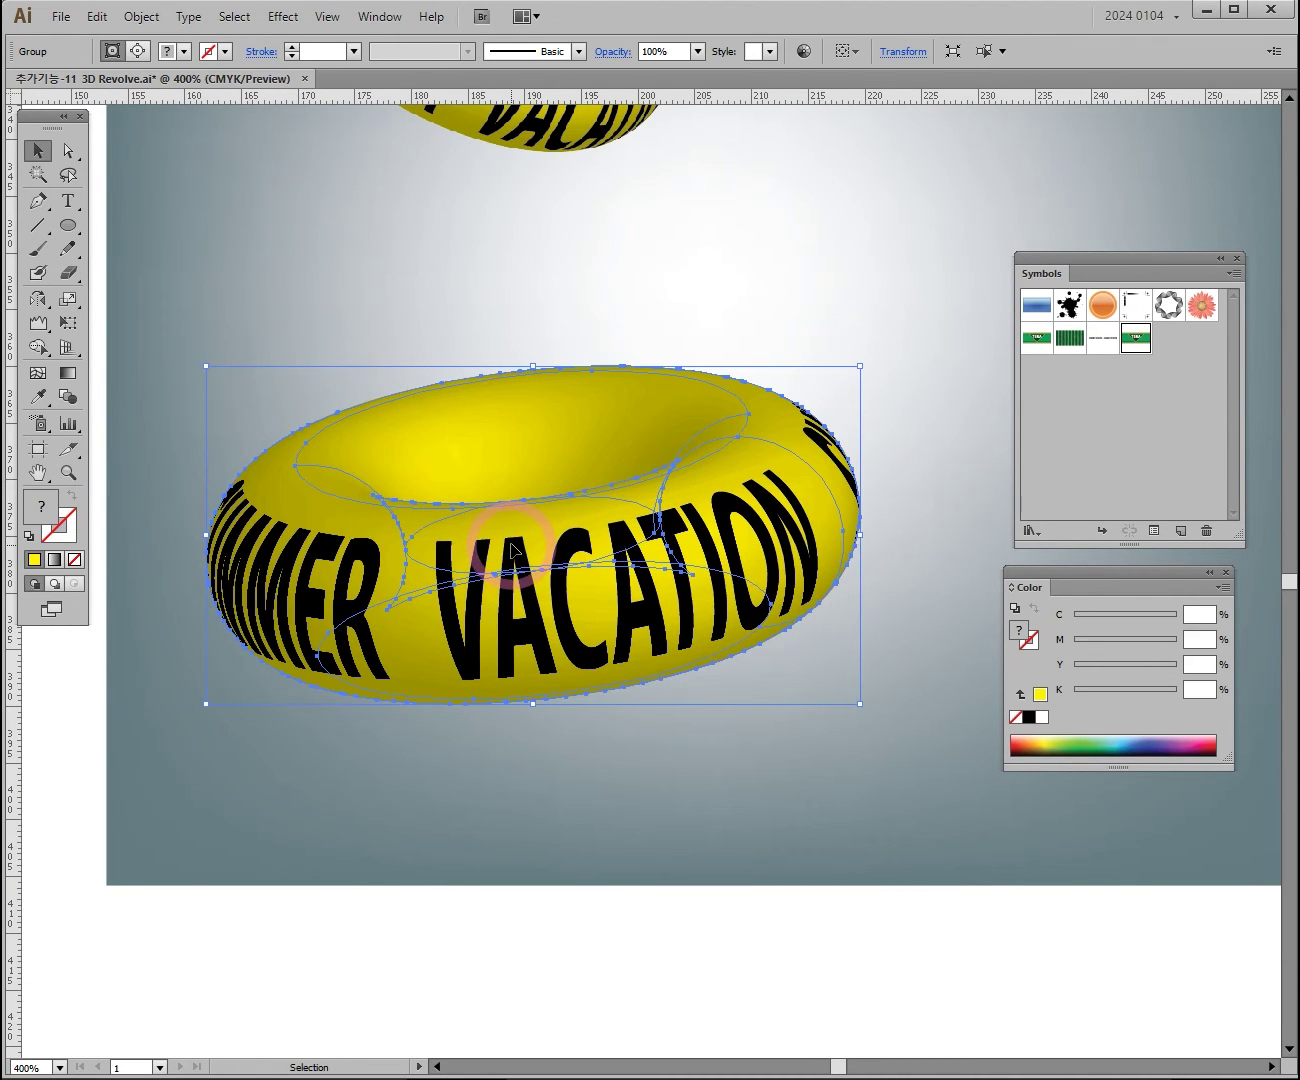
Ungroup the expanded ring twice and release its clipping mask
right_click(512, 551)
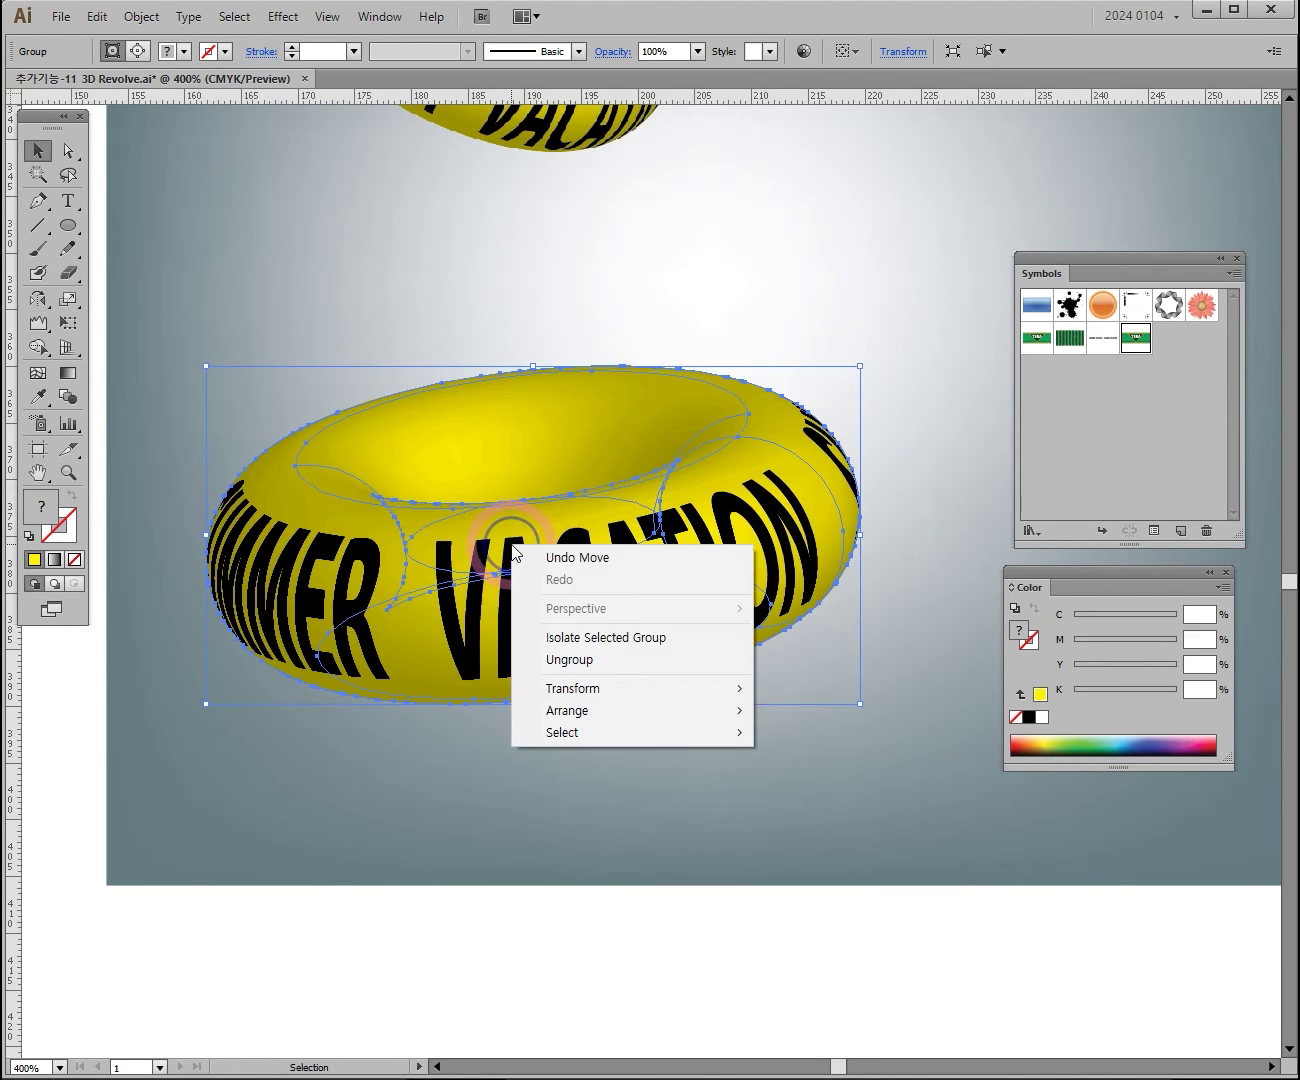
left_click(585, 659)
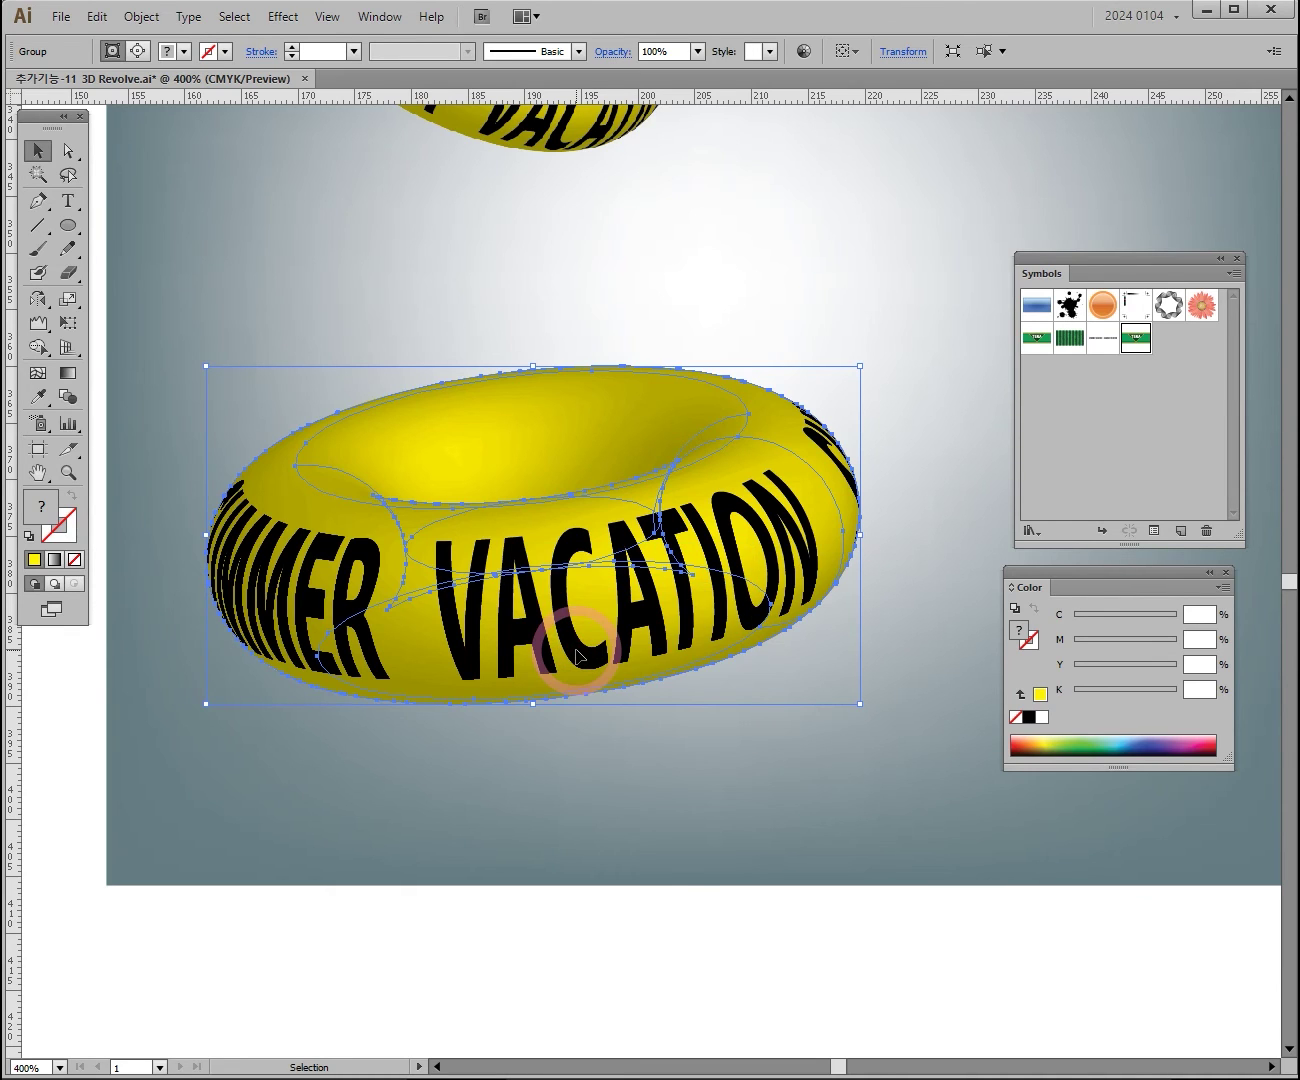
right_click(530, 612)
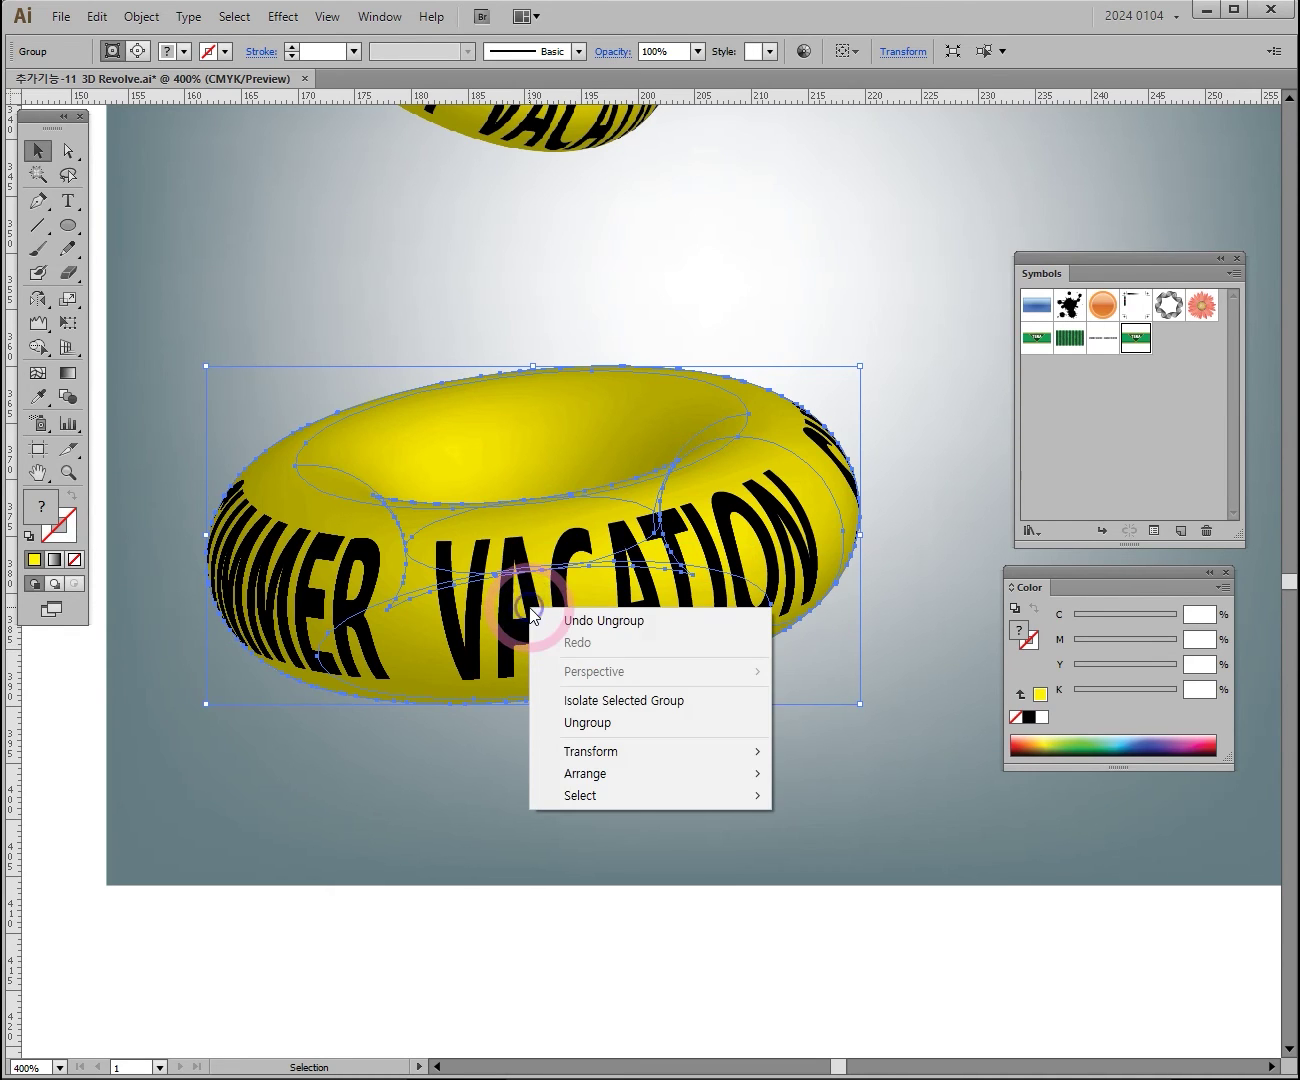
left_click(585, 722)
right_click(555, 633)
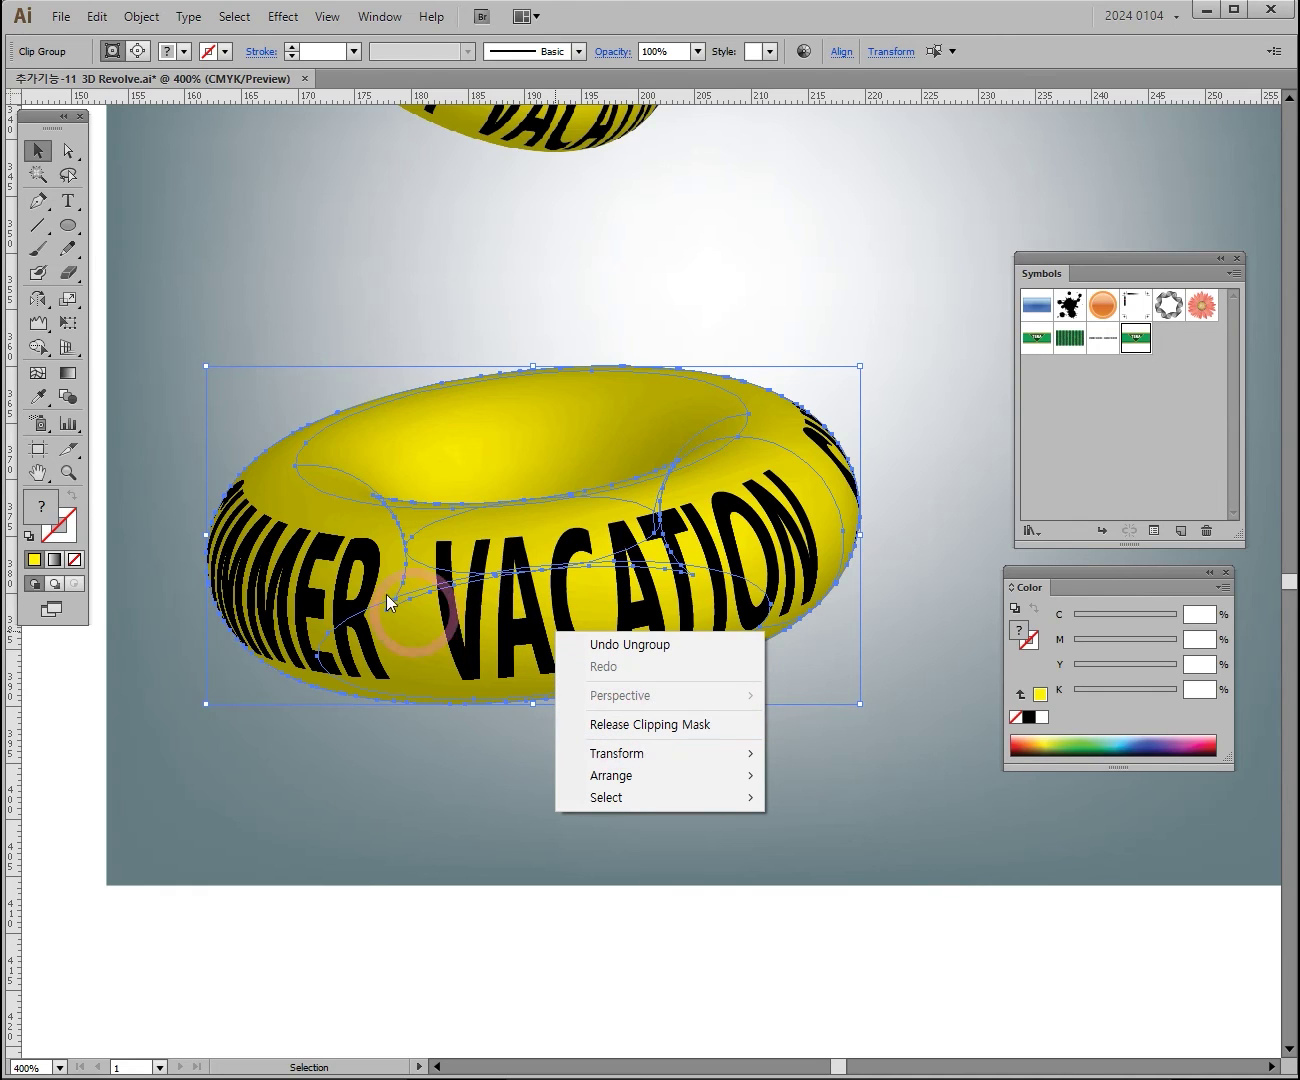
left_click(640, 722)
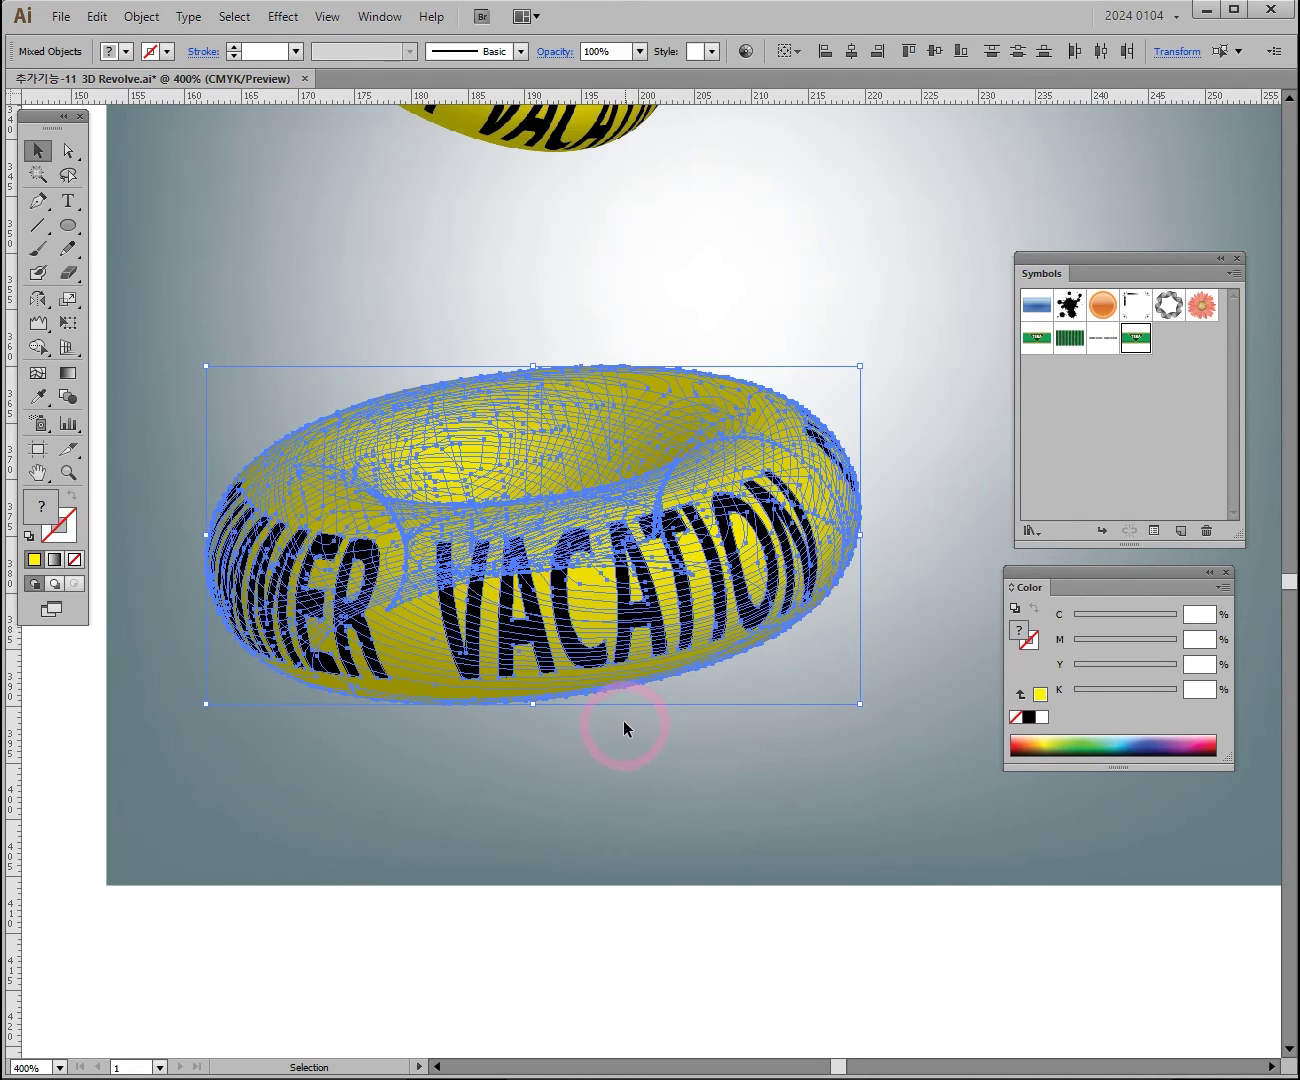
Examine the released ring's vector paths up close and clear the selection
key("ctrl+space")
left_click(640, 546)
left_click(639, 545)
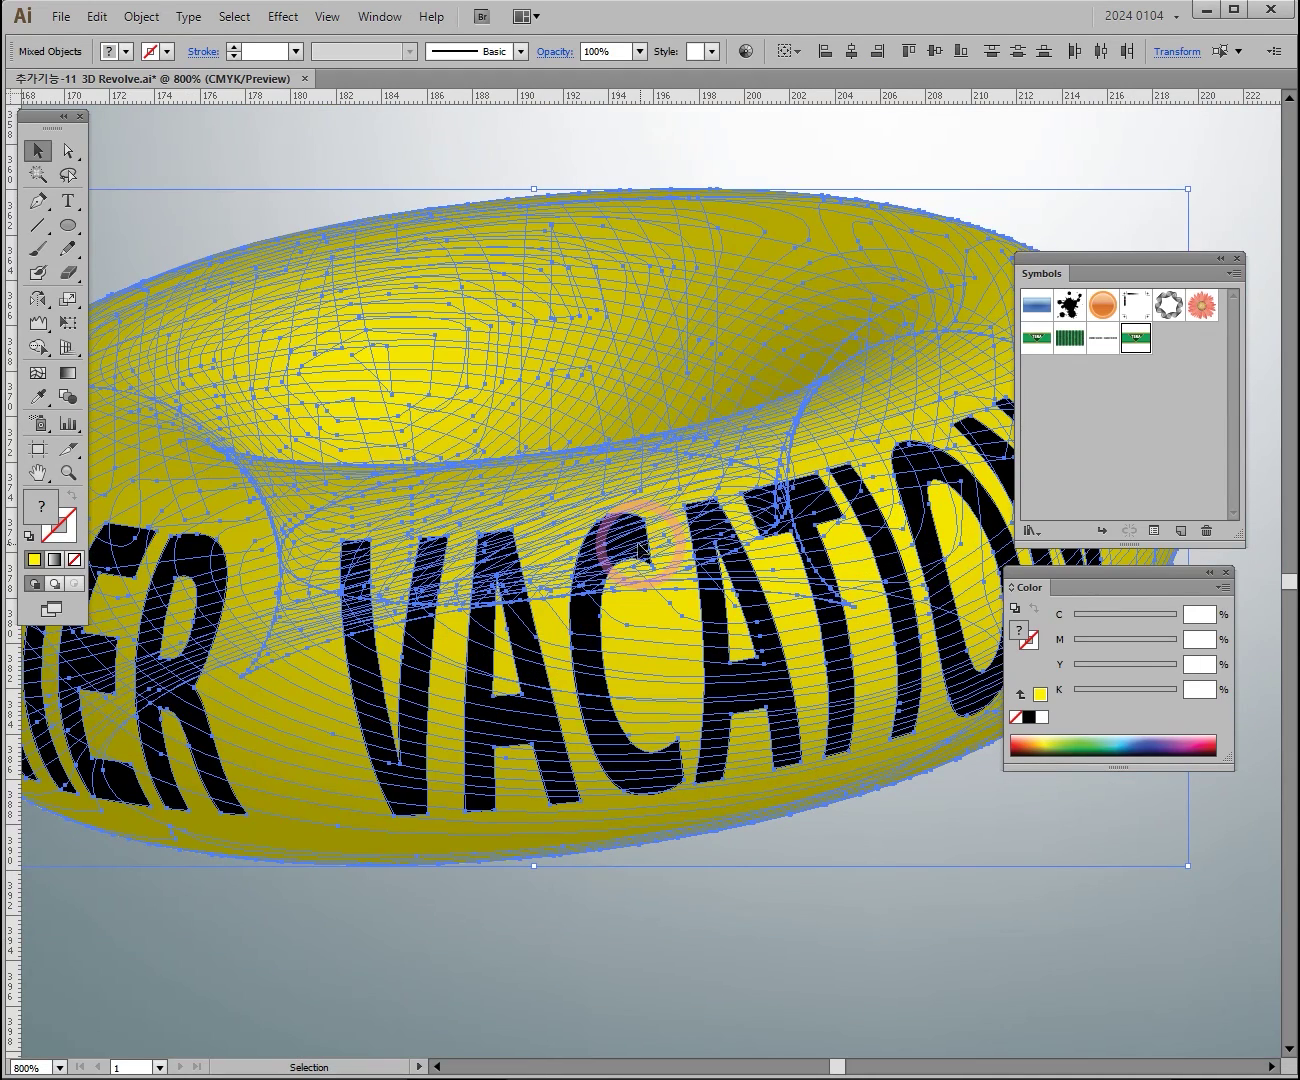
key("ctrl+alt+space")
left_click(639, 547, "ctrl+alt")
left_click(638, 566, "ctrl+alt")
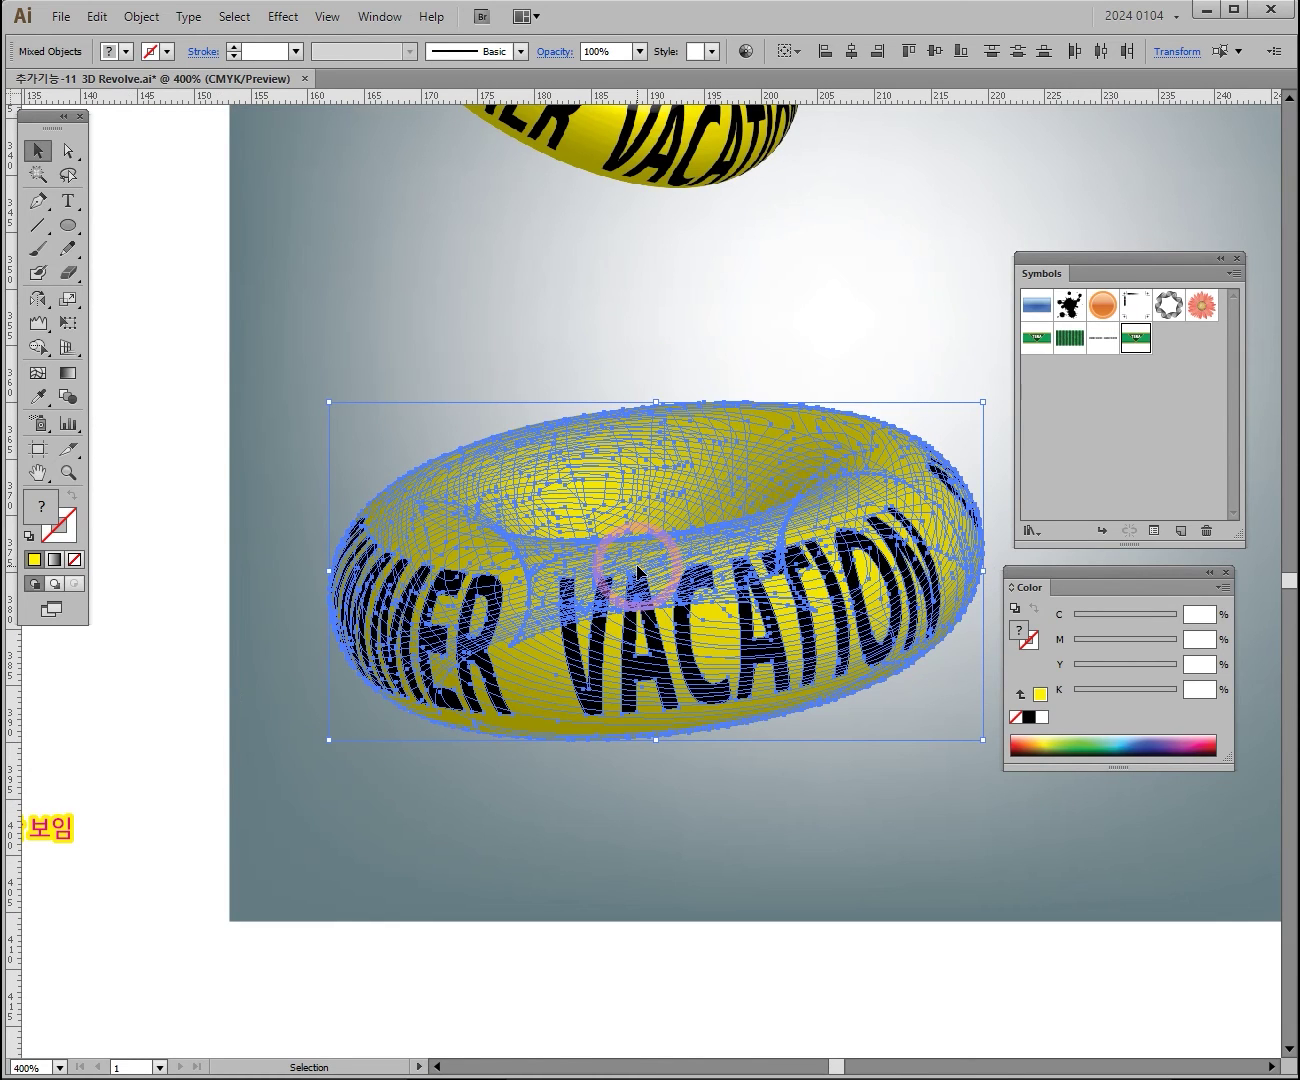
key("space")
left_click_drag(759, 600, 693, 542)
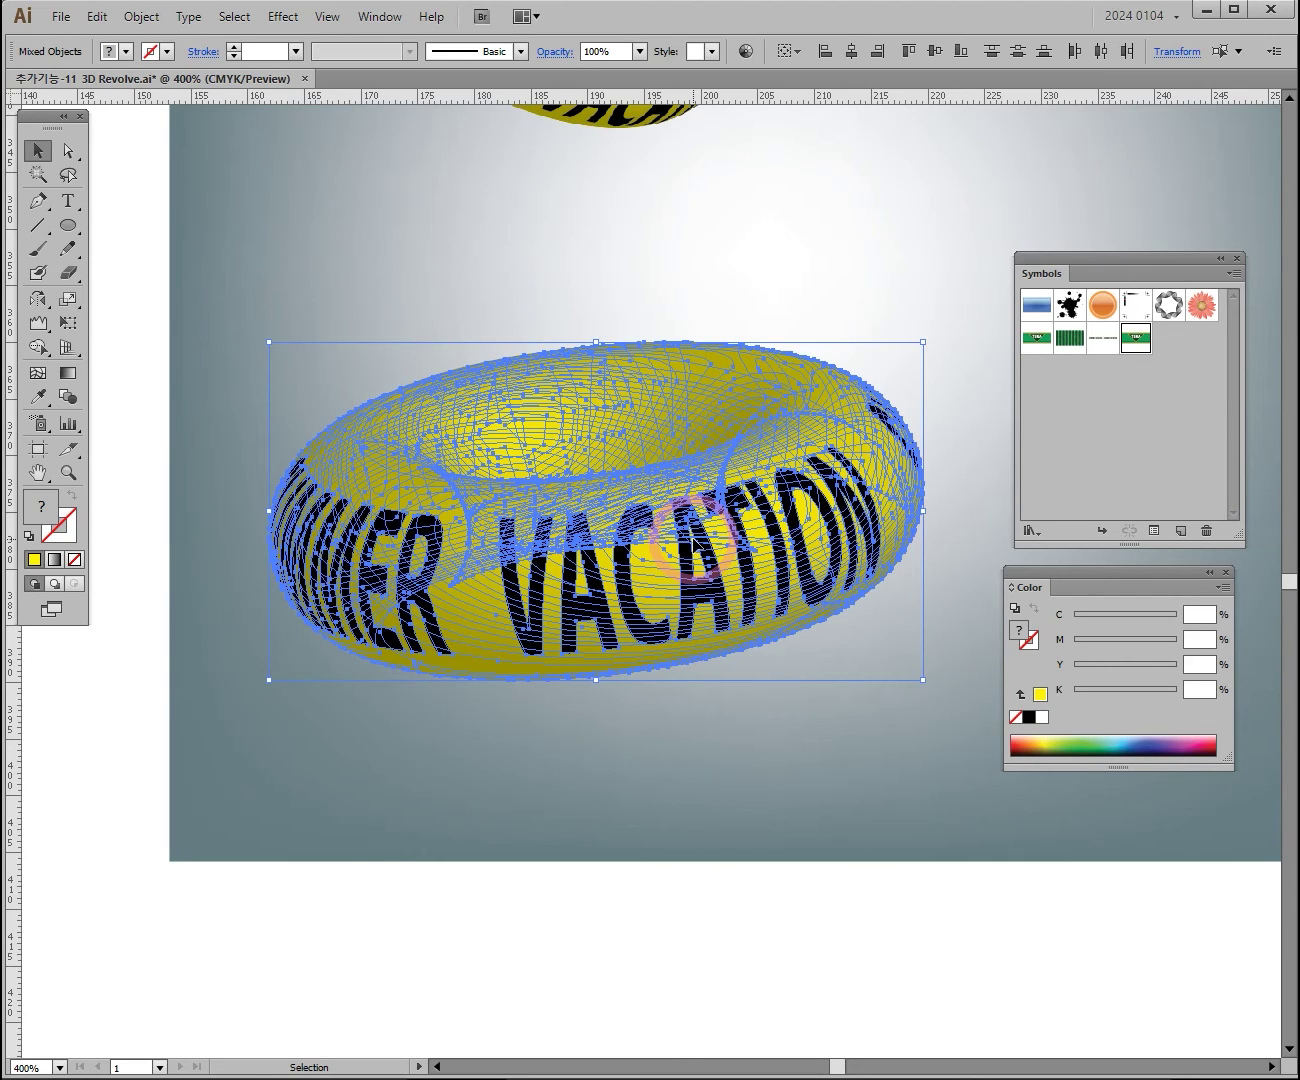
left_click(37, 151)
left_click(313, 210)
Inspect the ring's inner shading and surface seams at up to 2400% magnification
key("ctrl+space")
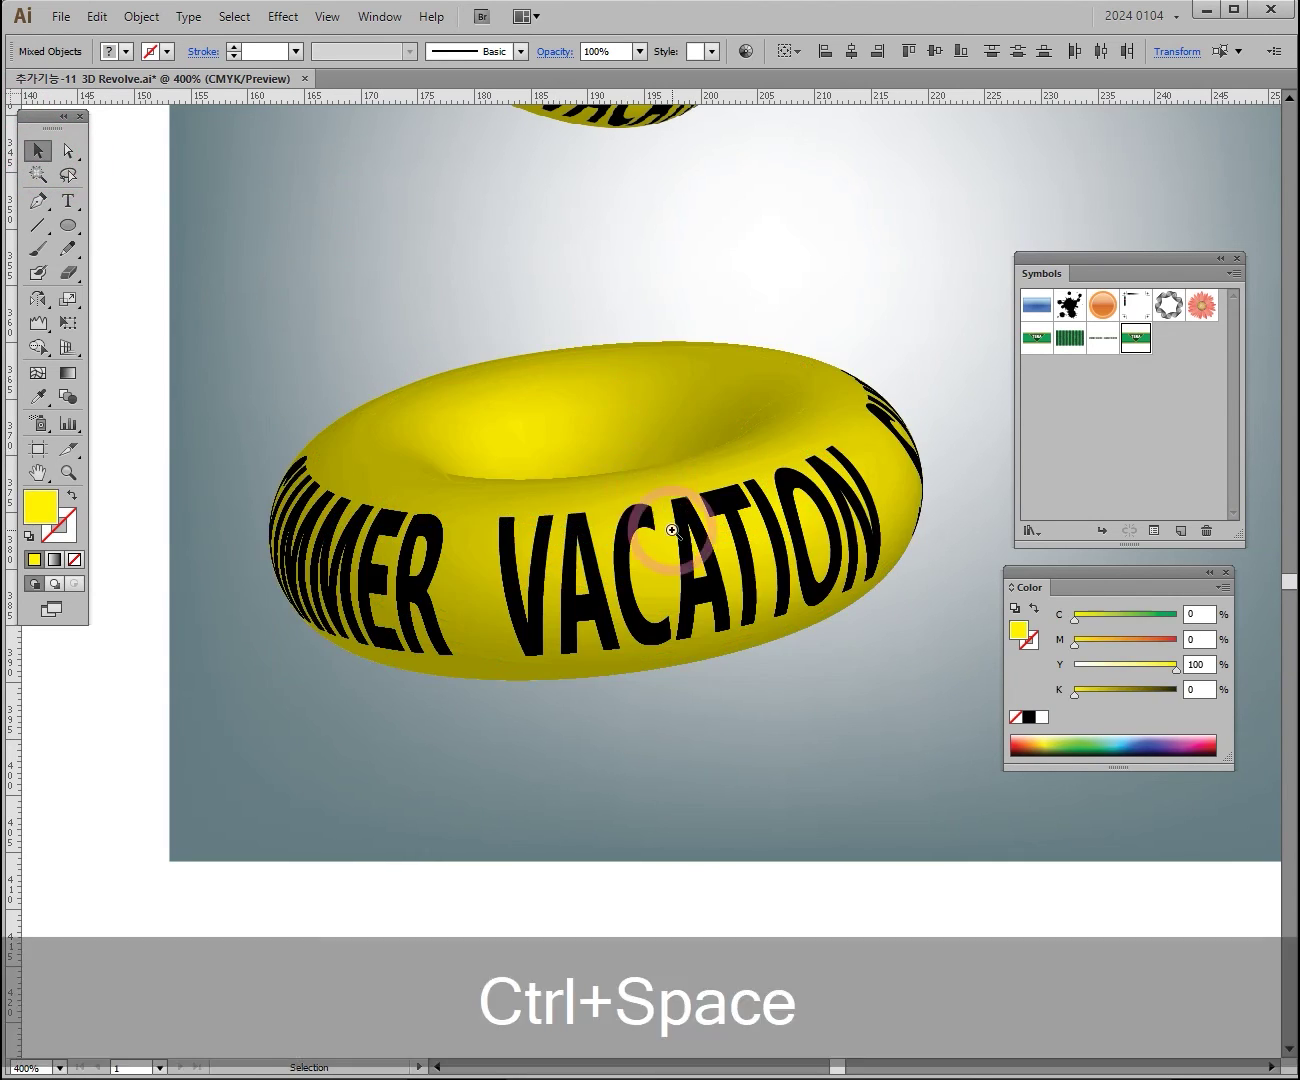
left_click(668, 528)
left_click(684, 508)
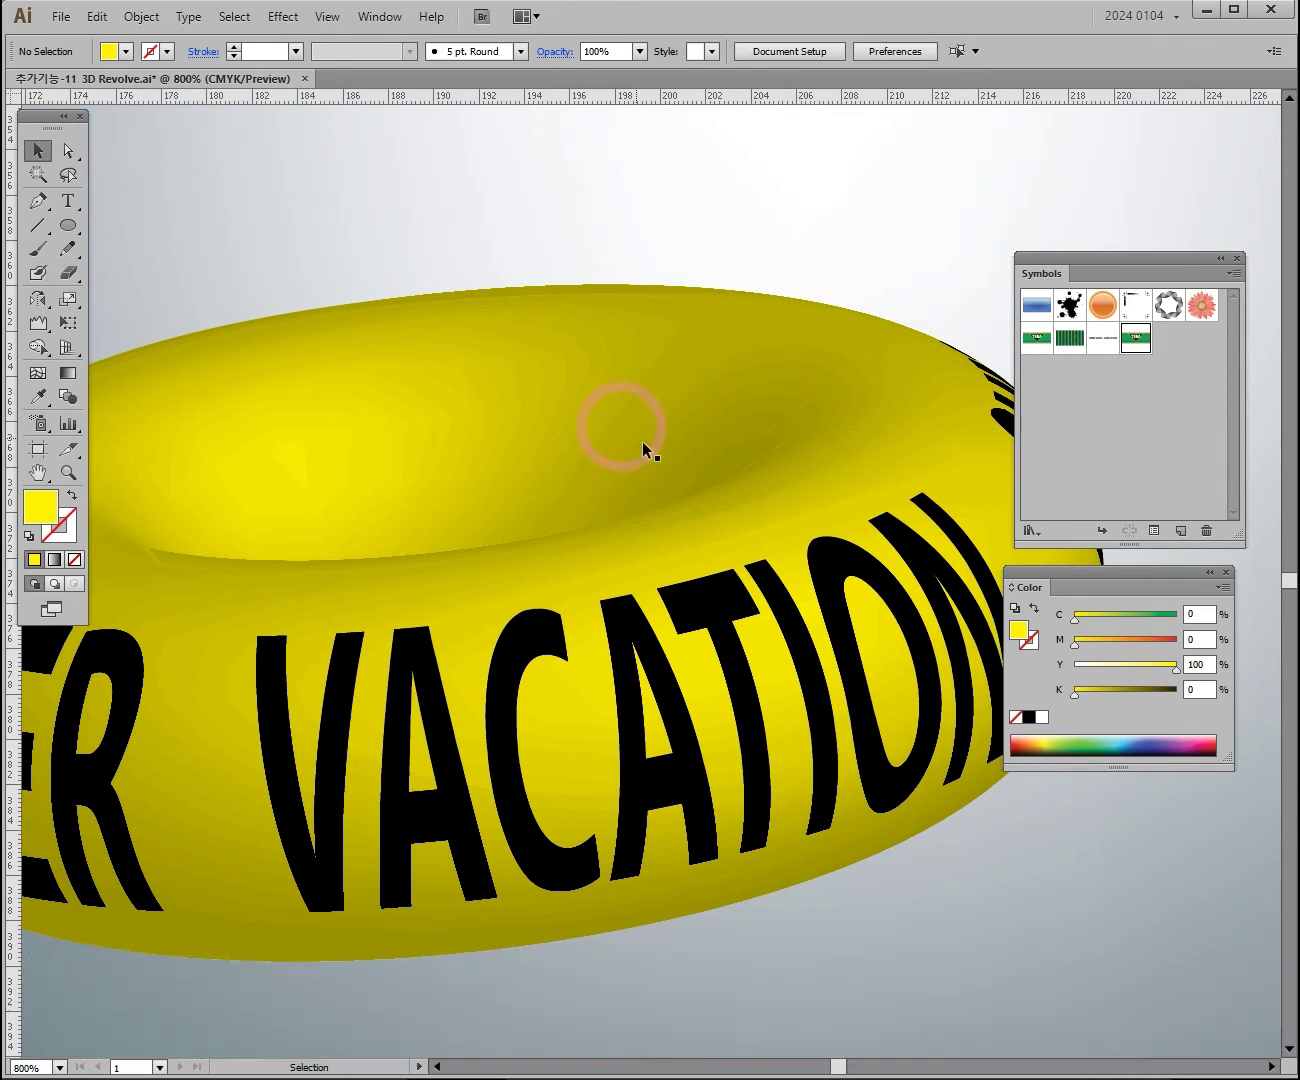
left_click(706, 520)
left_click(488, 477)
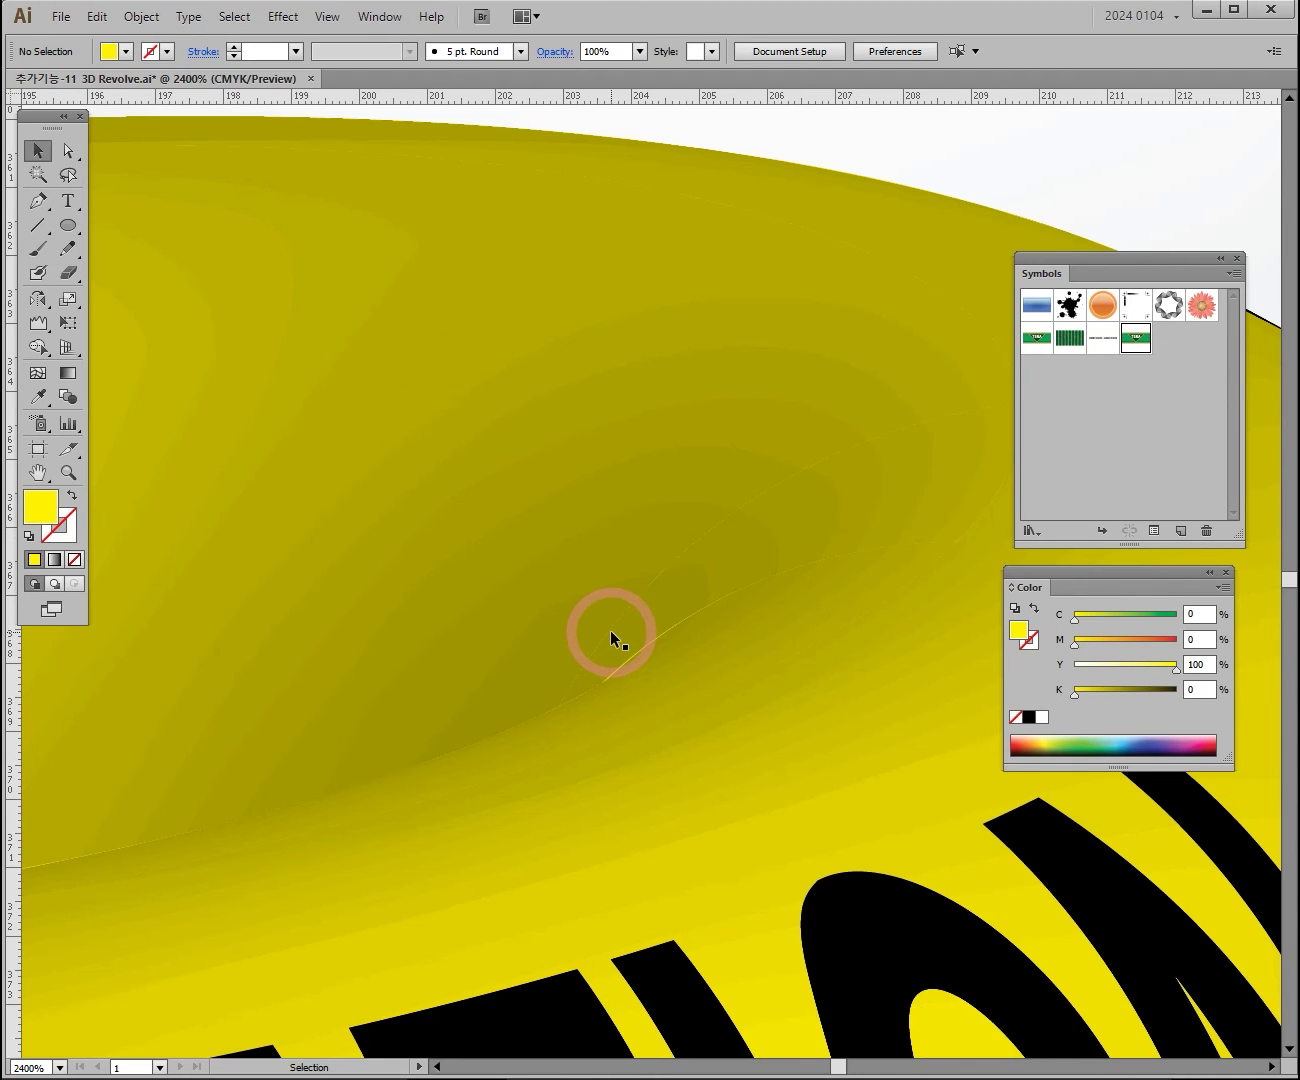
left_click(141, 16)
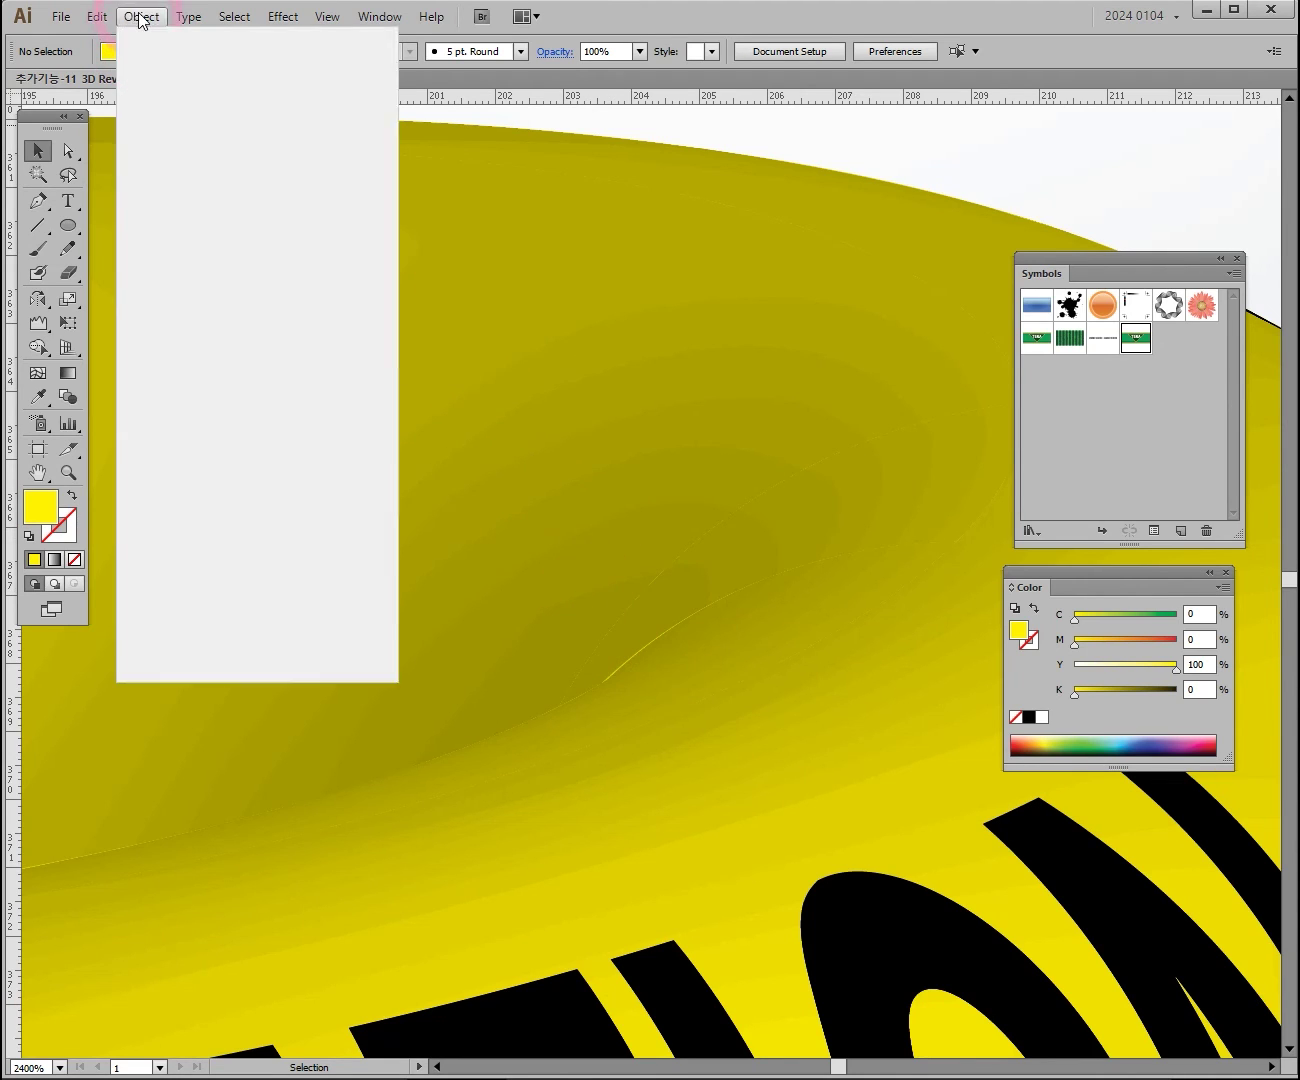
key("Escape")
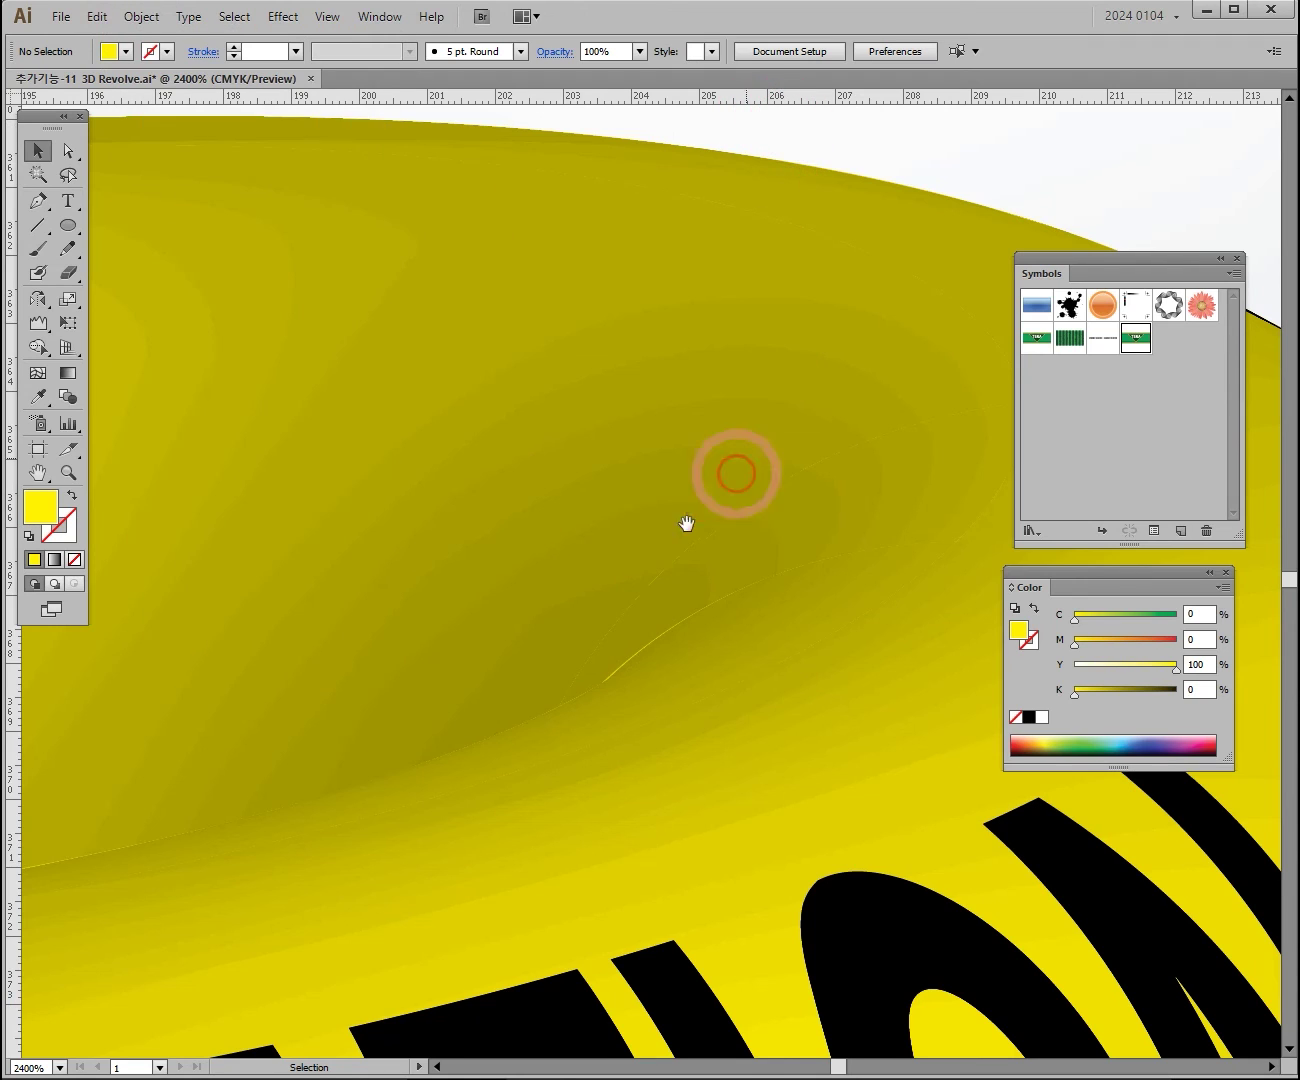
left_click_drag(740, 464, 722, 501)
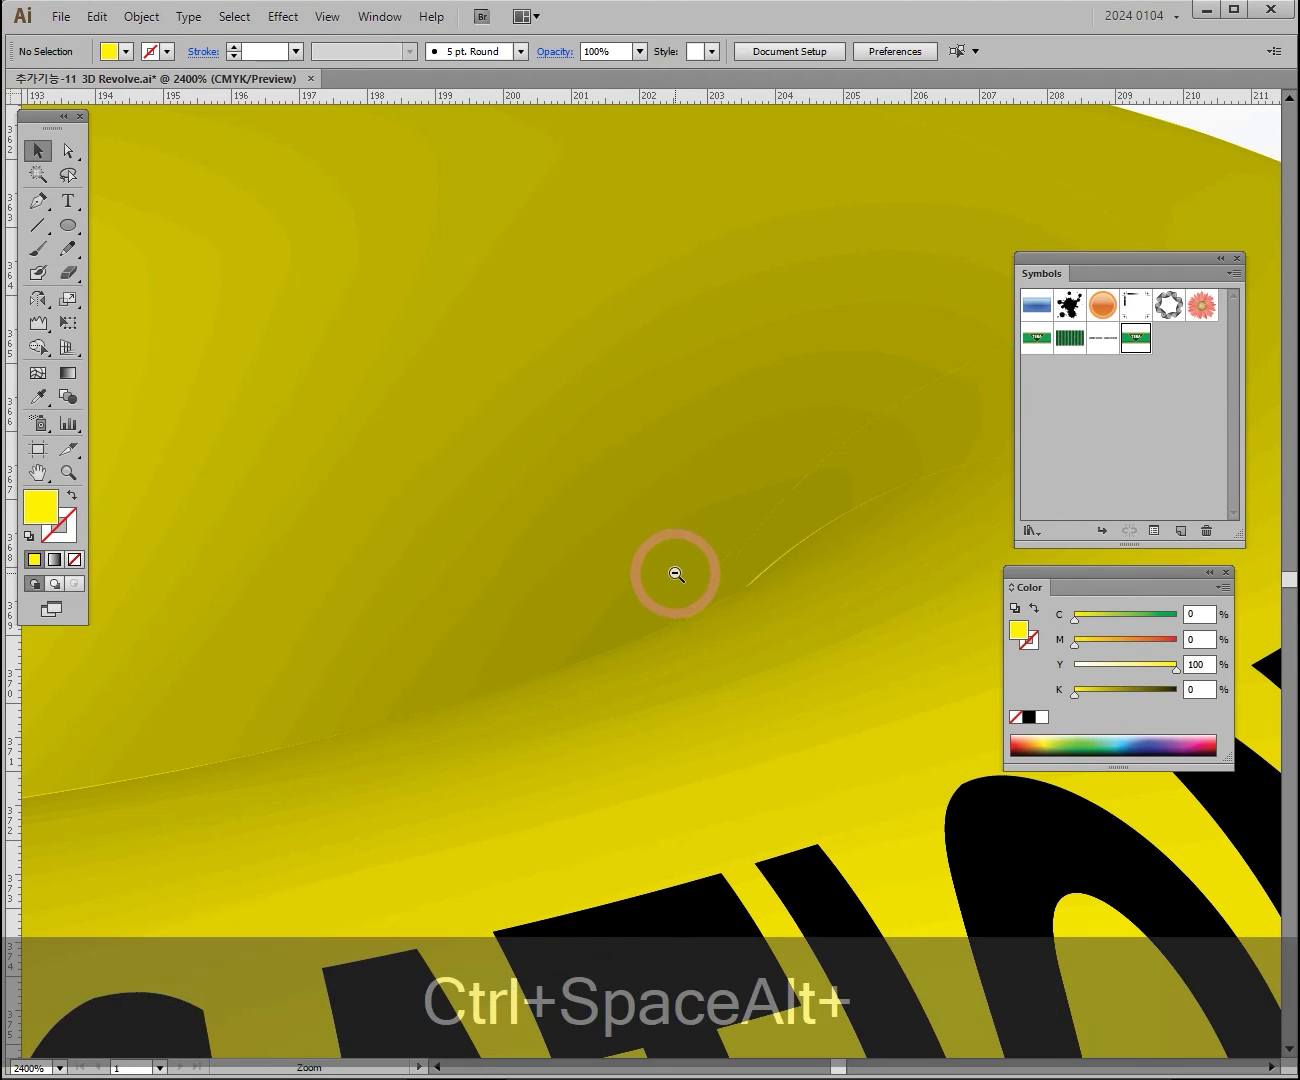
left_click(673, 571, "ctrl+alt")
left_click(690, 600, "ctrl+alt")
left_click(704, 630, "ctrl+alt")
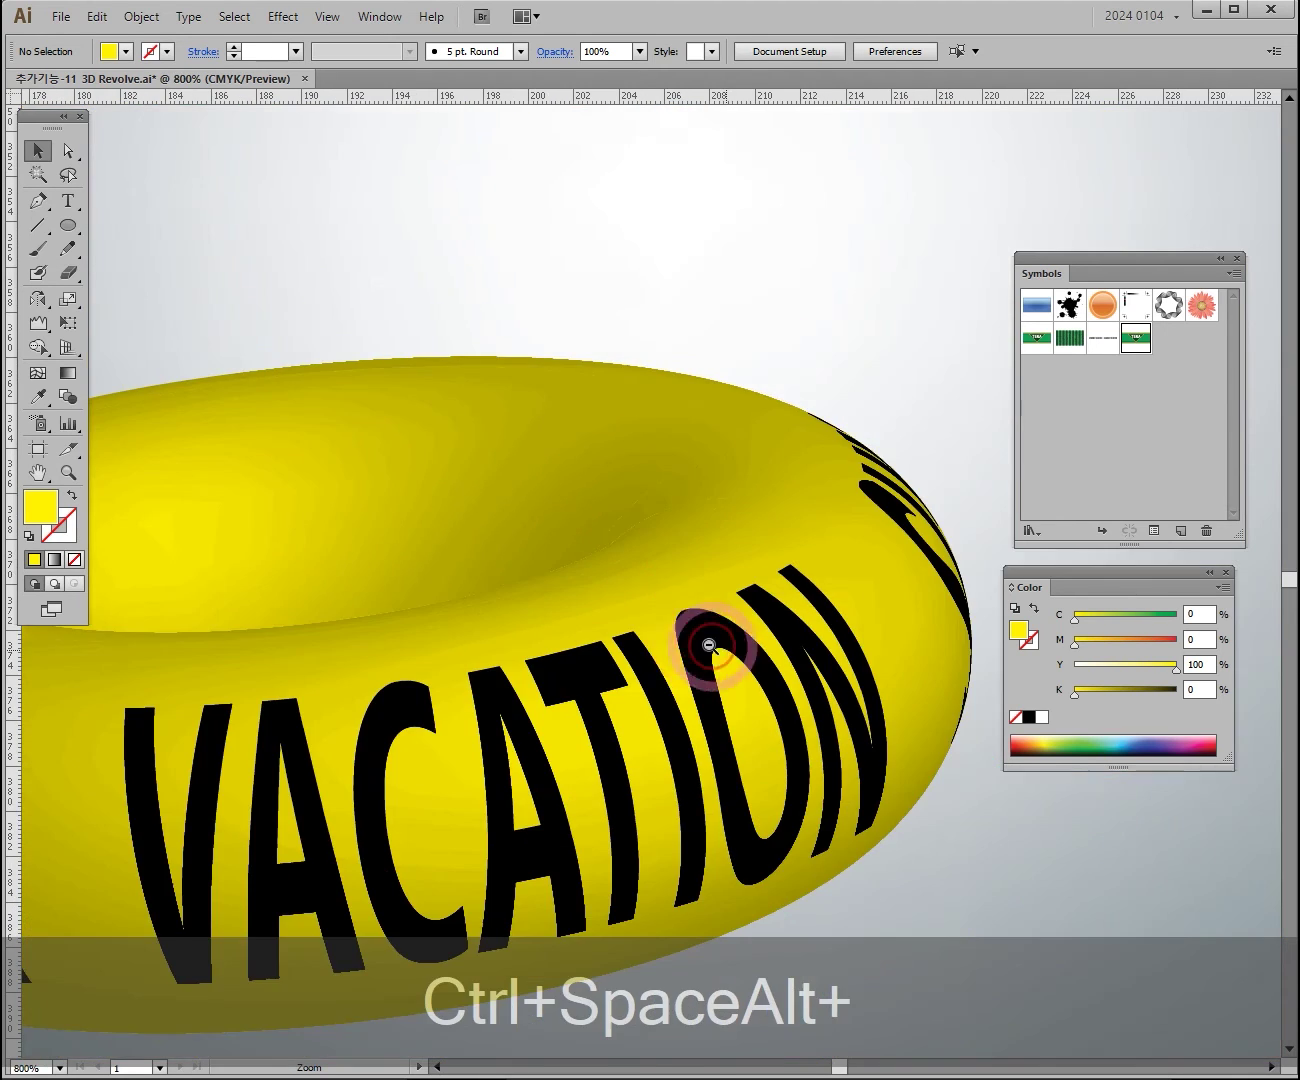
left_click(570, 580, "ctrl+alt")
left_click_drag(676, 592, 725, 494)
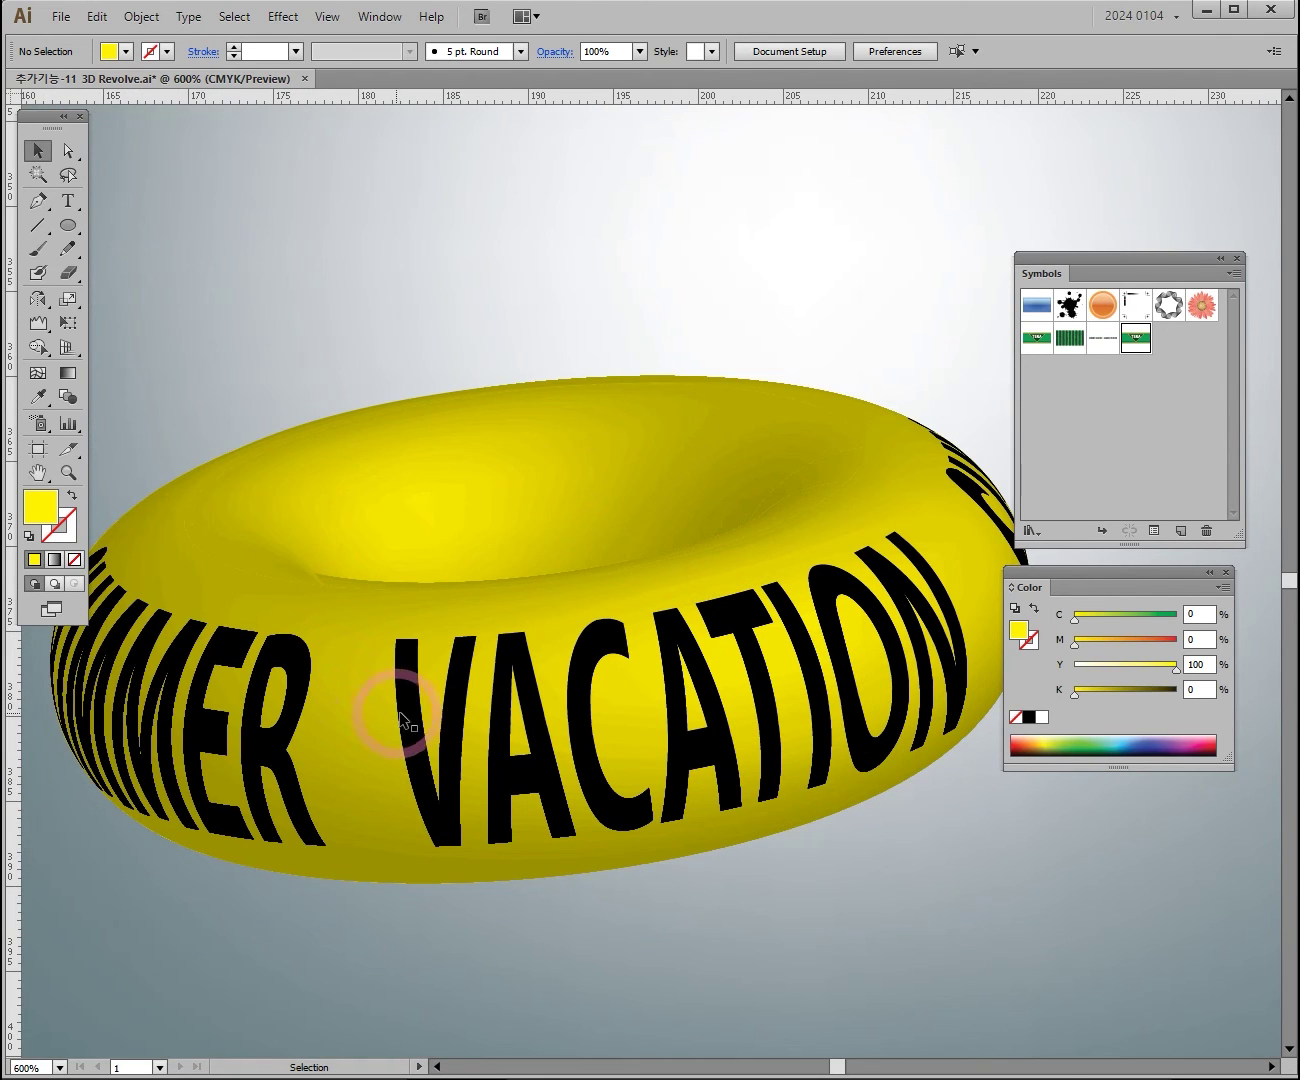
left_click(683, 697, "ctrl+alt")
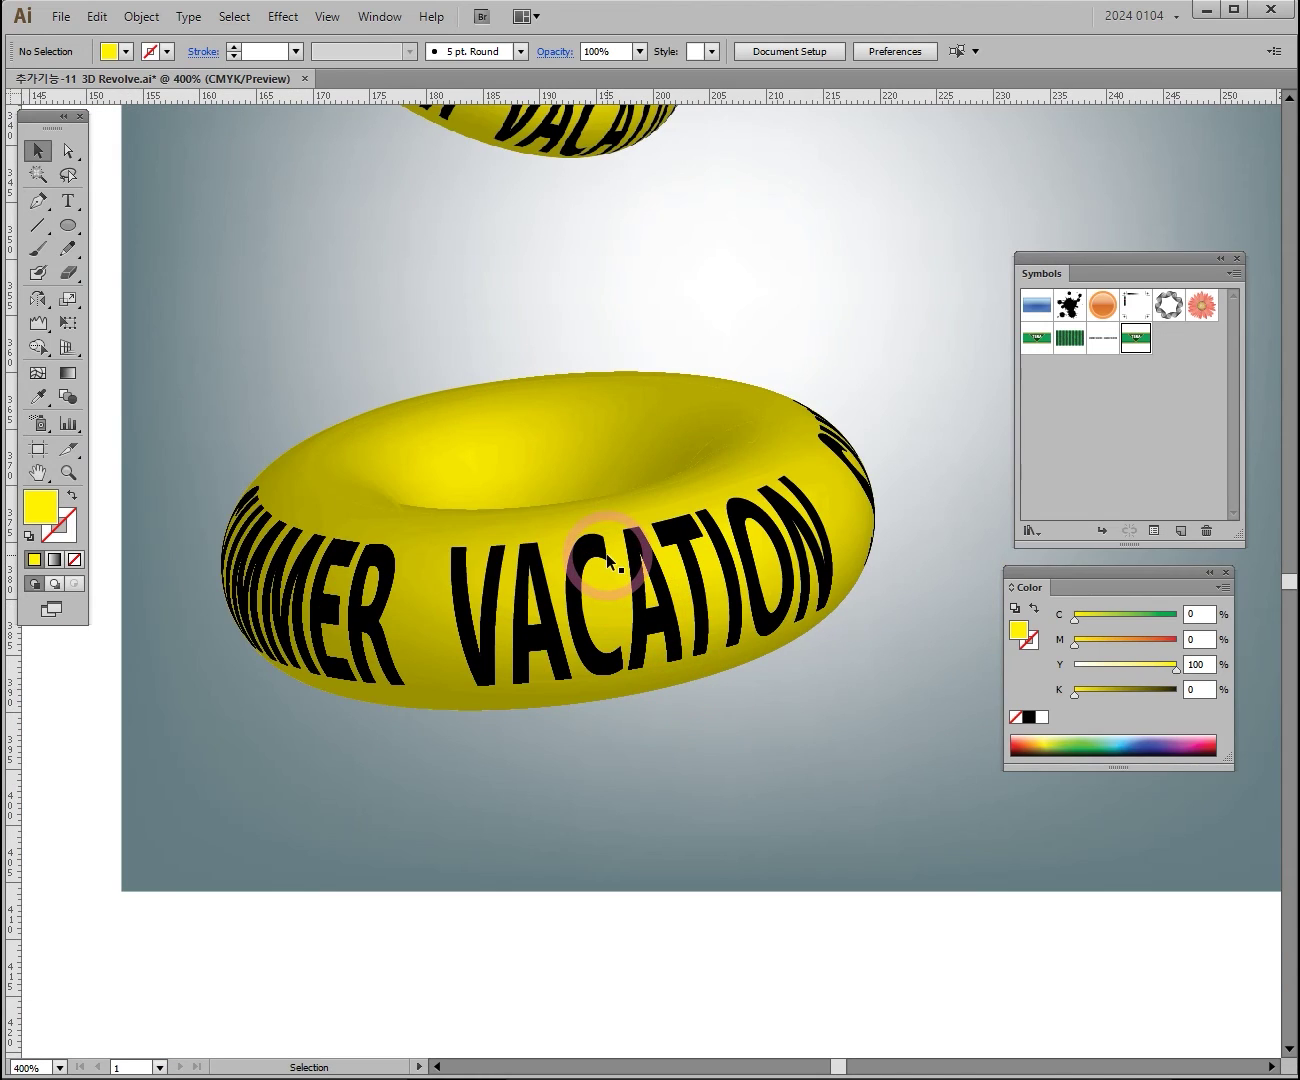
Select the ring's lettering group, switch to selecting all released ring pieces, and check which object commands are available
left_click(608, 559)
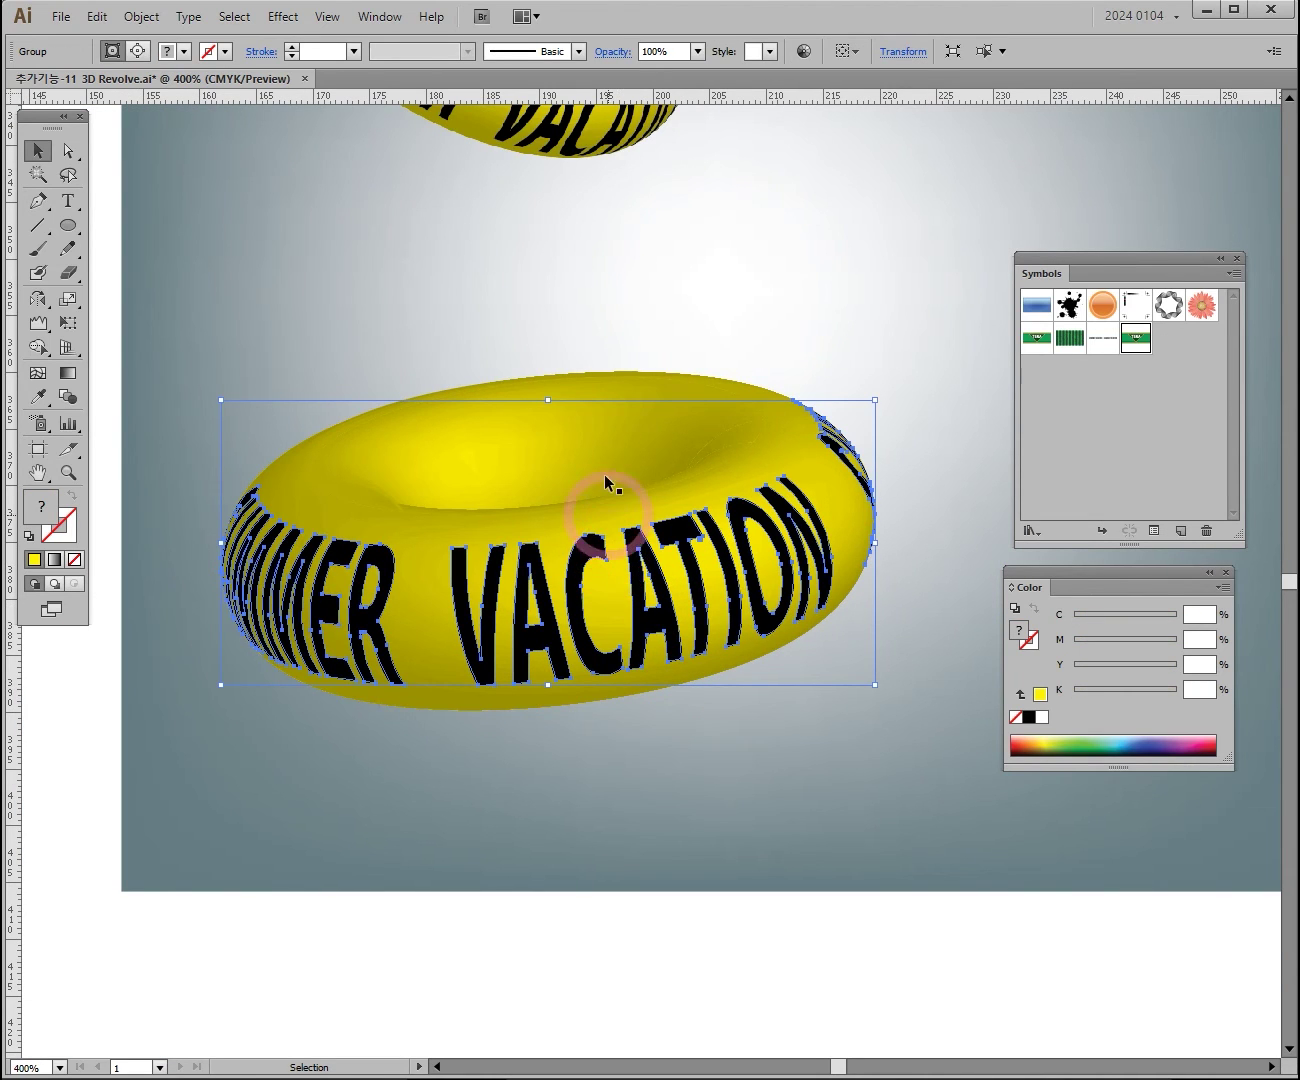
left_click(238, 320)
left_click_drag(227, 312, 916, 743)
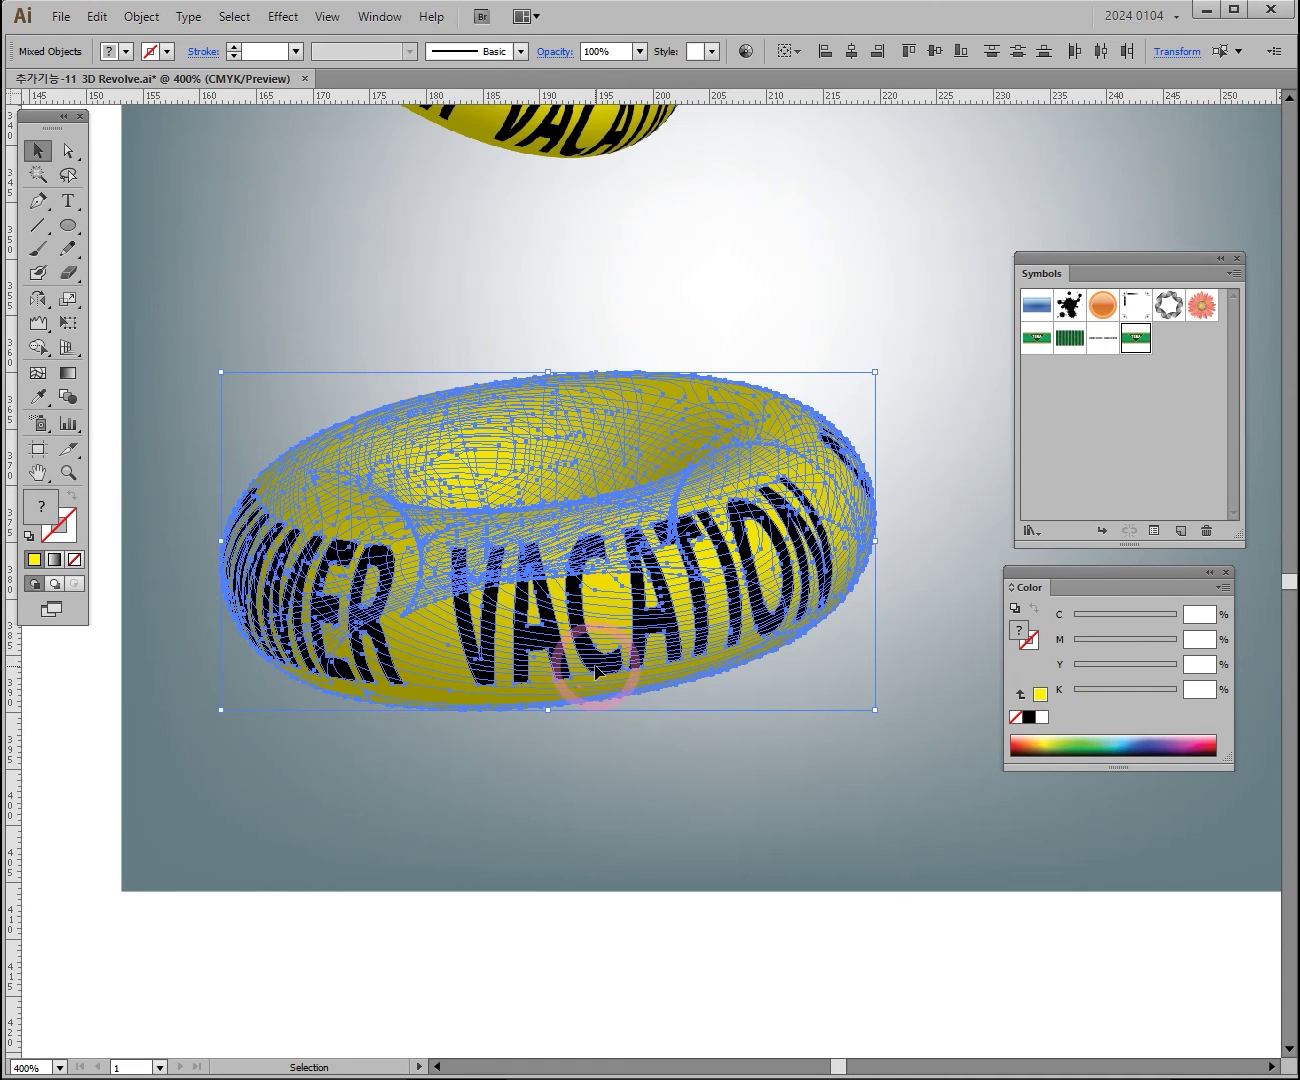
left_click(141, 17)
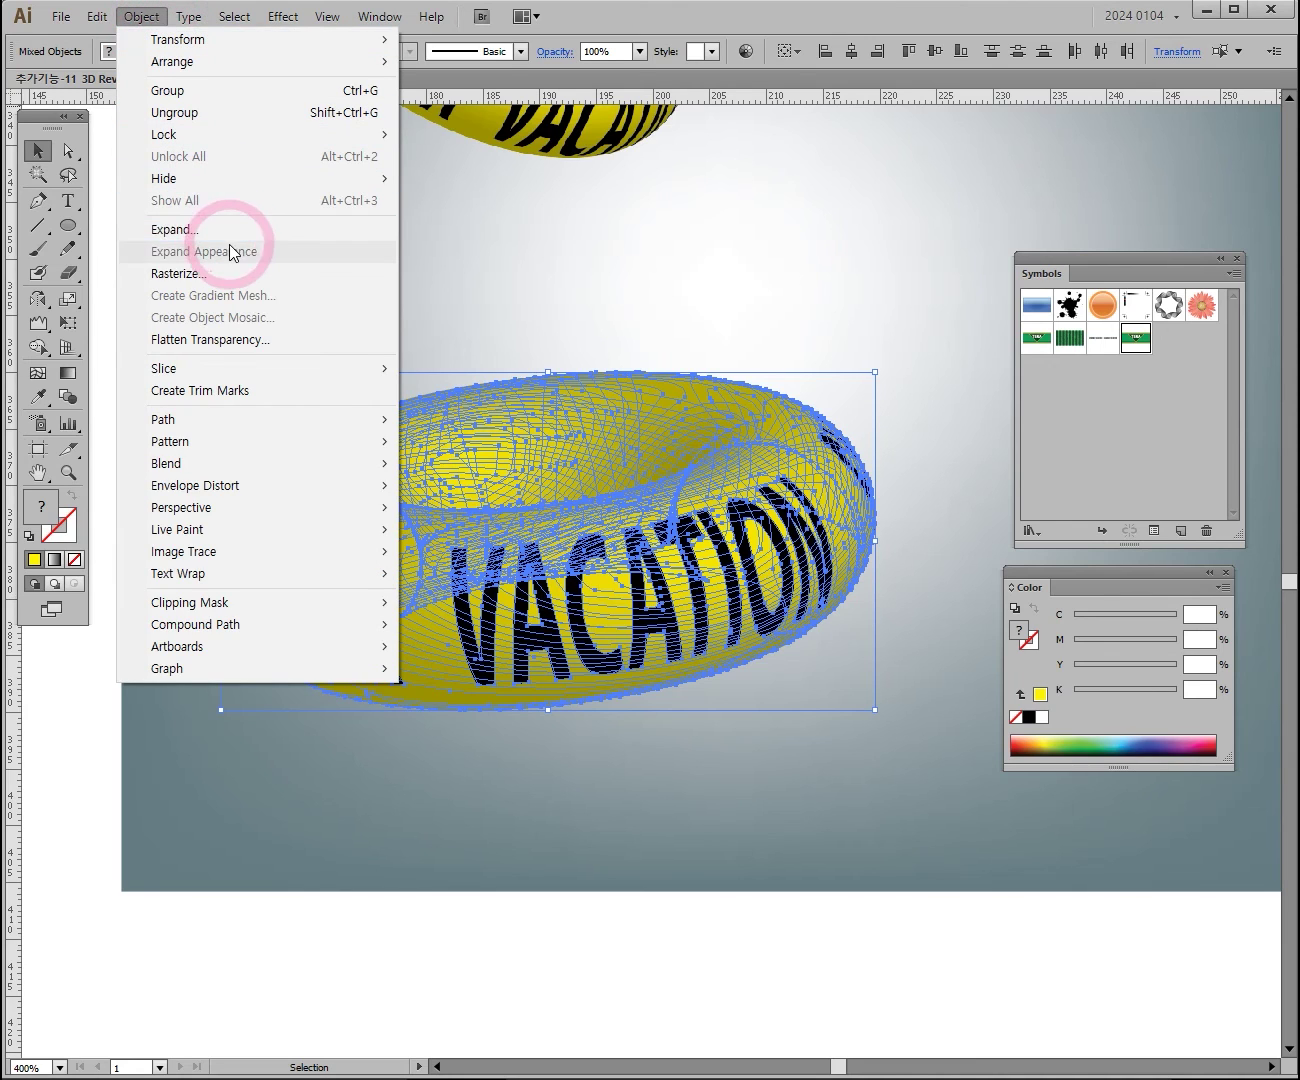
left_click(561, 320)
Try moving the ring's inner surface piece up and out of the ring, and undo the move
left_click(573, 485)
left_click_drag(634, 545, 531, 350)
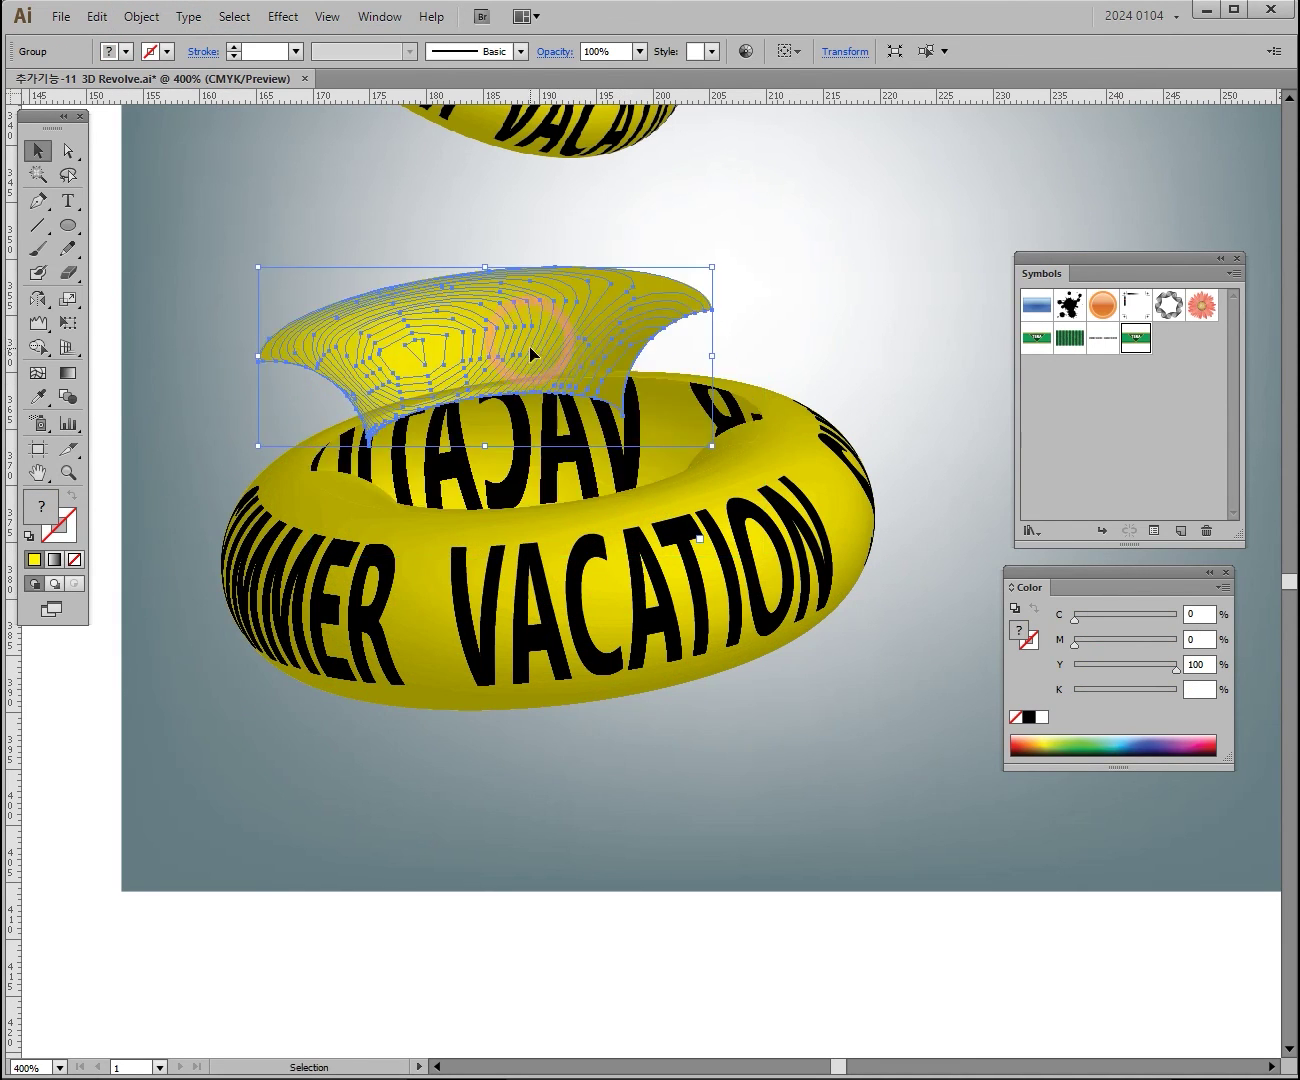
key("ctrl+z")
Try moving the outer surface and the lettering pieces away from the ring, undo both moves and deselect
left_click_drag(735, 438, 872, 319)
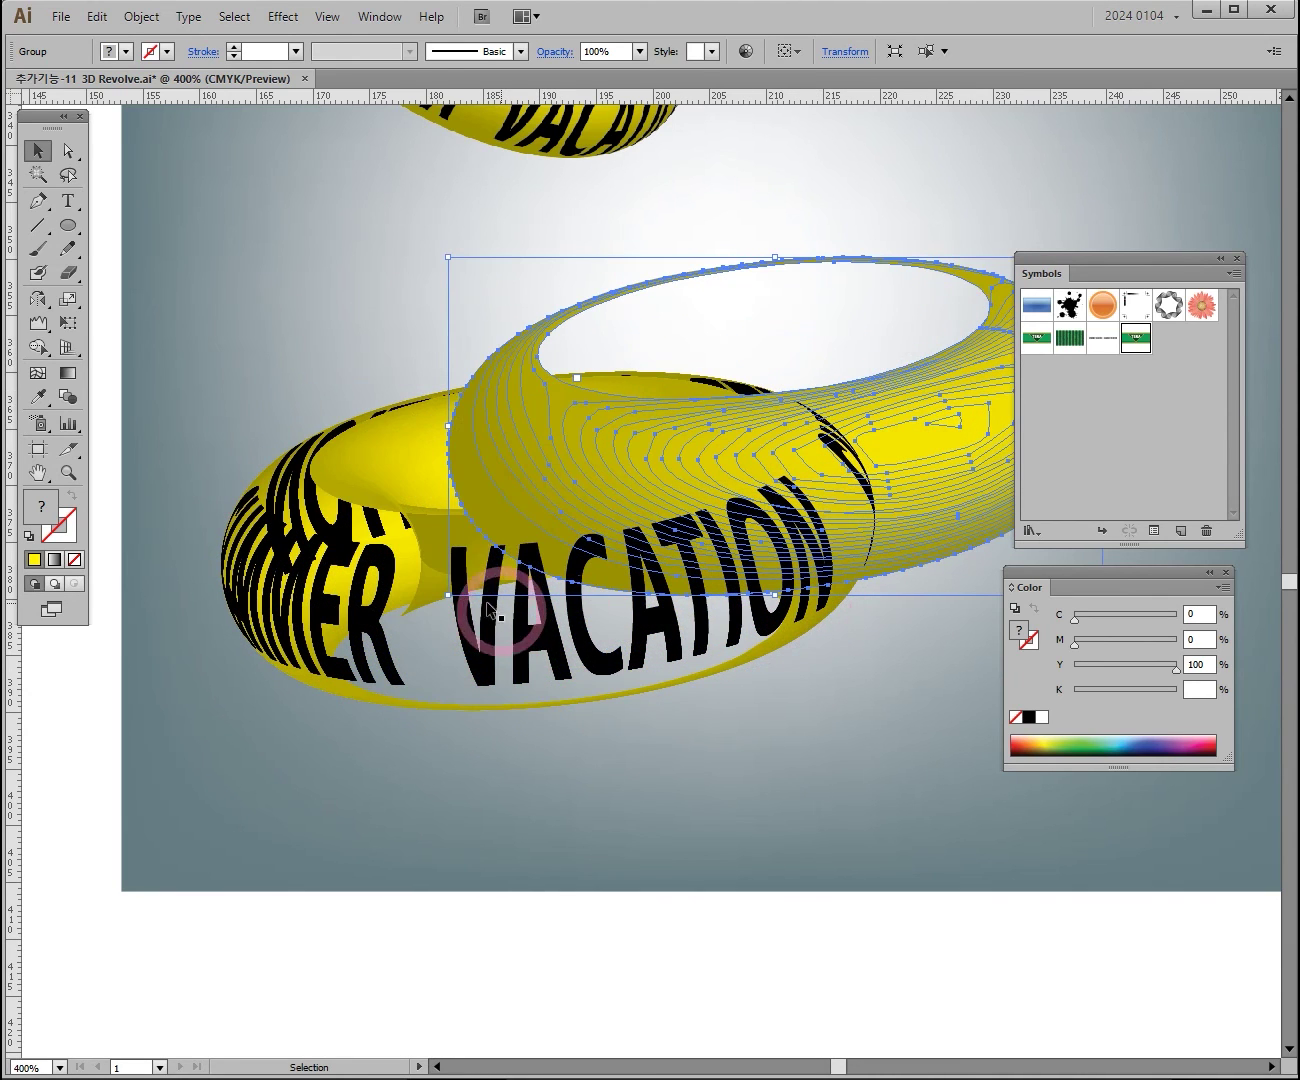
left_click(481, 636)
left_click_drag(611, 685, 661, 906)
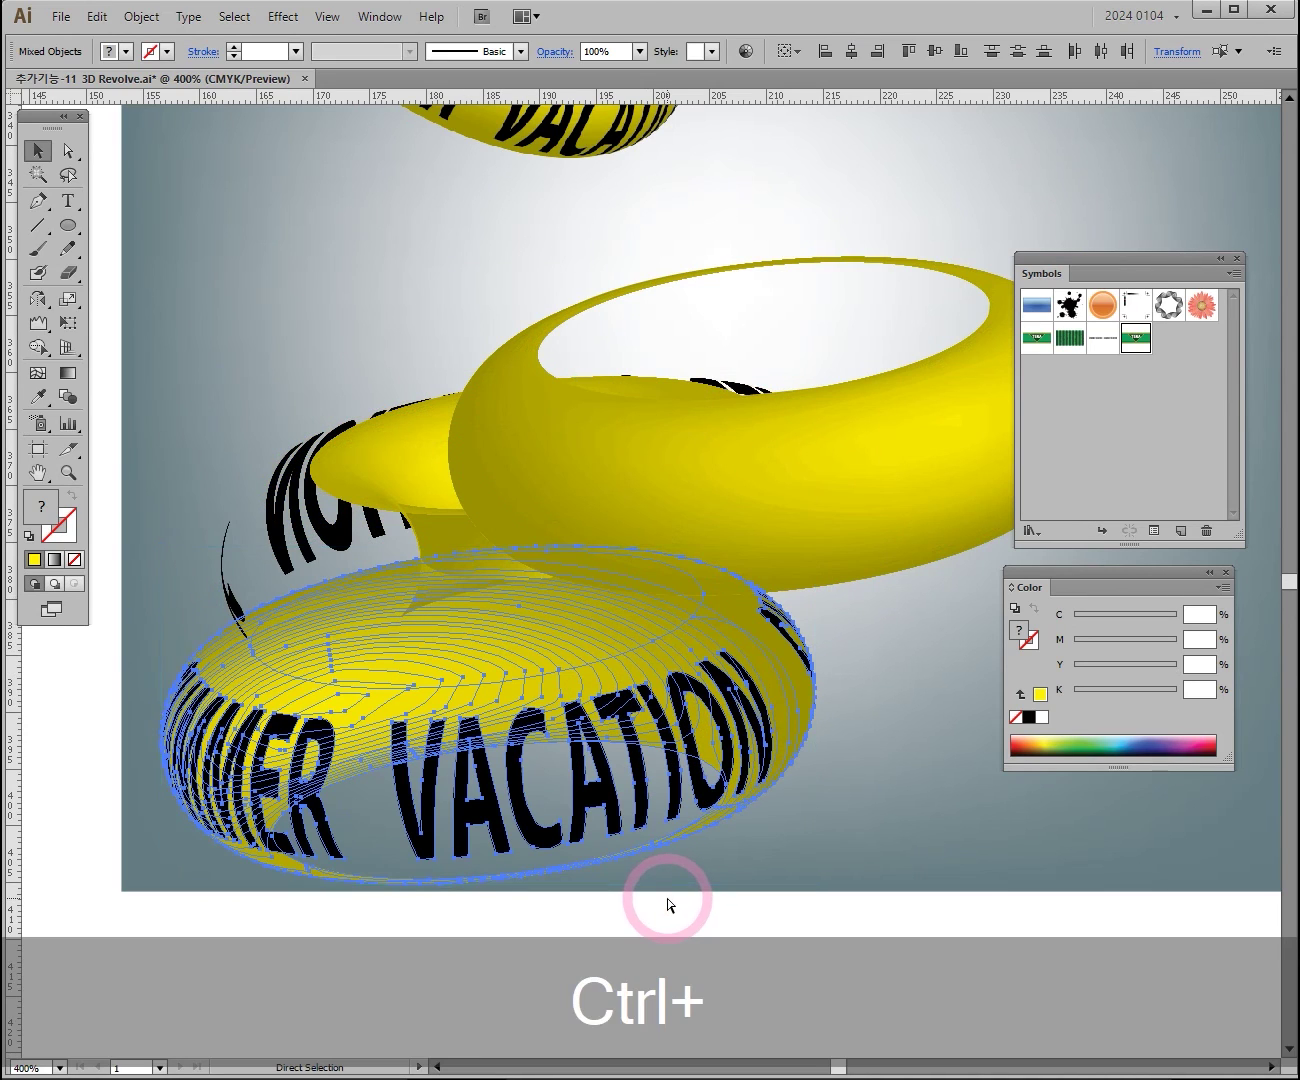
key("ctrl+z")
key("ctrl+z")
left_click(727, 785)
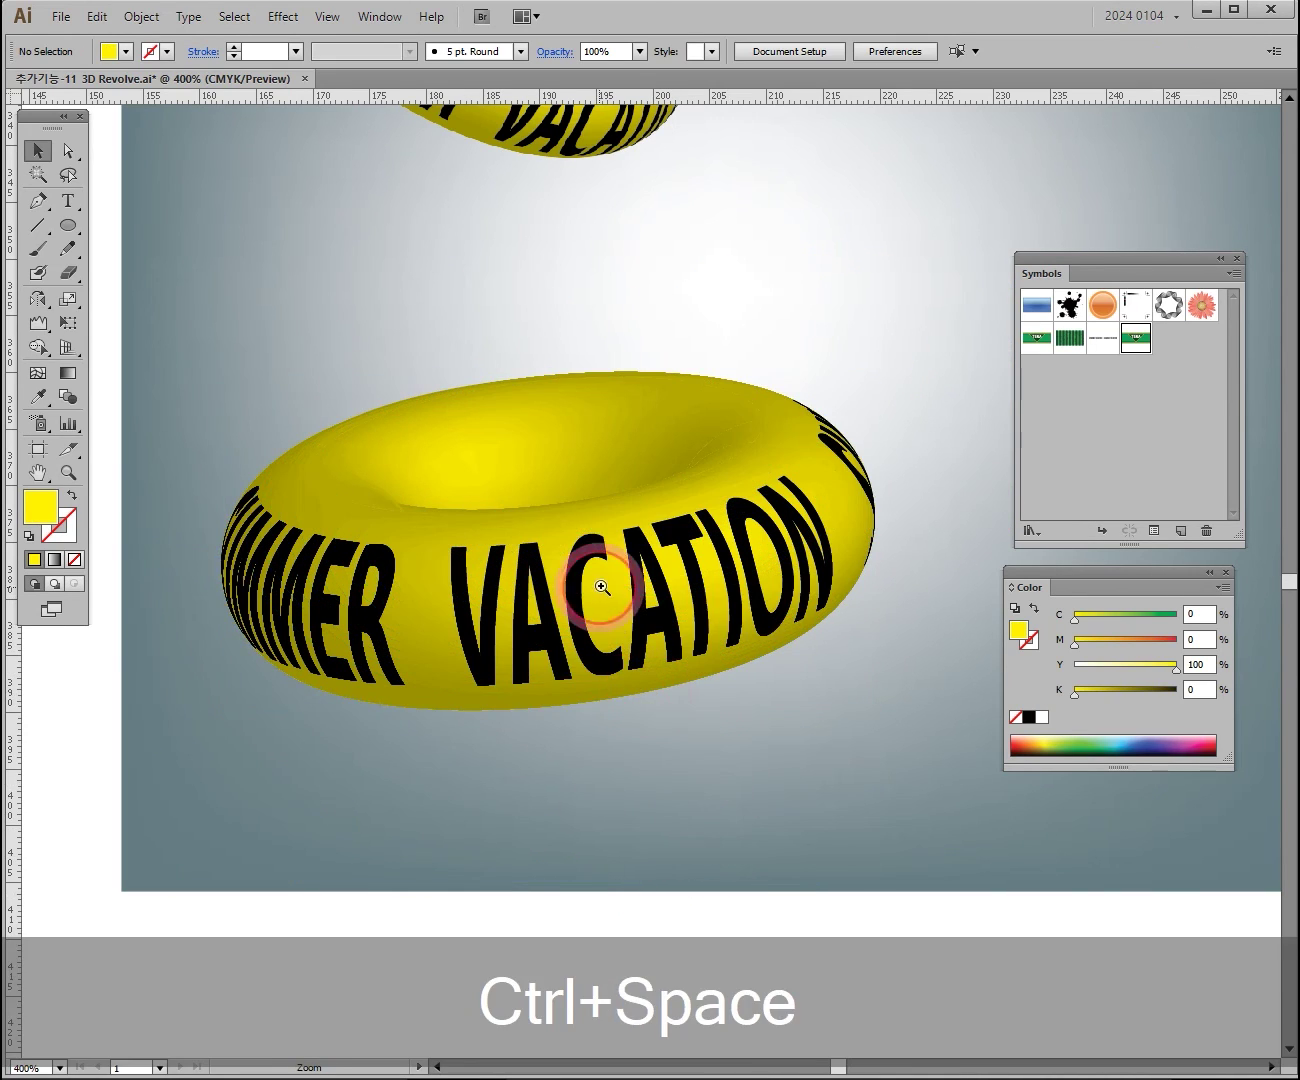
Explore the ring's lettering group in isolation, going down into its nested clip group and surface pieces, and exit isolation
left_click(595, 581, "ctrl")
left_click(570, 637)
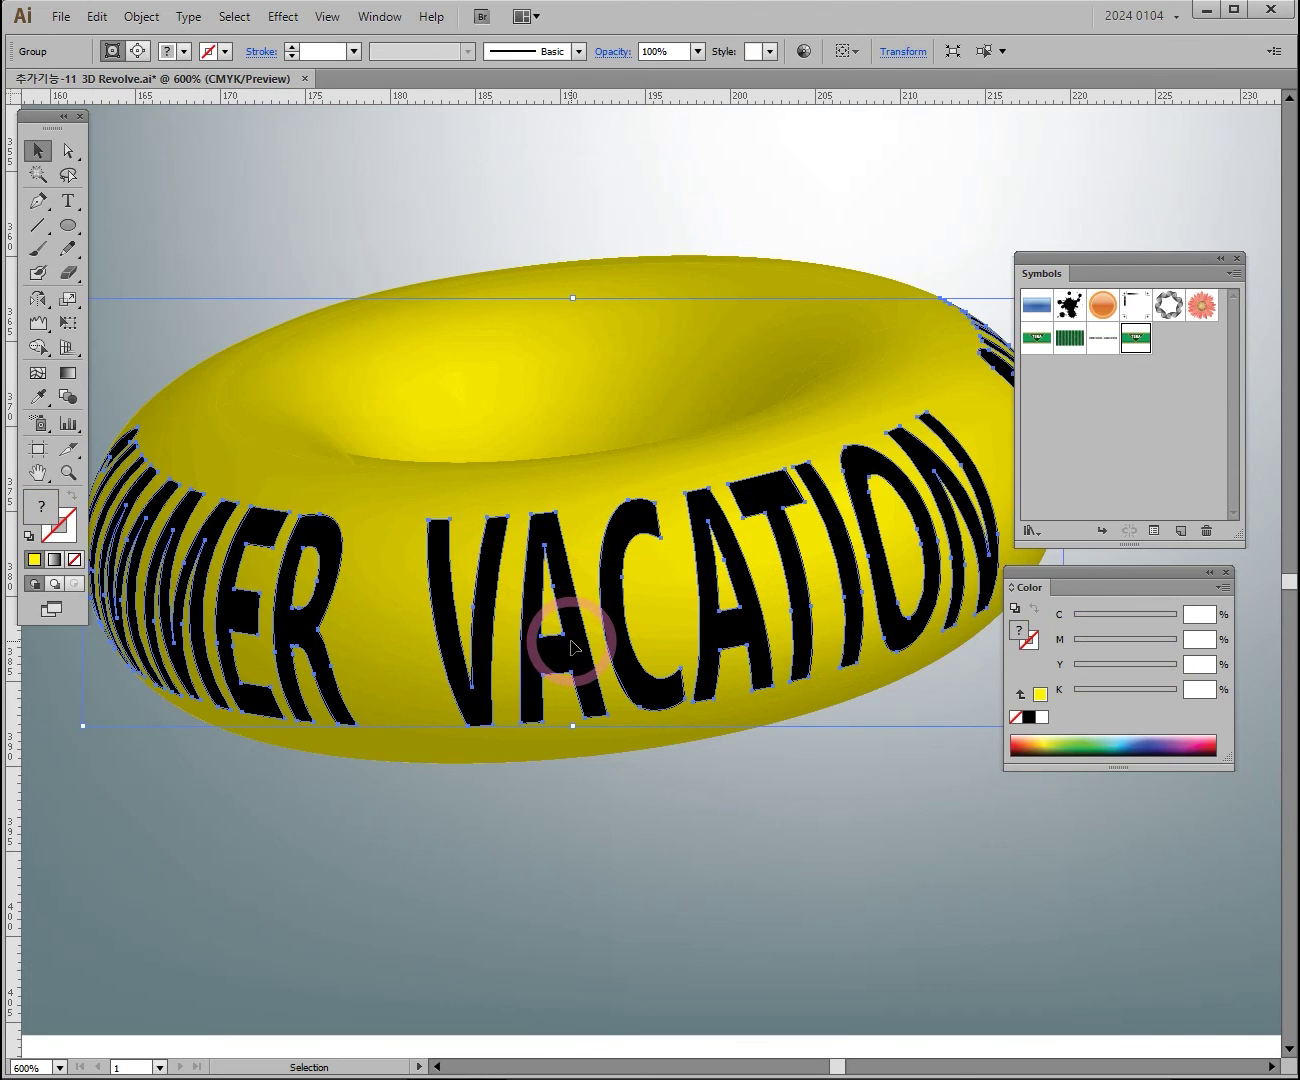
double_click(570, 645)
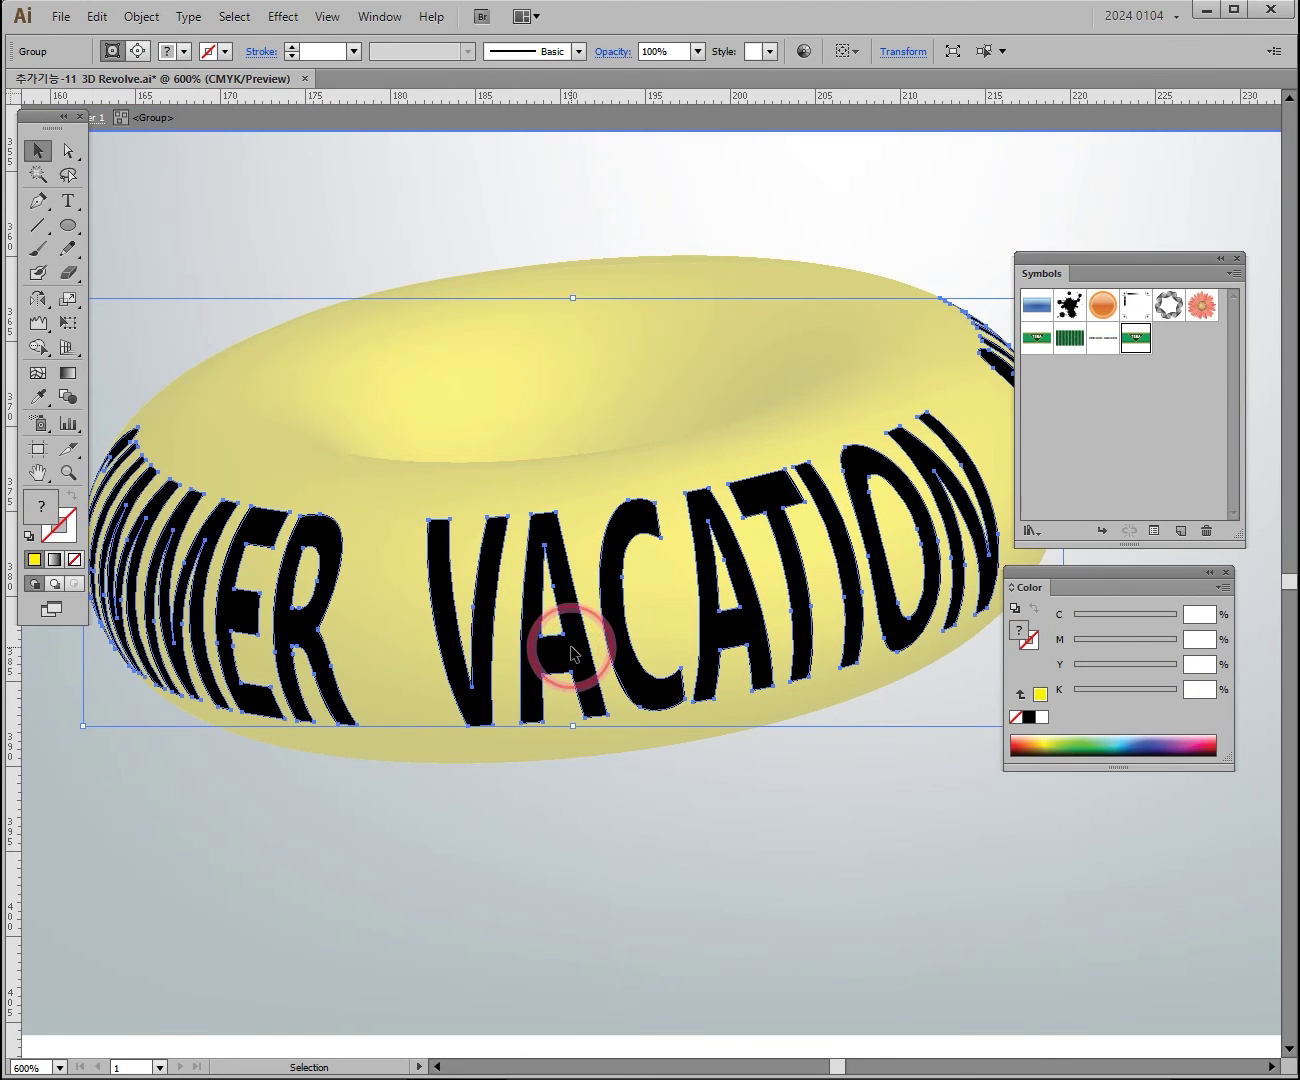
double_click(560, 648)
left_click(549, 657)
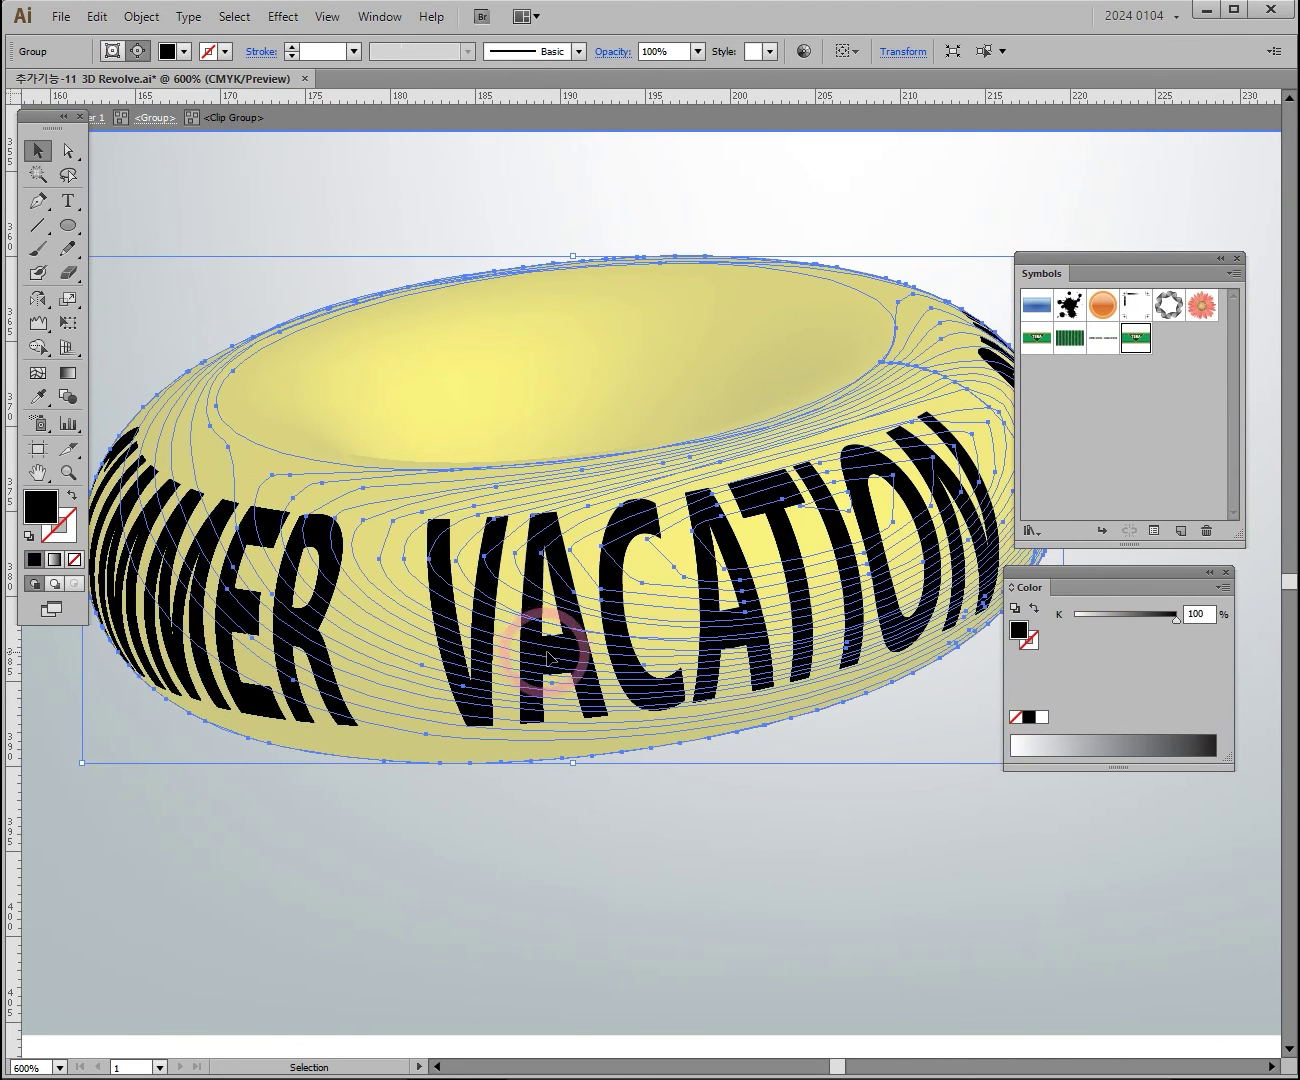
double_click(556, 580)
left_click(557, 575)
double_click(604, 846)
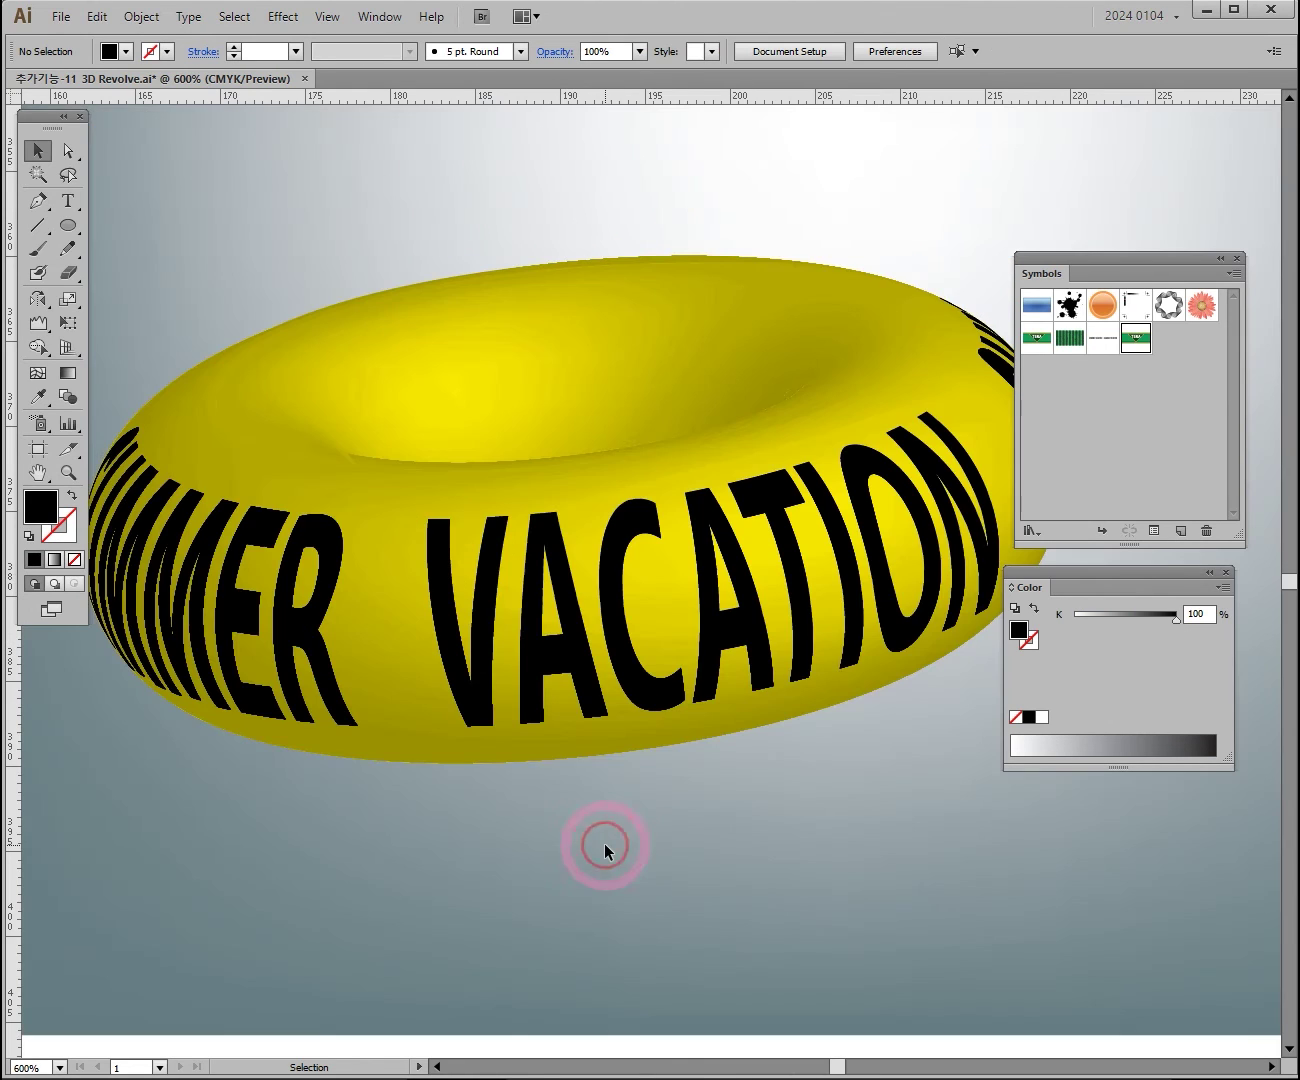
Isolate the ring's lettering group, try moving it down off the ring, and undo the move
left_click(541, 610)
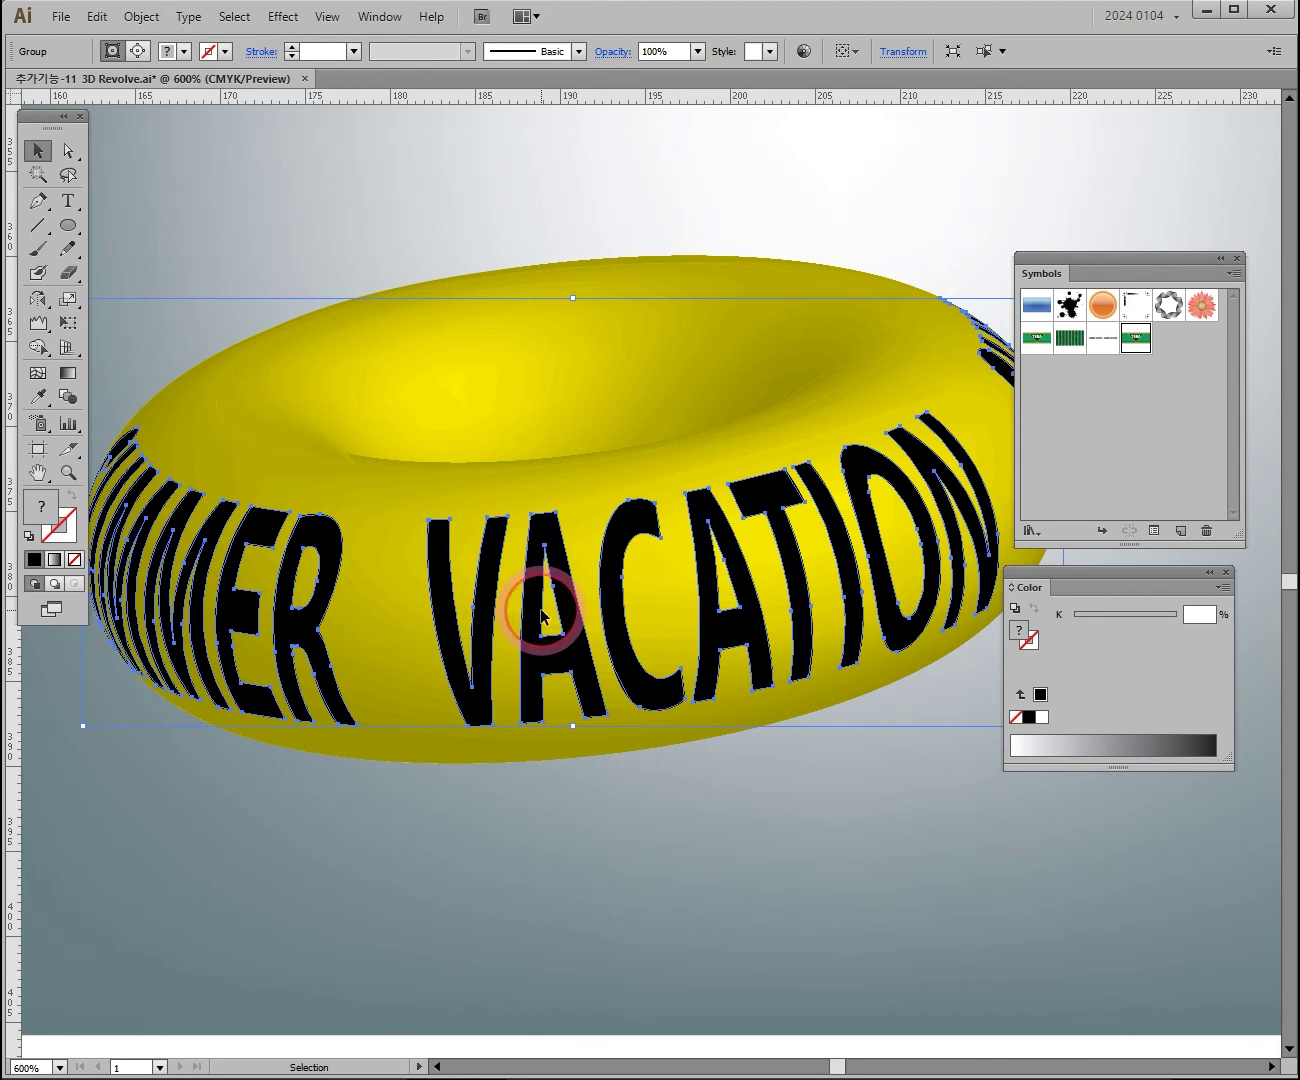
double_click(541, 614)
left_click_drag(542, 620, 621, 782)
key("ctrl+z")
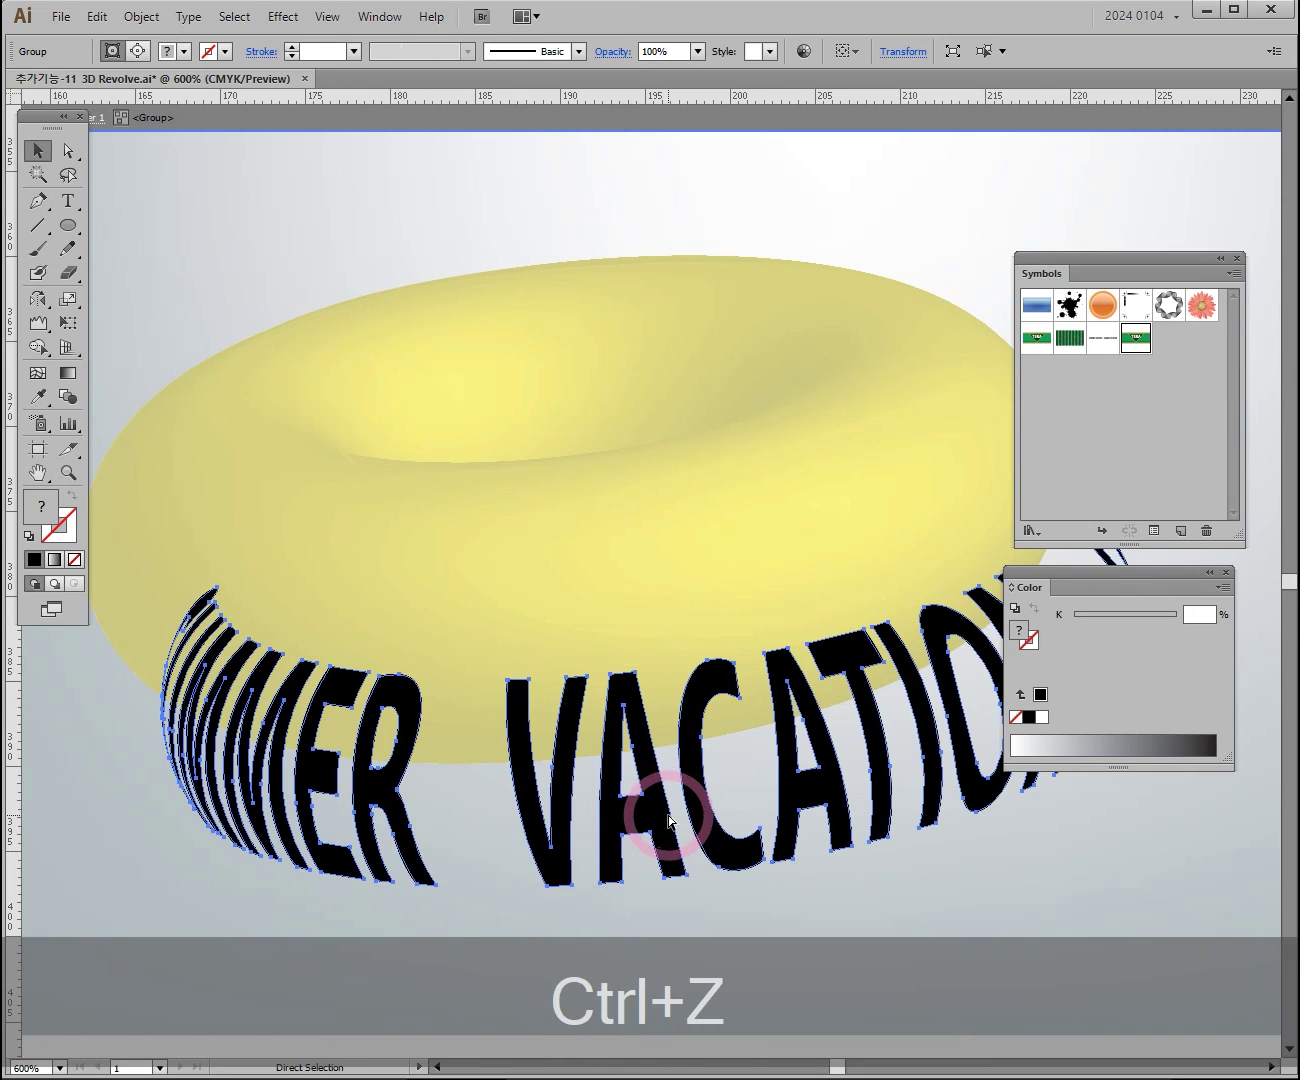
Recolor the isolated SUMMER VACATION lettering on the ring to a light gray of 14.9% K
left_click(738, 610, "ctrl+alt")
left_click_drag(738, 610, 741, 570)
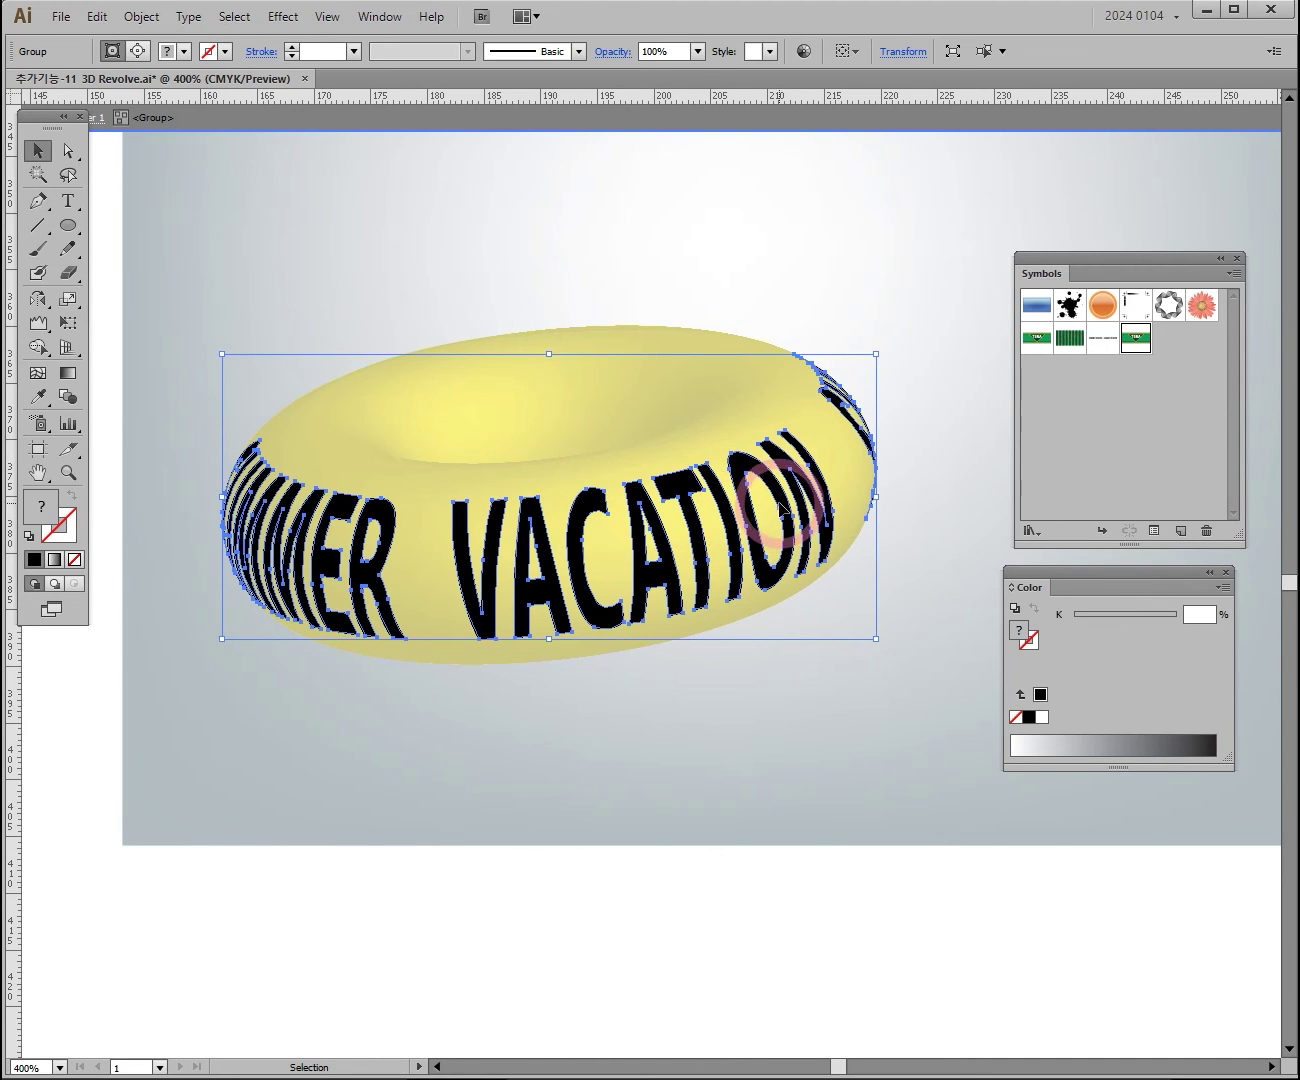
left_click(1071, 740)
left_click_drag(1070, 742, 1177, 730)
left_click(1038, 745)
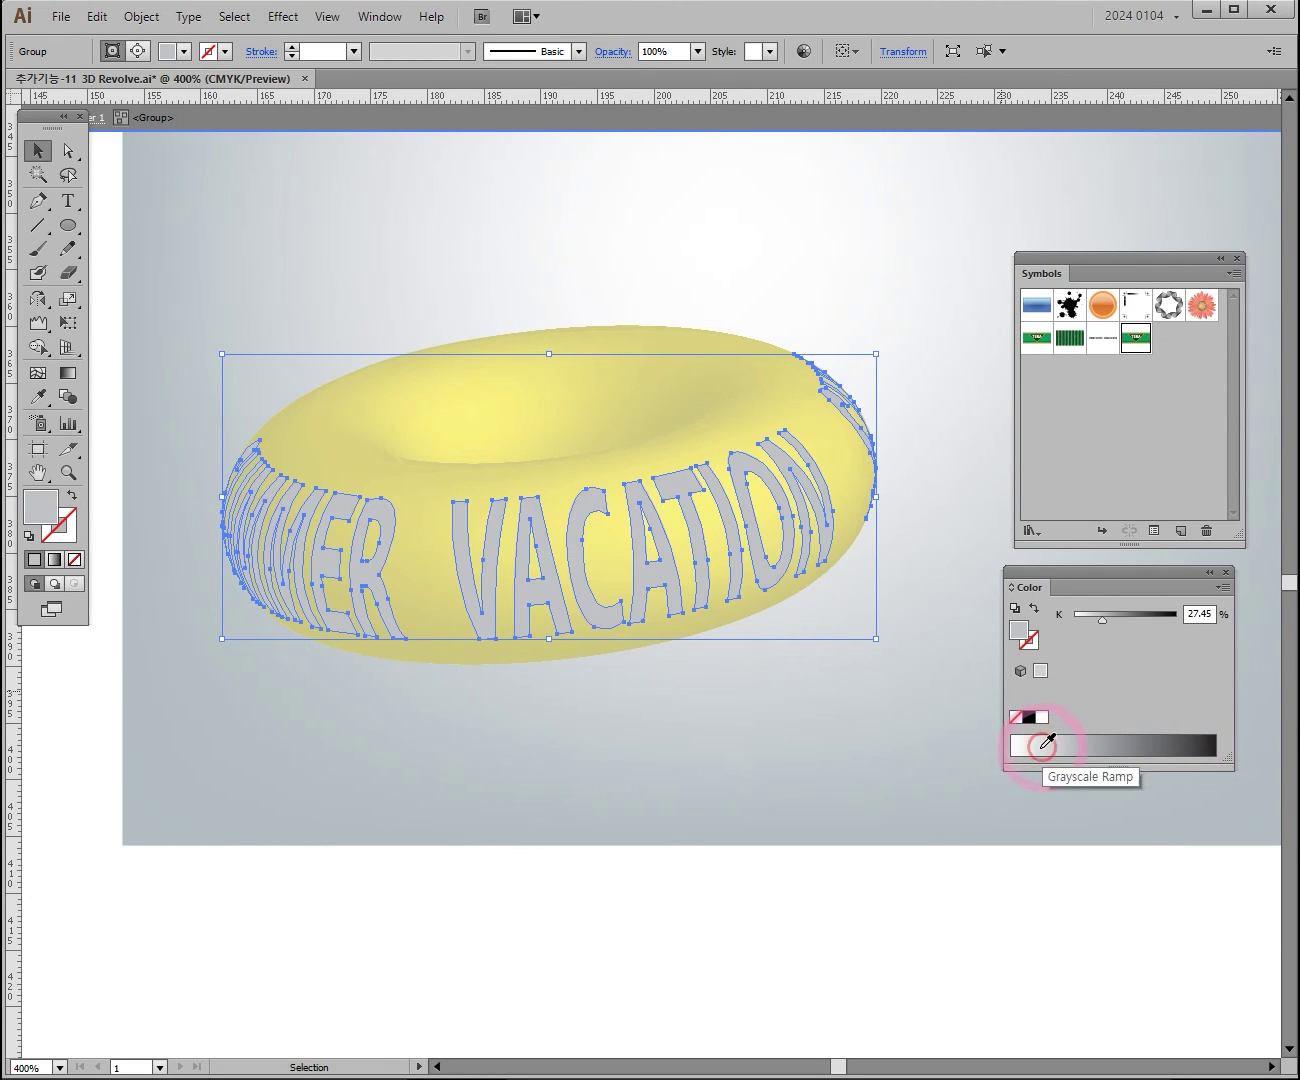
left_click(503, 740)
Select all pieces of the recolored ring, group them, and move the group slightly up and to the right
key("ctrl+alt+space")
left_click(759, 509, "ctrl+alt")
left_click(766, 516, "ctrl+alt")
left_click_drag(741, 495, 288, 782)
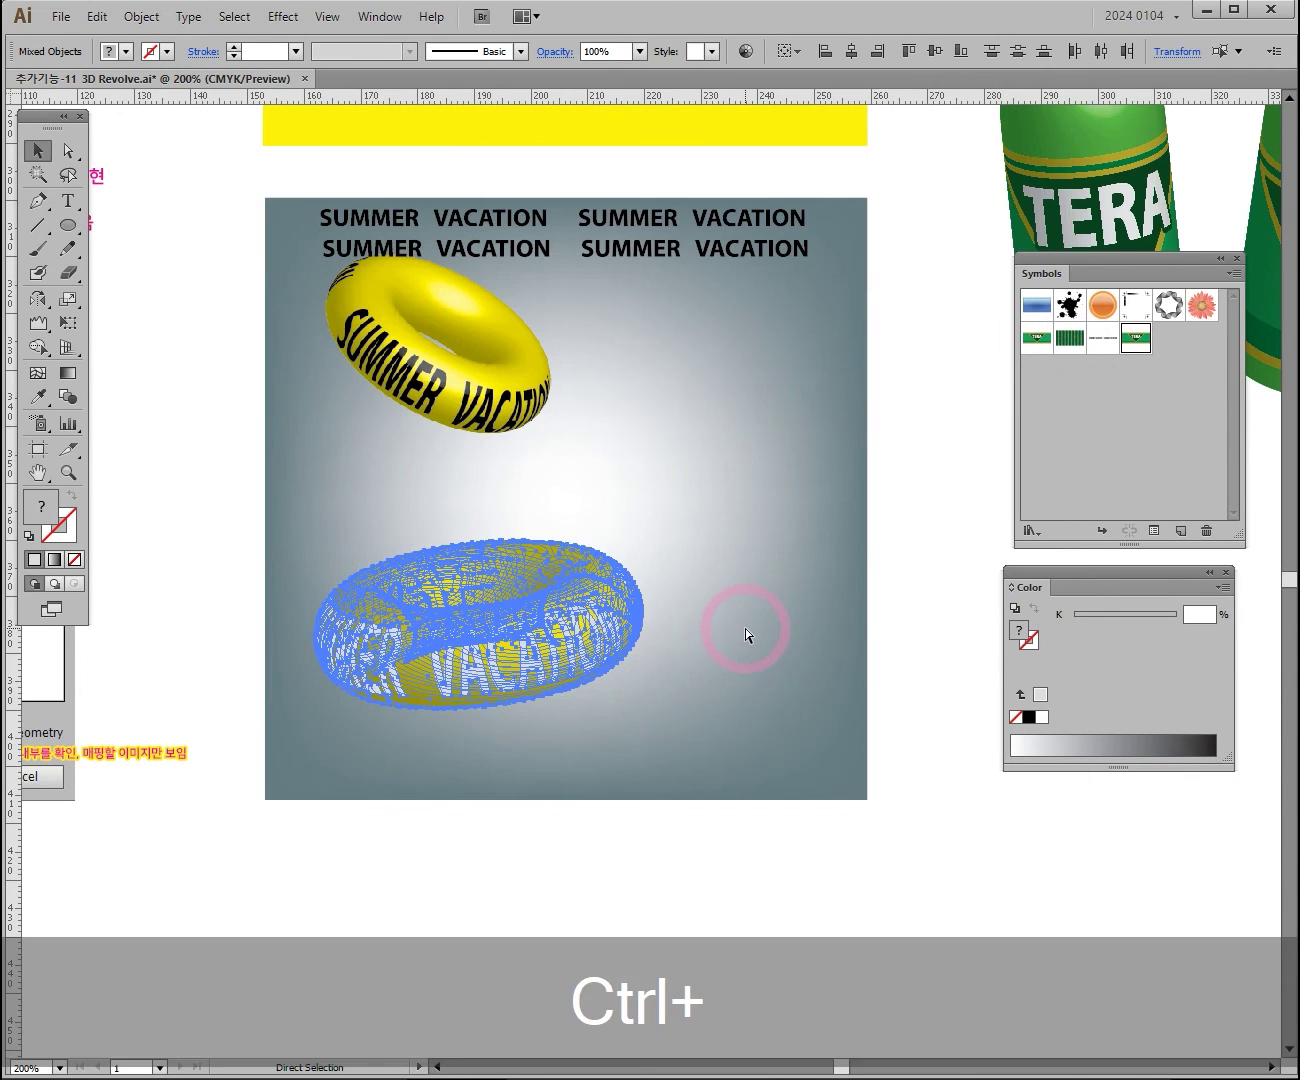
key("ctrl+g")
left_click_drag(602, 752, 588, 591)
Examine the grouped ring at up to 600% magnification, check which object commands are available for it, and deselect
key("ctrl+space")
left_click(590, 600)
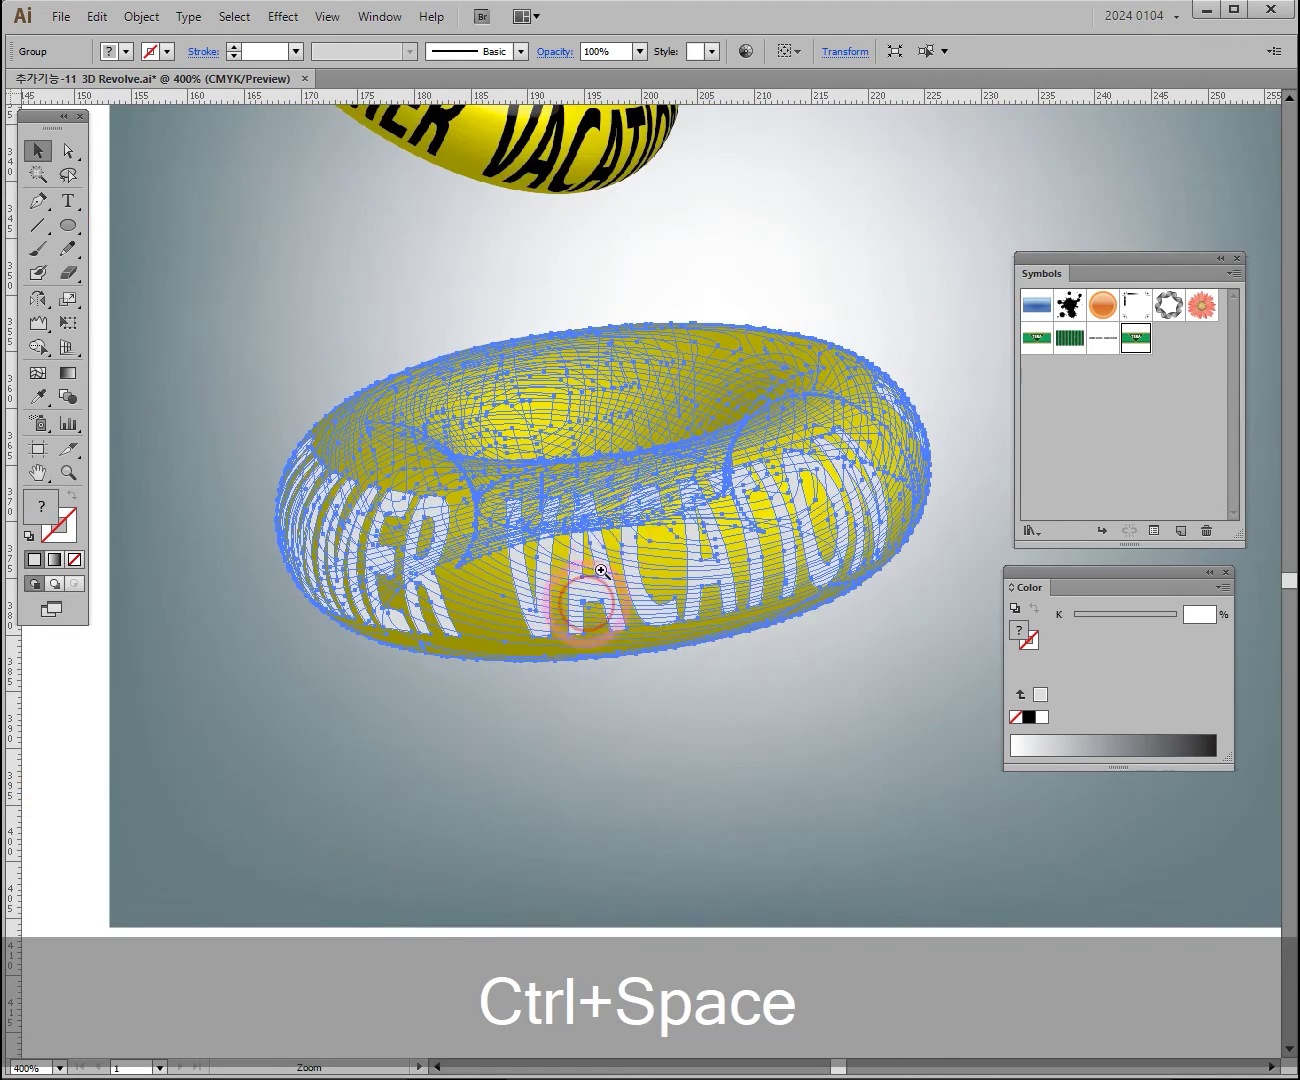
left_click(640, 520)
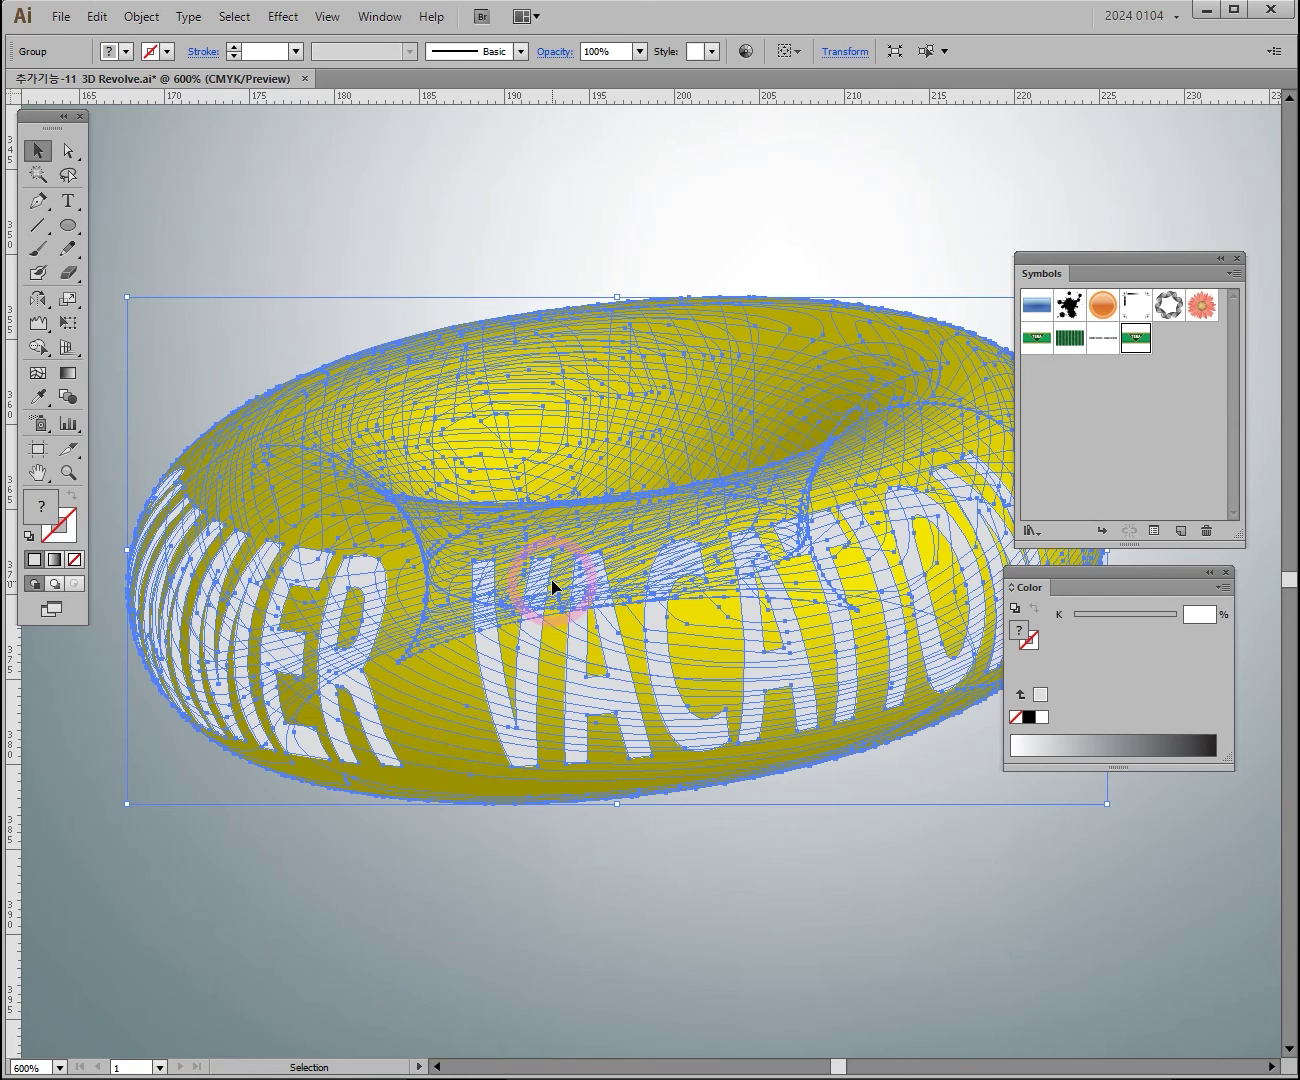
key("ctrl+alt+space")
left_click(697, 566)
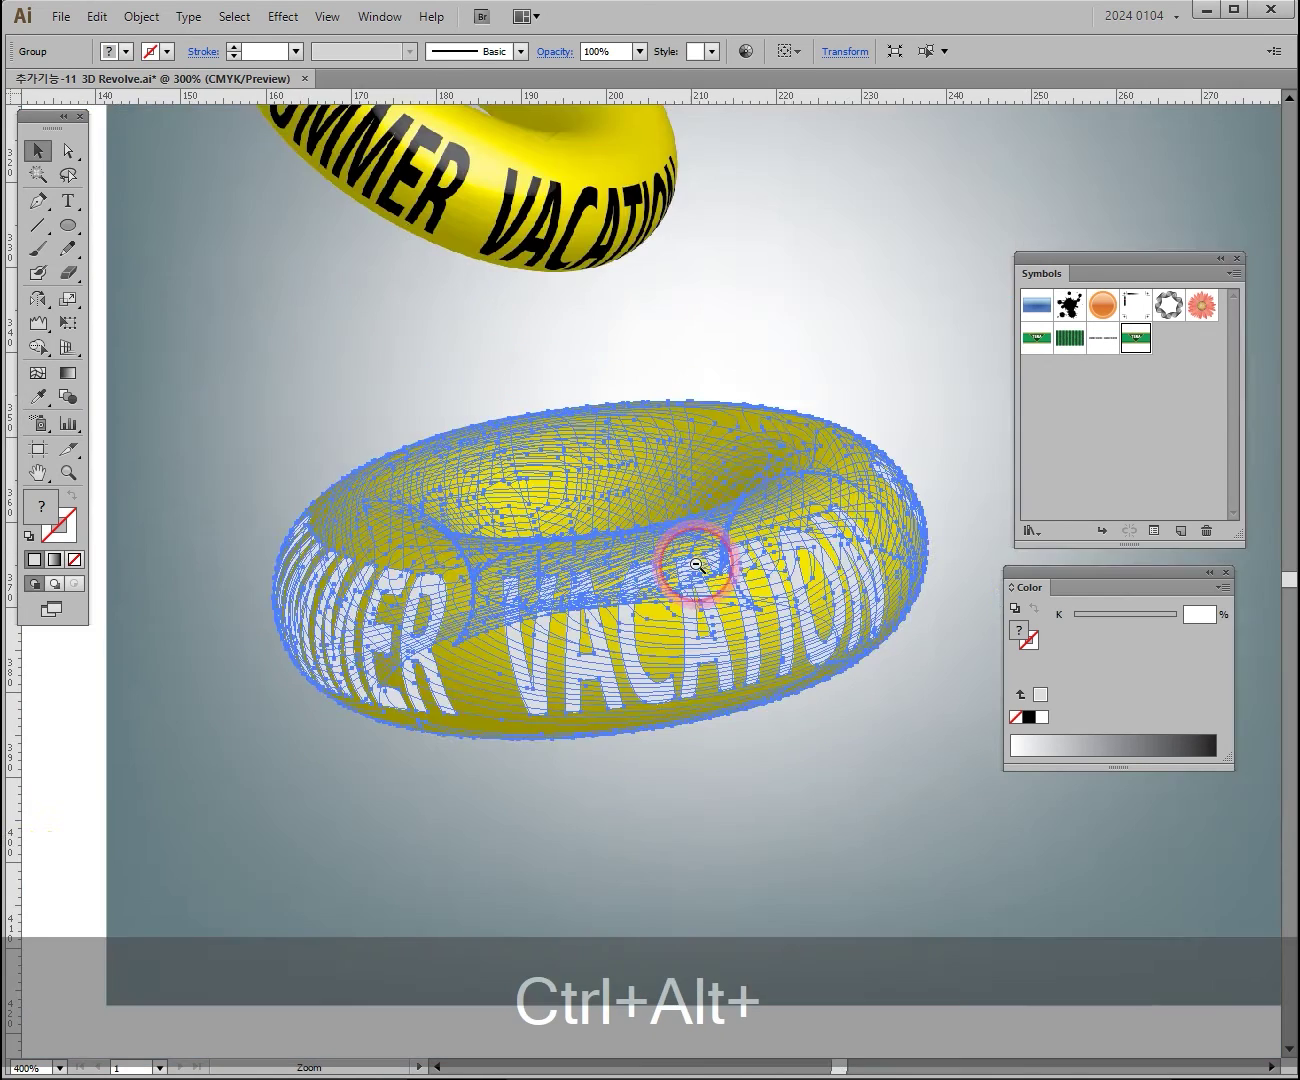
left_click(696, 566)
left_click_drag(606, 499, 553, 641)
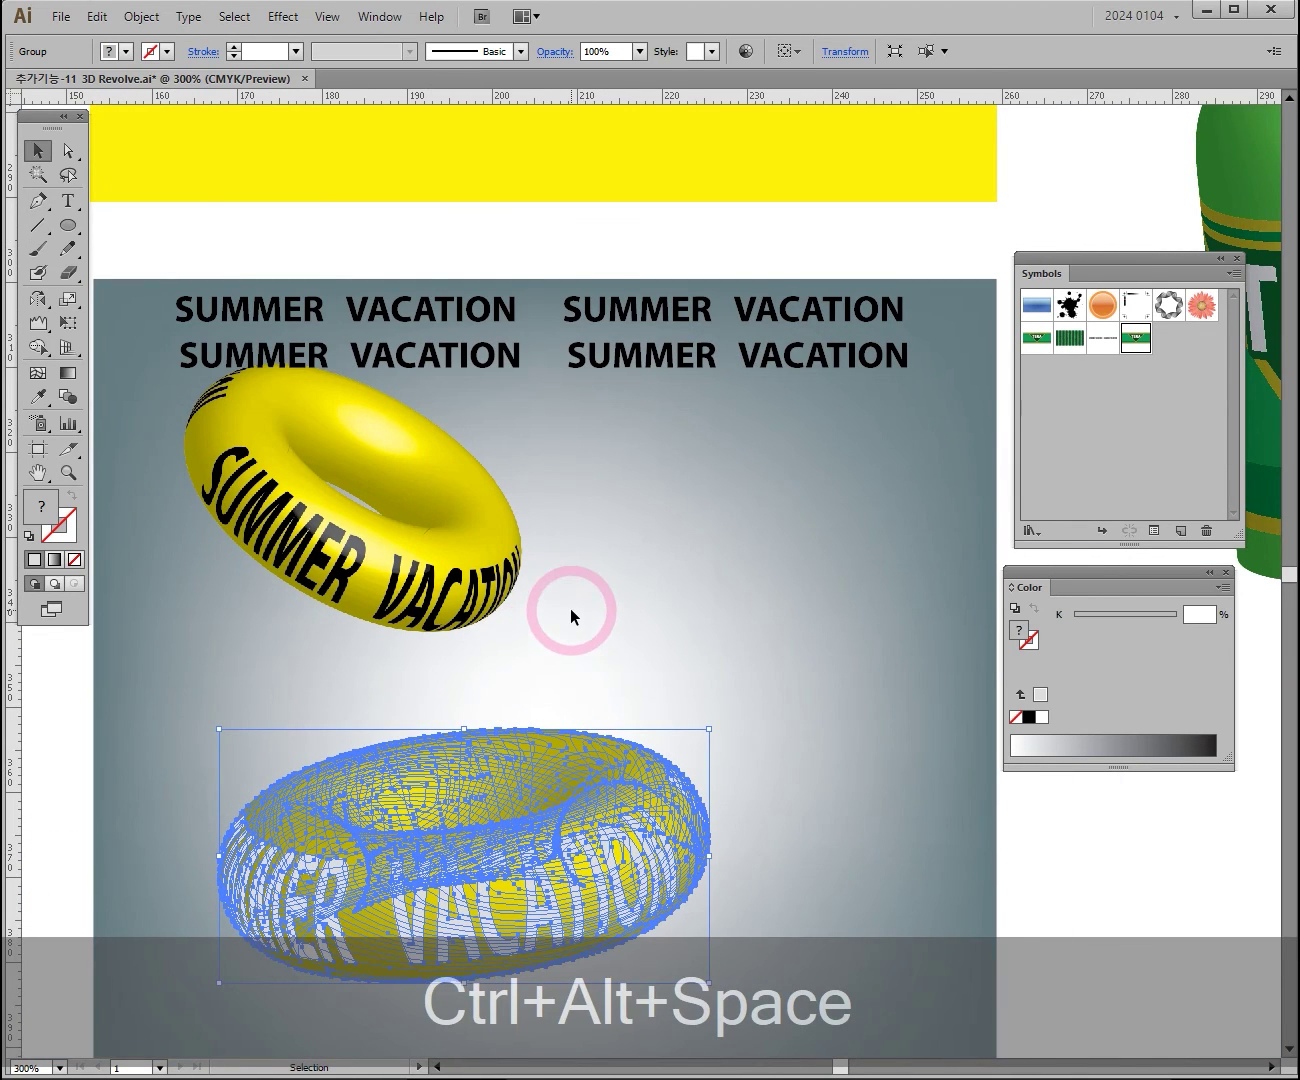
left_click(141, 16)
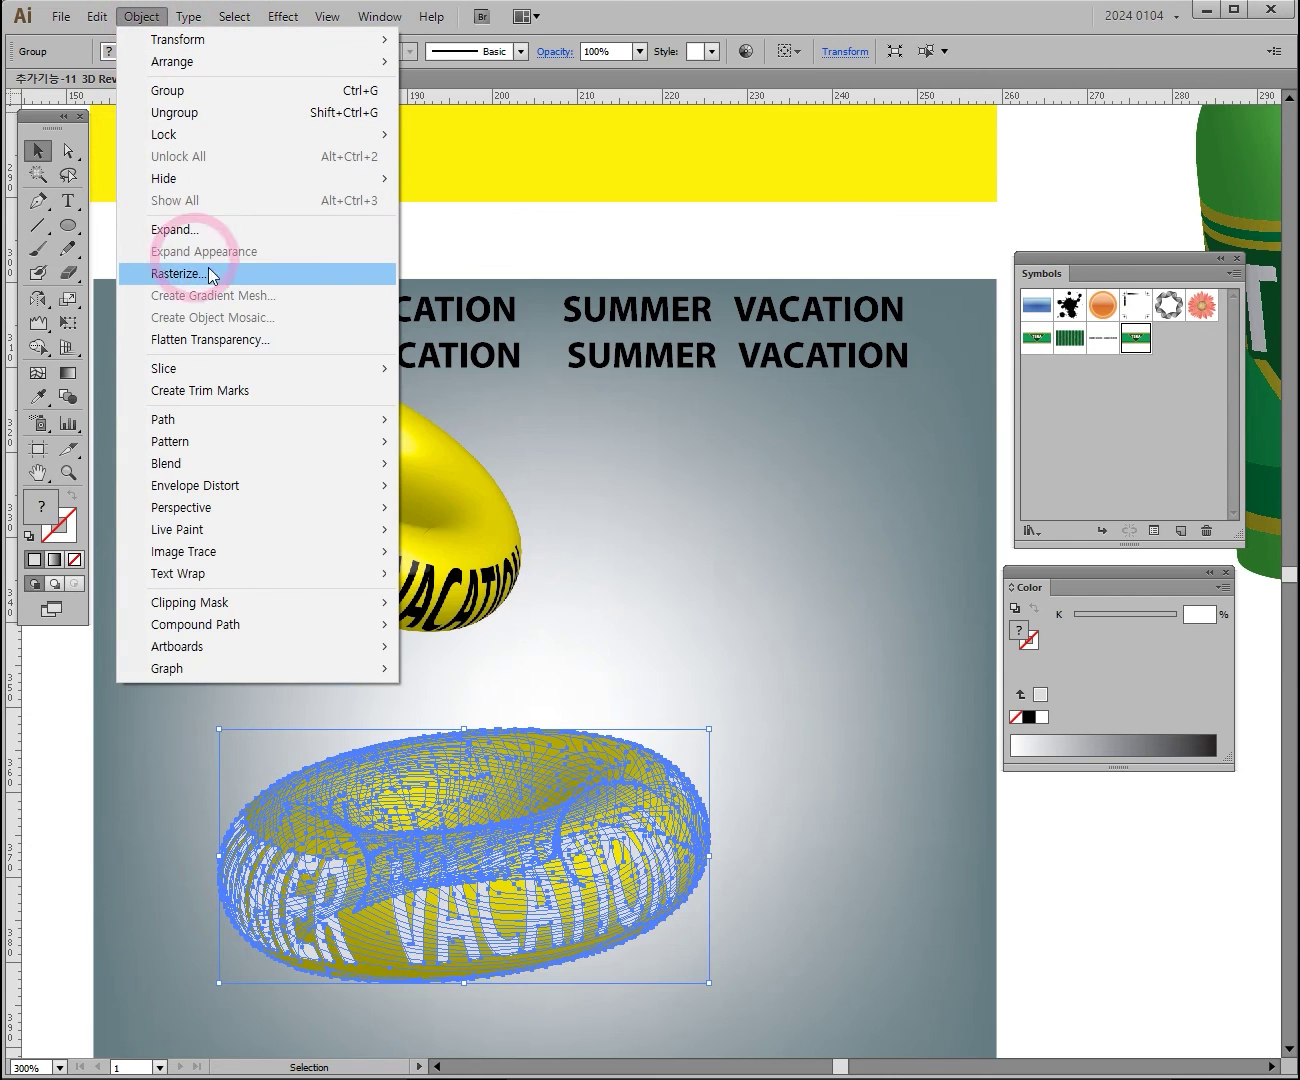
left_click(714, 625)
Select the more tilted TERA bottle and reposition it slightly lower and farther from the other bottle
left_click(742, 642, "ctrl+alt")
left_click(705, 617, "ctrl+alt")
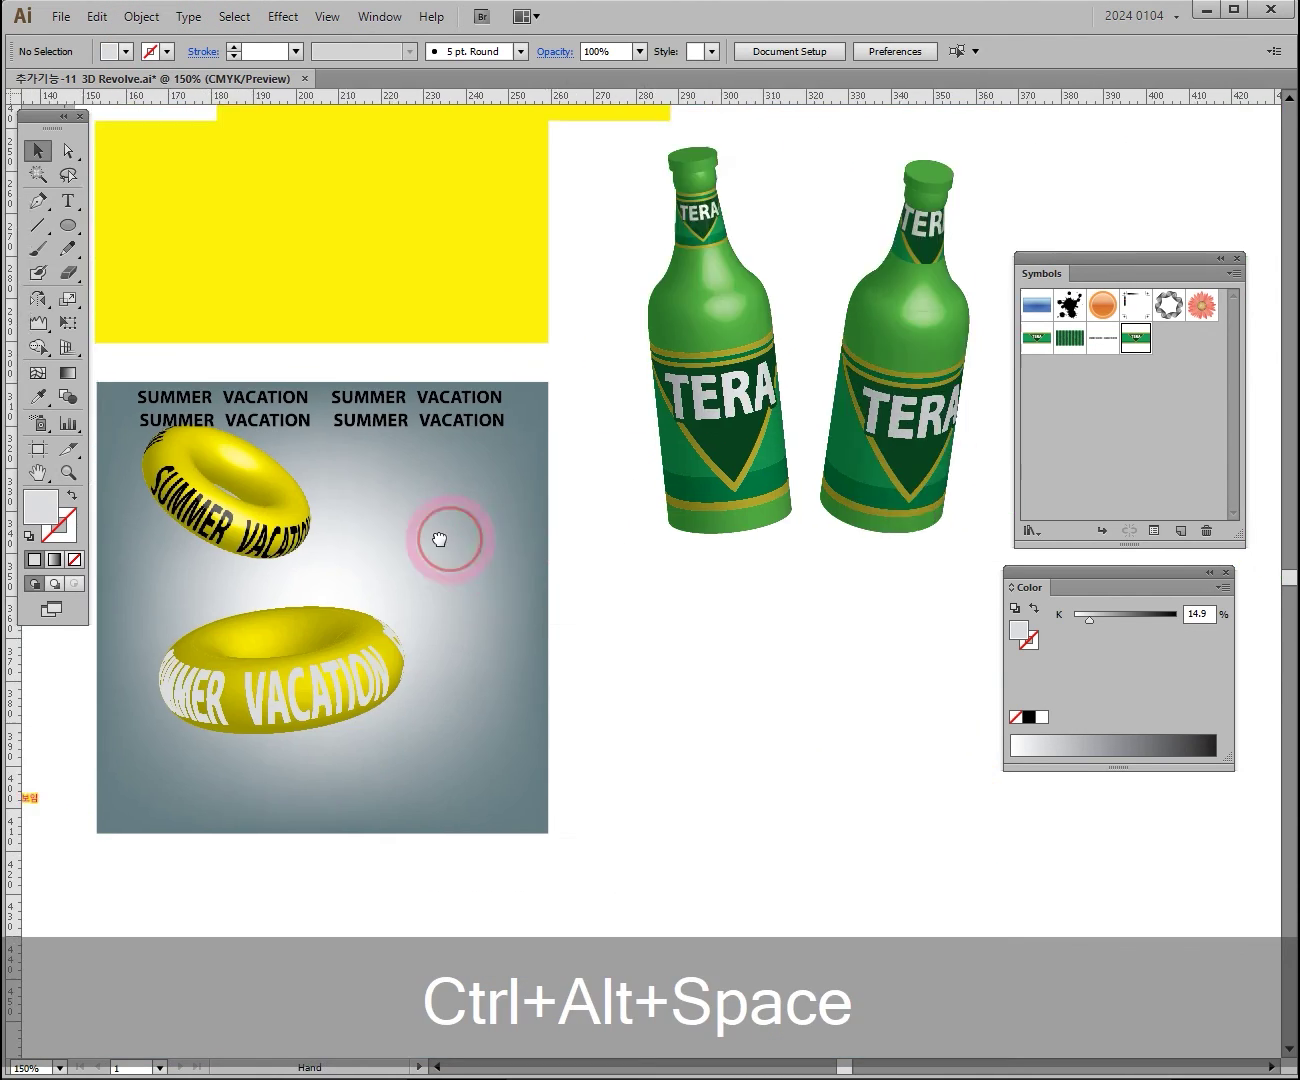
left_click(496, 531, "ctrl")
left_click(512, 453)
left_click(621, 455, "ctrl")
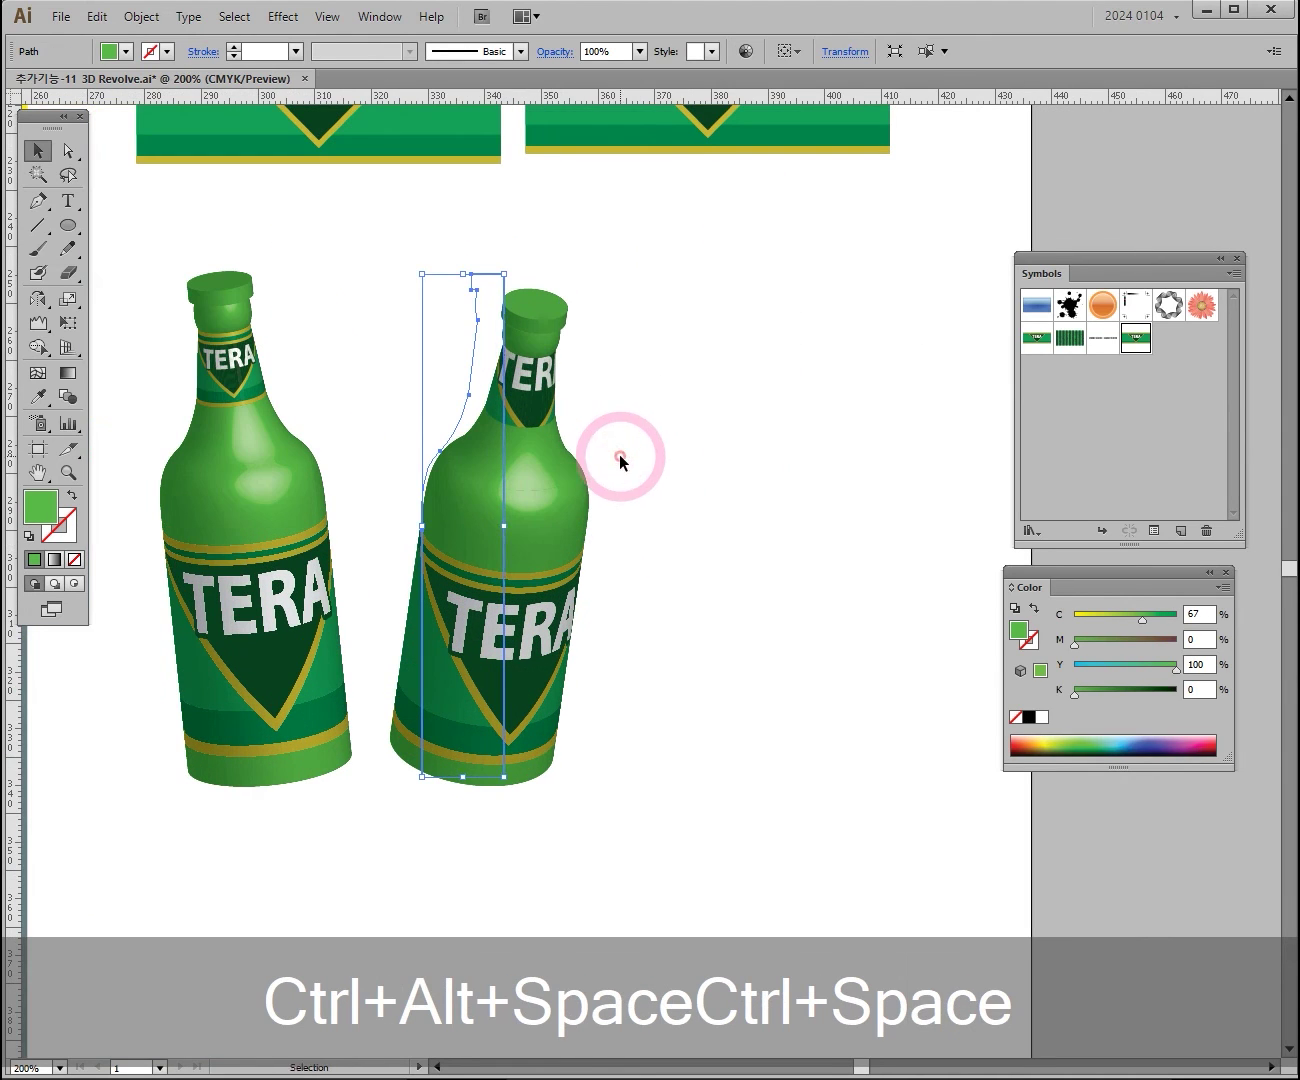
left_click_drag(621, 455, 476, 511)
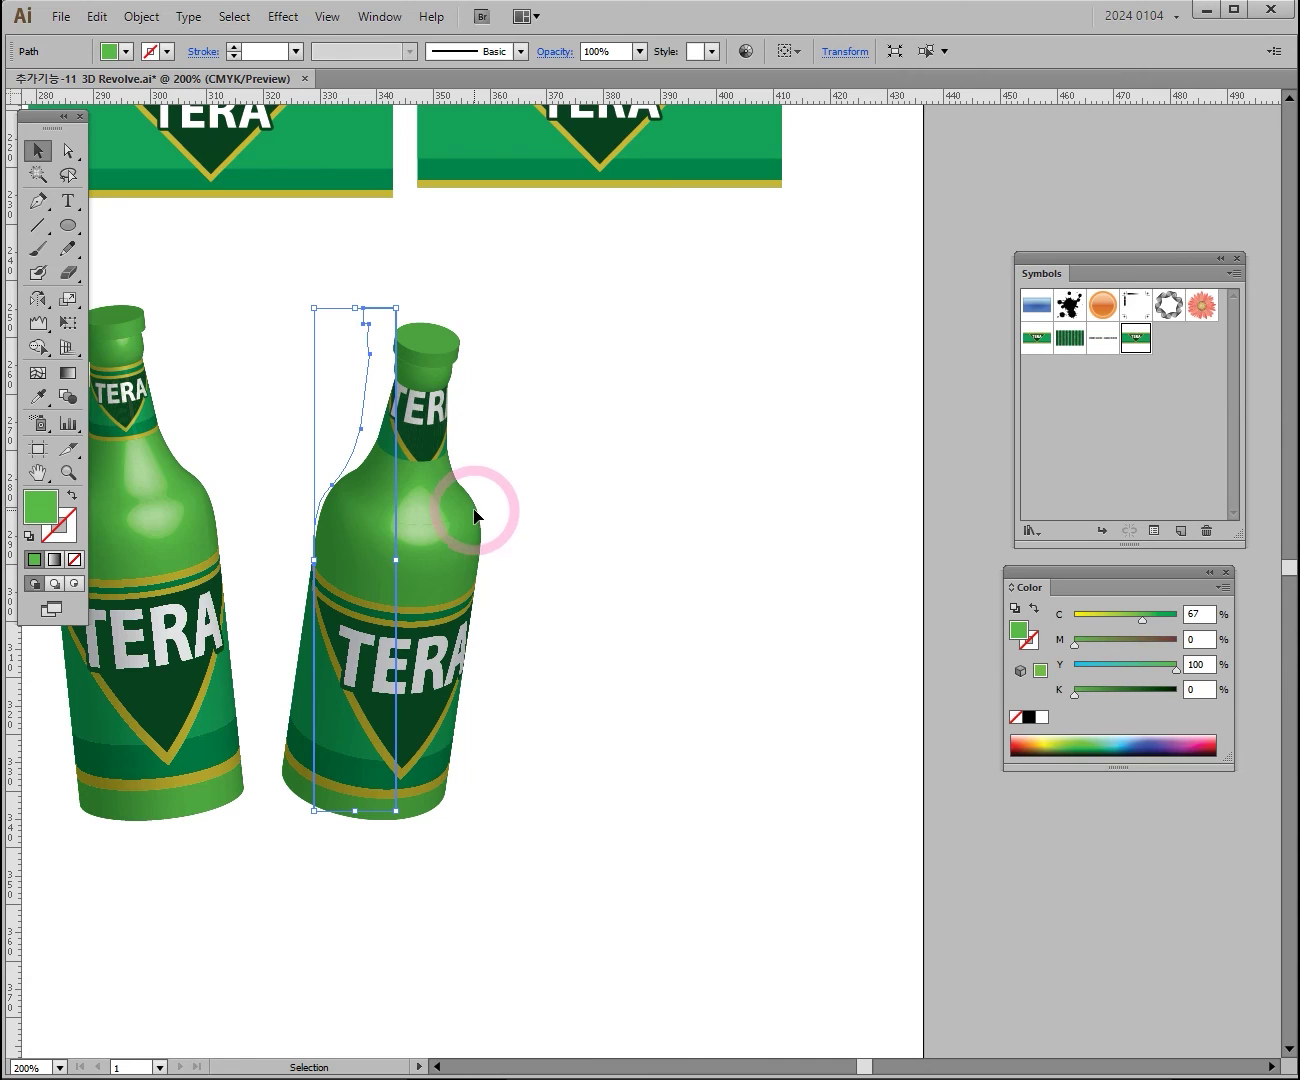
mouse_move(469, 523)
left_mouse_down()
mouse_move(552, 604)
mouse_move(532, 606)
mouse_move(487, 548)
left_mouse_up()
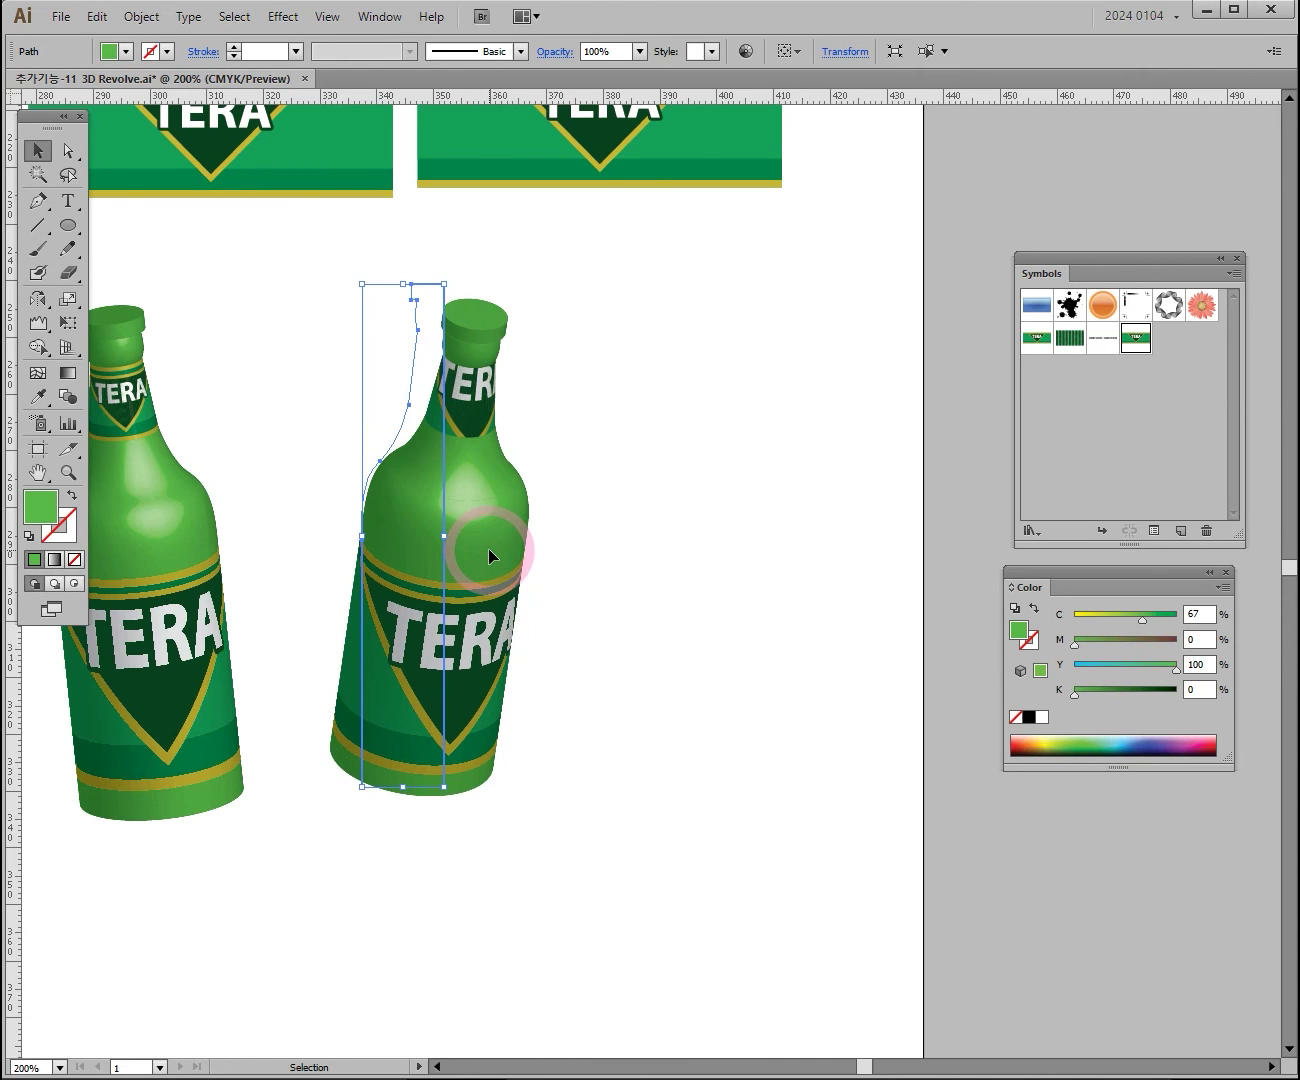
left_click_drag(460, 566, 431, 627)
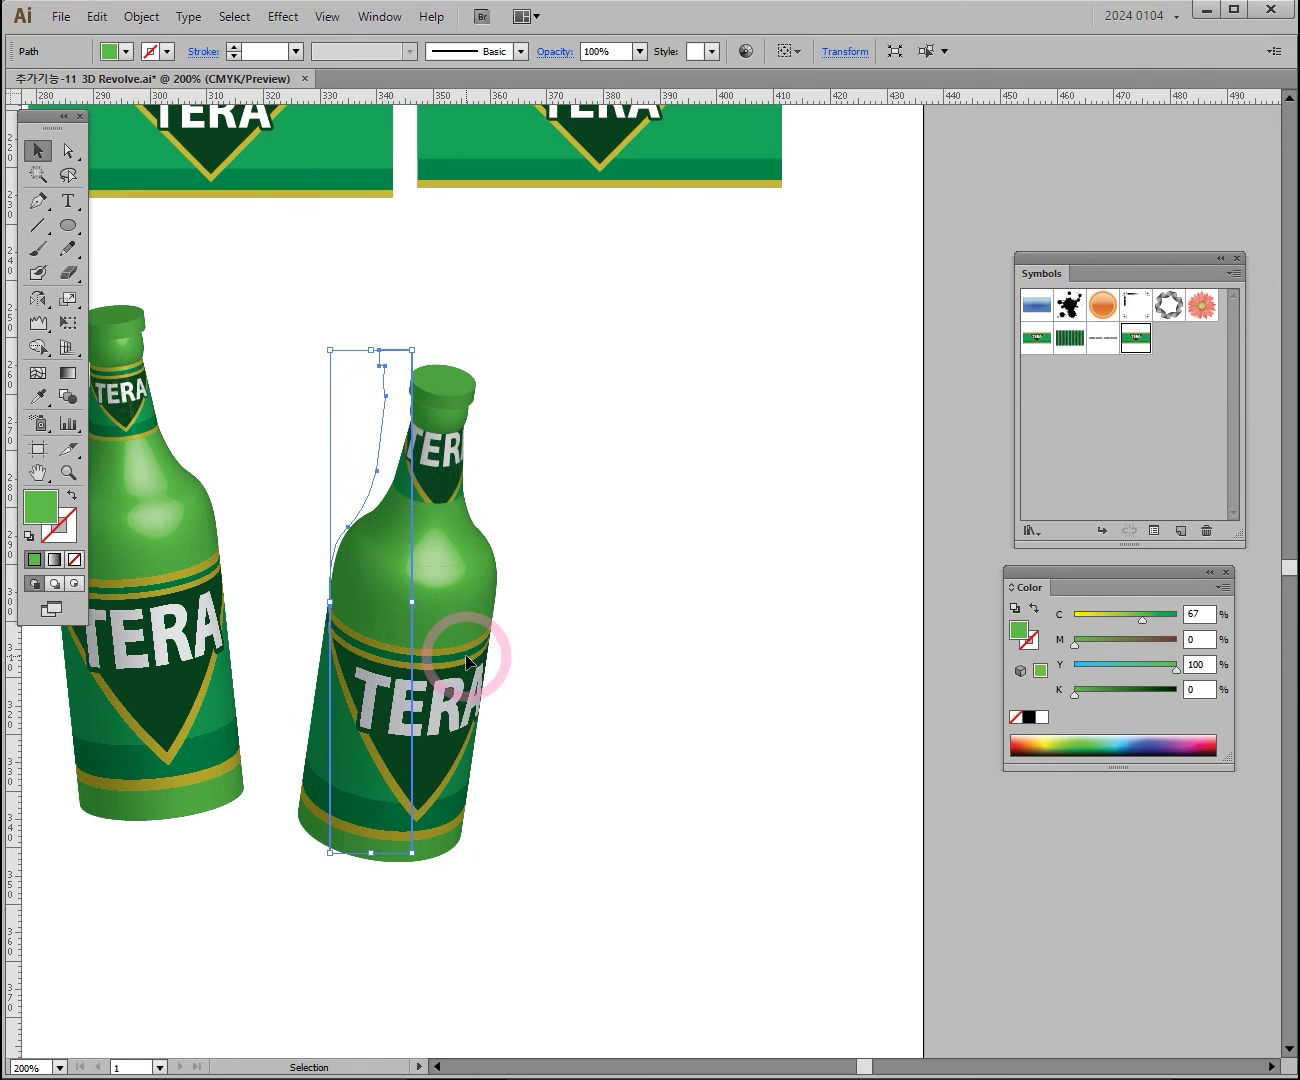
Reopen the bottle's 3D Revolve effect from its appearance, enable the preview, and rotate the bottle to -14°, 64°, -22°
left_click(380, 17)
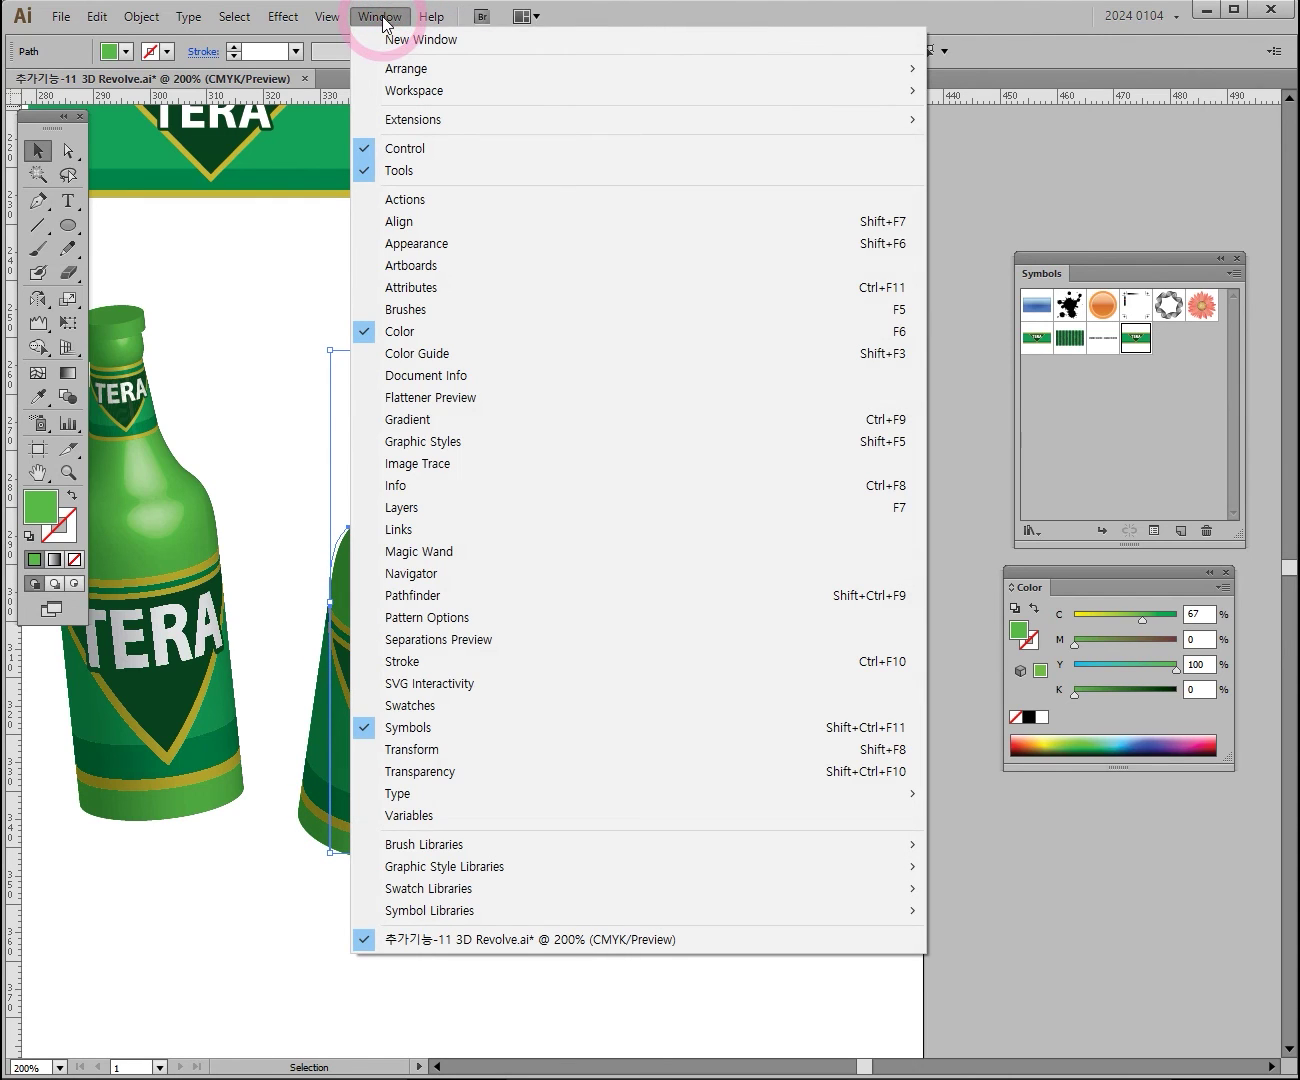
left_click(440, 245)
left_click_drag(824, 326, 863, 270)
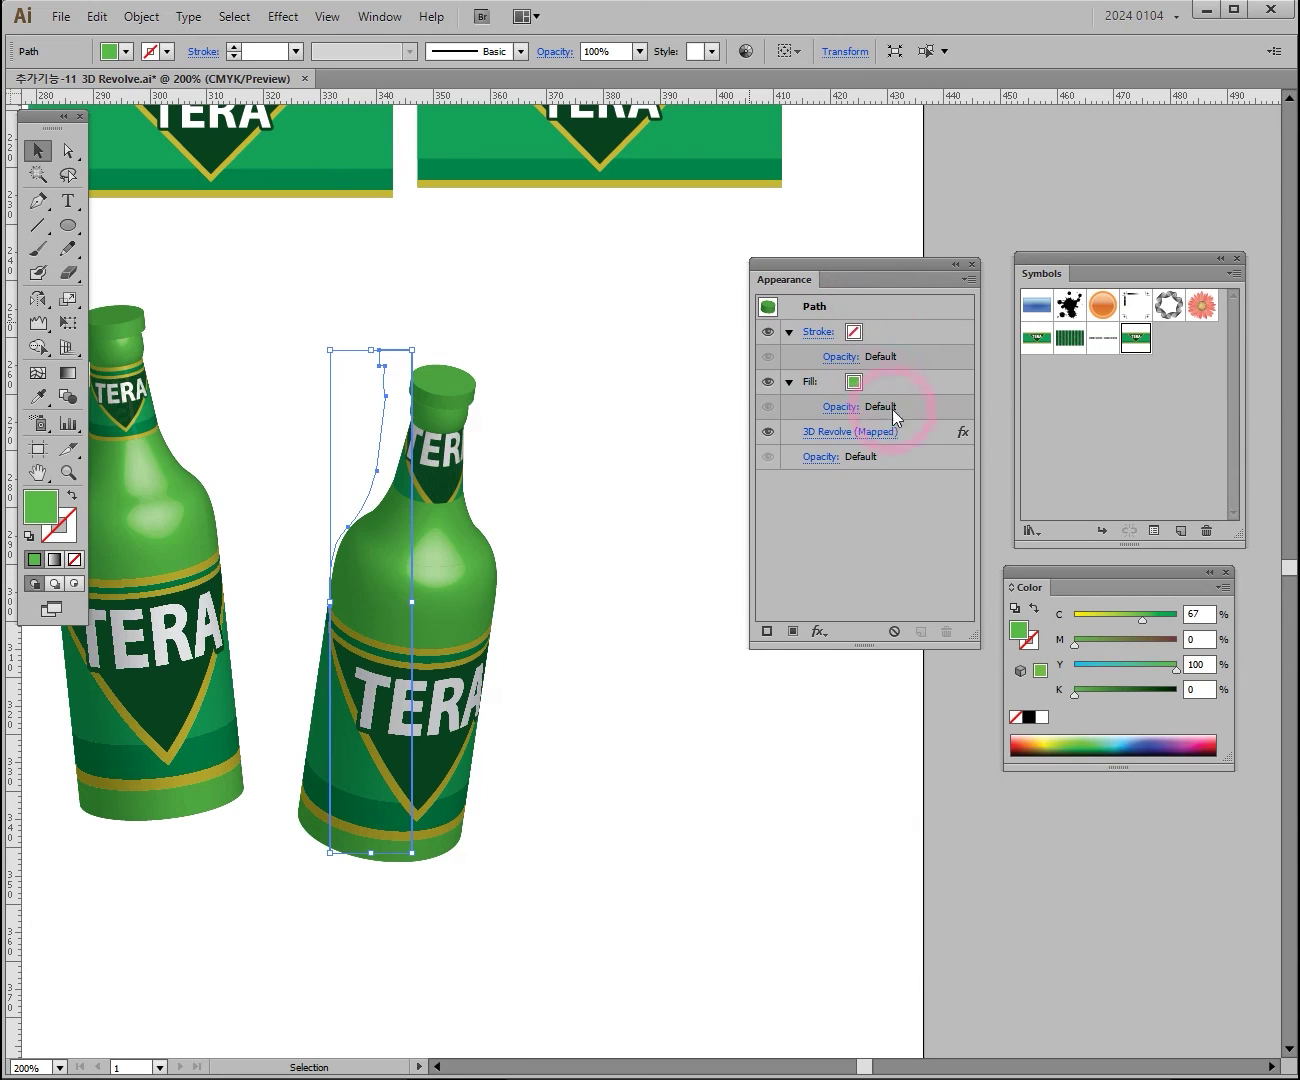
left_click(842, 432)
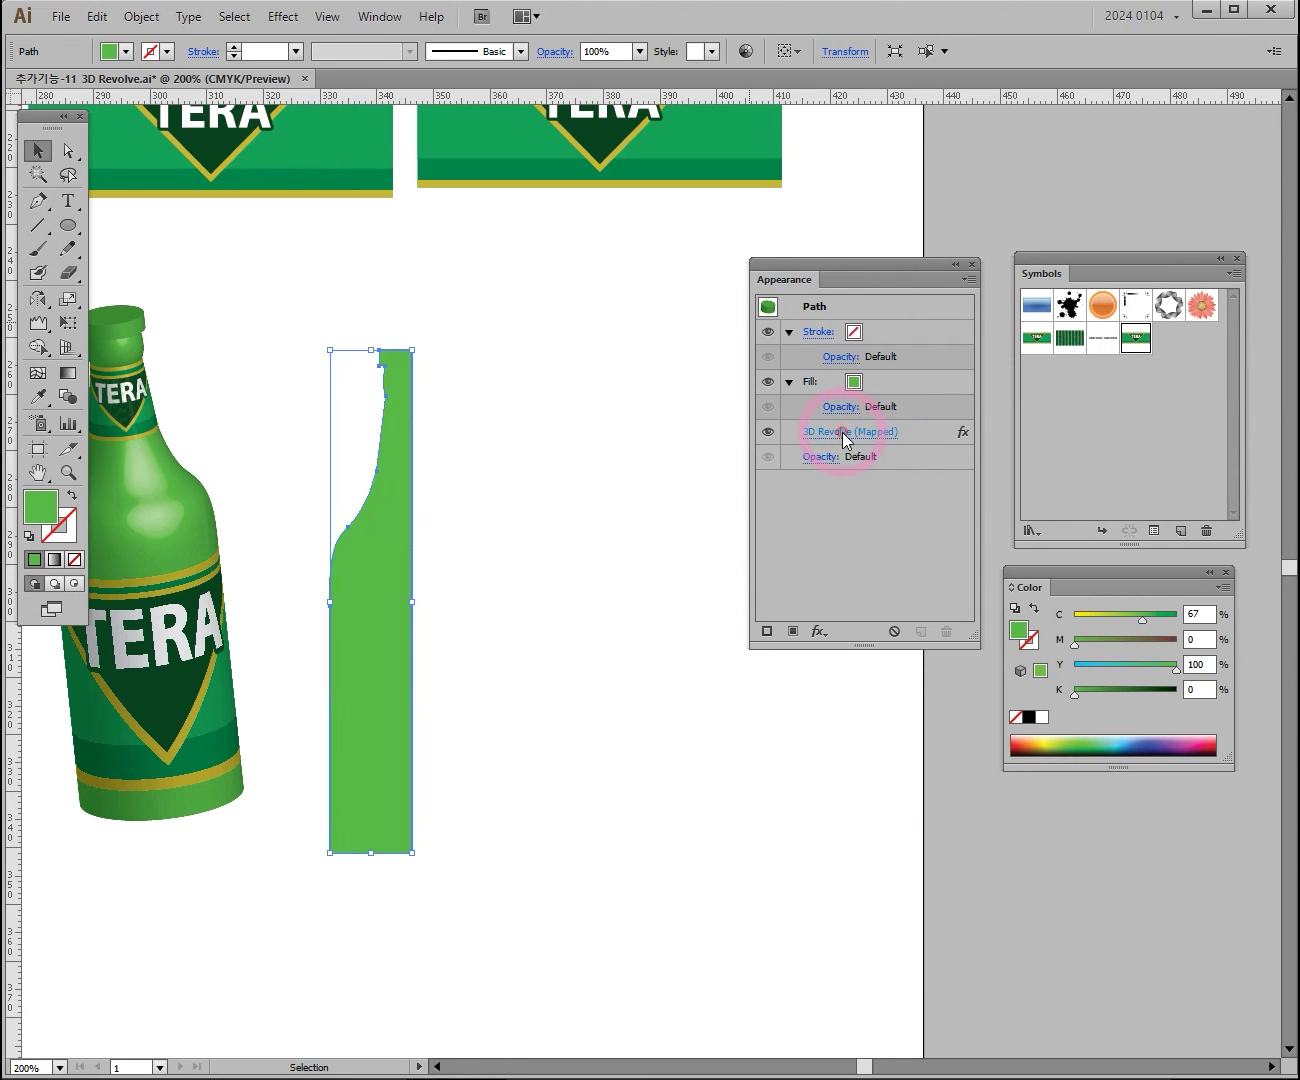
left_click_drag(863, 300, 840, 382)
left_click(708, 797)
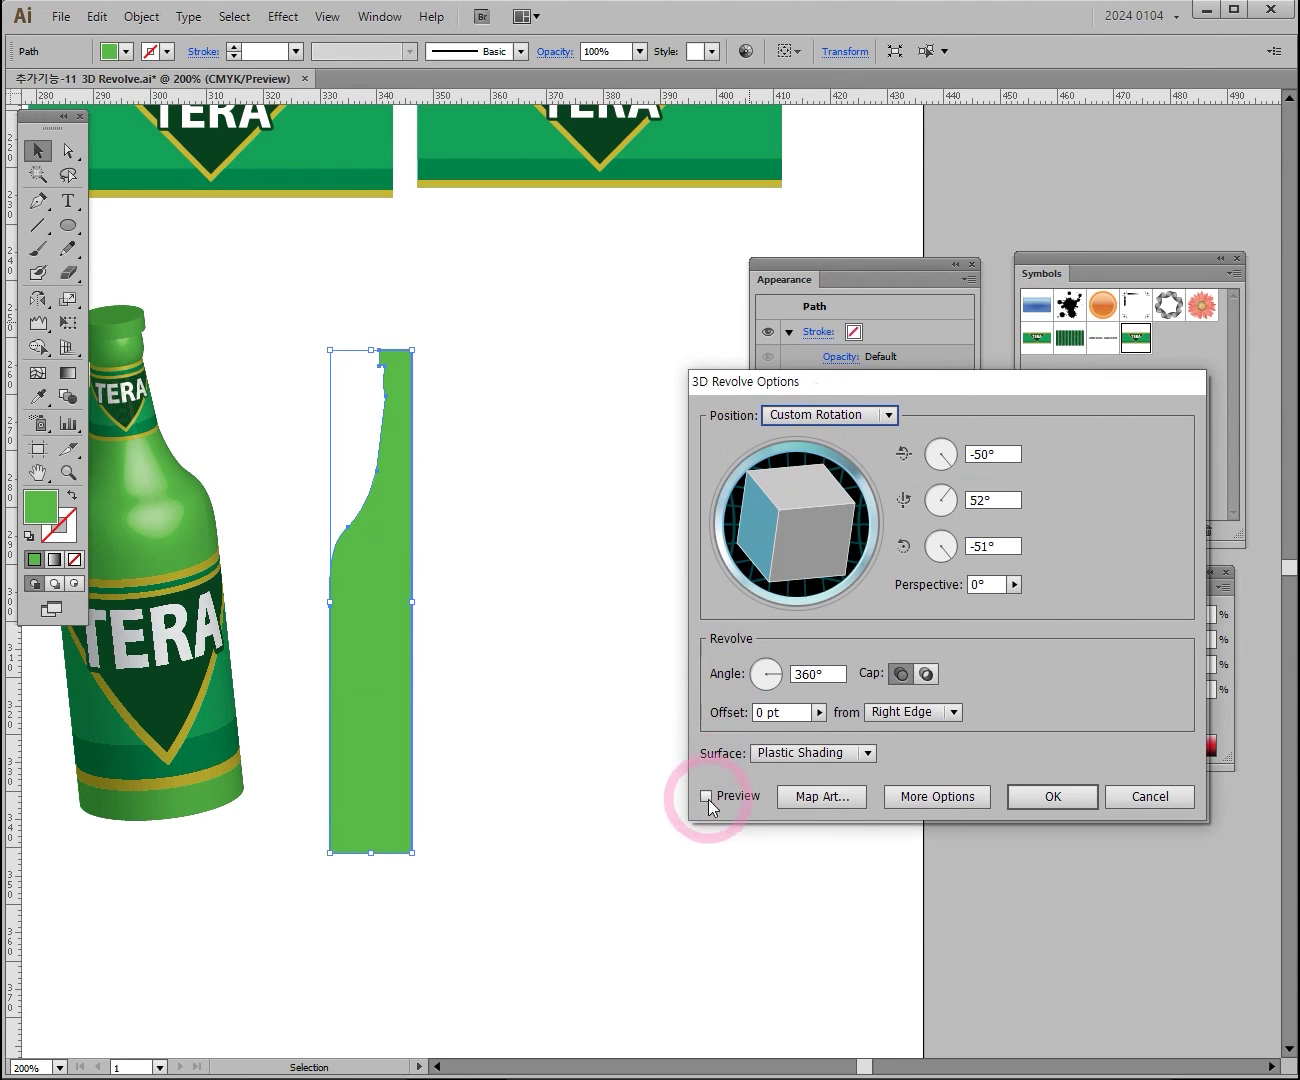
left_click_drag(801, 500, 815, 560)
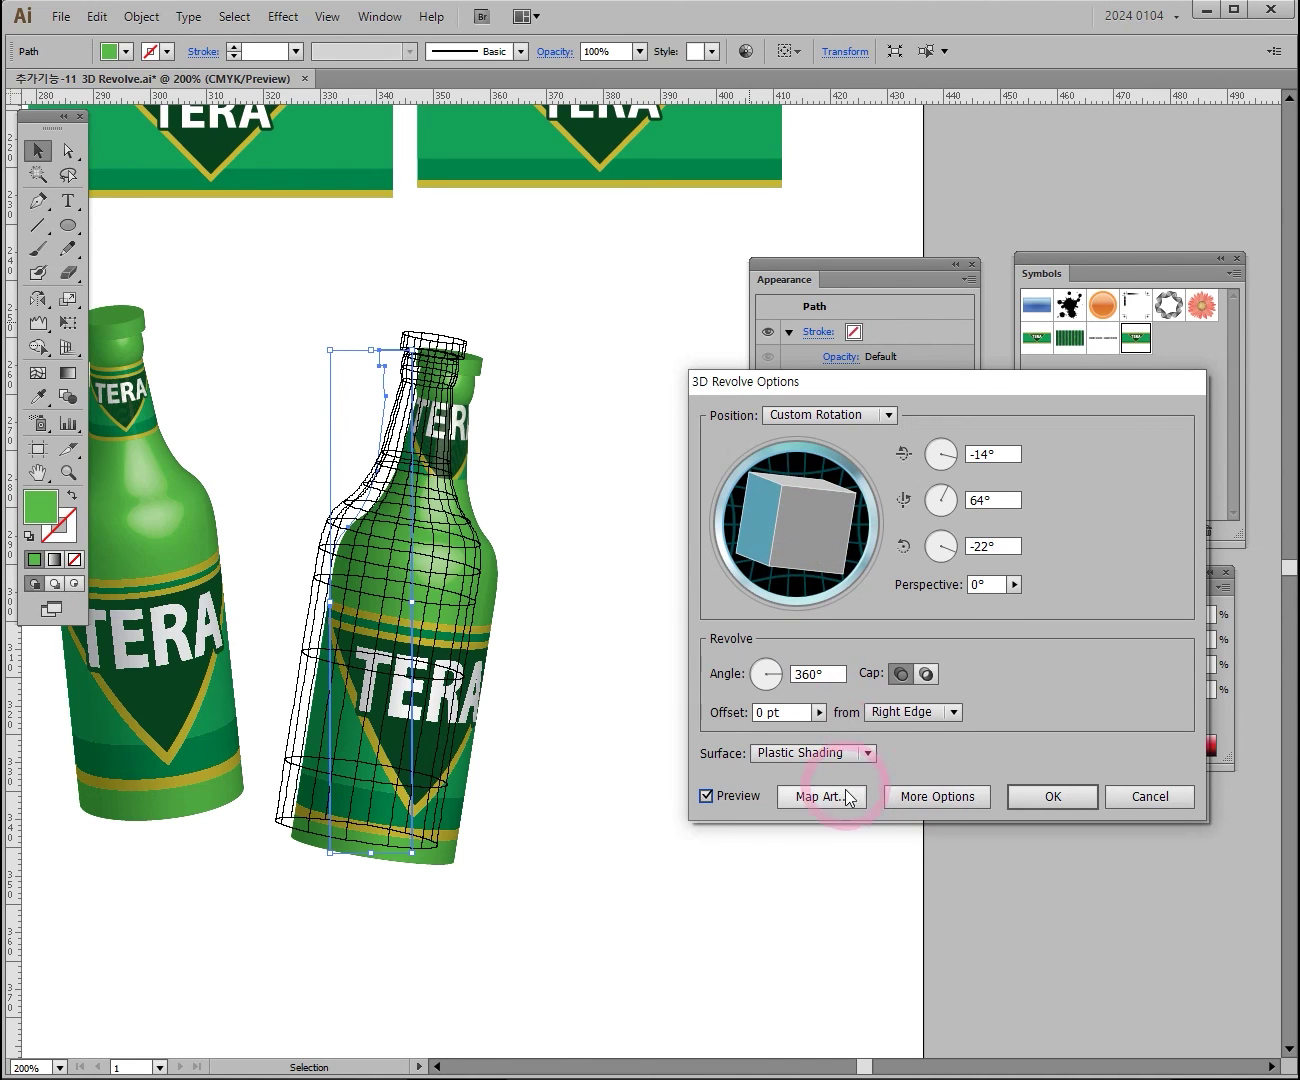
Clear the mapped artwork from all surfaces of the bottle and accept the change
left_click(812, 803)
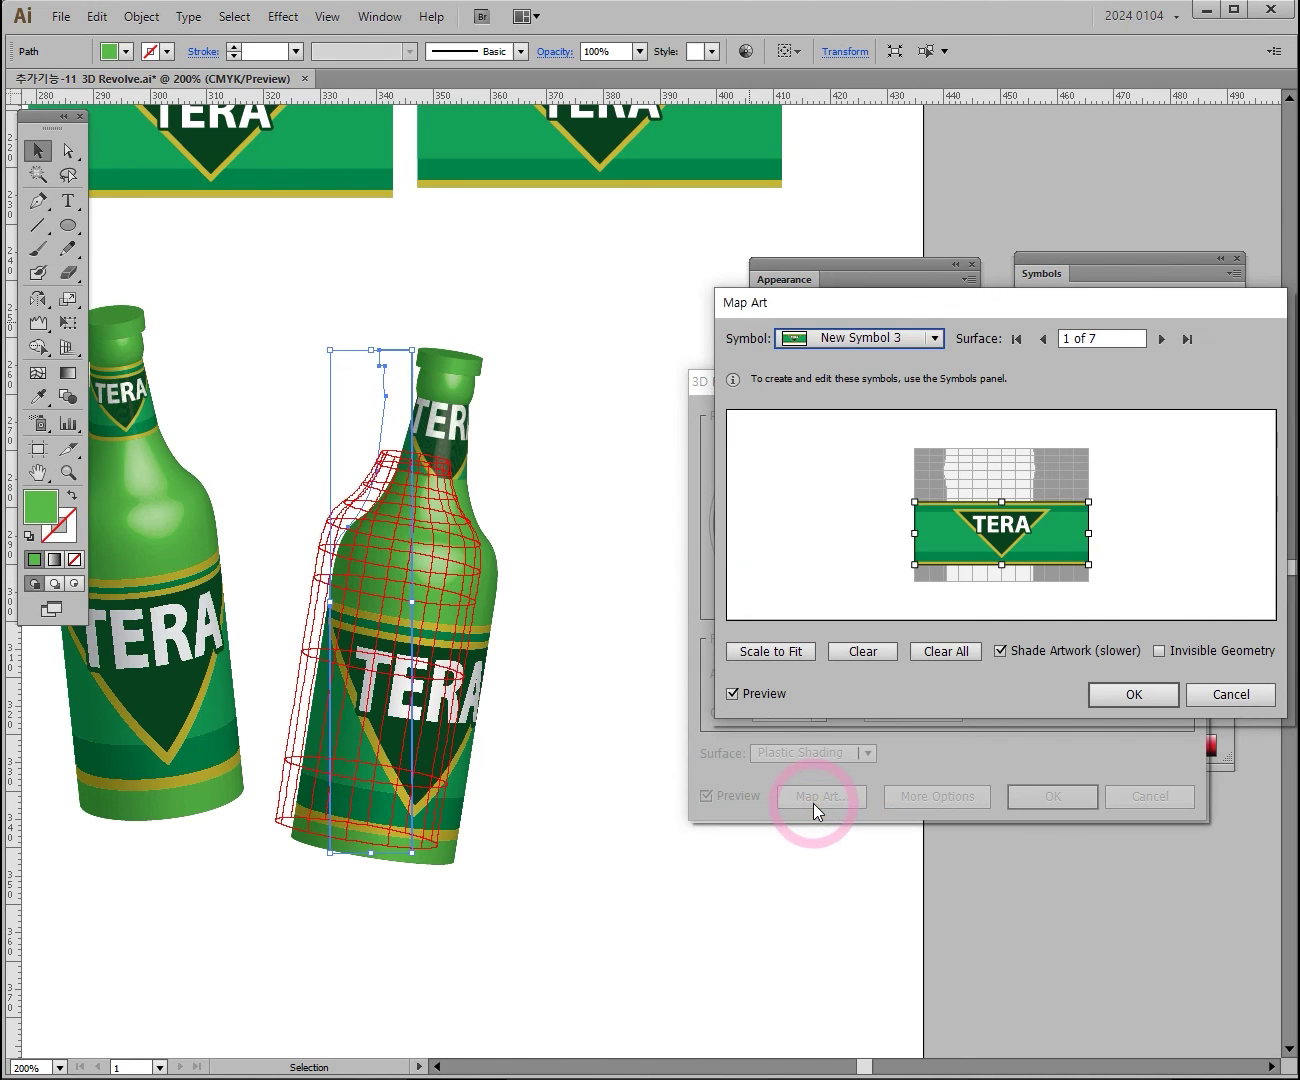
left_click(946, 651)
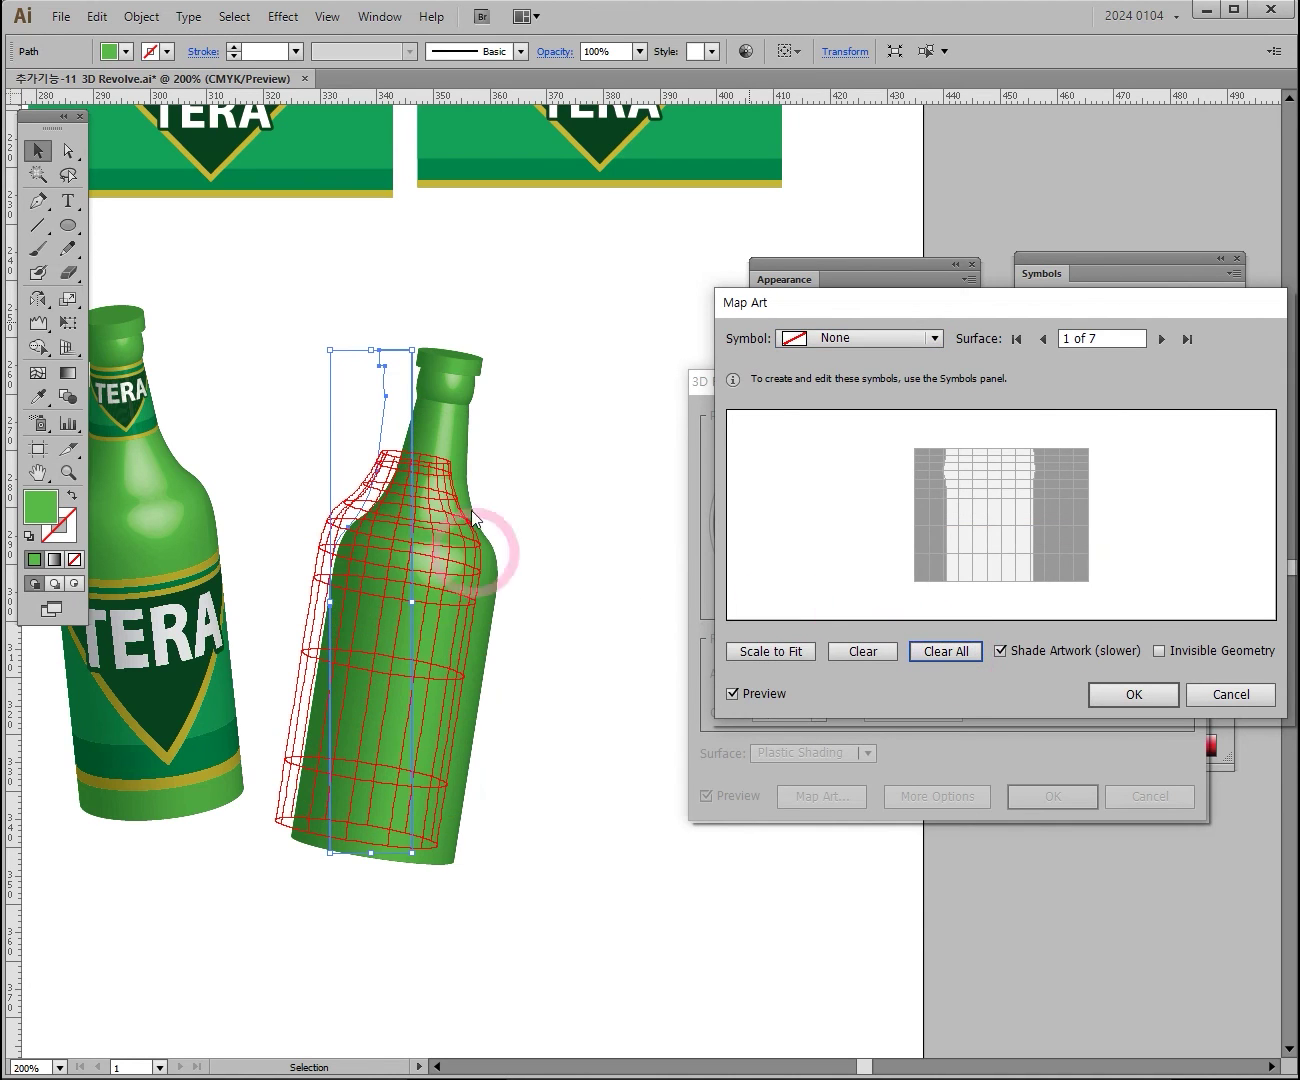
left_click(1097, 694)
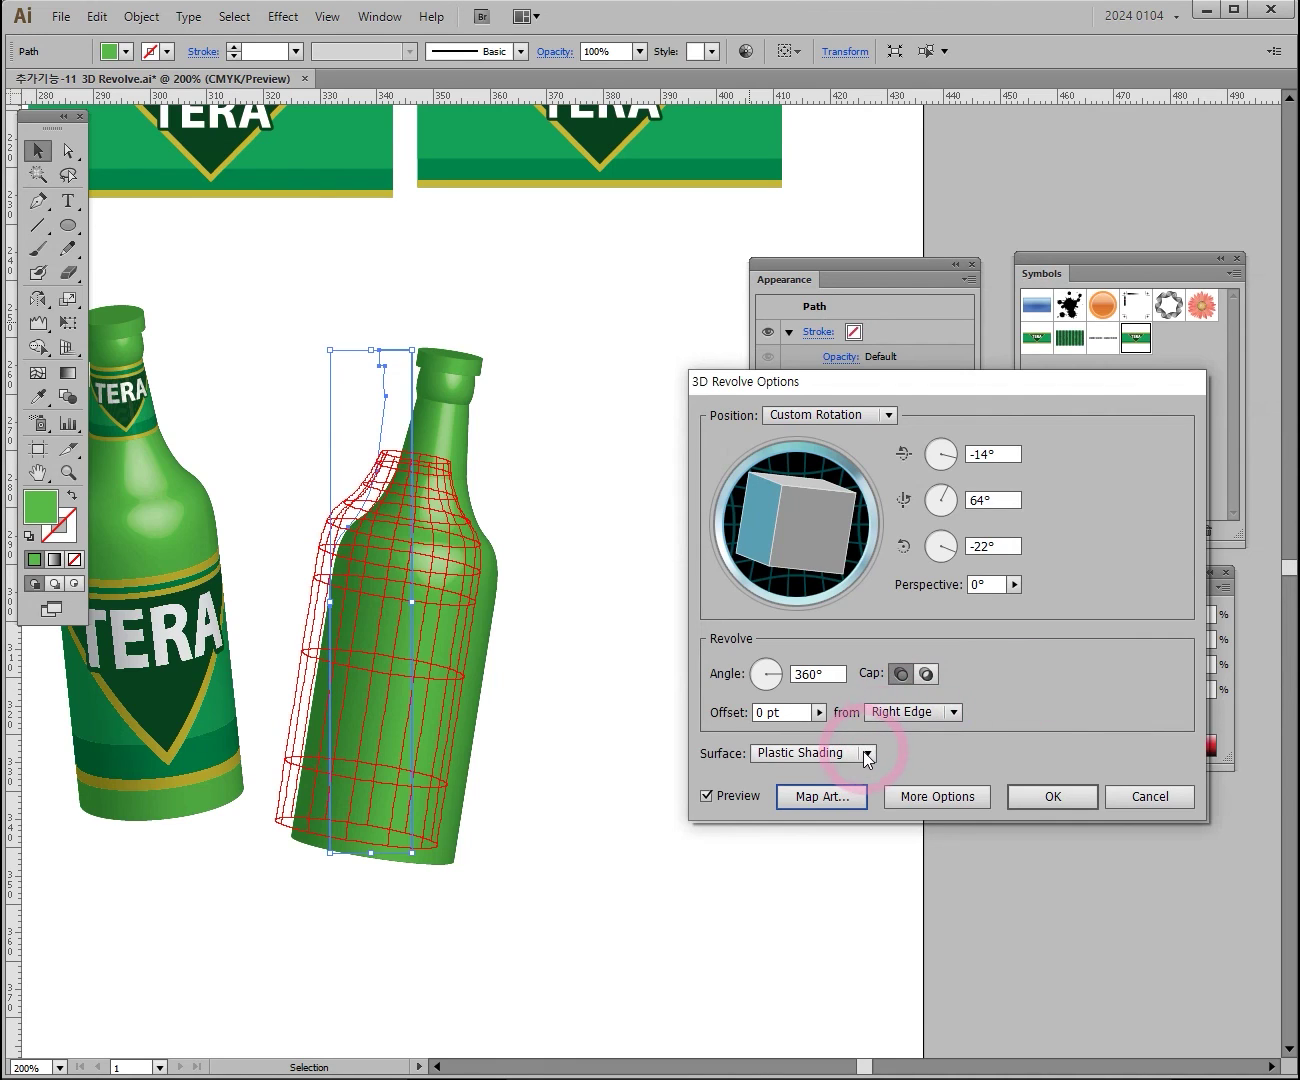
Set the bottle's surface to Wireframe, rotate it to -30°, 40°, -34°, and apply the 3D Revolve settings
left_click(867, 753)
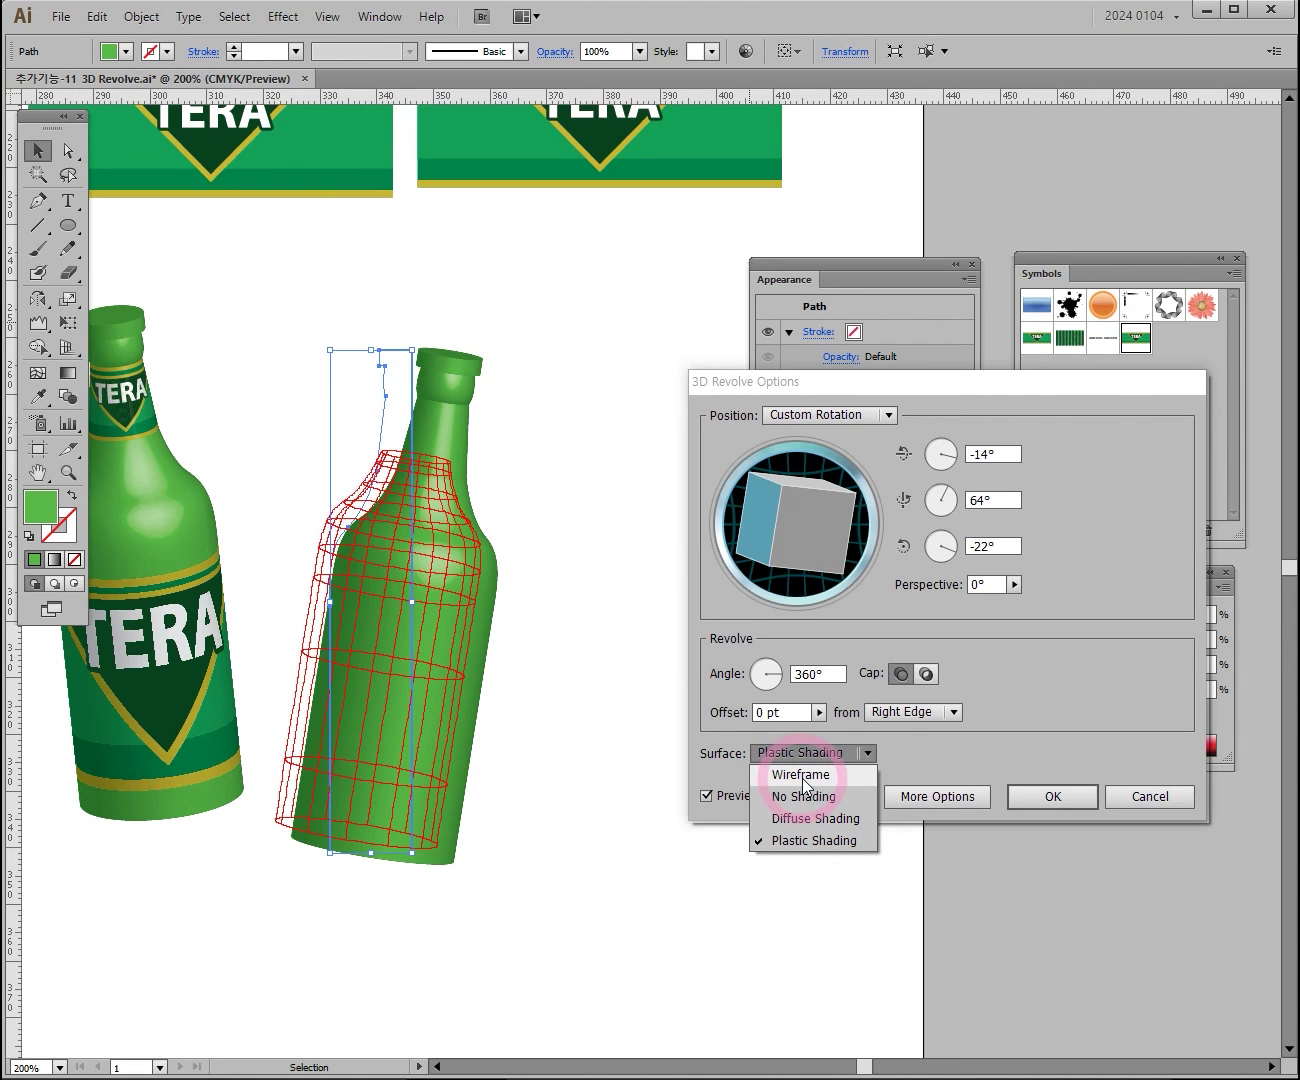
left_click(805, 785)
left_click(406, 644)
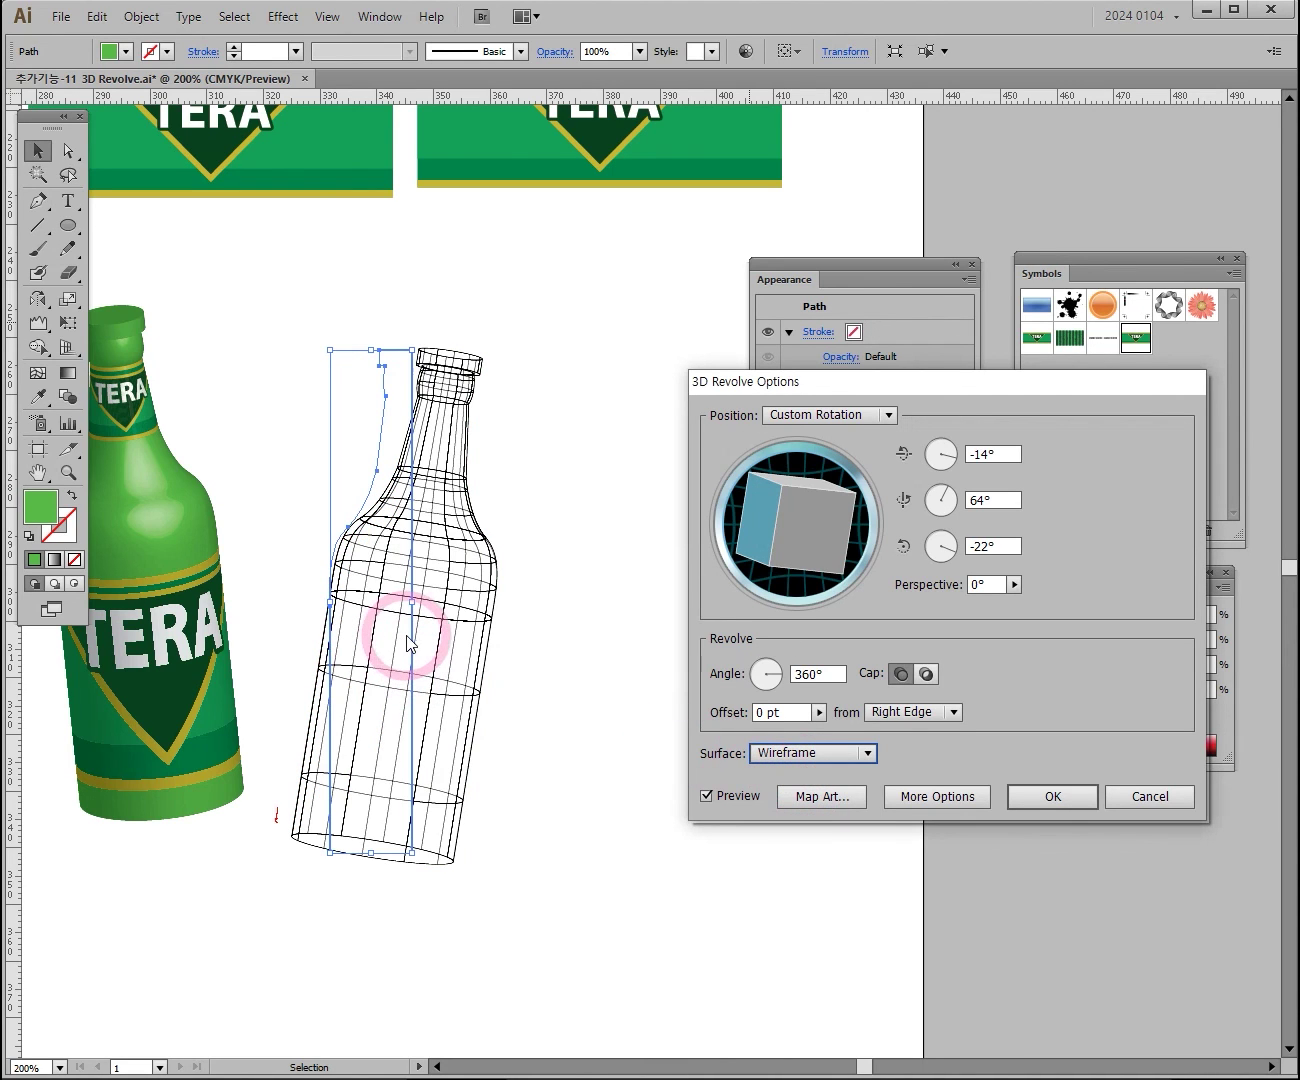
left_click_drag(775, 506, 818, 528)
left_click_drag(480, 575, 601, 598)
left_click_drag(760, 499, 811, 543)
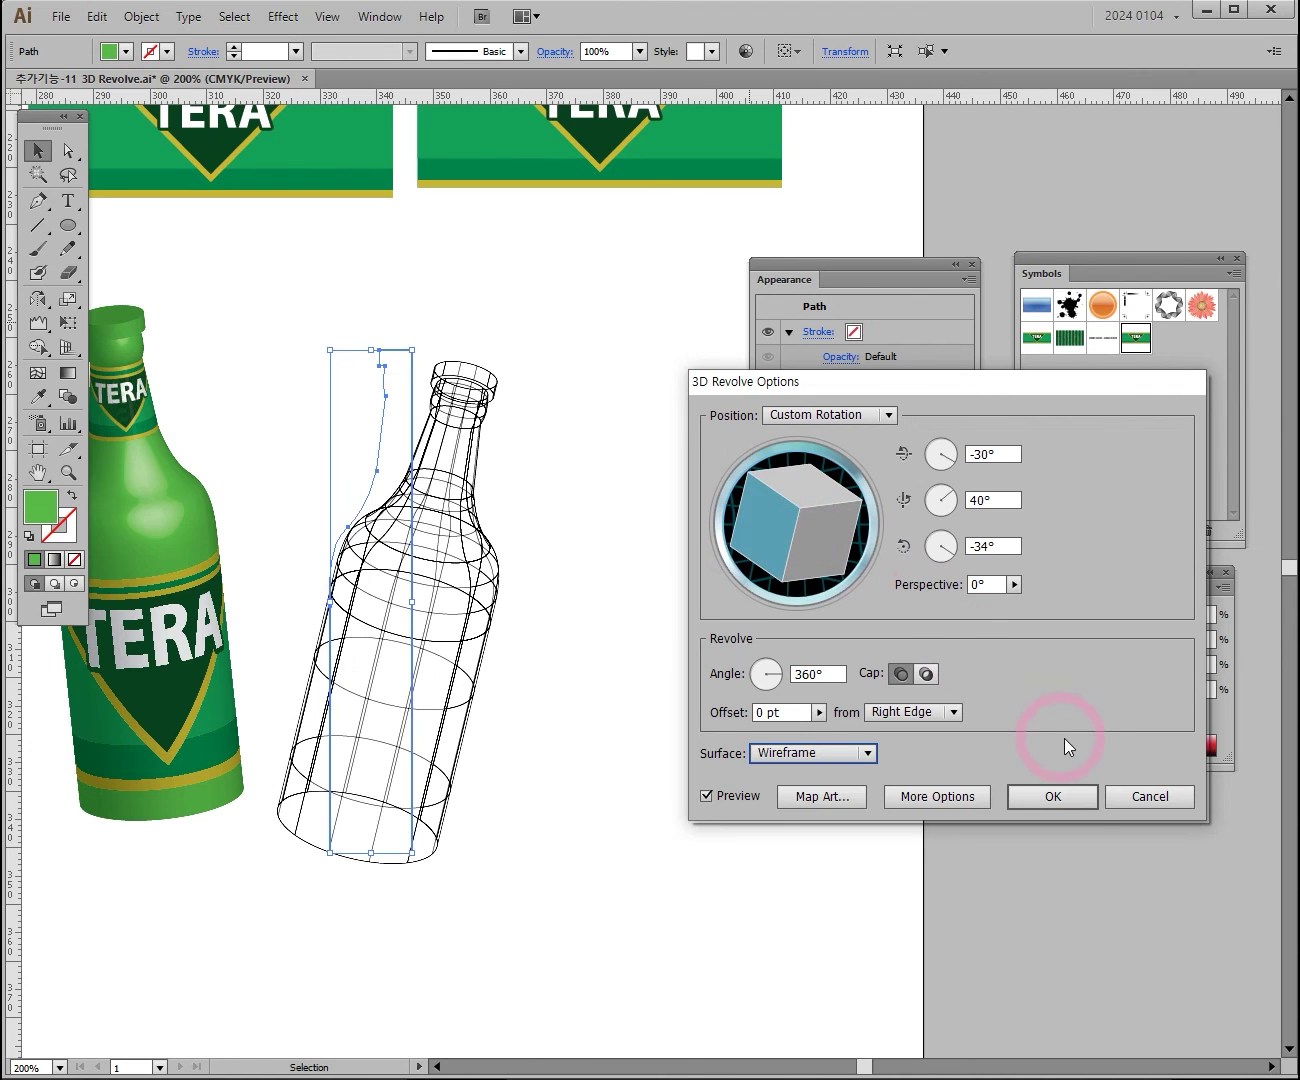
left_click(1072, 791)
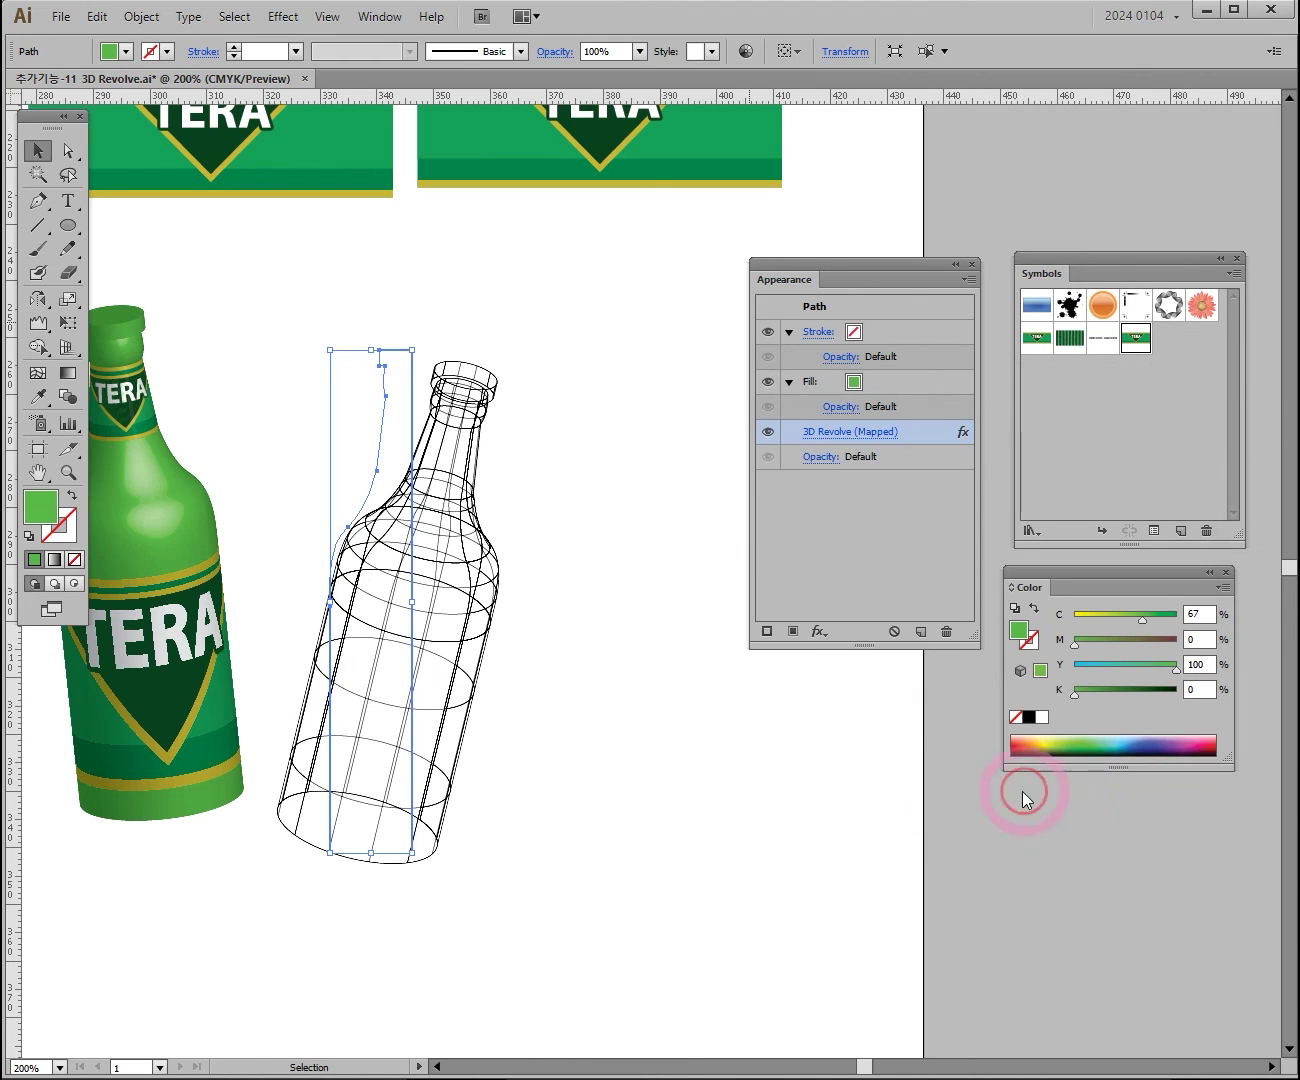
Close the appearance settings and move the wireframe bottle slightly to the right, away from the shaded bottle
key("ctrl+space")
left_click(474, 620)
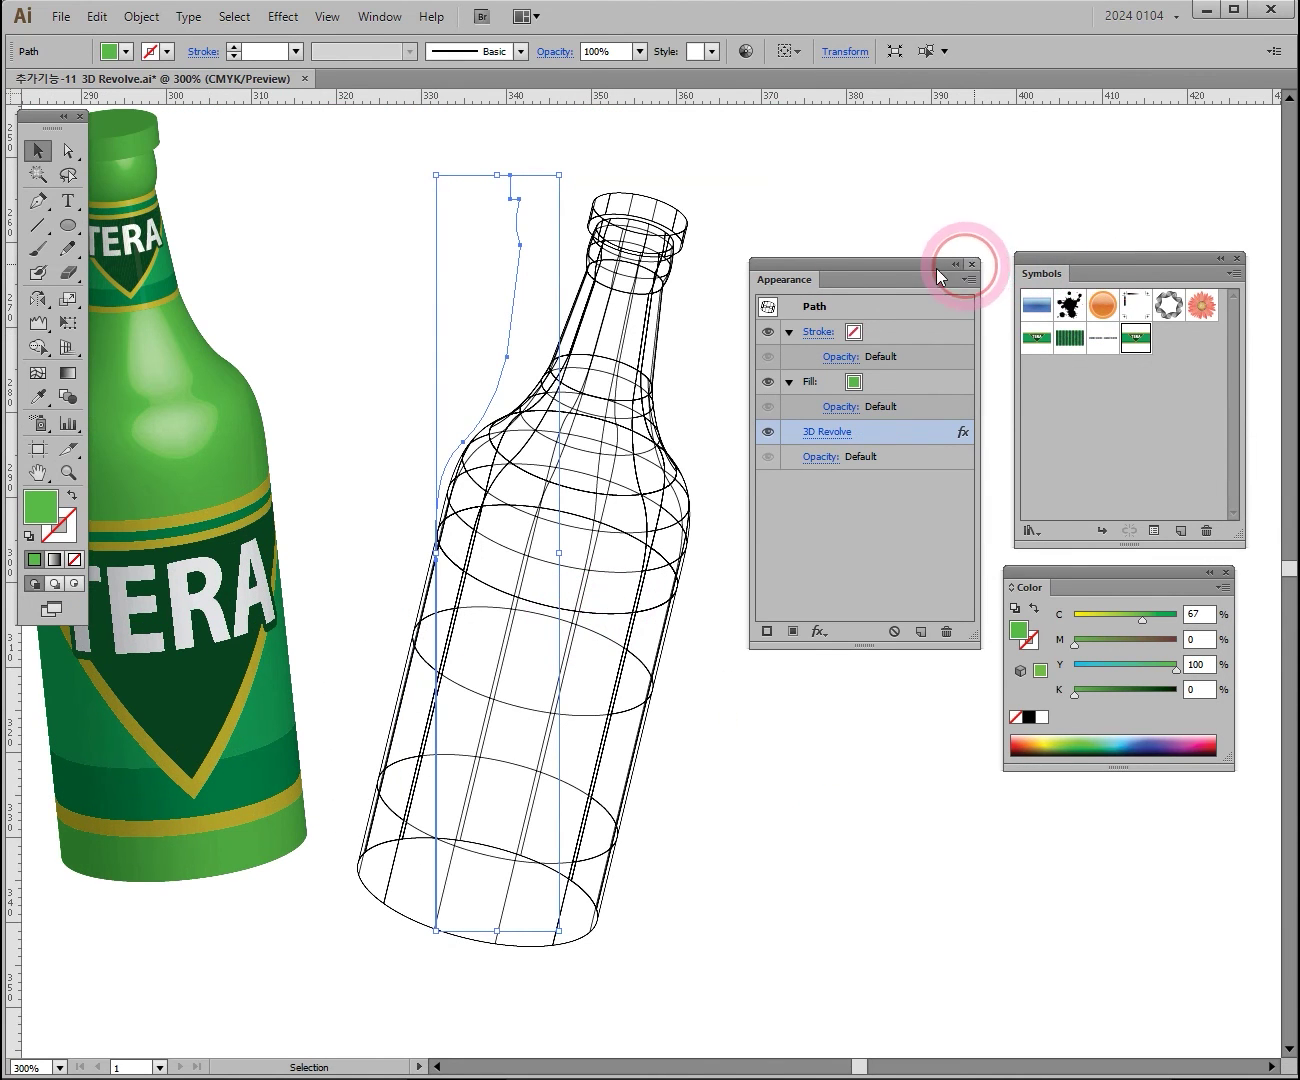
left_click(970, 266)
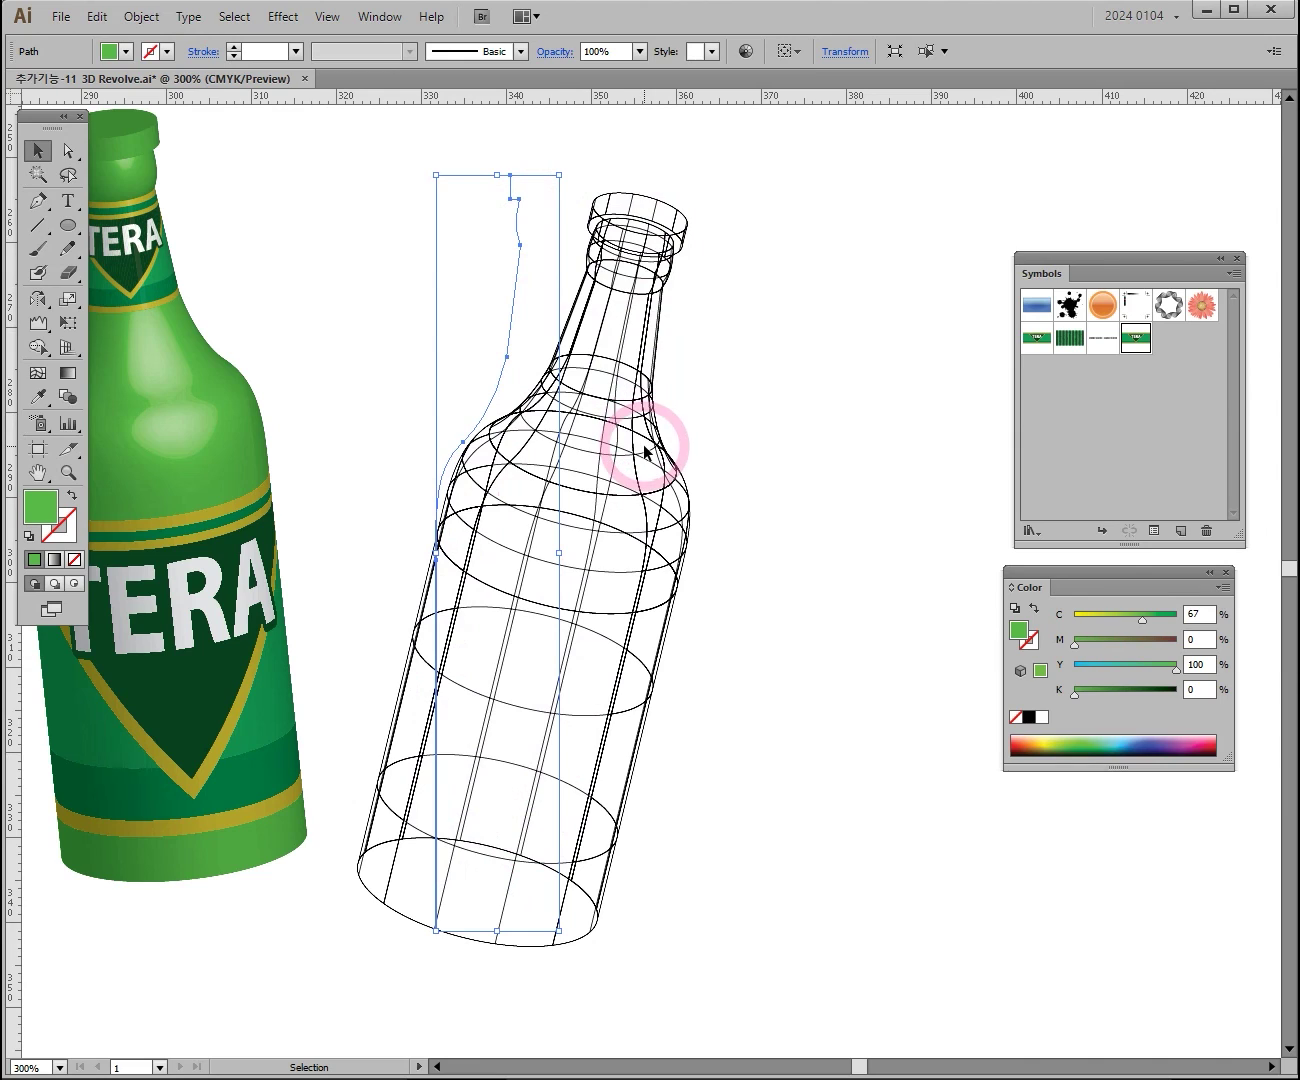
left_click_drag(650, 426, 692, 438)
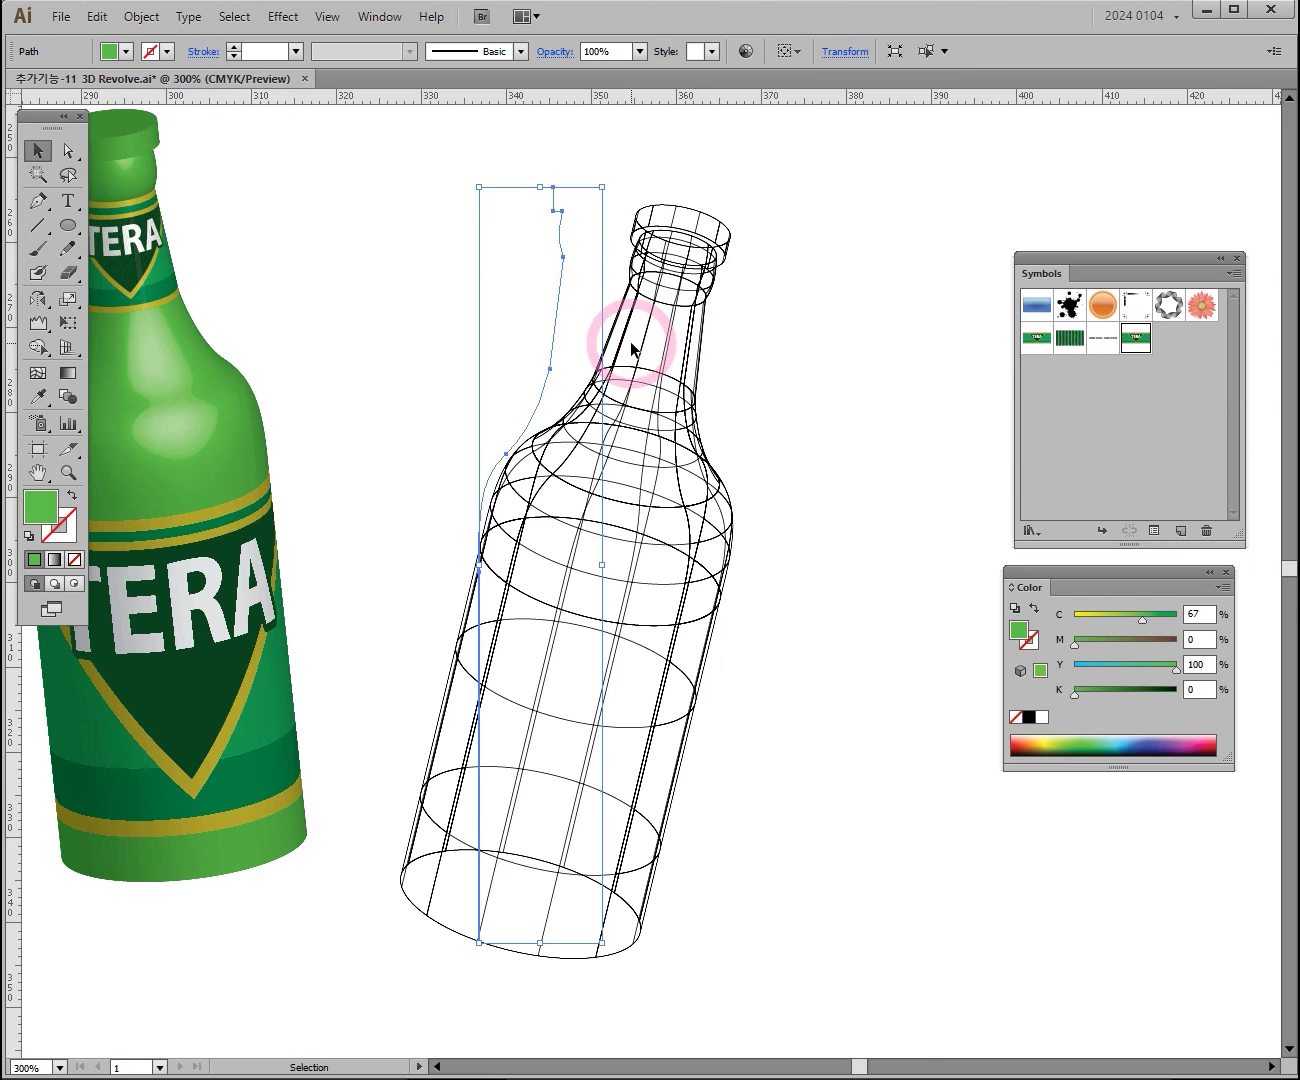
Expand the appearance of the wireframe bottle and ungroup the expanded result
left_click(139, 20)
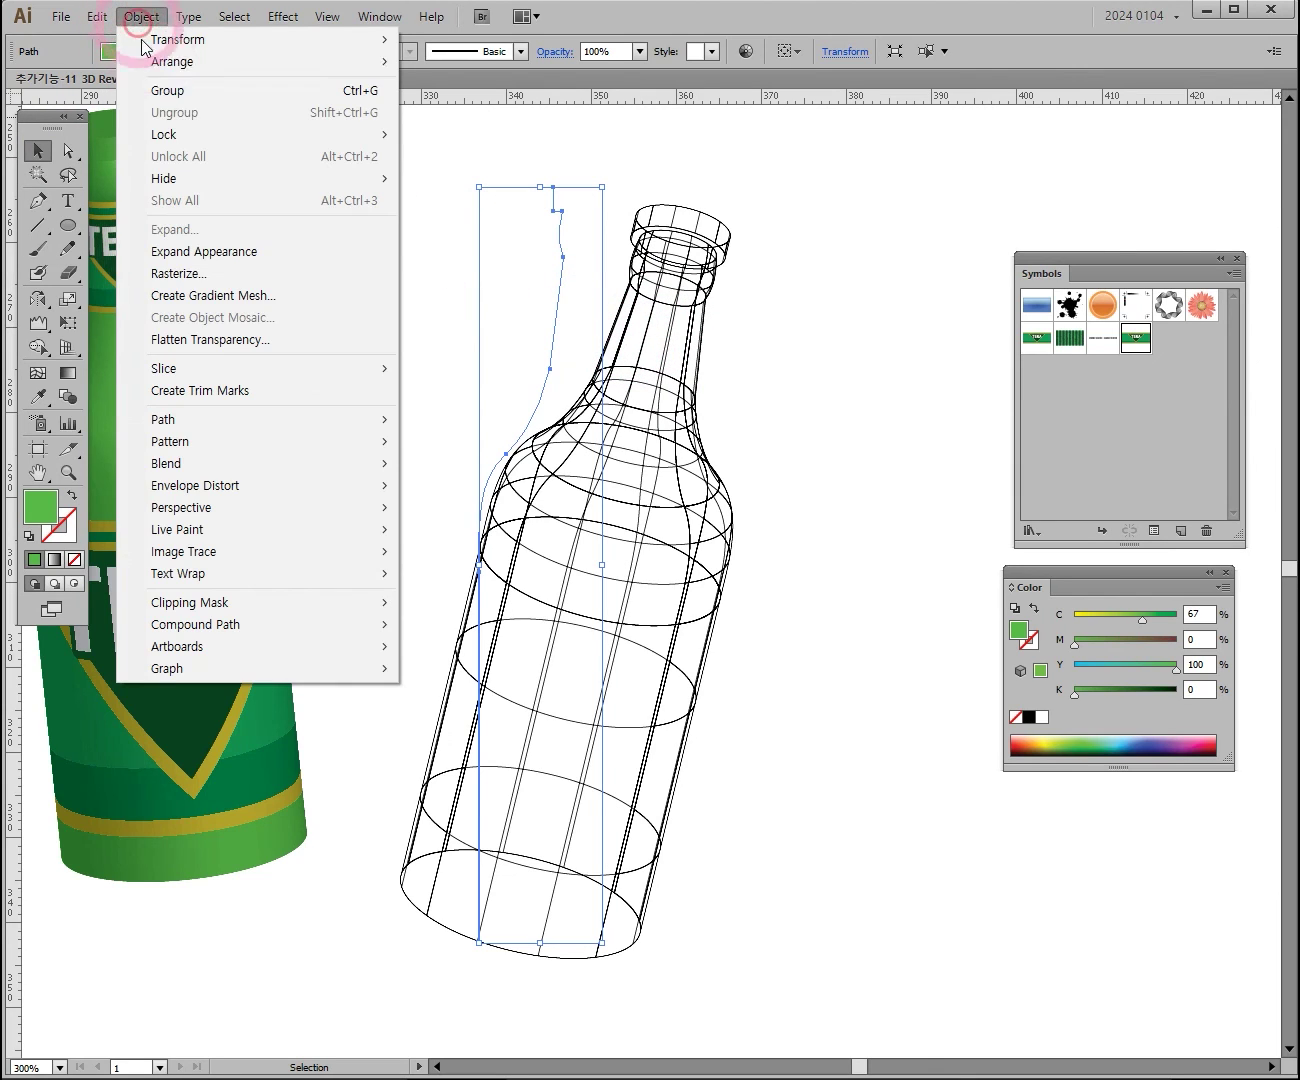
left_click(218, 253)
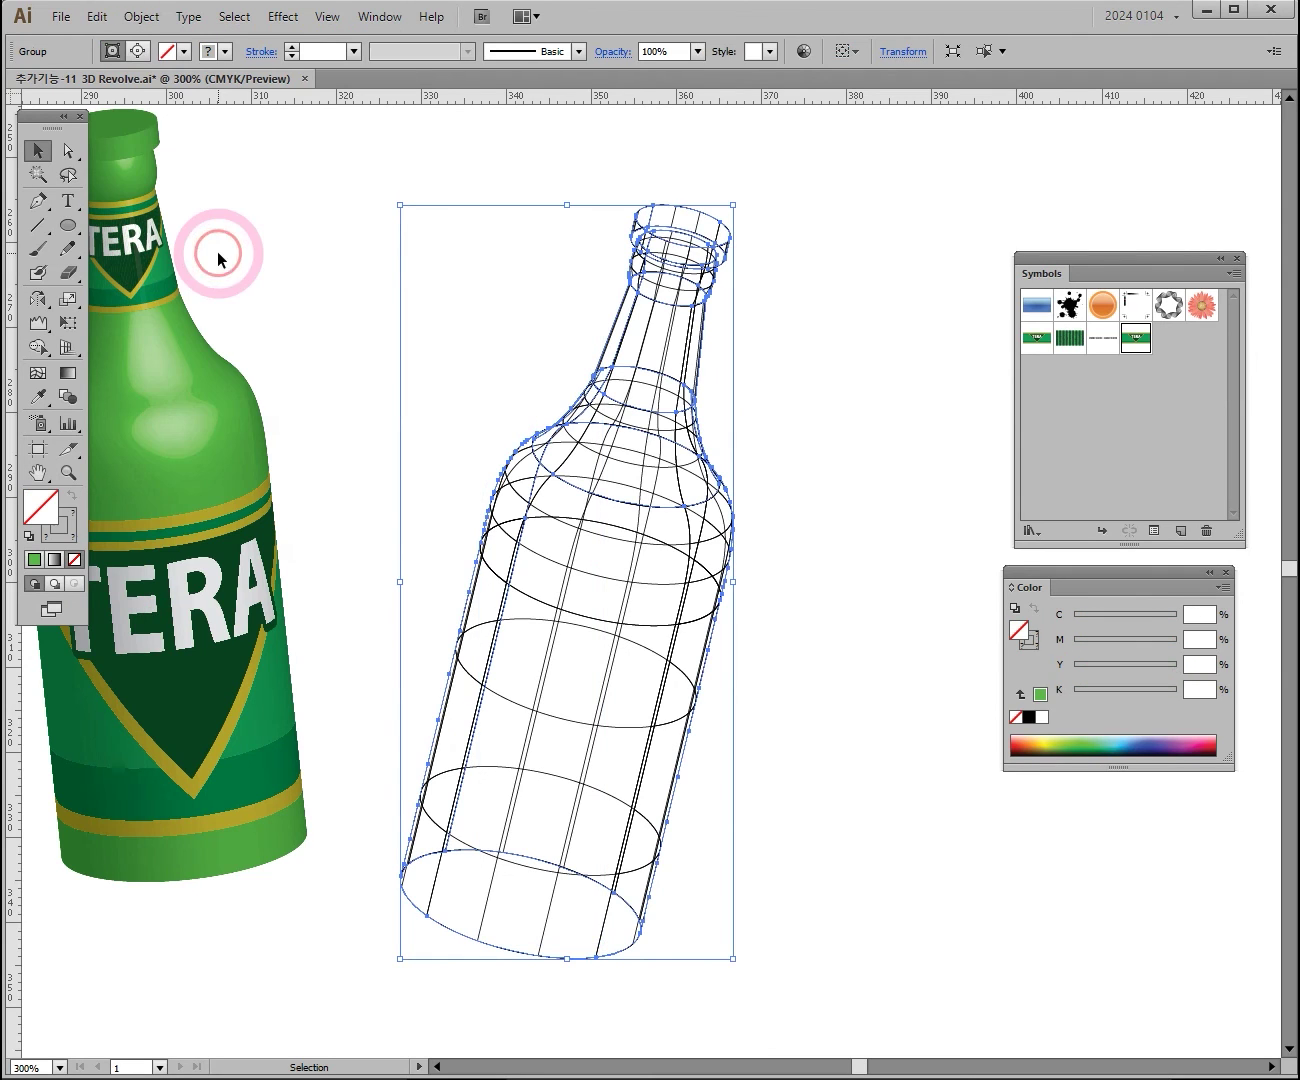
right_click(645, 535)
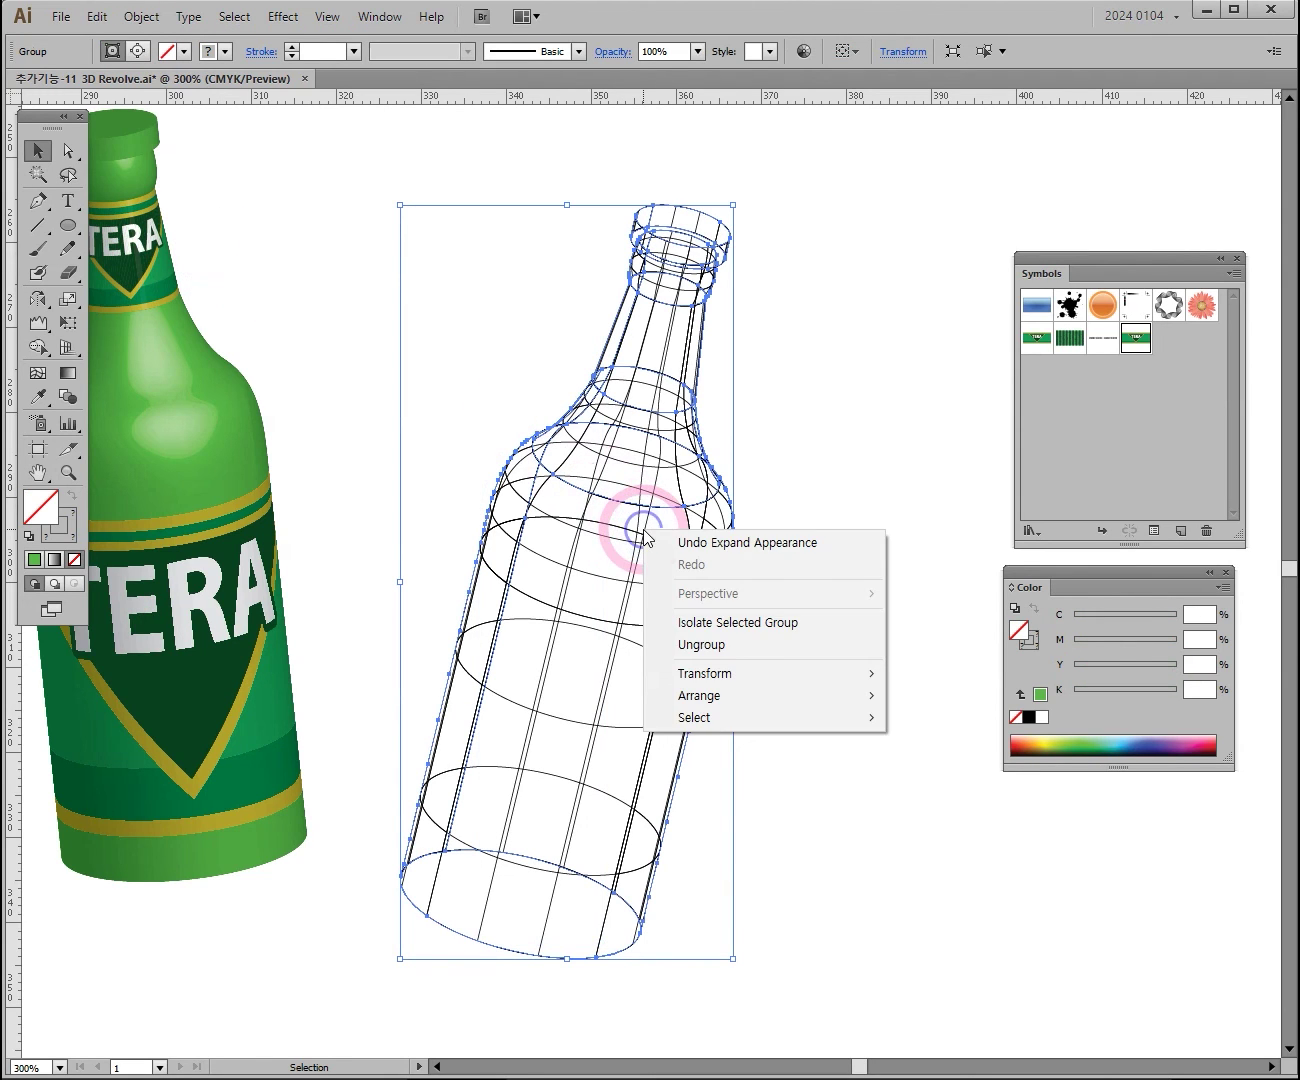
left_click(704, 646)
Ungroup the expanded bottle once more and release its clipping mask
right_click(634, 607)
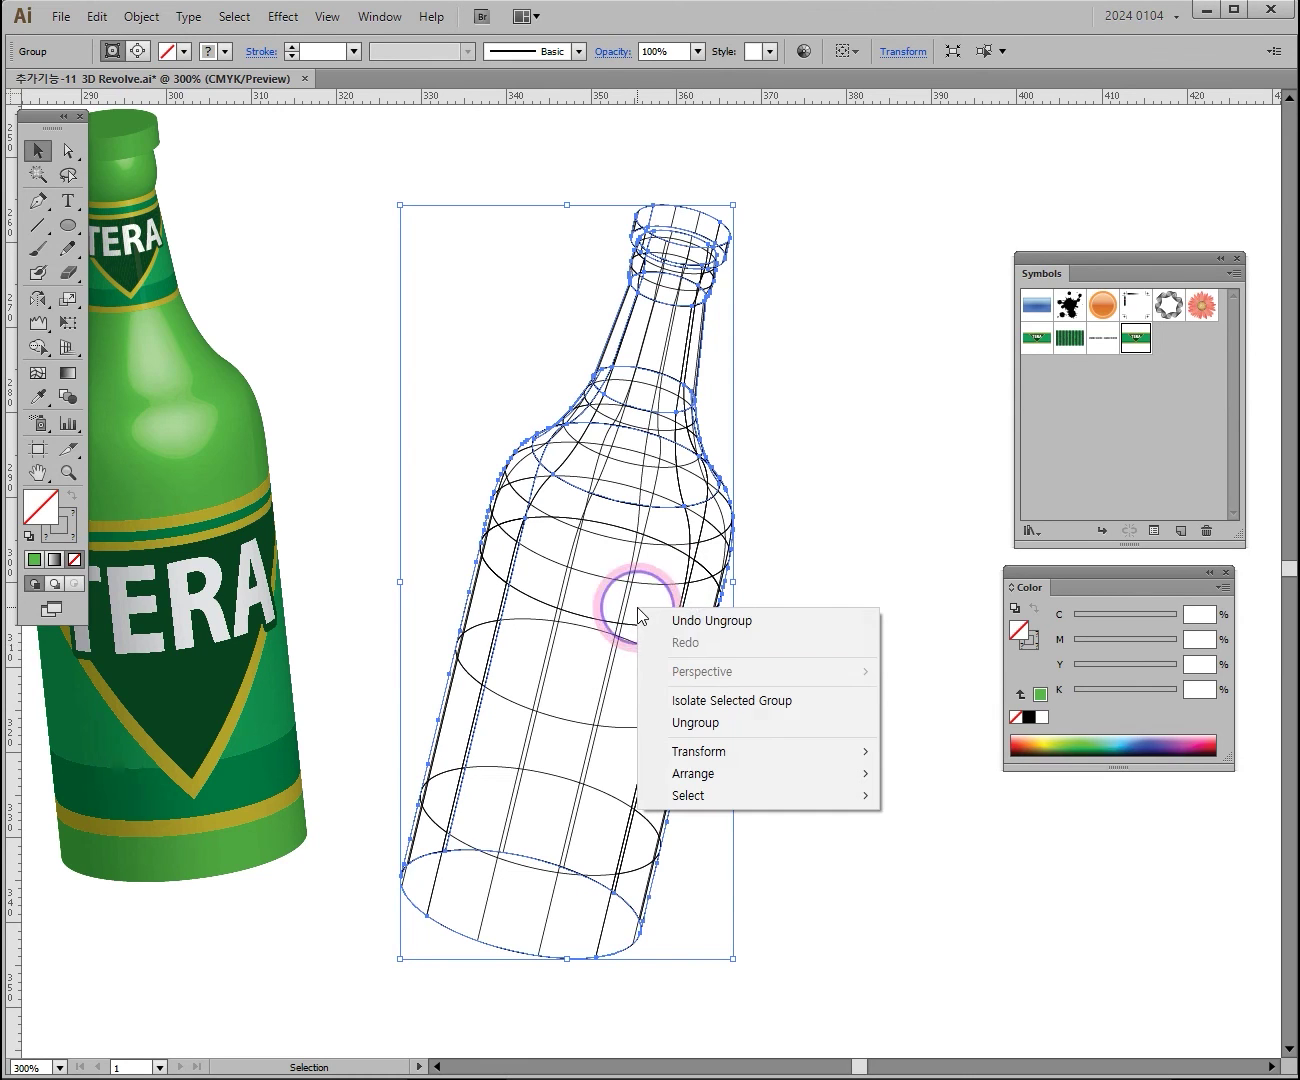
left_click(747, 724)
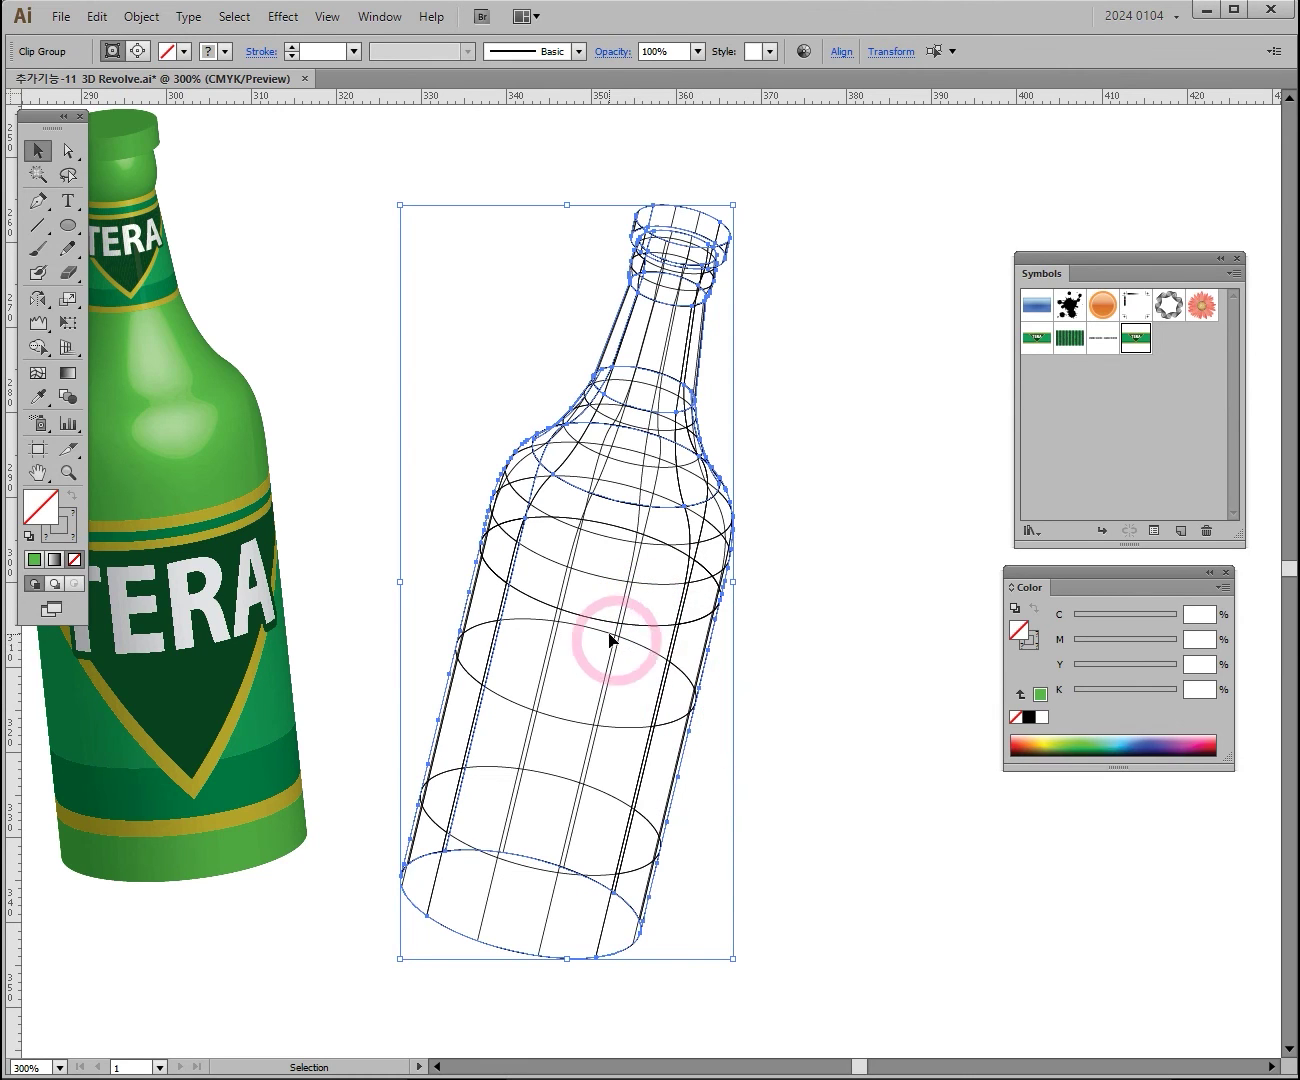
right_click(605, 630)
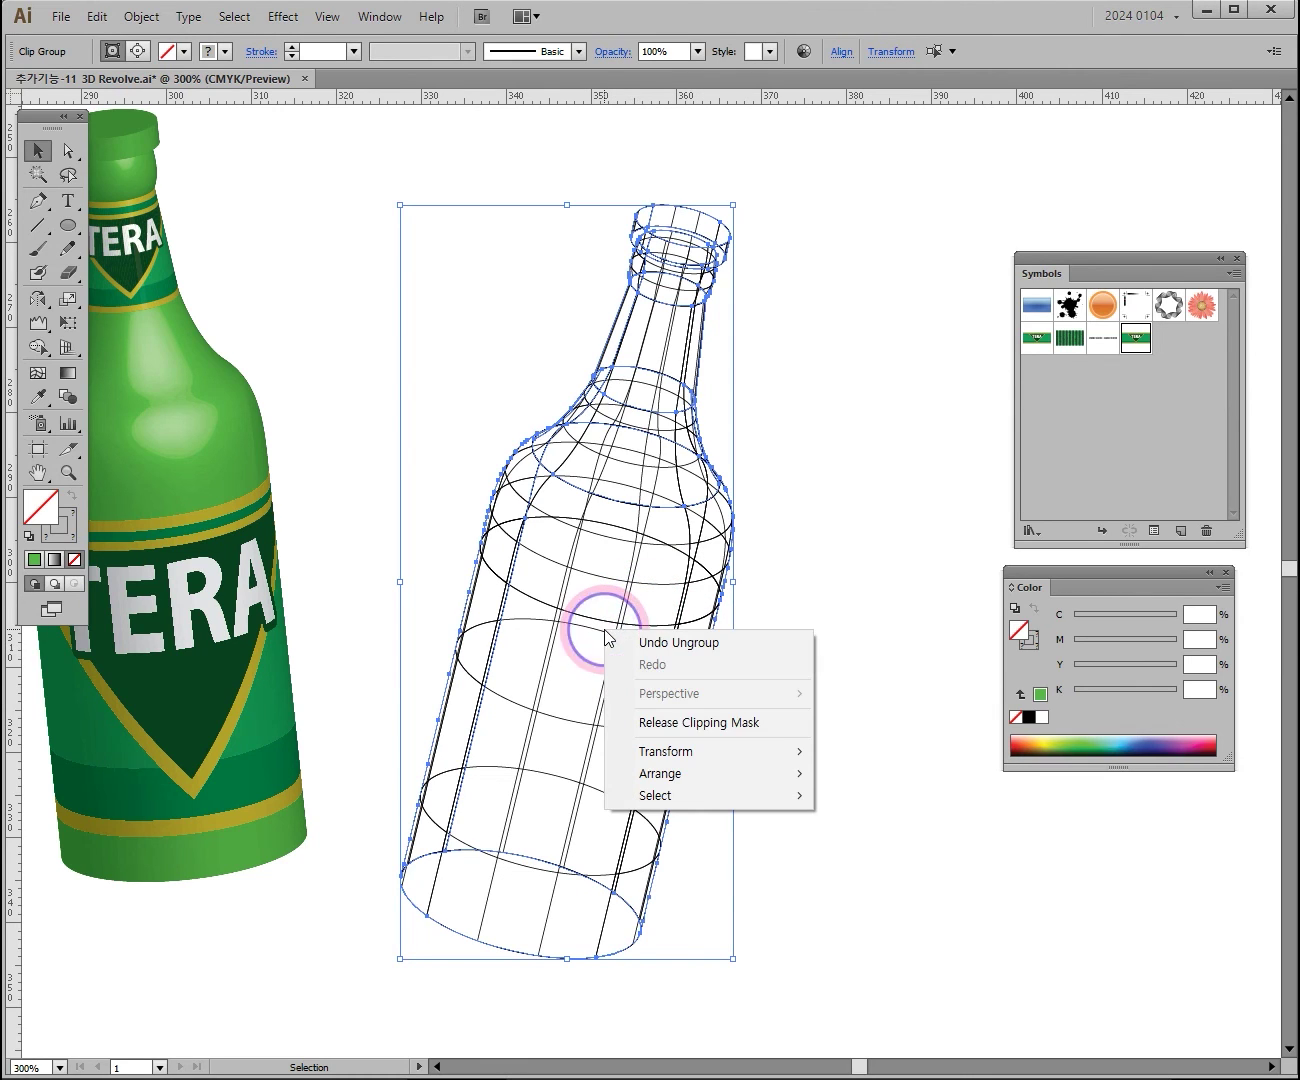
left_click(712, 730)
Examine the released wireframe lines of the bottle up close, then deselect them
left_click(797, 644, "ctrl+alt")
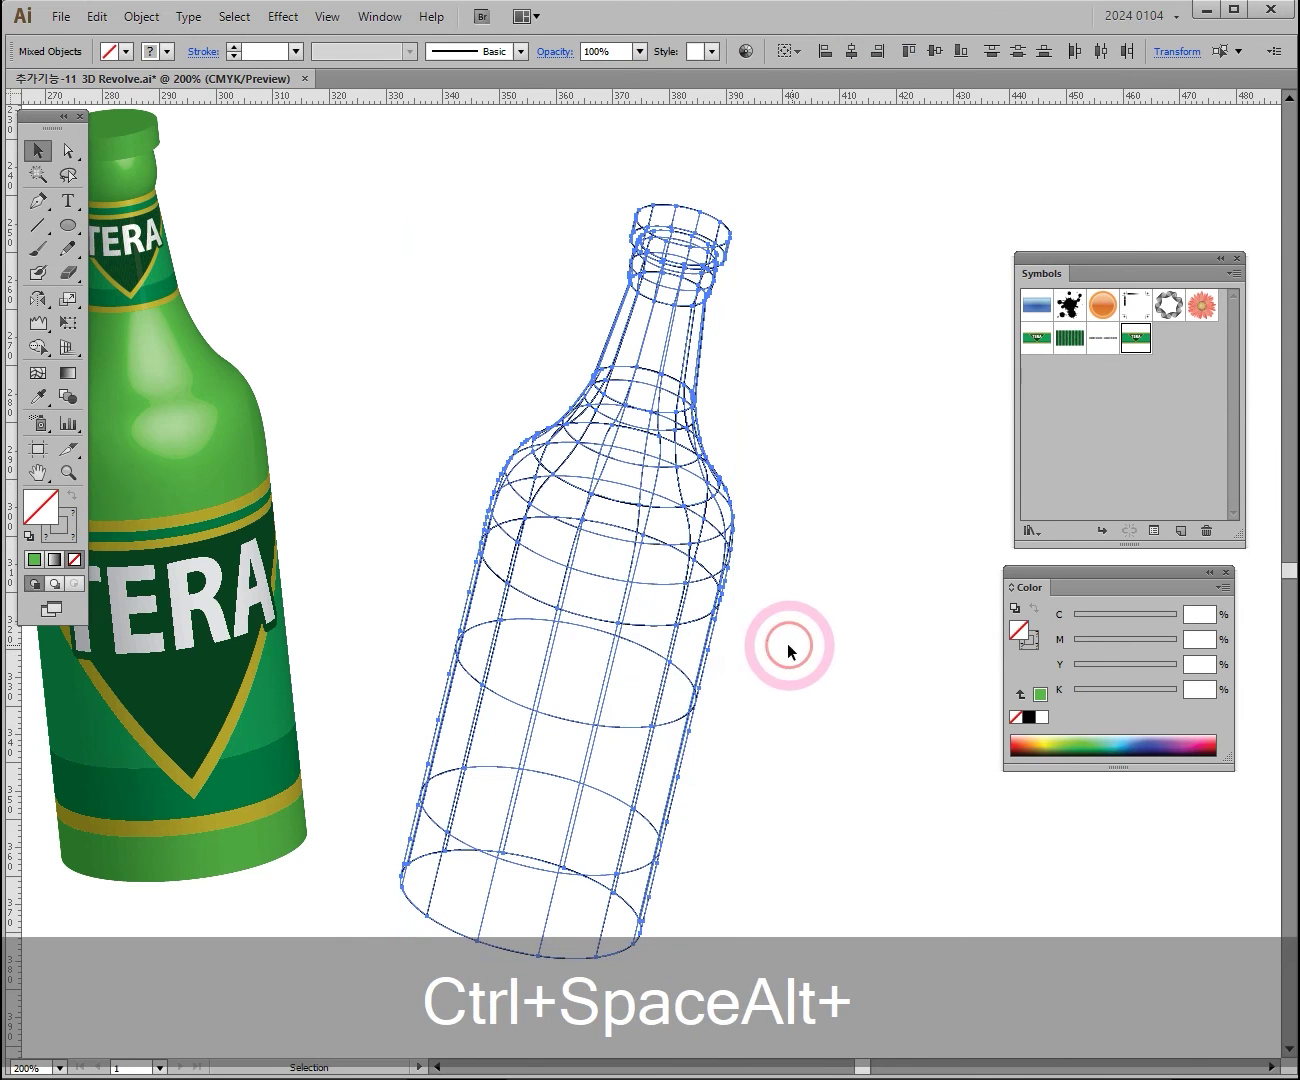
left_click(696, 614, "ctrl+alt")
left_click(479, 492, "ctrl")
left_click(540, 619, "ctrl")
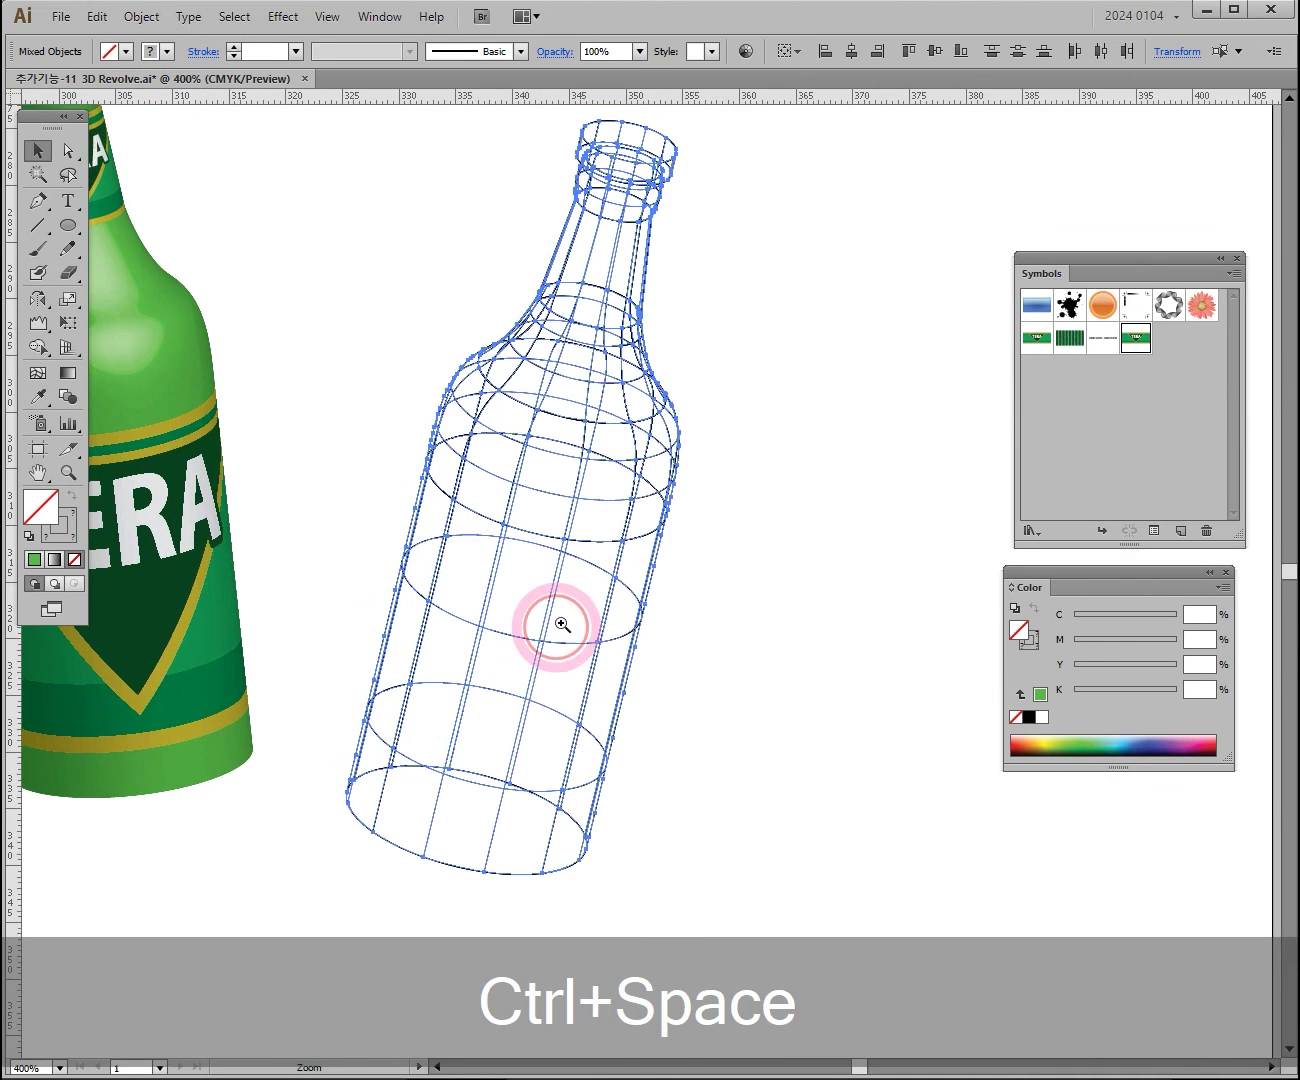
left_click(652, 548, "ctrl")
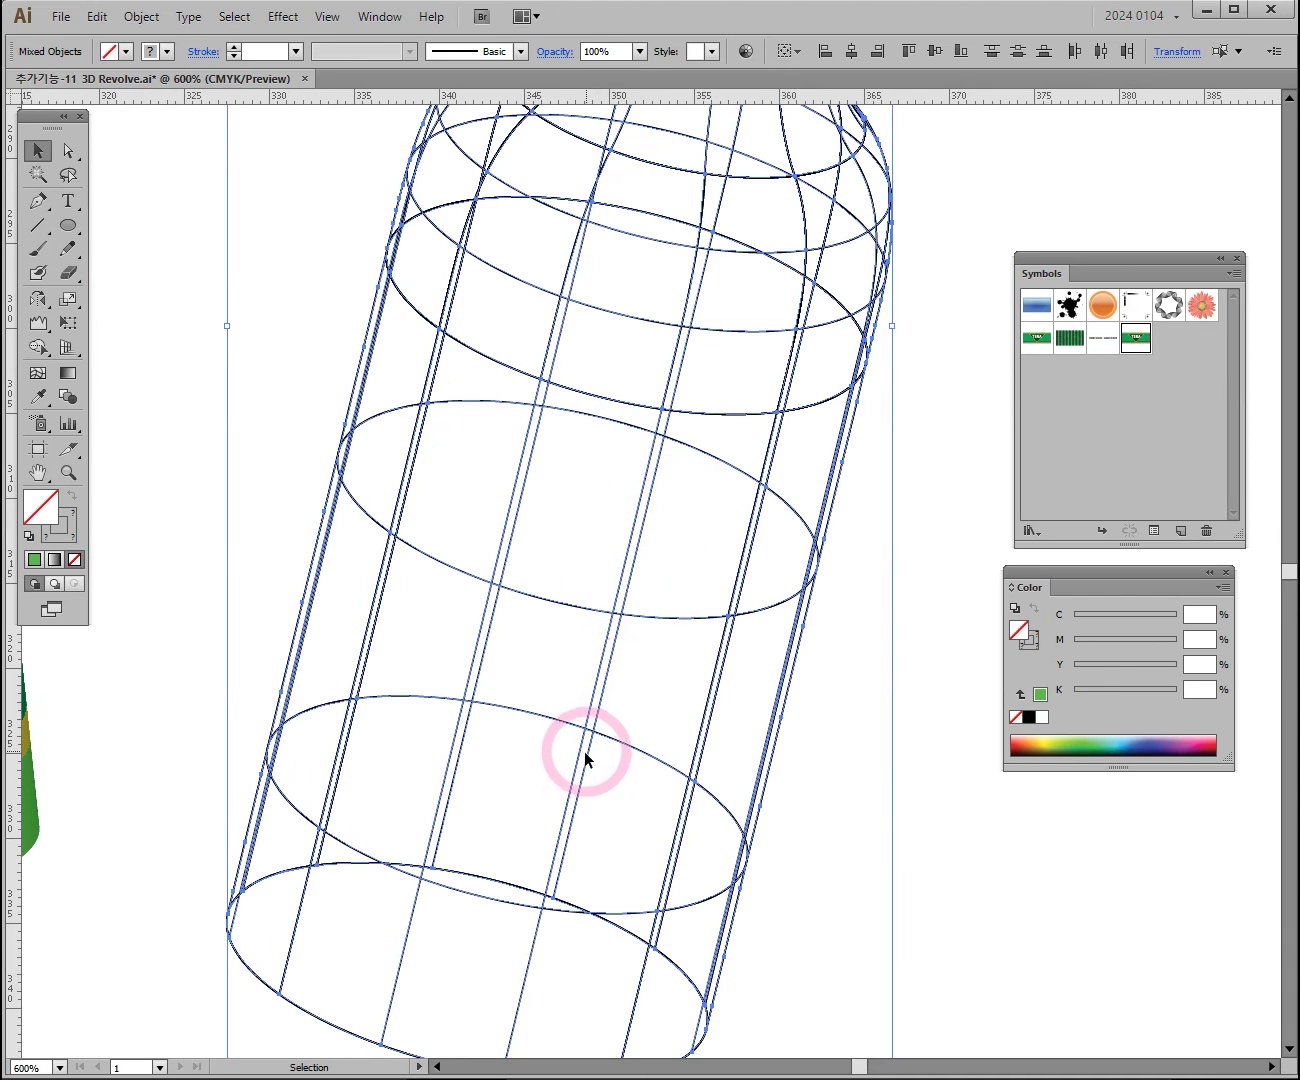
key("ctrl+space")
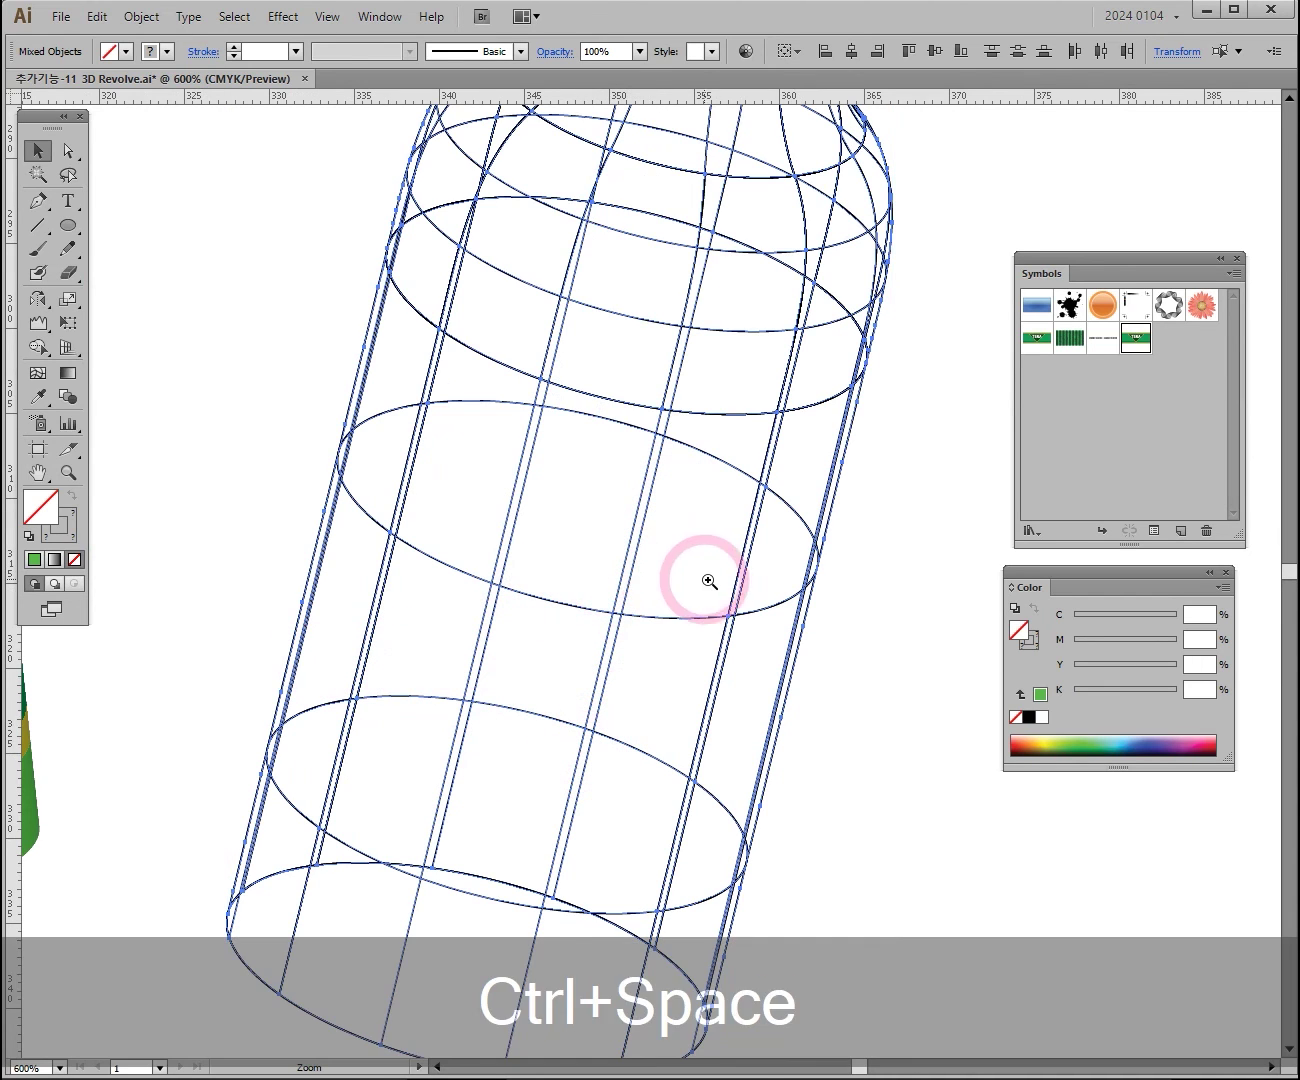
left_click(704, 580, "ctrl+alt")
left_click(700, 489, "ctrl+alt")
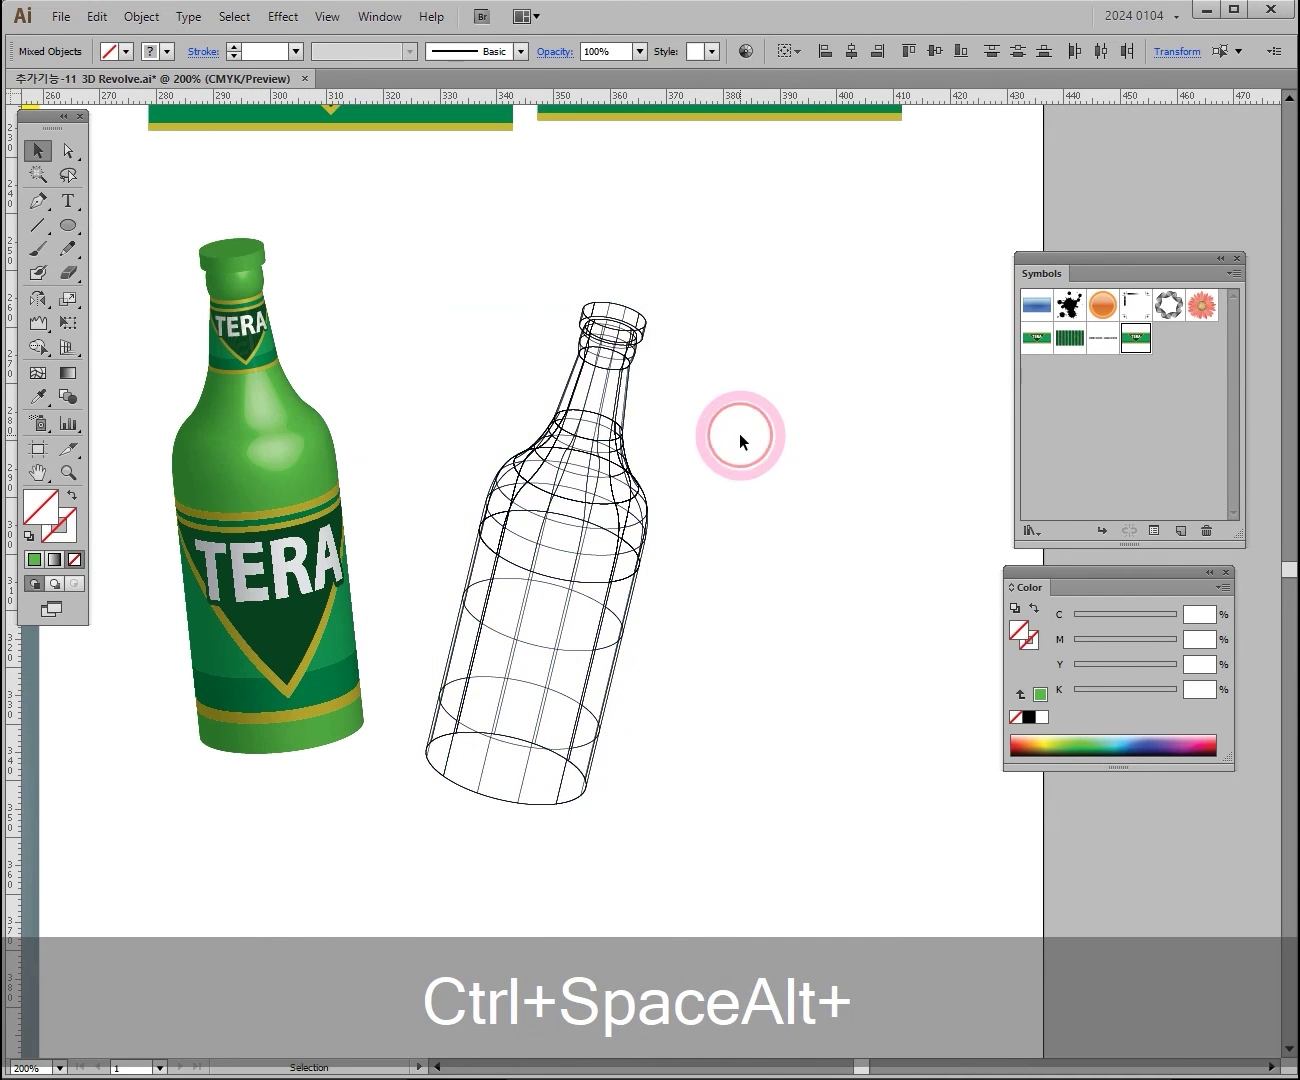
key("ctrl+space")
left_click(713, 462, "ctrl")
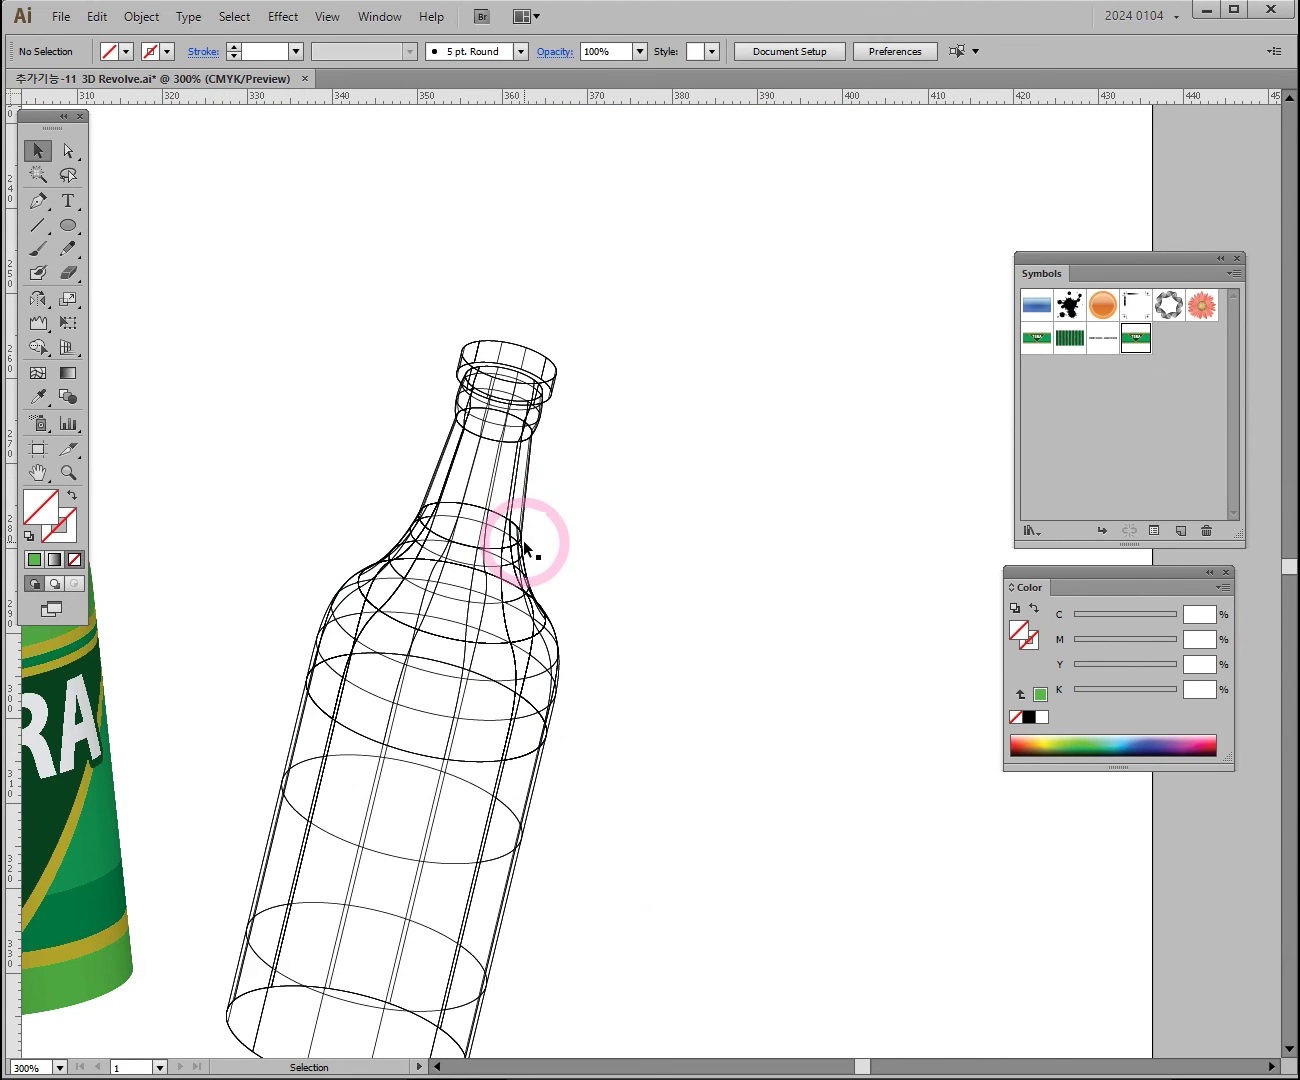
left_click_drag(674, 454, 720, 409)
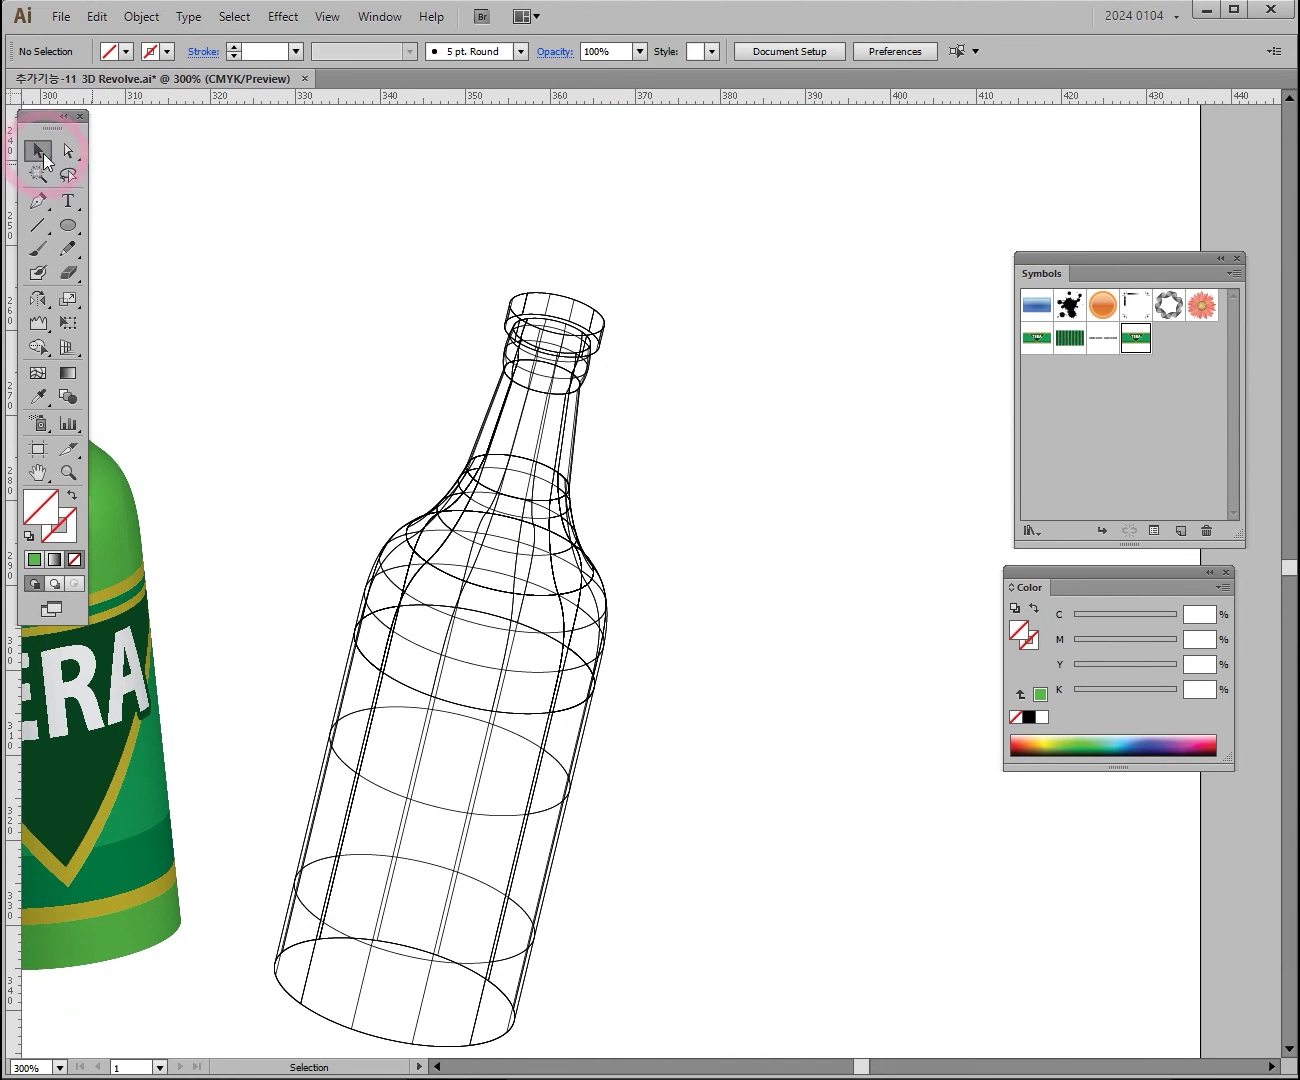
Select a black line on the wireframe bottle's neck and extend the selection to all objects with the same stroke color
left_click(606, 382)
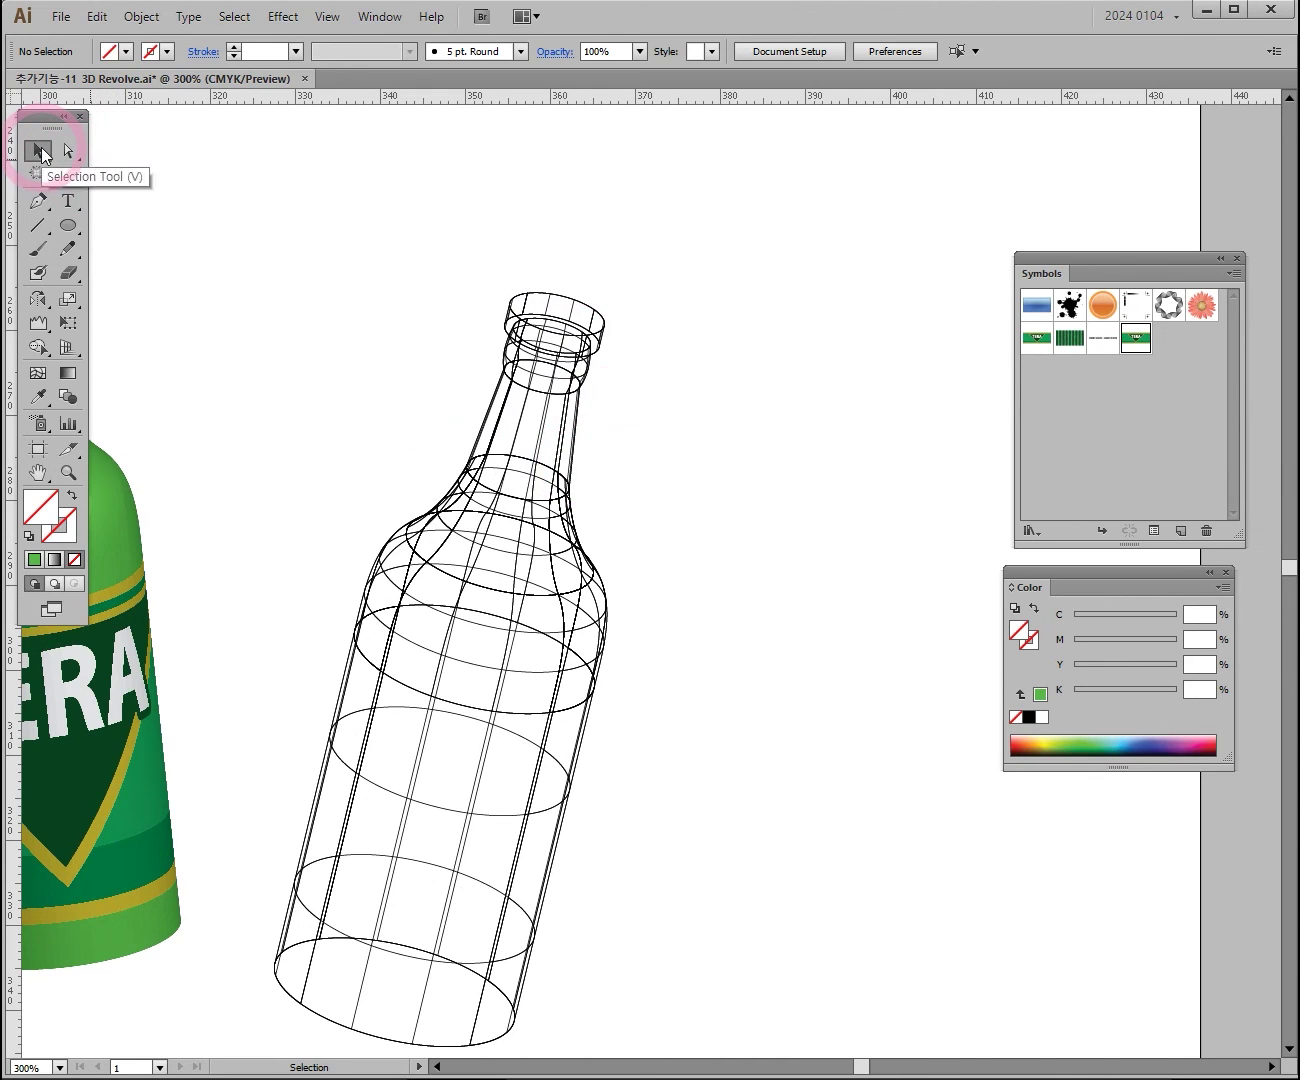
left_click(598, 438)
left_click(568, 490)
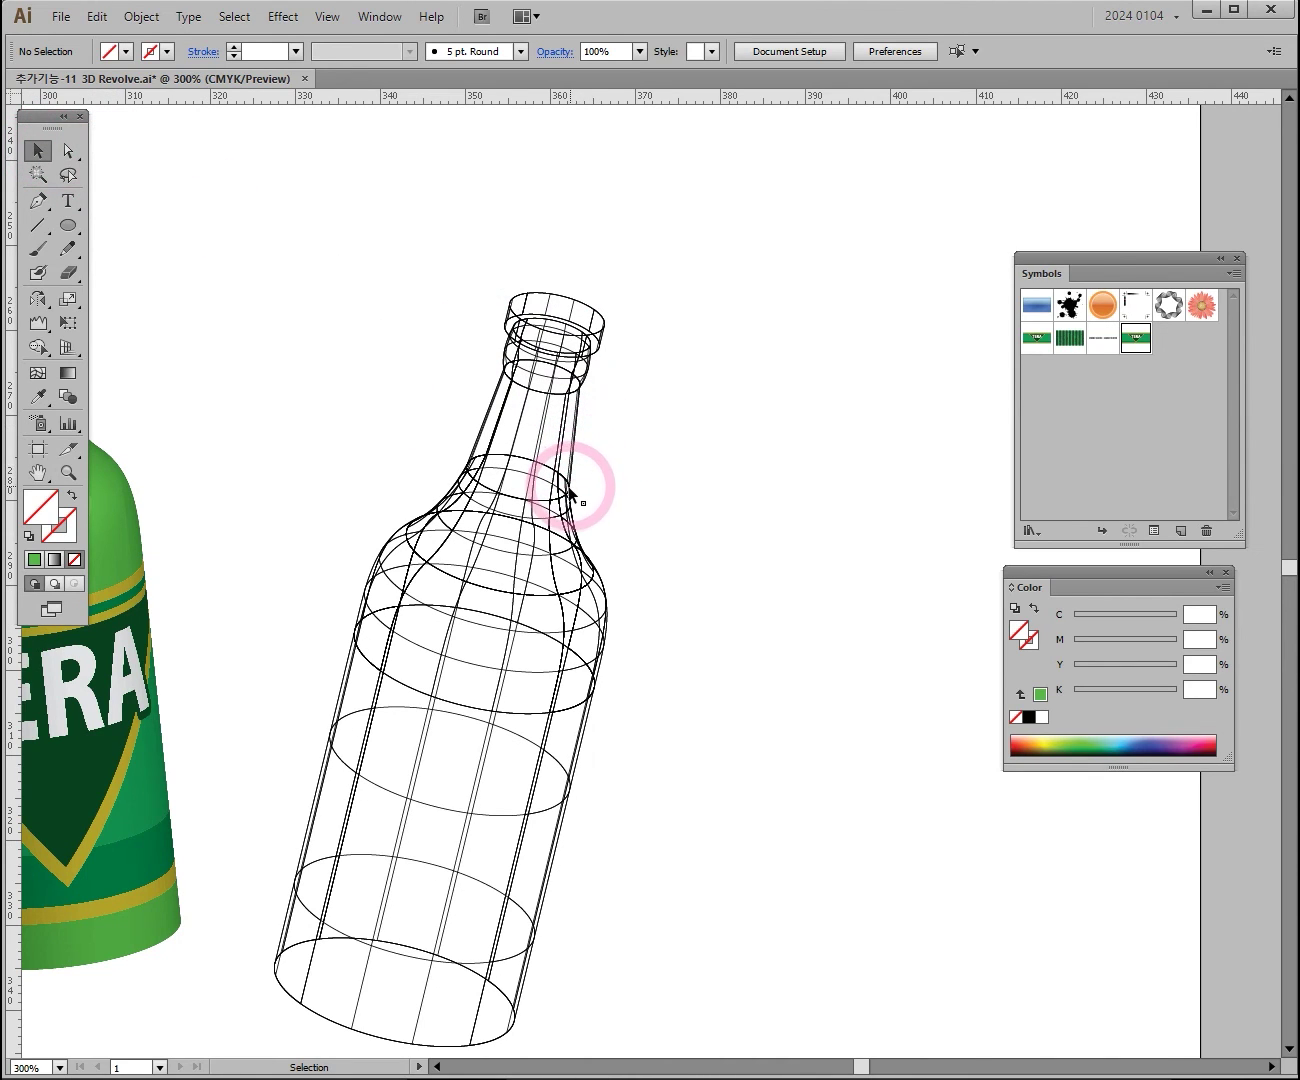
left_click(569, 490)
left_click(62, 528)
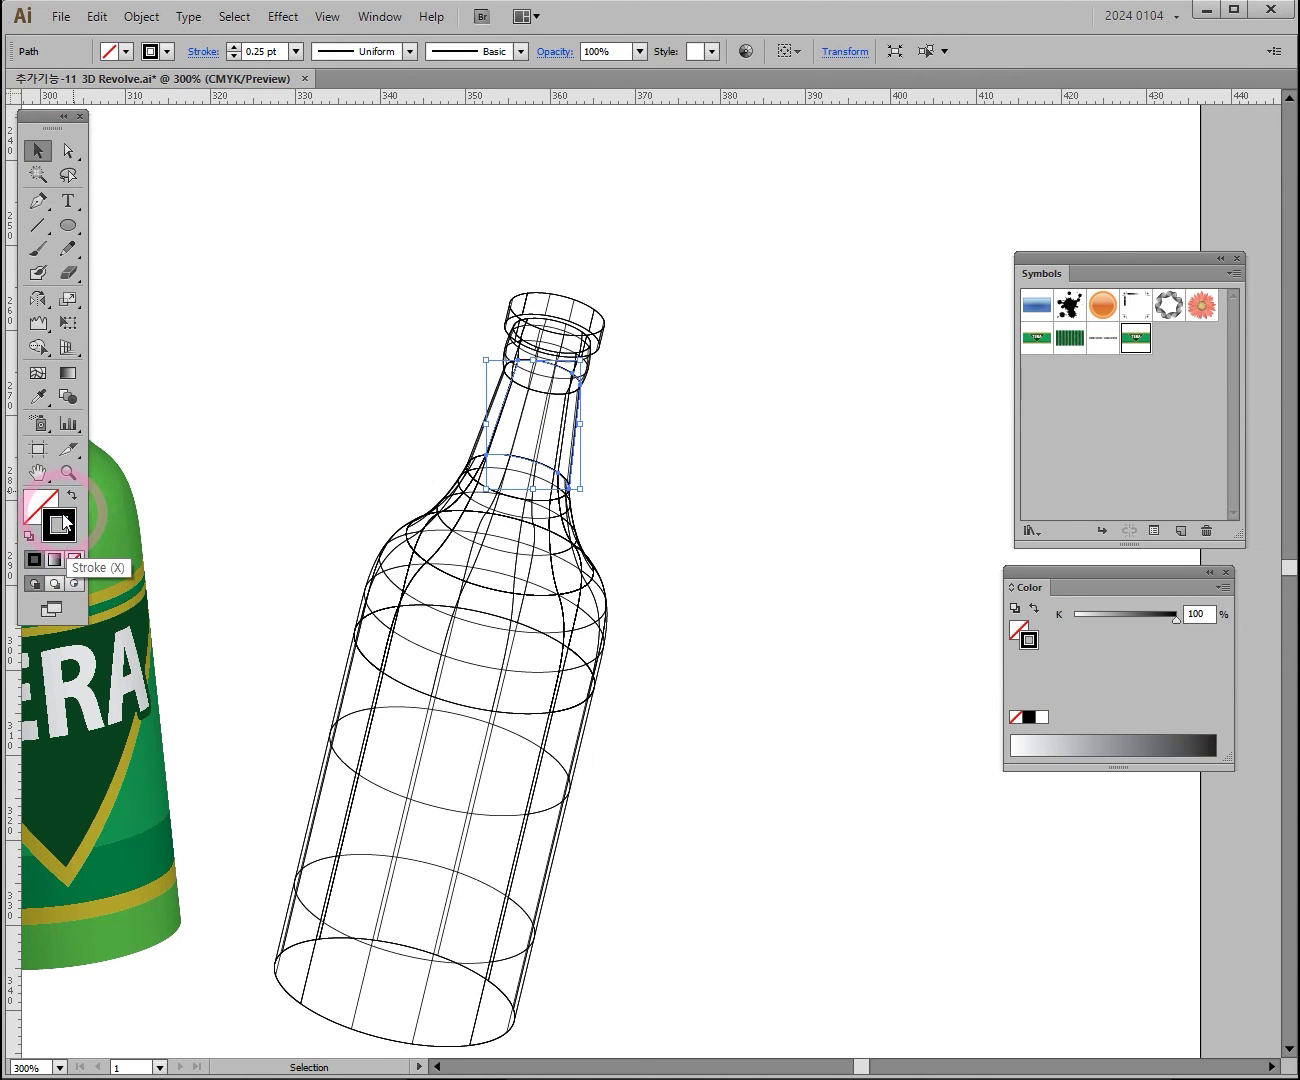
left_click(53, 518)
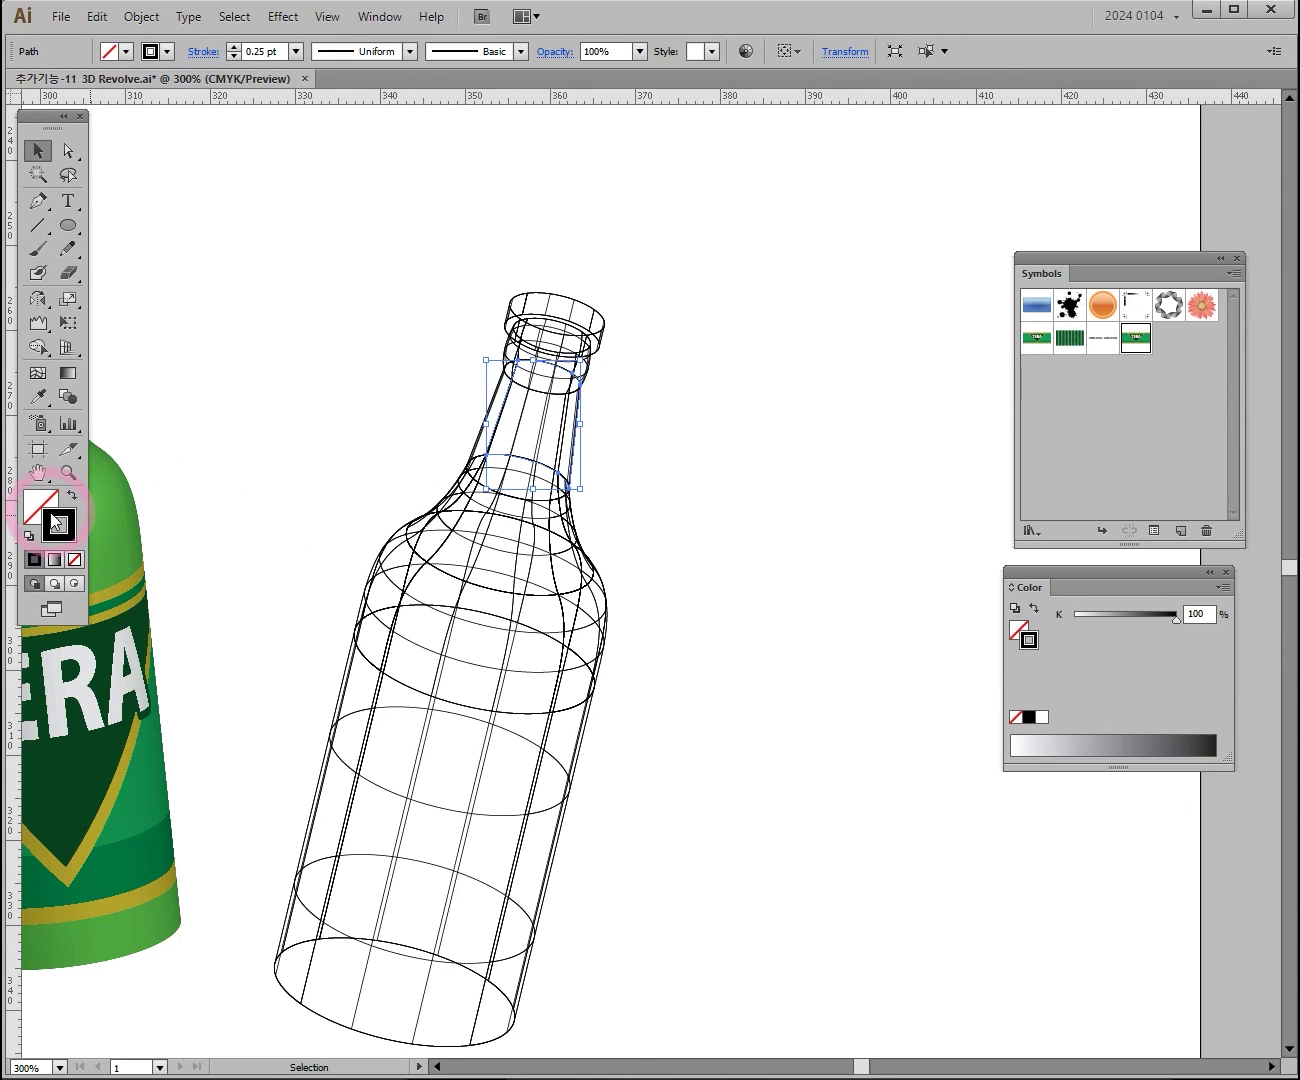
left_click(50, 146)
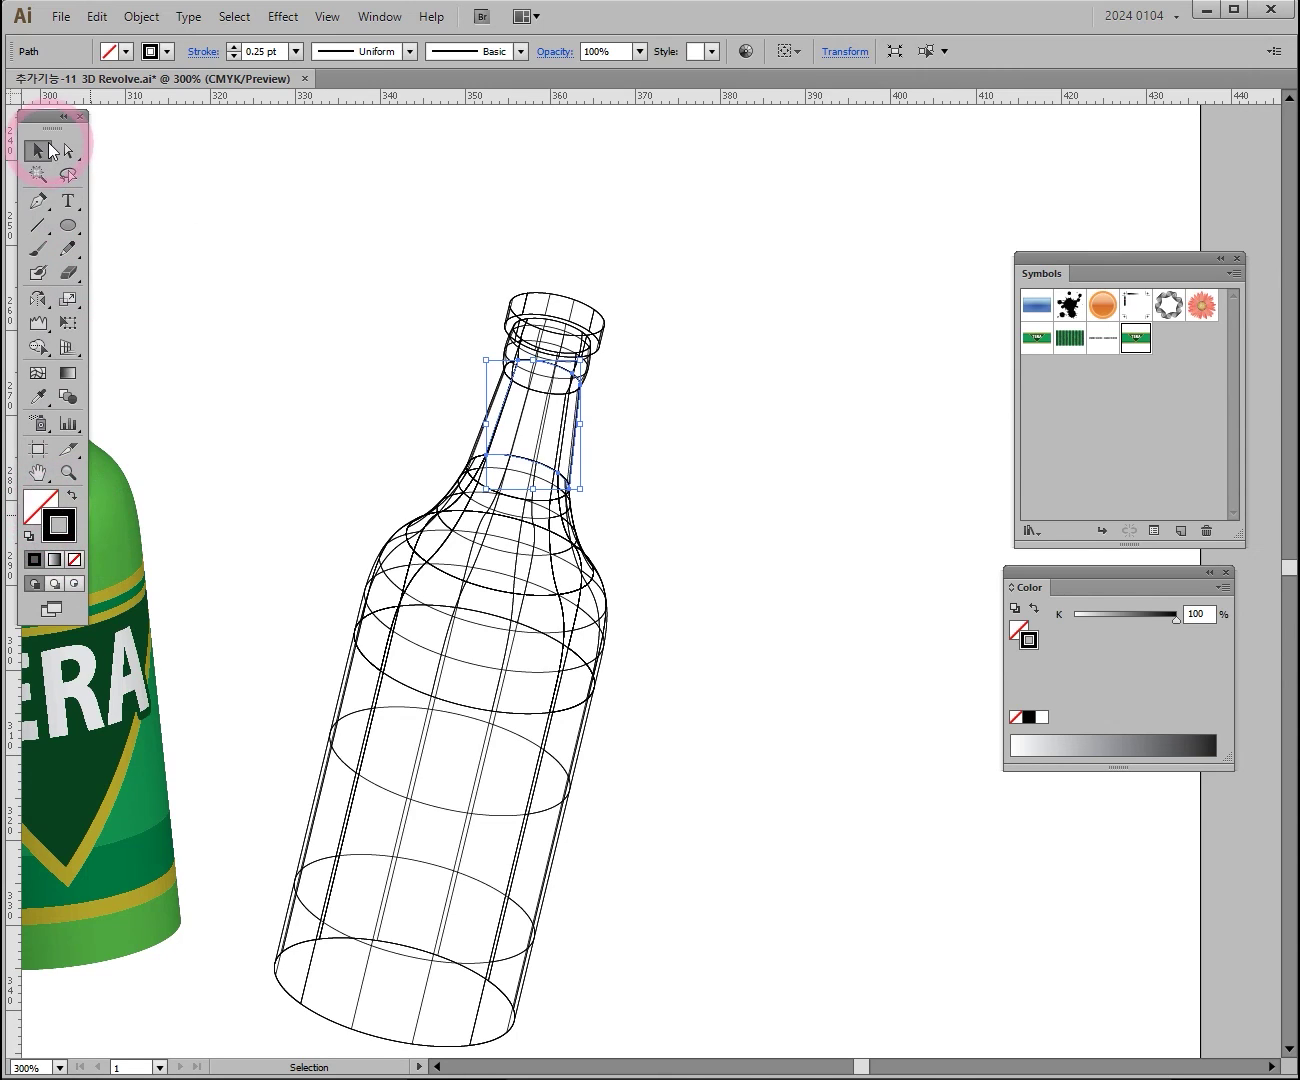
left_click(44, 518)
left_click(47, 528)
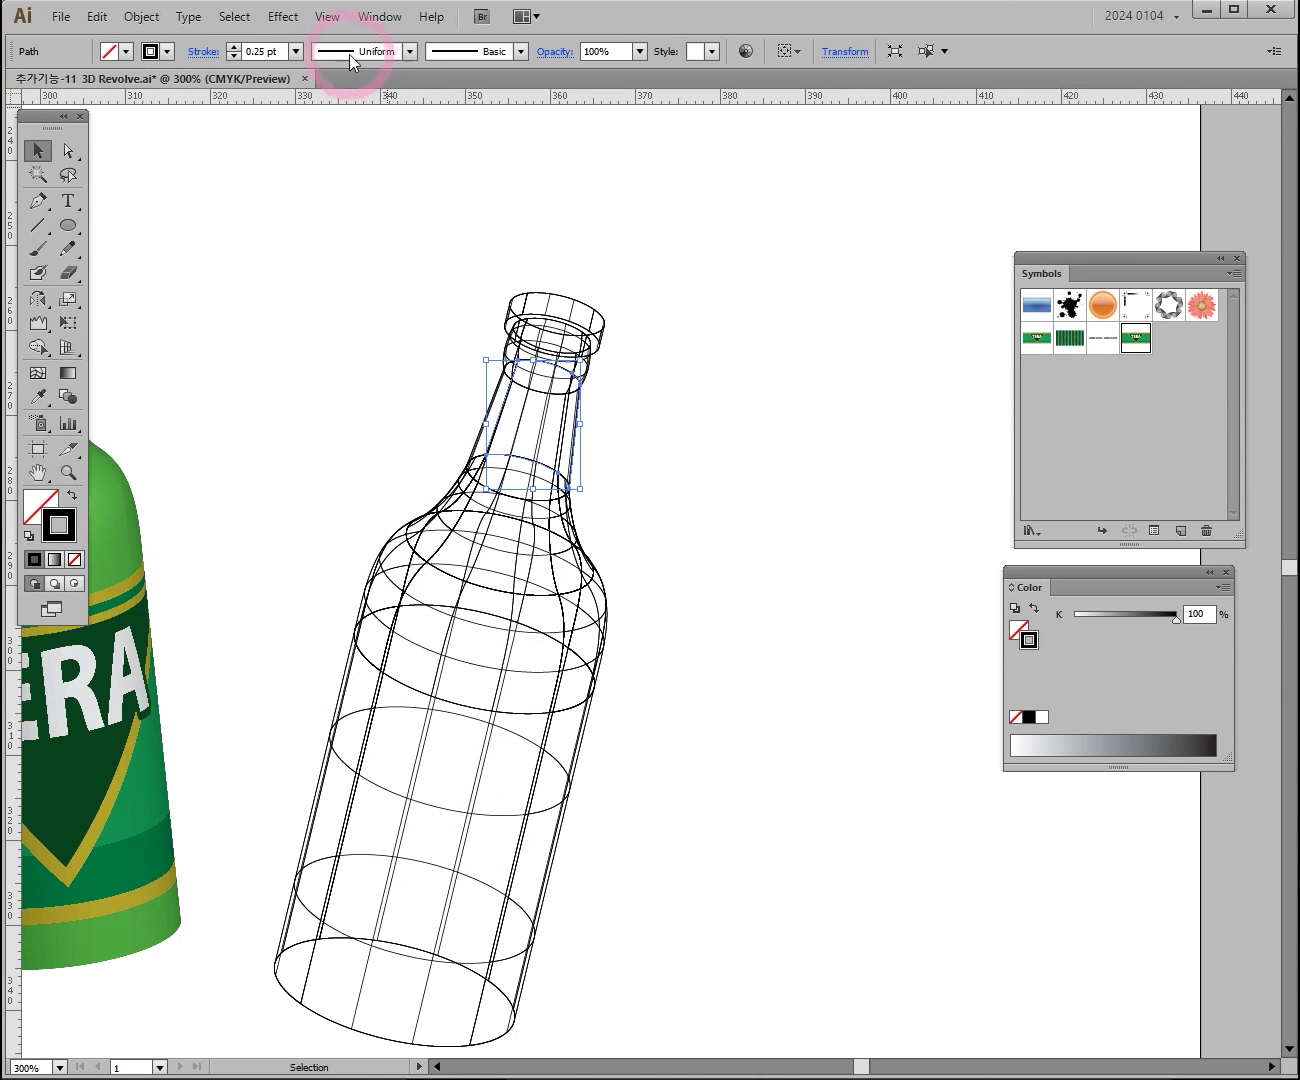
left_click(233, 17)
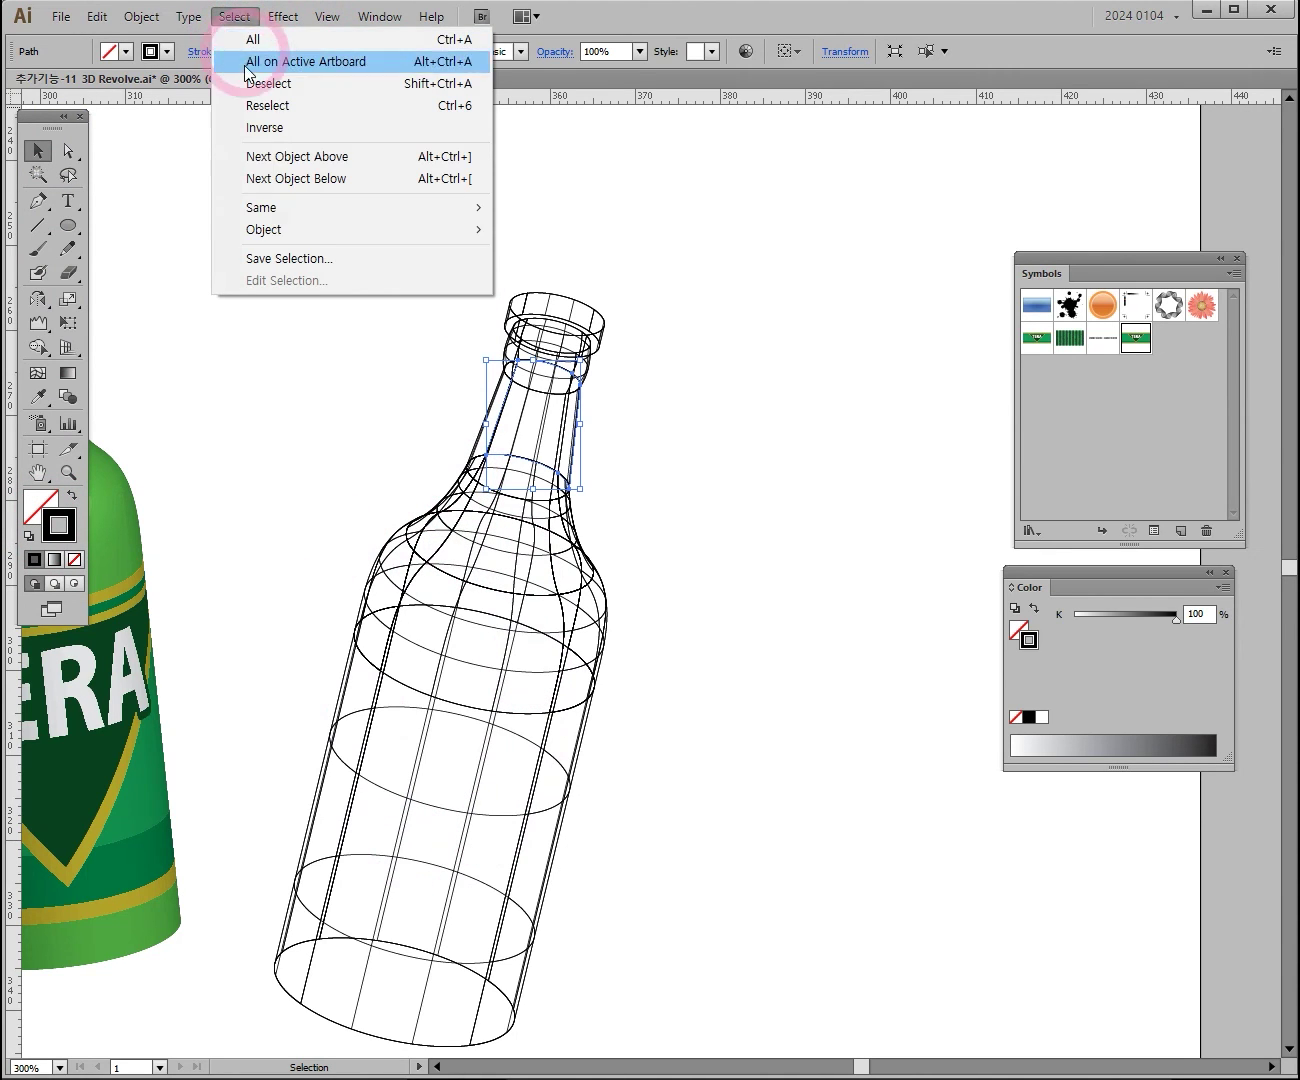
mouse_move(300, 218)
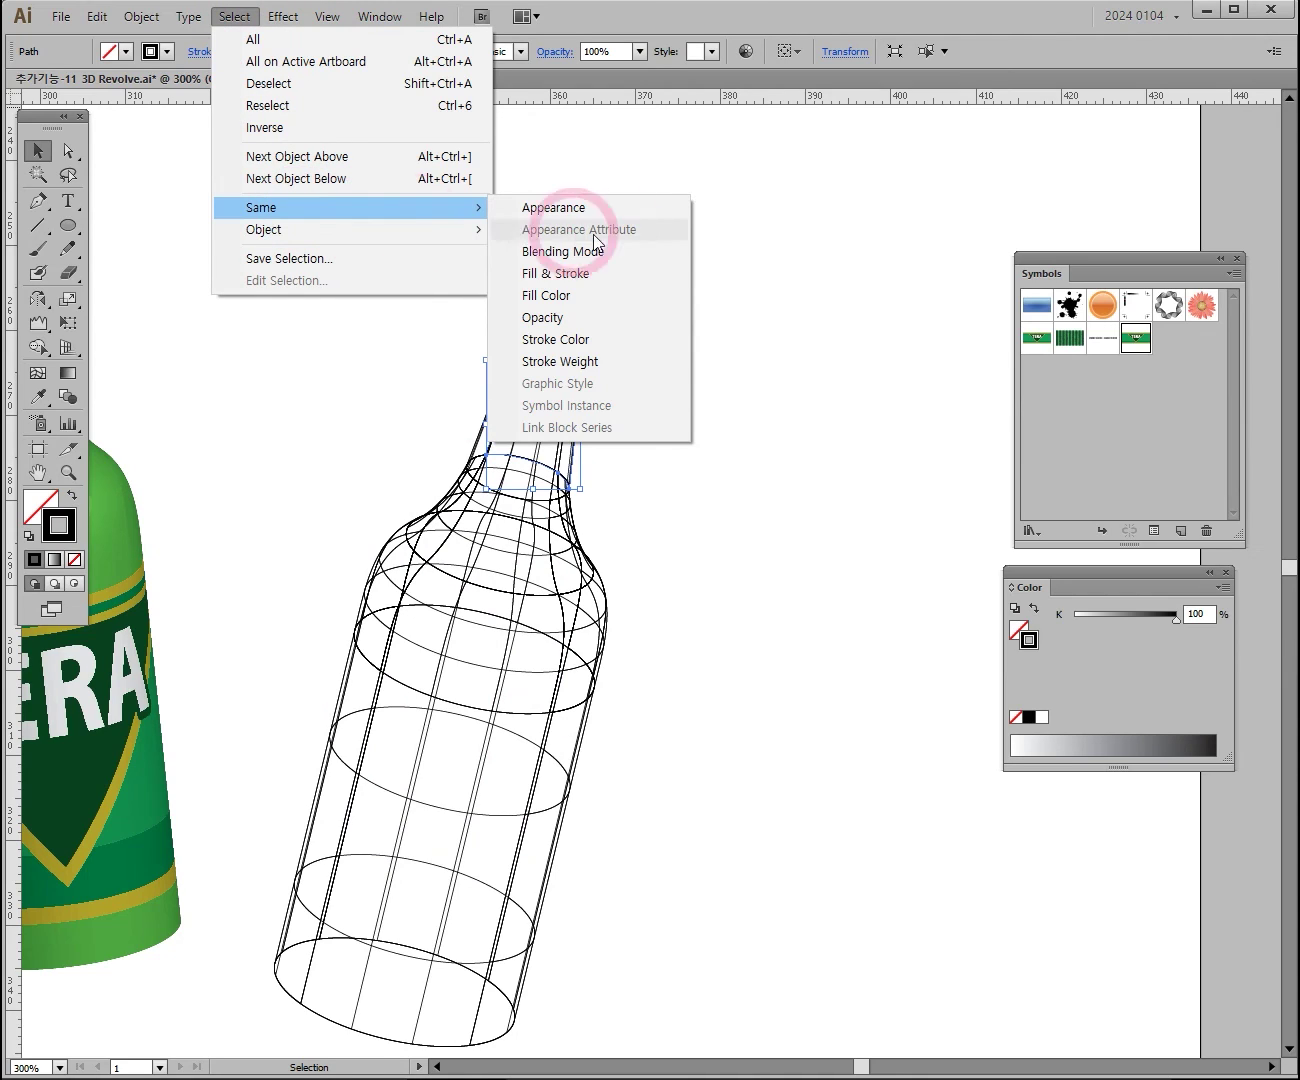
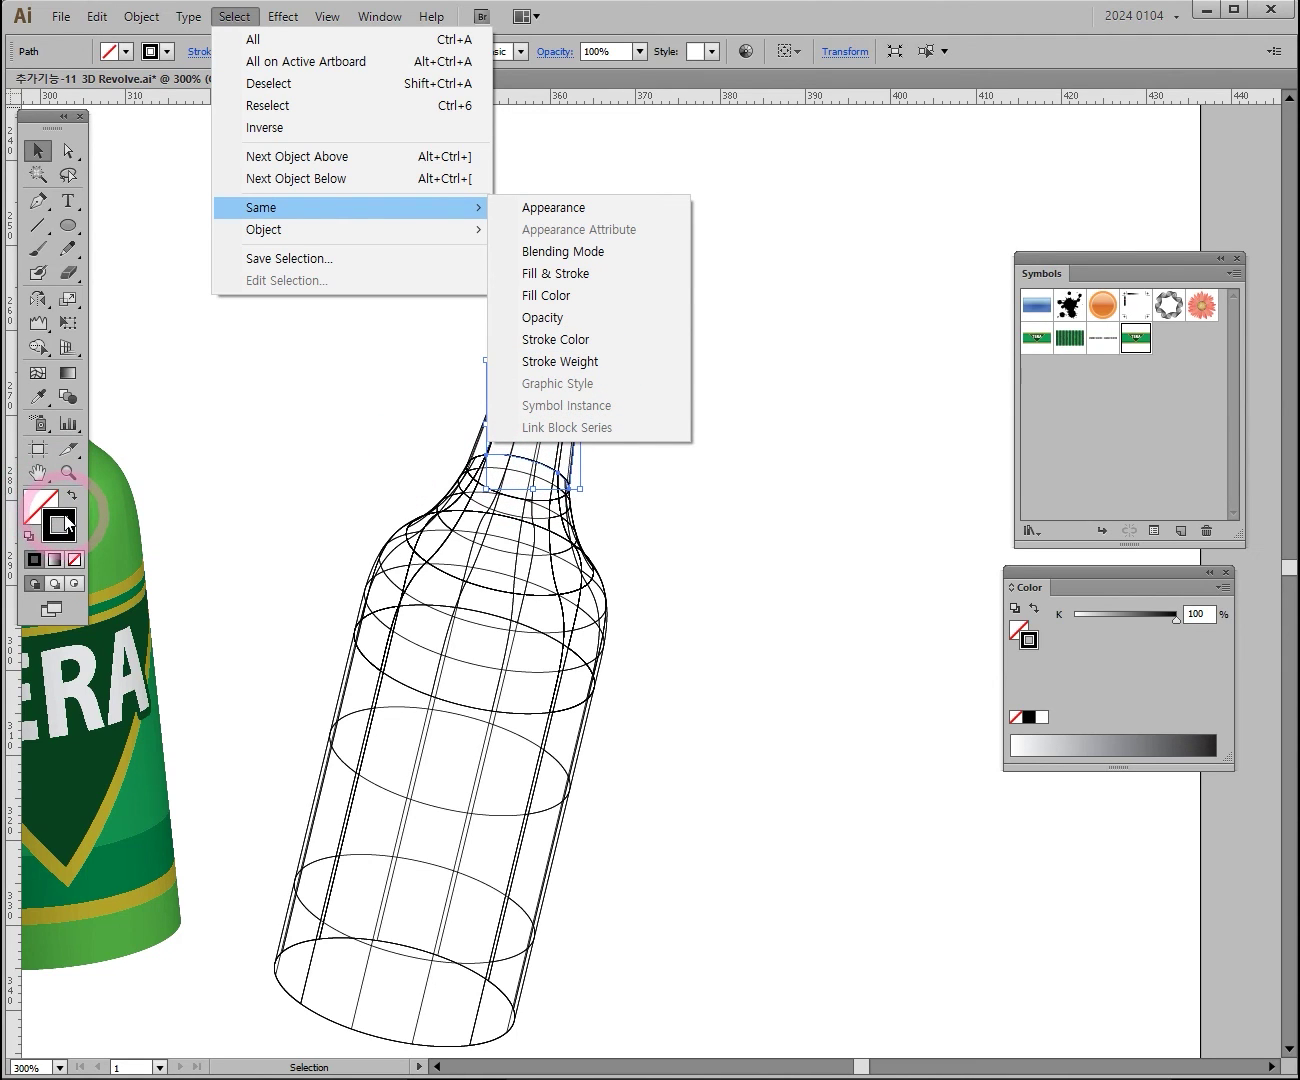
left_click(560, 344)
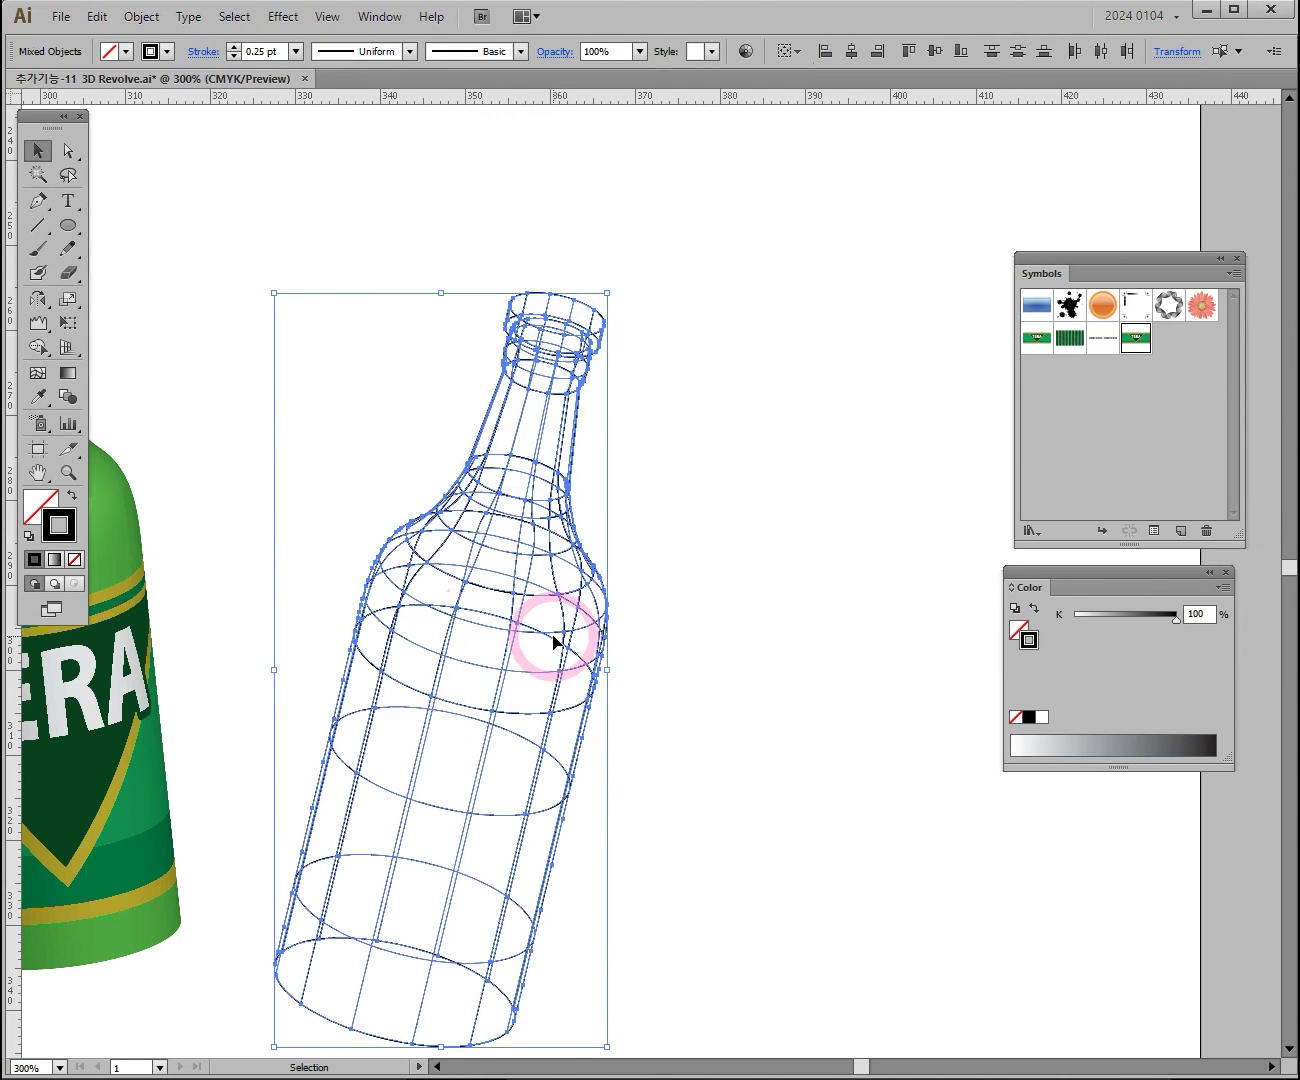
Move the selected black lines about 50 mm to the right, then delete the leftover unstroked paths at the original position
left_click_drag(687, 592, 482, 452)
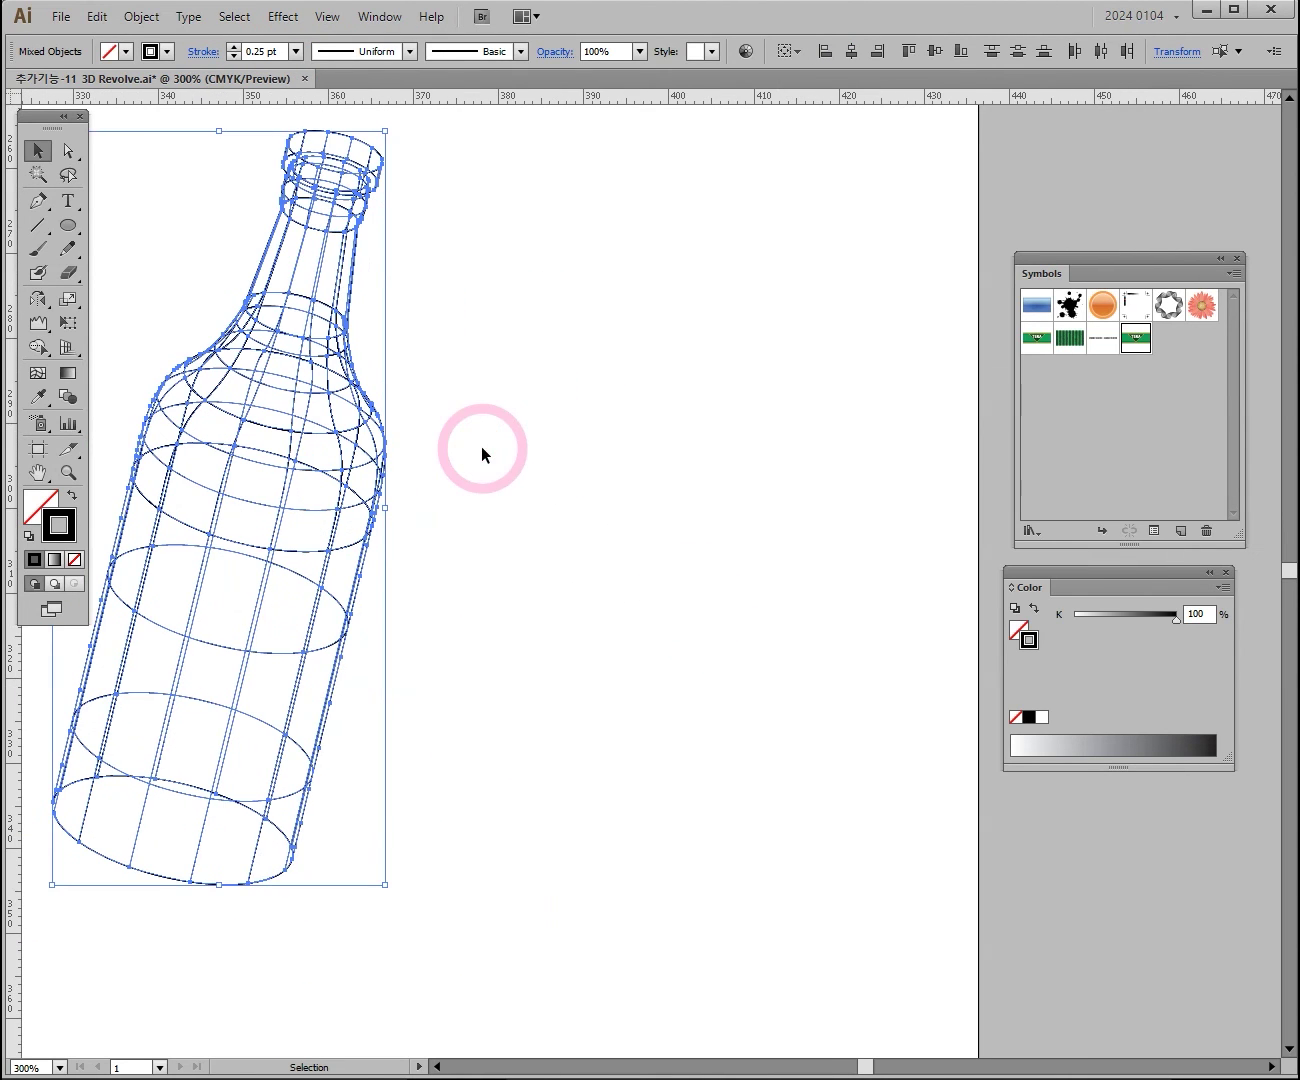
left_click_drag(366, 425, 834, 486)
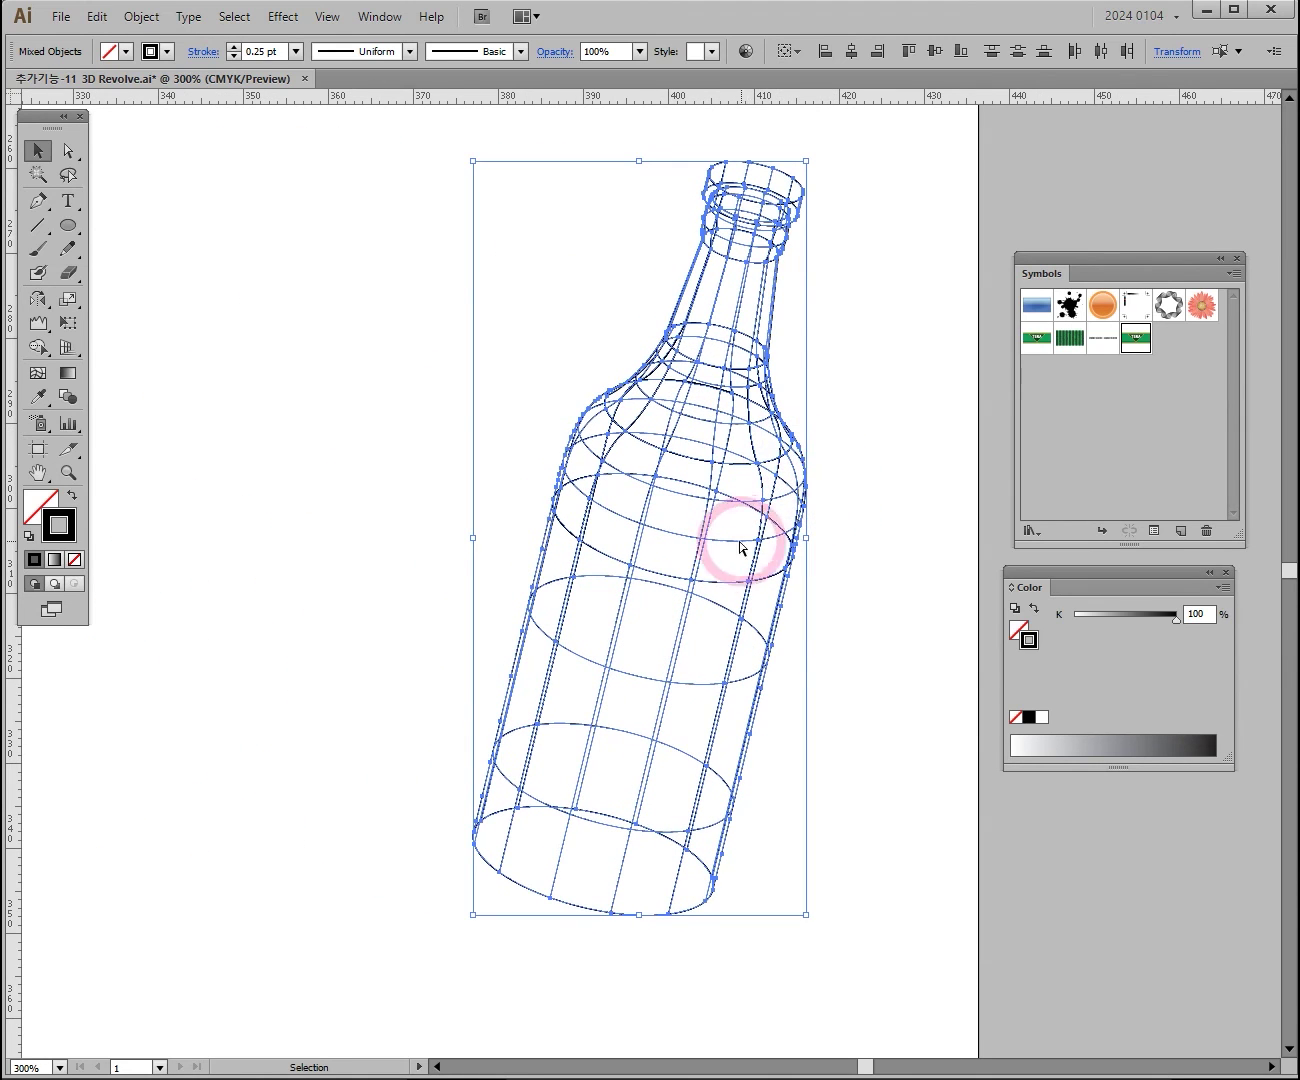
left_click(604, 575, "ctrl+alt")
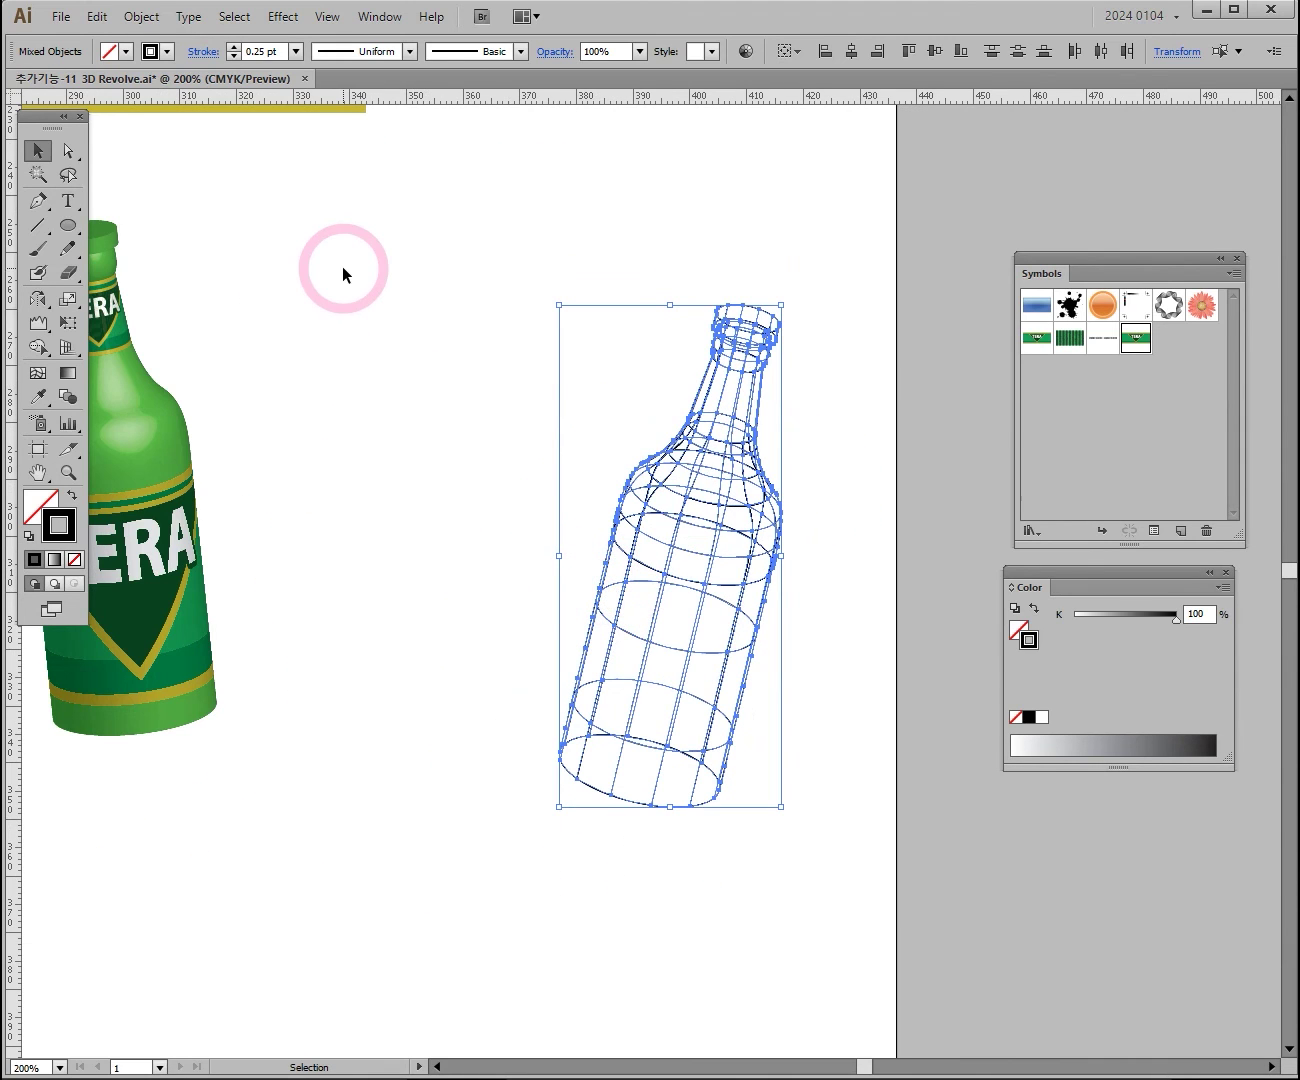
left_click(351, 250)
left_click_drag(259, 271, 545, 839)
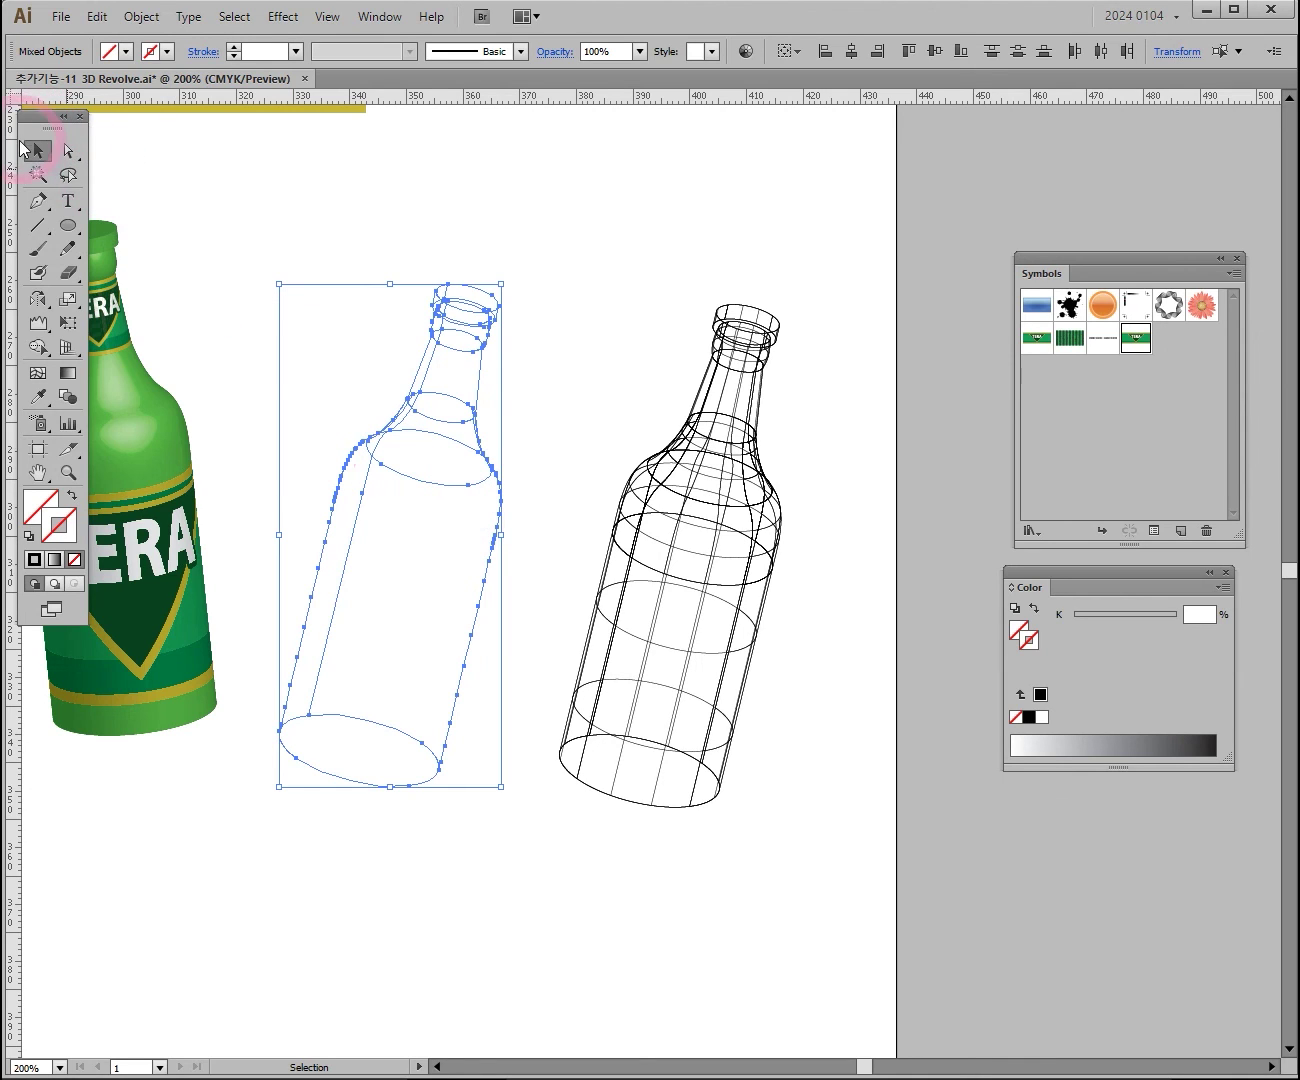
left_click(423, 367)
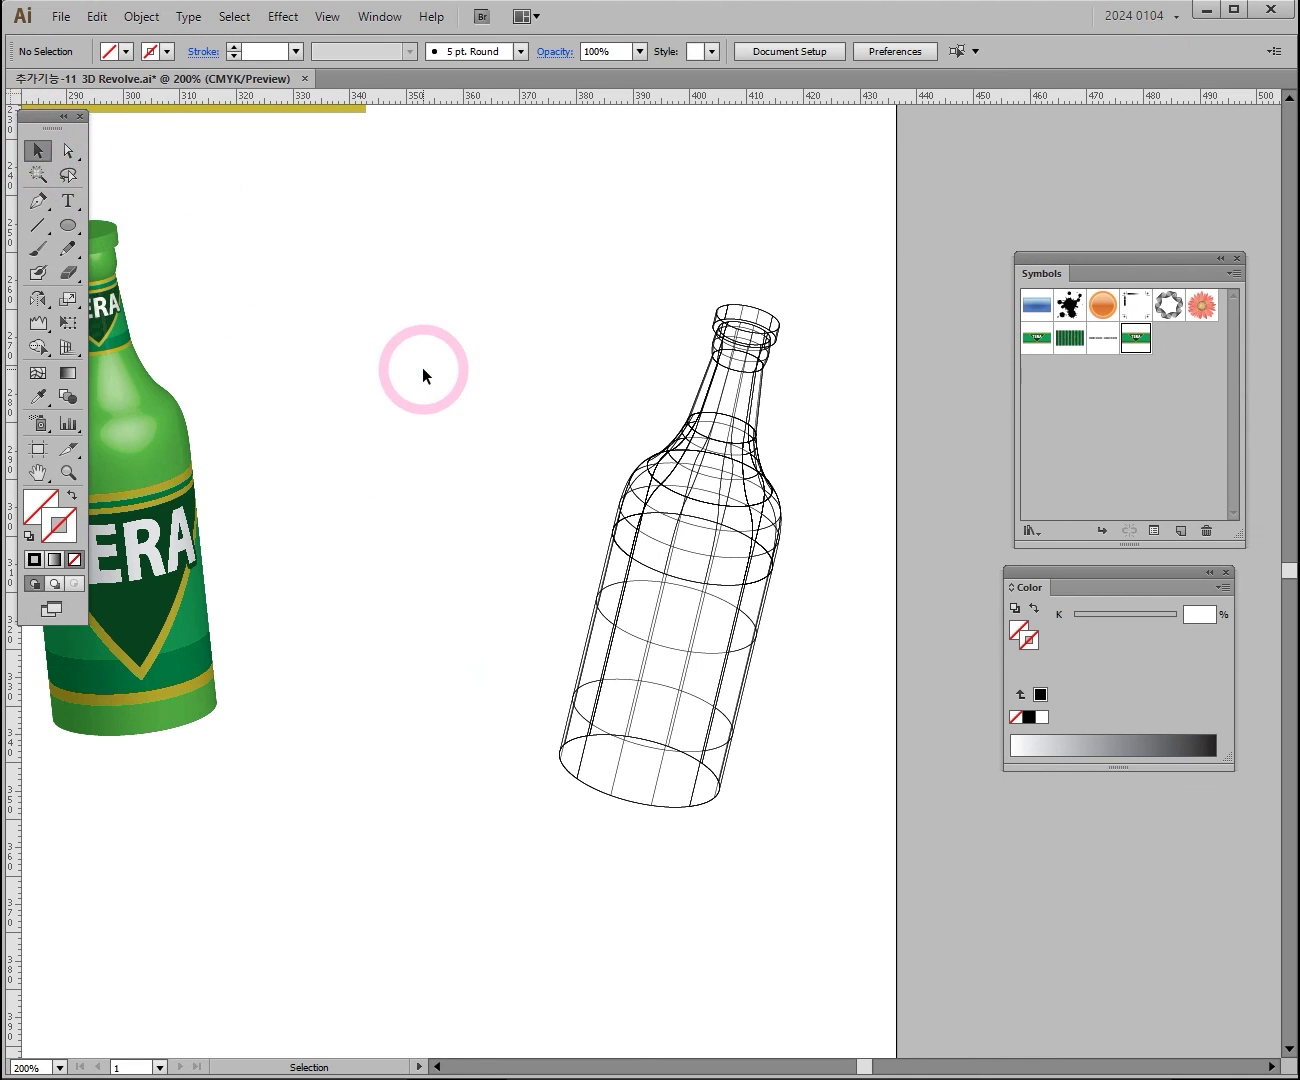
Move the whole black wireframe bottle about 14 mm to the left and make its stroke active for editing
left_click_drag(529, 221, 833, 884)
left_click_drag(753, 474, 675, 486)
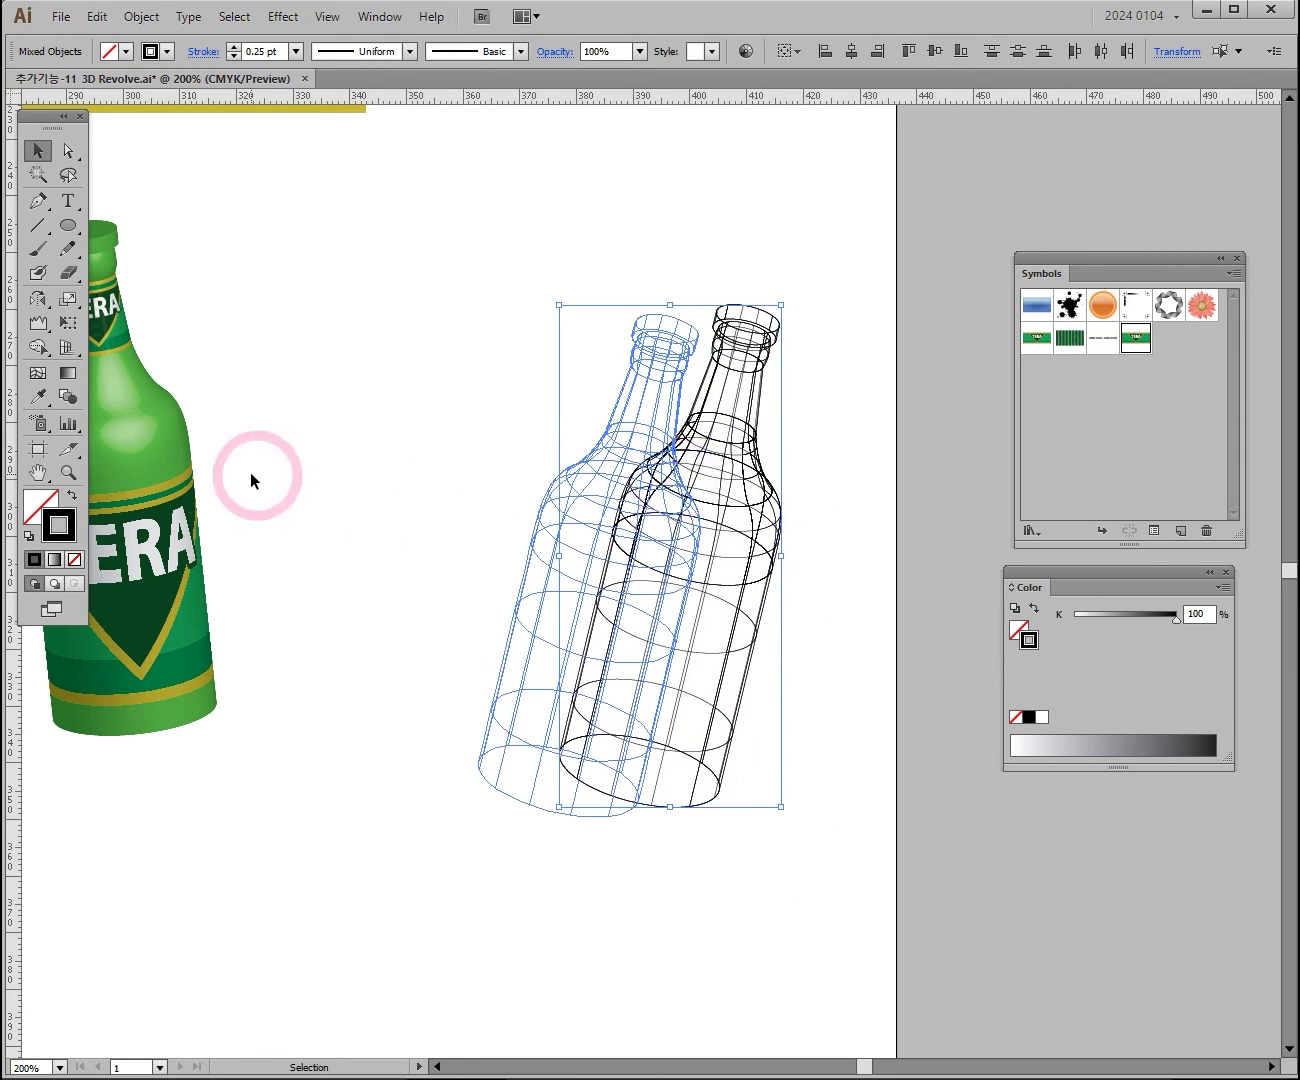
left_click(47, 521)
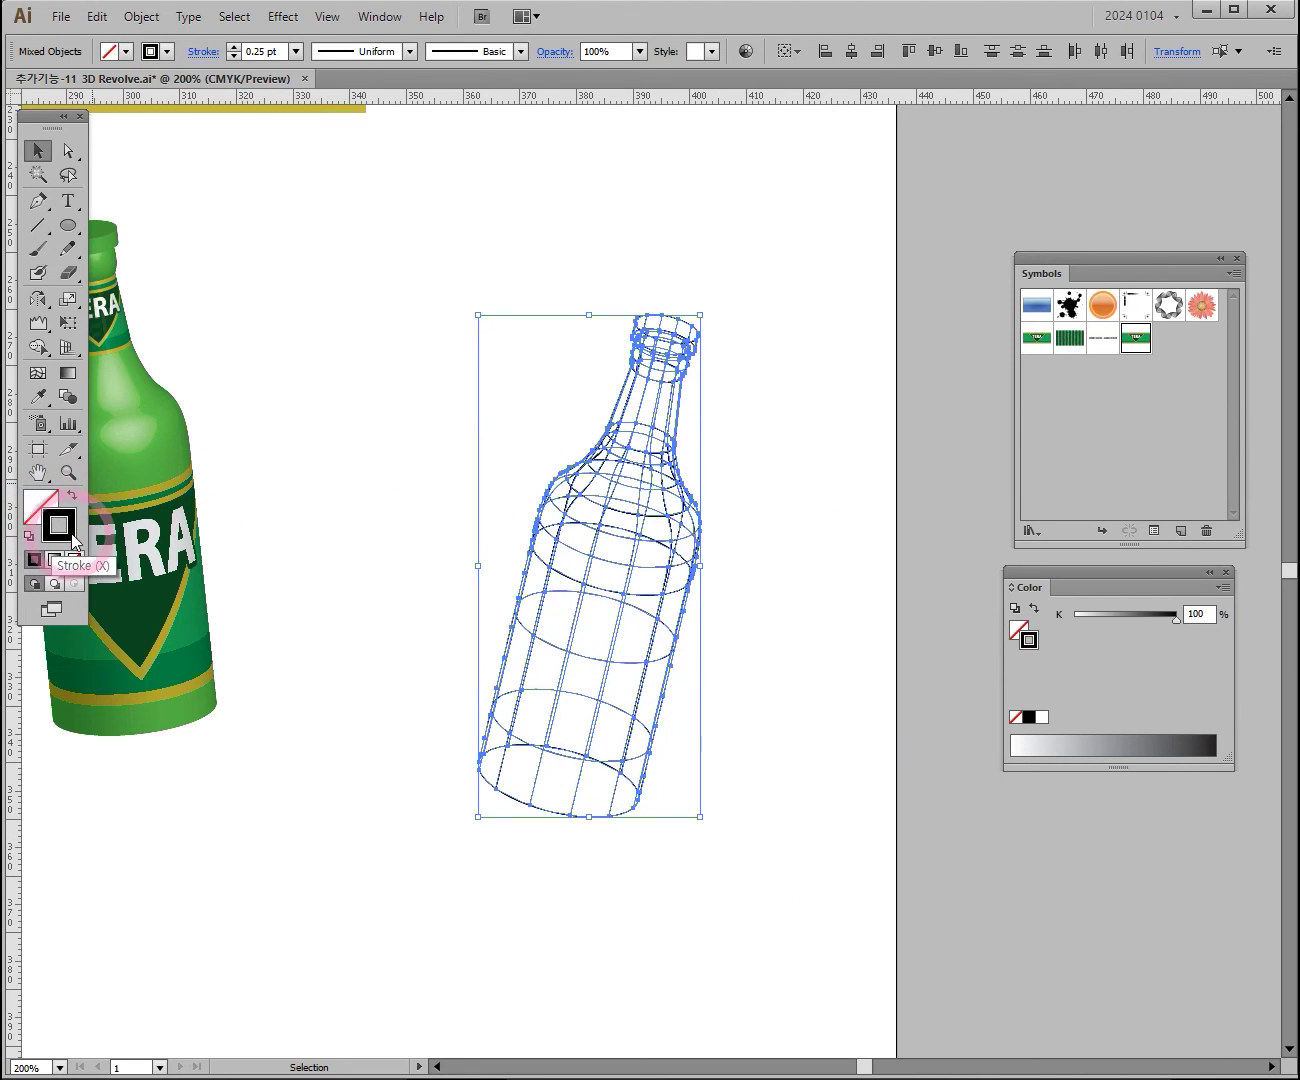
left_click(60, 518)
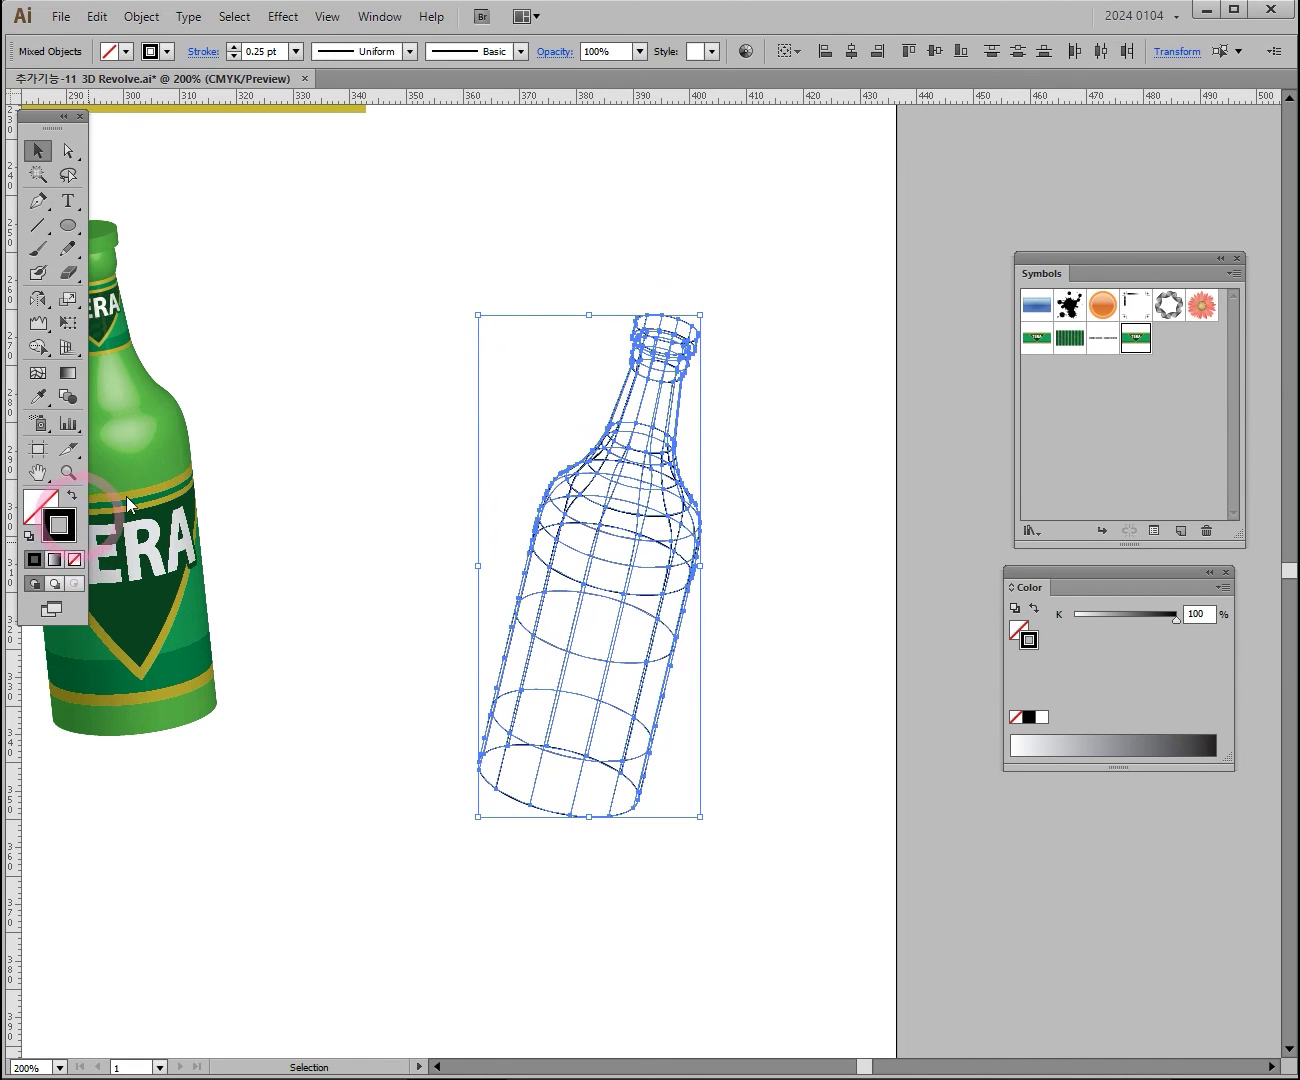
Show the Stroke settings beside the bottle and set the wireframe lines' stroke weight to 2 pt
left_click(383, 17)
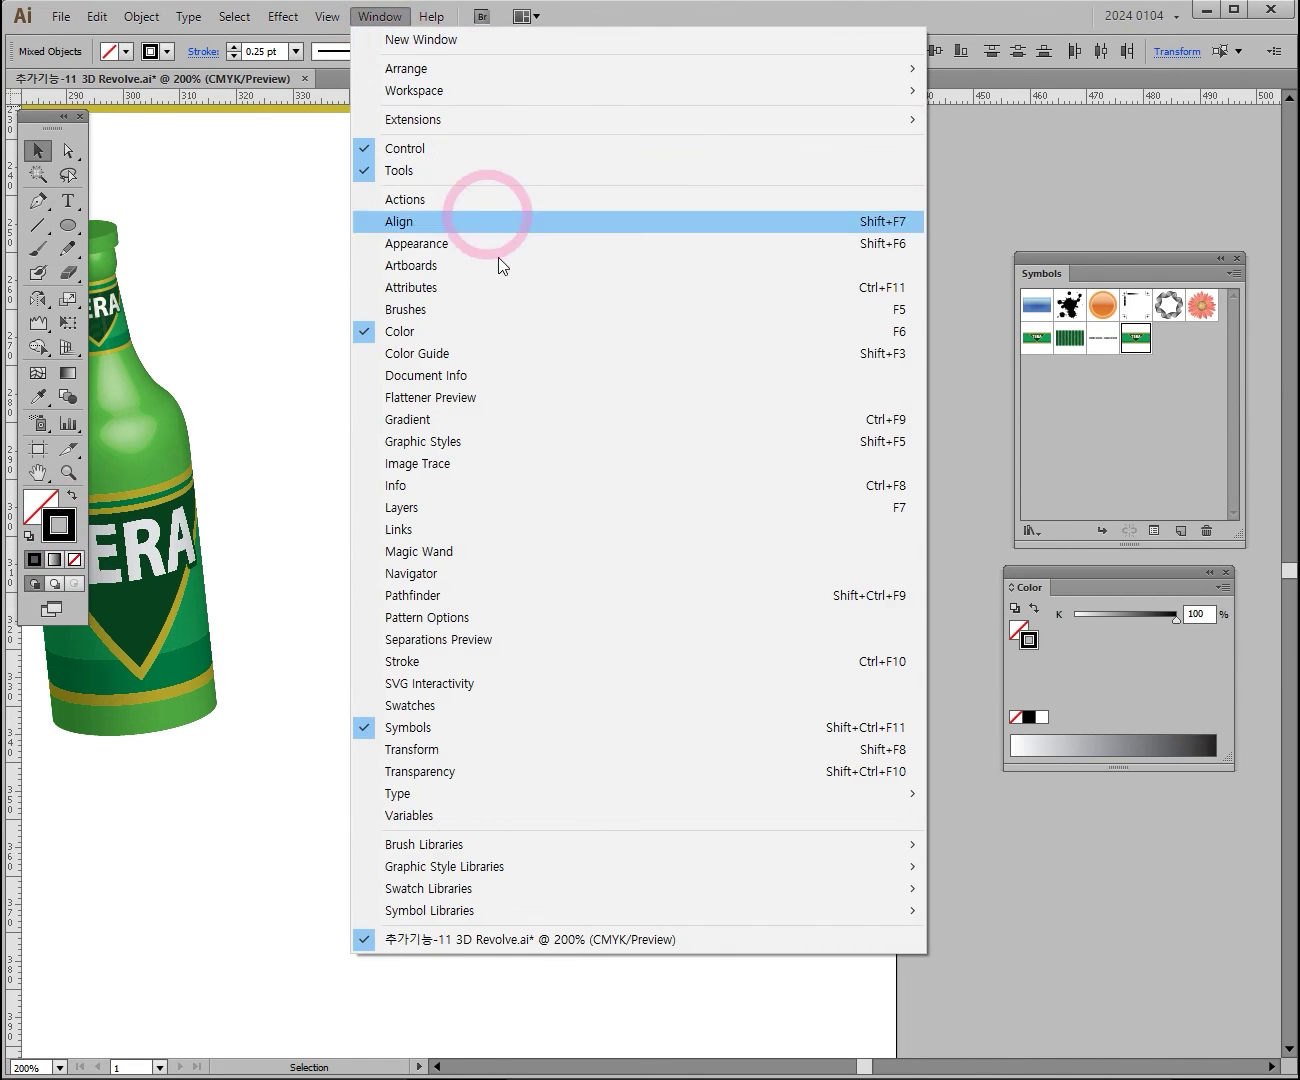
left_click(477, 666)
mouse_move(1069, 349)
left_mouse_down()
mouse_move(865, 255)
mouse_move(807, 237)
mouse_move(800, 256)
left_mouse_up()
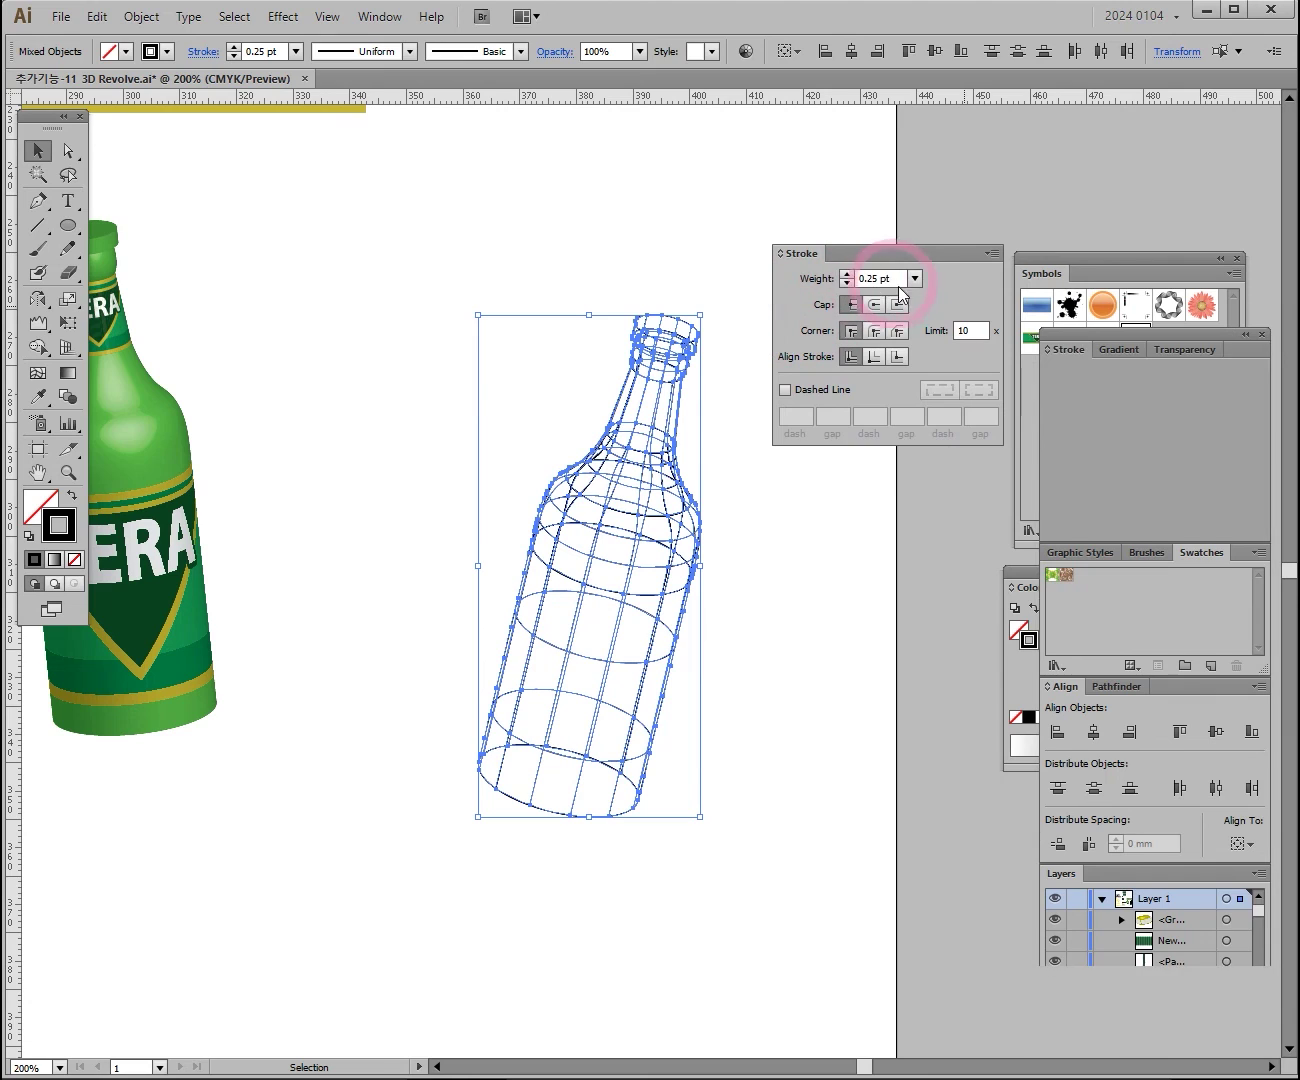
left_click(847, 276)
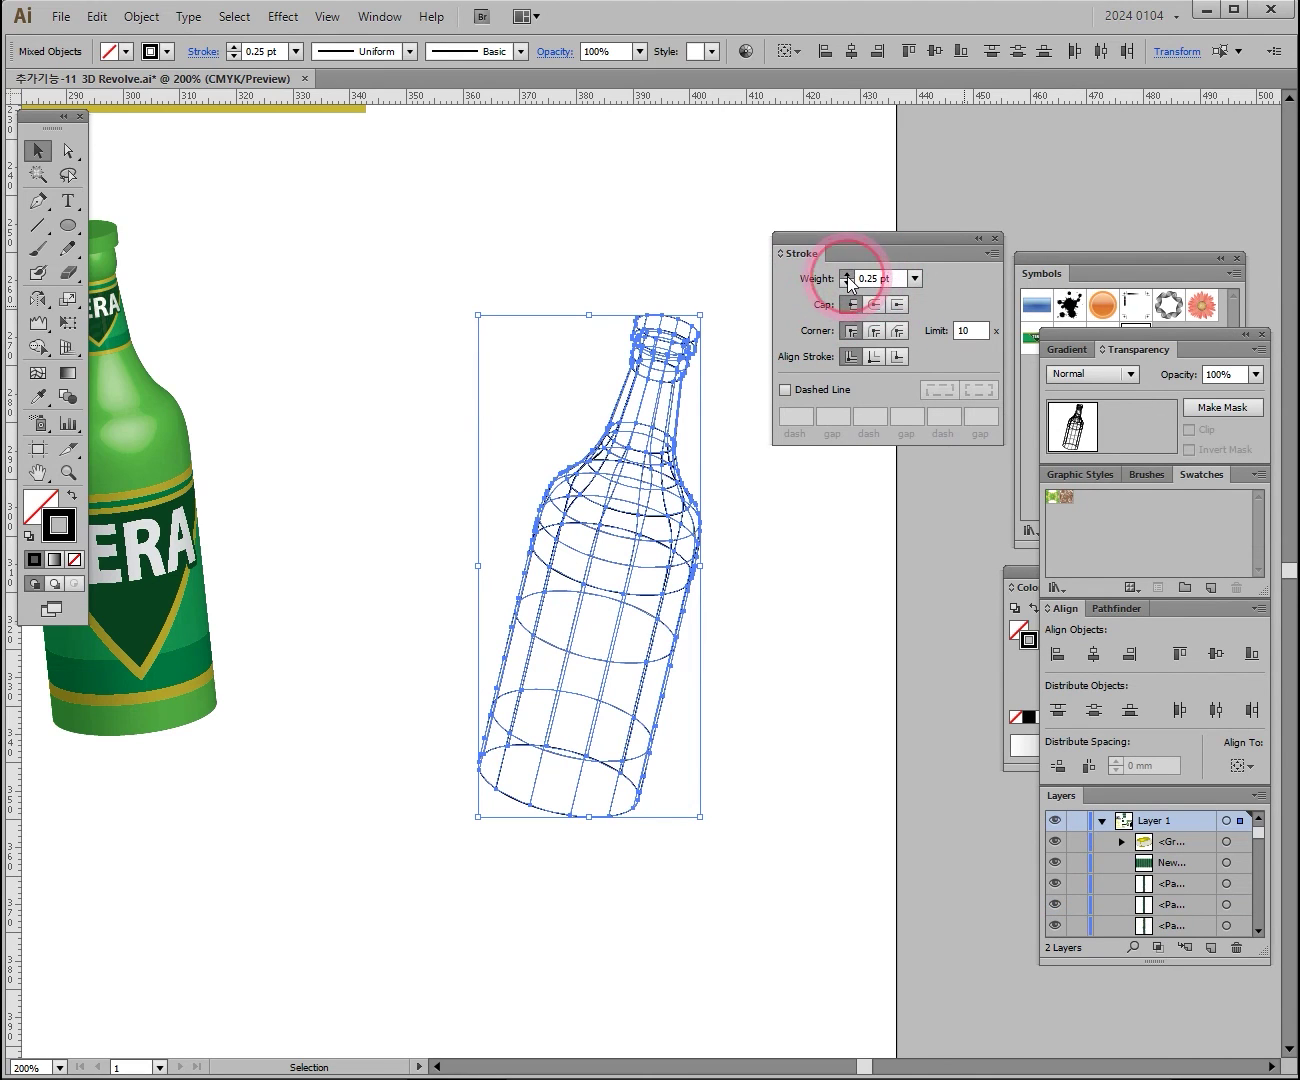
left_click(847, 276)
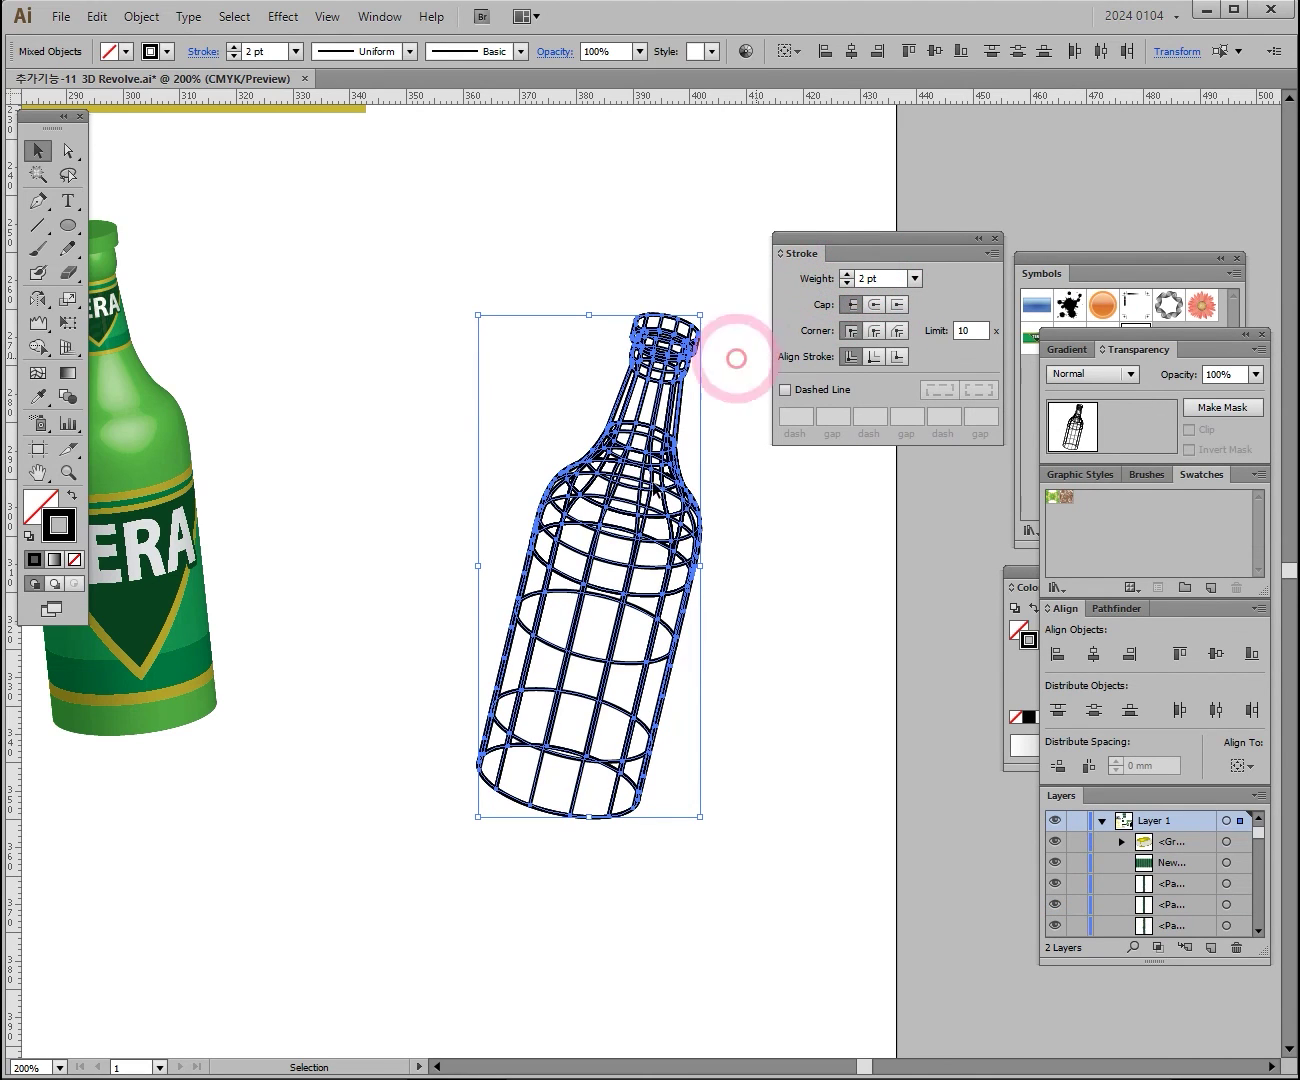
Set the wireframe bottle lines' stroke weight to 1 pt
left_click(847, 283)
left_click(847, 283)
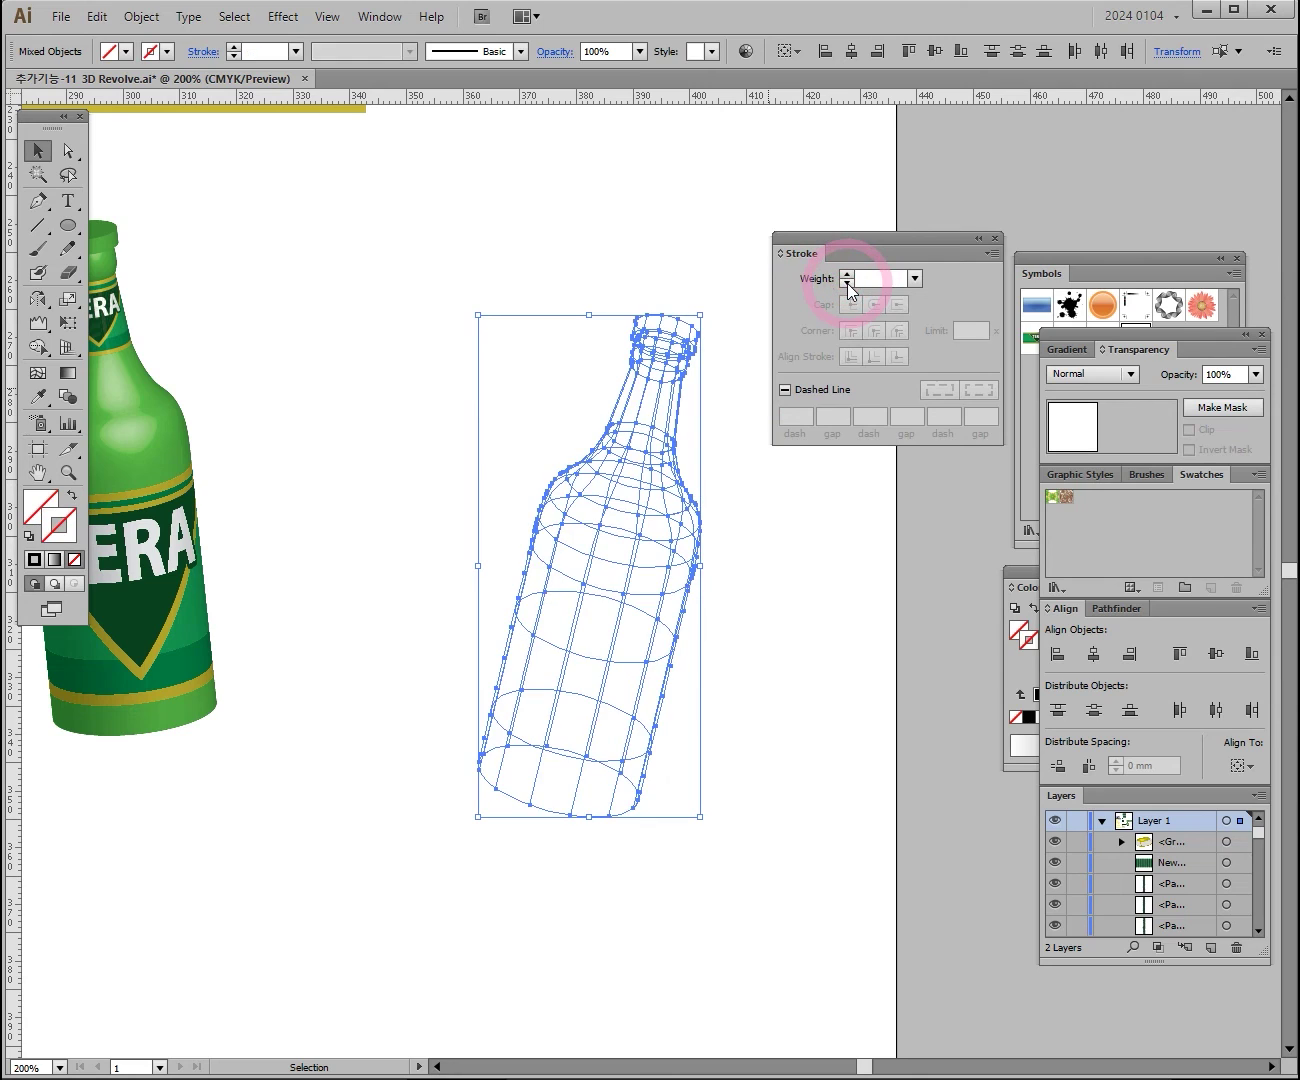
left_click(848, 277)
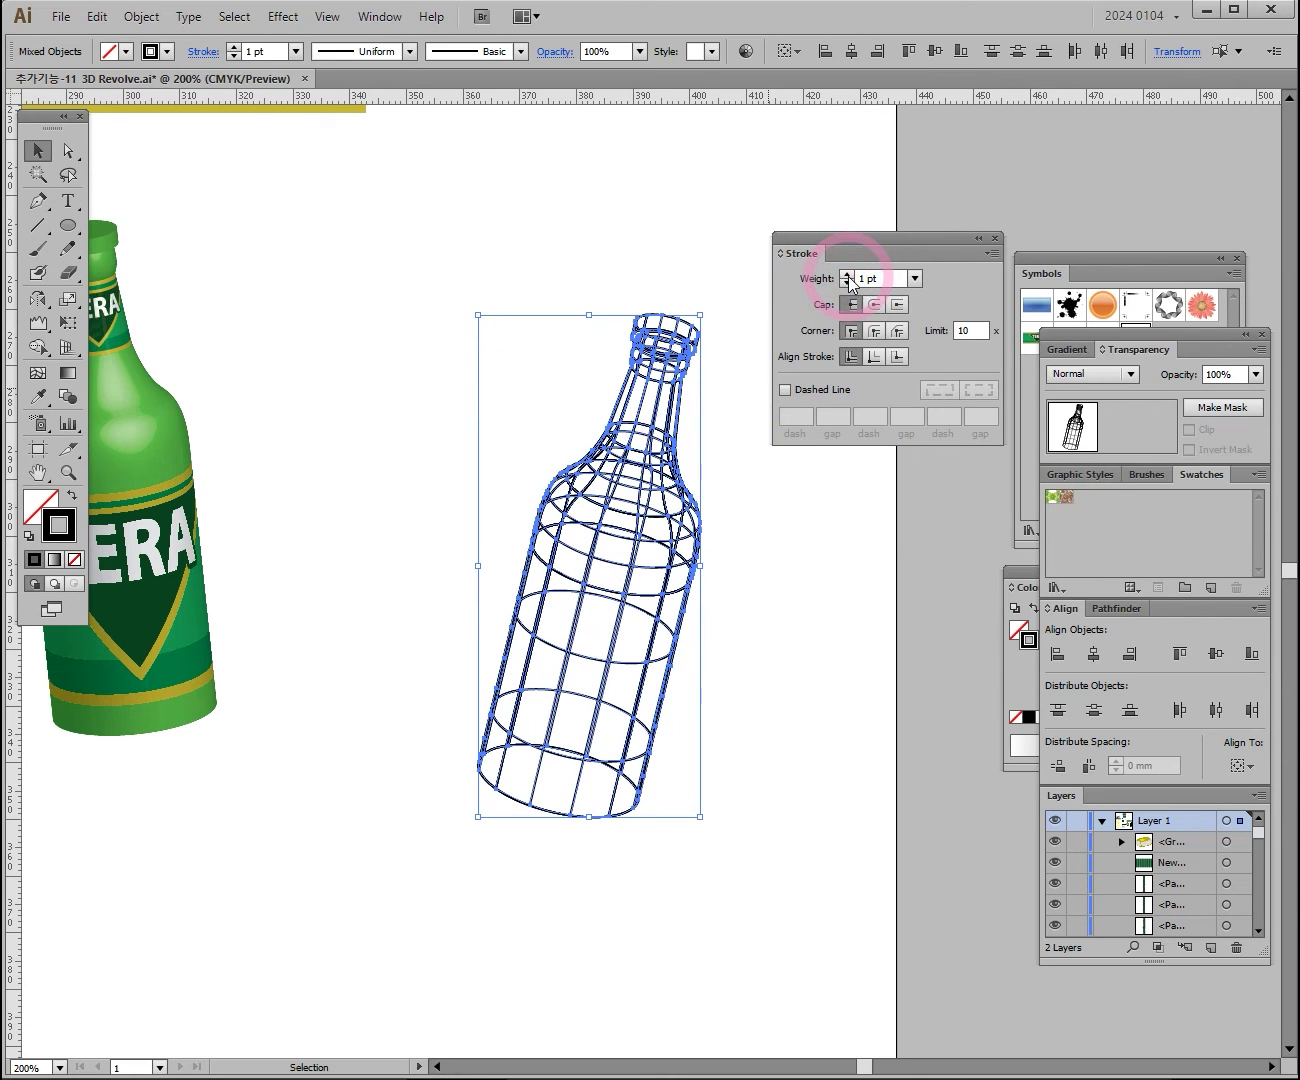
Switch the color settings to CMYK and recolor the wireframe bottle's strokes light blue, C 49.8, M 0, Y 7.06, K 0
left_click(1015, 580)
left_click_drag(1016, 580, 795, 487)
left_click(895, 544)
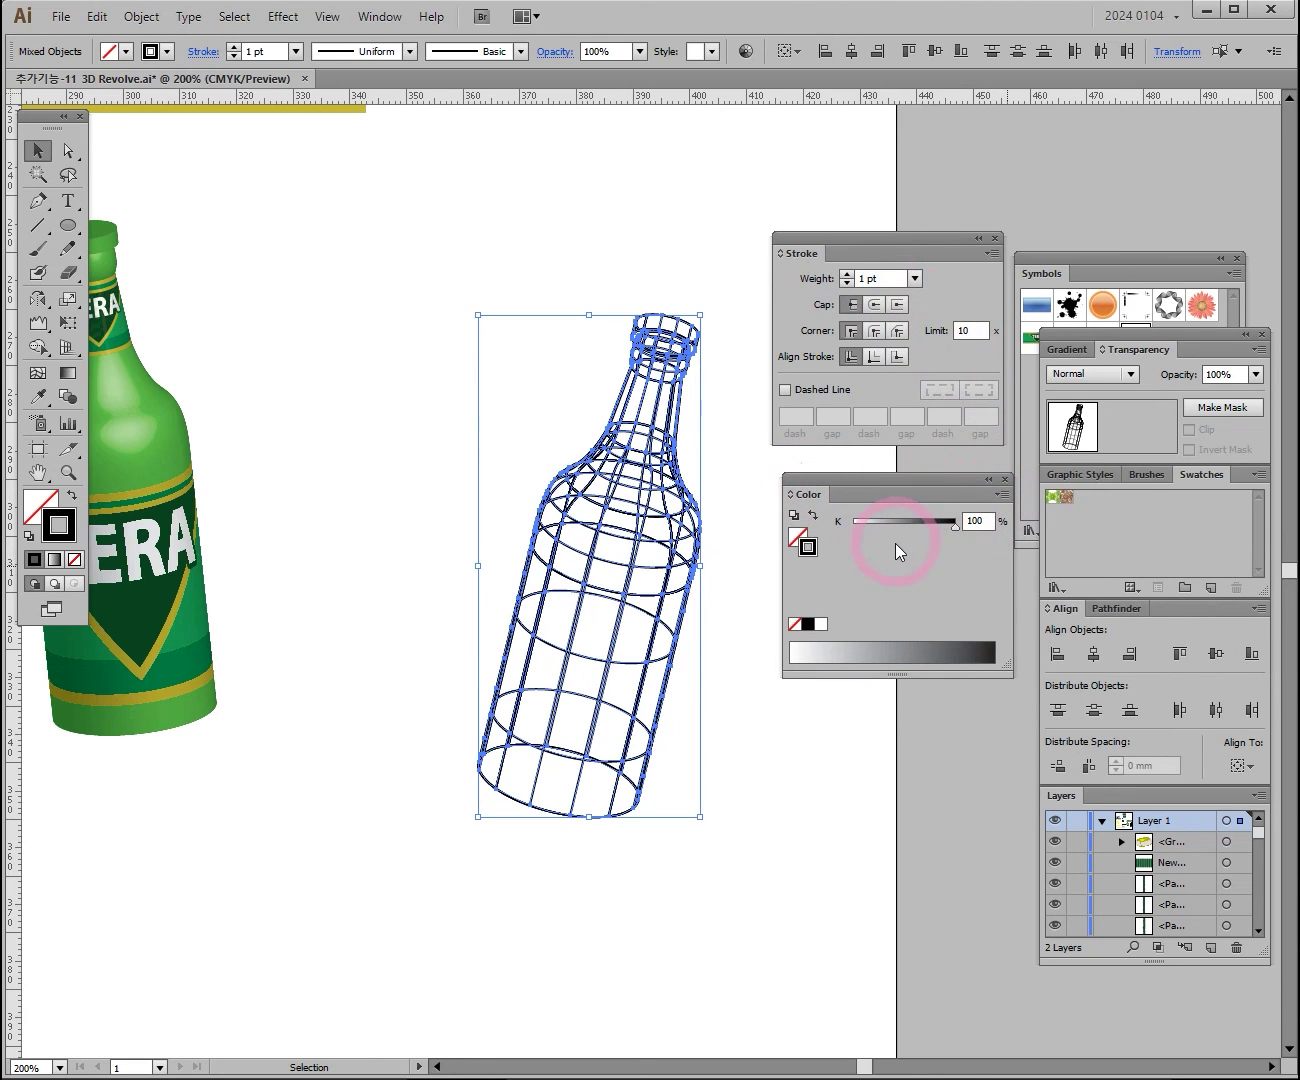
left_click(1005, 495)
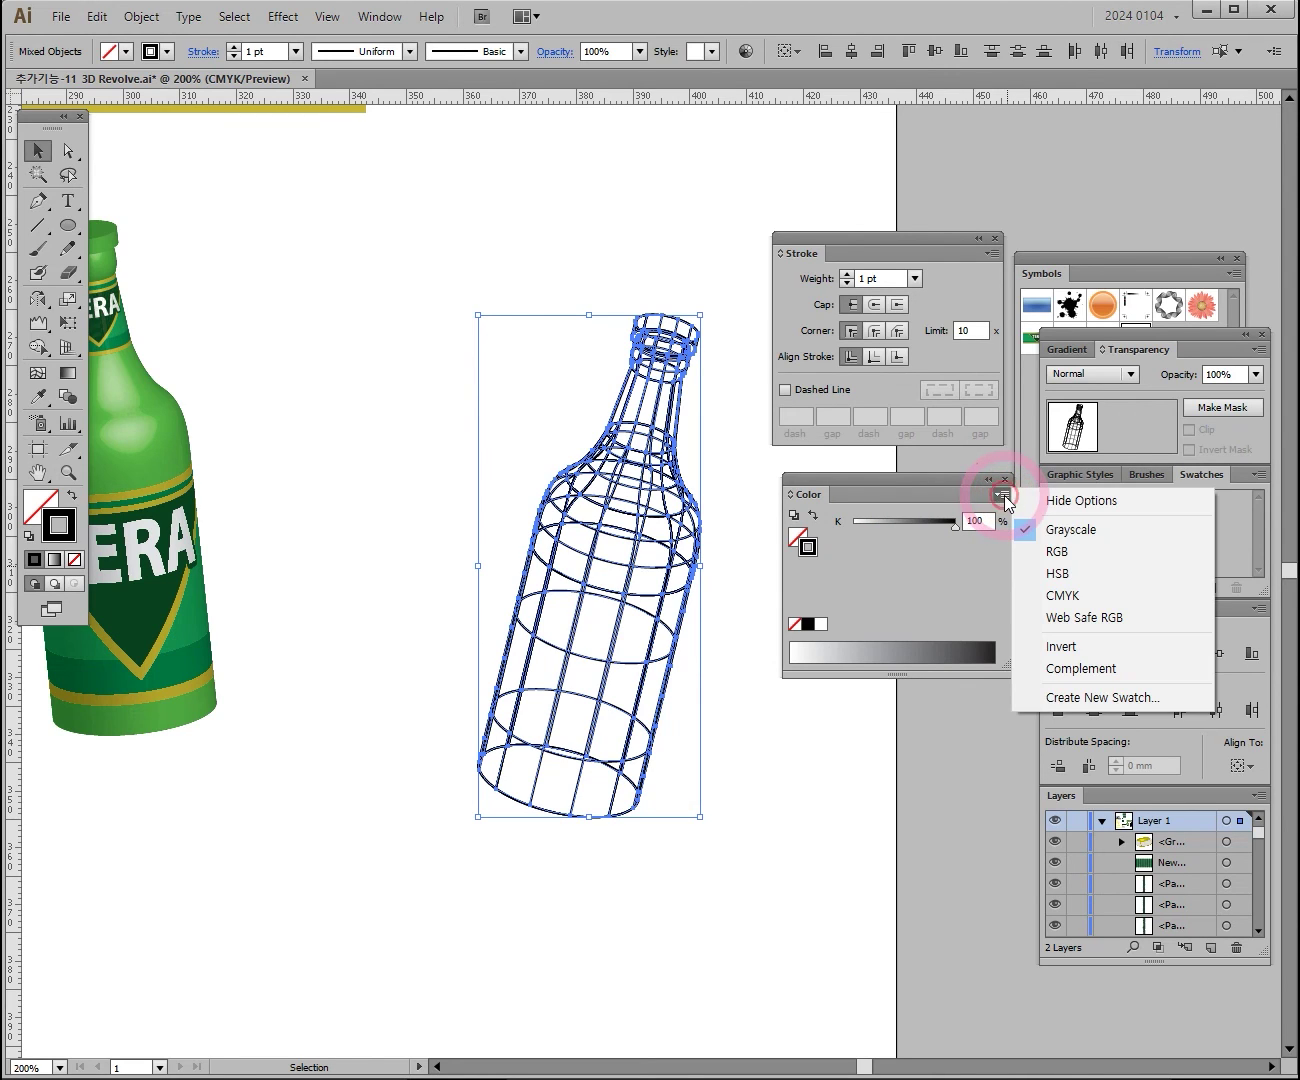
left_click(1064, 600)
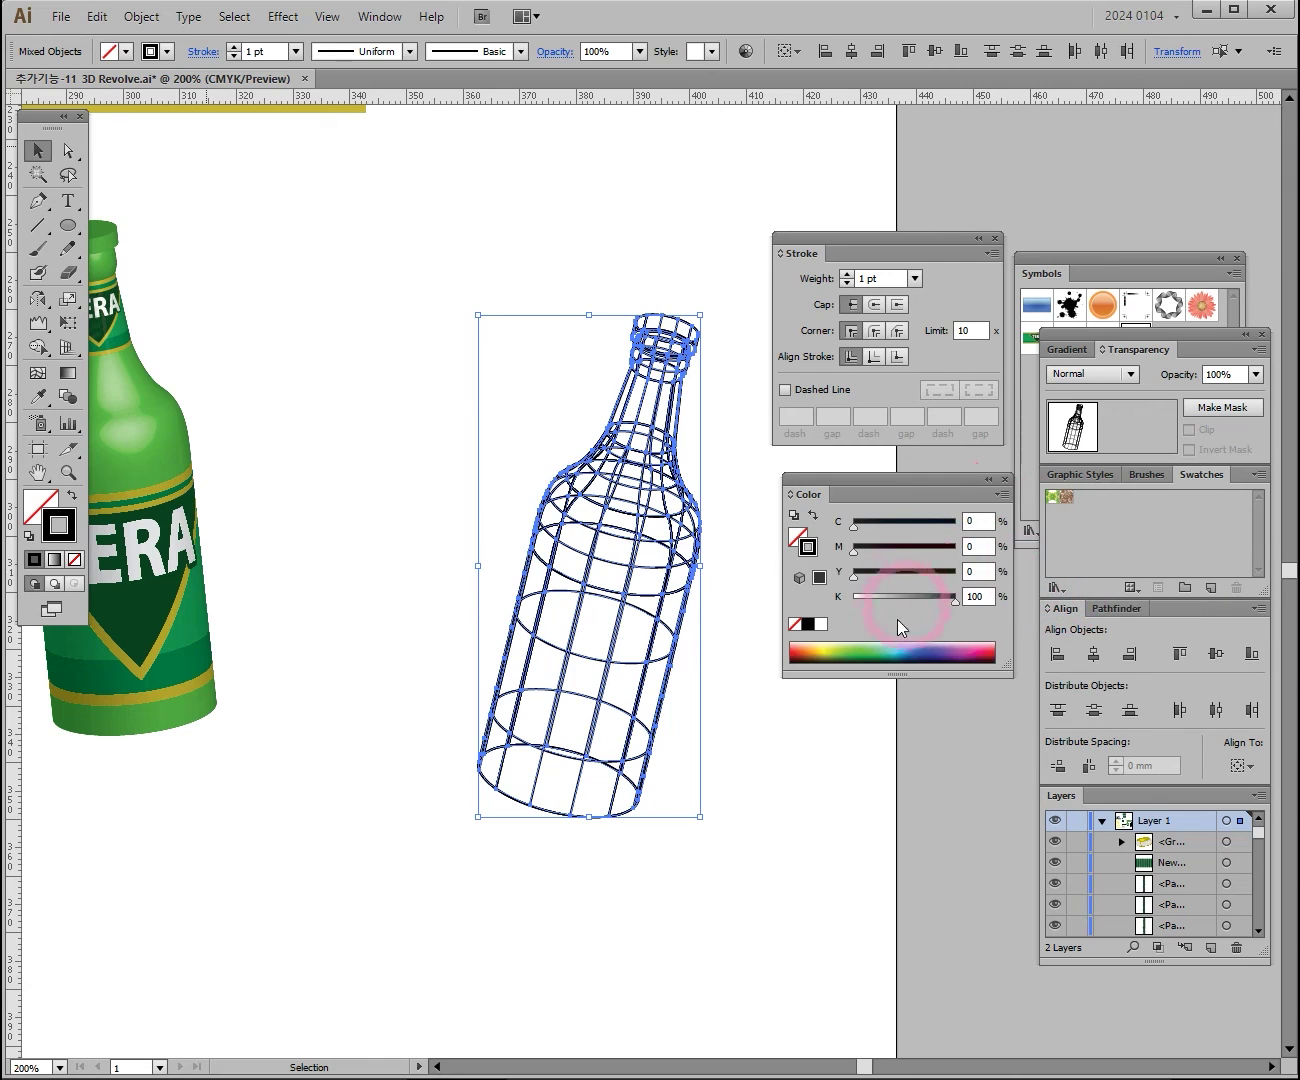
left_click(876, 641)
mouse_move(876, 642)
left_mouse_down()
mouse_move(852, 648)
mouse_move(941, 640)
mouse_move(881, 644)
left_mouse_up()
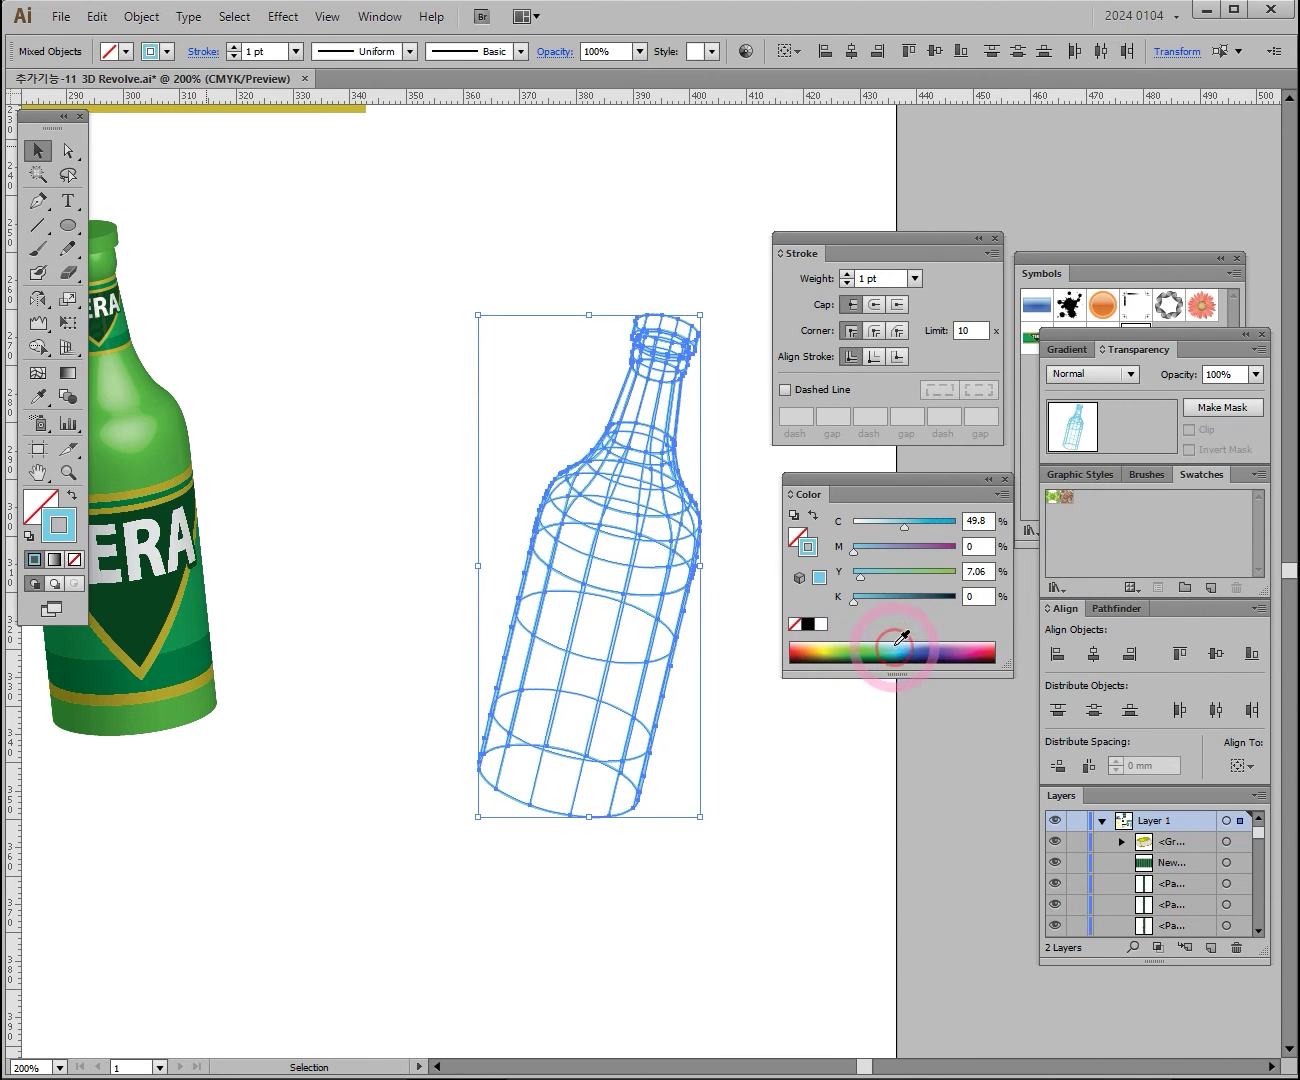
Thin the light blue wireframe lines to 0.25 pt, deselect the bottle and examine its lines up close
left_click(914, 279)
left_click(935, 298)
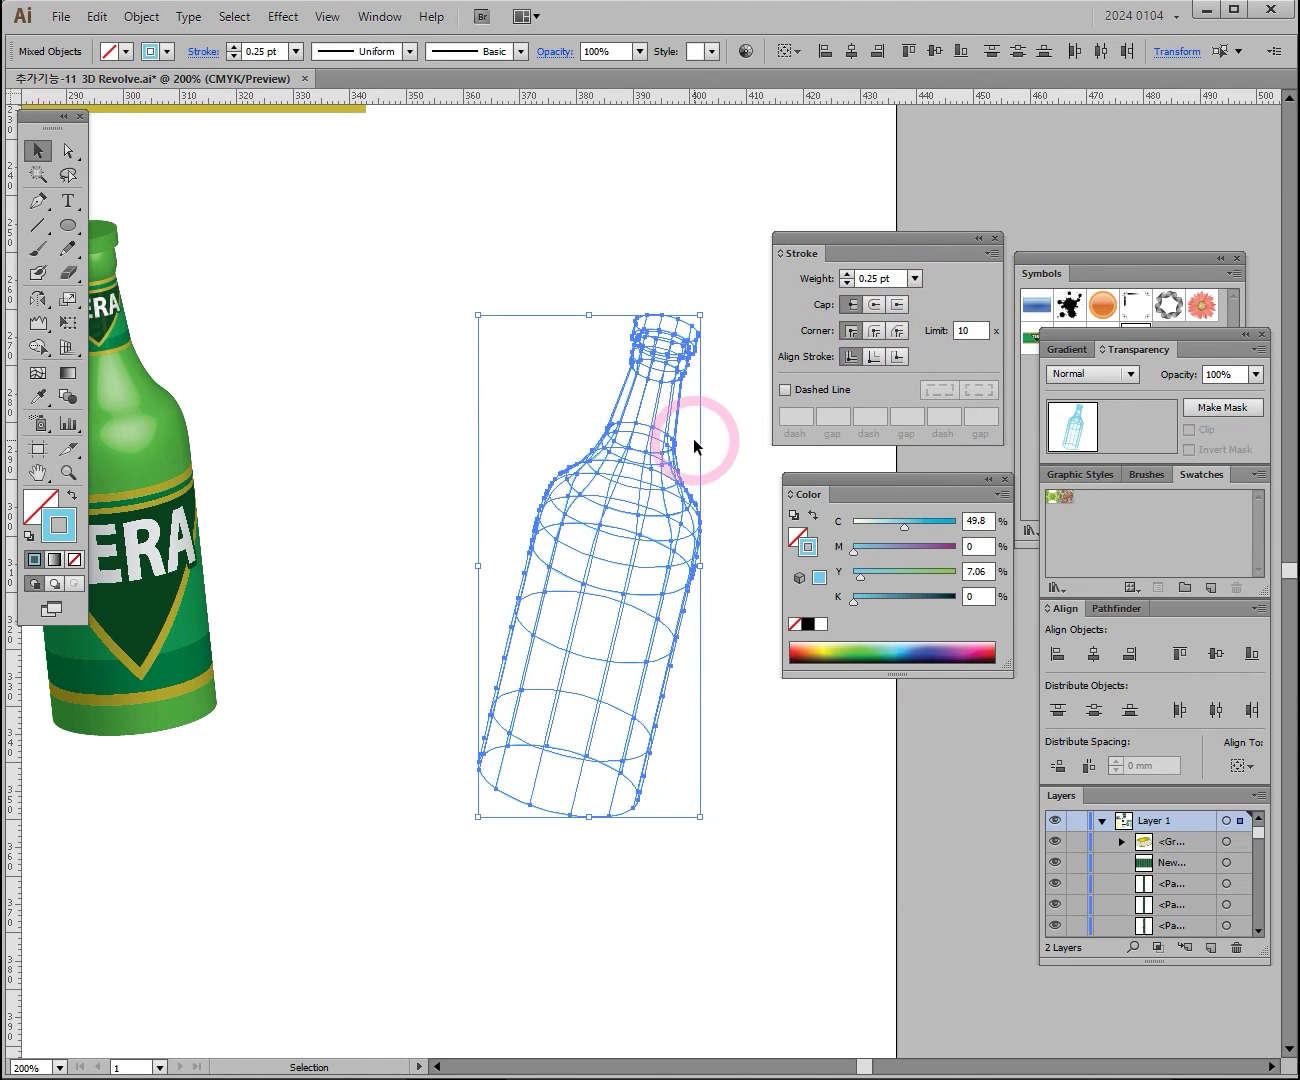
left_click(745, 479)
key("ctrl+space")
left_click(700, 595)
left_click(609, 580)
left_click(489, 662)
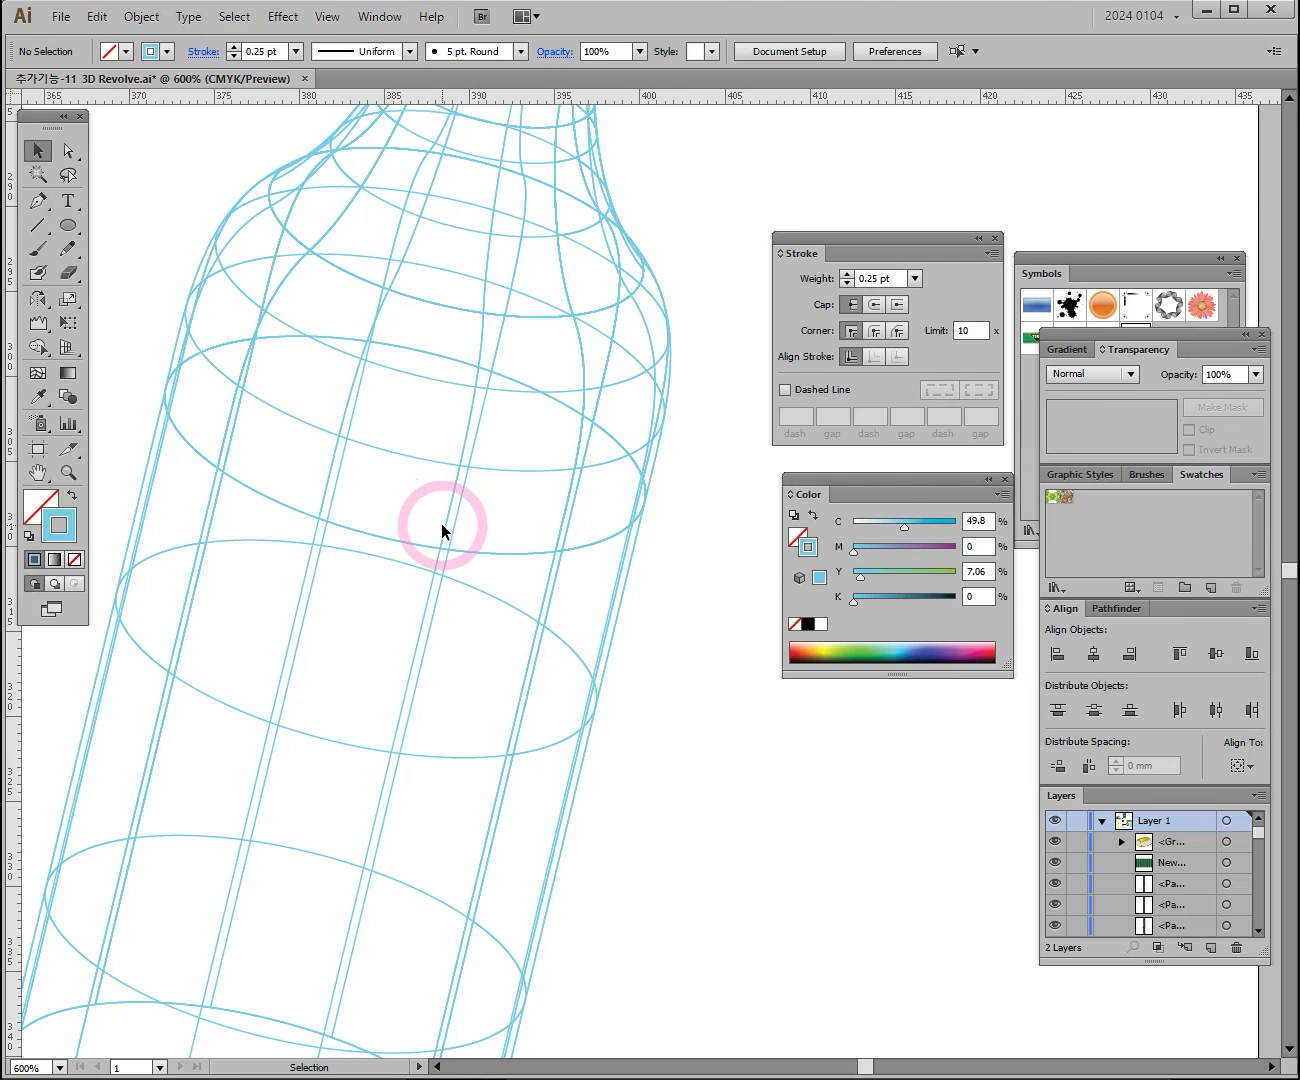
key("ctrl+alt+space")
left_click(601, 624)
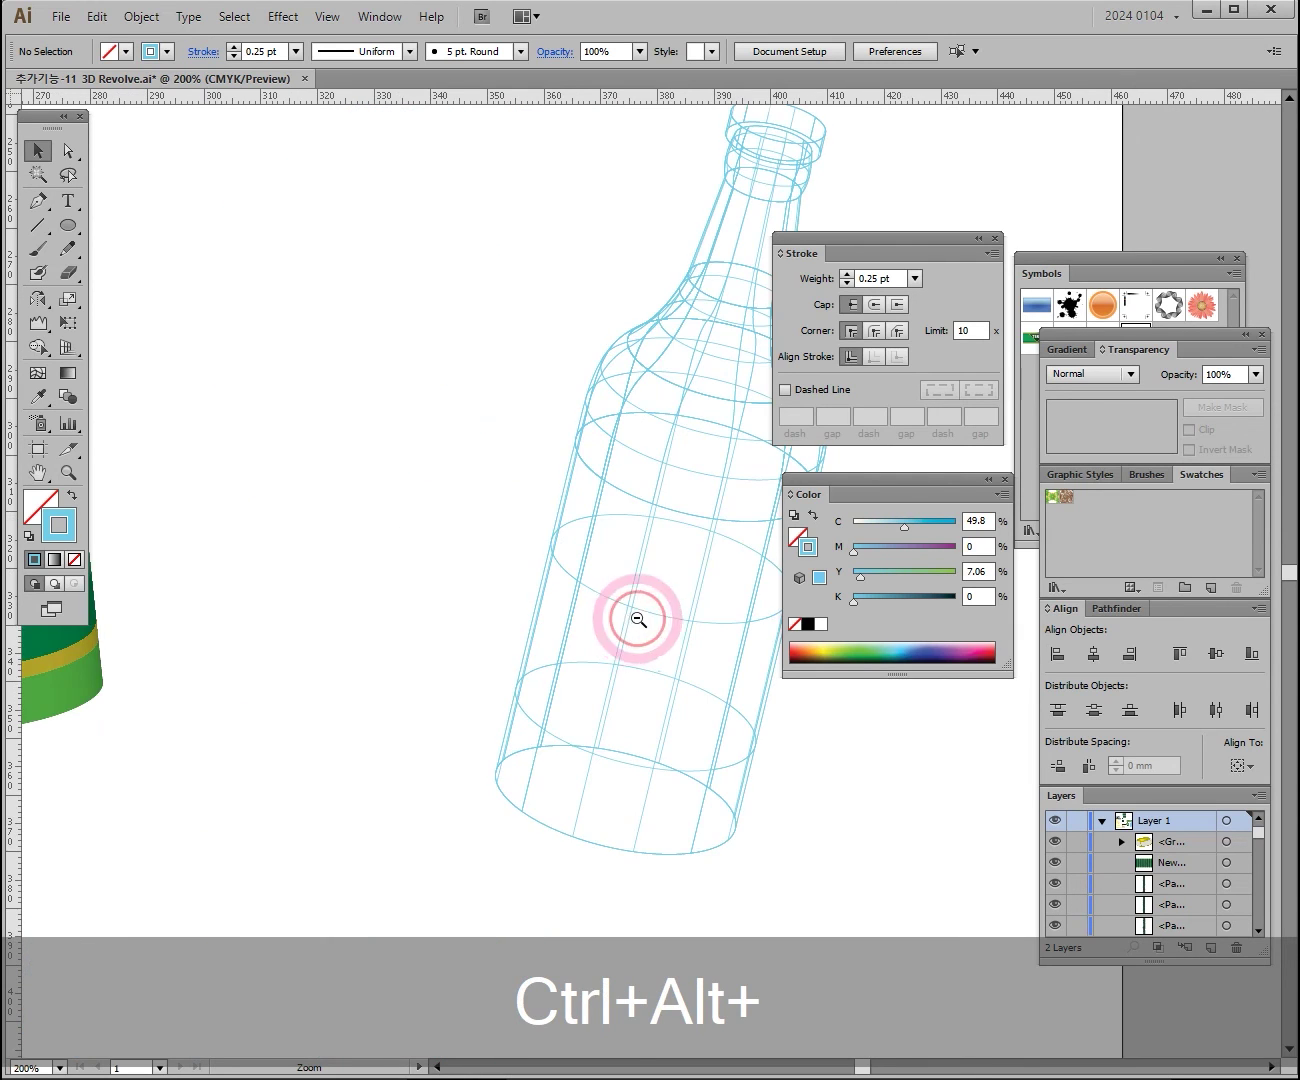
Select all lines of the wireframe bottle, move it about 5 mm to the right and deselect it
left_click_drag(667, 544, 427, 531)
left_click_drag(320, 203, 593, 789)
left_click_drag(520, 432, 552, 425)
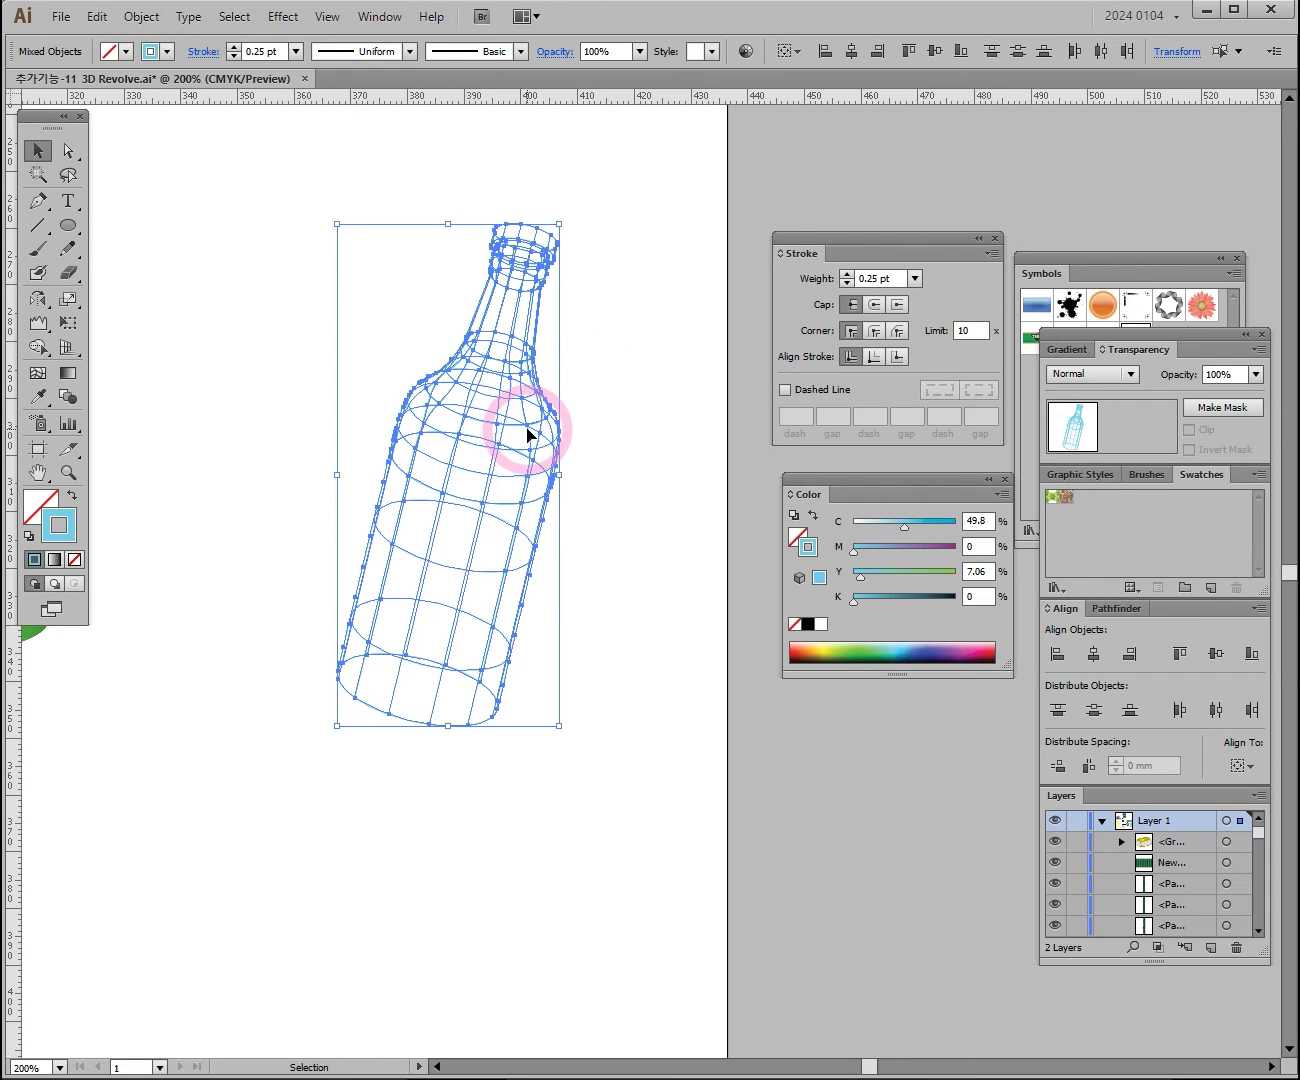
left_click(659, 458)
Look over the whole artboard, from the green and wireframe bottles to the swim ring and watermelon artwork
key("ctrl+space")
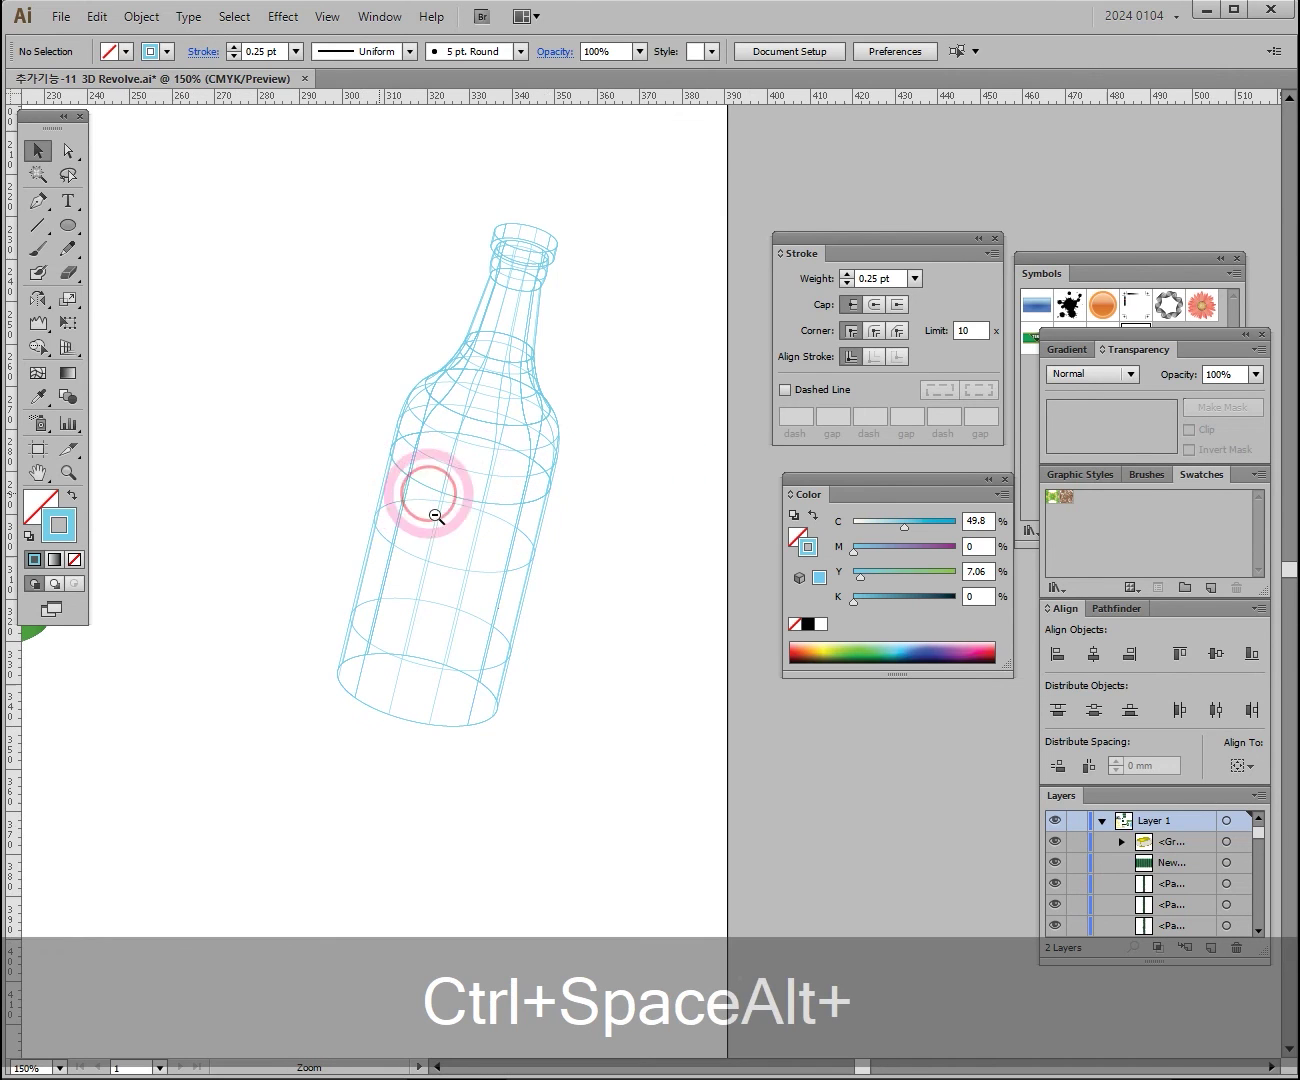
left_click(546, 537, "ctrl+alt")
left_click(653, 624, "ctrl+alt")
left_click(623, 626, "ctrl+alt")
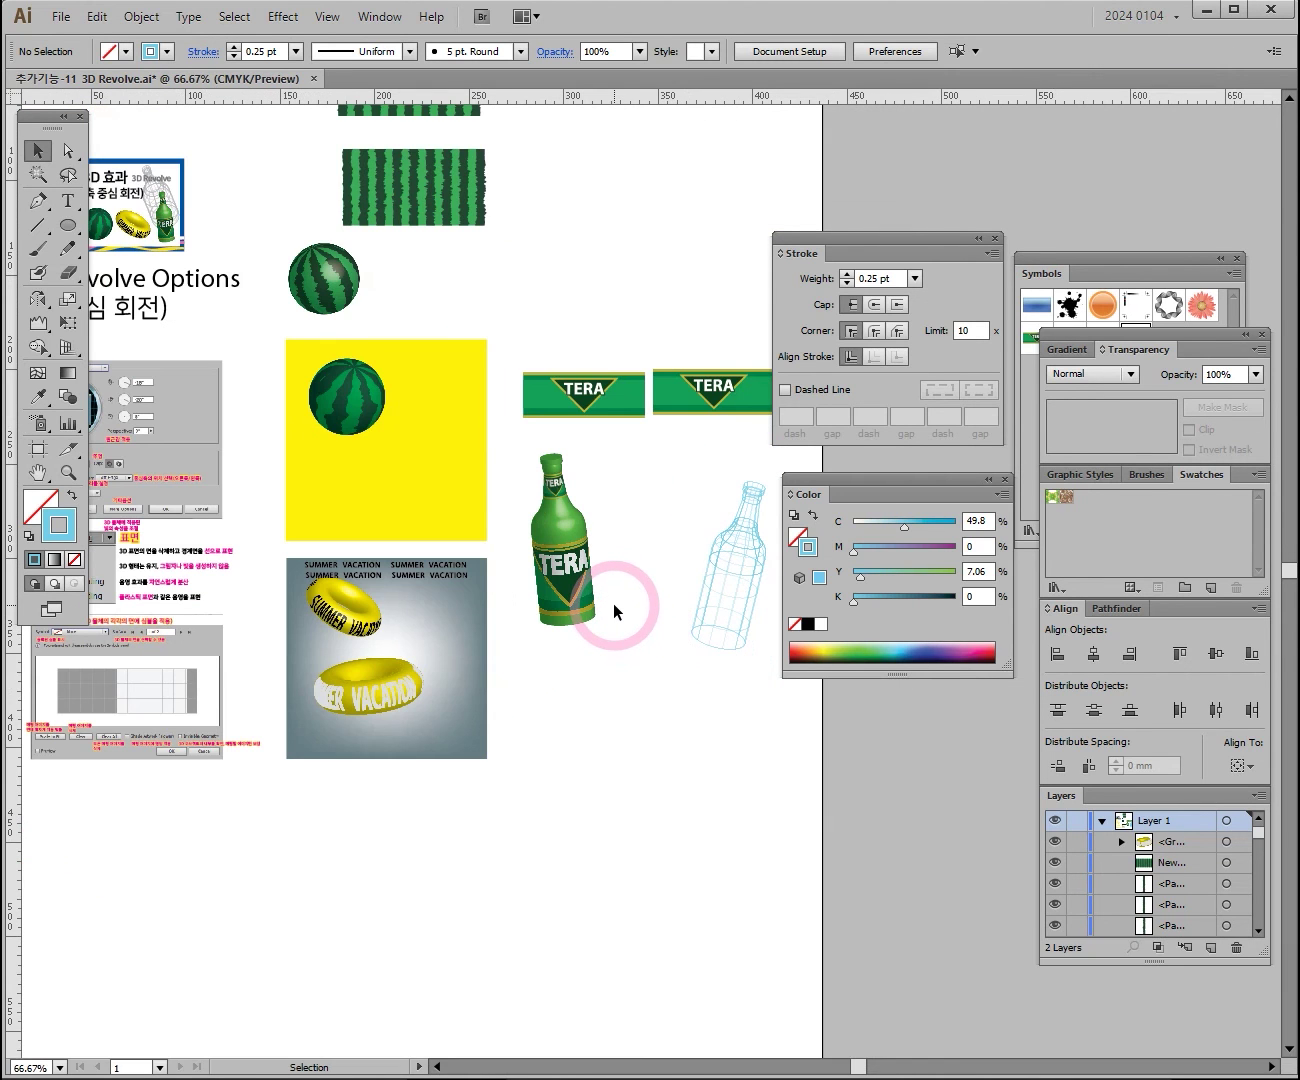
left_click_drag(517, 540, 663, 592)
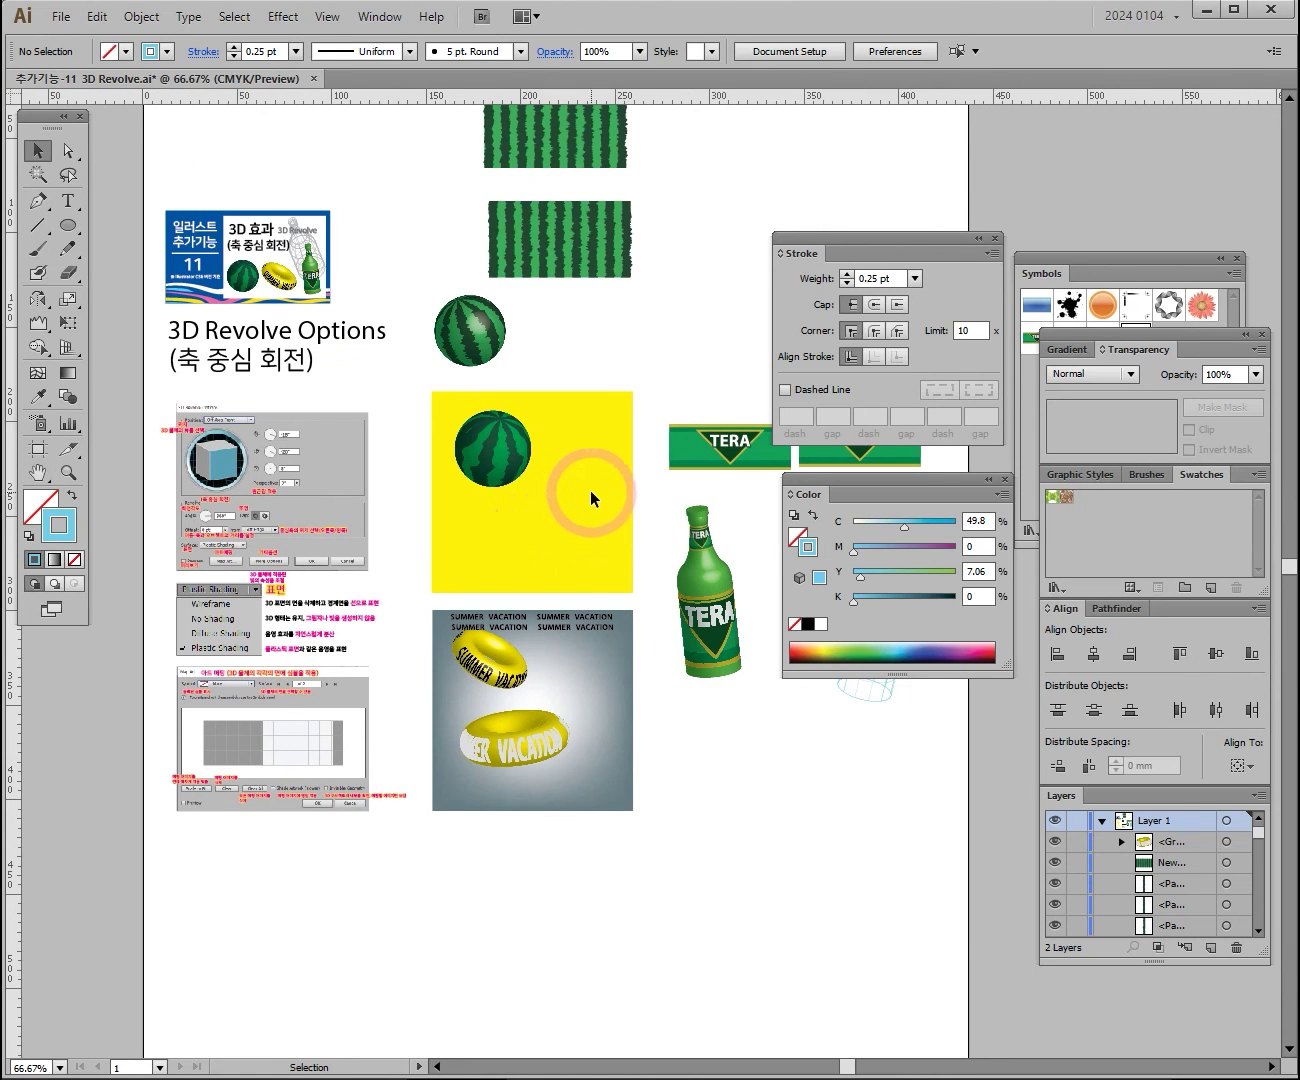
left_click(893, 256)
left_click_drag(572, 328, 507, 548)
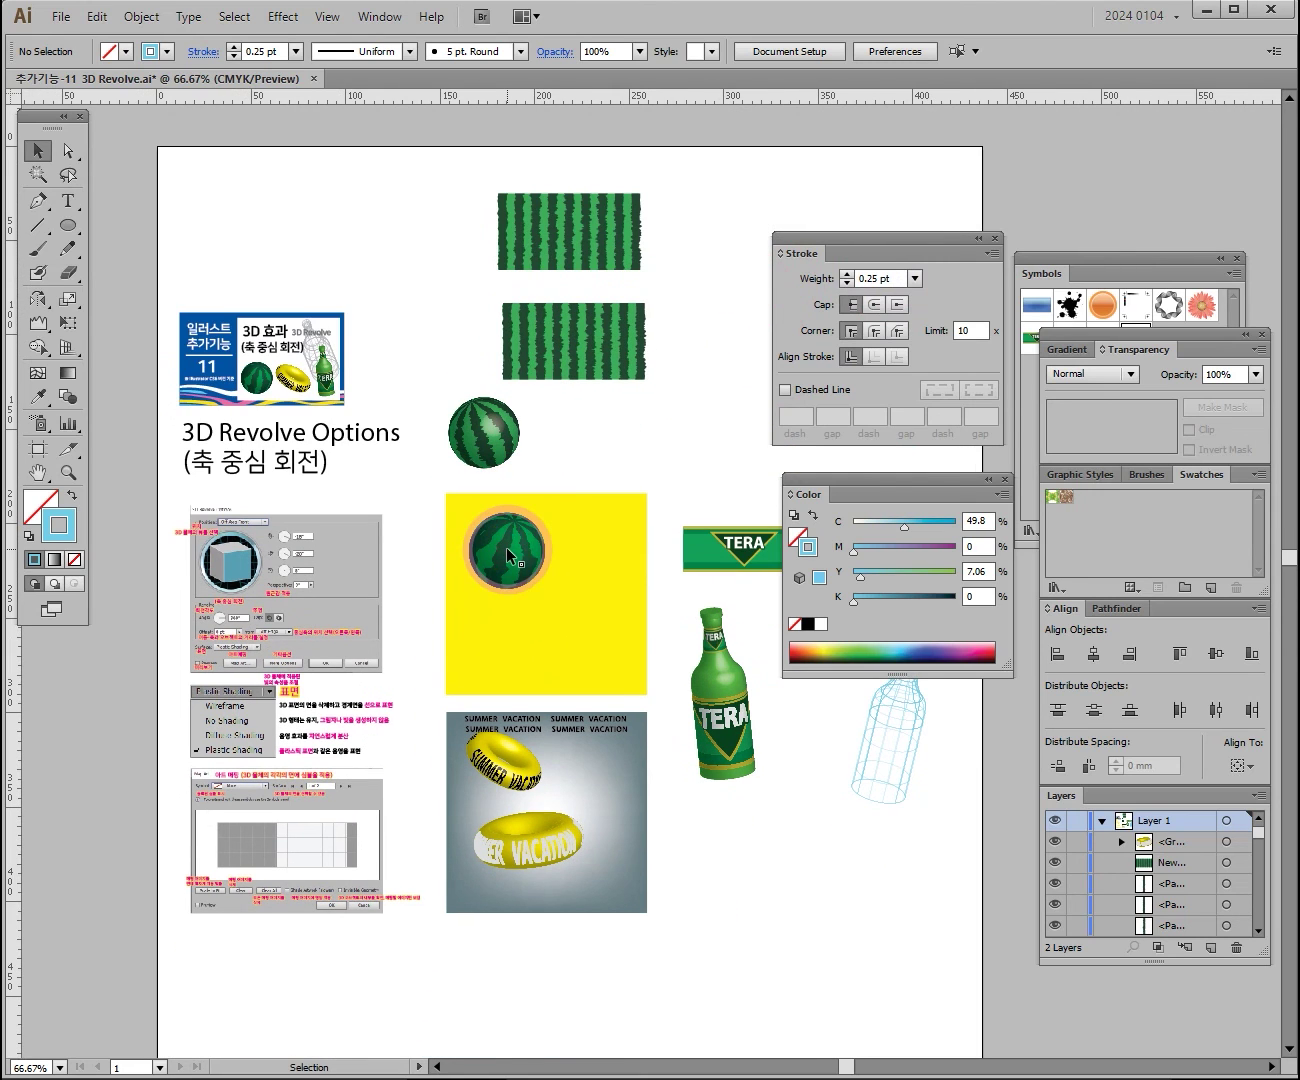
left_click_drag(636, 447, 499, 644)
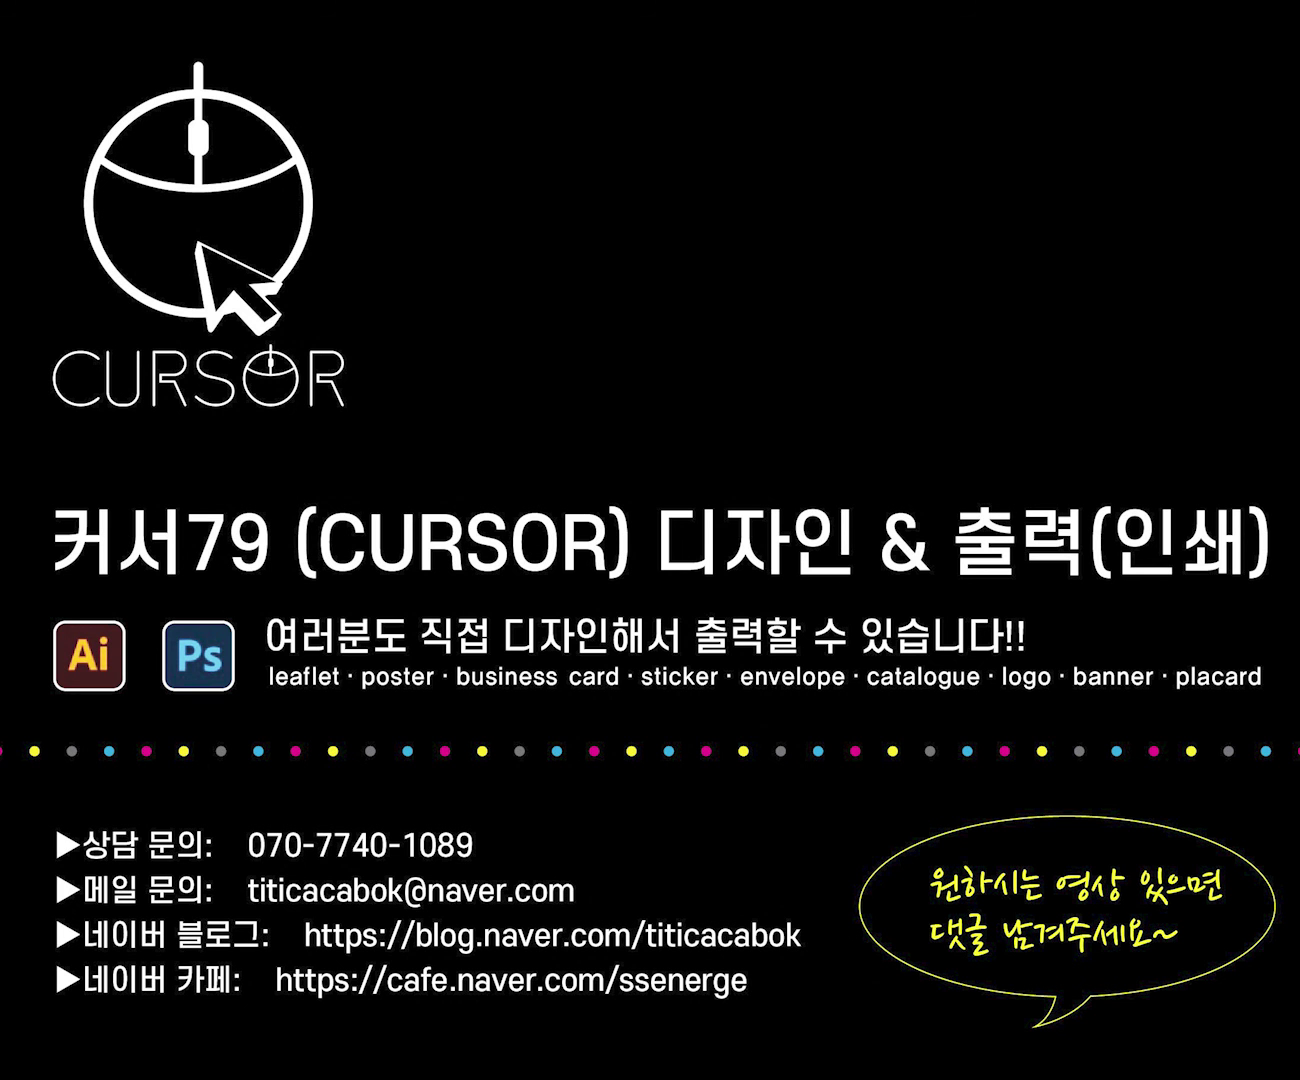